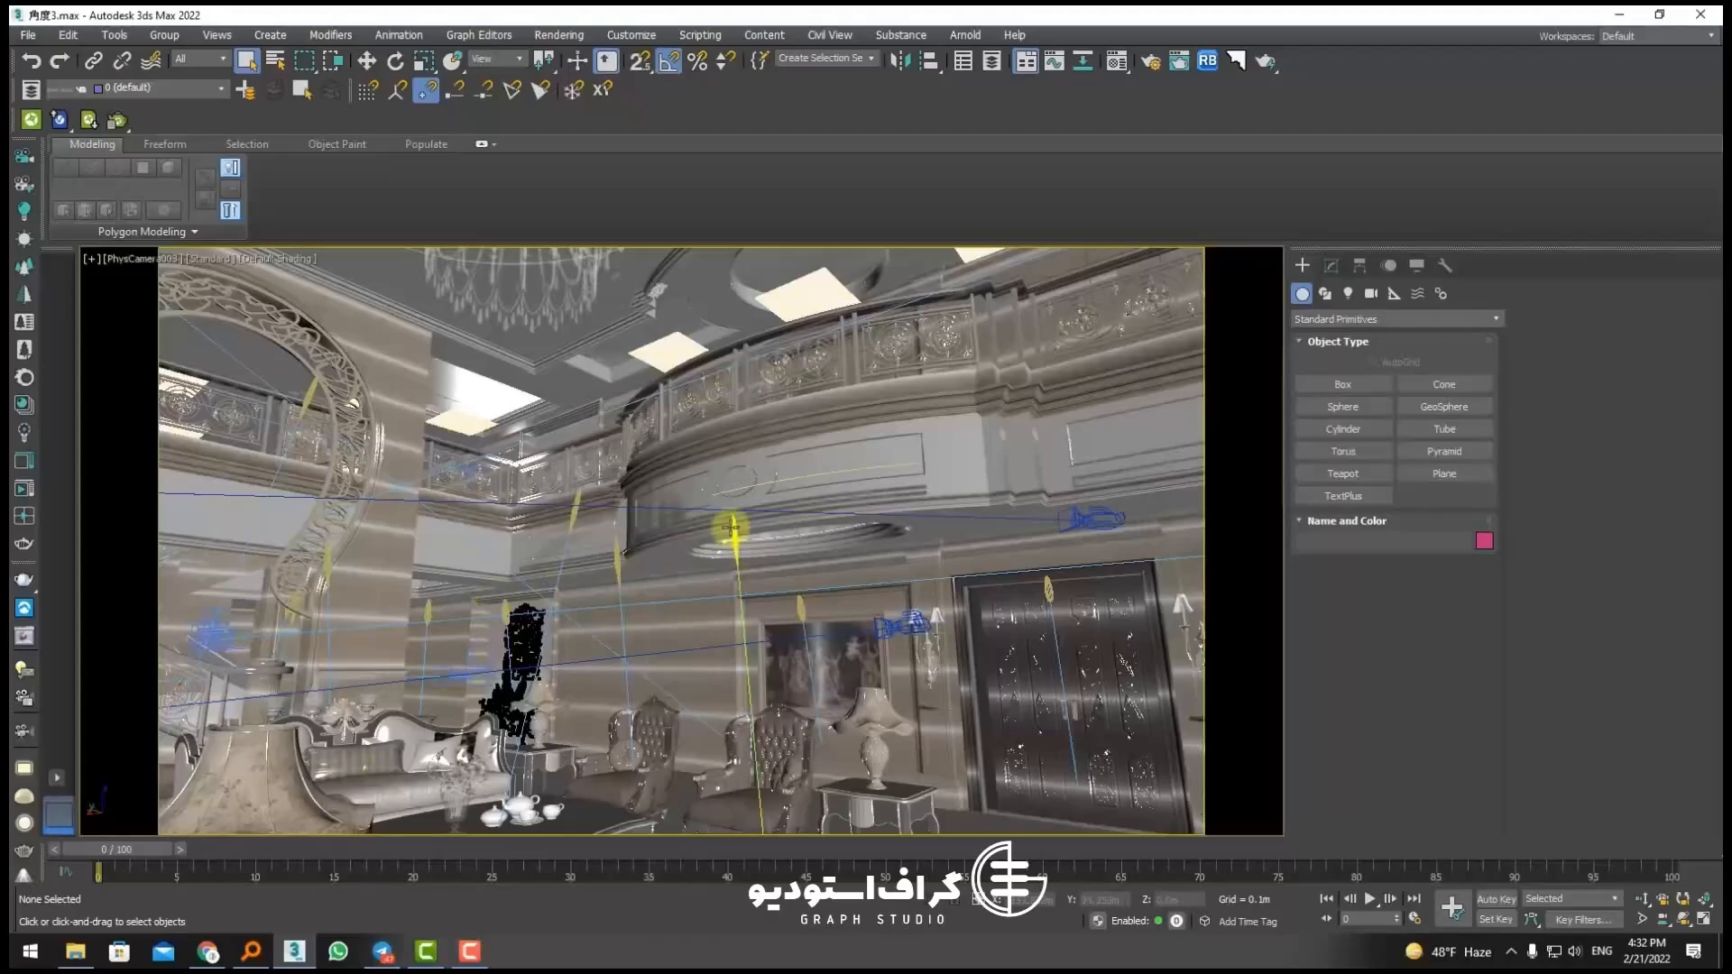
Step: Select the narrow carved strip below the curved balcony's panel moulding and view the balcony front in perspective
{"action": "left_click", "coordinate": [713, 526]}
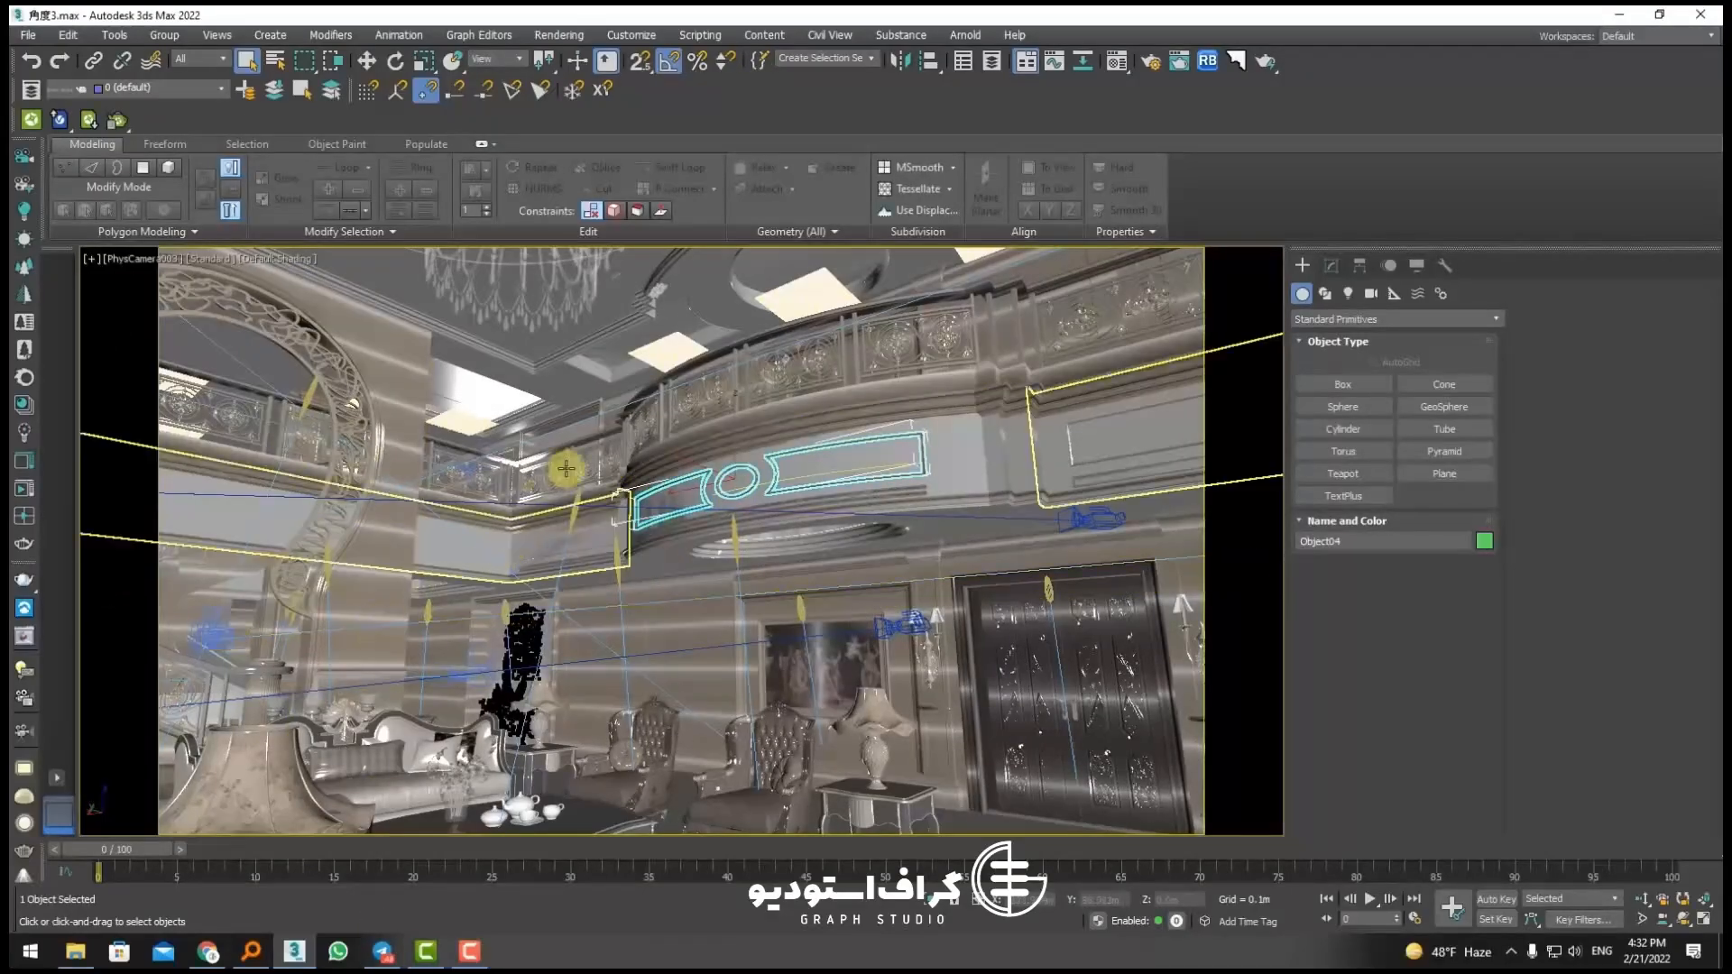
{"action": "left_click", "coordinate": [784, 509]}
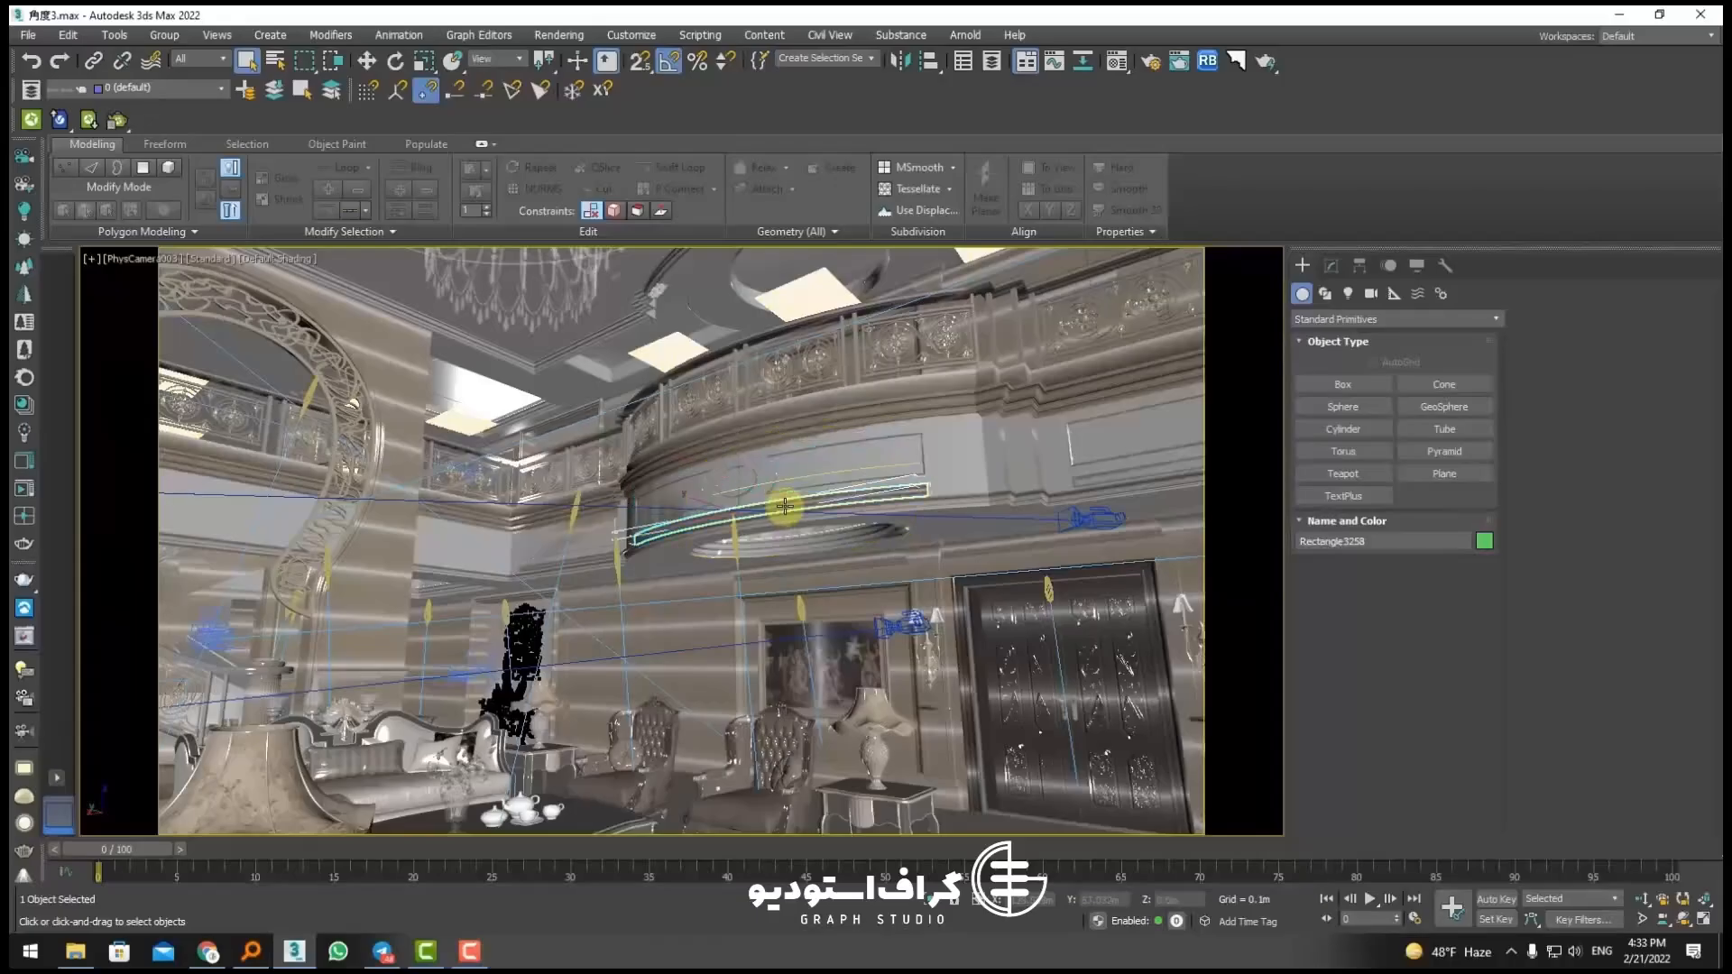
{"action": "key", "text": "p"}
{"action": "middle_click_drag", "start_coordinate": [869, 471], "coordinate": [645, 509], "text": "alt"}
{"action": "scroll", "coordinate": [632, 570], "scroll_direction": "down", "scroll_amount": 4}
{"action": "middle_click_drag", "start_coordinate": [645, 510], "coordinate": [462, 600]}
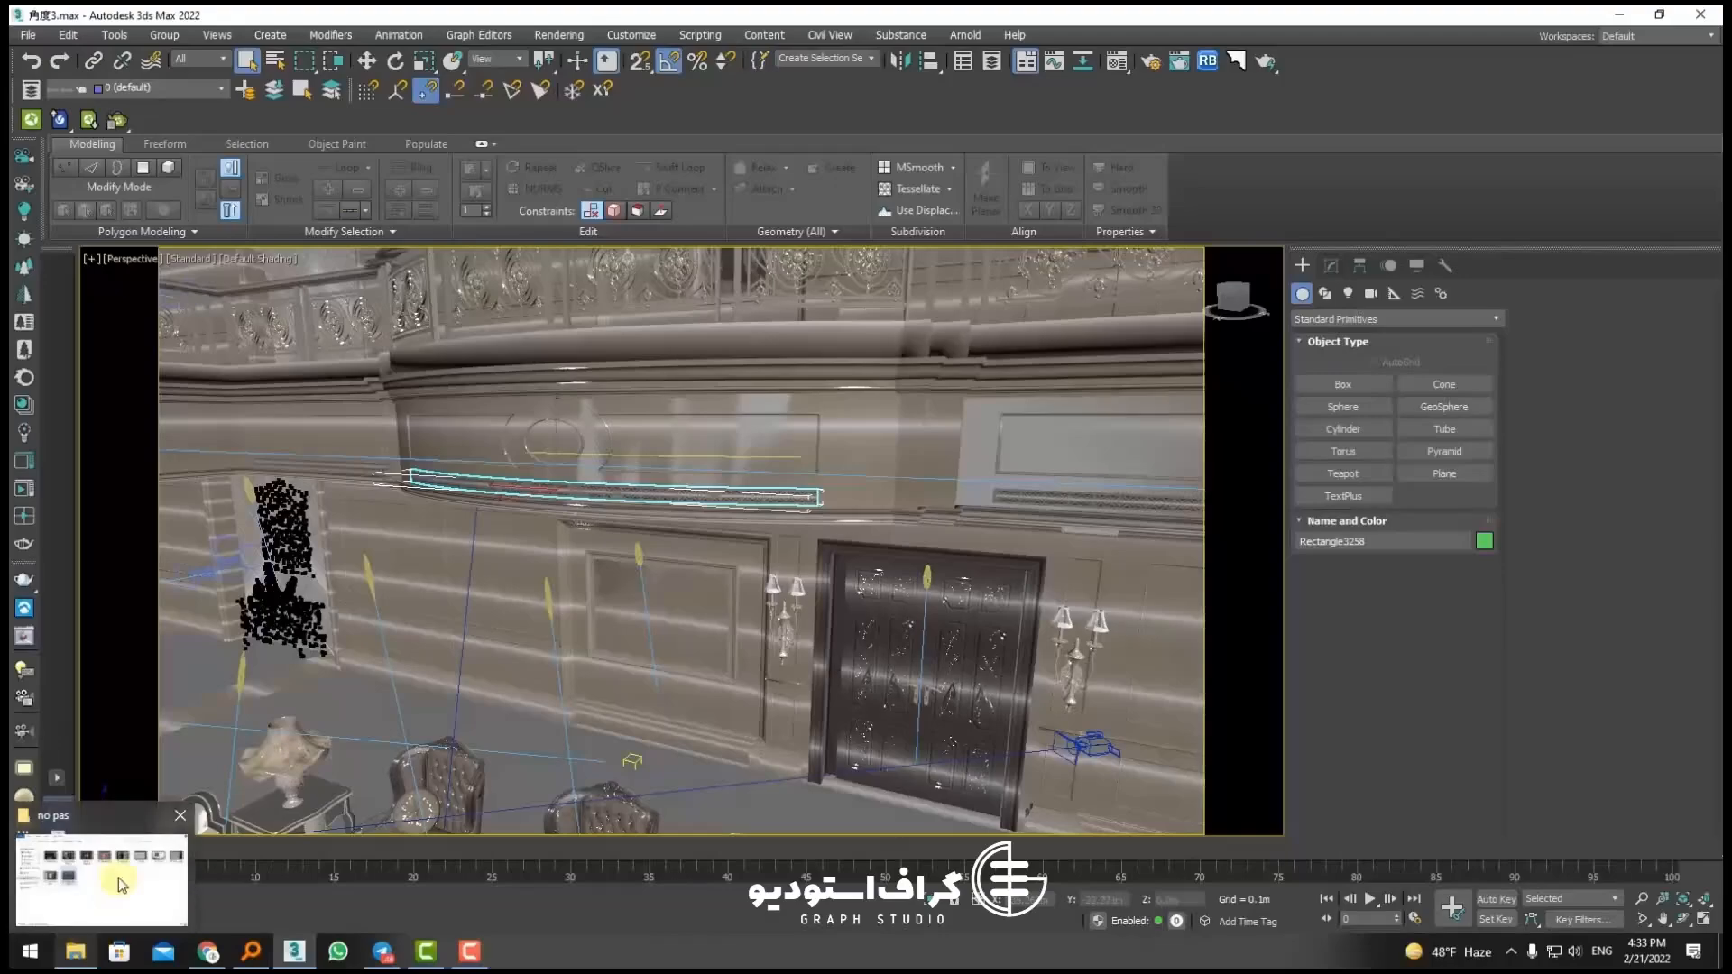
Step: Switch to File Explorer and open folder 12 inside graph arcviz on Local Disk (D:)
{"action": "left_click", "coordinate": [117, 880]}
{"action": "left_click", "coordinate": [649, 258]}
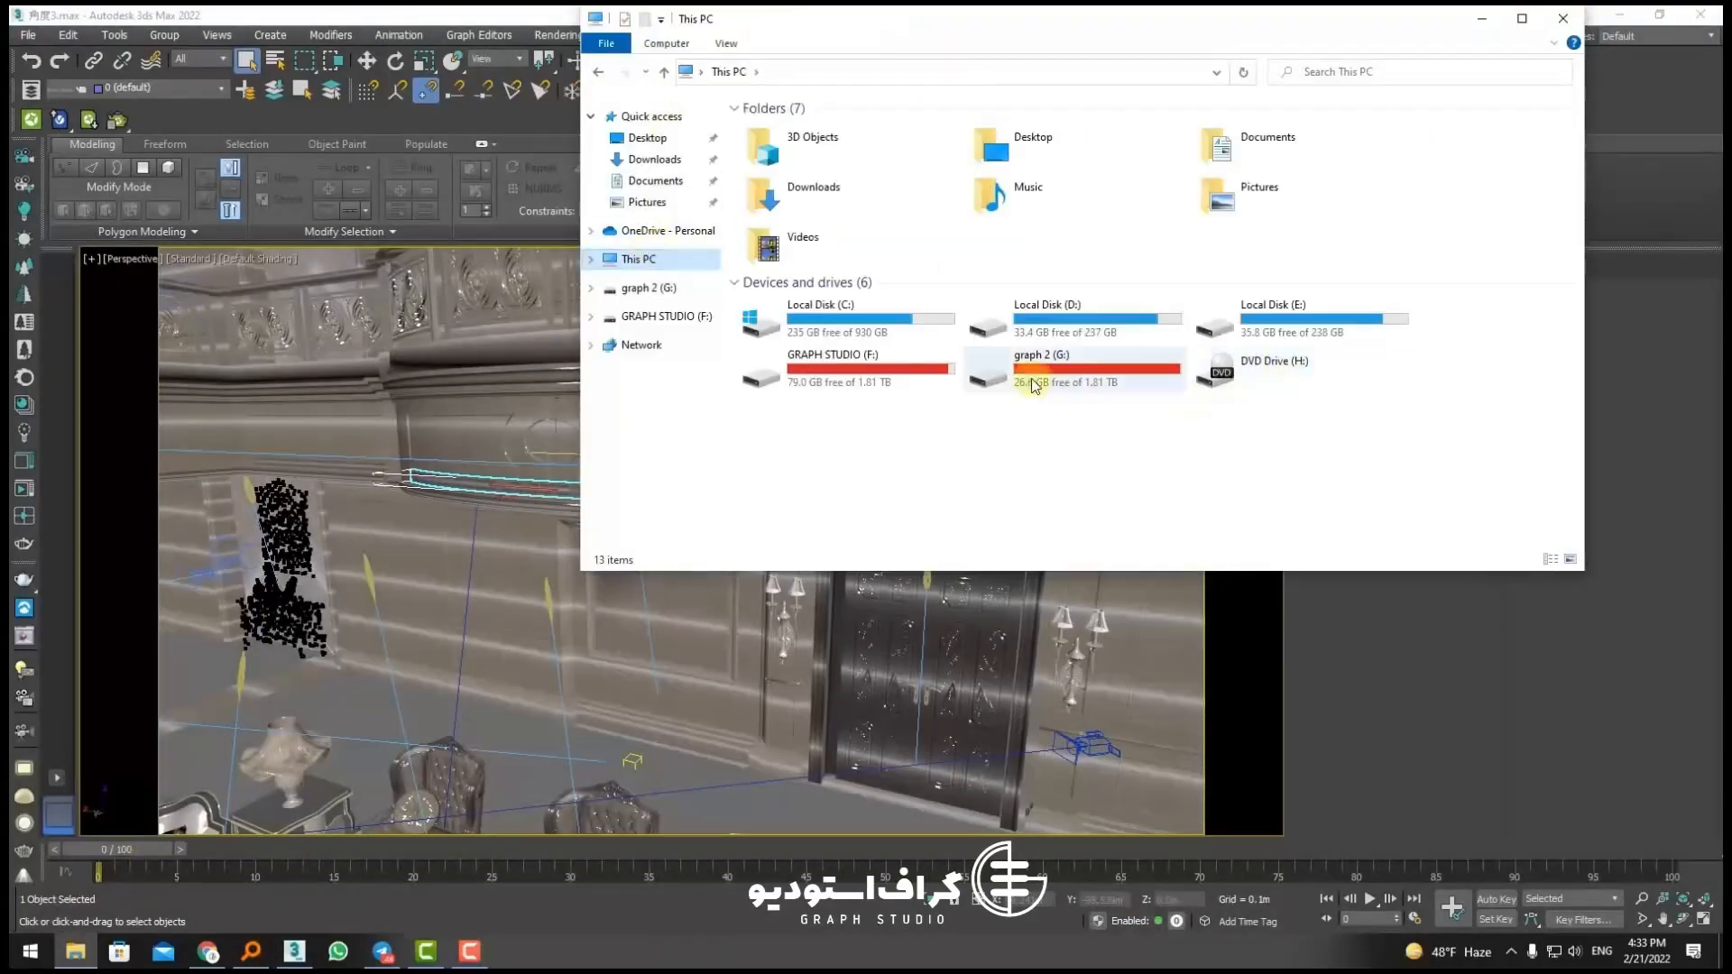
{"action": "double_click", "coordinate": [1038, 316]}
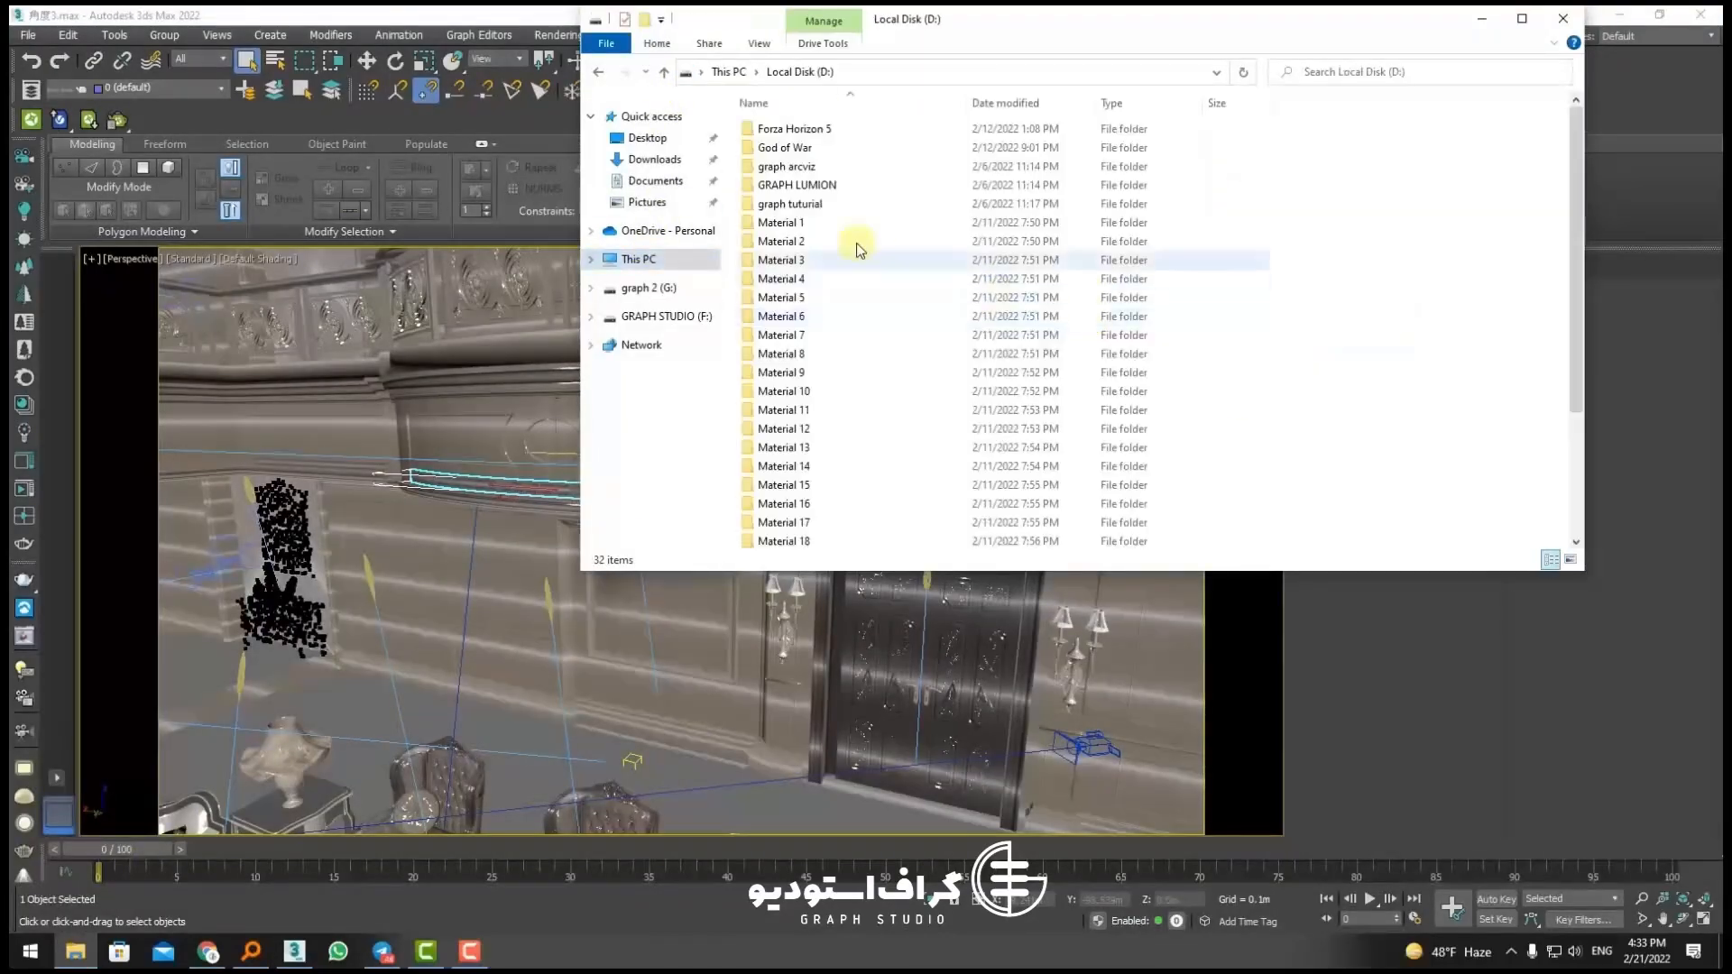
{"action": "double_click", "coordinate": [817, 171]}
{"action": "double_click", "coordinate": [782, 335]}
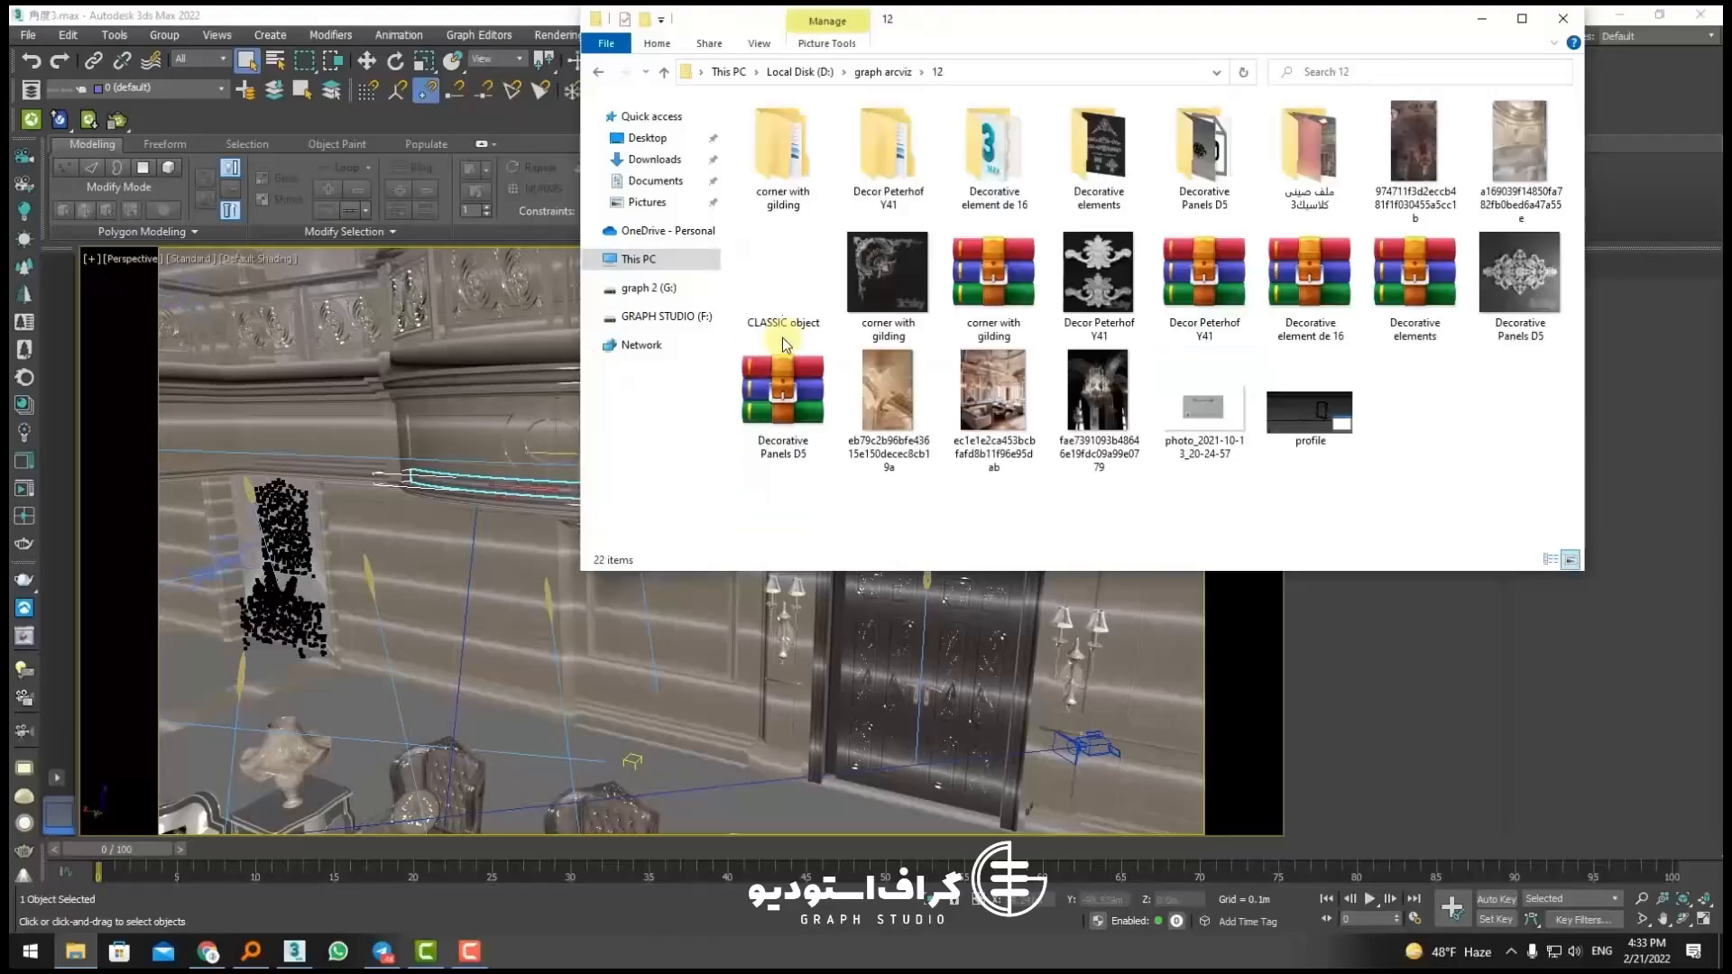
Step: Open the church interior photo in a maximized viewer and examine its ornamented vaulted ceiling up close
{"action": "double_click", "coordinate": [1421, 138]}
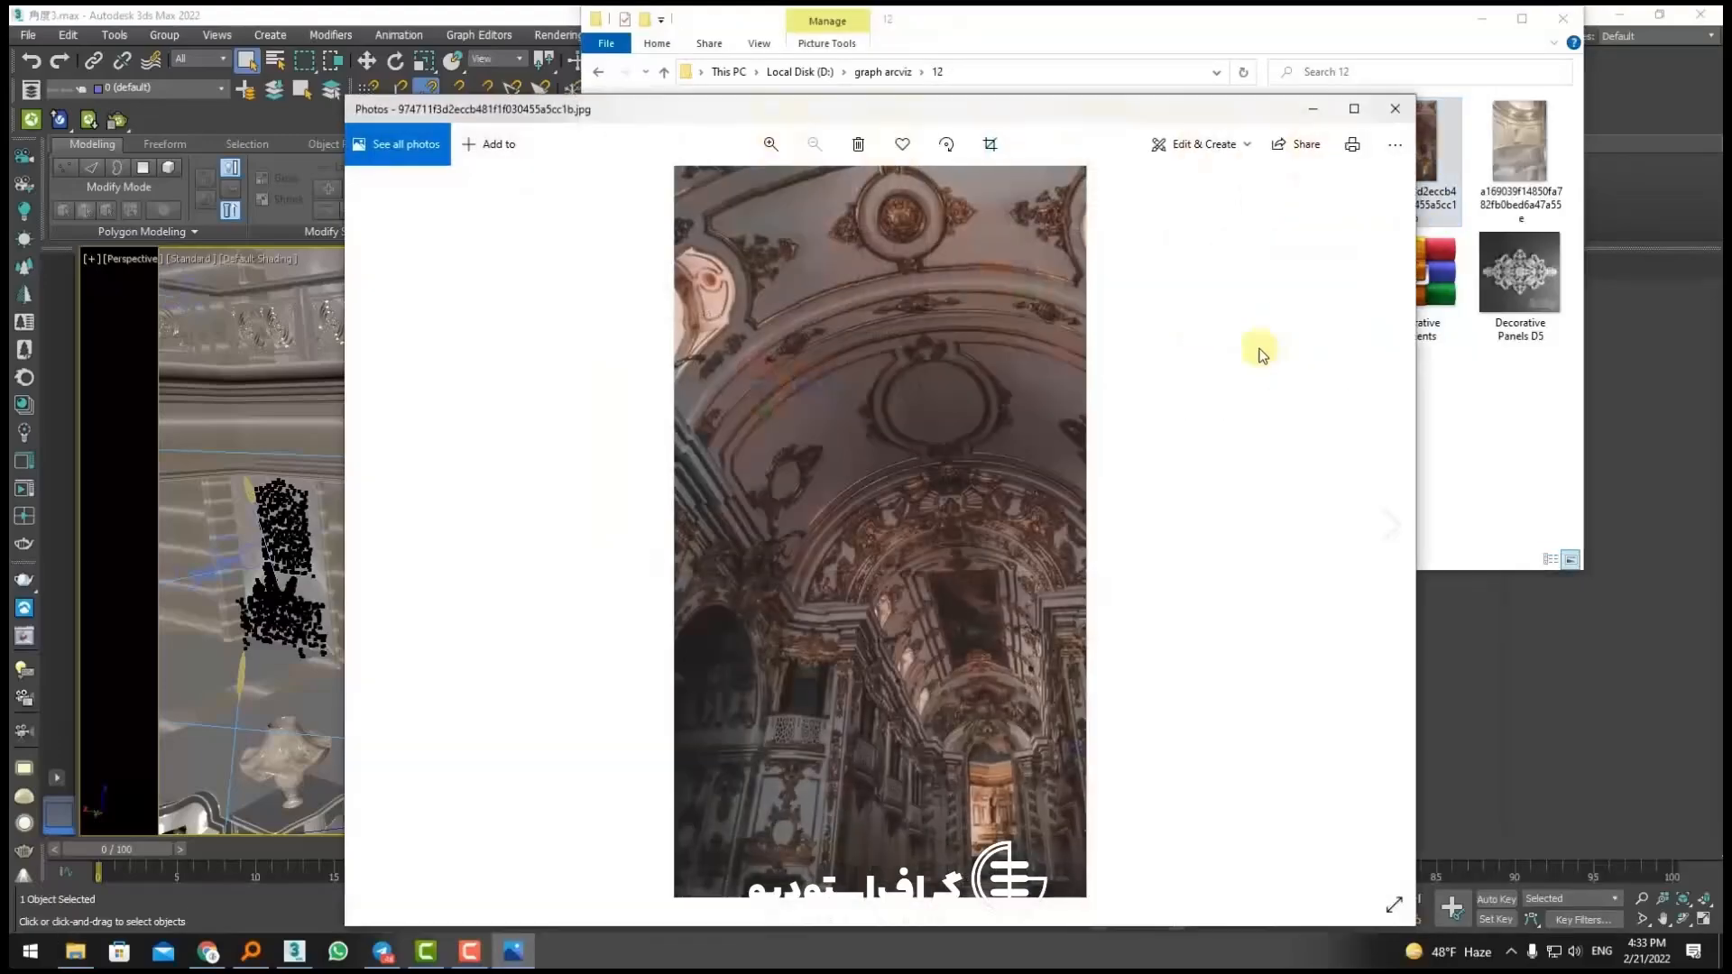
{"action": "left_click", "coordinate": [1357, 106]}
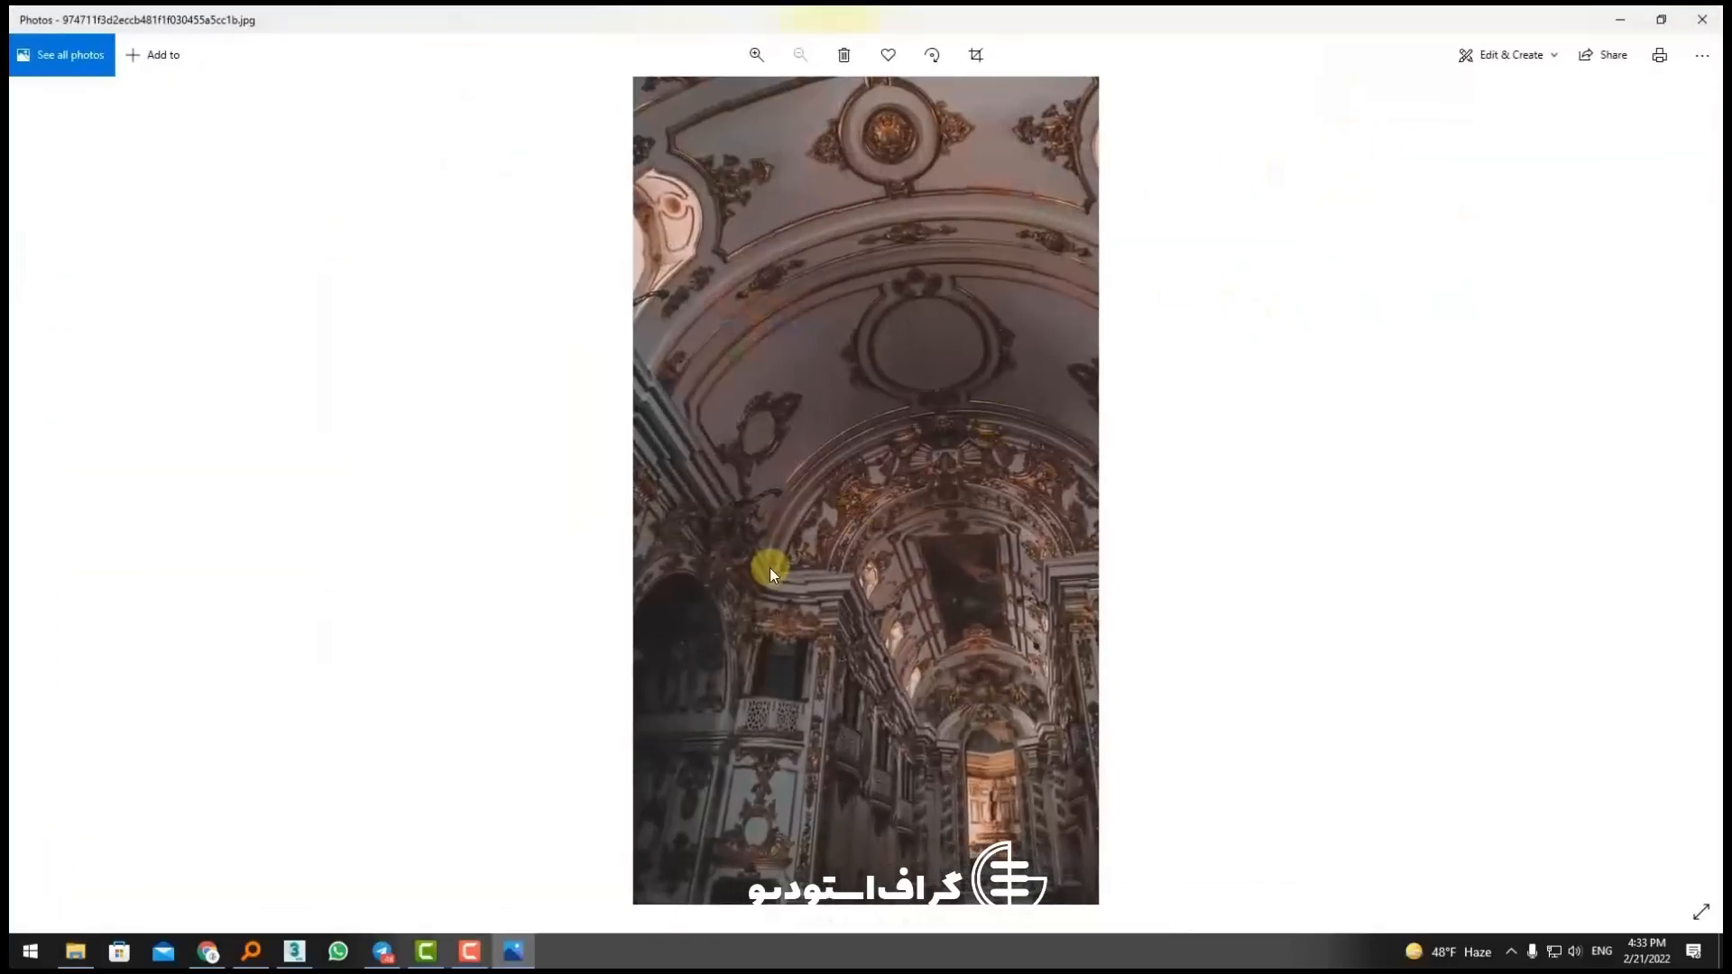
{"action": "double_click", "coordinate": [748, 181]}
{"action": "left_click_drag", "start_coordinate": [749, 183], "coordinate": [742, 372]}
{"action": "double_click", "coordinate": [734, 380]}
Step: Examine the wall panels, pilasters and ceiling cornice in the following photo of the curved staircase
{"action": "key", "text": "Right"}
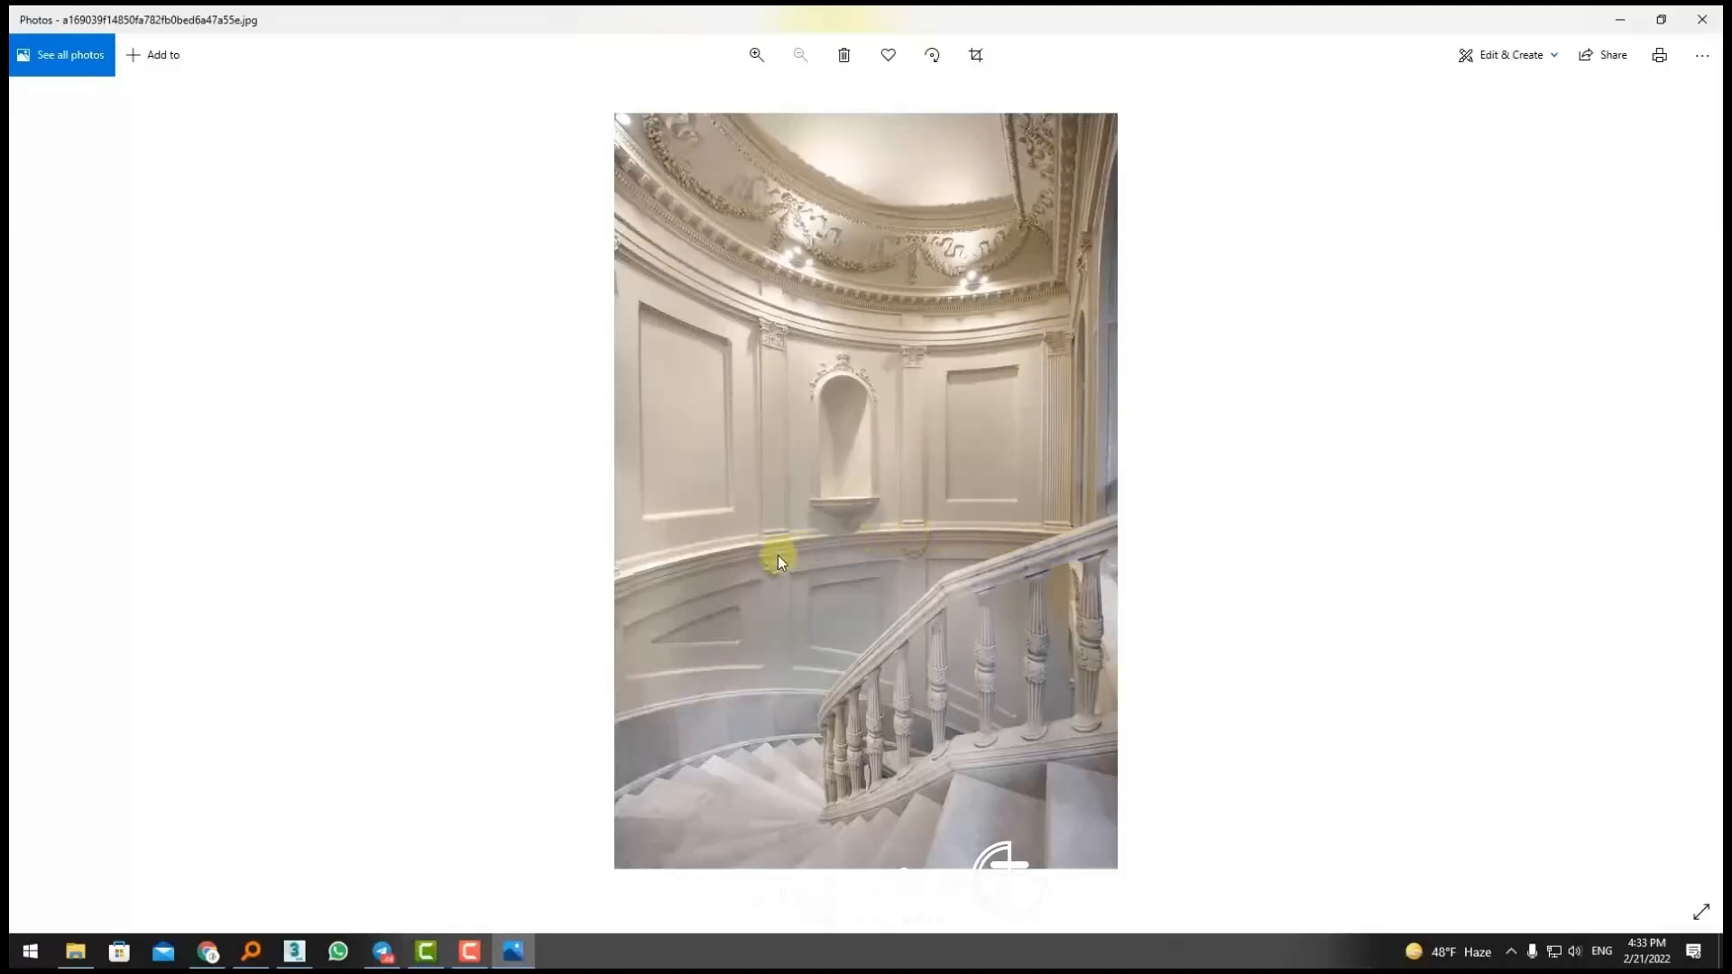
{"action": "scroll", "coordinate": [603, 599], "scroll_direction": "up", "scroll_amount": 1}
{"action": "scroll", "coordinate": [653, 542], "scroll_direction": "down", "scroll_amount": 1}
{"action": "scroll", "coordinate": [884, 302], "scroll_direction": "up", "scroll_amount": 1}
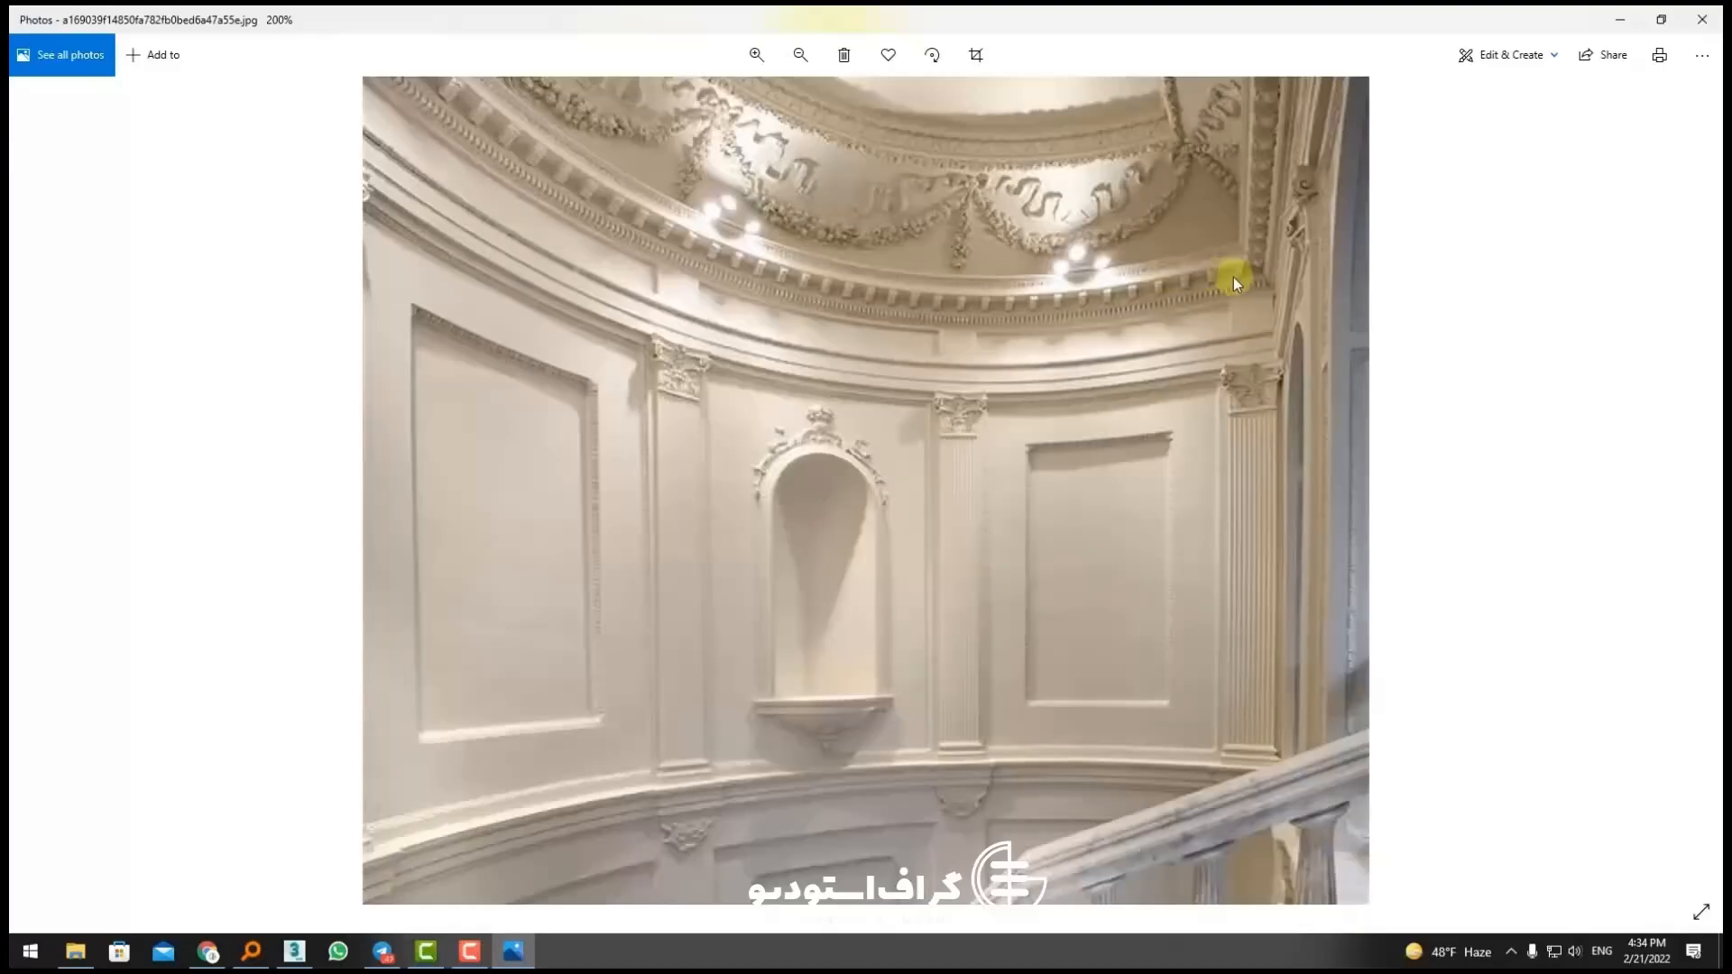
{"action": "scroll", "coordinate": [1233, 278], "scroll_direction": "down", "scroll_amount": 2}
{"action": "scroll", "coordinate": [1207, 298], "scroll_direction": "up", "scroll_amount": 4}
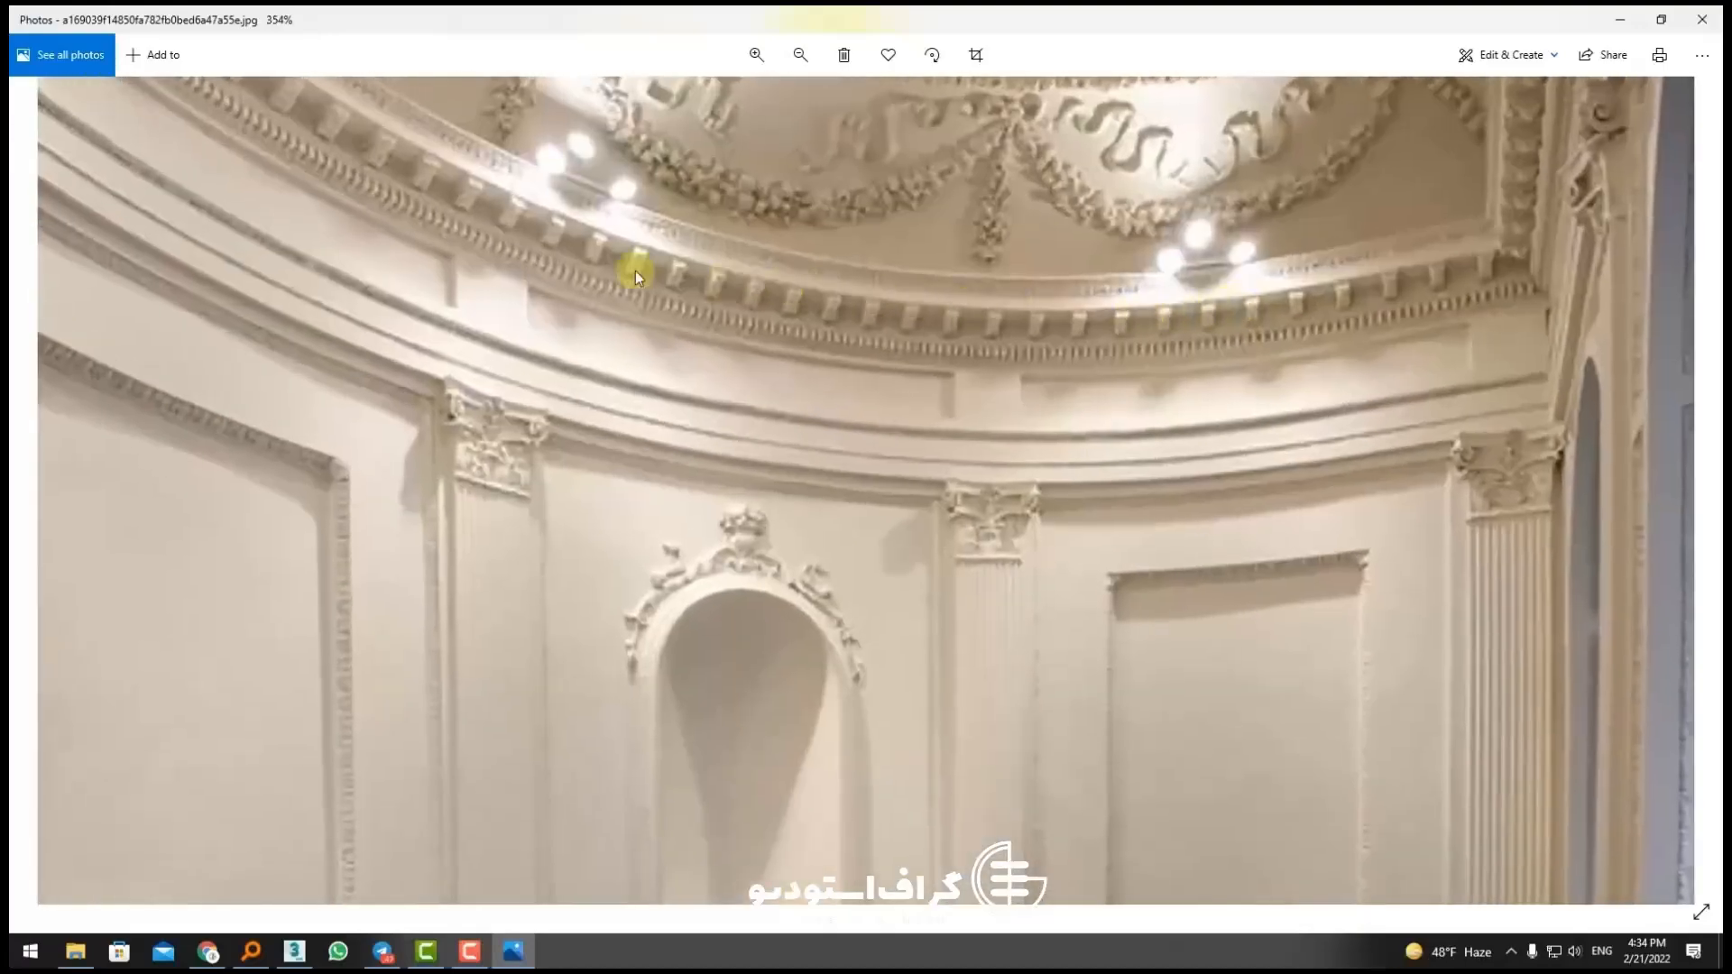
{"action": "scroll", "coordinate": [1146, 331], "scroll_direction": "down", "scroll_amount": 2}
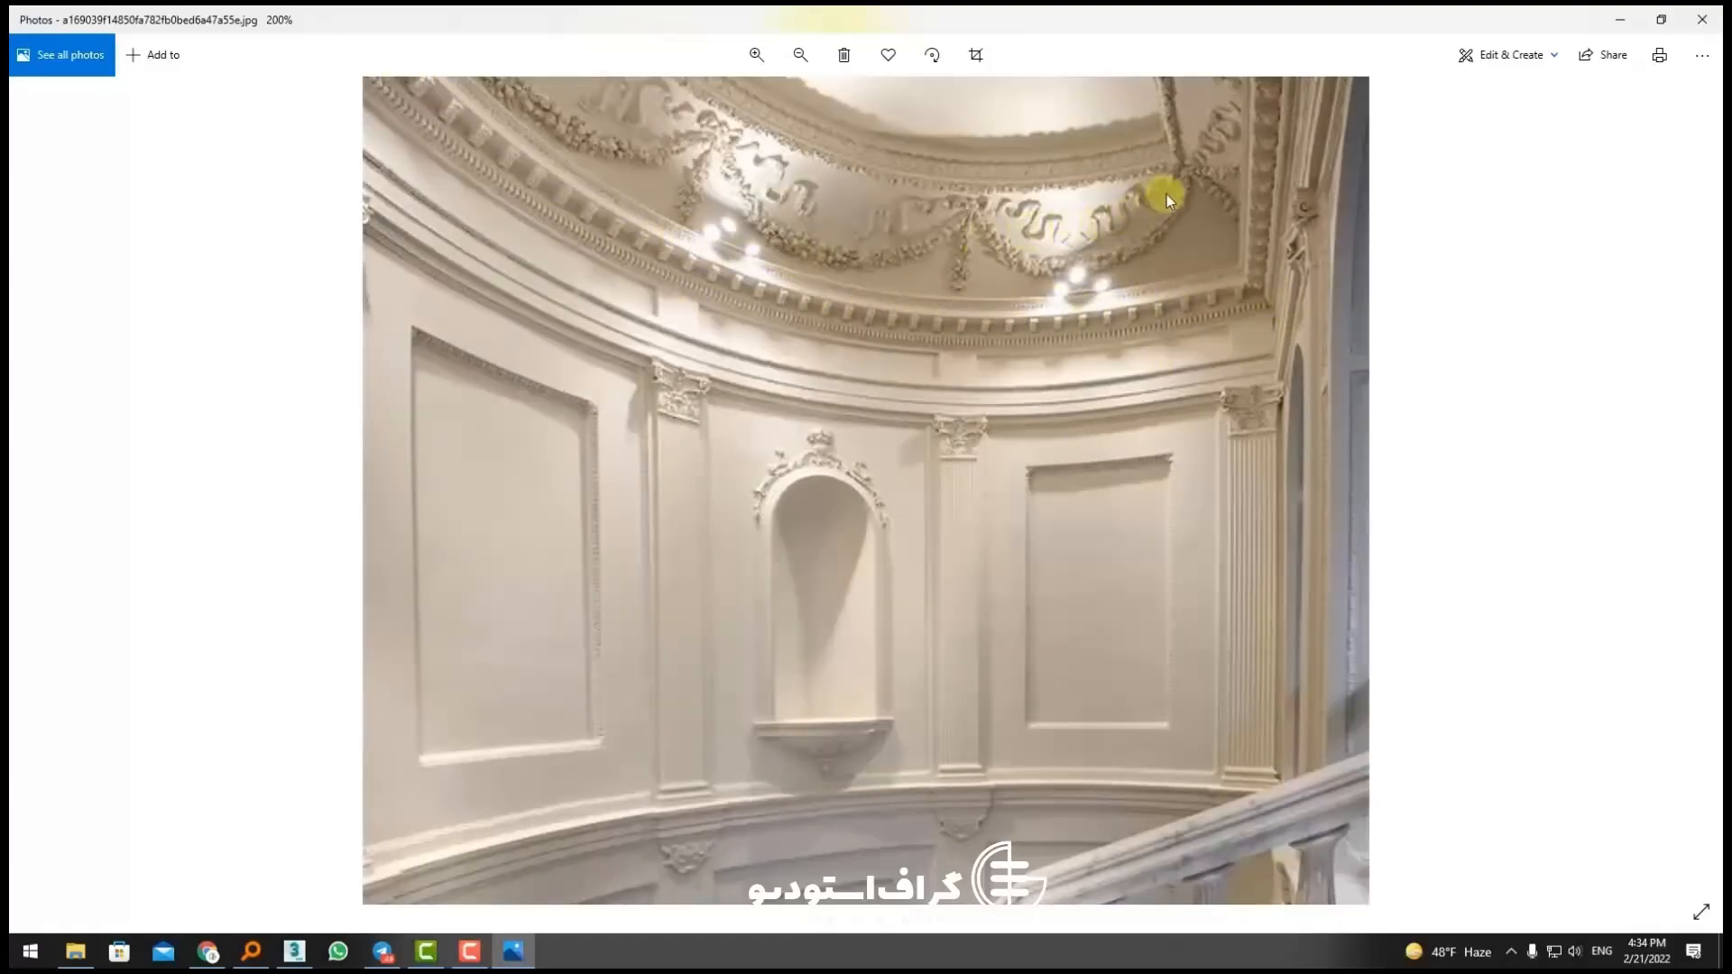
{"action": "scroll", "coordinate": [1167, 193], "scroll_direction": "down", "scroll_amount": 1}
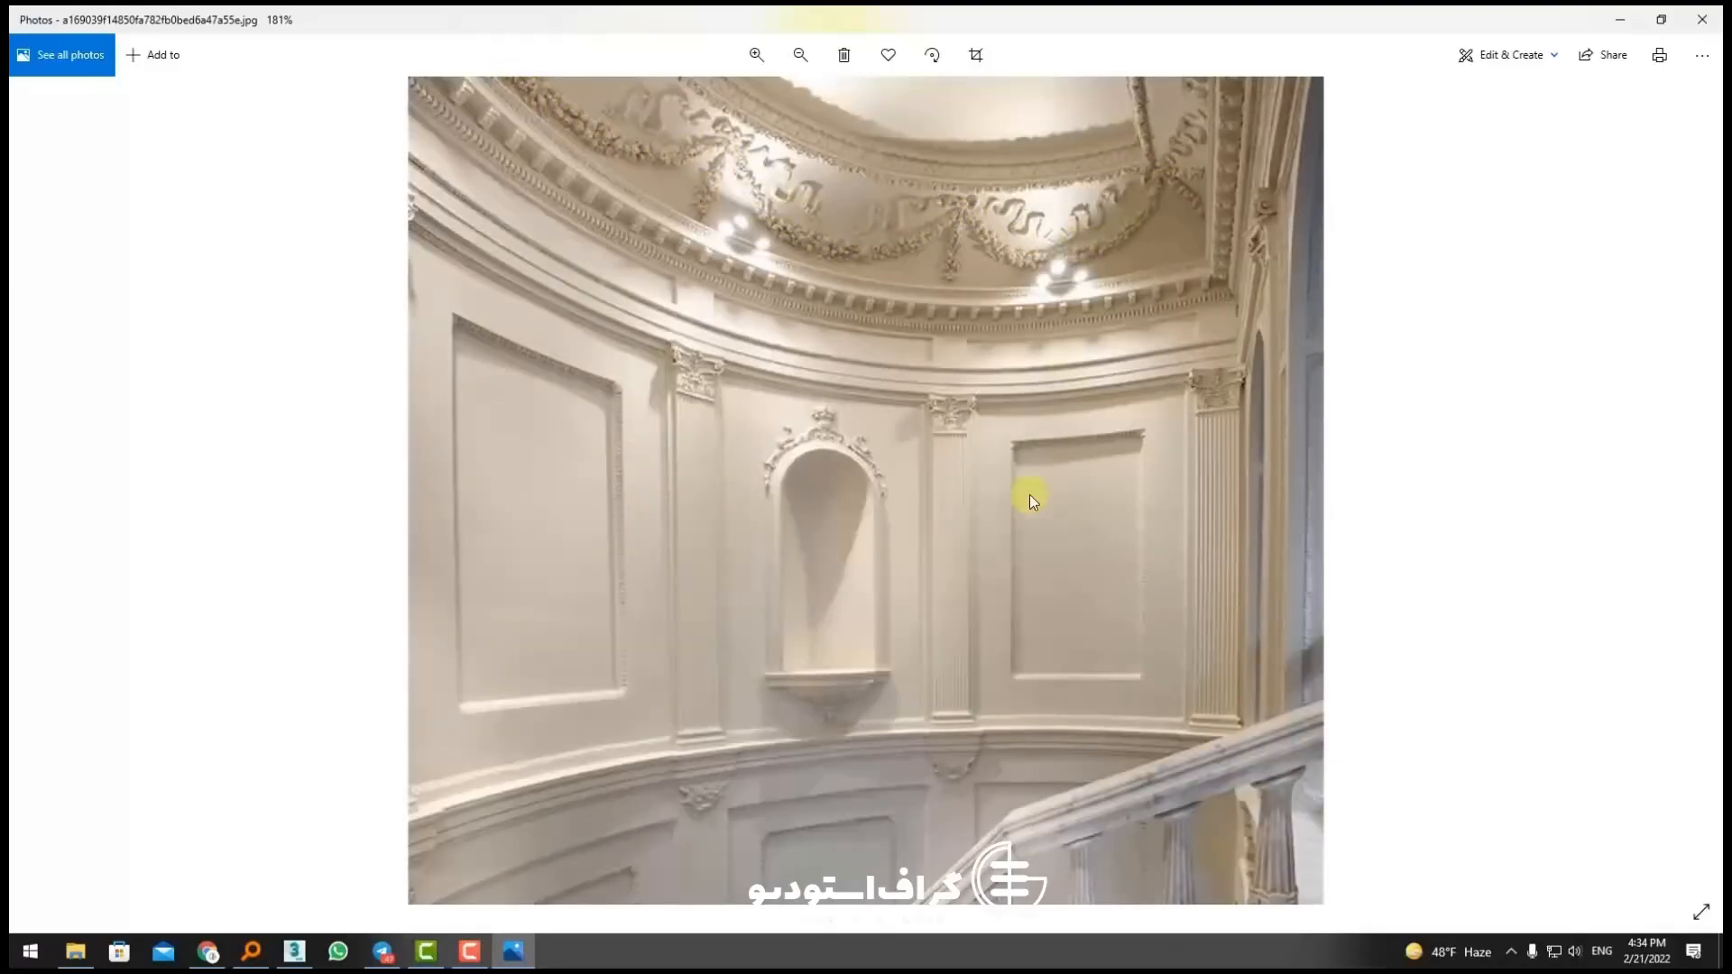
Step: Look through the remaining reference images, examine the ceiling ornament photo up close, close the viewer and return to 3ds Max
{"action": "left_click", "coordinate": [1702, 485]}
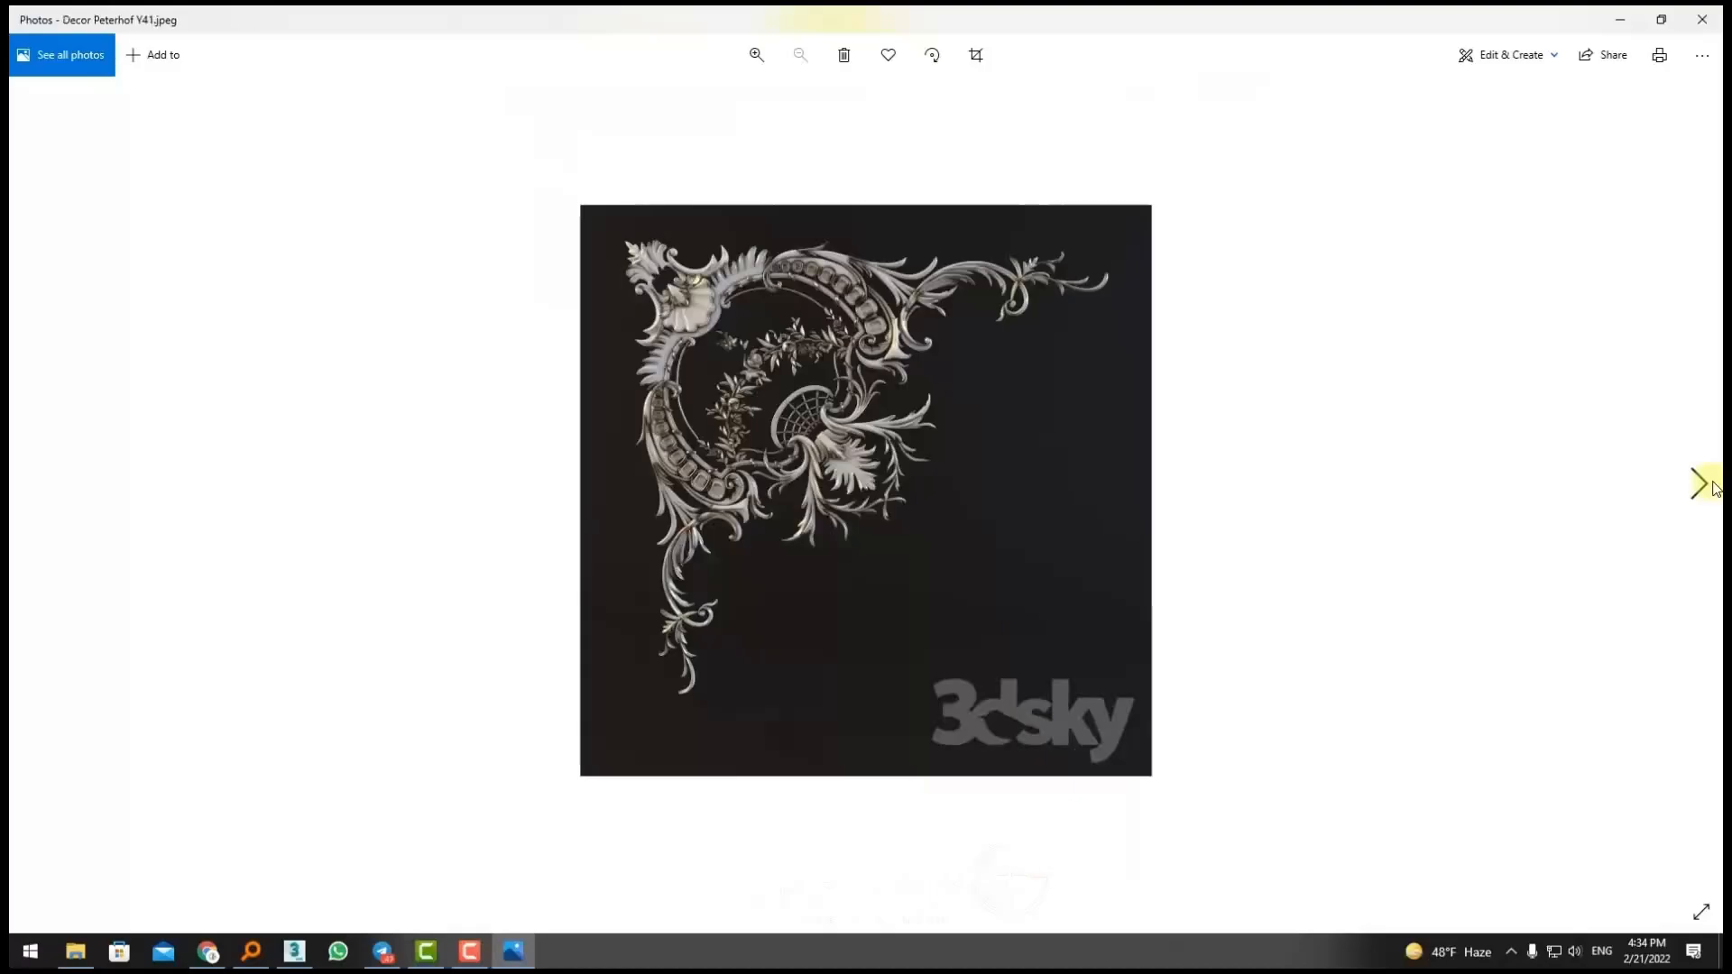
{"action": "left_click", "coordinate": [1702, 484]}
{"action": "left_click", "coordinate": [1701, 484]}
{"action": "left_click", "coordinate": [33, 475]}
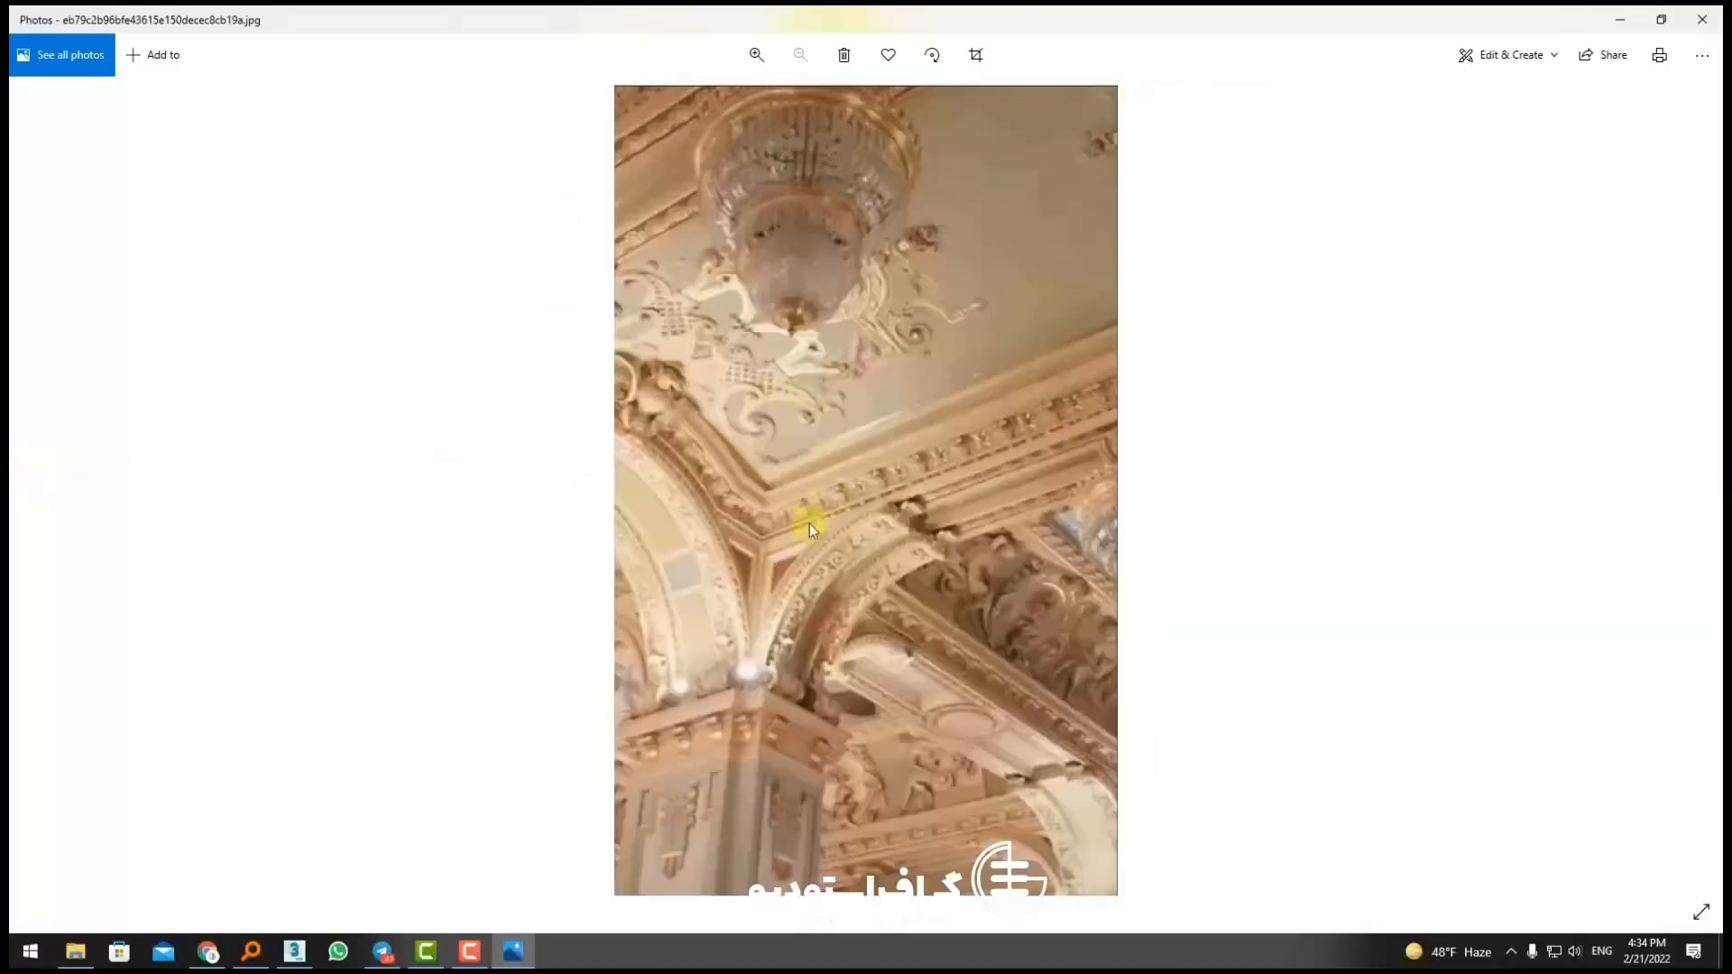
{"action": "scroll", "coordinate": [827, 574], "scroll_direction": "up", "scroll_amount": 2}
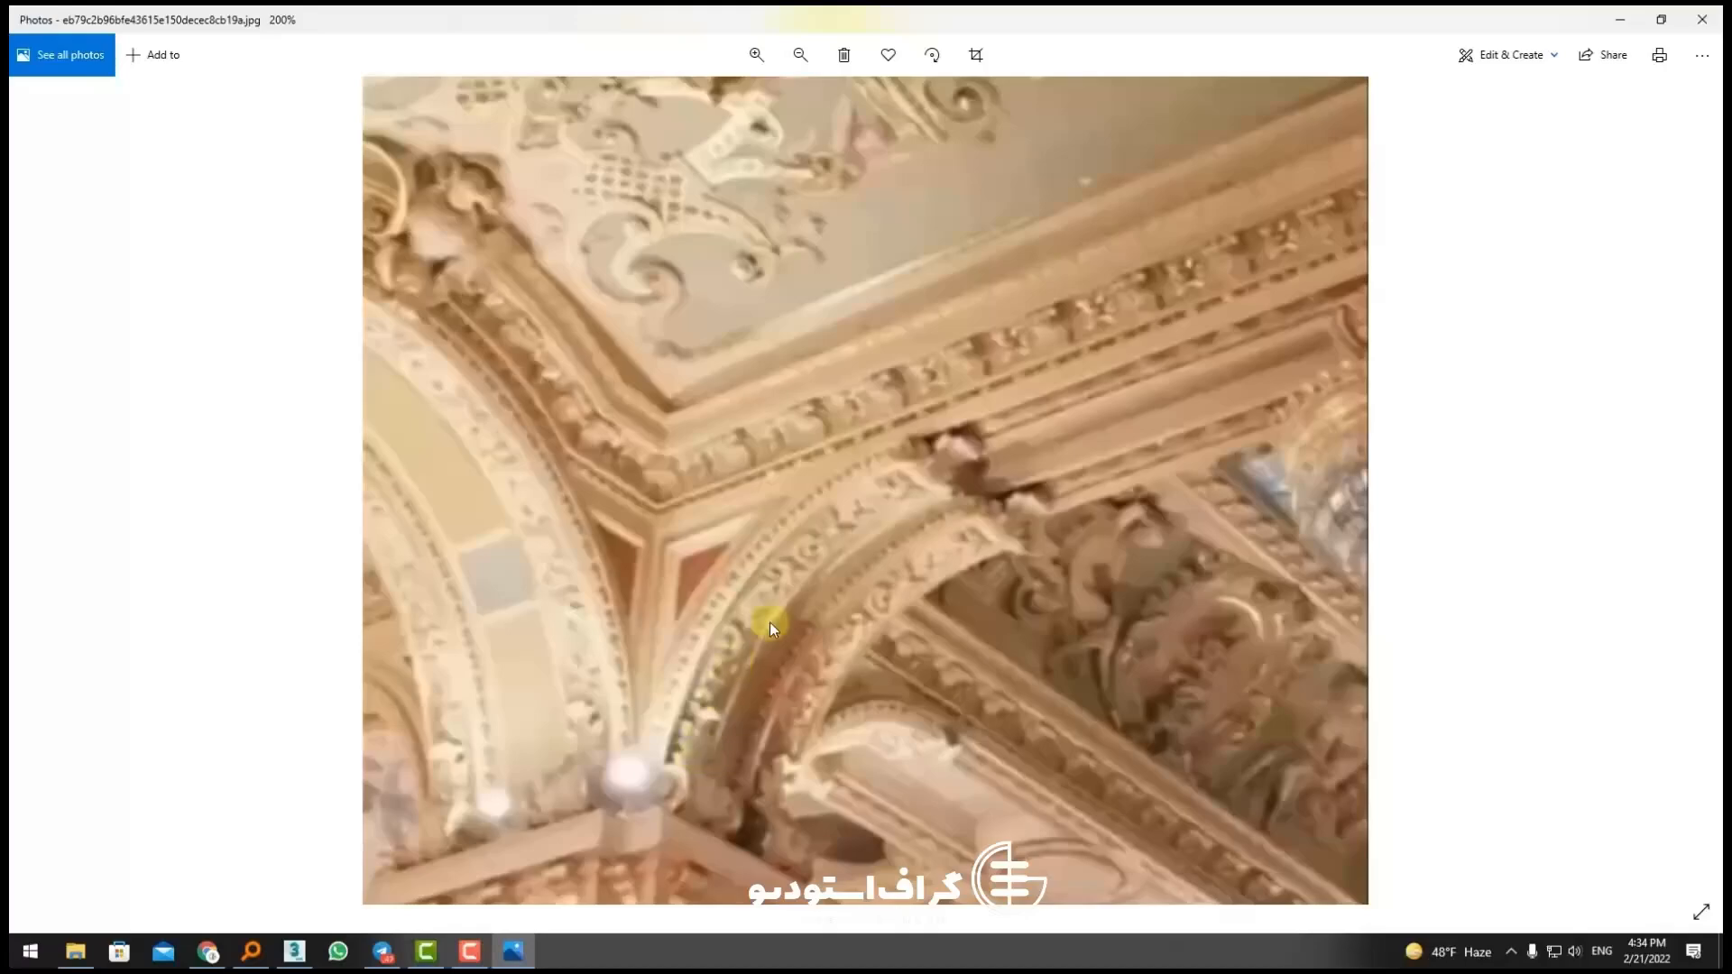
{"action": "scroll", "coordinate": [851, 570], "scroll_direction": "down", "scroll_amount": 2}
{"action": "left_click", "coordinate": [1696, 484]}
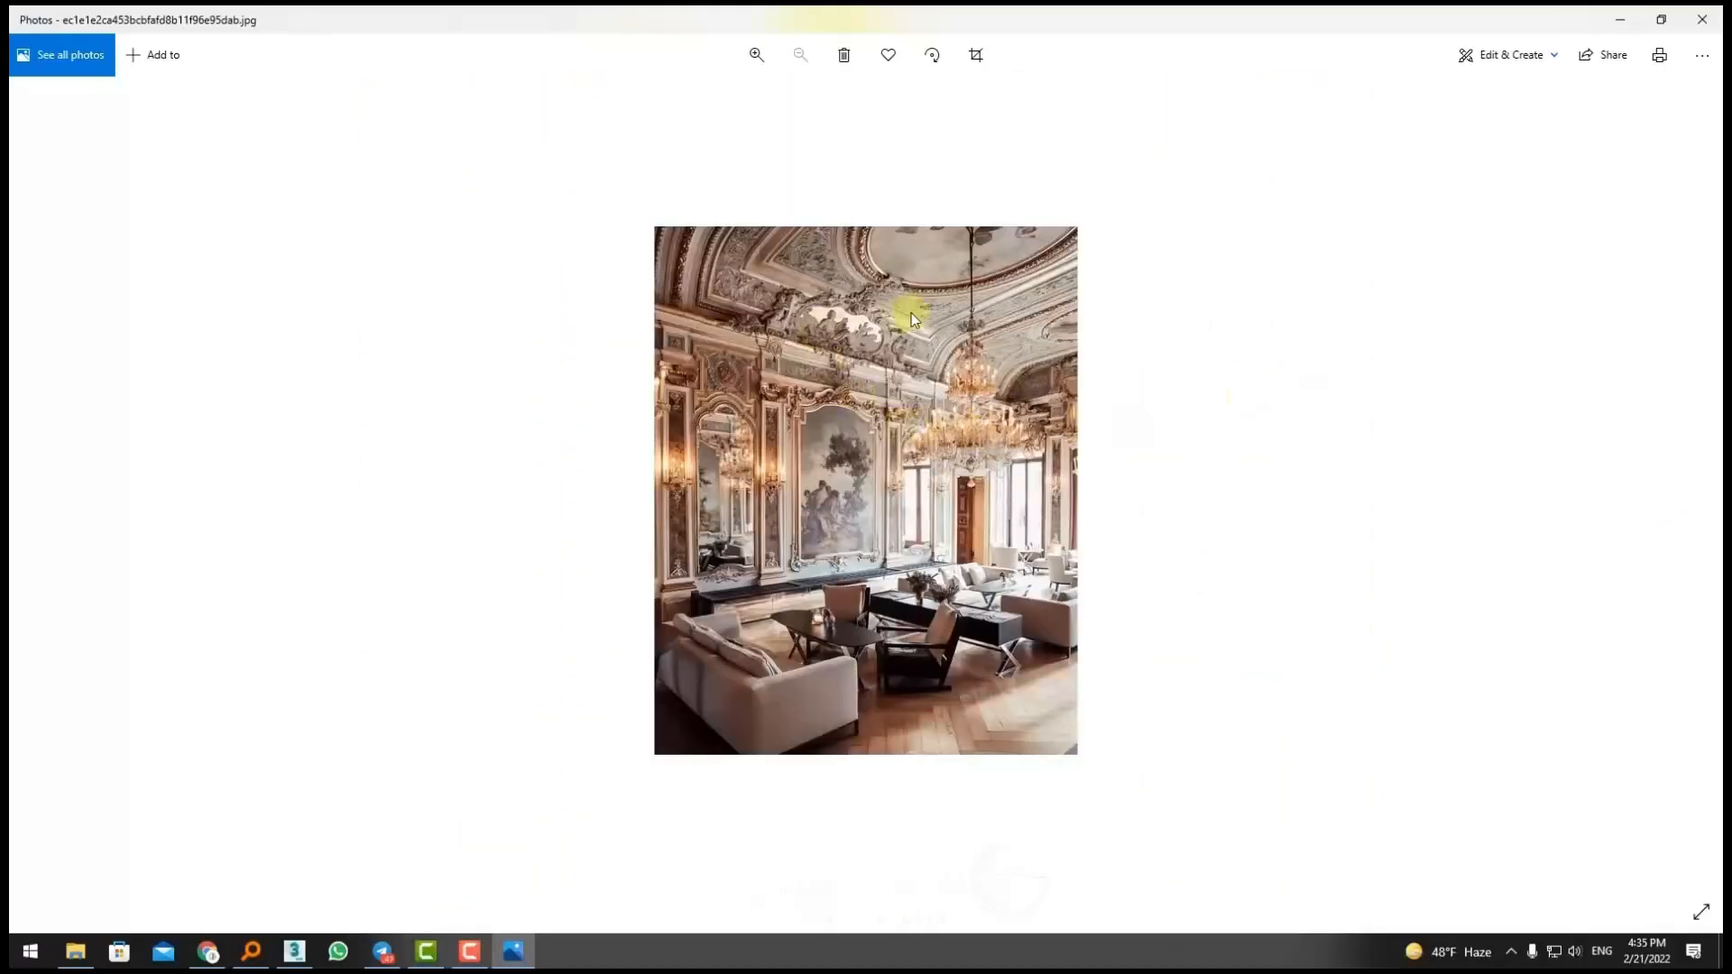
{"action": "left_click", "coordinate": [1698, 484]}
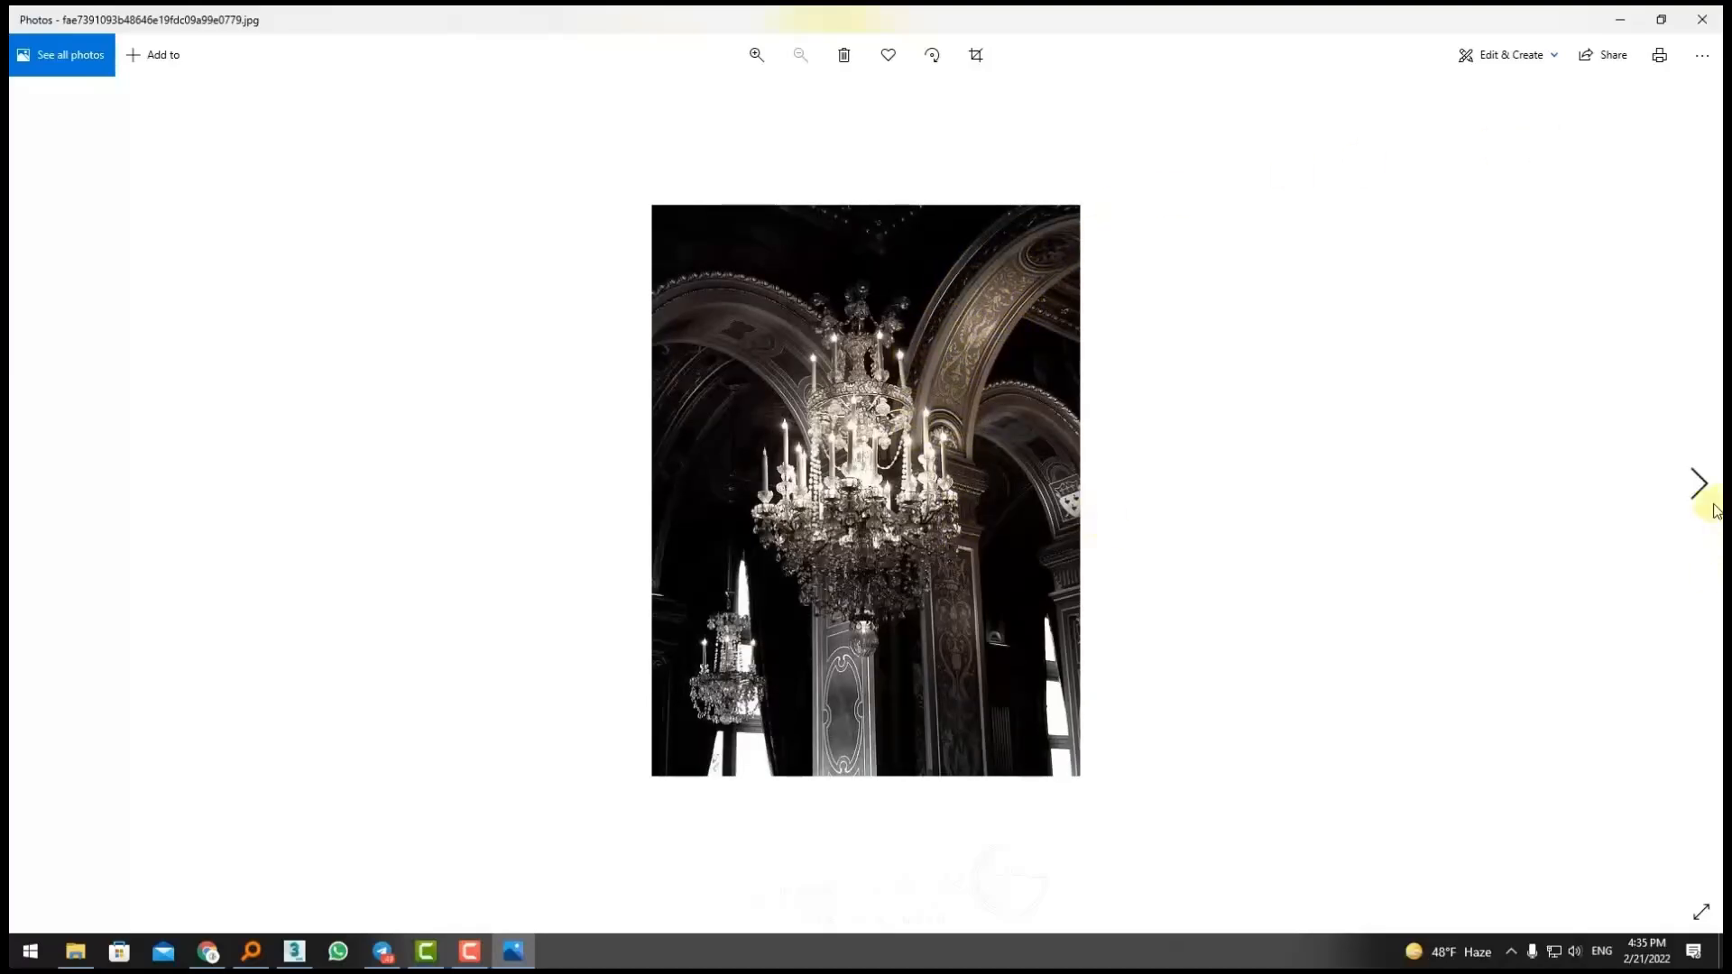
{"action": "left_click", "coordinate": [1699, 487]}
{"action": "left_click", "coordinate": [1703, 19]}
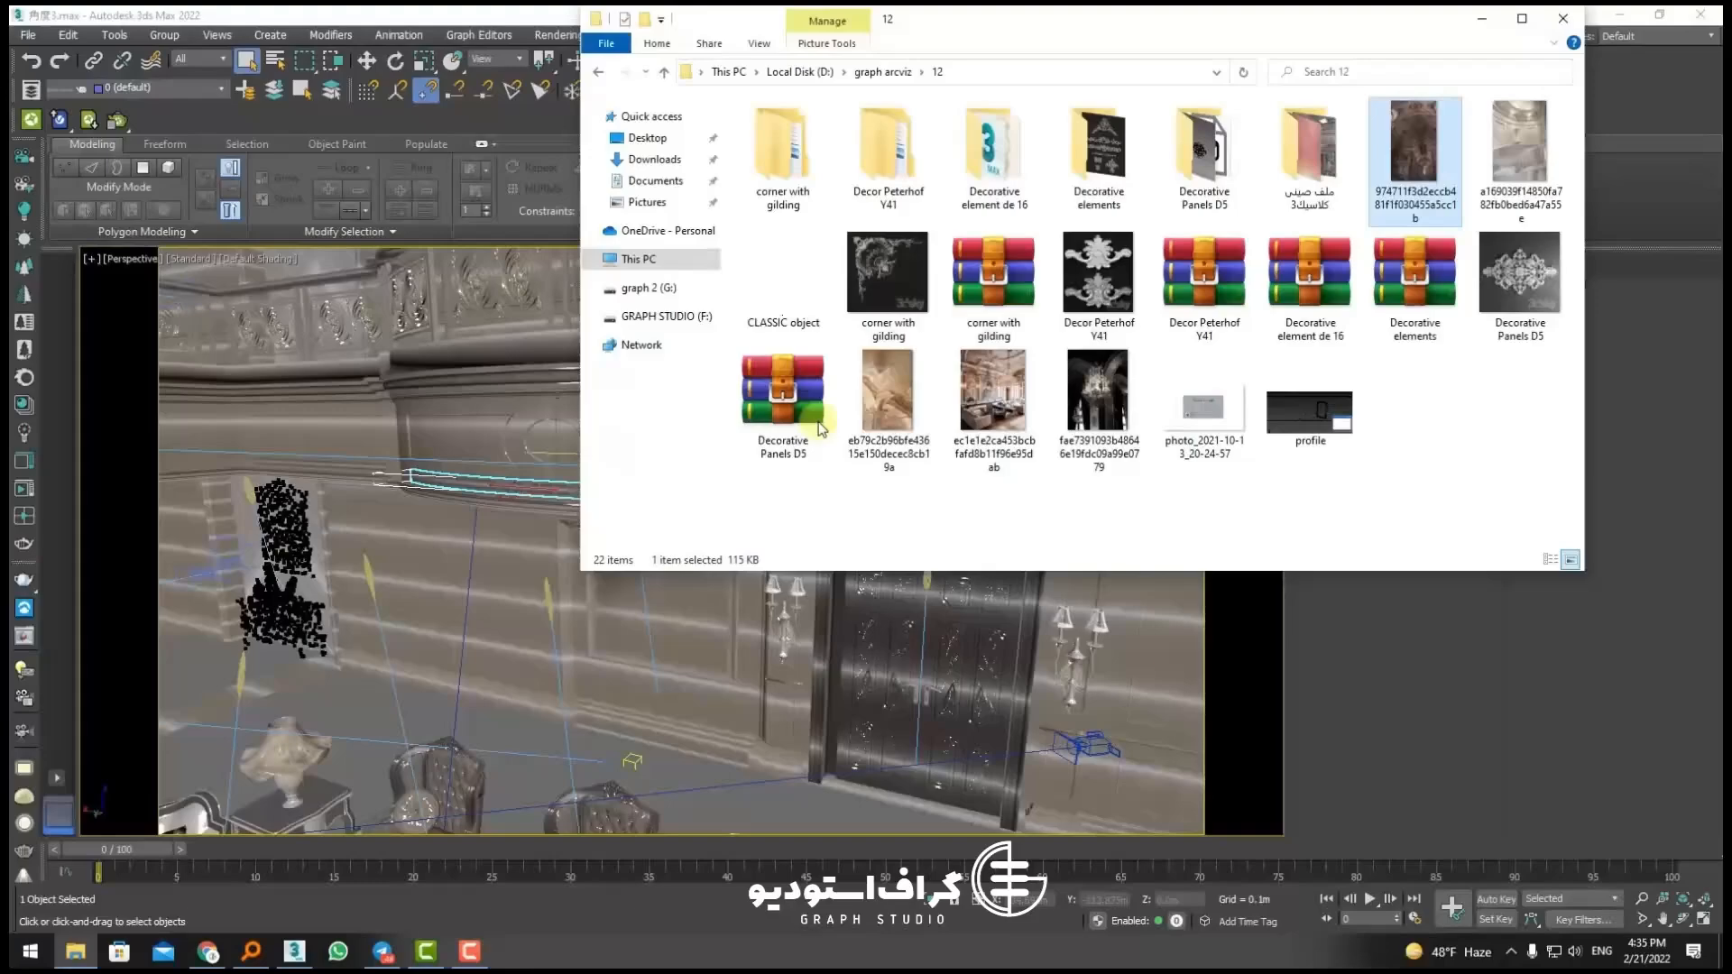
{"action": "left_click", "coordinate": [1489, 22]}
Step: Isolate the curved balcony wall together with its oval and rectangular panel moulding
{"action": "scroll", "coordinate": [724, 565], "scroll_direction": "up", "scroll_amount": 5}
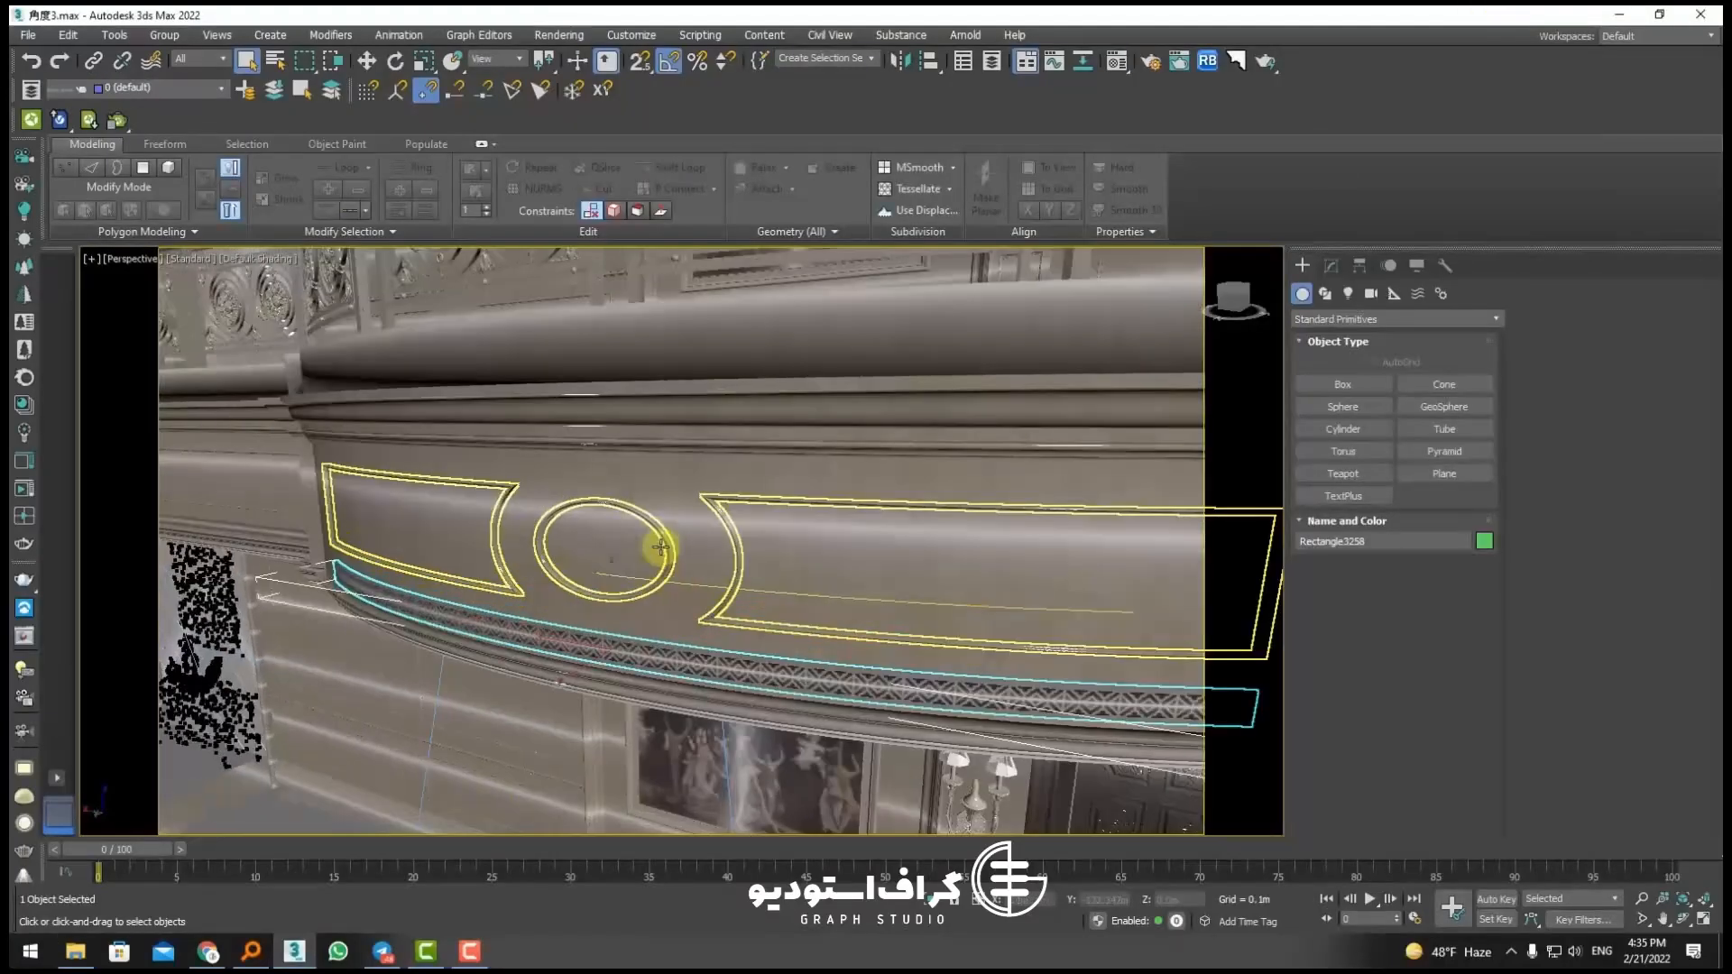
{"action": "left_click", "coordinate": [654, 530]}
{"action": "middle_click_drag", "start_coordinate": [655, 532], "coordinate": [793, 657], "text": "alt"}
{"action": "left_click", "coordinate": [704, 566], "text": "ctrl"}
{"action": "key", "text": "alt+q"}
{"action": "scroll", "coordinate": [556, 568], "scroll_direction": "up", "scroll_amount": 6}
{"action": "left_click", "coordinate": [625, 634]}
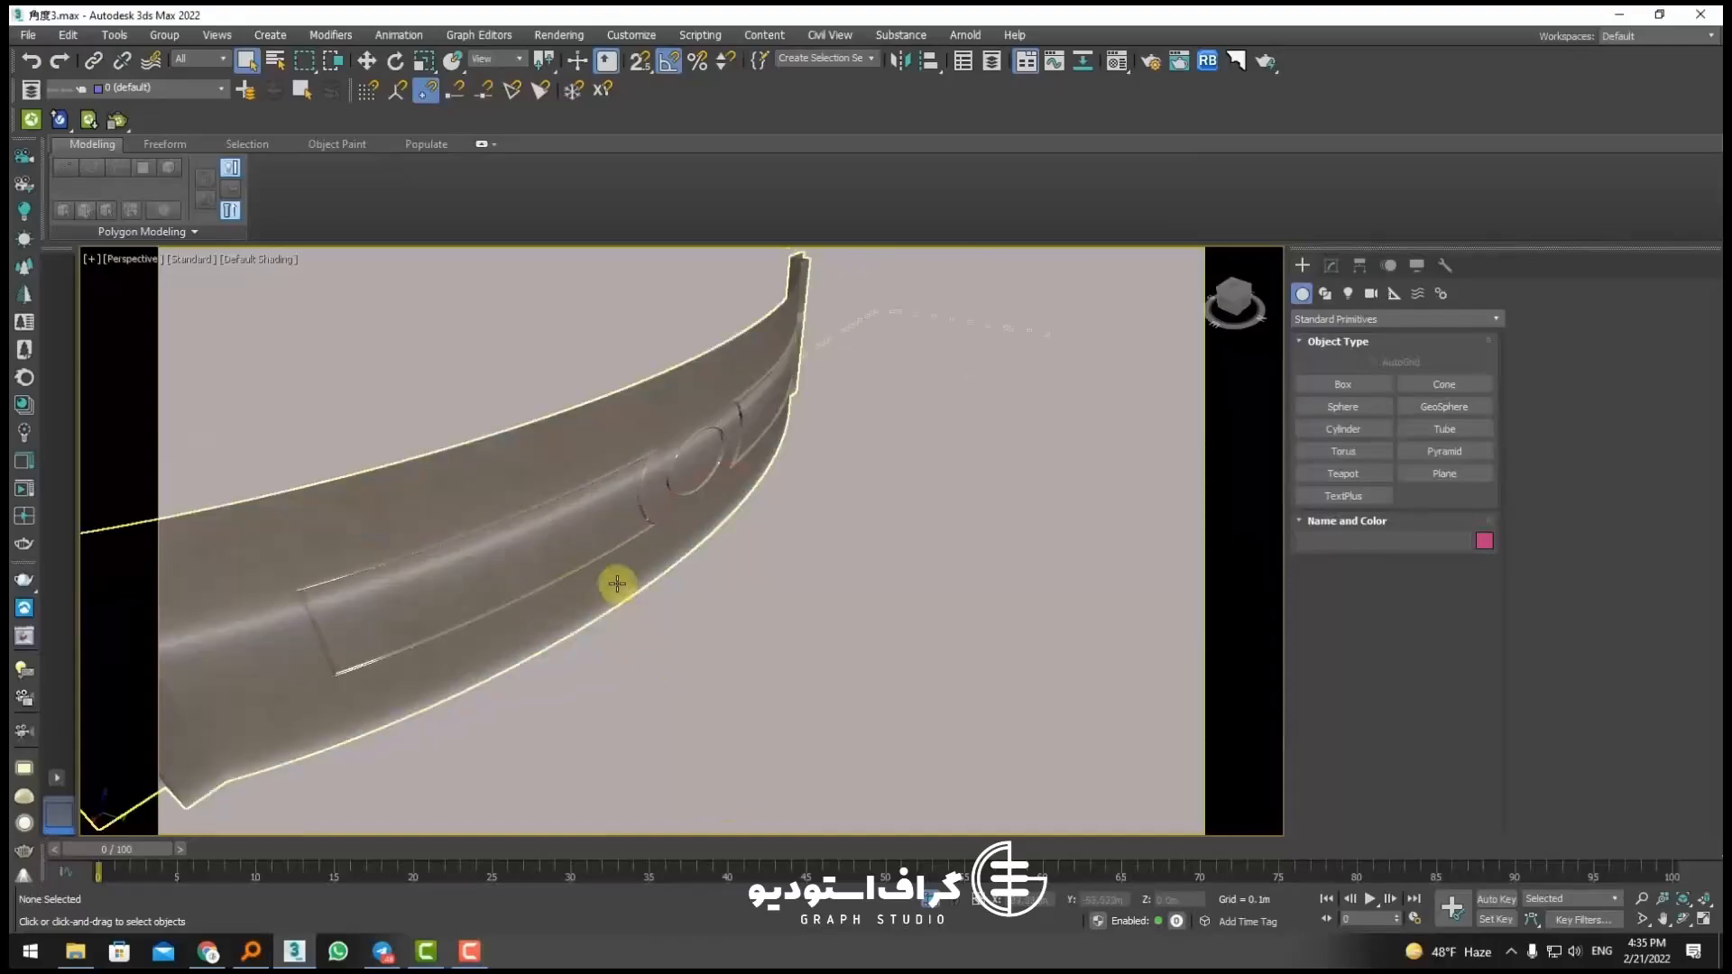
Step: Copy the panel moulding and place the duplicate in empty space away from the curved wall
{"action": "left_click", "coordinate": [642, 530]}
{"action": "scroll", "coordinate": [642, 531], "scroll_direction": "down", "scroll_amount": 4}
{"action": "key", "text": "w"}
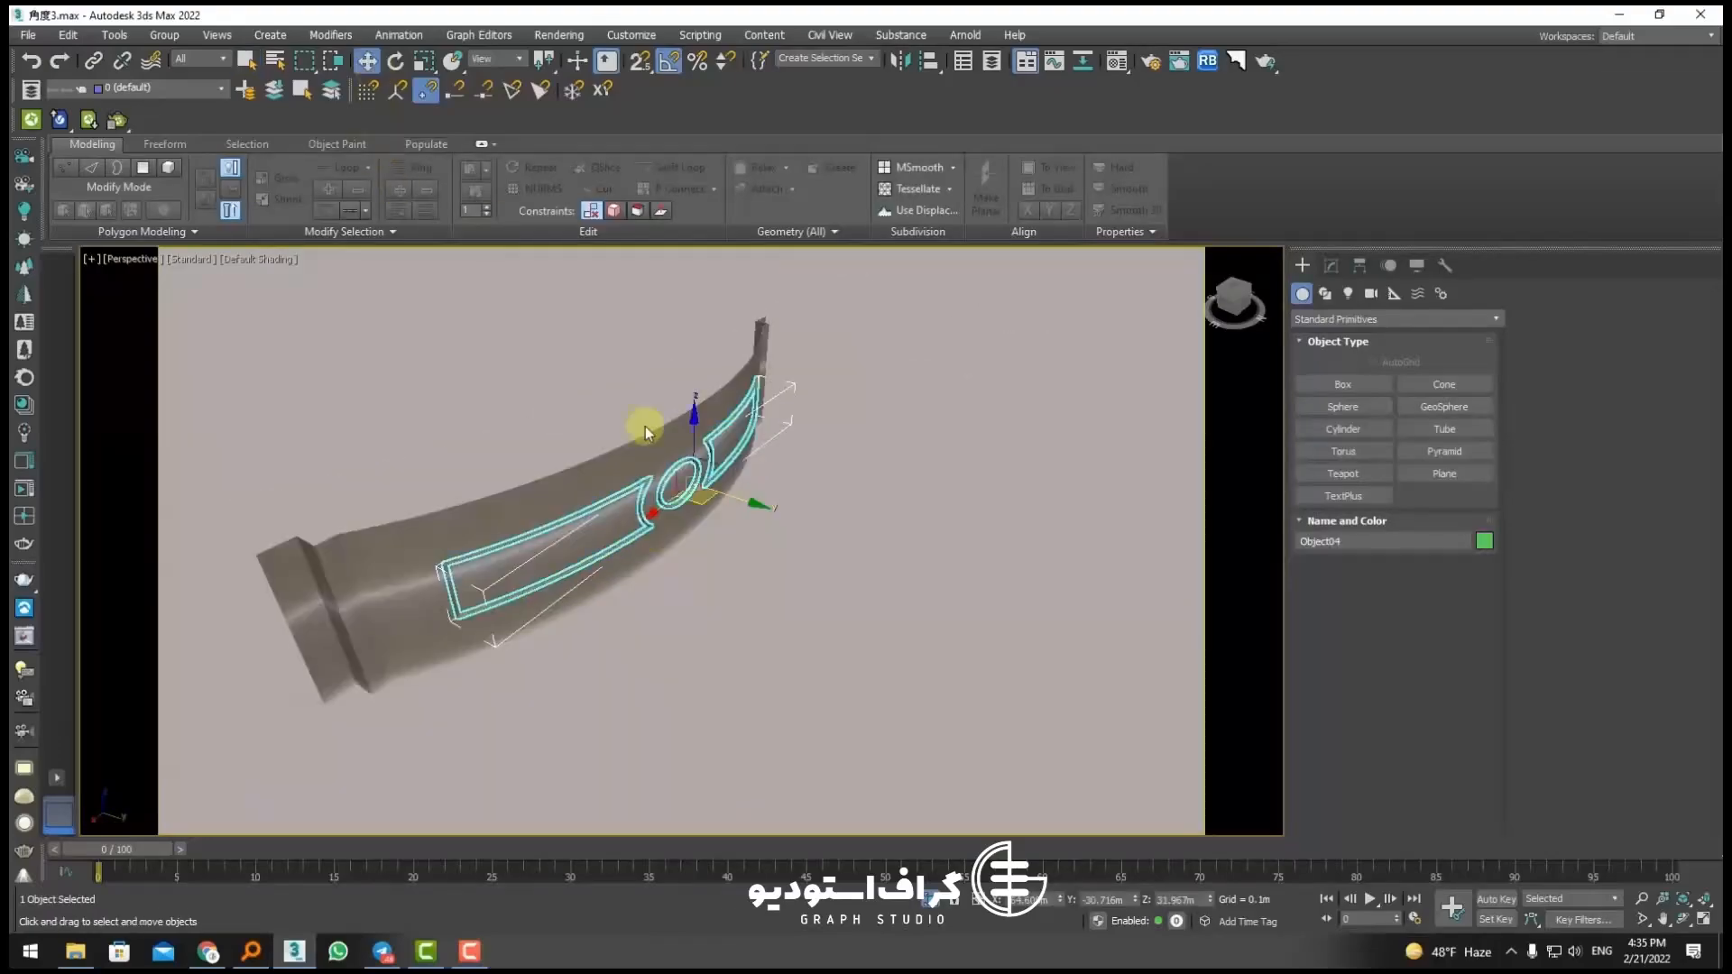
{"action": "left_click_drag", "start_coordinate": [736, 496], "coordinate": [387, 350], "text": "shift"}
{"action": "left_click", "coordinate": [870, 555]}
{"action": "middle_click_drag", "start_coordinate": [311, 450], "coordinate": [603, 614]}
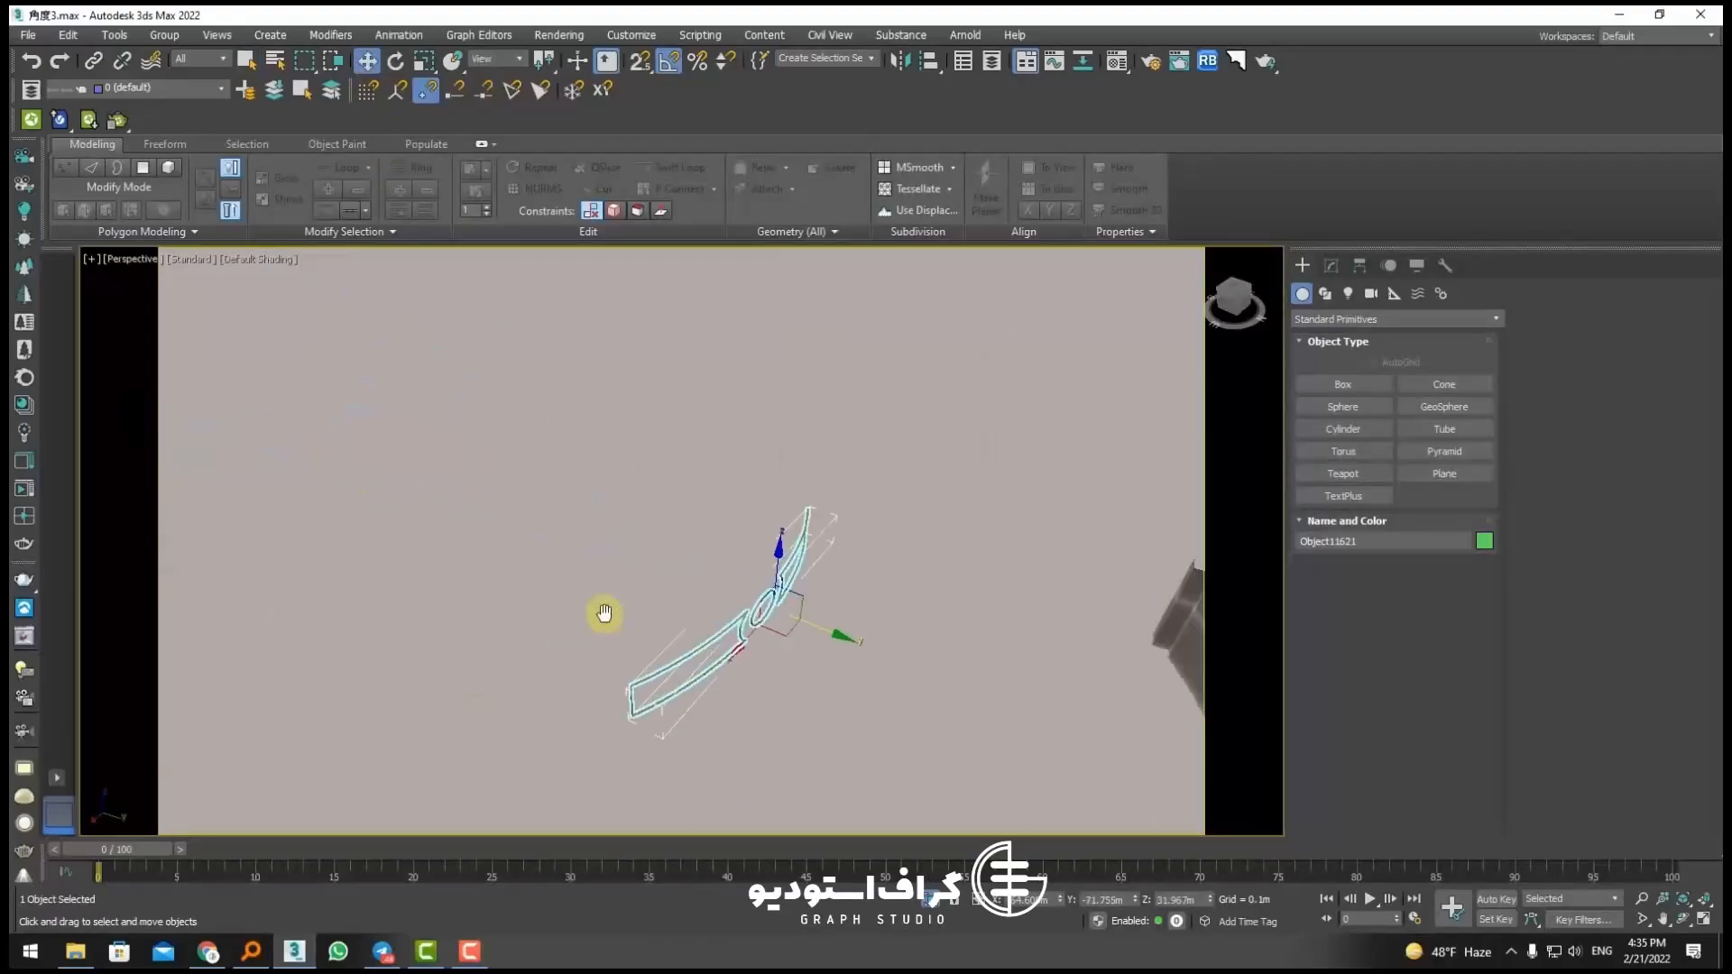
Step: Apply a Bend modifier to the moulding copy with an angle of 185.5 and the bend axis set to Y
{"action": "scroll", "coordinate": [747, 601], "scroll_direction": "up", "scroll_amount": 5}
{"action": "key", "text": "t"}
{"action": "key", "text": "z"}
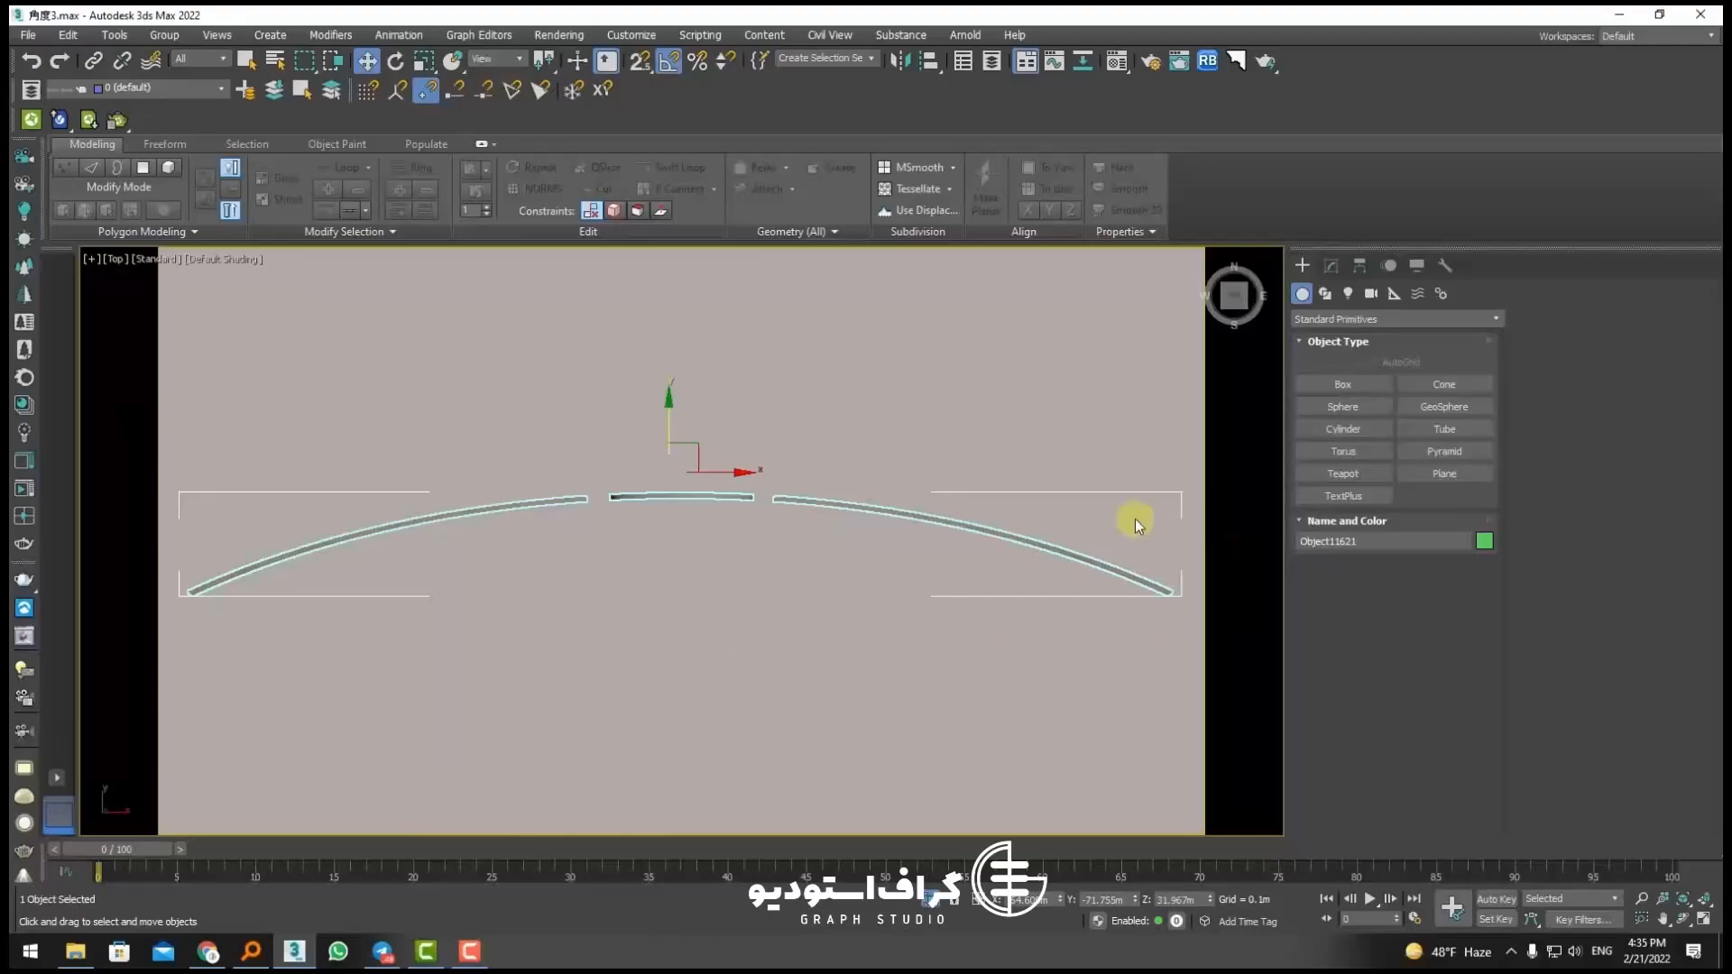
{"action": "left_click", "coordinate": [1331, 266]}
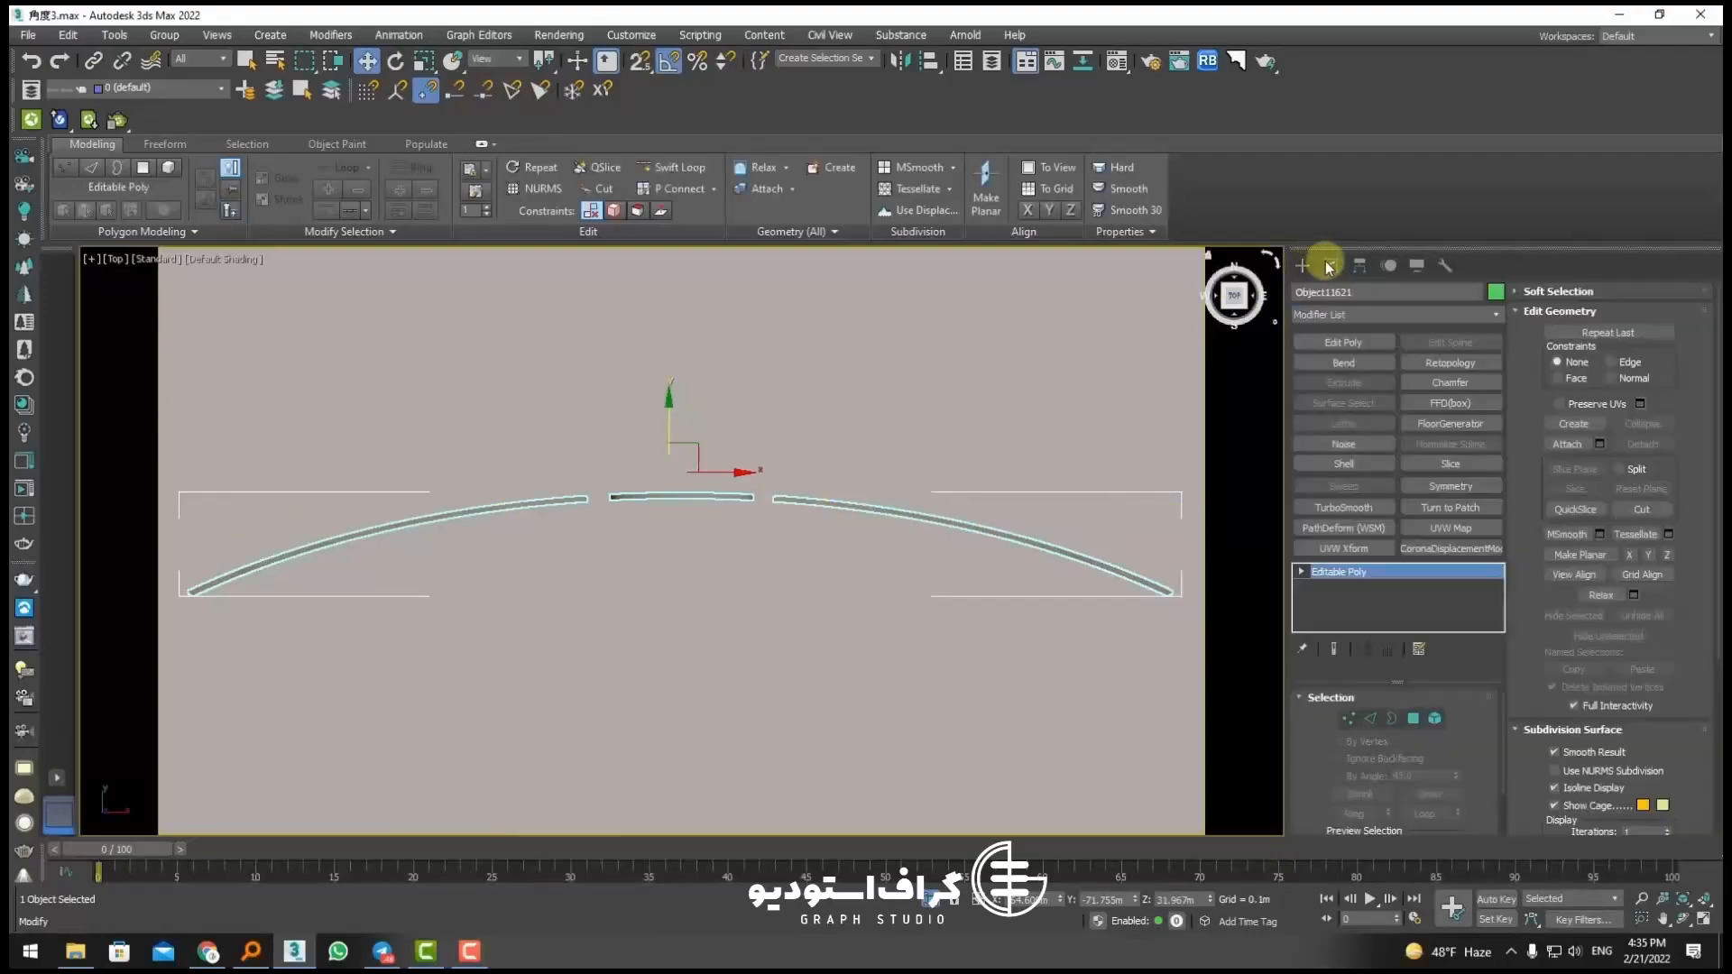
{"action": "left_click", "coordinate": [1375, 362]}
{"action": "left_click_drag", "start_coordinate": [1442, 732], "coordinate": [1430, 390]}
{"action": "middle_click_drag", "start_coordinate": [695, 550], "coordinate": [651, 460], "text": "alt"}
{"action": "left_click", "coordinate": [1358, 800]}
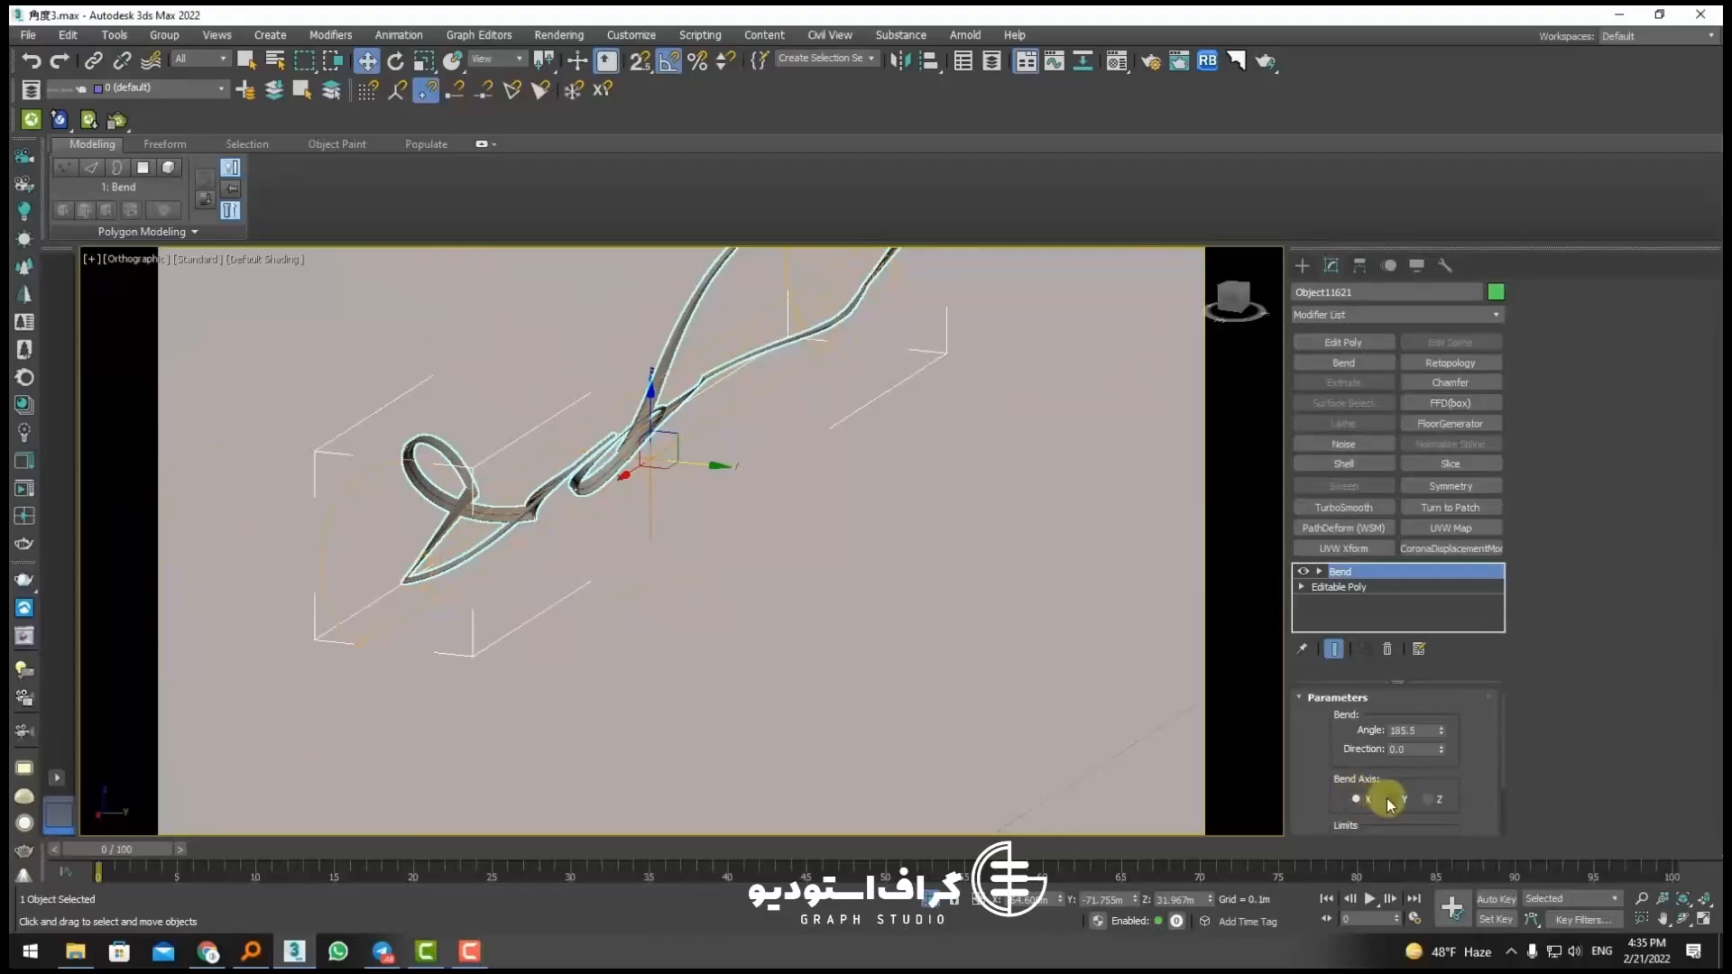
{"action": "left_click", "coordinate": [1394, 800]}
{"action": "middle_click_drag", "start_coordinate": [812, 632], "coordinate": [677, 587], "text": "alt"}
{"action": "key", "text": "t"}
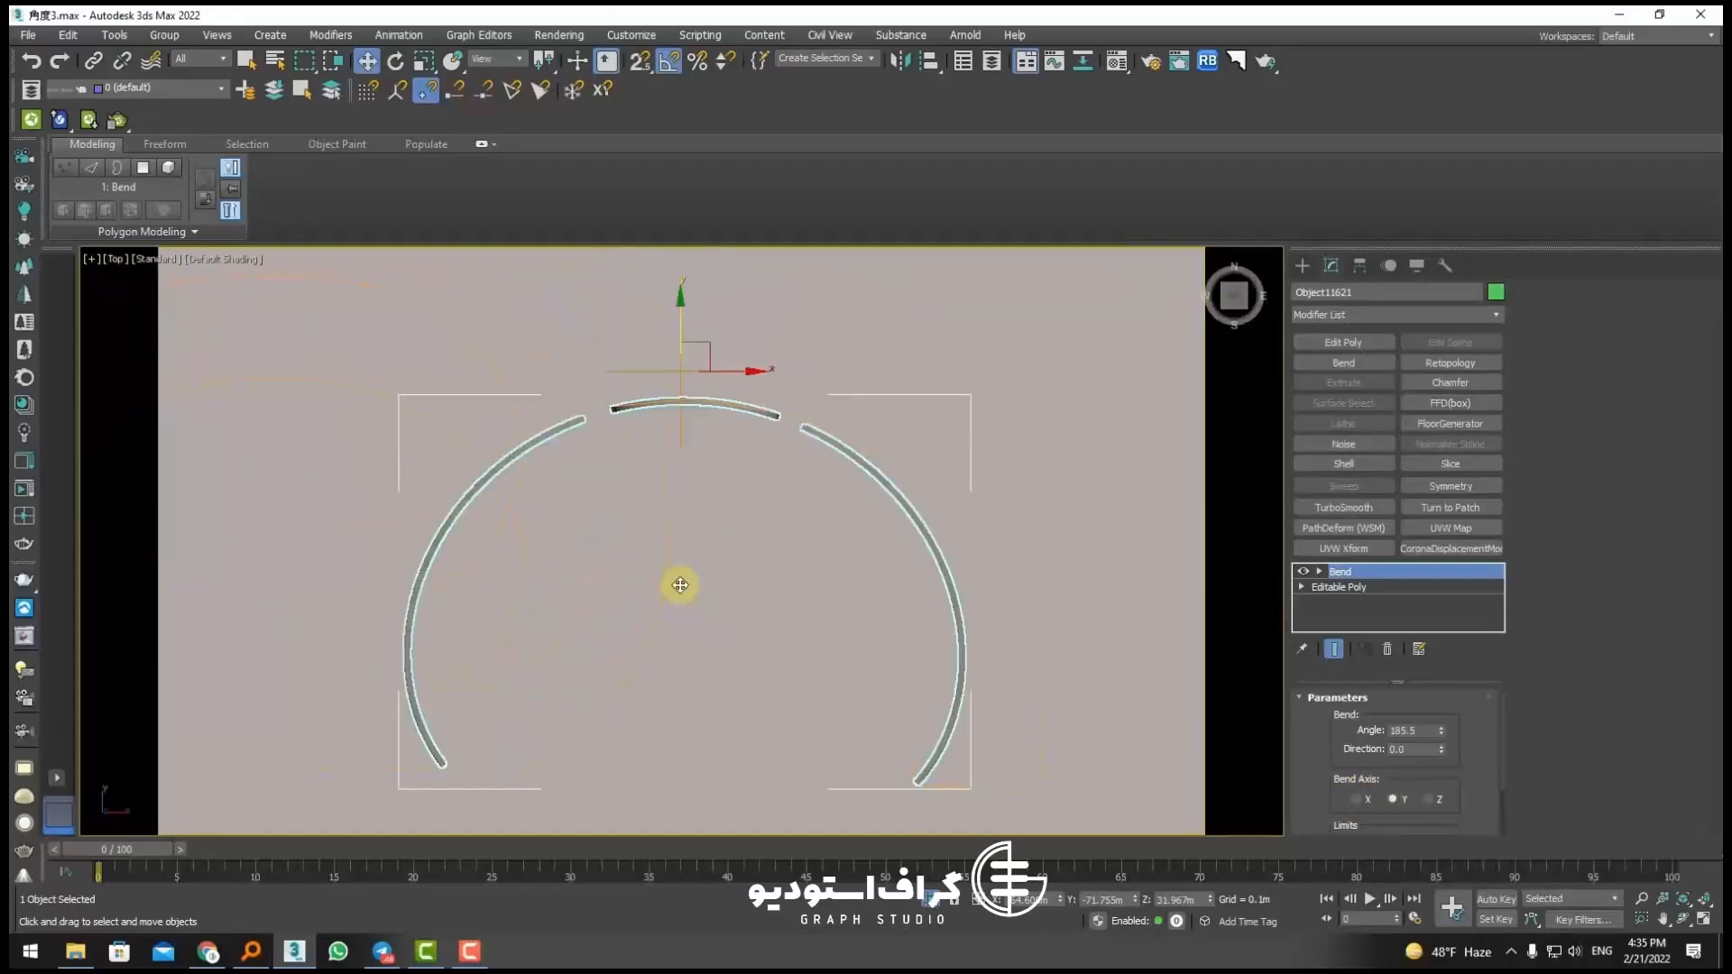
Step: Straighten the curved moulding copy by setting its Bend angle to -42
{"action": "left_click_drag", "start_coordinate": [1438, 727], "coordinate": [1341, 223]}
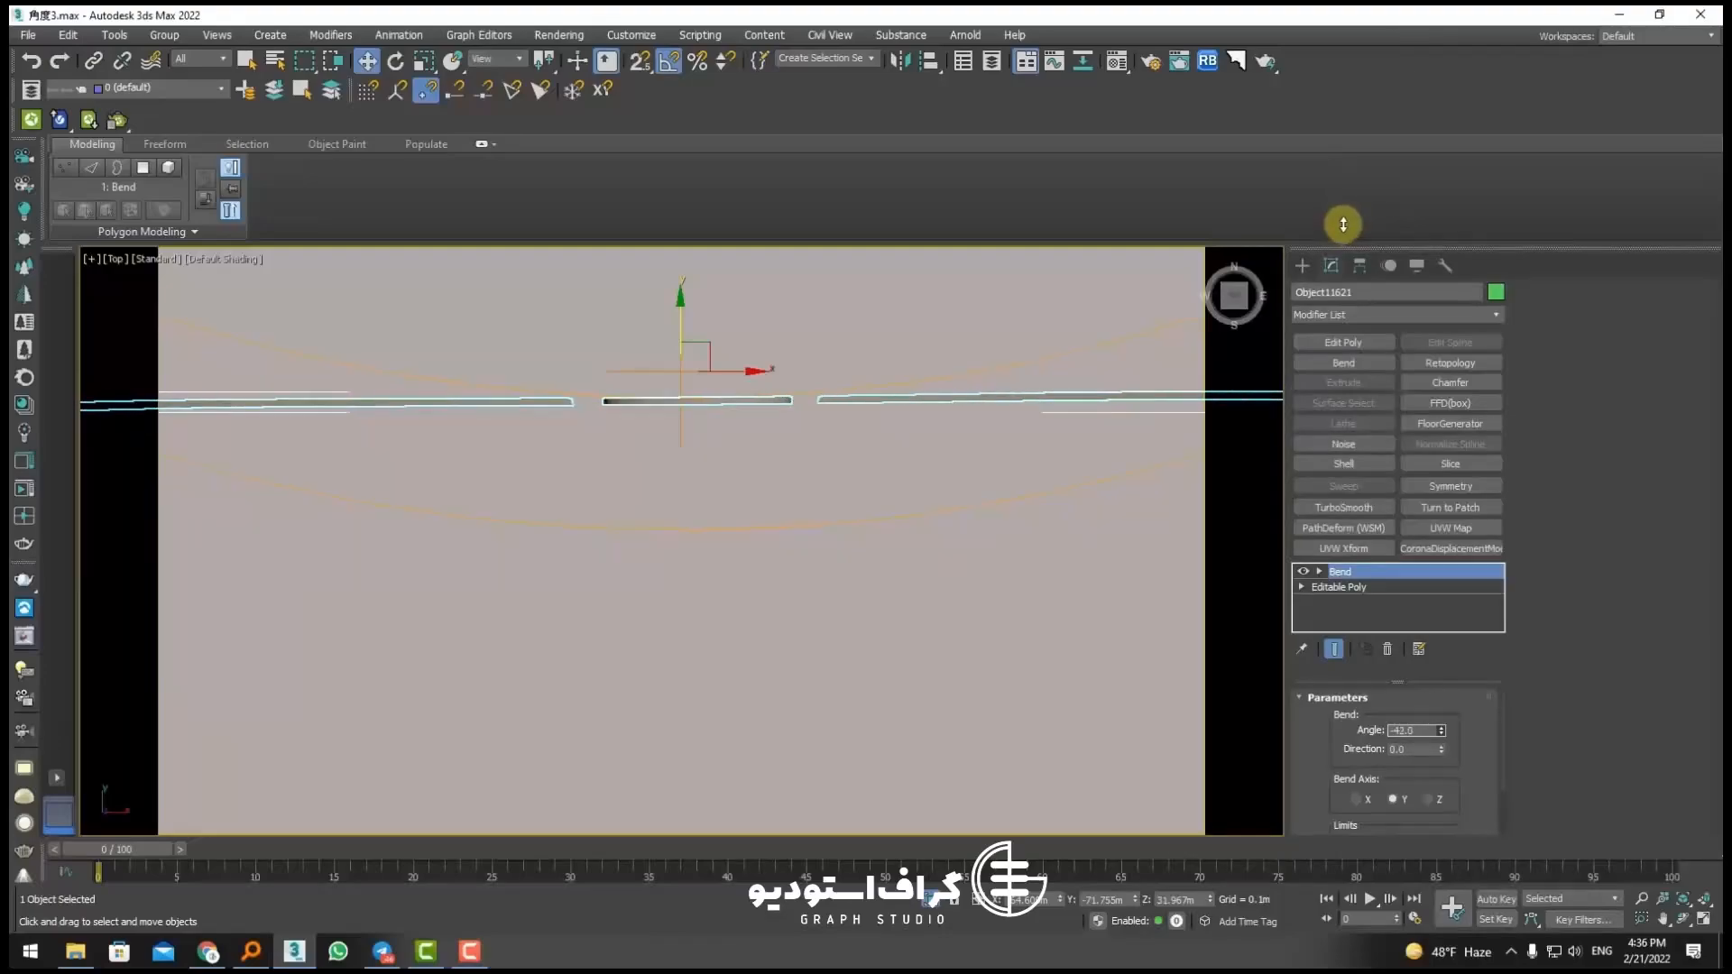
{"action": "left_click", "coordinate": [1058, 444]}
{"action": "scroll", "coordinate": [1058, 443], "scroll_direction": "down", "scroll_amount": 2}
{"action": "left_click", "coordinate": [1057, 419]}
{"action": "middle_click_drag", "start_coordinate": [1057, 427], "coordinate": [781, 370], "text": "alt"}
{"action": "scroll", "coordinate": [781, 370], "scroll_direction": "up", "scroll_amount": 3}
{"action": "key", "text": "t"}
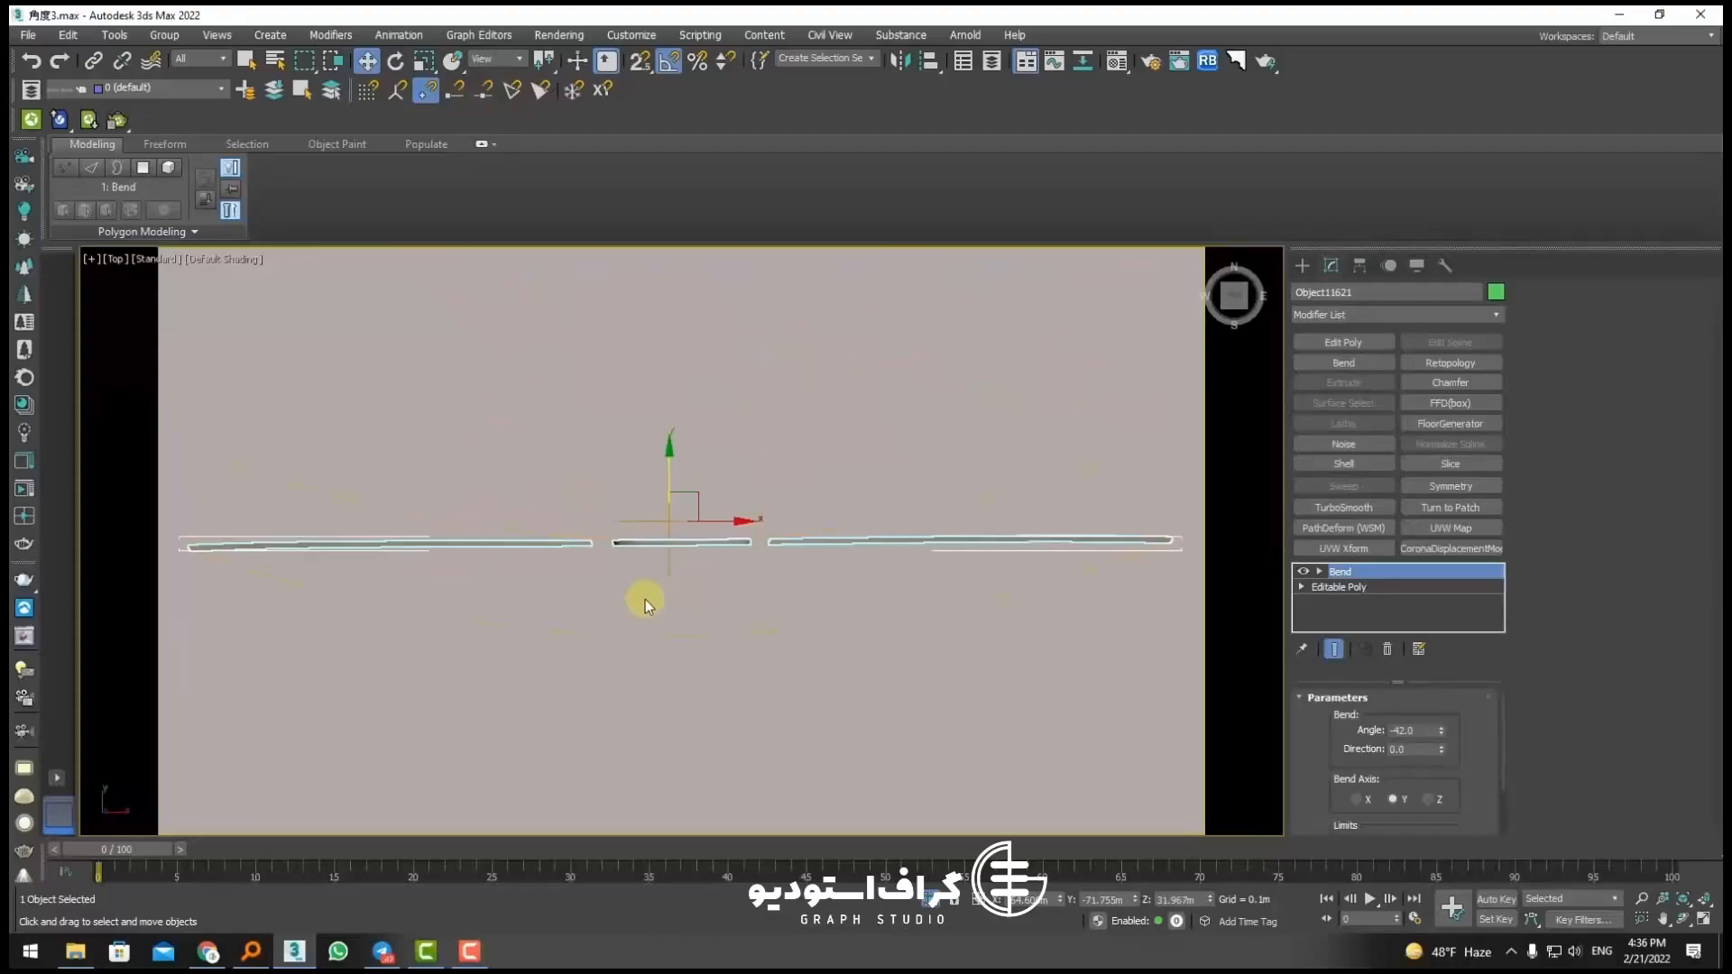
Step: Convert the straightened moulding copy to an Editable Poly
{"action": "right_click", "coordinate": [619, 539]}
{"action": "mouse_move", "coordinate": [749, 724]}
{"action": "left_click", "coordinate": [828, 737]}
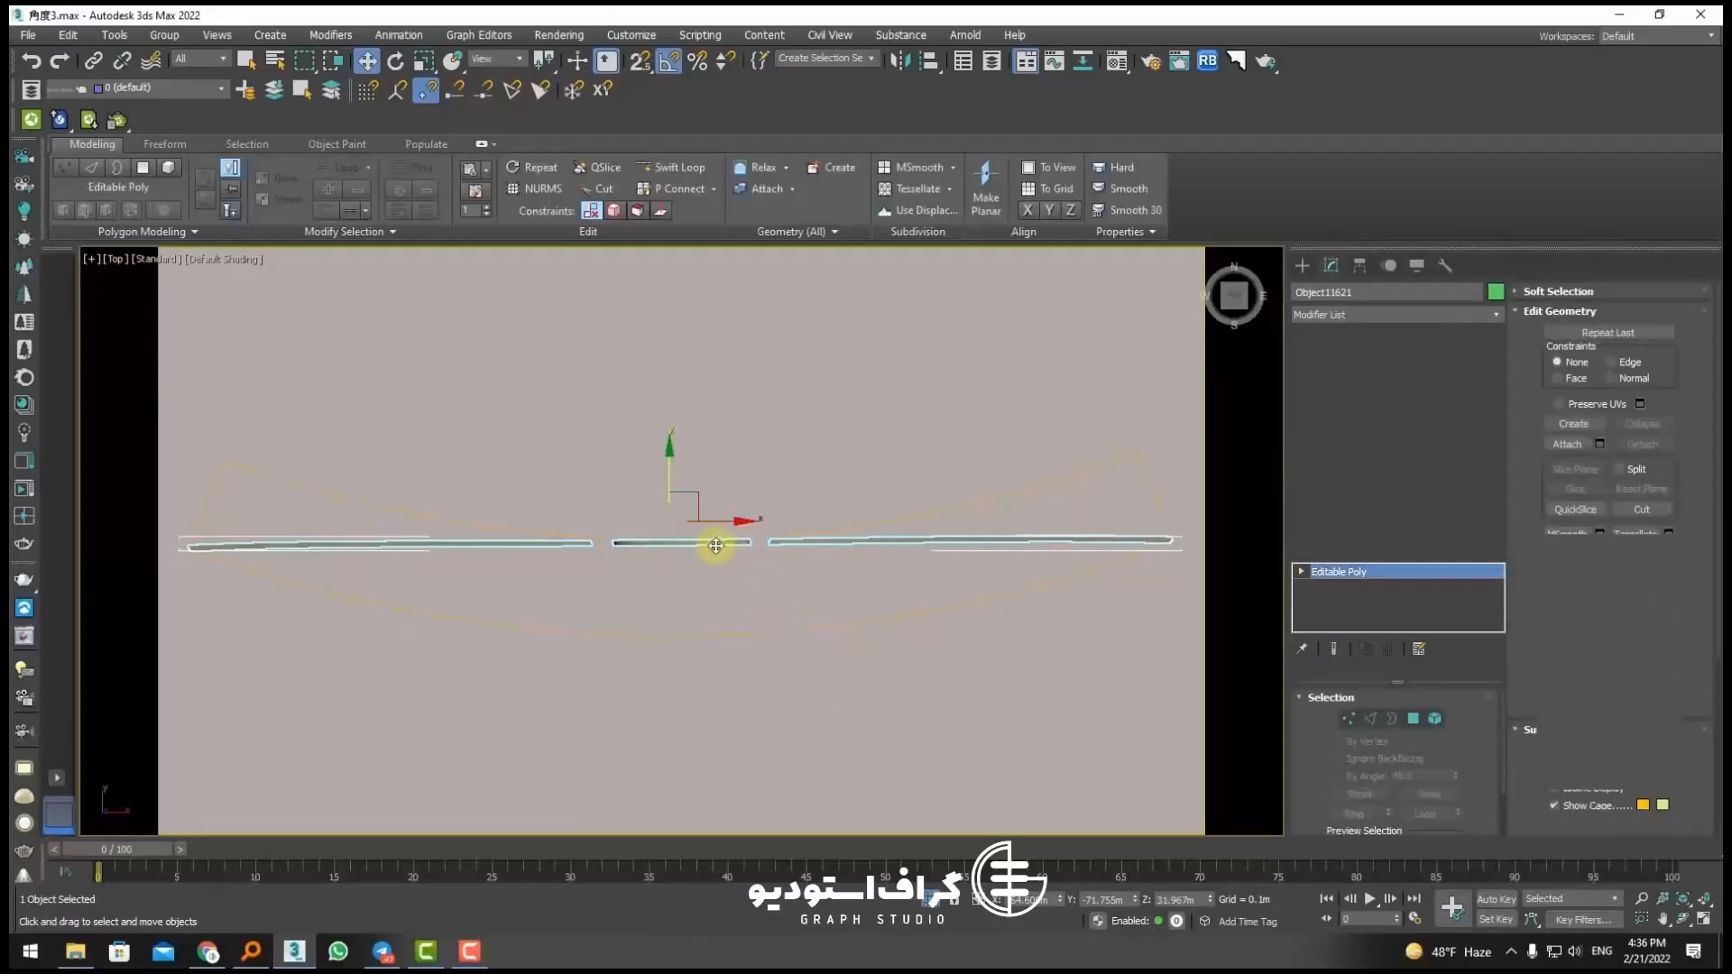
Step: Examine the straightened moulding's shape and its mesh edges around the pointed corners and the central oval
{"action": "mouse_move", "coordinate": [715, 542]}
{"action": "middle_mouse_down", "text": "alt"}
{"action": "mouse_move", "coordinate": [433, 352]}
{"action": "mouse_move", "coordinate": [712, 524]}
{"action": "middle_mouse_up", "text": "alt"}
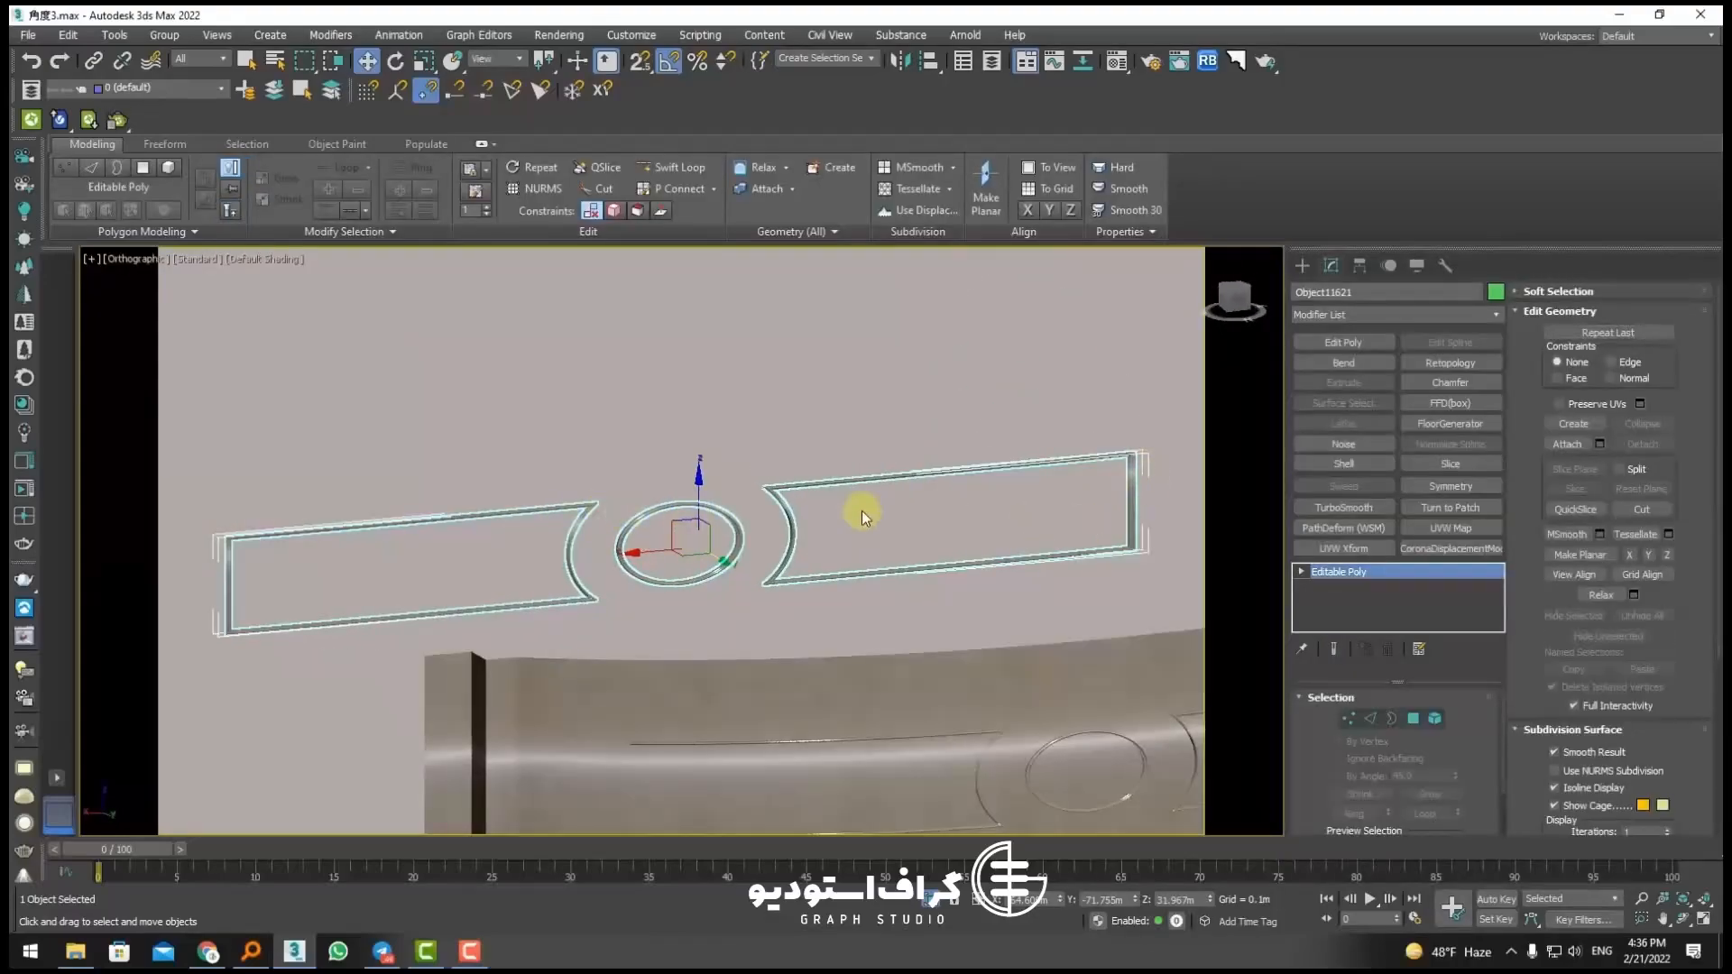
{"action": "scroll", "coordinate": [1128, 454], "scroll_direction": "up", "scroll_amount": 5}
{"action": "middle_click_drag", "start_coordinate": [1102, 427], "coordinate": [1148, 493], "text": "alt"}
{"action": "scroll", "coordinate": [1149, 496], "scroll_direction": "down", "scroll_amount": 6}
{"action": "middle_click_drag", "start_coordinate": [681, 606], "coordinate": [696, 547], "text": "alt"}
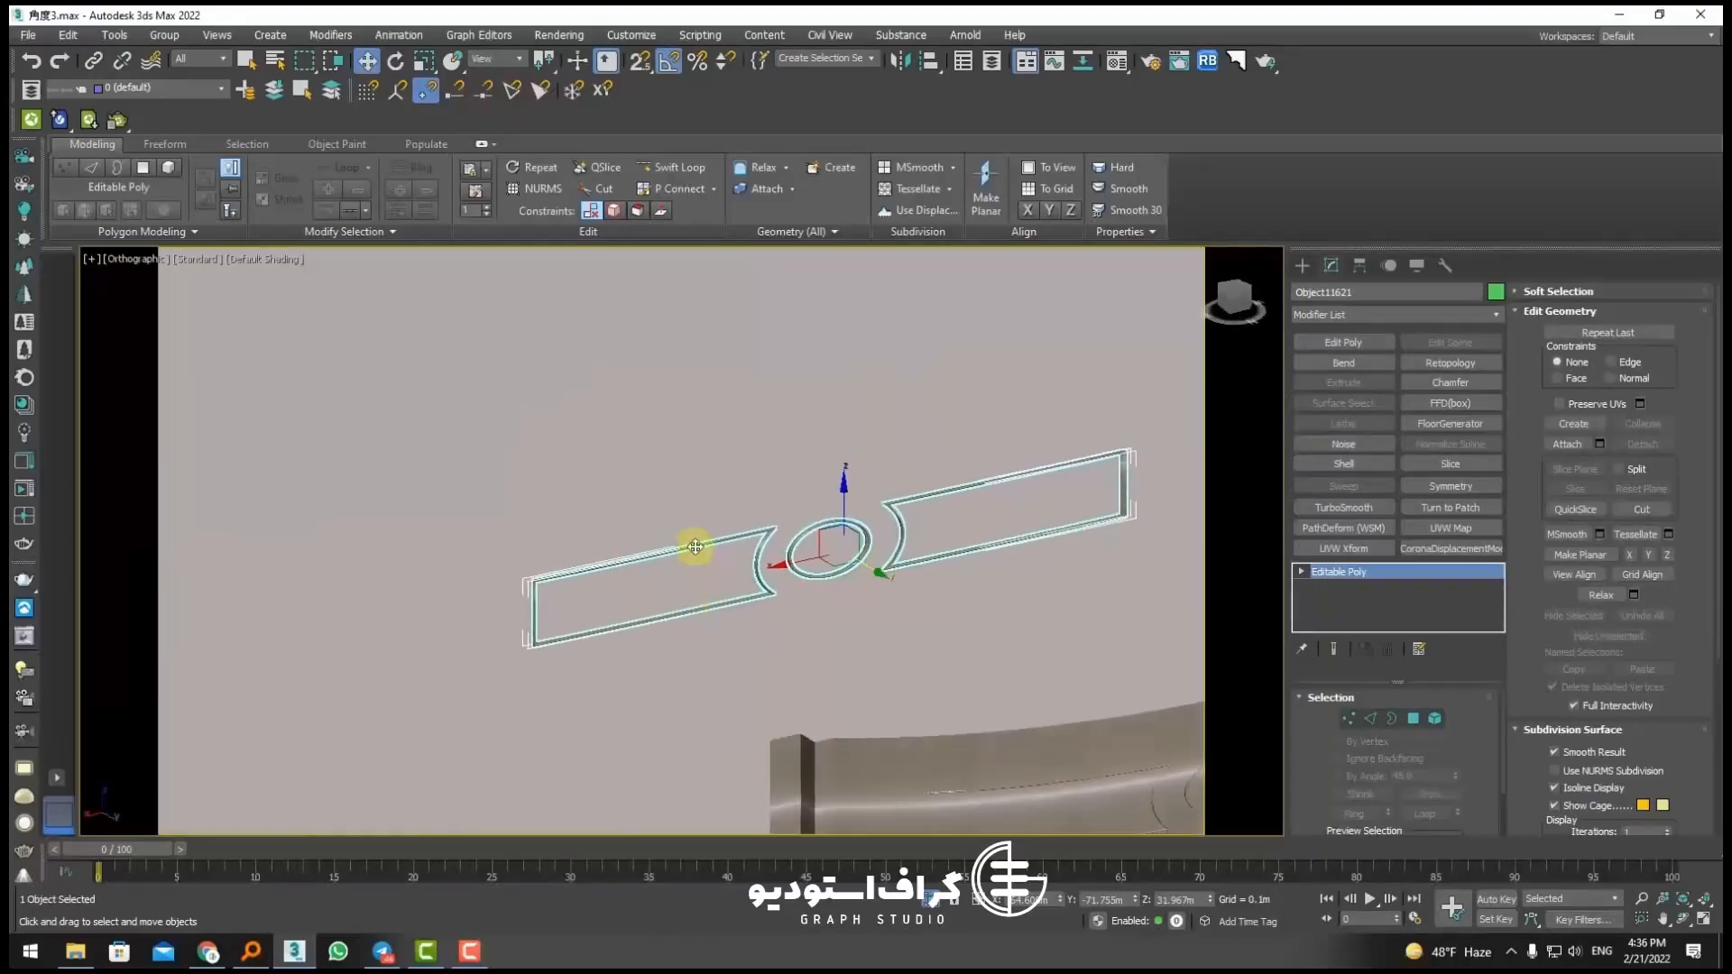
{"action": "scroll", "coordinate": [696, 547], "scroll_direction": "up", "scroll_amount": 4}
{"action": "key", "text": "F4"}
{"action": "scroll", "coordinate": [848, 506], "scroll_direction": "up", "scroll_amount": 6}
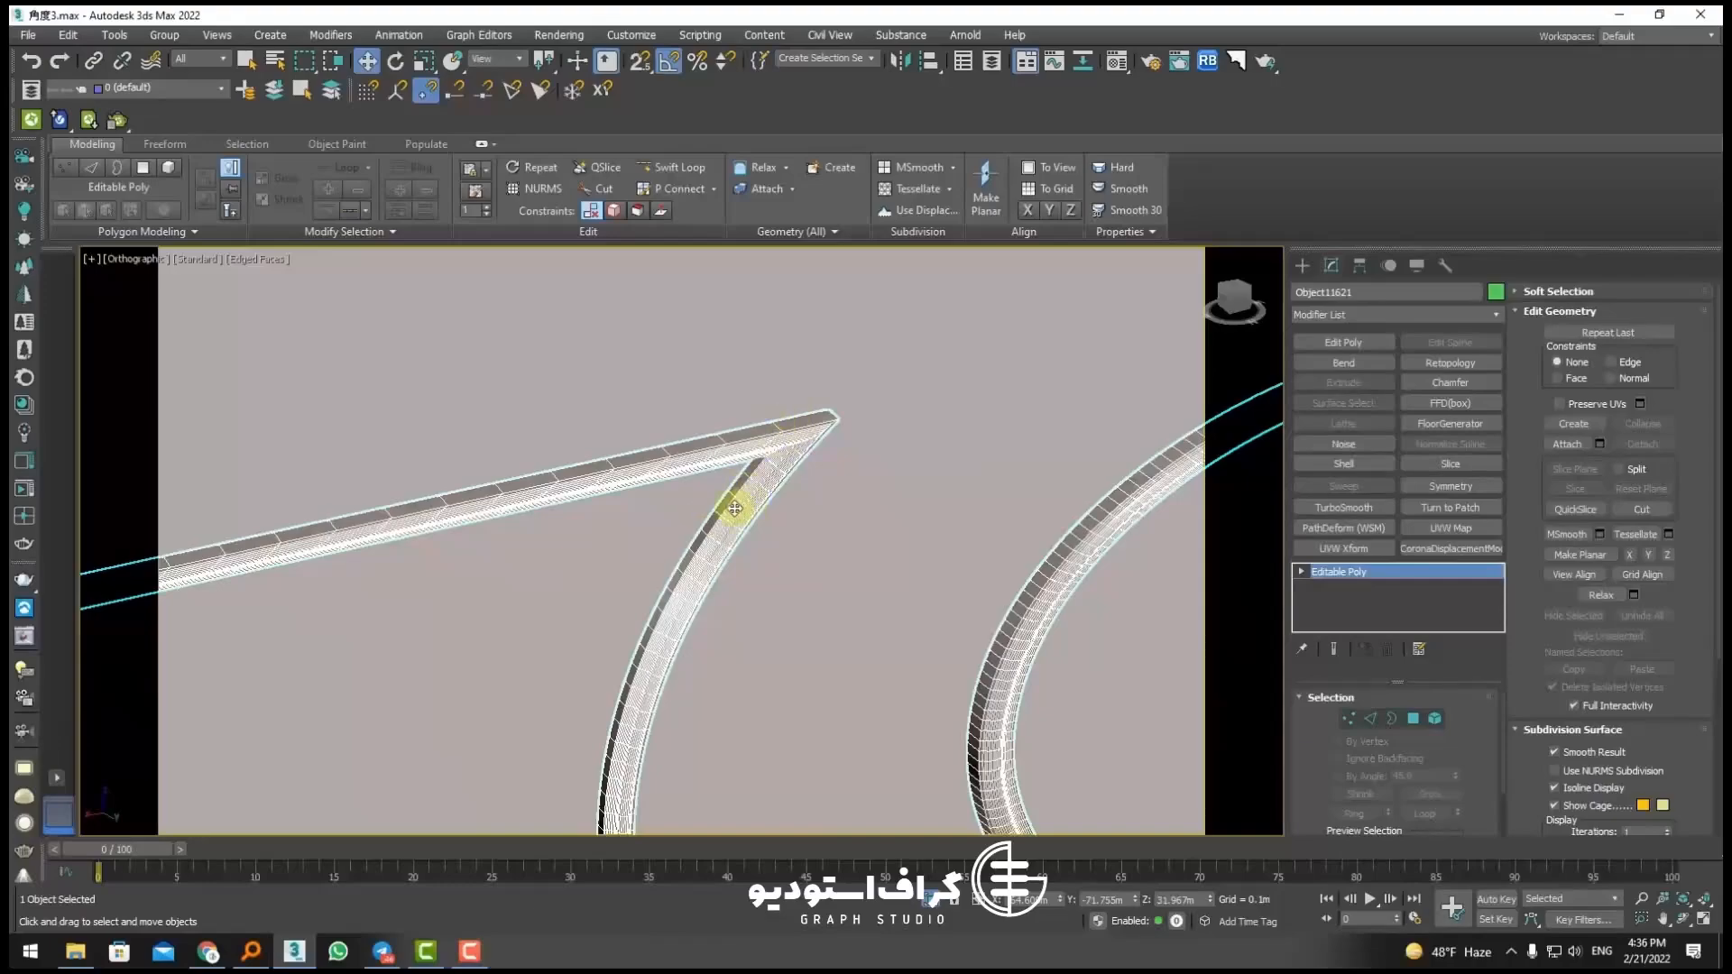
{"action": "middle_click_drag", "start_coordinate": [739, 481], "coordinate": [726, 465]}
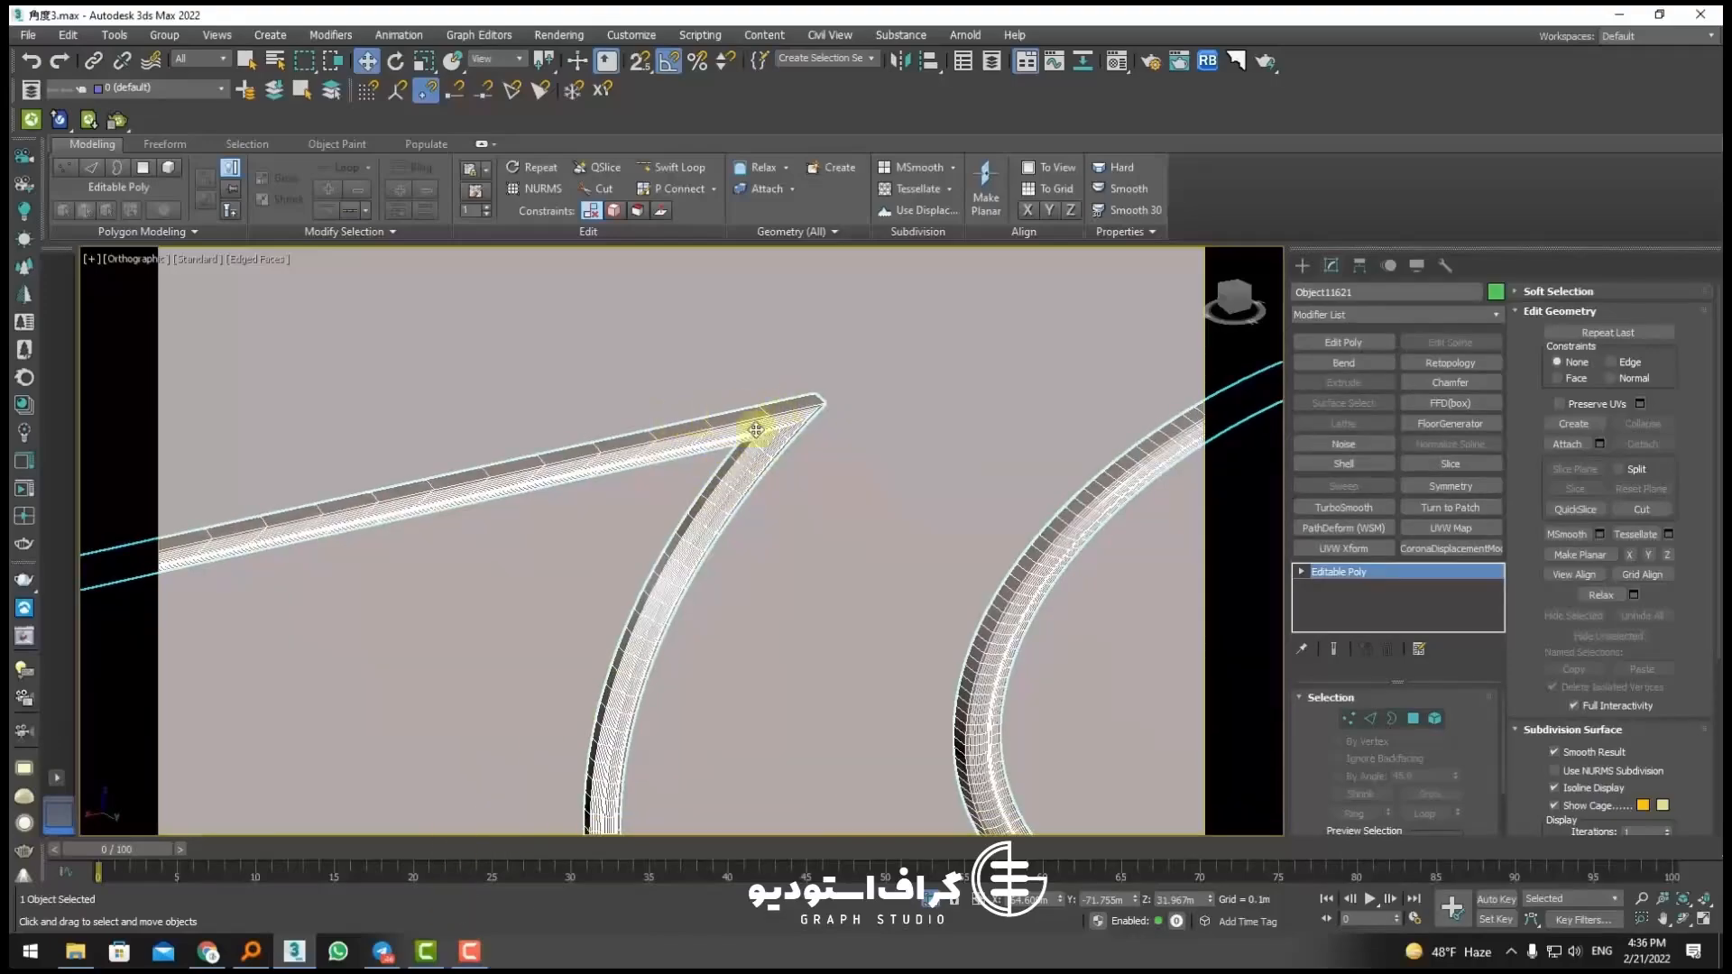
{"action": "scroll", "coordinate": [756, 430], "scroll_direction": "down", "scroll_amount": 9}
{"action": "key", "text": "F4"}
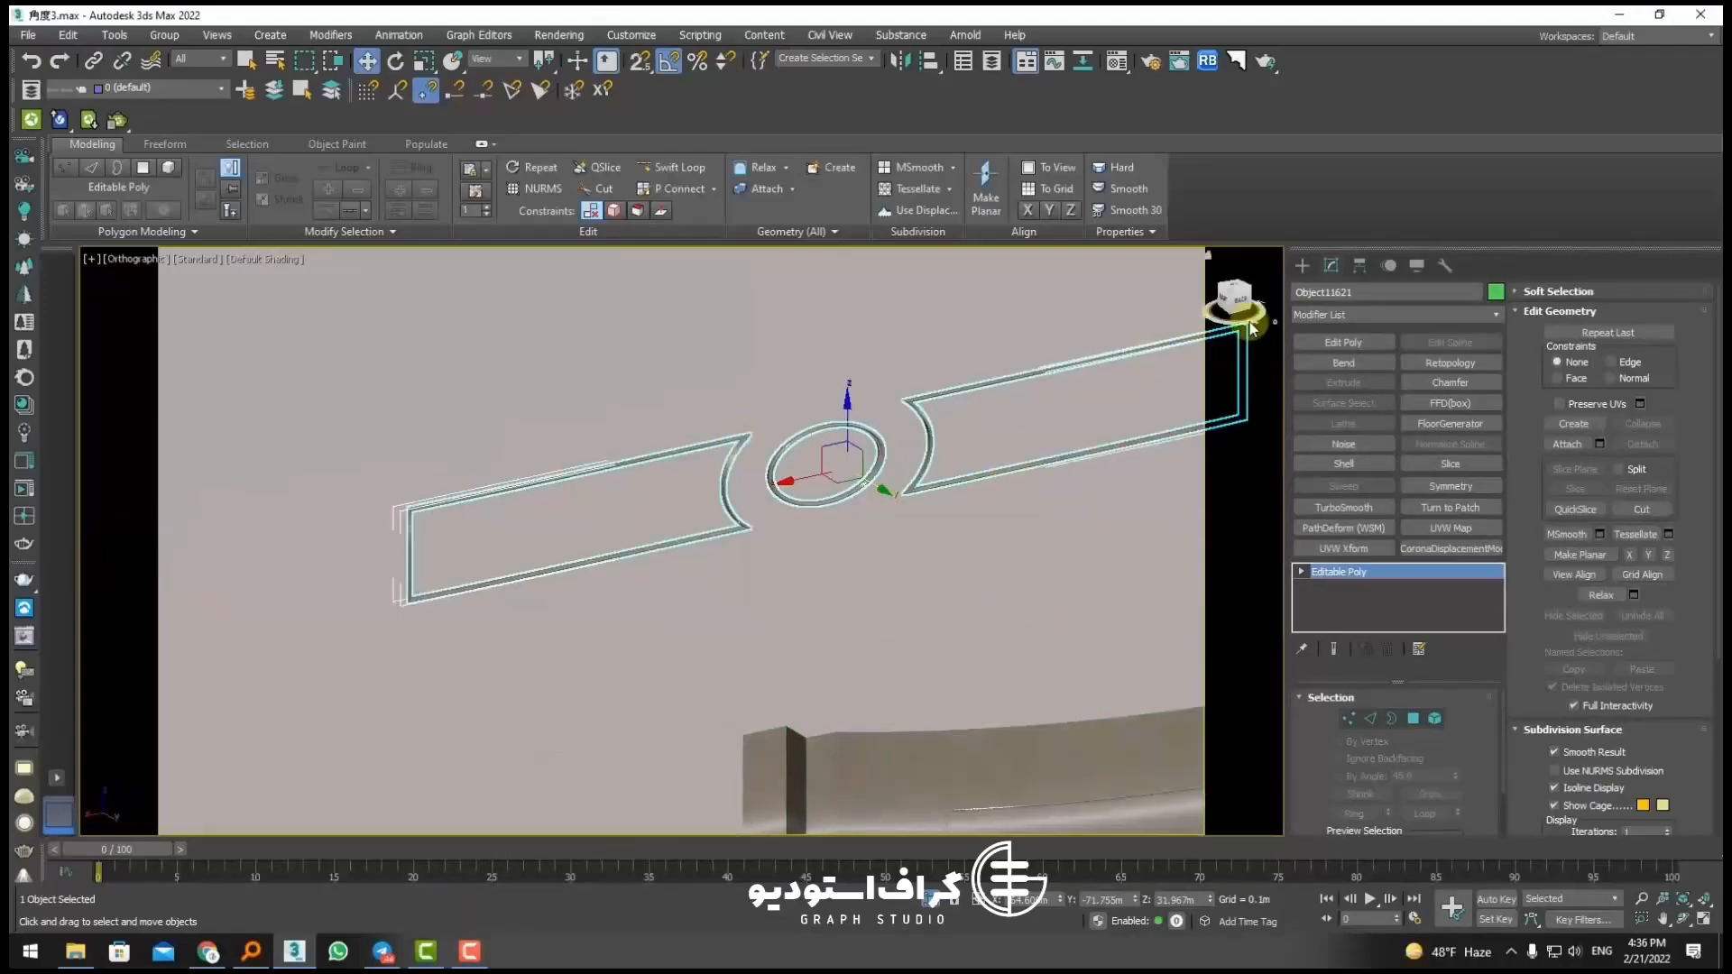
Step: Apply a Bend modifier to the straightened moulding copy with the bend axis set to Y and an angle of 132.5
{"action": "left_click", "coordinate": [1302, 265]}
{"action": "left_click", "coordinate": [1331, 265]}
{"action": "left_click", "coordinate": [1343, 363]}
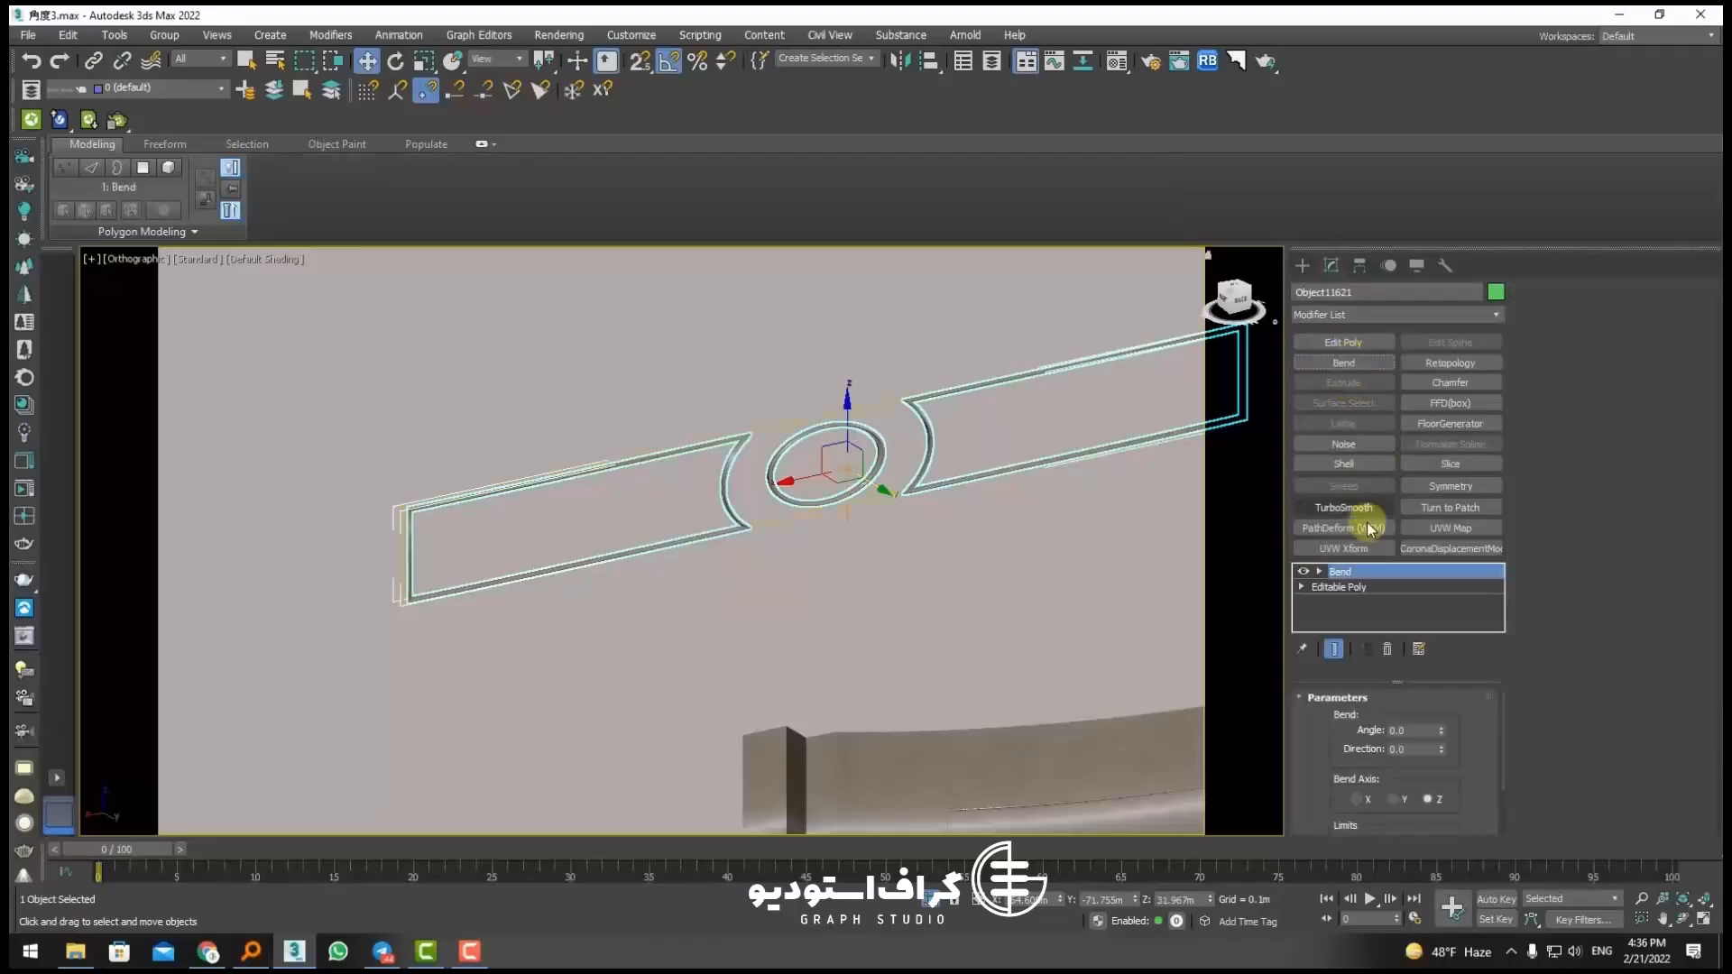
{"action": "left_click", "coordinate": [1356, 799]}
{"action": "left_click_drag", "start_coordinate": [1441, 731], "coordinate": [1173, 547]}
{"action": "left_click", "coordinate": [1403, 801]}
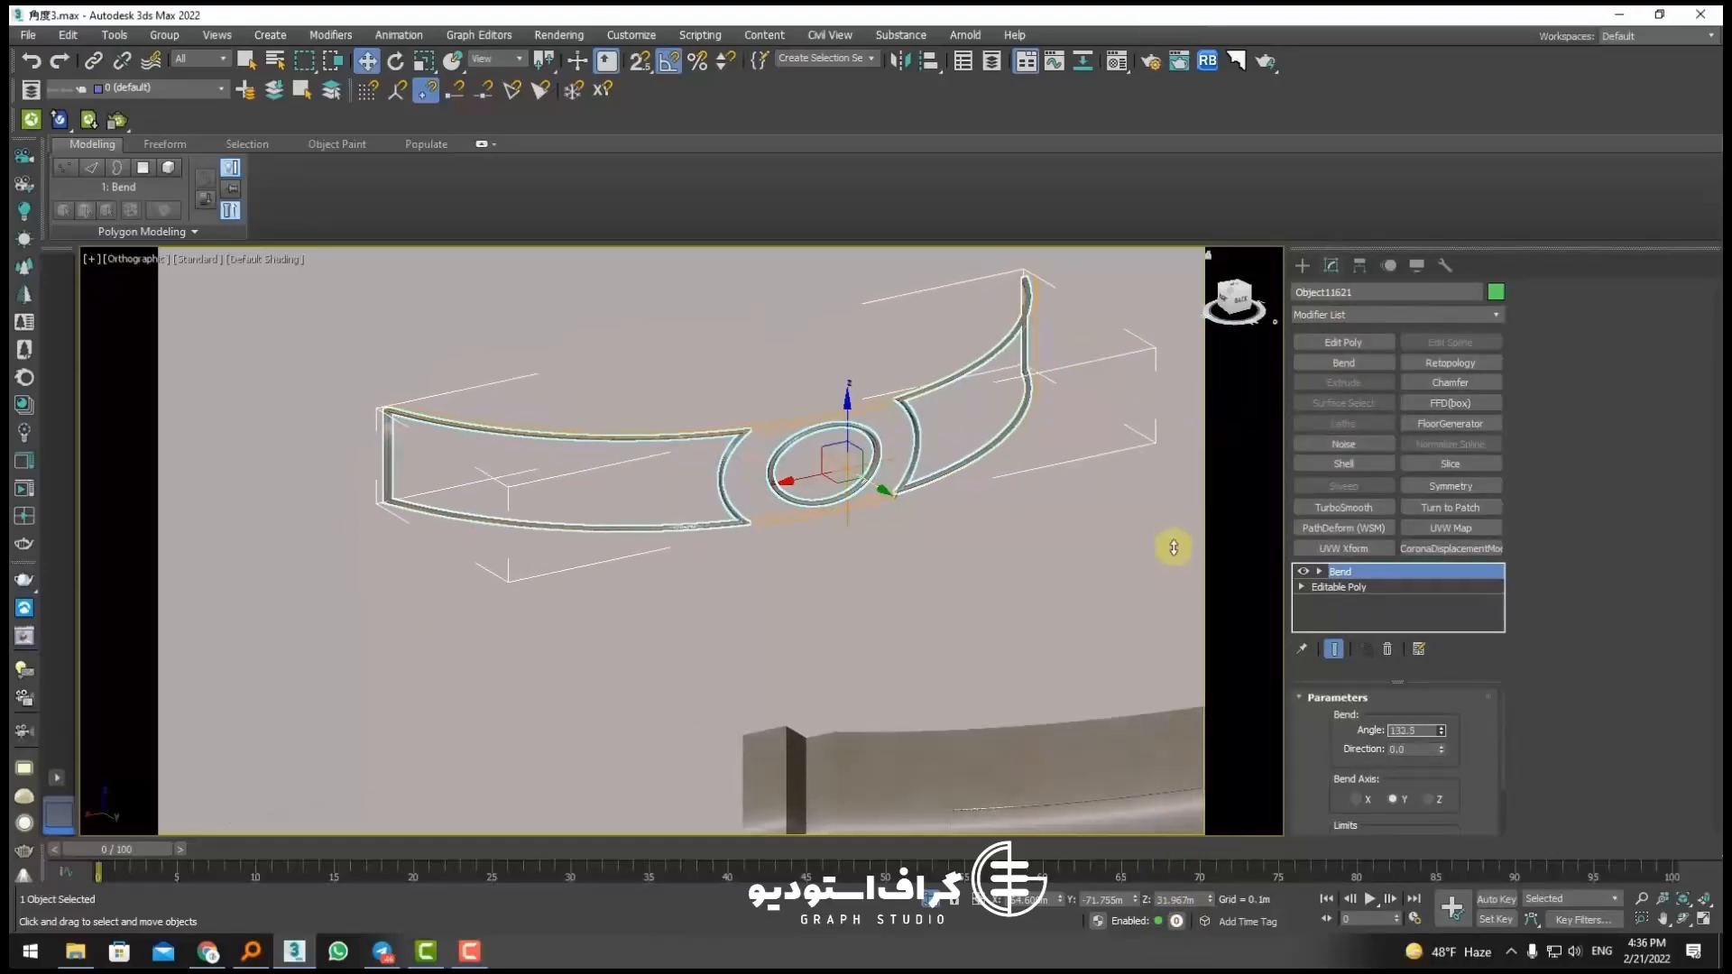
{"action": "key", "text": "F4"}
{"action": "scroll", "coordinate": [770, 541], "scroll_direction": "up", "scroll_amount": 5}
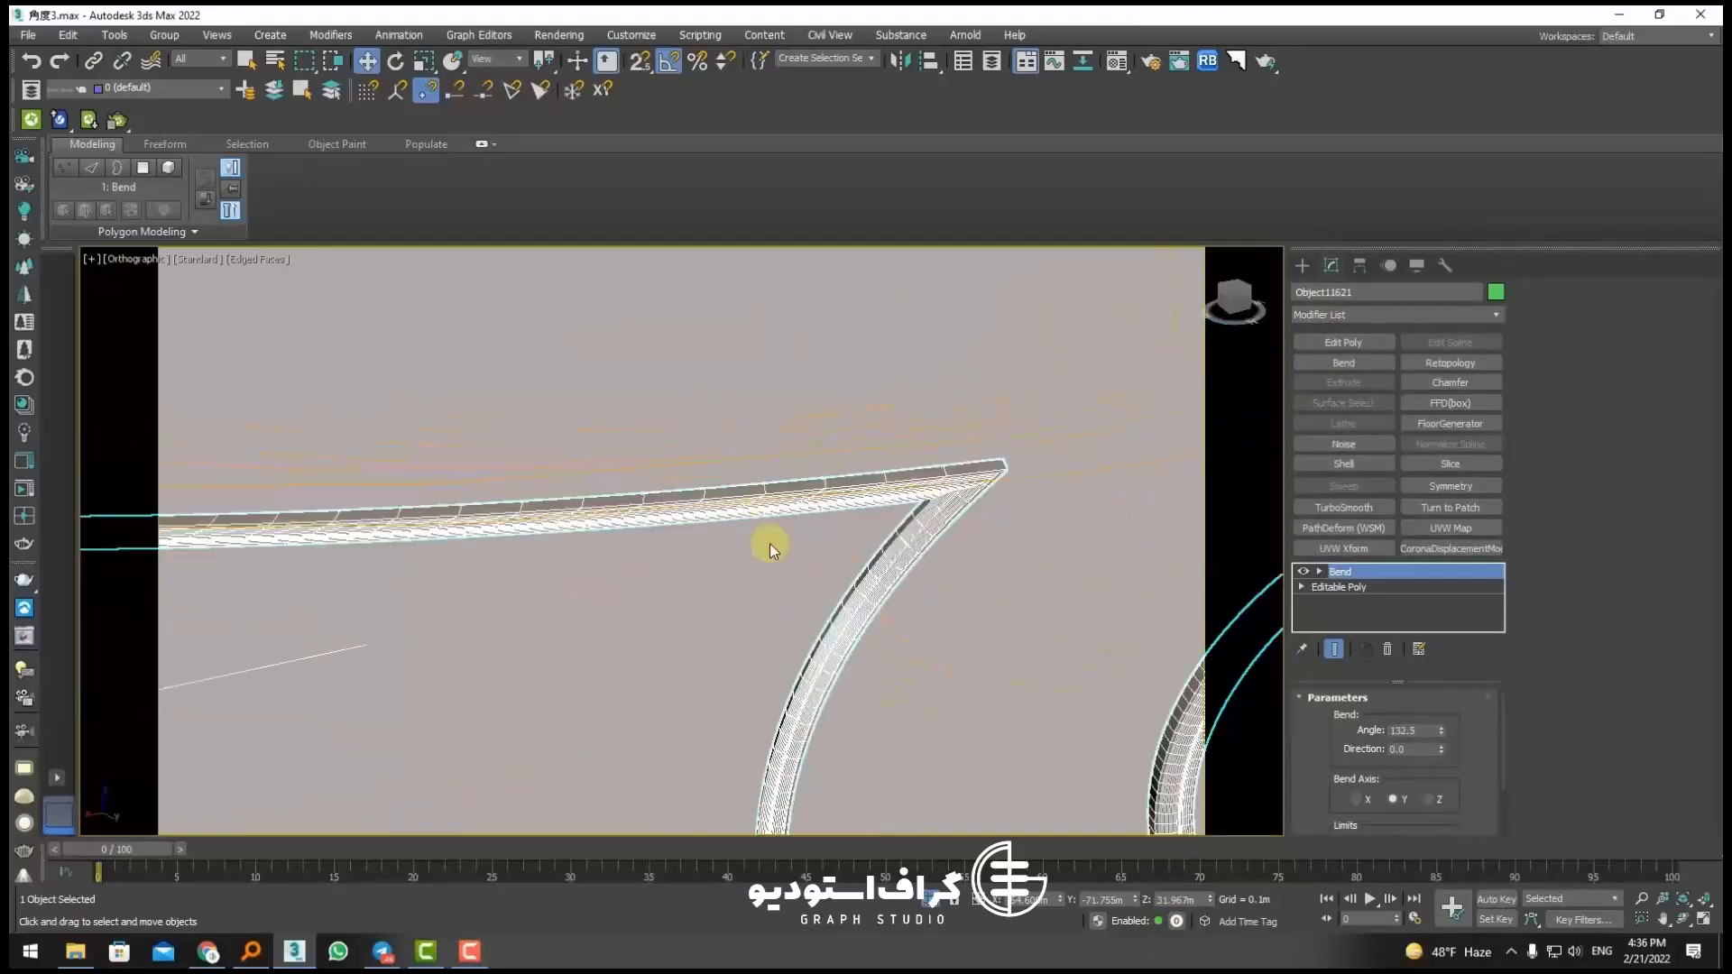
{"action": "scroll", "coordinate": [804, 495], "scroll_direction": "down", "scroll_amount": 6}
{"action": "key", "text": "F4"}
{"action": "scroll", "coordinate": [807, 499], "scroll_direction": "down", "scroll_amount": 3}
{"action": "middle_click_drag", "start_coordinate": [806, 499], "coordinate": [766, 467]}
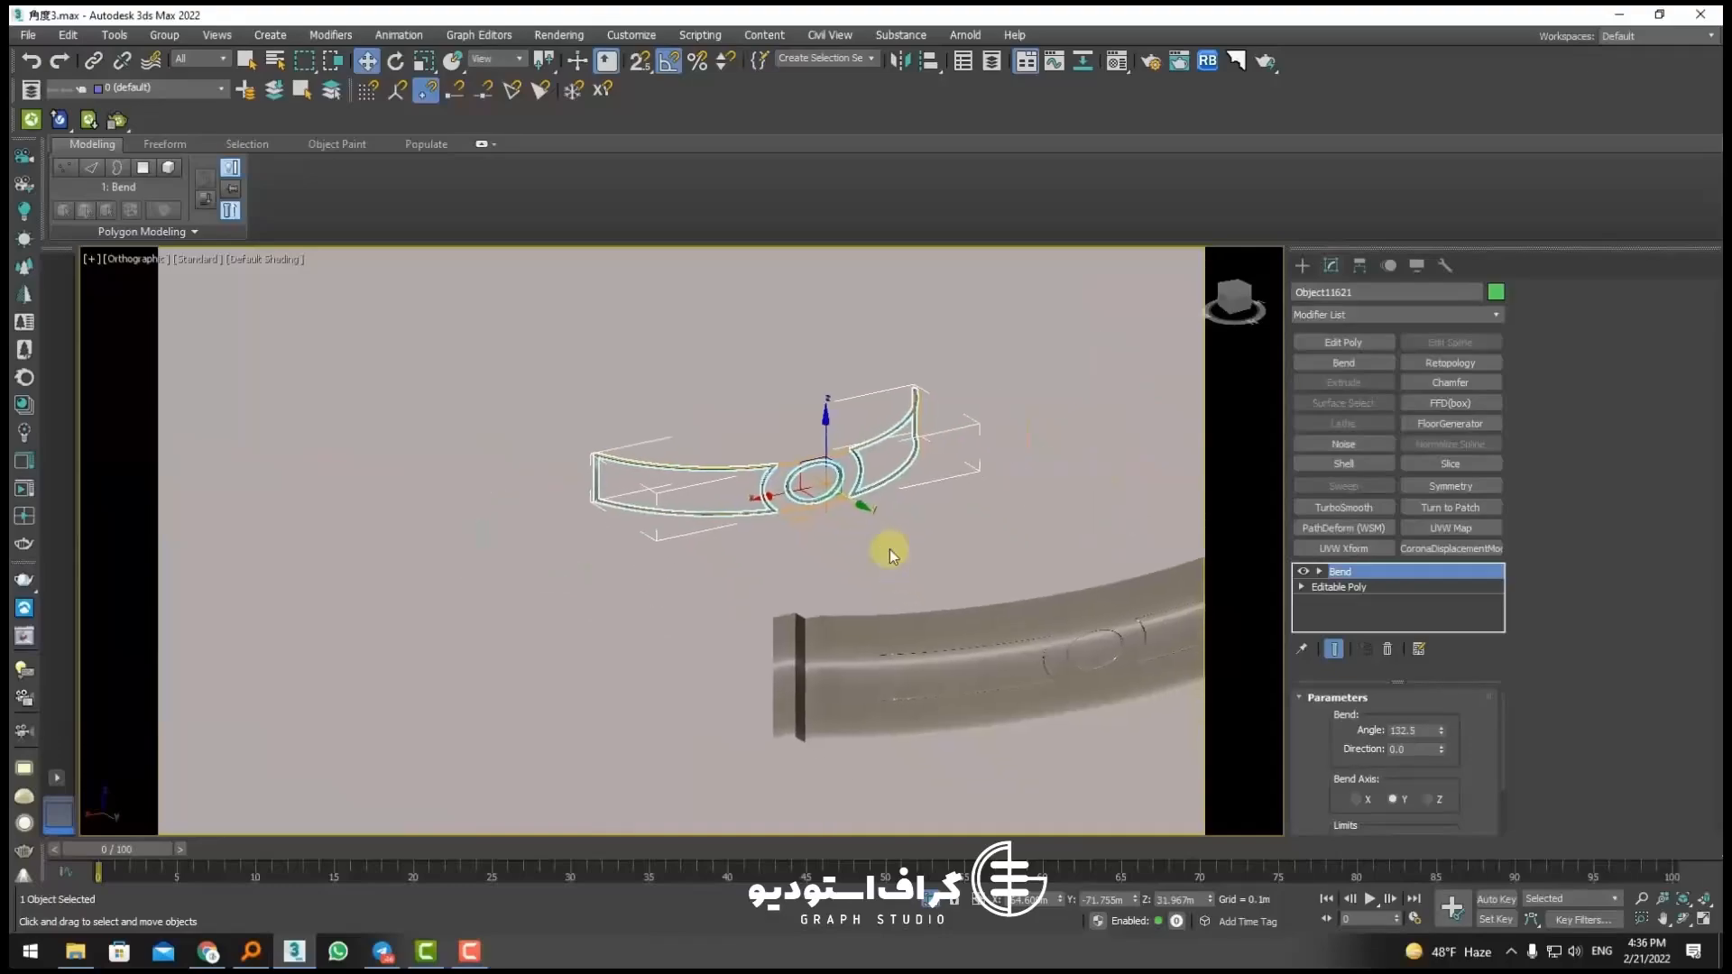
Step: Move the bent moulding copy along the Y axis to just in front of the curved balcony band
{"action": "left_click_drag", "start_coordinate": [863, 508], "coordinate": [1134, 747]}
{"action": "middle_click_drag", "start_coordinate": [1057, 701], "coordinate": [795, 558]}
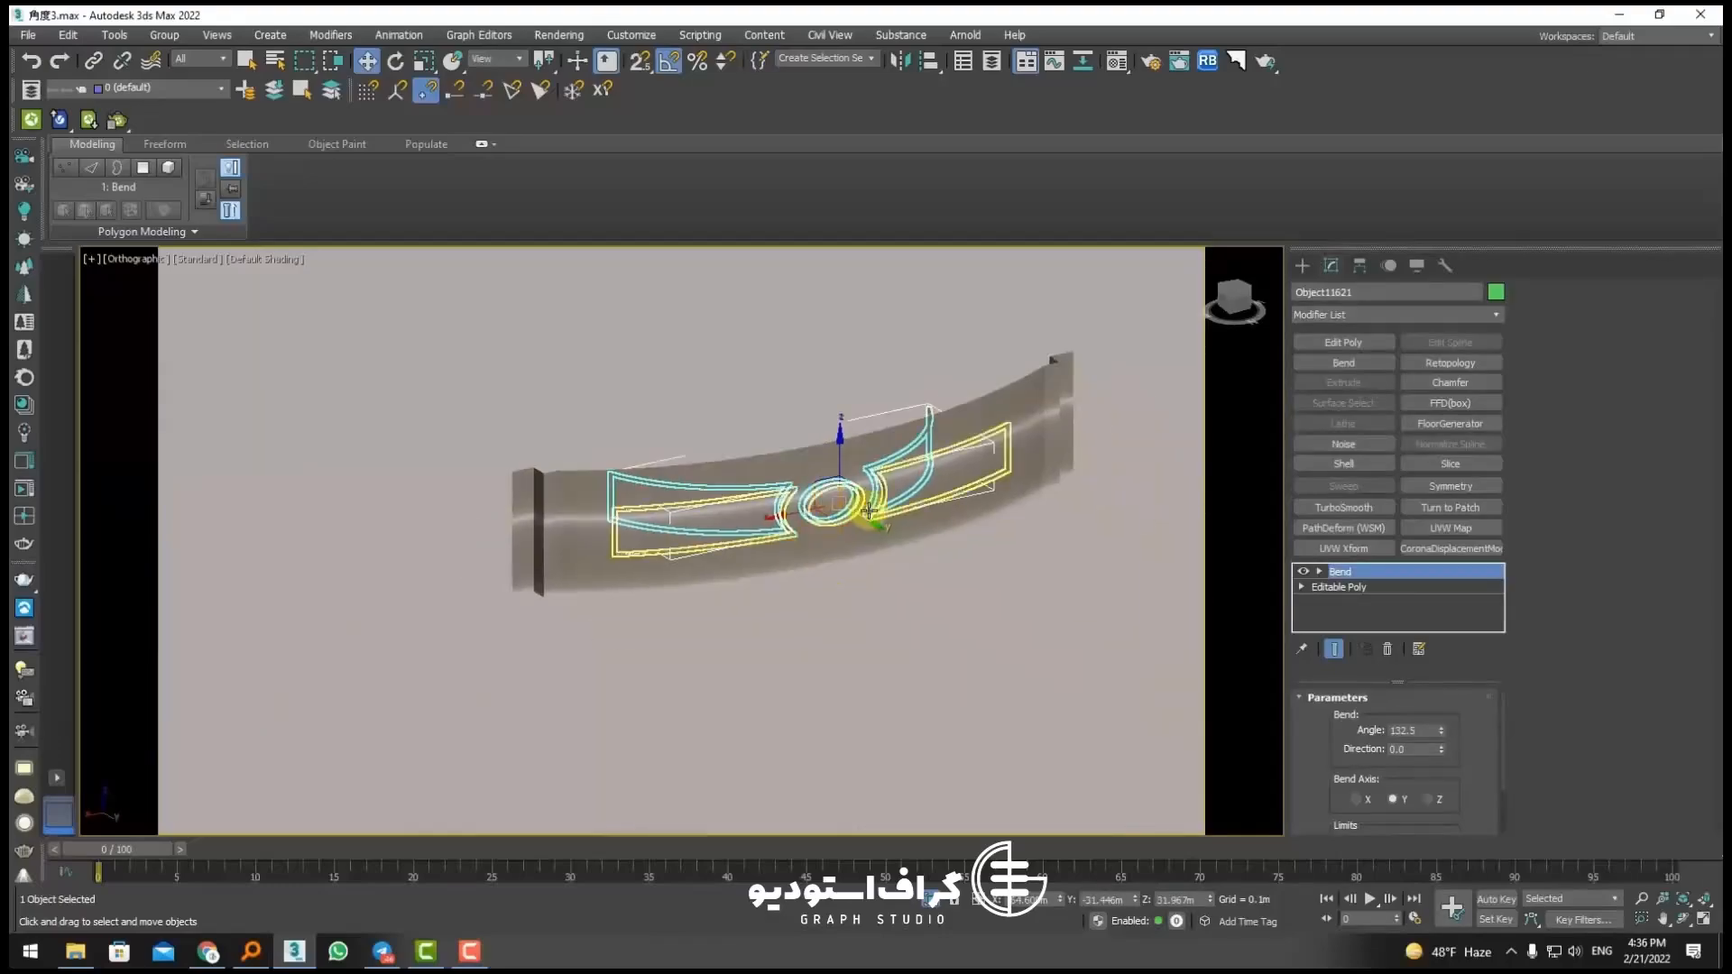
{"action": "left_click_drag", "start_coordinate": [873, 495], "coordinate": [1073, 620]}
{"action": "left_click", "coordinate": [851, 490]}
{"action": "left_click", "coordinate": [1034, 603]}
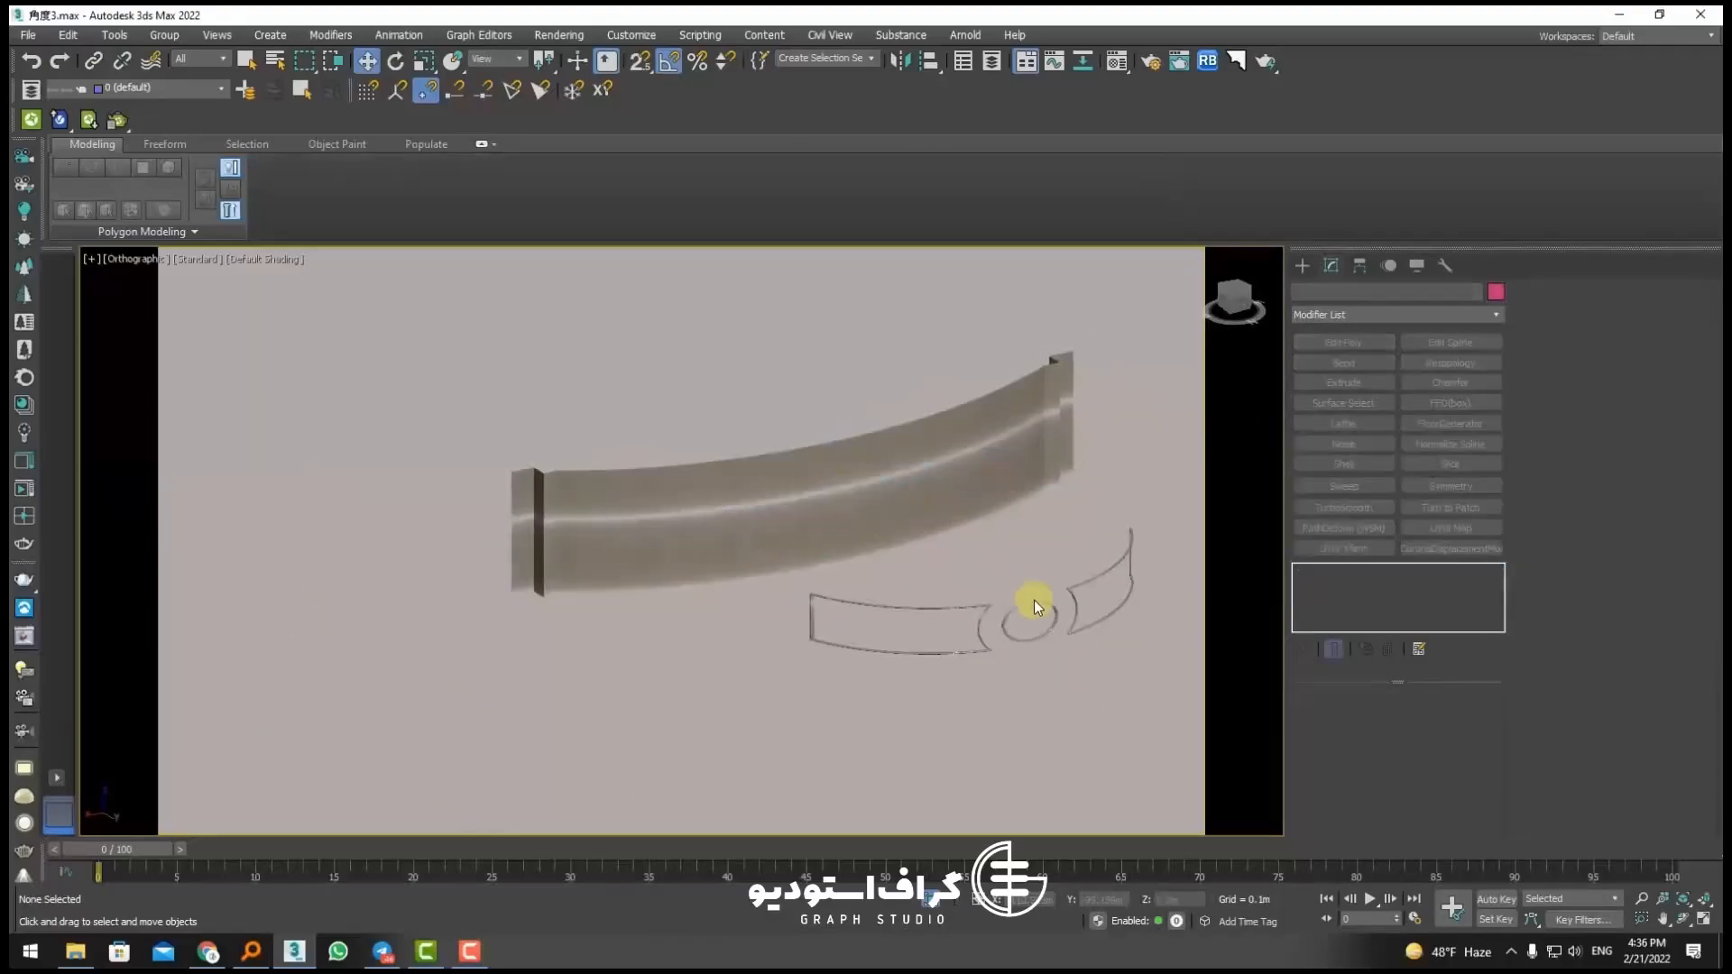
{"action": "left_click", "coordinate": [1022, 613]}
Step: Adjust the bent moulding's Y position against the curved band using the top view
{"action": "key", "text": "t"}
{"action": "key", "text": "z"}
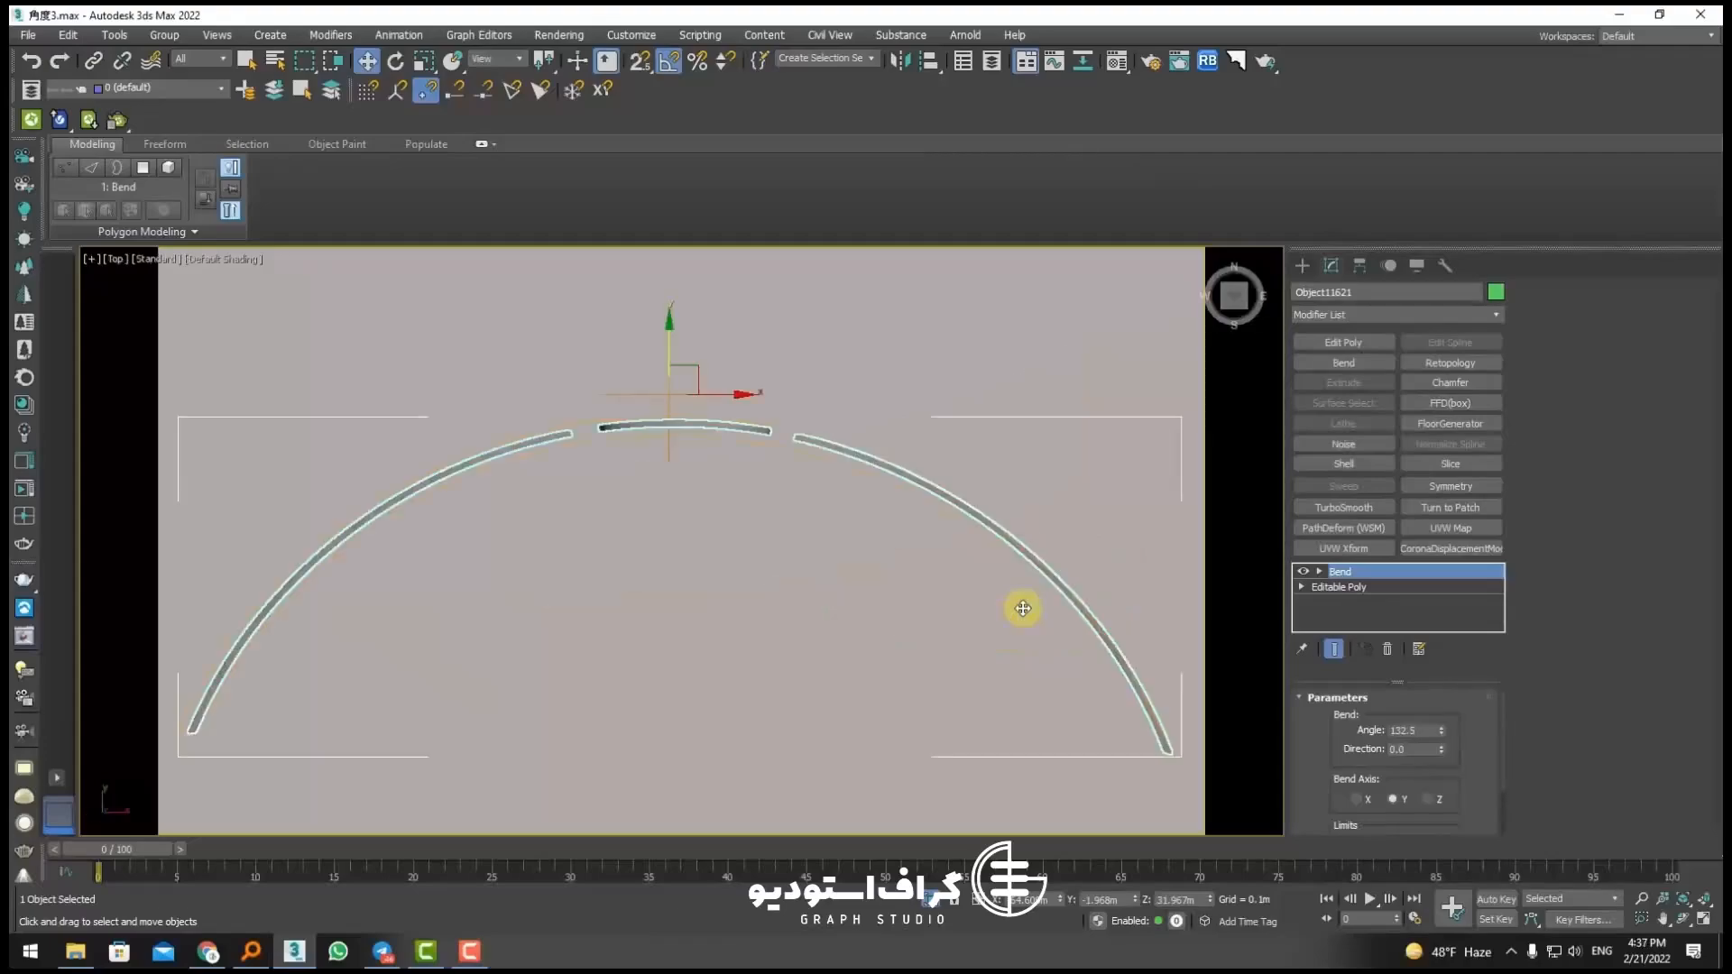
{"action": "scroll", "coordinate": [833, 487], "scroll_direction": "down", "scroll_amount": 8}
{"action": "left_click_drag", "start_coordinate": [798, 424], "coordinate": [797, 614]}
{"action": "scroll", "coordinate": [797, 615], "scroll_direction": "down", "scroll_amount": 4}
{"action": "middle_click_drag", "start_coordinate": [817, 686], "coordinate": [781, 599]}
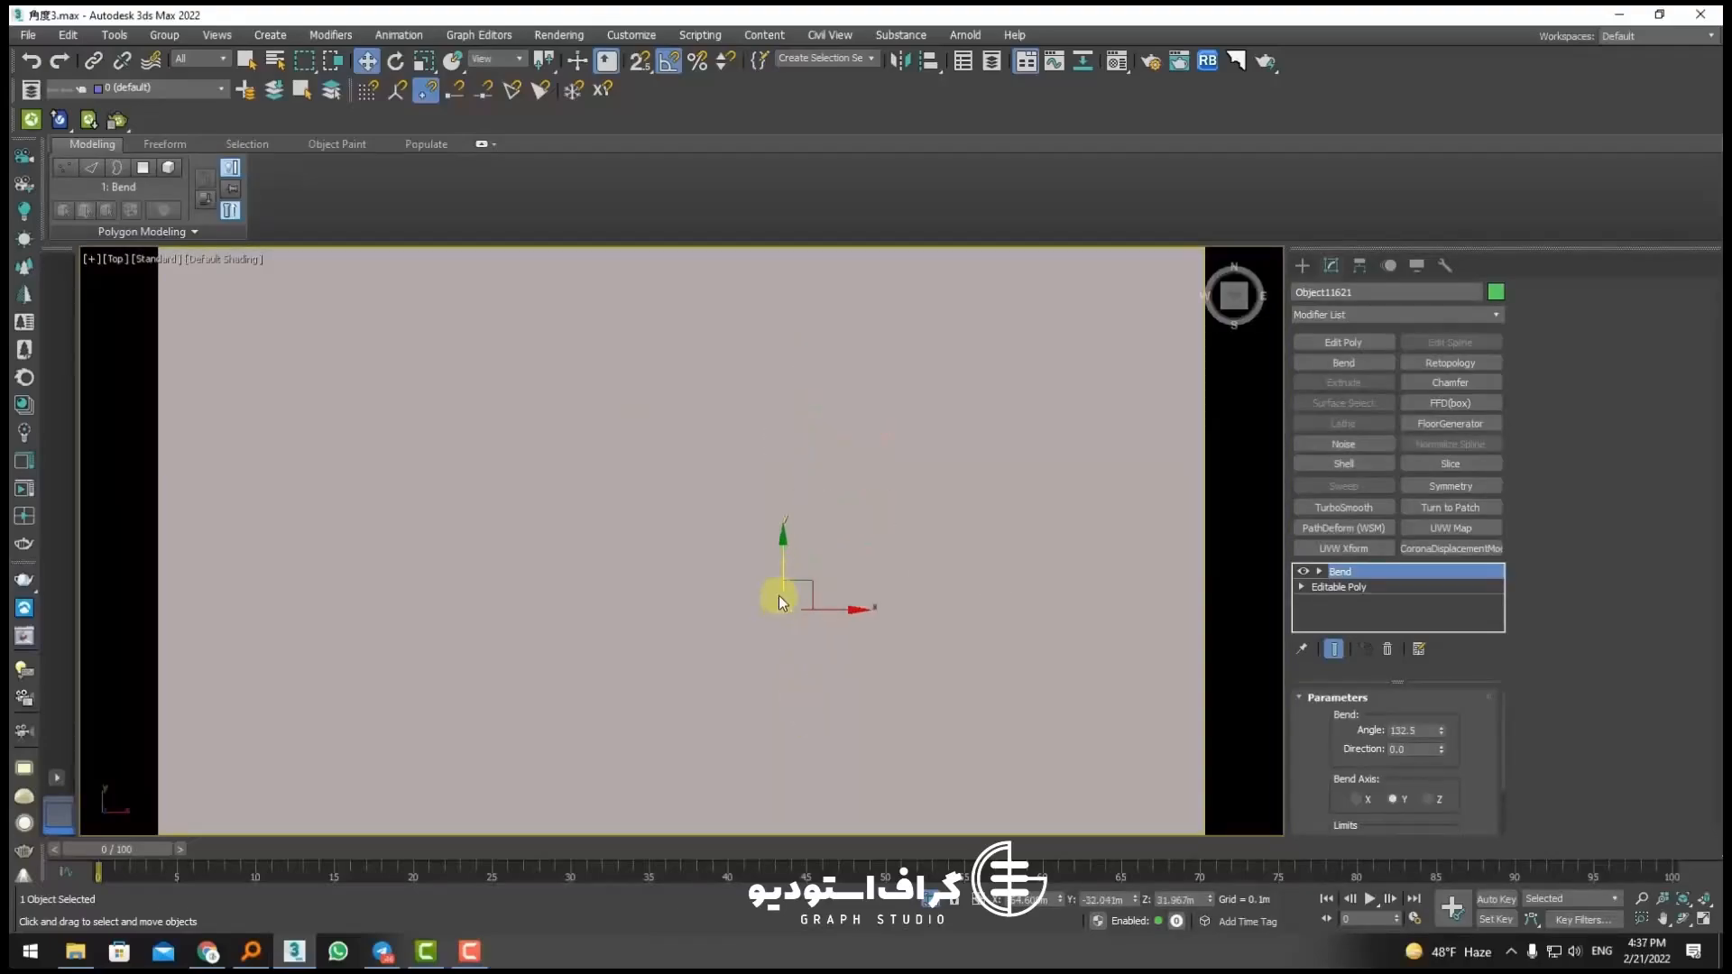
{"action": "scroll", "coordinate": [794, 623], "scroll_direction": "up", "scroll_amount": 8}
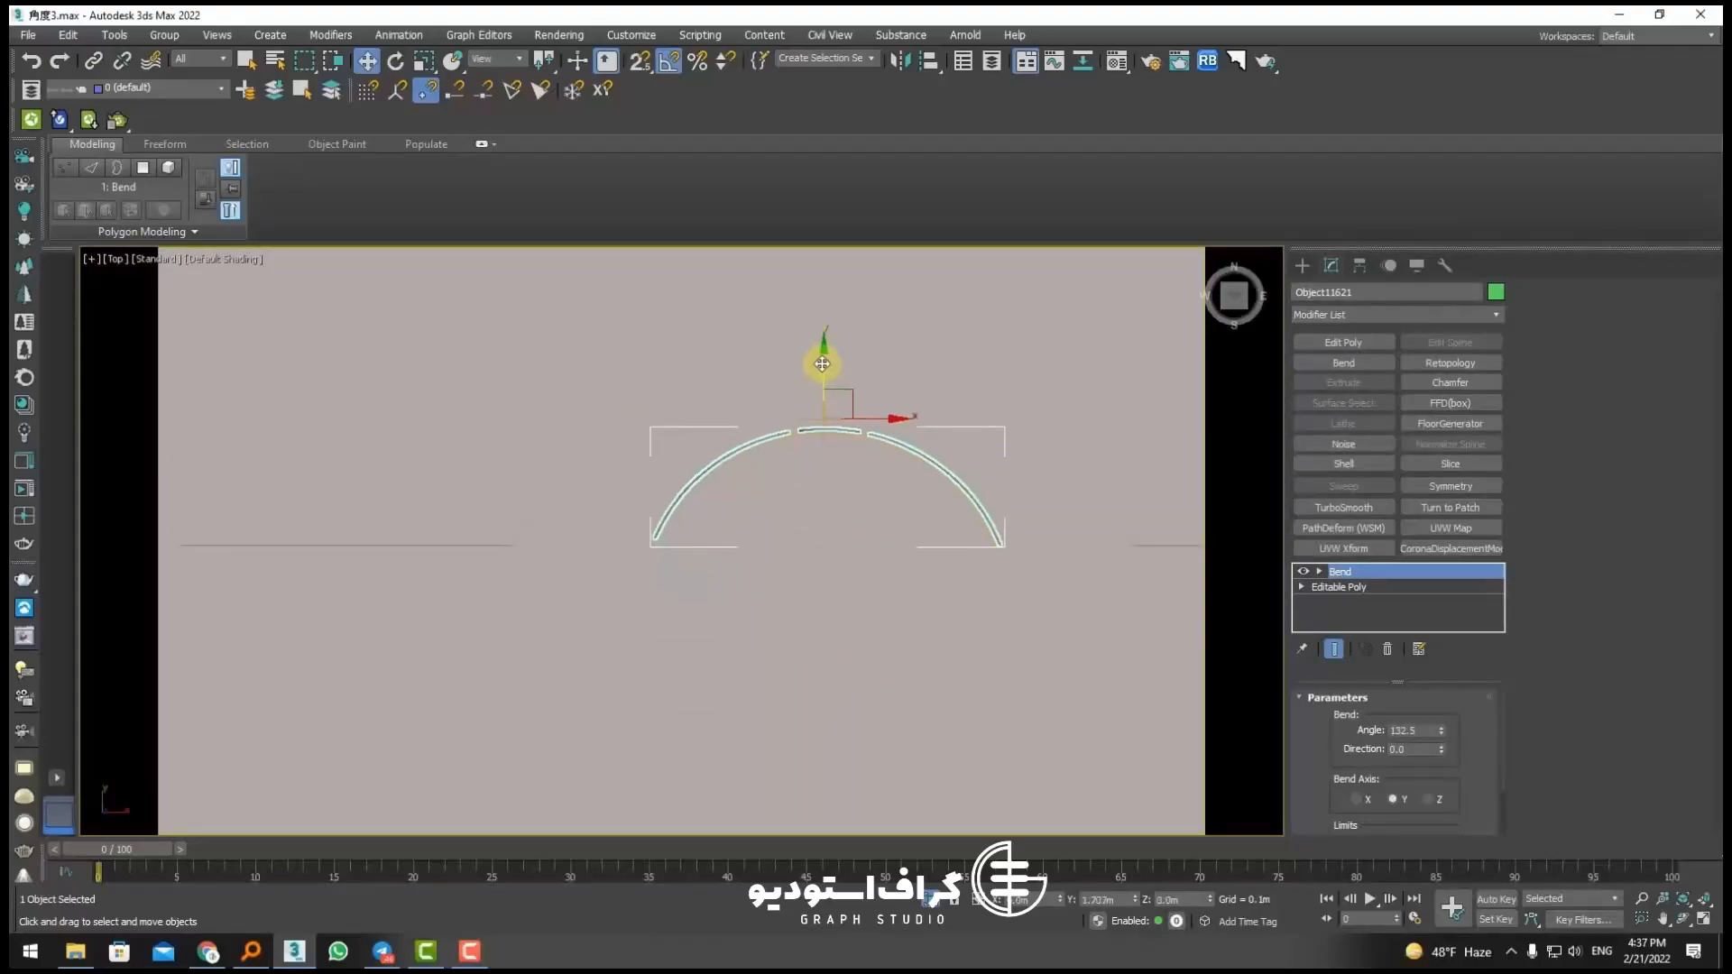
{"action": "middle_click_drag", "start_coordinate": [823, 367], "coordinate": [777, 417], "text": "alt"}
Step: Reduce the moulding's Bend angle to 51.5 and check how it sits against the curved band
{"action": "left_click_drag", "start_coordinate": [1444, 738], "coordinate": [1412, 877]}
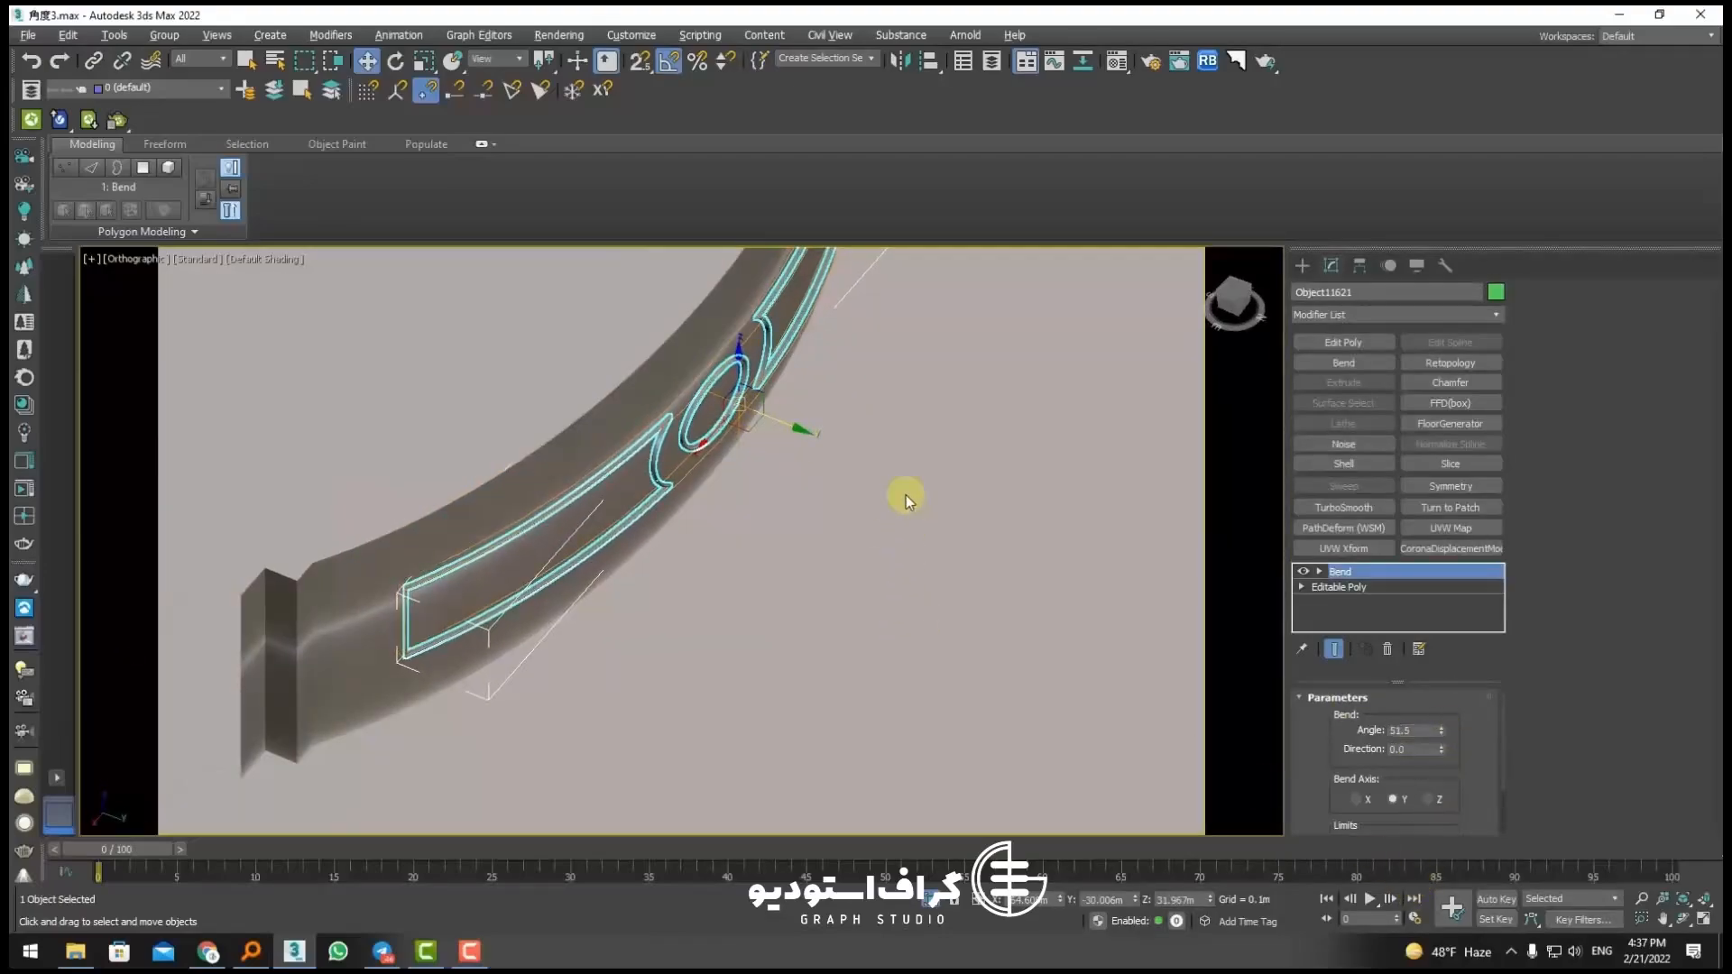
{"action": "middle_click_drag", "start_coordinate": [905, 495], "coordinate": [949, 322], "text": "alt"}
{"action": "scroll", "coordinate": [723, 414], "scroll_direction": "up", "scroll_amount": 3}
{"action": "middle_click_drag", "start_coordinate": [841, 440], "coordinate": [855, 695], "text": "alt"}
{"action": "left_click", "coordinate": [855, 695]}
{"action": "left_click", "coordinate": [719, 480]}
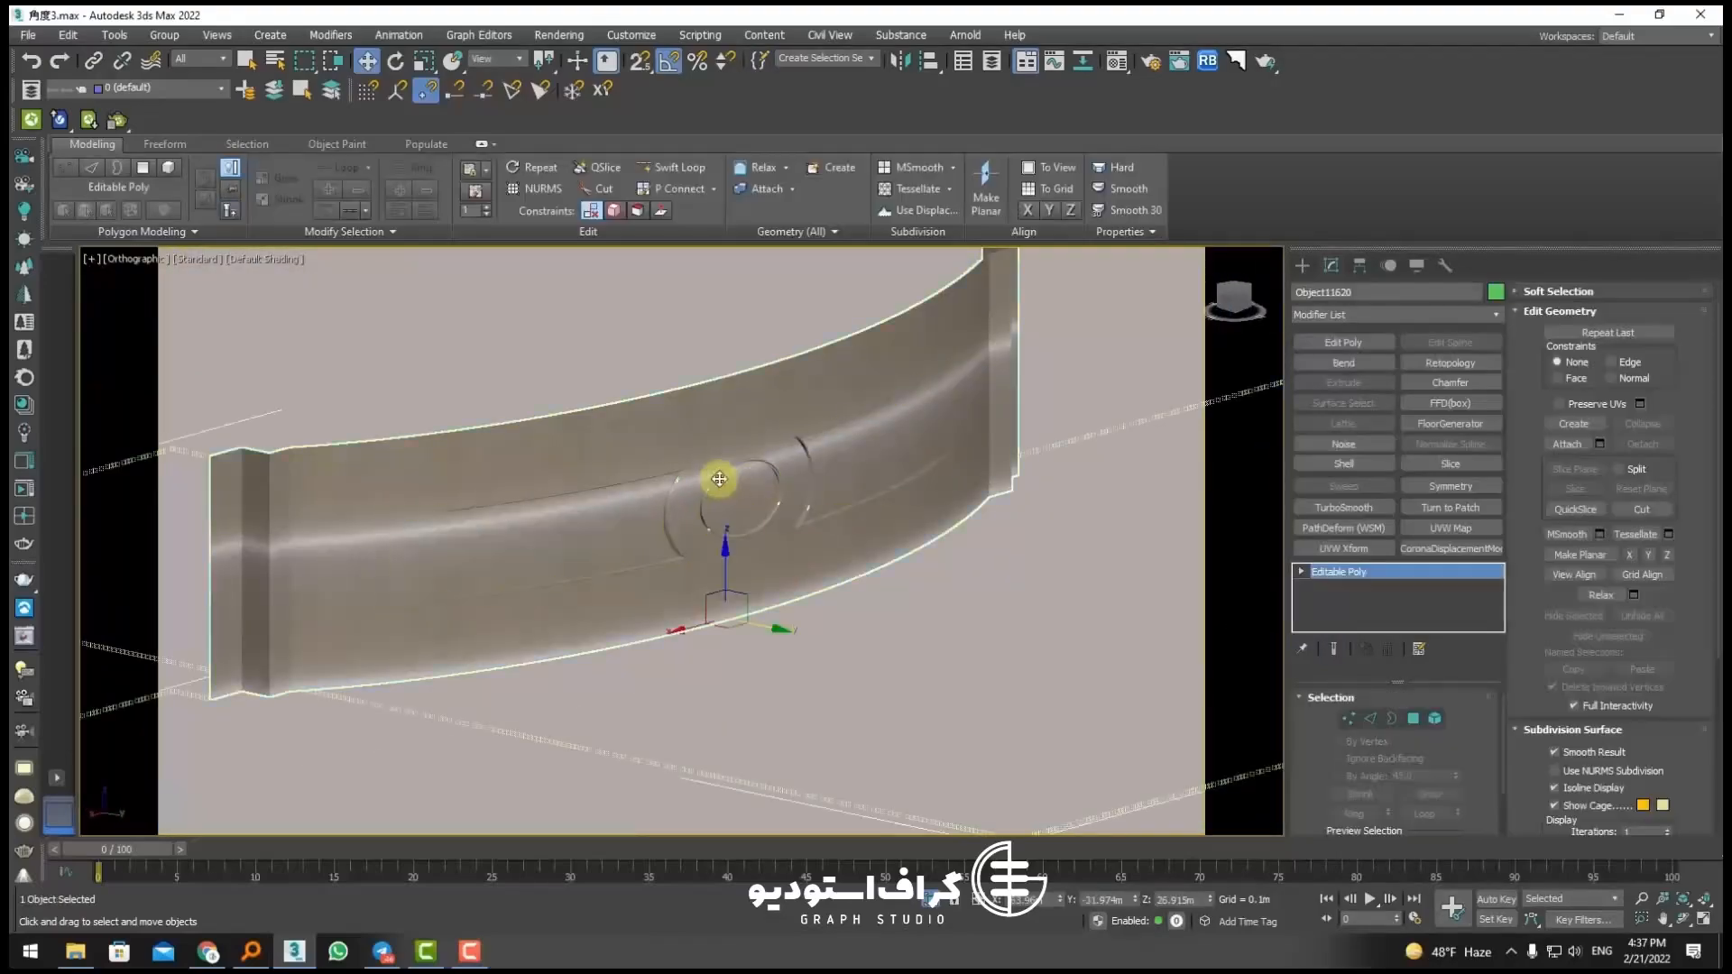
Step: Fine-tune the moulding's Bend angle to 49 so that its ends follow the curved band's surface
{"action": "left_click_drag", "start_coordinate": [1439, 738], "coordinate": [1426, 723]}
{"action": "left_click", "coordinate": [858, 624]}
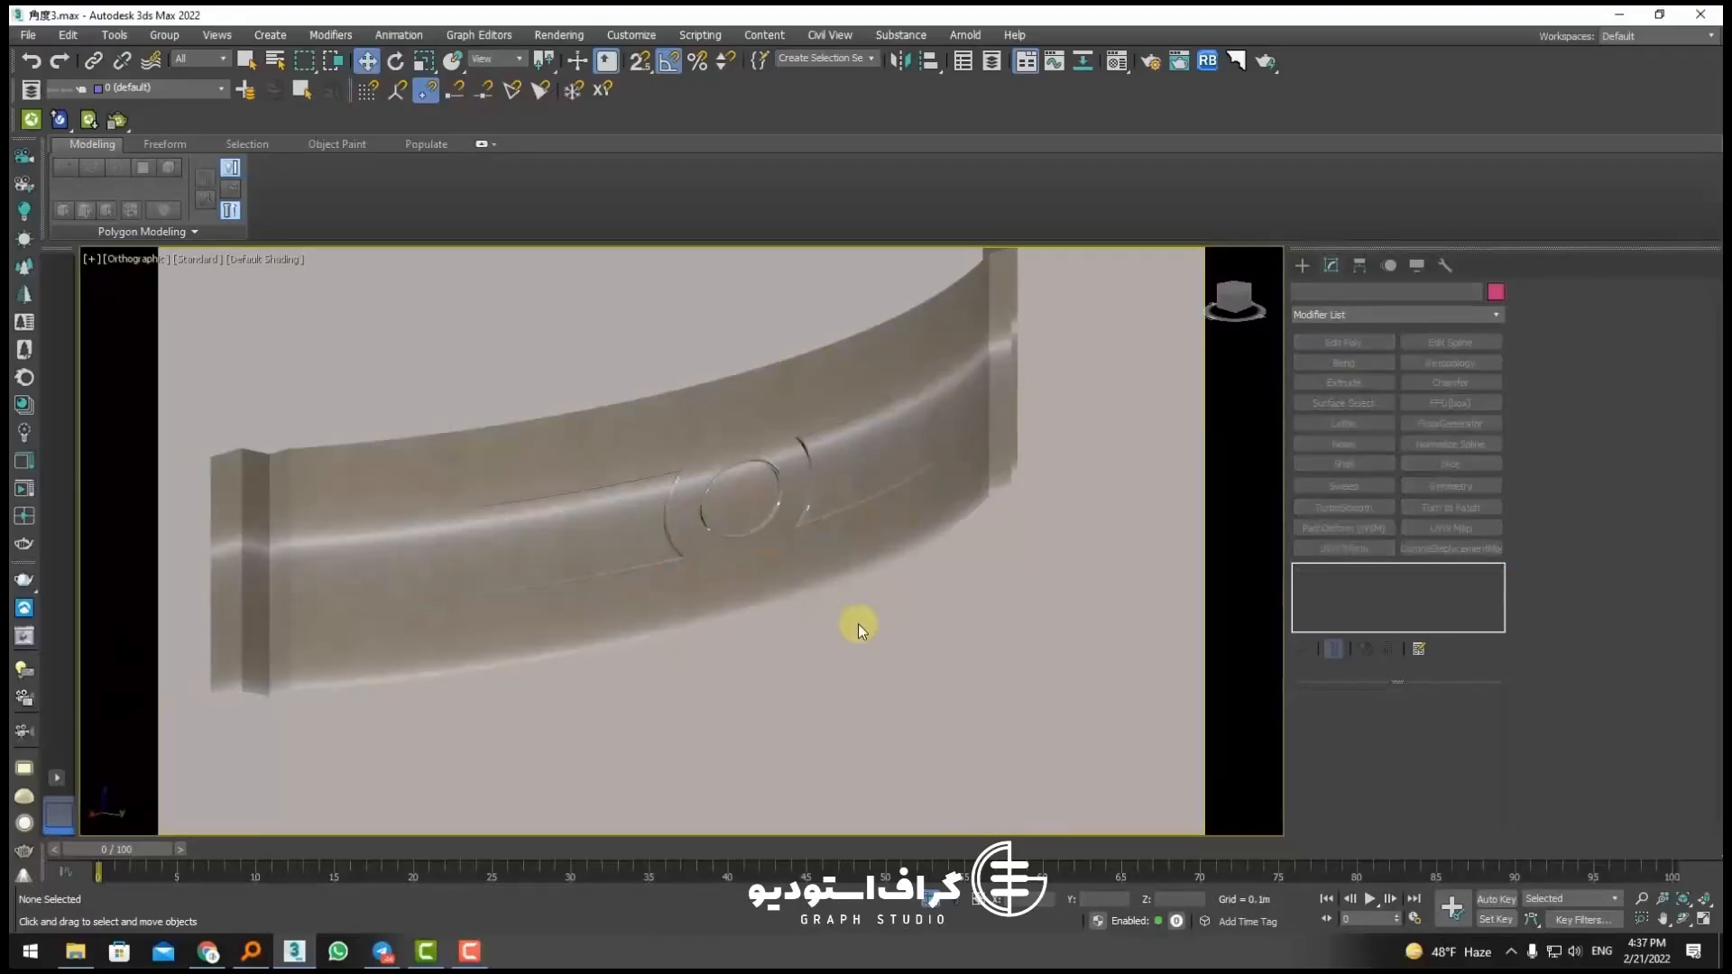
{"action": "left_click", "coordinate": [729, 470]}
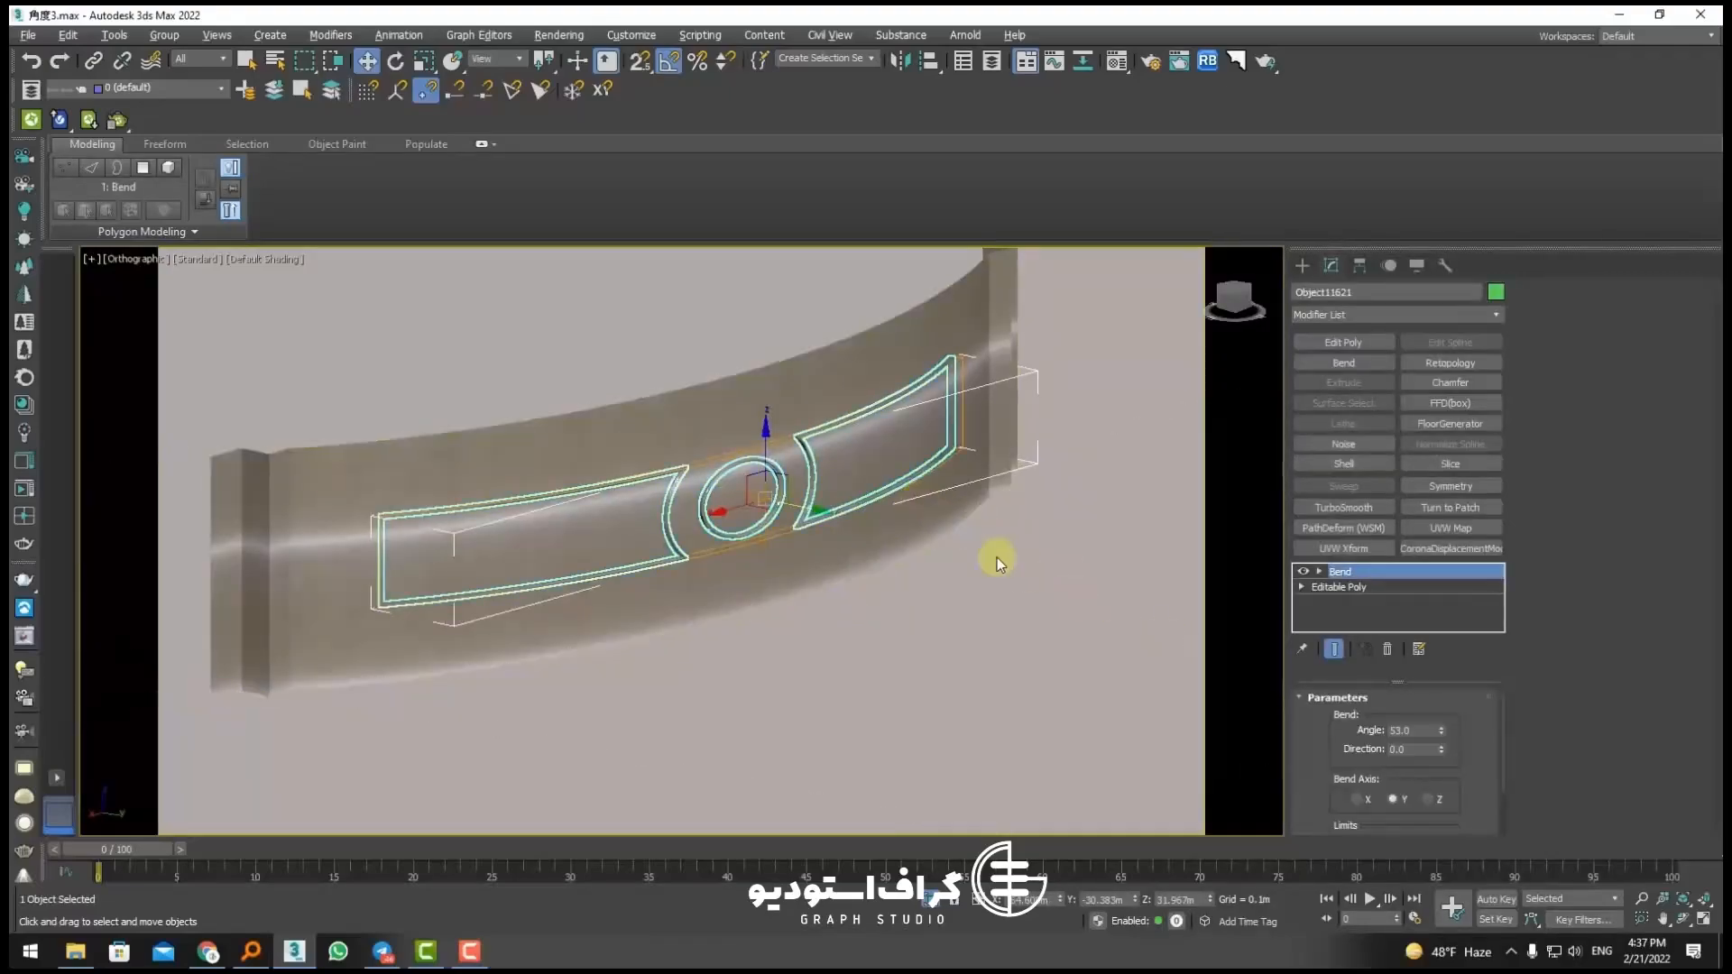
{"action": "middle_click_drag", "start_coordinate": [998, 557], "coordinate": [1000, 564], "text": "alt"}
{"action": "scroll", "coordinate": [999, 327], "scroll_direction": "up", "scroll_amount": 3}
{"action": "left_click_drag", "start_coordinate": [1438, 728], "coordinate": [1432, 739]}
{"action": "scroll", "coordinate": [897, 333], "scroll_direction": "up", "scroll_amount": 7}
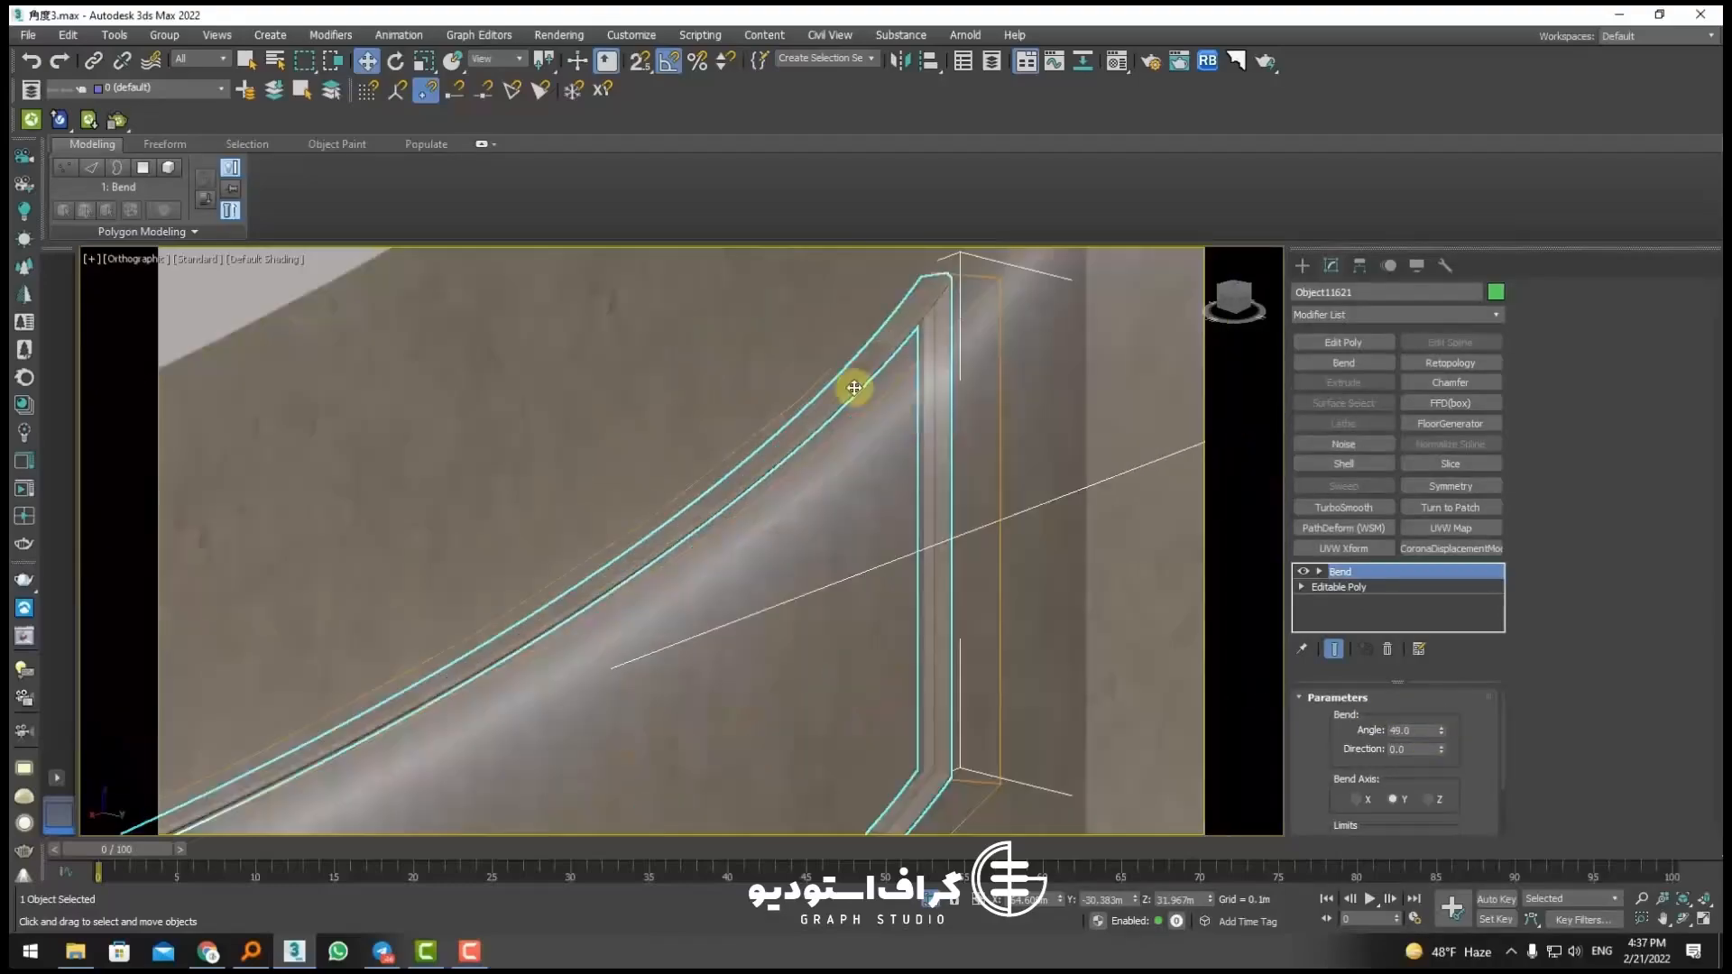
{"action": "scroll", "coordinate": [851, 388], "scroll_direction": "down", "scroll_amount": 12}
{"action": "left_click", "coordinate": [816, 580]}
{"action": "scroll", "coordinate": [728, 377], "scroll_direction": "up", "scroll_amount": 4}
{"action": "scroll", "coordinate": [729, 379], "scroll_direction": "down", "scroll_amount": 3}
{"action": "left_click", "coordinate": [735, 471]}
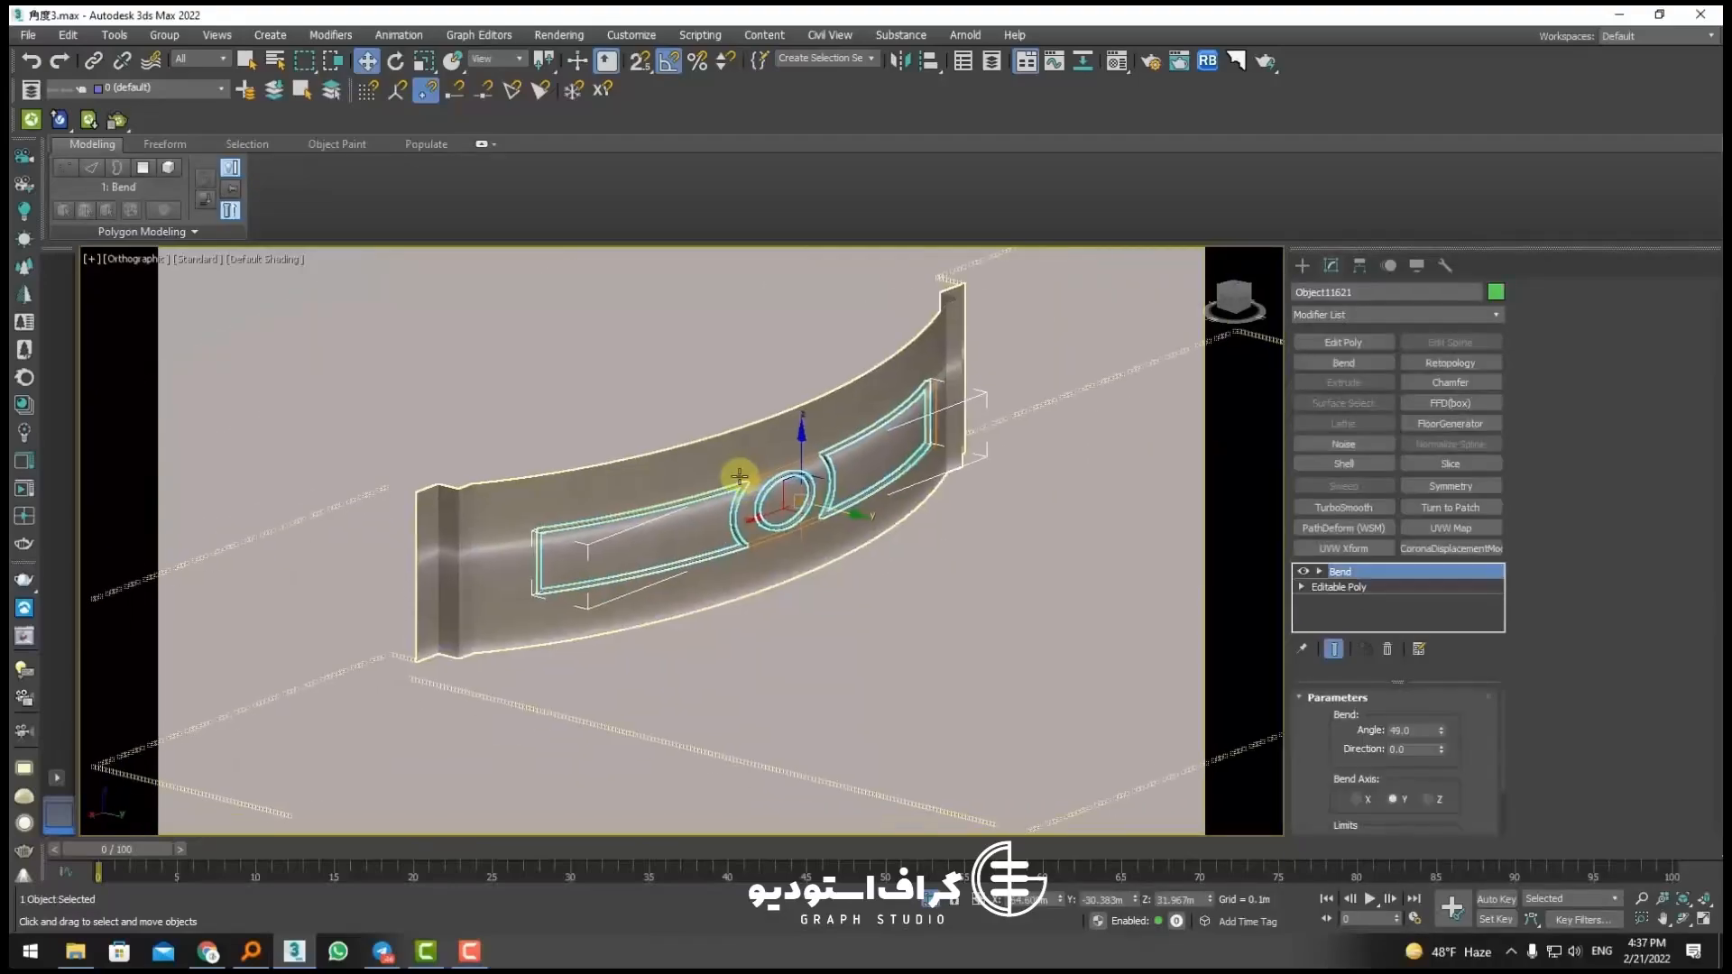
Step: Try to reshape the moulding's end with control points of an FFD(box) 4x4x4 modifier, and delete the modifier
{"action": "left_click", "coordinate": [1454, 403]}
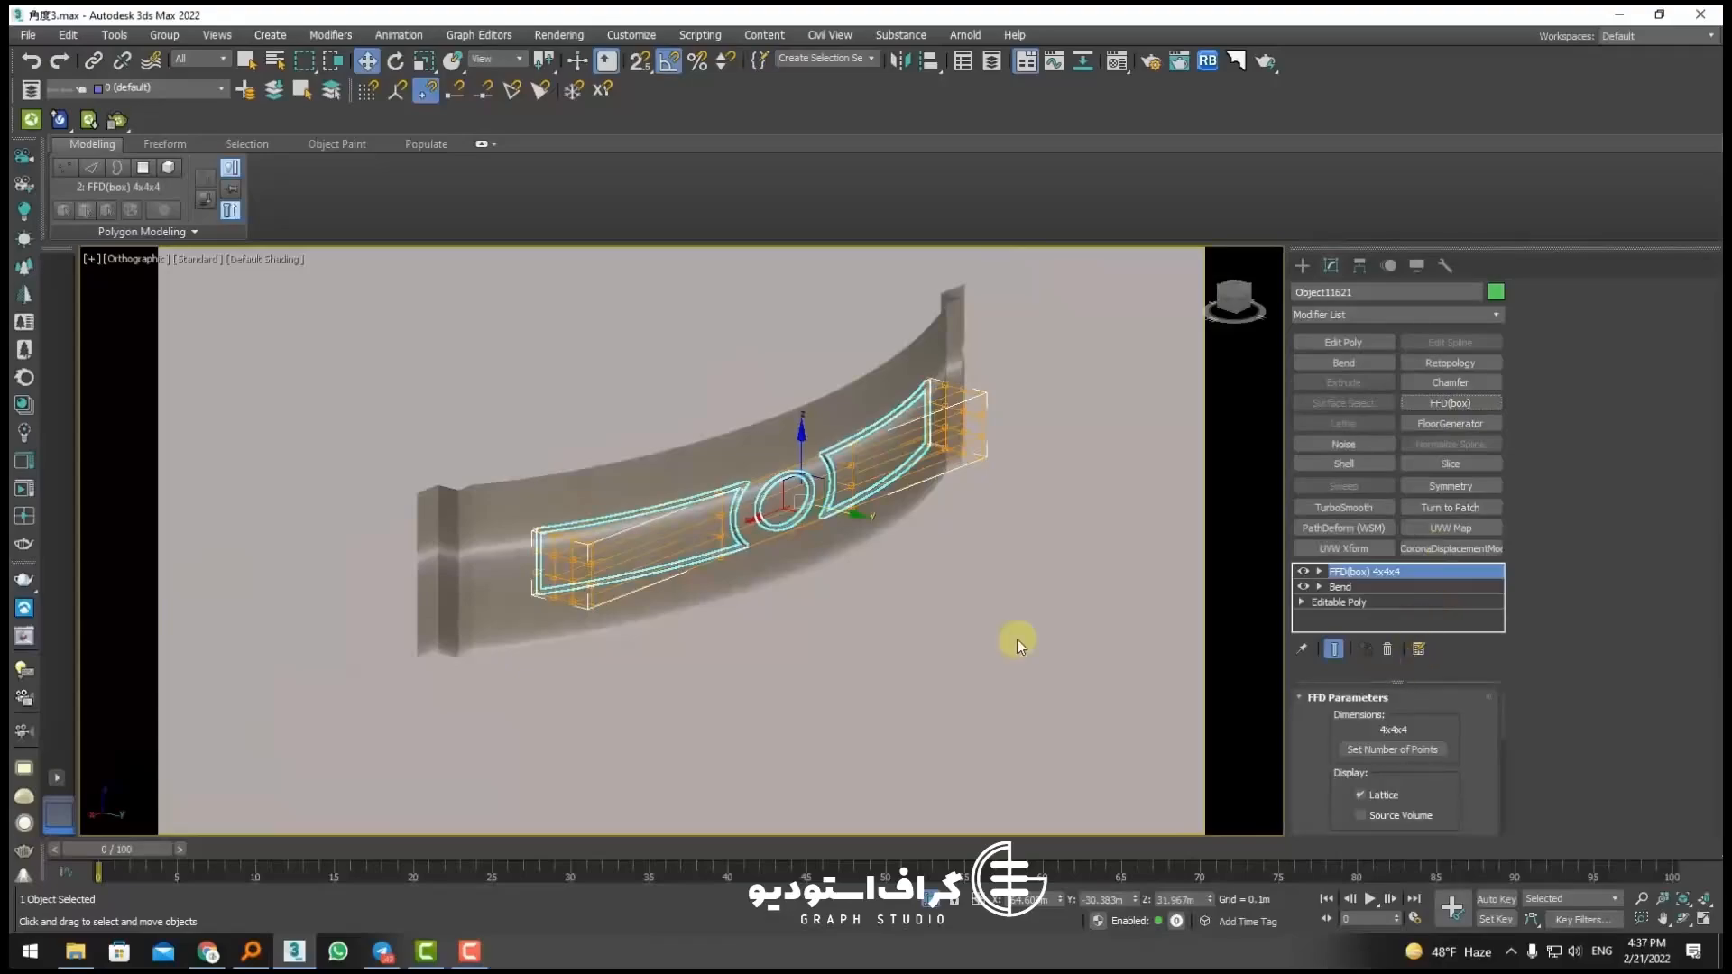
{"action": "scroll", "coordinate": [537, 568], "scroll_direction": "up", "scroll_amount": 4}
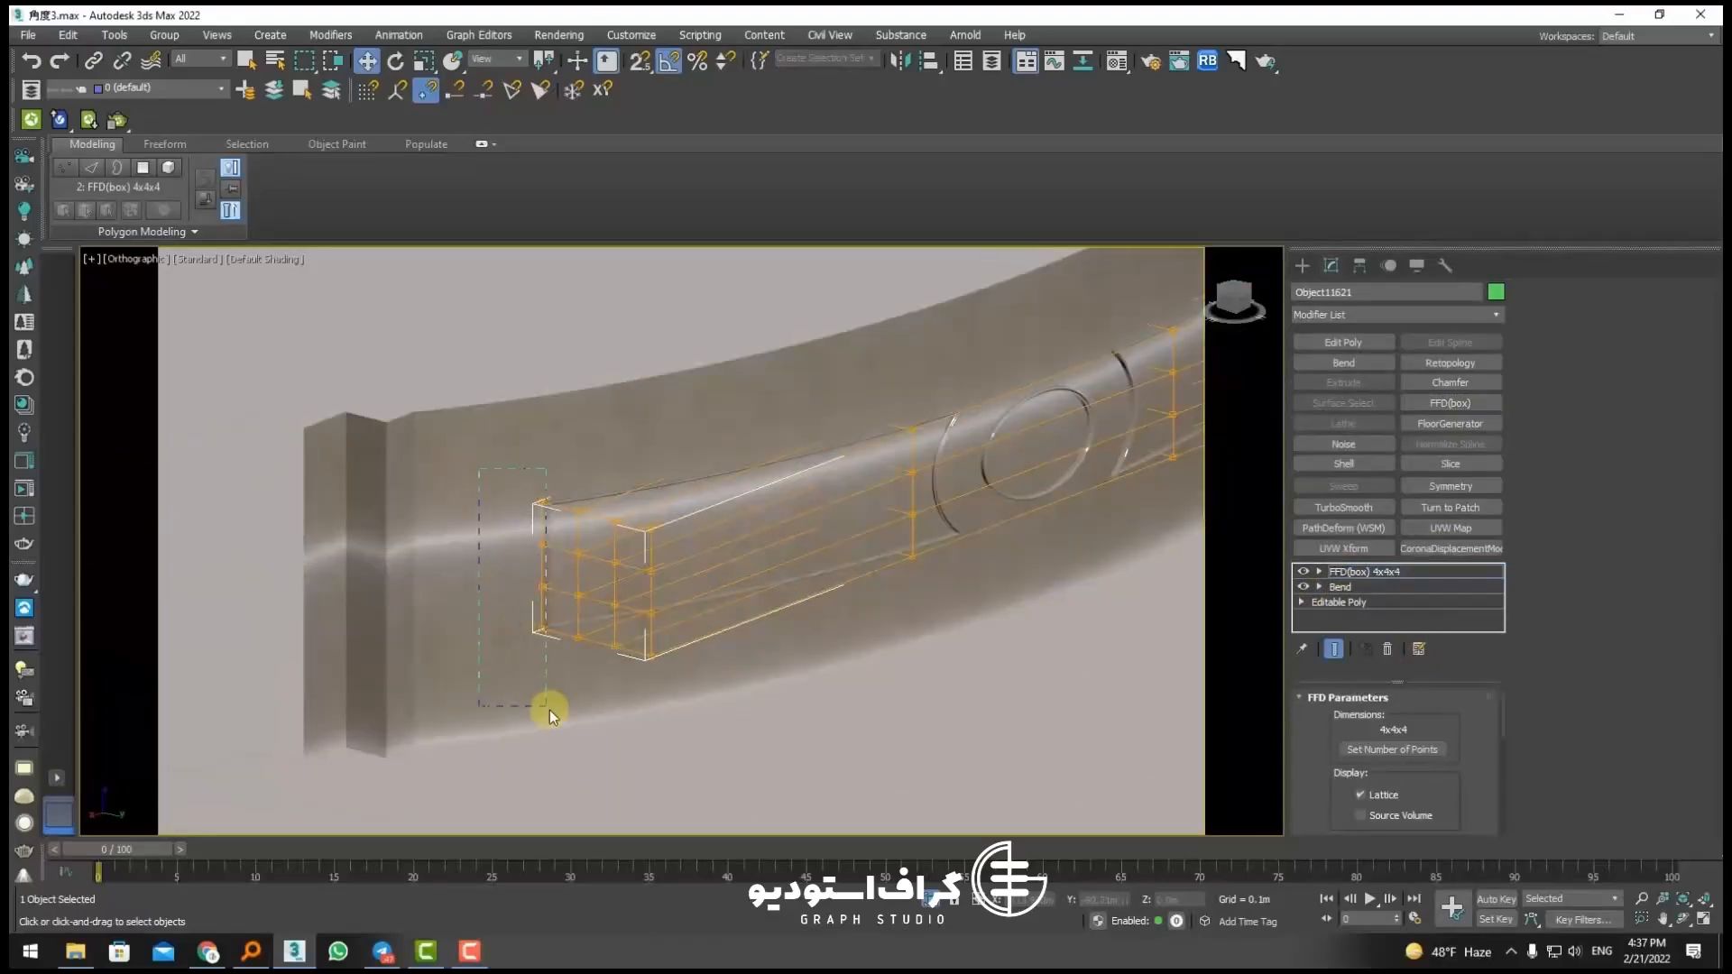
{"action": "left_click_drag", "start_coordinate": [550, 711], "coordinate": [552, 711]}
{"action": "left_click_drag", "start_coordinate": [573, 581], "coordinate": [575, 580]}
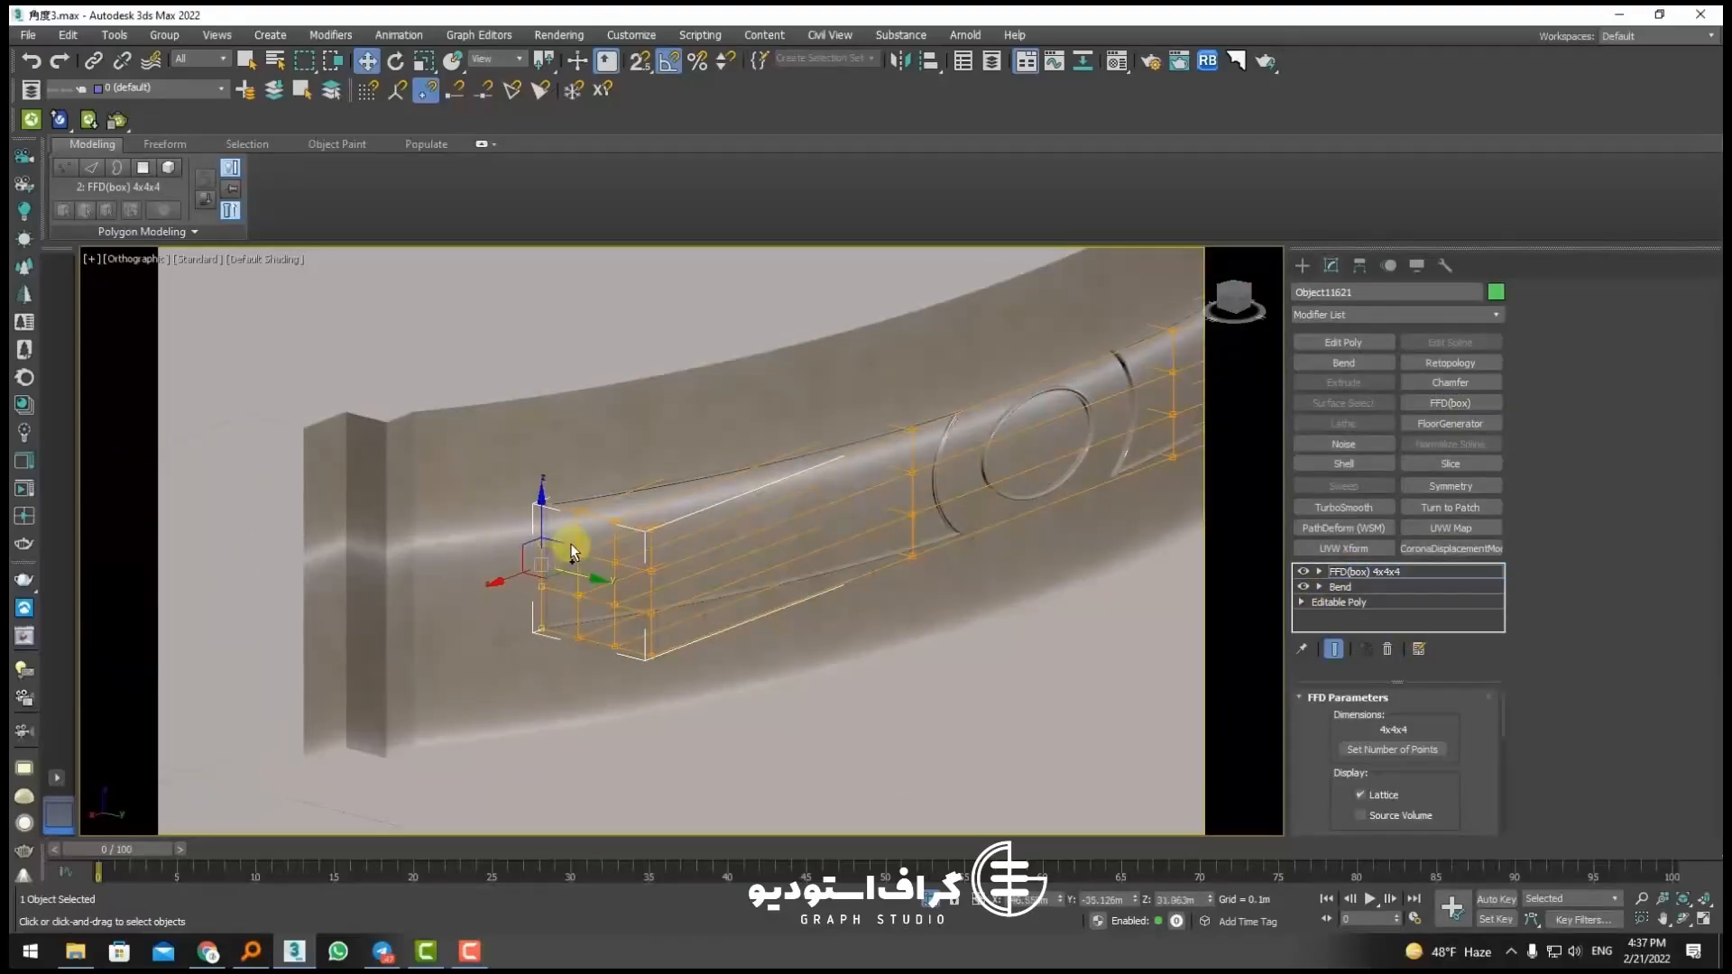
{"action": "left_click_drag", "start_coordinate": [512, 434], "coordinate": [681, 690]}
{"action": "scroll", "coordinate": [620, 572], "scroll_direction": "up", "scroll_amount": 2}
{"action": "middle_click_drag", "start_coordinate": [620, 572], "coordinate": [608, 627], "text": "alt"}
{"action": "mouse_move", "coordinate": [609, 597]}
{"action": "left_mouse_down"}
{"action": "mouse_move", "coordinate": [633, 610]}
{"action": "mouse_move", "coordinate": [610, 603]}
{"action": "left_mouse_up"}
{"action": "right_click", "coordinate": [1347, 580]}
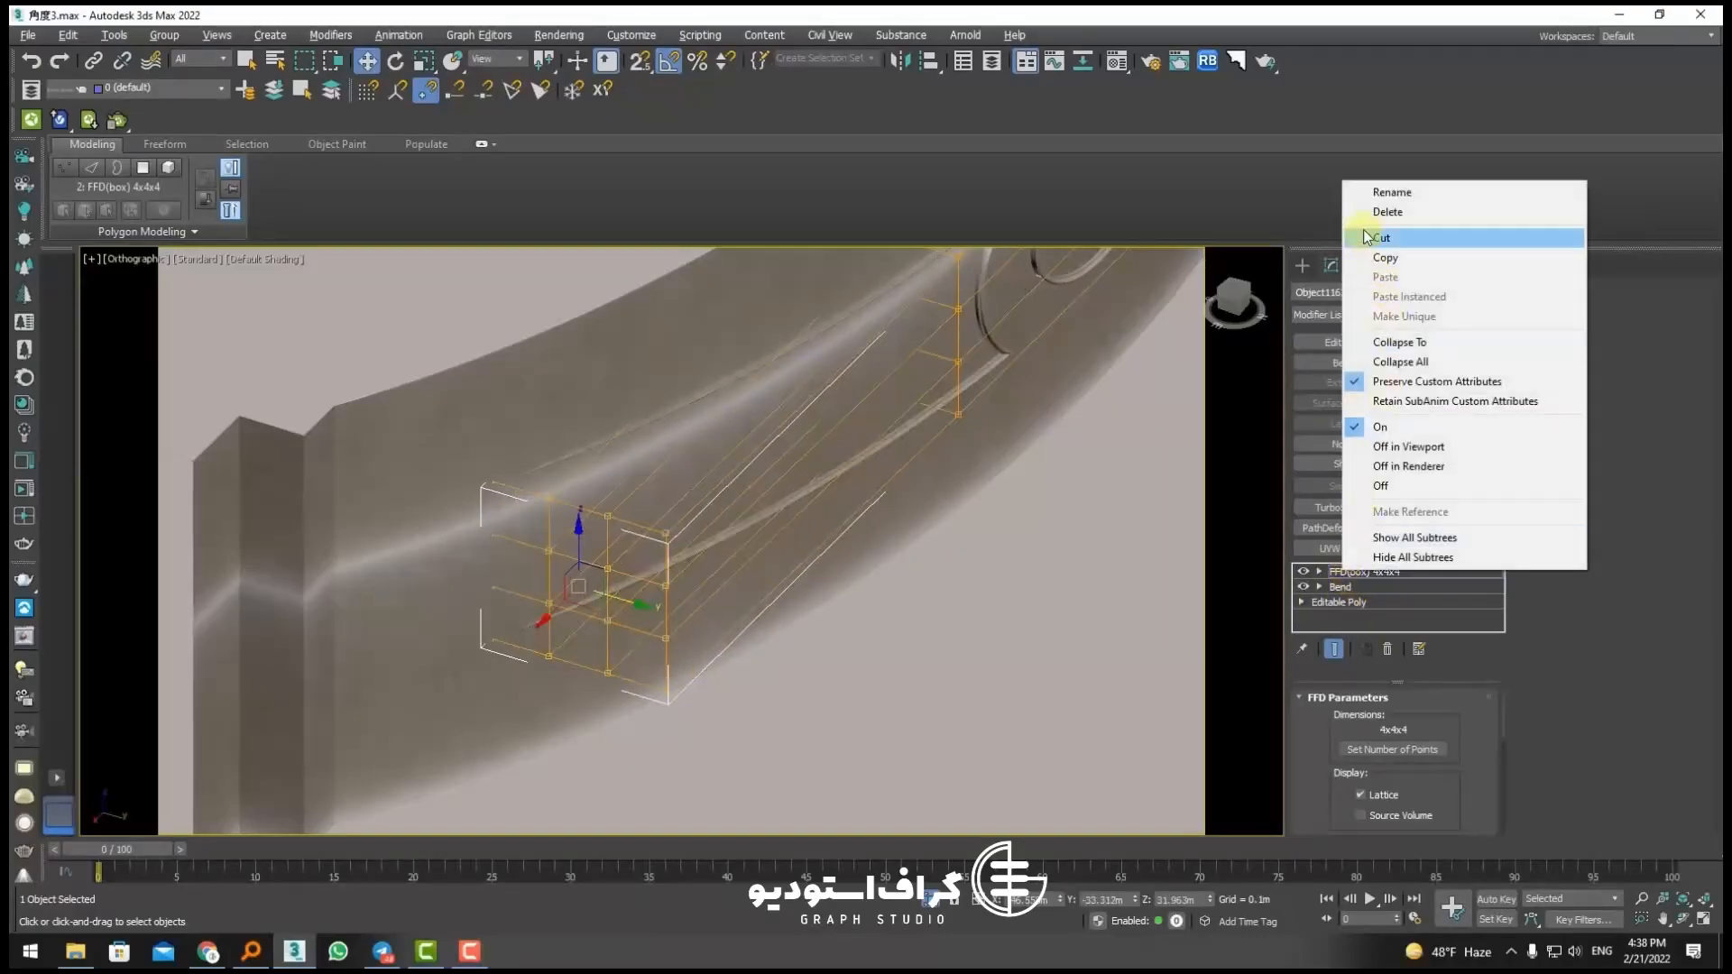
{"action": "left_click", "coordinate": [1373, 213]}
{"action": "left_click", "coordinate": [1041, 621]}
Step: Select the curved band, leave isolation to view it in the surrounding building, and isolate it again
{"action": "scroll", "coordinate": [1041, 621], "scroll_direction": "down", "scroll_amount": 3}
{"action": "middle_click_drag", "start_coordinate": [1042, 621], "coordinate": [879, 705]}
{"action": "left_click", "coordinate": [799, 475]}
{"action": "scroll", "coordinate": [890, 630], "scroll_direction": "down", "scroll_amount": 3}
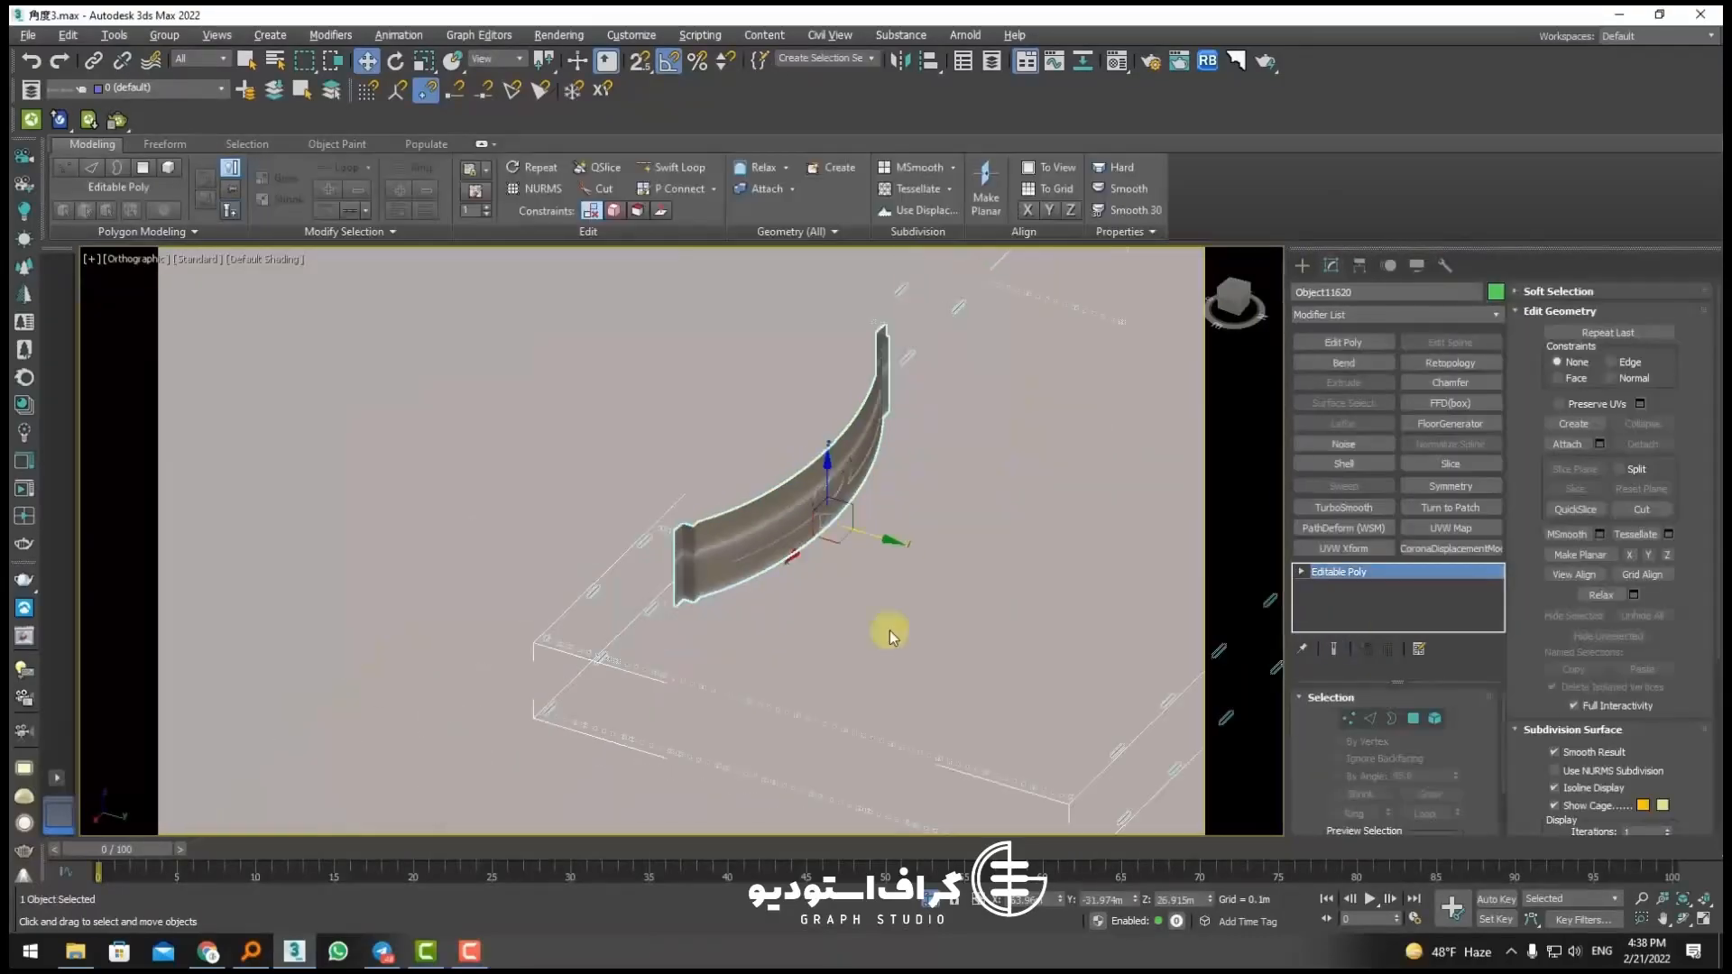
{"action": "middle_click_drag", "start_coordinate": [890, 631], "coordinate": [772, 720], "text": "alt"}
{"action": "left_click", "coordinate": [926, 902]}
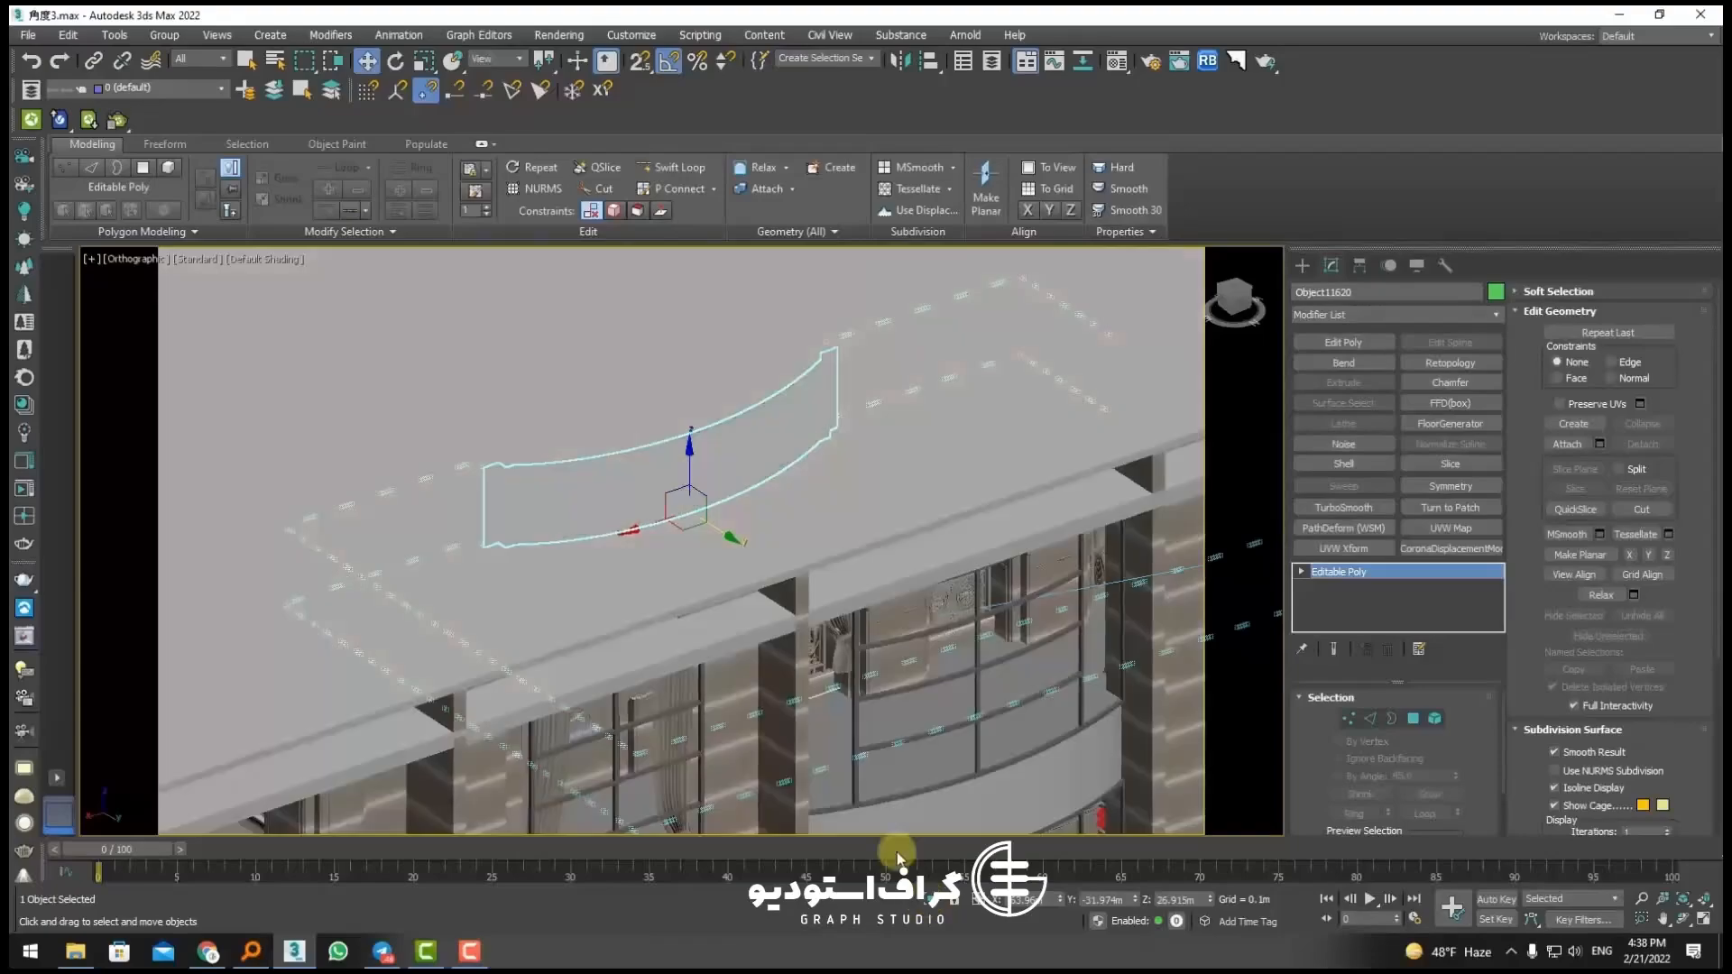
{"action": "key", "text": "alt+q"}
Step: Draw a rectangle spline about 66 m long and 42 m wide in the front view, beside the curved band
{"action": "middle_click_drag", "start_coordinate": [837, 514], "coordinate": [502, 572]}
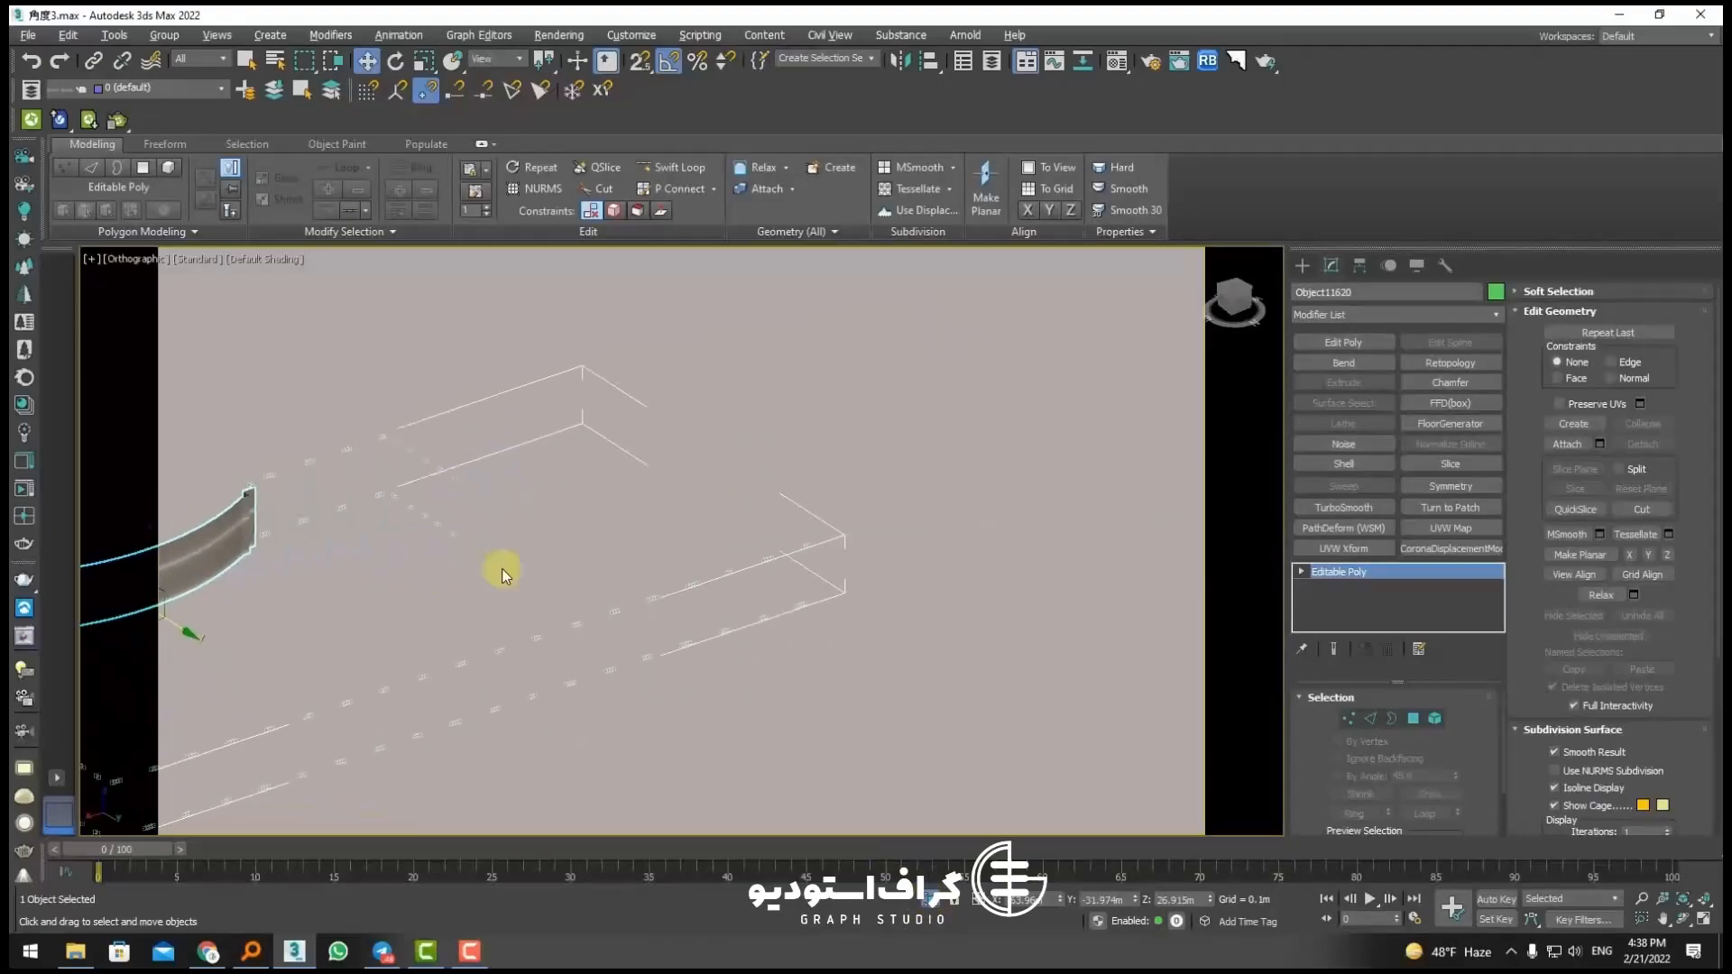
{"action": "left_click", "coordinate": [827, 459]}
{"action": "middle_click_drag", "start_coordinate": [907, 473], "coordinate": [856, 547]}
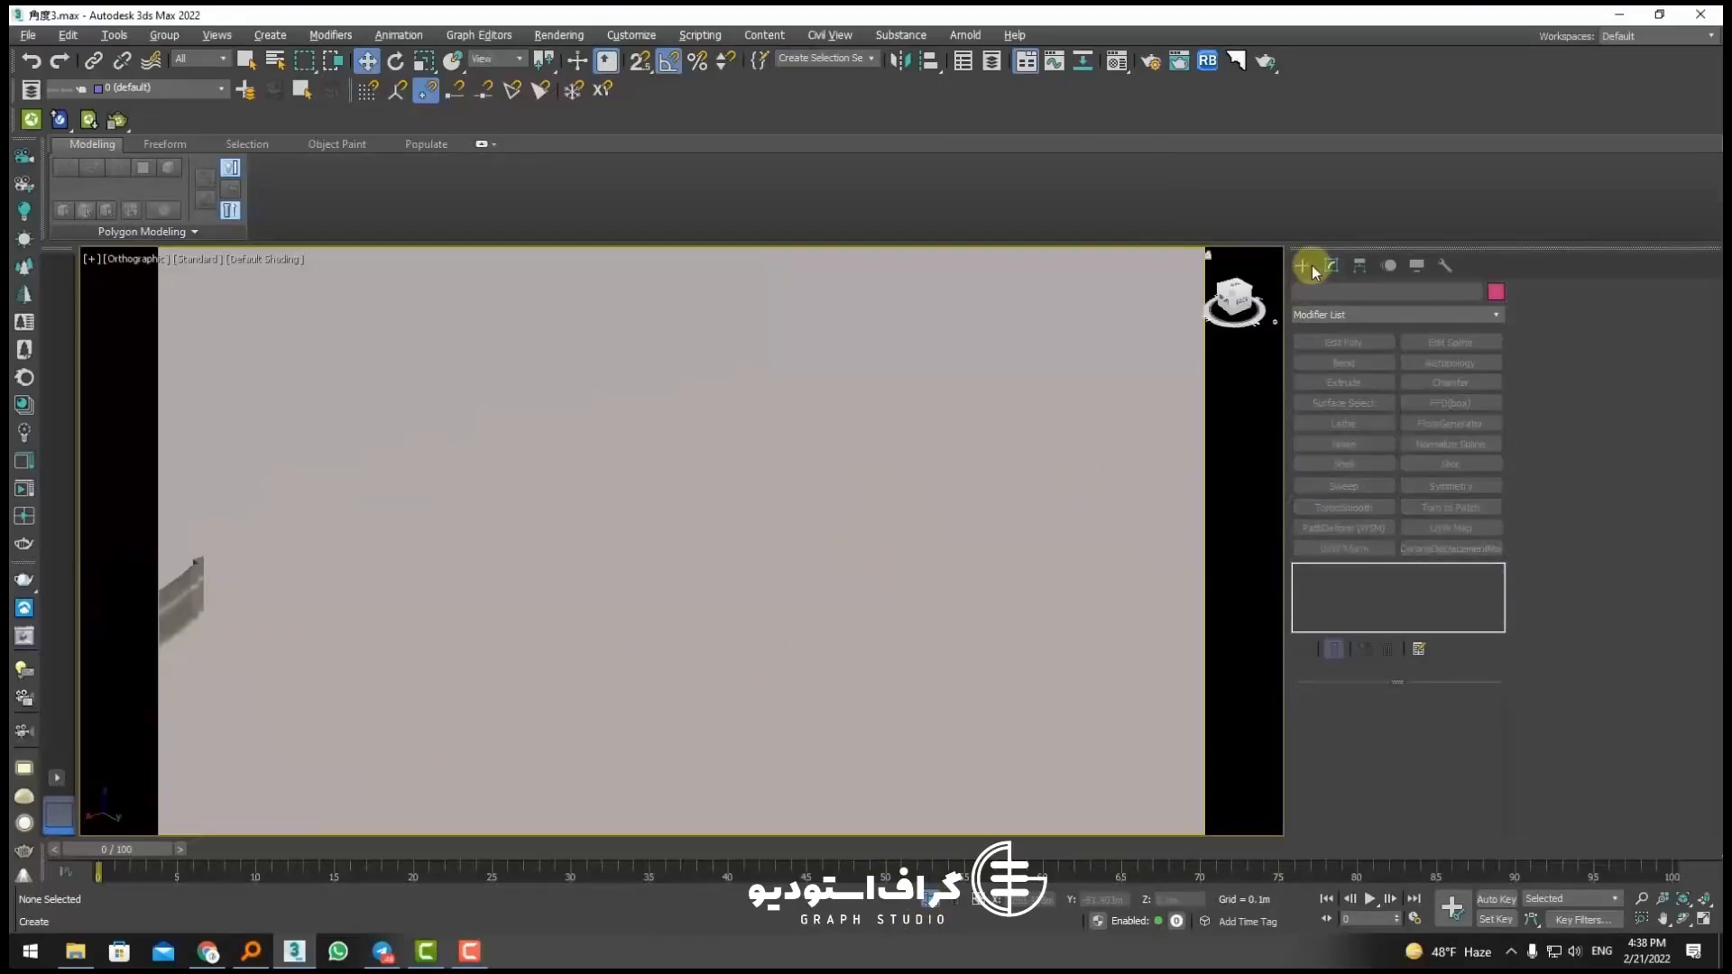
{"action": "scroll", "coordinate": [747, 459], "scroll_direction": "down", "scroll_amount": 5}
{"action": "key", "text": "f"}
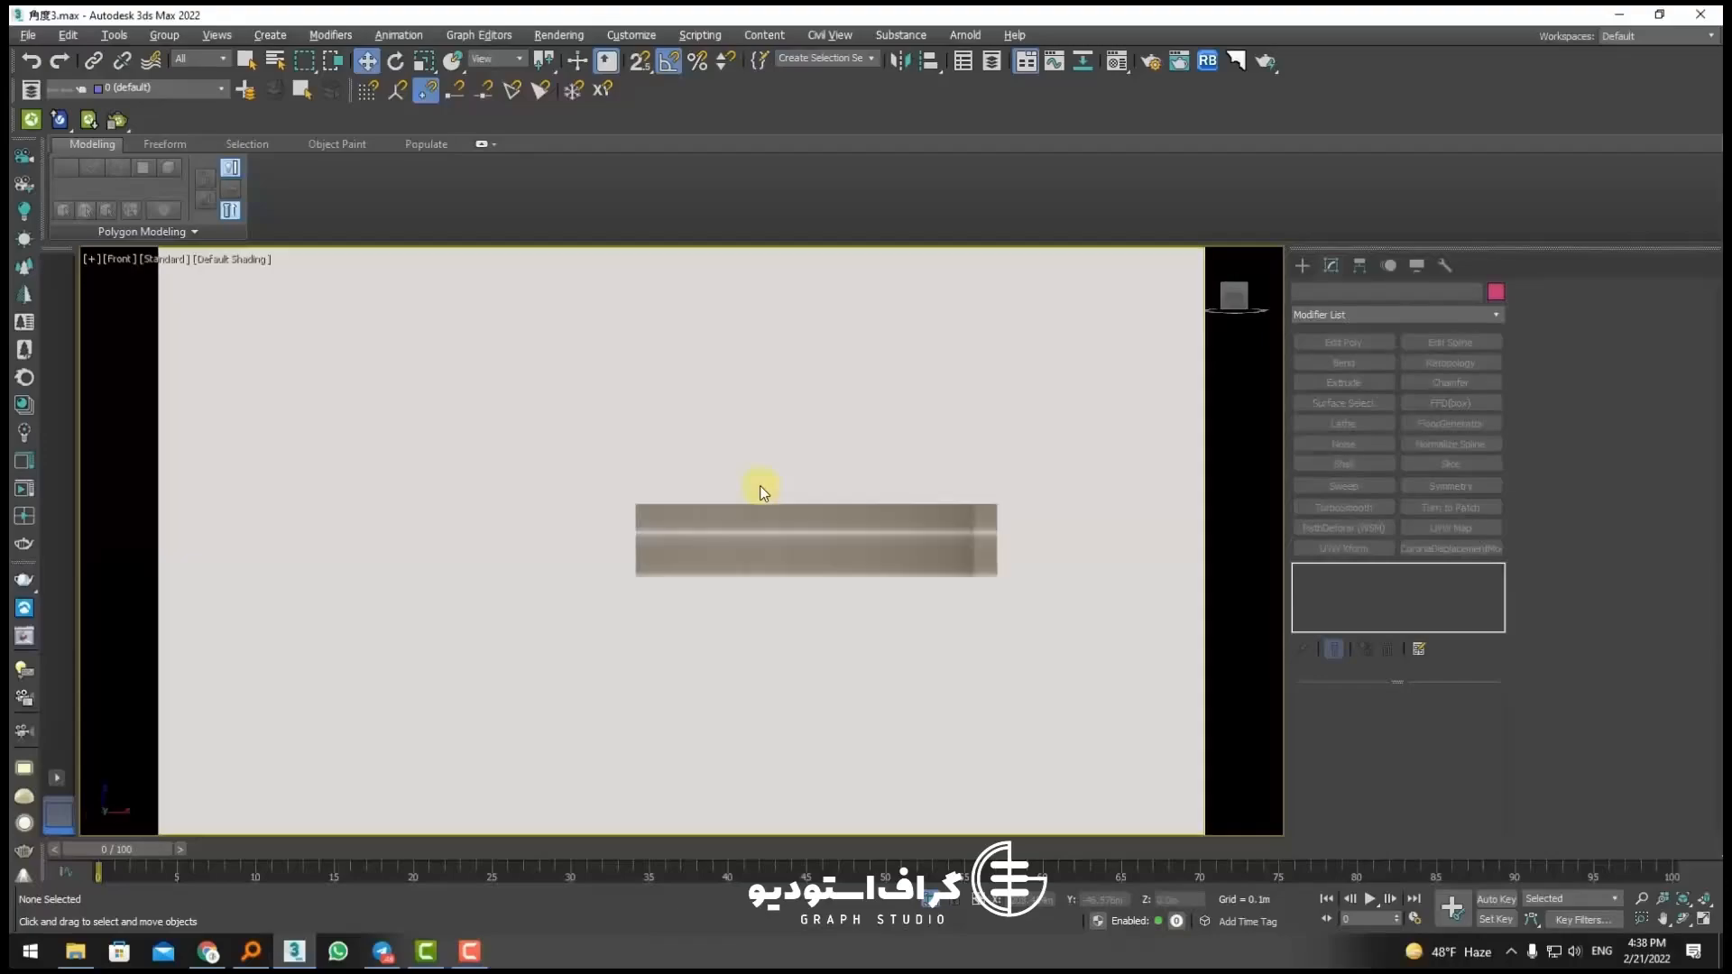
{"action": "middle_click_drag", "start_coordinate": [1056, 498], "coordinate": [499, 501]}
{"action": "left_click", "coordinate": [1301, 265]}
{"action": "left_click", "coordinate": [1324, 294]}
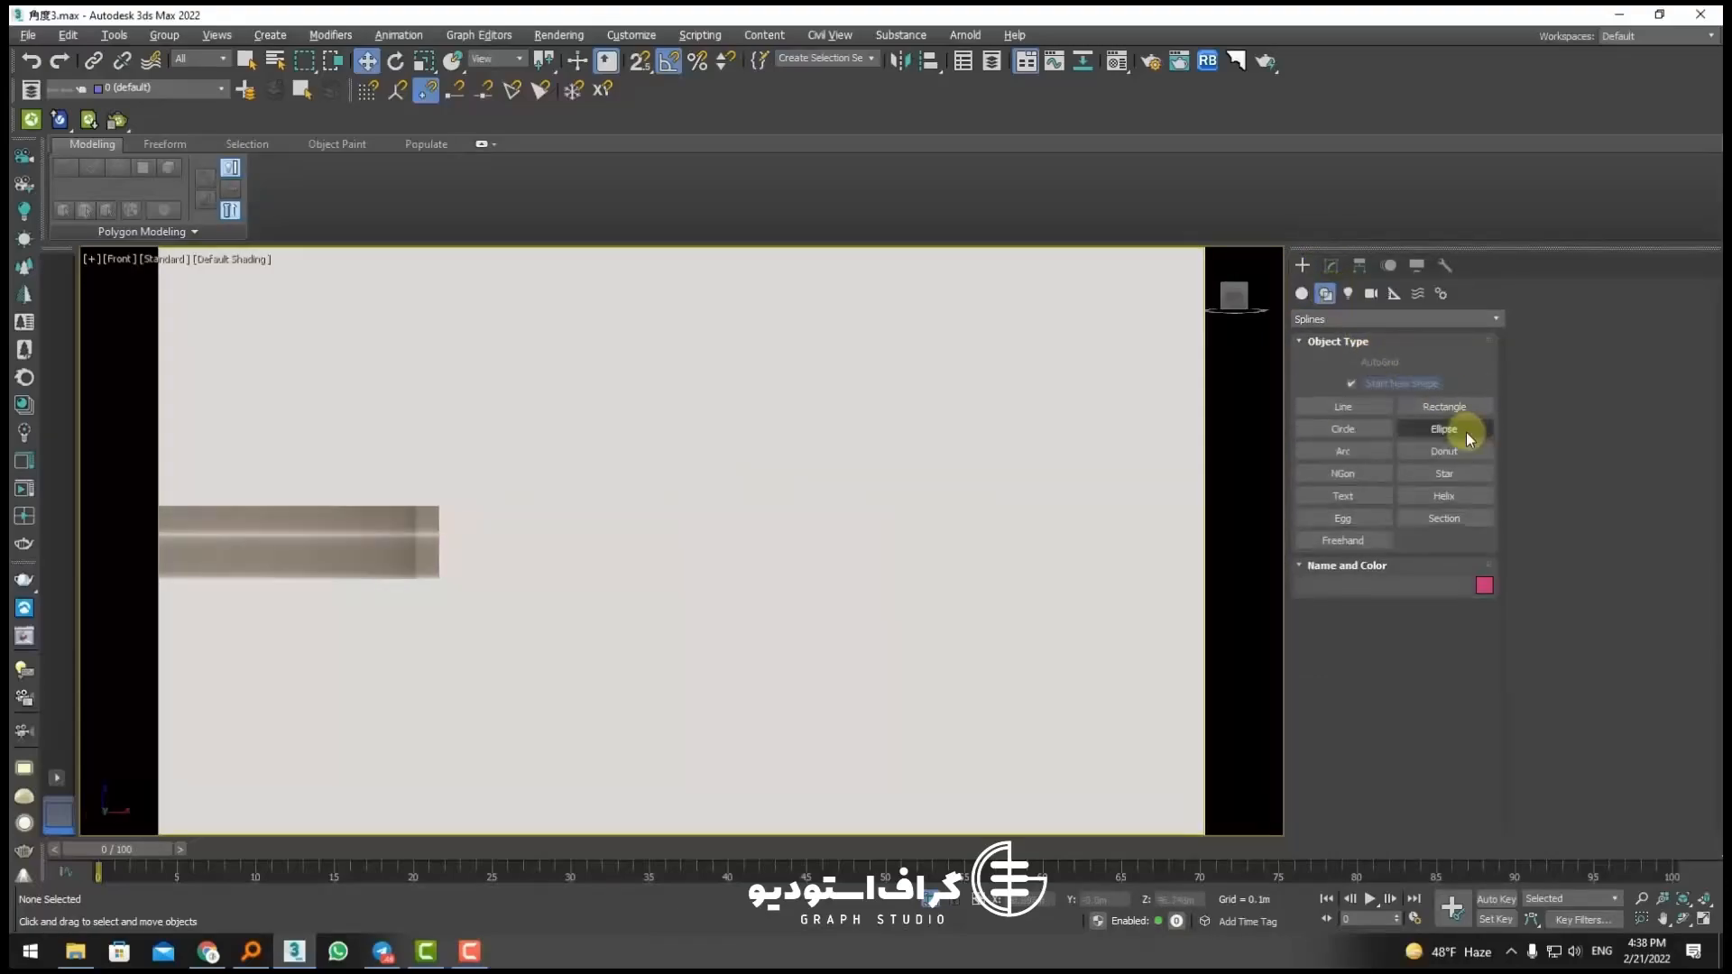
{"action": "left_click", "coordinate": [1444, 407]}
{"action": "left_click_drag", "start_coordinate": [834, 332], "coordinate": [1142, 821]}
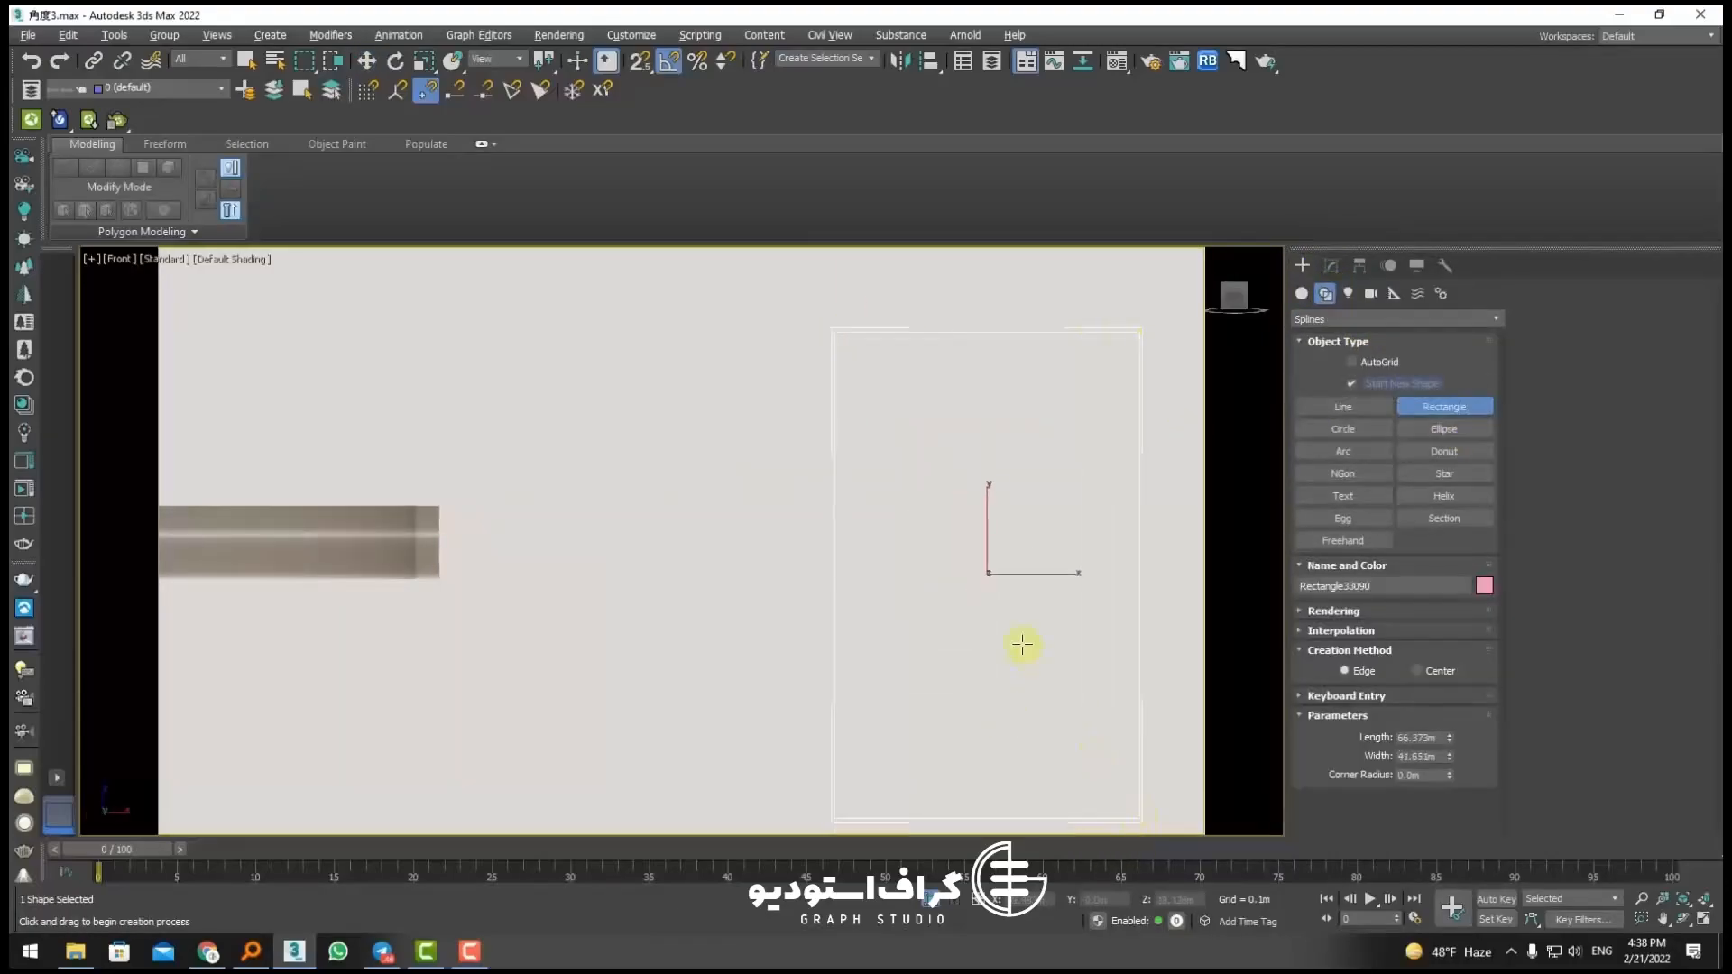
{"action": "middle_click_drag", "start_coordinate": [1021, 643], "coordinate": [988, 633]}
{"action": "key", "text": "w"}
{"action": "key", "text": "8"}
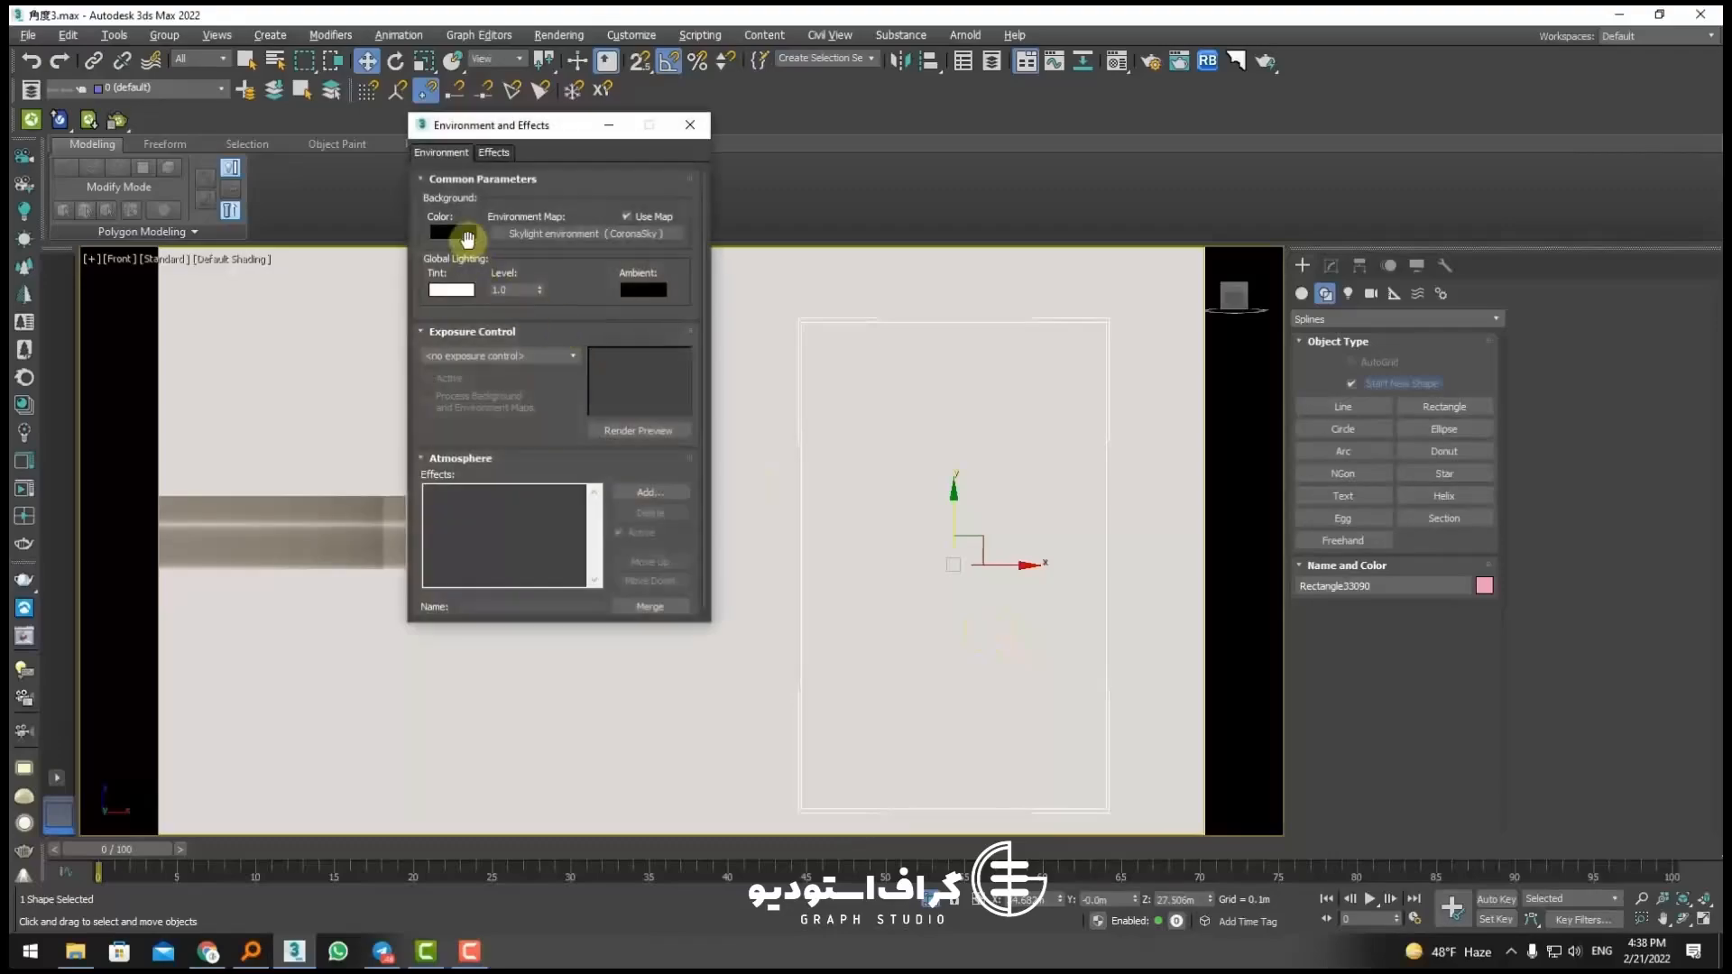
{"action": "right_click", "coordinate": [610, 229]}
{"action": "key", "text": "Escape"}
{"action": "left_click", "coordinate": [690, 124]}
Step: Switch the viewport background to a solid dark colour
{"action": "left_click", "coordinate": [217, 35]}
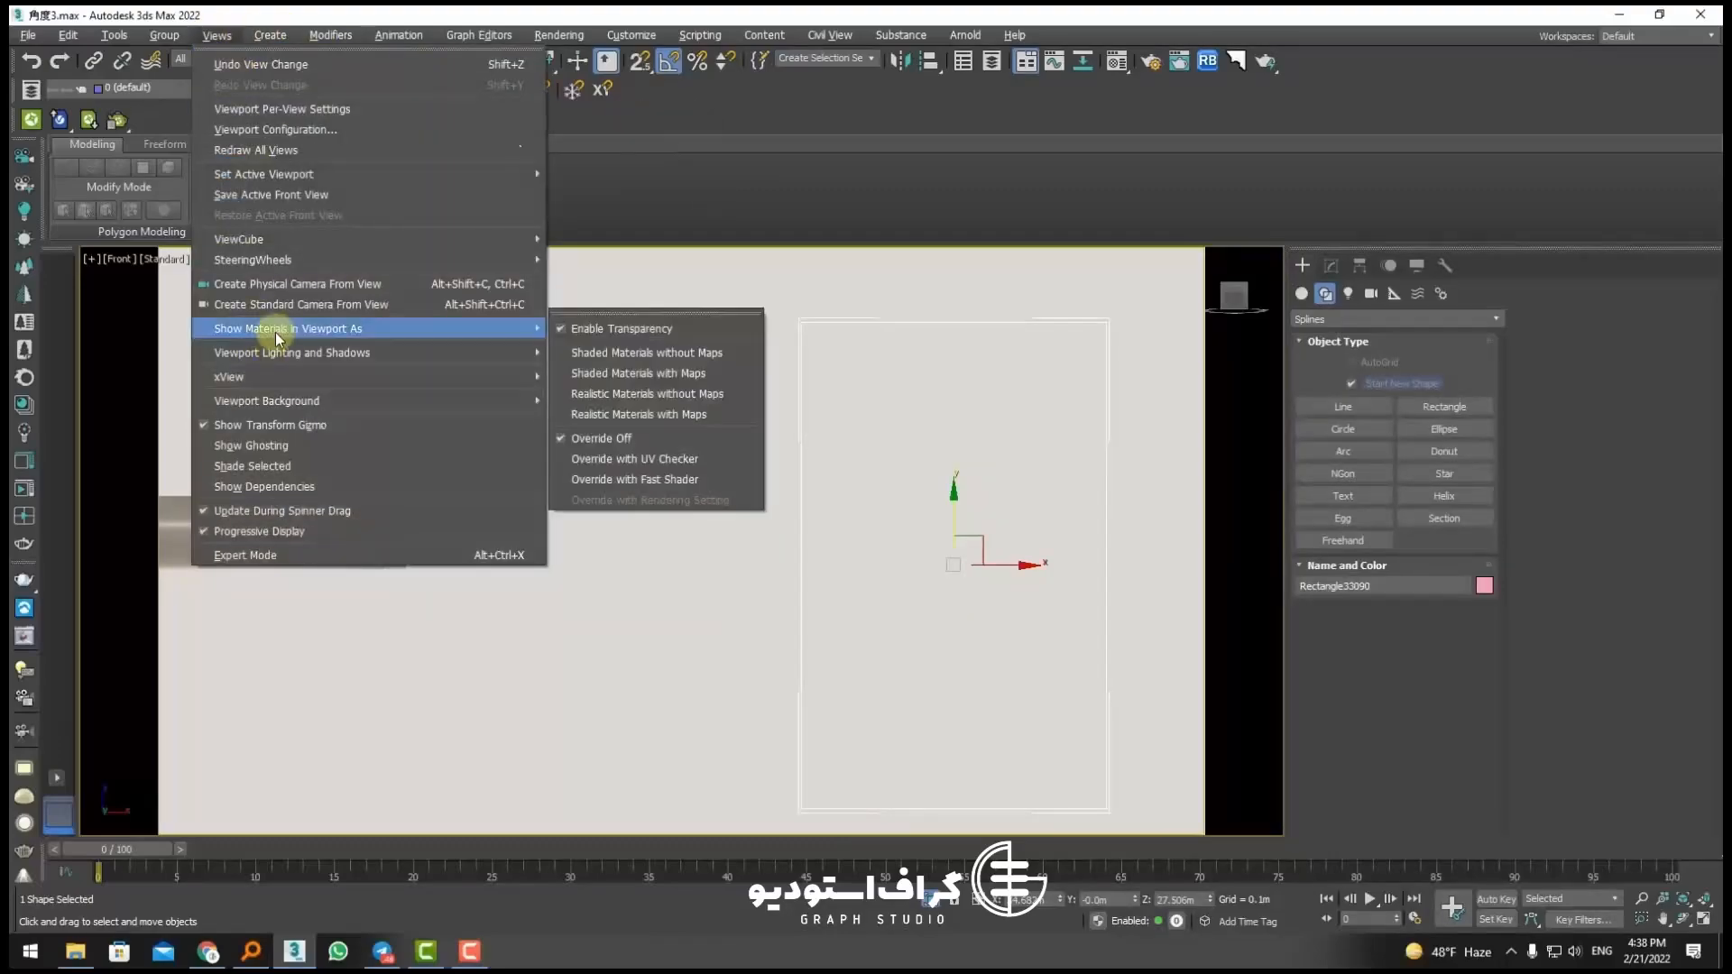
{"action": "mouse_move", "coordinate": [269, 403]}
{"action": "left_click", "coordinate": [596, 421]}
{"action": "middle_click_drag", "start_coordinate": [1044, 583], "coordinate": [926, 573]}
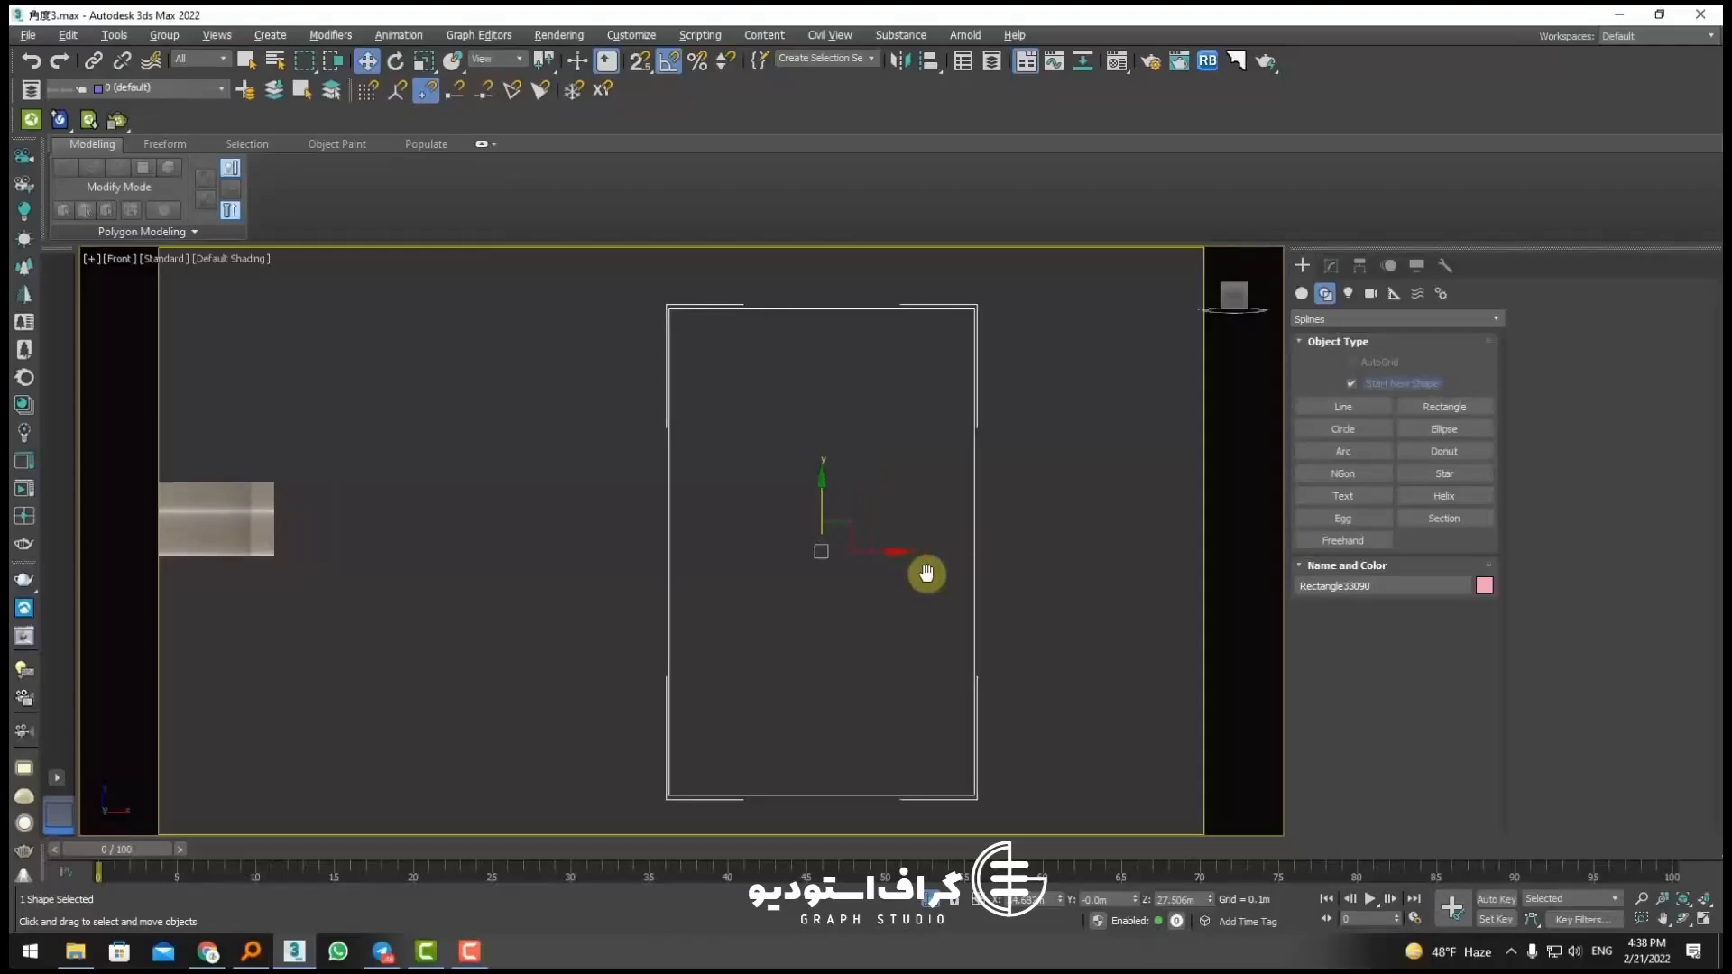
Step: Enlarge the rectangle to a length of 93.586 m and a width of 61.227 m
{"action": "left_click", "coordinate": [1331, 266]}
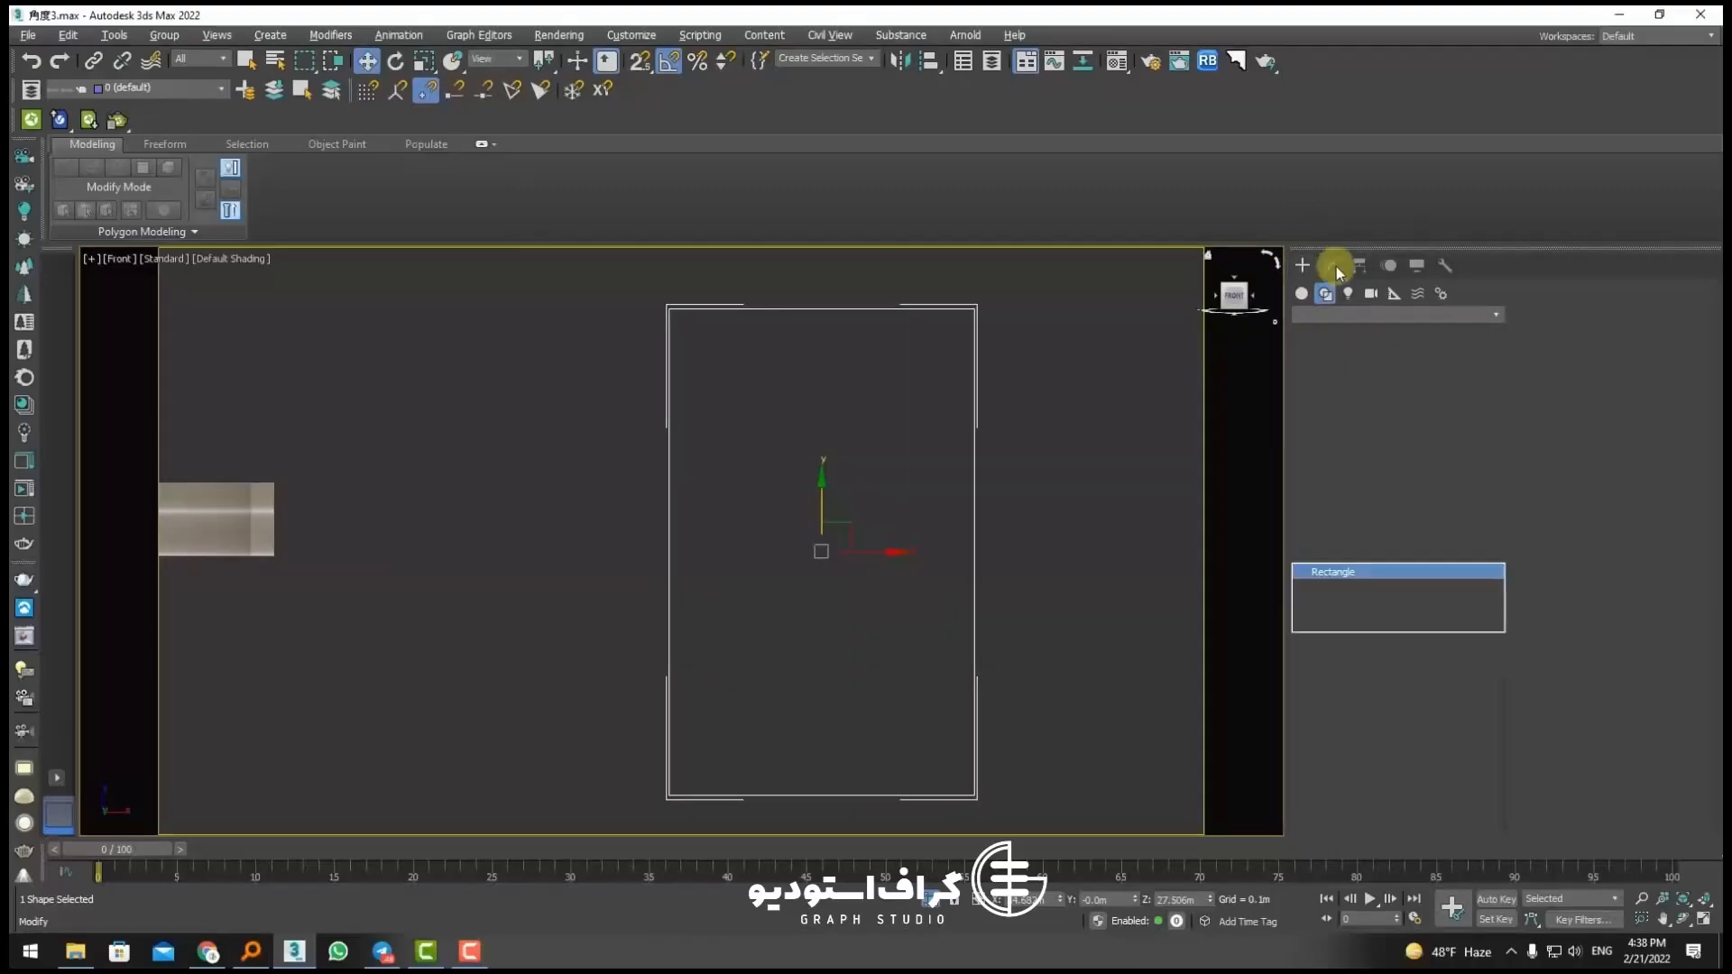
{"action": "left_click_drag", "start_coordinate": [1460, 763], "coordinate": [1453, 736]}
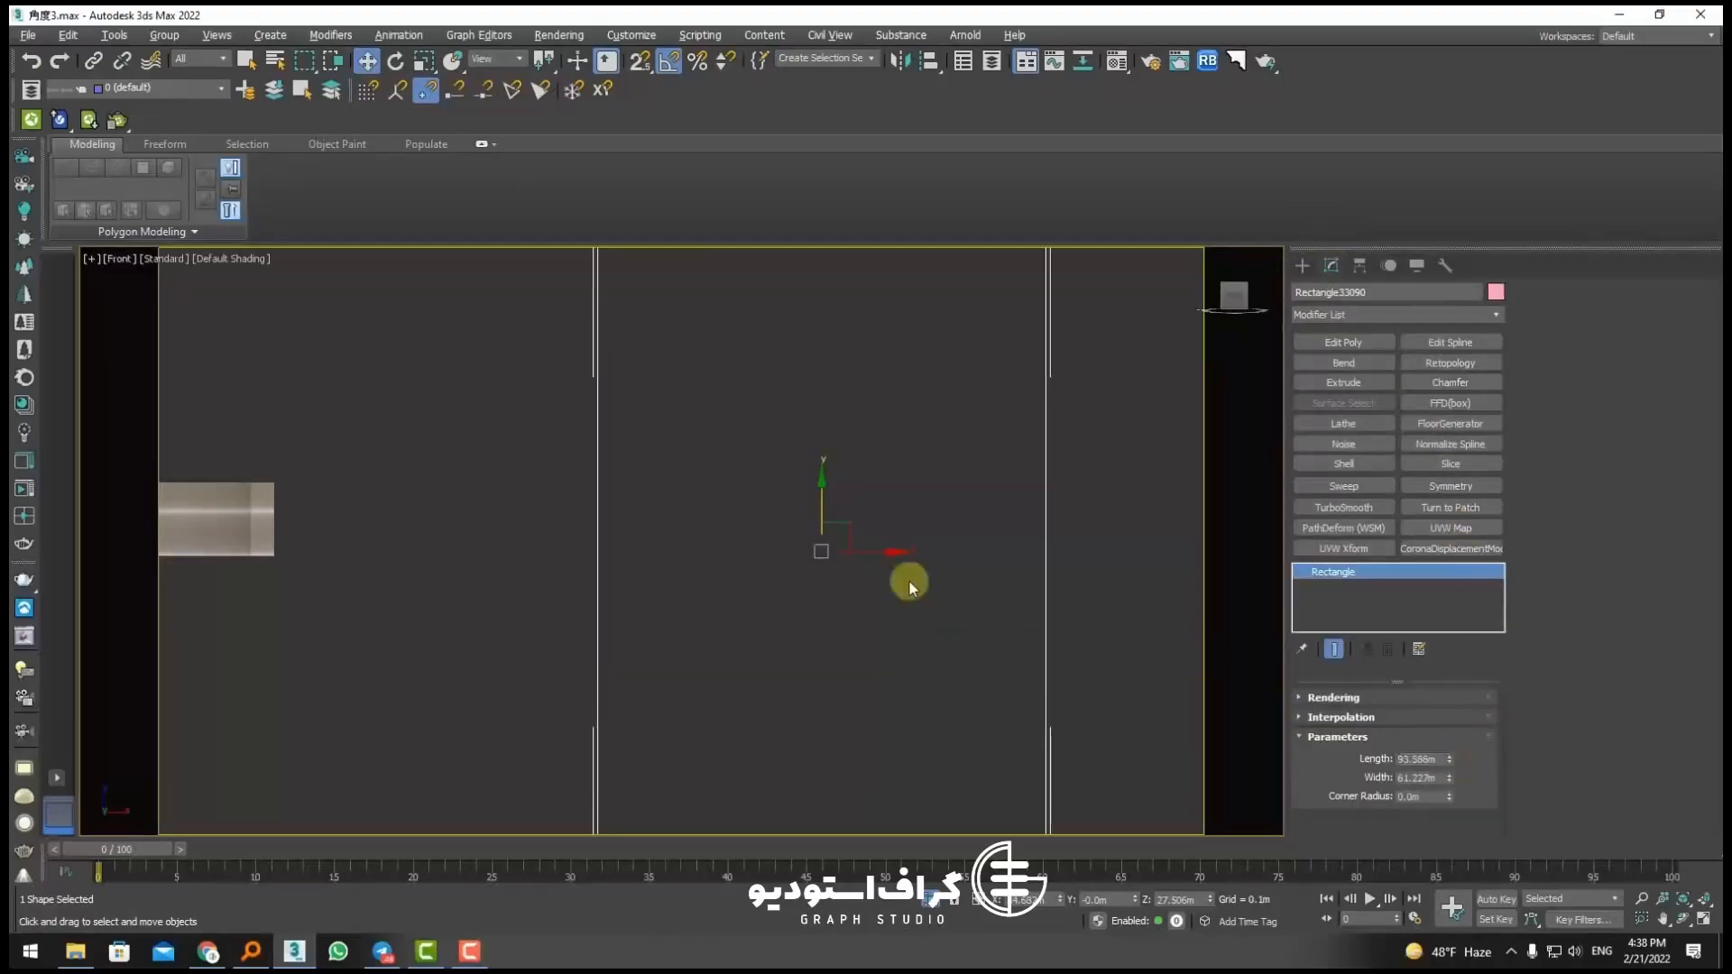
{"action": "scroll", "coordinate": [909, 583], "scroll_direction": "down", "scroll_amount": 3}
{"action": "left_click", "coordinate": [982, 515]}
{"action": "left_click", "coordinate": [957, 508]}
{"action": "scroll", "coordinate": [955, 508], "scroll_direction": "up", "scroll_amount": 1}
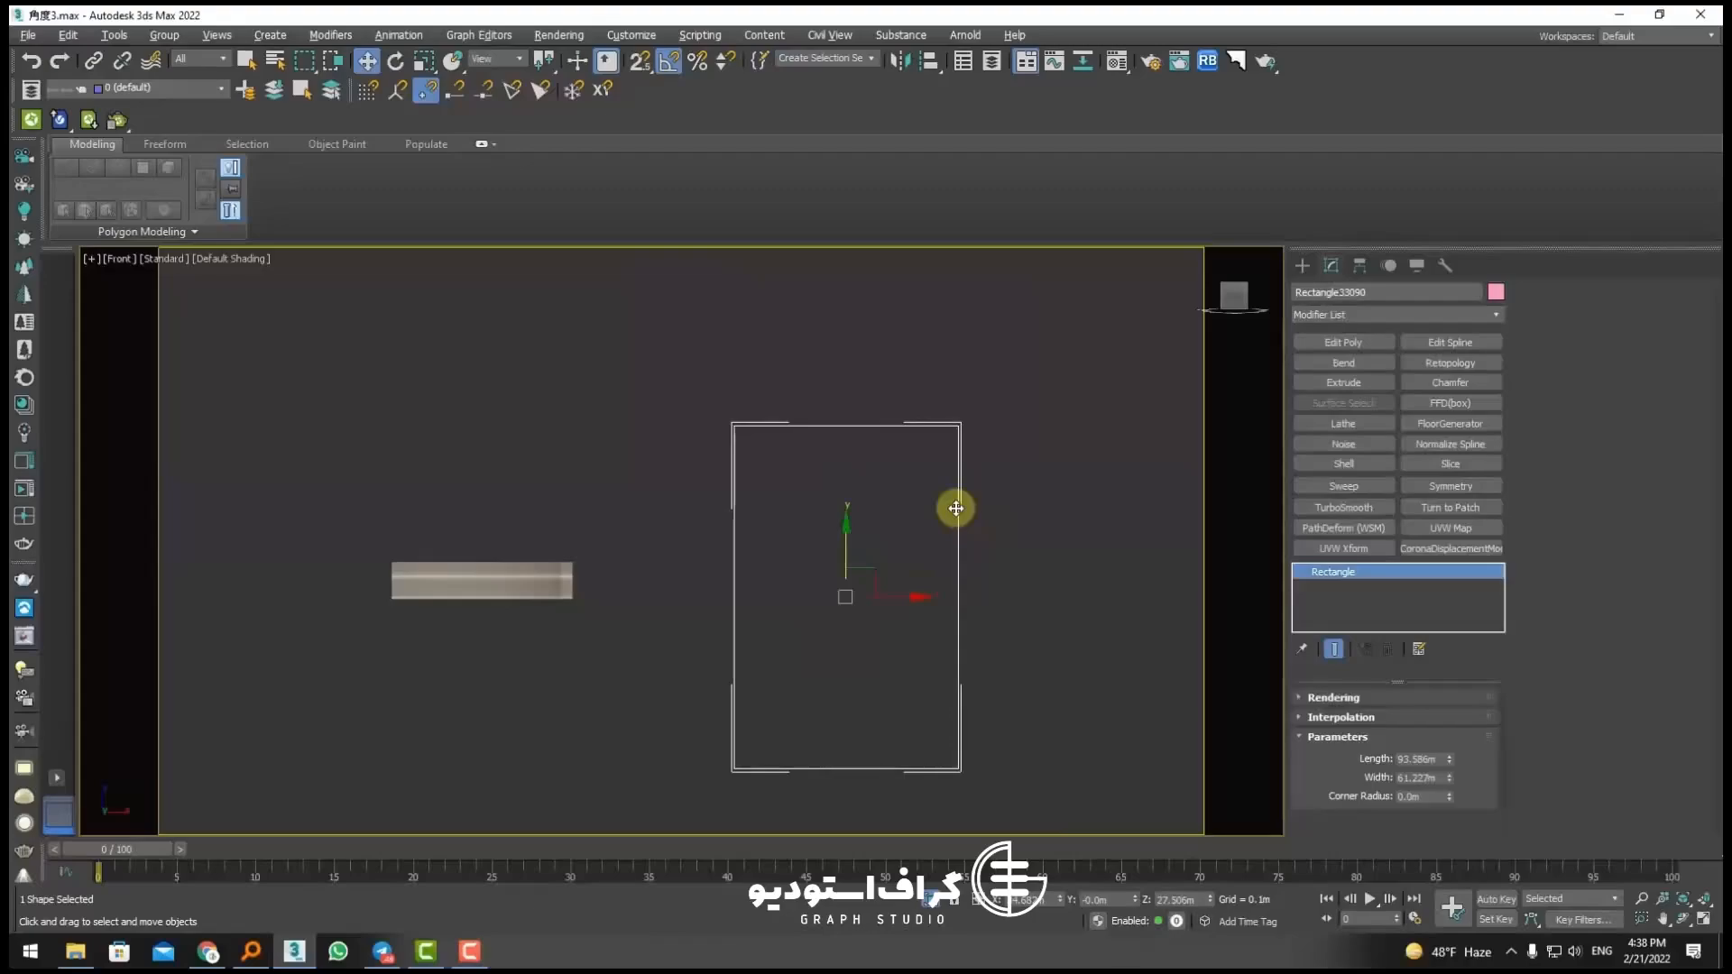
Step: Convert the rectangle to an Editable Spline
{"action": "right_click", "coordinate": [961, 431]}
{"action": "mouse_move", "coordinate": [1094, 603]}
{"action": "left_click", "coordinate": [1165, 615]}
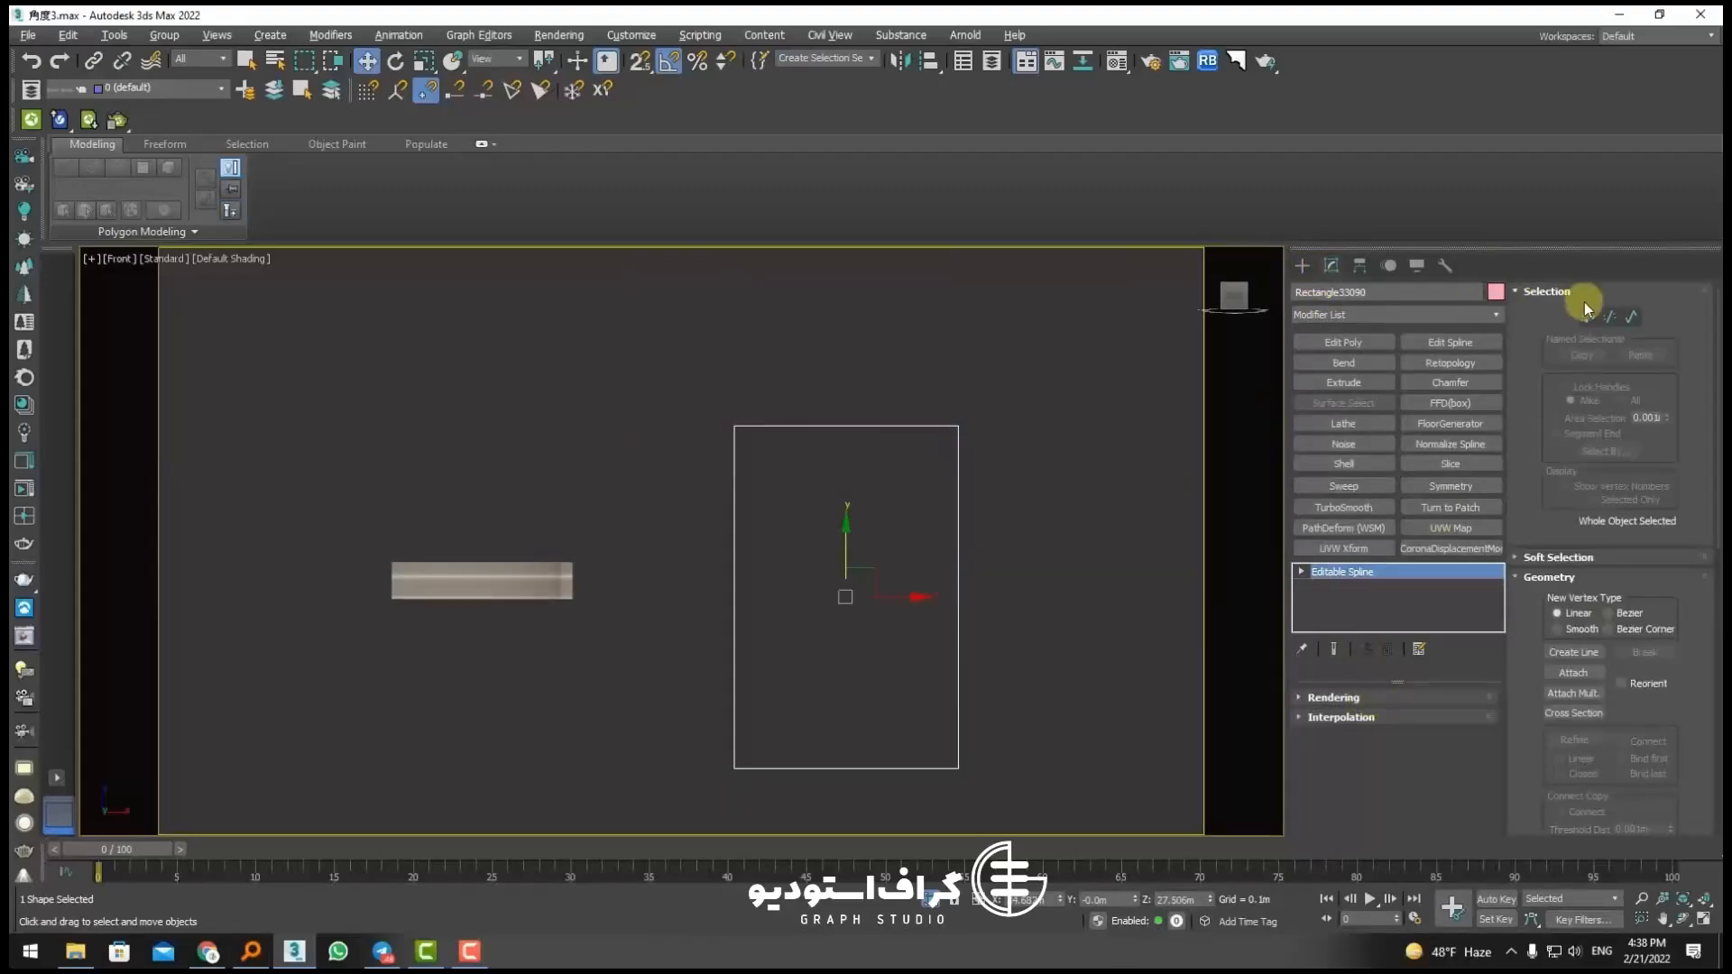
Step: Delete the top segment of the rectangle spline, leaving its two sides and base
{"action": "left_click", "coordinate": [1610, 317]}
{"action": "scroll", "coordinate": [821, 469], "scroll_direction": "up", "scroll_amount": 3}
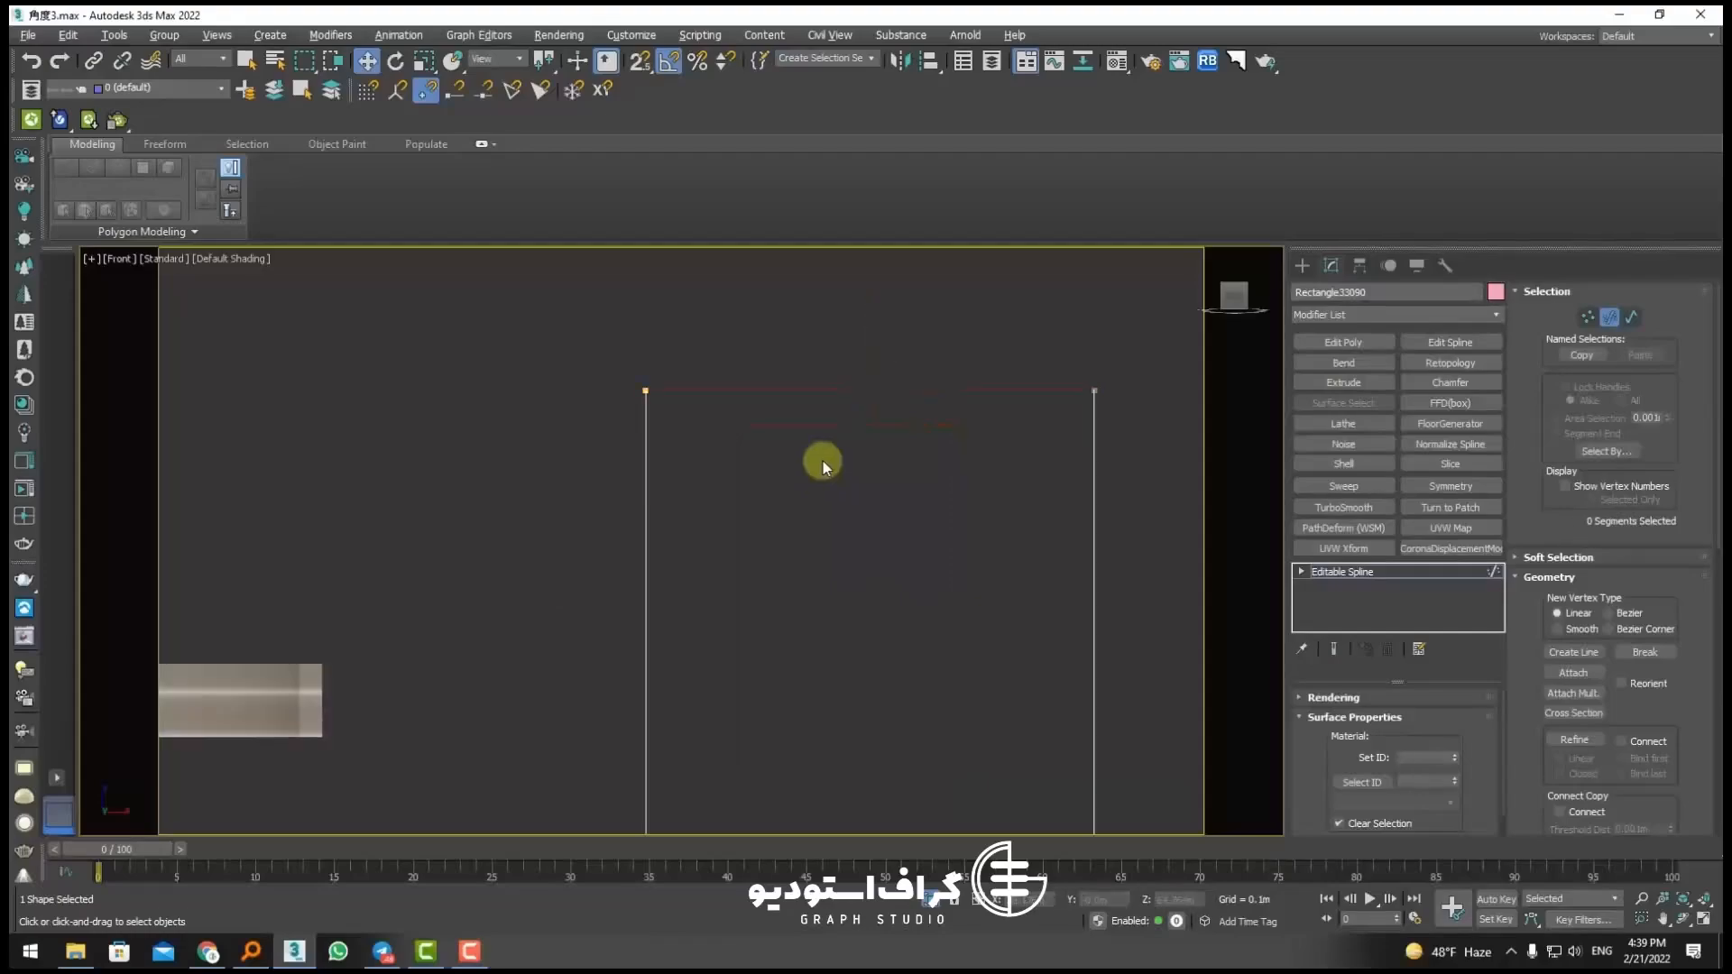
{"action": "scroll", "coordinate": [823, 462], "scroll_direction": "down", "scroll_amount": 4}
{"action": "scroll", "coordinate": [823, 462], "scroll_direction": "up", "scroll_amount": 2}
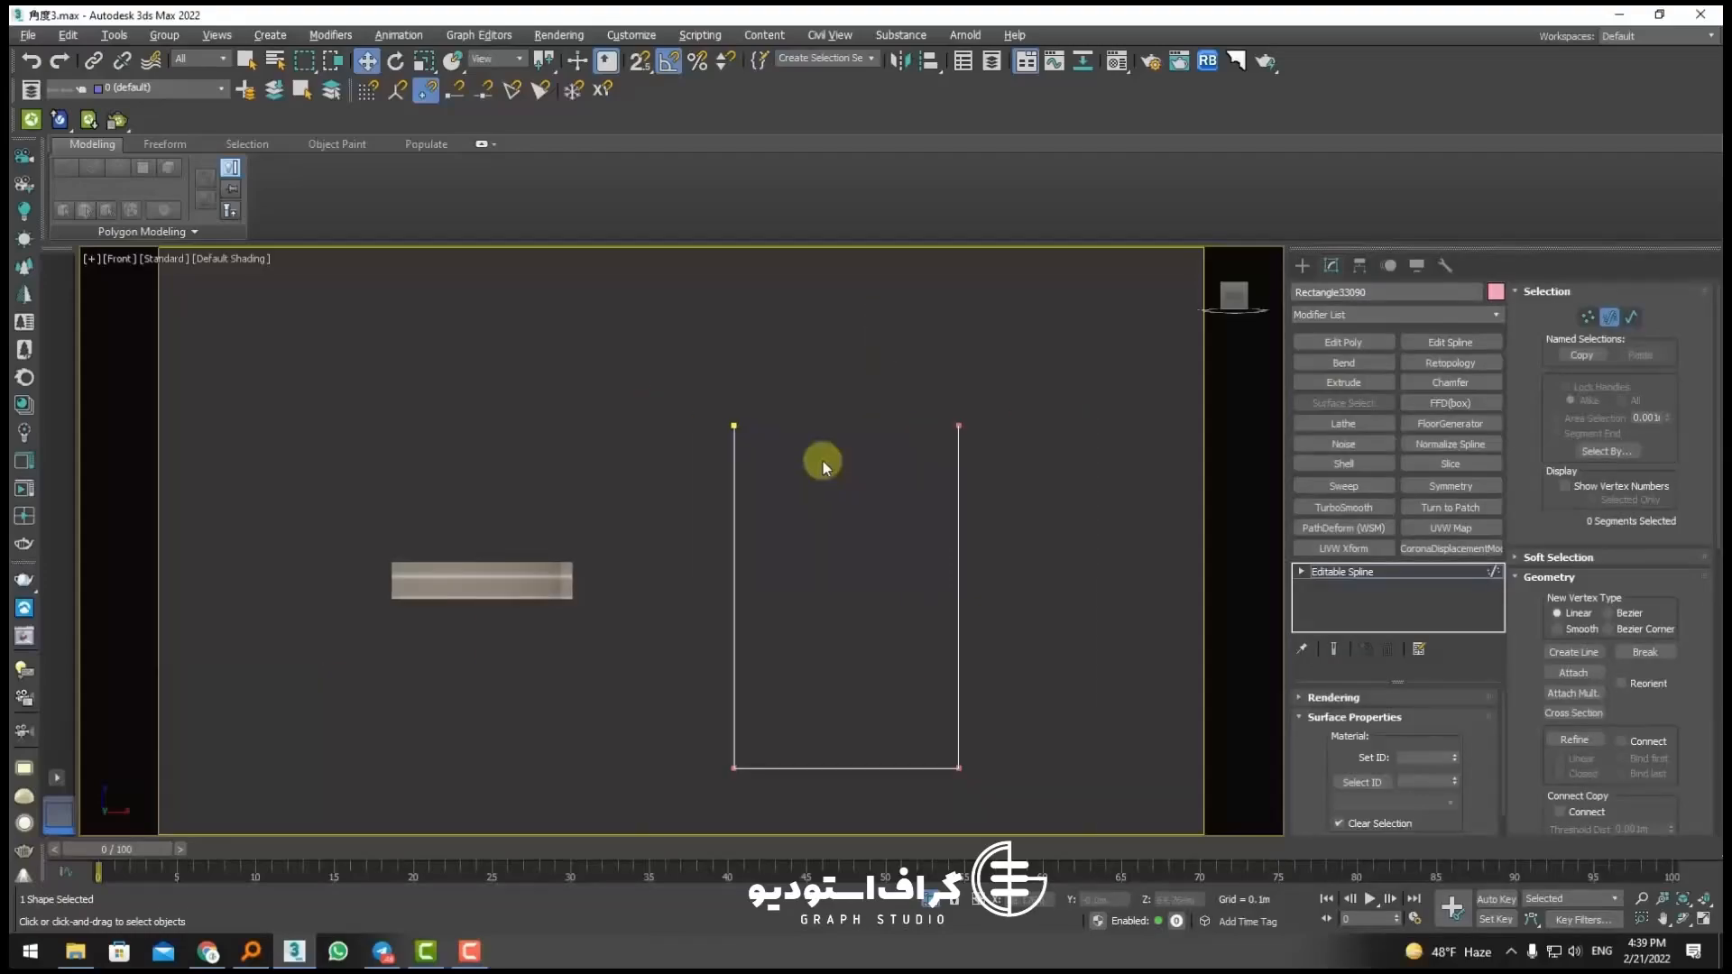
Step: Draw an arc joining the open upper ends of the rectangle's two sides to form an arch
{"action": "left_click", "coordinate": [1610, 317]}
{"action": "left_click", "coordinate": [1302, 266]}
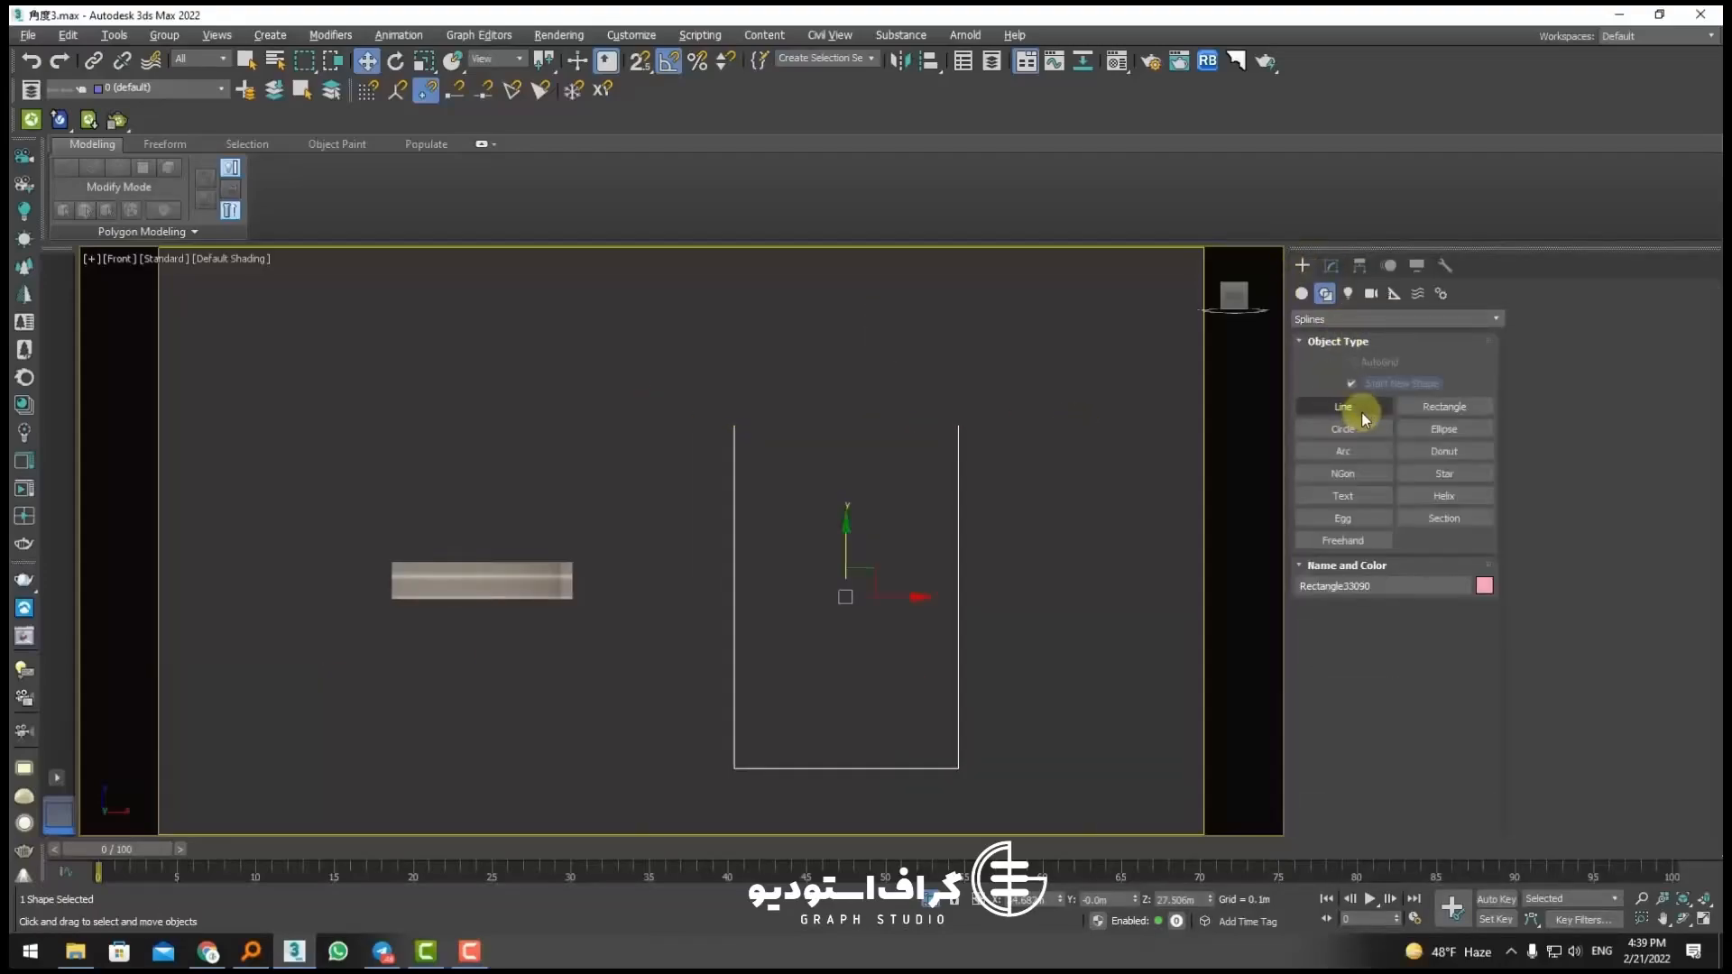
{"action": "left_click", "coordinate": [1344, 451]}
{"action": "left_click_drag", "start_coordinate": [734, 428], "coordinate": [958, 425]}
{"action": "left_click", "coordinate": [930, 370]}
{"action": "key", "text": "w"}
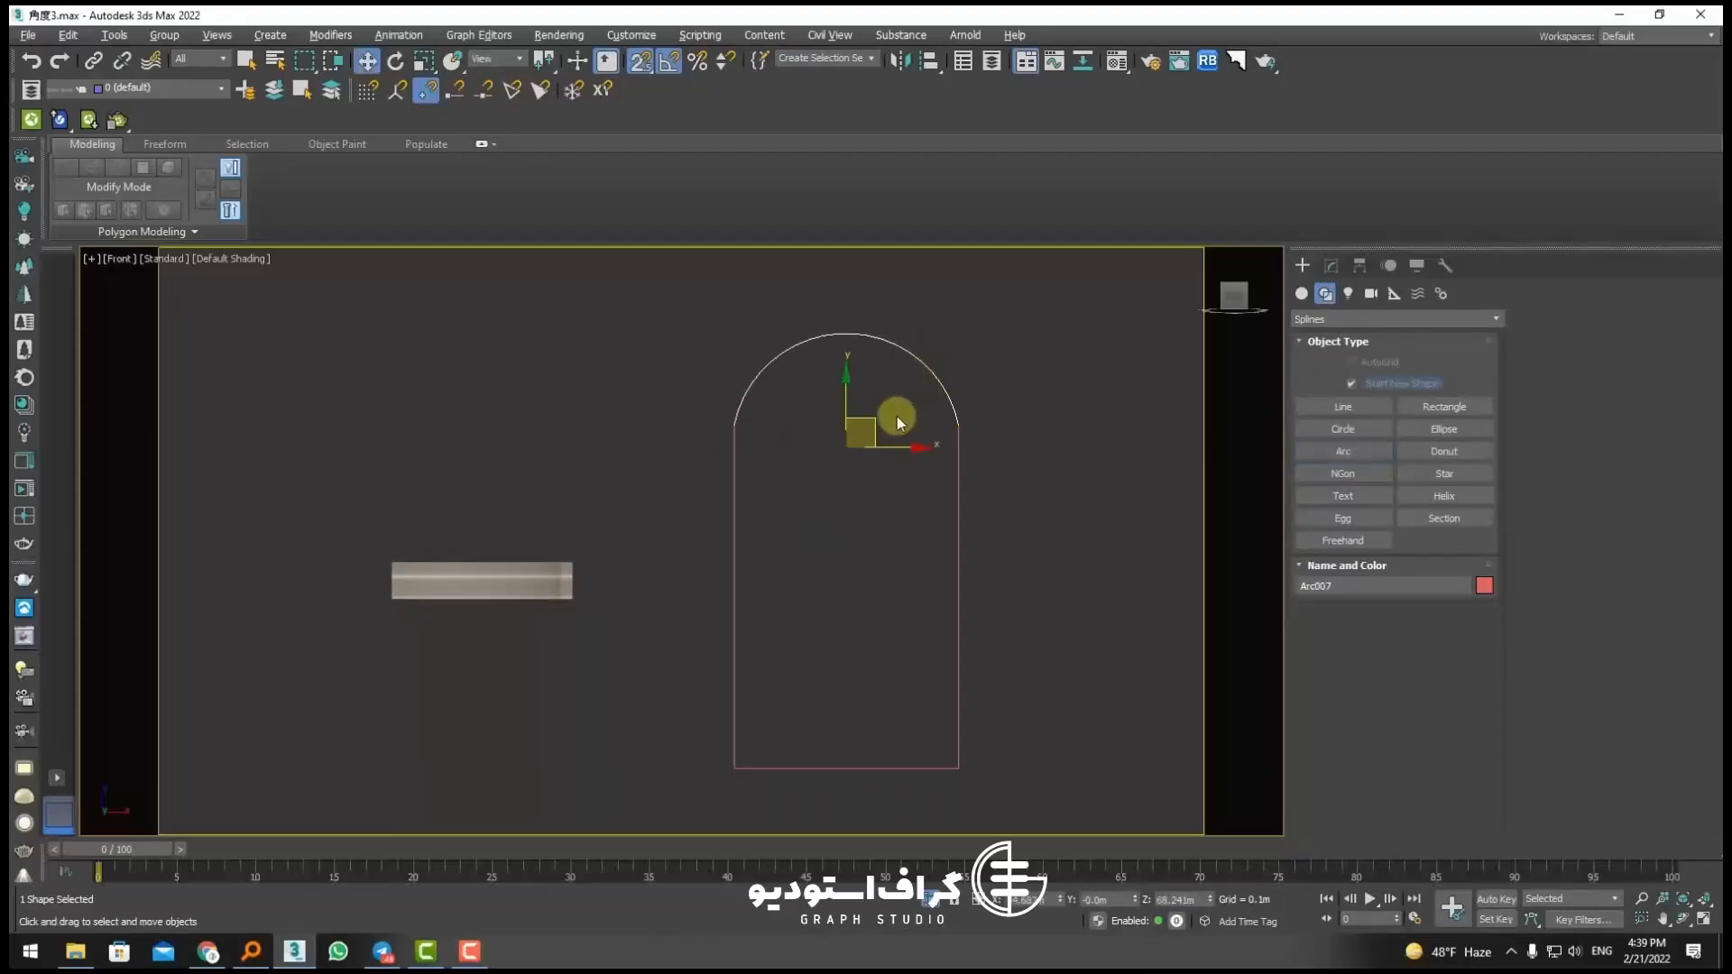
Step: Attach the arc to the three-sided rectangle spline so both form one shape
{"action": "middle_click_drag", "start_coordinate": [897, 421], "coordinate": [929, 476], "text": "alt"}
{"action": "left_click", "coordinate": [929, 475]}
{"action": "left_click", "coordinate": [945, 428]}
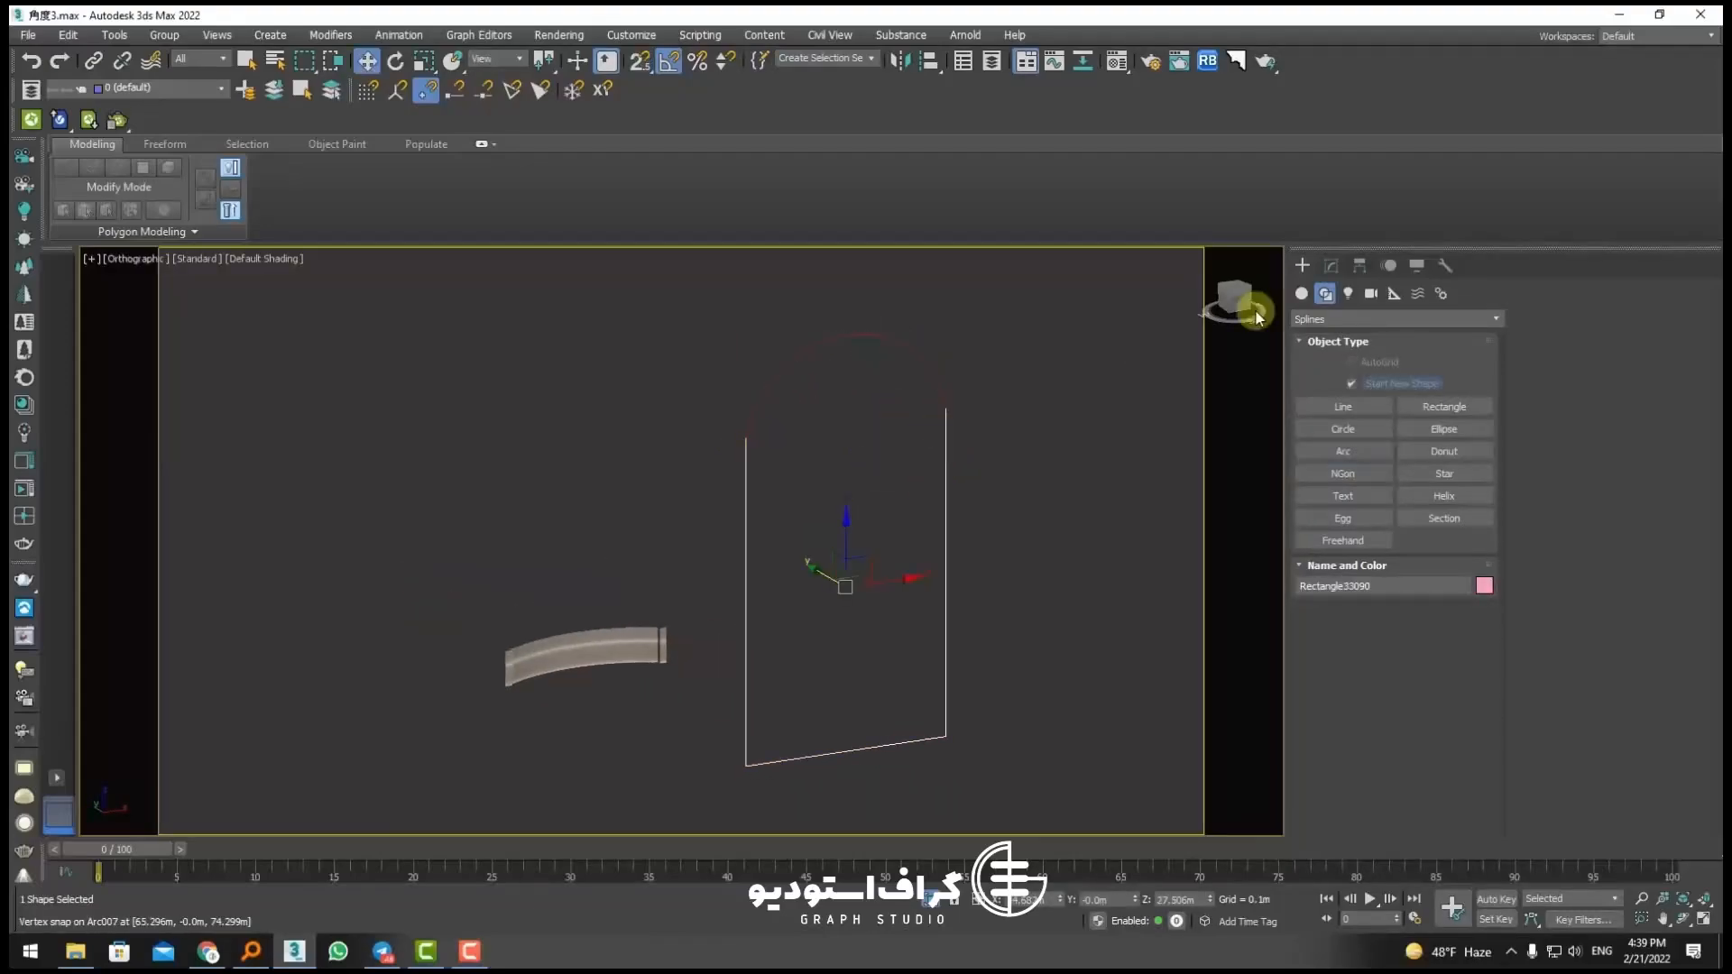
{"action": "left_click", "coordinate": [1330, 265]}
{"action": "left_click", "coordinate": [1573, 672]}
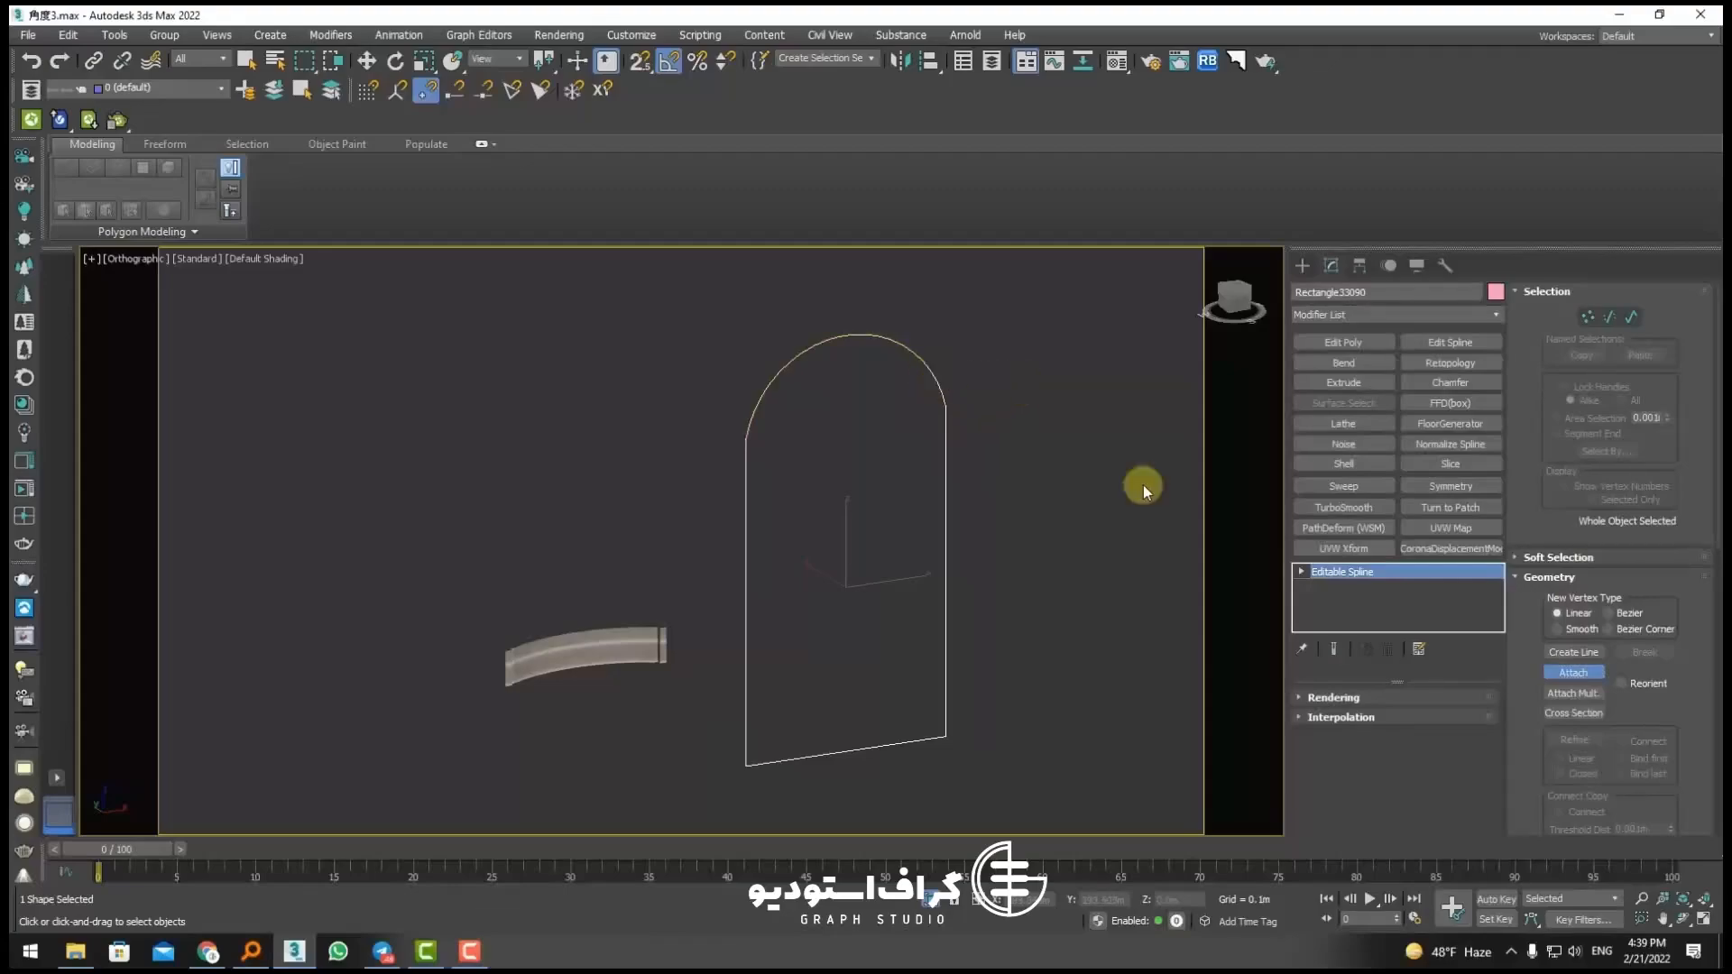
{"action": "left_click", "coordinate": [1579, 672]}
Step: Weld the overlapping vertices where the arc meets the two side segments of the arch spline
{"action": "left_click", "coordinate": [1588, 317]}
{"action": "key", "text": "ctrl+a"}
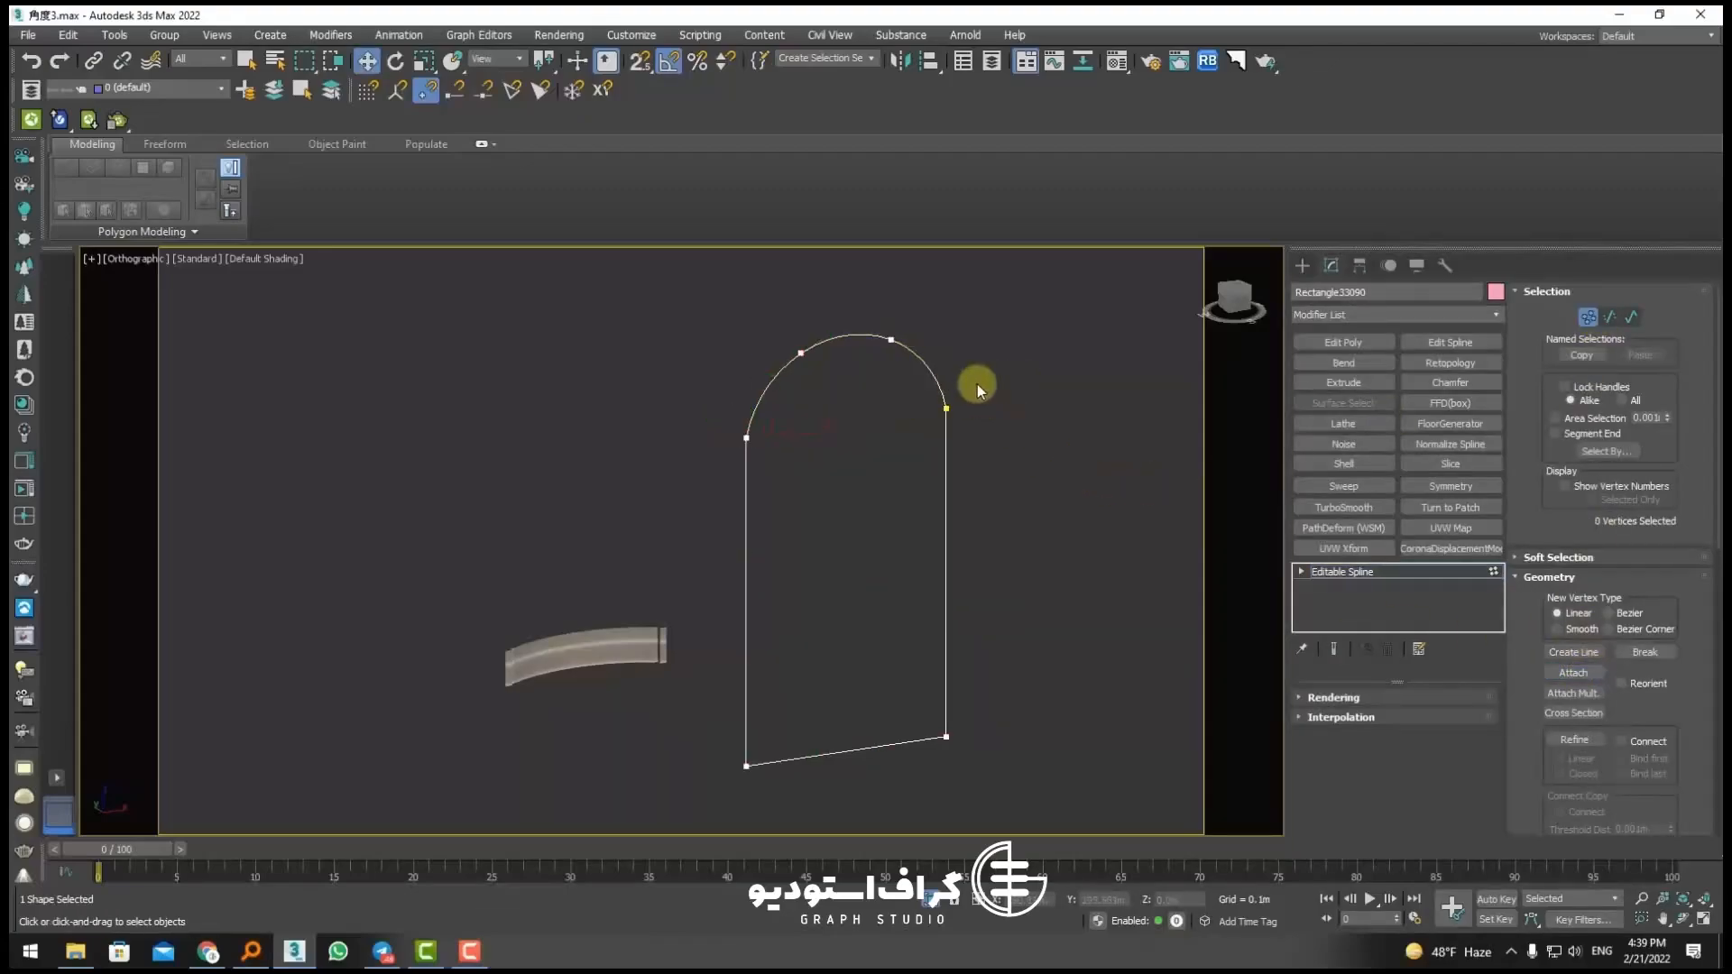
{"action": "scroll", "coordinate": [1605, 726], "scroll_direction": "down", "scroll_amount": 3}
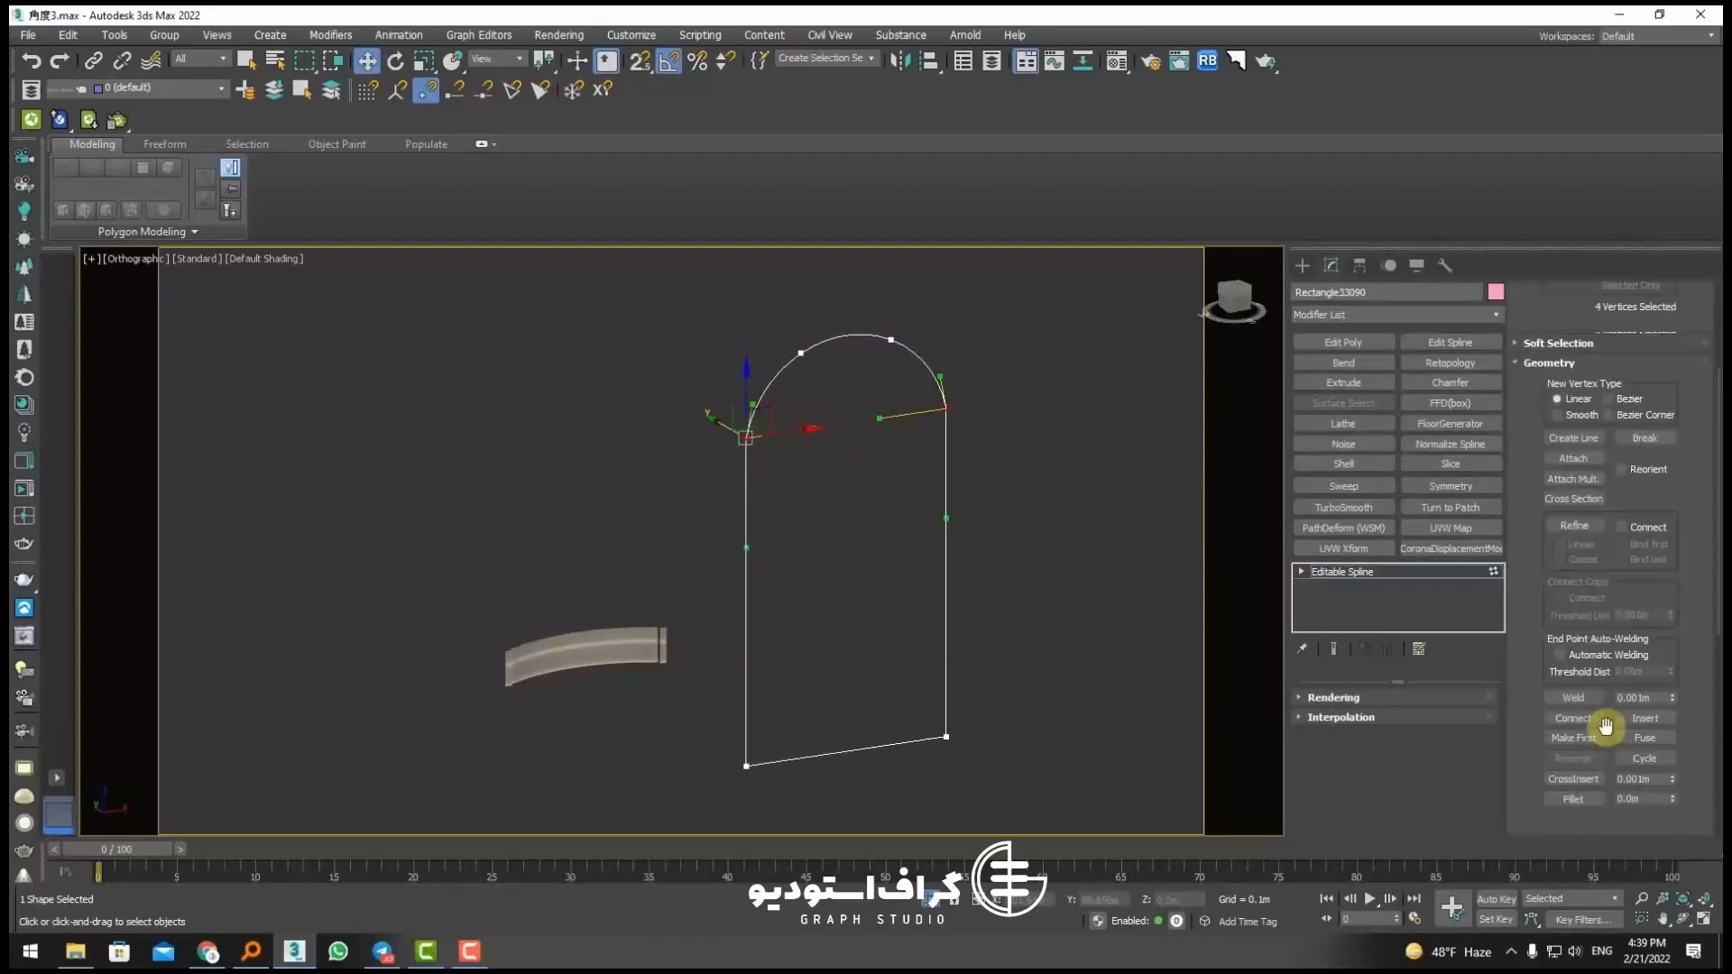
{"action": "left_click", "coordinate": [1574, 704]}
{"action": "scroll", "coordinate": [1580, 678], "scroll_direction": "up", "scroll_amount": 3}
{"action": "left_click", "coordinate": [1585, 672]}
{"action": "left_click", "coordinate": [1606, 317]}
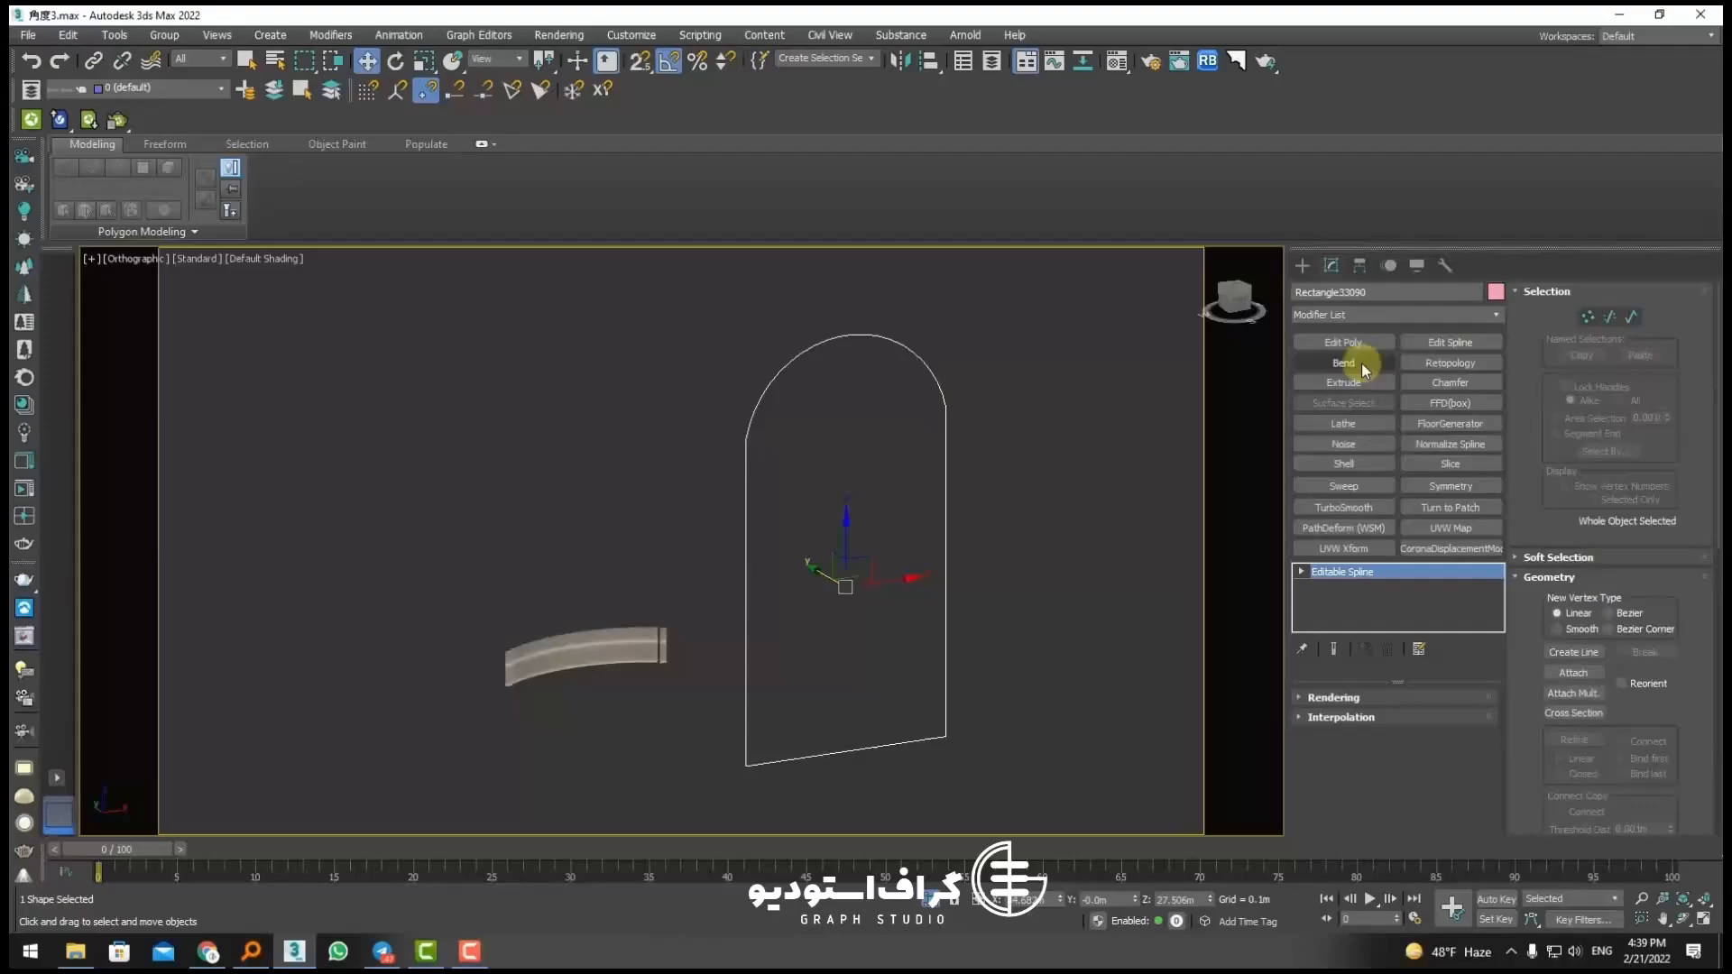
{"action": "left_click", "coordinate": [613, 565]}
Step: Start merging an external 3ds Max scene file into the current scene
{"action": "middle_click_drag", "start_coordinate": [674, 679], "coordinate": [557, 529]}
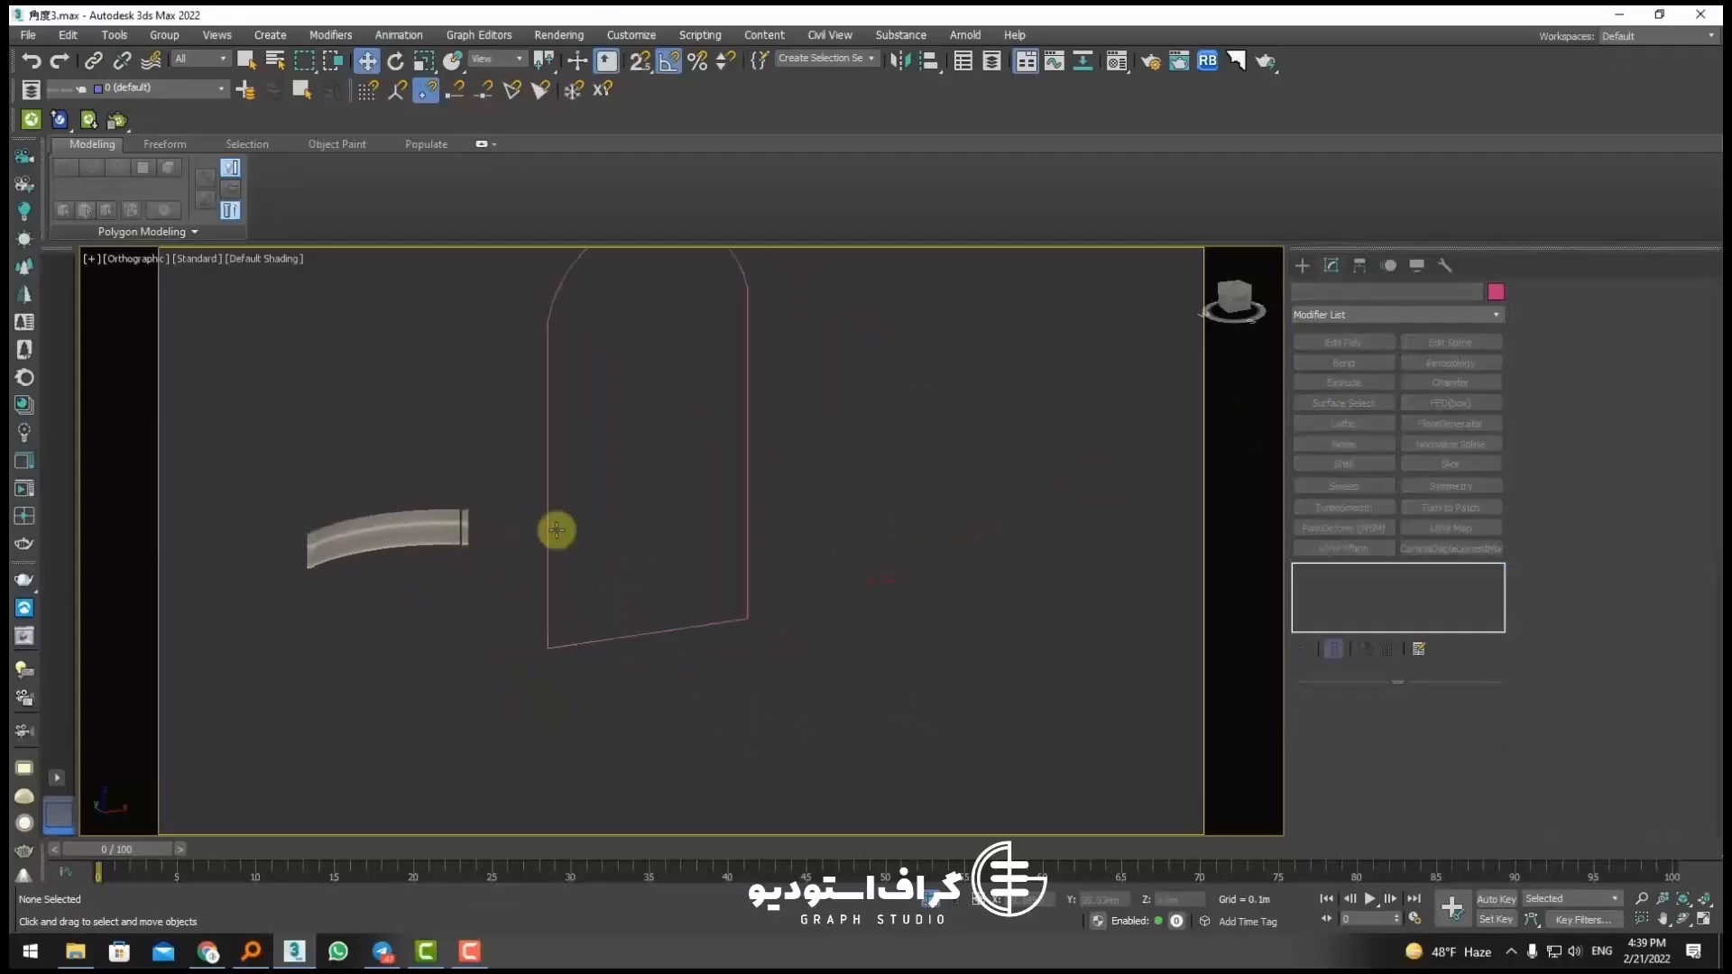
{"action": "left_click", "coordinate": [33, 40]}
{"action": "mouse_move", "coordinate": [89, 275]}
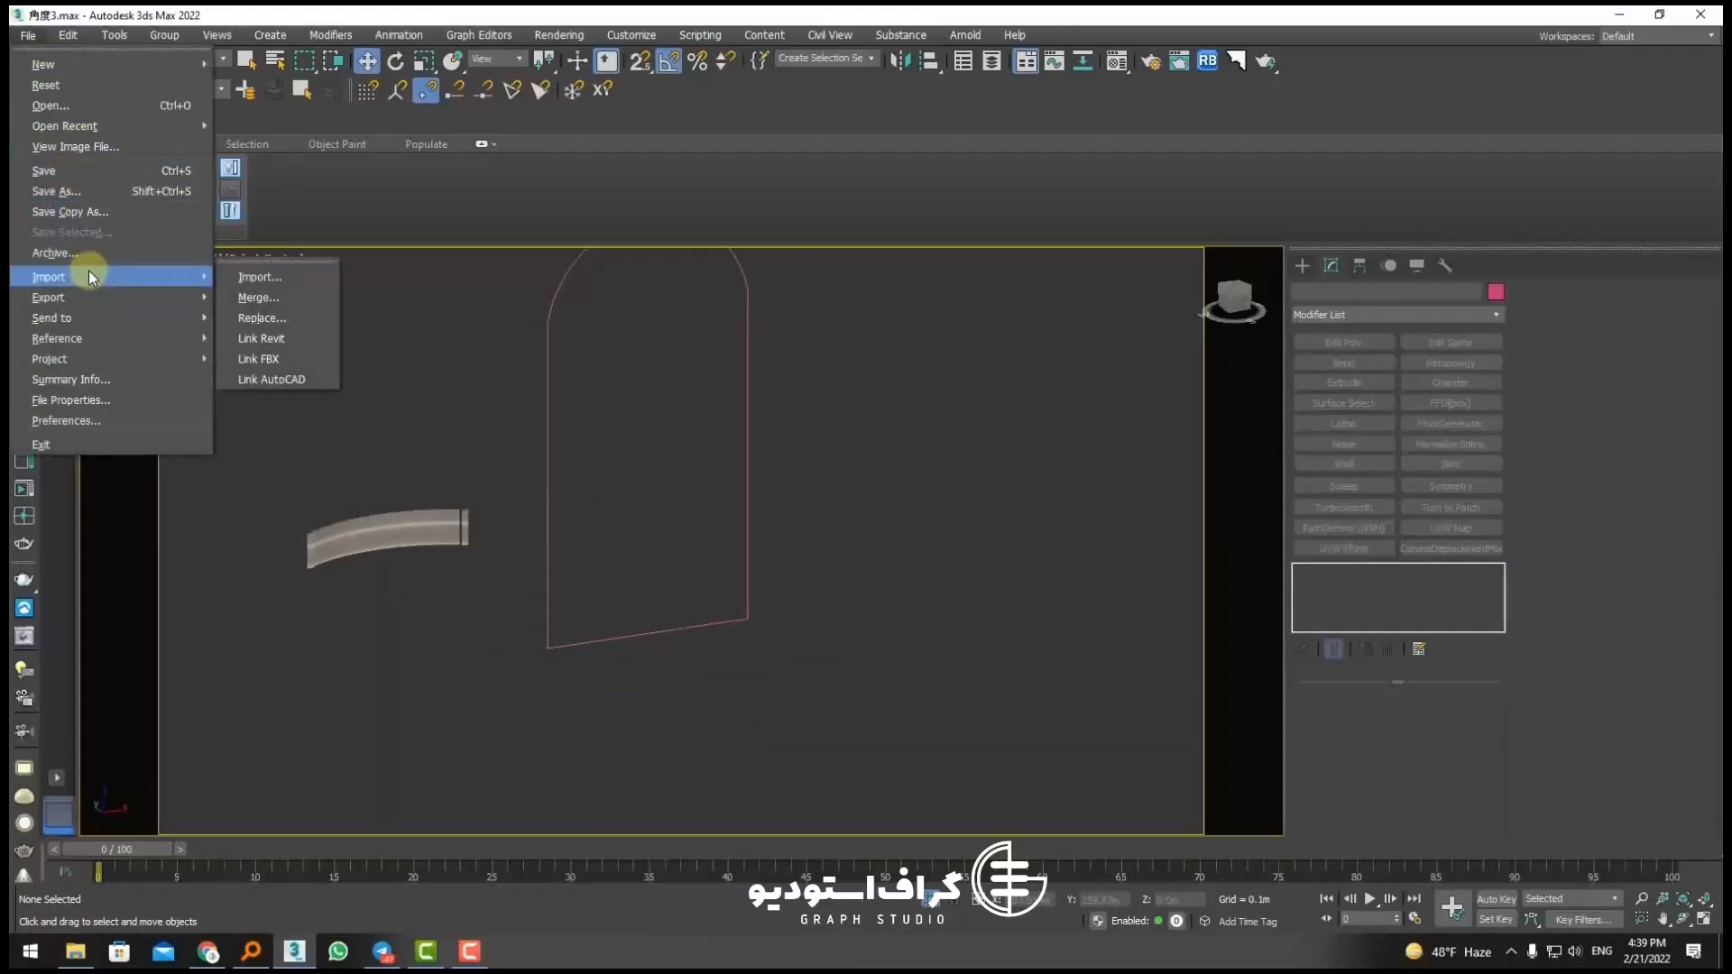
{"action": "left_click", "coordinate": [308, 312]}
{"action": "left_click", "coordinate": [378, 98]}
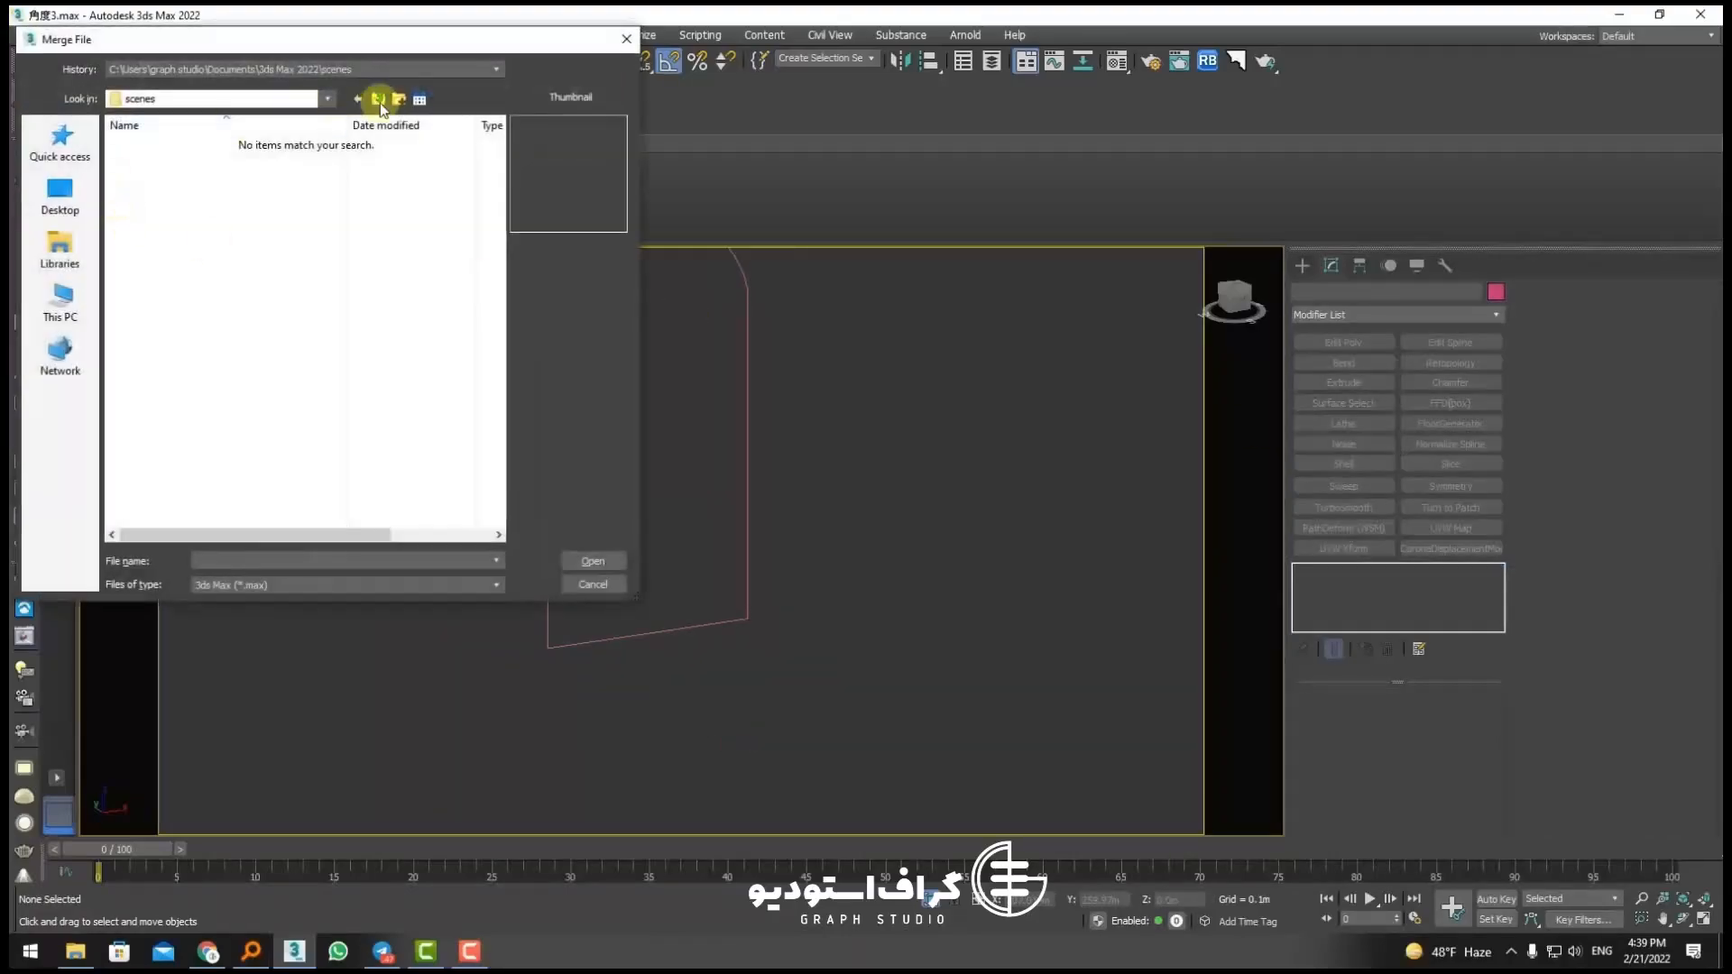
{"action": "left_click", "coordinate": [47, 310]}
{"action": "scroll", "coordinate": [234, 397], "scroll_direction": "down", "scroll_amount": 3}
{"action": "double_click", "coordinate": [225, 359]}
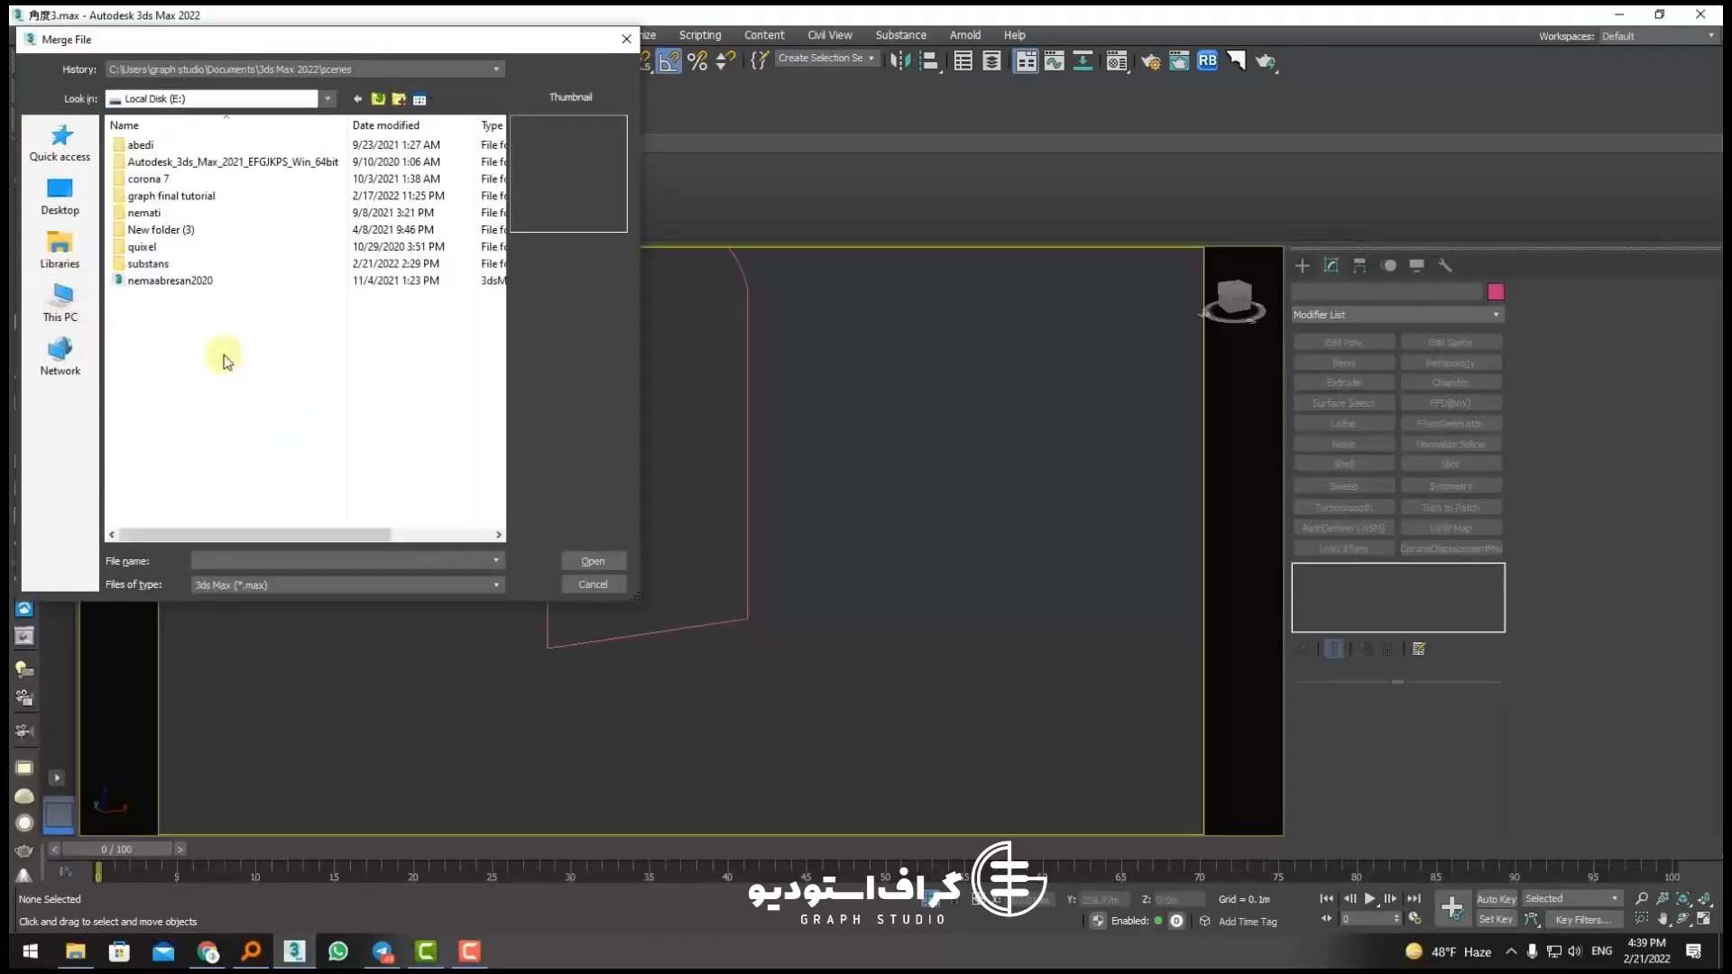
{"action": "double_click", "coordinate": [171, 196]}
{"action": "key", "text": "BackSpace"}
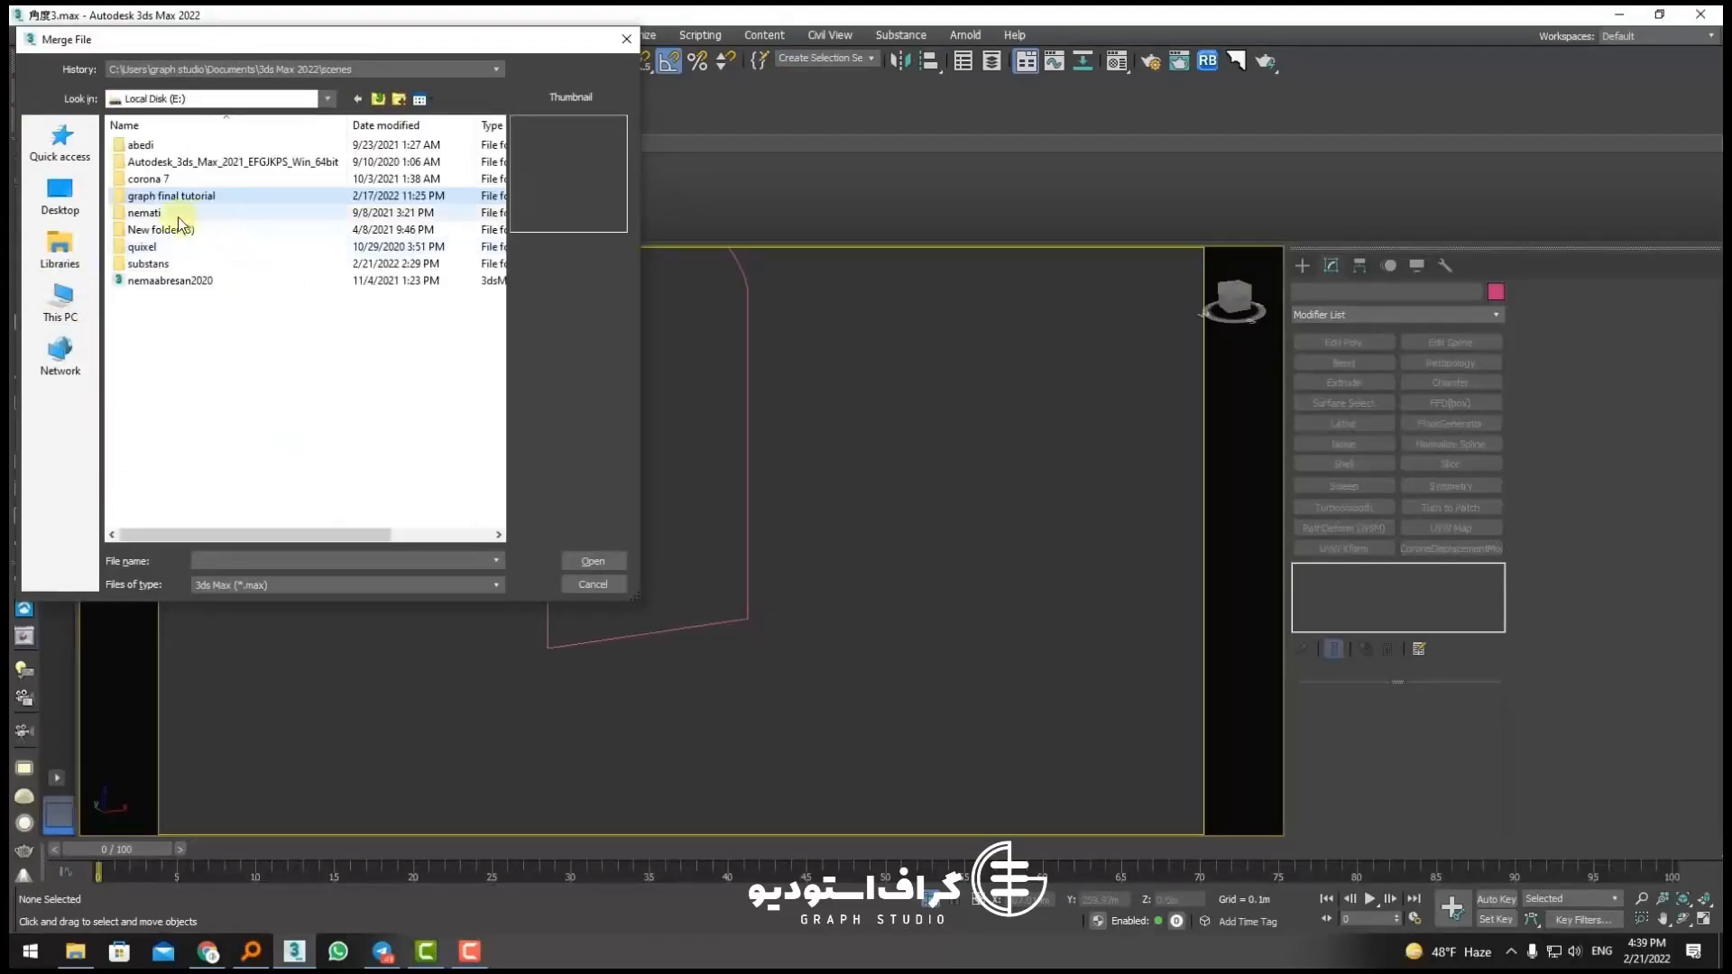
Step: Browse to folder 12 inside the graph arcviz folder on drive D for the file to merge
{"action": "left_click", "coordinate": [68, 310]}
{"action": "scroll", "coordinate": [225, 388], "scroll_direction": "down", "scroll_amount": 3}
{"action": "double_click", "coordinate": [233, 467]}
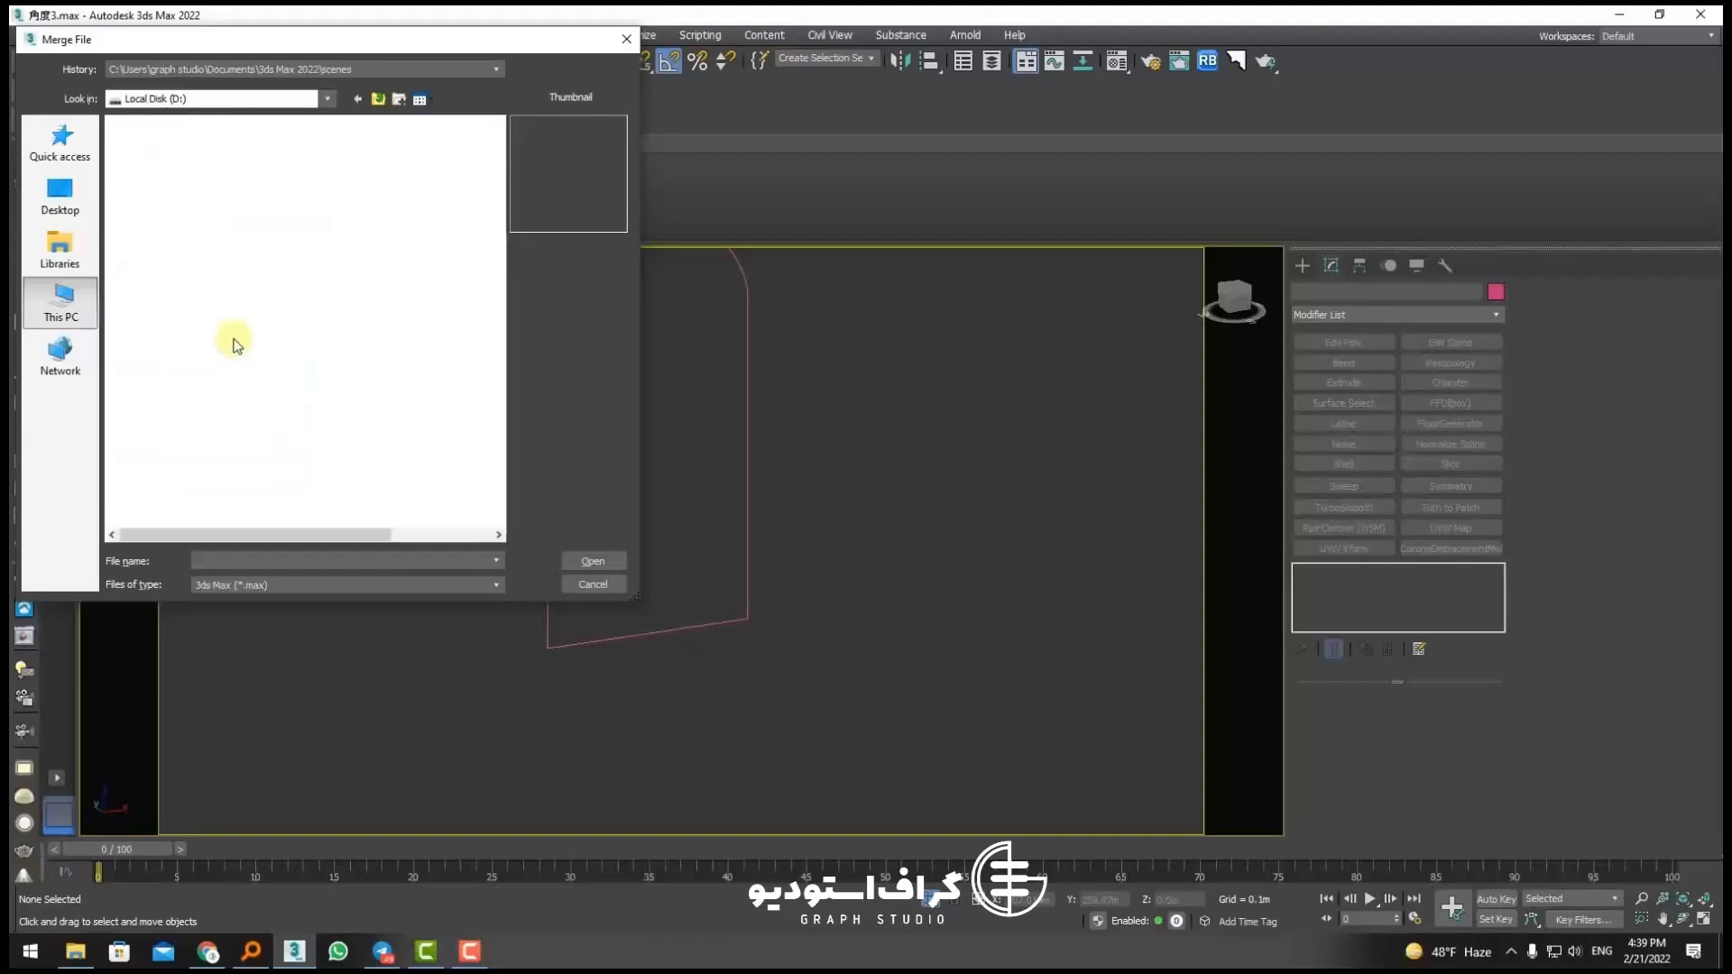
{"action": "double_click", "coordinate": [197, 178]}
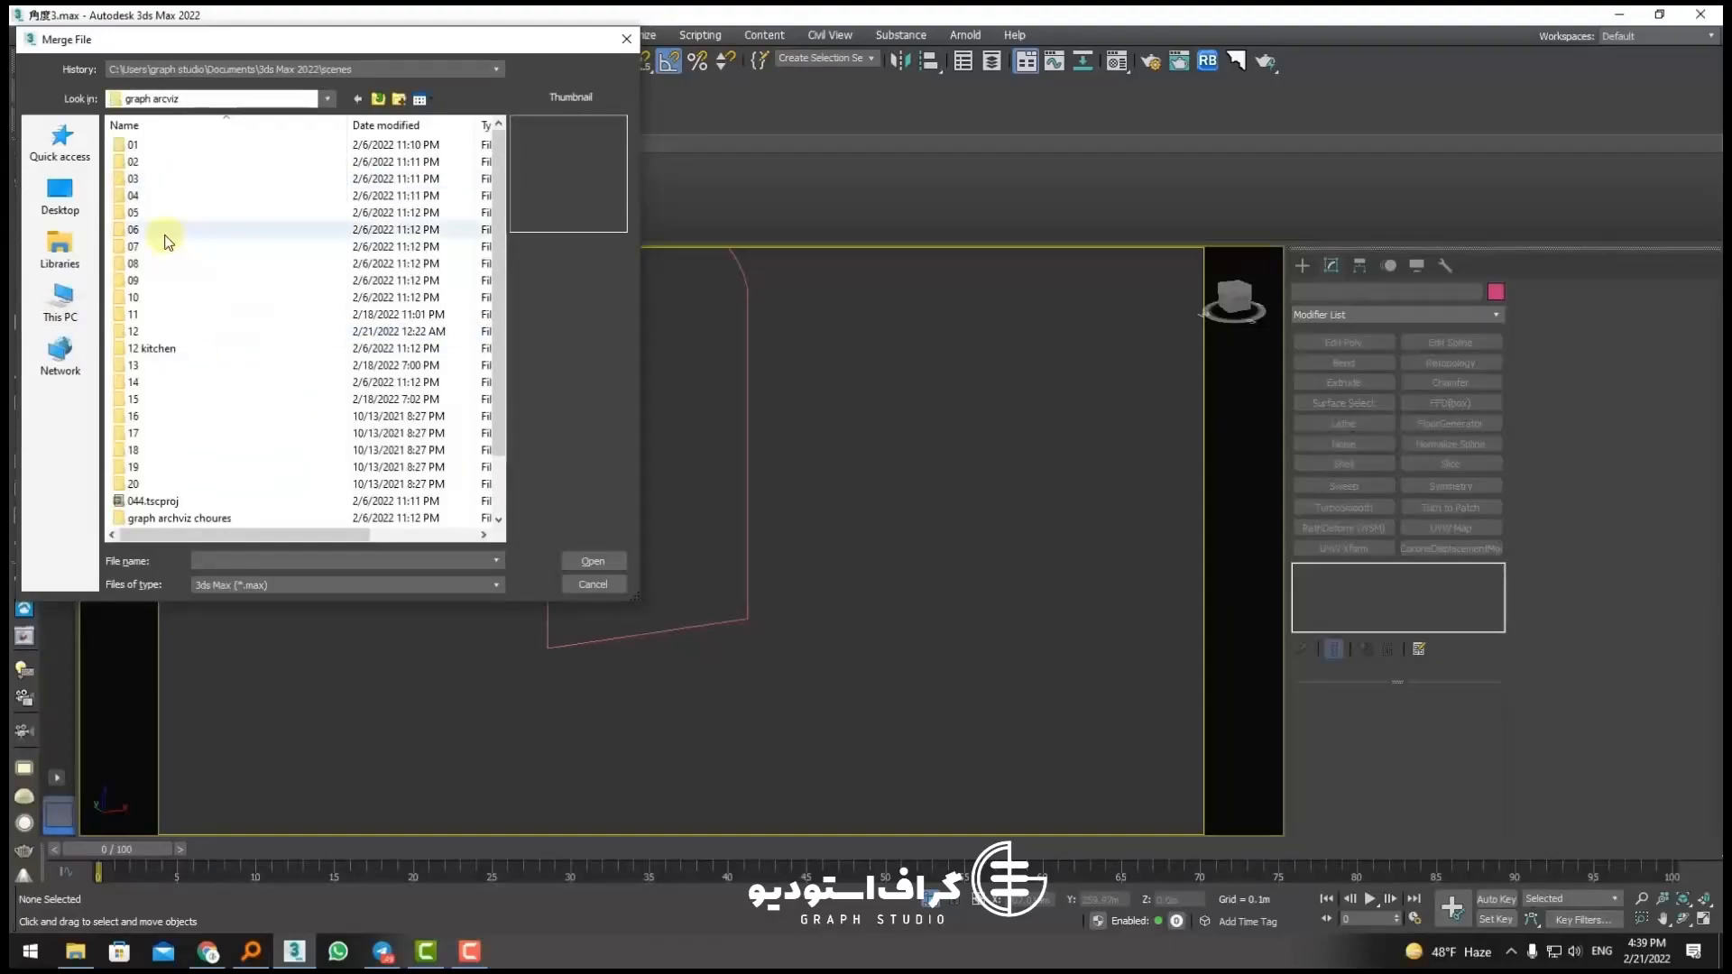
{"action": "double_click", "coordinate": [140, 332]}
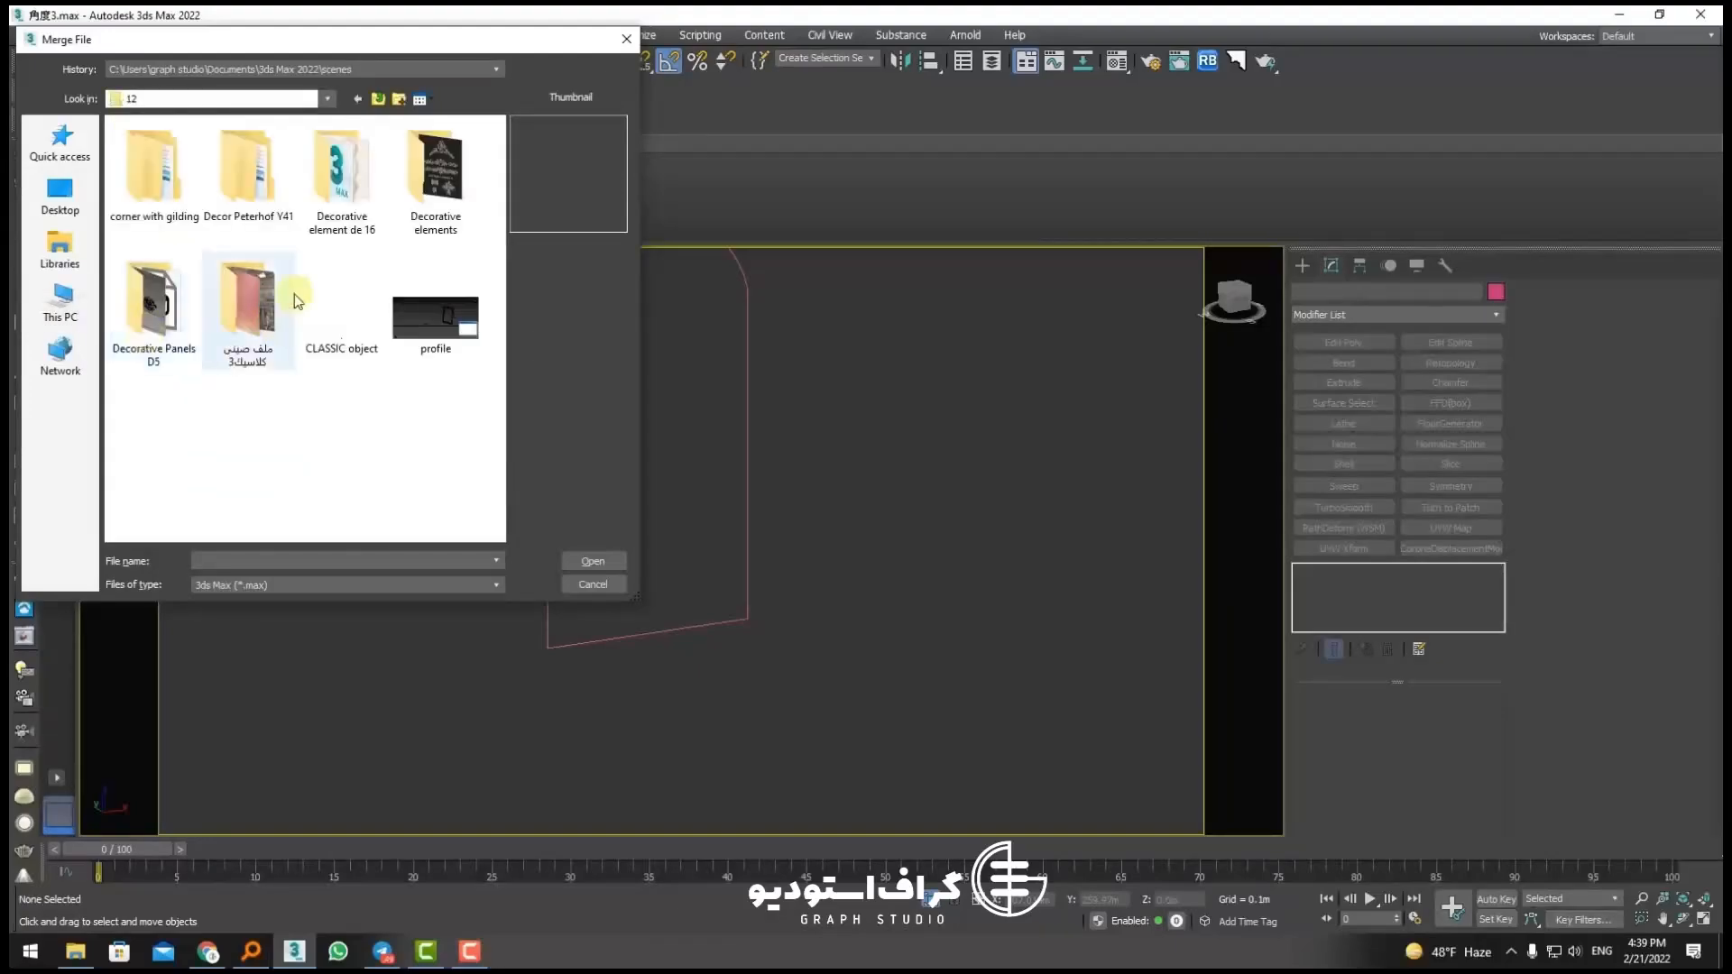
Step: Merge the objects of the CLASSIC object file, resolve the duplicate material names and dismiss the Scene Converter
{"action": "left_click", "coordinate": [595, 559]}
{"action": "left_click", "coordinate": [711, 585]}
{"action": "left_click", "coordinate": [935, 679]}
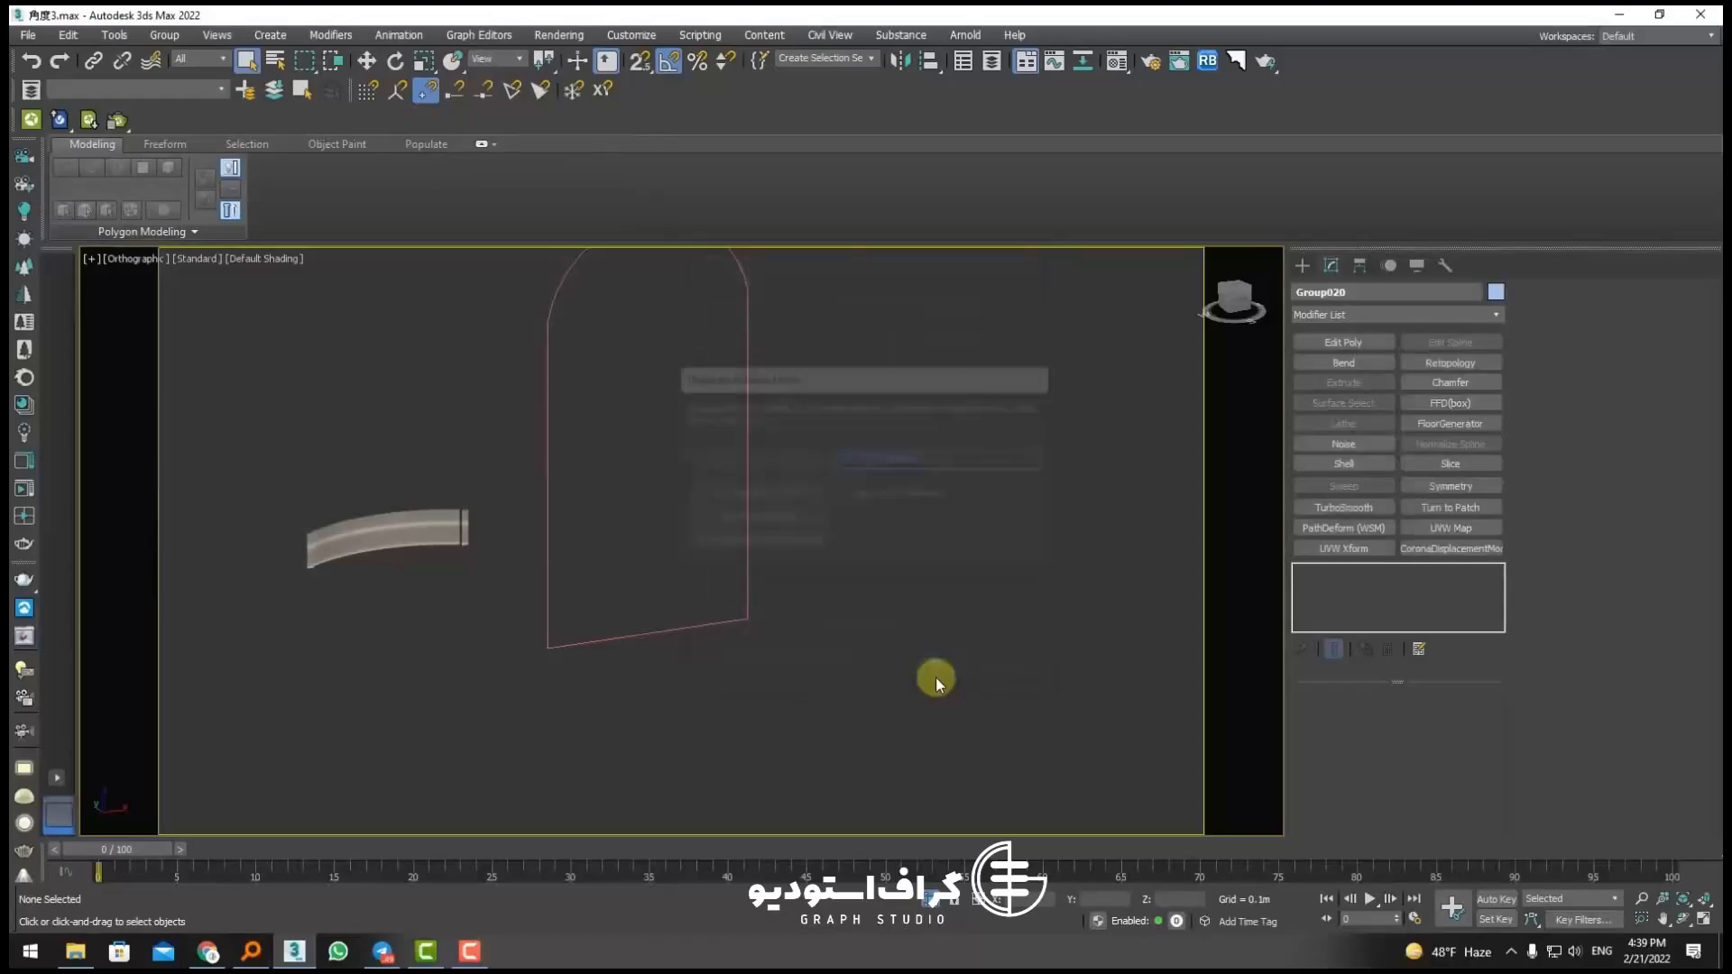
{"action": "left_click", "coordinate": [796, 544]}
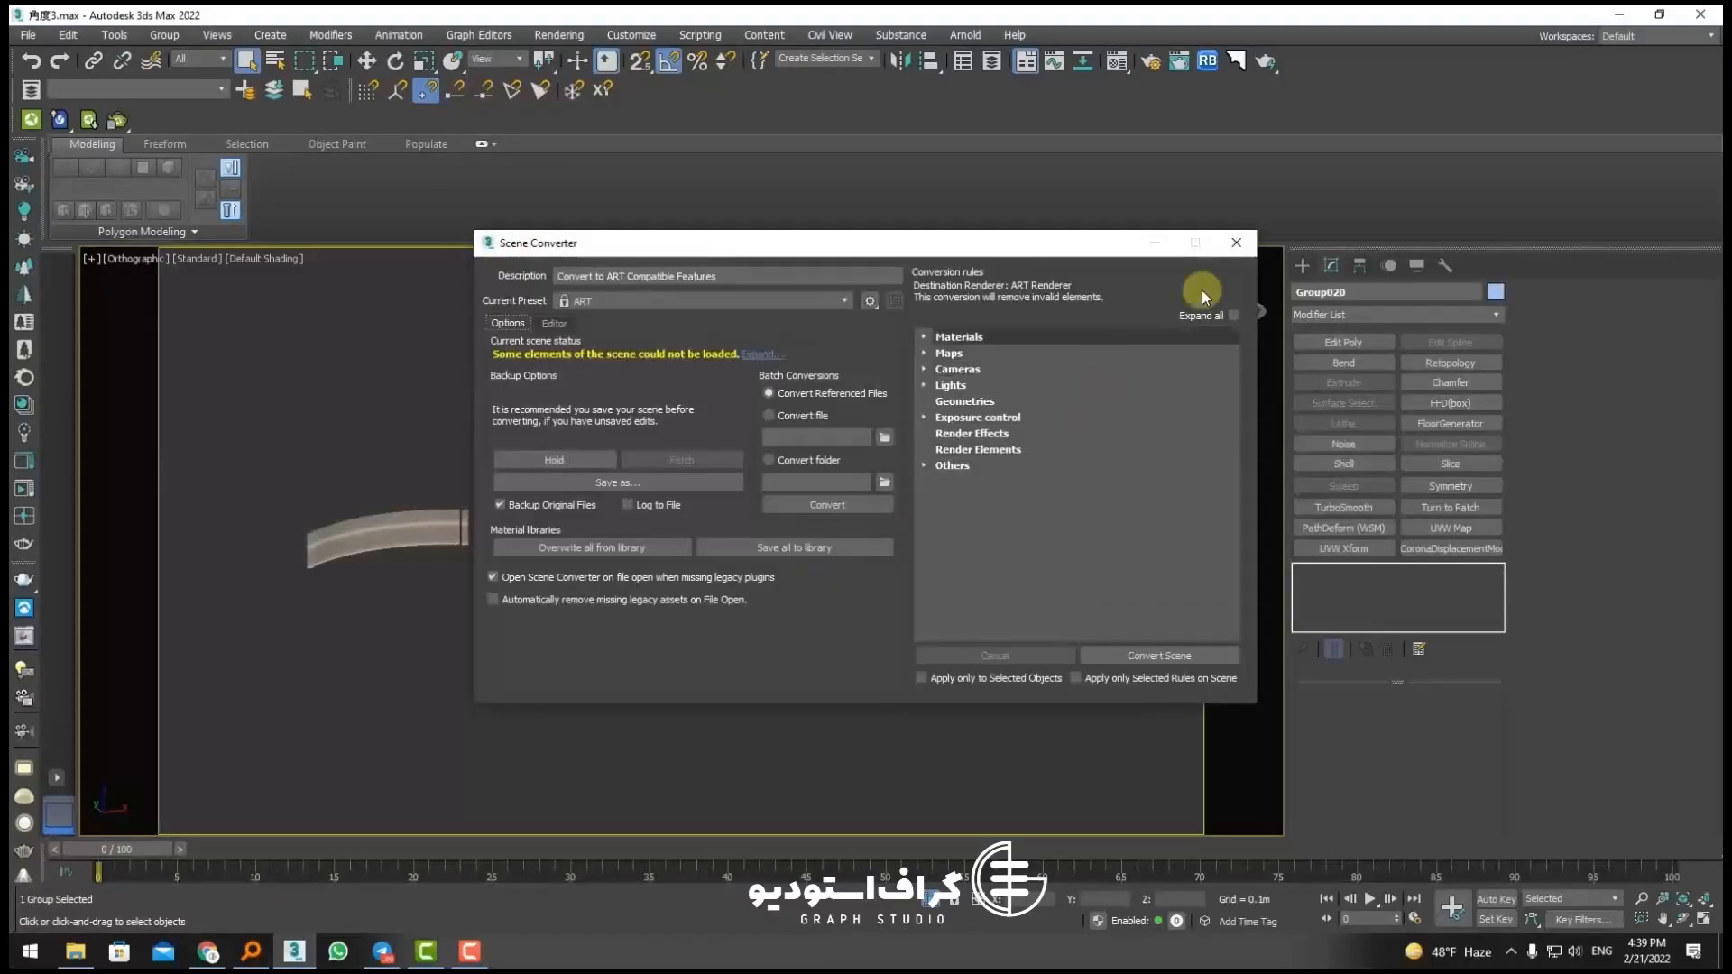
{"action": "left_click", "coordinate": [1236, 243]}
Step: Move the merged ornament group away from the curved moulding into the empty space in front of the arch
{"action": "scroll", "coordinate": [538, 546], "scroll_direction": "up", "scroll_amount": 6}
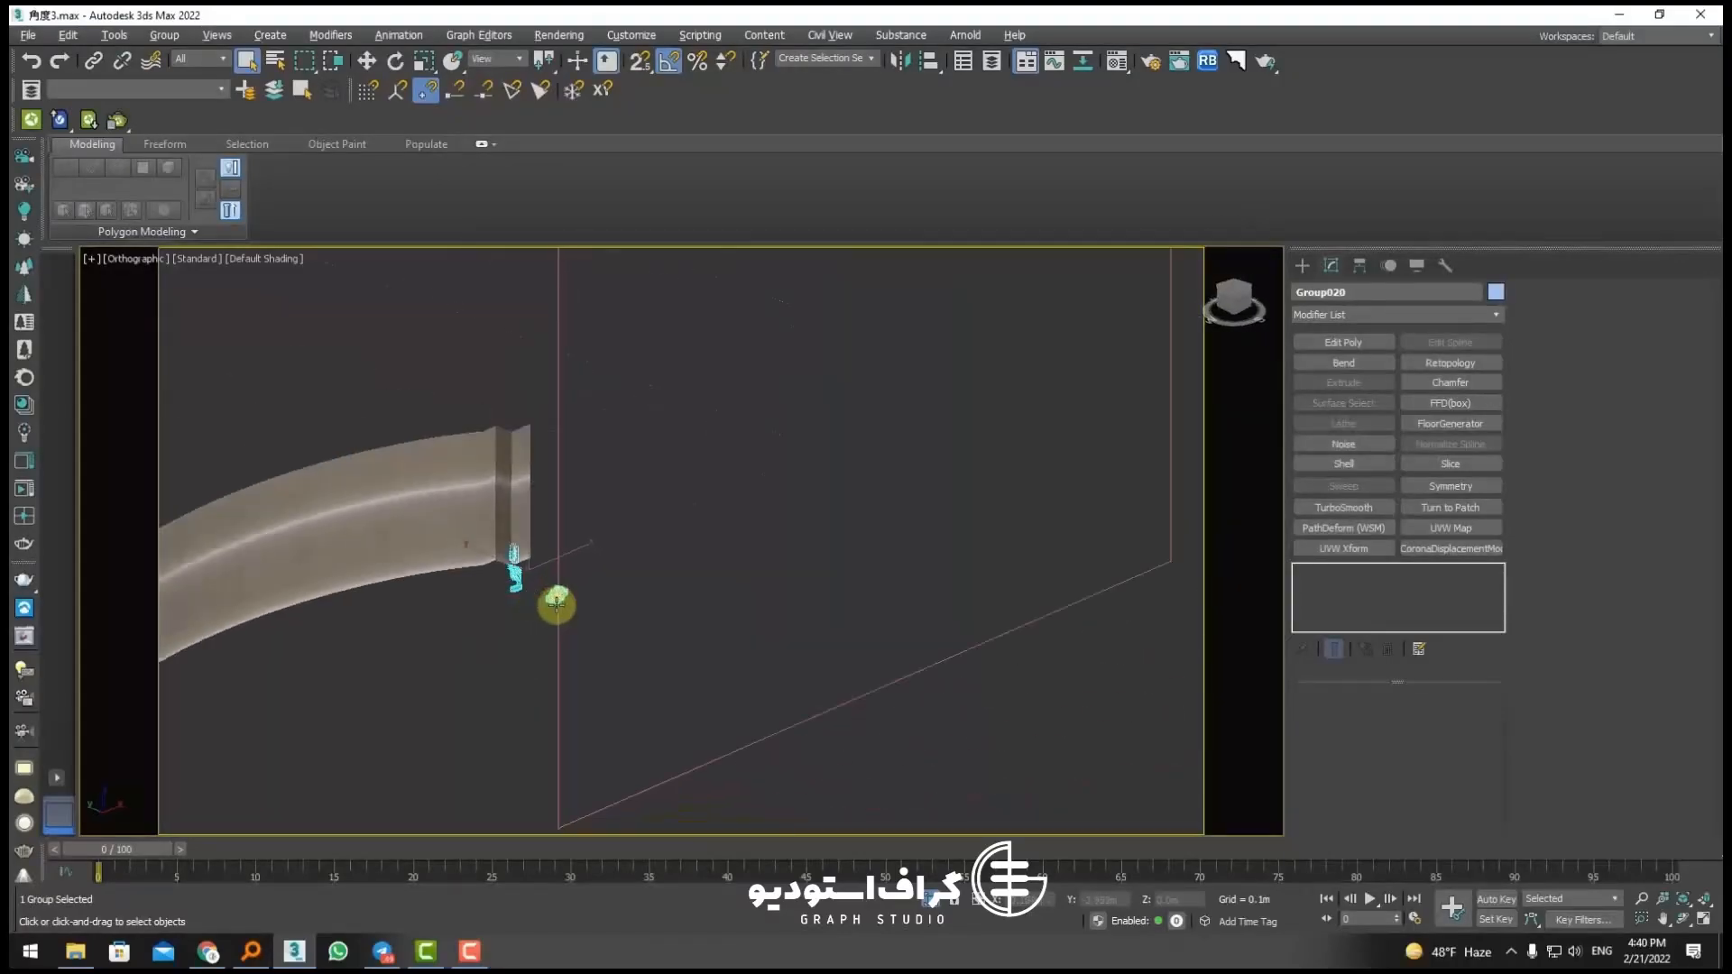
{"action": "left_click", "coordinate": [366, 60]}
{"action": "scroll", "coordinate": [543, 550], "scroll_direction": "down", "scroll_amount": 6}
{"action": "left_click_drag", "start_coordinate": [520, 551], "coordinate": [747, 654]}
{"action": "scroll", "coordinate": [754, 662], "scroll_direction": "up", "scroll_amount": 6}
{"action": "scroll", "coordinate": [759, 667], "scroll_direction": "up", "scroll_amount": 12}
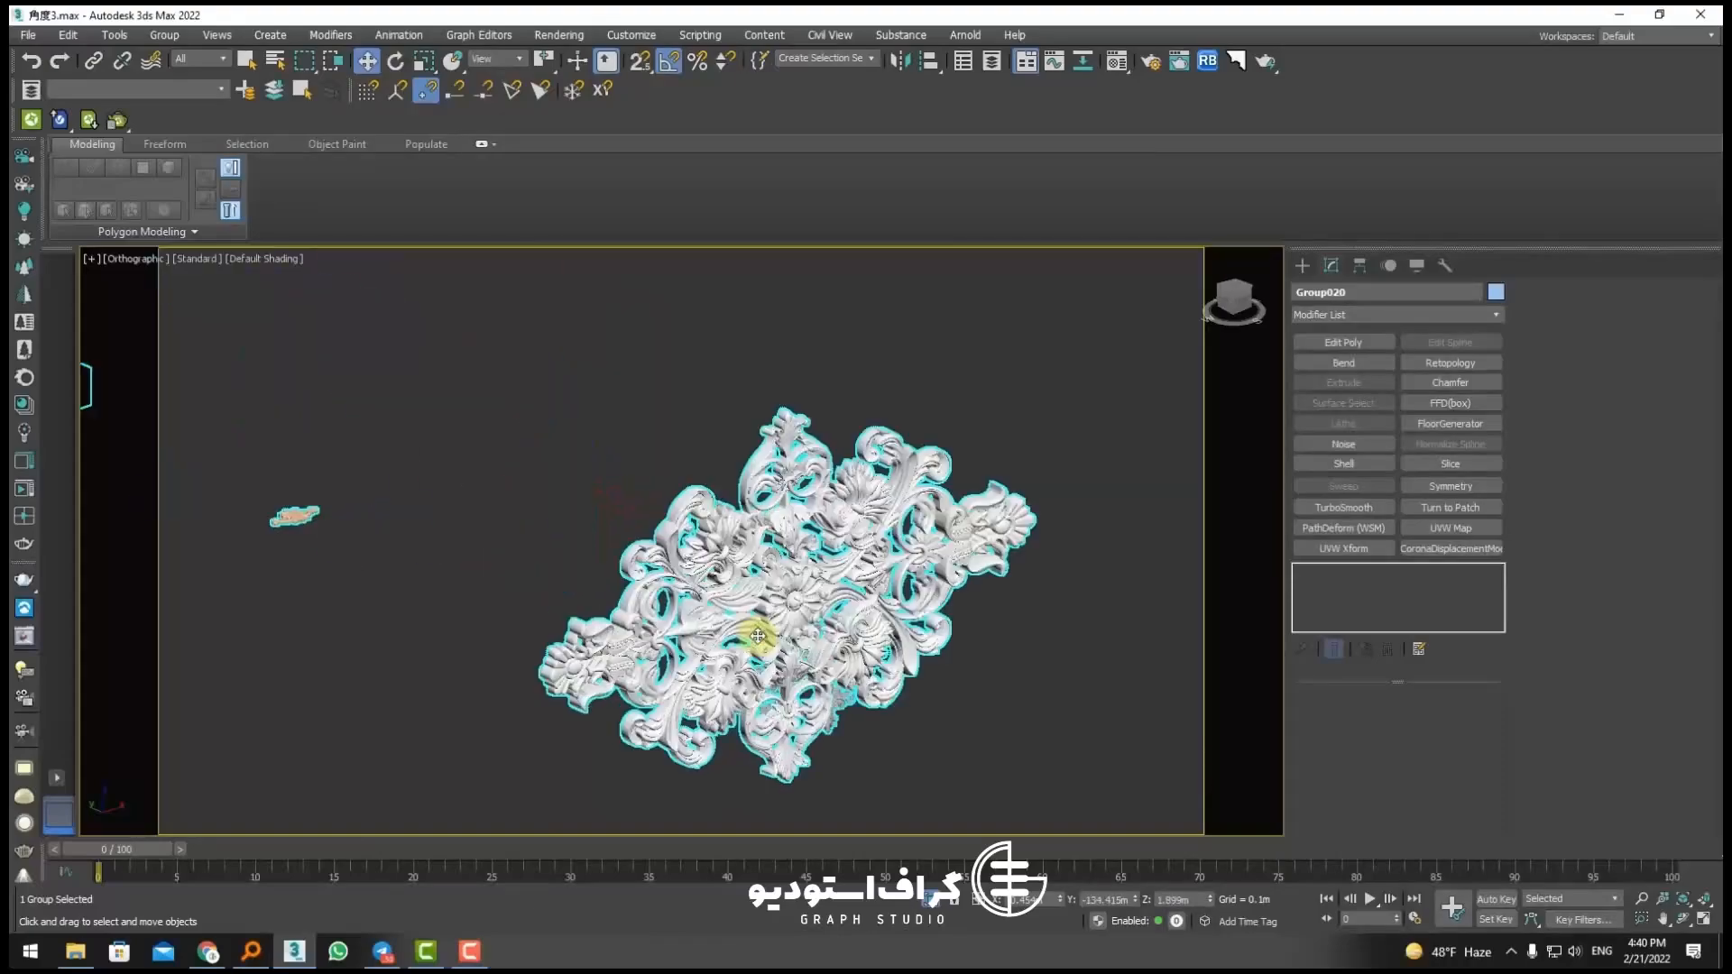
Step: Ungroup the merged ornament group into its separate decorative objects
{"action": "scroll", "coordinate": [687, 586], "scroll_direction": "down", "scroll_amount": 4}
{"action": "left_click", "coordinate": [604, 543]}
{"action": "left_click", "coordinate": [717, 561]}
{"action": "scroll", "coordinate": [717, 561], "scroll_direction": "up", "scroll_amount": 2}
{"action": "left_click", "coordinate": [164, 35]}
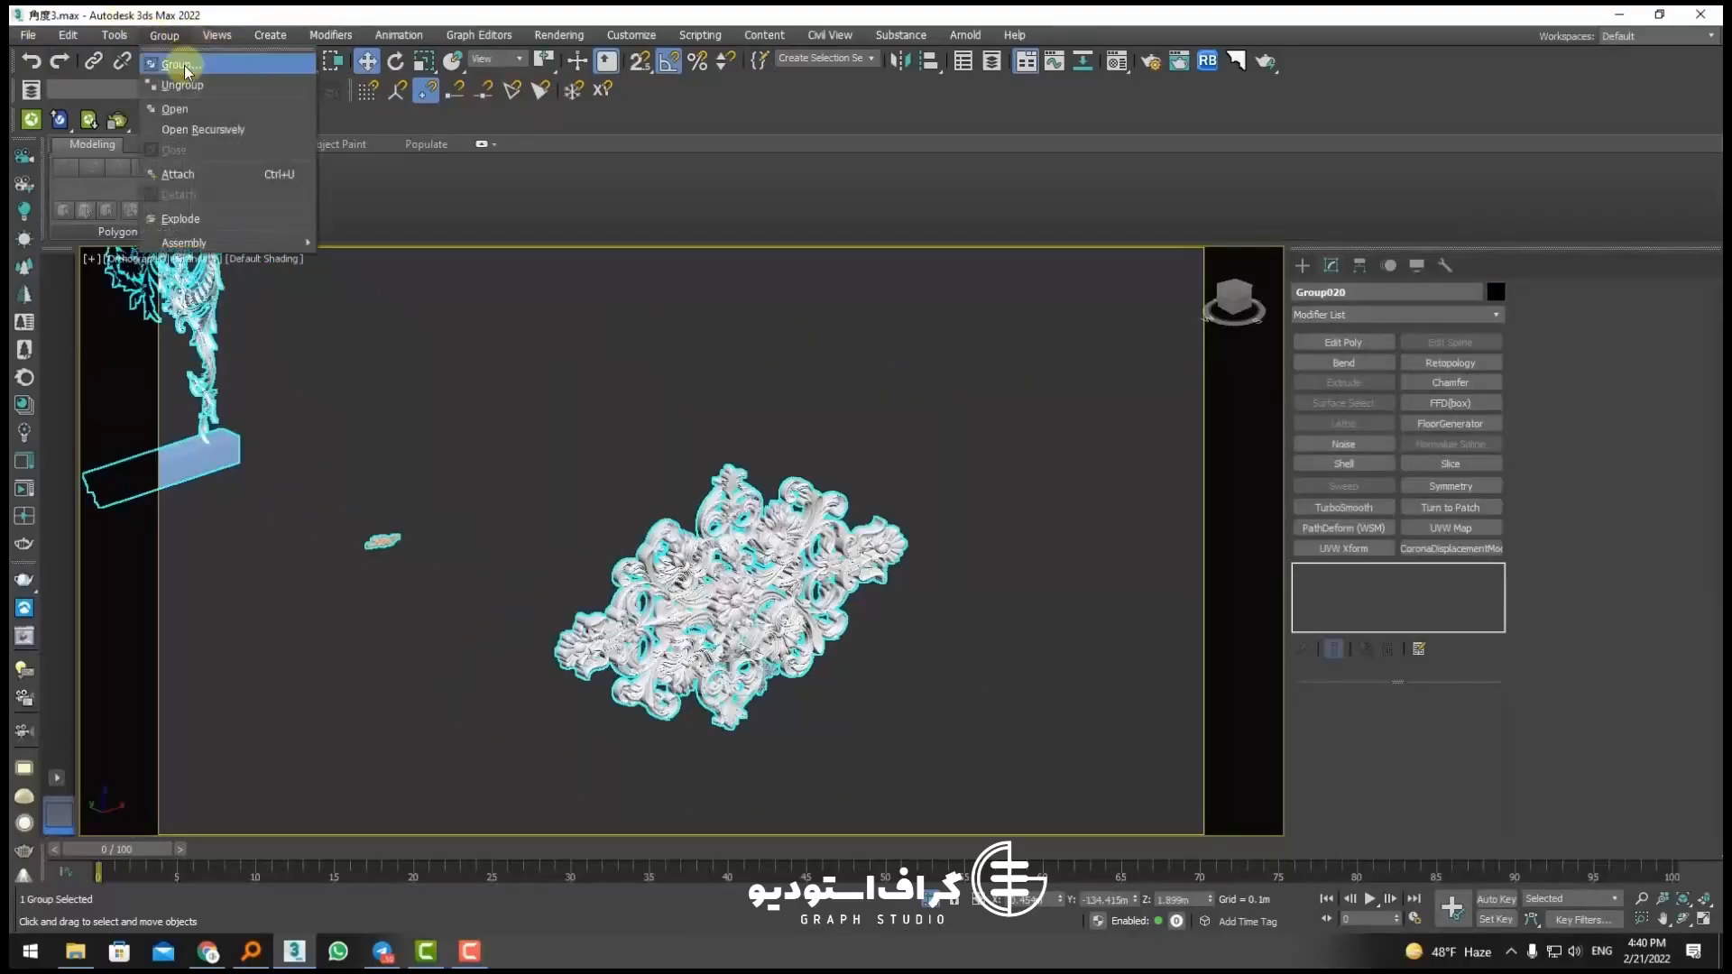
{"action": "left_click", "coordinate": [178, 84]}
Step: Move the diamond-shaped ornament decor_5 away from the other ornaments, close to the base of the arch spline
{"action": "left_click", "coordinate": [500, 405]}
{"action": "left_click", "coordinate": [700, 554]}
{"action": "scroll", "coordinate": [600, 561], "scroll_direction": "down", "scroll_amount": 10}
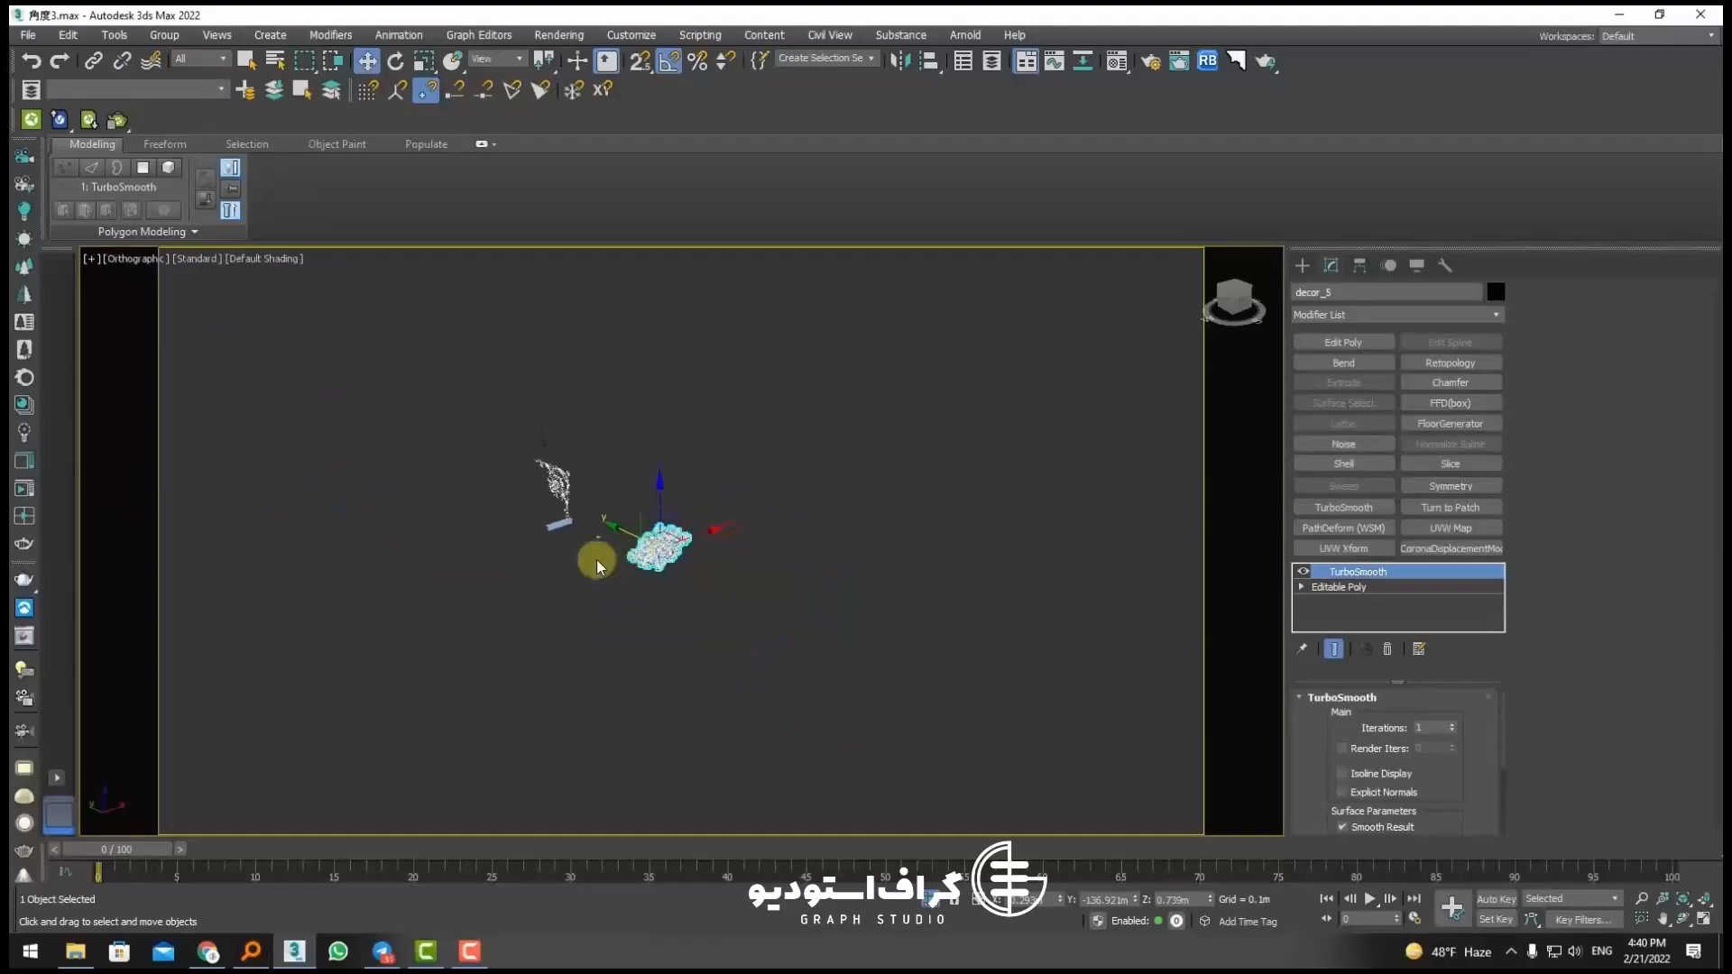
{"action": "left_click_drag", "start_coordinate": [781, 606], "coordinate": [468, 468]}
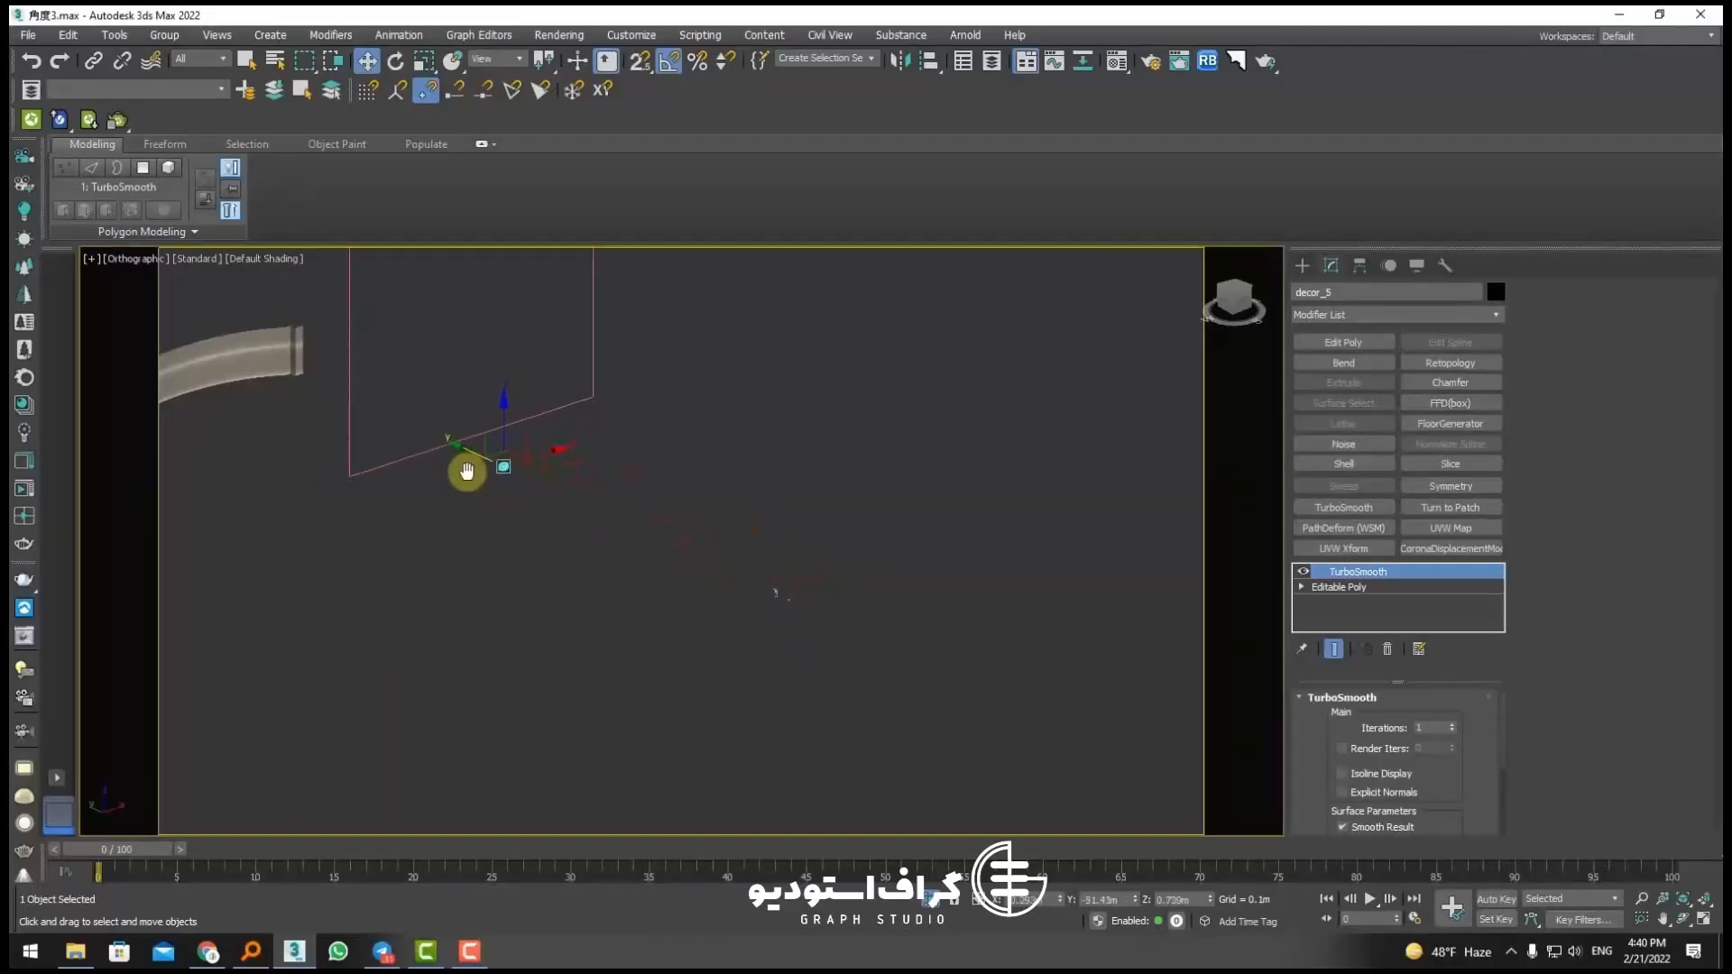
Step: Scale the decor_5 ornament up uniformly so its size suits the arch spline
{"action": "middle_click_drag", "start_coordinate": [469, 468], "coordinate": [614, 600]}
{"action": "left_click", "coordinate": [428, 71]}
{"action": "left_click_drag", "start_coordinate": [634, 596], "coordinate": [637, 501]}
{"action": "left_click", "coordinate": [716, 596]}
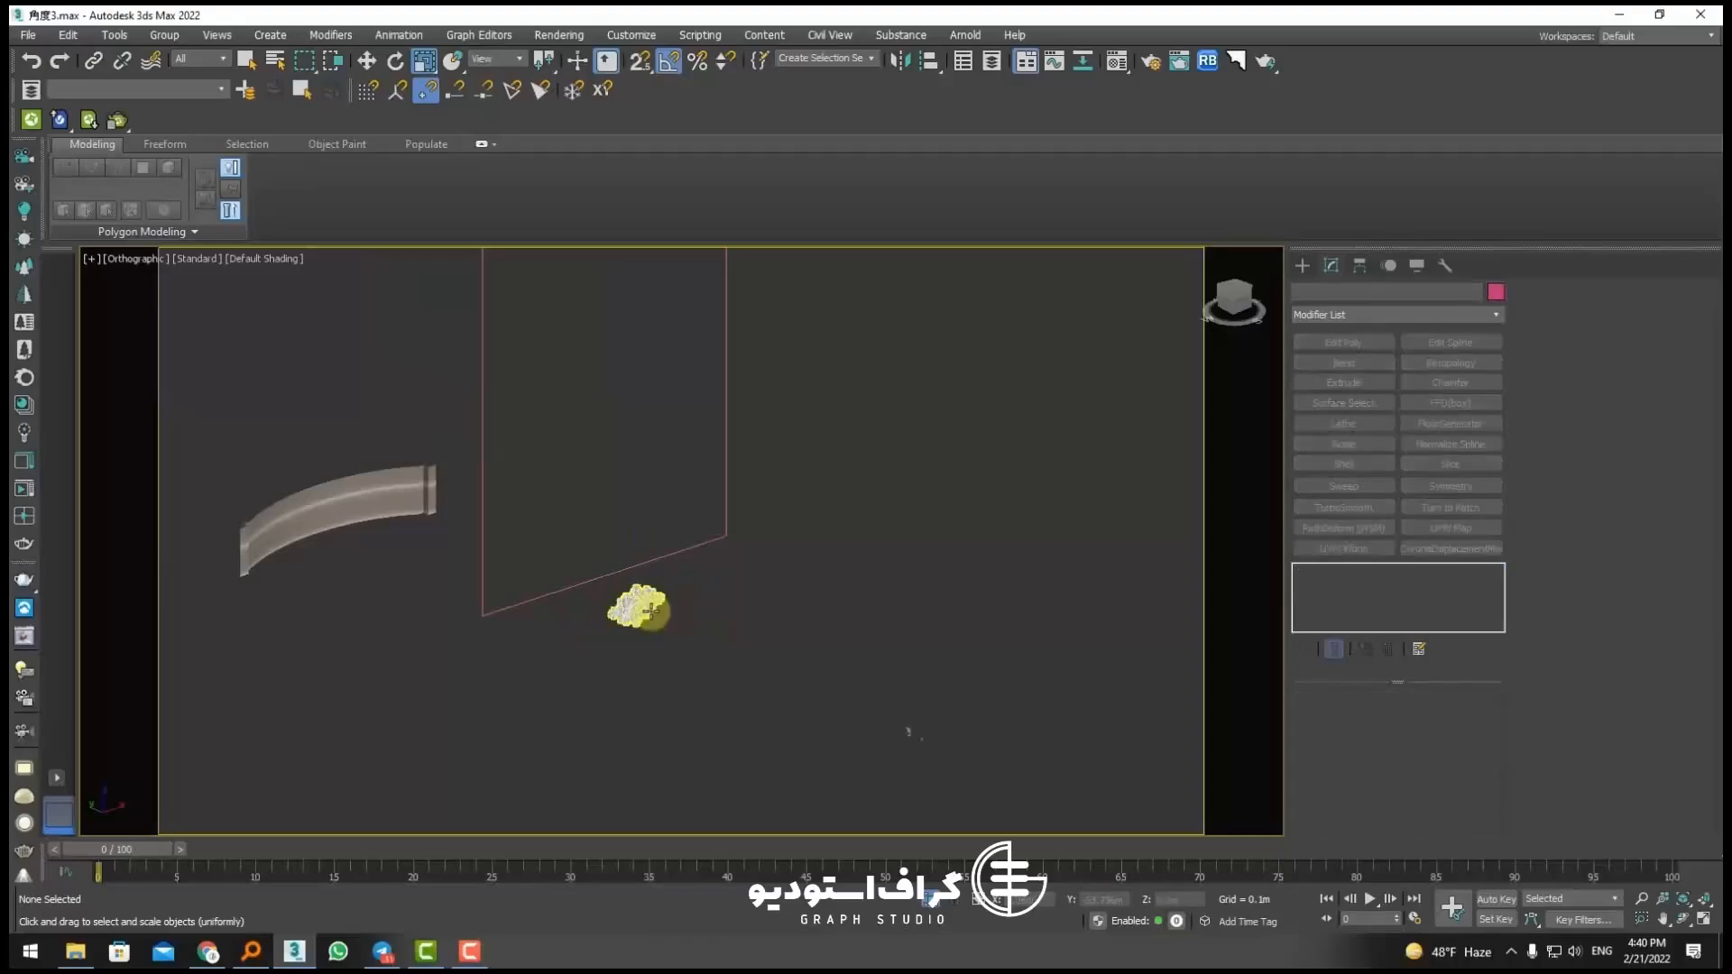
{"action": "left_click", "coordinate": [639, 608]}
{"action": "scroll", "coordinate": [637, 606], "scroll_direction": "up", "scroll_amount": 3}
{"action": "scroll", "coordinate": [637, 607], "scroll_direction": "down", "scroll_amount": 5}
{"action": "scroll", "coordinate": [637, 606], "scroll_direction": "up", "scroll_amount": 2}
Step: Convert the decor_5 ornament to an Editable Poly and apply a PathDeform (WSM) modifier to it
{"action": "left_click", "coordinate": [367, 60]}
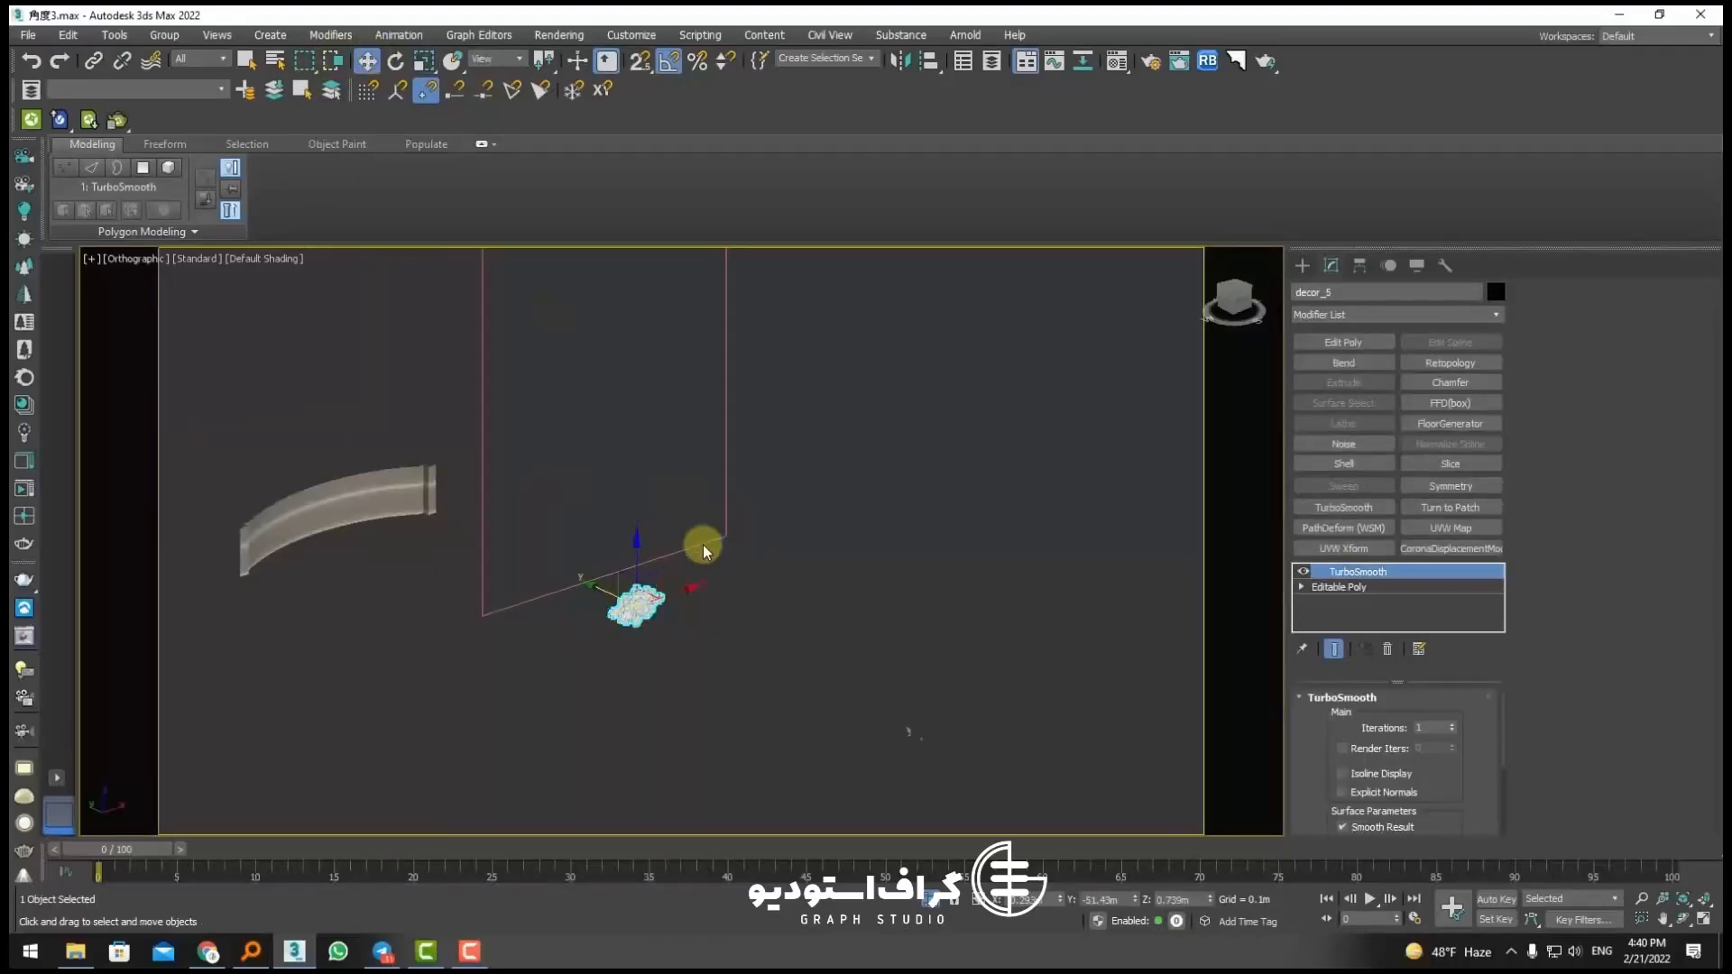
{"action": "left_click", "coordinate": [702, 545]}
{"action": "left_click", "coordinate": [634, 604]}
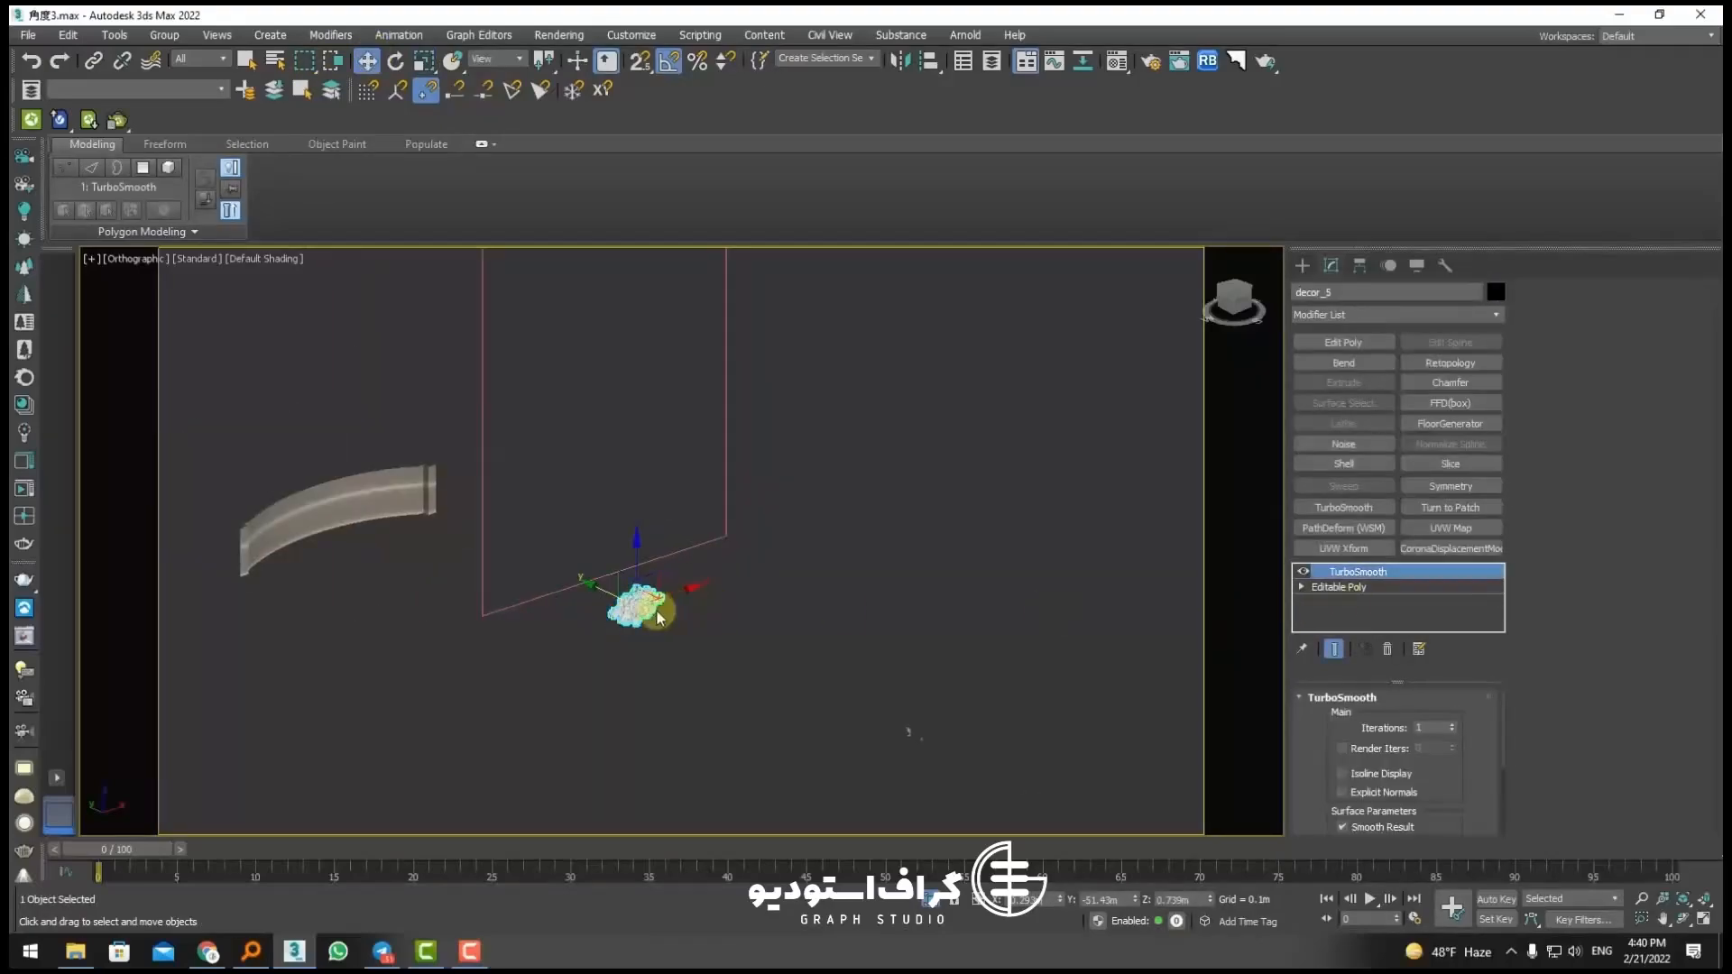
{"action": "scroll", "coordinate": [656, 617], "scroll_direction": "up", "scroll_amount": 3}
{"action": "right_click", "coordinate": [631, 599]}
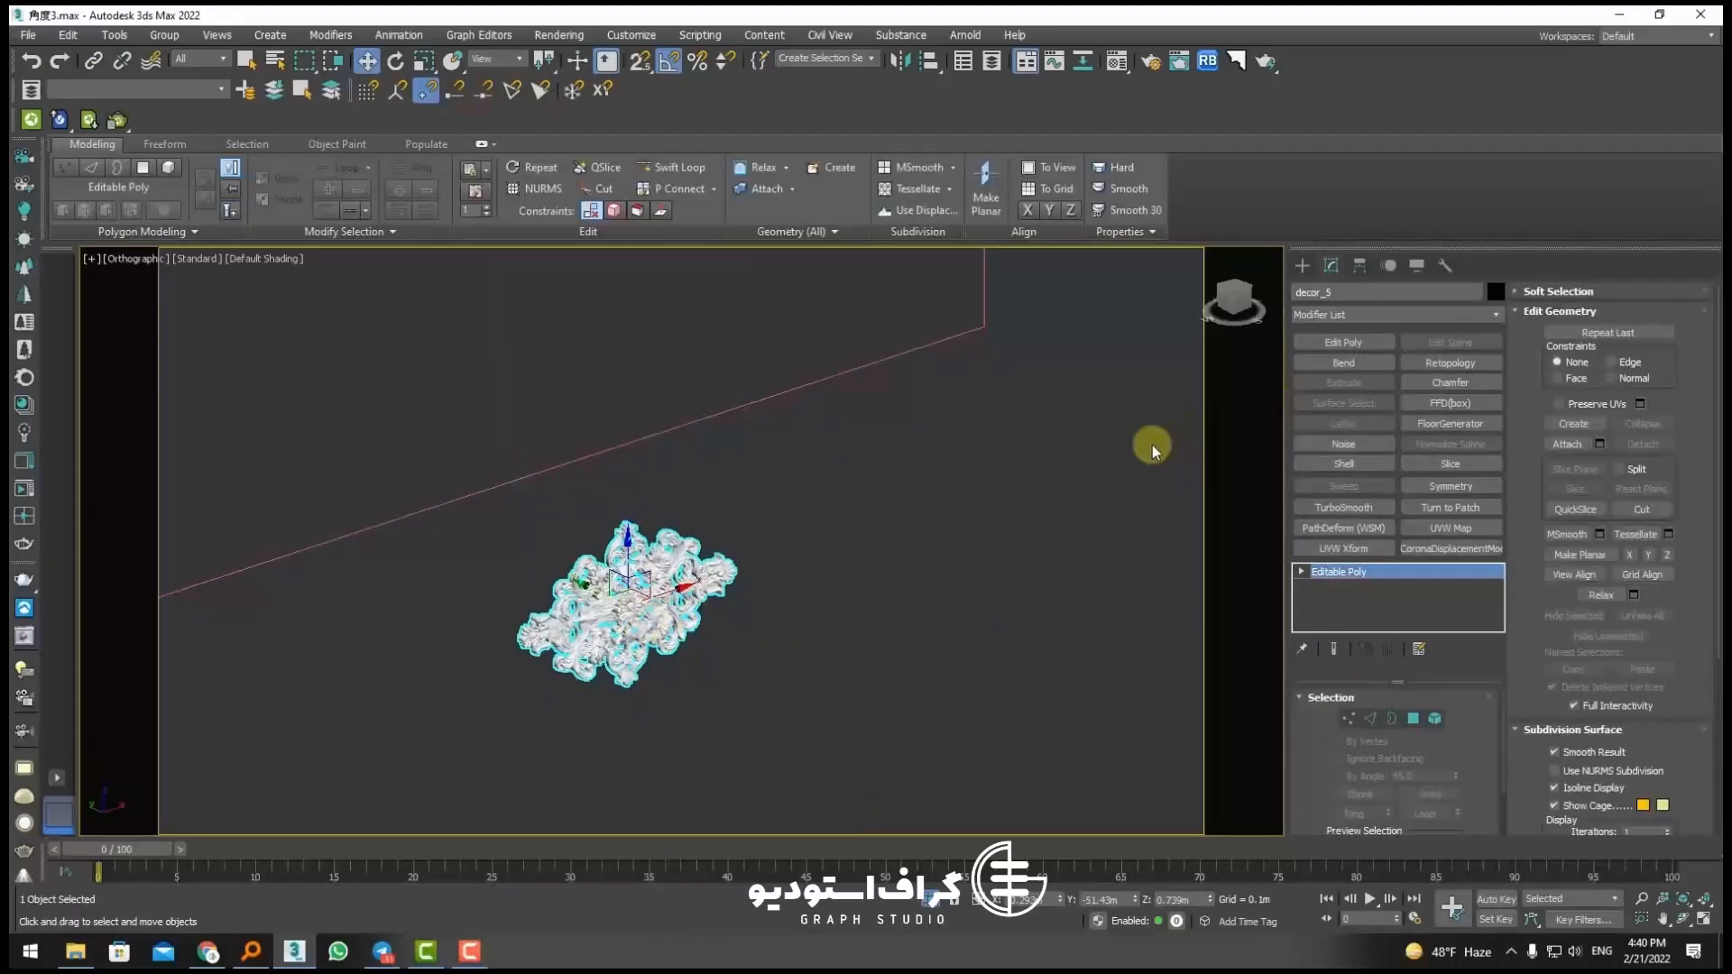
{"action": "left_click", "coordinate": [1364, 534]}
Step: Add a second PathDeform (WSM) modifier to the ornament and delete that duplicate from its stack
{"action": "left_click", "coordinate": [1331, 317]}
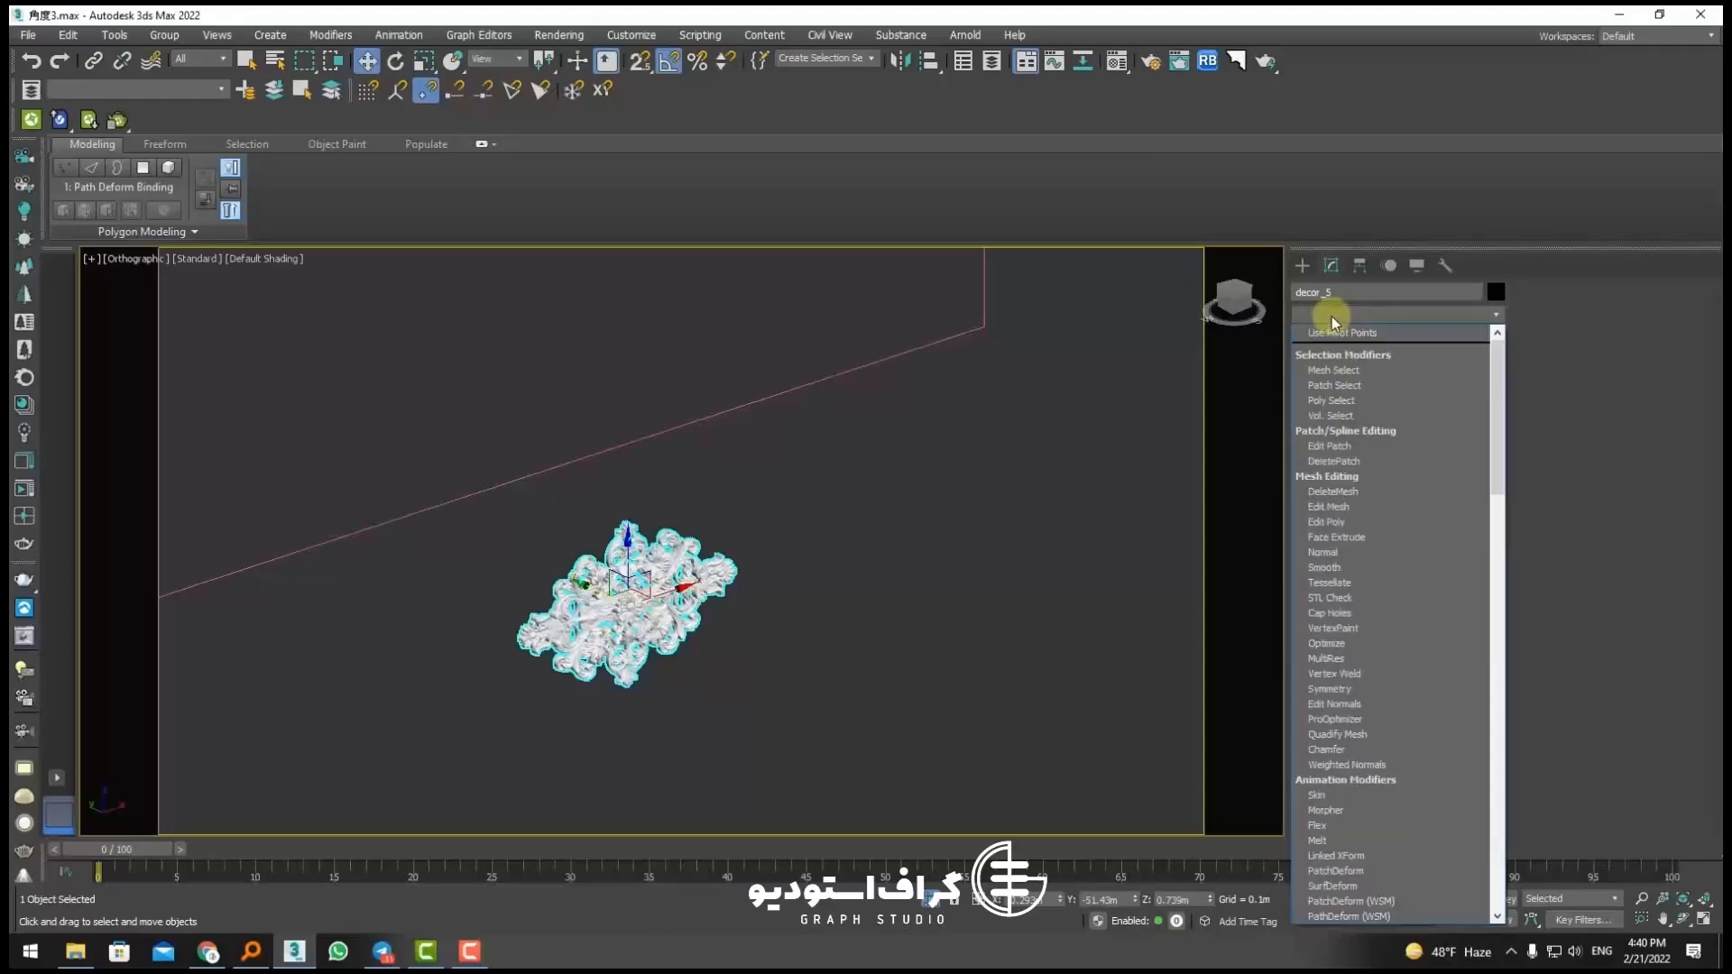
{"action": "scroll", "coordinate": [1332, 316], "scroll_direction": "down", "scroll_amount": 2}
{"action": "scroll", "coordinate": [1332, 317], "scroll_direction": "down", "scroll_amount": 4}
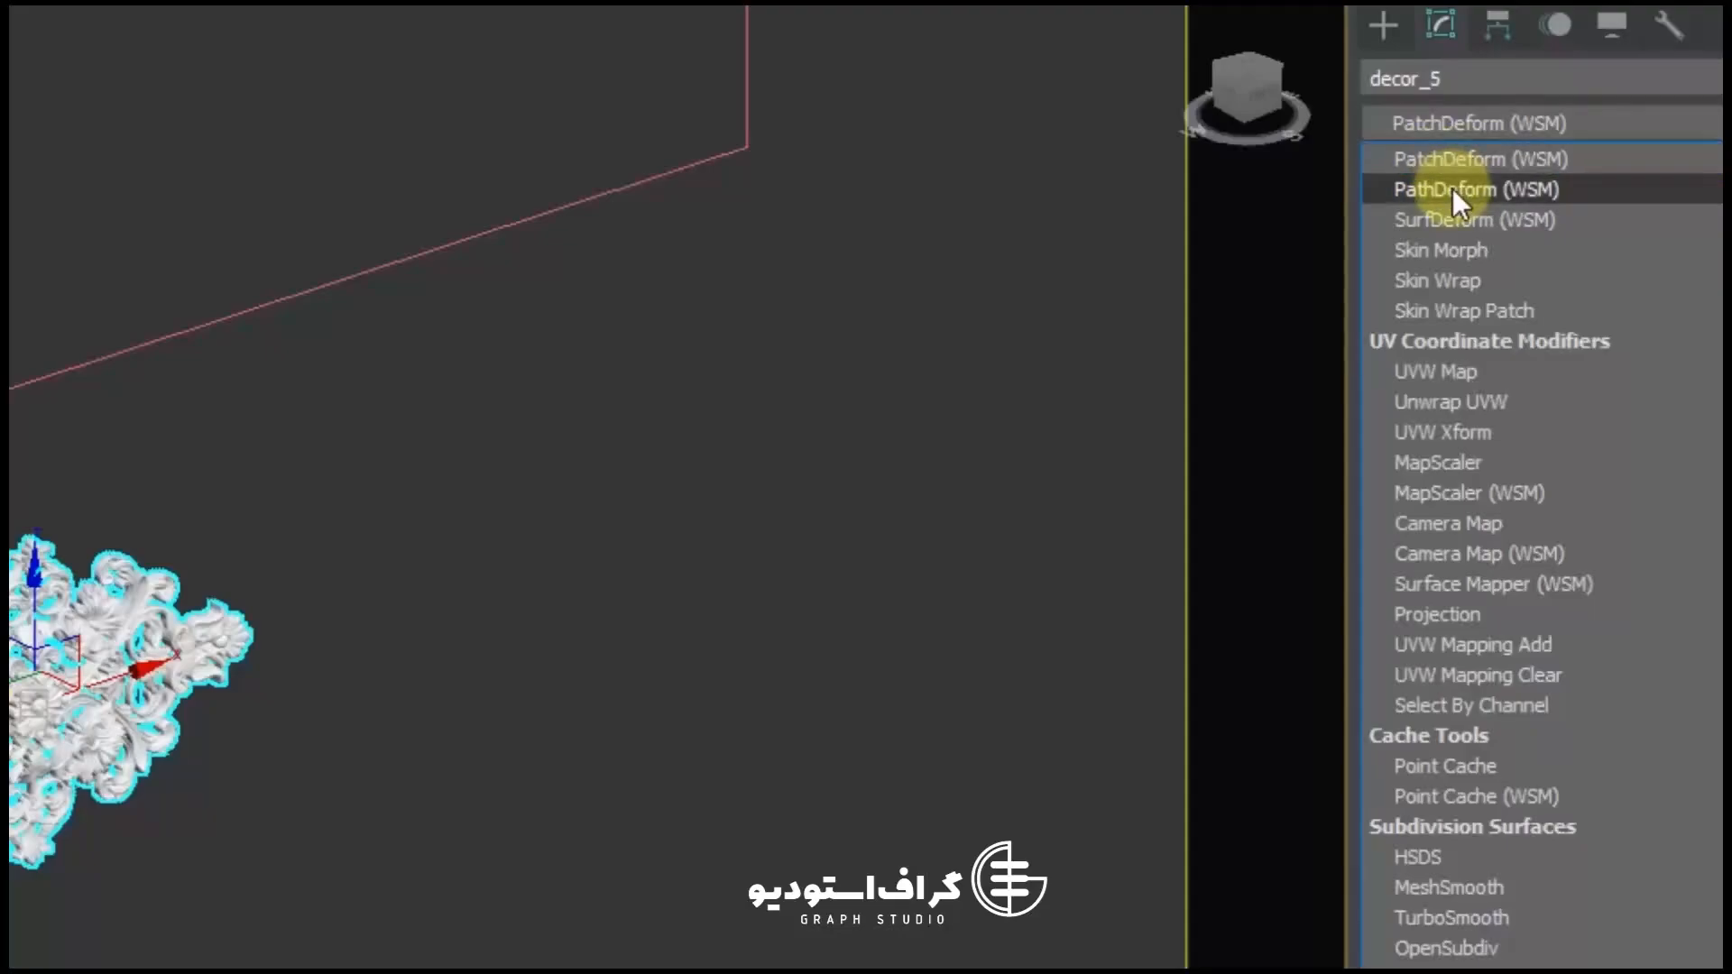
{"action": "left_click", "coordinate": [1452, 188]}
{"action": "right_click", "coordinate": [1475, 639]}
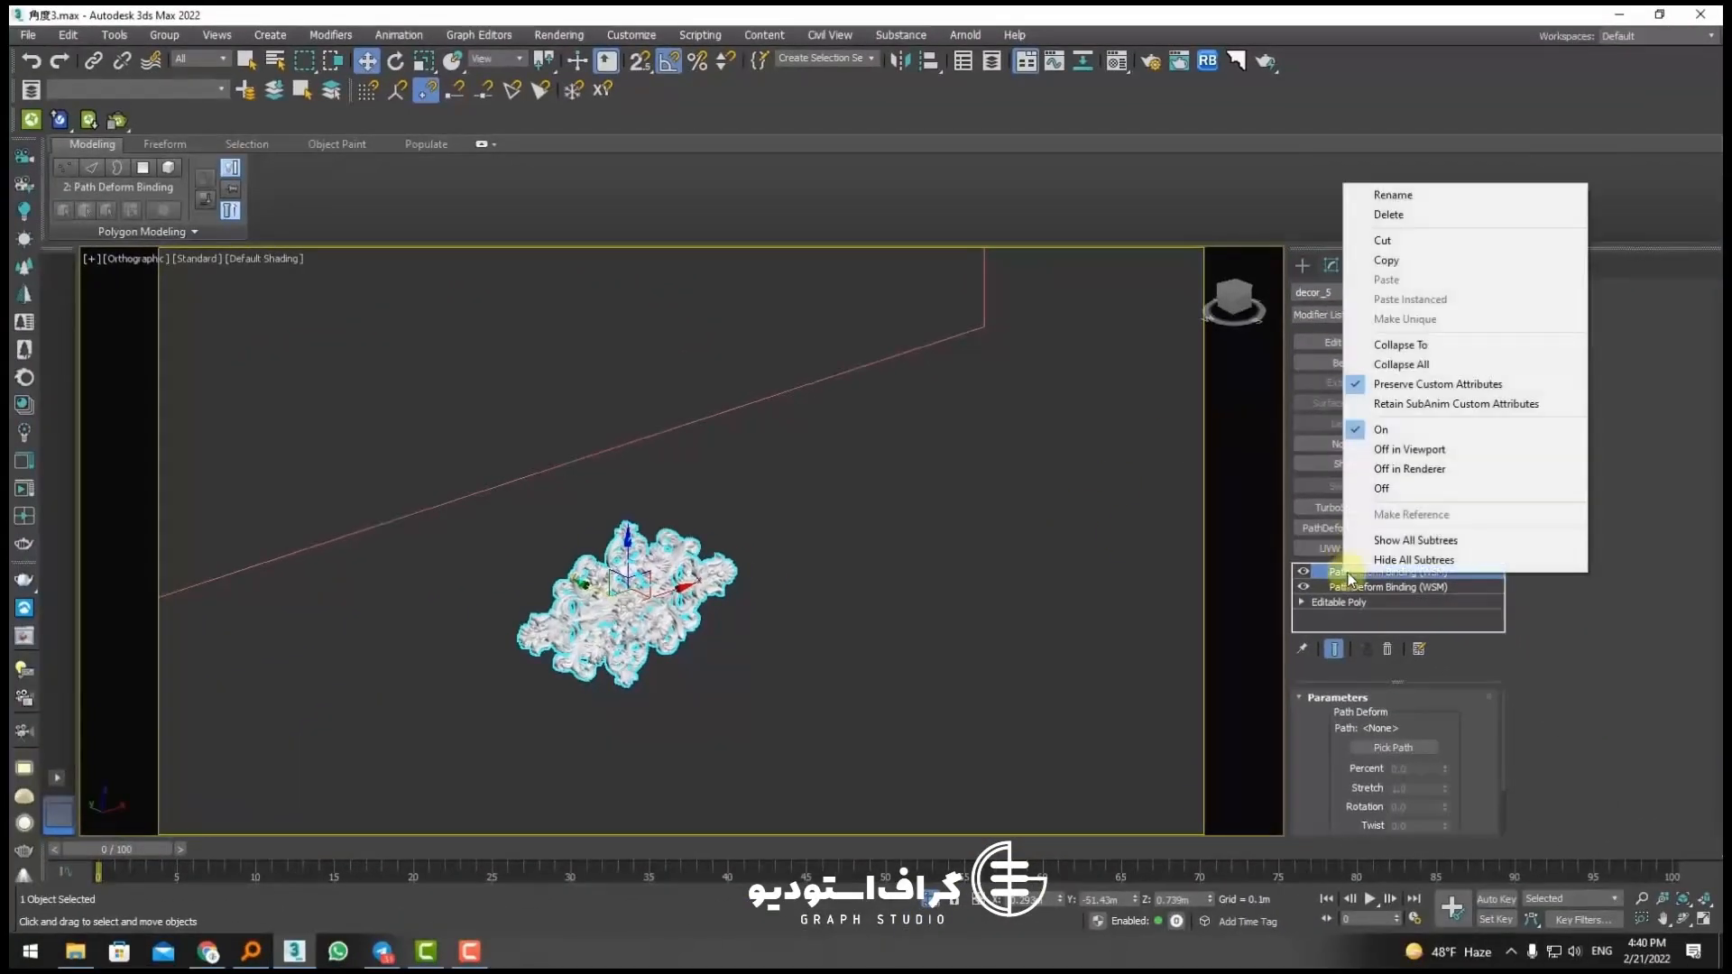
{"action": "left_click", "coordinate": [1389, 214]}
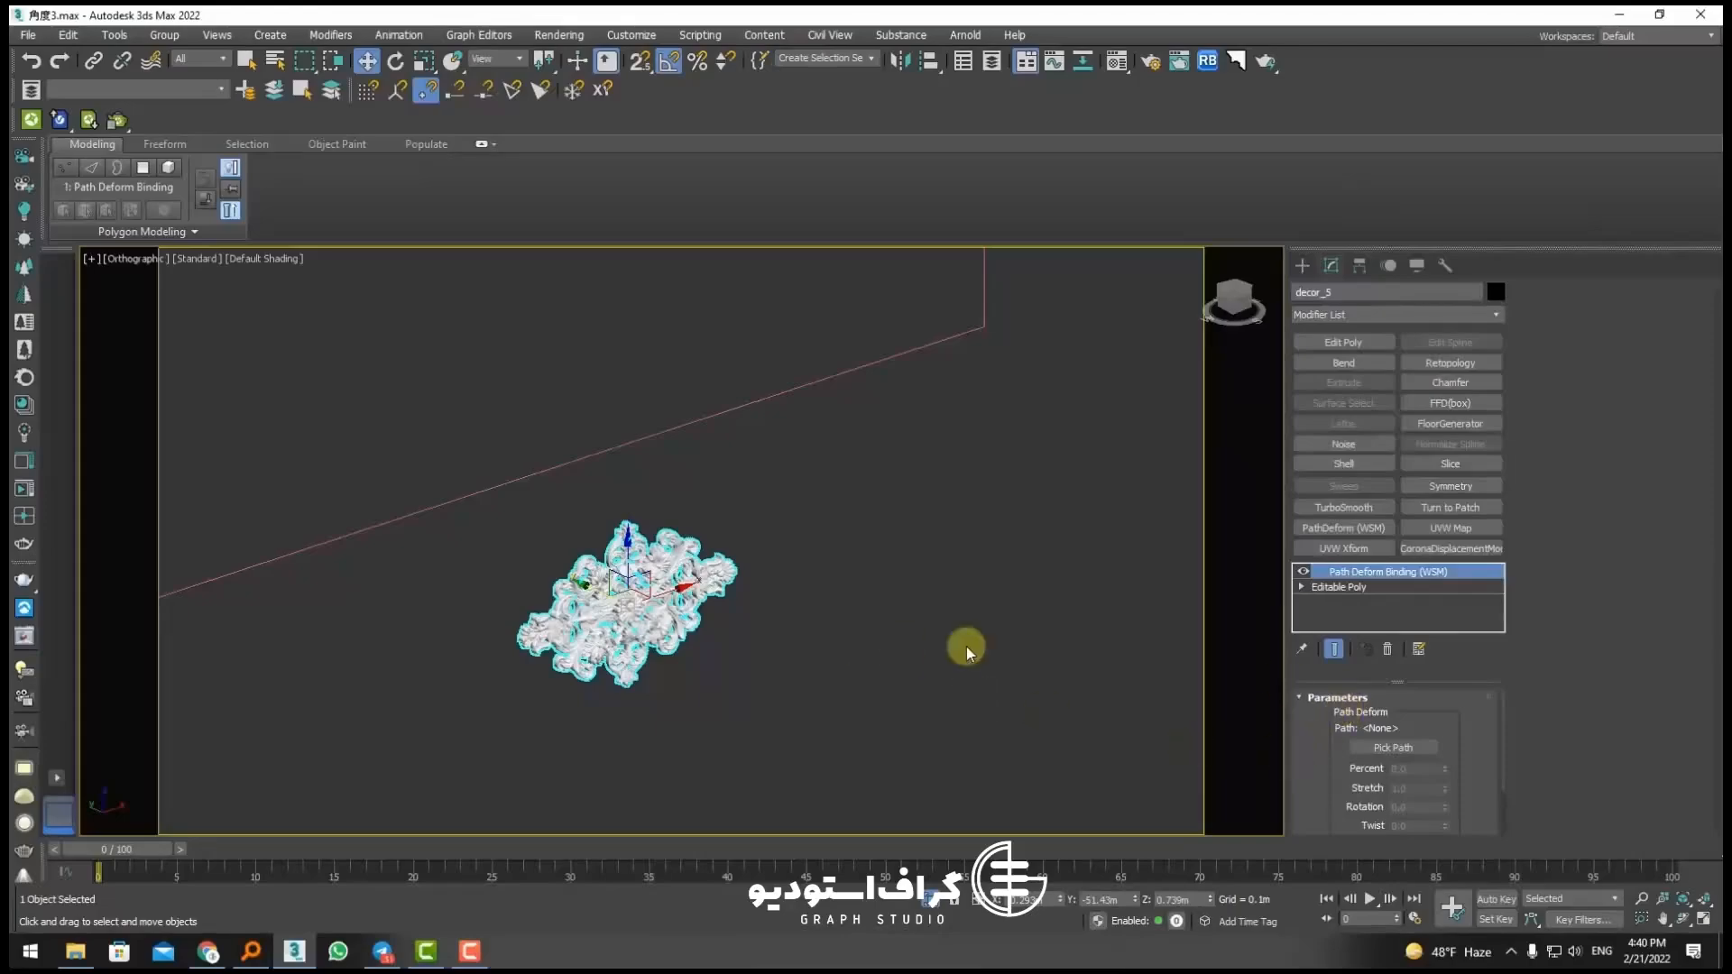
{"action": "left_click_drag", "start_coordinate": [1315, 771], "coordinate": [1315, 773]}
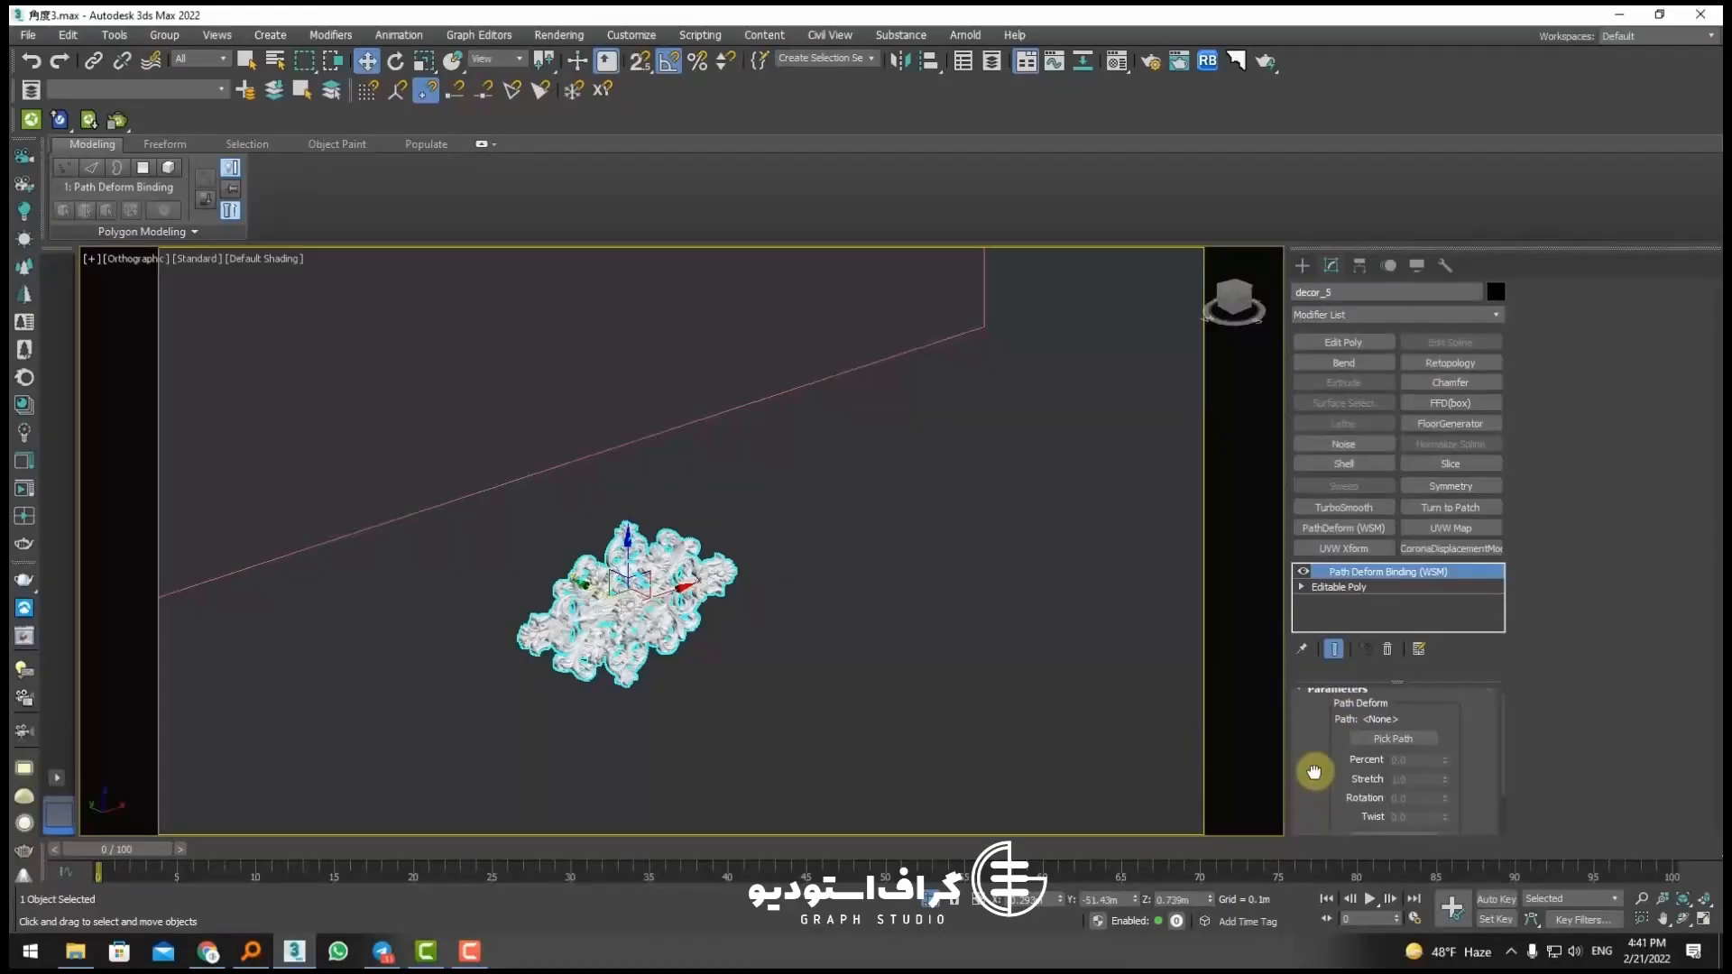
{"action": "left_click", "coordinate": [1420, 649]}
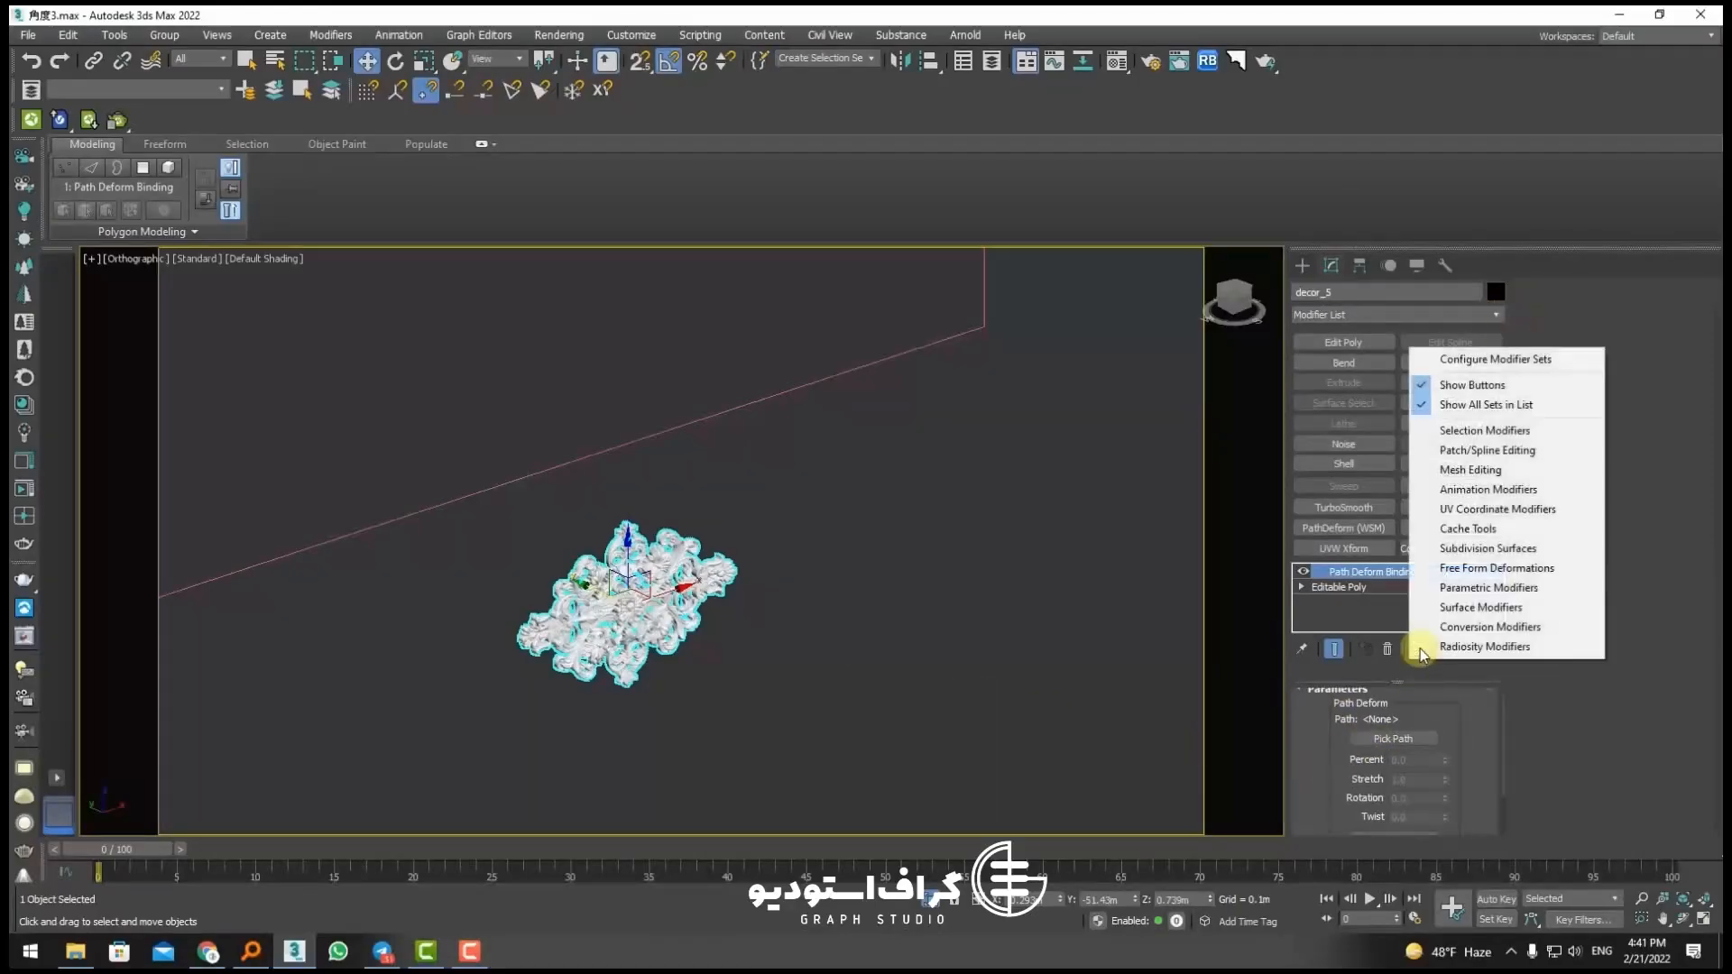
{"action": "left_click", "coordinate": [1670, 476]}
Step: Assign the arch spline as the deformation path of the decor_5 ornament's PathDeform binding
{"action": "left_click", "coordinate": [1378, 739]}
{"action": "scroll", "coordinate": [857, 614], "scroll_direction": "down", "scroll_amount": 3}
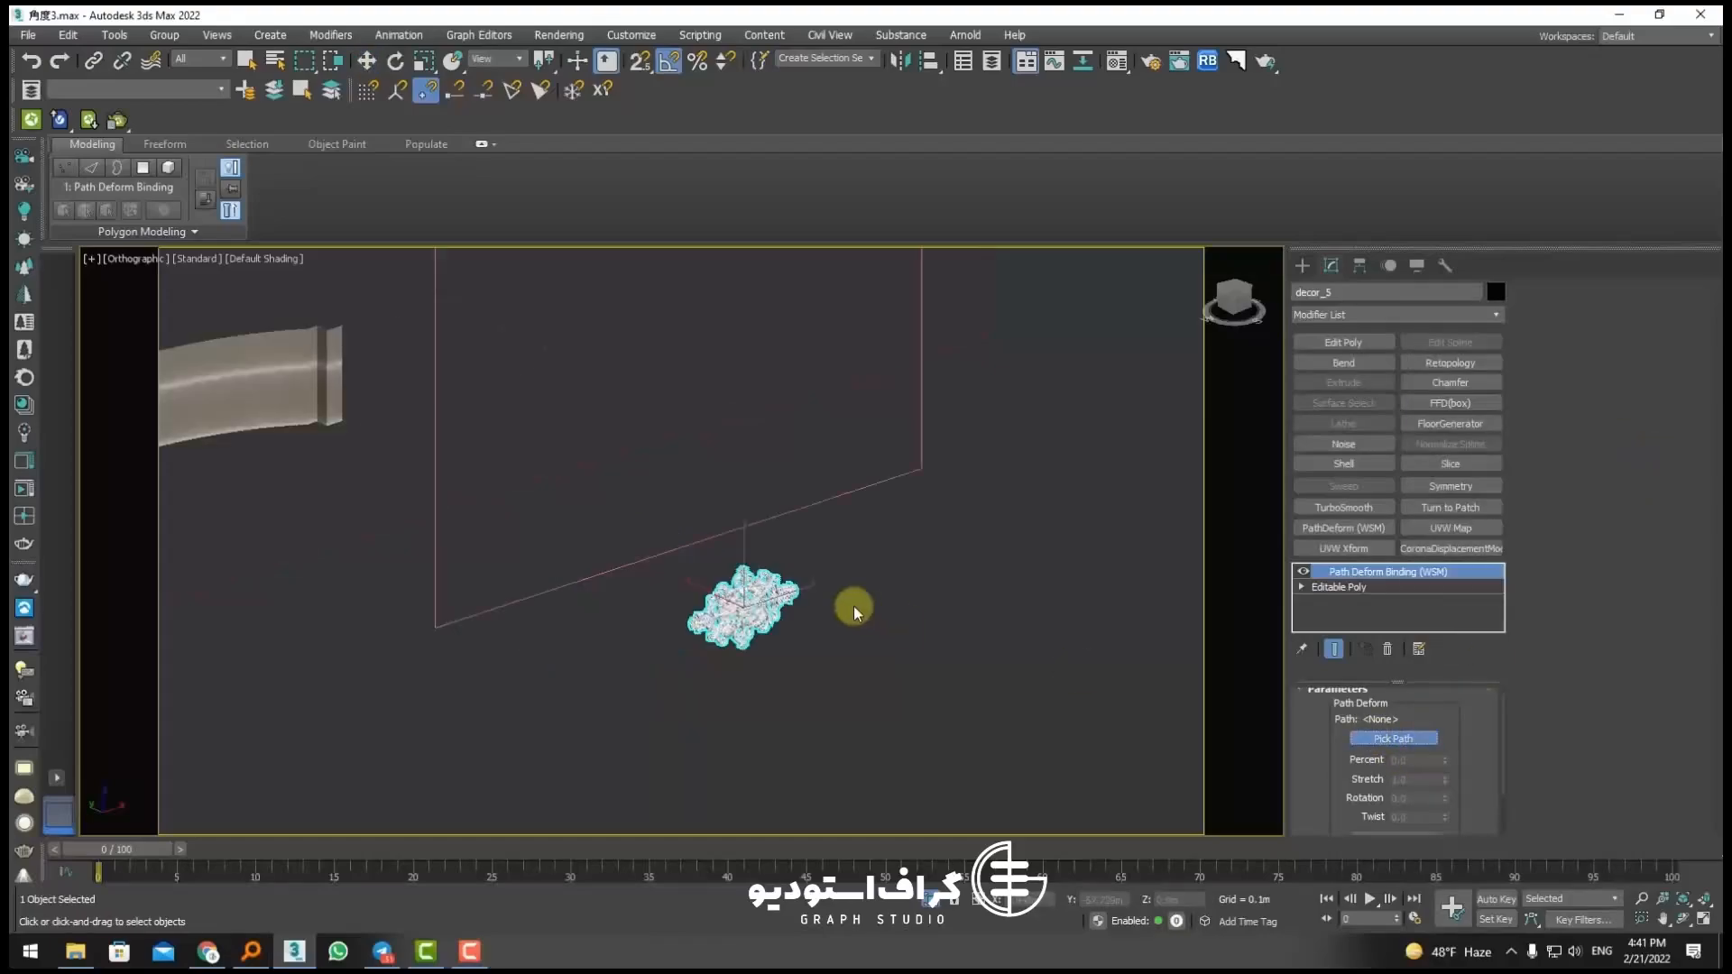
{"action": "scroll", "coordinate": [792, 556], "scroll_direction": "down", "scroll_amount": 2}
{"action": "left_click", "coordinate": [854, 503]}
{"action": "scroll", "coordinate": [858, 537], "scroll_direction": "down", "scroll_amount": 2}
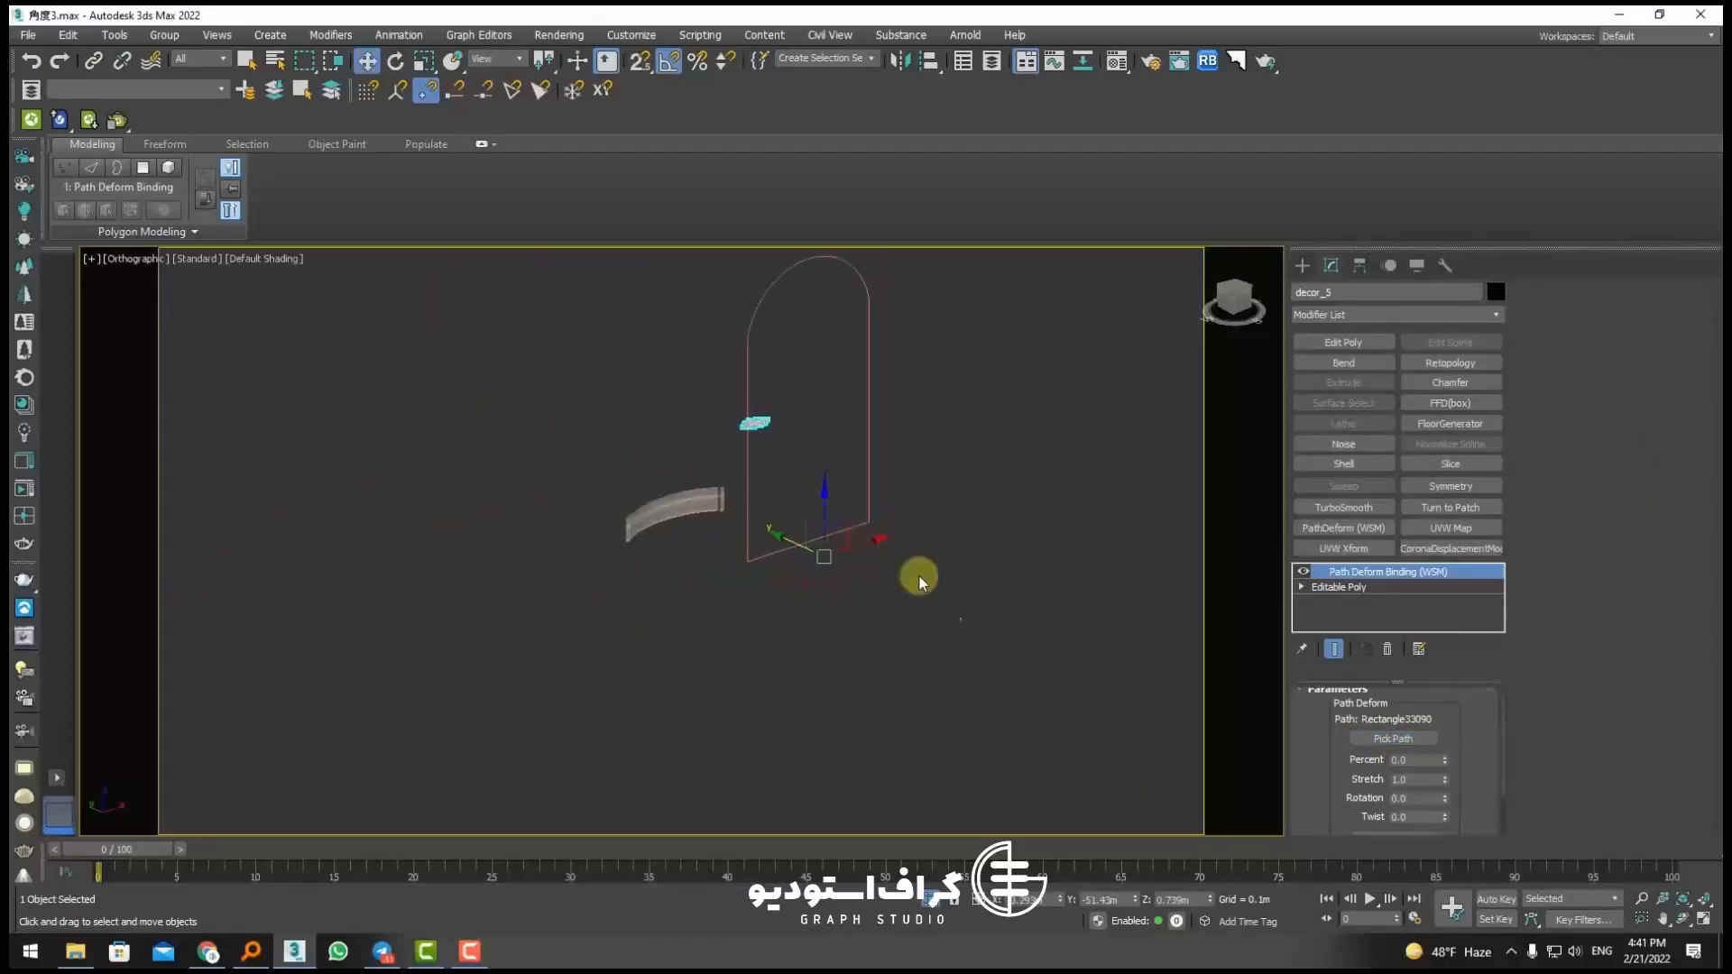
{"action": "scroll", "coordinate": [1307, 754], "scroll_direction": "down", "scroll_amount": 2}
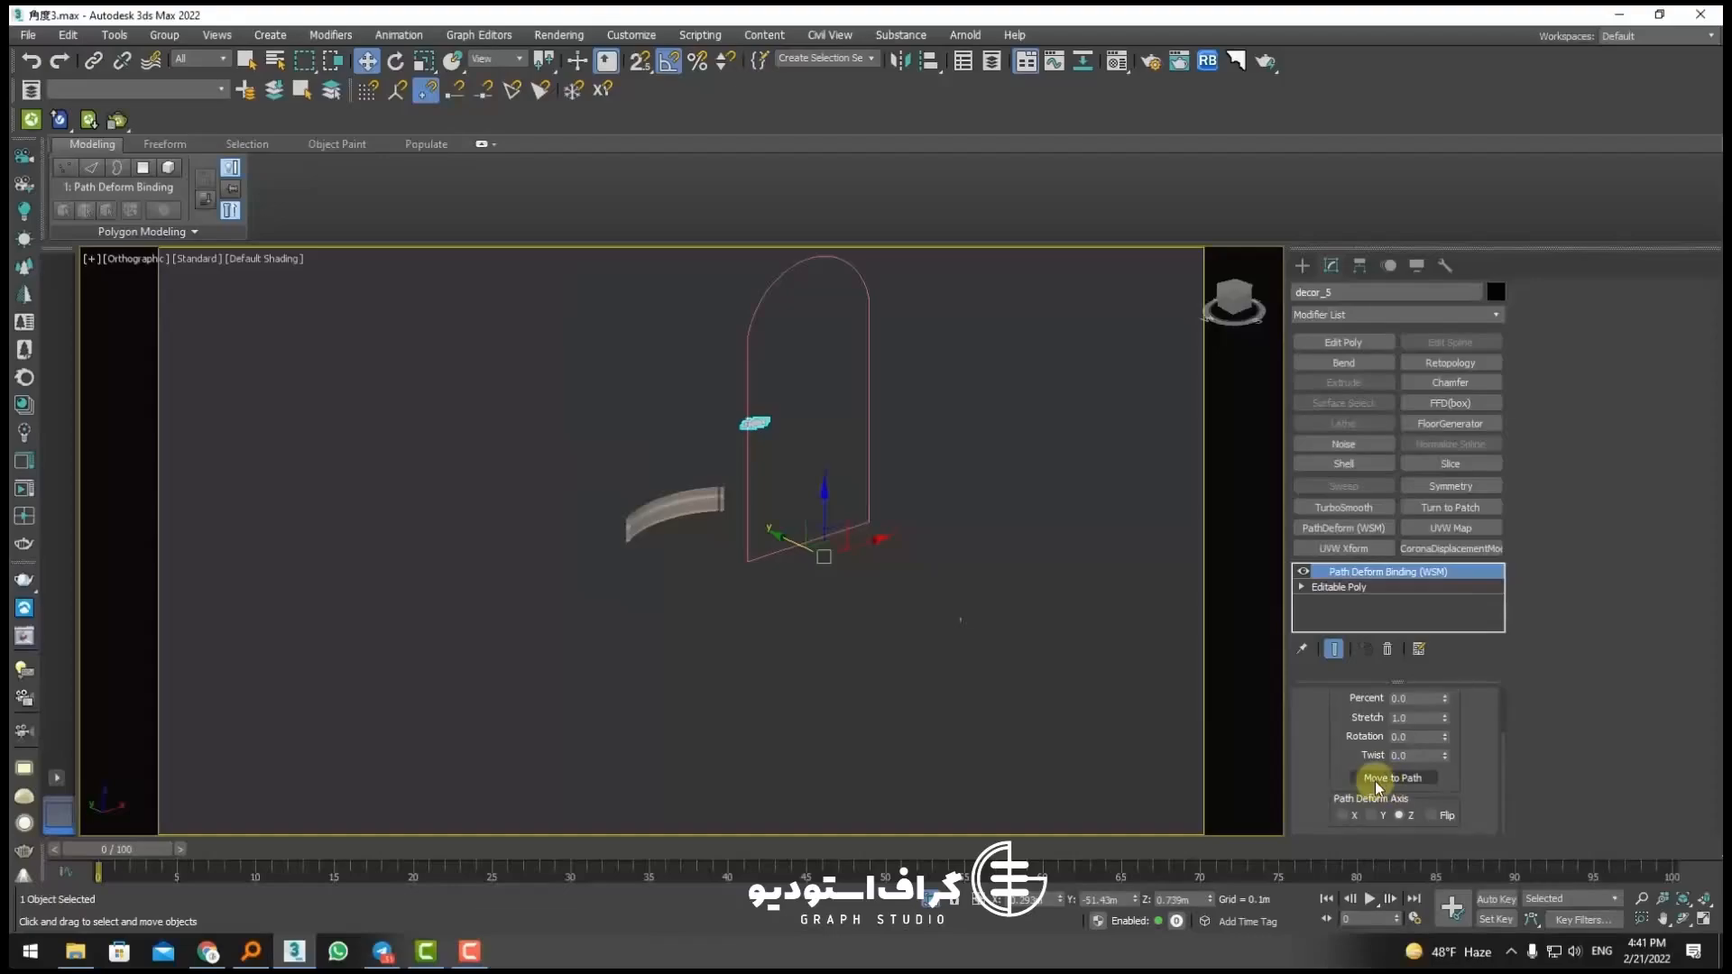
Step: Shift the decor_5 ornament along the arch path to near its crown with a Percent value of -12.5
{"action": "scroll", "coordinate": [857, 303], "scroll_direction": "up", "scroll_amount": 15}
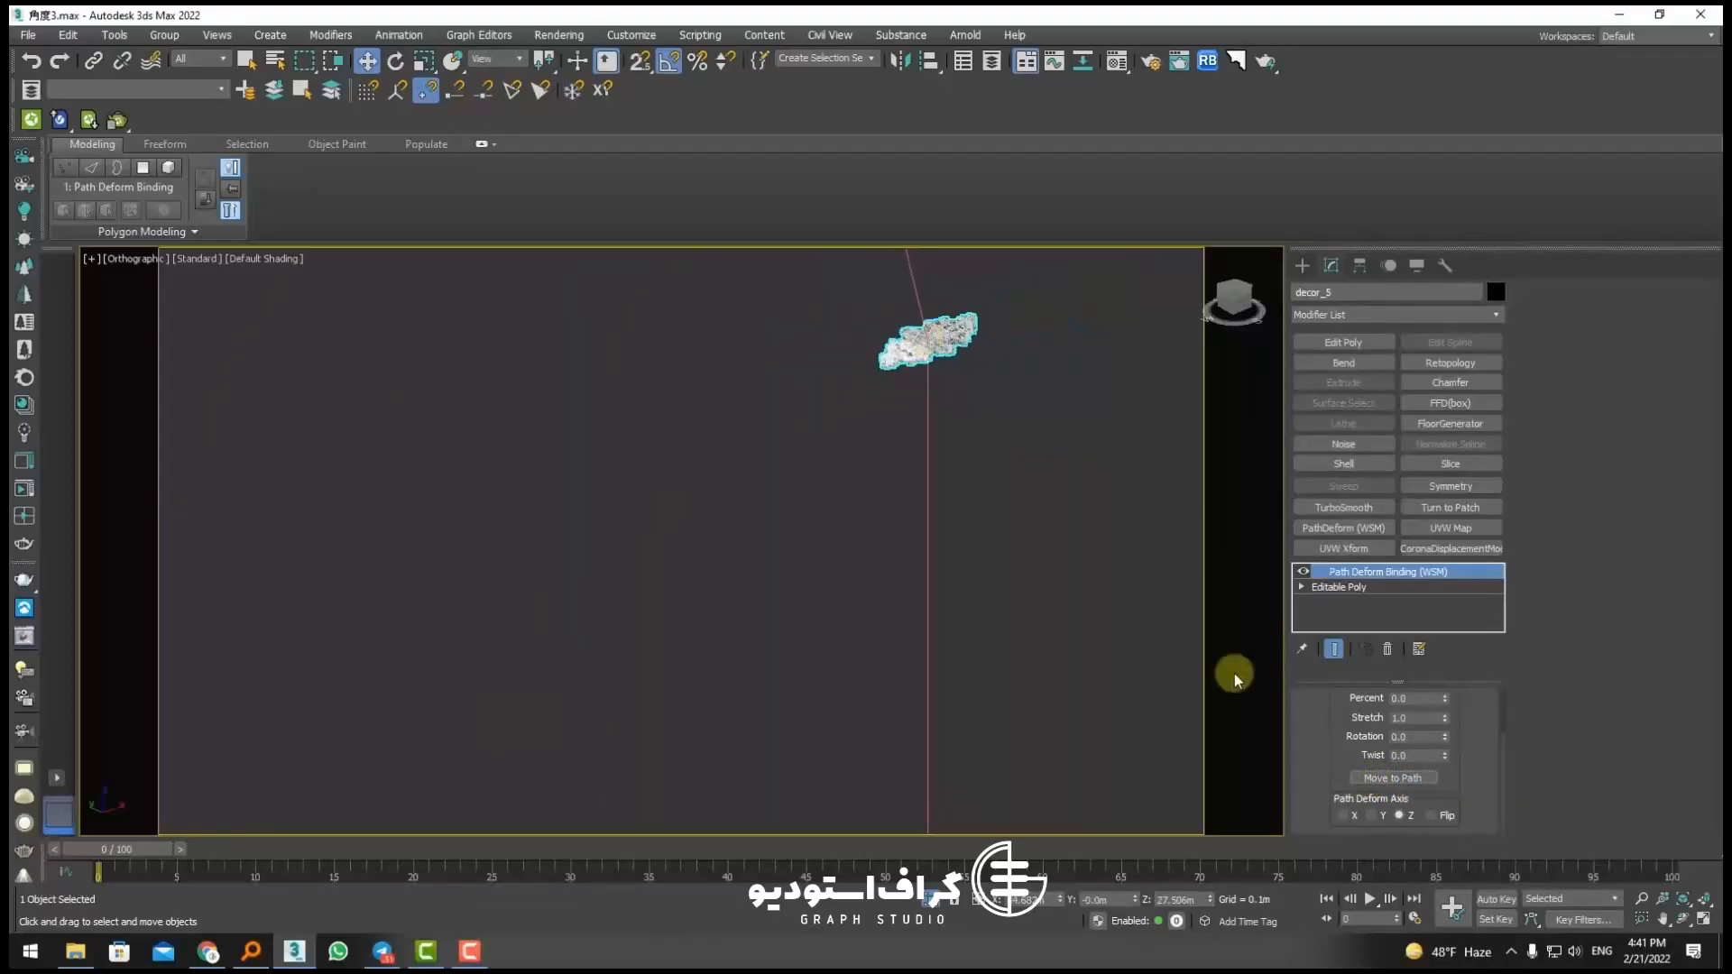
{"action": "scroll", "coordinate": [1326, 739], "scroll_direction": "up", "scroll_amount": 2}
{"action": "left_click_drag", "start_coordinate": [1444, 742], "coordinate": [1443, 726]}
{"action": "scroll", "coordinate": [881, 611], "scroll_direction": "down", "scroll_amount": 10}
{"action": "middle_click_drag", "start_coordinate": [770, 497], "coordinate": [765, 447]}
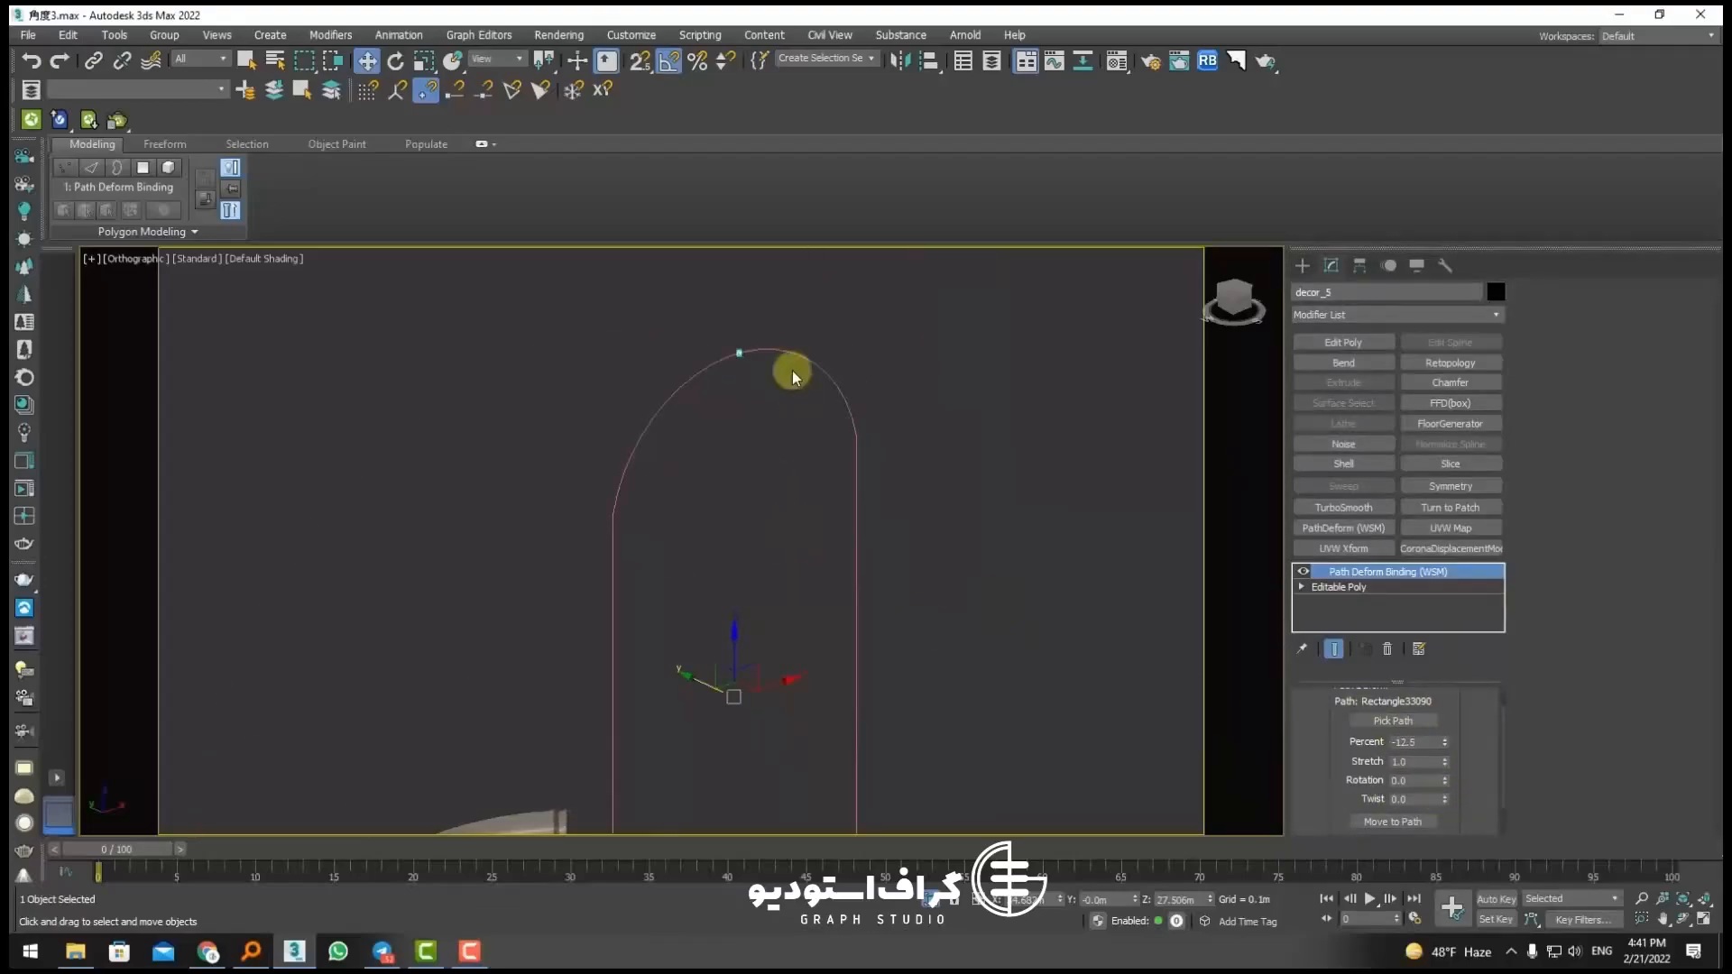
Step: Set the ornament's path deform axis to X and its rotation to 90
{"action": "scroll", "coordinate": [793, 377], "scroll_direction": "up", "scroll_amount": 15}
{"action": "left_click_drag", "start_coordinate": [1333, 748], "coordinate": [1319, 704]}
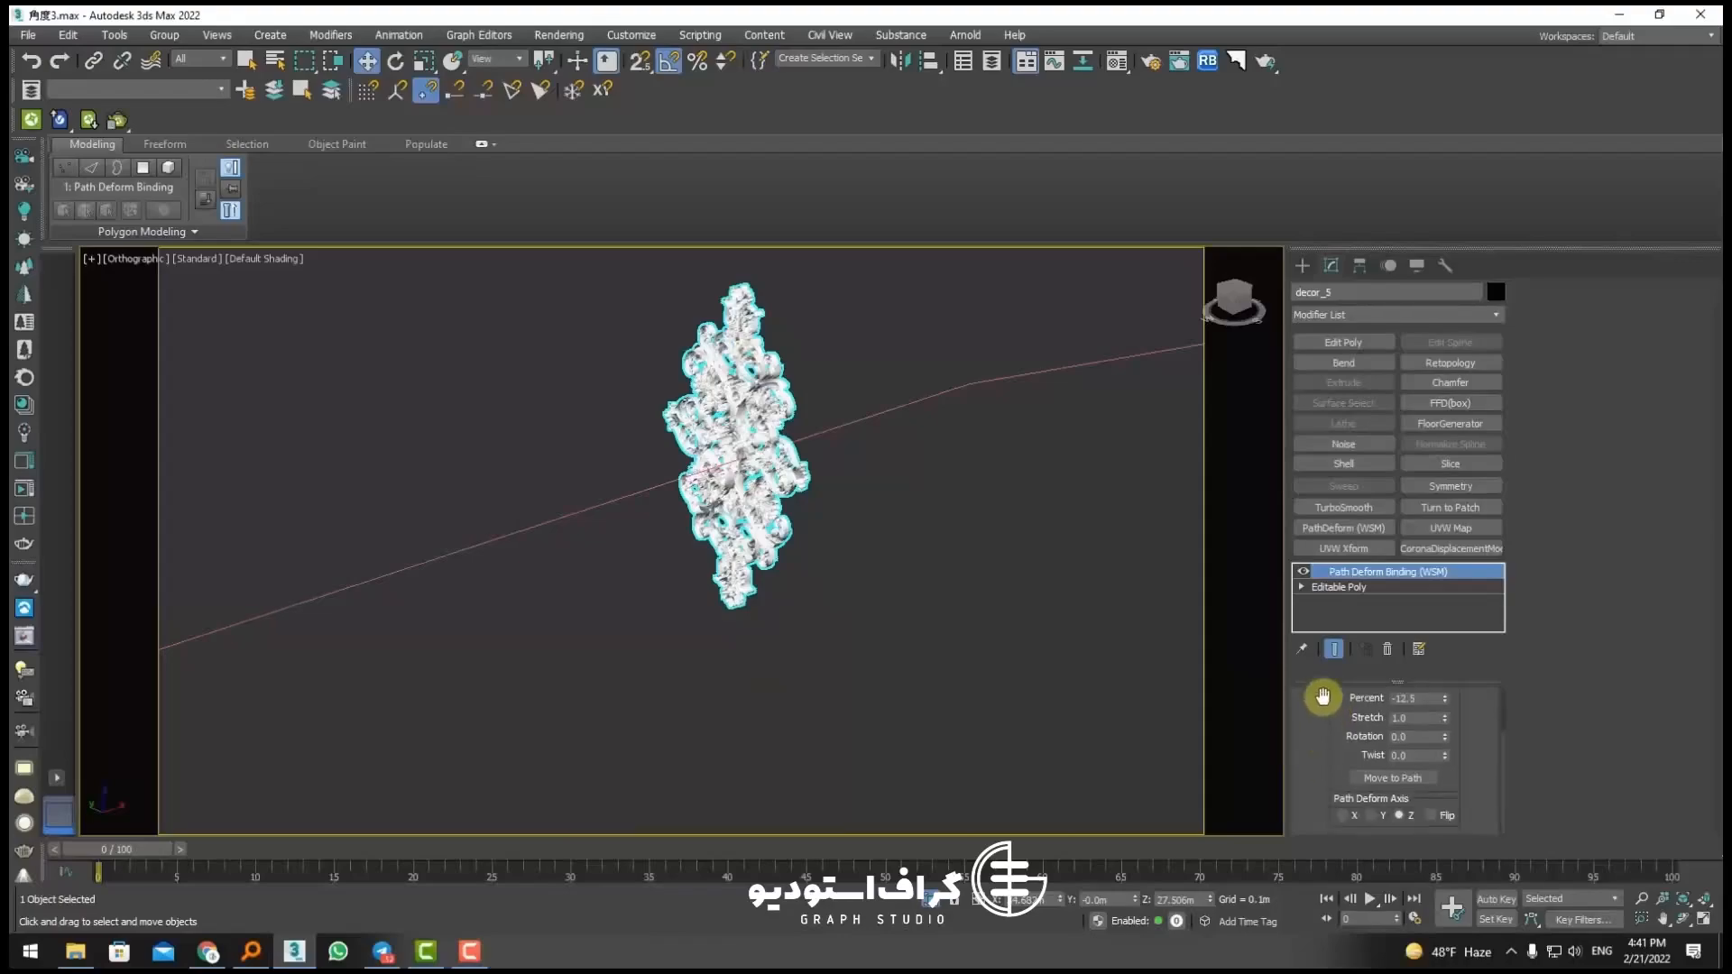
{"action": "left_click", "coordinate": [1372, 815]}
{"action": "left_click", "coordinate": [1354, 816]}
{"action": "scroll", "coordinate": [886, 604], "scroll_direction": "down", "scroll_amount": 5}
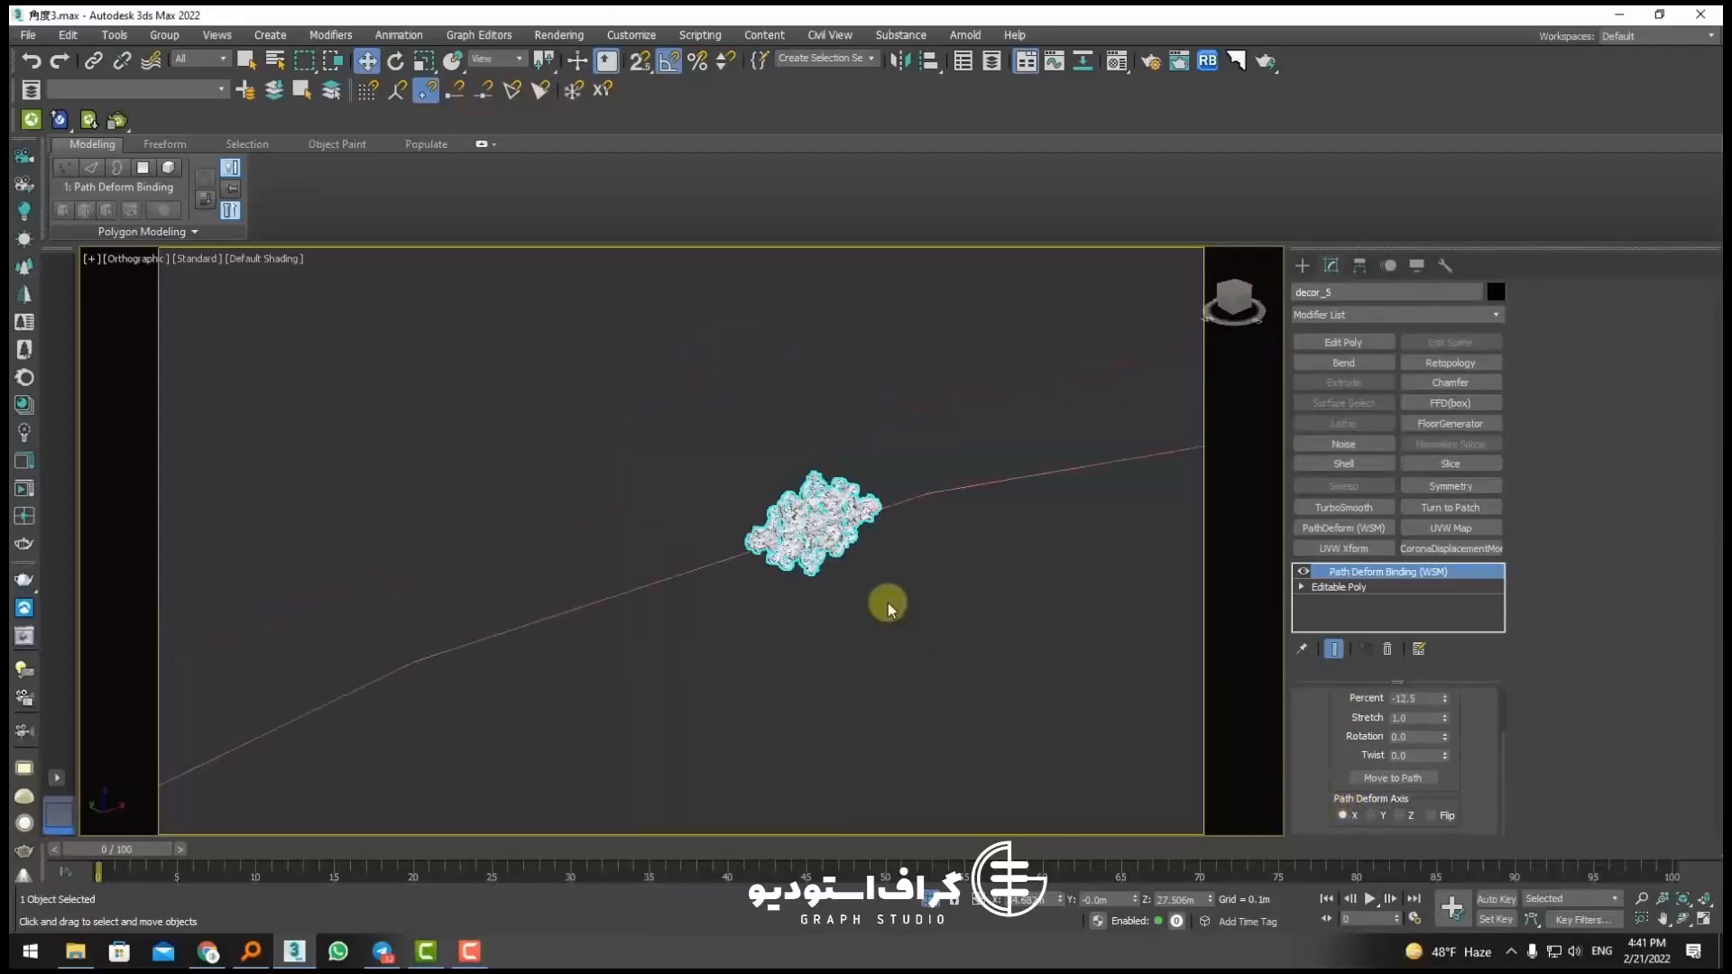
{"action": "middle_click_drag", "start_coordinate": [886, 604], "coordinate": [894, 564], "text": "alt"}
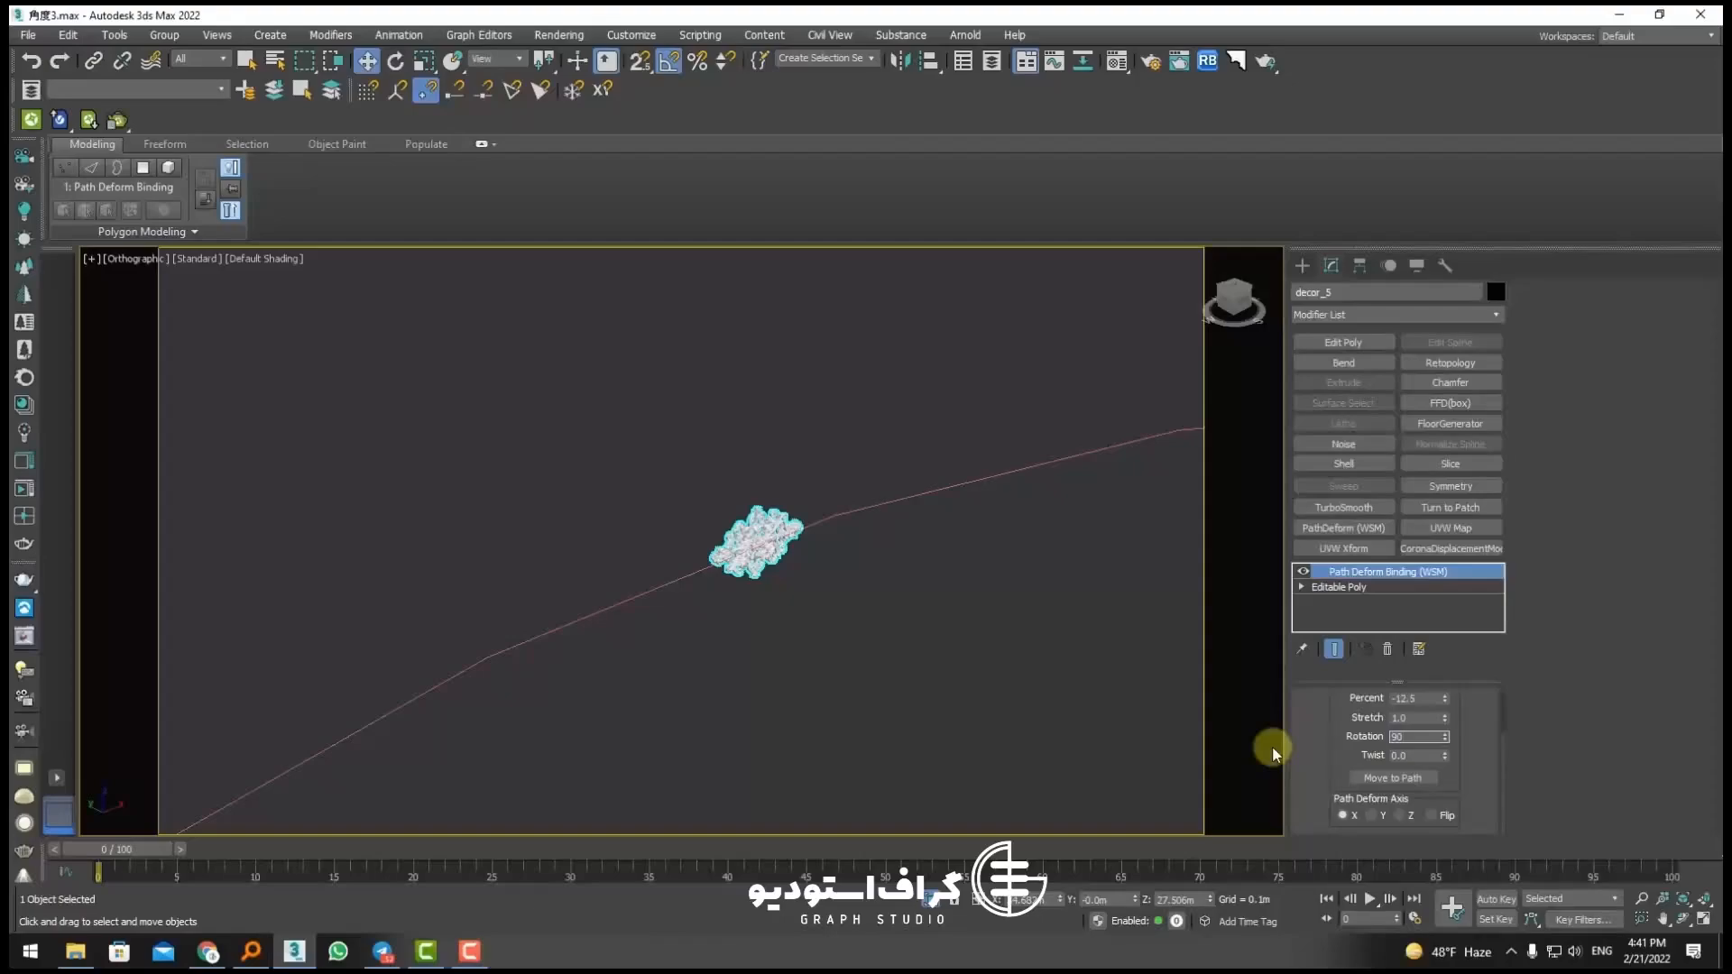
{"action": "key", "text": "Return"}
{"action": "middle_click_drag", "start_coordinate": [979, 631], "coordinate": [684, 700], "text": "alt"}
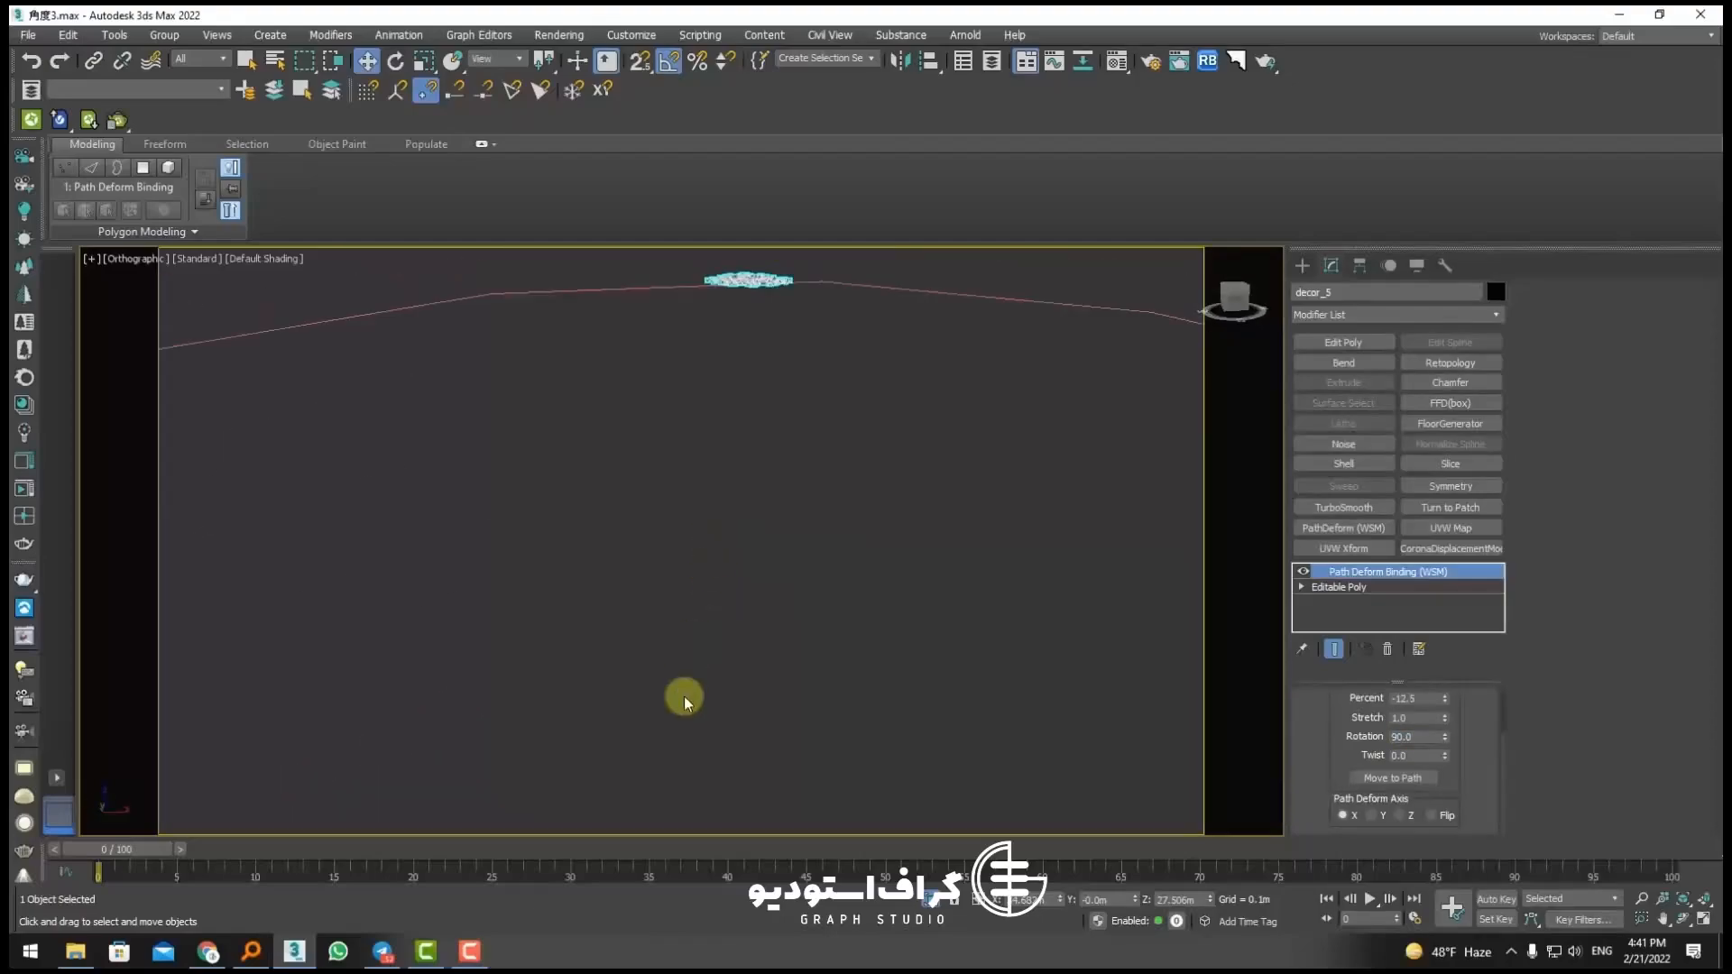
{"action": "middle_click_drag", "start_coordinate": [1124, 689], "coordinate": [715, 566], "text": "alt"}
Step: Delete the Path Deform Binding from the decor_5 ornament's stack and frame the ornament in the Front view
{"action": "right_click", "coordinate": [1360, 574]}
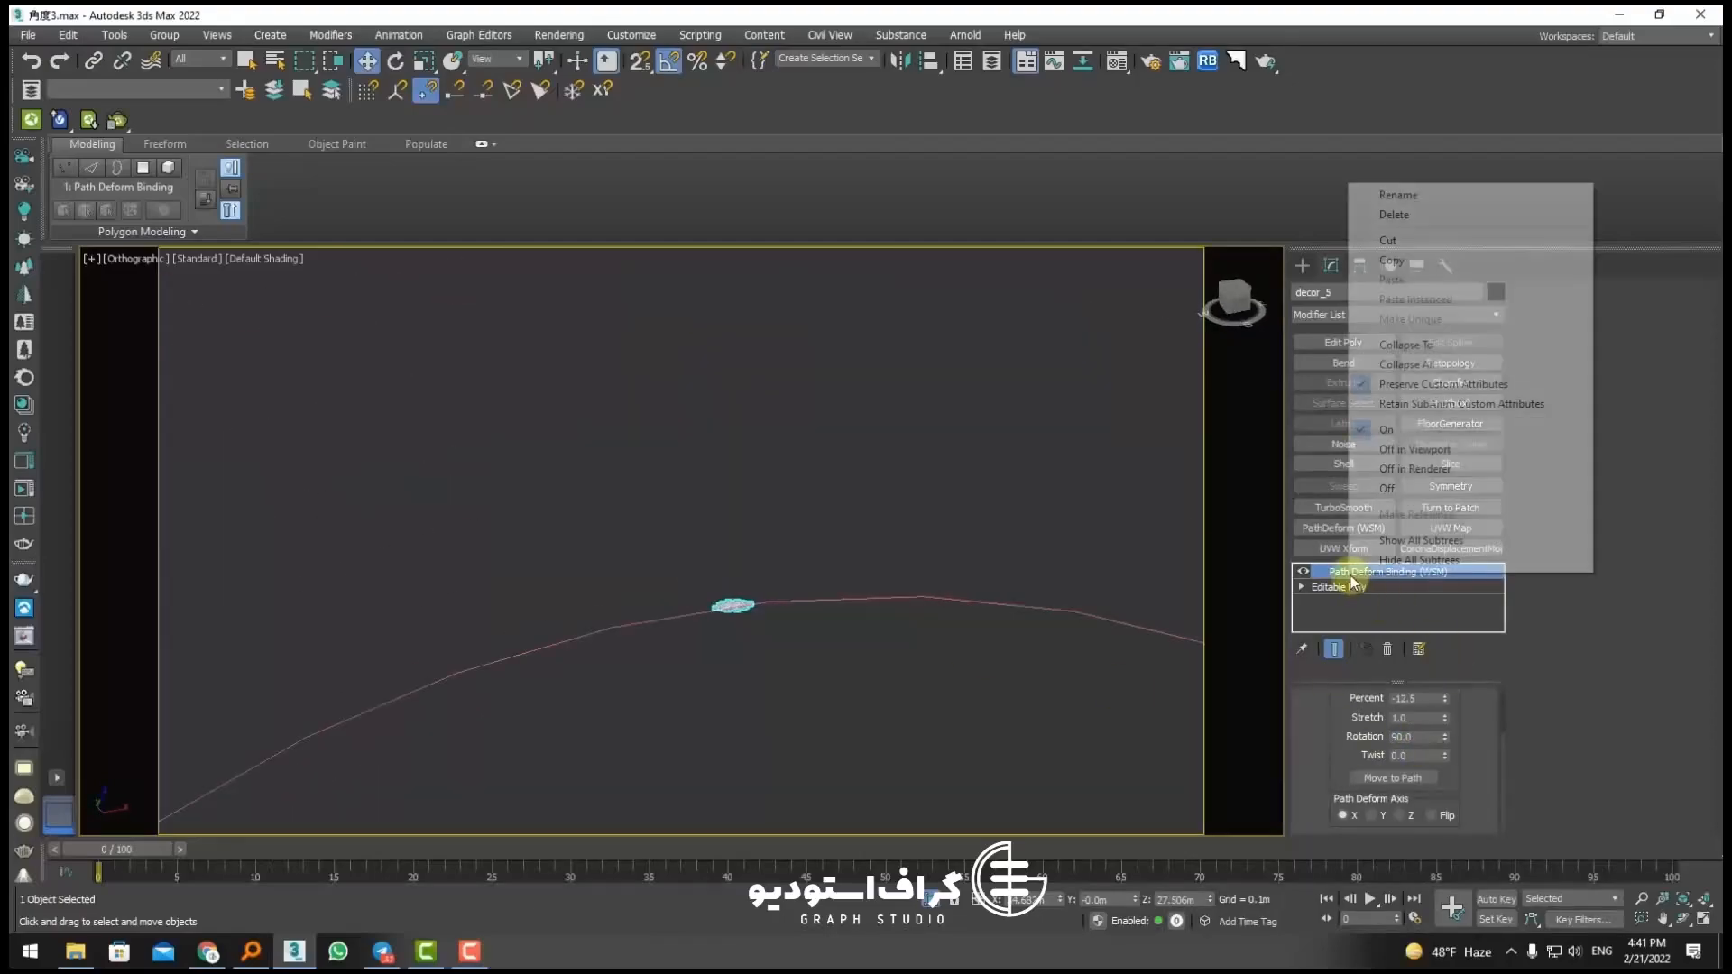
{"action": "left_click", "coordinate": [1394, 217]}
{"action": "middle_click_drag", "start_coordinate": [896, 503], "coordinate": [795, 627], "text": "alt"}
{"action": "scroll", "coordinate": [651, 621], "scroll_direction": "up", "scroll_amount": 10}
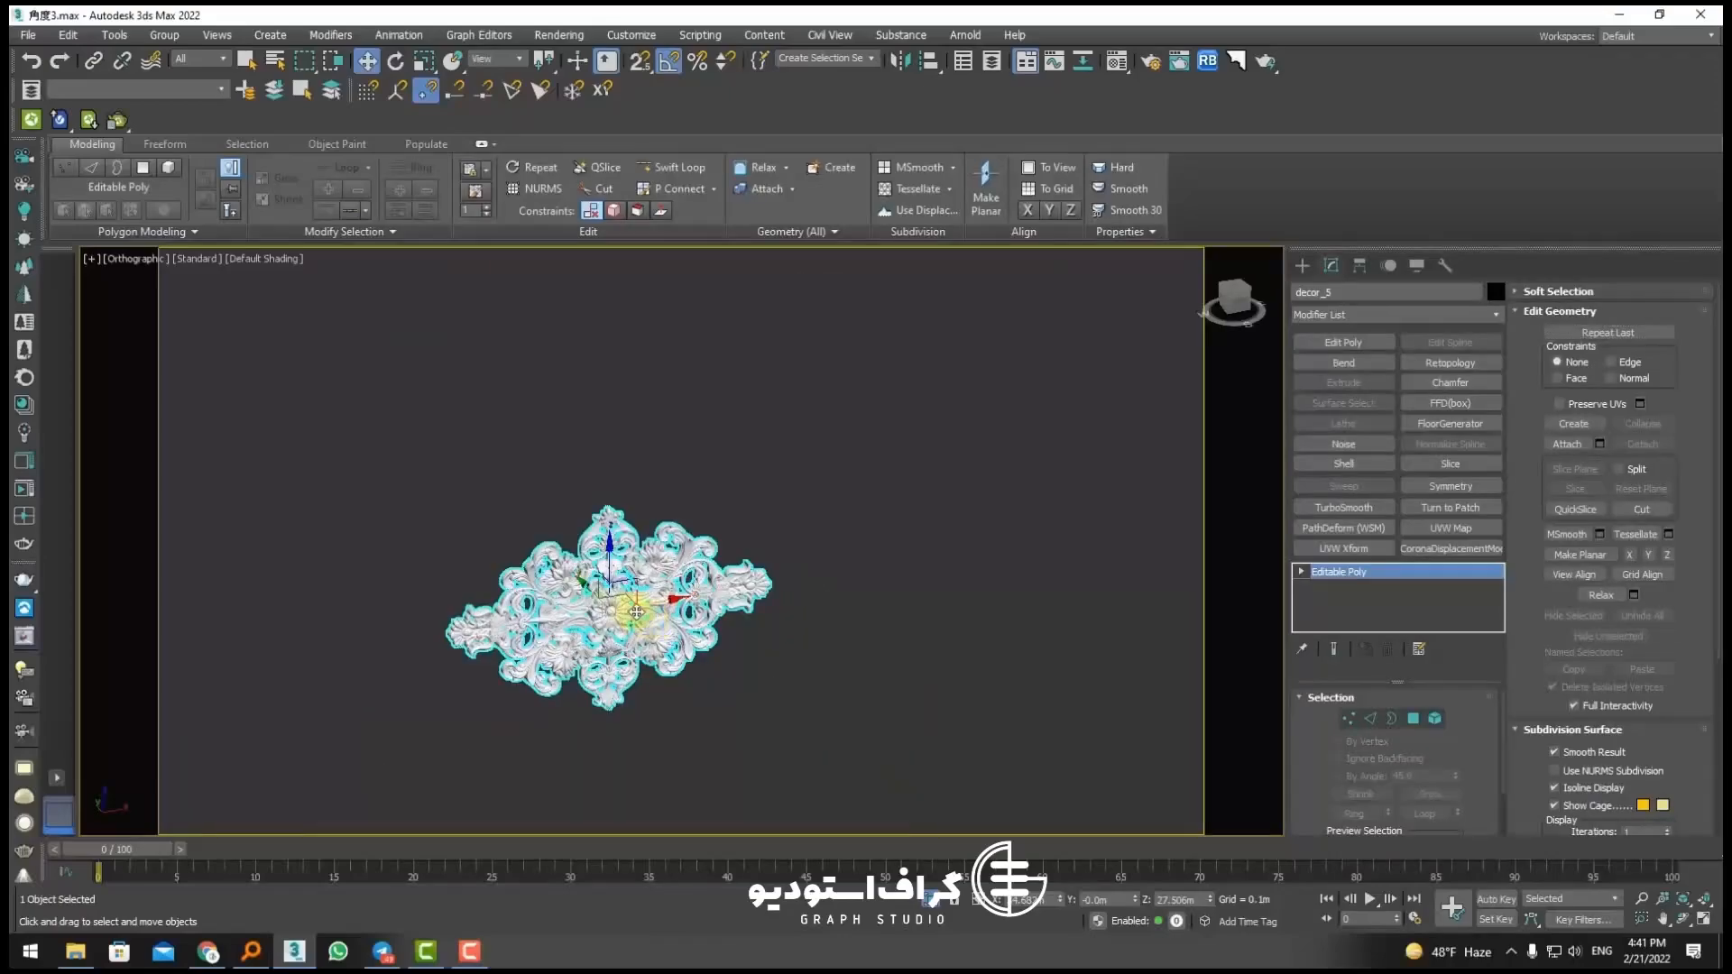
{"action": "middle_click_drag", "start_coordinate": [696, 646], "coordinate": [510, 503], "text": "alt"}
{"action": "key", "text": "f"}
{"action": "key", "text": "z"}
{"action": "left_click_drag", "start_coordinate": [725, 506], "coordinate": [1295, 585], "text": "shift"}
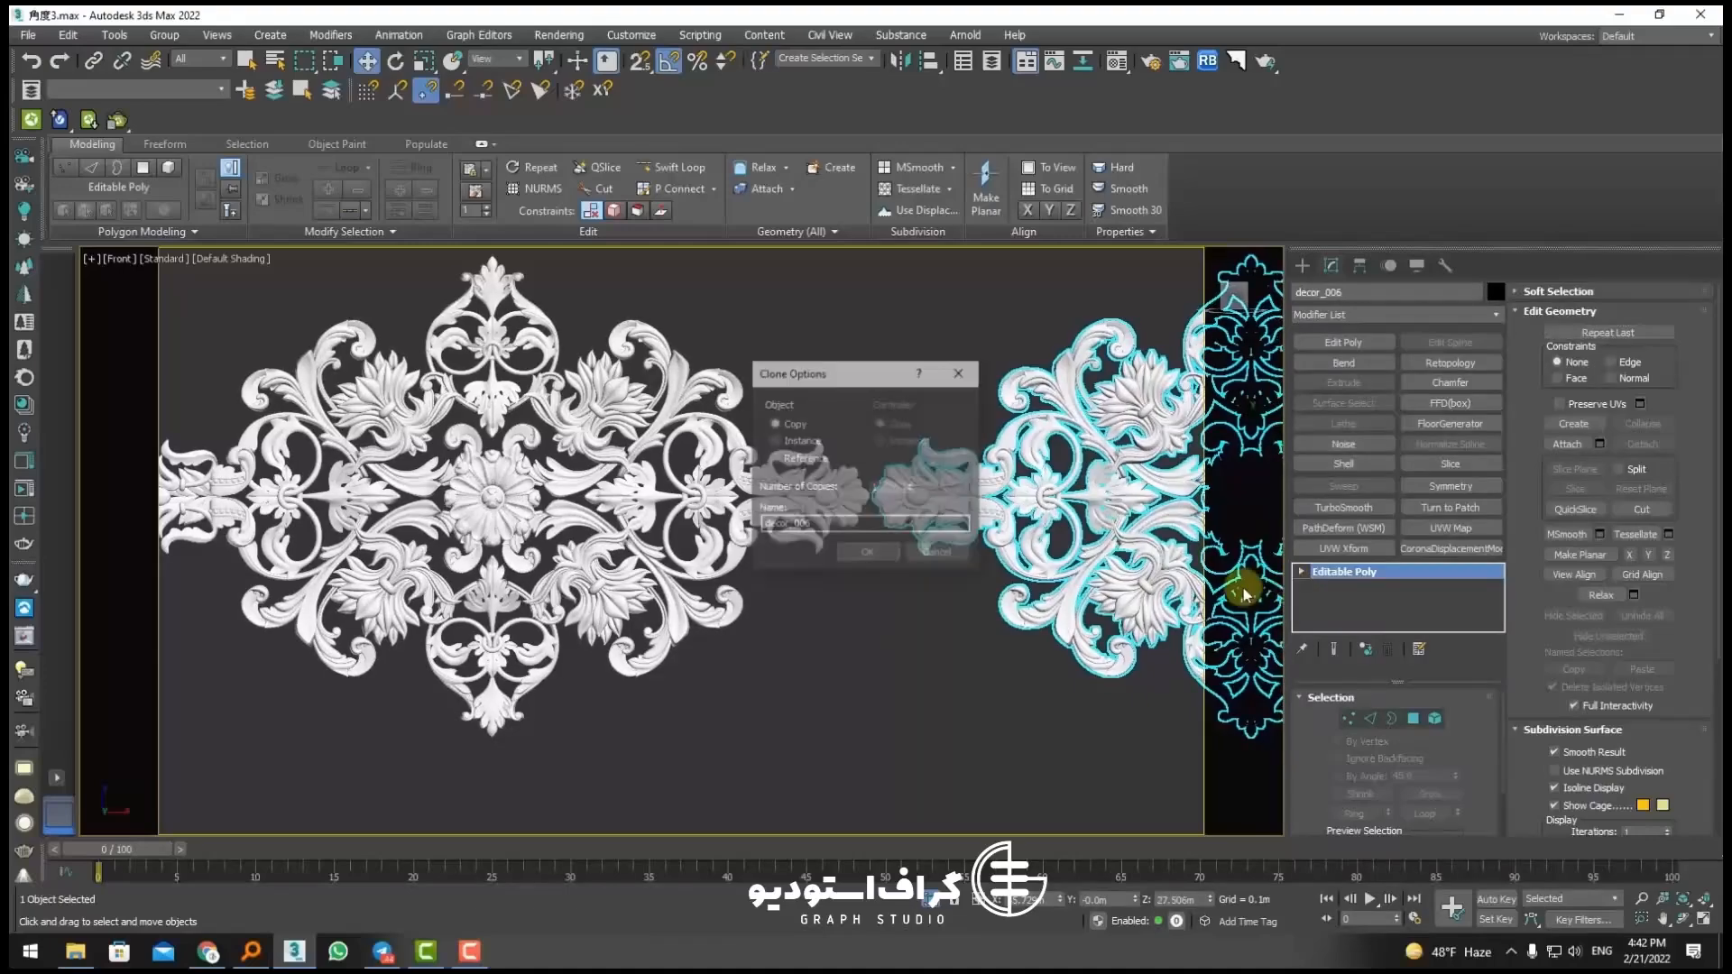
{"action": "left_click", "coordinate": [937, 551]}
{"action": "scroll", "coordinate": [637, 487], "scroll_direction": "down", "scroll_amount": 5}
Step: Place two Point helpers in the Front view, one at each horizontal tip of the decor_5 ornament
{"action": "left_click", "coordinate": [1303, 267]}
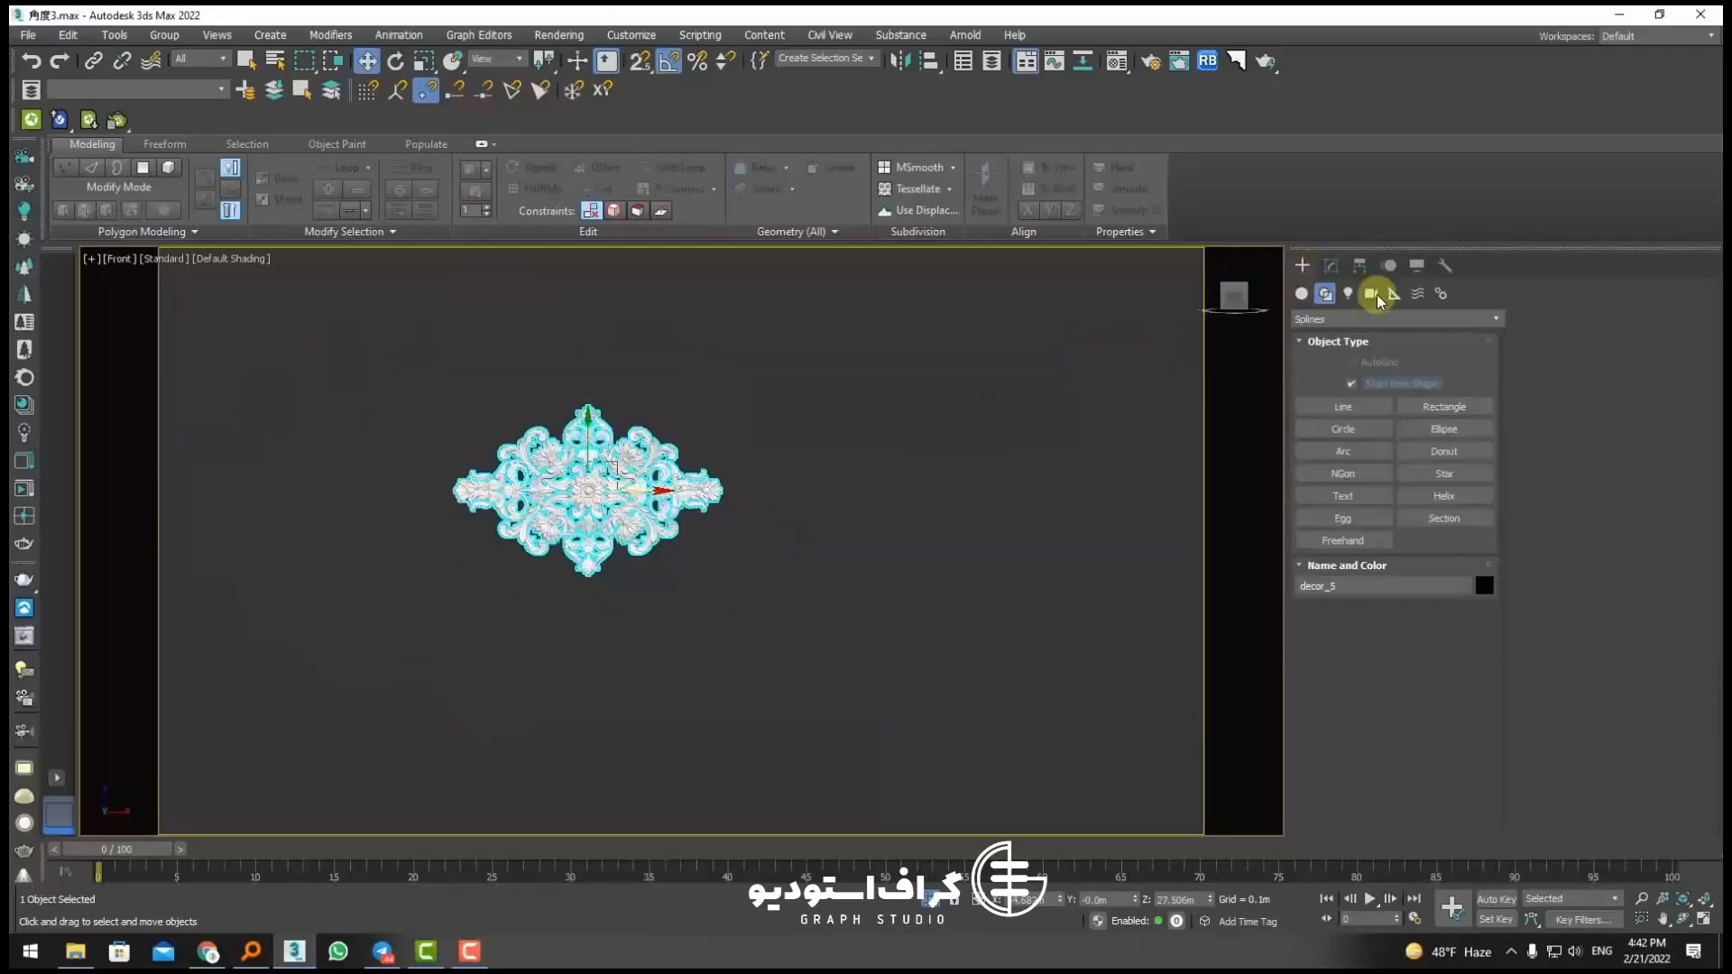
{"action": "left_click", "coordinate": [1394, 298]}
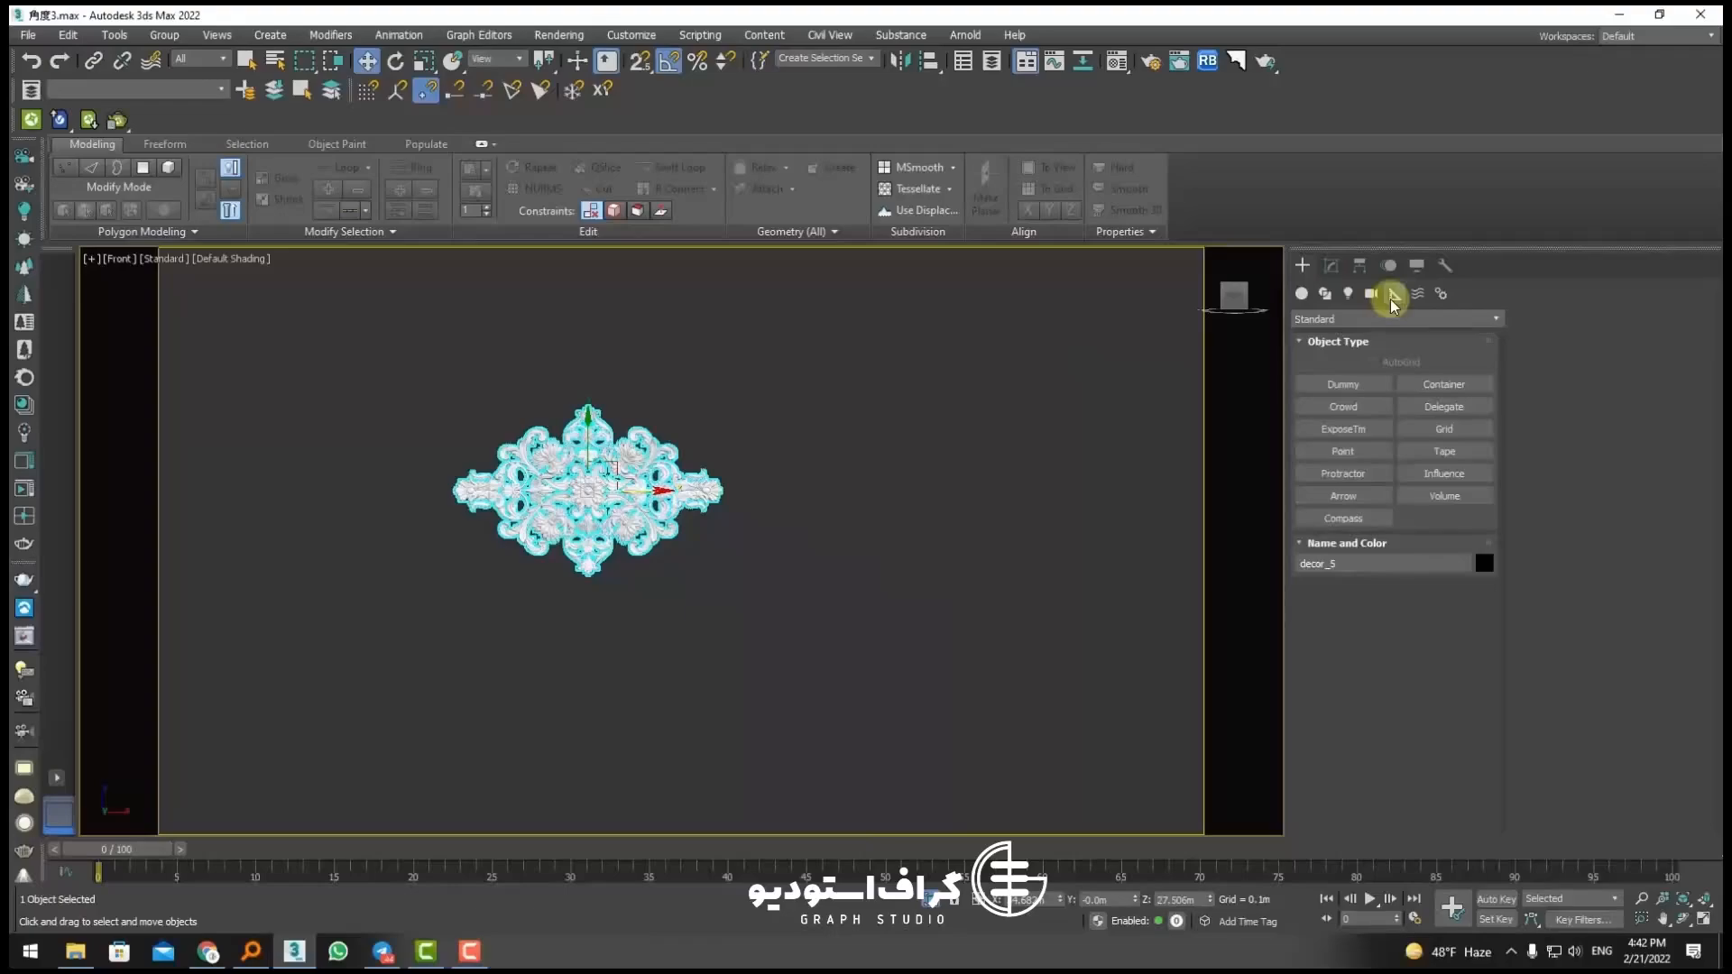
{"action": "left_click", "coordinate": [1444, 451]}
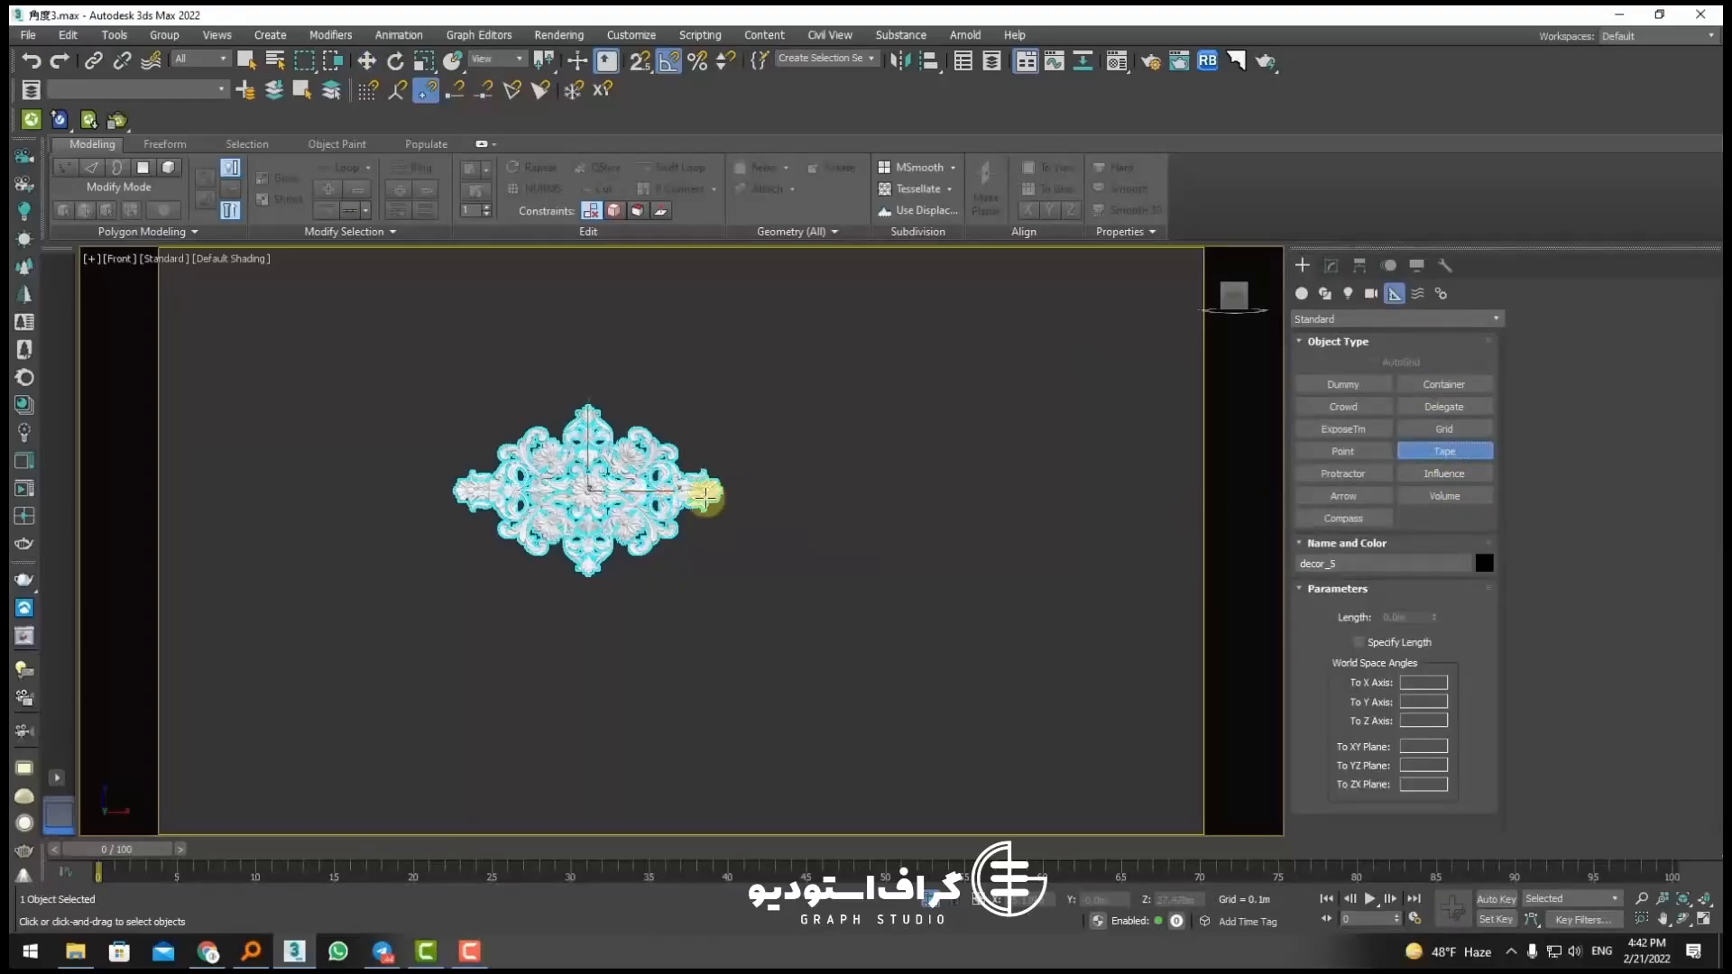
{"action": "left_click", "coordinate": [1344, 451]}
{"action": "scroll", "coordinate": [771, 494], "scroll_direction": "up", "scroll_amount": 10}
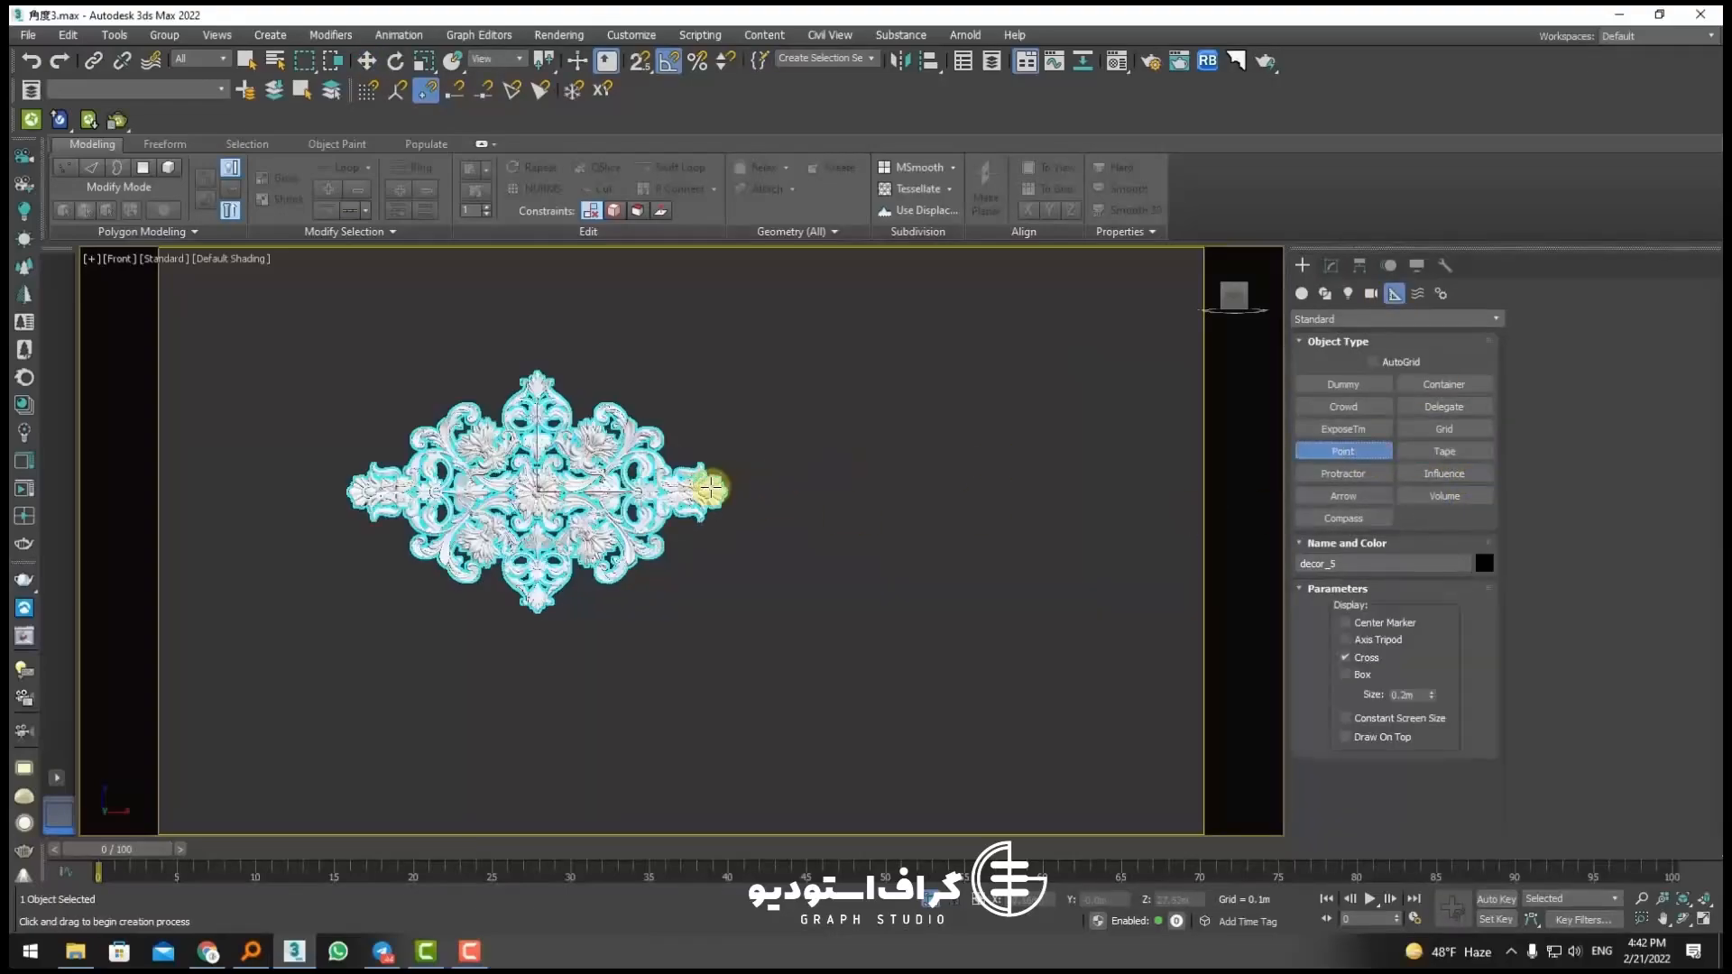
{"action": "left_click", "coordinate": [768, 495]}
{"action": "scroll", "coordinate": [736, 563], "scroll_direction": "down", "scroll_amount": 8}
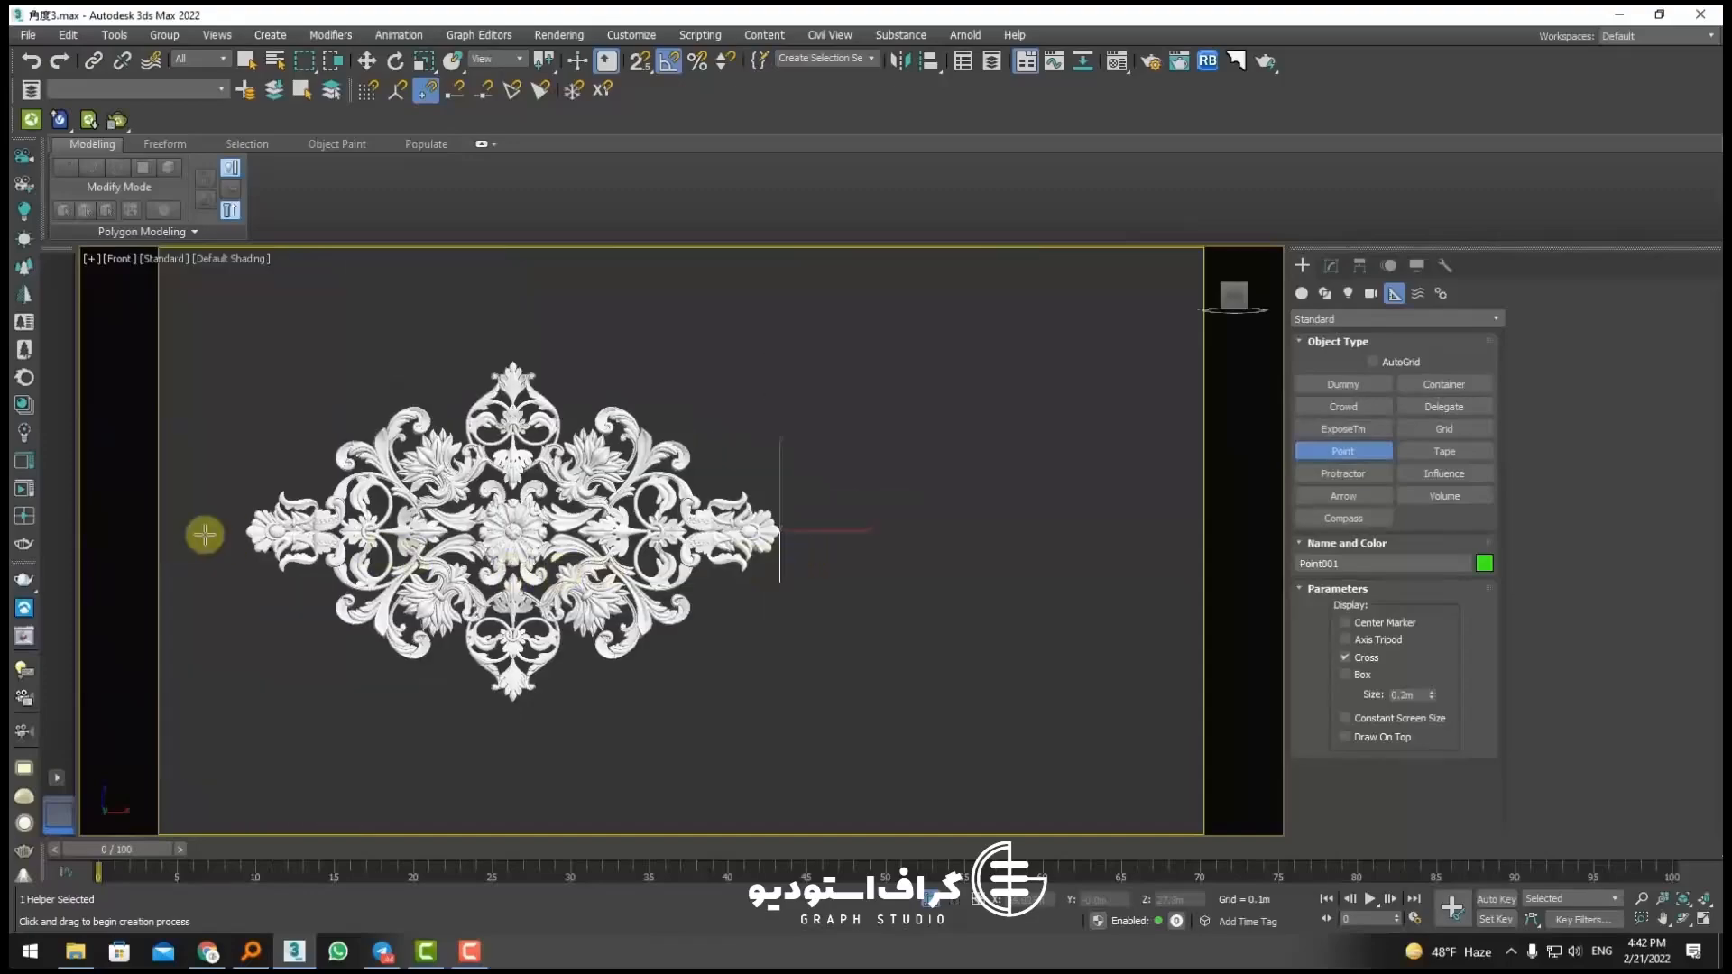
{"action": "scroll", "coordinate": [205, 534], "scroll_direction": "up", "scroll_amount": 12}
{"action": "left_click", "coordinate": [243, 516]}
{"action": "scroll", "coordinate": [270, 532], "scroll_direction": "down", "scroll_amount": 15}
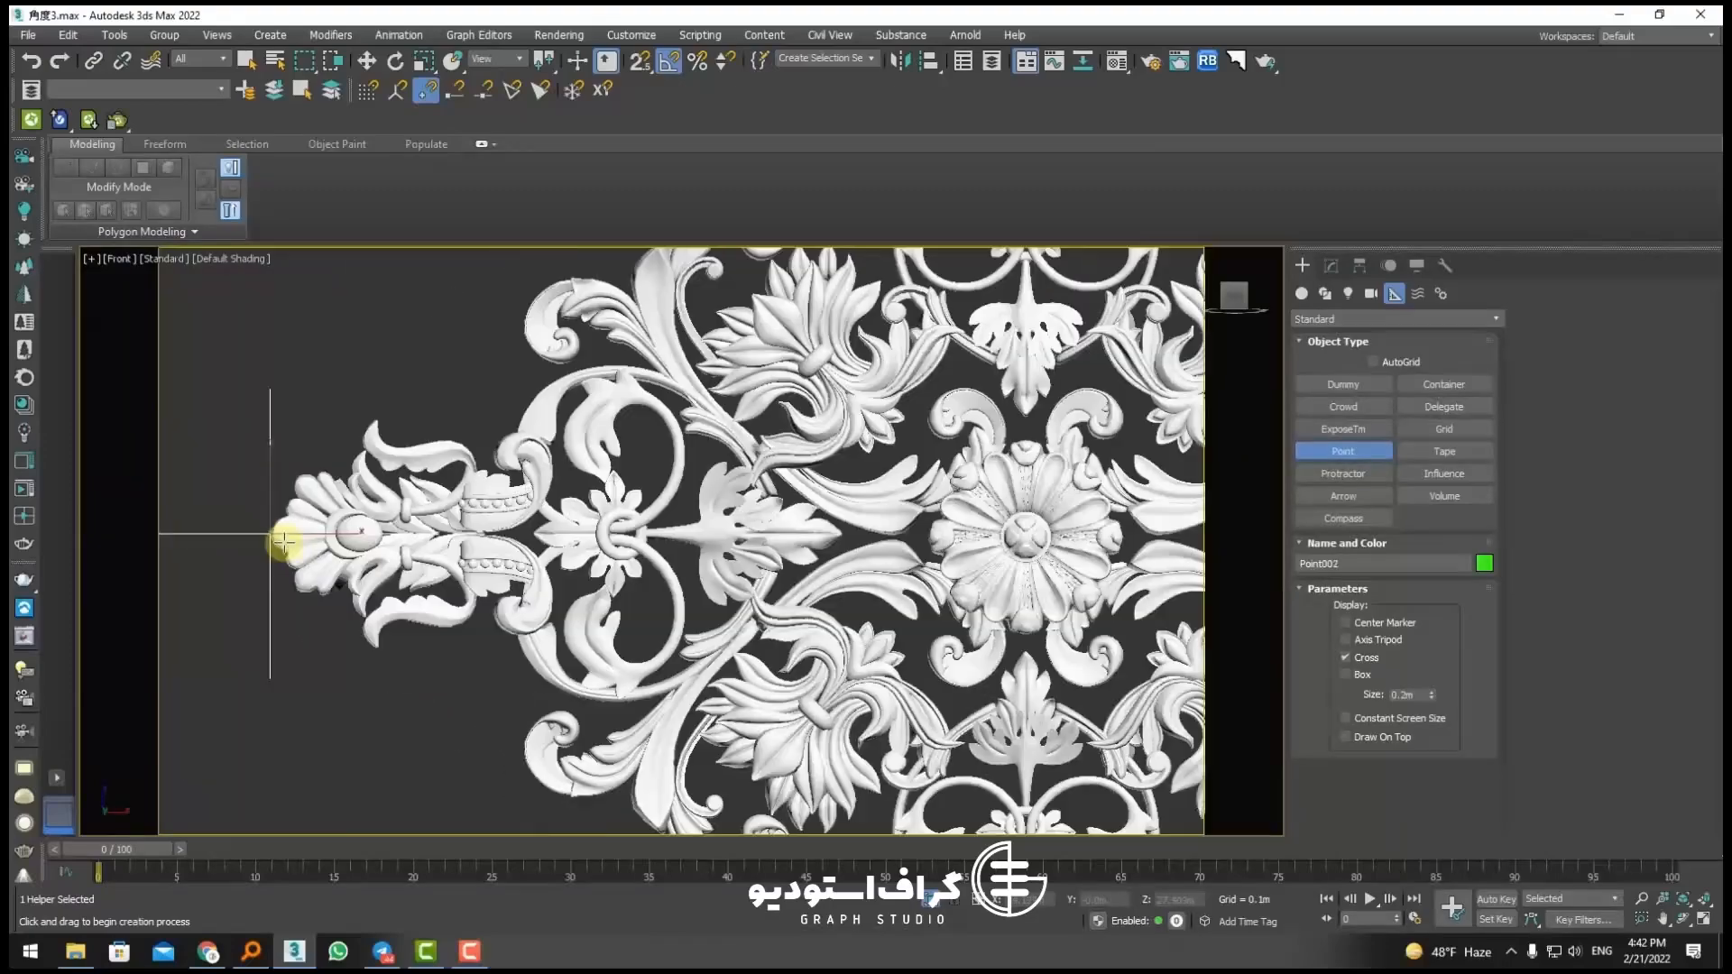
Step: Try to measure the ornament's length with a Tape helper using vertex snapping between its two tips
{"action": "left_click", "coordinate": [1444, 451]}
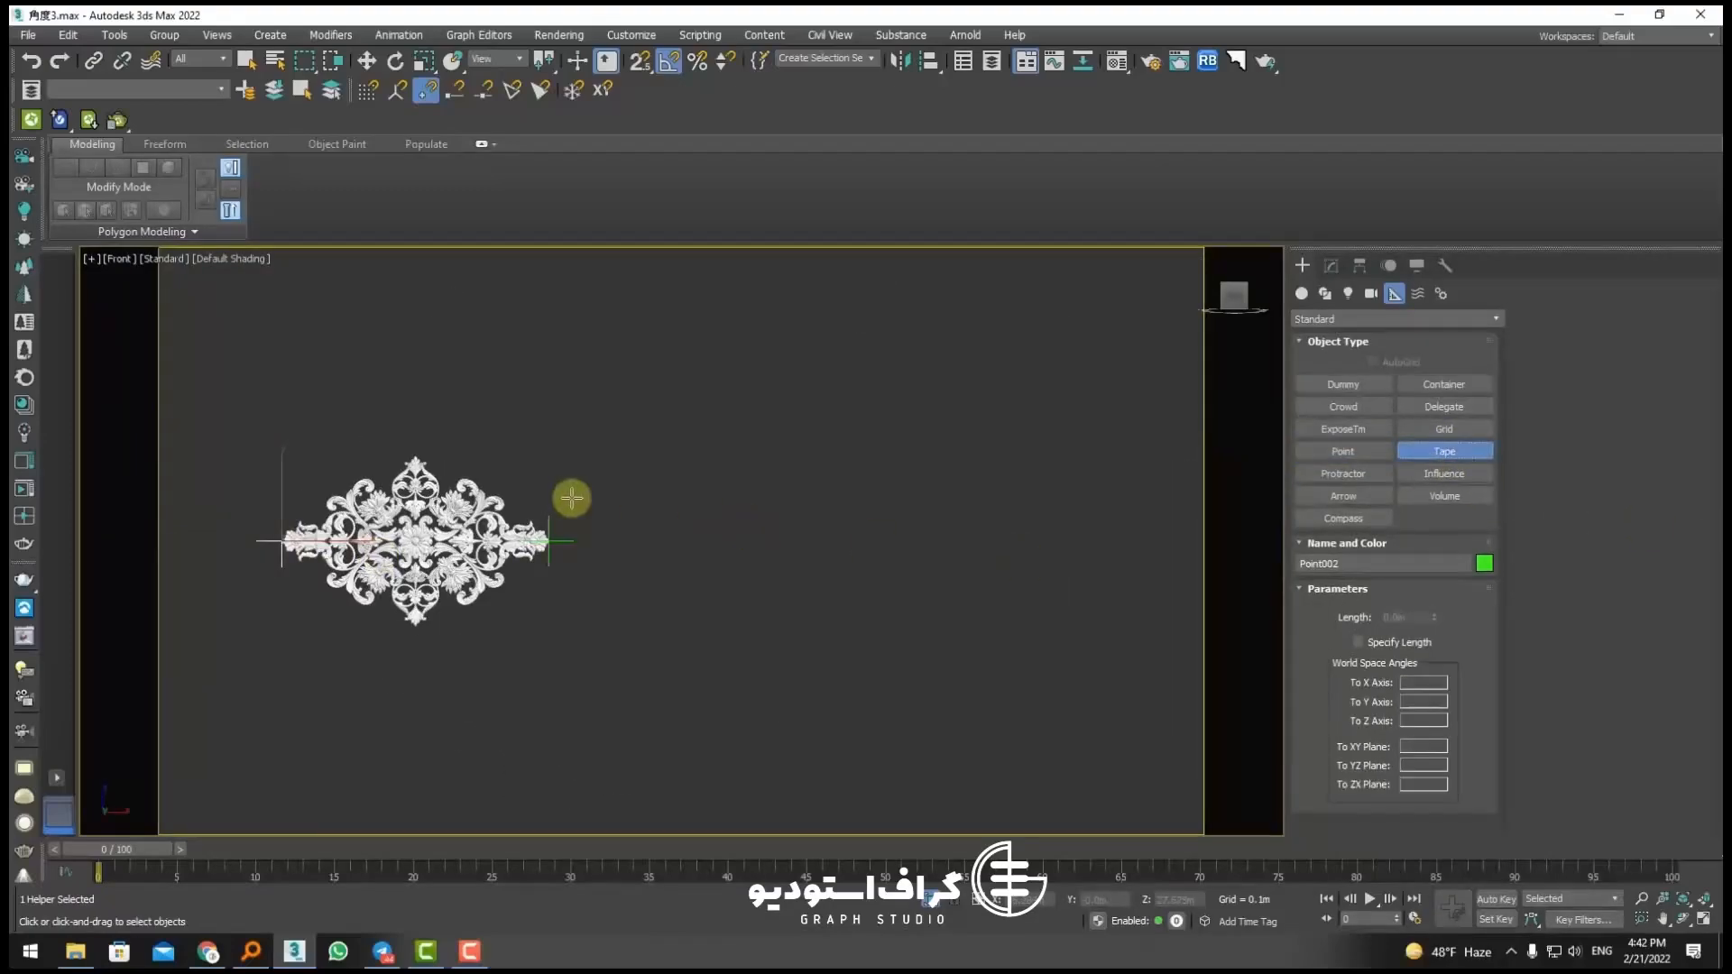
{"action": "left_click", "coordinate": [638, 63]}
{"action": "middle_click_drag", "start_coordinate": [555, 540], "coordinate": [717, 530]}
{"action": "scroll", "coordinate": [715, 529], "scroll_direction": "up", "scroll_amount": 6}
{"action": "scroll", "coordinate": [716, 530], "scroll_direction": "down", "scroll_amount": 6}
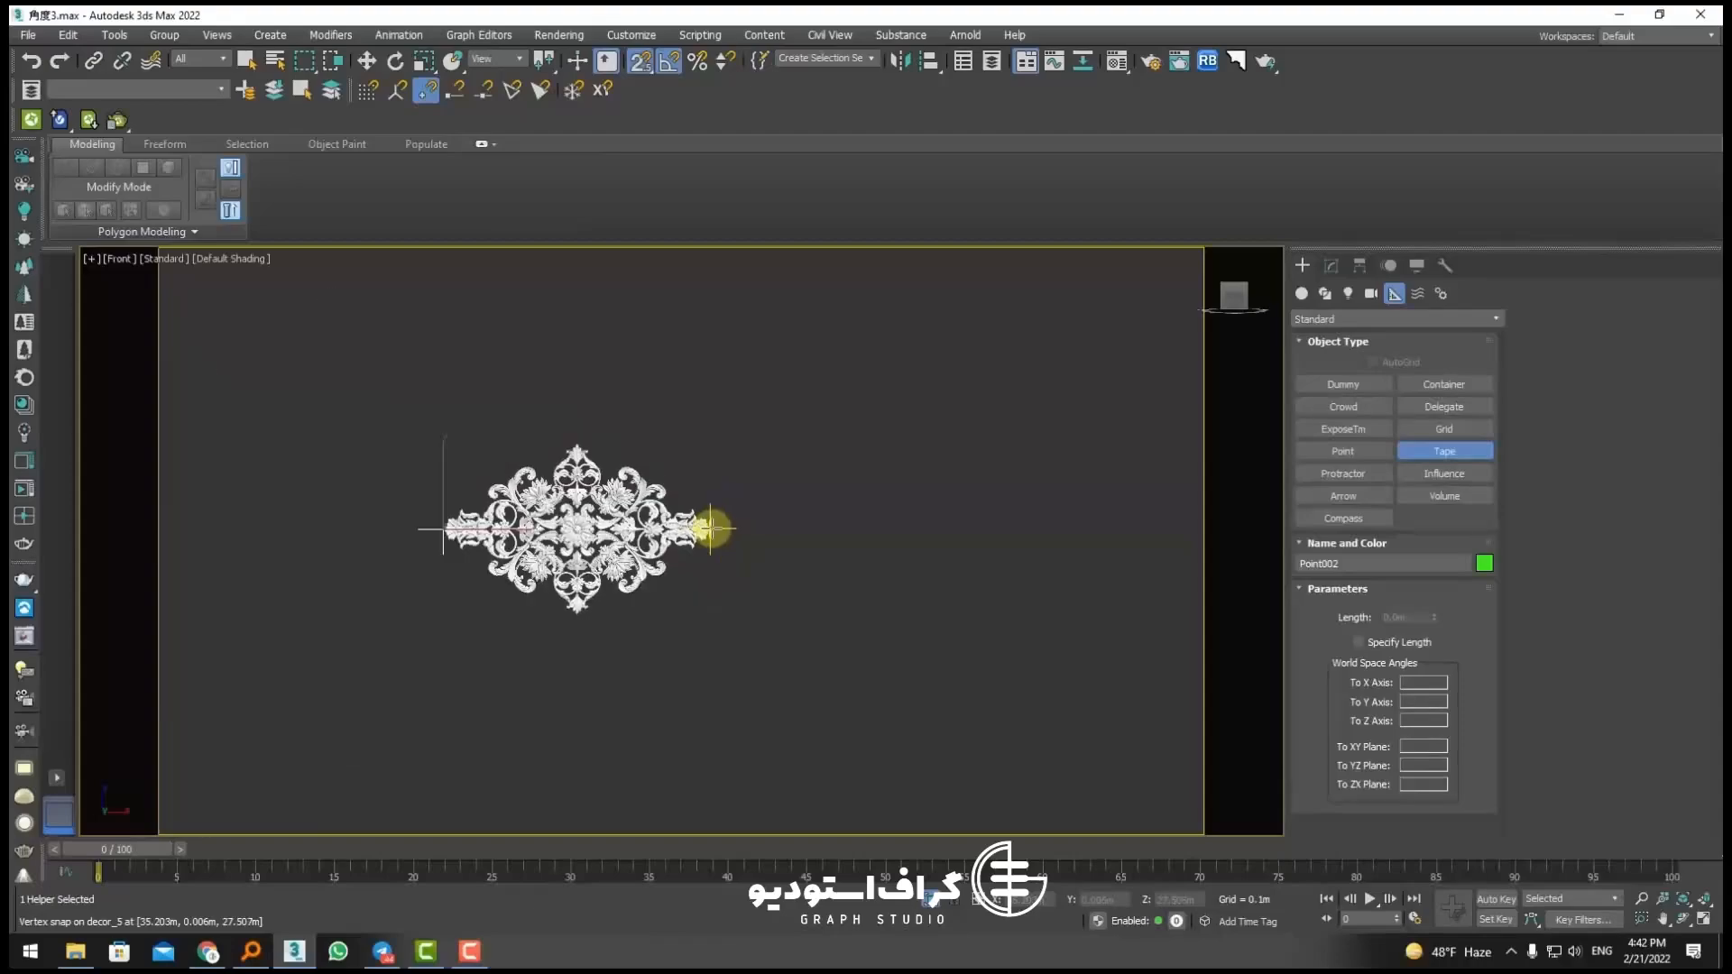
{"action": "left_click_drag", "start_coordinate": [713, 530], "coordinate": [627, 561]}
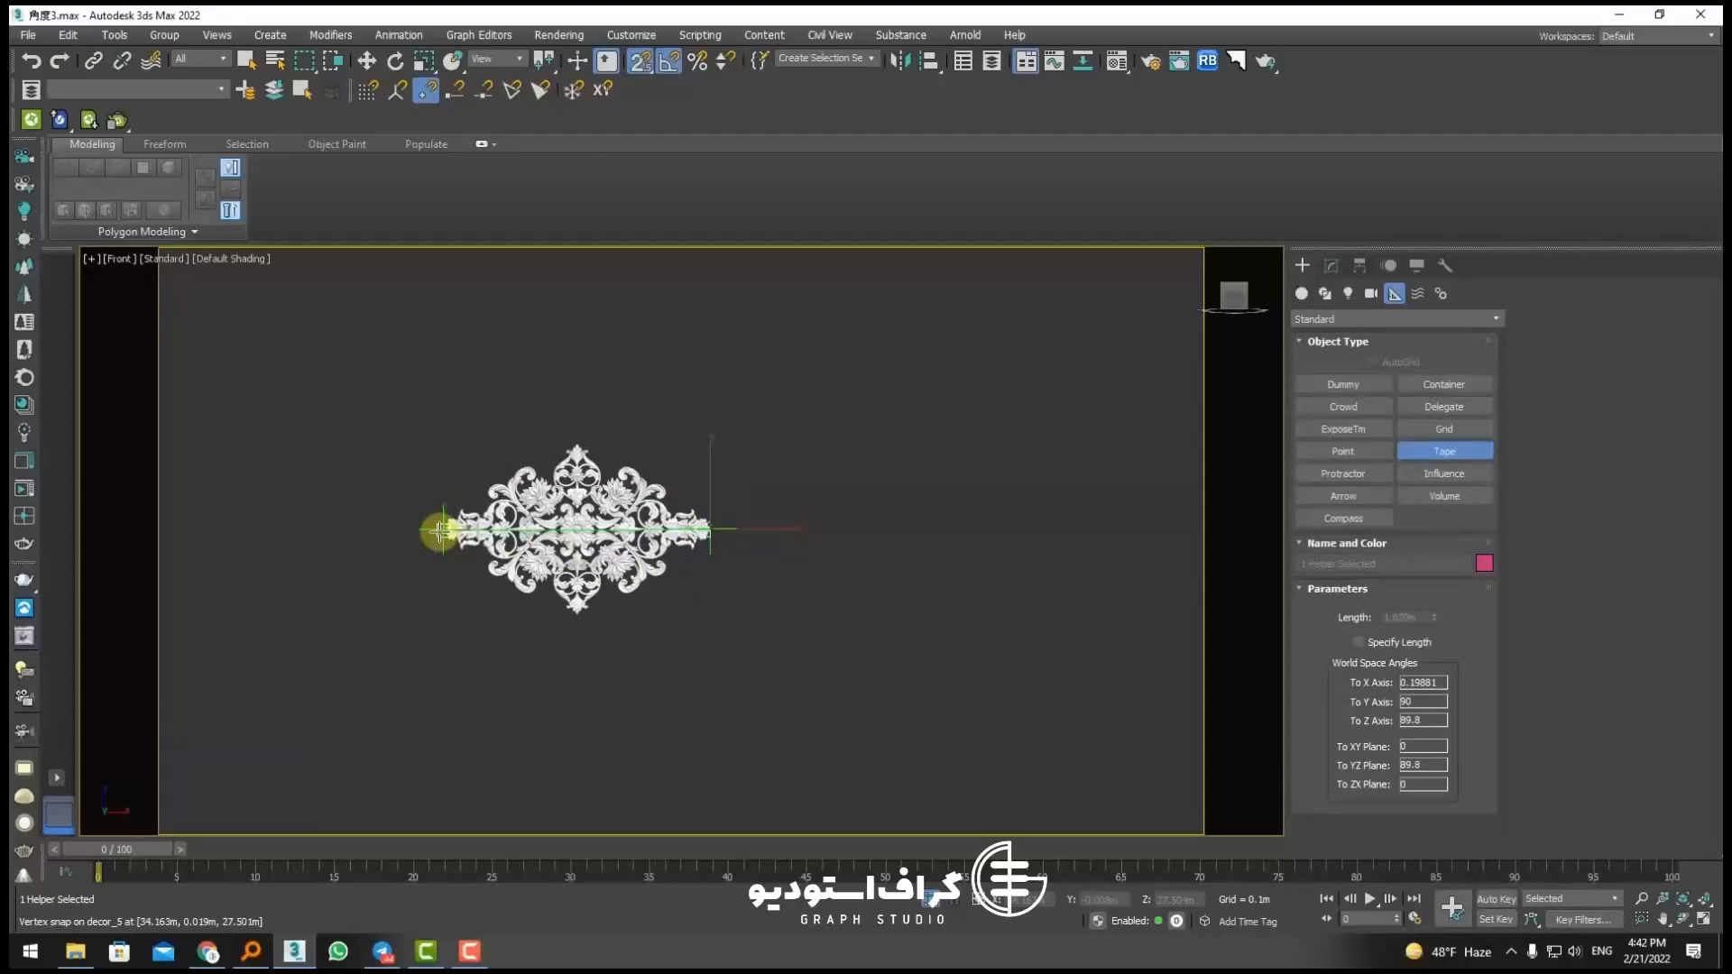
{"action": "left_click_drag", "start_coordinate": [439, 532], "coordinate": [442, 532]}
{"action": "scroll", "coordinate": [442, 531], "scroll_direction": "up", "scroll_amount": 10}
{"action": "scroll", "coordinate": [463, 545], "scroll_direction": "down", "scroll_amount": 4}
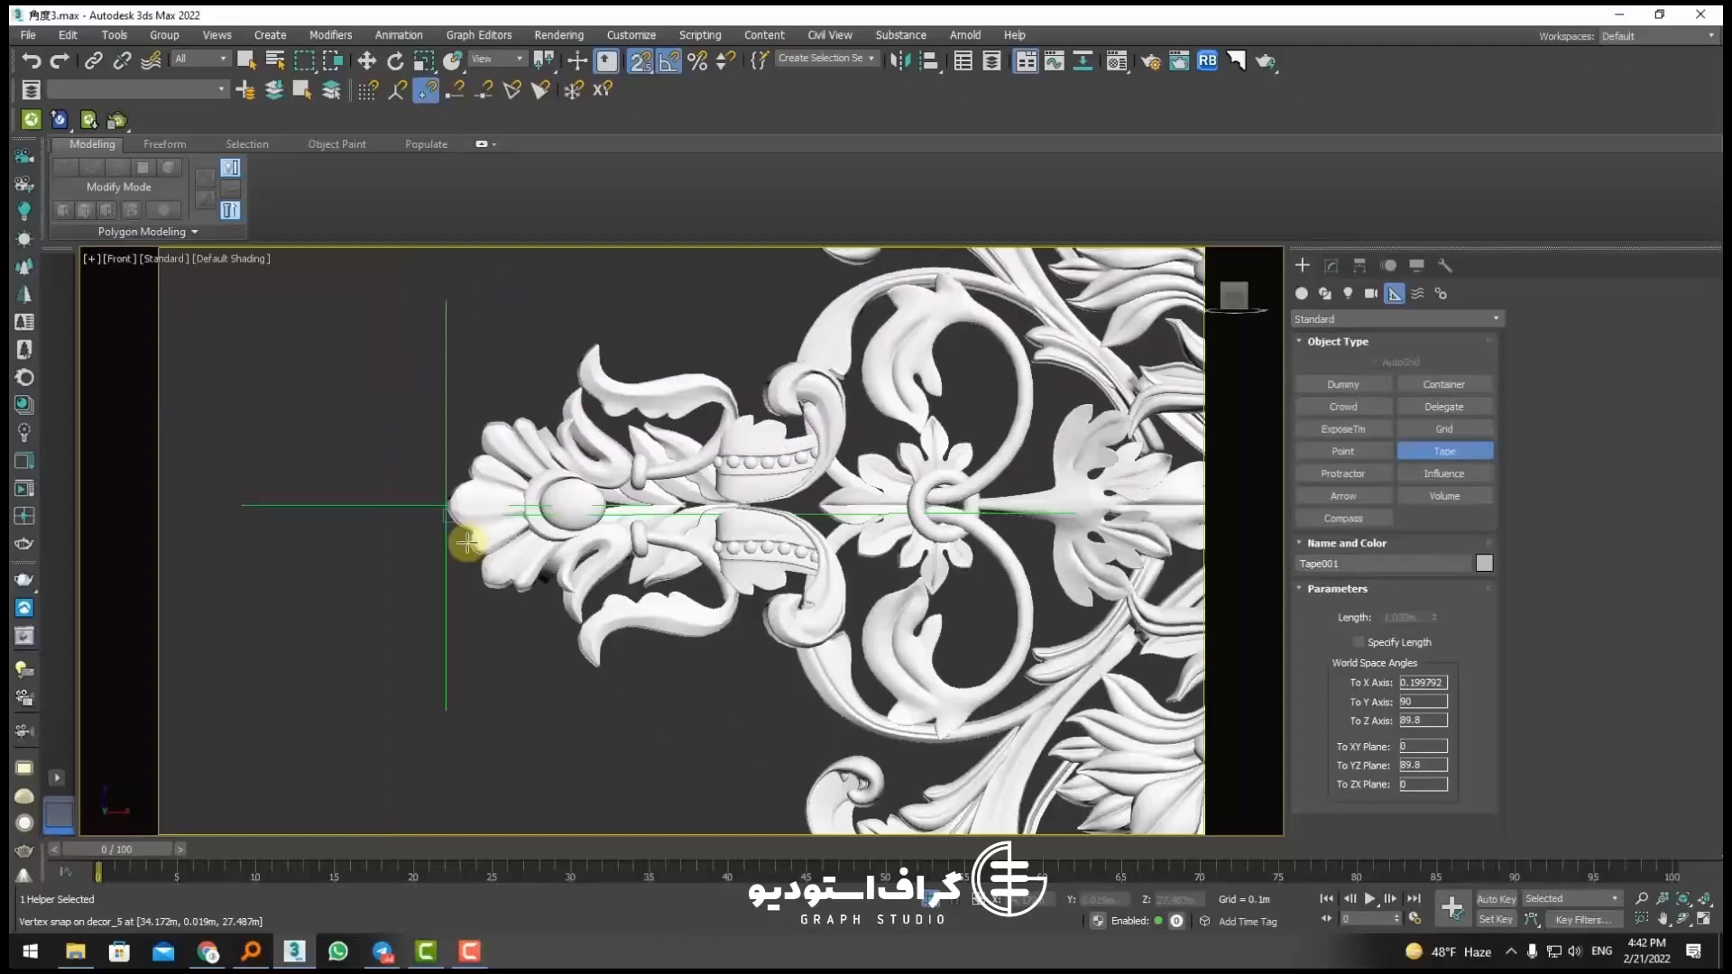
{"action": "middle_click_drag", "start_coordinate": [464, 545], "coordinate": [290, 513]}
{"action": "scroll", "coordinate": [460, 505], "scroll_direction": "down", "scroll_amount": 6}
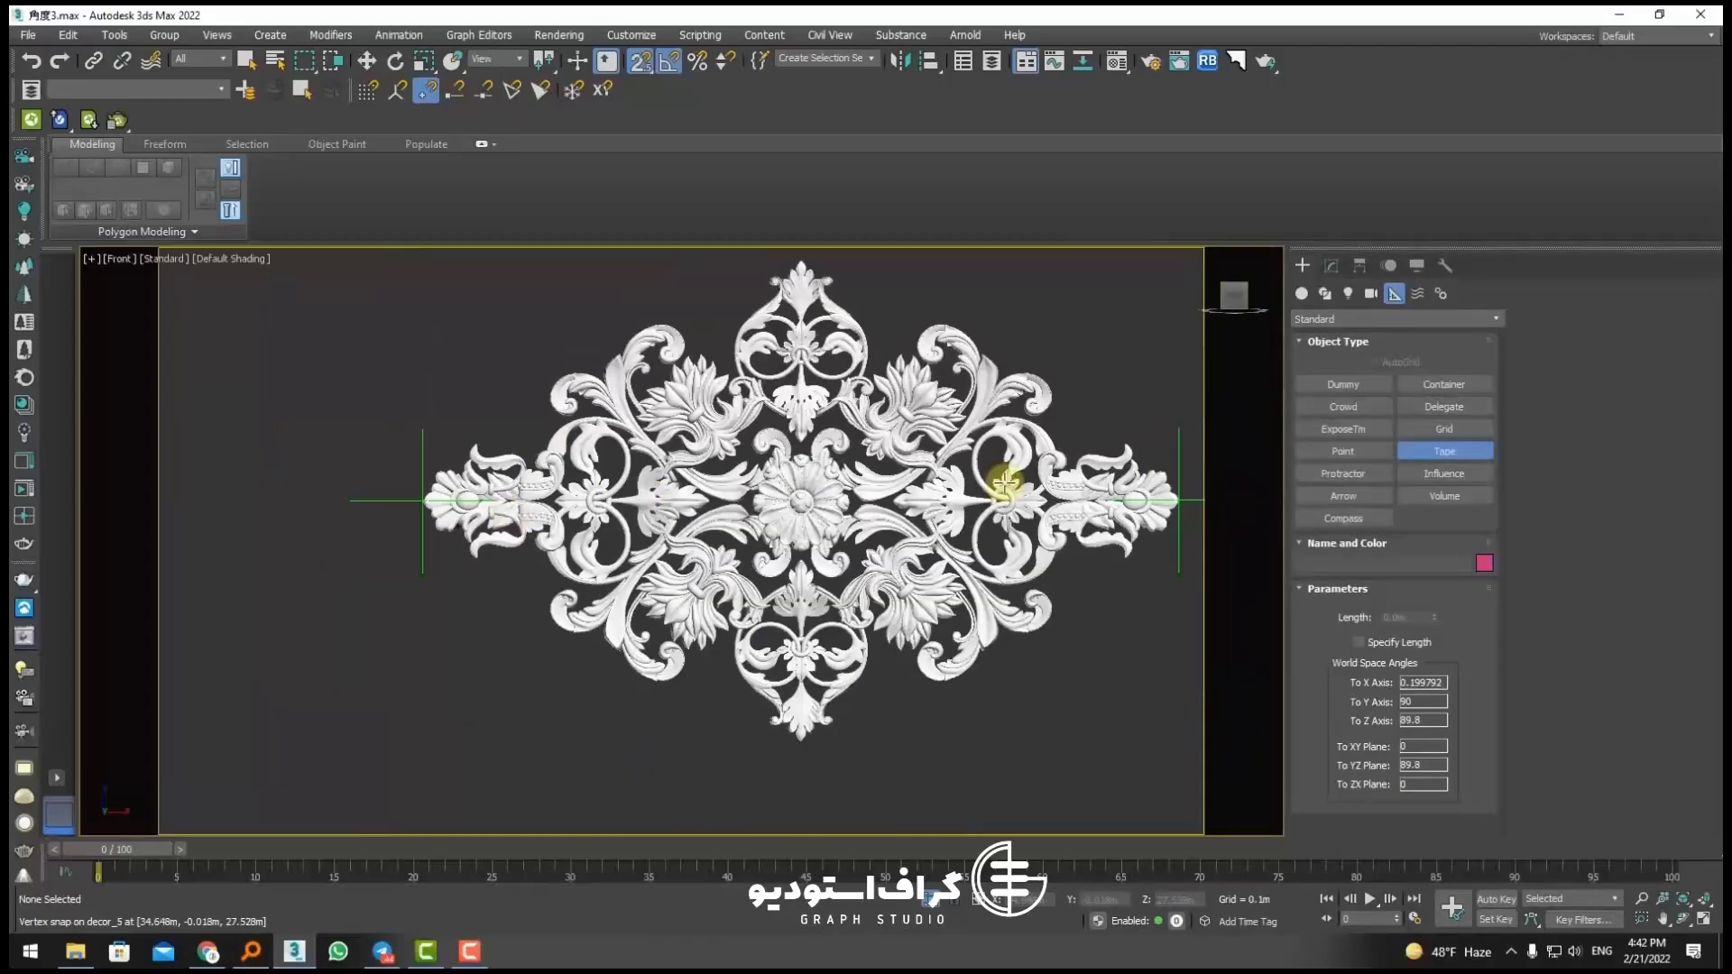
Step: Limit snapping to Pivot and measure the ornament's length with a Tape helper between the two Point helpers
{"action": "right_click", "coordinate": [648, 63]}
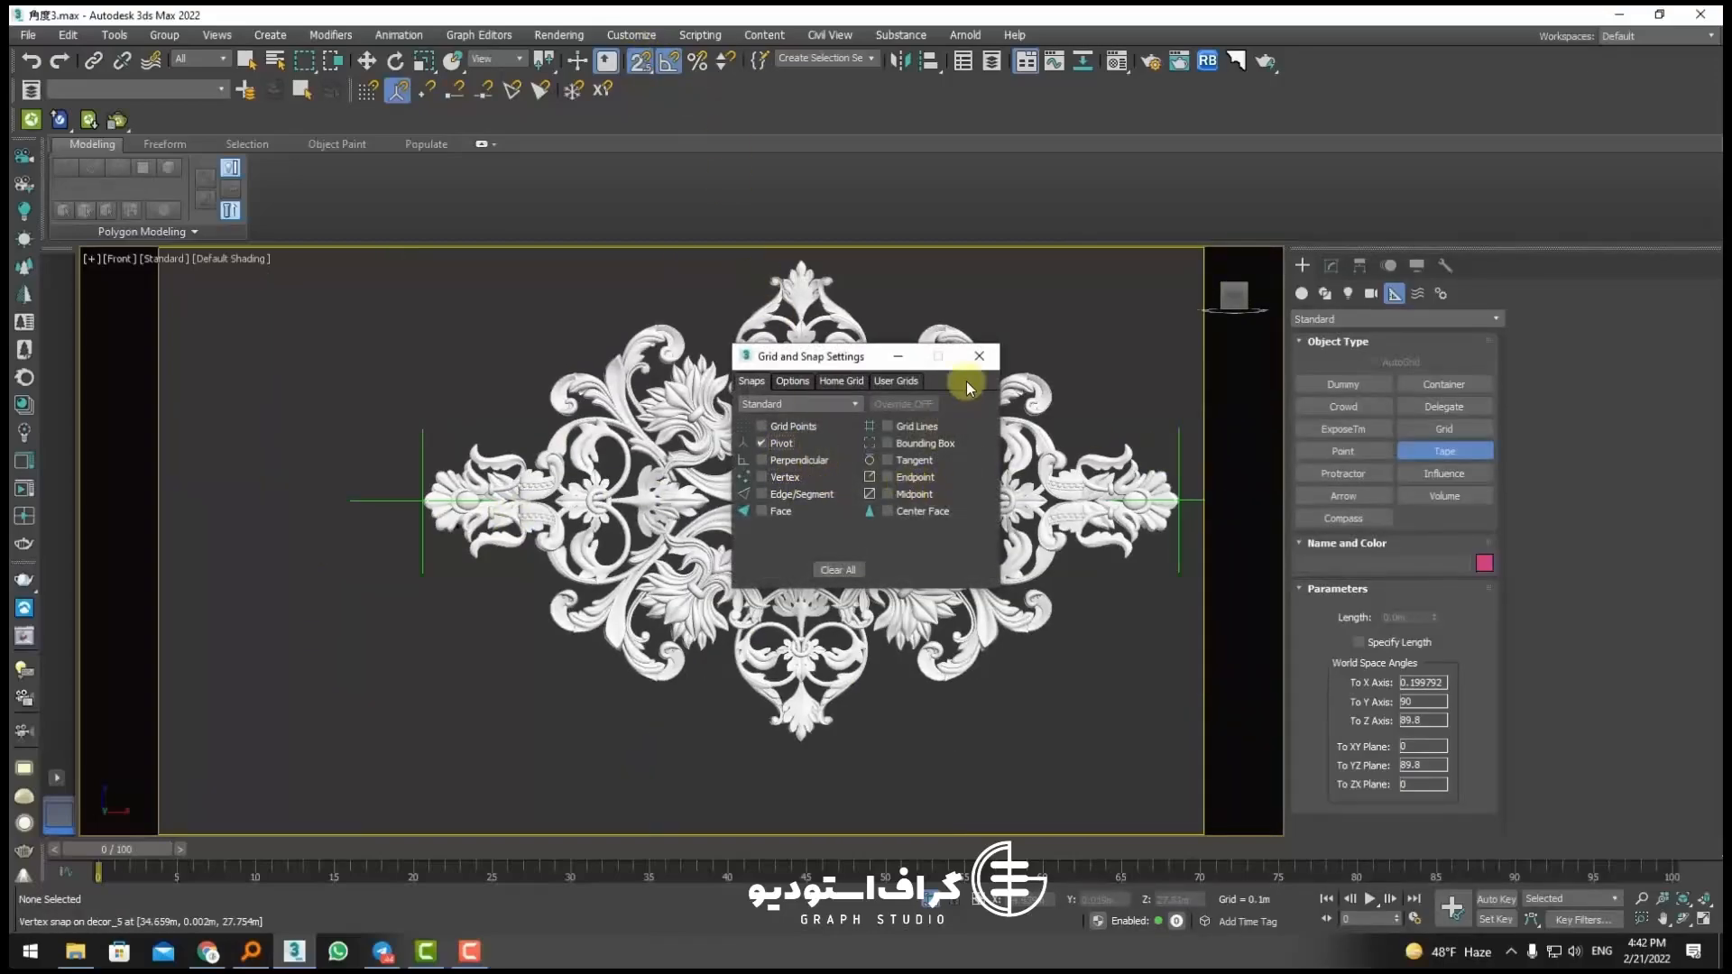
{"action": "left_click", "coordinate": [979, 356]}
{"action": "left_click_drag", "start_coordinate": [422, 499], "coordinate": [1180, 501]}
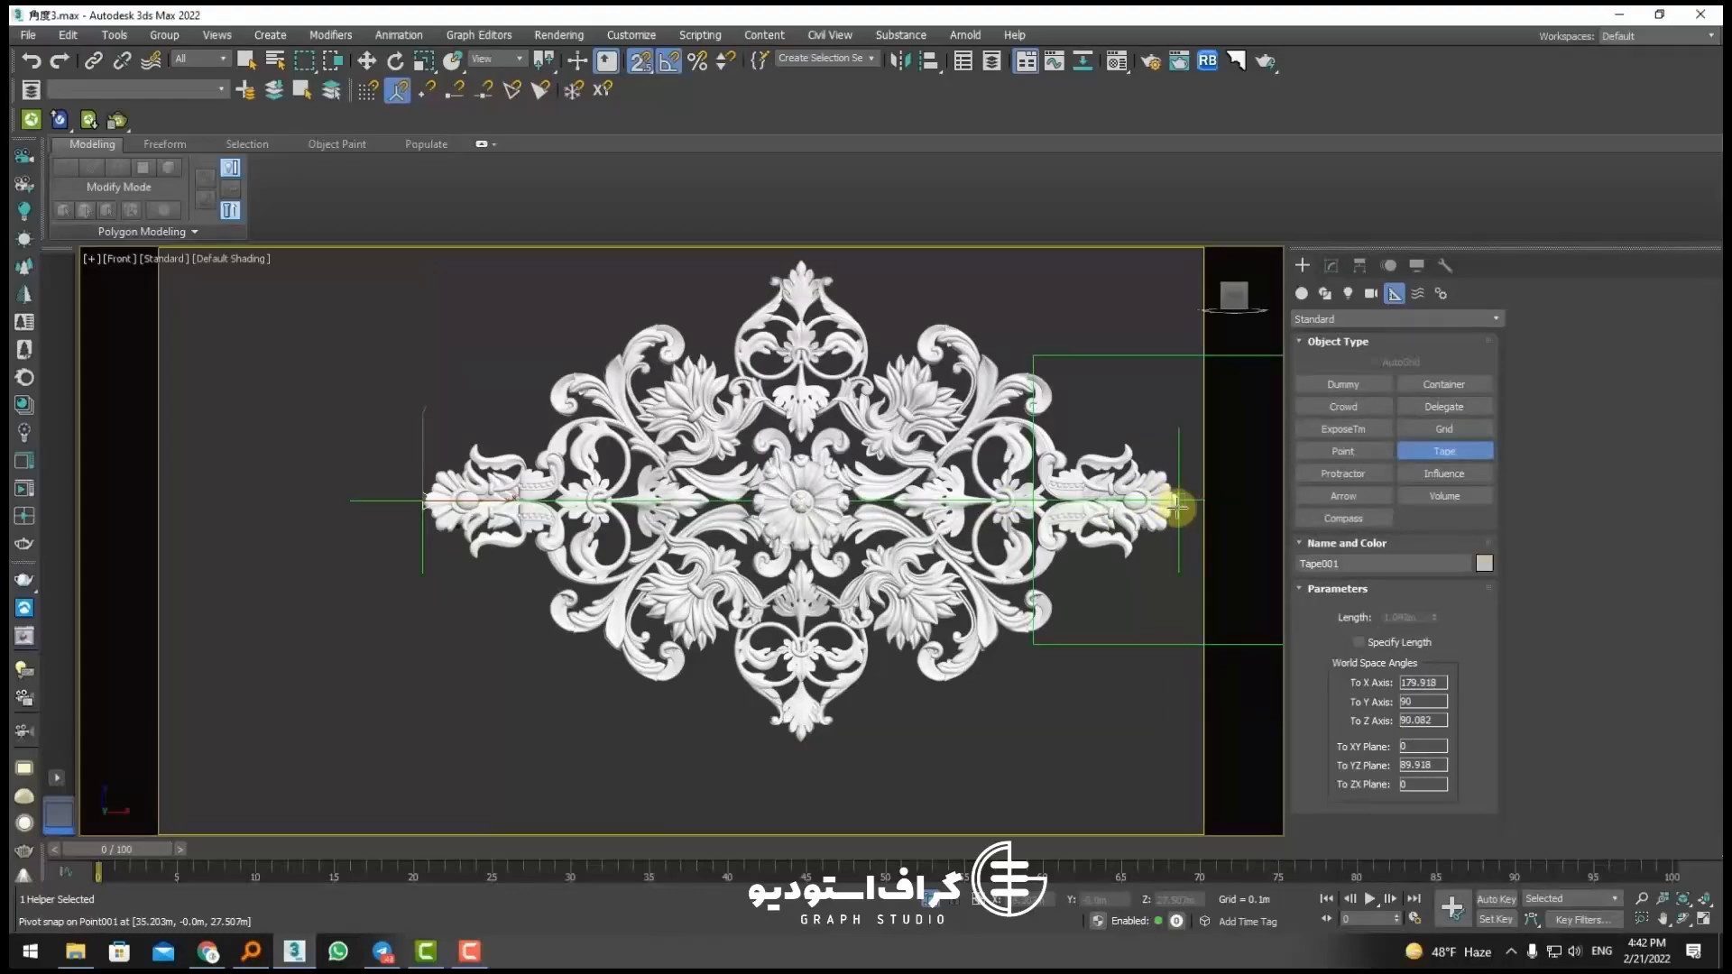
{"action": "right_click", "coordinate": [1100, 670]}
{"action": "scroll", "coordinate": [884, 651], "scroll_direction": "down", "scroll_amount": 6}
{"action": "scroll", "coordinate": [923, 640], "scroll_direction": "up", "scroll_amount": 3}
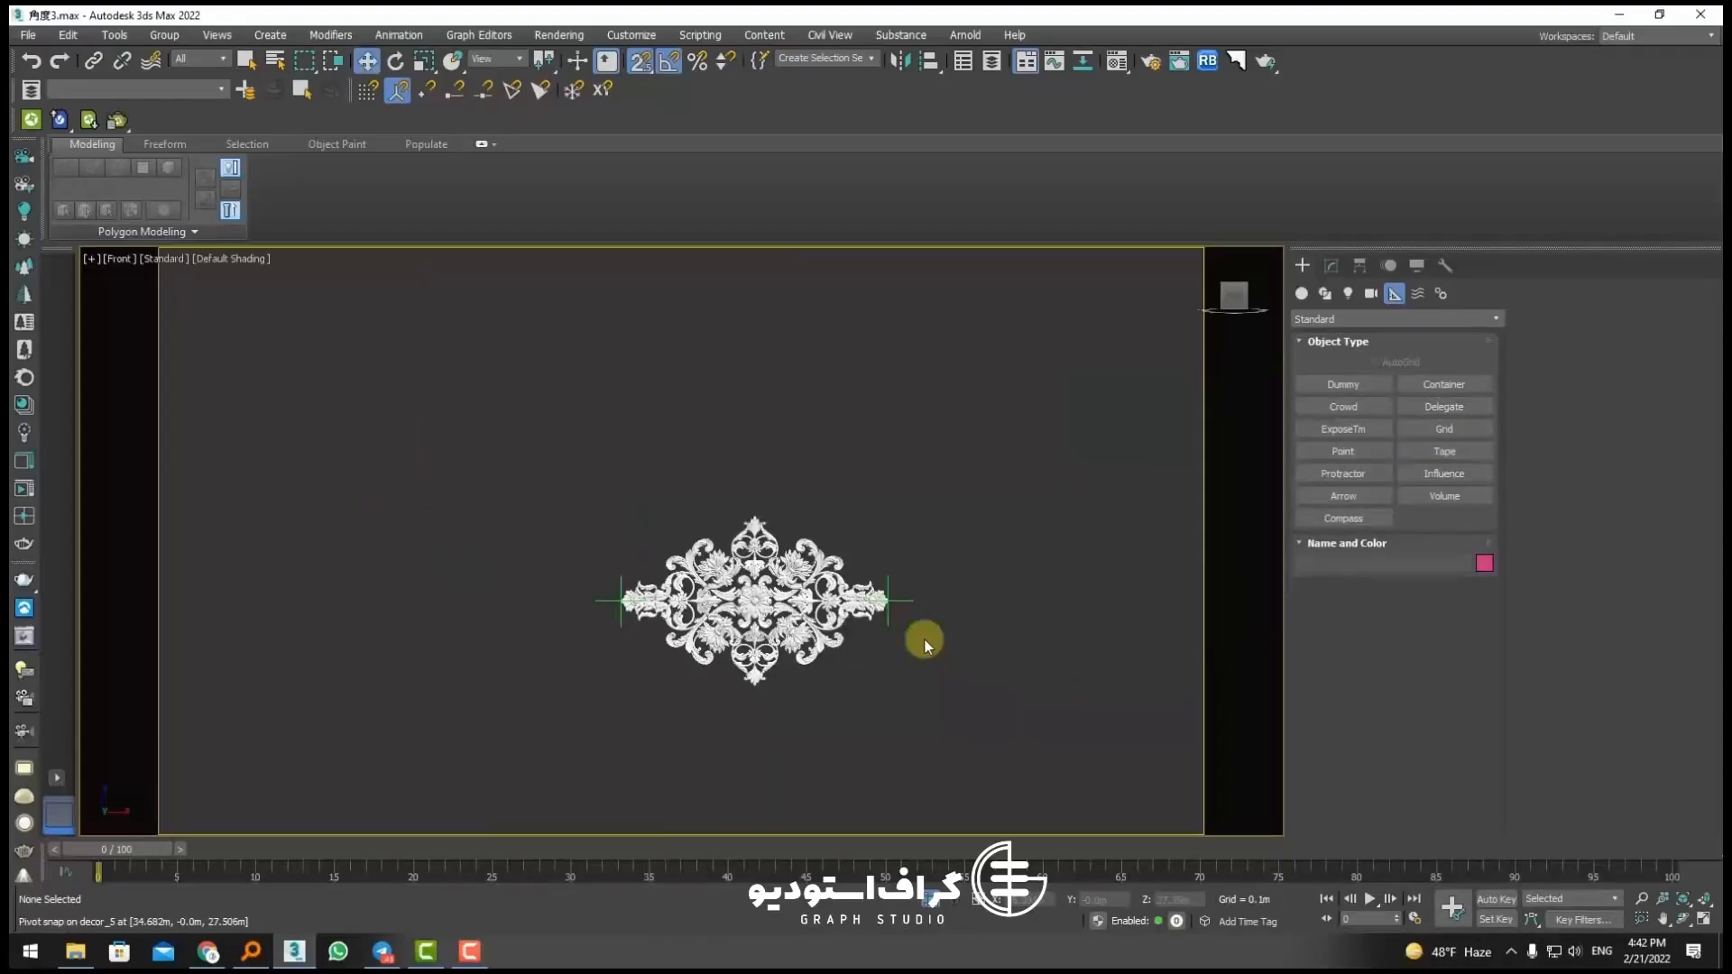
Step: Delete the two Point helpers at the ornament's tips
{"action": "key", "text": "shift+g"}
{"action": "key", "text": "ctrl+z"}
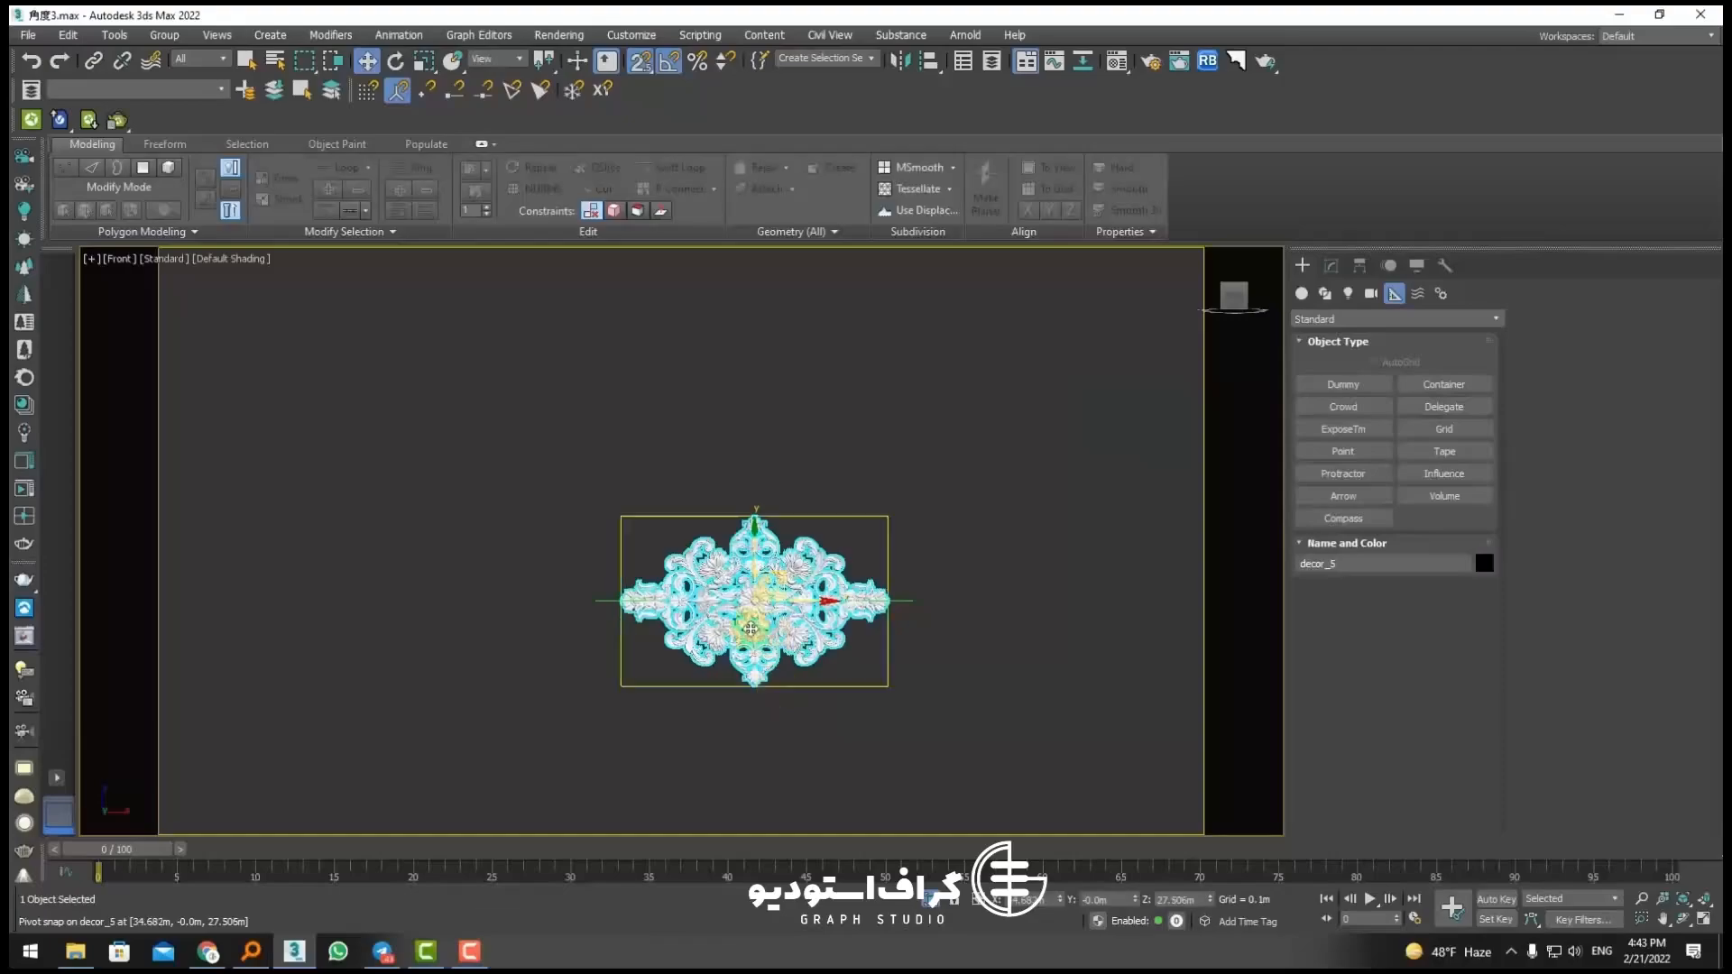
{"action": "left_click", "coordinate": [604, 600]}
{"action": "key", "text": "Delete"}
{"action": "left_click", "coordinate": [902, 597]}
{"action": "key", "text": "Delete"}
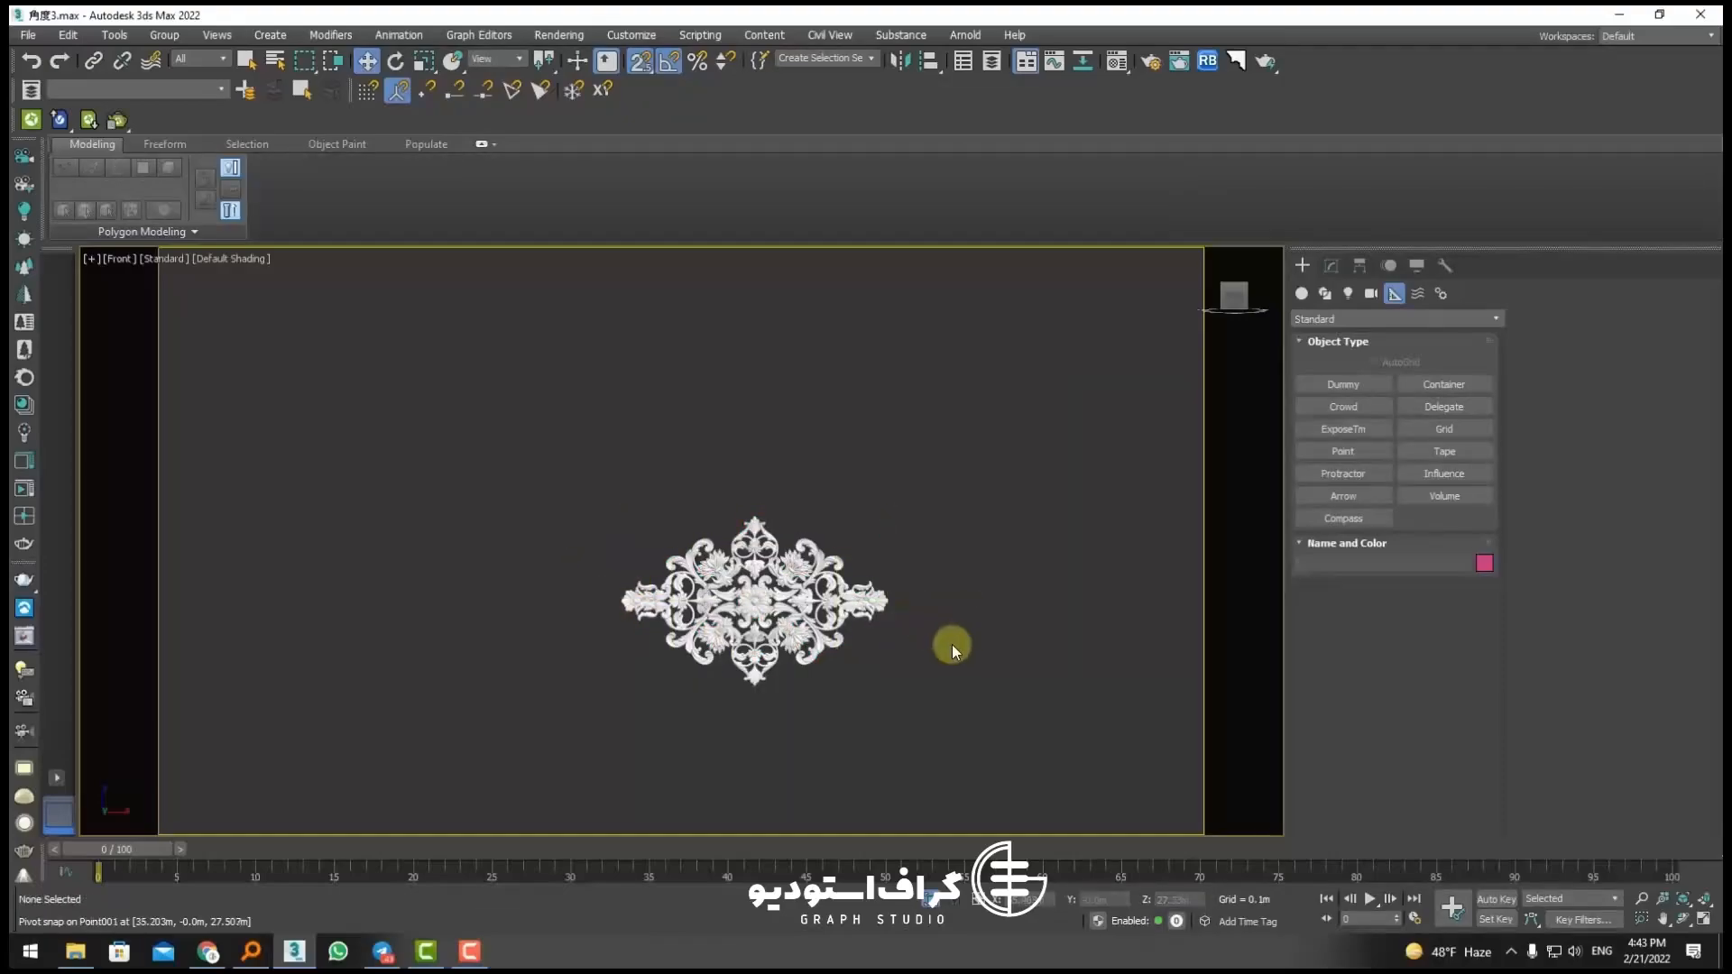
Step: Array the decor_5 ornament as 10 instances with an incremental X move of 1.048 m, using the preview
{"action": "key", "text": "ctrl+a"}
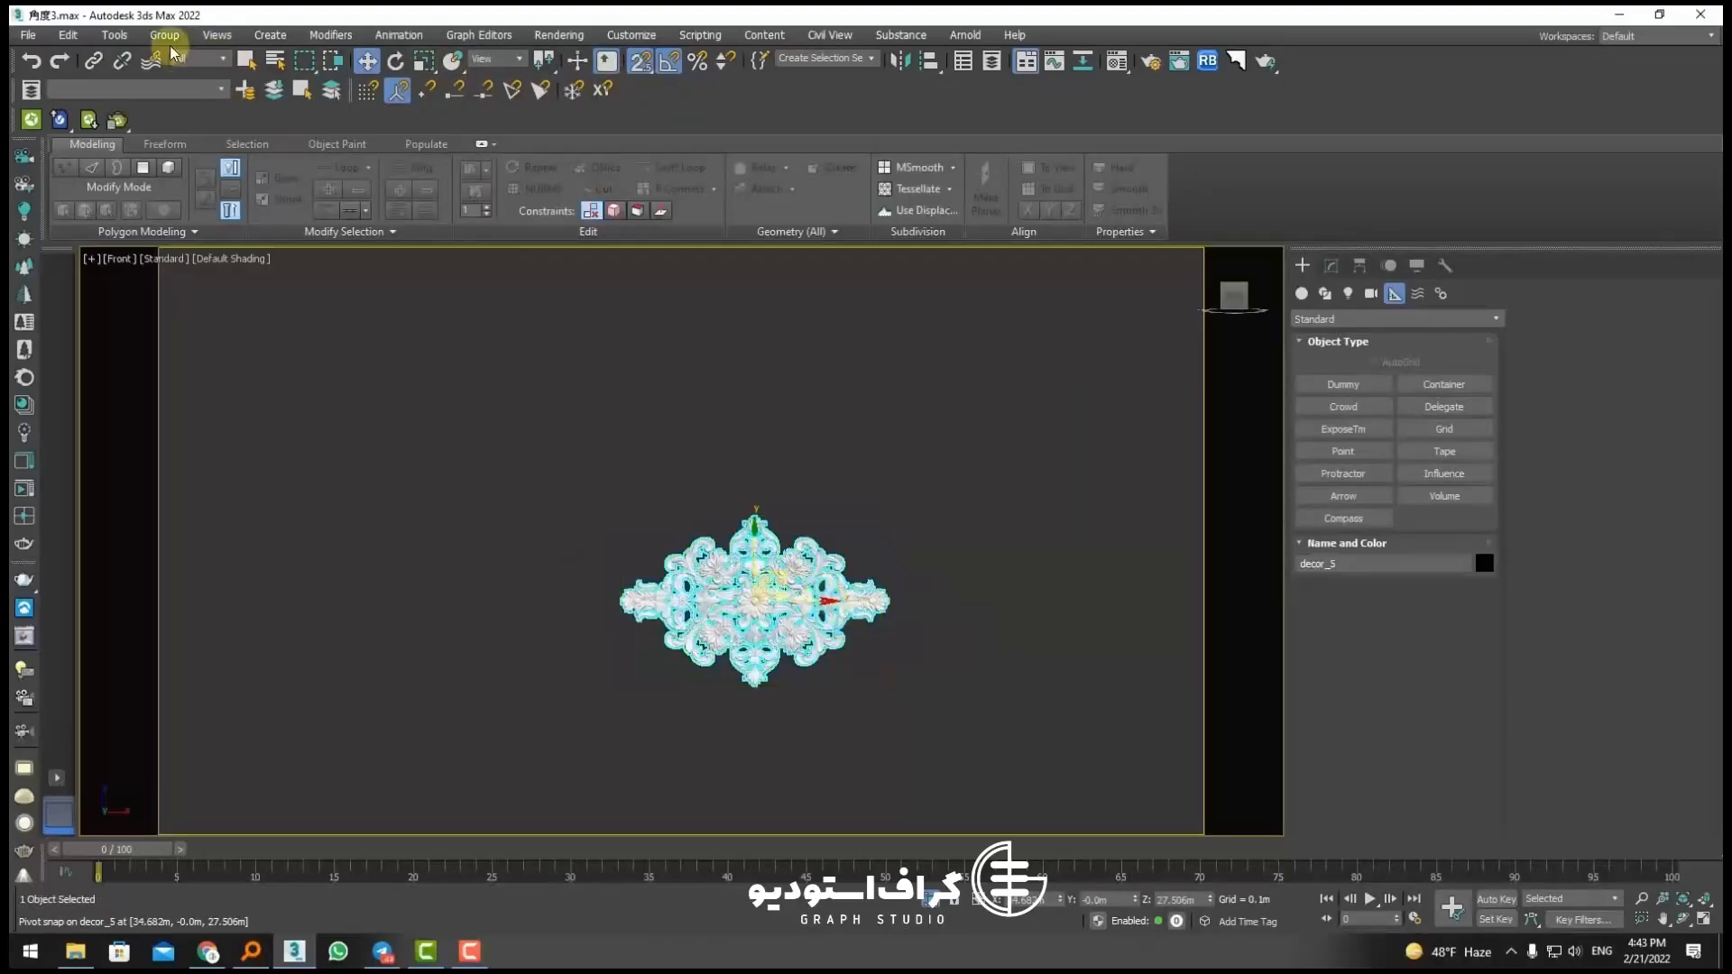
{"action": "left_click", "coordinate": [113, 34]}
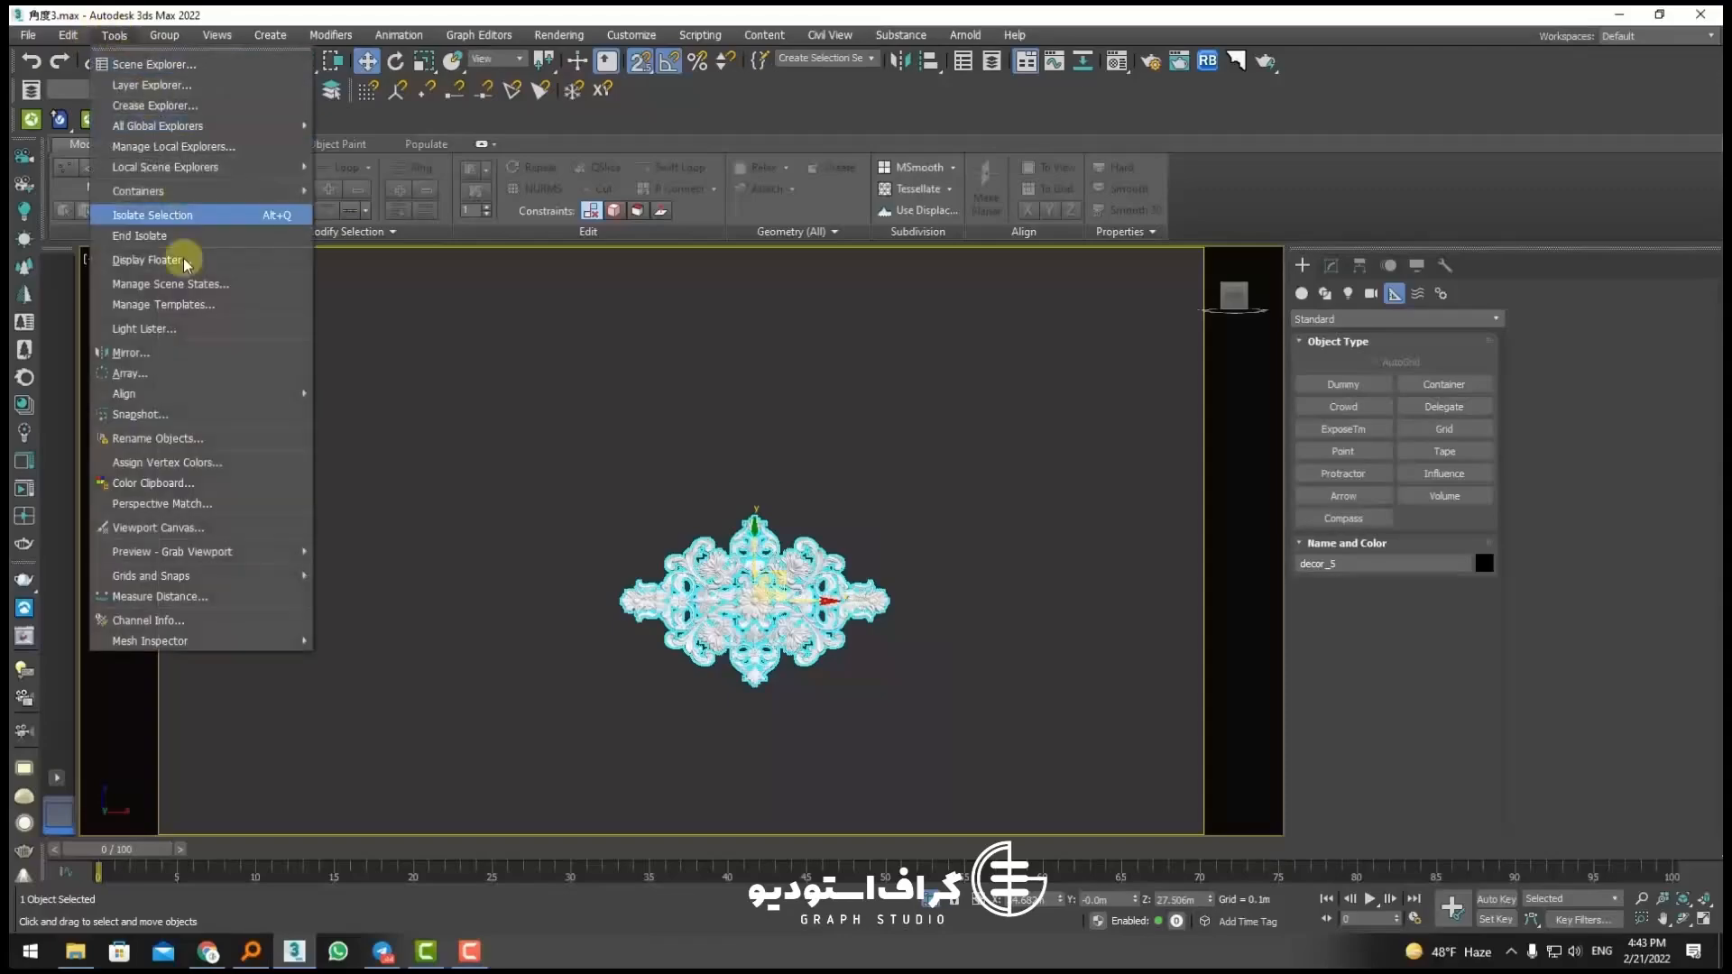
{"action": "left_click", "coordinate": [162, 374]}
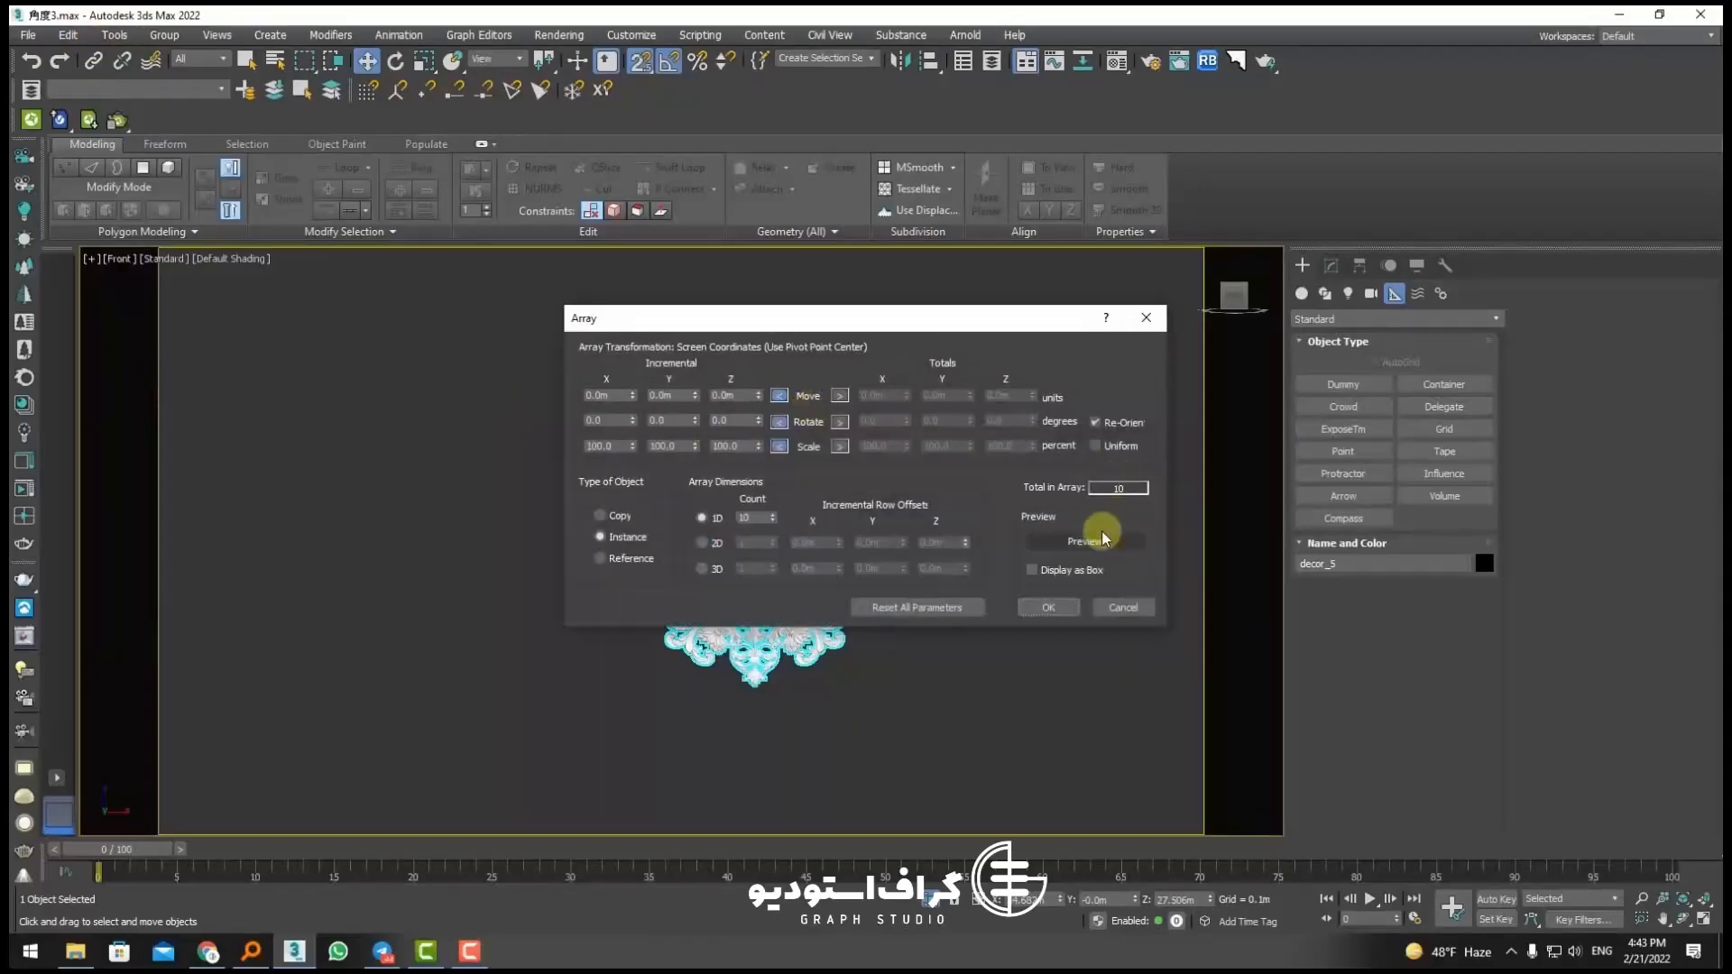
{"action": "left_click_drag", "start_coordinate": [749, 318], "coordinate": [1070, 233]}
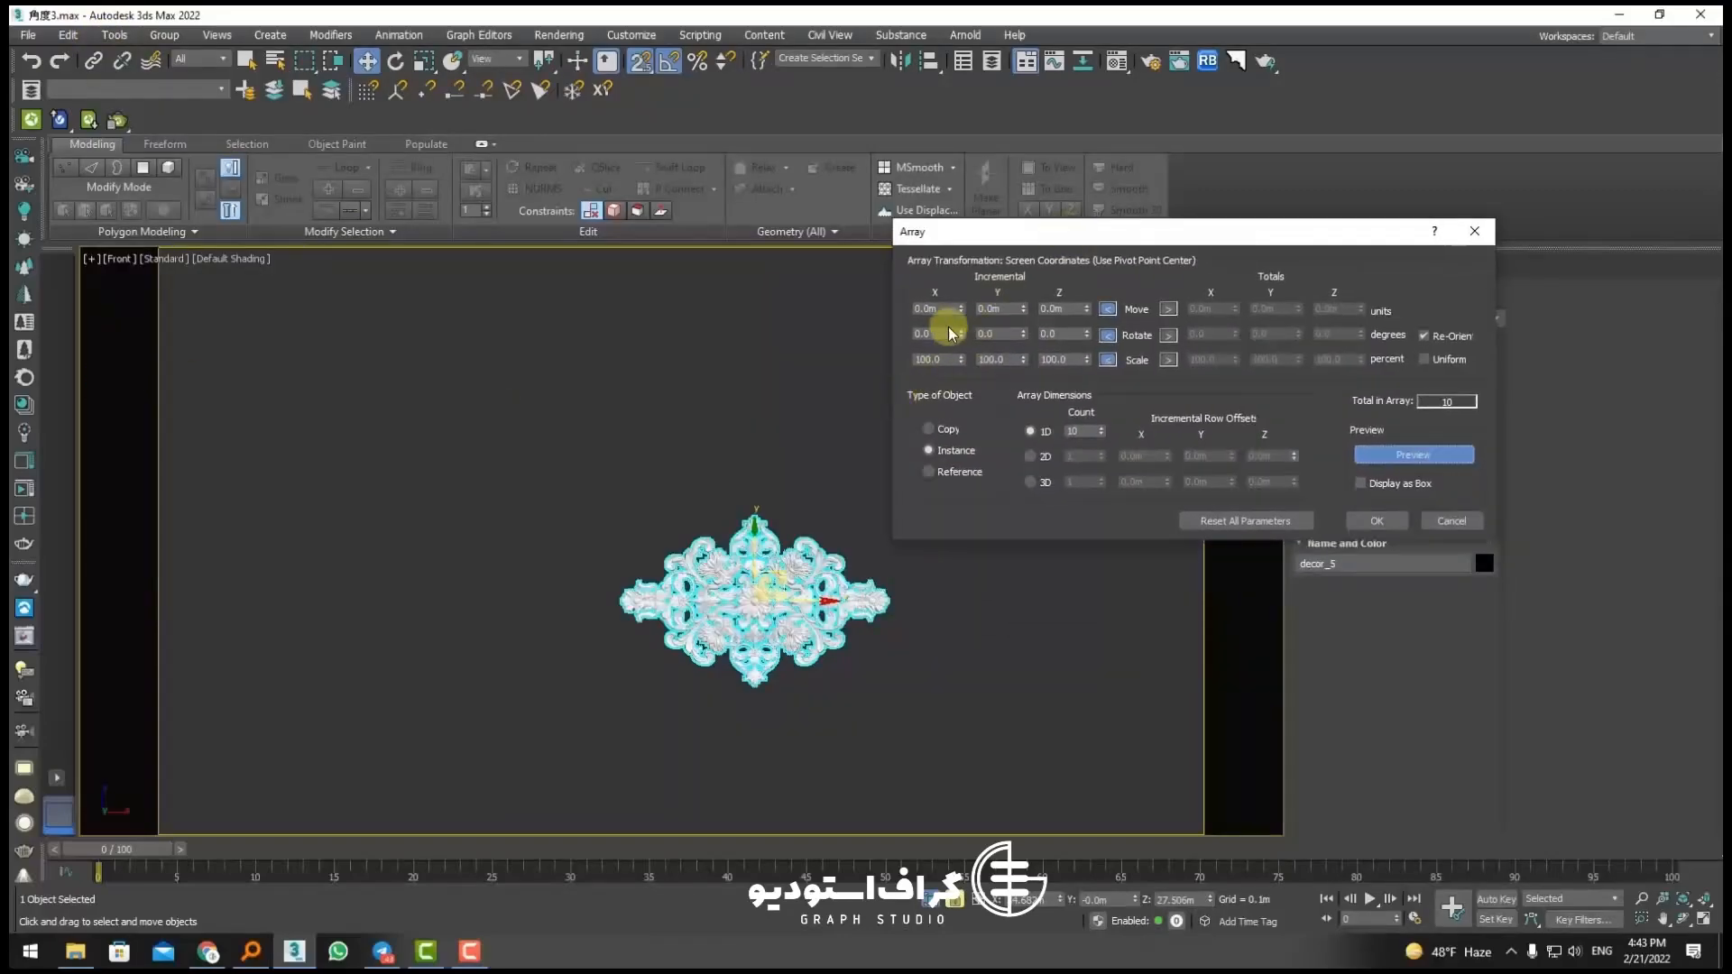
{"action": "left_click_drag", "start_coordinate": [962, 313], "coordinate": [965, 283]}
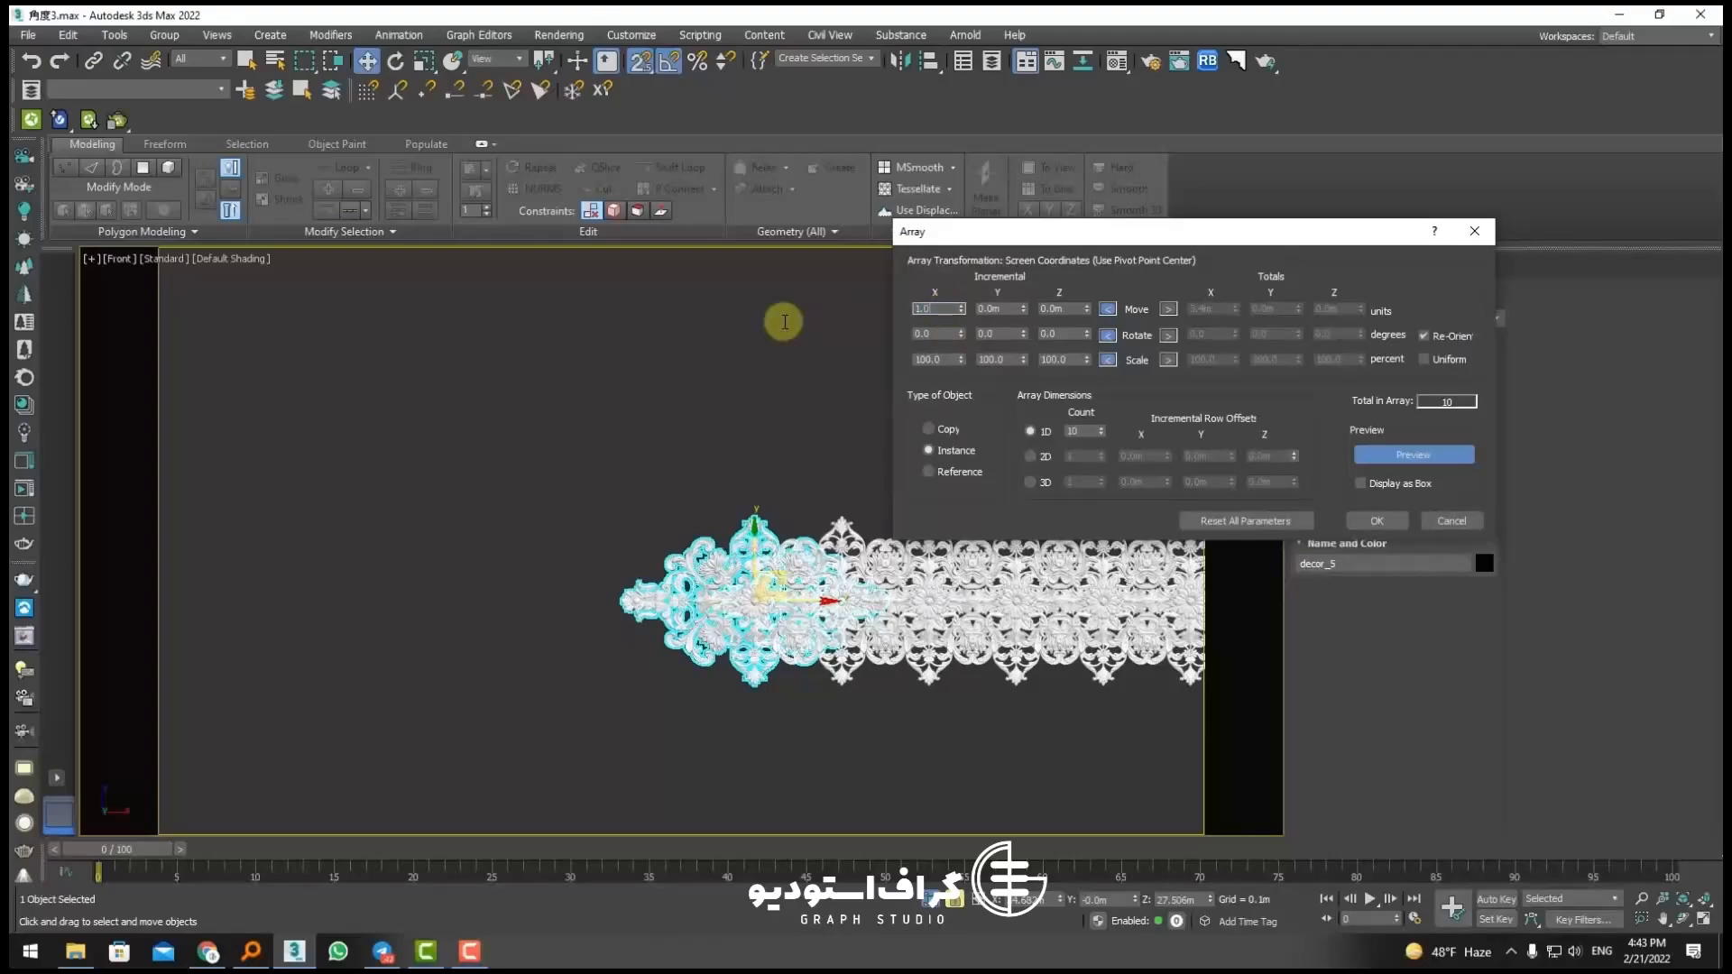
{"action": "left_click", "coordinate": [1379, 522]}
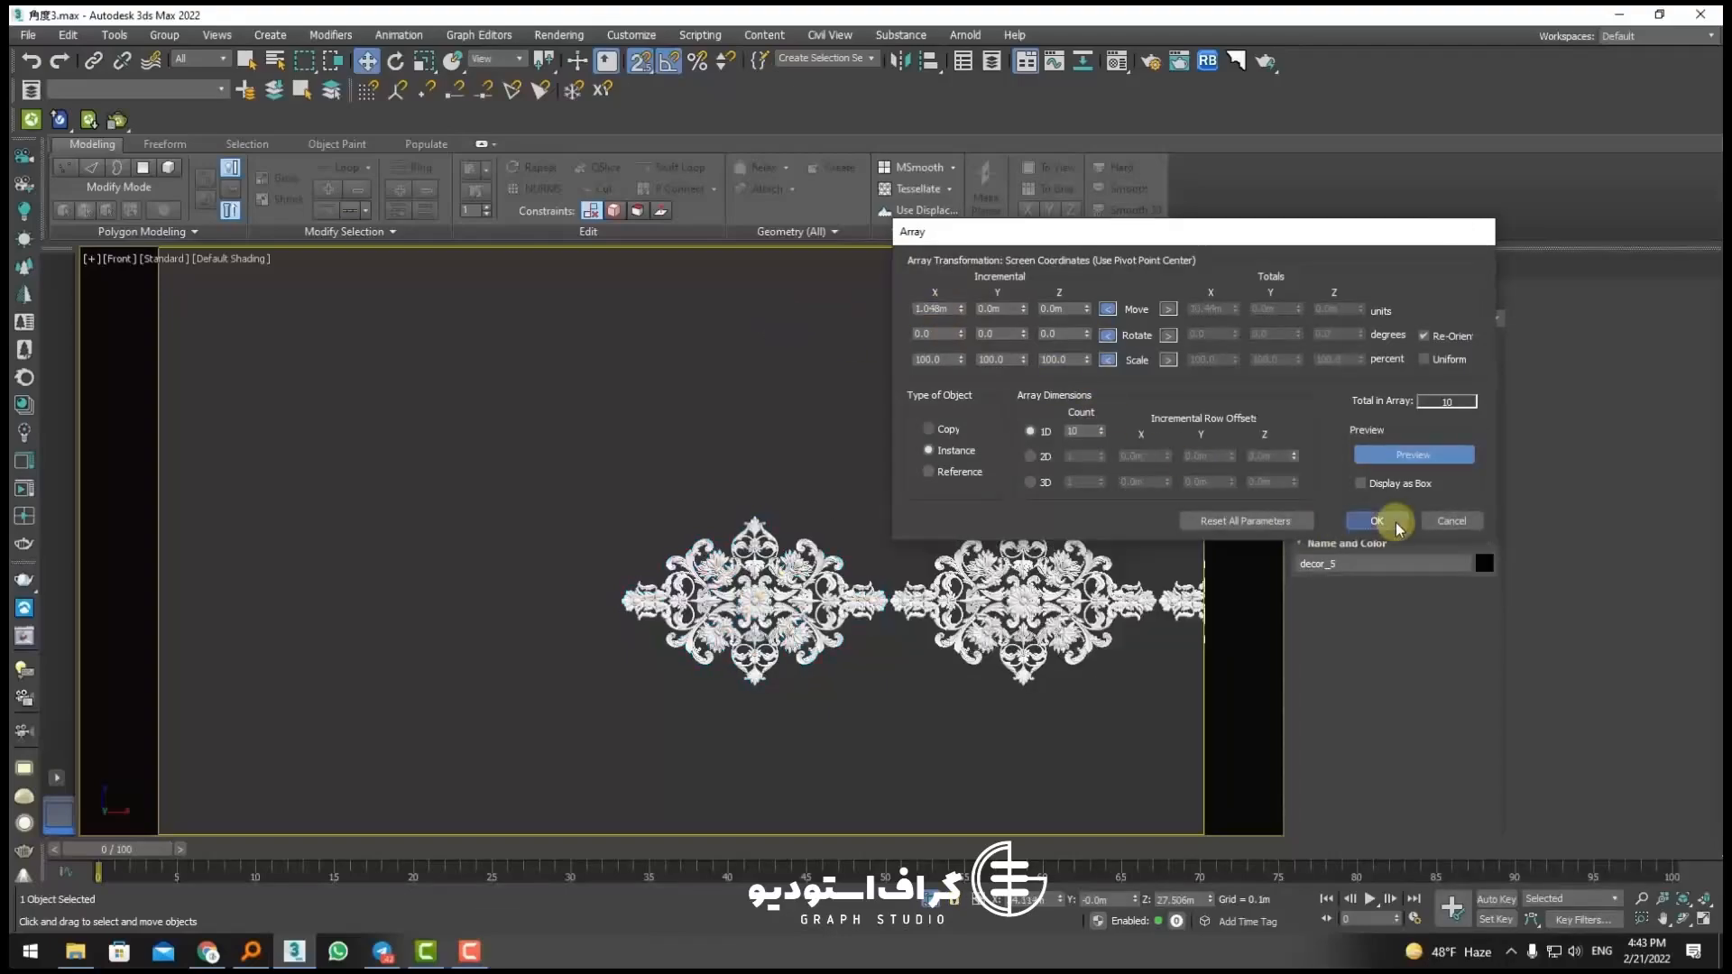
Step: Check the spacing between the arrayed ornaments and undo the array
{"action": "scroll", "coordinate": [735, 481], "scroll_direction": "up", "scroll_amount": 10}
{"action": "scroll", "coordinate": [736, 481], "scroll_direction": "down", "scroll_amount": 13}
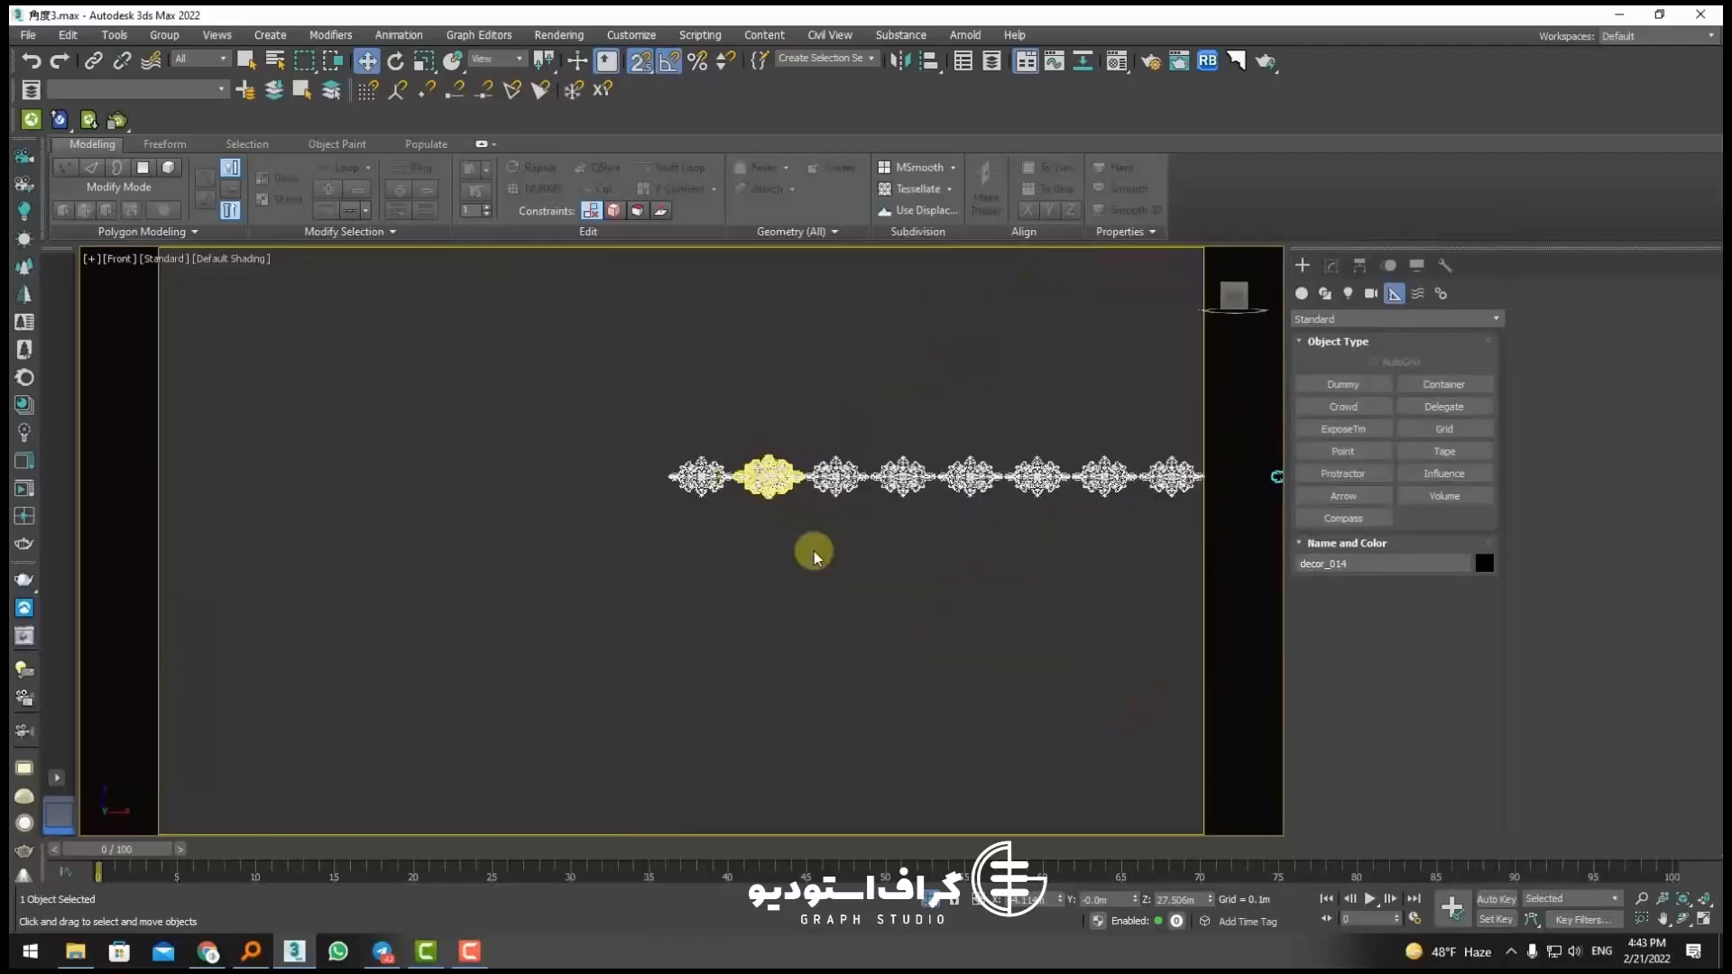
{"action": "middle_click_drag", "start_coordinate": [816, 556], "coordinate": [429, 565]}
{"action": "scroll", "coordinate": [358, 488], "scroll_direction": "up", "scroll_amount": 9}
{"action": "middle_click_drag", "start_coordinate": [355, 491], "coordinate": [756, 537]}
{"action": "key", "text": "ctrl+z"}
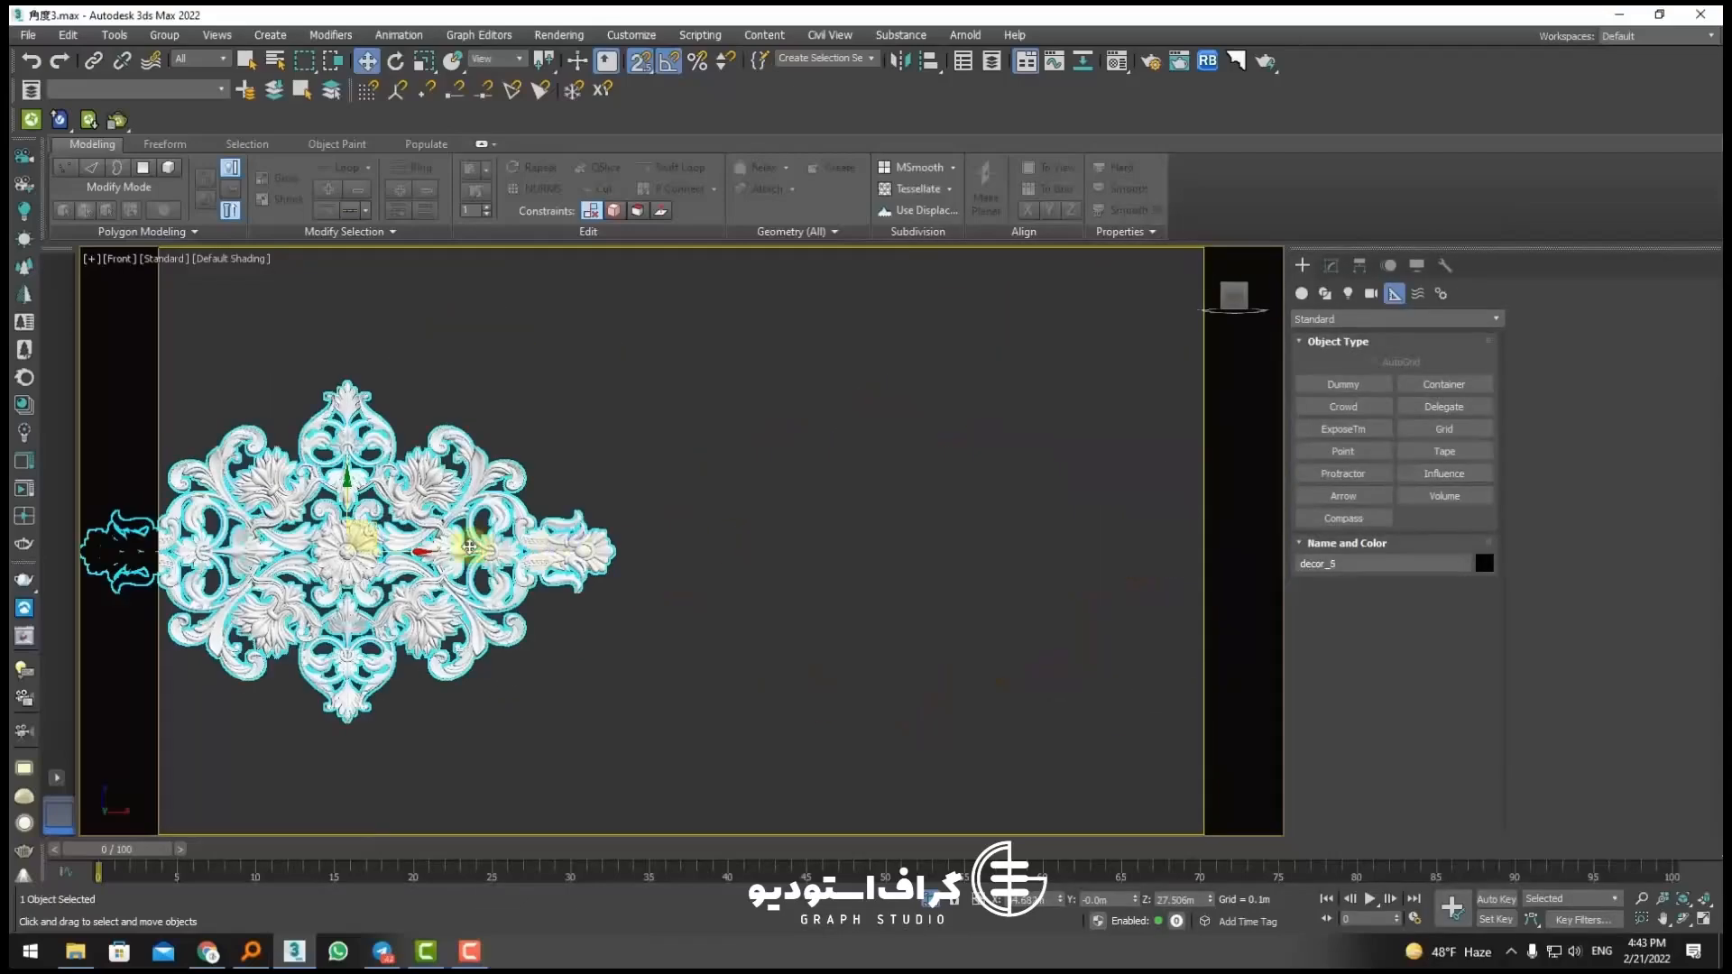
Step: Array the decor_5 ornament as 10 instances with an incremental X move of 1.04 m, using the preview
{"action": "left_click", "coordinate": [113, 34]}
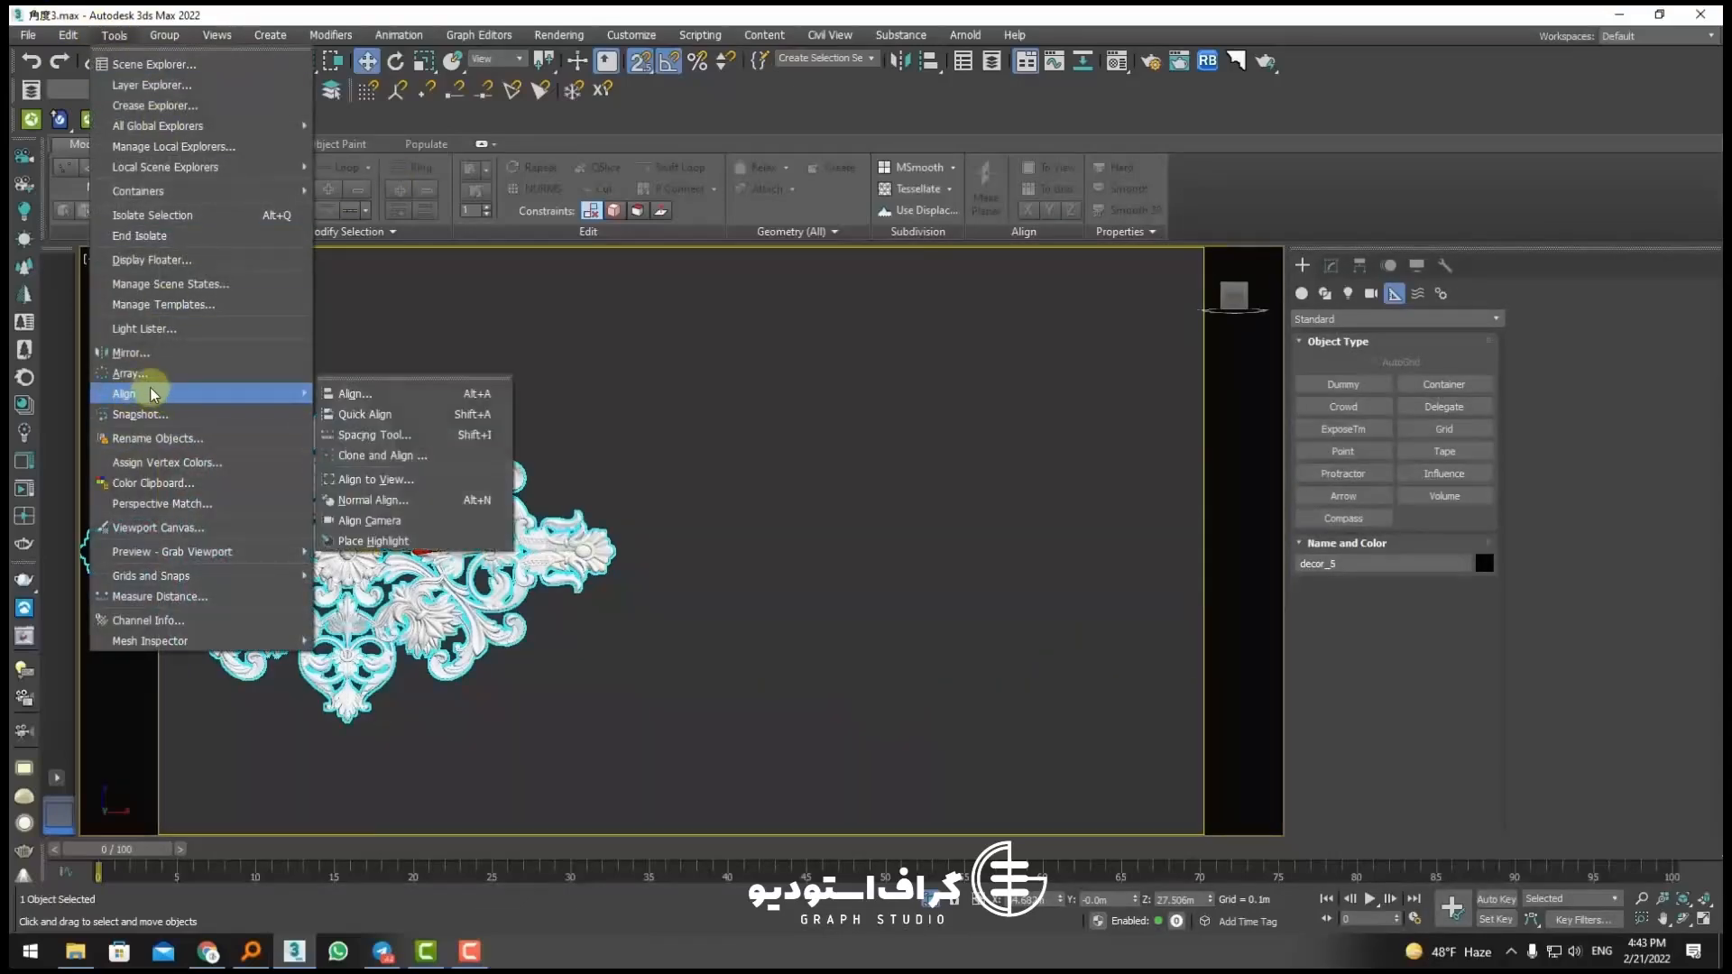
{"action": "left_click", "coordinate": [184, 382]}
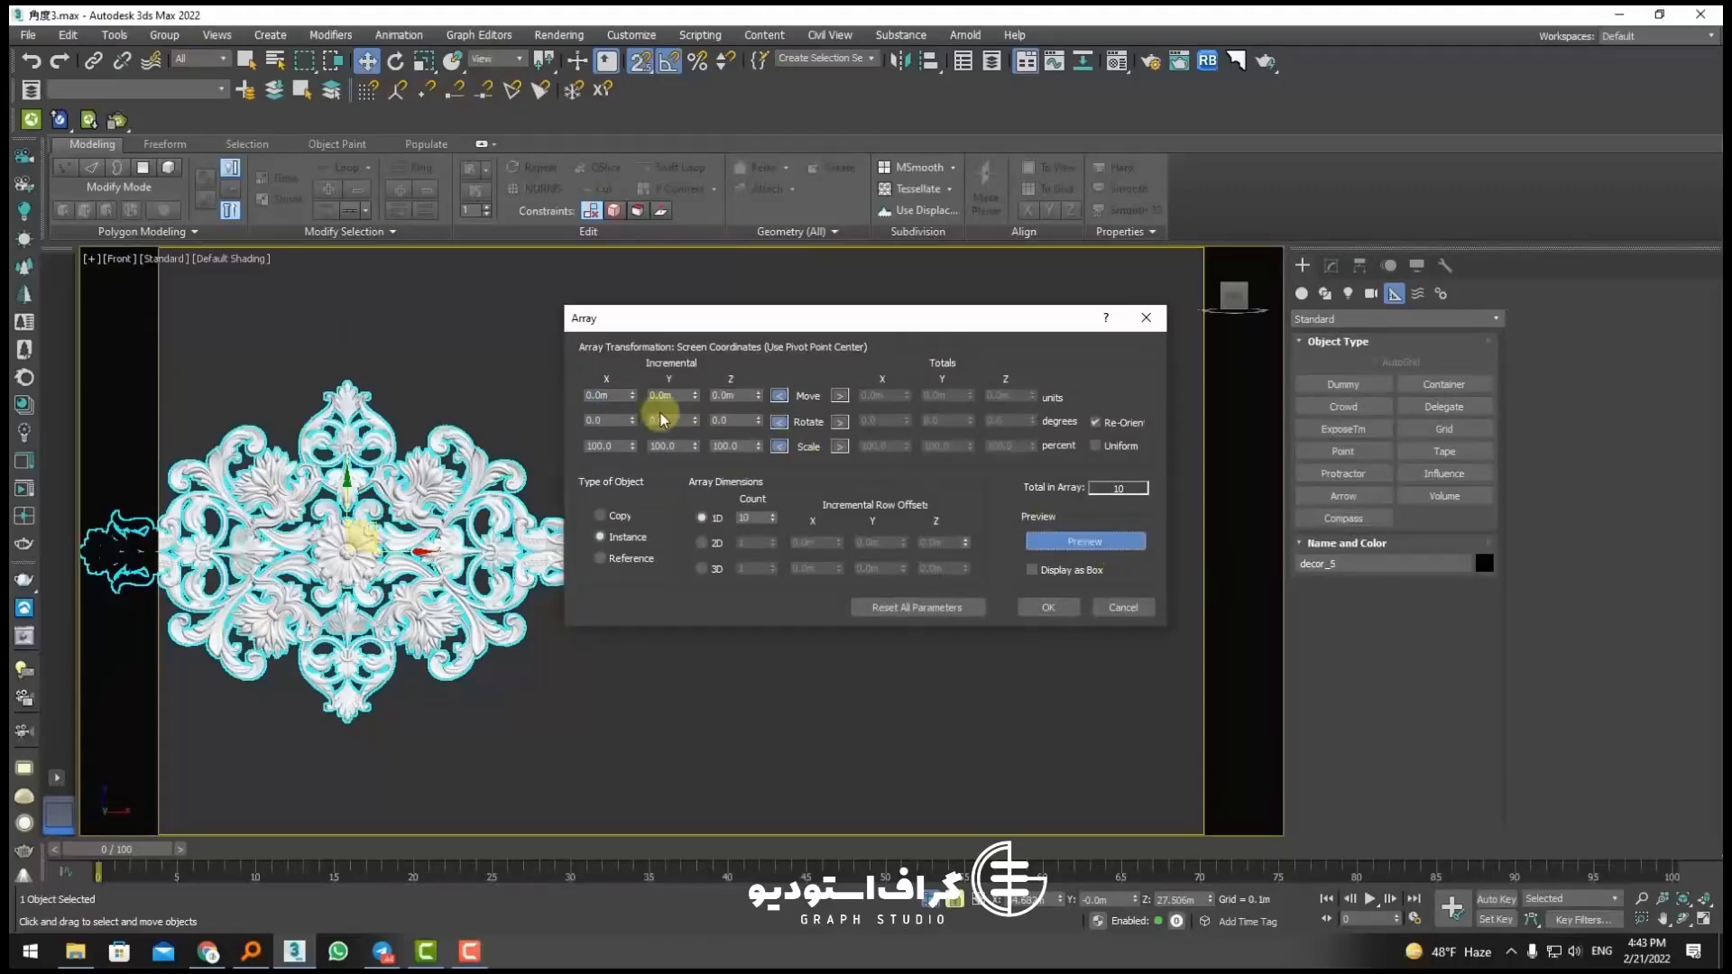
{"action": "left_click_drag", "start_coordinate": [699, 320], "coordinate": [874, 332]}
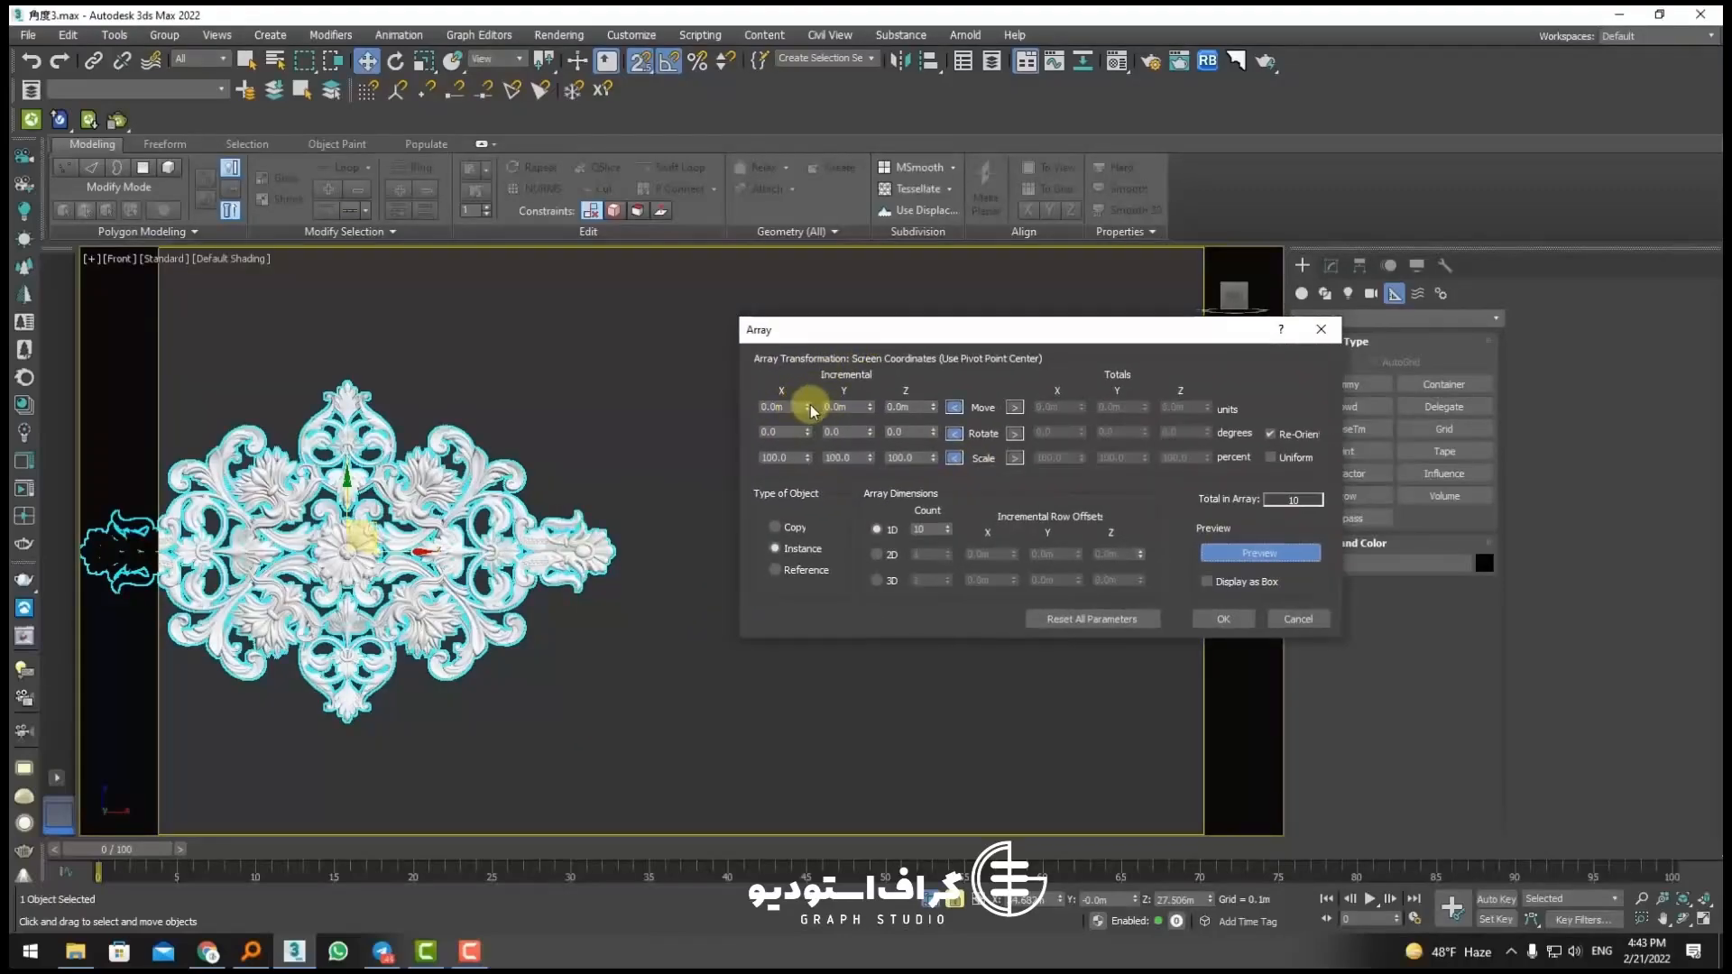
{"action": "left_click_drag", "start_coordinate": [807, 404], "coordinate": [806, 318]}
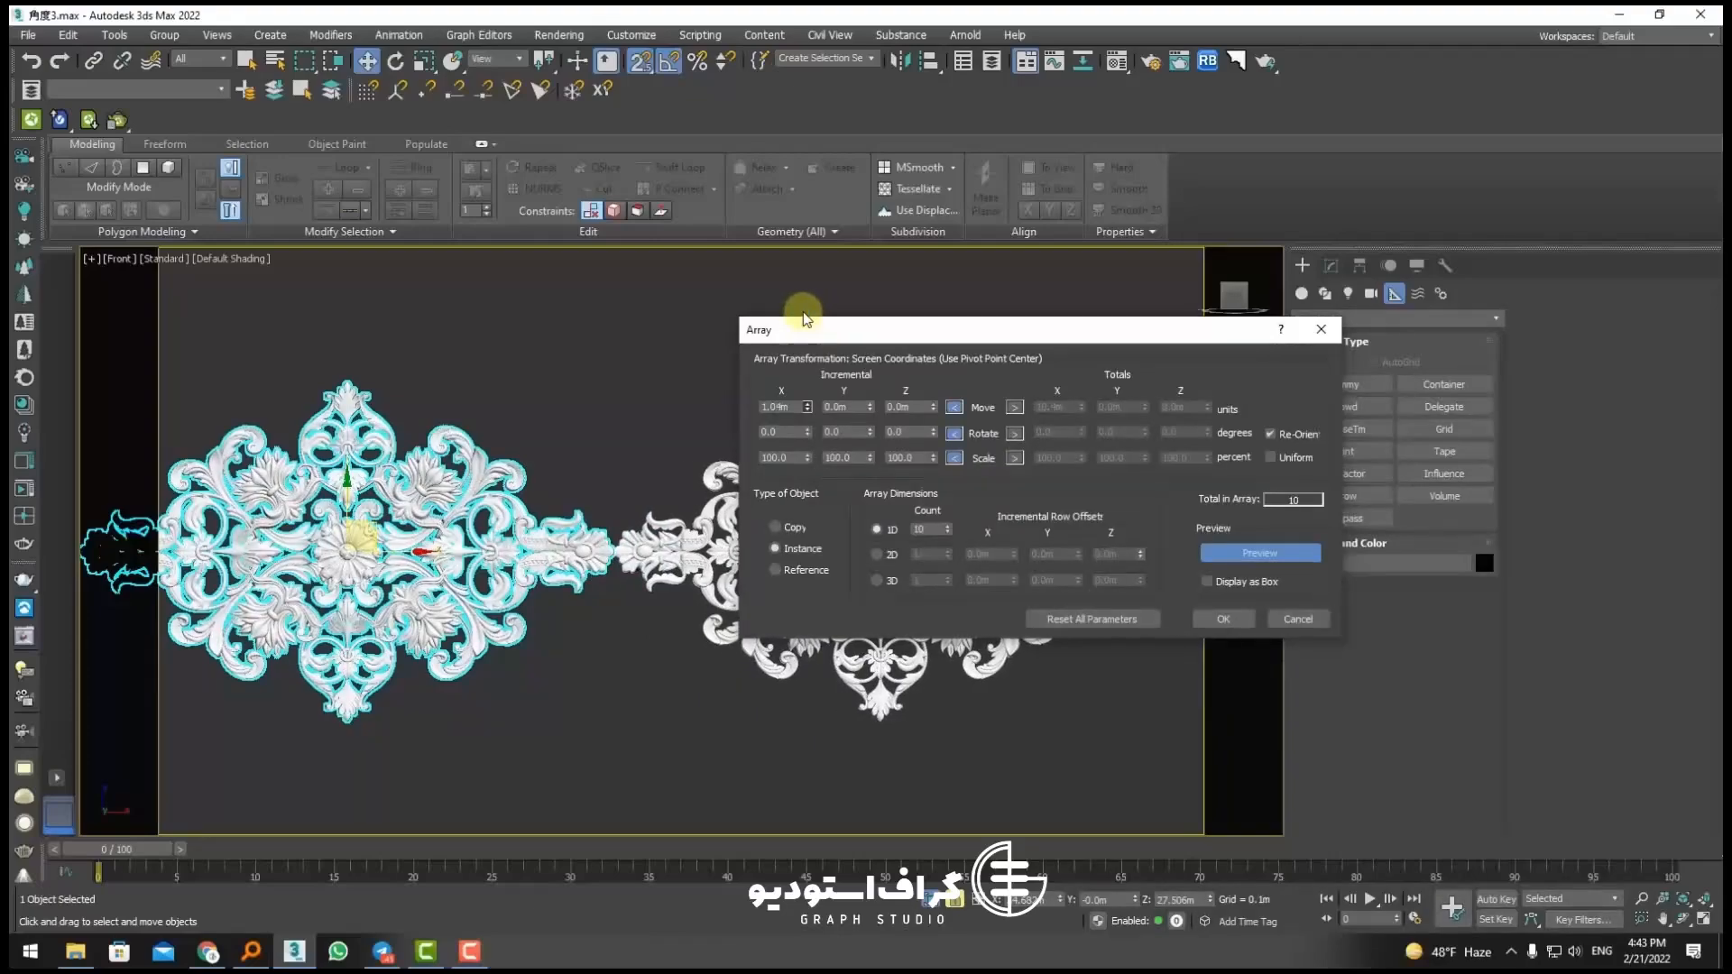
{"action": "left_click", "coordinate": [1223, 619]}
{"action": "scroll", "coordinate": [959, 665], "scroll_direction": "down", "scroll_amount": 5}
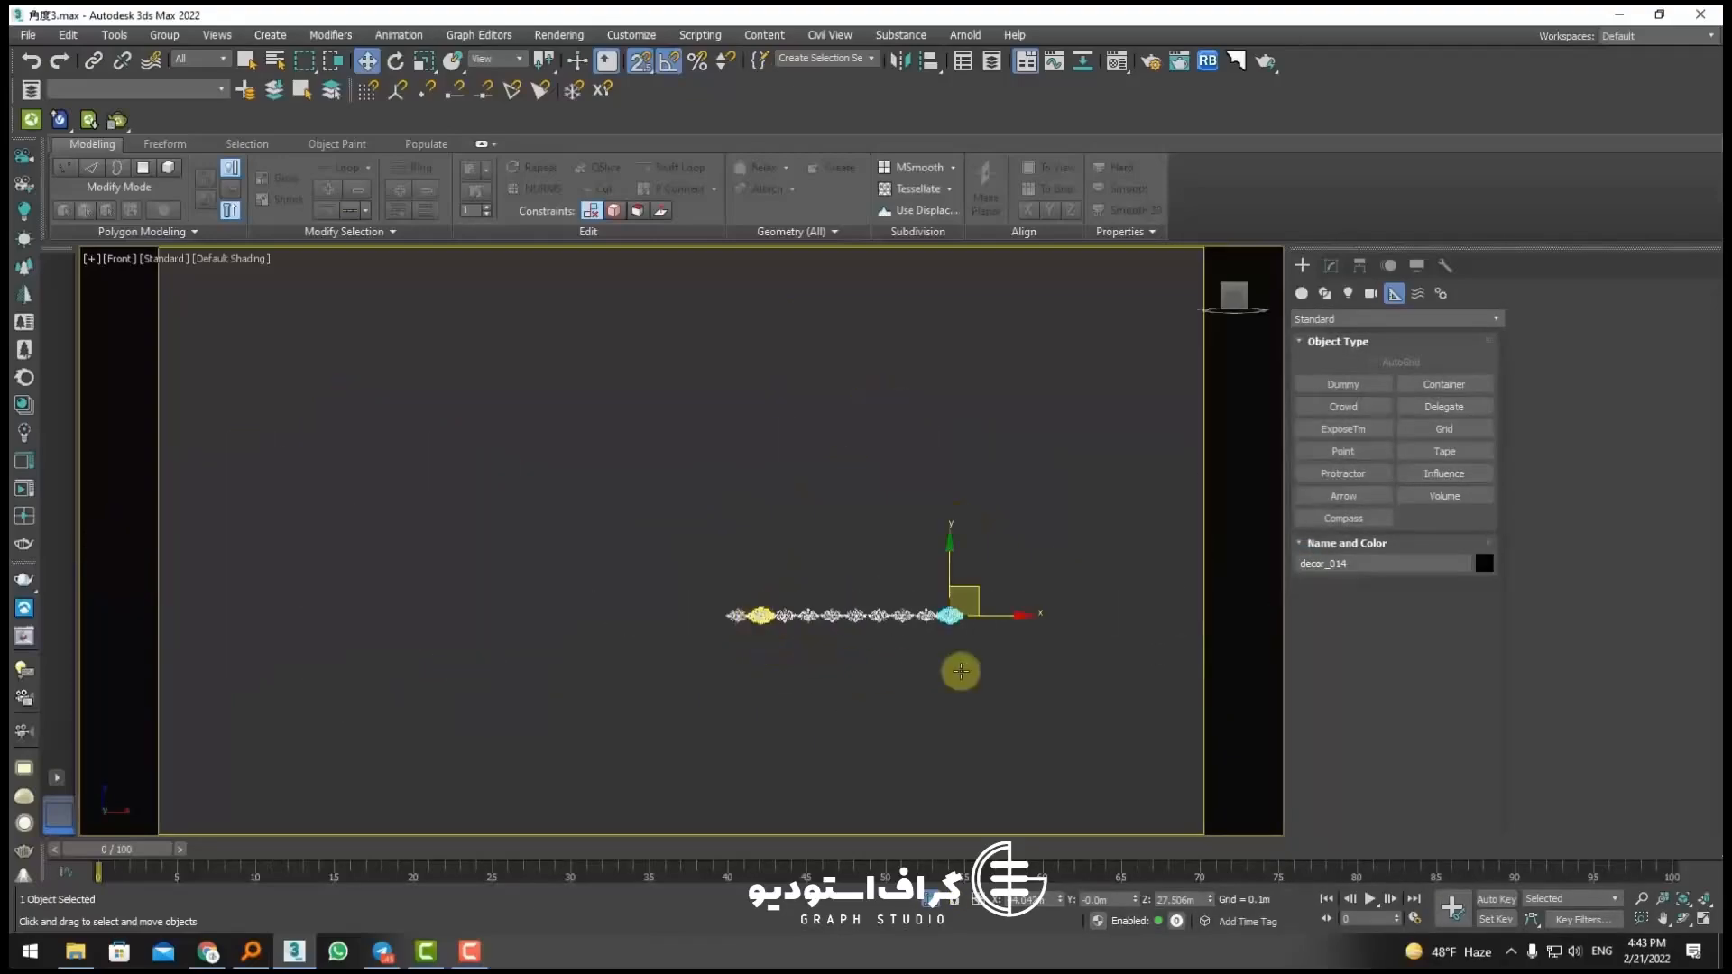
Step: Check the length of the arrayed ornament row and undo the array
{"action": "left_click", "coordinate": [660, 630]}
{"action": "middle_click_drag", "start_coordinate": [854, 666], "coordinate": [692, 651]}
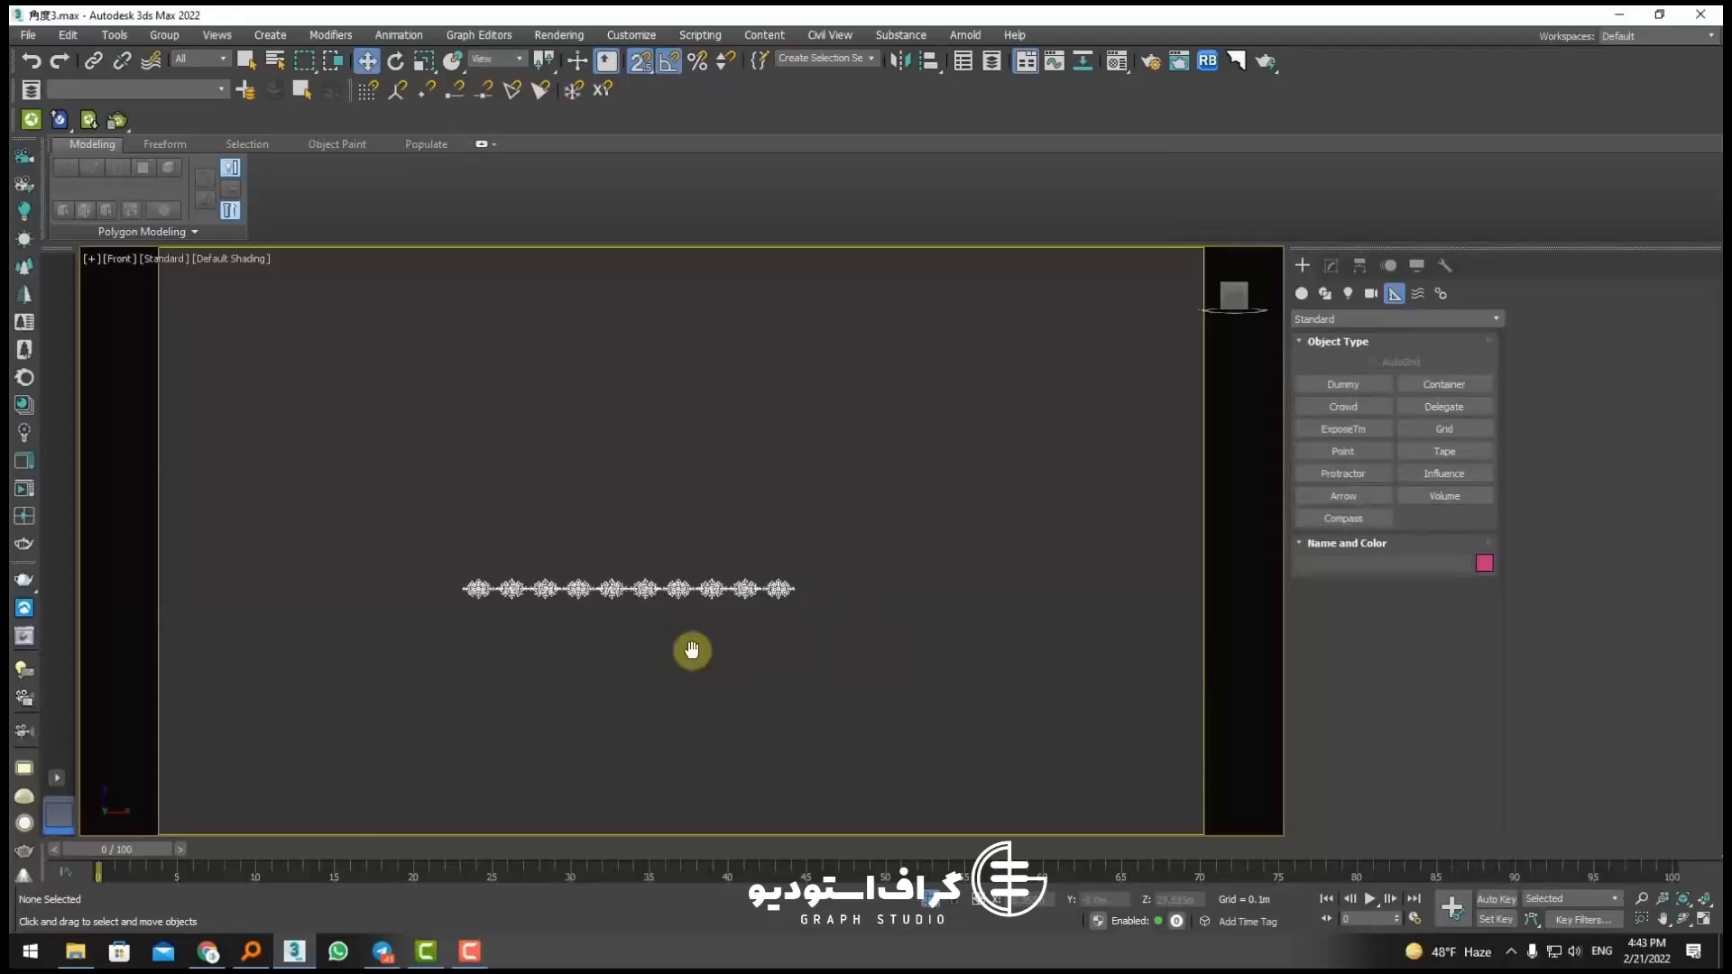
{"action": "key", "text": "ctrl+z"}
{"action": "key", "text": "ctrl+z"}
{"action": "scroll", "coordinate": [483, 589], "scroll_direction": "up", "scroll_amount": 5}
Step: Array the decor_5 ornament as 15 instances with an incremental X move of 1.04 m
{"action": "left_click", "coordinate": [114, 35]}
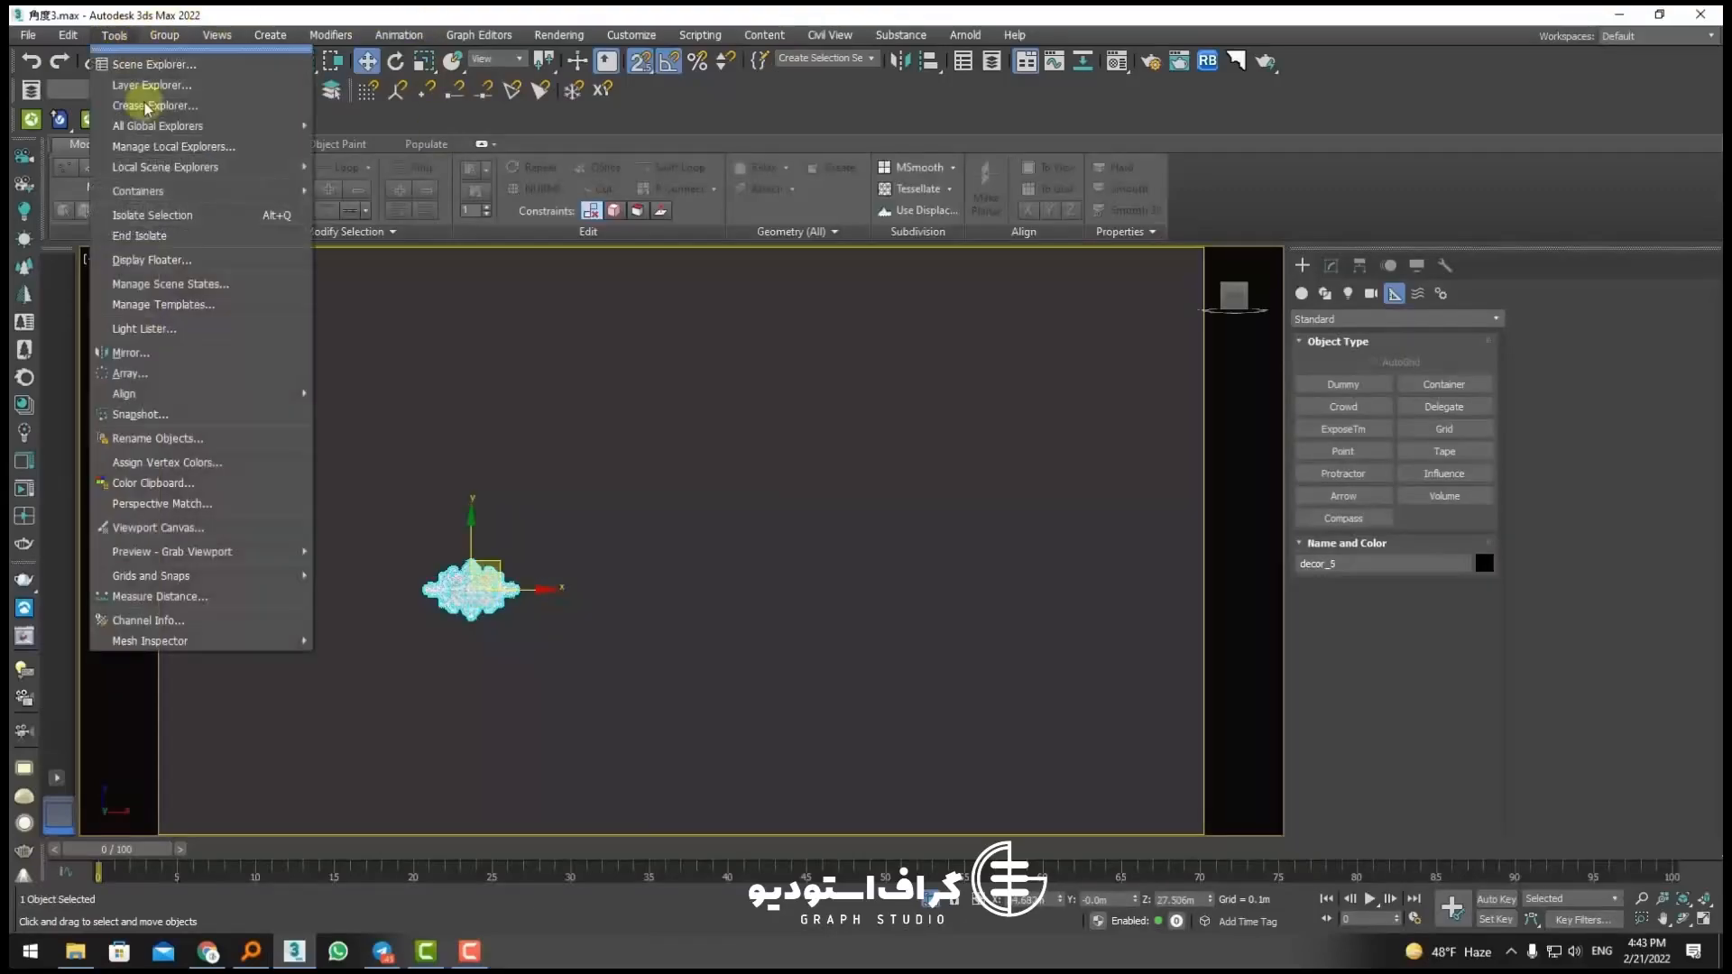
{"action": "left_click", "coordinate": [134, 397]}
{"action": "left_click", "coordinate": [1119, 542]}
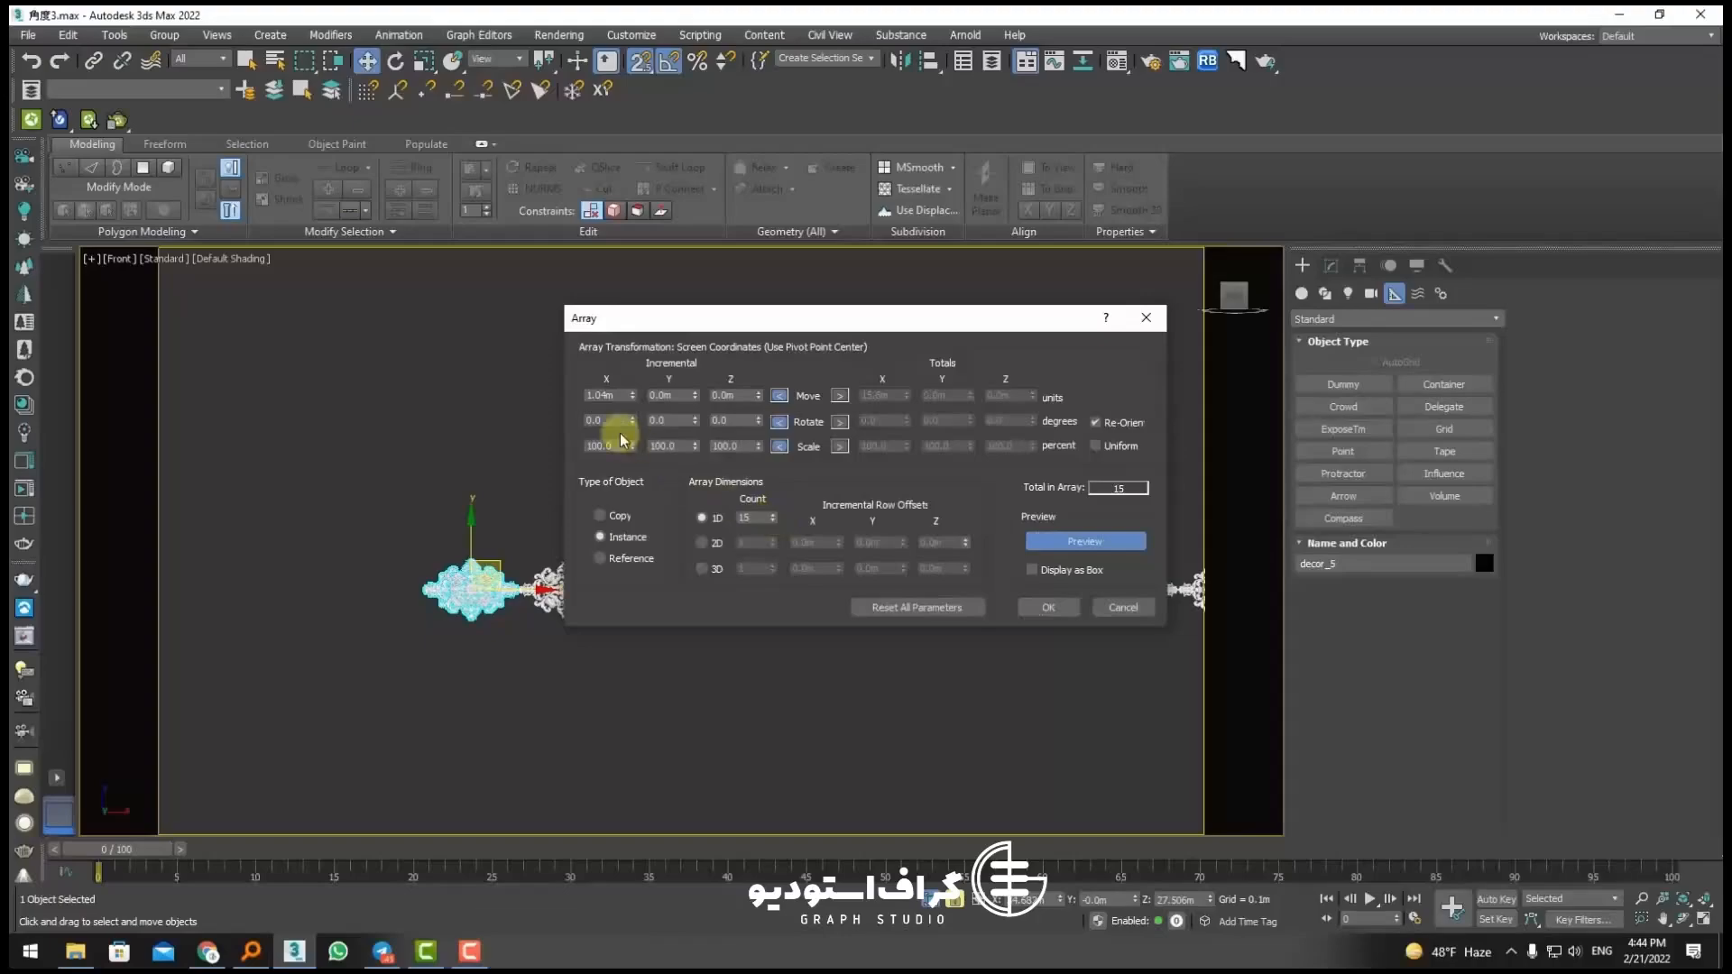
{"action": "left_click", "coordinate": [1040, 612]}
{"action": "left_click", "coordinate": [646, 657]}
Step: Convert the first ornament of the row to an Editable Poly
{"action": "left_click", "coordinate": [432, 579]}
{"action": "right_click", "coordinate": [433, 574]}
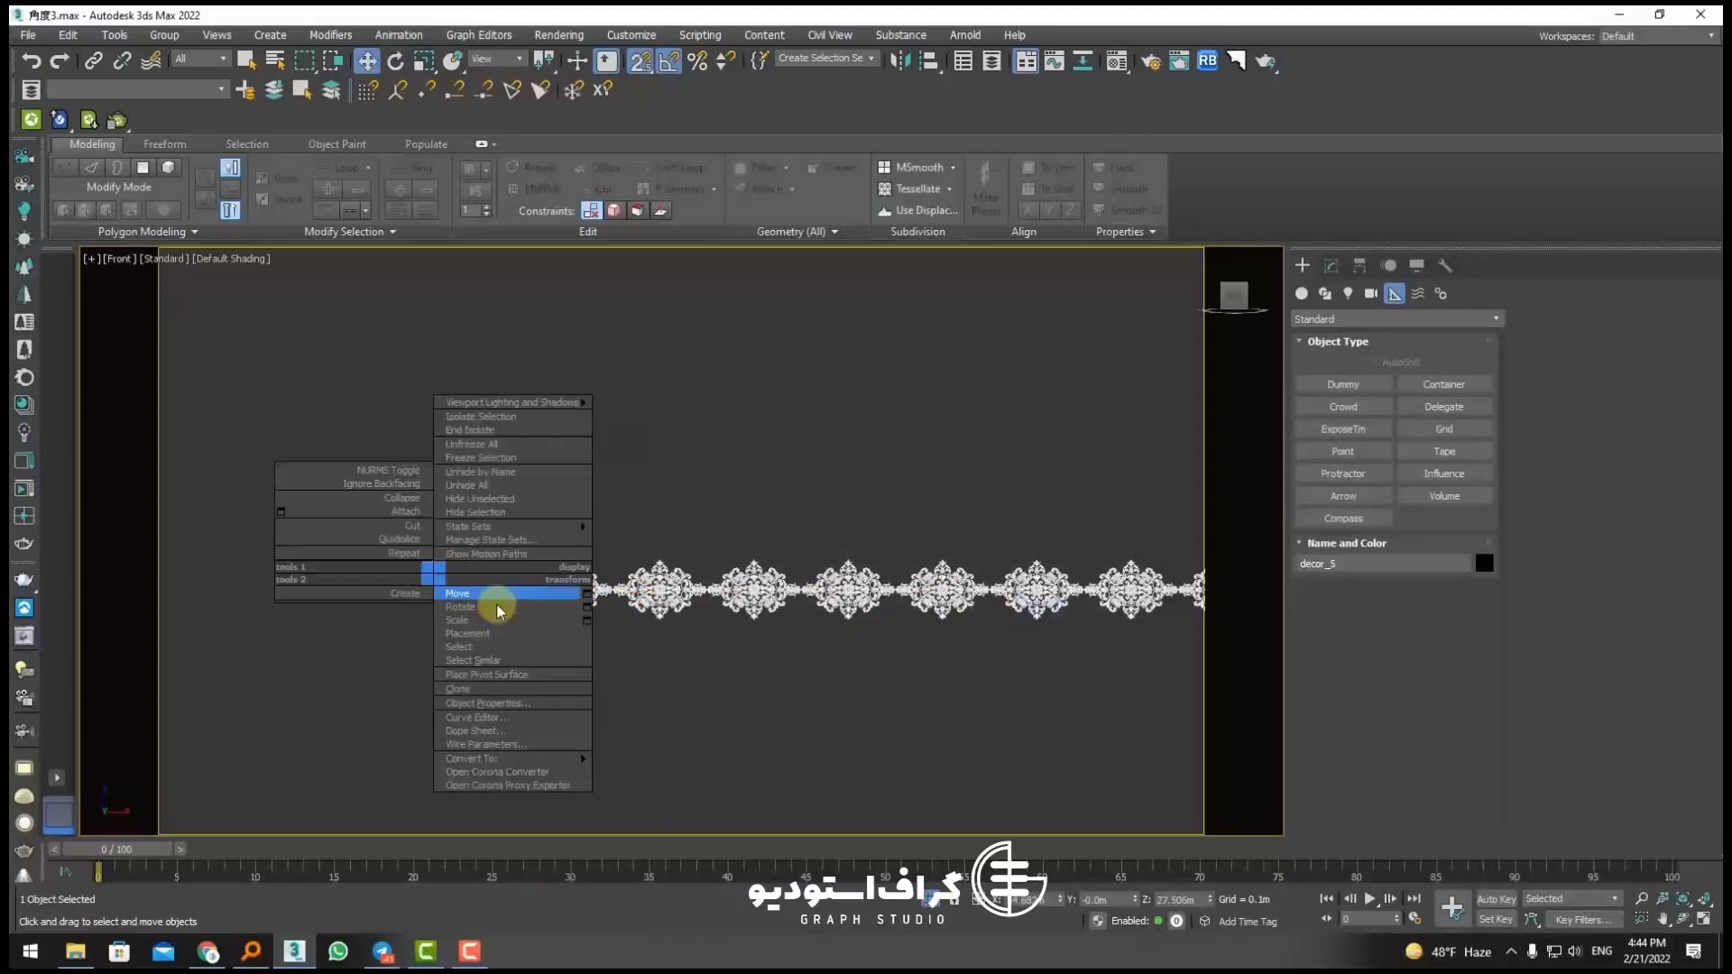
{"action": "mouse_move", "coordinate": [559, 759]}
{"action": "left_click", "coordinate": [649, 769]}
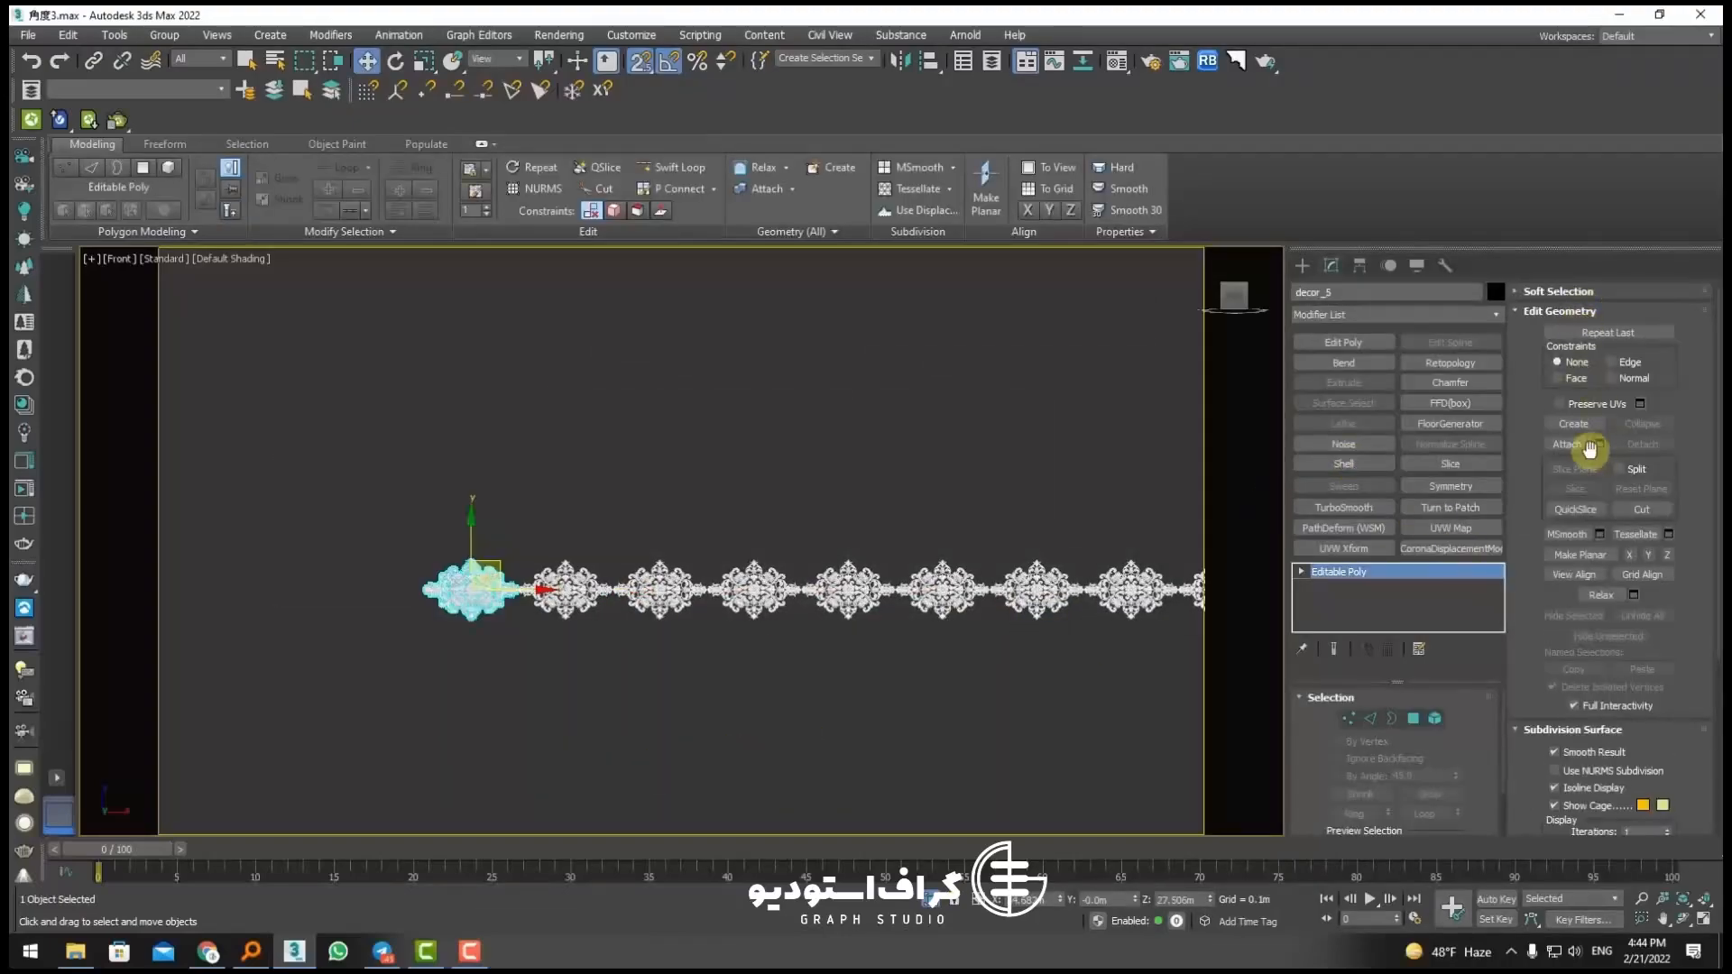
Step: Attach the copies decor_006 through decor_019 to the first ornament using the attach list
{"action": "left_click", "coordinate": [1593, 445]}
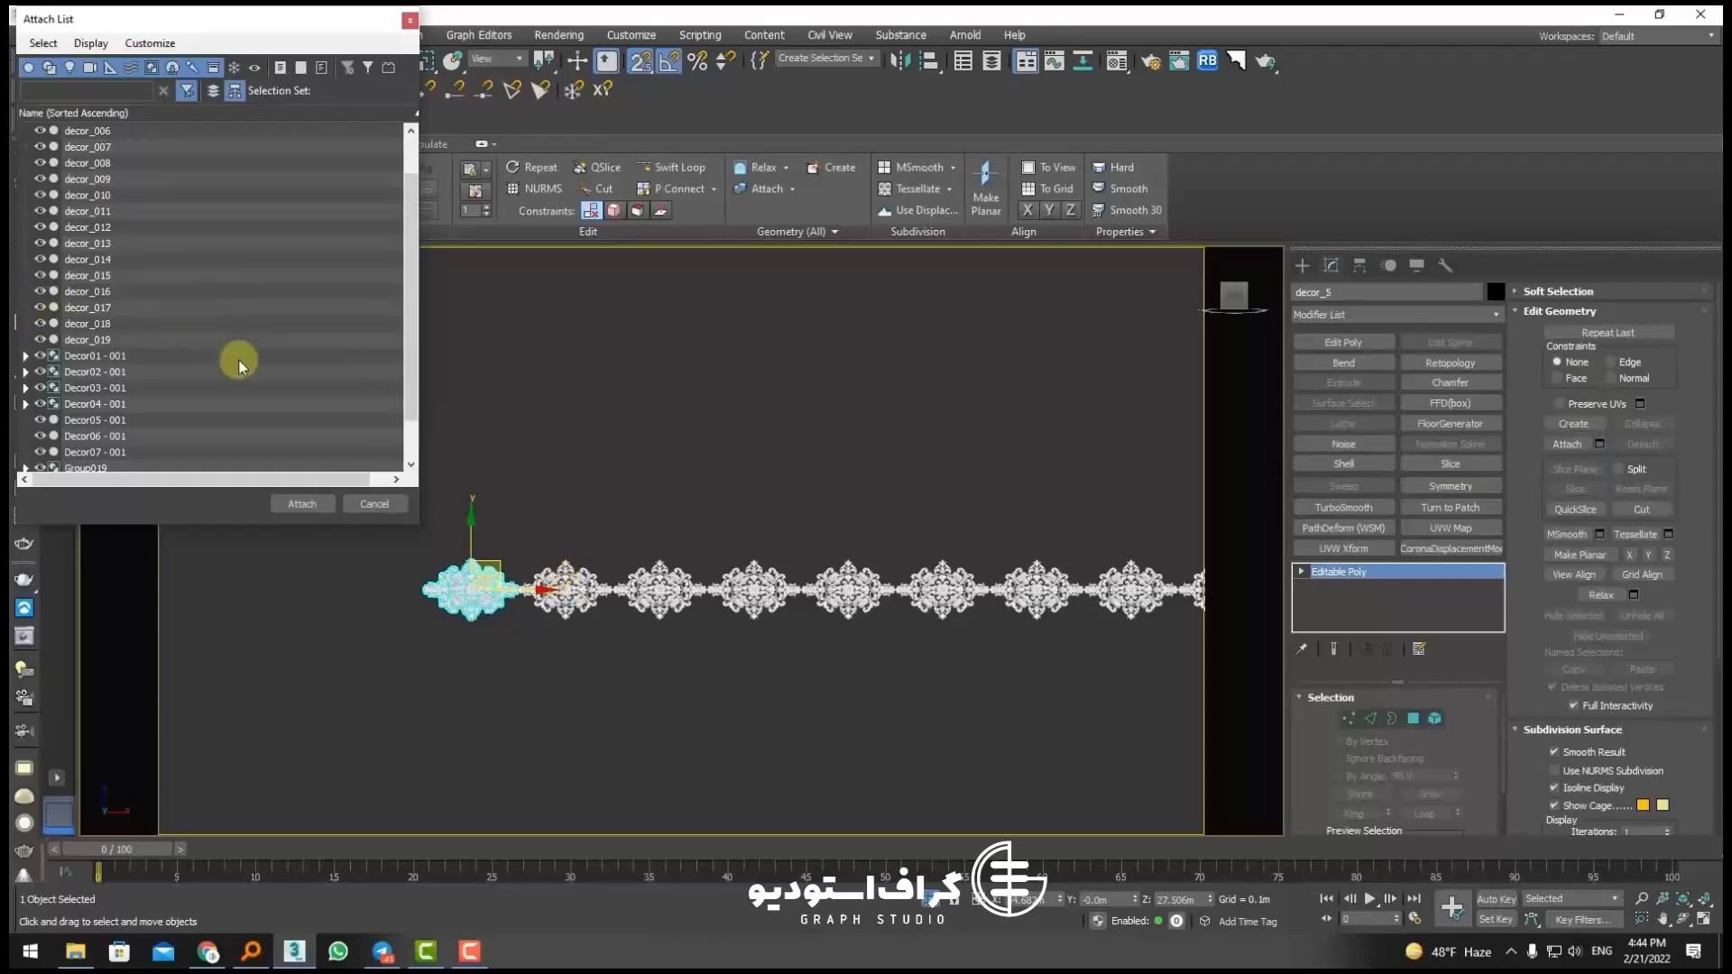
{"action": "left_click", "coordinate": [94, 132]}
{"action": "left_click", "coordinate": [89, 338], "text": "shift"}
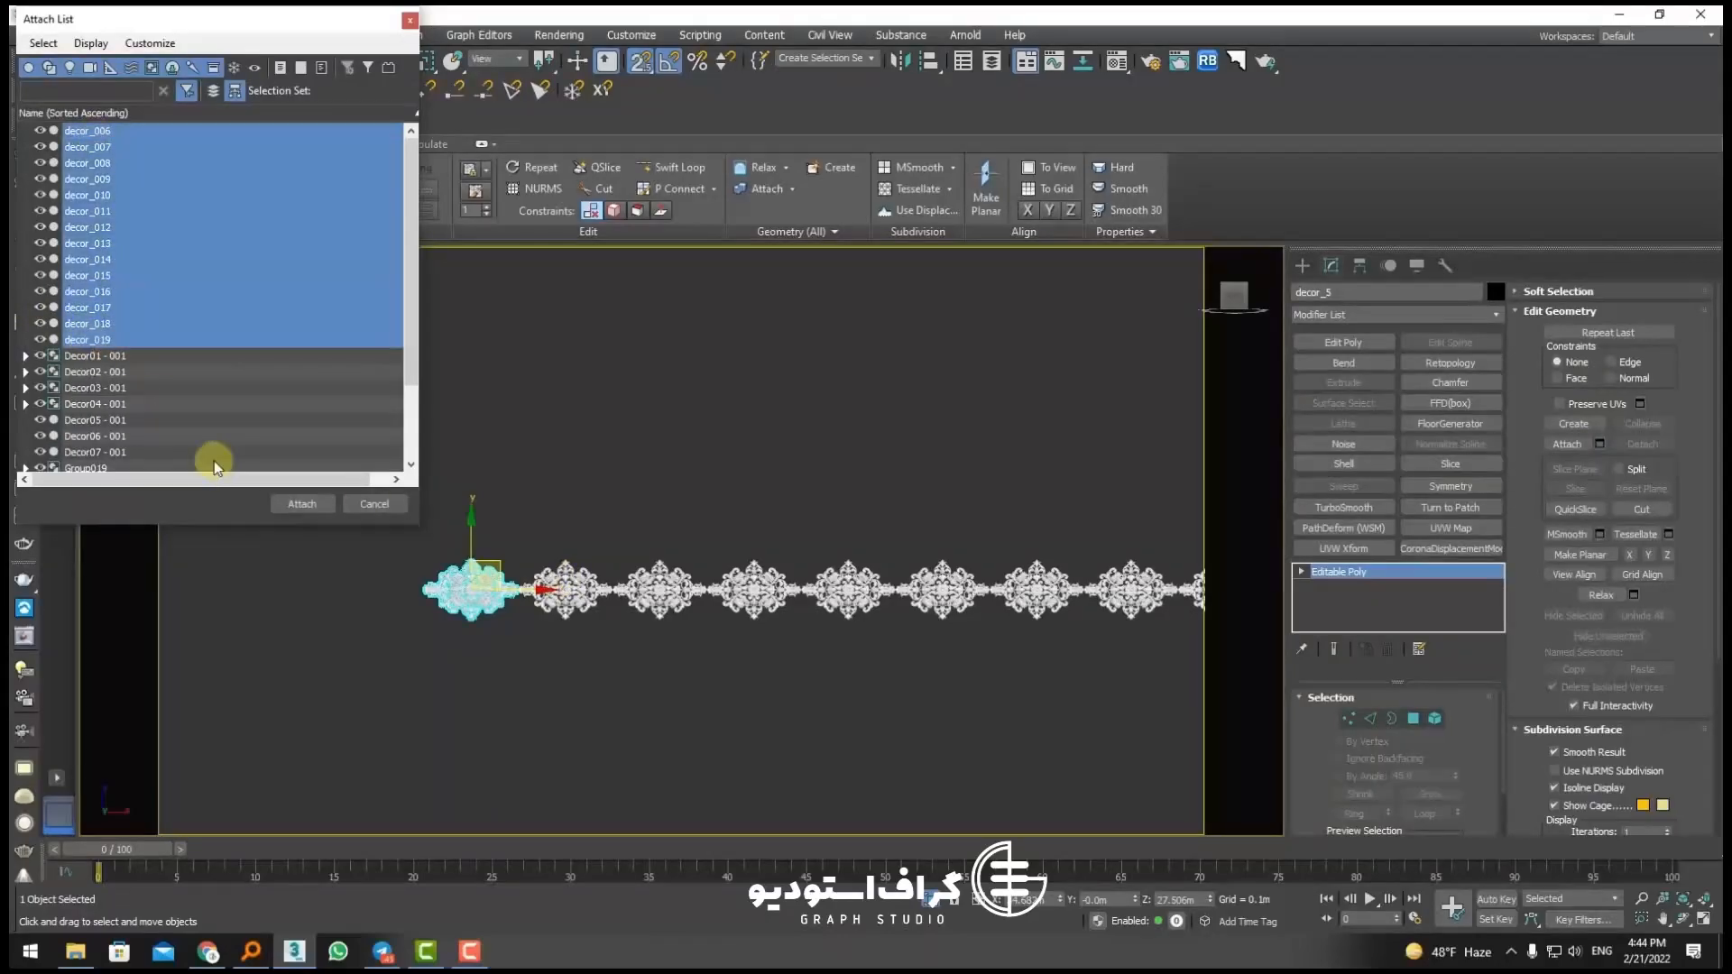
{"action": "left_click", "coordinate": [298, 503]}
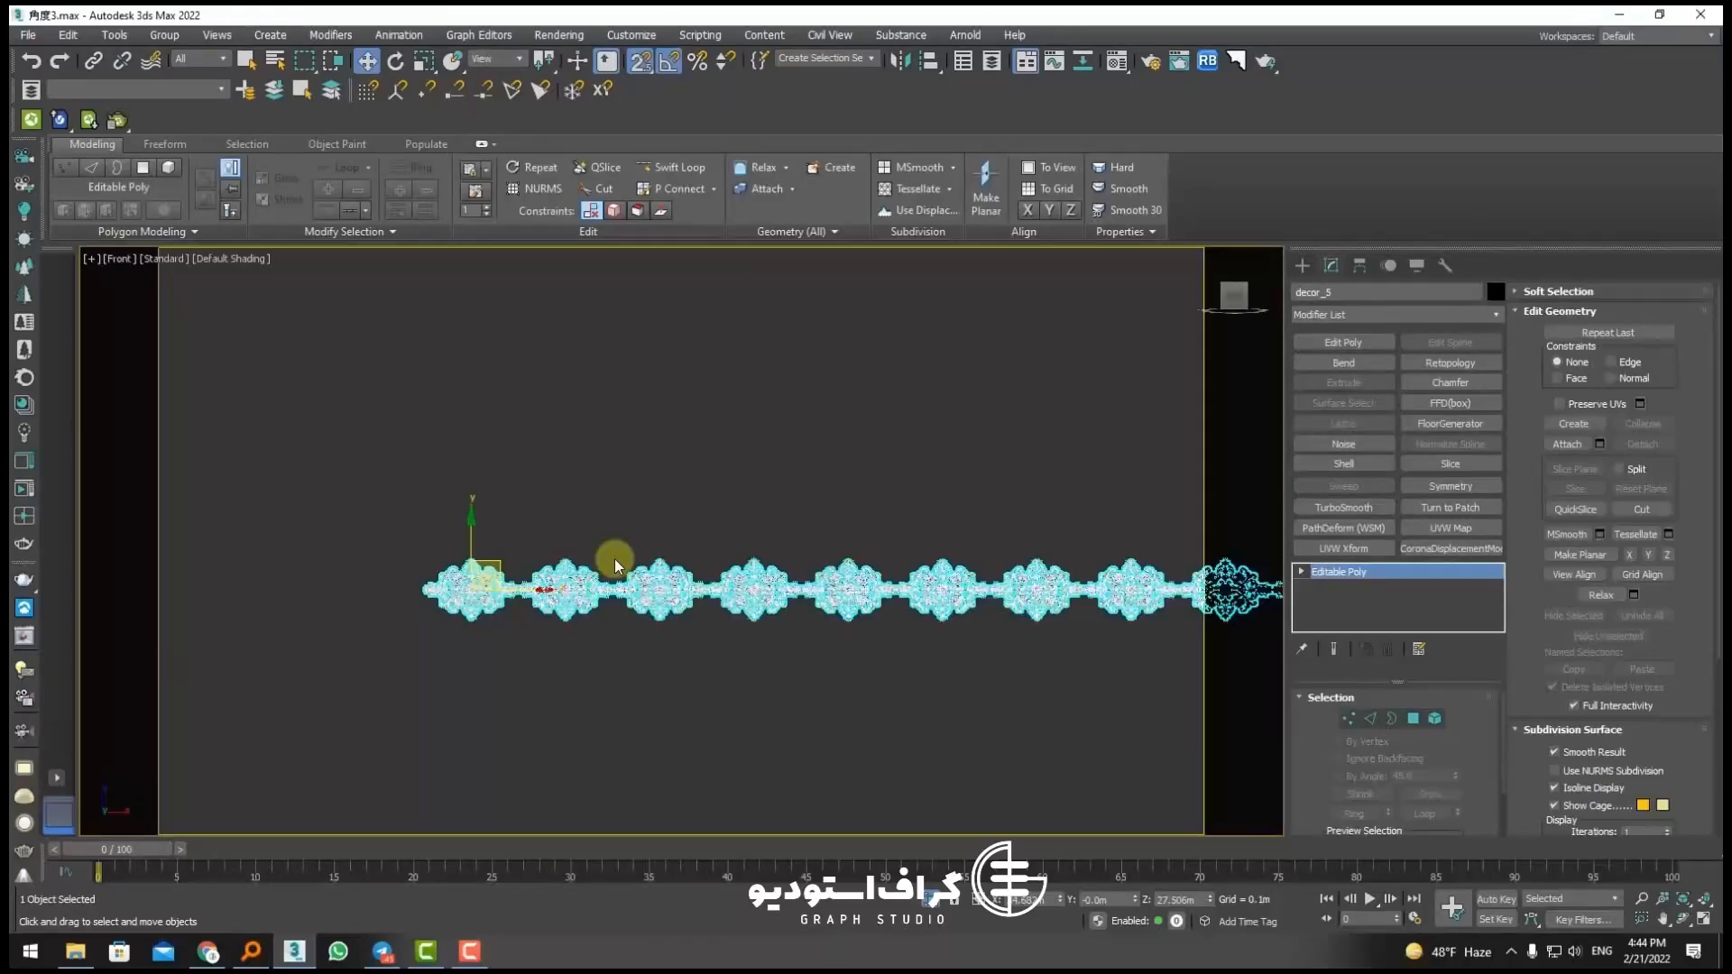
Step: Show edged faces and examine the mesh density of the attached ornament row, including leaves, scrolls and beads
{"action": "scroll", "coordinate": [650, 565], "scroll_direction": "down", "scroll_amount": 3}
{"action": "scroll", "coordinate": [1024, 572], "scroll_direction": "up", "scroll_amount": 4}
{"action": "scroll", "coordinate": [804, 485], "scroll_direction": "up", "scroll_amount": 10}
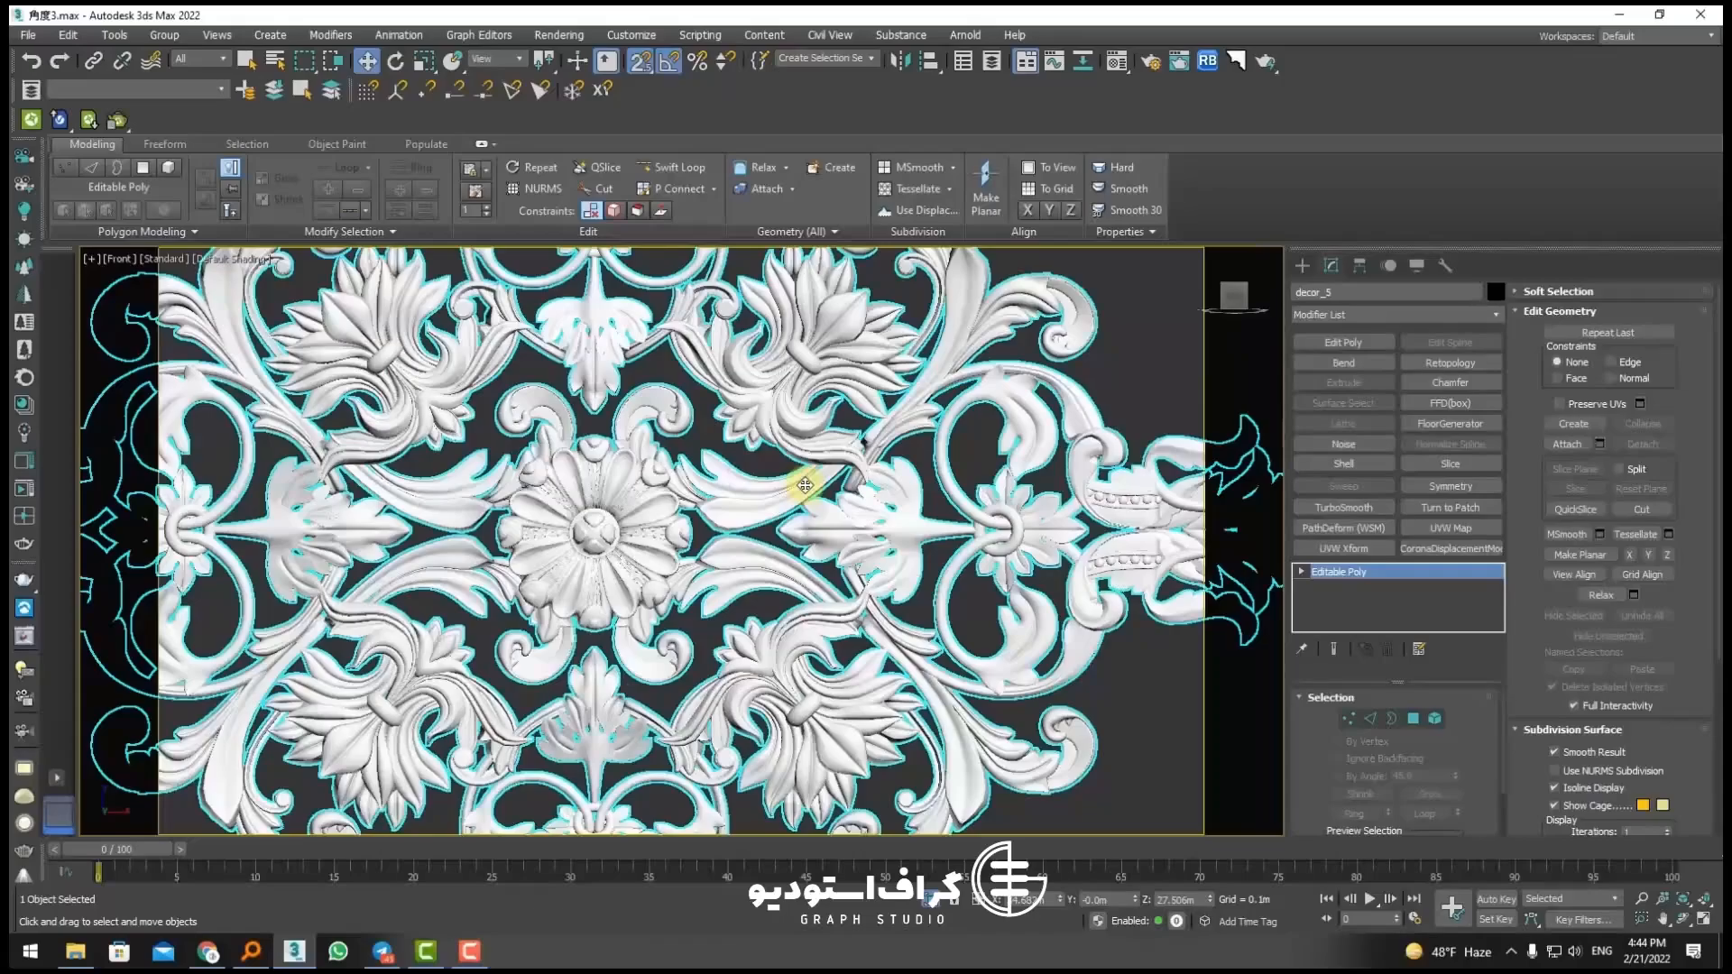
{"action": "key", "text": "F4"}
{"action": "scroll", "coordinate": [808, 371], "scroll_direction": "up", "scroll_amount": 1}
{"action": "scroll", "coordinate": [808, 370], "scroll_direction": "down", "scroll_amount": 5}
{"action": "scroll", "coordinate": [681, 416], "scroll_direction": "up", "scroll_amount": 10}
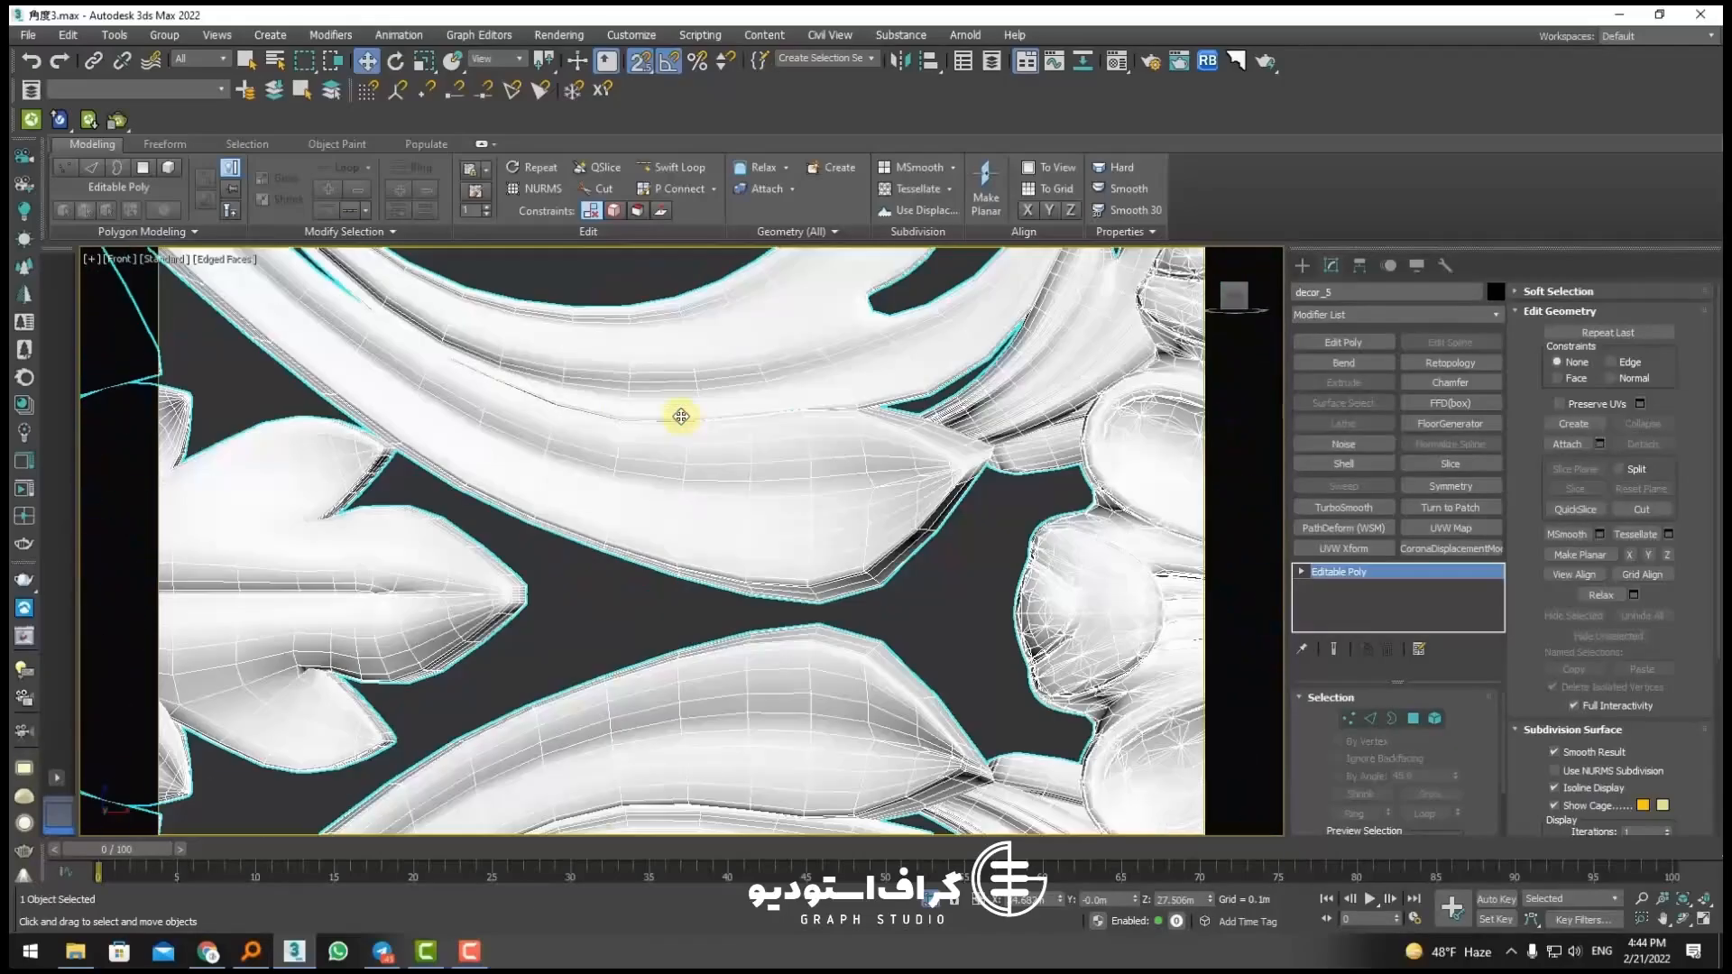
{"action": "scroll", "coordinate": [681, 416], "scroll_direction": "down", "scroll_amount": 8}
{"action": "scroll", "coordinate": [619, 487], "scroll_direction": "up", "scroll_amount": 2}
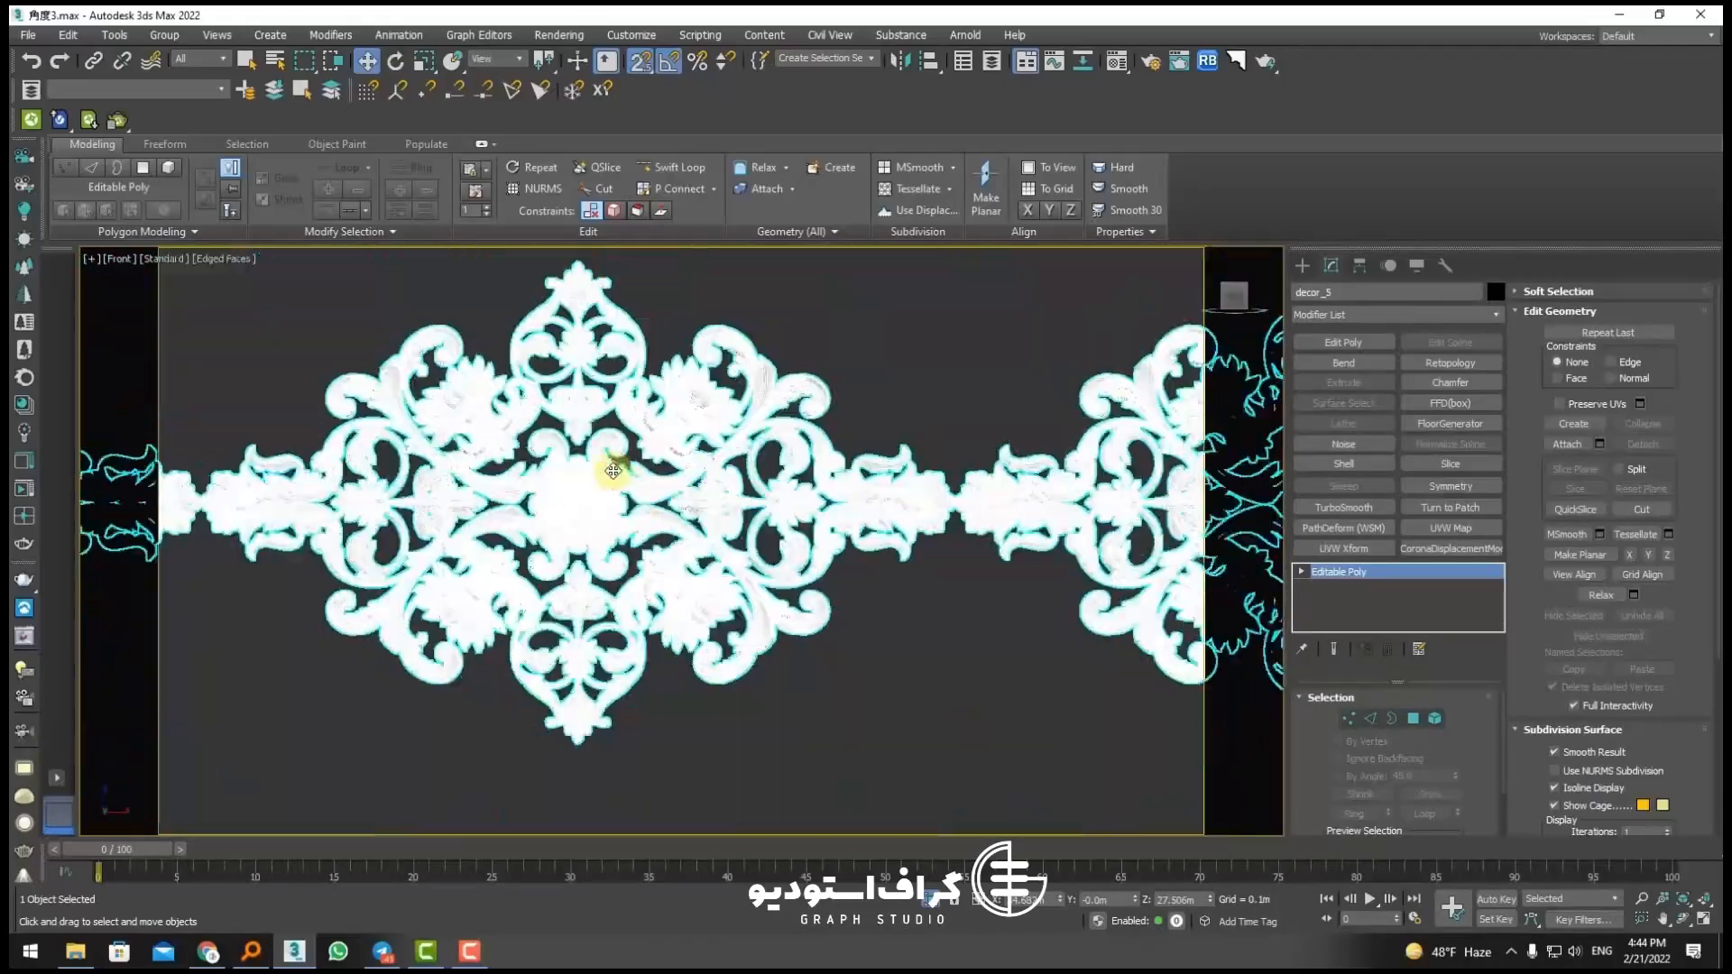
{"action": "scroll", "coordinate": [612, 471], "scroll_direction": "down", "scroll_amount": 8}
{"action": "middle_click_drag", "start_coordinate": [607, 468], "coordinate": [851, 506]}
{"action": "left_click", "coordinate": [832, 526]}
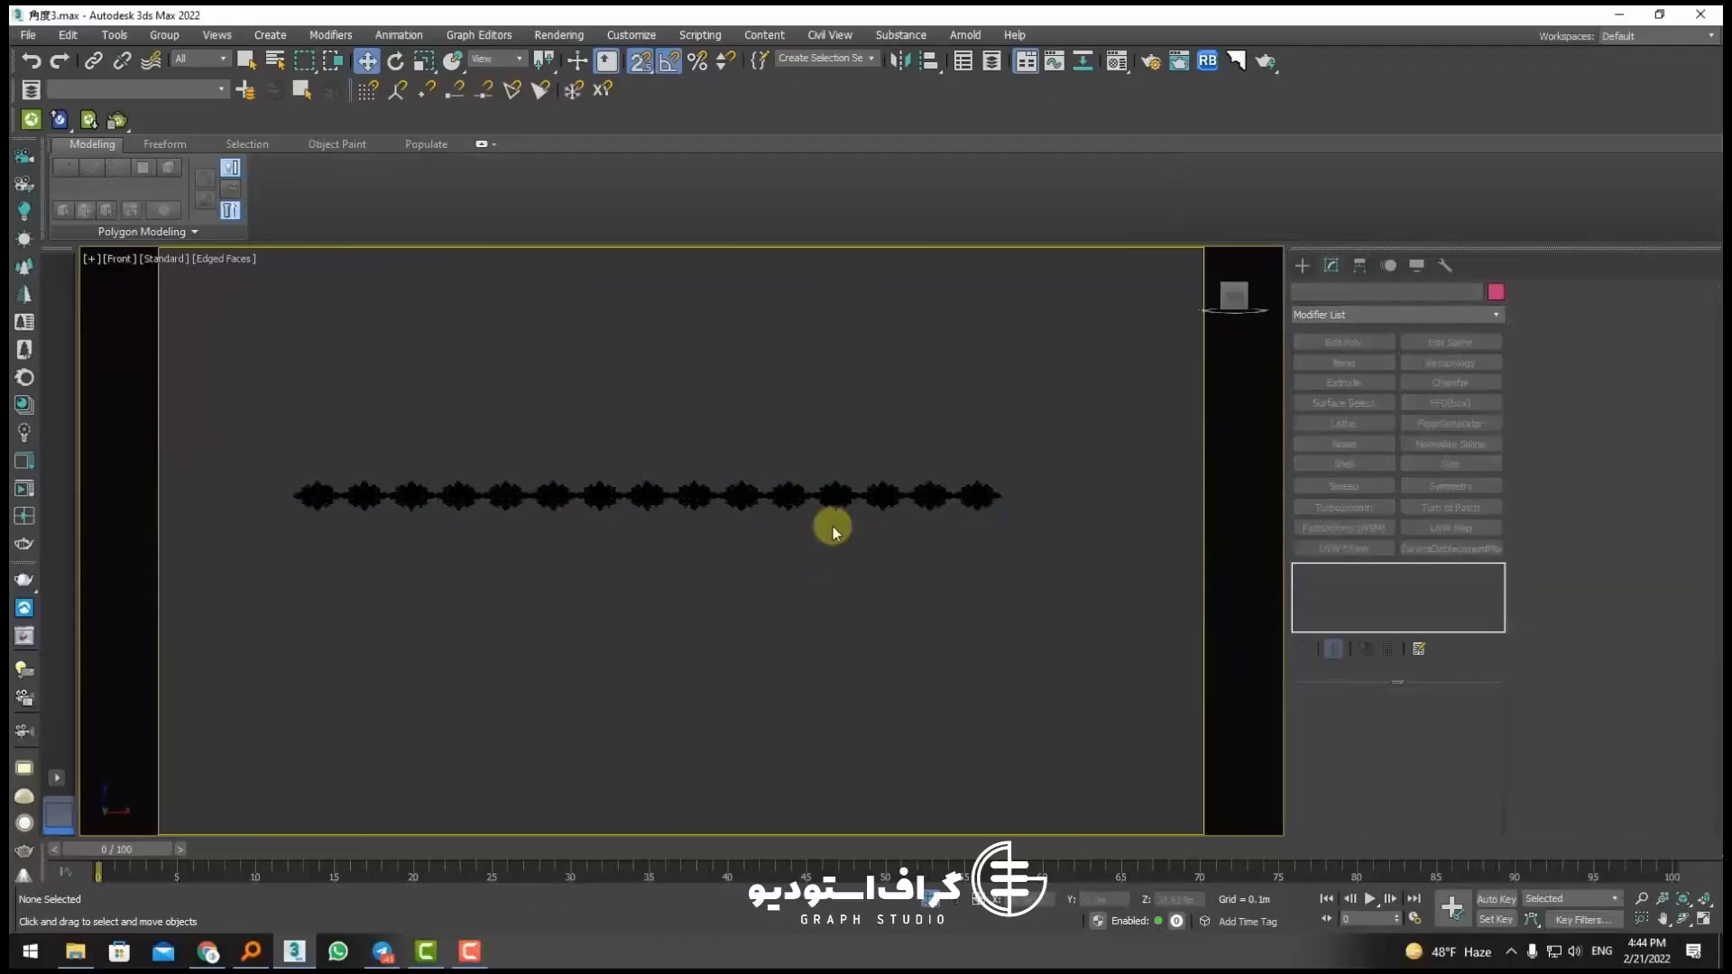
{"action": "left_click", "coordinate": [831, 494]}
{"action": "scroll", "coordinate": [823, 493], "scroll_direction": "up", "scroll_amount": 12}
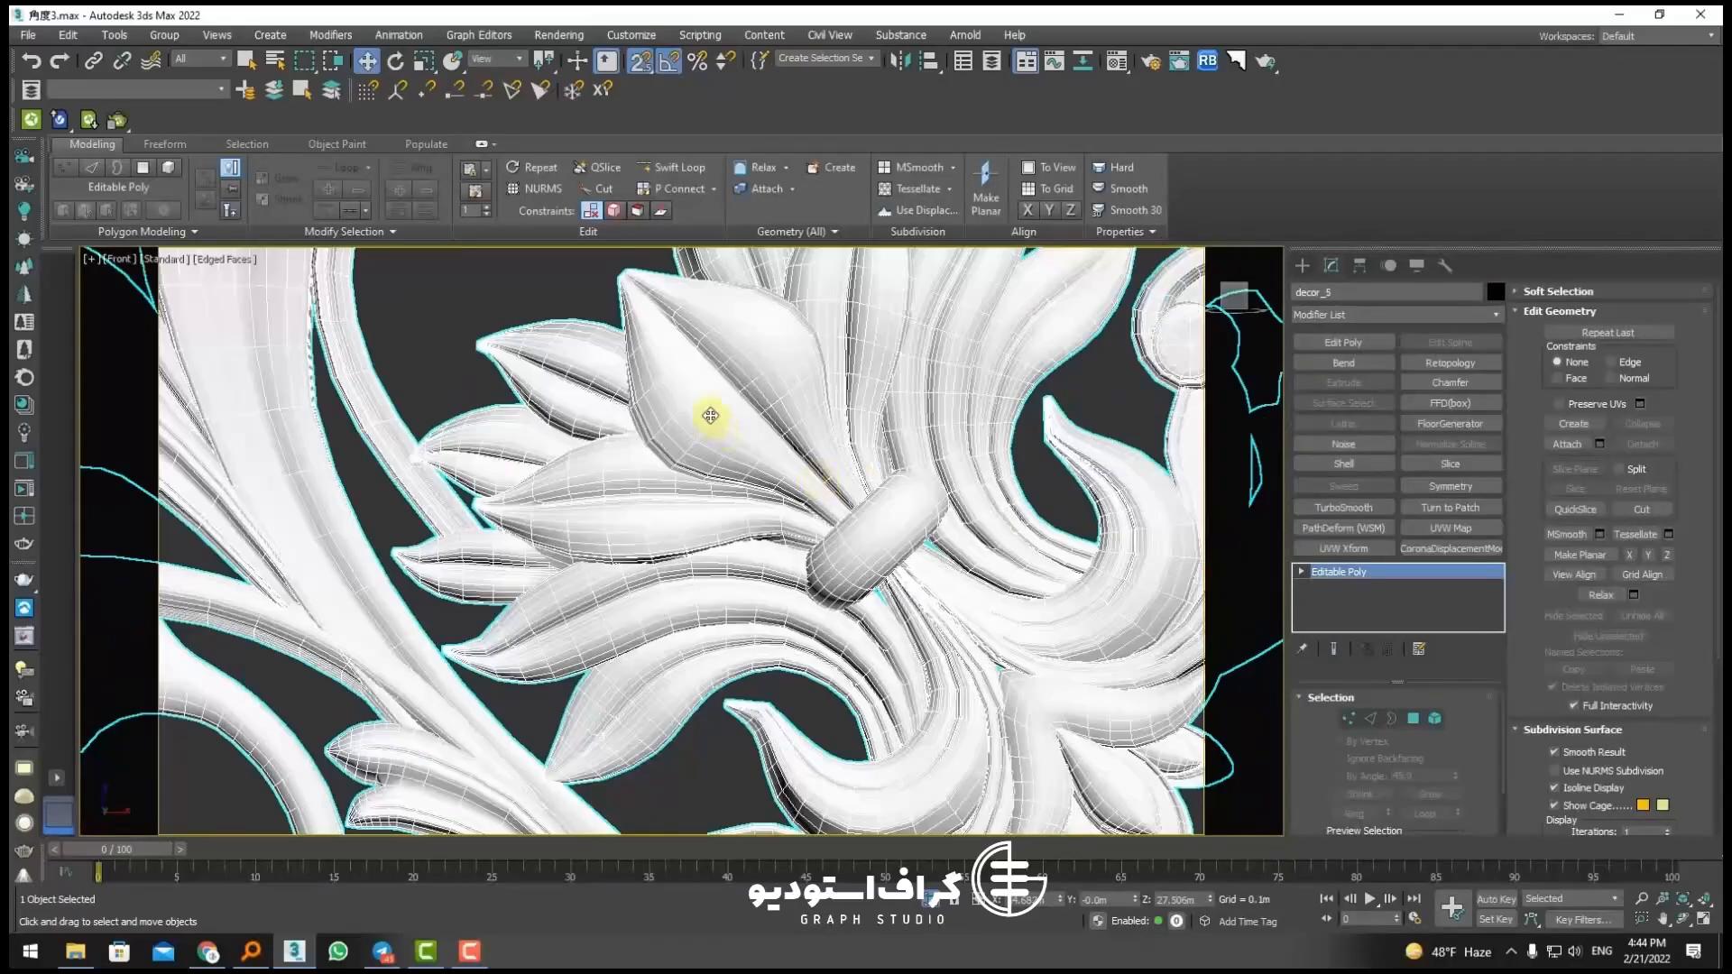
{"action": "scroll", "coordinate": [710, 416], "scroll_direction": "down", "scroll_amount": 8}
{"action": "scroll", "coordinate": [619, 388], "scroll_direction": "up", "scroll_amount": 12}
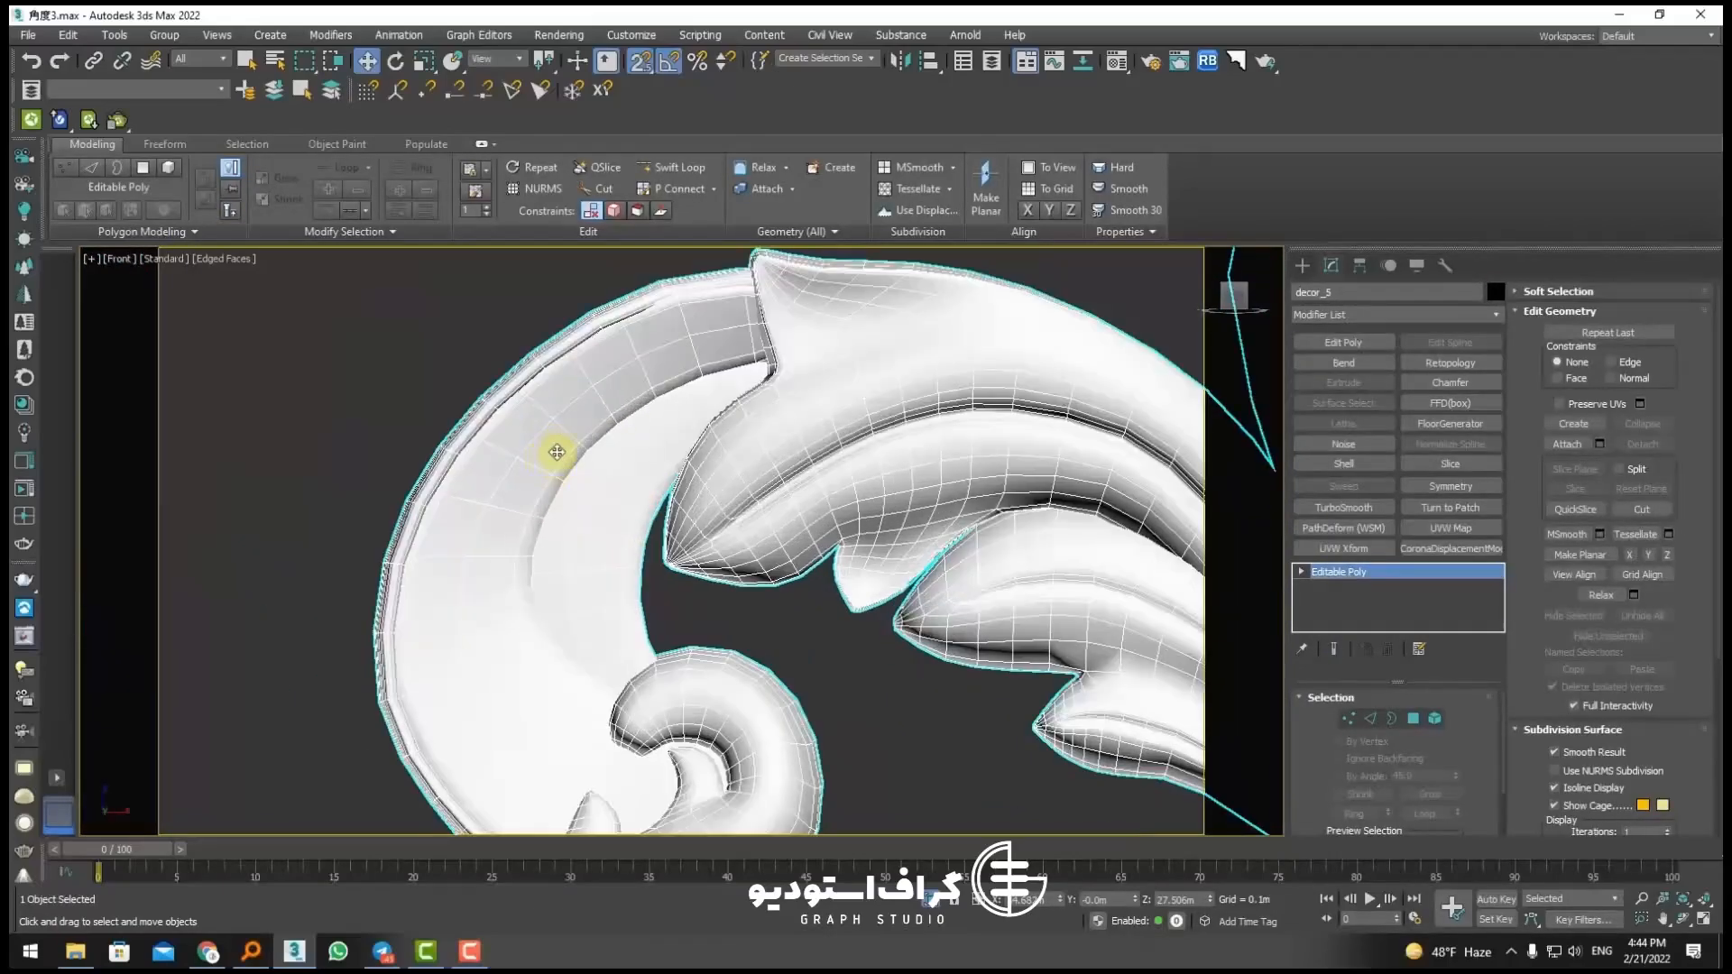
{"action": "scroll", "coordinate": [534, 479], "scroll_direction": "down", "scroll_amount": 9}
{"action": "middle_click_drag", "start_coordinate": [688, 518], "coordinate": [678, 379]}
{"action": "scroll", "coordinate": [665, 464], "scroll_direction": "up", "scroll_amount": 6}
{"action": "middle_click_drag", "start_coordinate": [540, 545], "coordinate": [970, 351]}
{"action": "scroll", "coordinate": [669, 532], "scroll_direction": "up", "scroll_amount": 11}
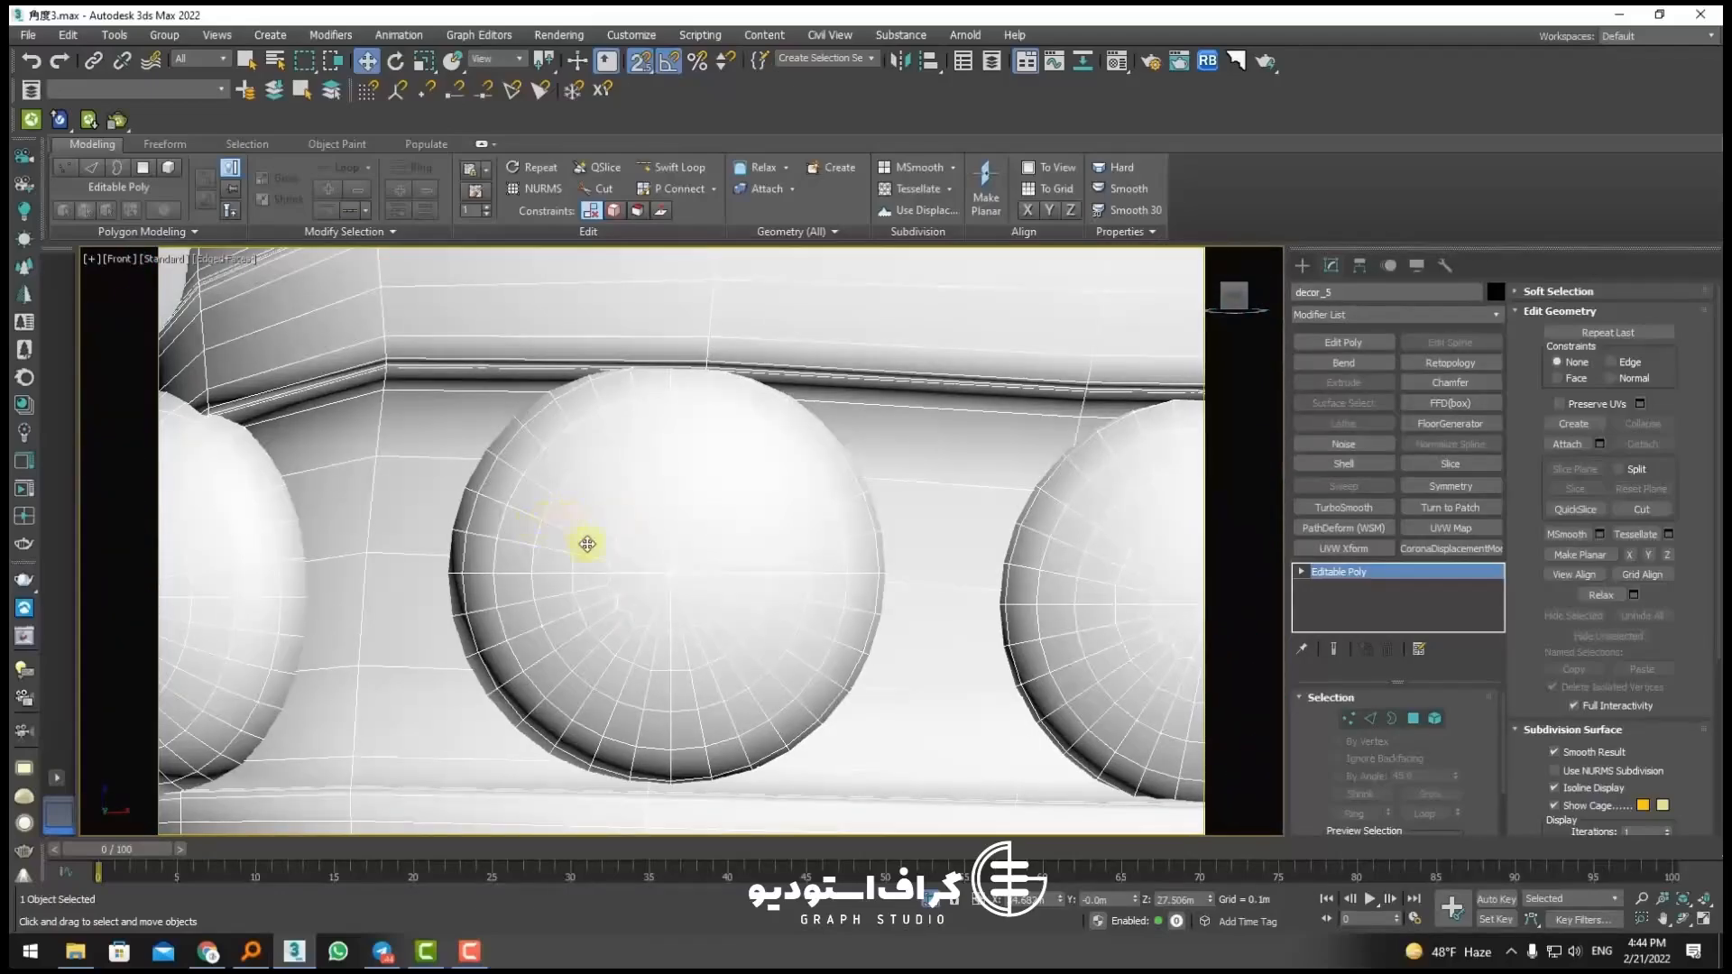
{"action": "scroll", "coordinate": [588, 544], "scroll_direction": "down", "scroll_amount": 15}
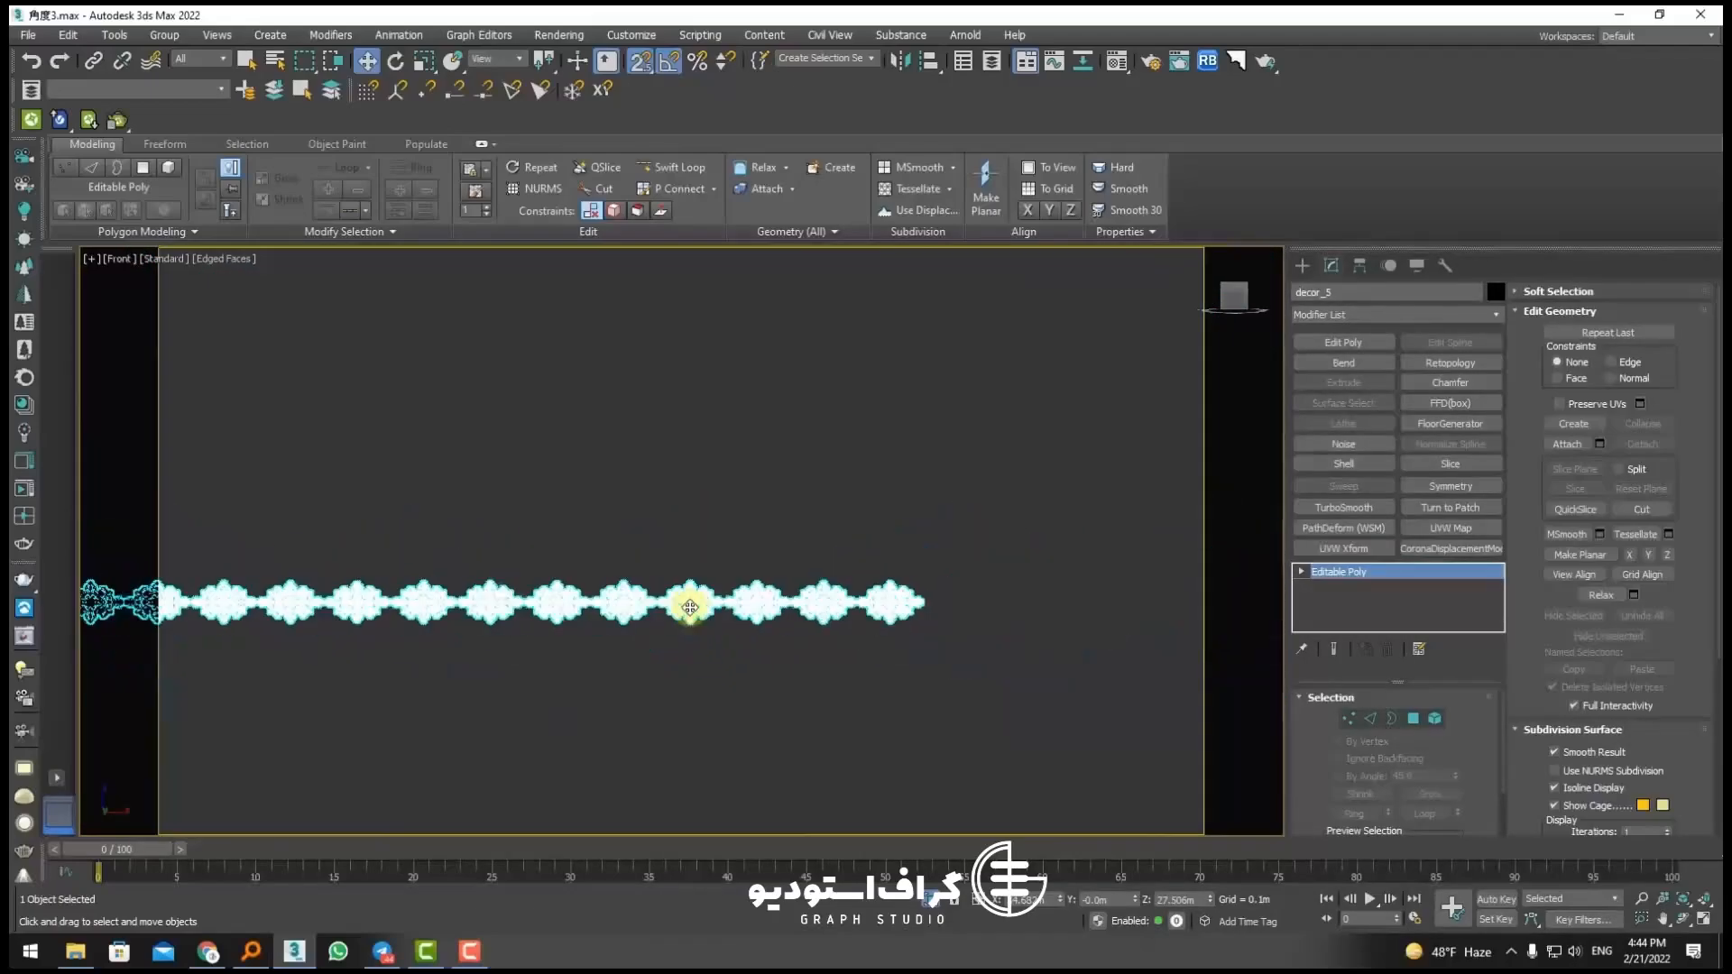
{"action": "middle_click_drag", "start_coordinate": [820, 676], "coordinate": [817, 641]}
Step: Create a plane about 0.92 m long and 15.74 m wide in the Front view, covering the whole ornament row
{"action": "left_click", "coordinate": [1301, 265]}
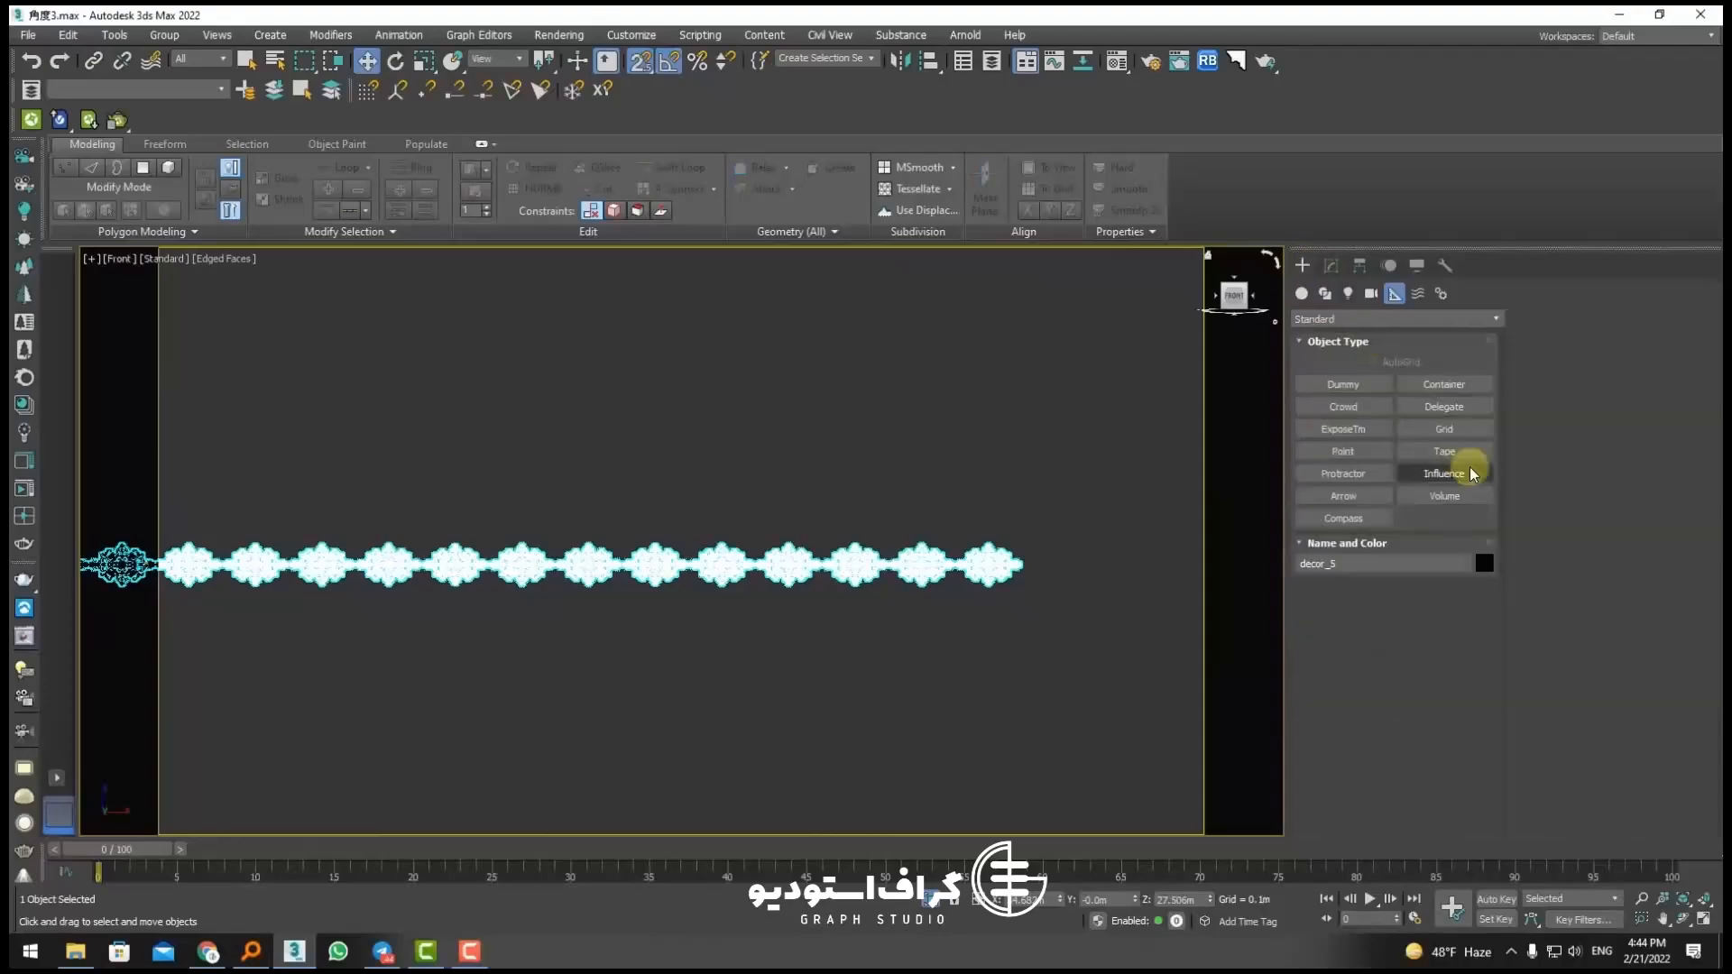
{"action": "left_click", "coordinate": [1302, 293]}
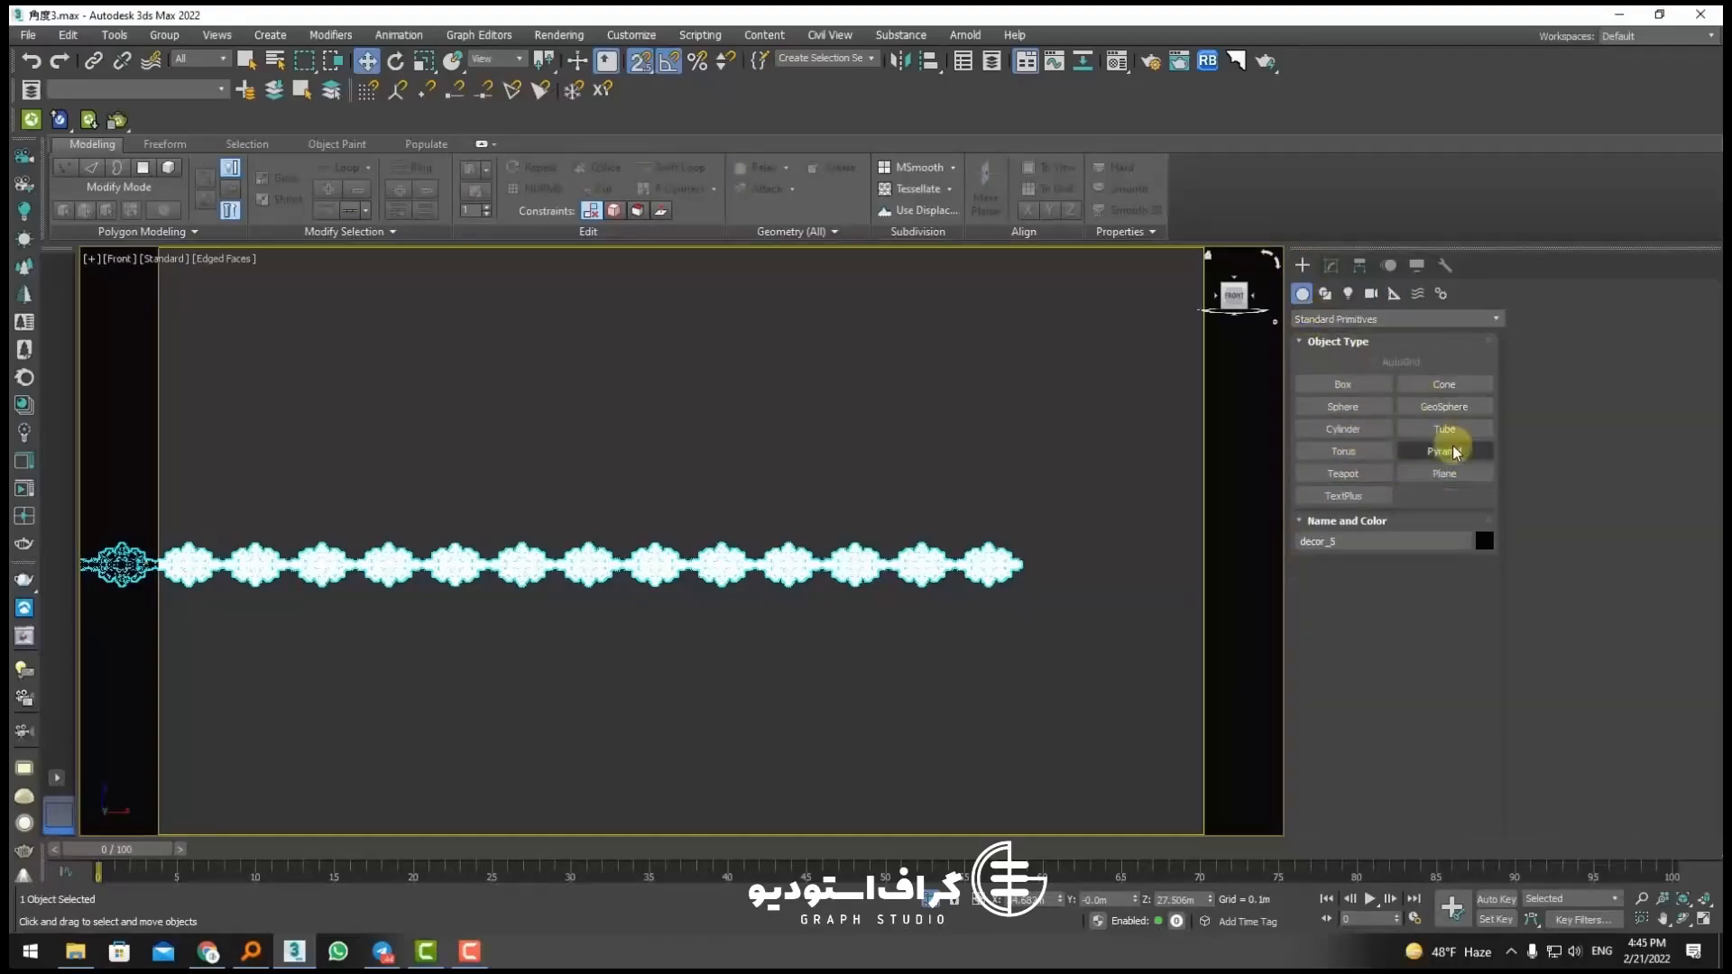
{"action": "left_click", "coordinate": [1444, 473]}
{"action": "scroll", "coordinate": [1029, 548], "scroll_direction": "down", "scroll_amount": 4}
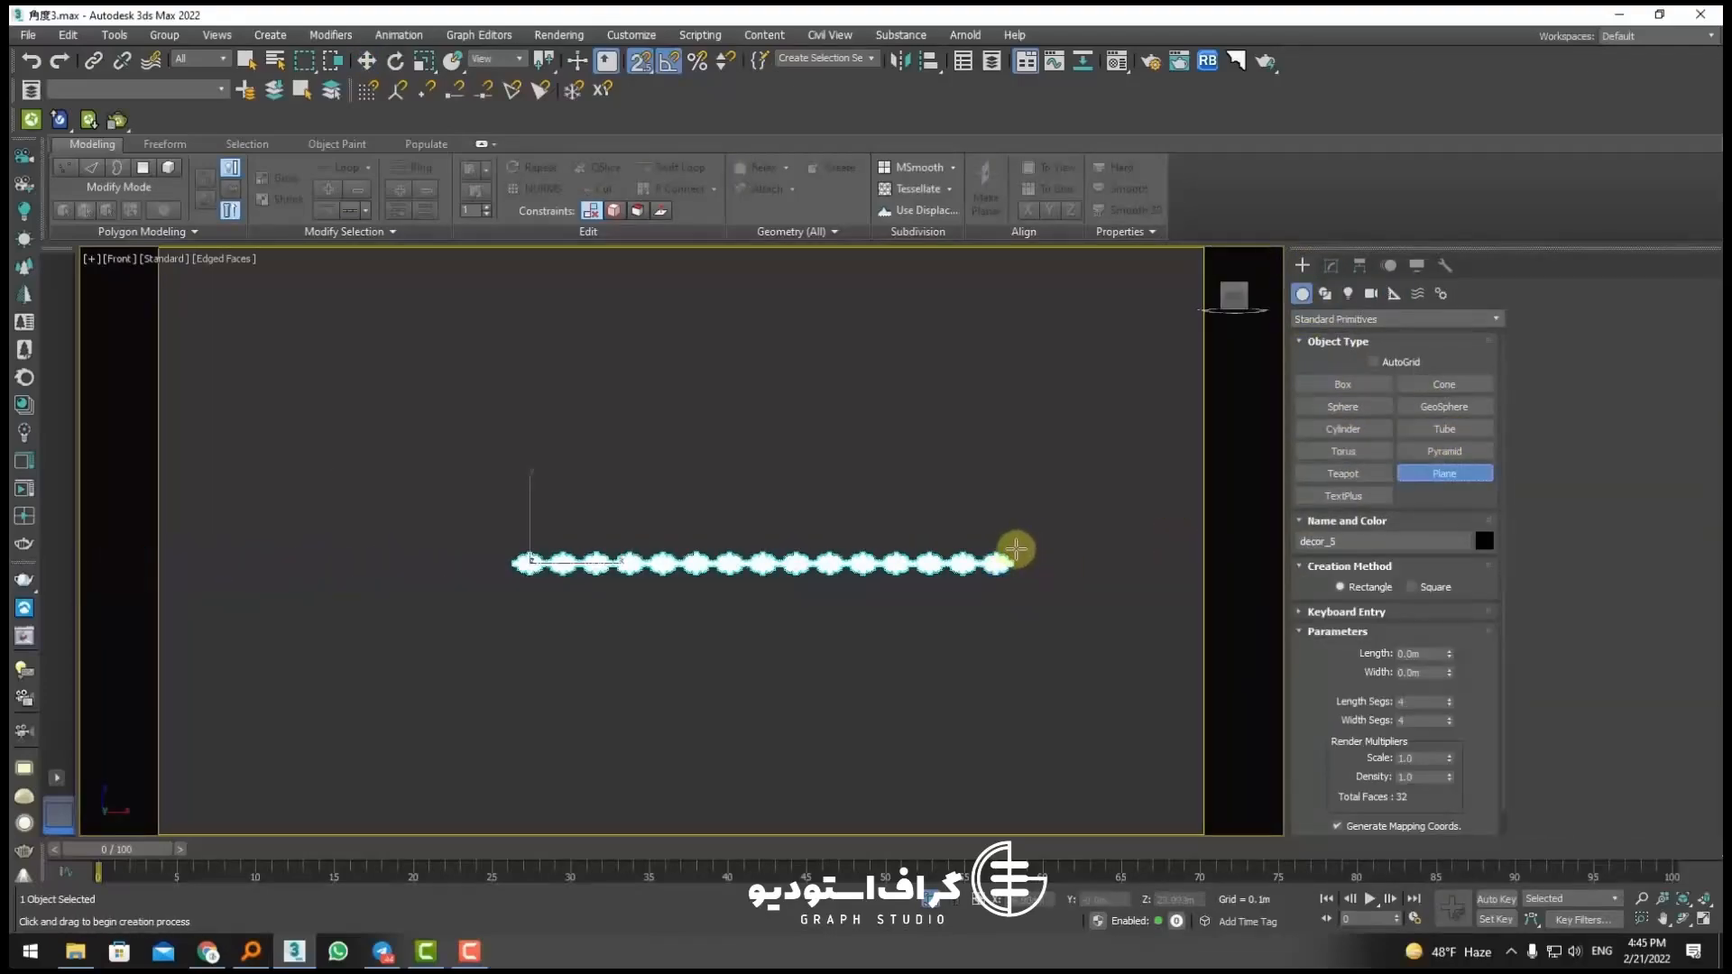
{"action": "left_click_drag", "start_coordinate": [1016, 549], "coordinate": [512, 579]}
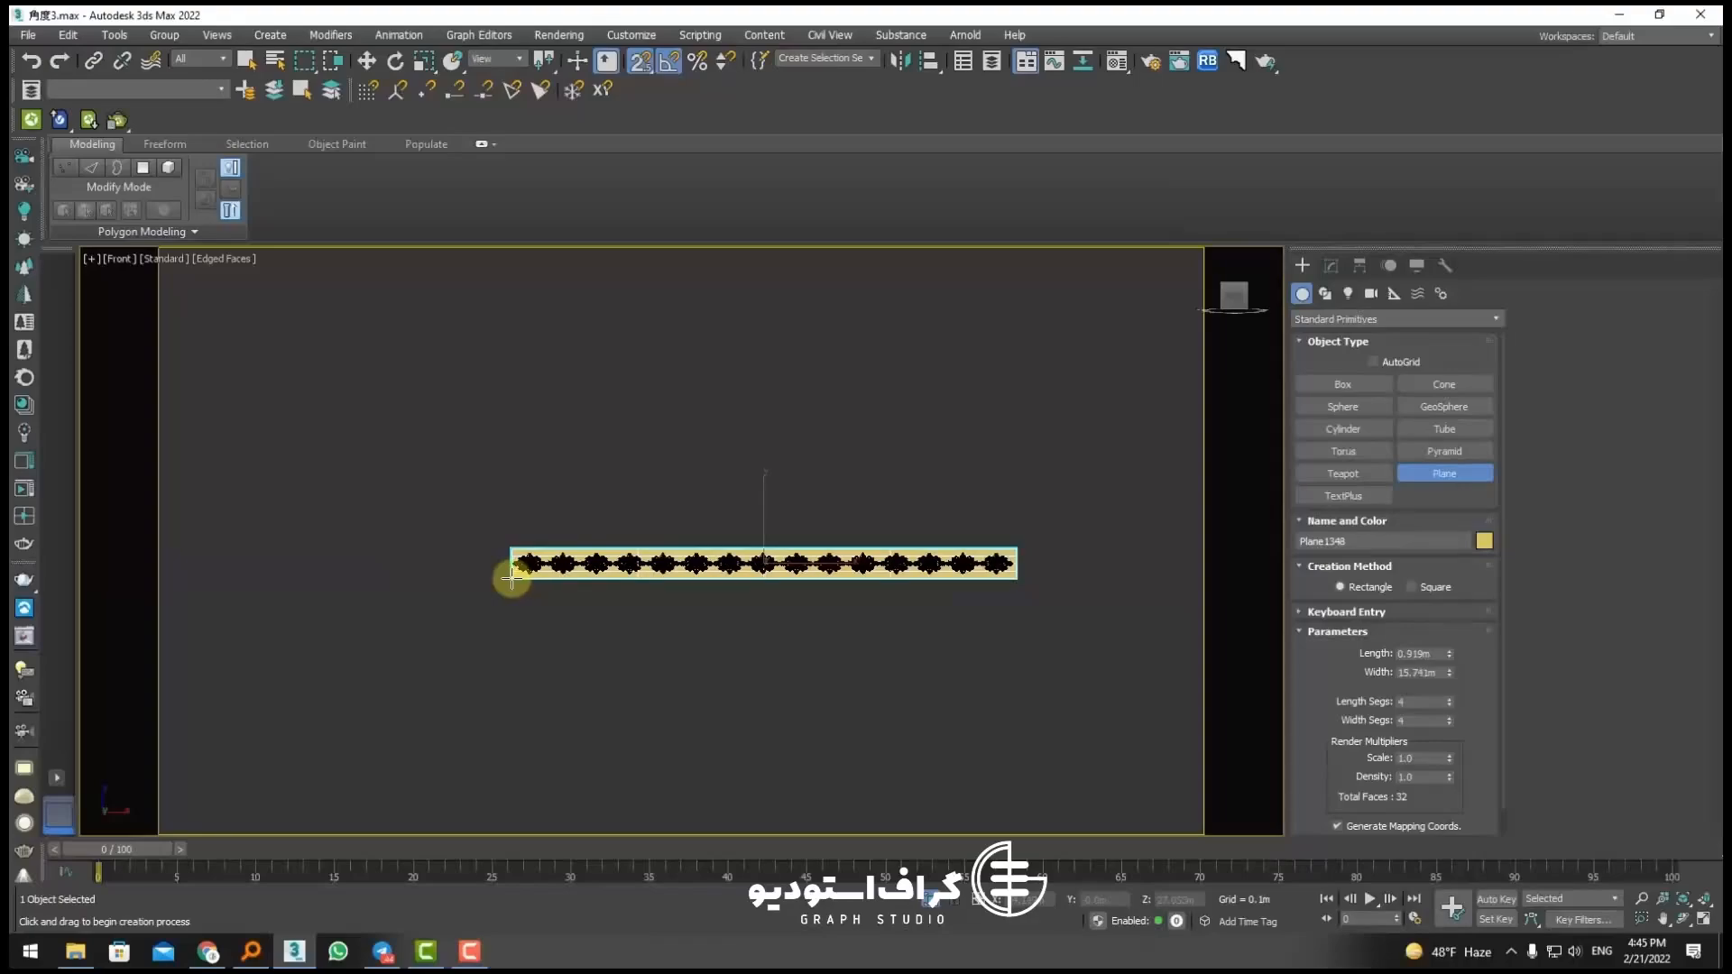
Step: Reduce the plane's length to 0.662 m so that it fits the ornament's height, keeping the width at 15.741 m
{"action": "scroll", "coordinate": [823, 569], "scroll_direction": "up", "scroll_amount": 5}
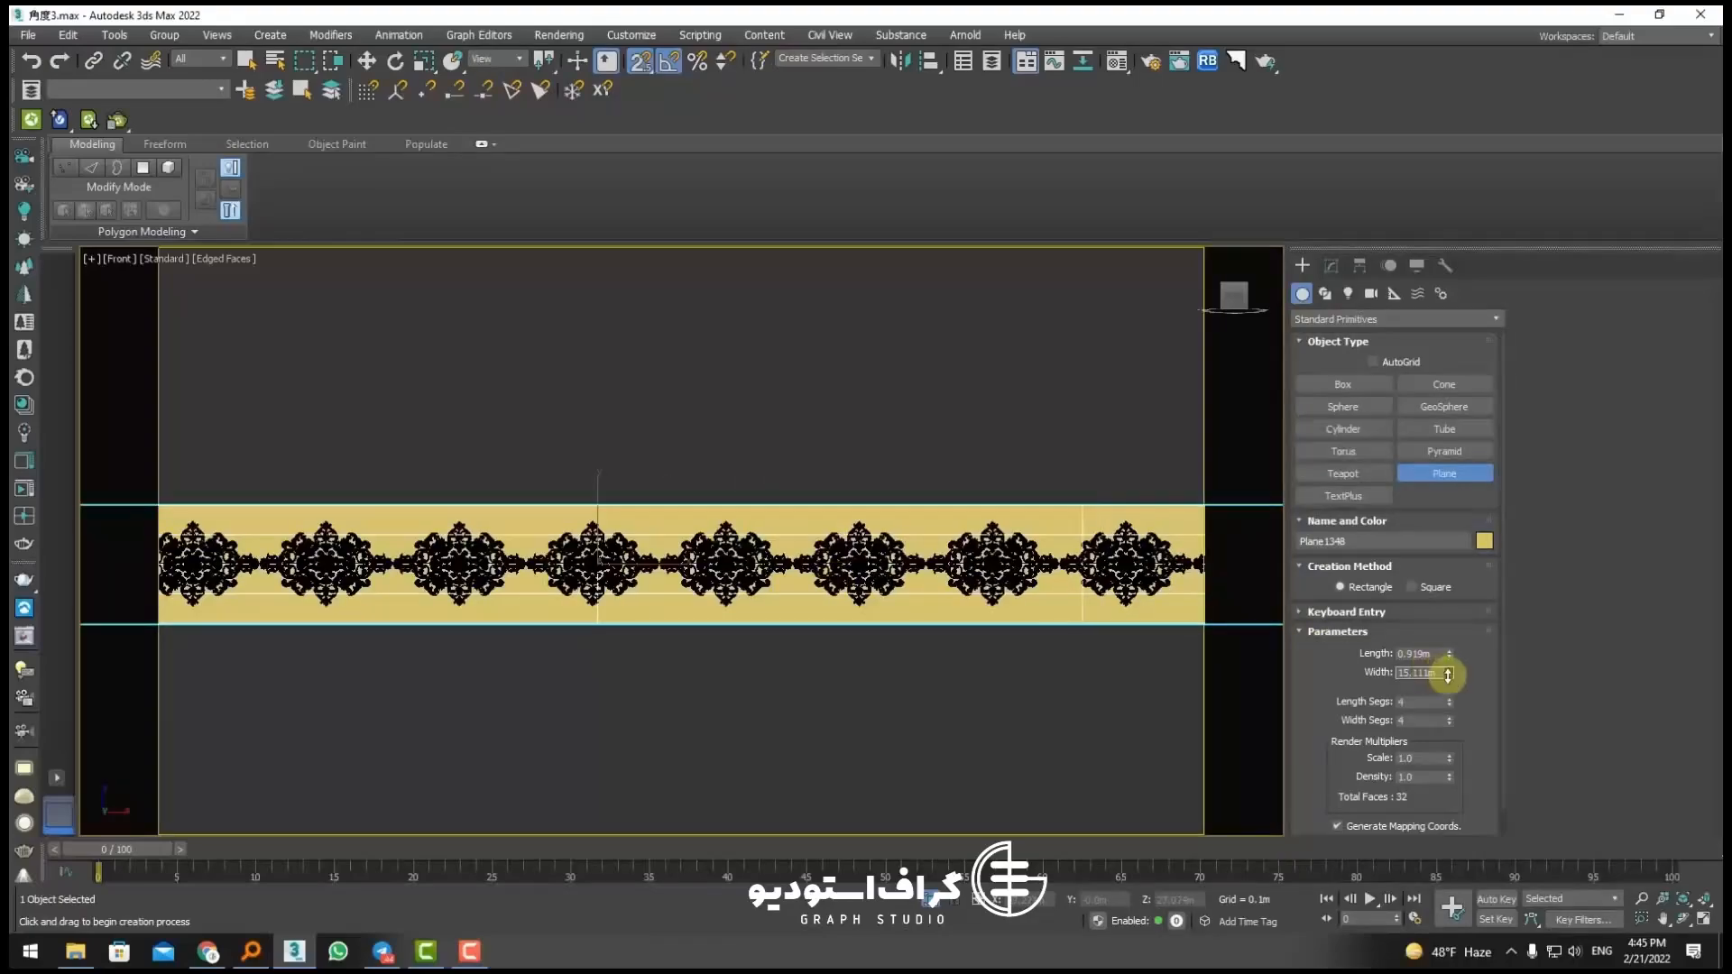
{"action": "scroll", "coordinate": [874, 646], "scroll_direction": "down", "scroll_amount": 3}
{"action": "left_click_drag", "start_coordinate": [1449, 653], "coordinate": [1453, 665]}
{"action": "scroll", "coordinate": [1100, 610], "scroll_direction": "up", "scroll_amount": 8}
{"action": "scroll", "coordinate": [1246, 673], "scroll_direction": "down", "scroll_amount": 3}
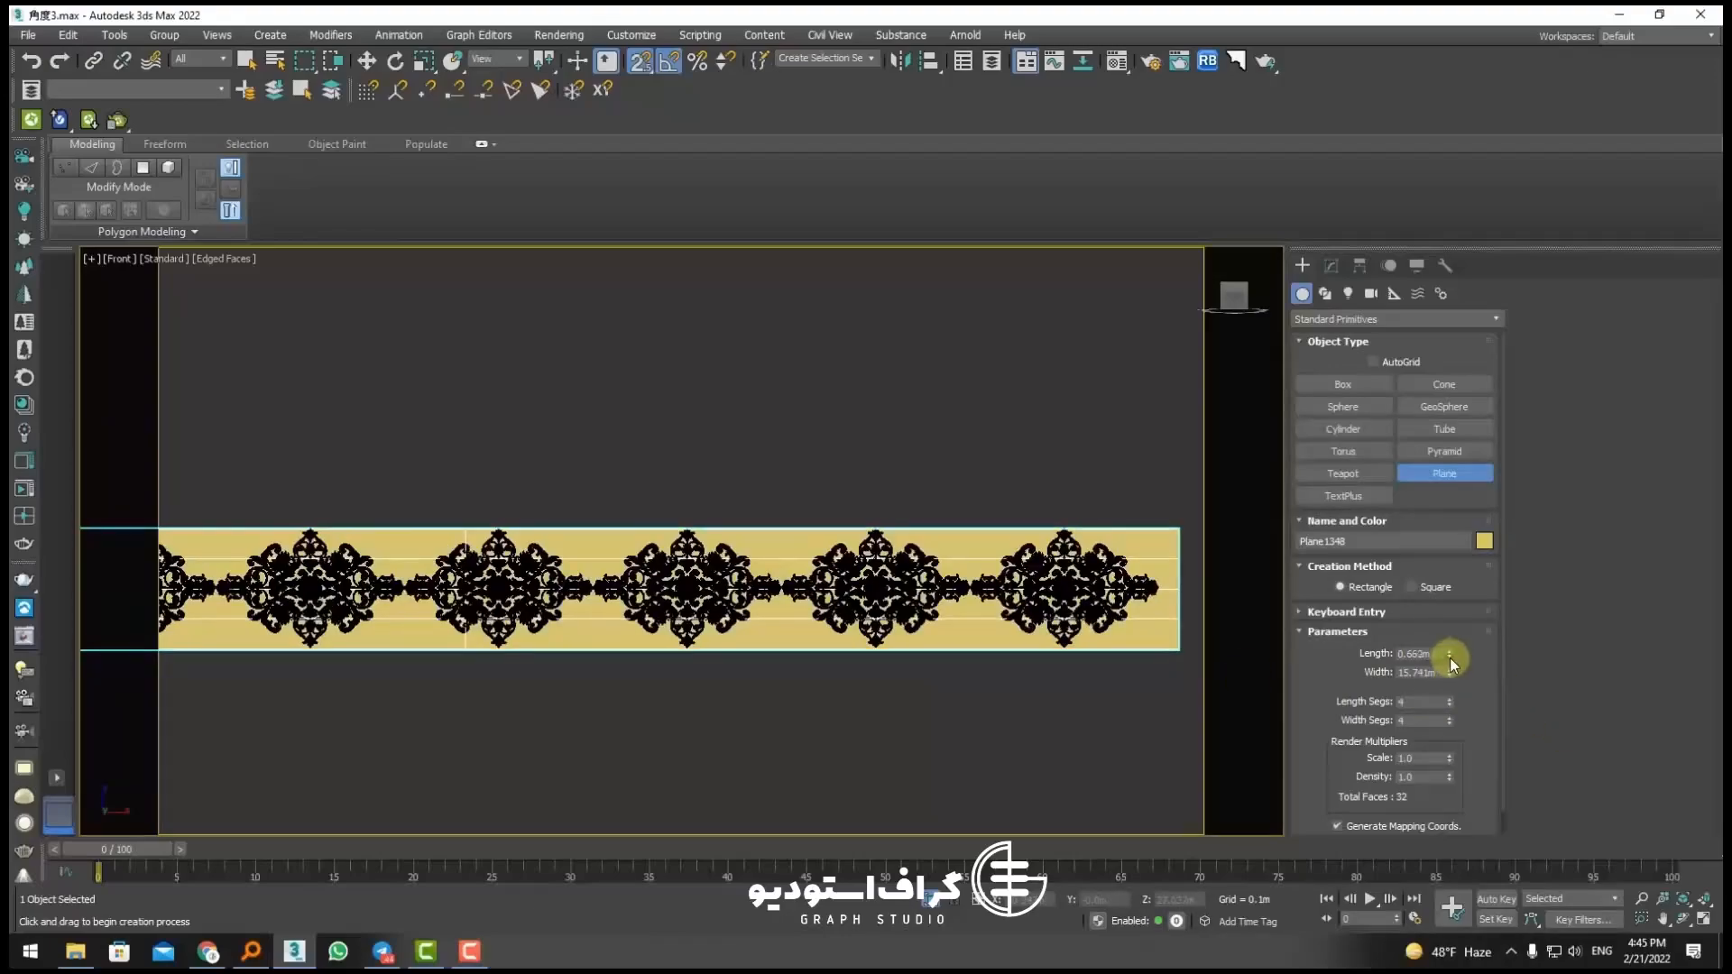
Step: Move the plane vertically with snapping off to centre it on the ornament row
{"action": "left_click", "coordinate": [364, 62]}
{"action": "scroll", "coordinate": [397, 568], "scroll_direction": "down", "scroll_amount": 3}
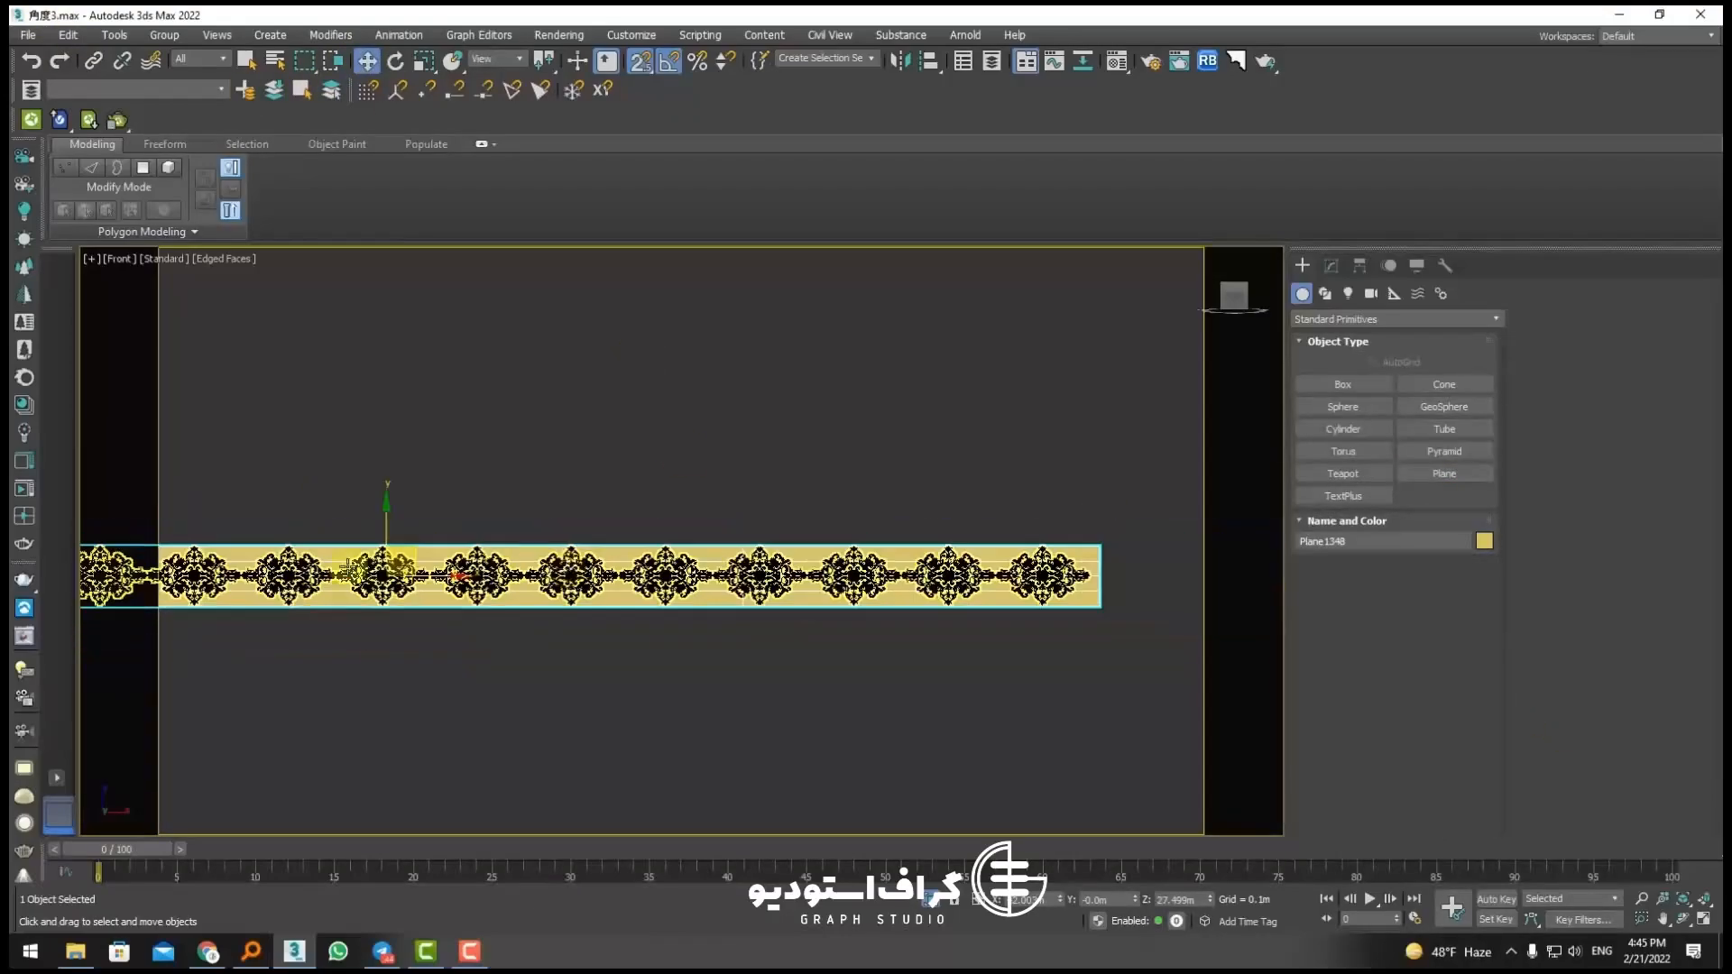
{"action": "scroll", "coordinate": [532, 582], "scroll_direction": "up", "scroll_amount": 8}
{"action": "left_click_drag", "start_coordinate": [543, 578], "coordinate": [551, 522]}
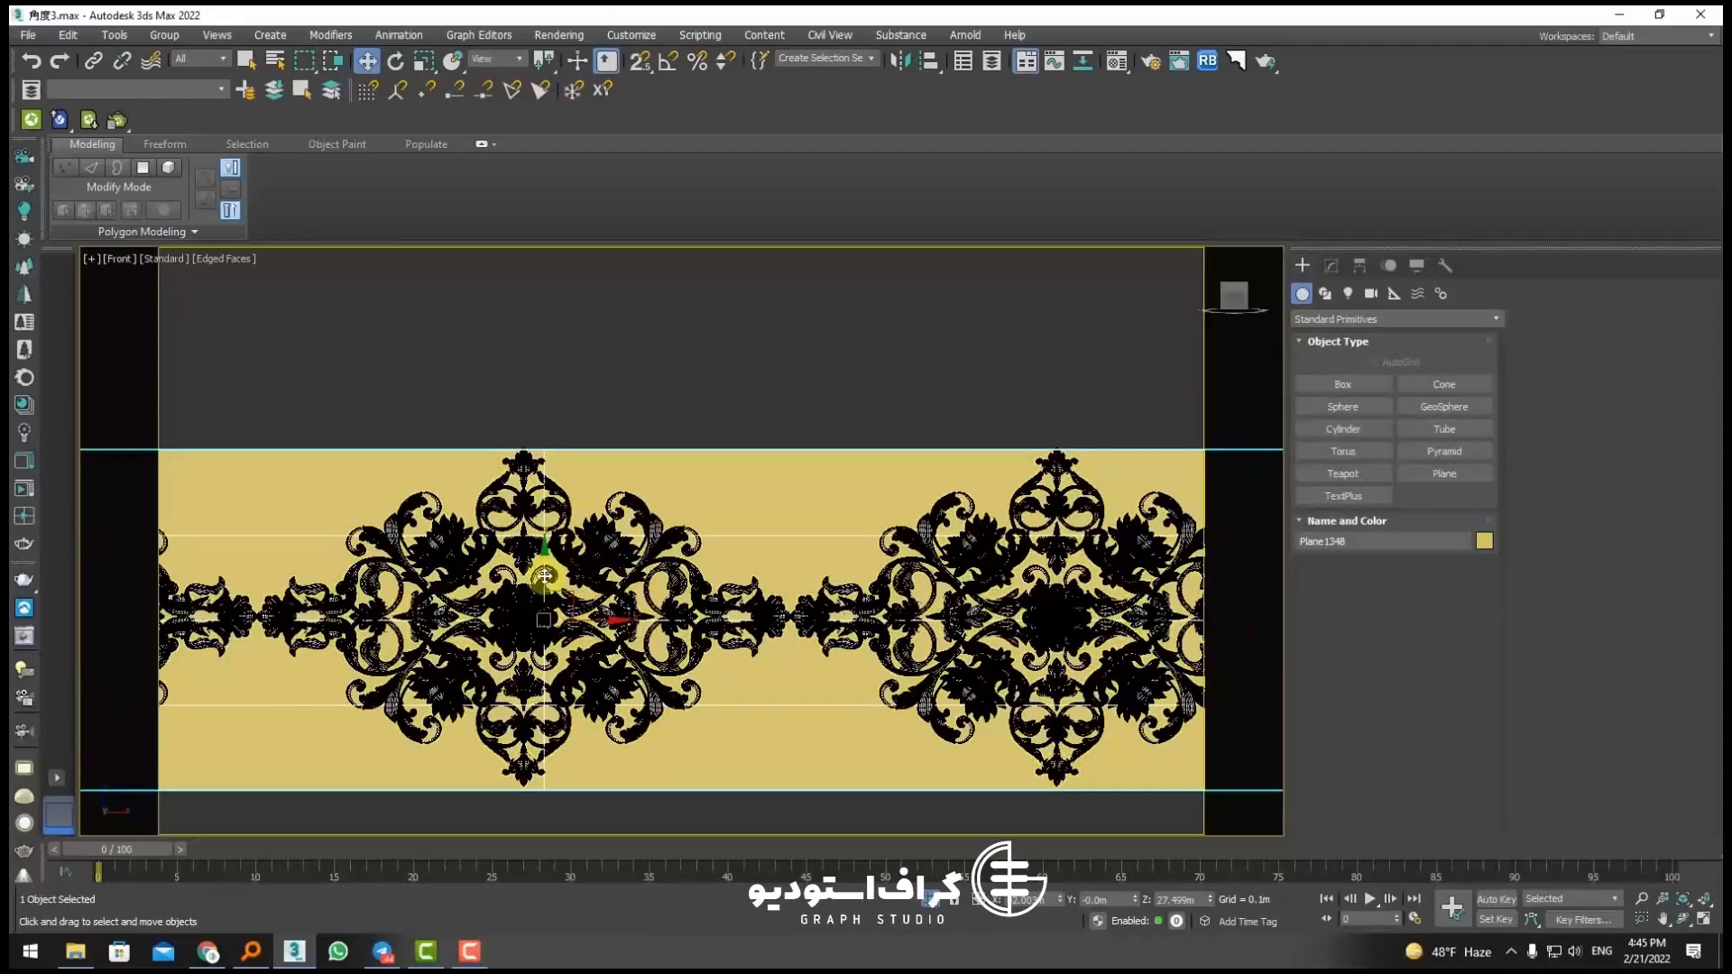
{"action": "left_click_drag", "start_coordinate": [545, 576], "coordinate": [545, 574]}
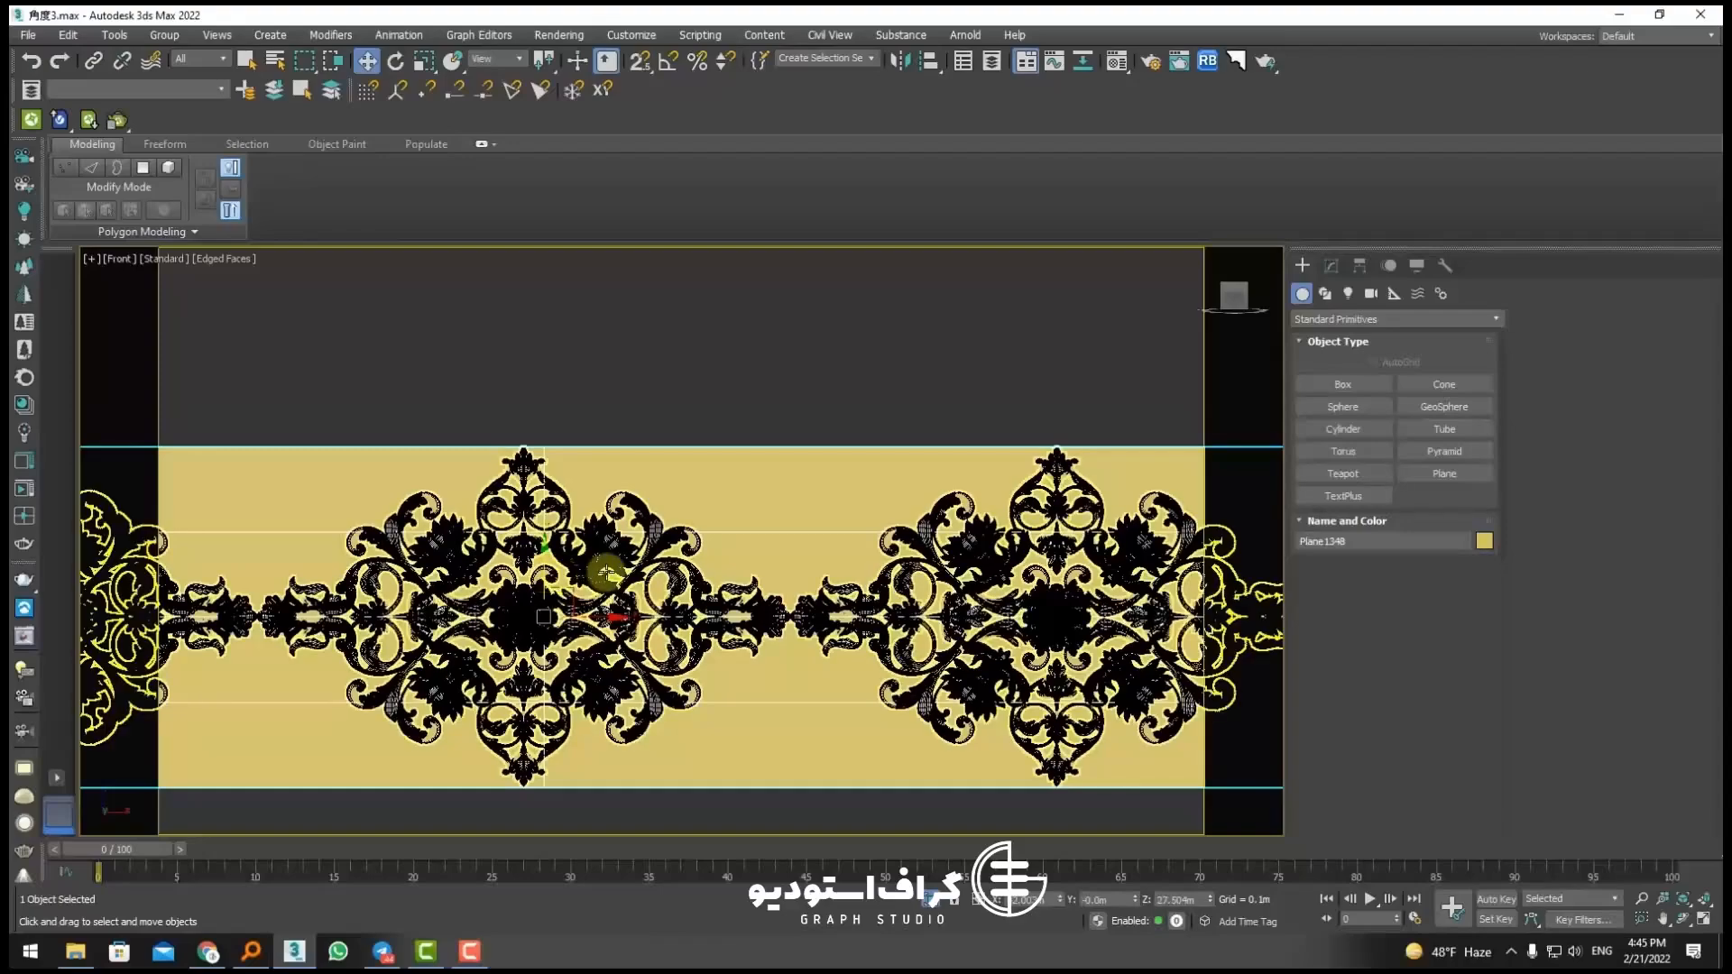
{"action": "scroll", "coordinate": [611, 623], "scroll_direction": "down", "scroll_amount": 4}
Step: Increase the length segments of the plane behind the ornaments
{"action": "left_click", "coordinate": [677, 607]}
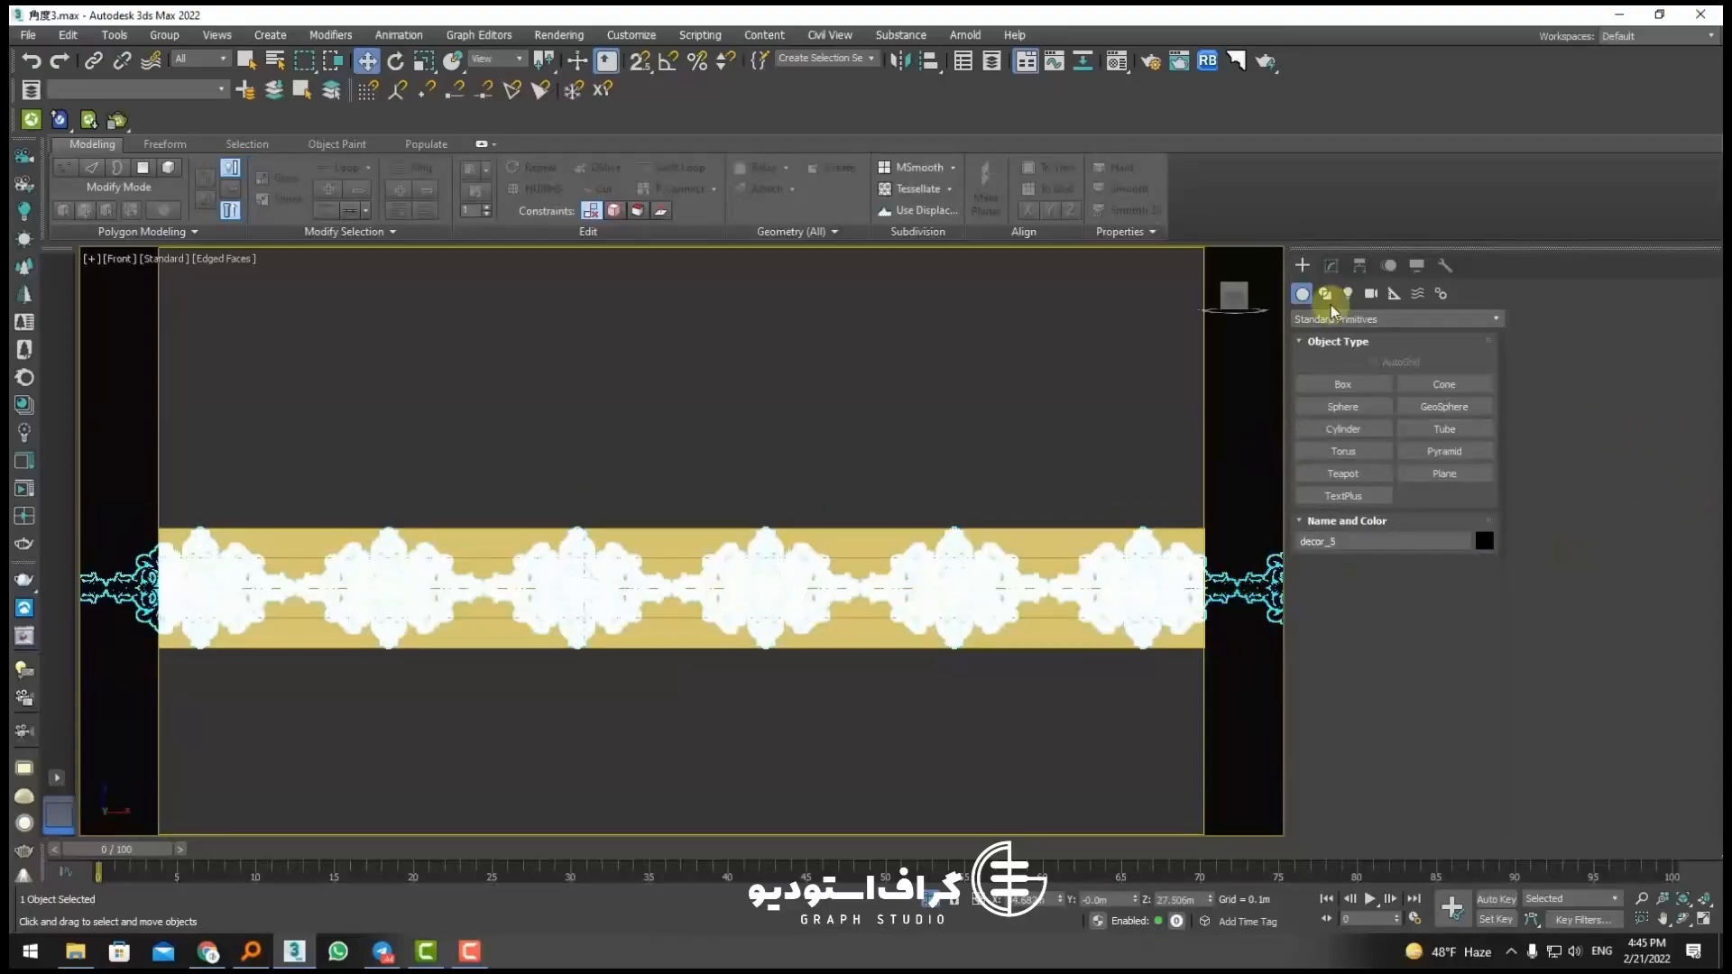
{"action": "left_click", "coordinate": [1331, 265]}
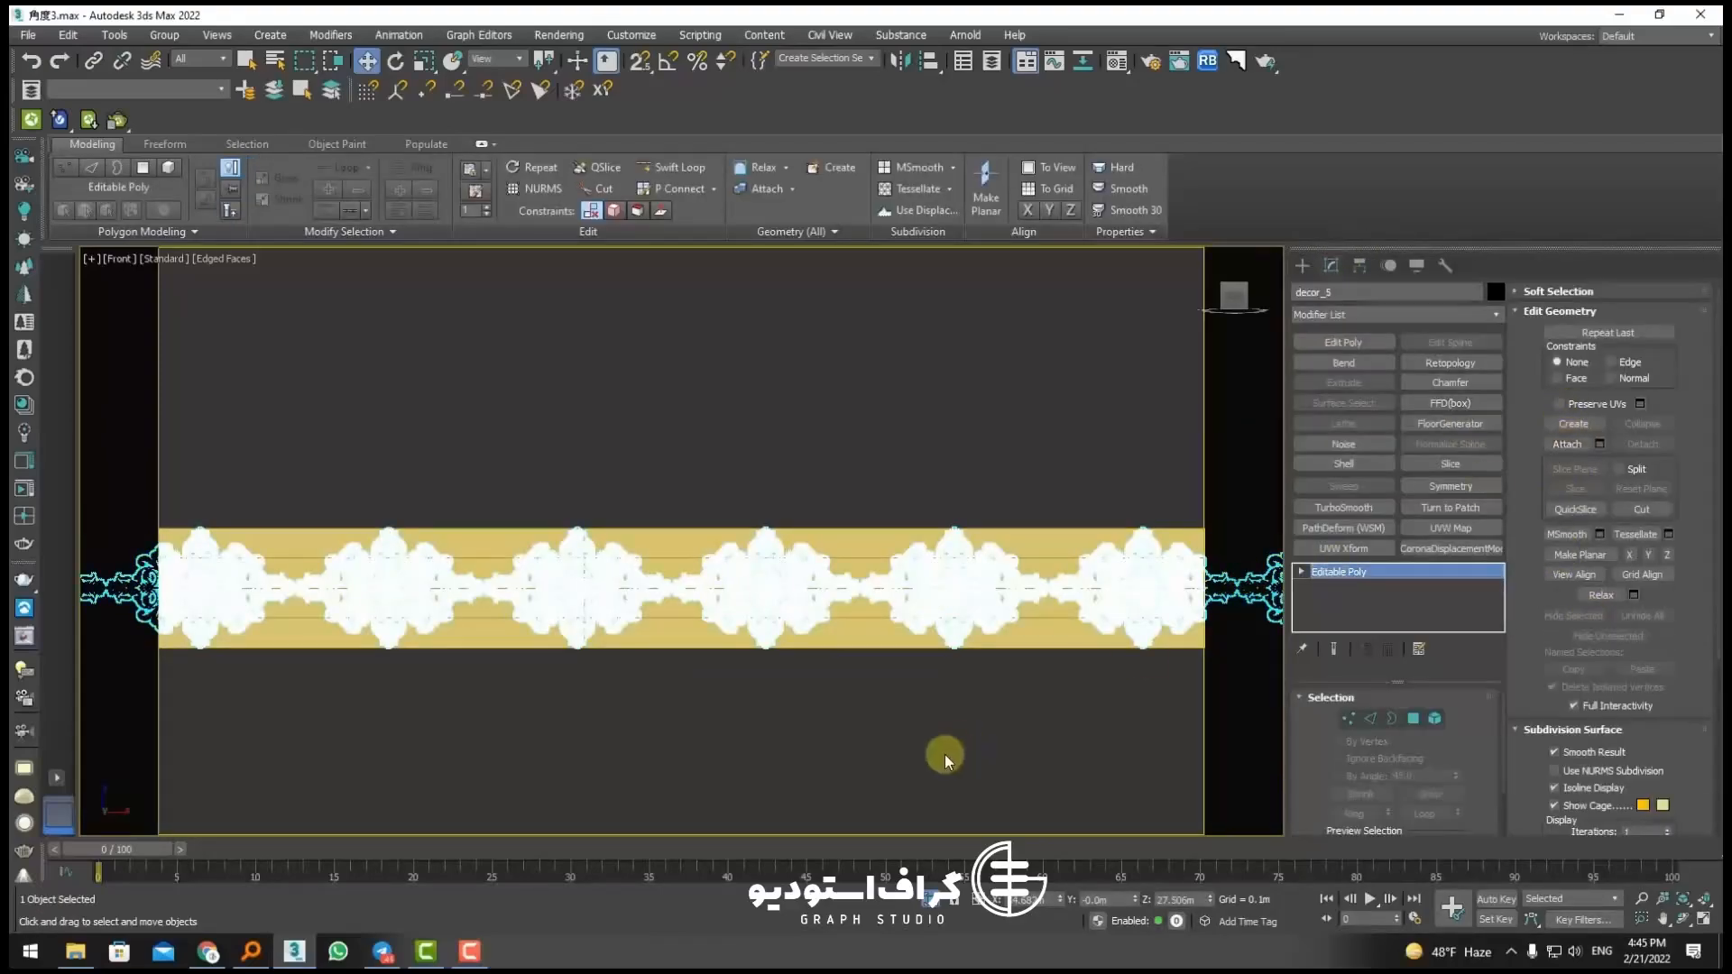
{"action": "left_click", "coordinate": [858, 642]}
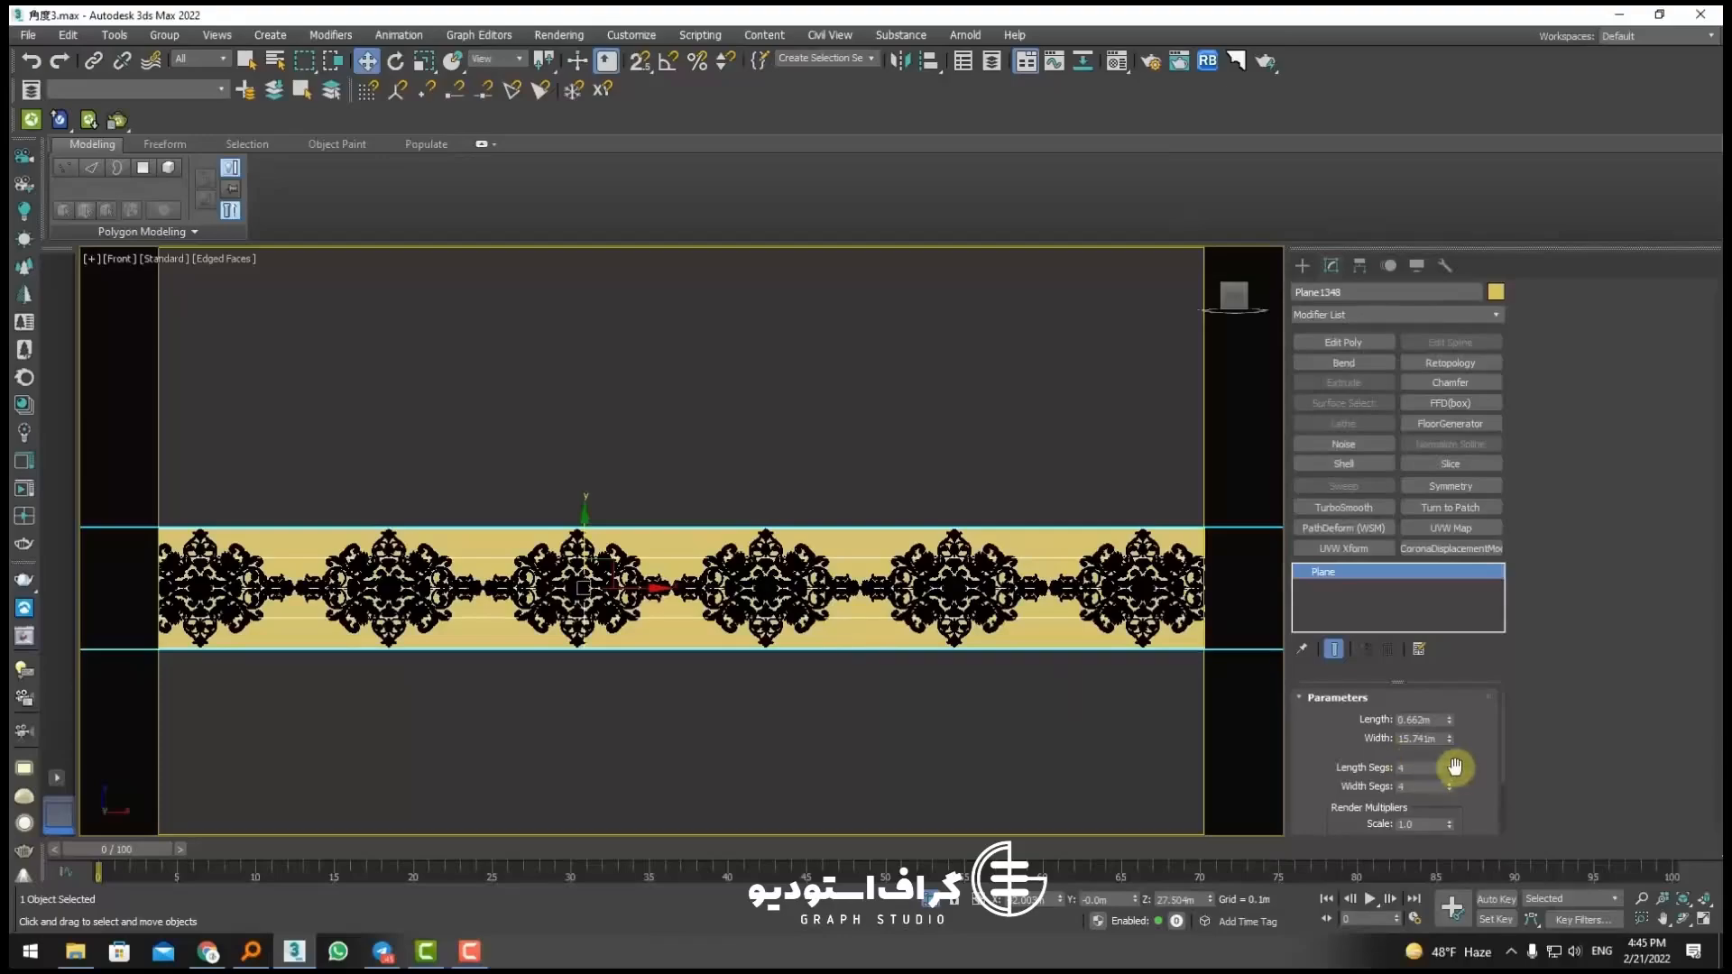
{"action": "left_click_drag", "start_coordinate": [1450, 768], "coordinate": [1452, 716]}
Step: Select the ornament row and attach the backing plane to it as one editable poly
{"action": "left_click", "coordinate": [911, 699]}
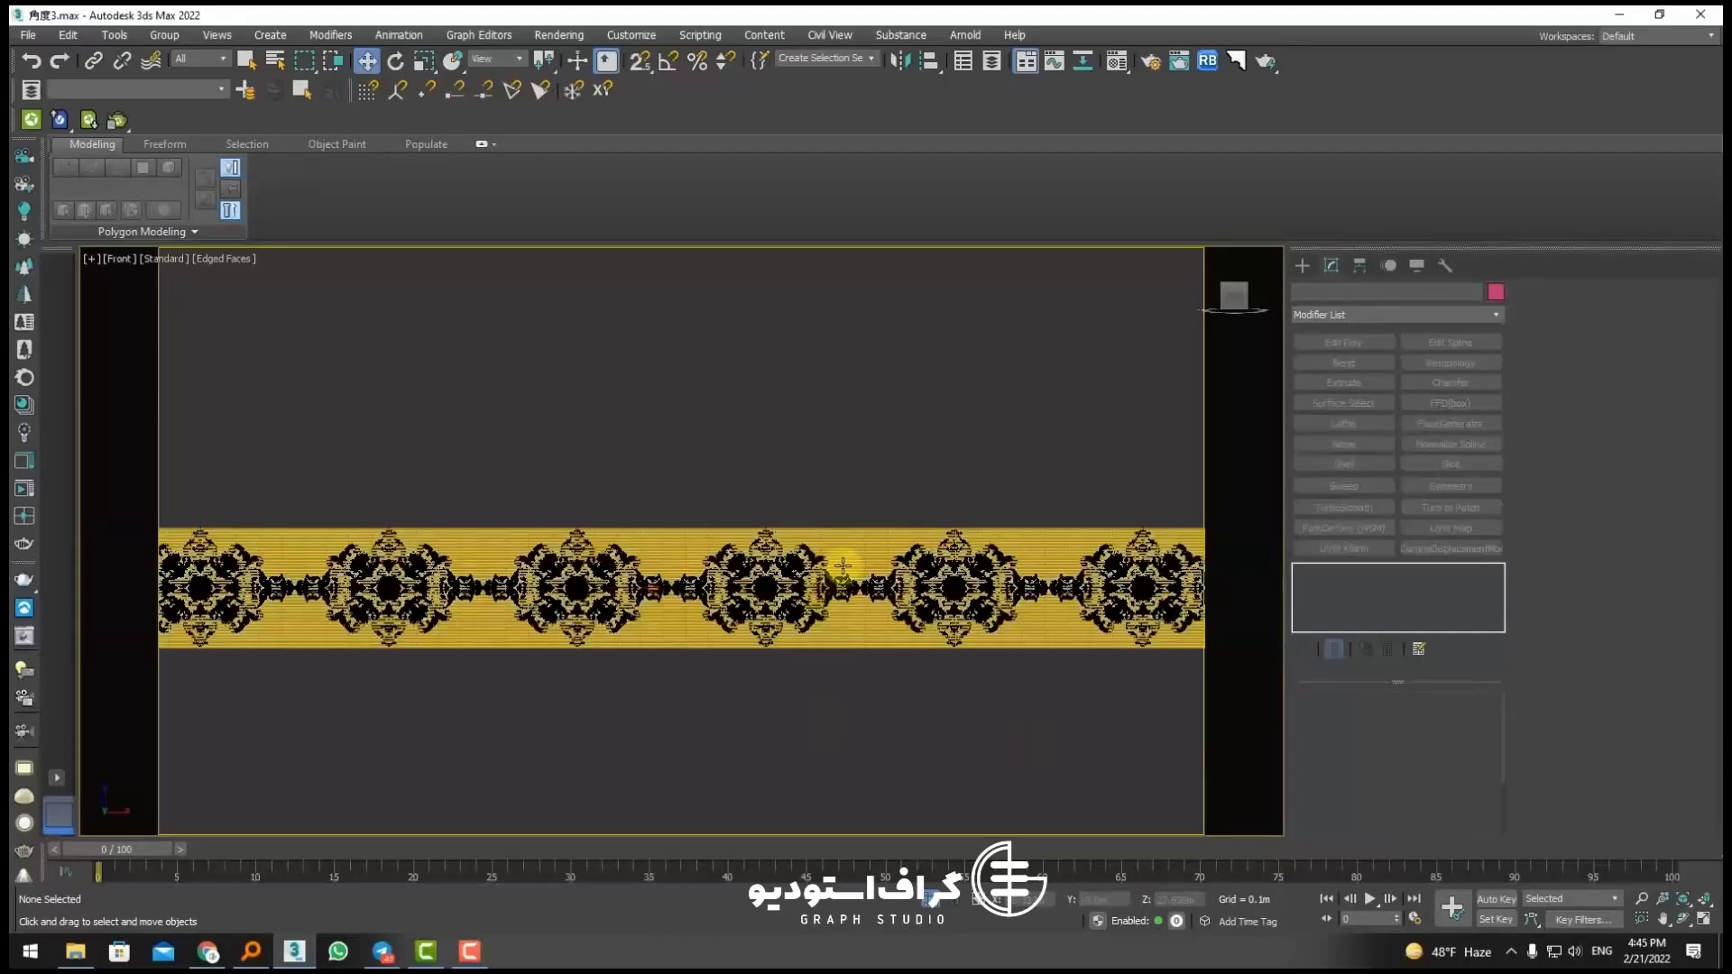
{"action": "left_click", "coordinate": [846, 586]}
{"action": "left_click", "coordinate": [1568, 444]}
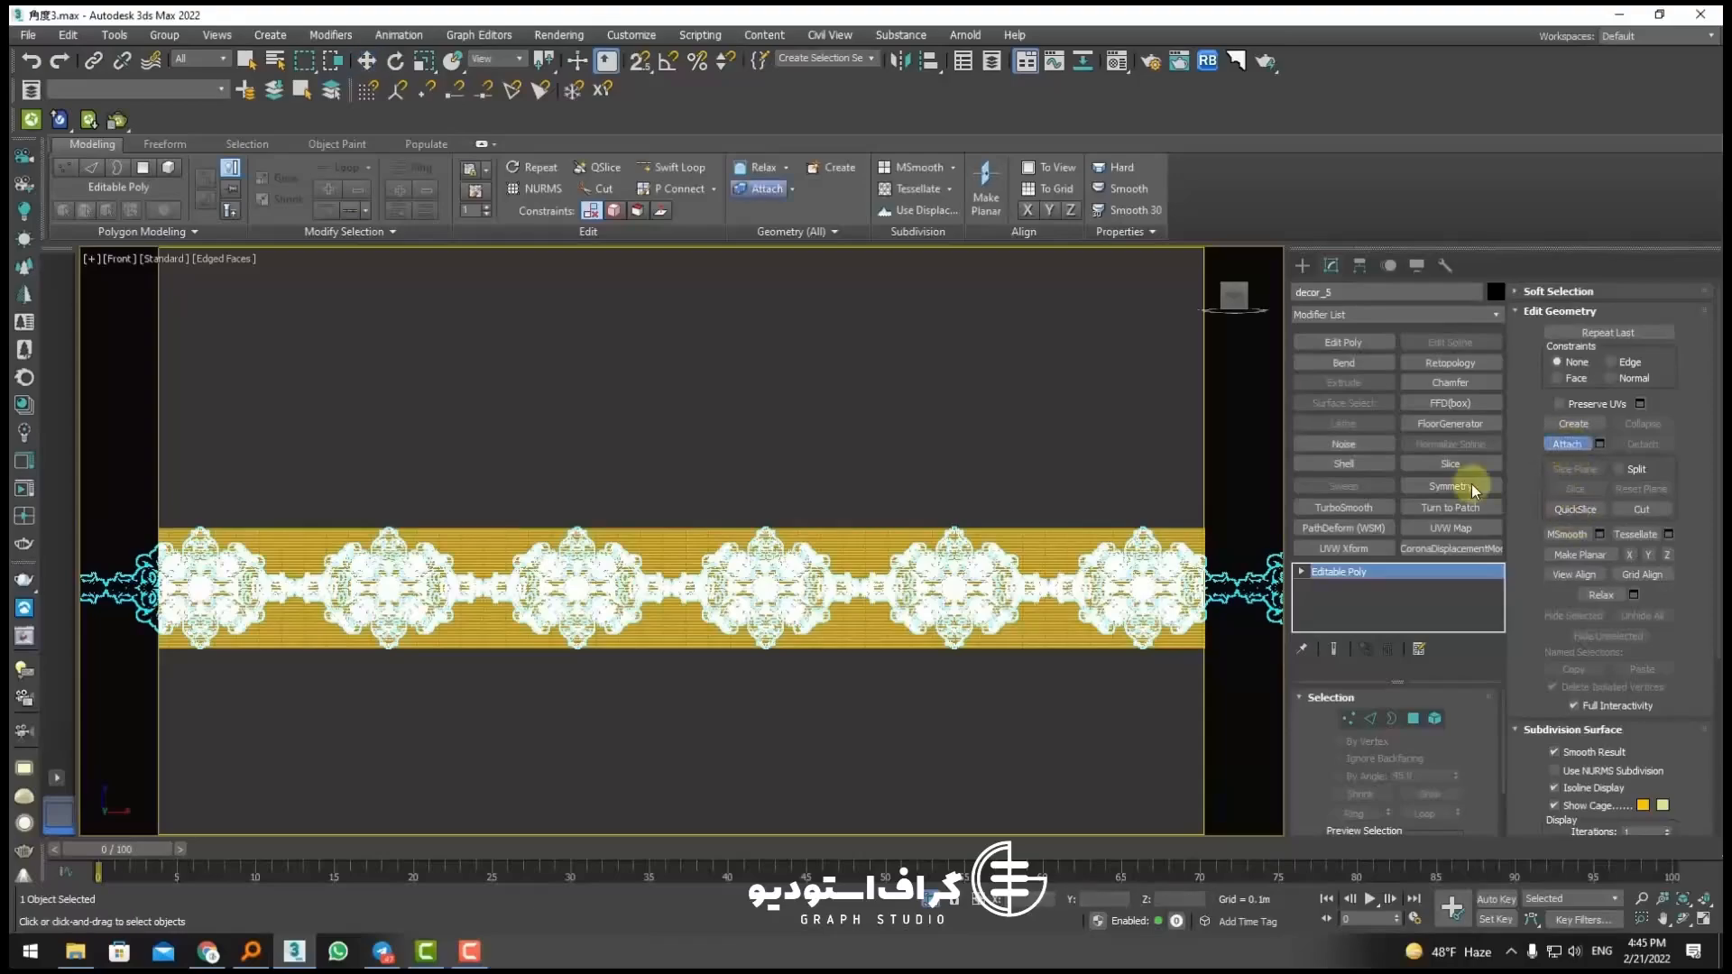
{"action": "left_click", "coordinate": [1572, 447]}
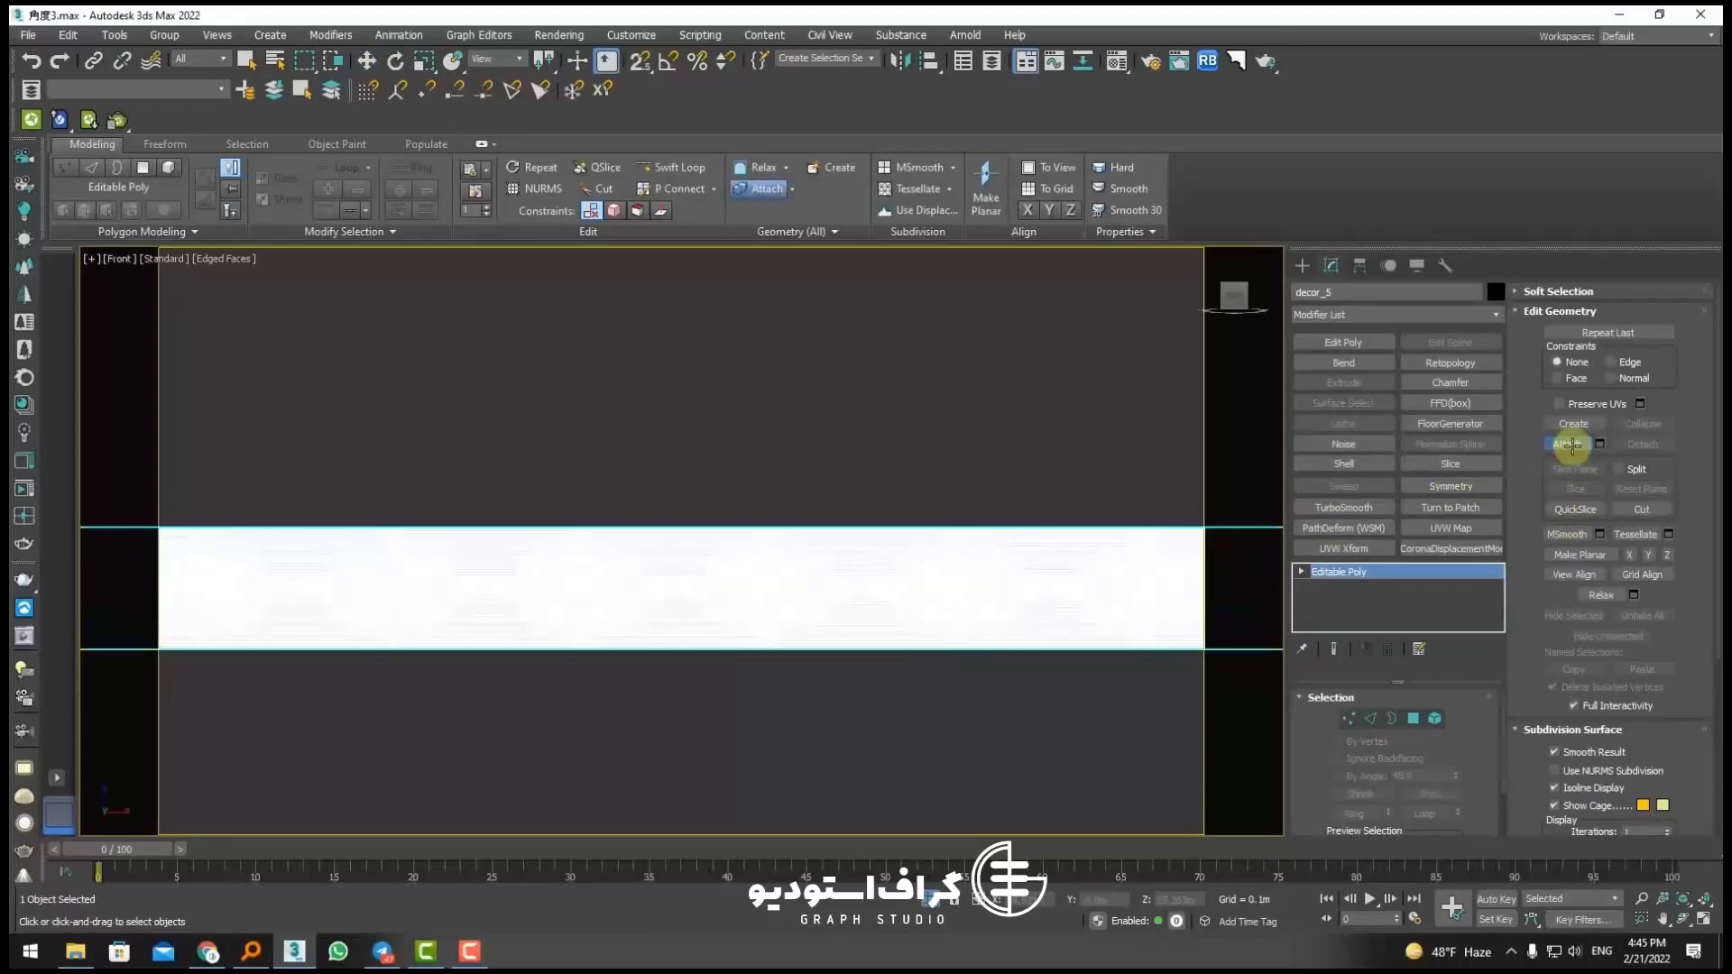
{"action": "key", "text": "w"}
Step: Centre the pivot of the combined ornament row to the object using Affect Pivot Only
{"action": "scroll", "coordinate": [677, 565], "scroll_direction": "down", "scroll_amount": 6}
{"action": "scroll", "coordinate": [451, 558], "scroll_direction": "up", "scroll_amount": 2}
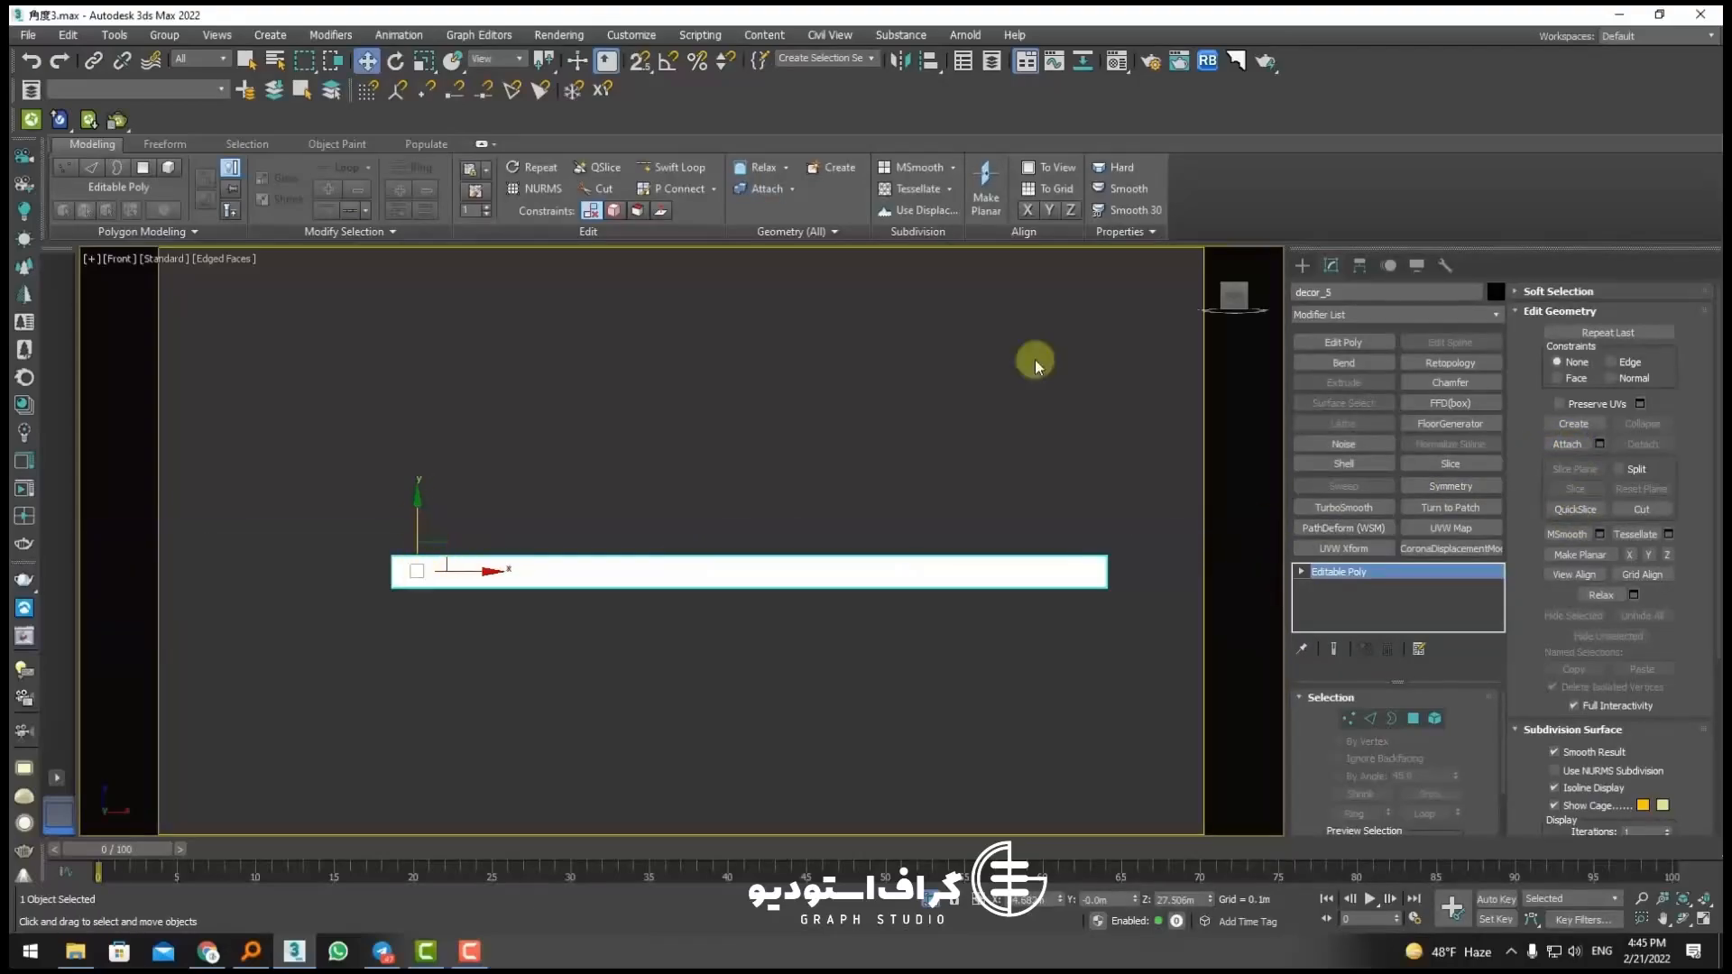
{"action": "left_click", "coordinate": [1360, 266]}
{"action": "left_click", "coordinate": [1395, 389]}
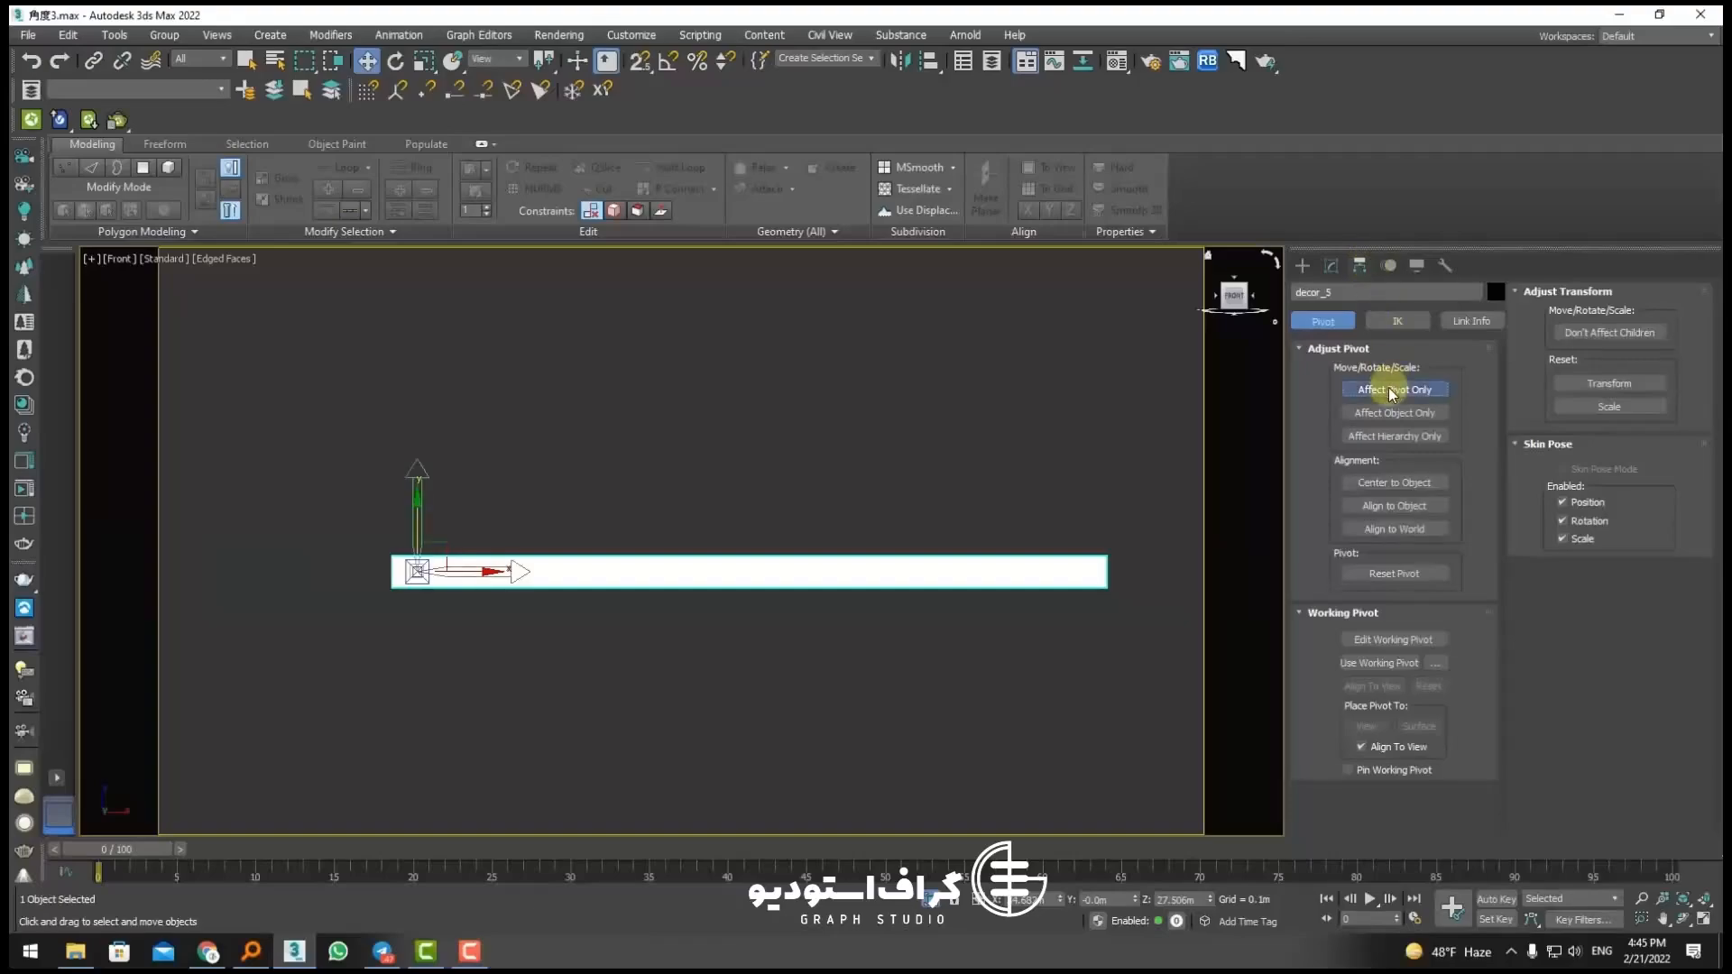
{"action": "left_click", "coordinate": [1395, 483]}
{"action": "left_click", "coordinate": [1303, 265]}
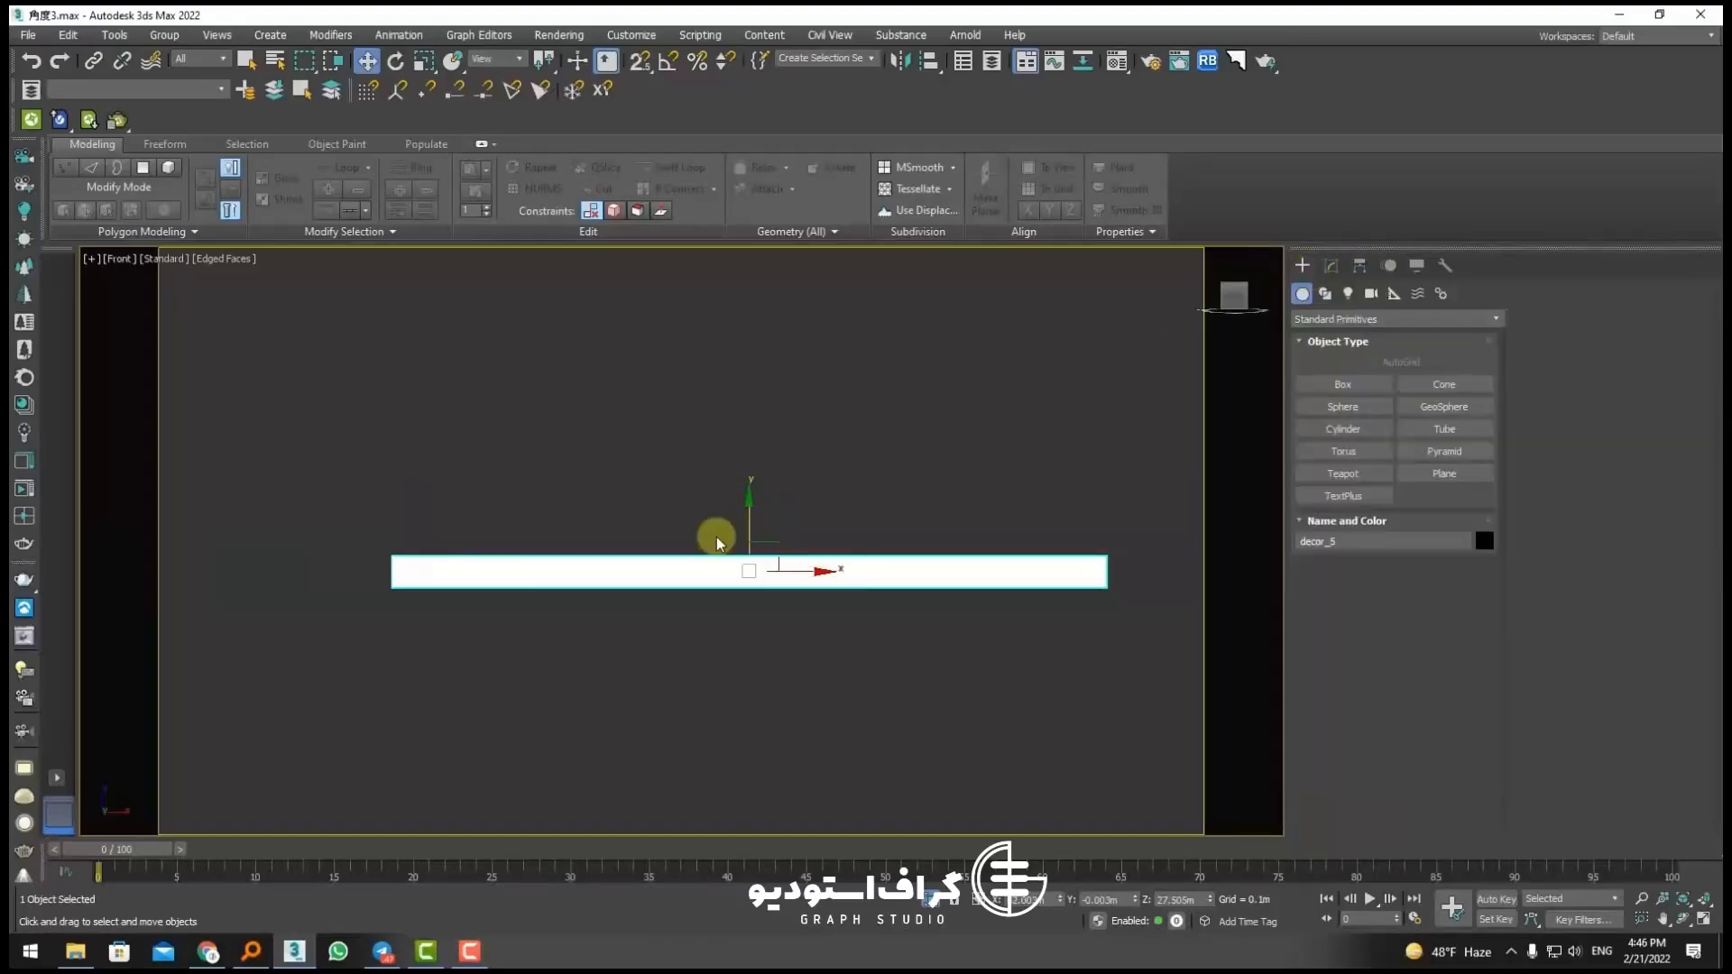
Step: Examine from an angle, in shaded and wireframe display, how the backing plane intersects the ornament relief
{"action": "middle_click_drag", "start_coordinate": [715, 533], "coordinate": [857, 561], "text": "alt"}
{"action": "scroll", "coordinate": [737, 553], "scroll_direction": "up", "scroll_amount": 2}
{"action": "scroll", "coordinate": [621, 575], "scroll_direction": "up", "scroll_amount": 6}
{"action": "middle_click_drag", "start_coordinate": [621, 575], "coordinate": [545, 565], "text": "alt"}
{"action": "scroll", "coordinate": [545, 565], "scroll_direction": "down", "scroll_amount": 6}
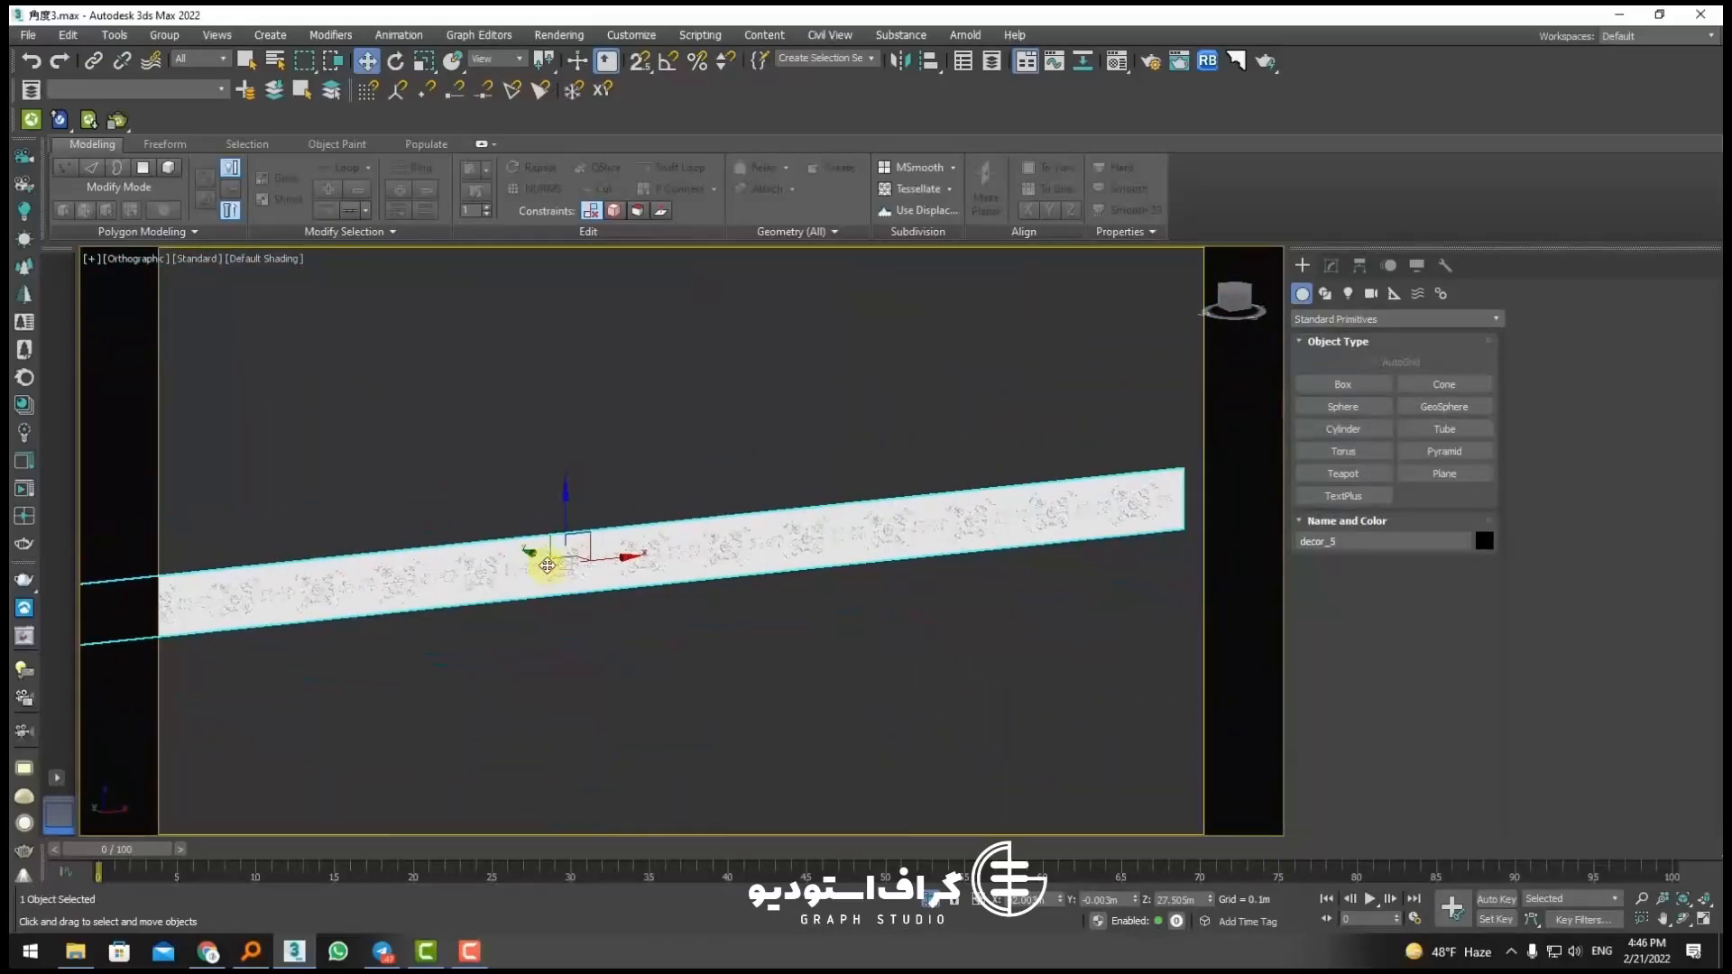
{"action": "key", "text": "F3"}
{"action": "scroll", "coordinate": [581, 537], "scroll_direction": "up", "scroll_amount": 2}
{"action": "key", "text": "F3"}
{"action": "scroll", "coordinate": [581, 537], "scroll_direction": "up", "scroll_amount": 5}
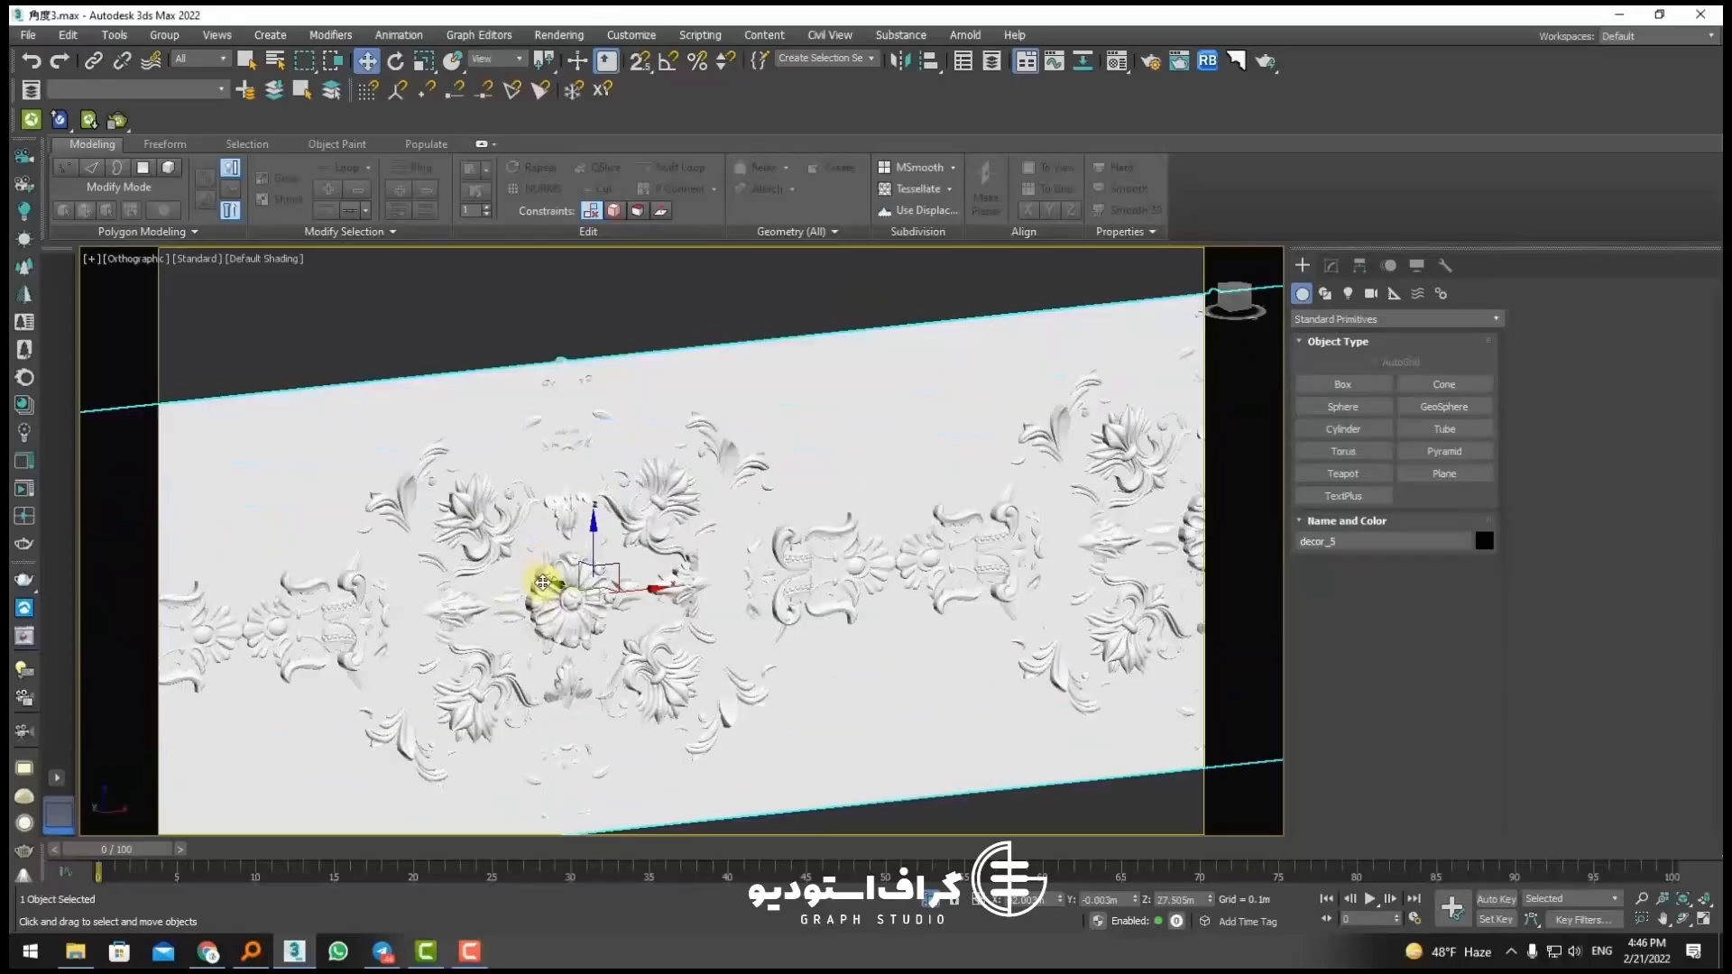
Step: Select the backing plane as an element and move it back along Y so the full ornament relief stands in front of it
{"action": "middle_click_drag", "start_coordinate": [636, 574], "coordinate": [729, 667], "text": "alt"}
{"action": "left_click", "coordinate": [1331, 265]}
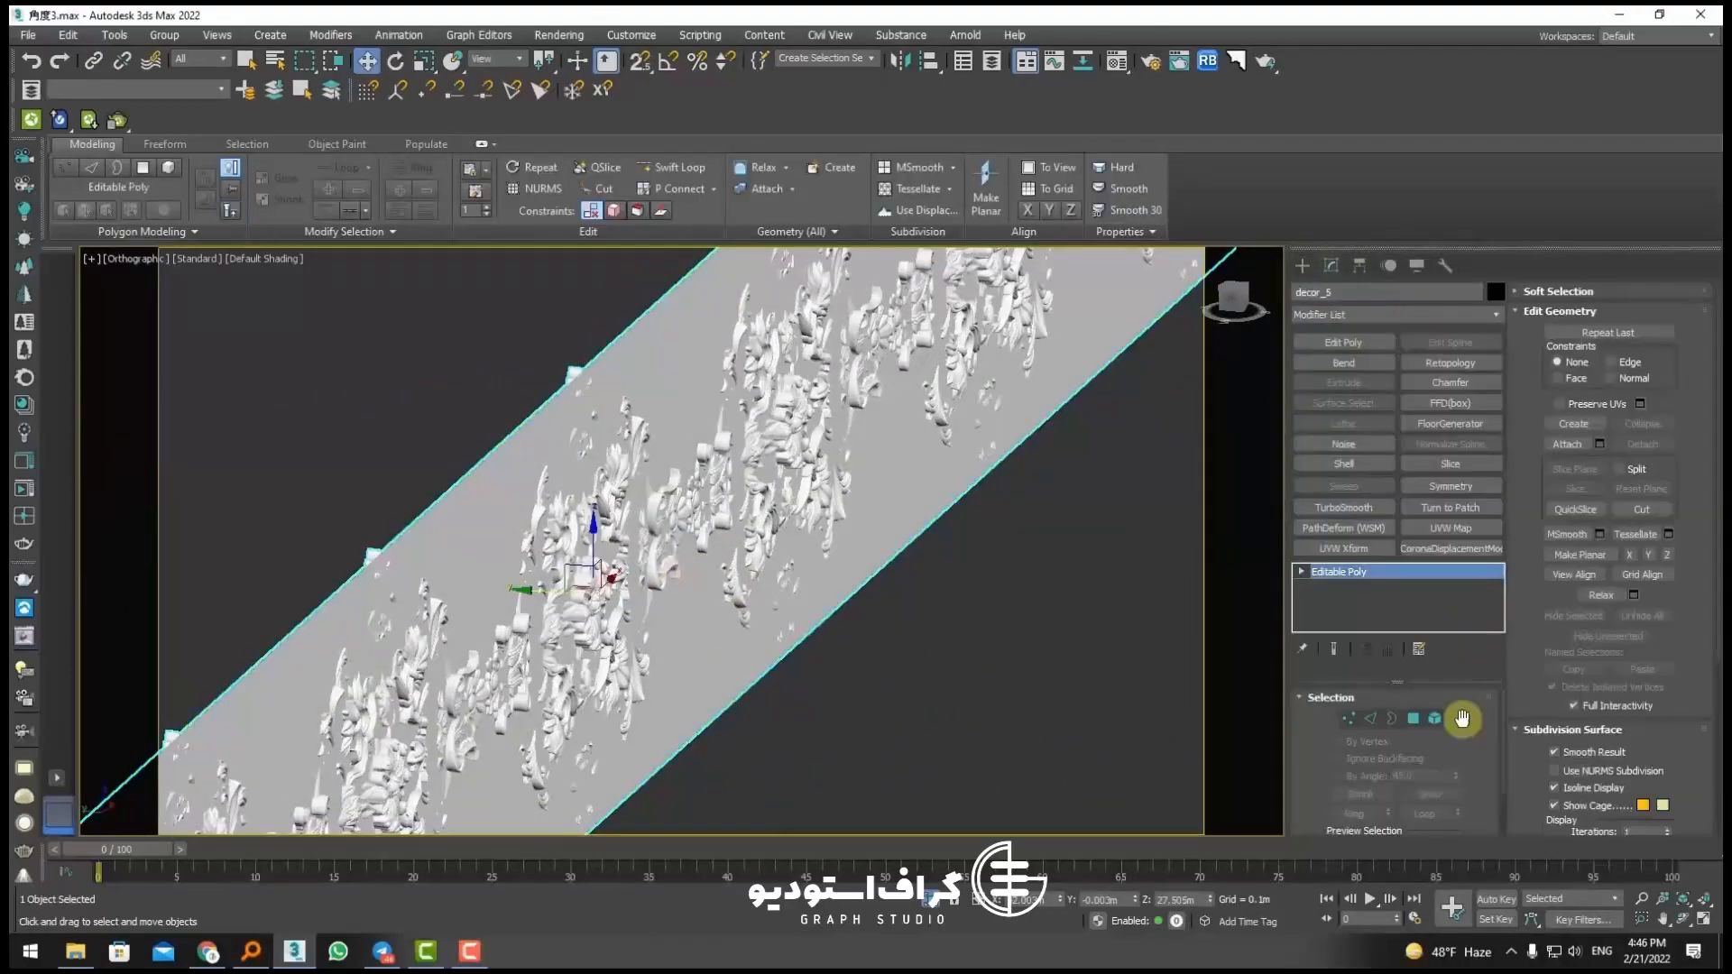
{"action": "key", "text": "5"}
{"action": "left_click", "coordinate": [686, 662]}
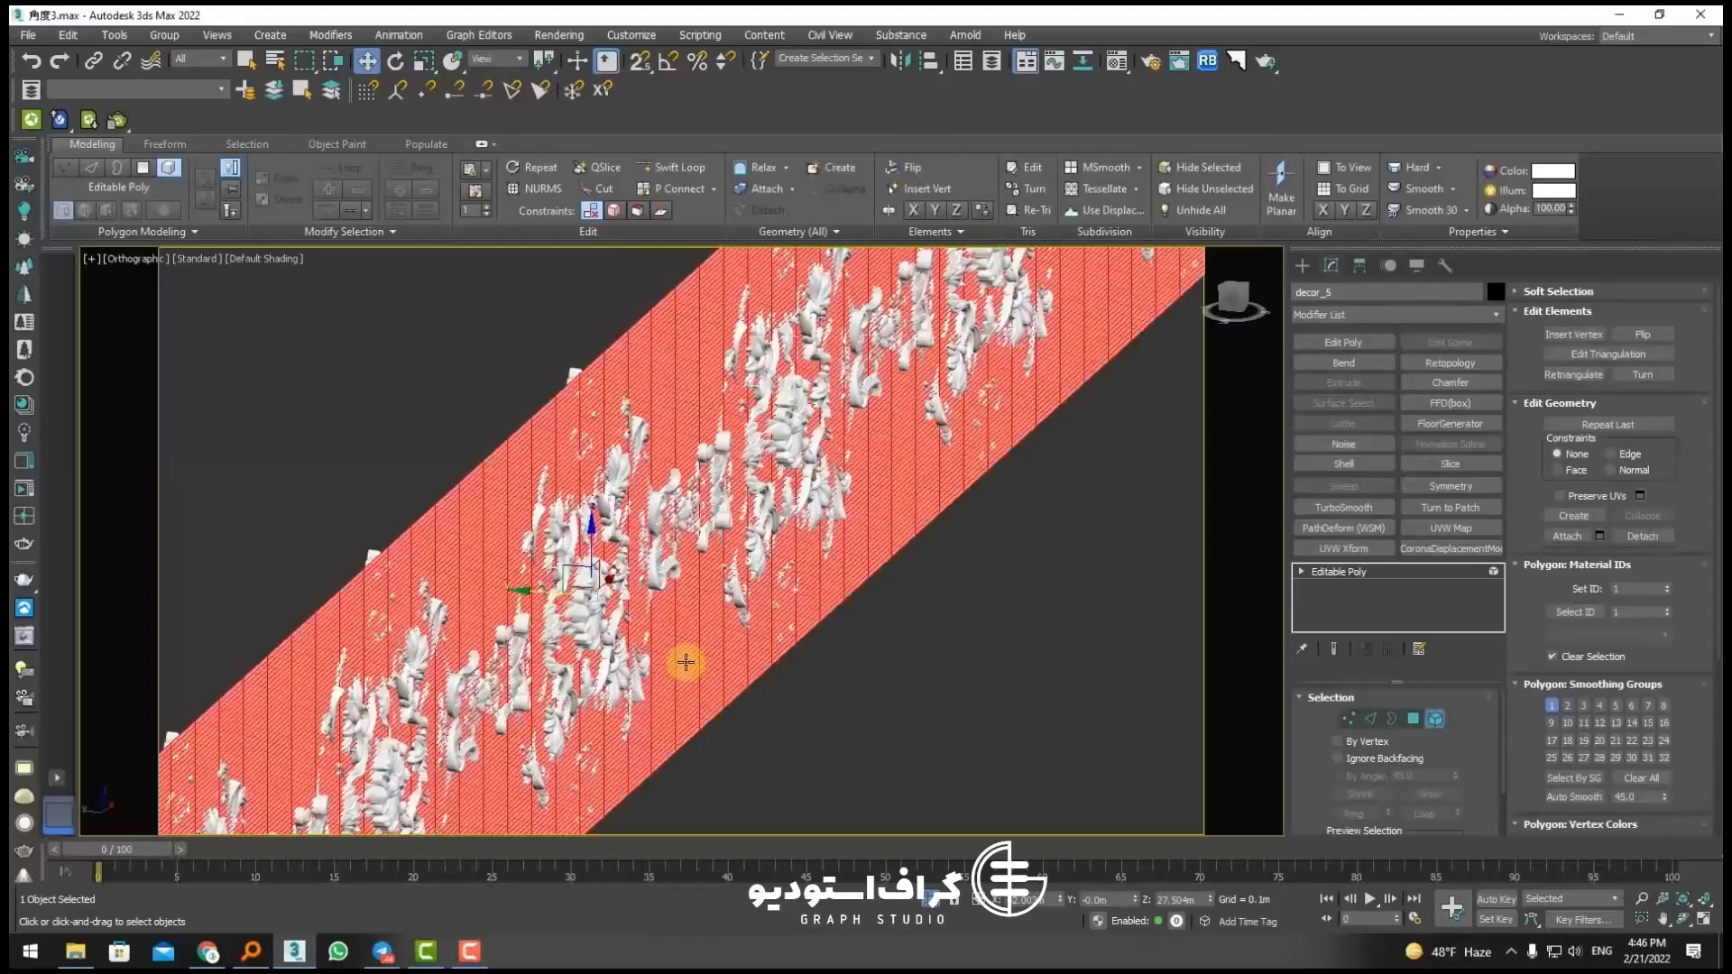
{"action": "left_click_drag", "start_coordinate": [540, 592], "coordinate": [528, 583]}
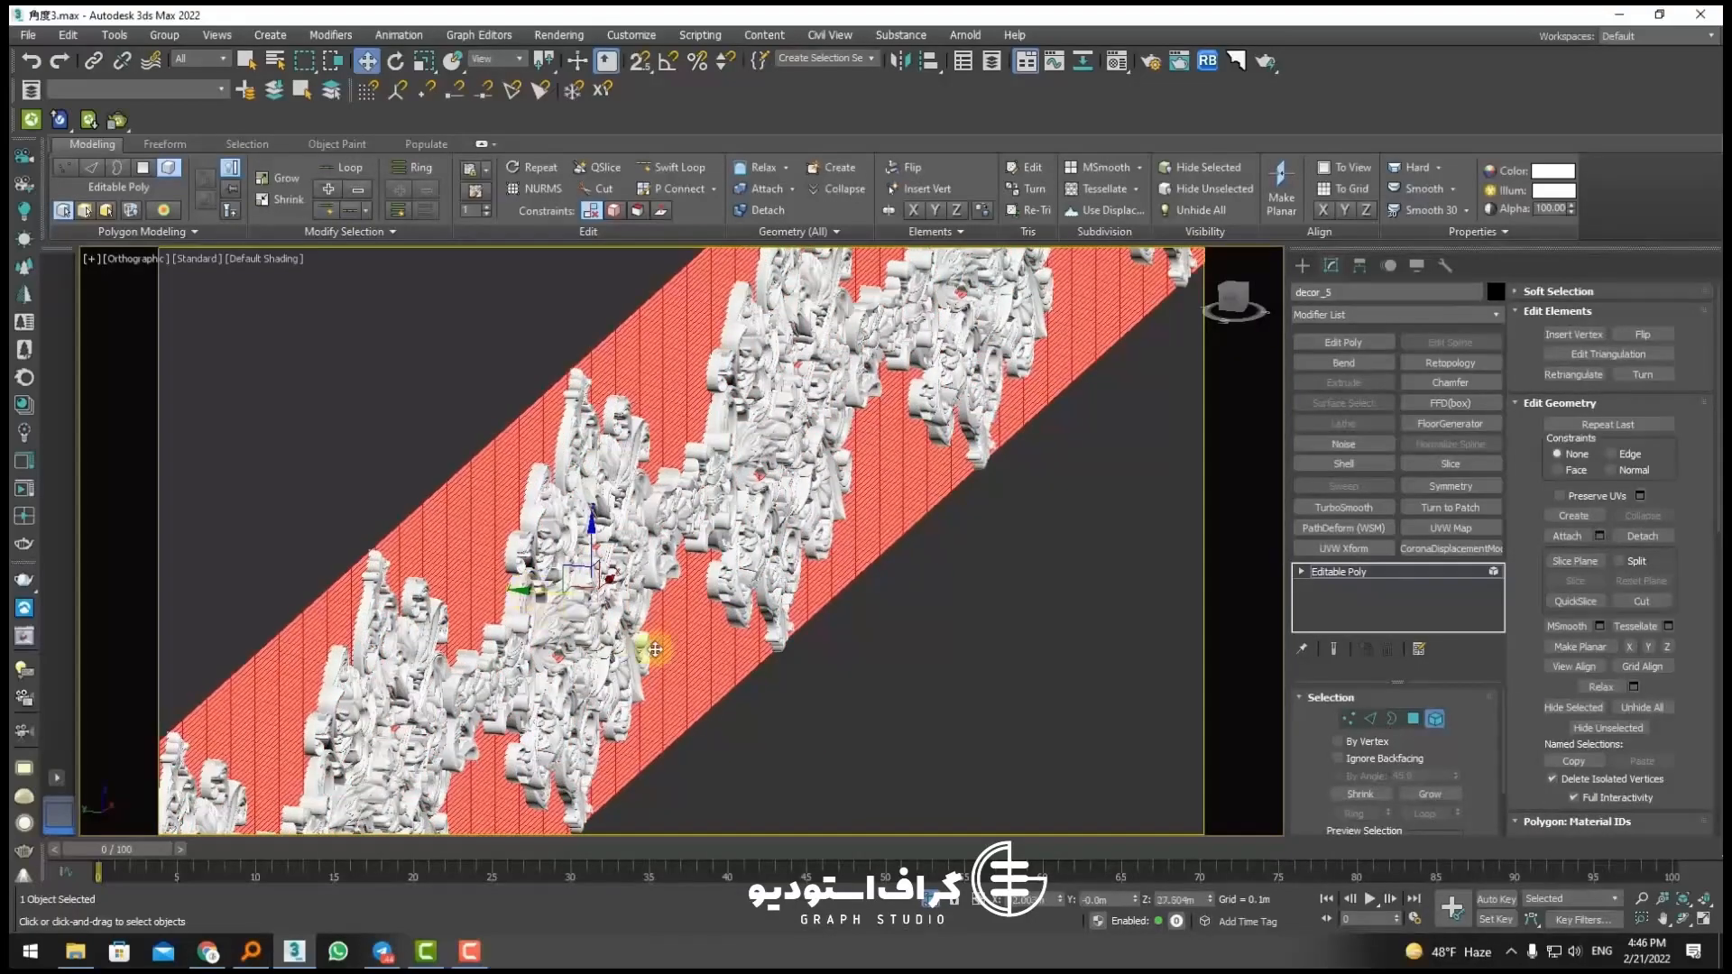
{"action": "middle_click_drag", "start_coordinate": [833, 696], "coordinate": [996, 722], "text": "alt"}
{"action": "left_click", "coordinate": [1436, 721]}
Step: Apply PathDeform (WSM) to the ornament row and pick the arch-shaped spline as its path
{"action": "scroll", "coordinate": [805, 611], "scroll_direction": "down", "scroll_amount": 6}
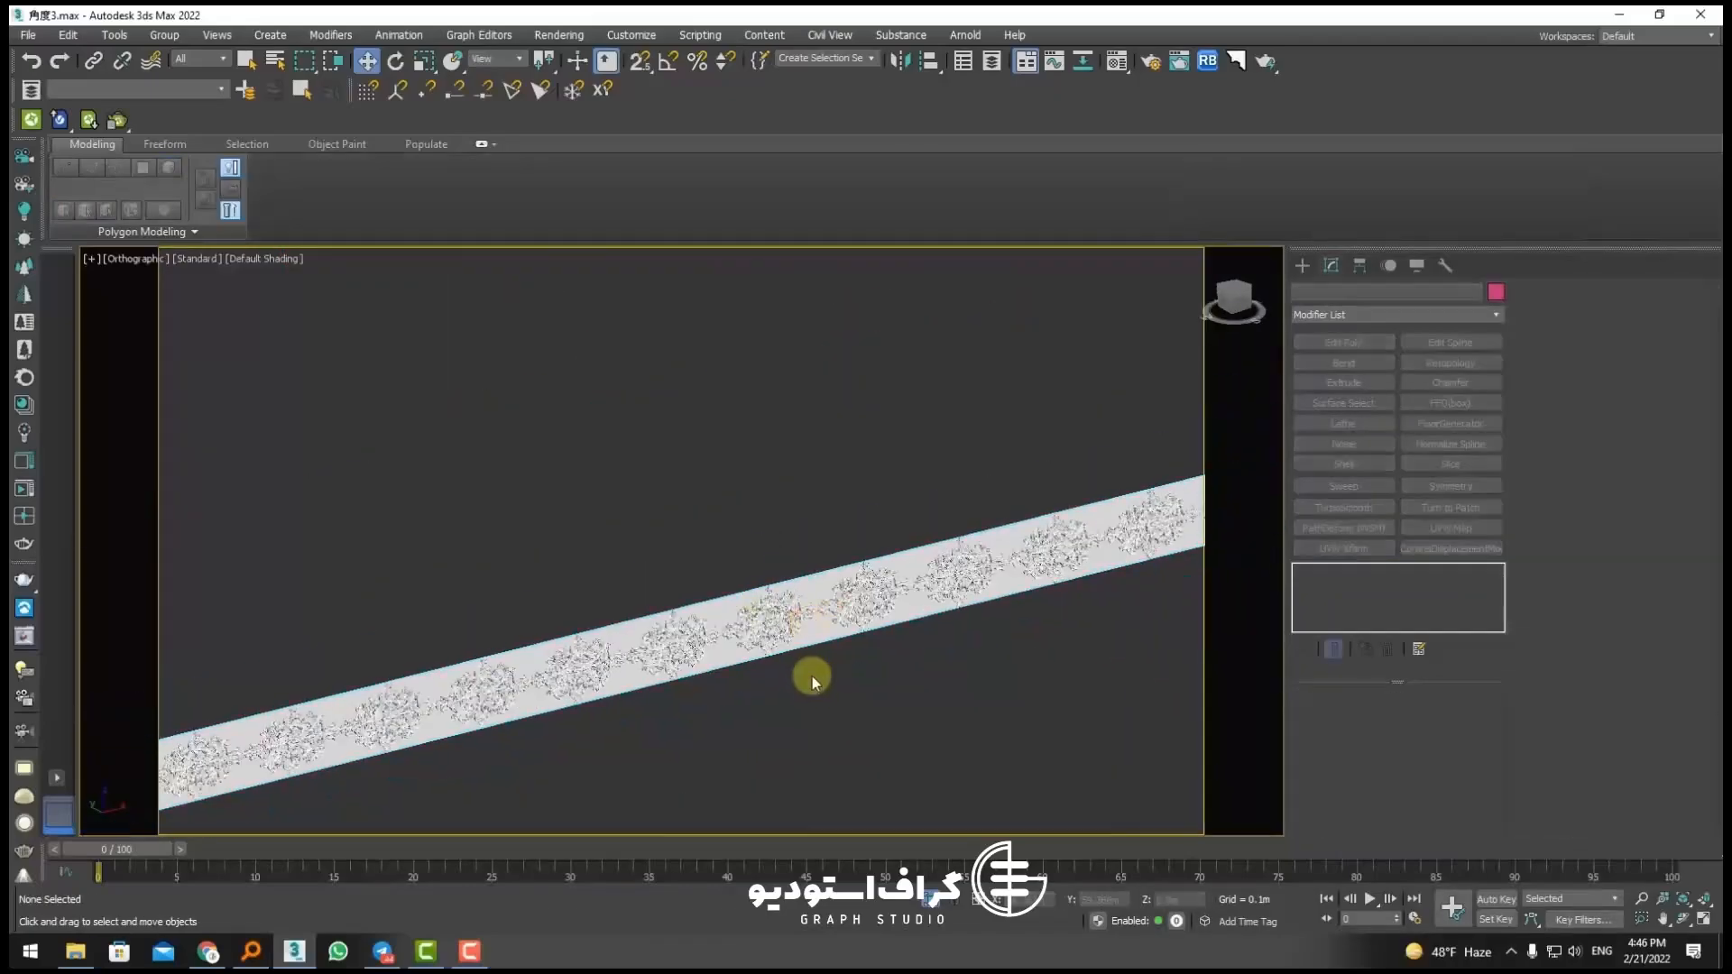
{"action": "middle_click_drag", "start_coordinate": [1046, 710], "coordinate": [783, 637]}
{"action": "scroll", "coordinate": [828, 666], "scroll_direction": "down", "scroll_amount": 6}
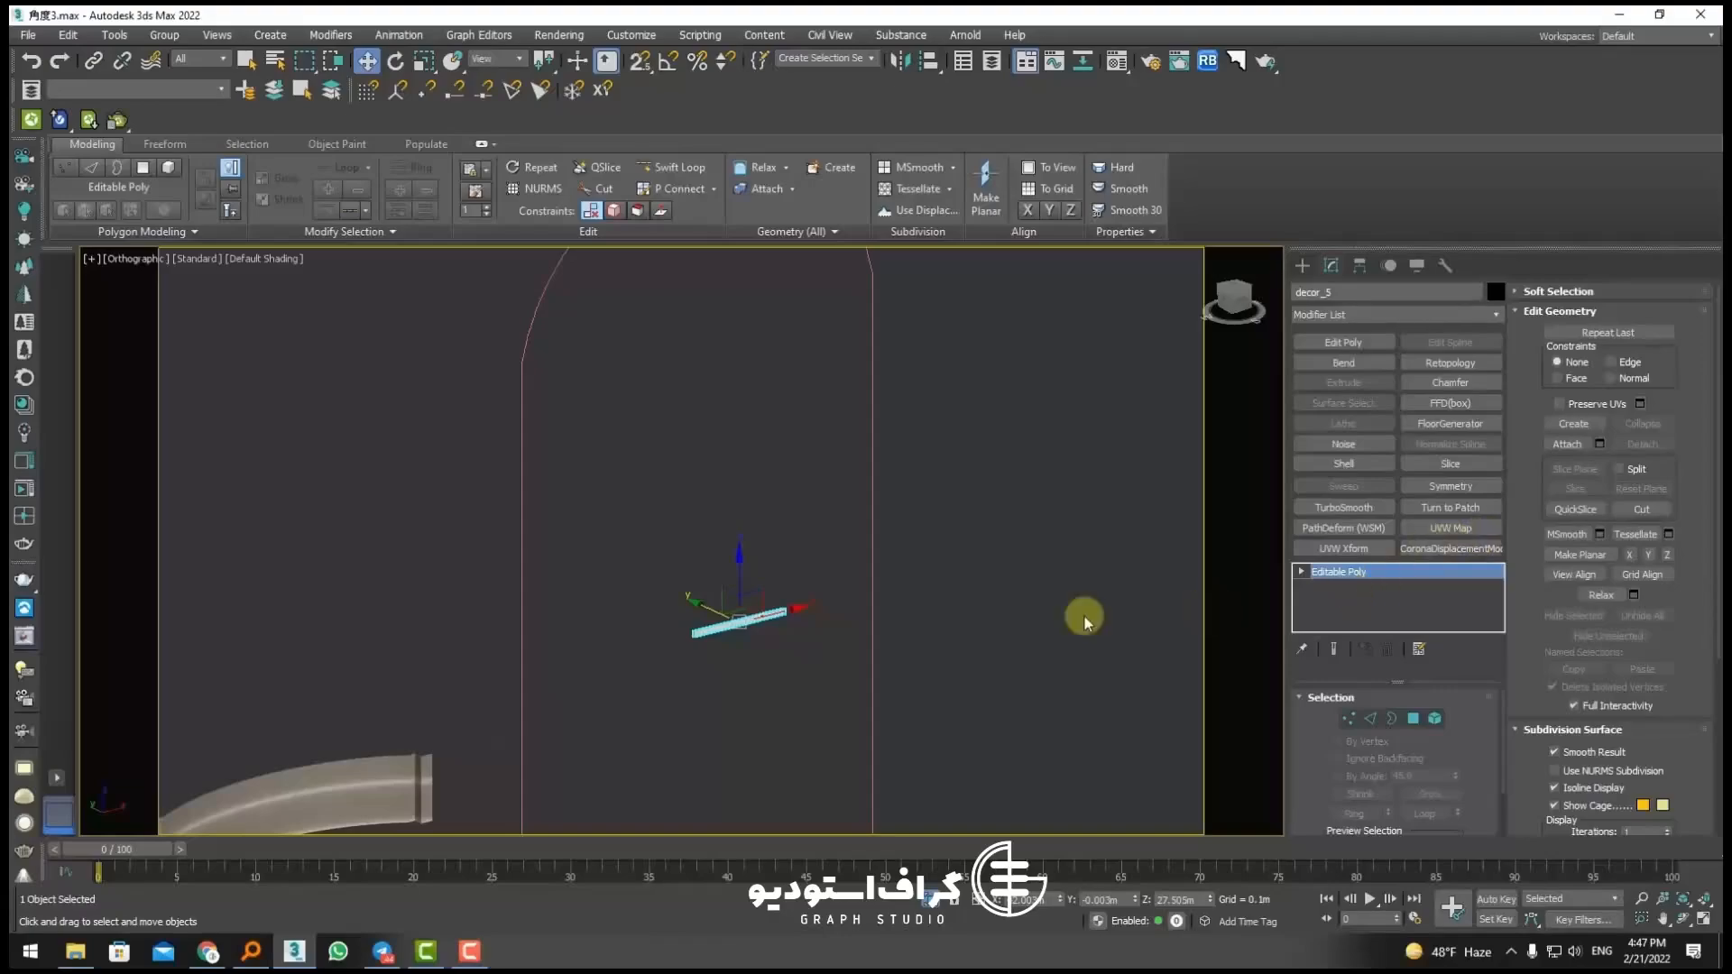
{"action": "key", "text": "z"}
{"action": "scroll", "coordinate": [722, 656], "scroll_direction": "down", "scroll_amount": 4}
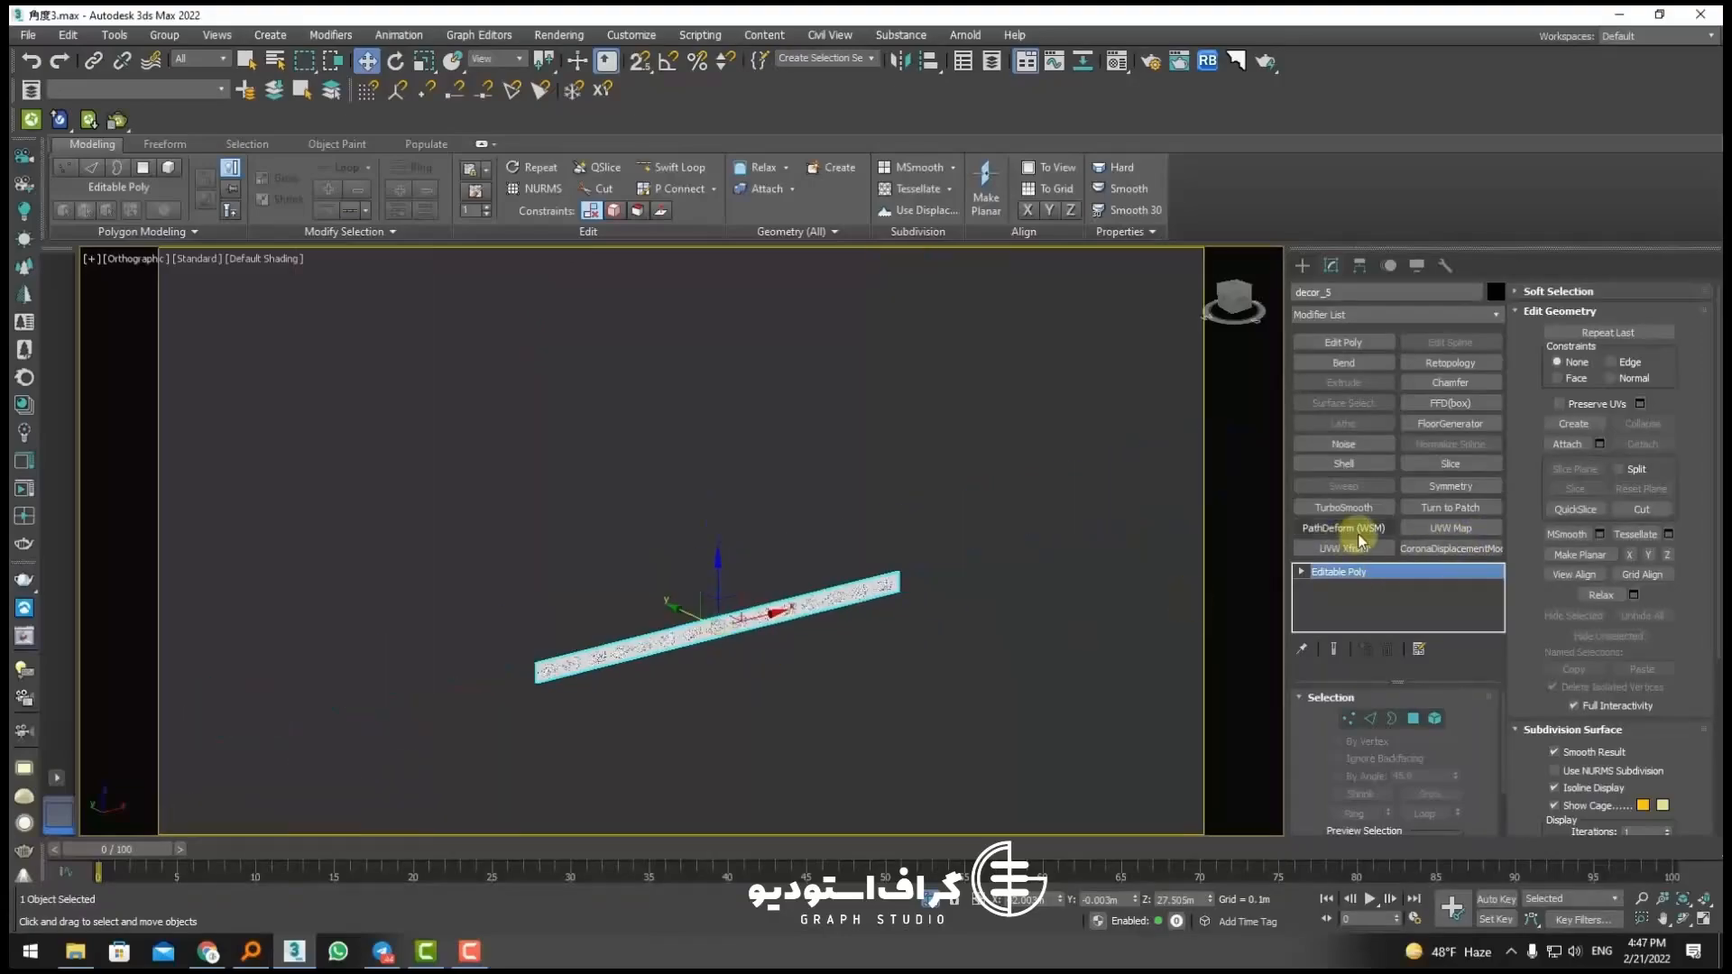
{"action": "left_click", "coordinate": [1357, 533]}
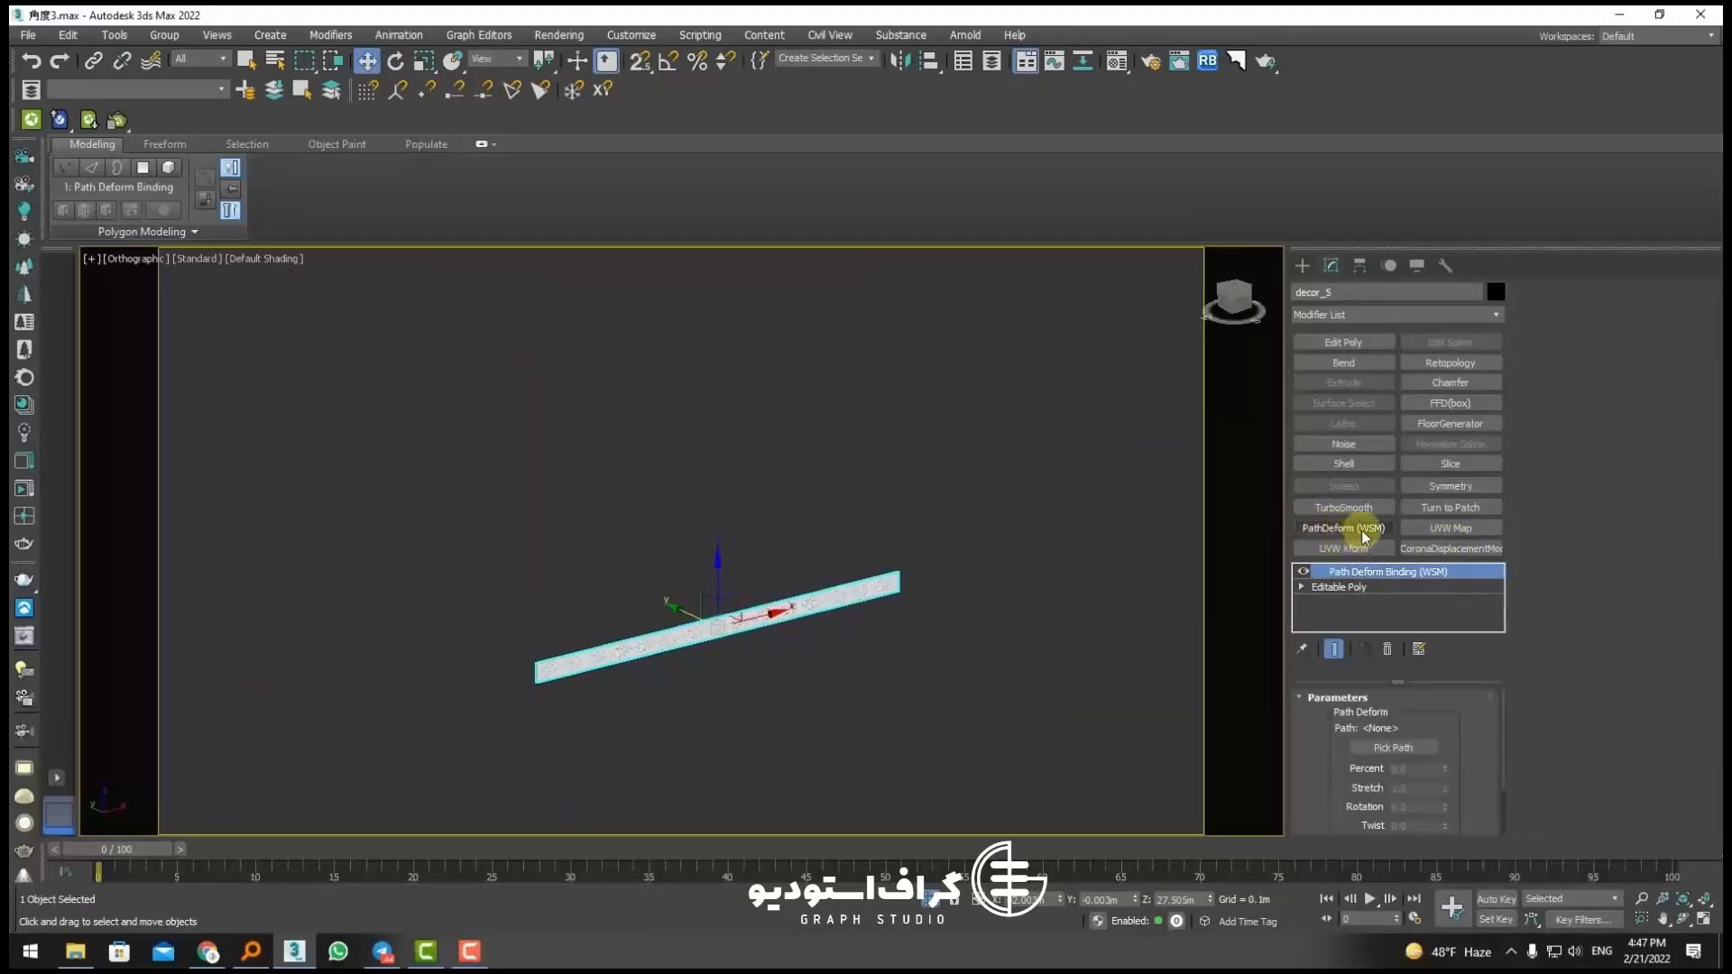
{"action": "left_click", "coordinate": [1393, 747]}
{"action": "scroll", "coordinate": [618, 442], "scroll_direction": "down", "scroll_amount": 5}
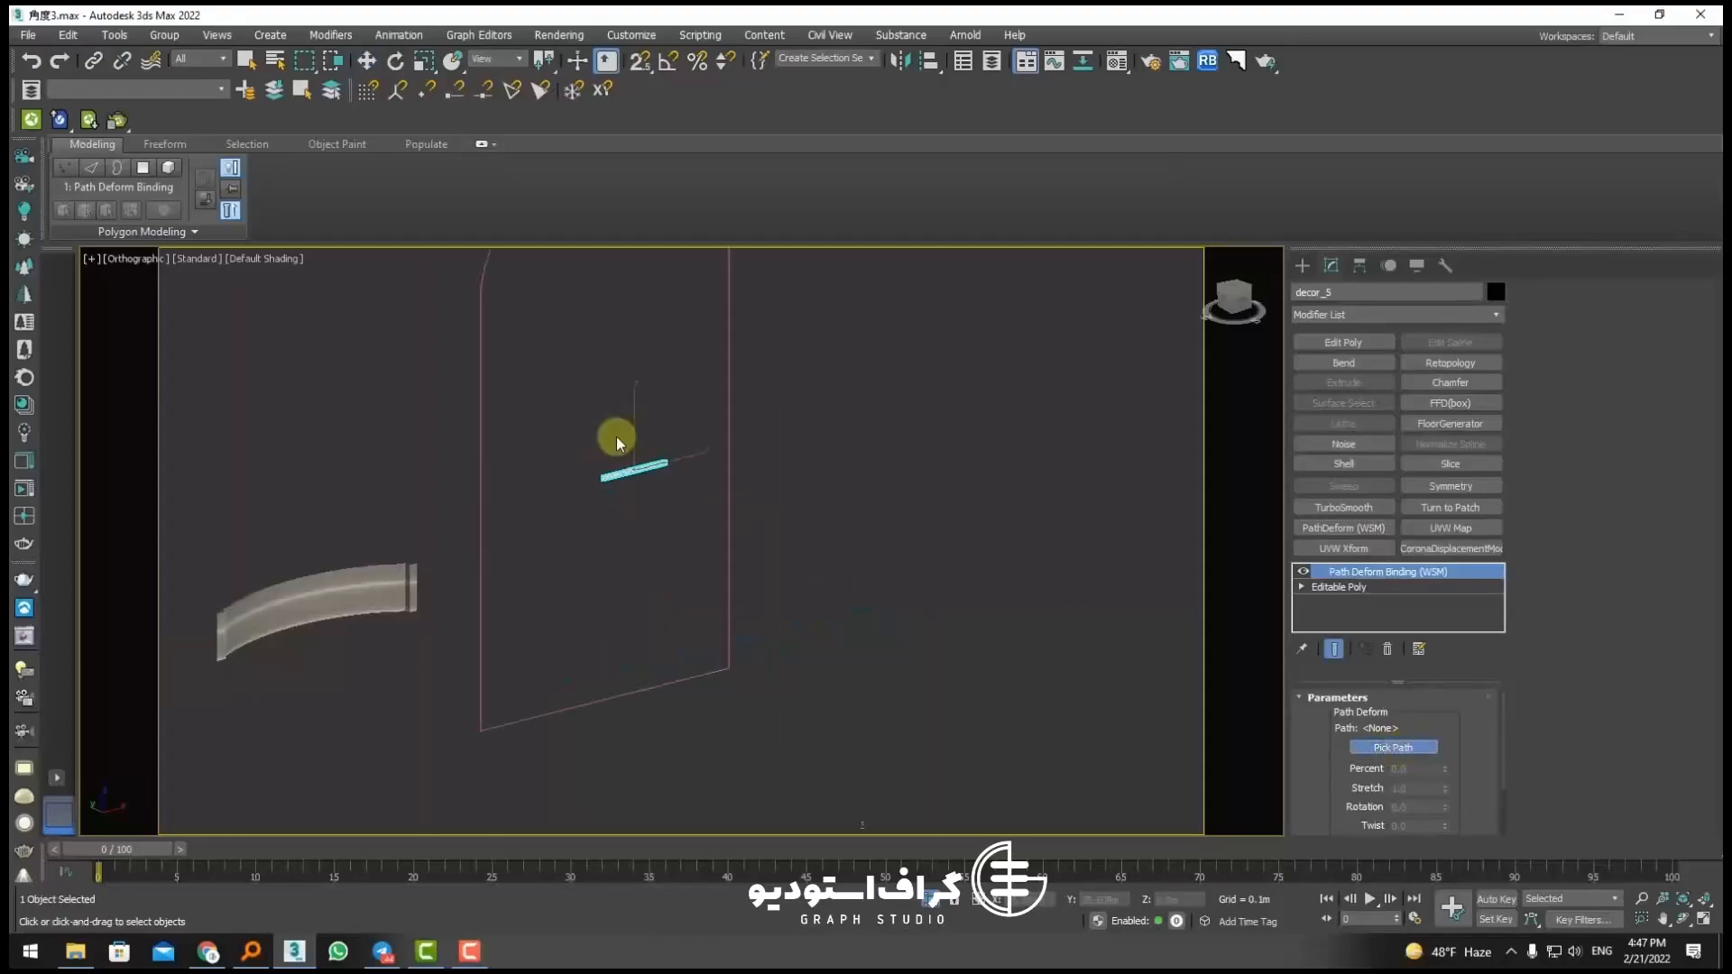
{"action": "left_click", "coordinate": [475, 387]}
{"action": "scroll", "coordinate": [599, 452], "scroll_direction": "down", "scroll_amount": 3}
{"action": "key", "text": "w"}
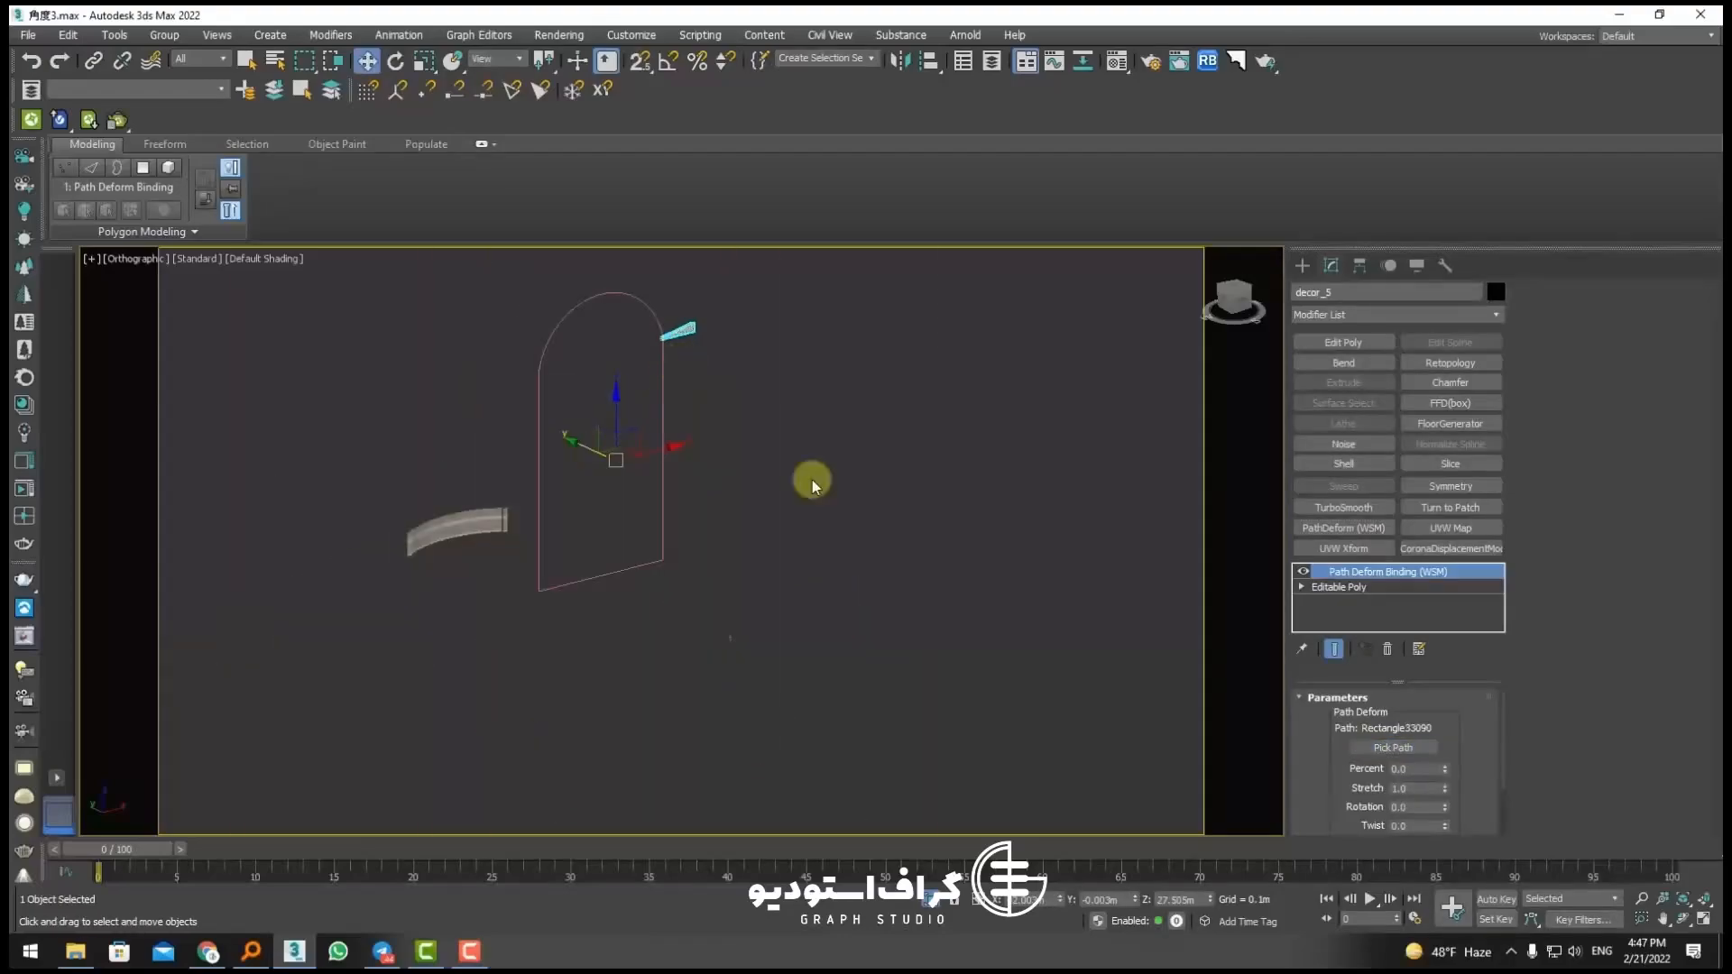
Step: Move the ornament row onto the path, with X as the path deform axis and a percent of 1.5
{"action": "scroll", "coordinate": [1333, 788], "scroll_direction": "down", "scroll_amount": 3}
{"action": "left_click", "coordinate": [1390, 778]}
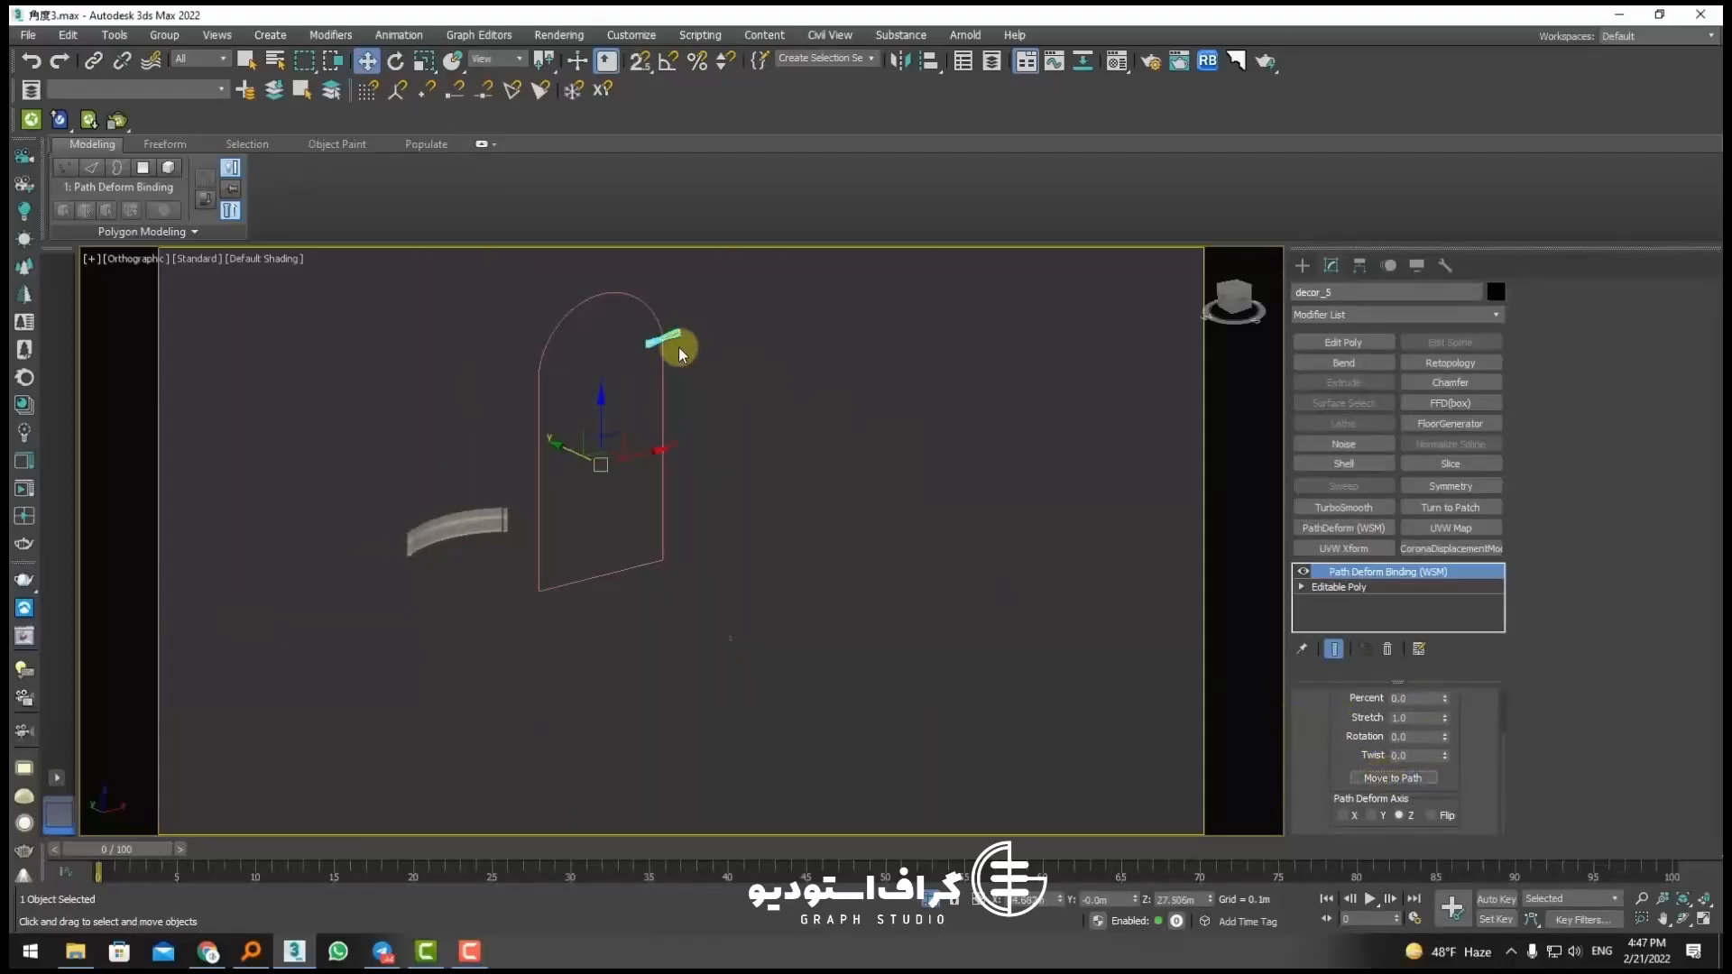
{"action": "scroll", "coordinate": [678, 348], "scroll_direction": "up", "scroll_amount": 5}
{"action": "left_click", "coordinate": [1343, 816]}
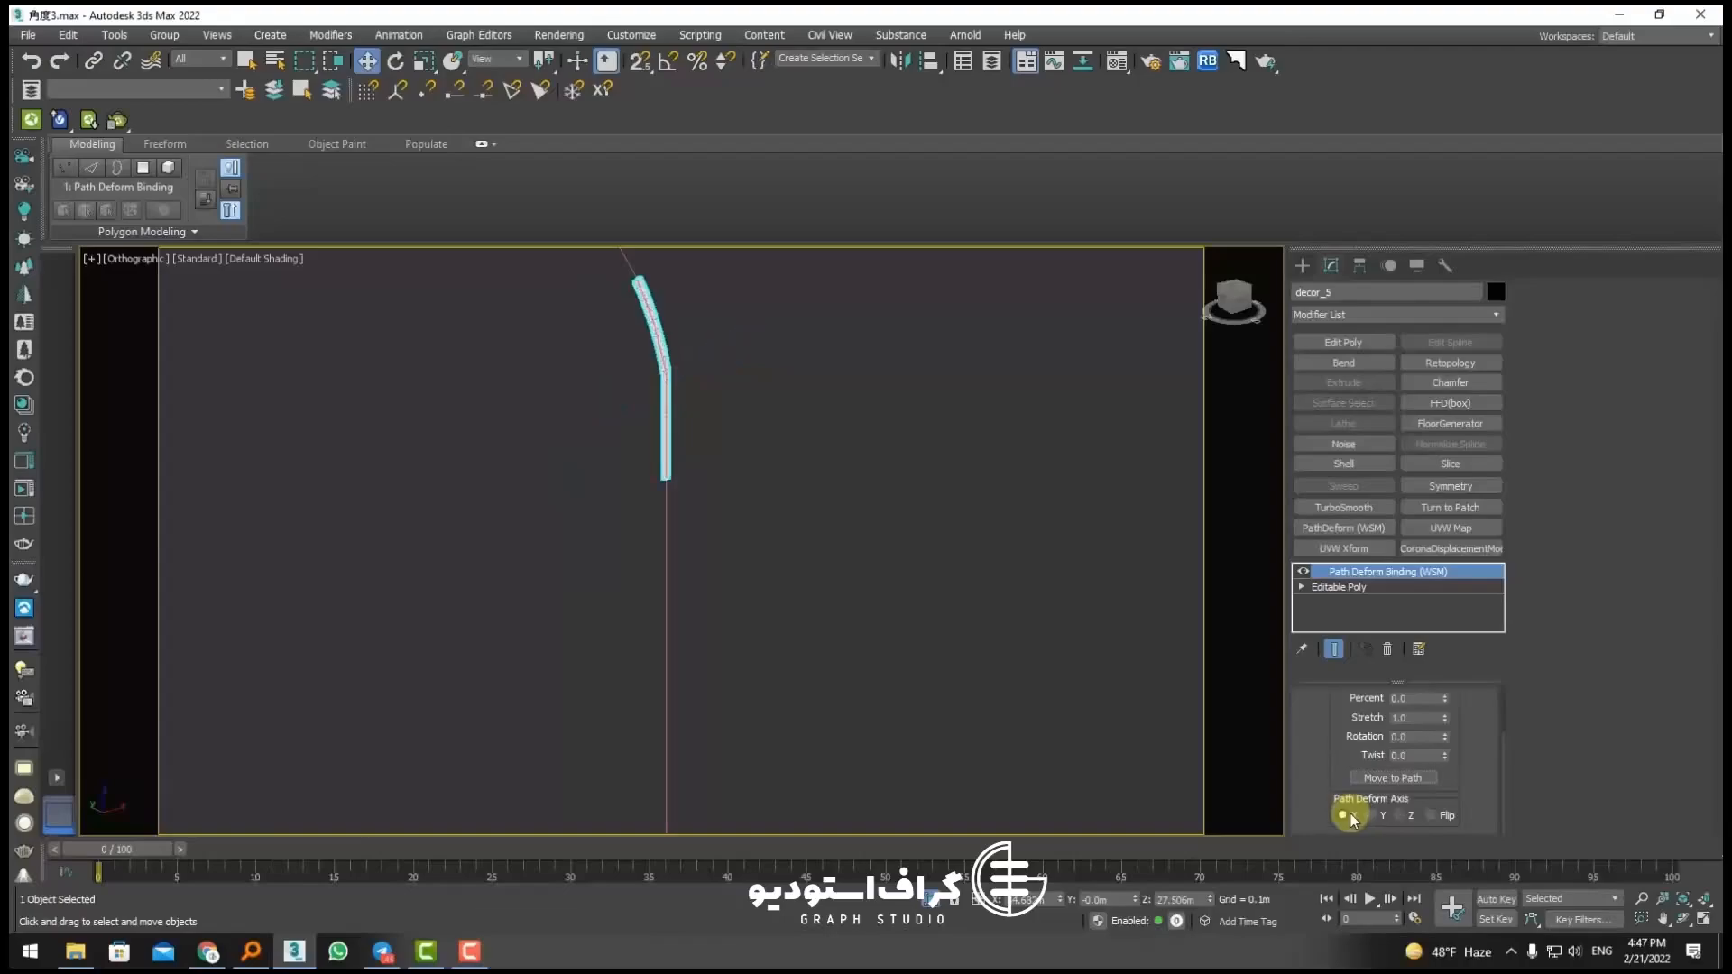
{"action": "scroll", "coordinate": [649, 303], "scroll_direction": "up", "scroll_amount": 5}
{"action": "scroll", "coordinate": [646, 302], "scroll_direction": "down", "scroll_amount": 5}
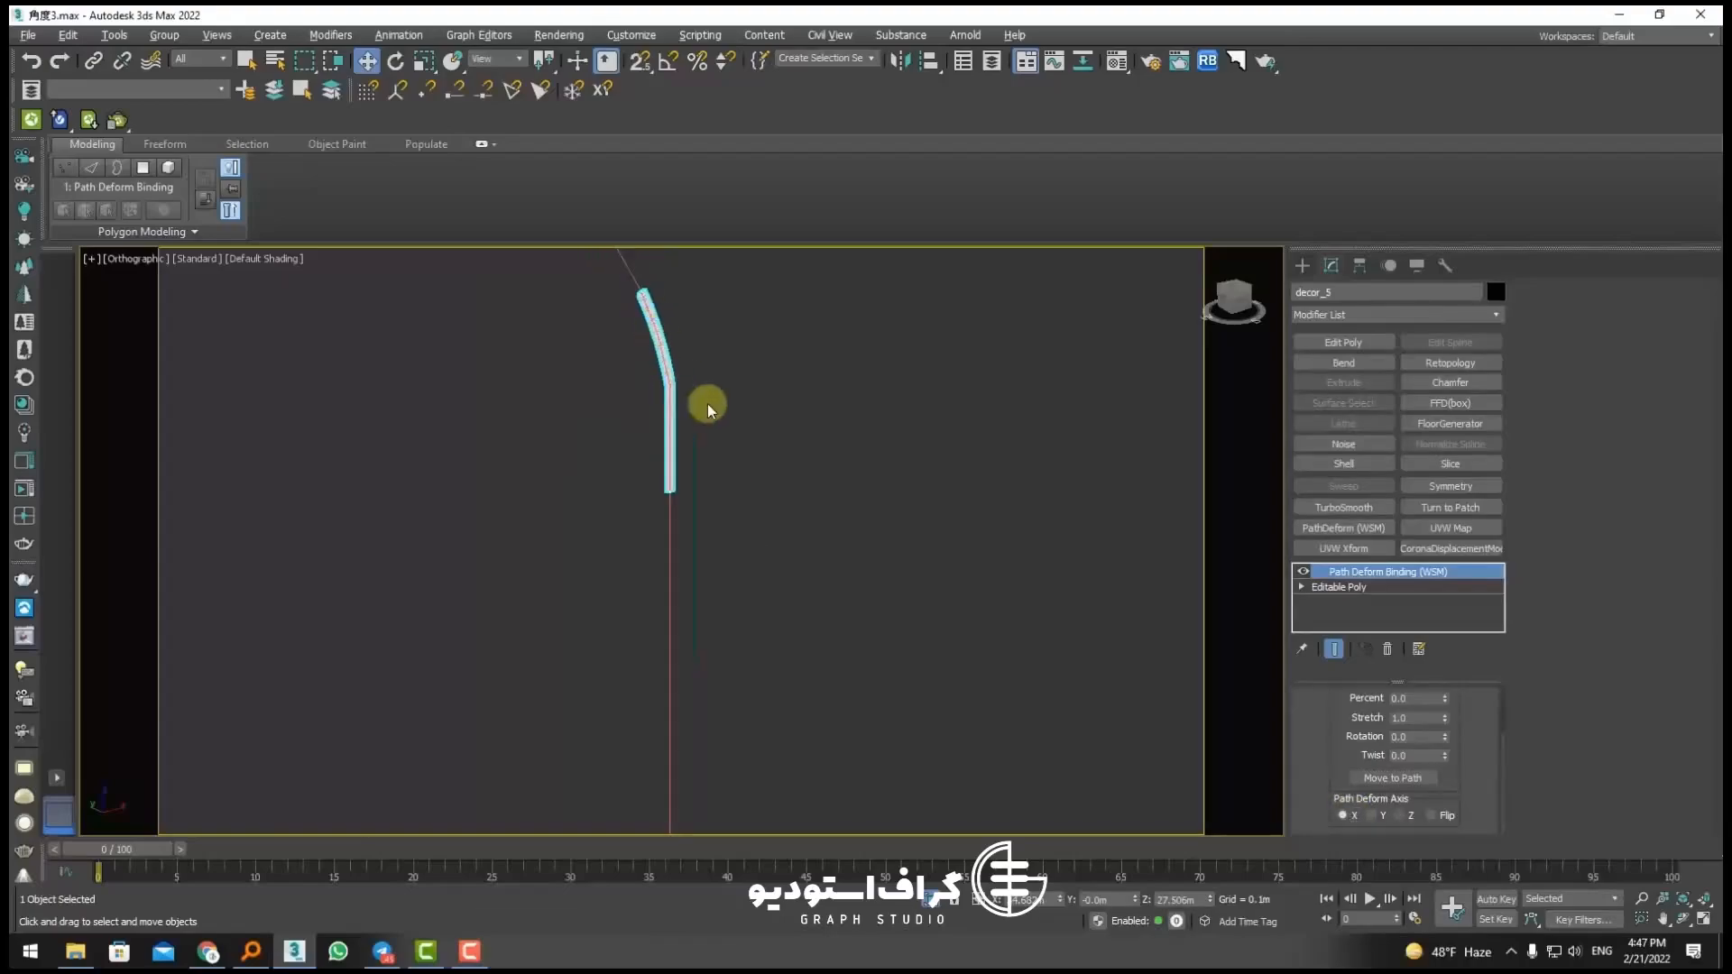
{"action": "middle_click_drag", "start_coordinate": [706, 405], "coordinate": [715, 415], "text": "alt"}
{"action": "left_click_drag", "start_coordinate": [1462, 737], "coordinate": [1408, 755]}
{"action": "scroll", "coordinate": [789, 615], "scroll_direction": "down", "scroll_amount": 5}
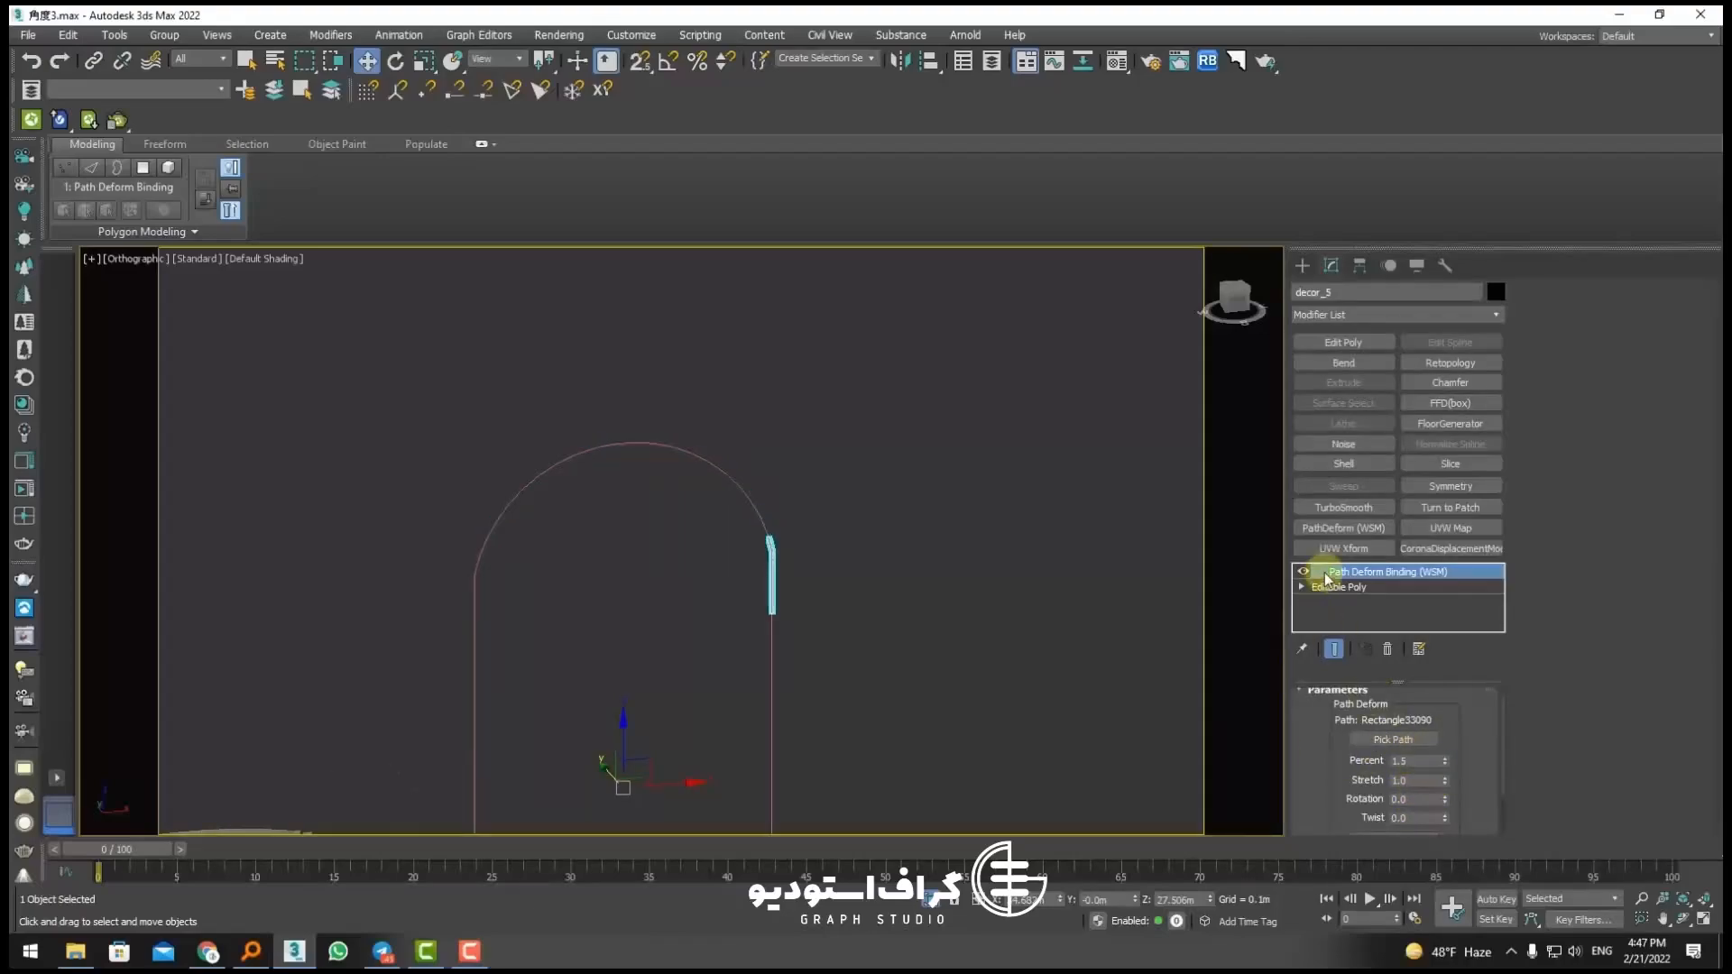
Step: Remove the Path Deform Binding (WSM) modifier from the ornament row
{"action": "right_click", "coordinate": [1322, 572]}
{"action": "left_click", "coordinate": [1362, 213]}
{"action": "middle_click_drag", "start_coordinate": [672, 816], "coordinate": [524, 558]}
{"action": "scroll", "coordinate": [580, 529], "scroll_direction": "up", "scroll_amount": 5}
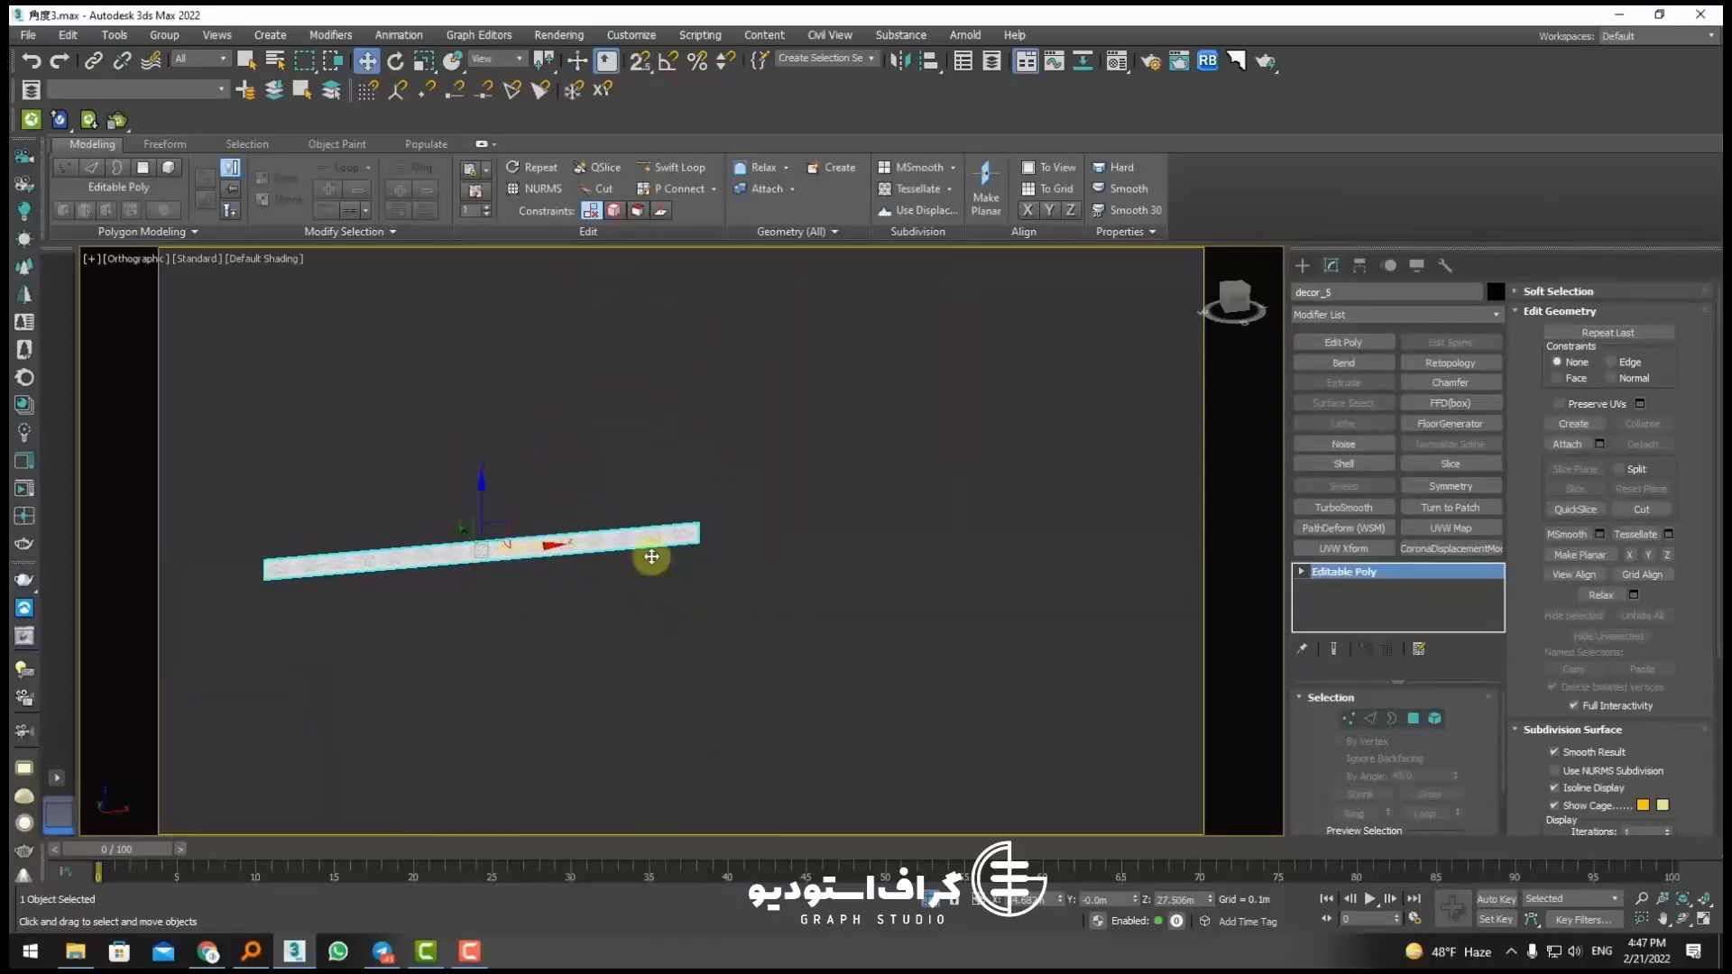
{"action": "left_click_drag", "start_coordinate": [651, 557], "coordinate": [955, 542], "text": "shift"}
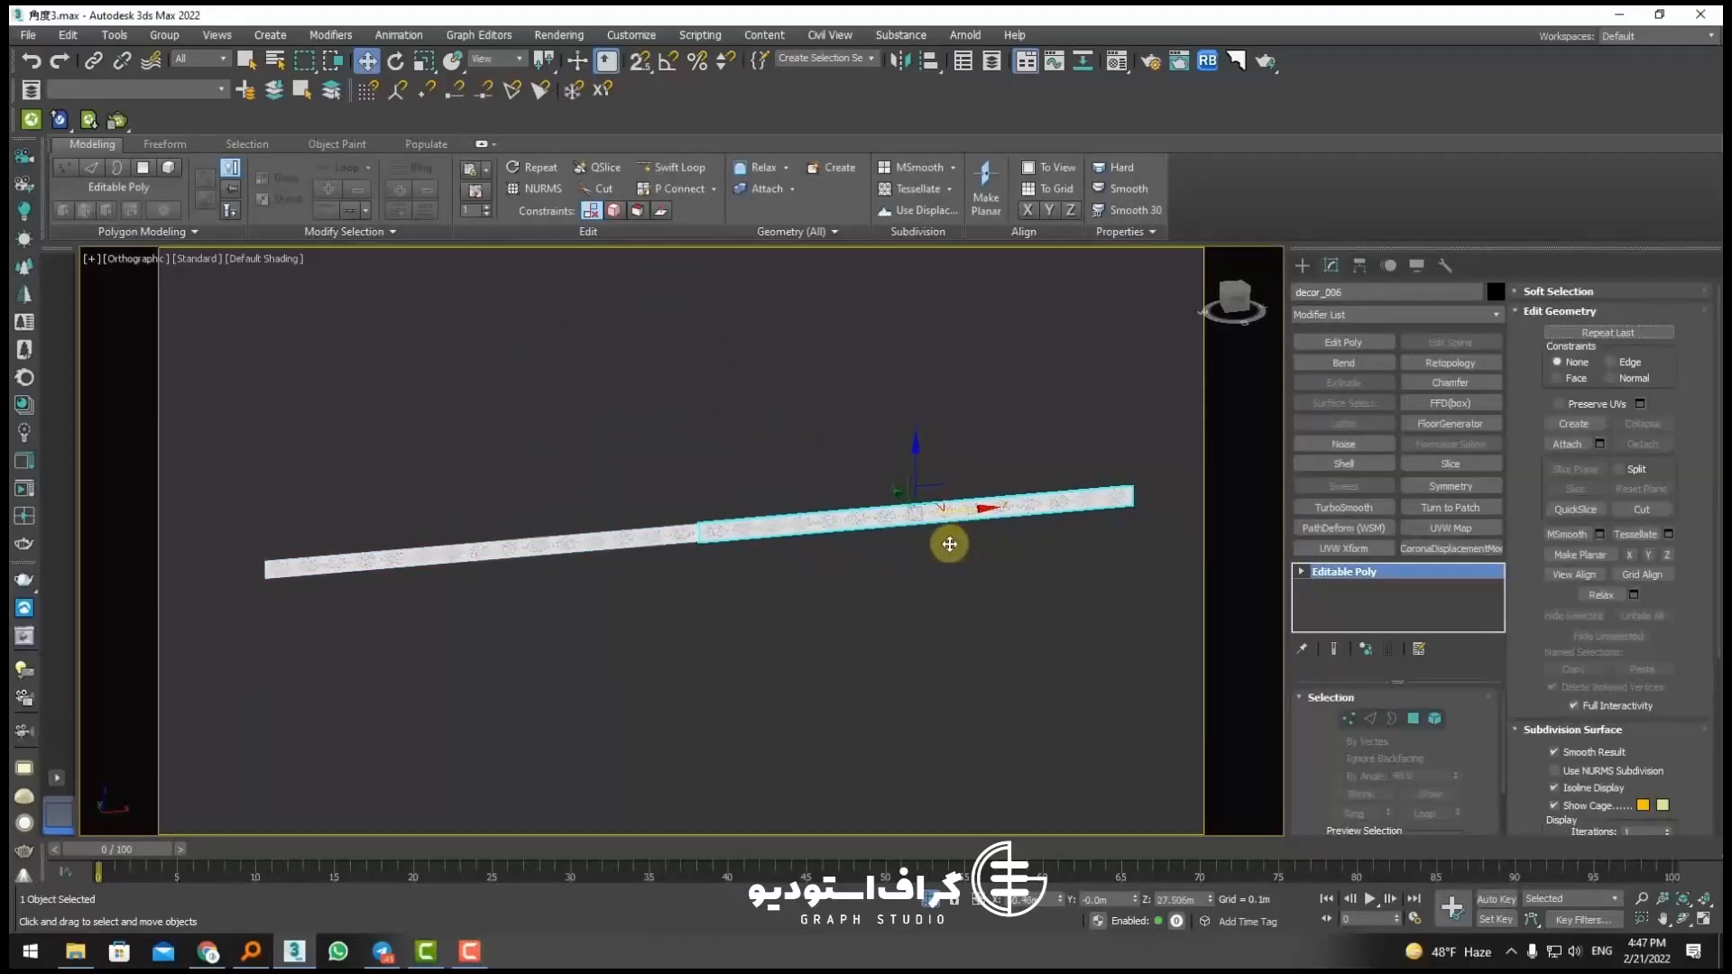
{"action": "left_click", "coordinate": [939, 567]}
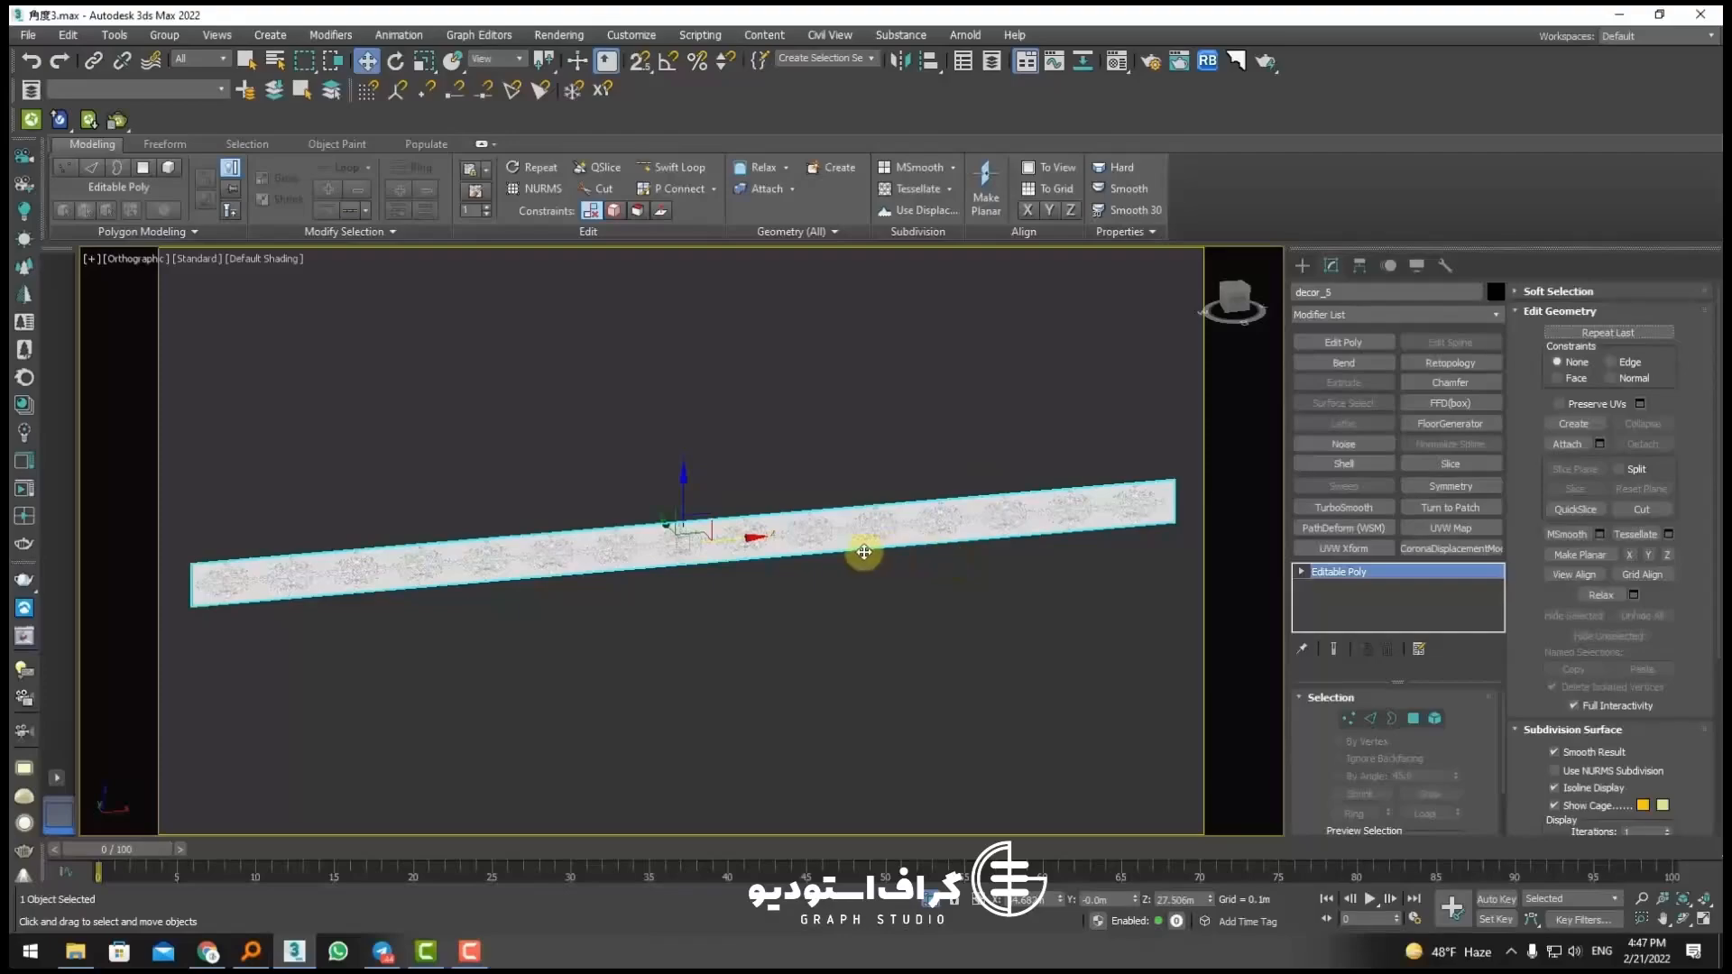
Step: In the Front view, clone the ornament row along X as independent copies placed end to end
{"action": "key", "text": "f"}
{"action": "key", "text": "z"}
{"action": "scroll", "coordinate": [715, 520], "scroll_direction": "down", "scroll_amount": 2}
{"action": "middle_click_drag", "start_coordinate": [742, 554], "coordinate": [570, 545]}
{"action": "left_click_drag", "start_coordinate": [602, 525], "coordinate": [1257, 577], "text": "shift"}
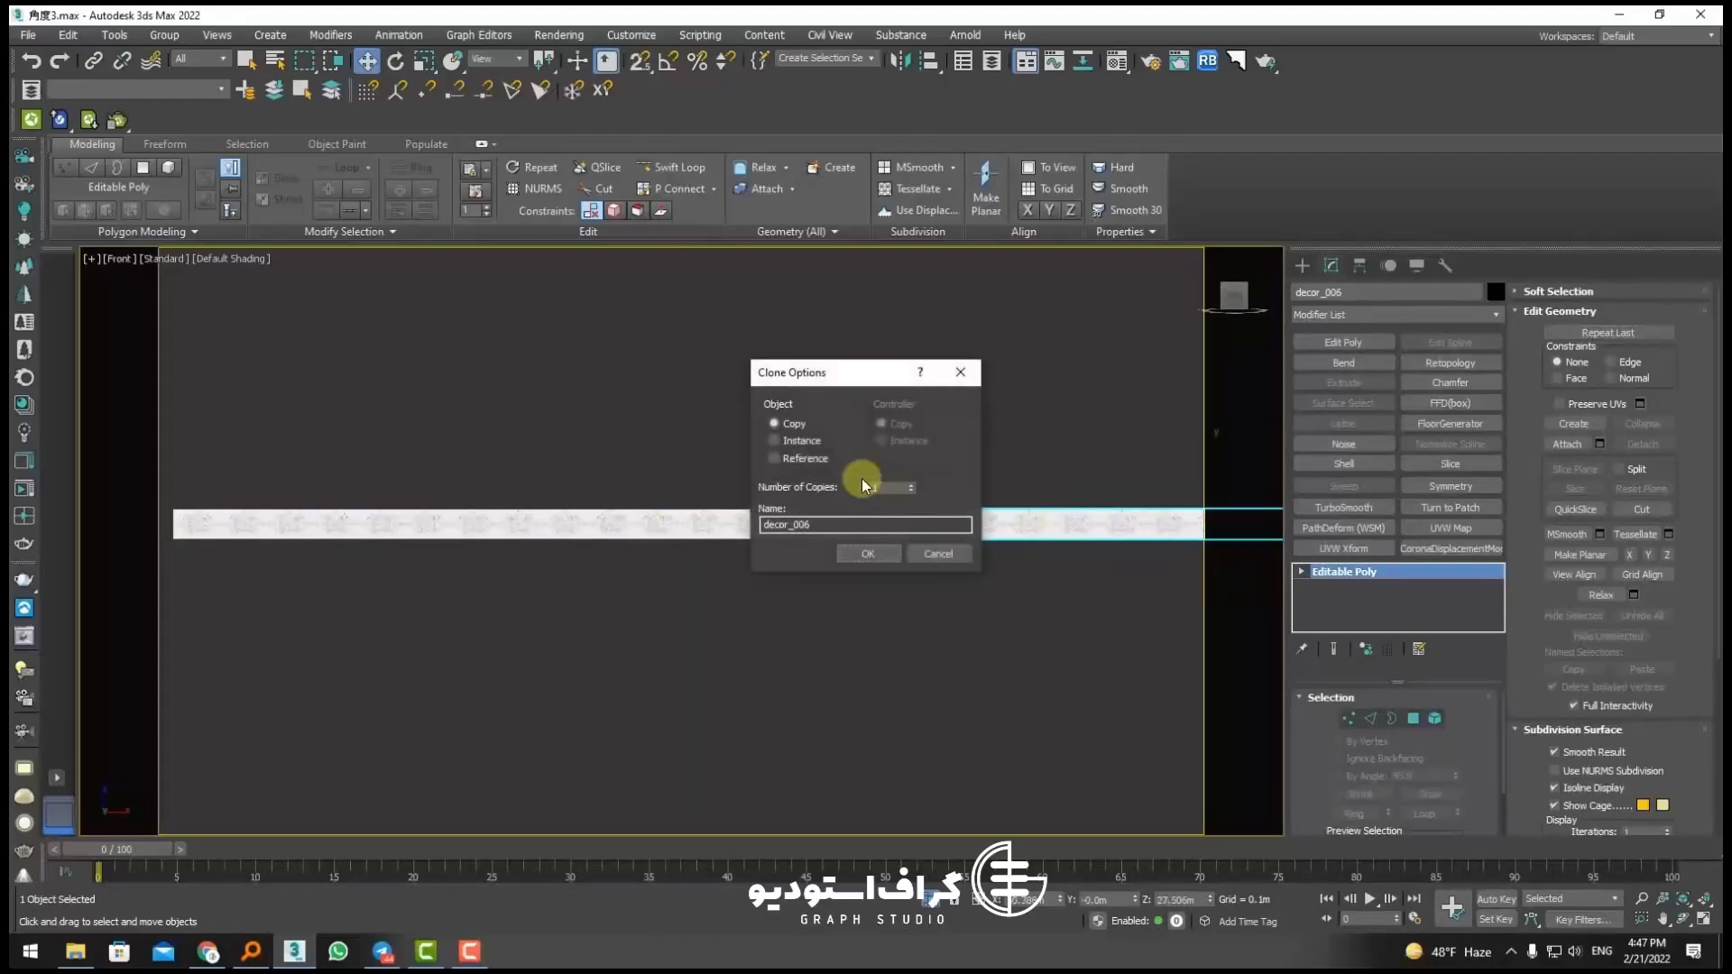
{"action": "left_click", "coordinate": [866, 553]}
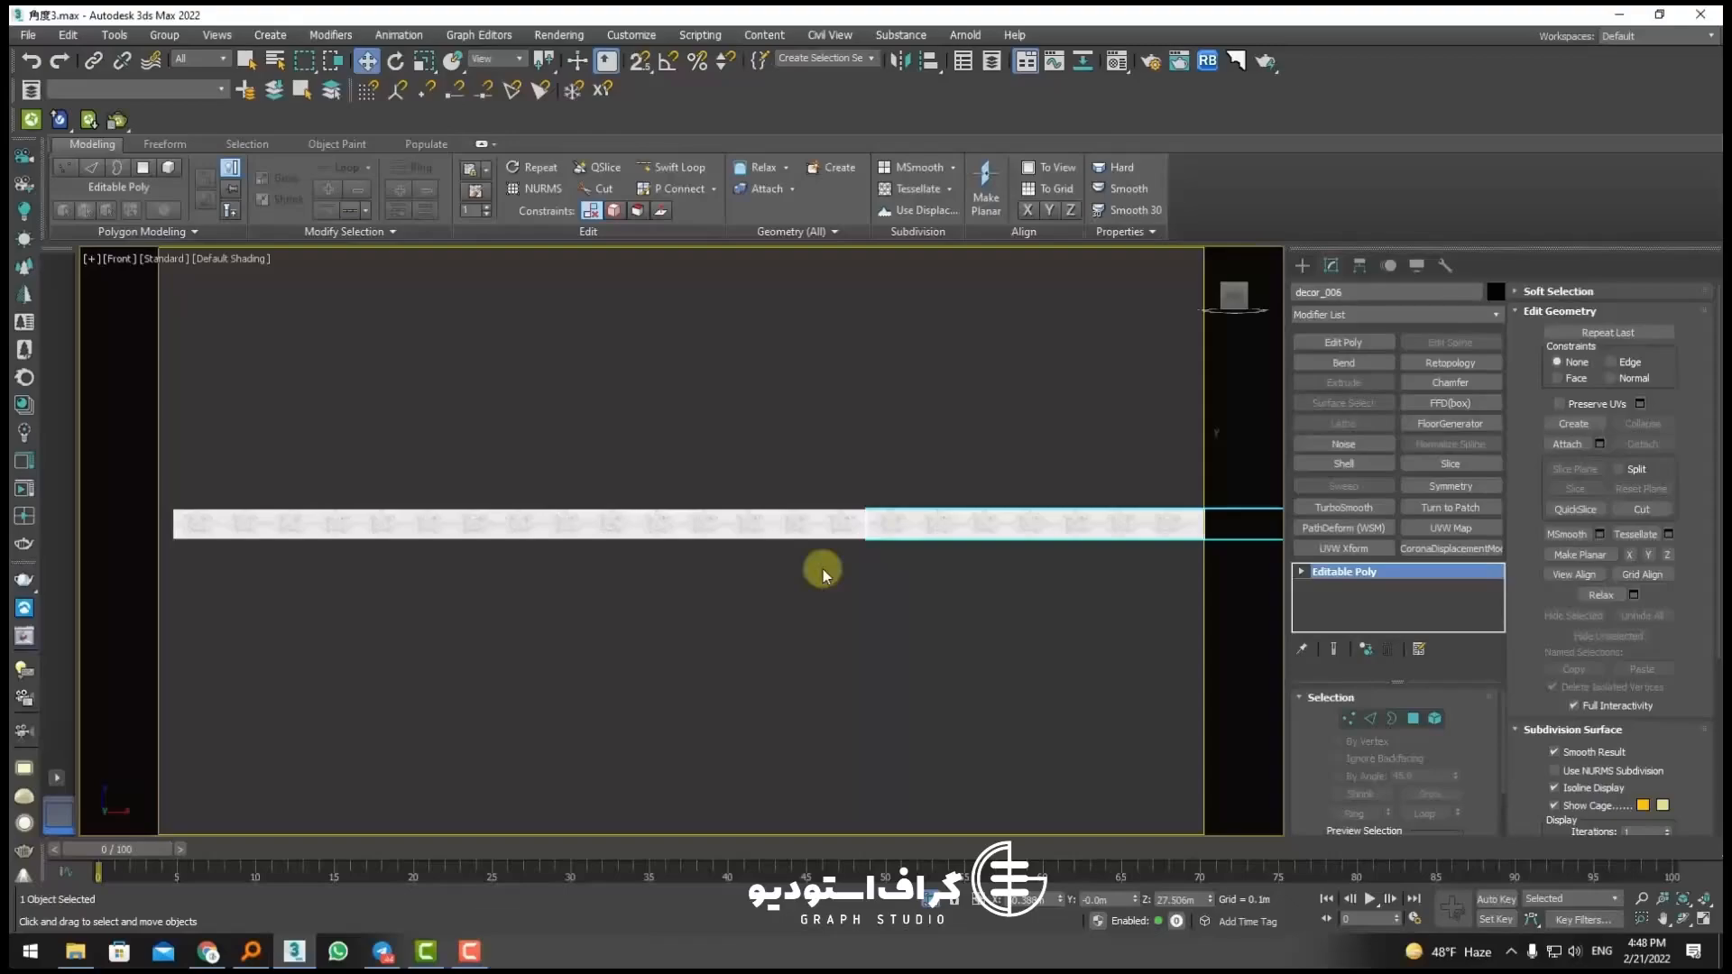
Step: Attach all the end-to-end copies to the first ornament row, making one continuous ornament strip
{"action": "left_click", "coordinate": [853, 523]}
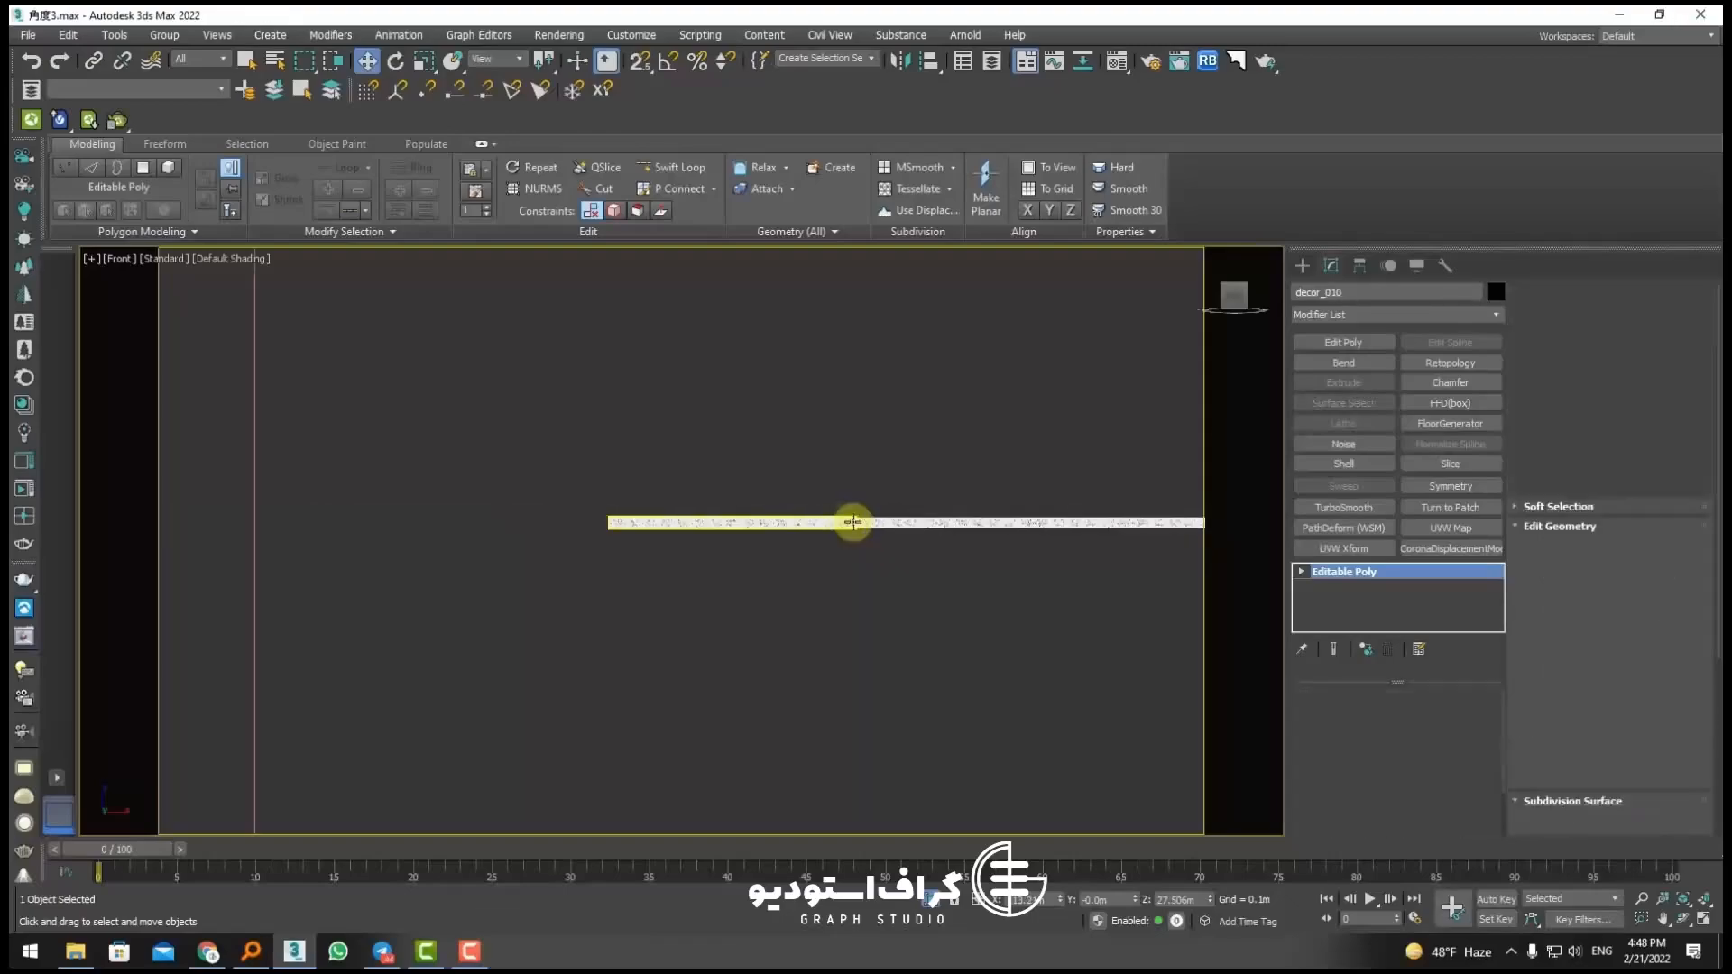
{"action": "left_click", "coordinate": [1569, 445]}
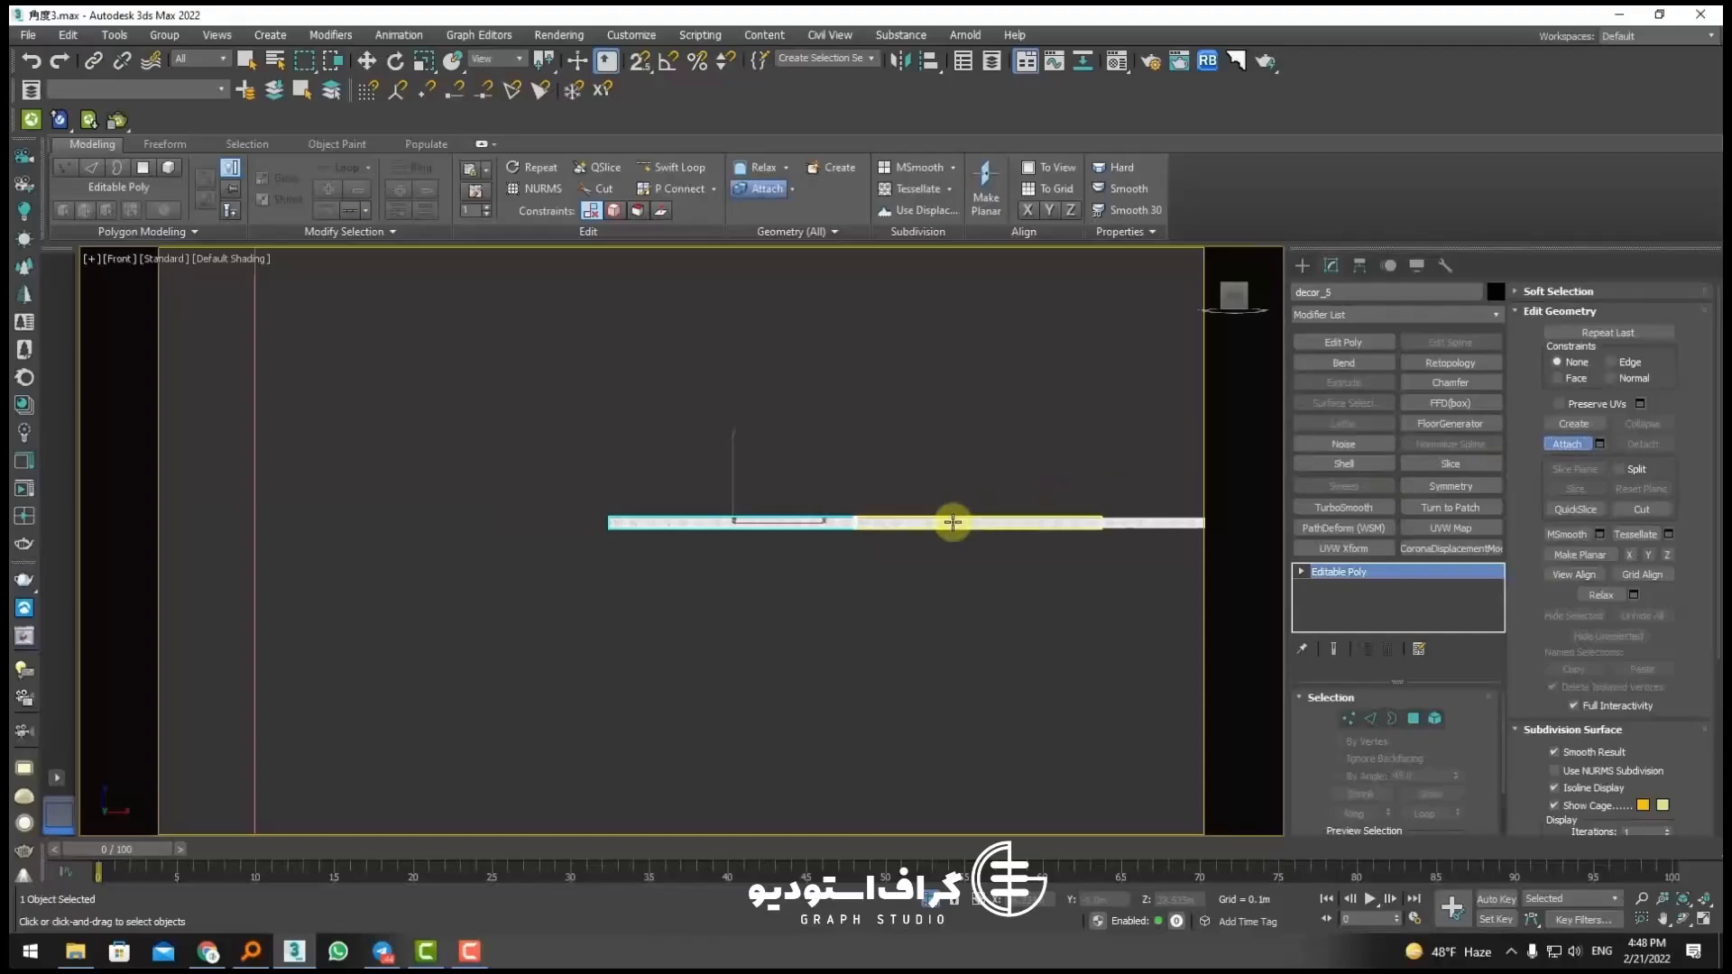
{"action": "left_click", "coordinate": [1146, 528]}
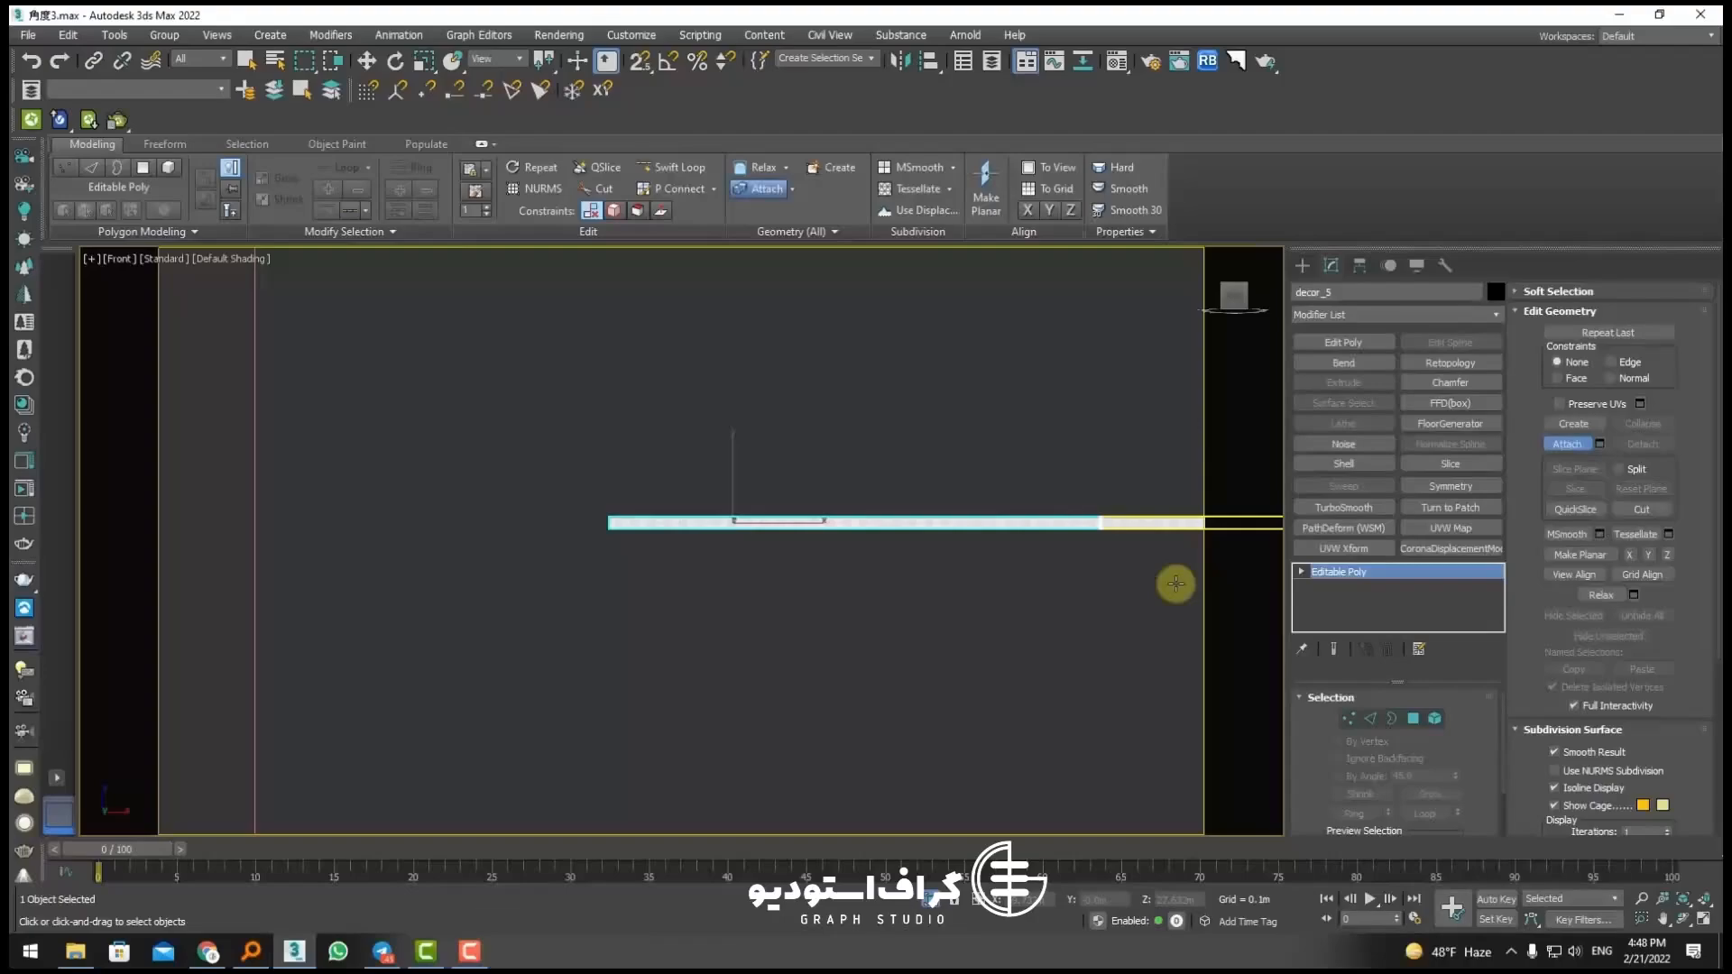
{"action": "left_click", "coordinate": [1113, 545]}
{"action": "middle_click_drag", "start_coordinate": [1159, 581], "coordinate": [431, 610]}
{"action": "scroll", "coordinate": [634, 552], "scroll_direction": "up", "scroll_amount": 2}
{"action": "scroll", "coordinate": [595, 557], "scroll_direction": "up", "scroll_amount": 5}
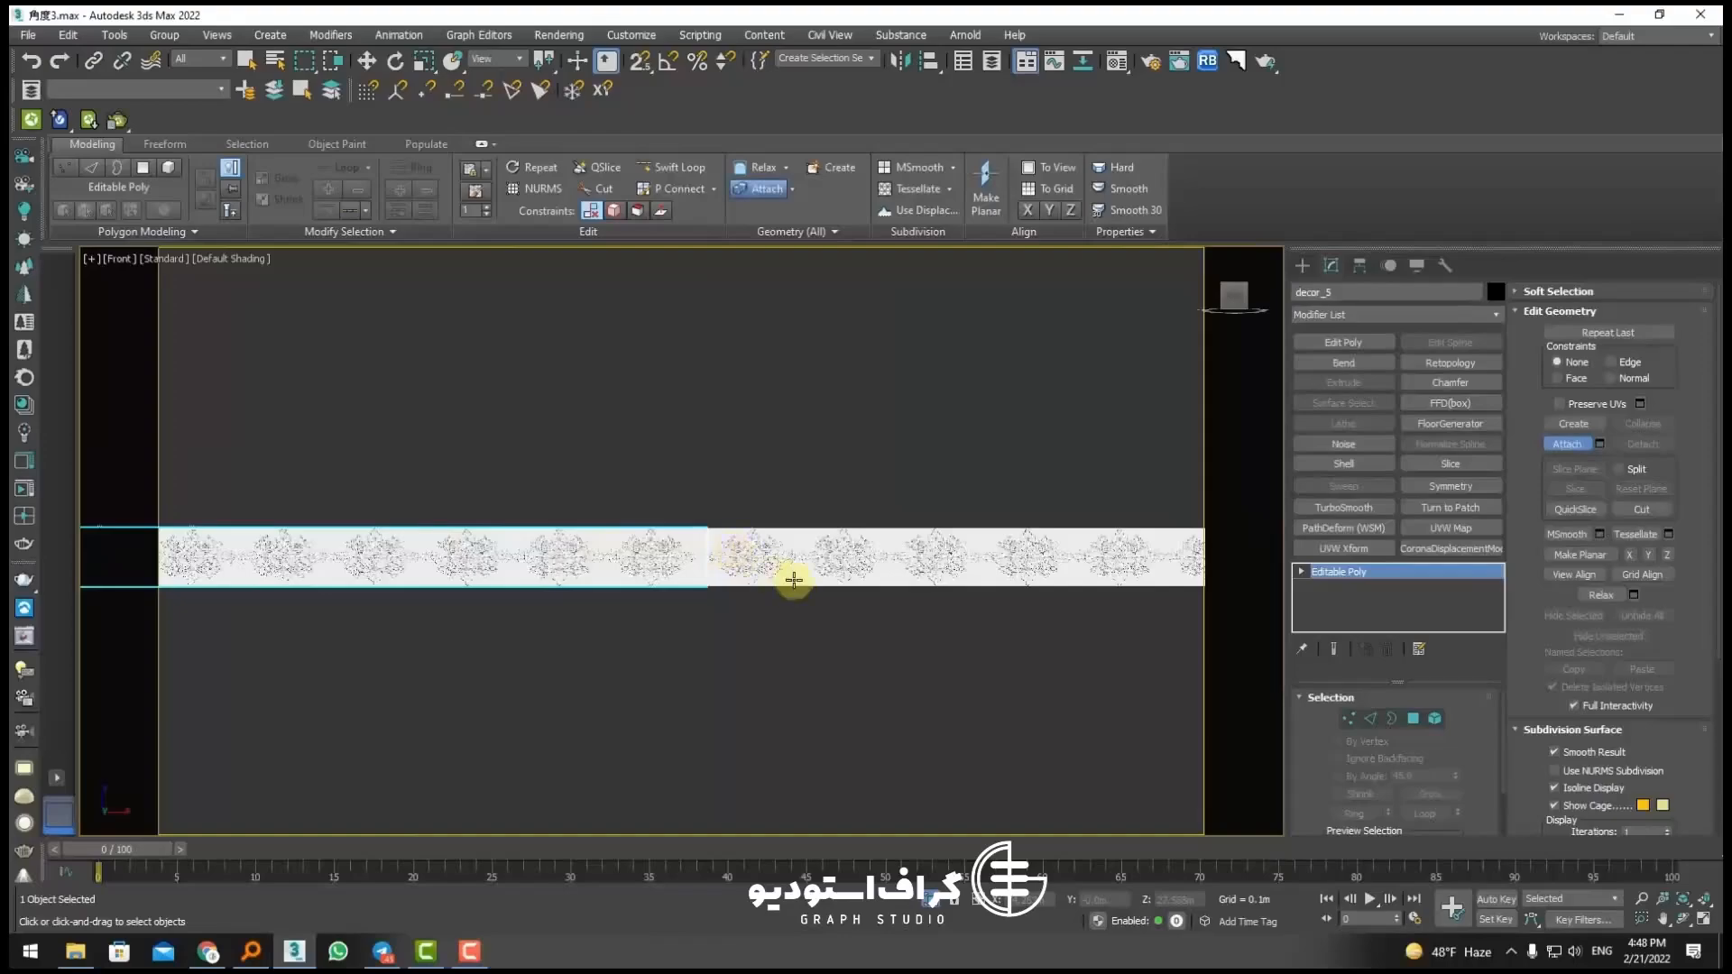
{"action": "left_click", "coordinate": [733, 558]}
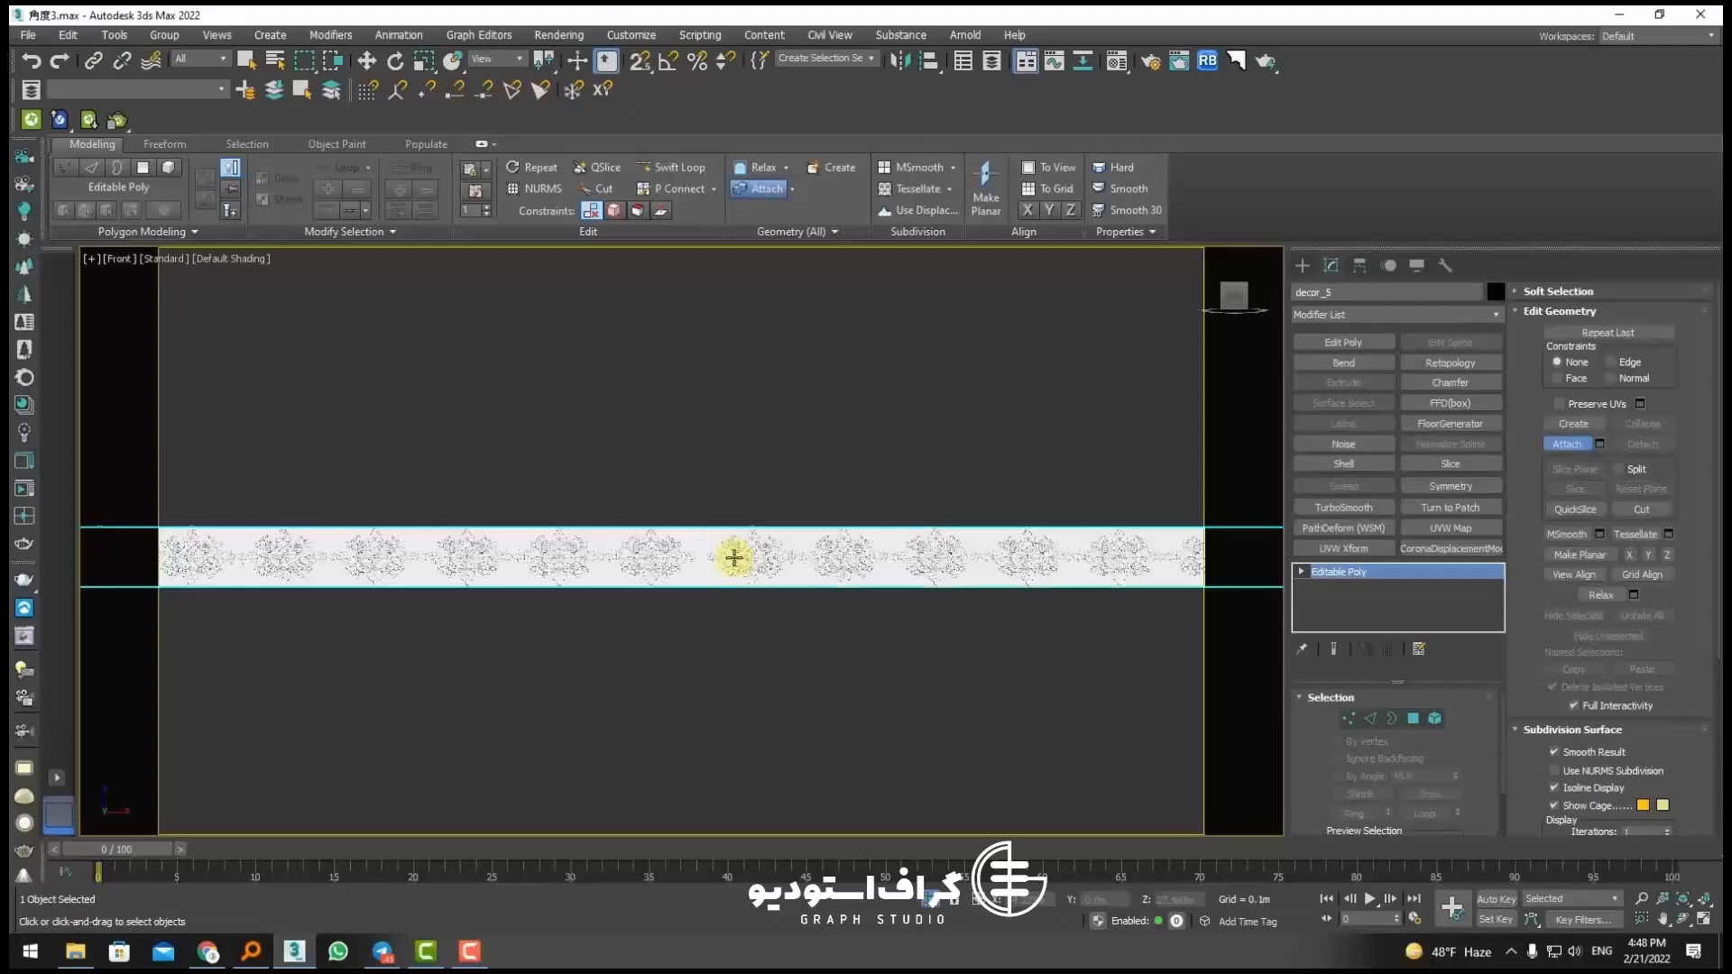
{"action": "scroll", "coordinate": [959, 580], "scroll_direction": "down", "scroll_amount": 4}
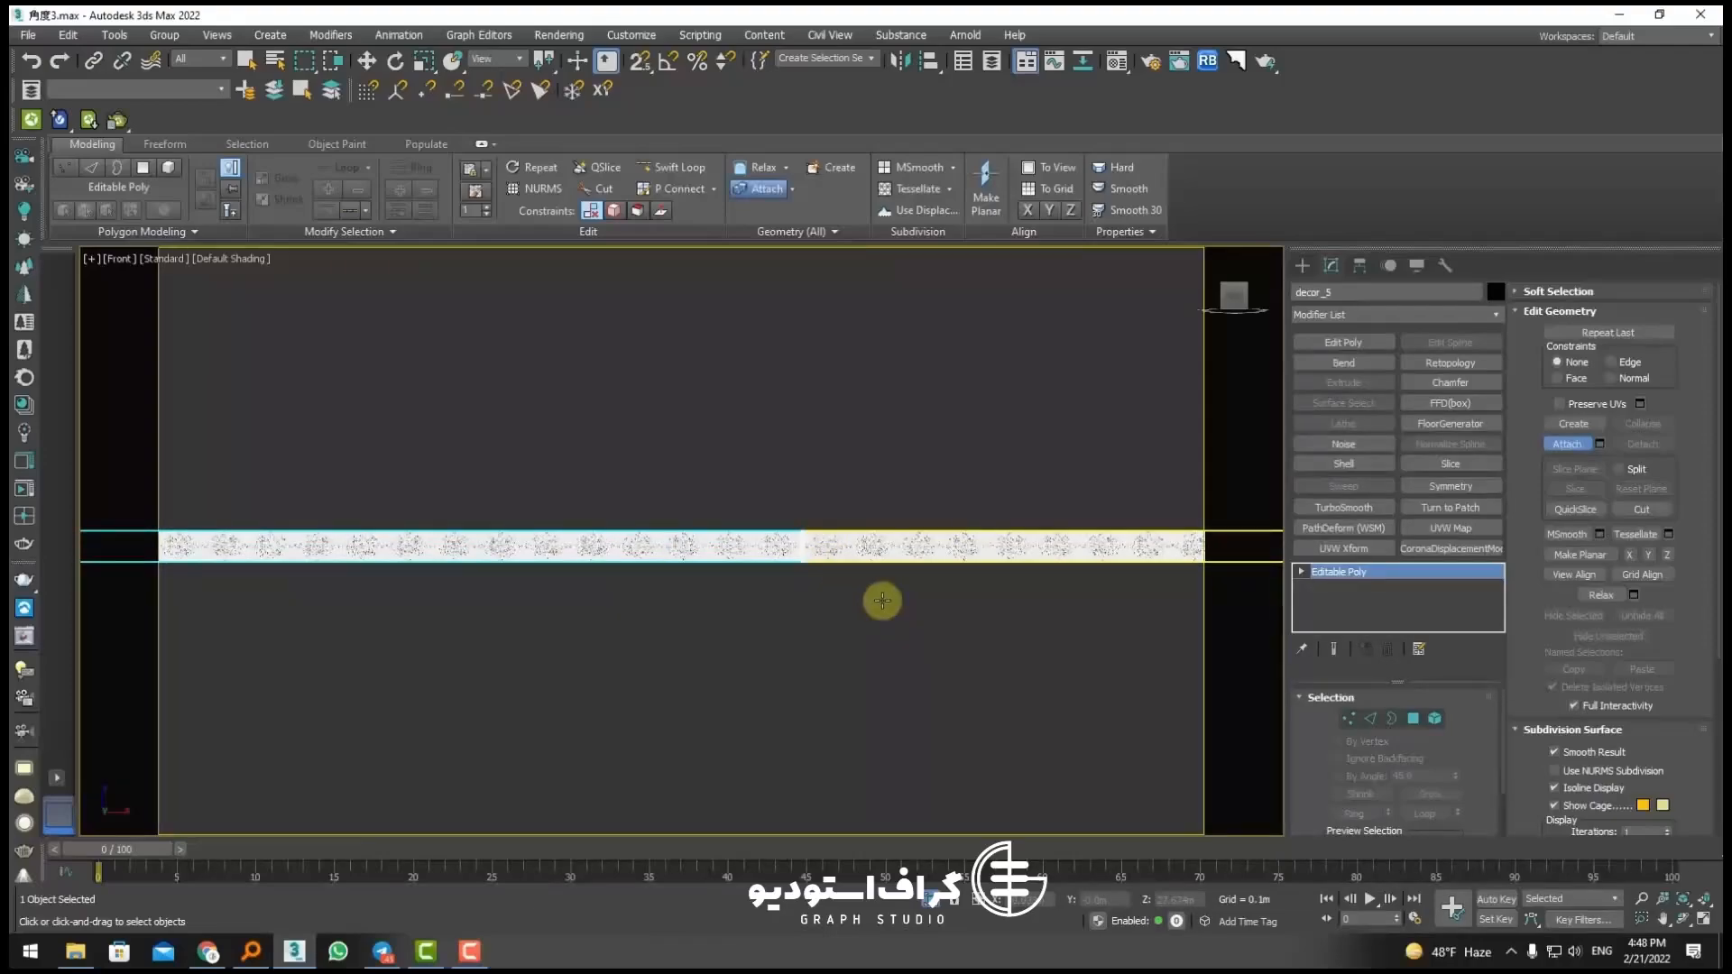
{"action": "left_click", "coordinate": [918, 557]}
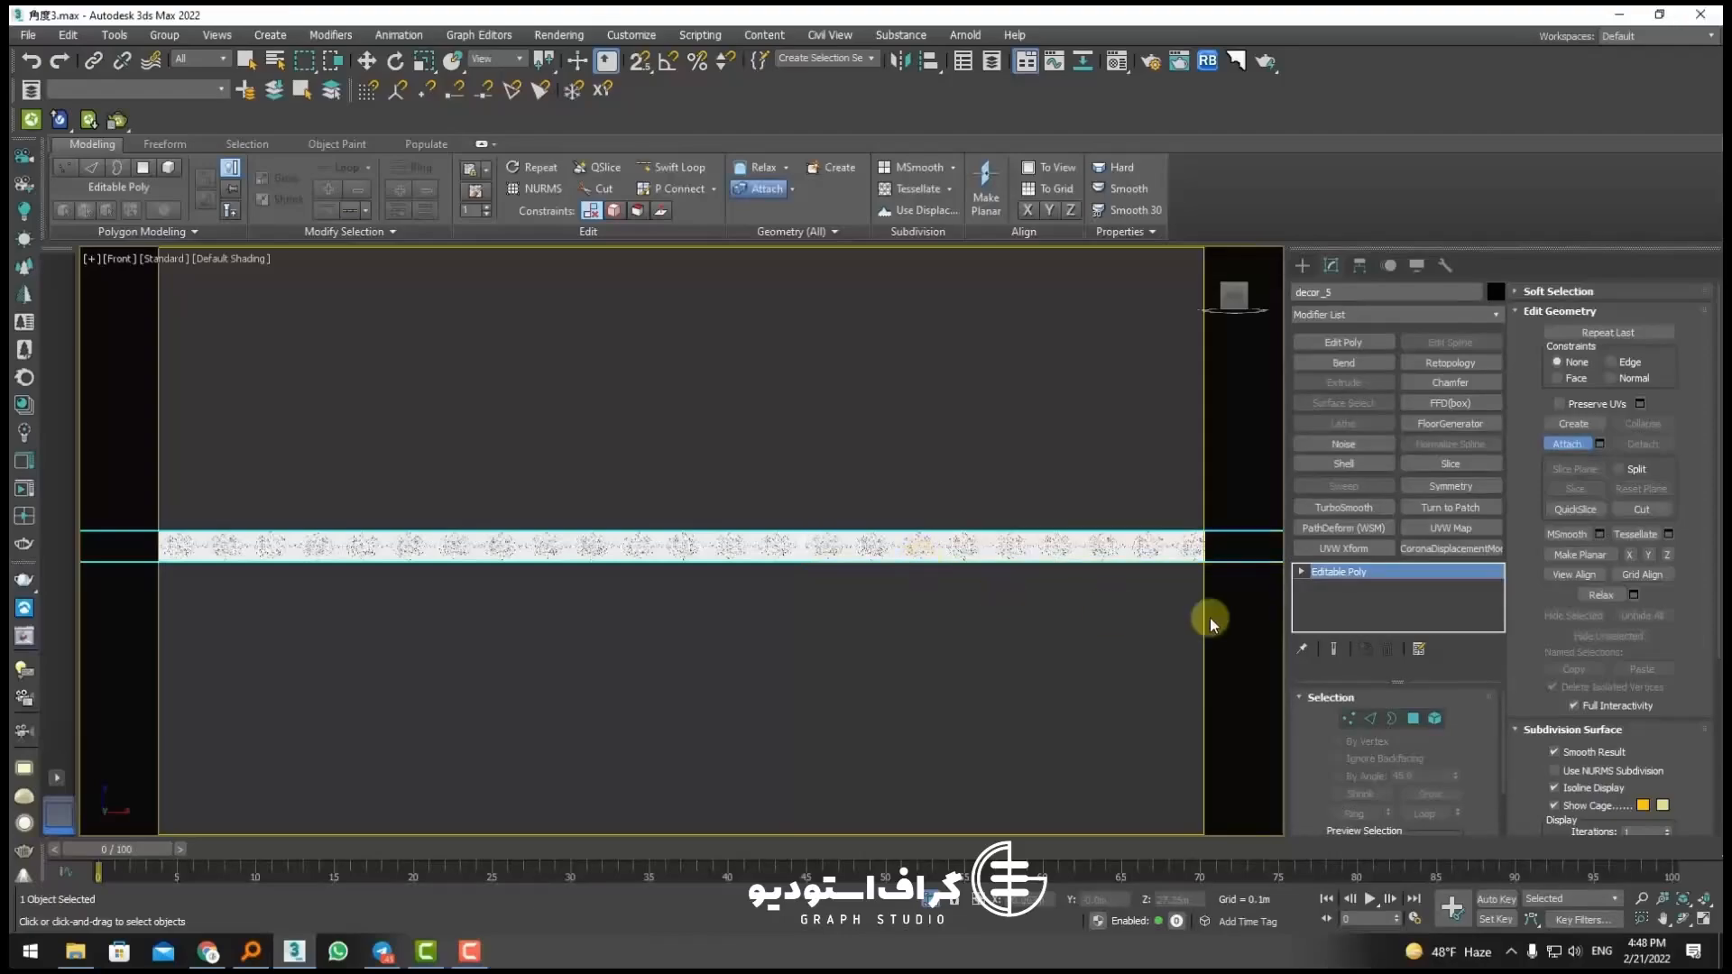
{"action": "scroll", "coordinate": [783, 575], "scroll_direction": "down", "scroll_amount": 2}
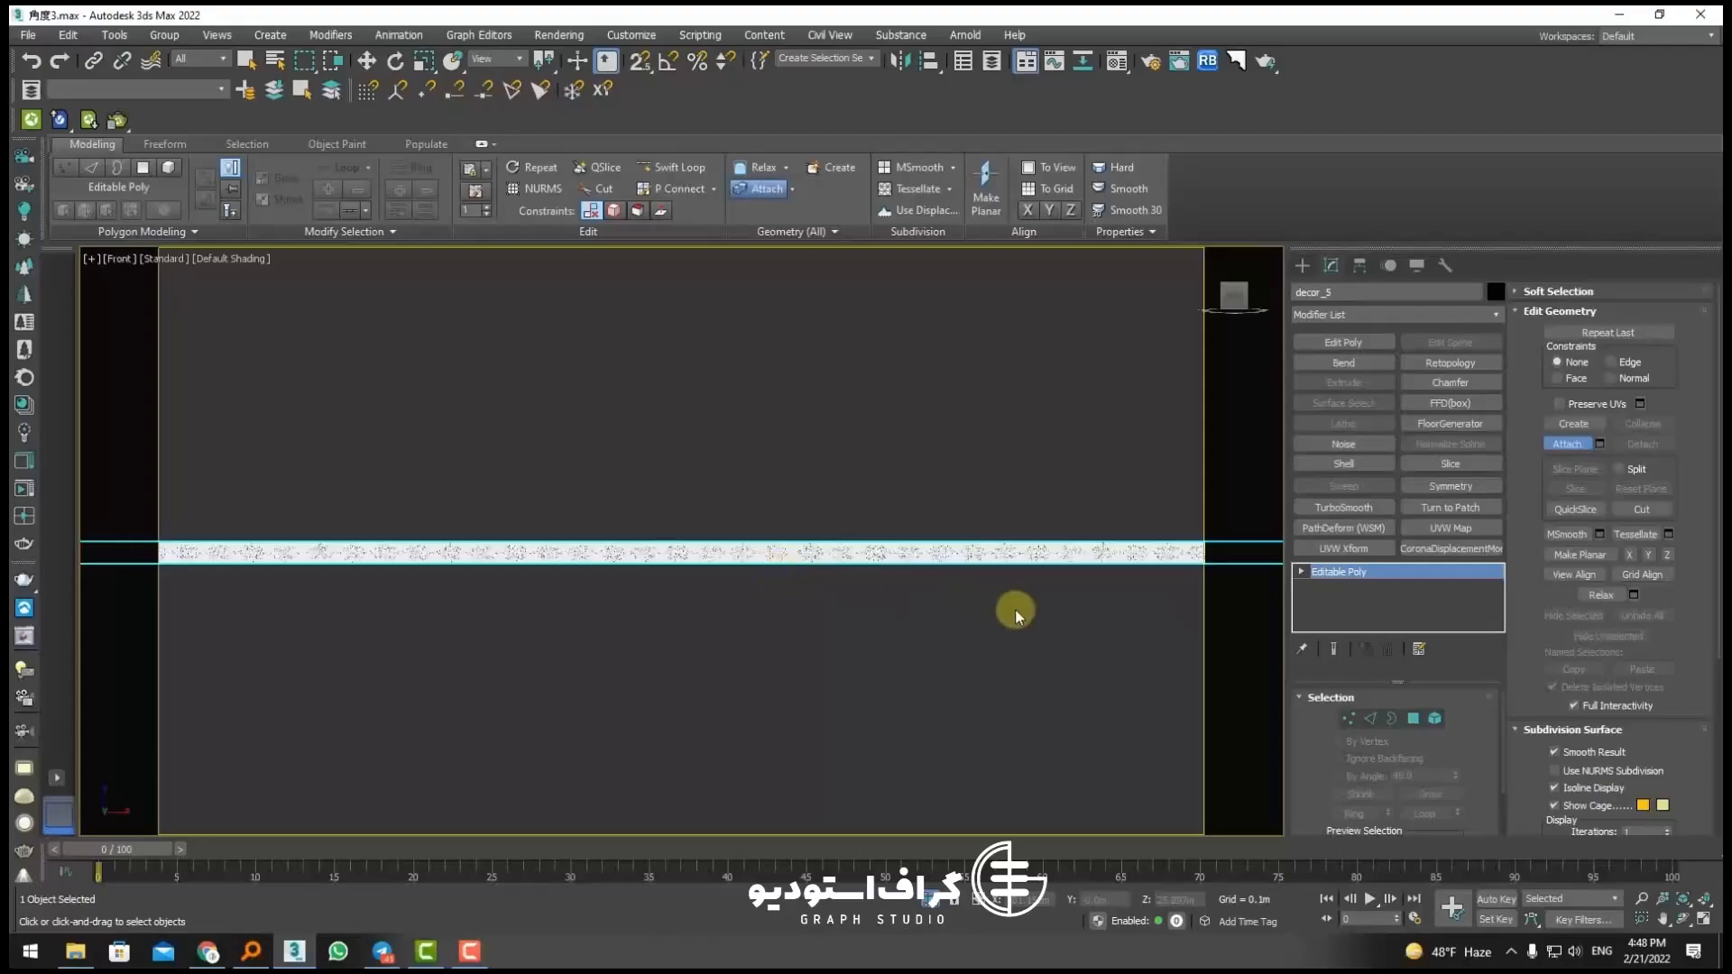
{"action": "scroll", "coordinate": [1037, 617], "scroll_direction": "down", "scroll_amount": 2}
{"action": "middle_click_drag", "start_coordinate": [1043, 619], "coordinate": [352, 536]}
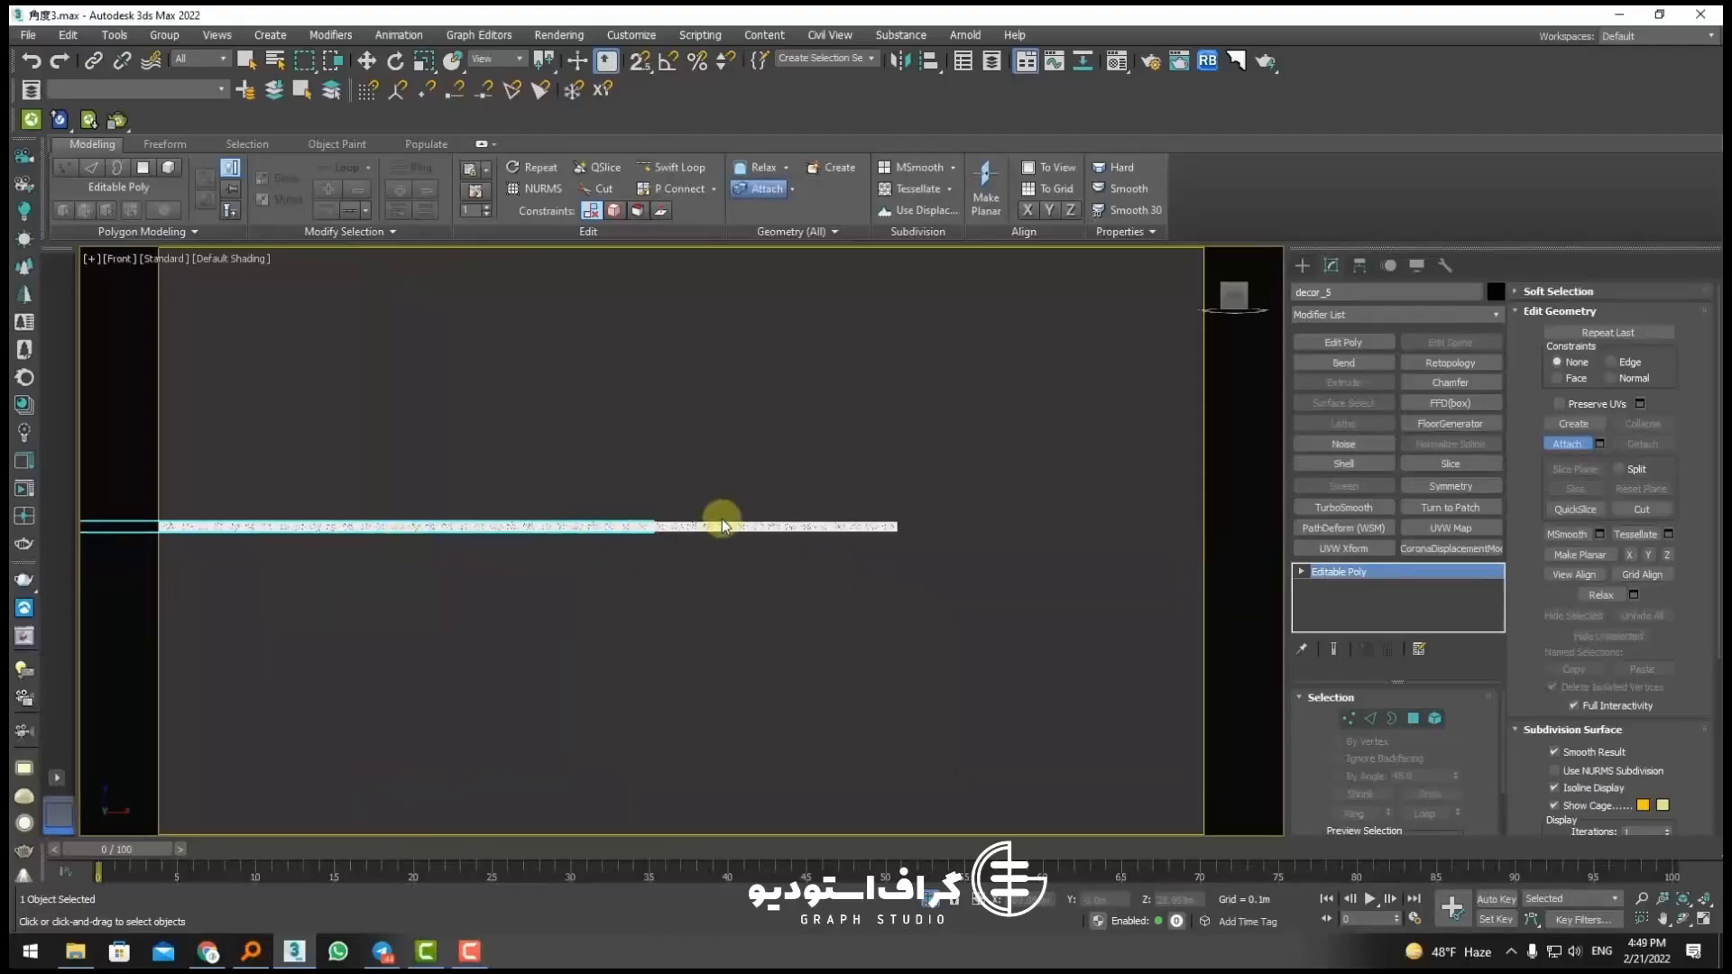
{"action": "scroll", "coordinate": [720, 519], "scroll_direction": "up", "scroll_amount": 2}
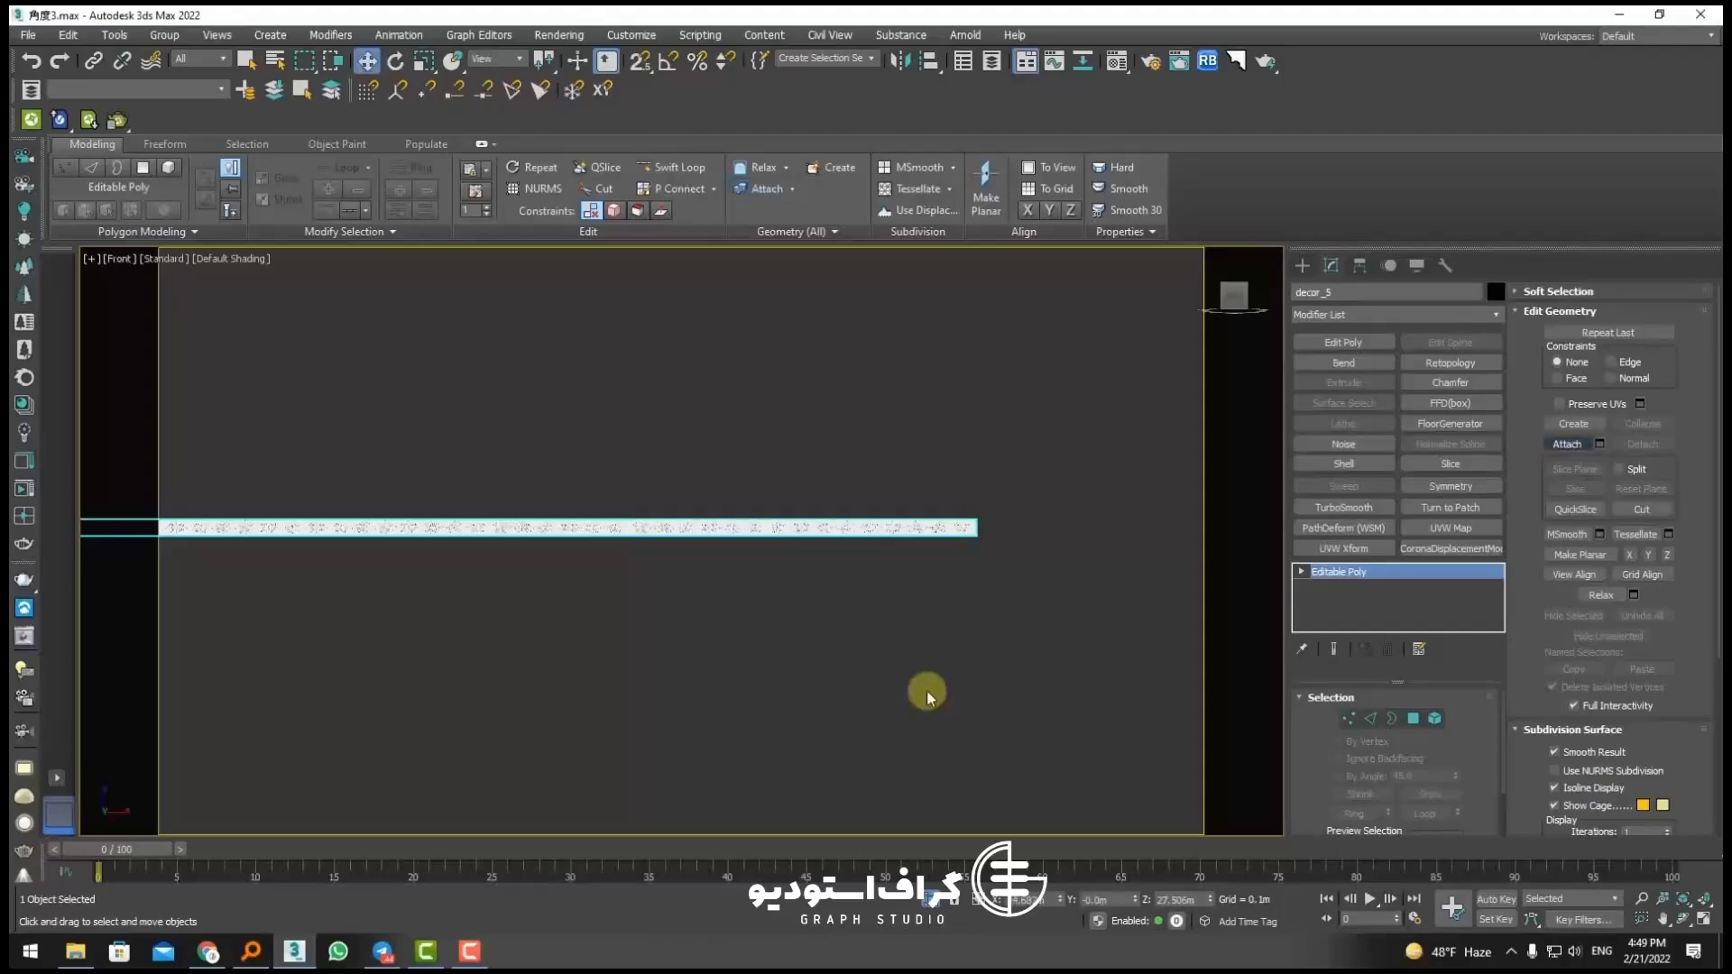
Step: Center the pivot of the joined ornament strip on the object using Affect Pivot Only
{"action": "scroll", "coordinate": [852, 574], "scroll_direction": "down", "scroll_amount": 3}
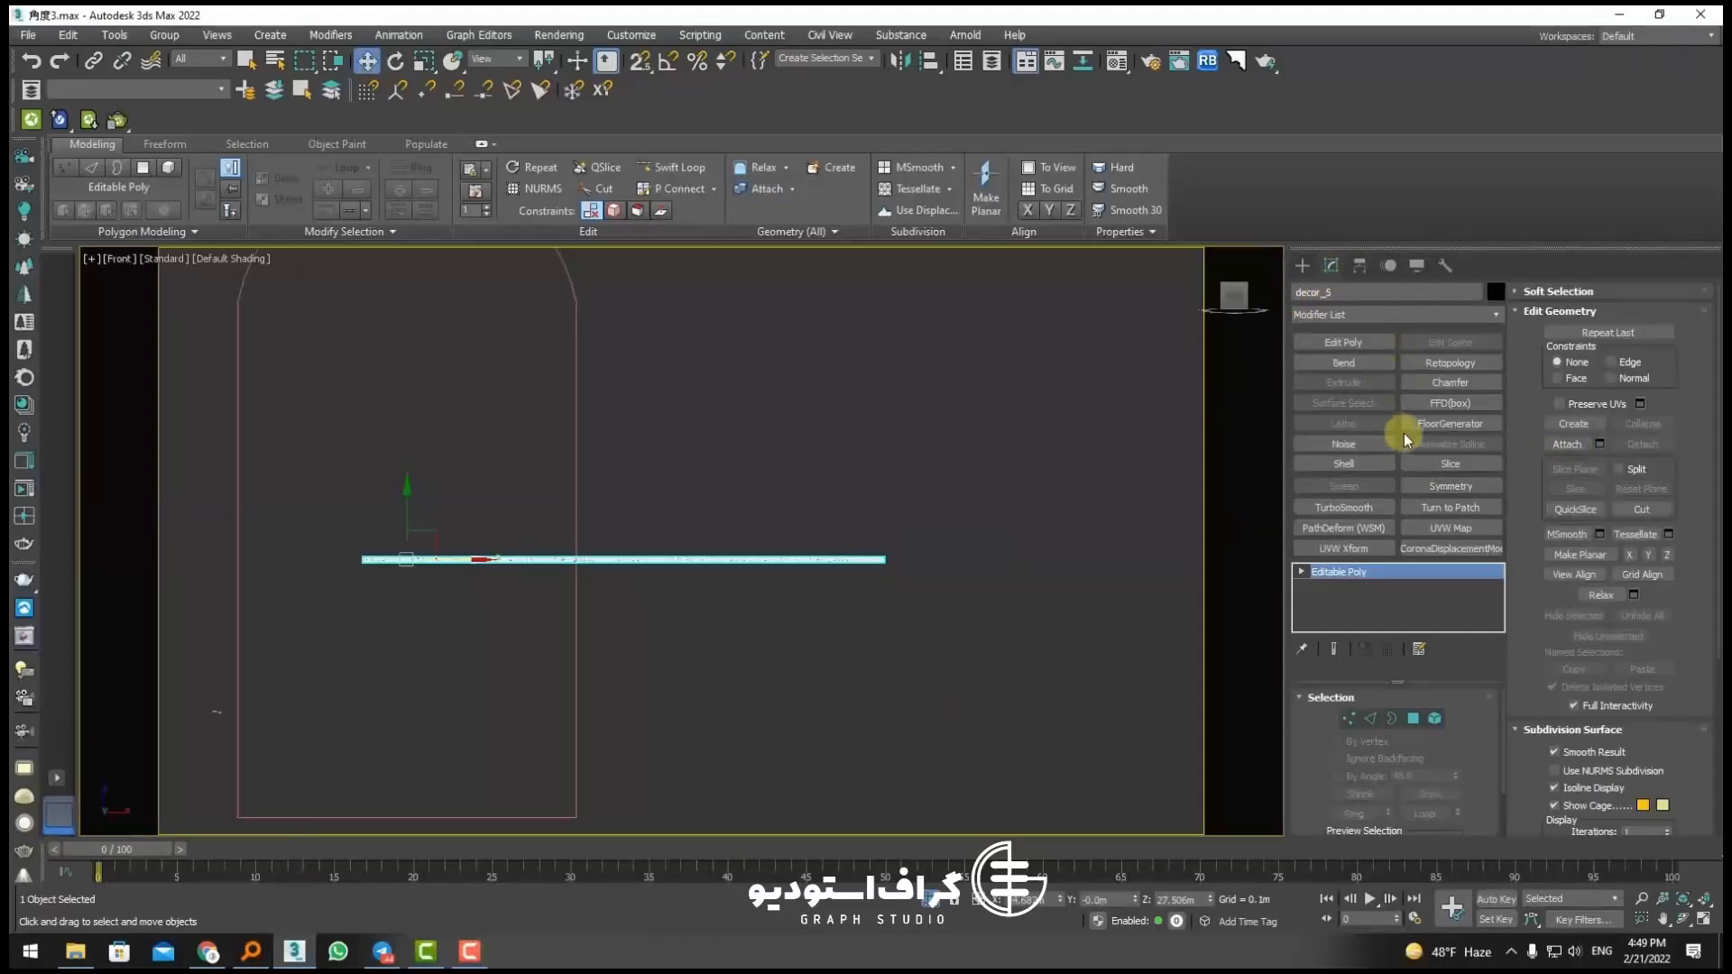
{"action": "left_click", "coordinate": [1359, 265]}
{"action": "left_click", "coordinate": [1394, 388]}
{"action": "left_click", "coordinate": [1391, 483]}
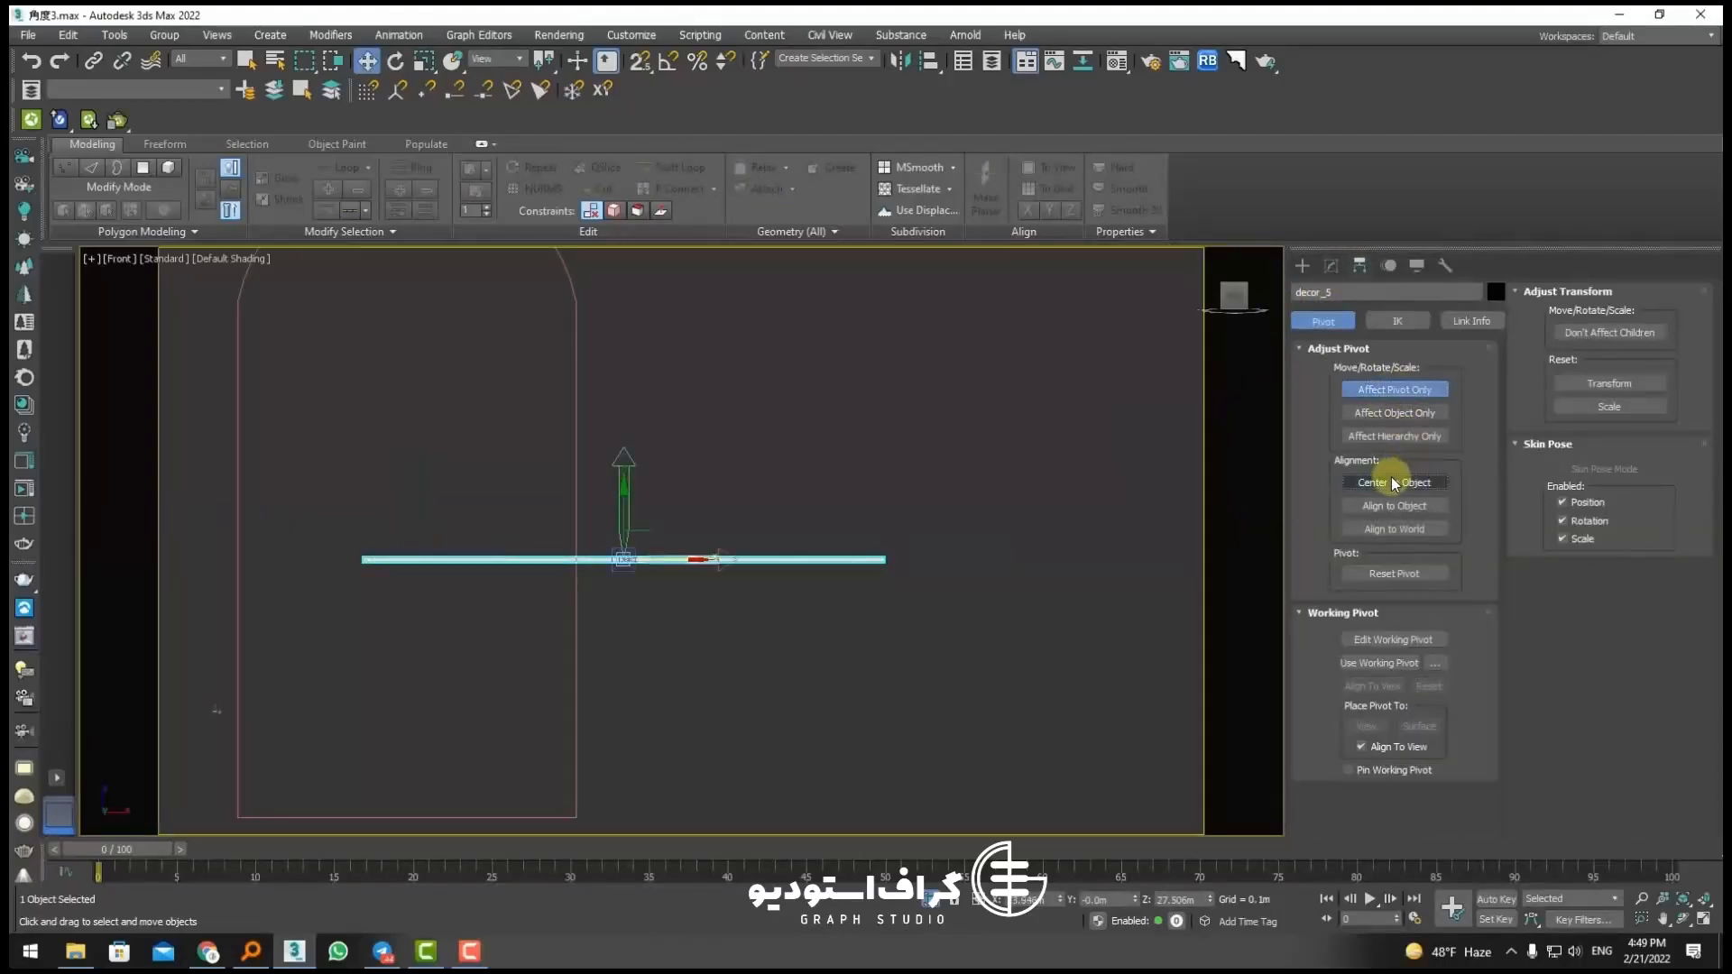
{"action": "left_click", "coordinate": [1304, 266]}
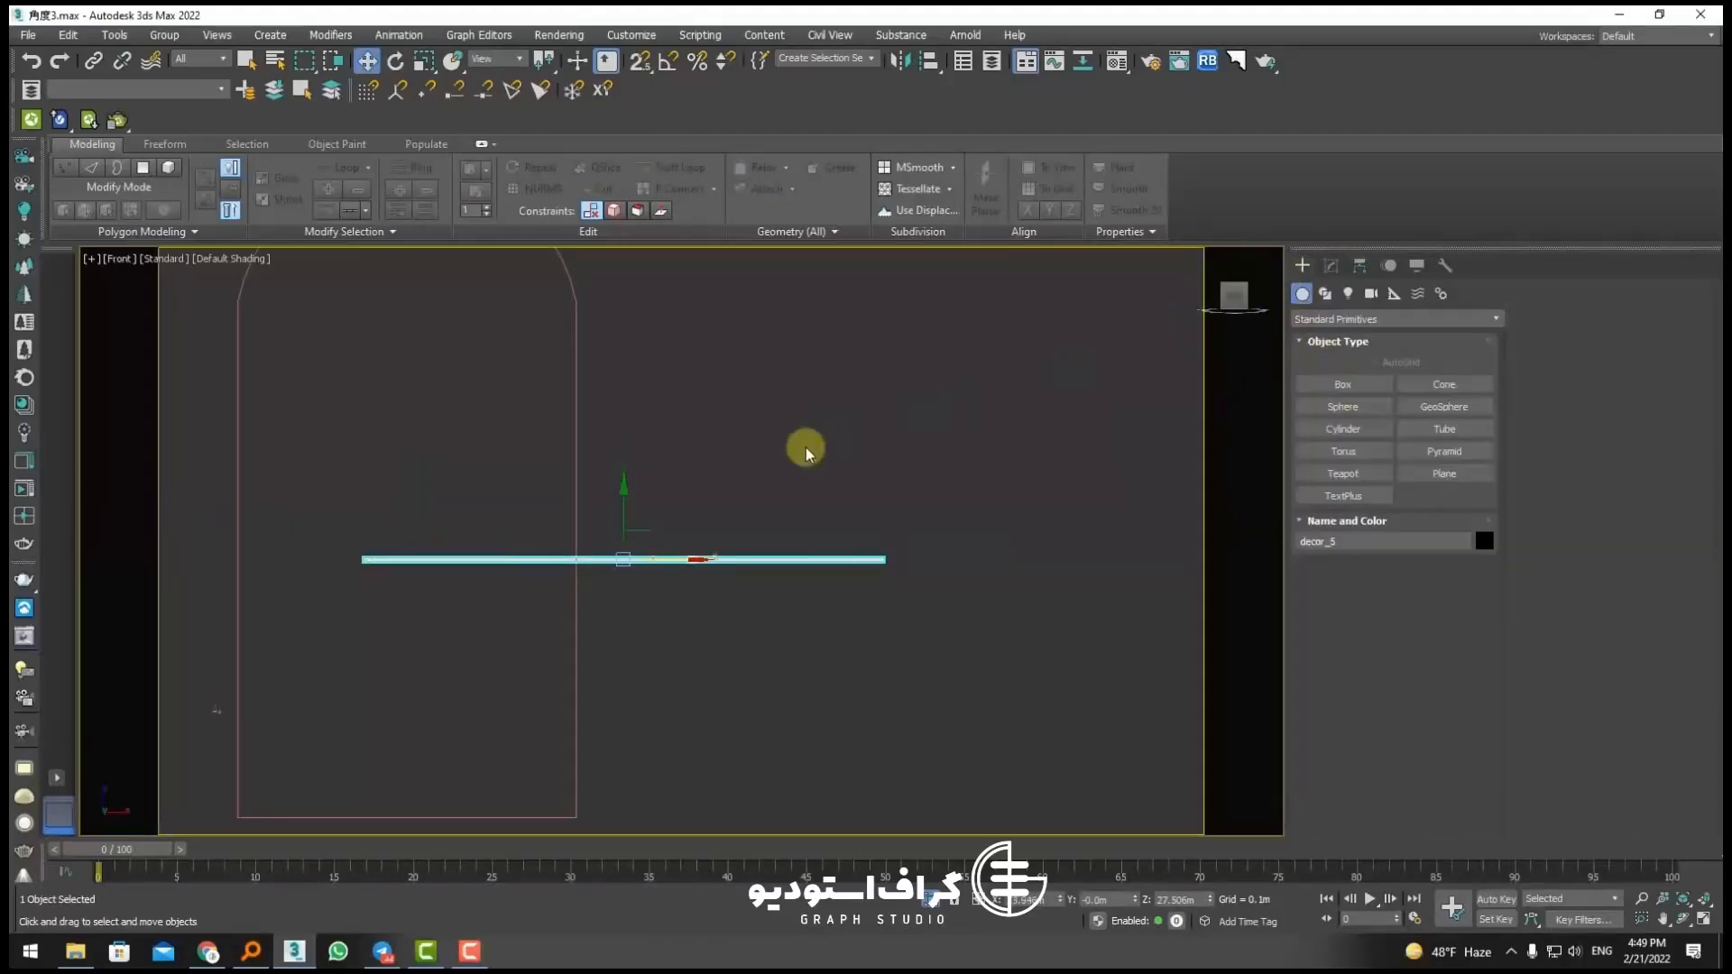
Step: Apply PathDeform (WSM) to the joined ornament strip and use the arch-shaped spline as its path
{"action": "left_click", "coordinate": [1330, 267]}
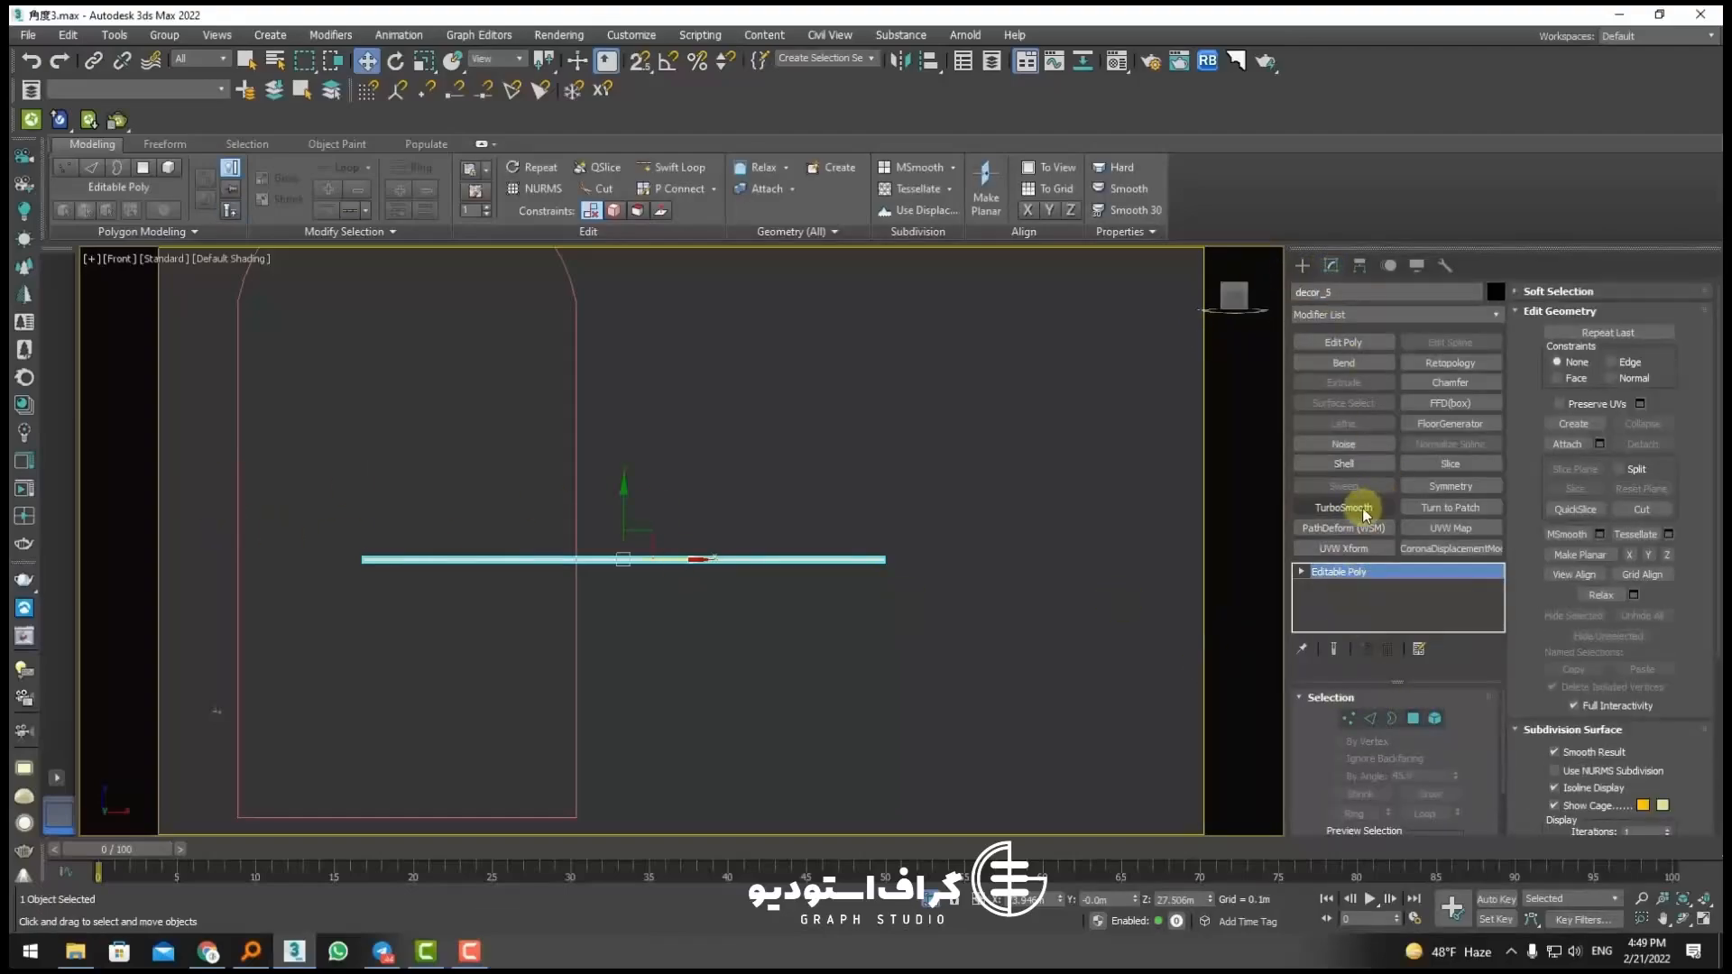
{"action": "left_click", "coordinate": [1361, 528]}
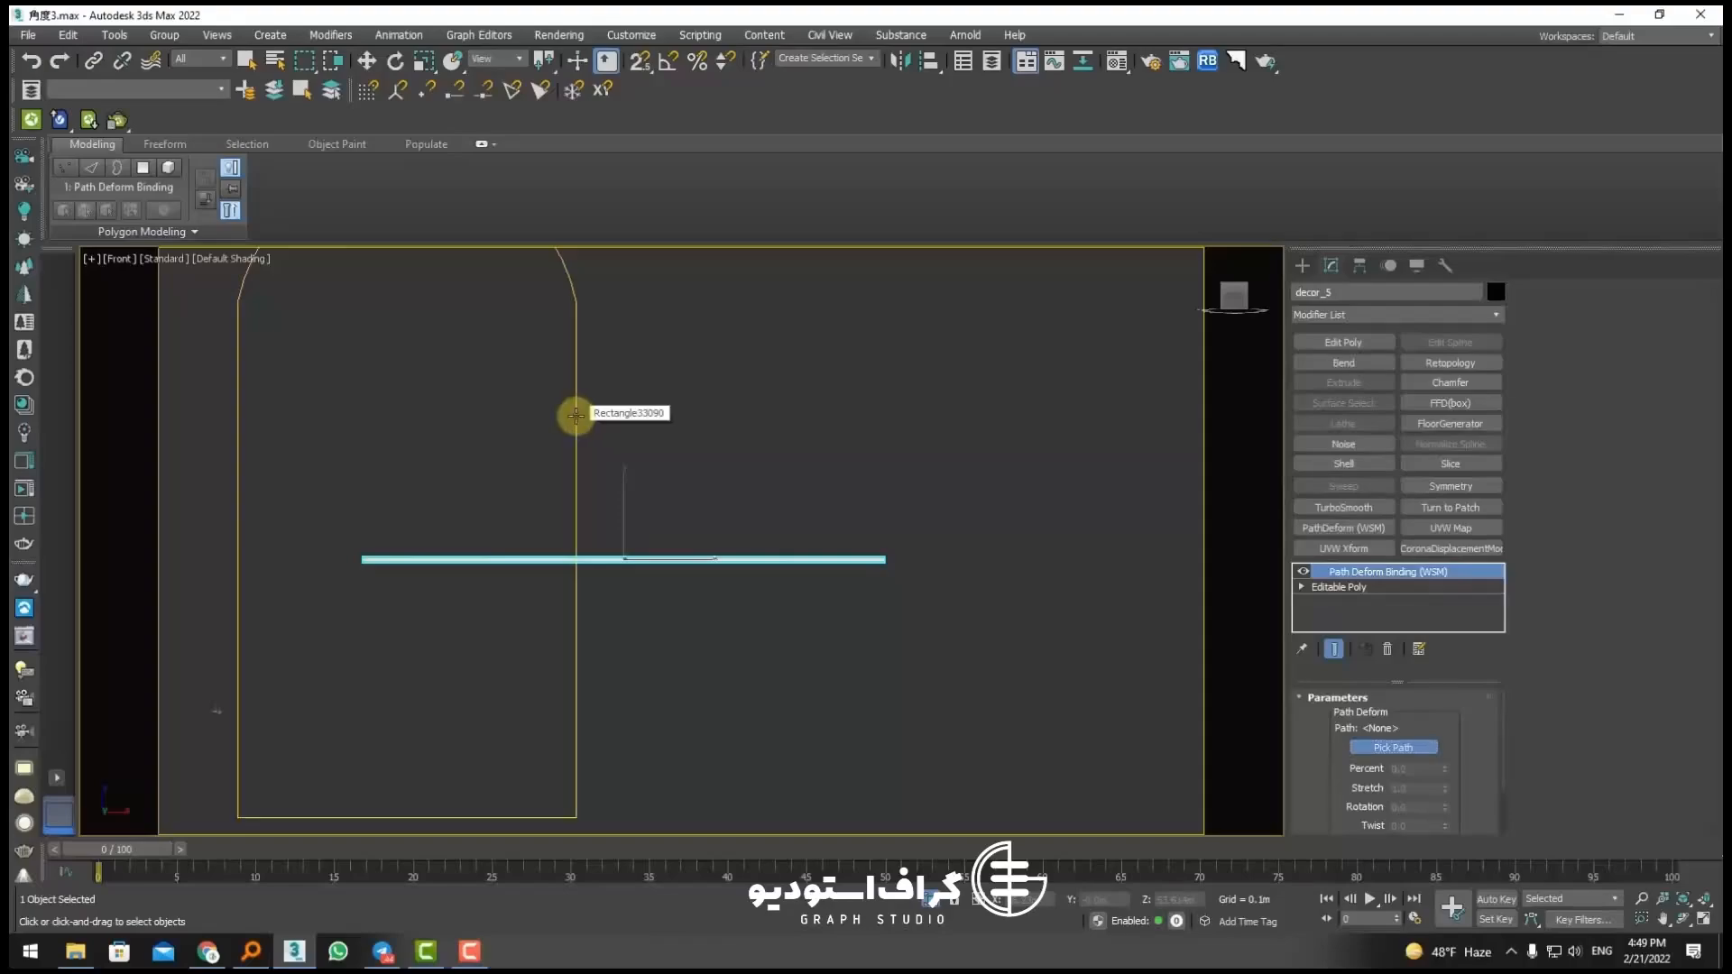
{"action": "left_click", "coordinate": [574, 415]}
Step: Set the strip's path deform axis to X and move the strip onto the arch path
{"action": "left_click_drag", "start_coordinate": [1314, 812], "coordinate": [1312, 702]}
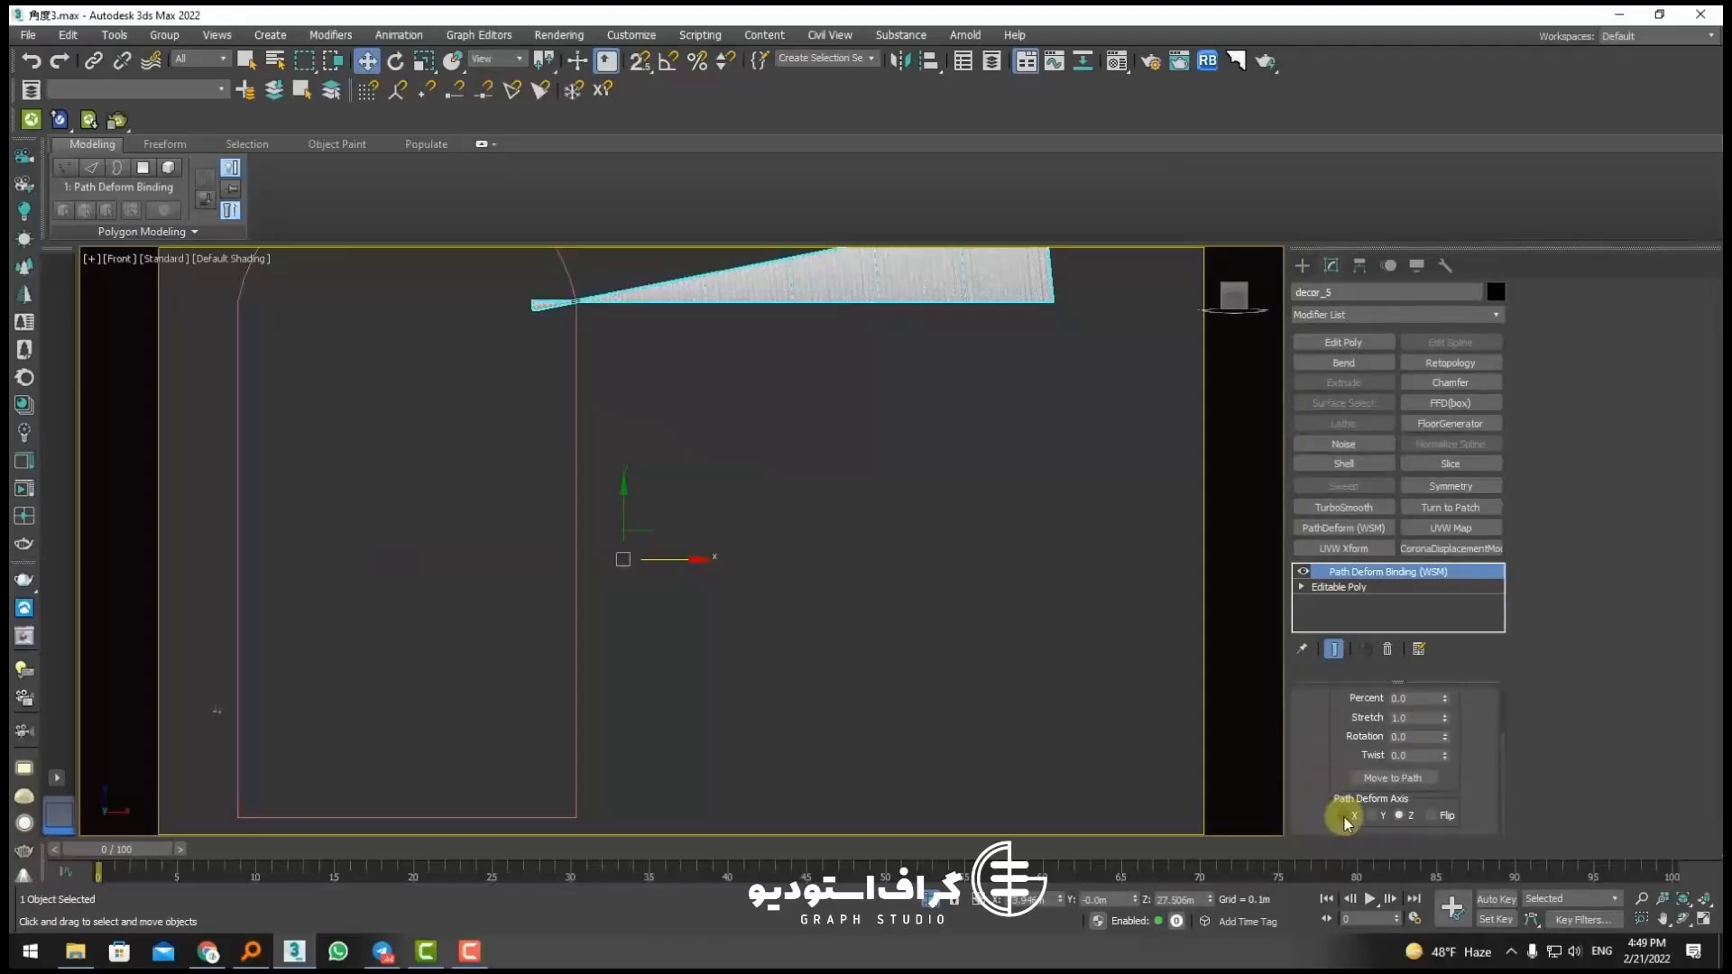
{"action": "left_click", "coordinate": [1342, 815]}
{"action": "left_click", "coordinate": [1373, 779]}
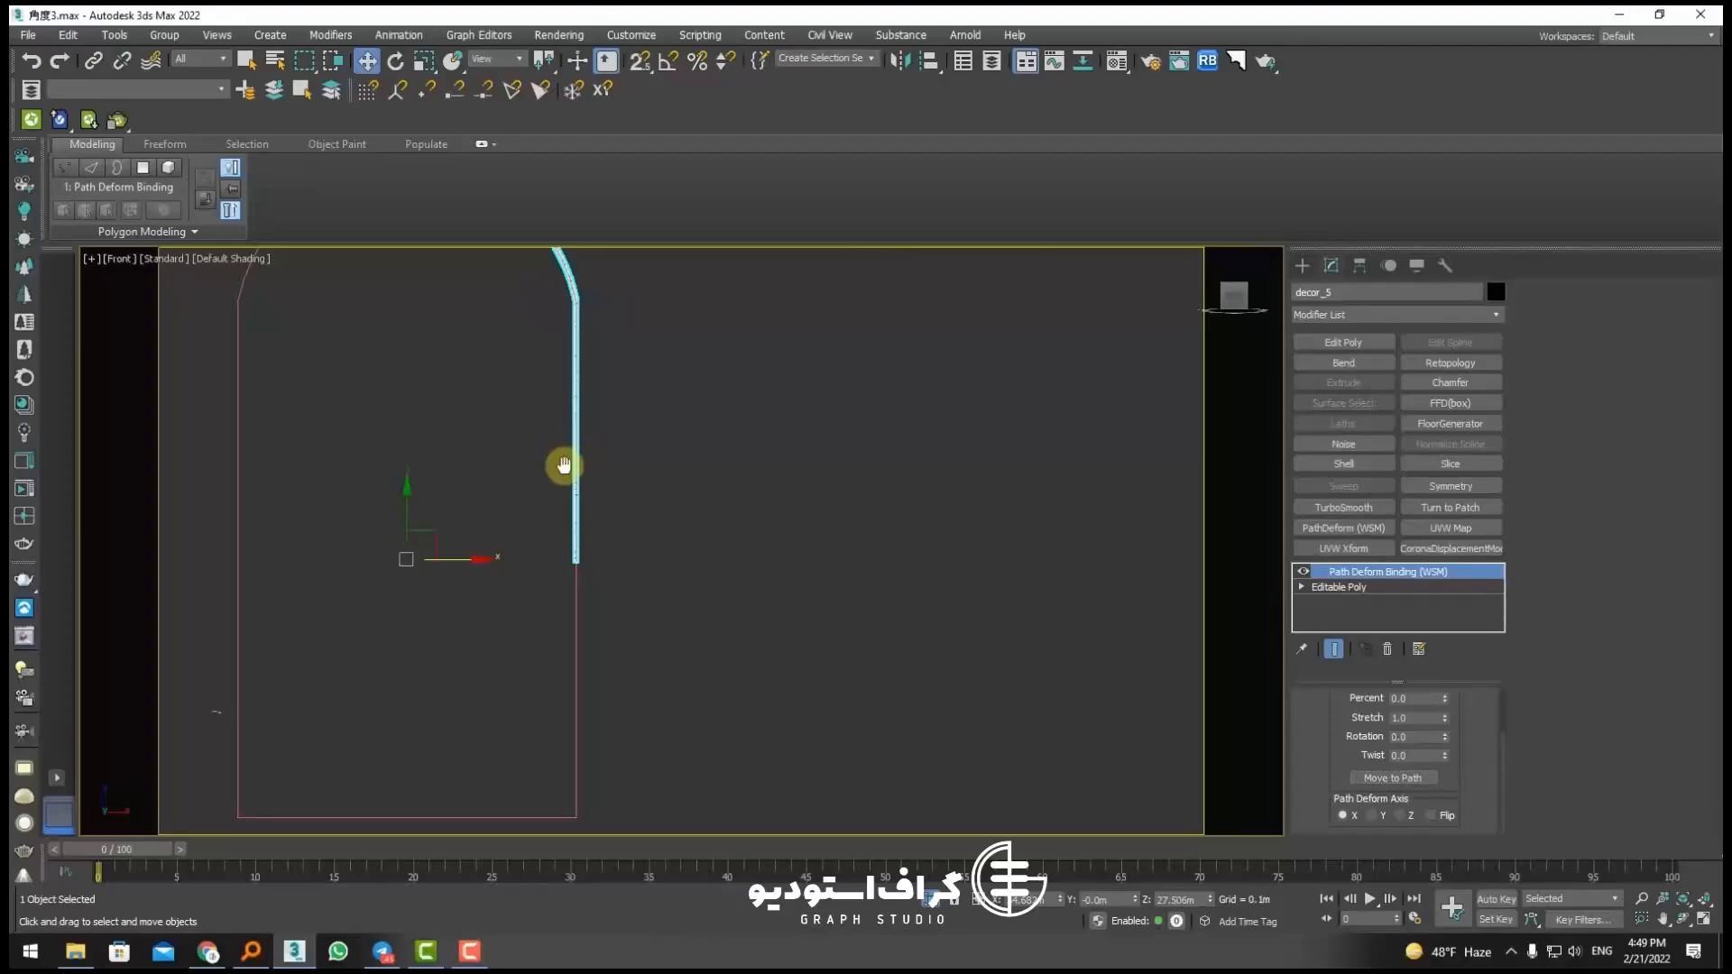
Step: Try a Path Deform rotation of 90 for the ornament strip on the arch
{"action": "left_click_drag", "start_coordinate": [562, 462], "coordinate": [375, 356]}
{"action": "left_click", "coordinate": [1418, 737]}
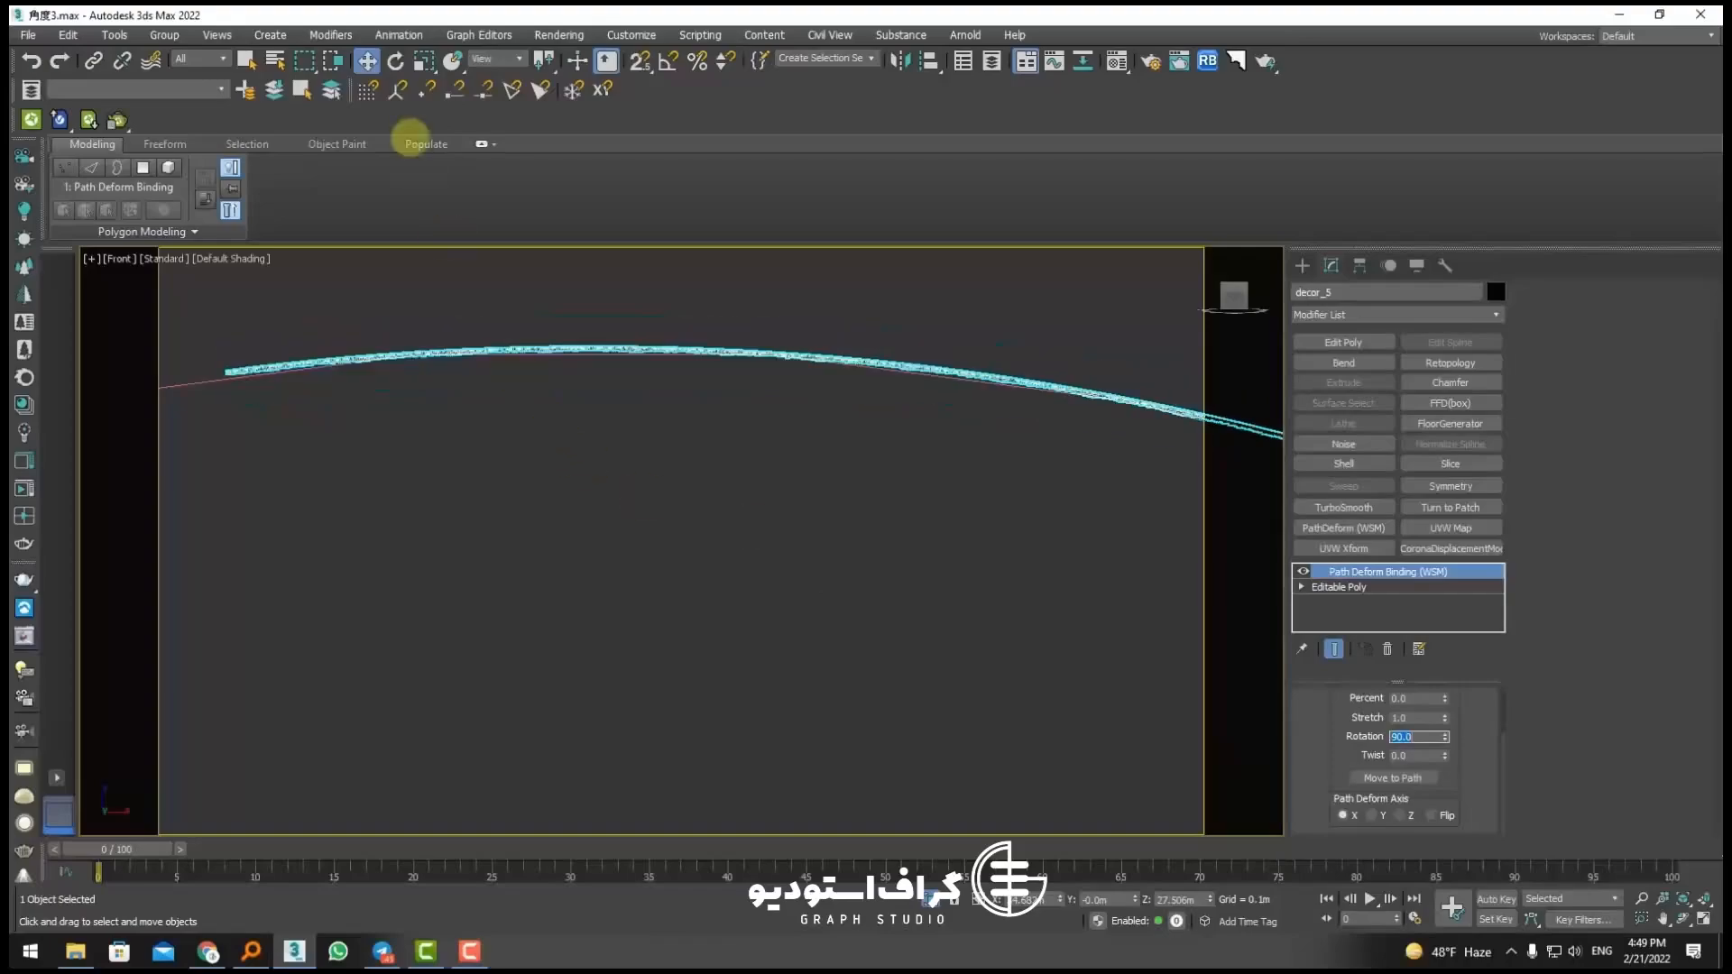
{"action": "left_click", "coordinate": [556, 518]}
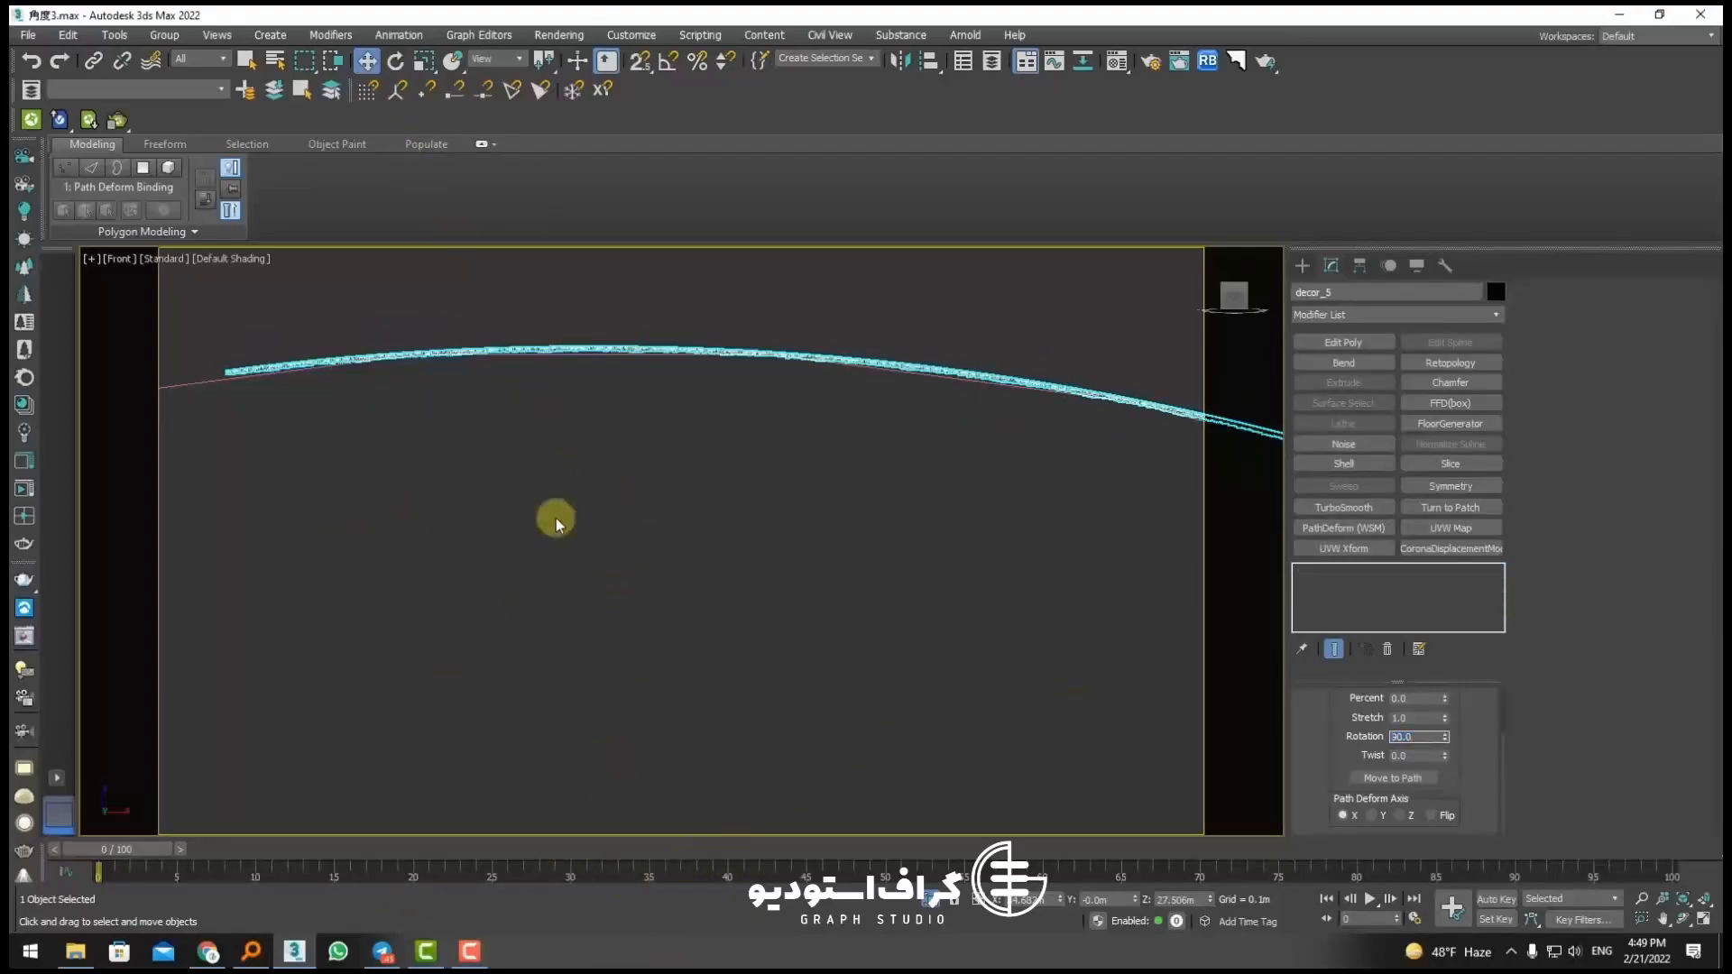
Step: Examine the orientation and relief of the rotated ornament strip along the arch from close up and from several angles
{"action": "middle_click_drag", "start_coordinate": [691, 556], "coordinate": [700, 504], "text": "alt"}
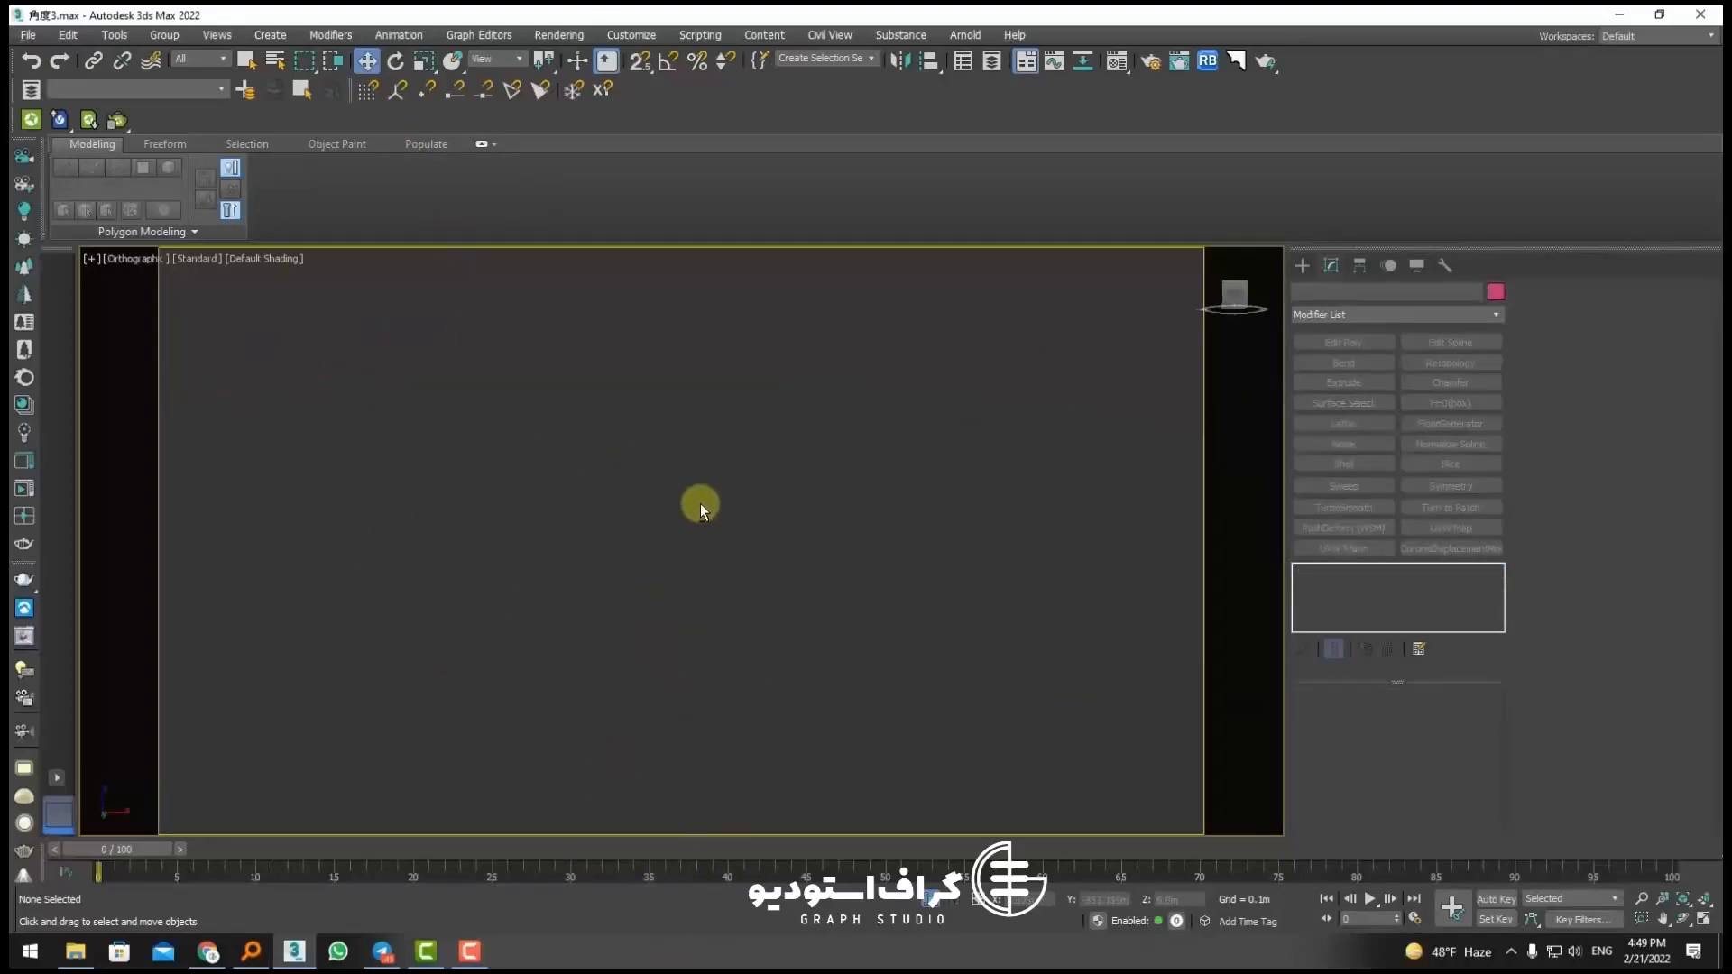
{"action": "scroll", "coordinate": [705, 505], "scroll_direction": "down", "scroll_amount": 6}
{"action": "left_click", "coordinate": [845, 365]}
{"action": "scroll", "coordinate": [846, 369], "scroll_direction": "up", "scroll_amount": 6}
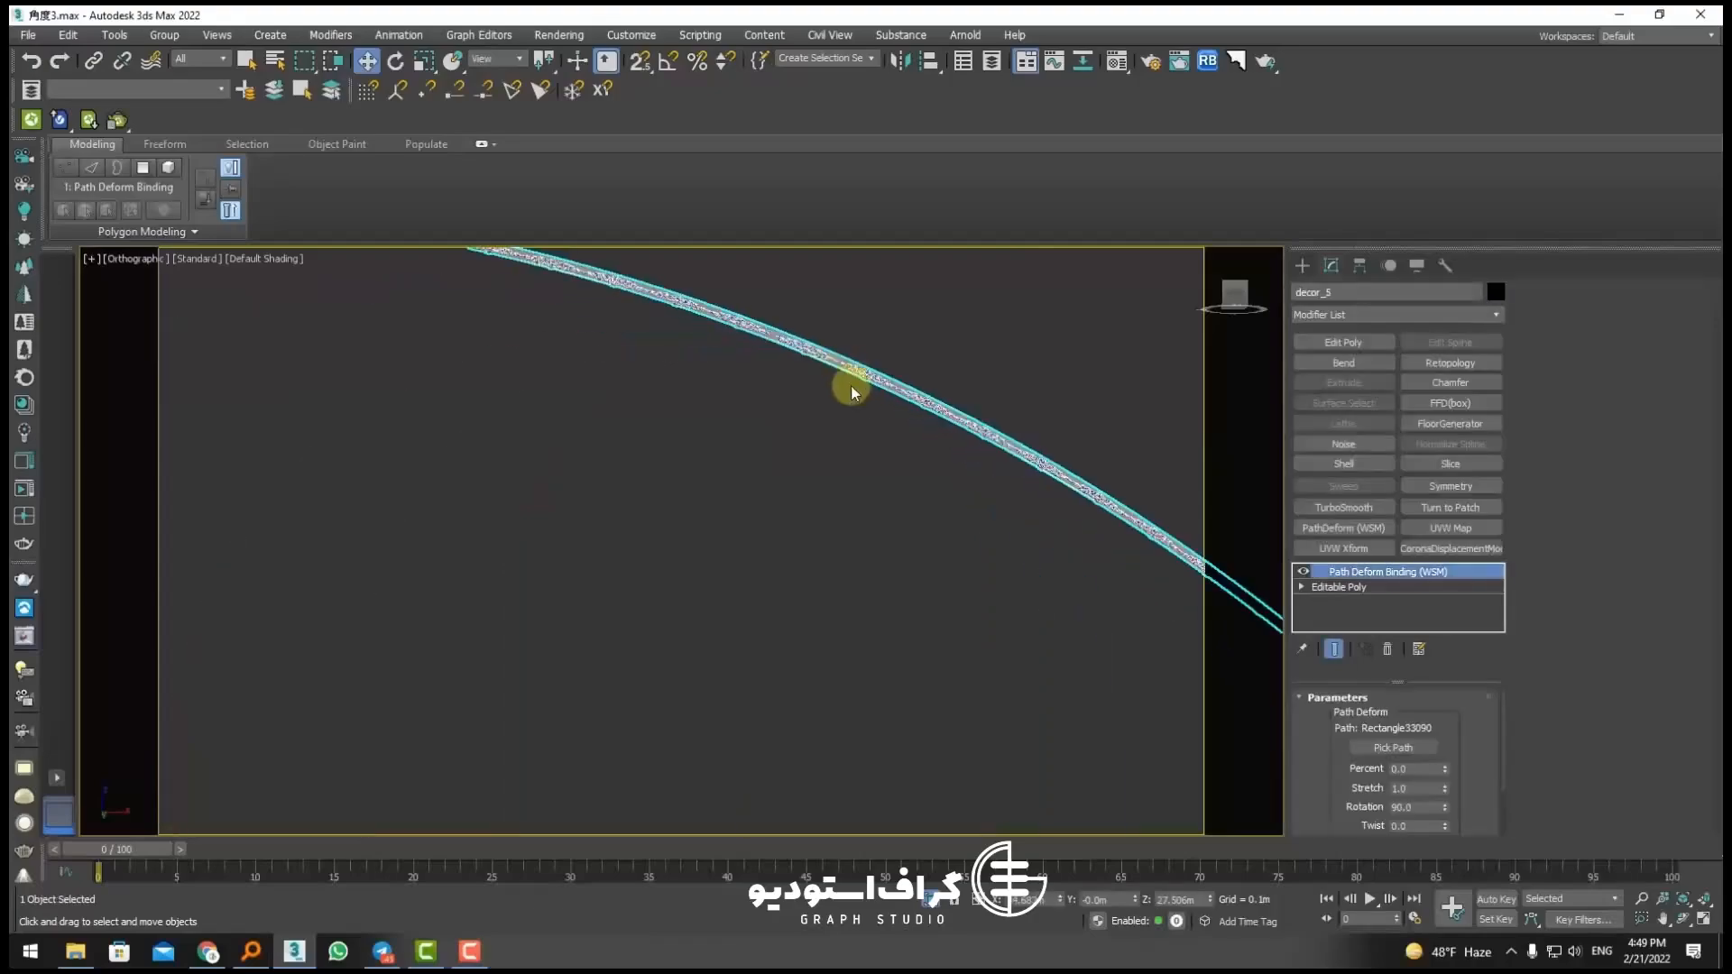
{"action": "middle_click_drag", "start_coordinate": [851, 386], "coordinate": [977, 354], "text": "alt"}
{"action": "middle_click_drag", "start_coordinate": [568, 511], "coordinate": [1164, 95]}
{"action": "middle_click_drag", "start_coordinate": [693, 576], "coordinate": [773, 700], "text": "alt"}
{"action": "scroll", "coordinate": [772, 706], "scroll_direction": "up", "scroll_amount": 3}
{"action": "middle_click_drag", "start_coordinate": [1146, 442], "coordinate": [935, 490]}
{"action": "scroll", "coordinate": [741, 521], "scroll_direction": "up", "scroll_amount": 5}
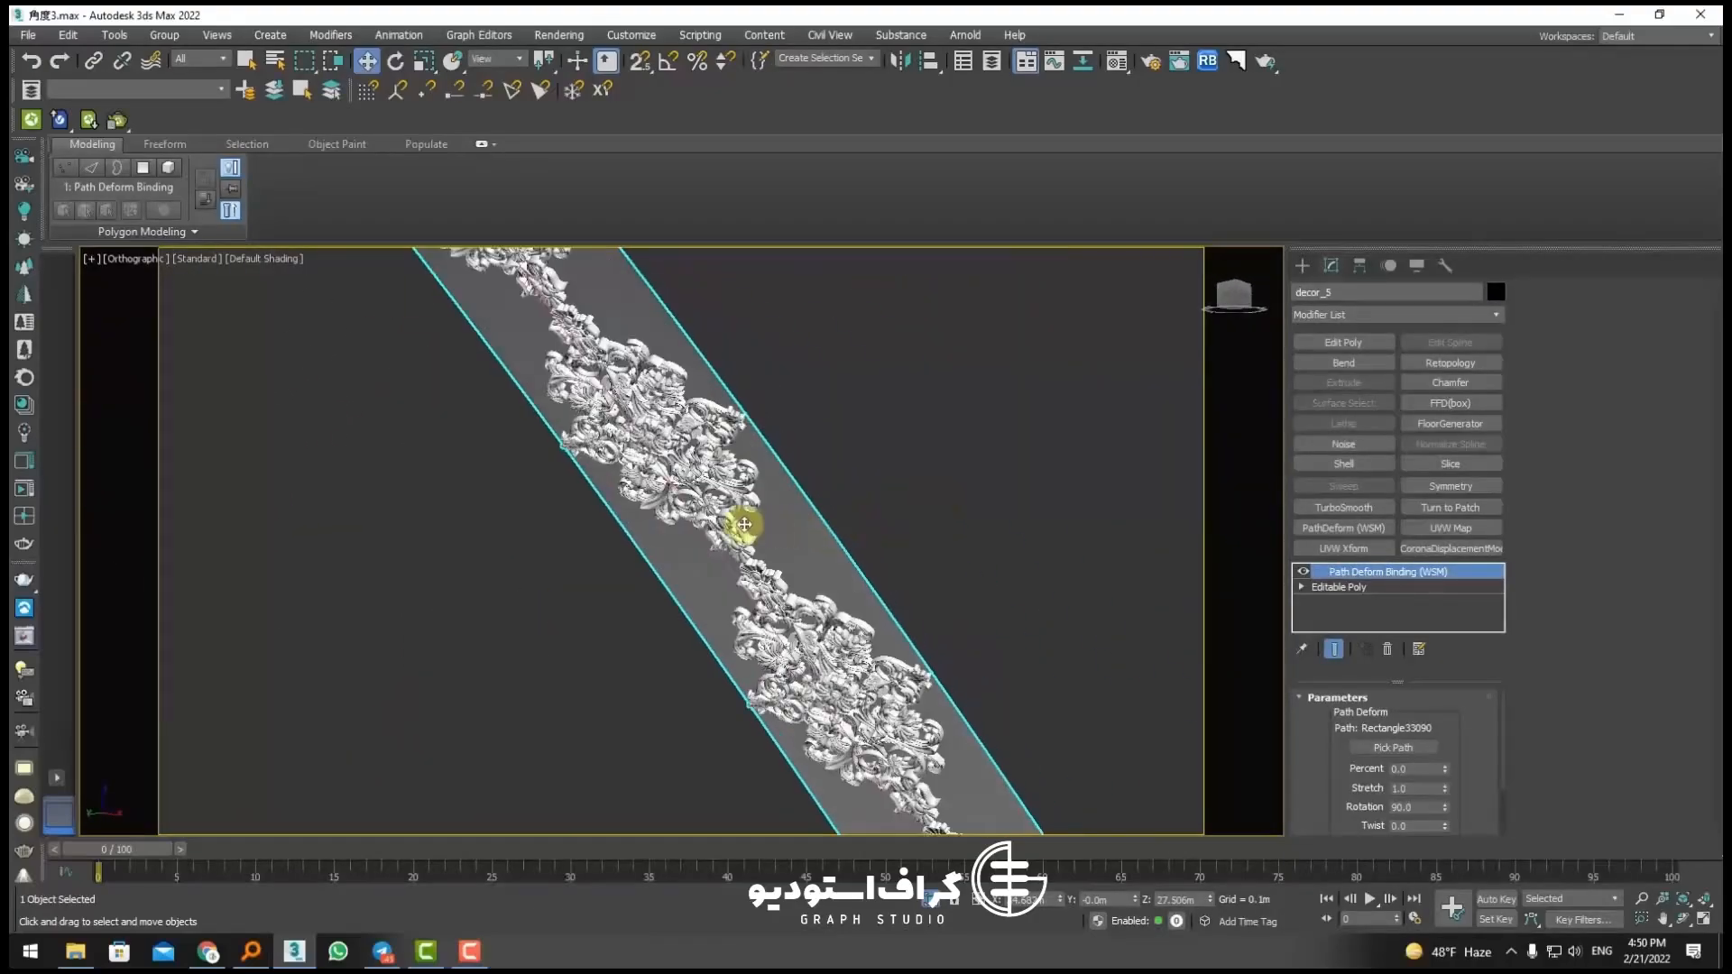
{"action": "scroll", "coordinate": [737, 523], "scroll_direction": "down", "scroll_amount": 8}
{"action": "middle_click_drag", "start_coordinate": [735, 525], "coordinate": [837, 491], "text": "alt"}
{"action": "scroll", "coordinate": [1310, 763], "scroll_direction": "down", "scroll_amount": 1}
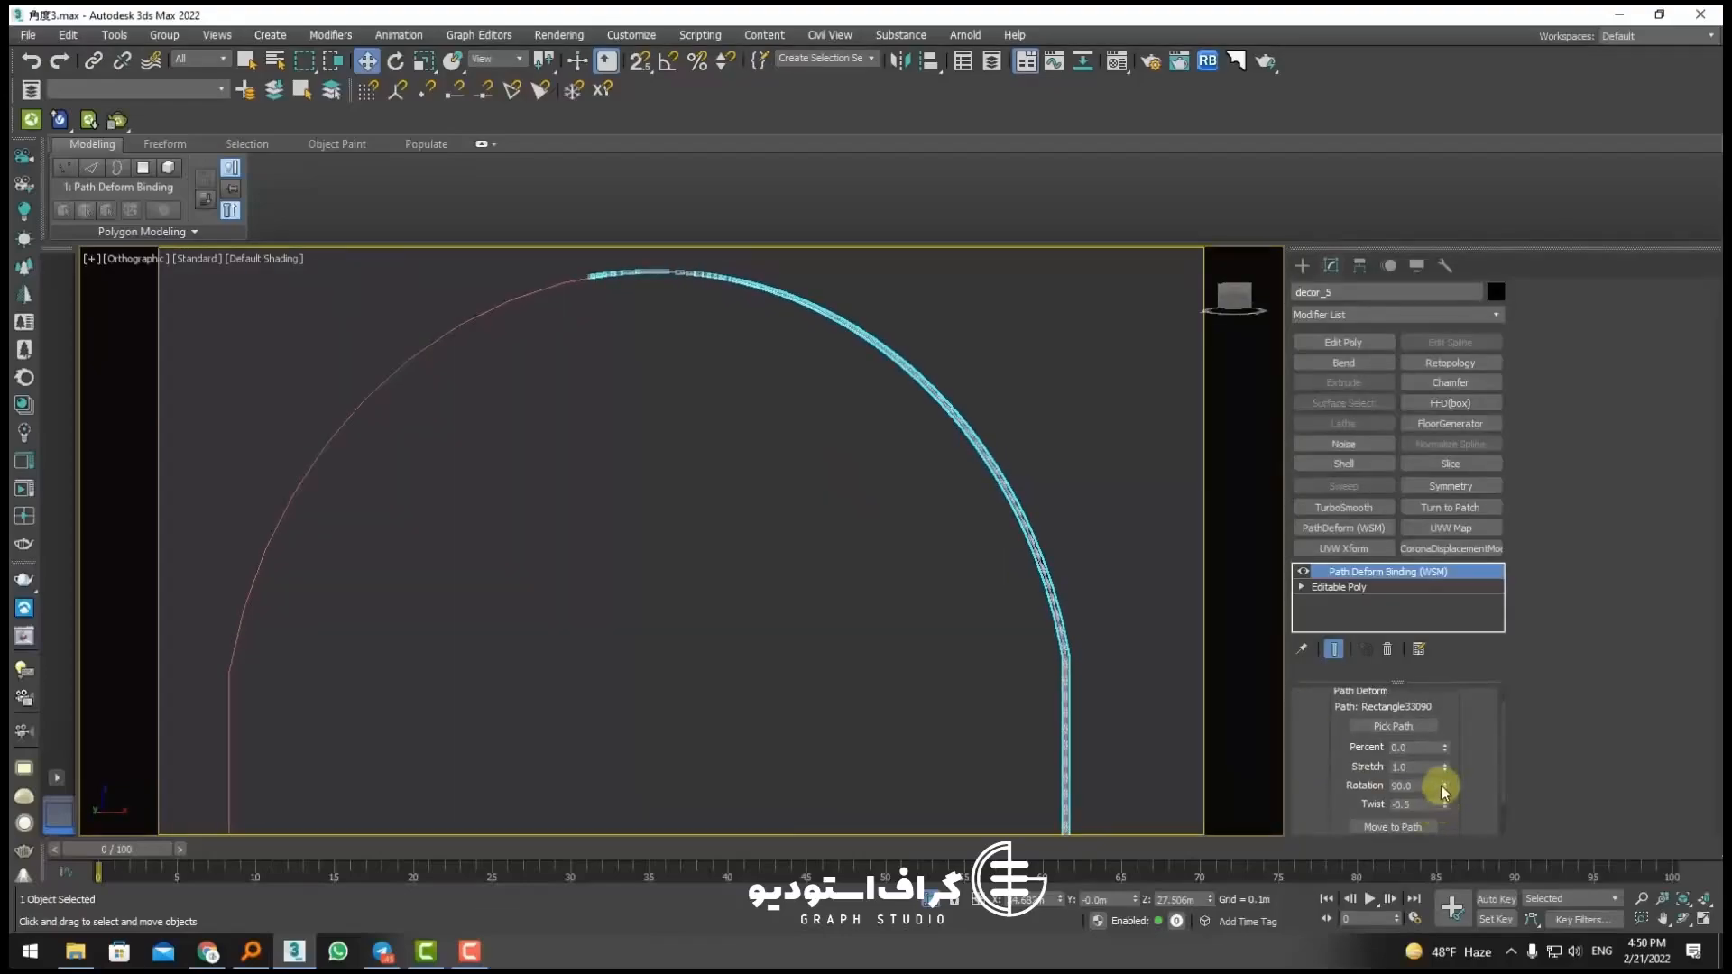
Step: Set the strip's Path Deform rotation and twist back to 0 and its stretch to 3.1
{"action": "left_click_drag", "start_coordinate": [1445, 805], "coordinate": [1410, 815]}
{"action": "left_click_drag", "start_coordinate": [1414, 807], "coordinate": [1426, 808]}
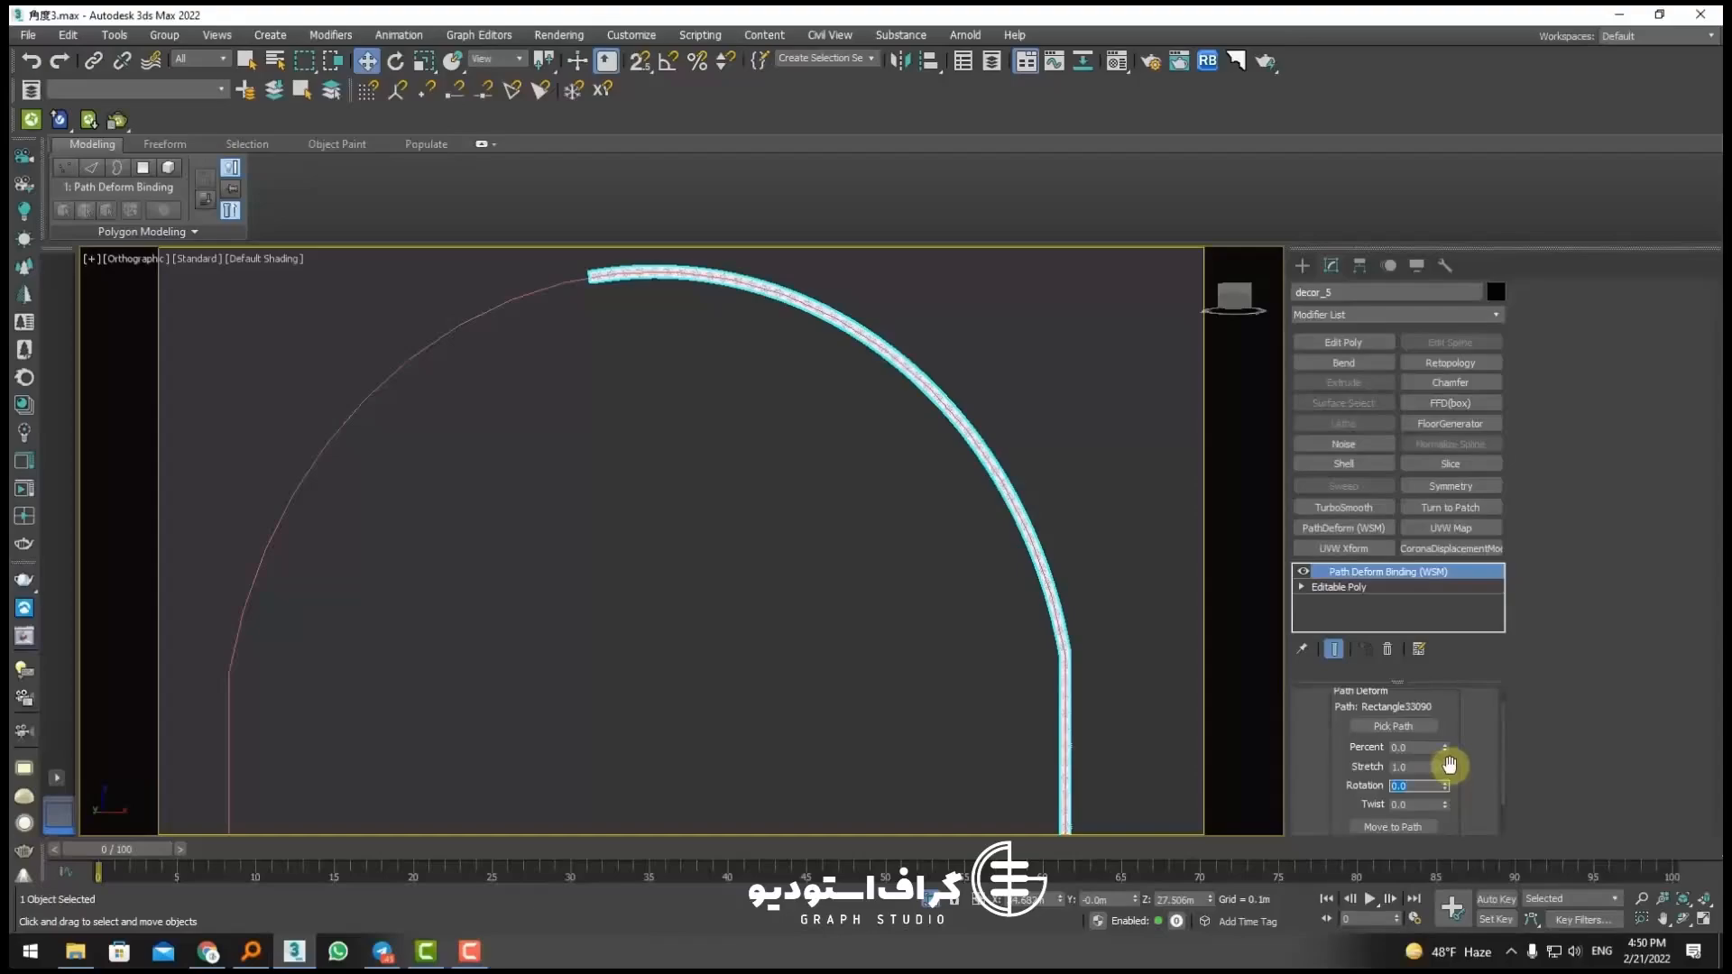
{"action": "left_click_drag", "start_coordinate": [1446, 765], "coordinate": [841, 464]}
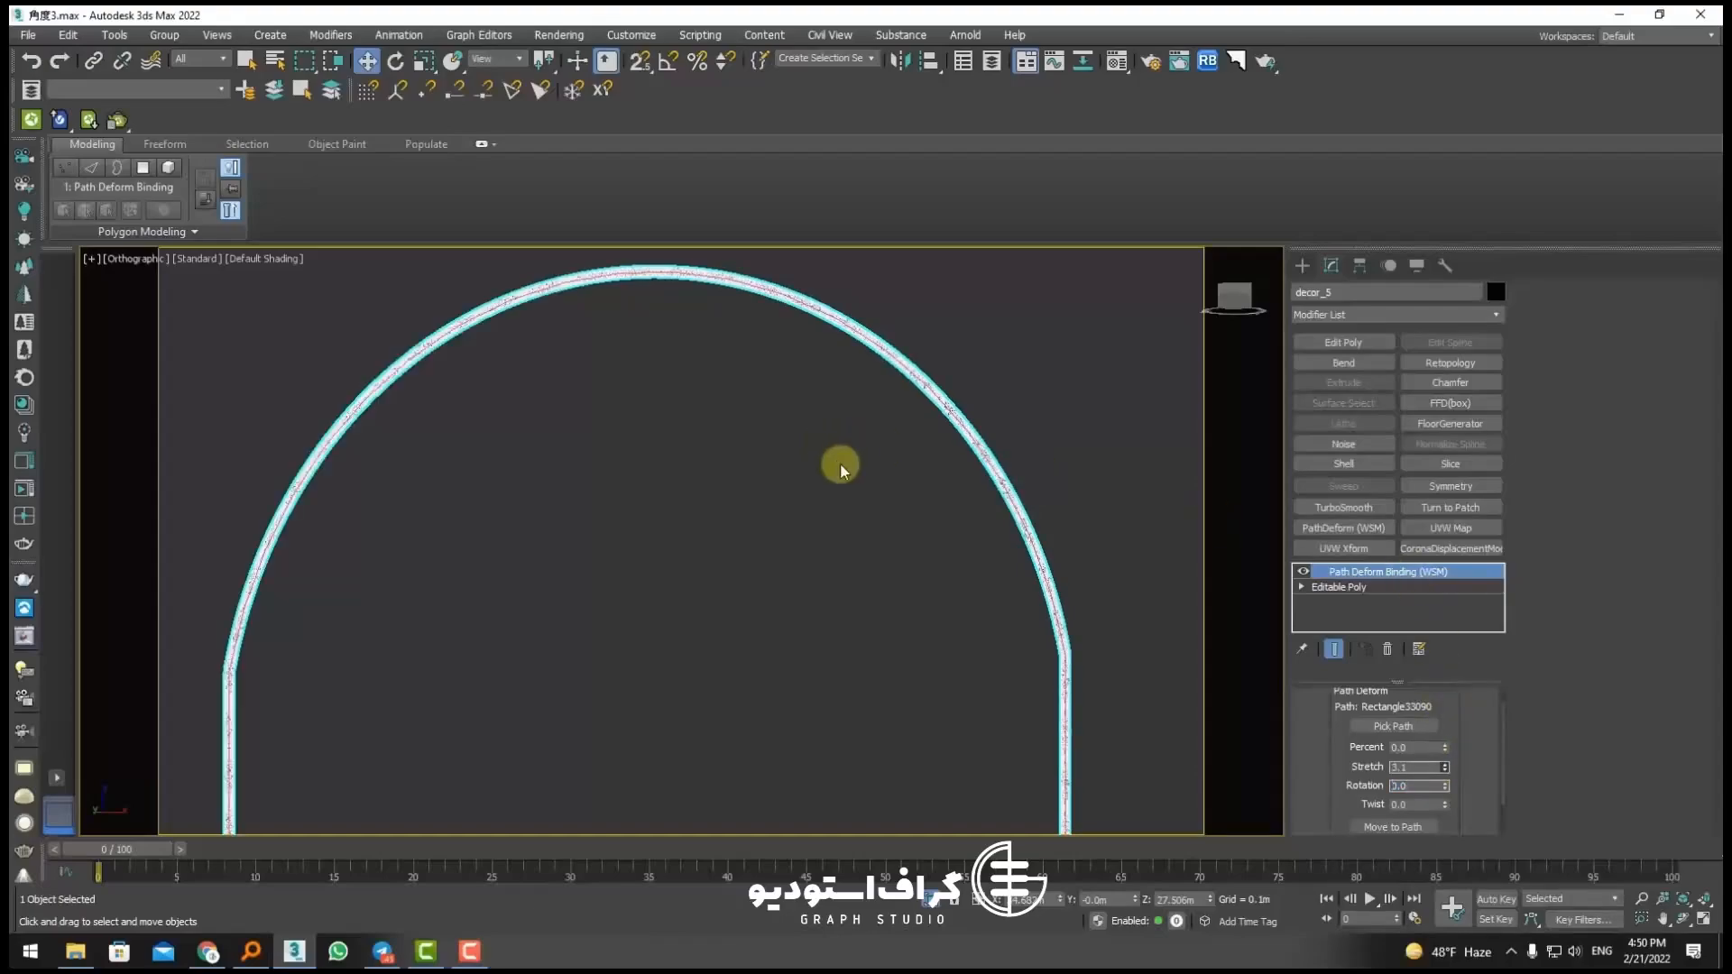
Step: Inspect the stretched ornaments at the arch's bend and how far the strip follows the whole spline
{"action": "scroll", "coordinate": [830, 599], "scroll_direction": "down", "scroll_amount": 6}
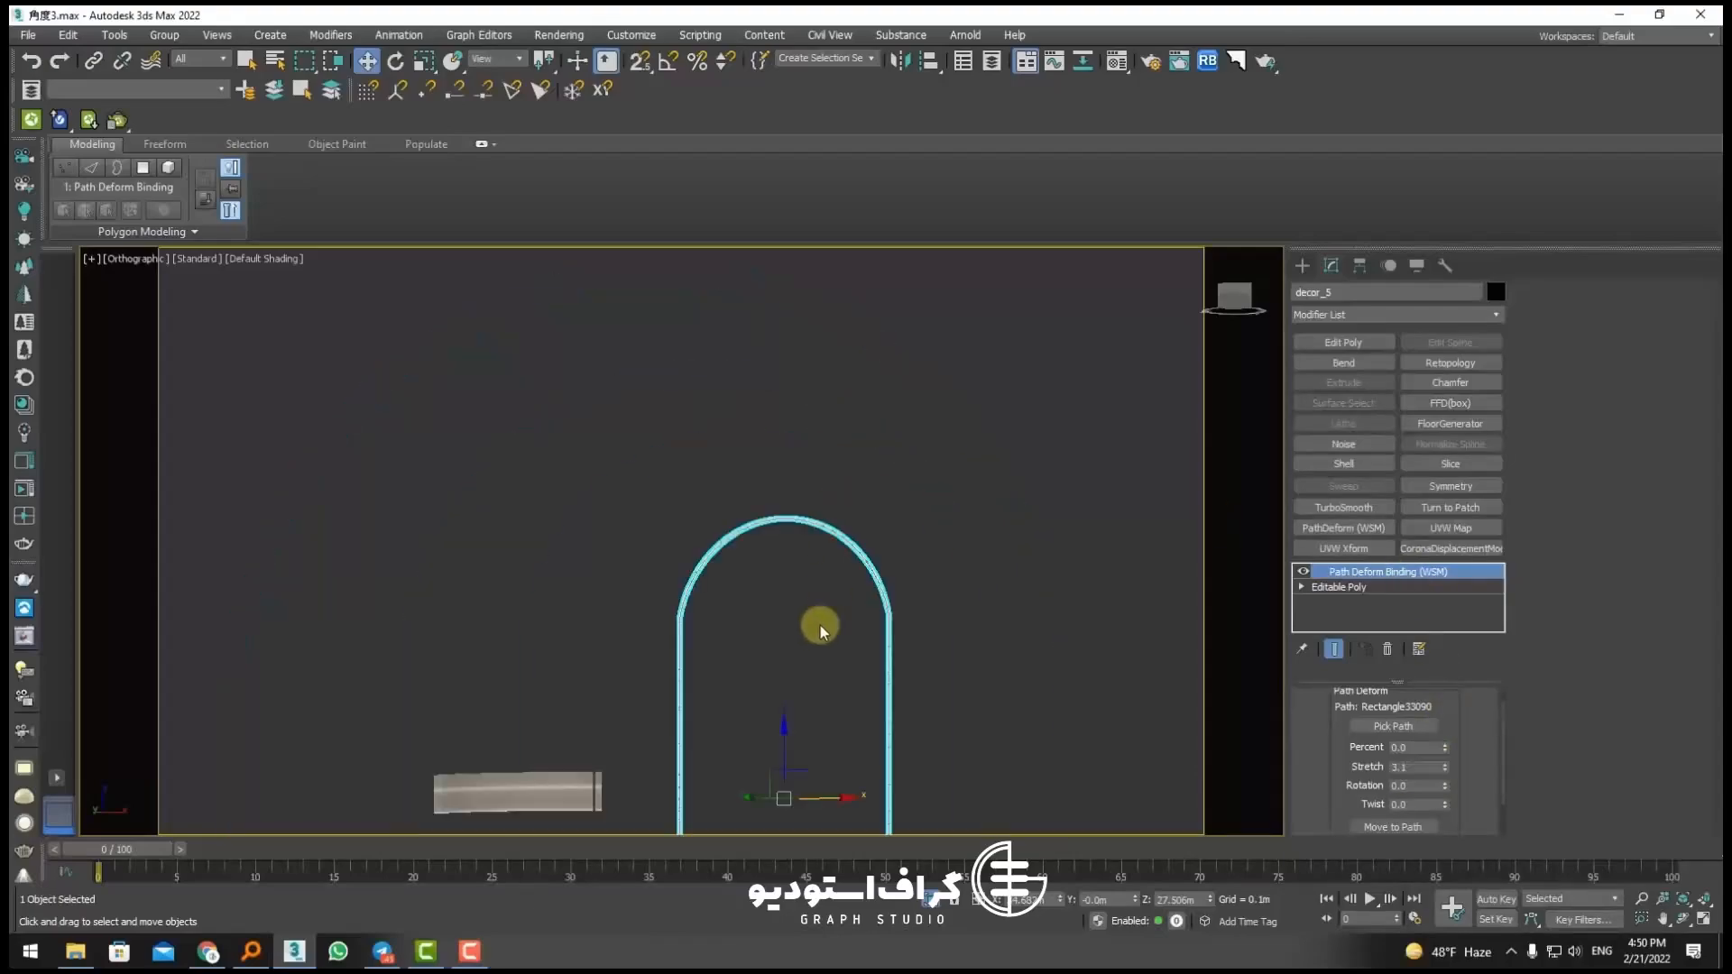
{"action": "scroll", "coordinate": [827, 417], "scroll_direction": "up", "scroll_amount": 5}
{"action": "scroll", "coordinate": [704, 587], "scroll_direction": "up", "scroll_amount": 3}
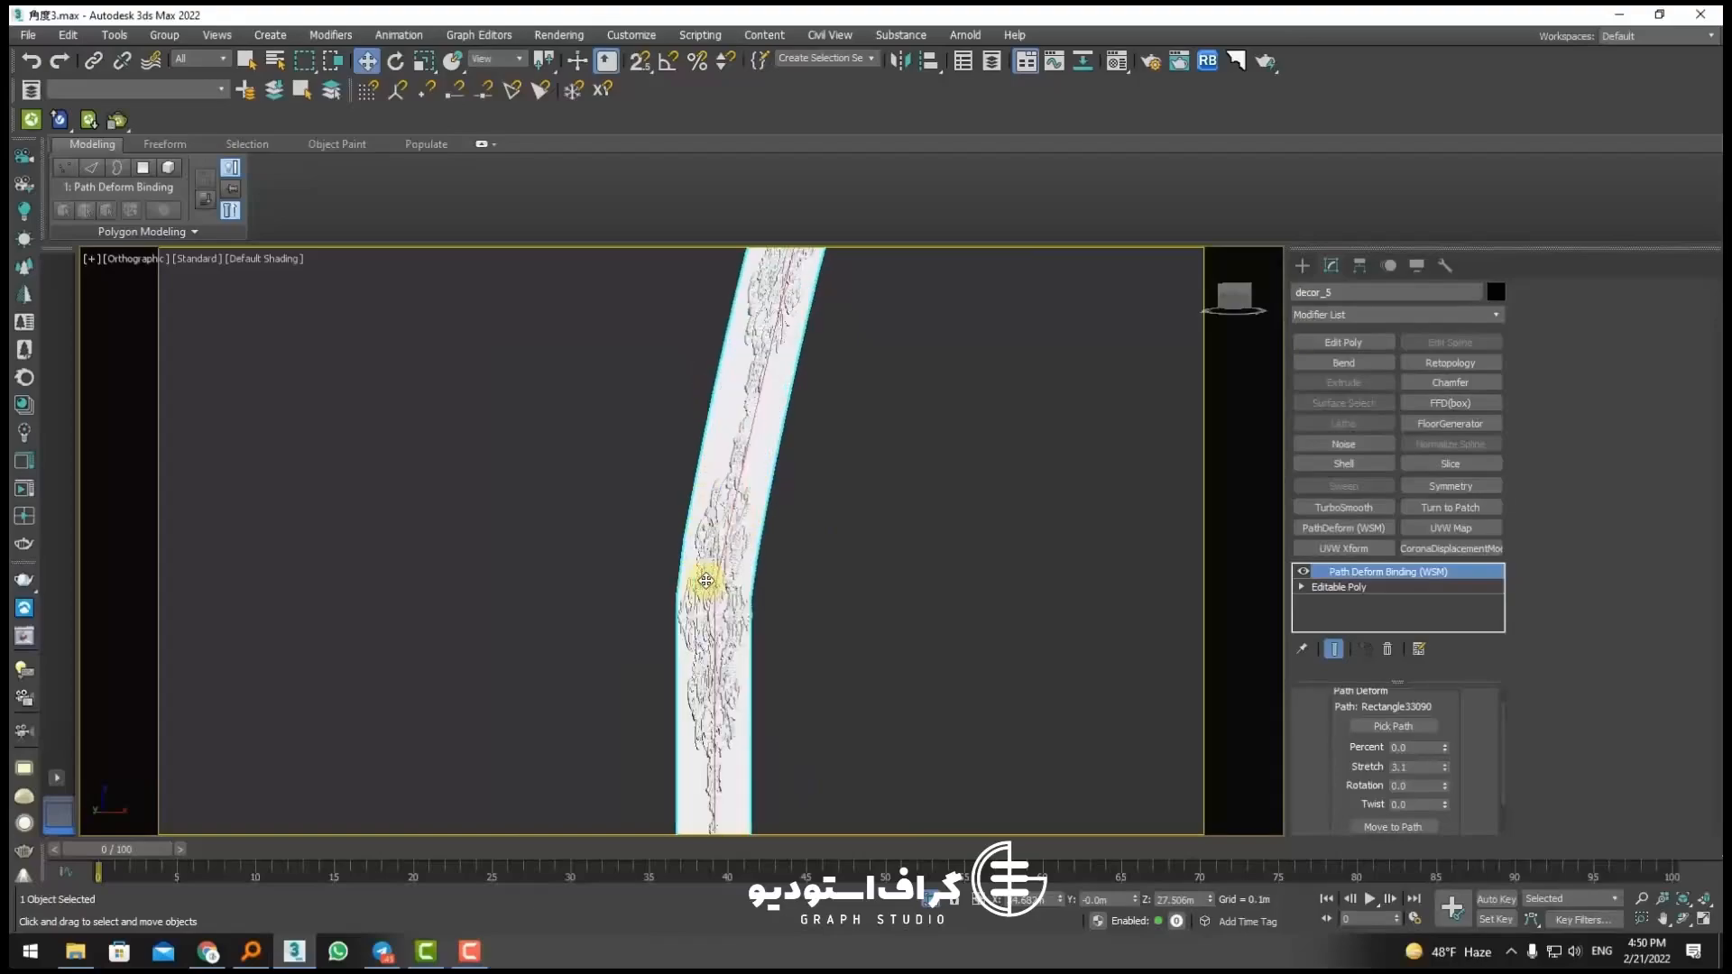
{"action": "scroll", "coordinate": [706, 581], "scroll_direction": "up", "scroll_amount": 4}
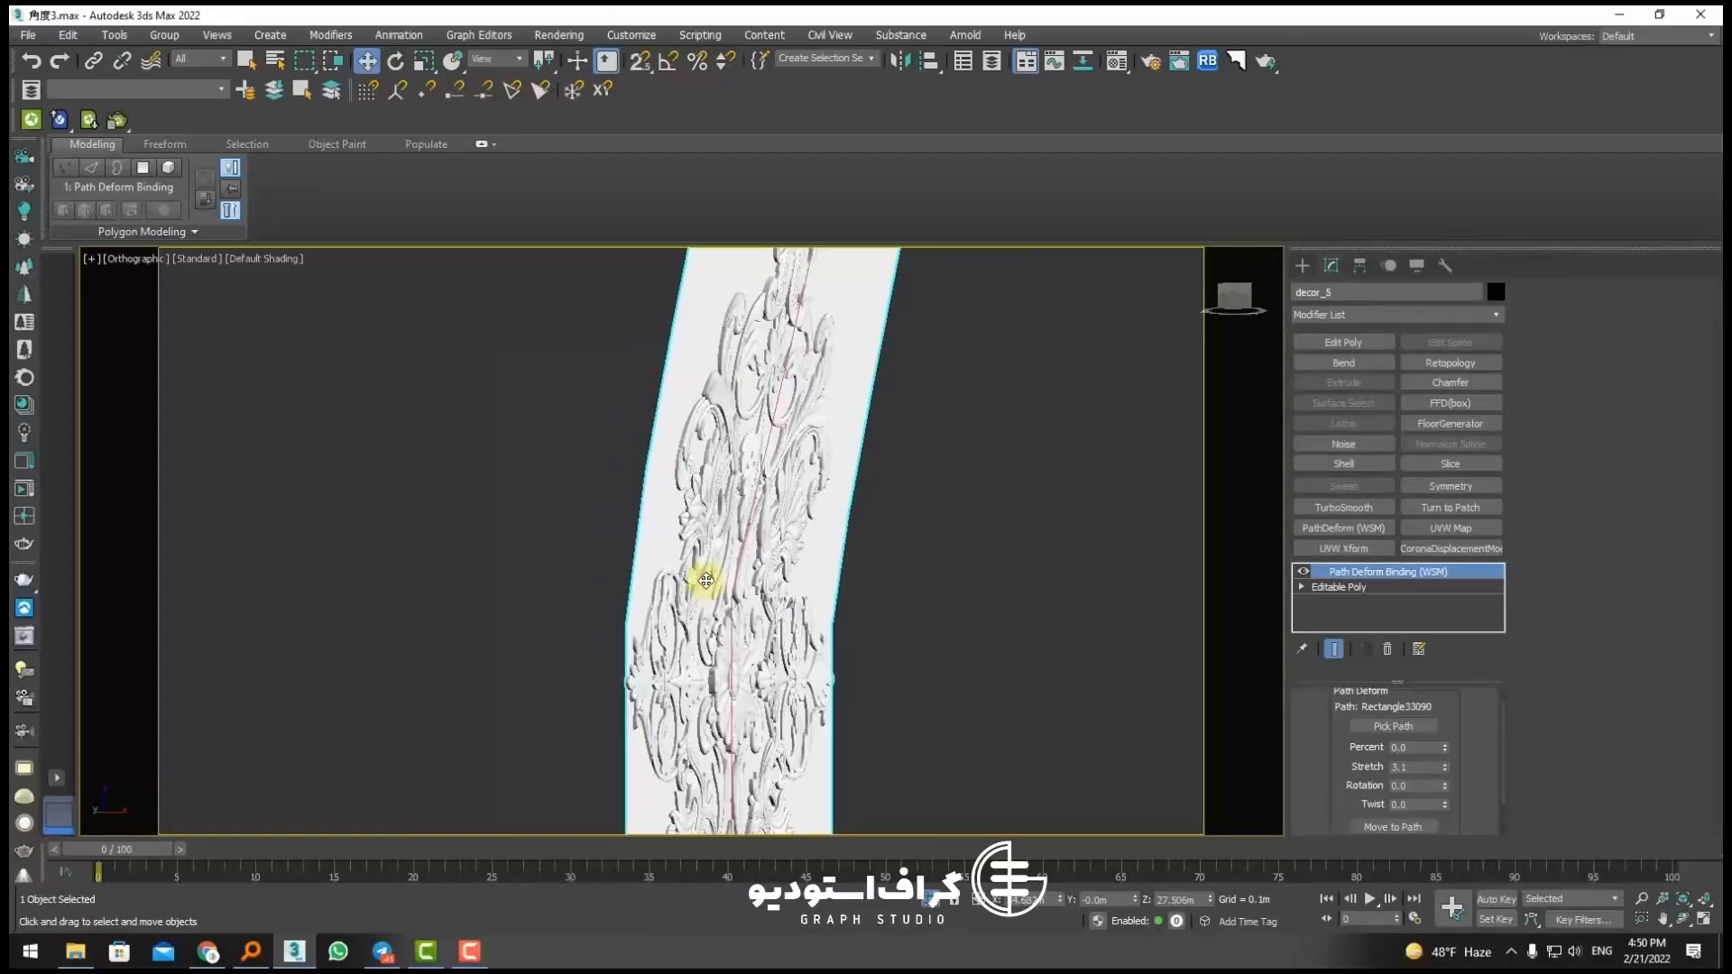
{"action": "scroll", "coordinate": [706, 581], "scroll_direction": "down", "scroll_amount": 6}
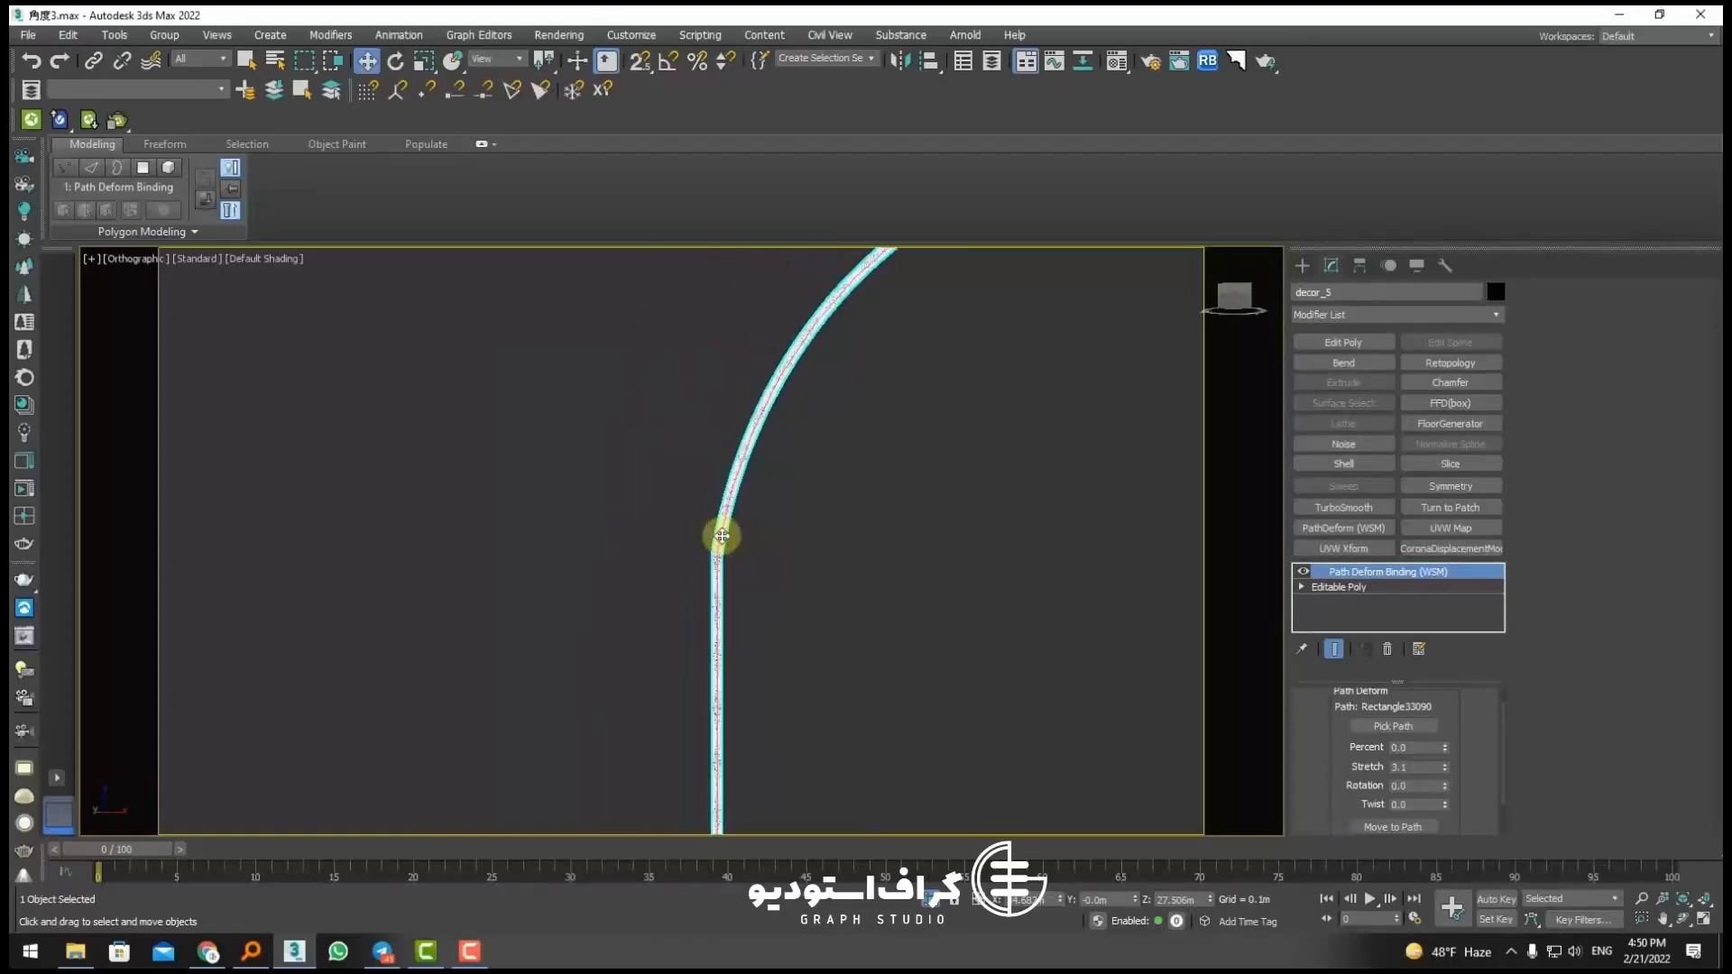
{"action": "scroll", "coordinate": [722, 536], "scroll_direction": "down", "scroll_amount": 8}
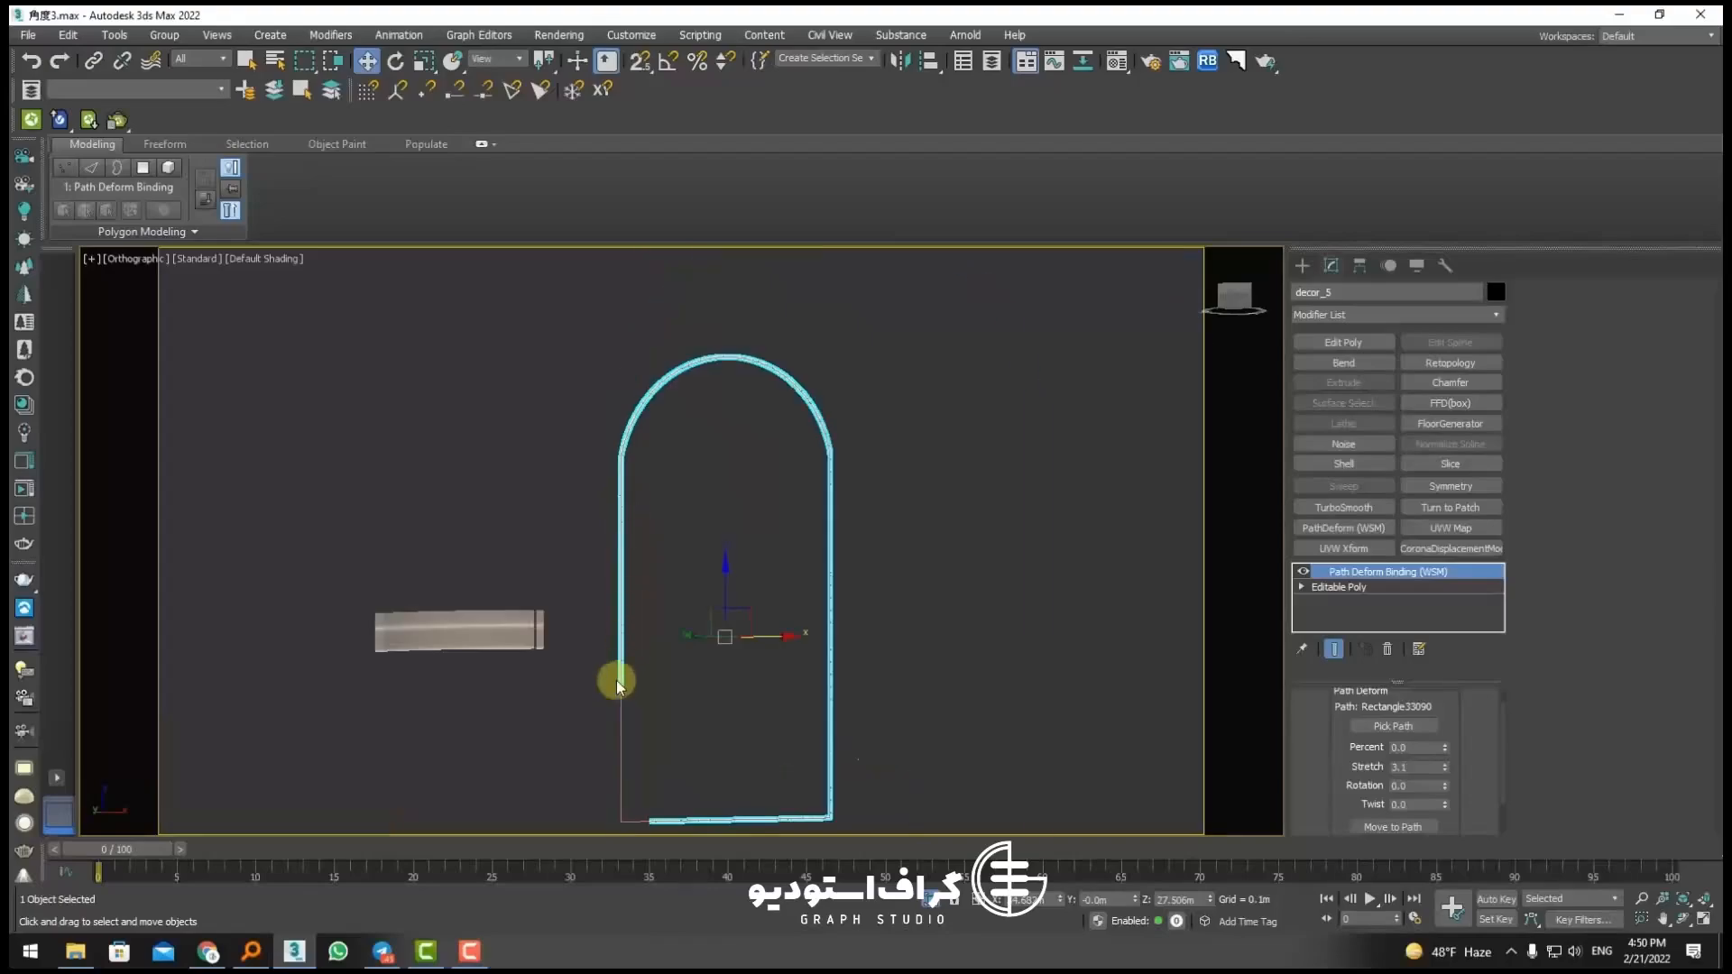
{"action": "scroll", "coordinate": [623, 682], "scroll_direction": "up", "scroll_amount": 5}
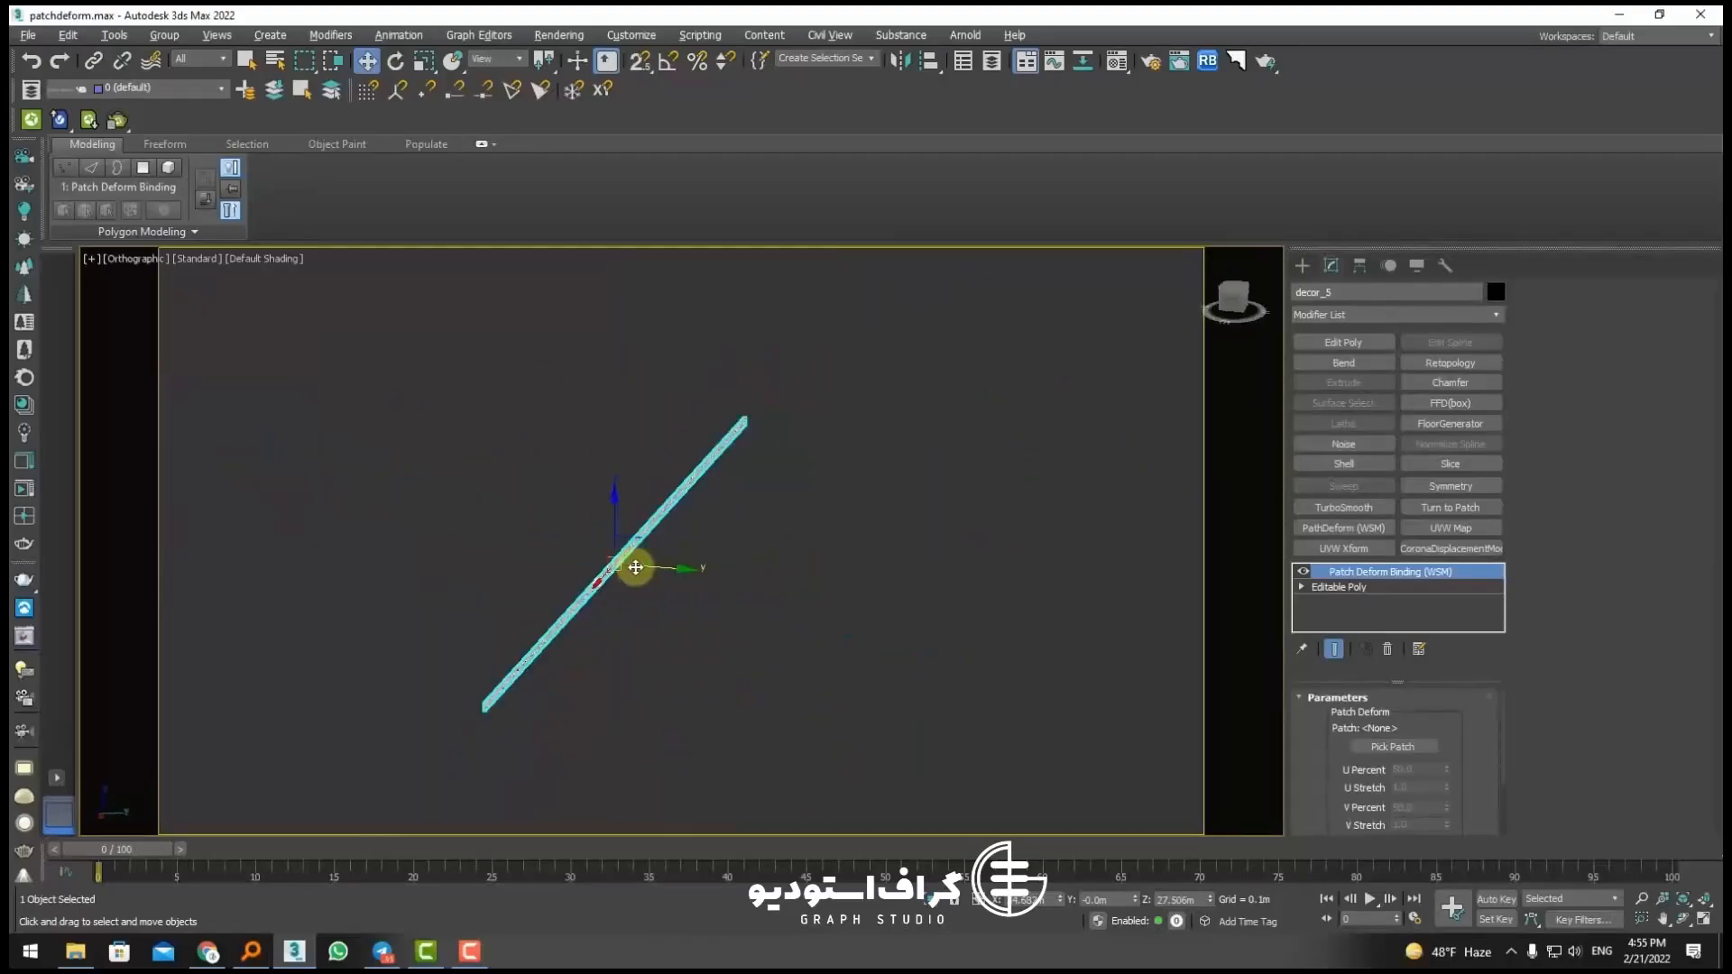
Step: Remove the Patch Deform Binding (WSM) modifier from the straight ornament strip in the patchdeform.max scene
{"action": "middle_click_drag", "start_coordinate": [635, 568], "coordinate": [940, 553], "text": "alt"}
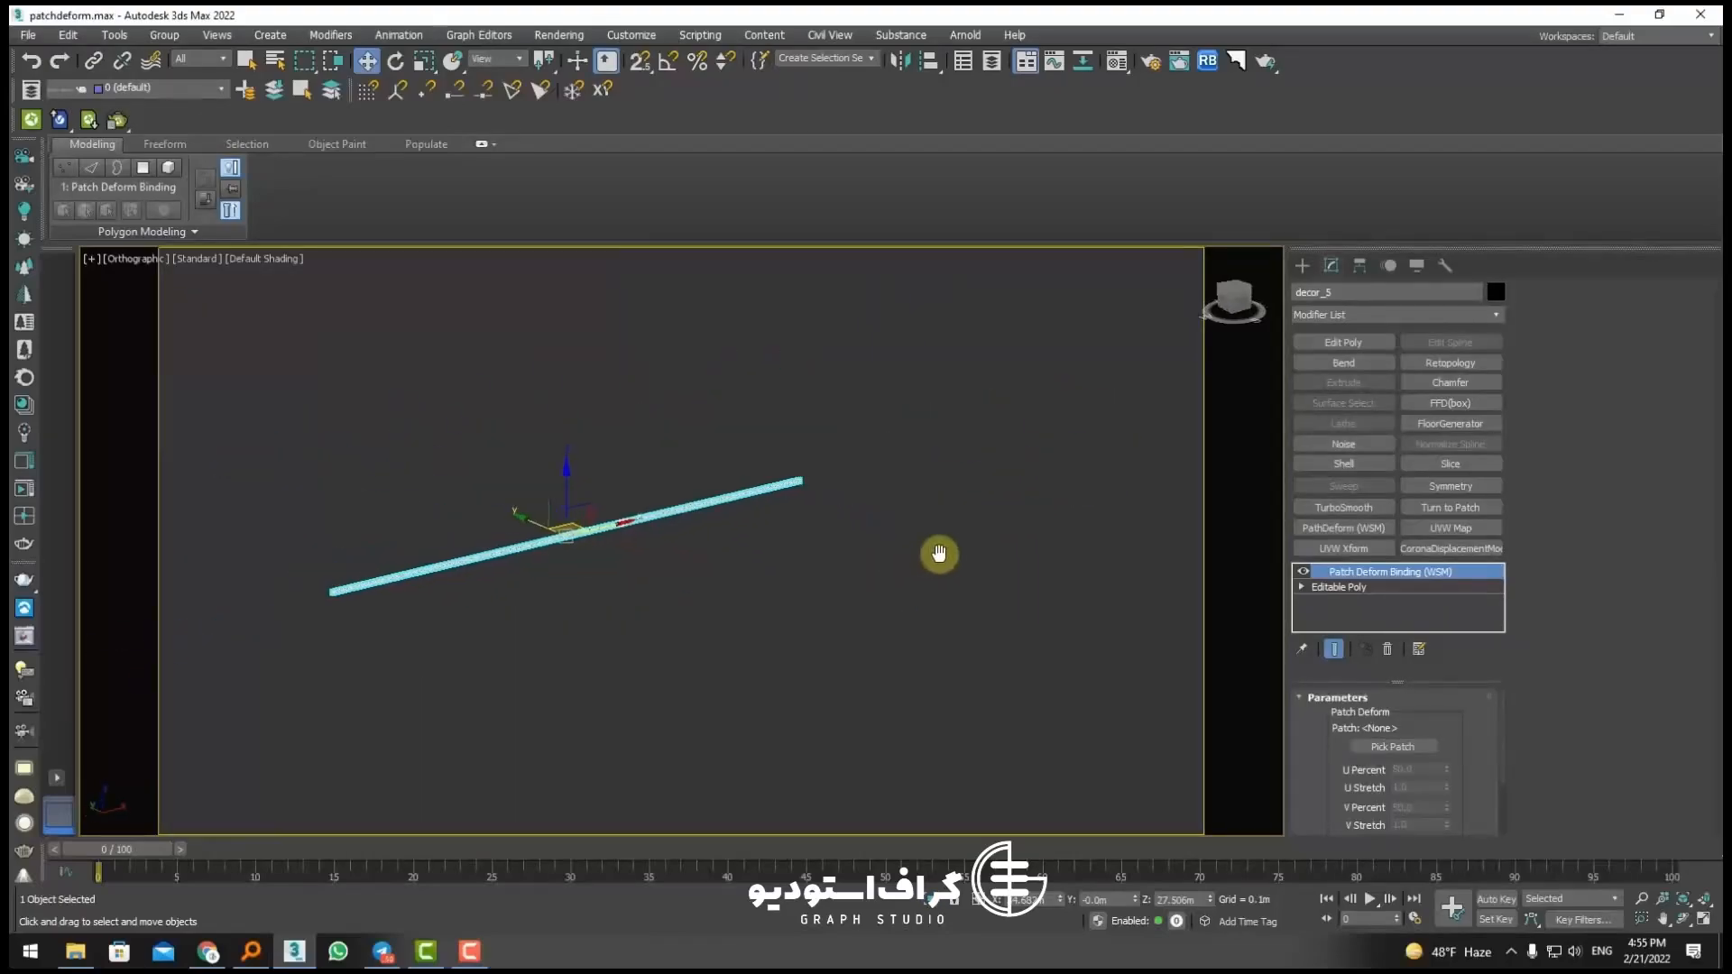
{"action": "scroll", "coordinate": [794, 453], "scroll_direction": "up", "scroll_amount": 4}
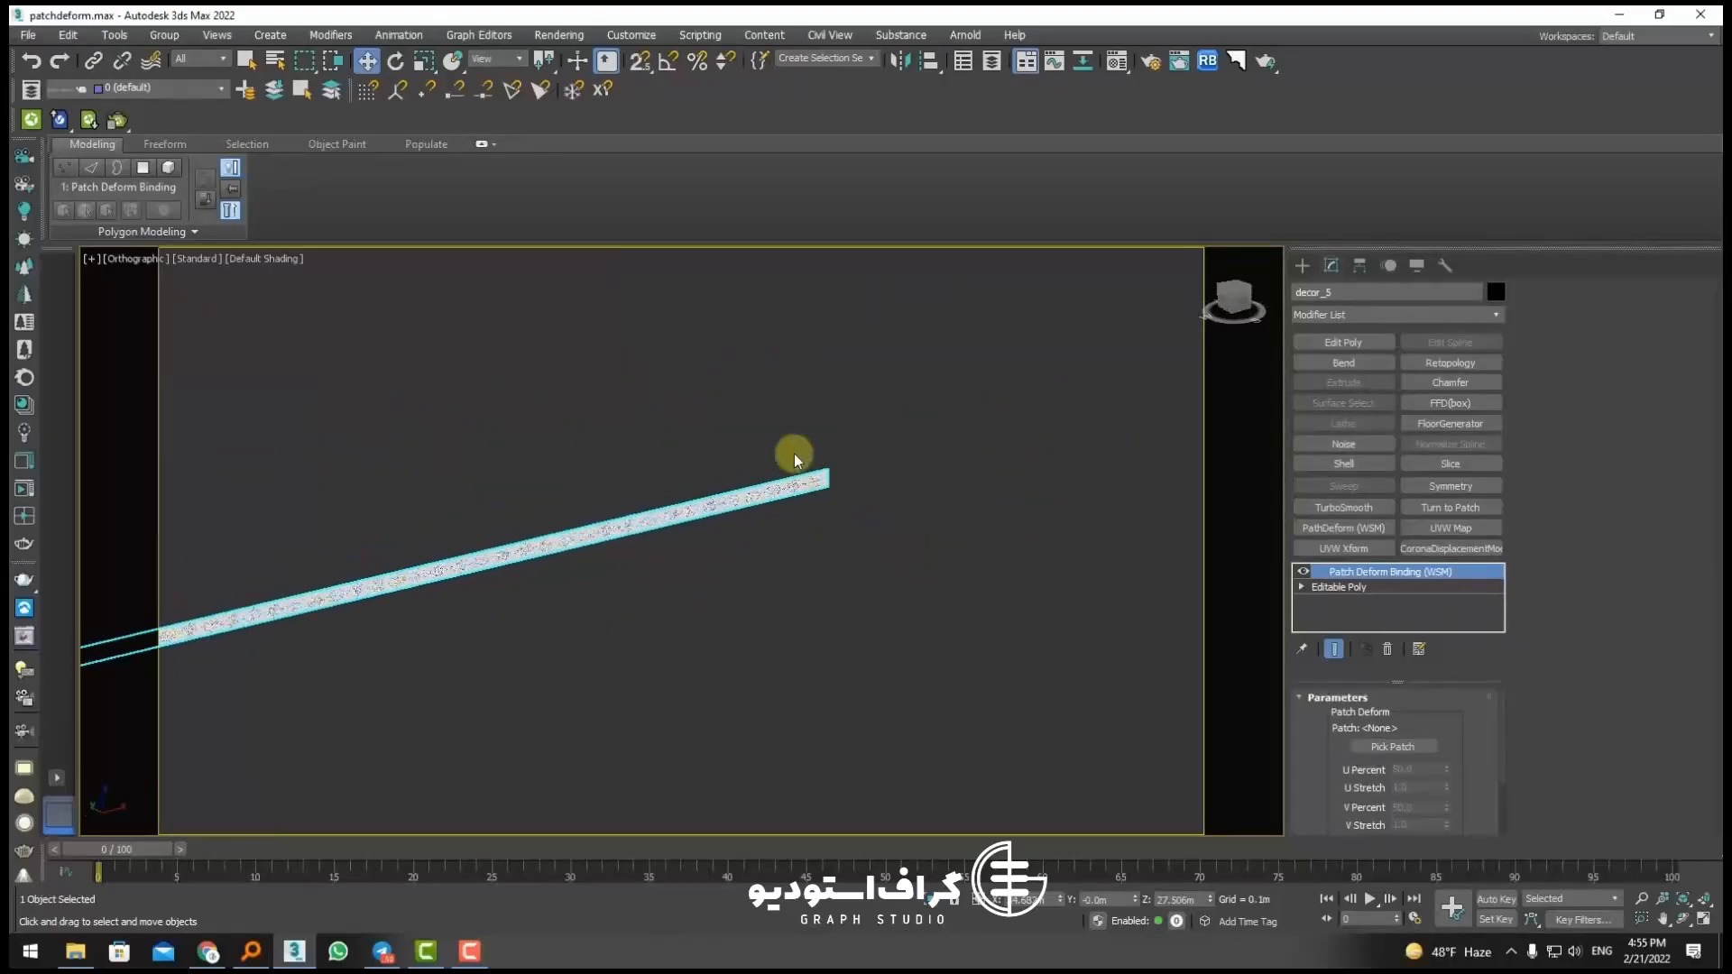
{"action": "right_click", "coordinate": [1363, 575]}
{"action": "left_click", "coordinate": [1419, 213]}
Step: Draw a one-turn helix spline about 50 m high beyond the end of the straight ornament strip
{"action": "left_click", "coordinate": [1302, 266]}
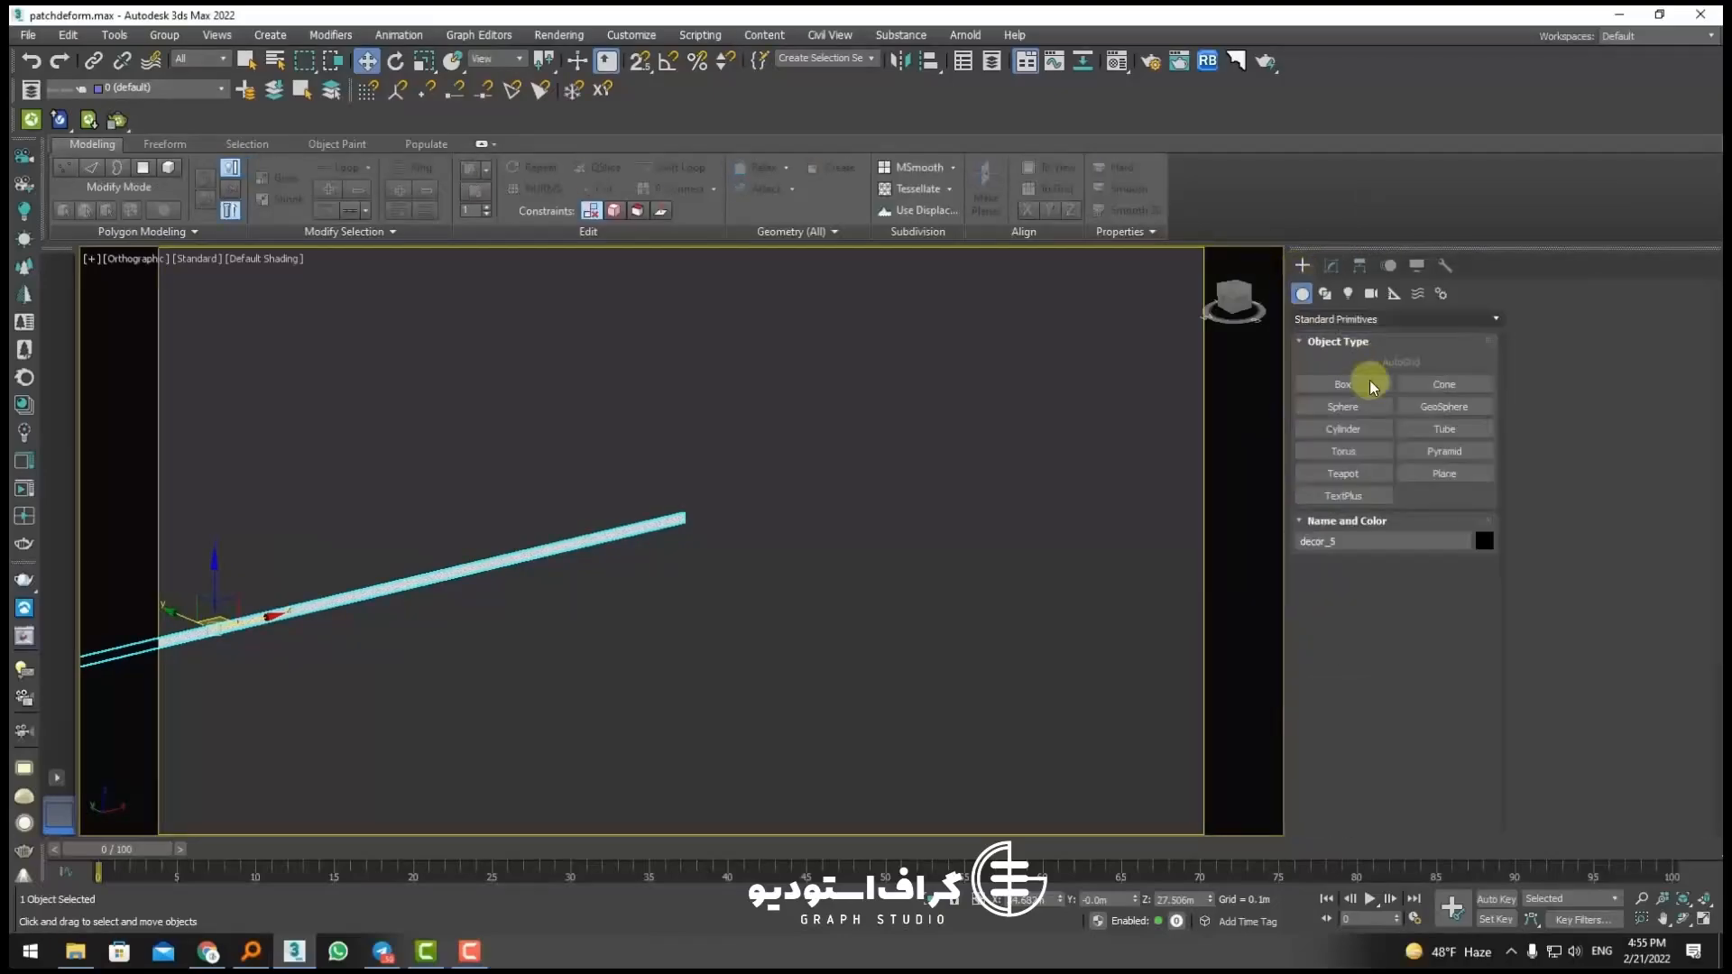
{"action": "left_click", "coordinate": [1325, 293]}
{"action": "left_click", "coordinate": [1444, 496]}
{"action": "left_click_drag", "start_coordinate": [887, 571], "coordinate": [893, 631]}
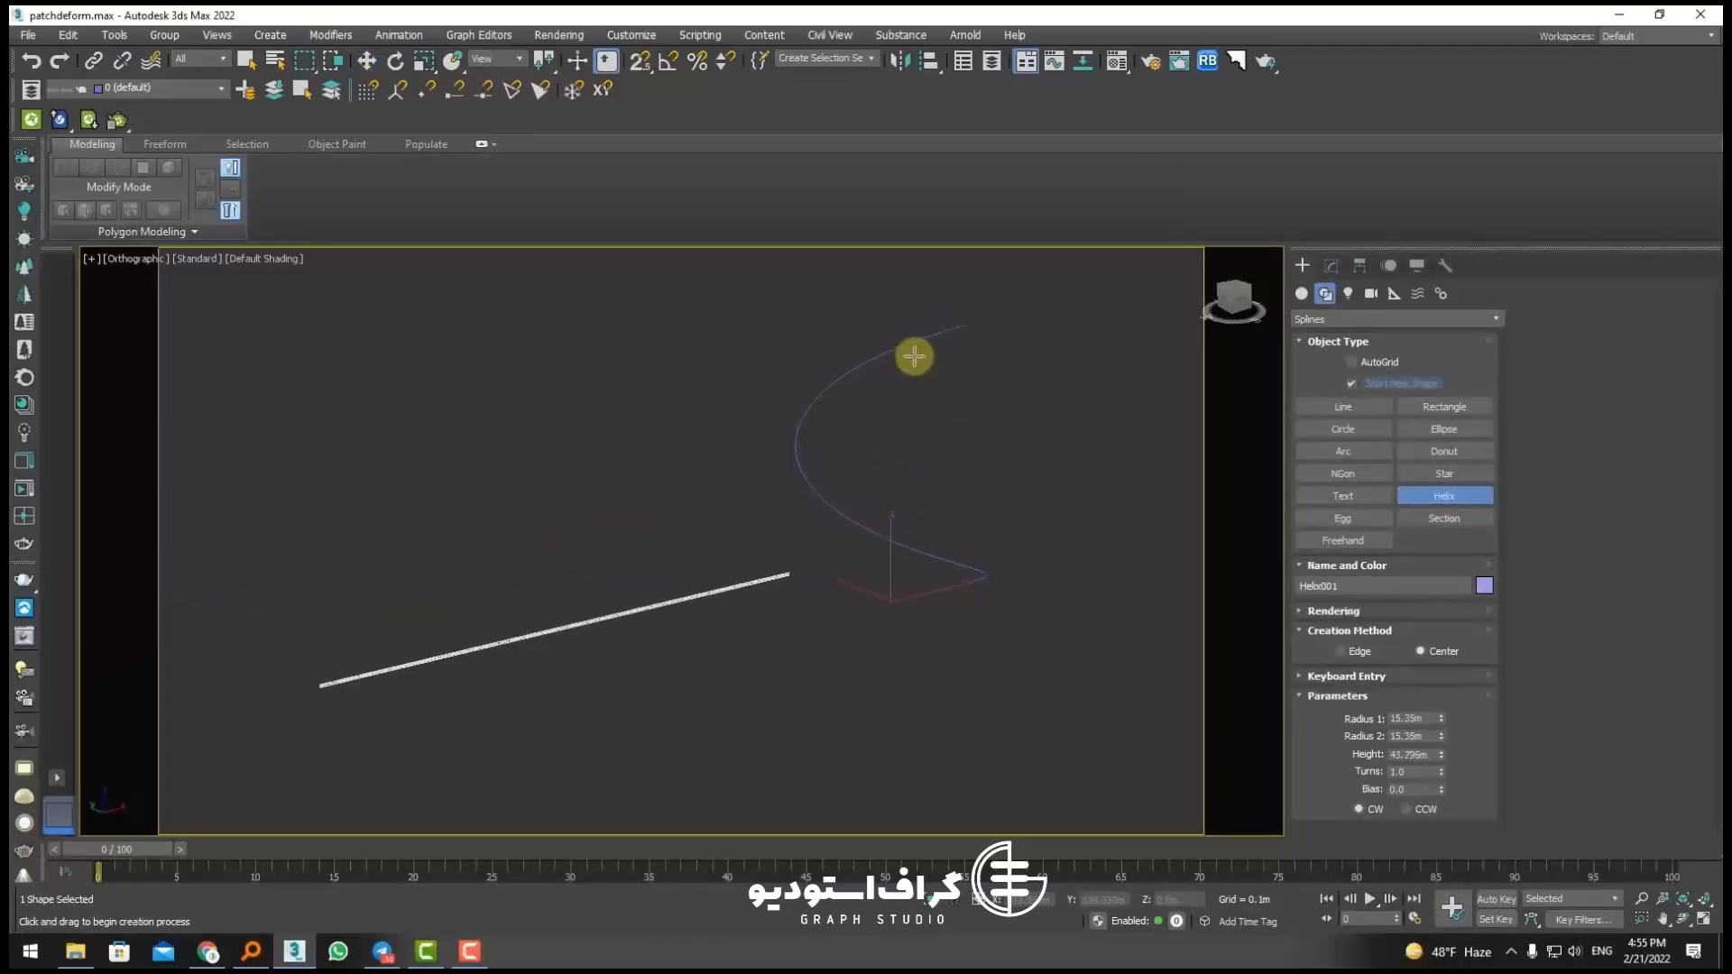
{"action": "left_click", "coordinate": [912, 321]}
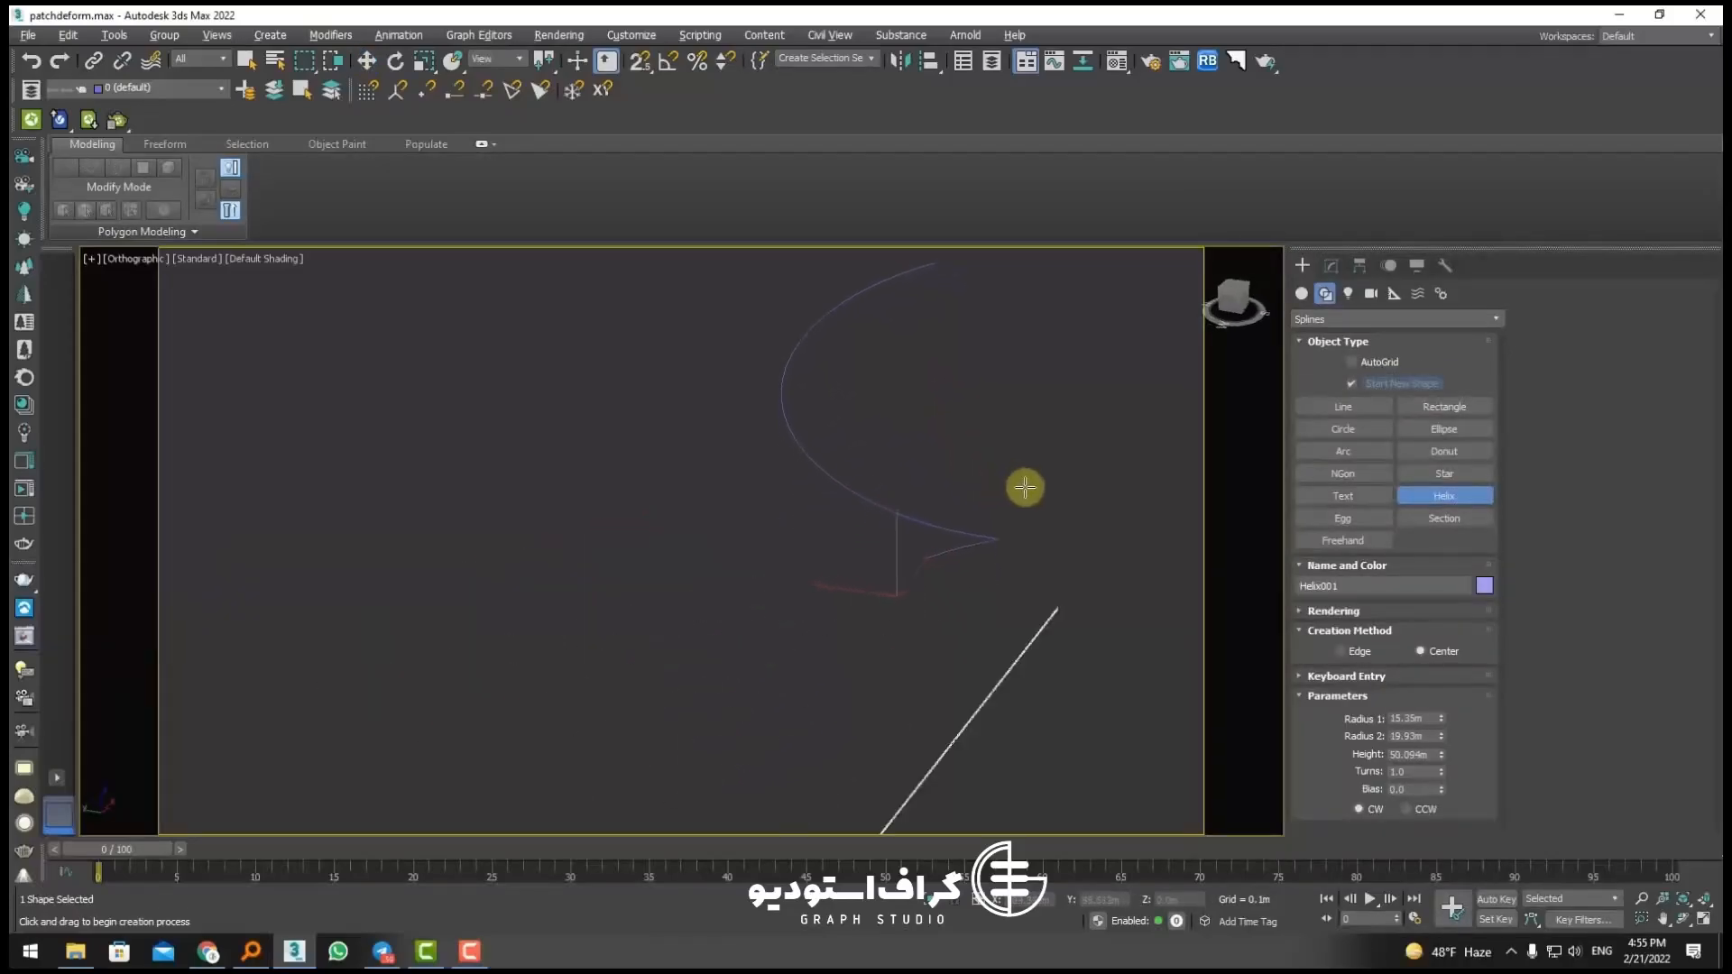
{"action": "middle_click_drag", "start_coordinate": [1025, 487], "coordinate": [1140, 376], "text": "alt"}
Step: Extrude the helix into a ribbon by about 18 m
{"action": "left_click", "coordinate": [1333, 264]}
{"action": "left_click", "coordinate": [1335, 388]}
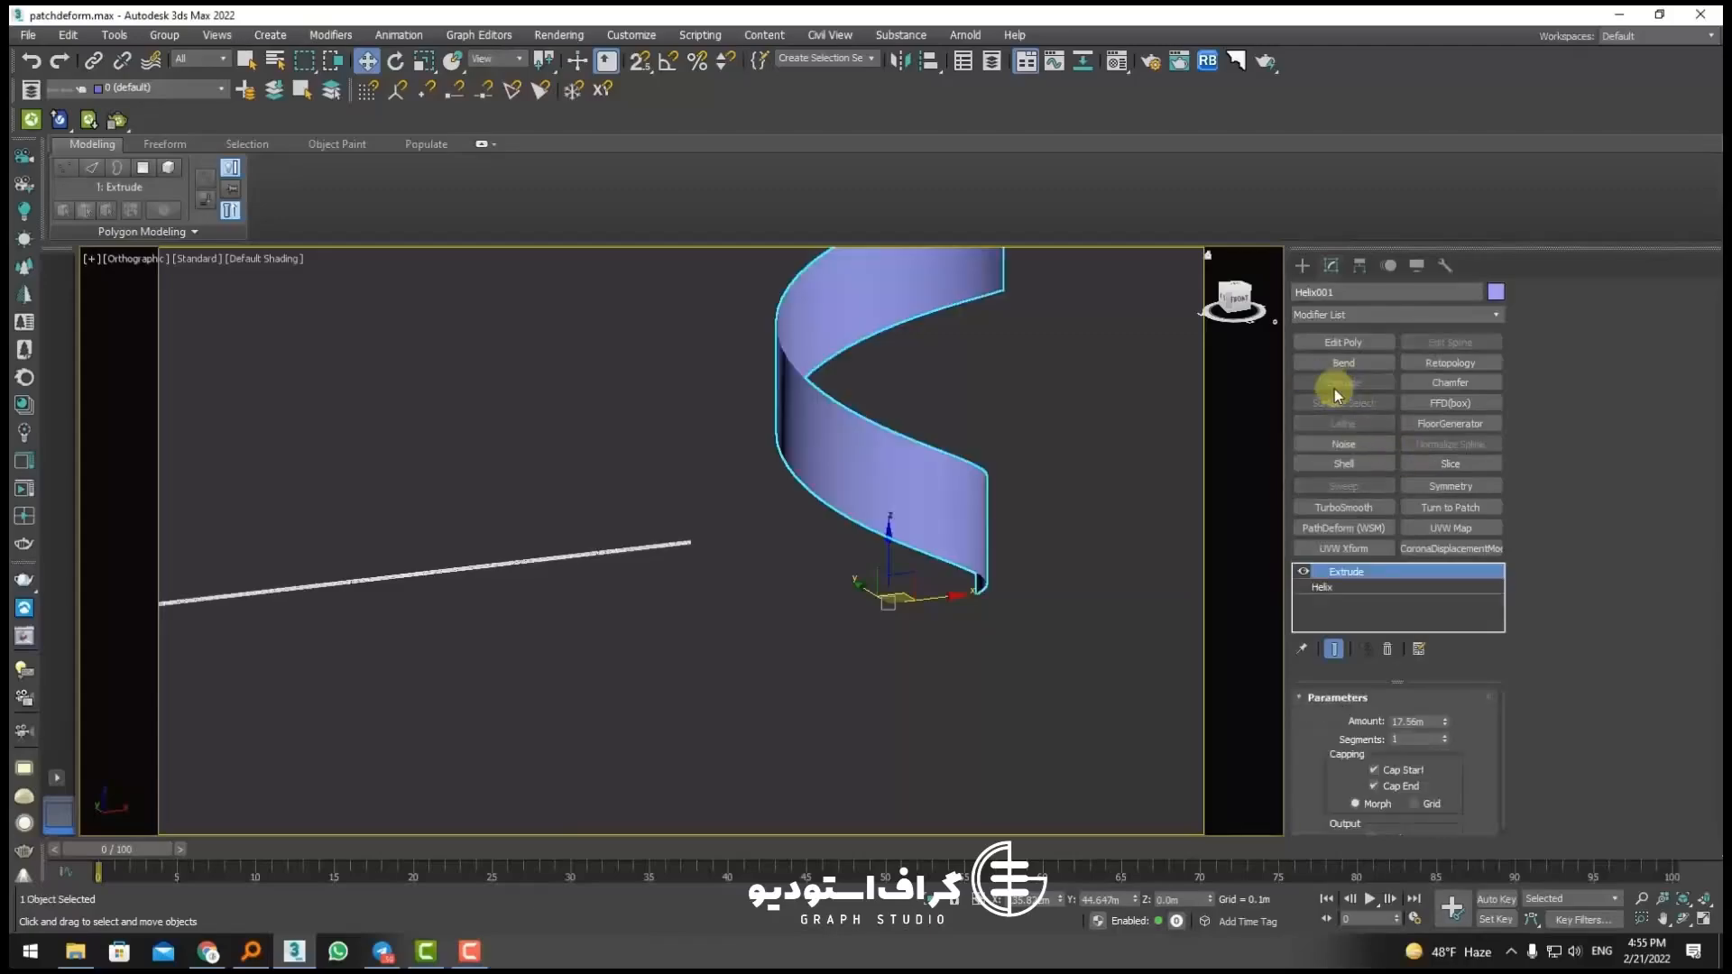
{"action": "scroll", "coordinate": [785, 503], "scroll_direction": "down", "scroll_amount": 3}
{"action": "middle_click_drag", "start_coordinate": [785, 502], "coordinate": [805, 472], "text": "alt"}
{"action": "right_click", "coordinate": [832, 496]}
{"action": "mouse_move", "coordinate": [946, 655]}
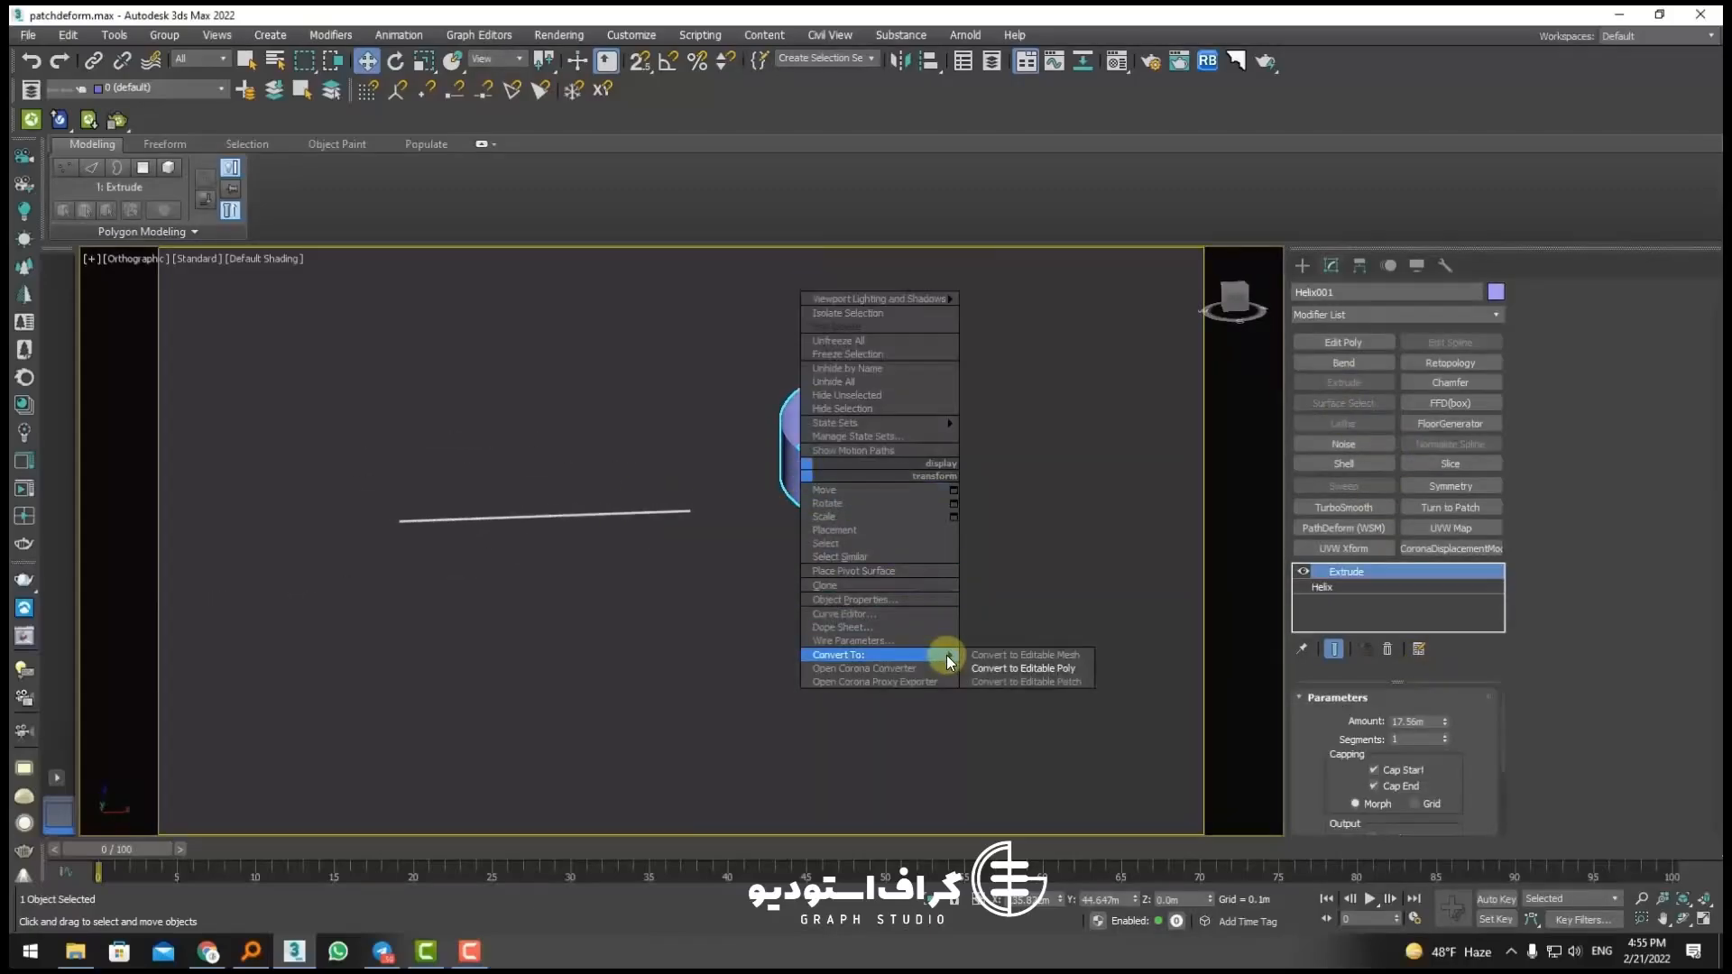
{"action": "left_click", "coordinate": [1446, 728]}
Step: Convert the extruded helix ribbon to an Editable Poly
{"action": "right_click", "coordinate": [832, 495]}
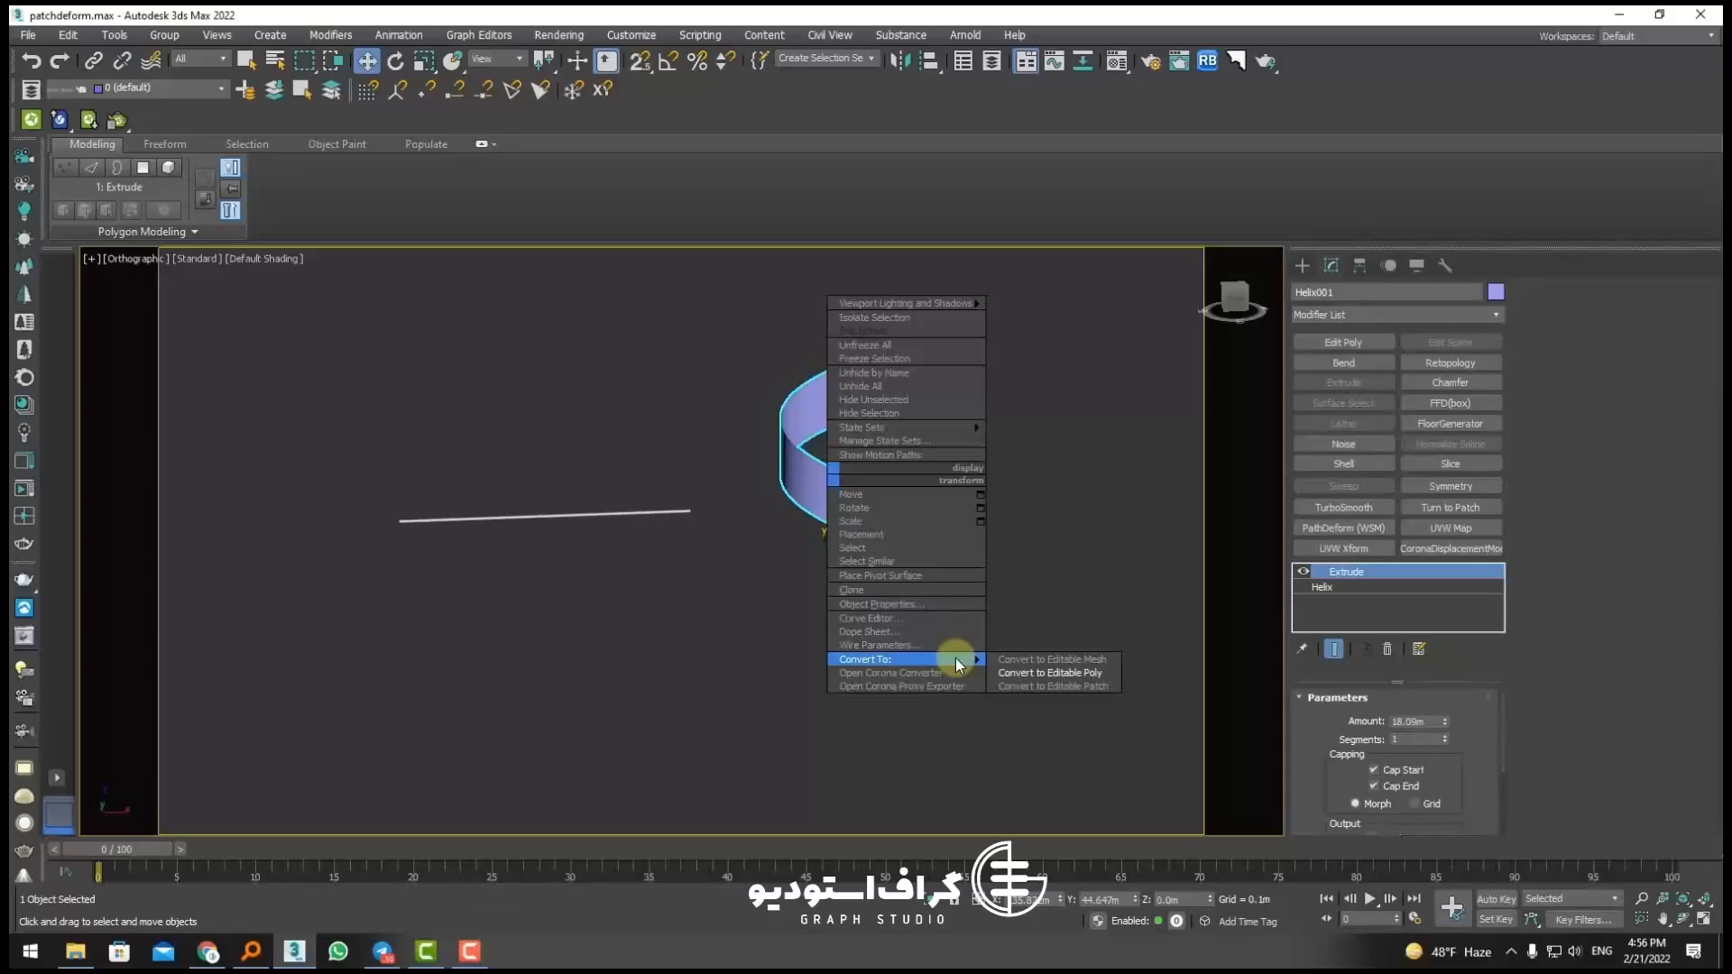
{"action": "left_click", "coordinate": [1075, 671]}
{"action": "left_click", "coordinate": [695, 603]}
Step: Add a Turn to Patch modifier to the helix ribbon
{"action": "left_click", "coordinate": [858, 491]}
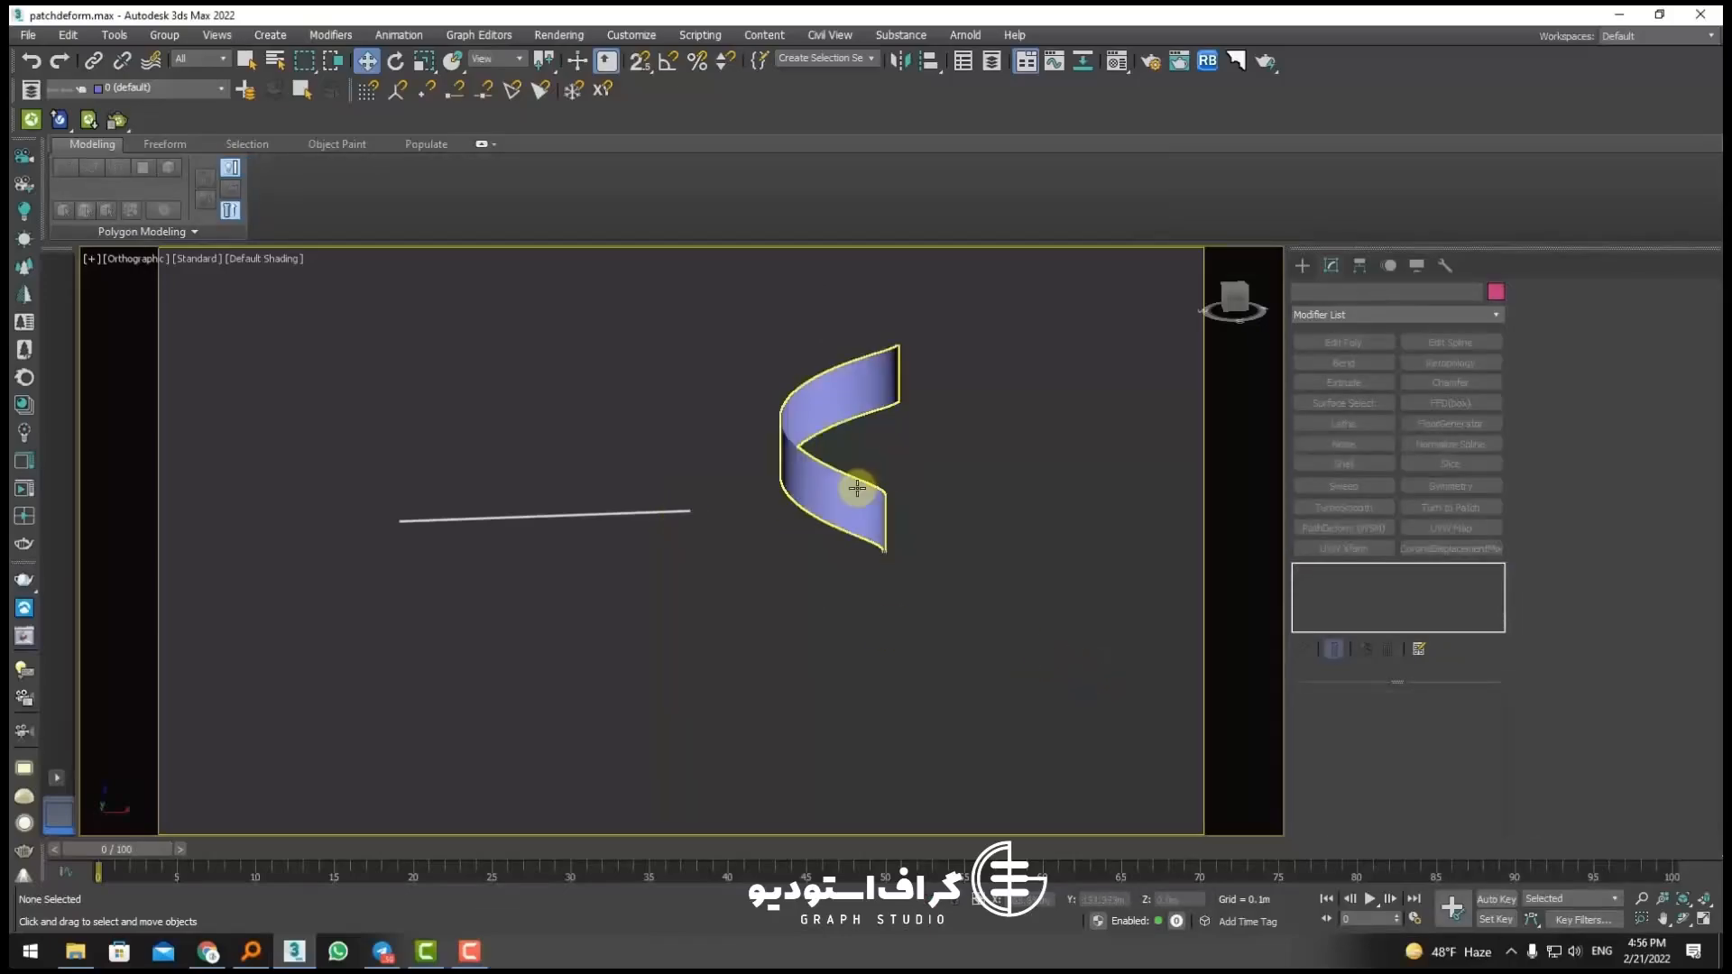
{"action": "middle_click_drag", "start_coordinate": [854, 493], "coordinate": [876, 527], "text": "alt"}
{"action": "scroll", "coordinate": [854, 489], "scroll_direction": "up", "scroll_amount": 3}
{"action": "scroll", "coordinate": [855, 488], "scroll_direction": "down", "scroll_amount": 3}
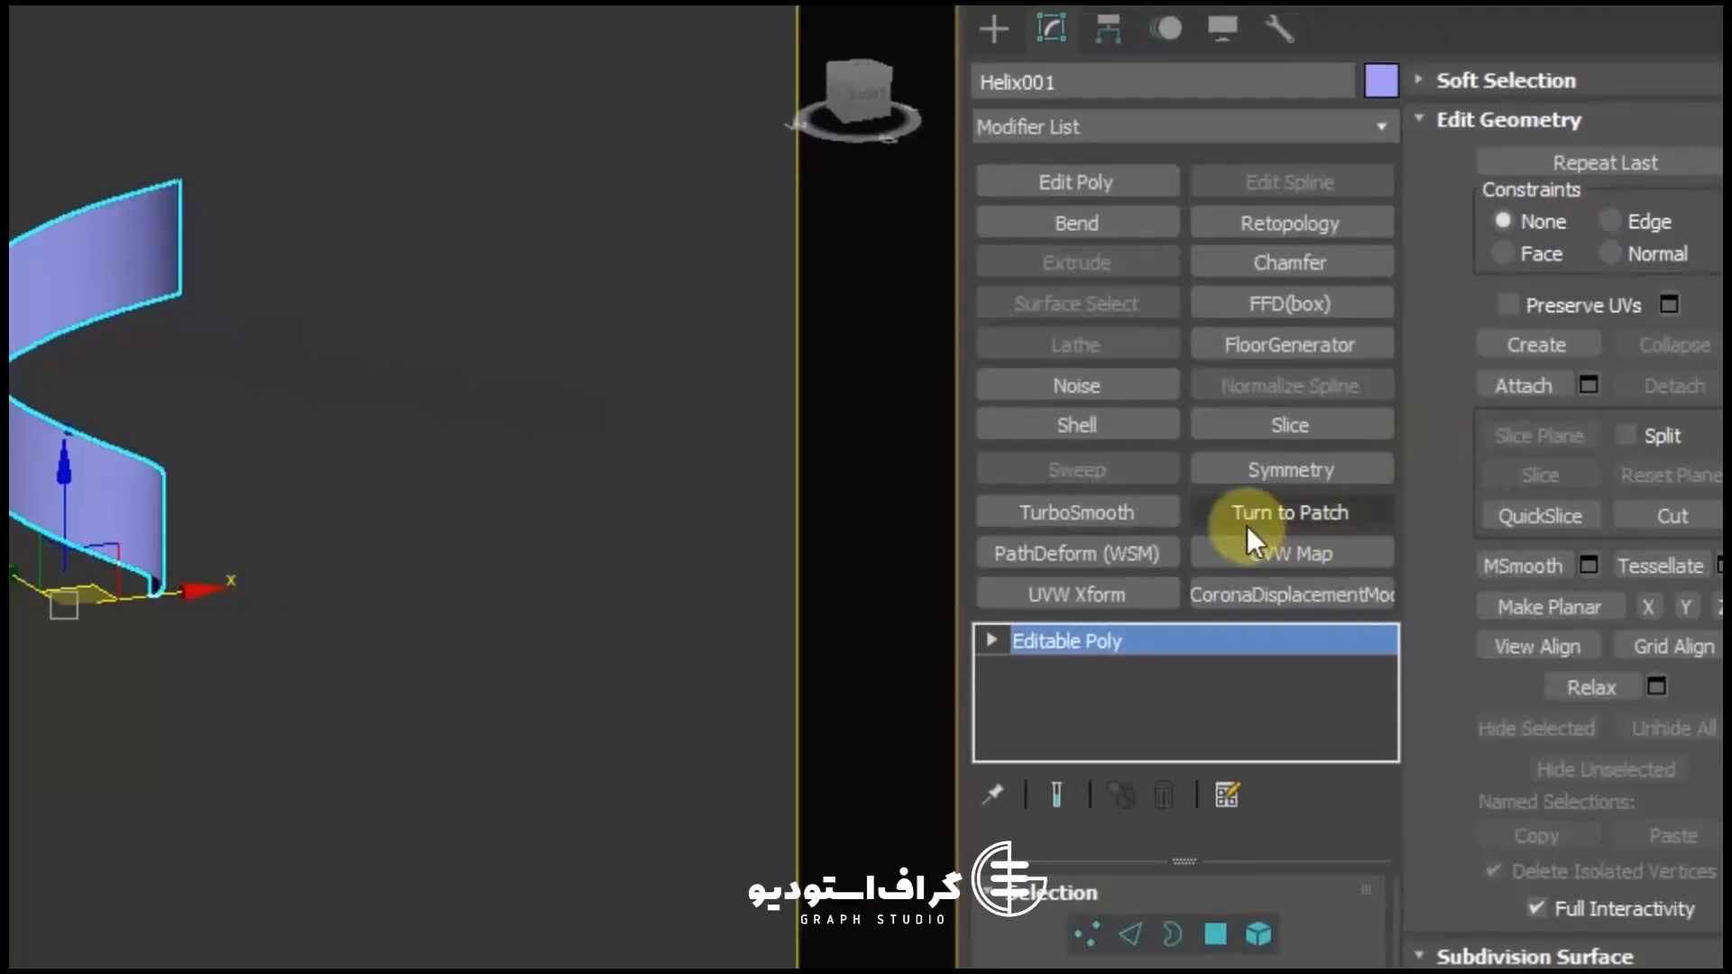
{"action": "left_click", "coordinate": [1118, 128]}
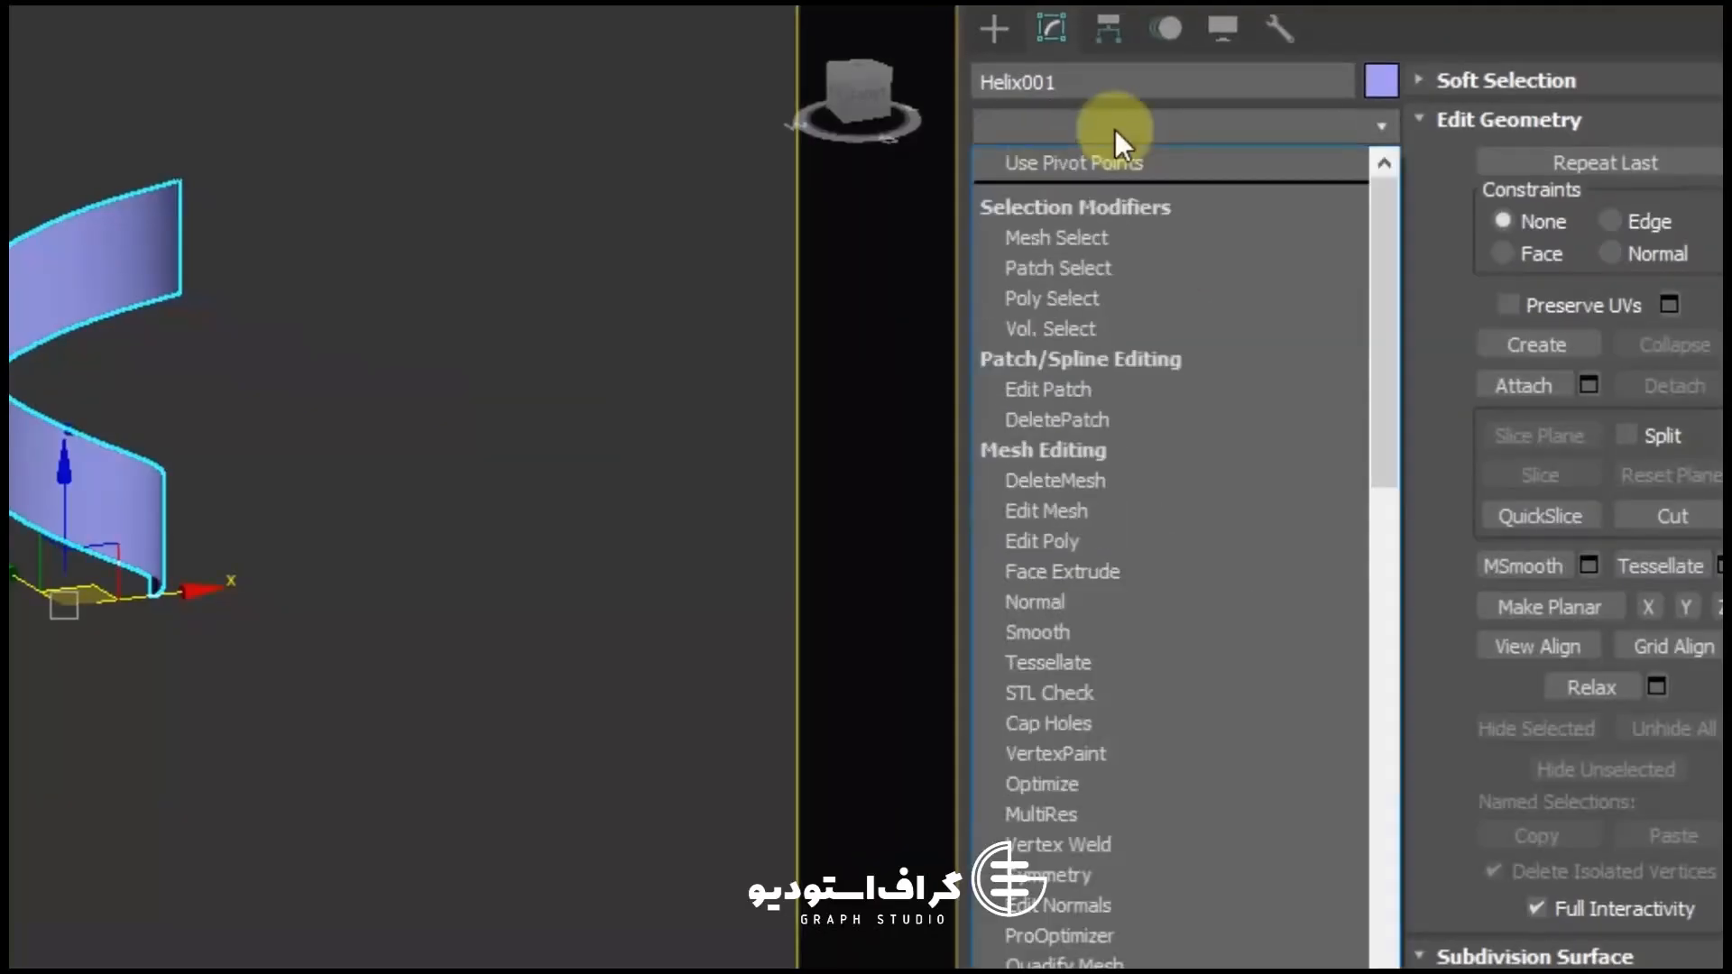
{"action": "left_click", "coordinate": [1117, 128]}
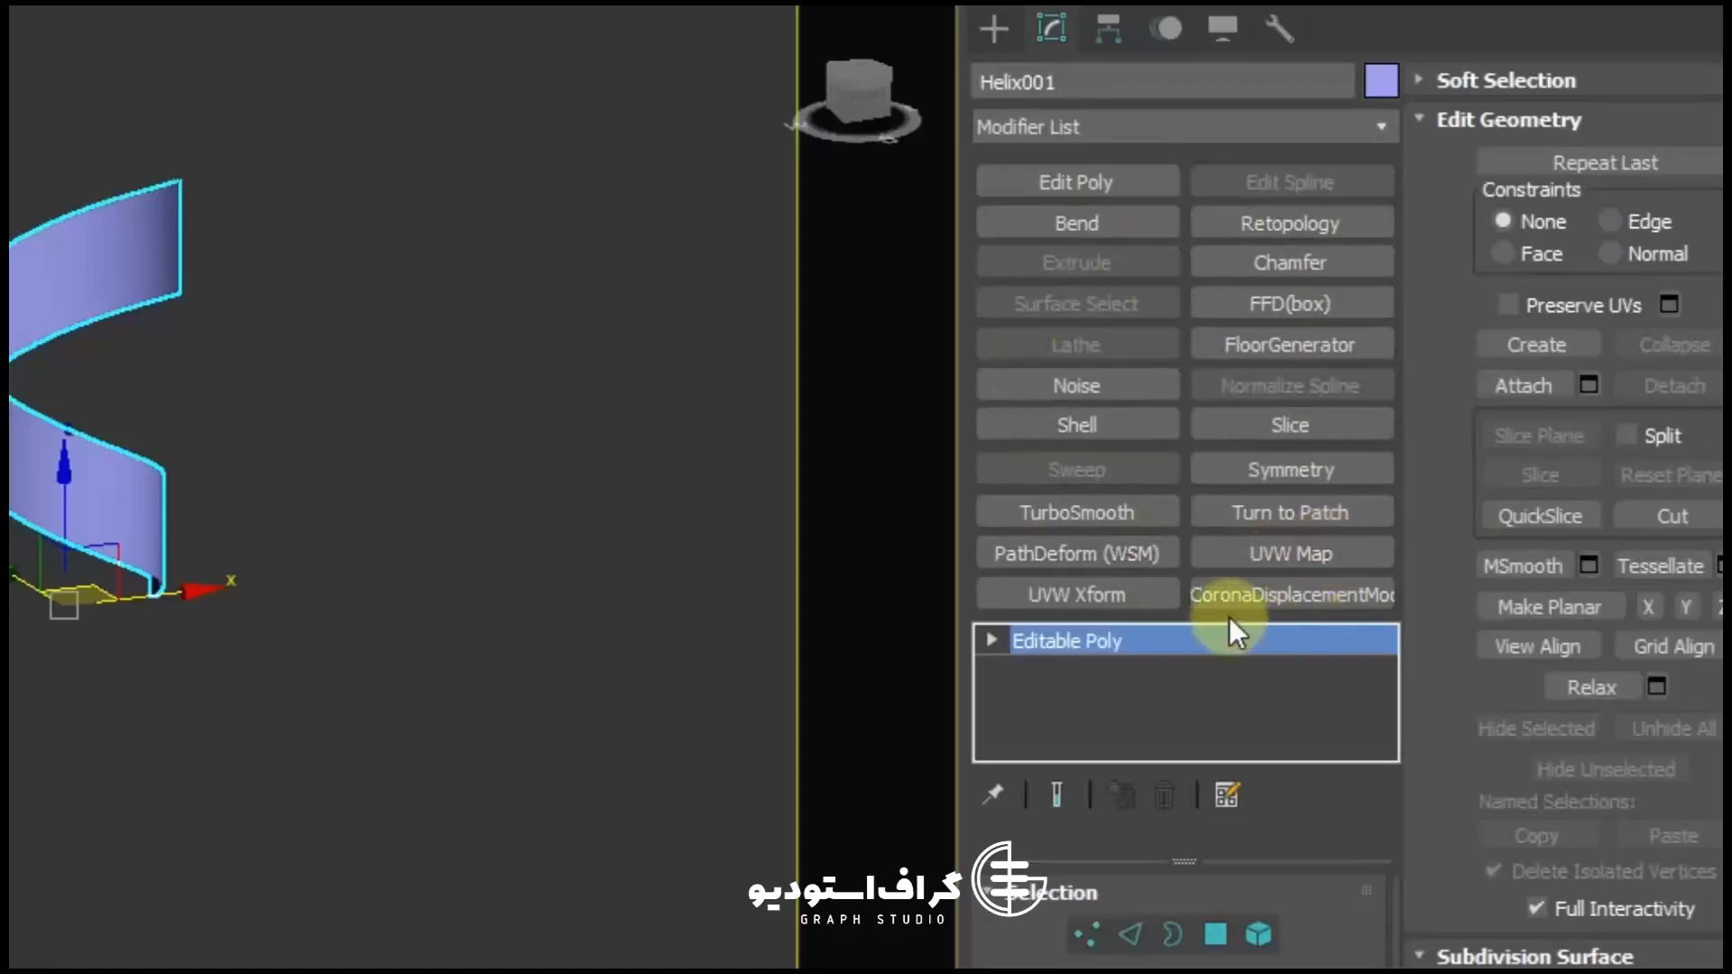
{"action": "left_click", "coordinate": [1291, 513]}
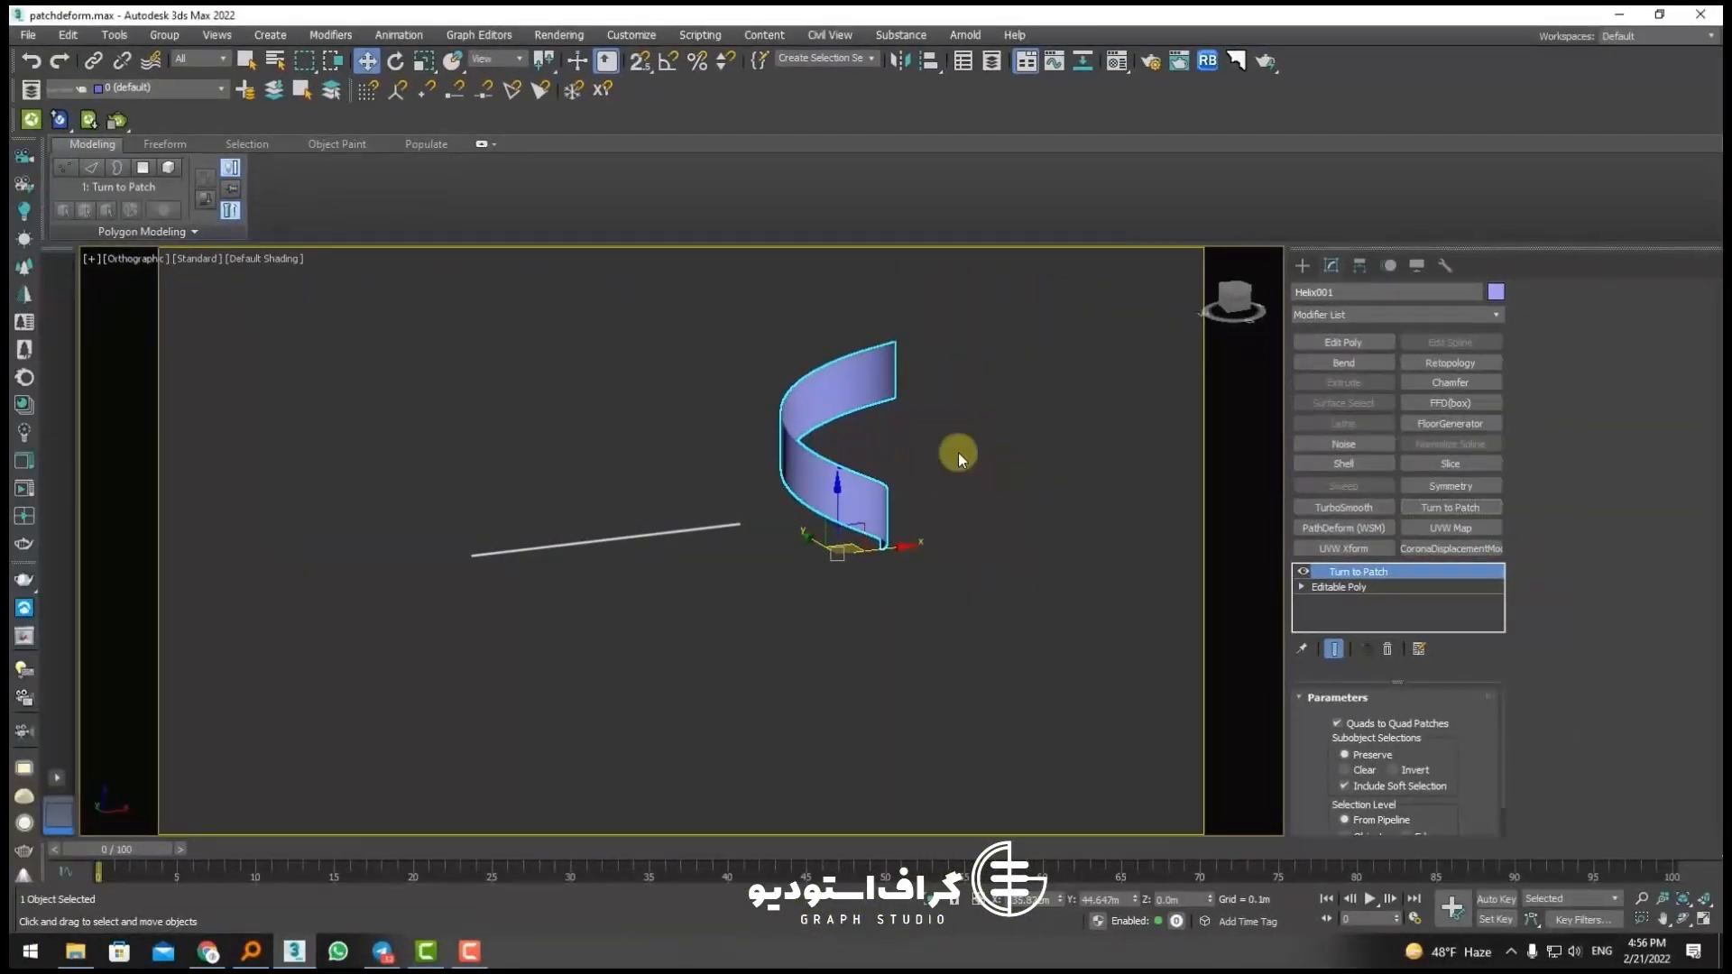
Step: Apply the PatchDeform (WSM) modifier to the straight ornament strip
{"action": "left_click", "coordinate": [706, 603]}
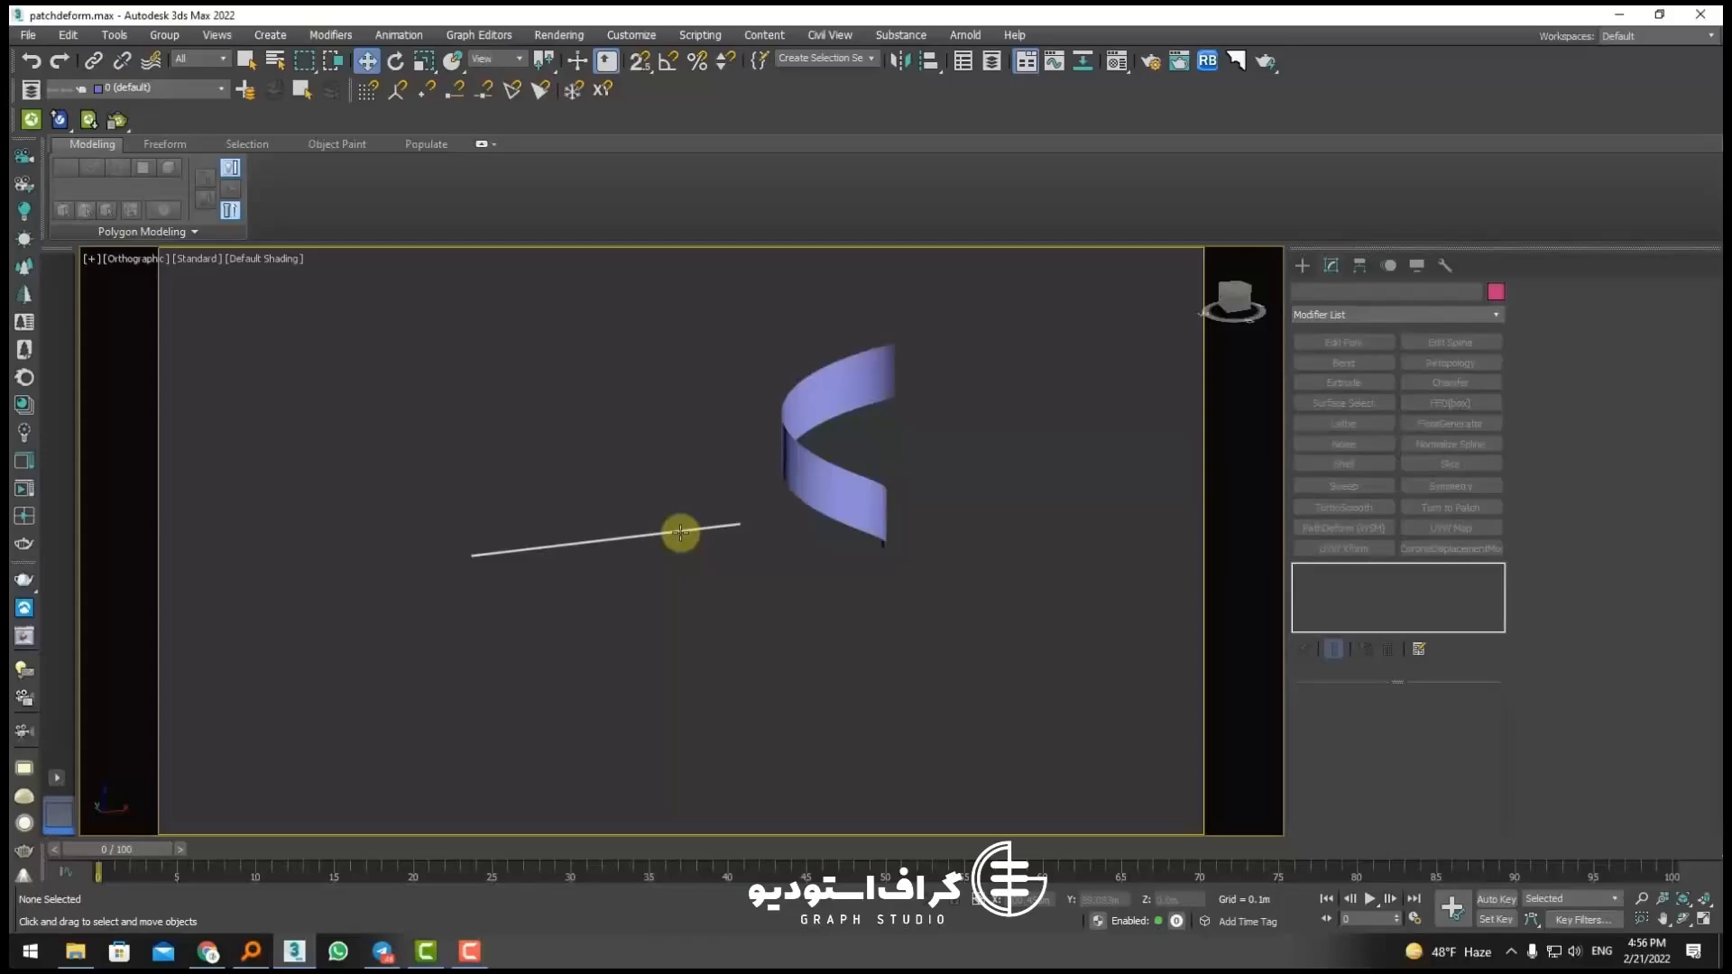
{"action": "left_click", "coordinate": [681, 532]}
{"action": "left_click", "coordinate": [1364, 314]}
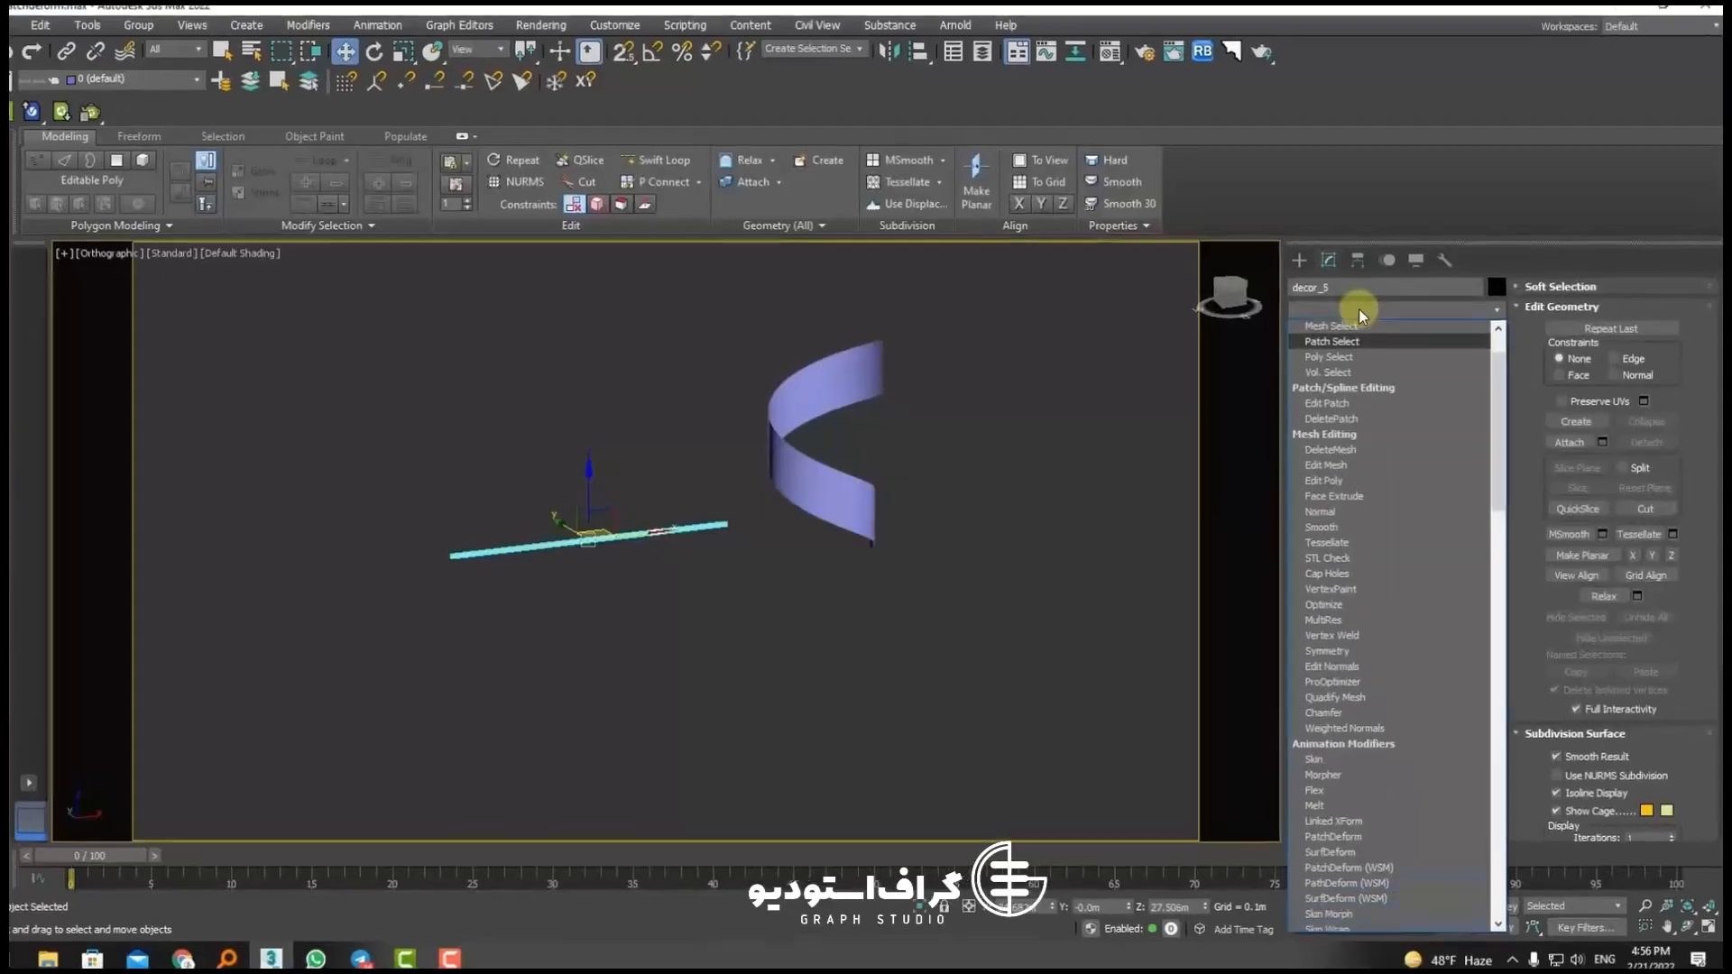
{"action": "scroll", "coordinate": [1358, 316], "scroll_direction": "down", "scroll_amount": 11}
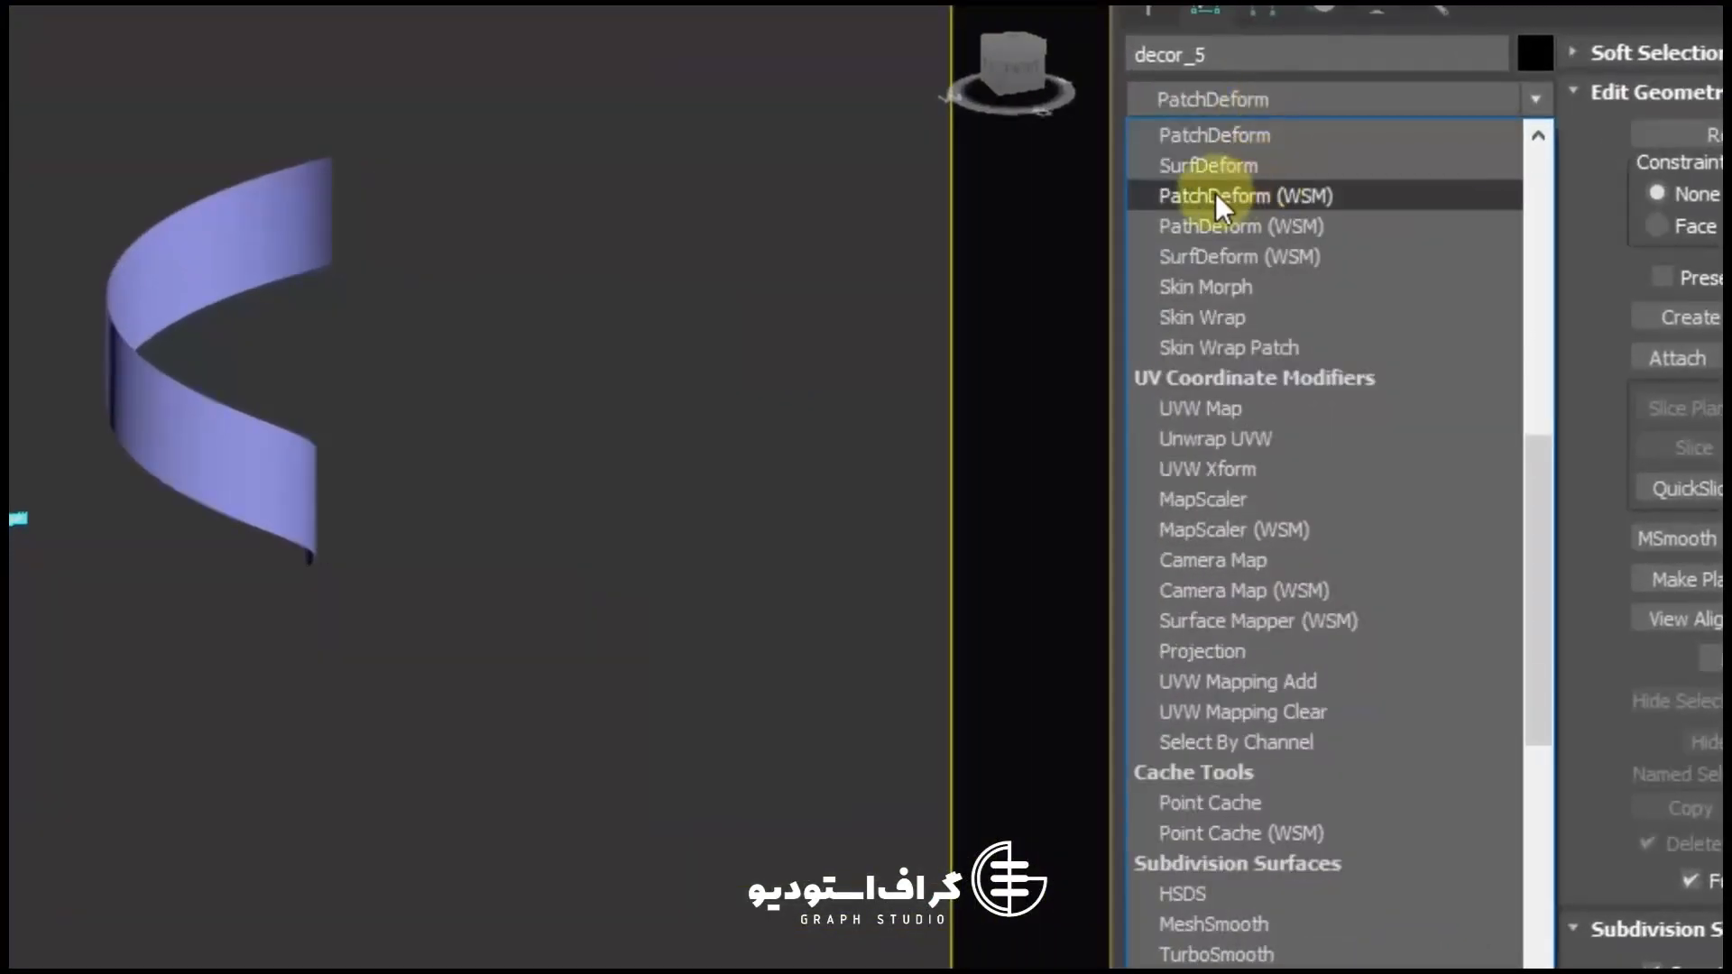
{"action": "left_click", "coordinate": [1302, 199]}
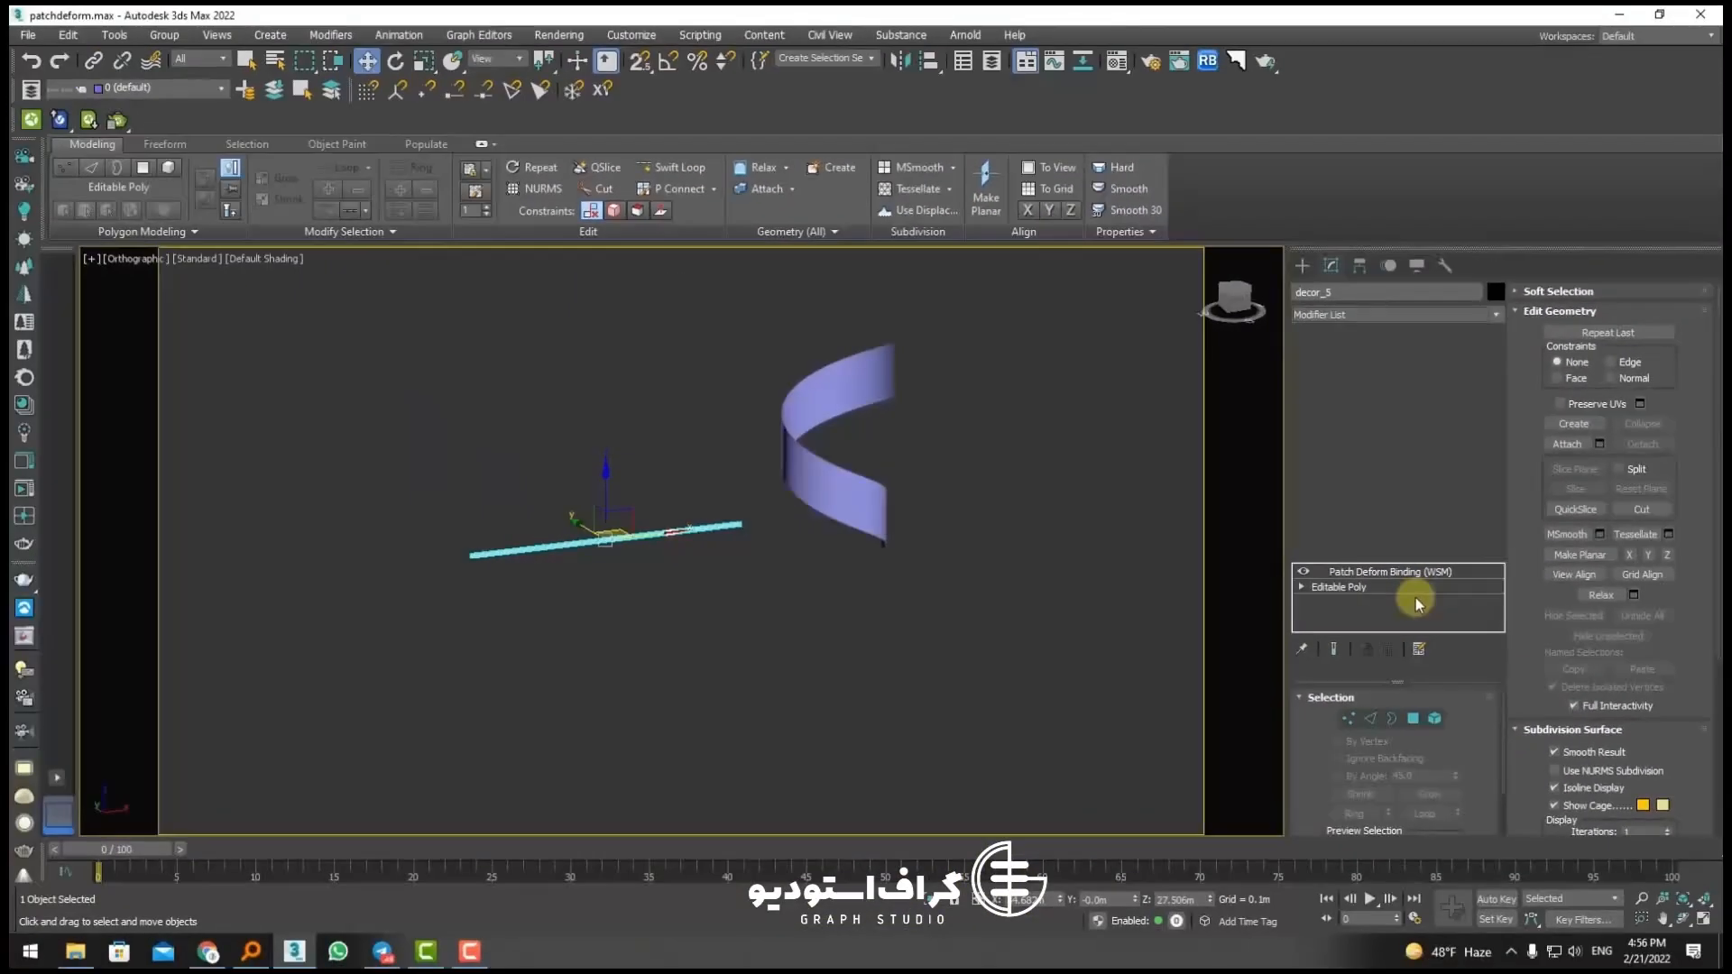
Step: Assign the helix ribbon as the strip's deforming patch and move the strip to that patch
{"action": "left_click", "coordinate": [1390, 746]}
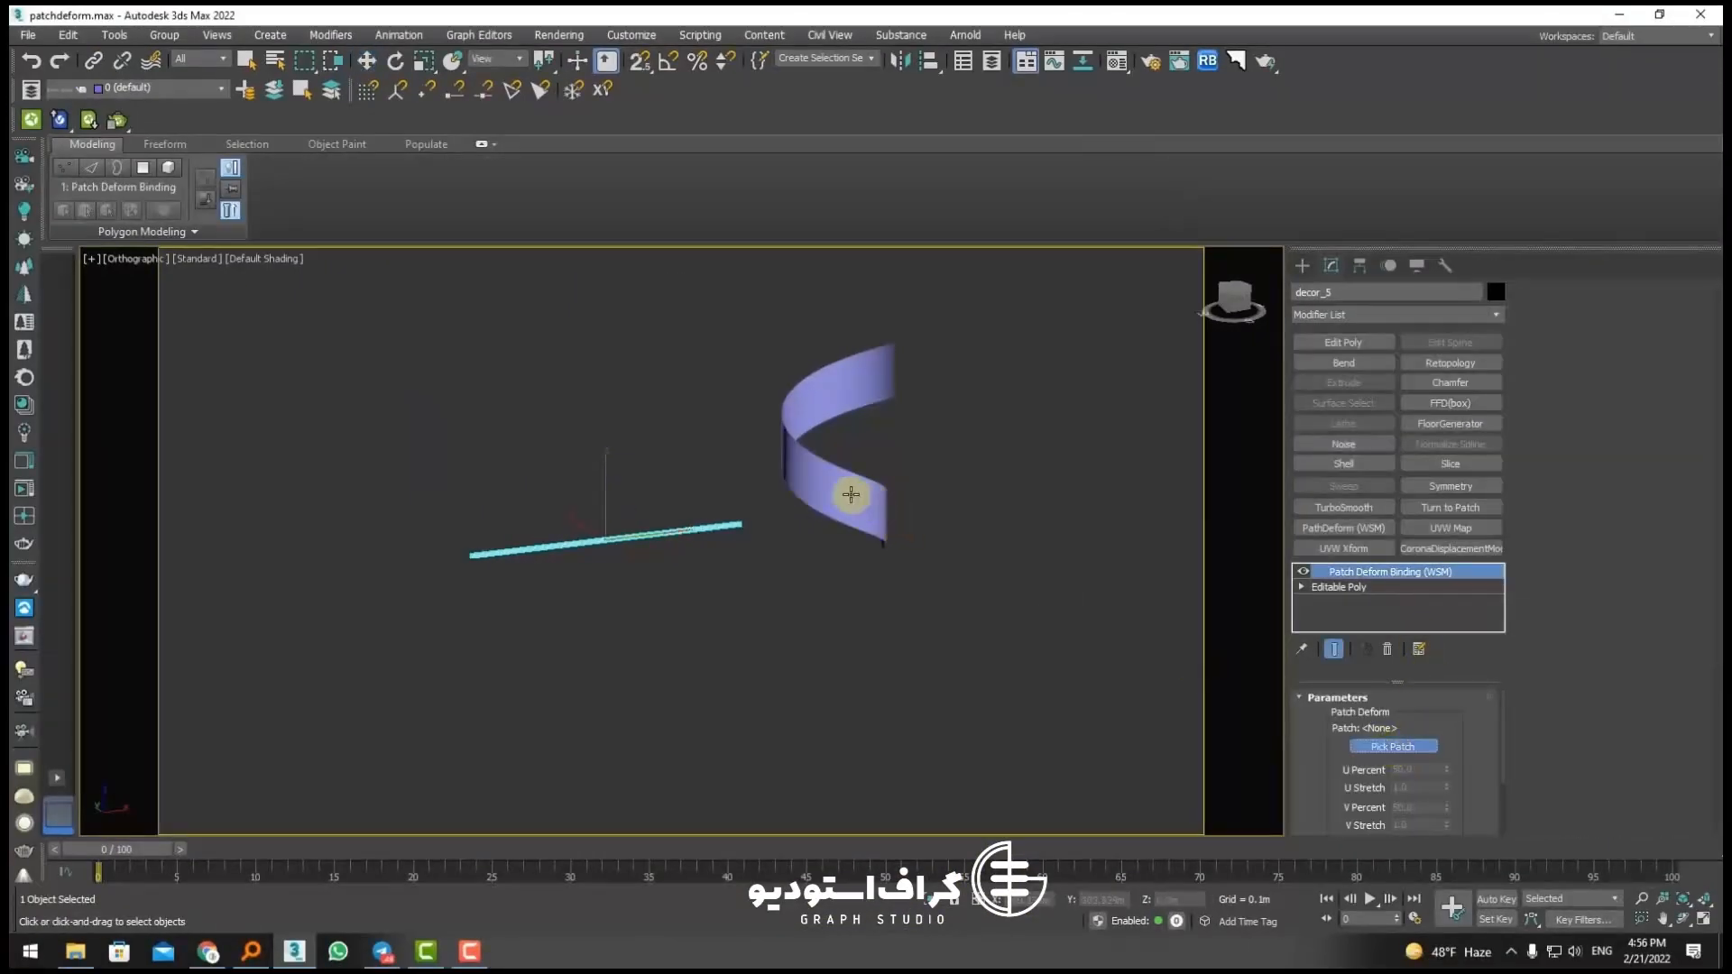
{"action": "left_click", "coordinate": [875, 494]}
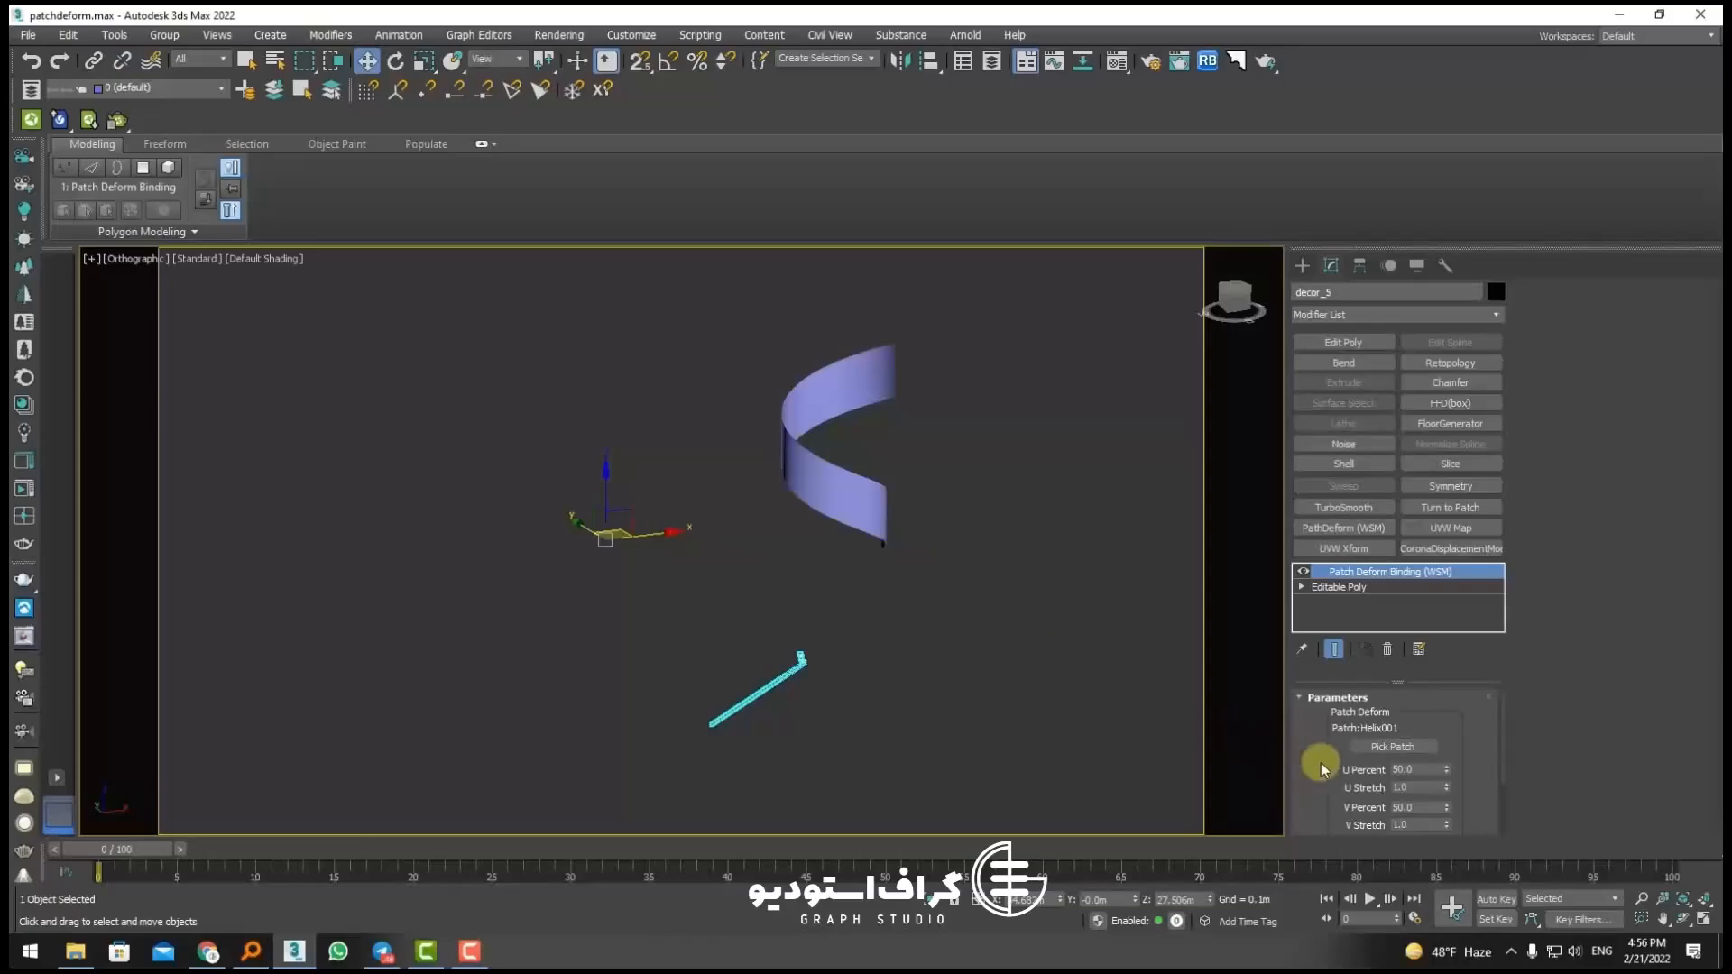
{"action": "scroll", "coordinate": [1326, 640], "scroll_direction": "down", "scroll_amount": 3}
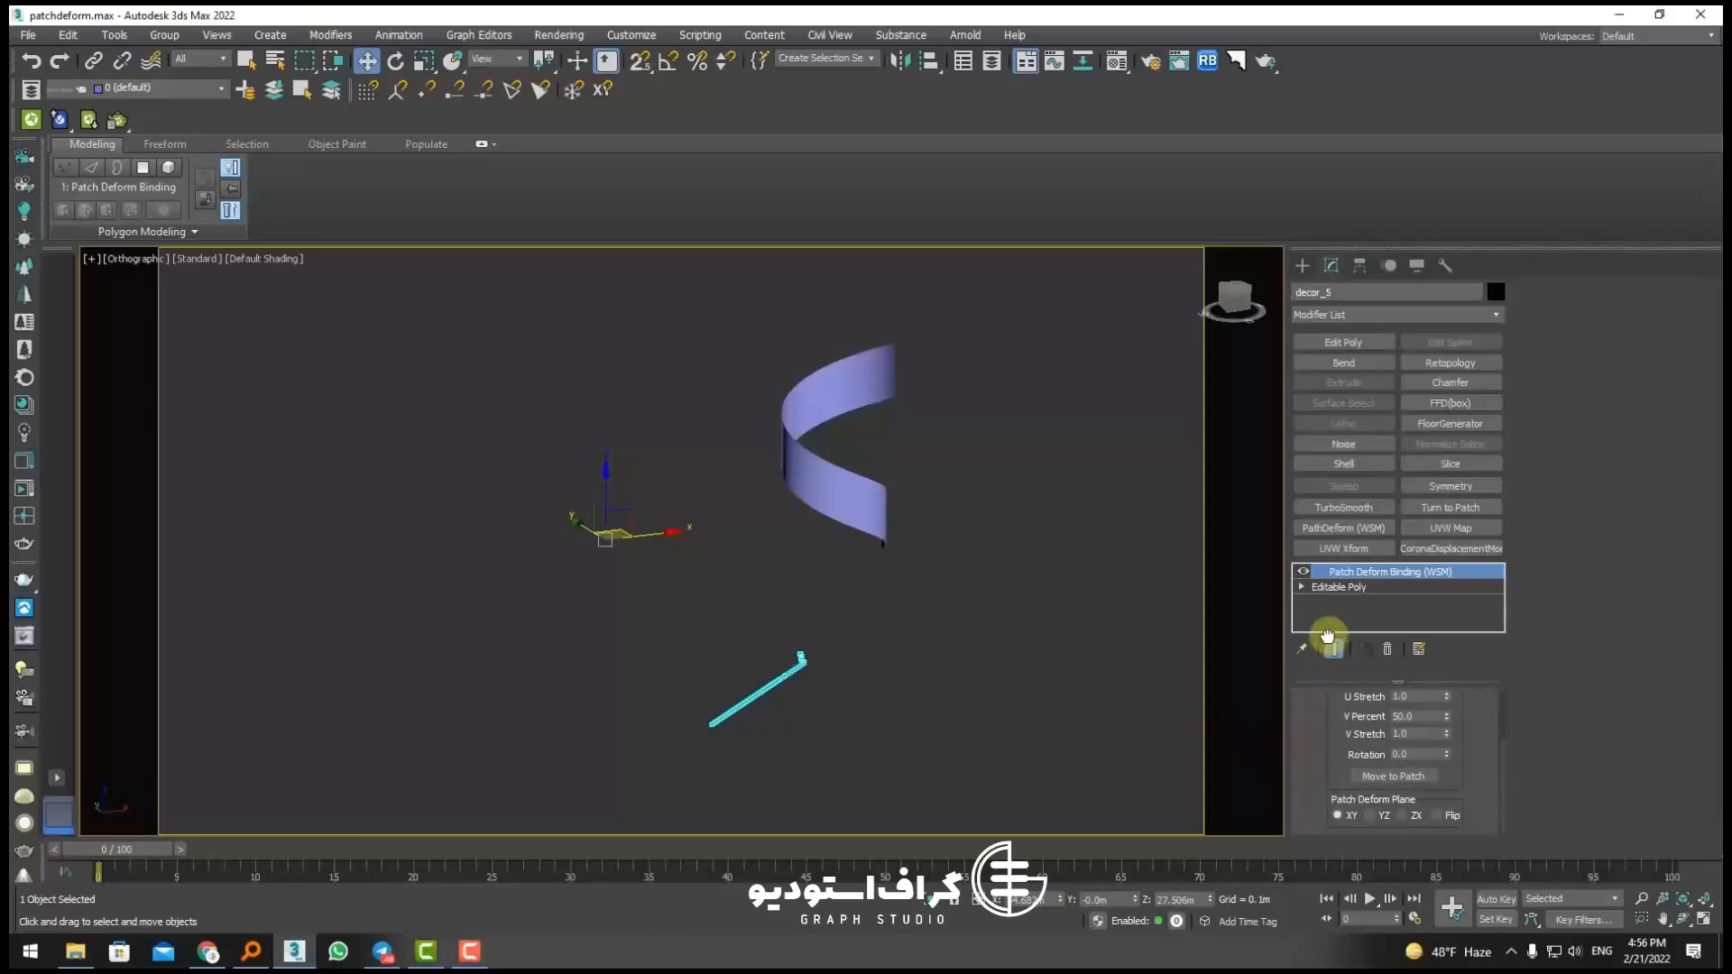
{"action": "left_click", "coordinate": [1399, 778]}
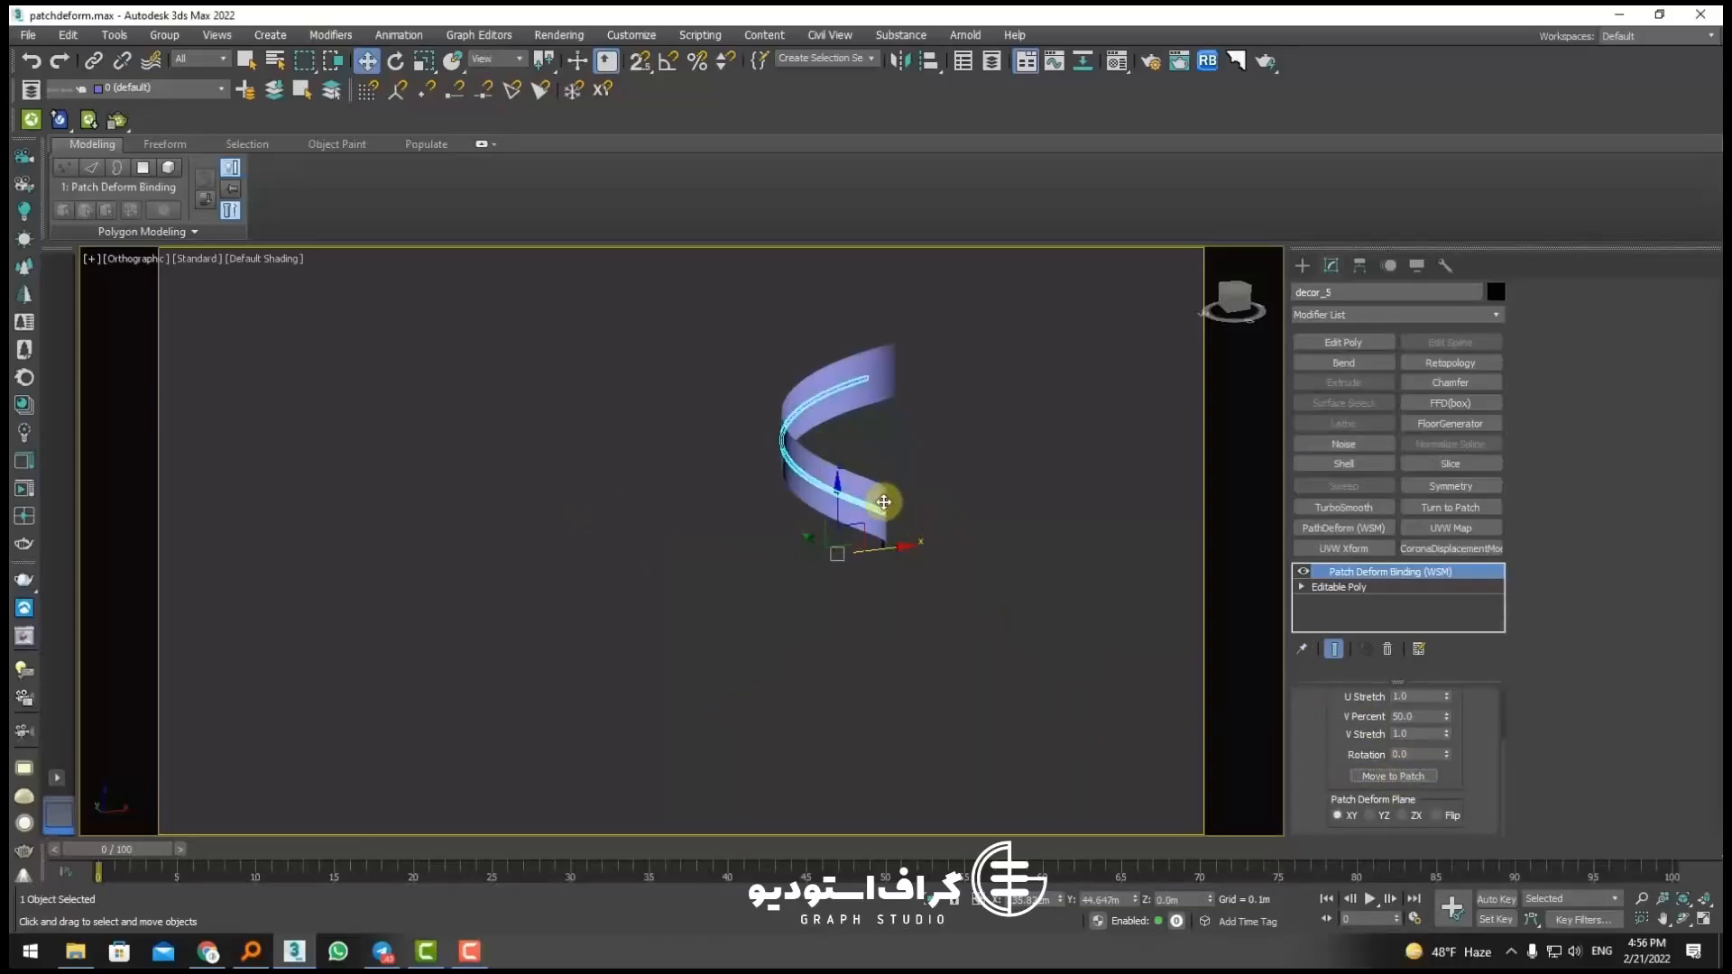
Step: Examine how the deformed ornaments follow the helix ribbon, from close up and from several angles
{"action": "middle_click_drag", "start_coordinate": [866, 468], "coordinate": [556, 473], "text": "alt"}
{"action": "scroll", "coordinate": [824, 545], "scroll_direction": "up", "scroll_amount": 10}
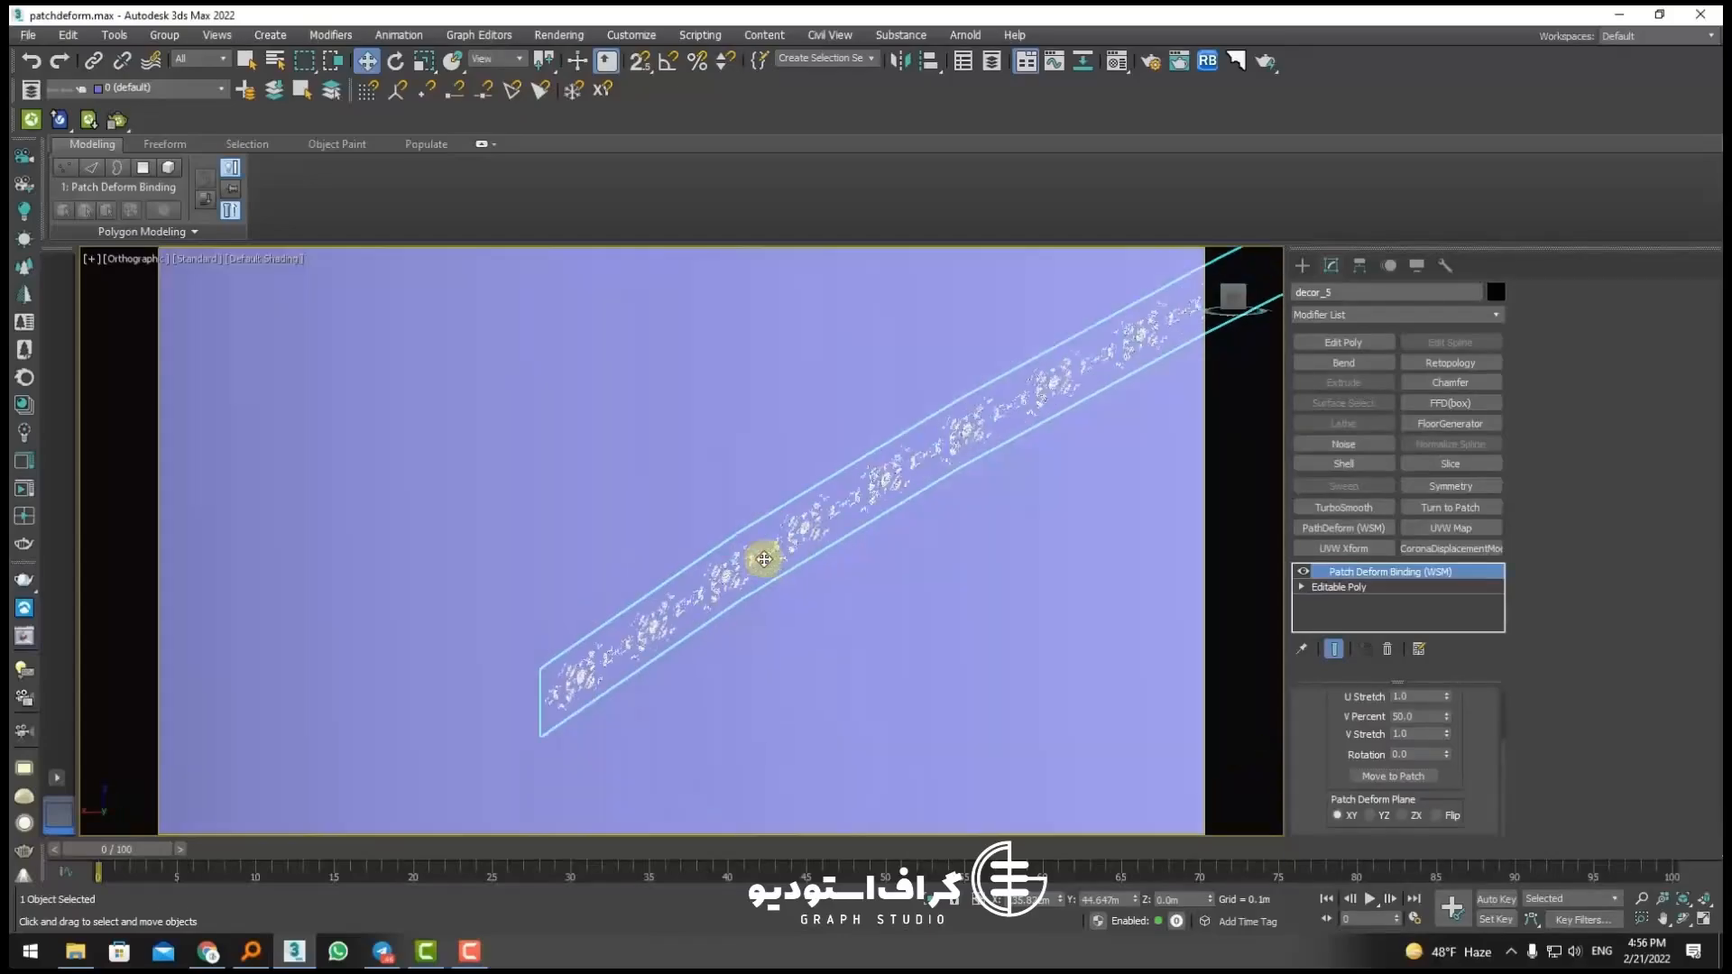
{"action": "scroll", "coordinate": [842, 574], "scroll_direction": "down", "scroll_amount": 4}
{"action": "scroll", "coordinate": [1002, 560], "scroll_direction": "up", "scroll_amount": 10}
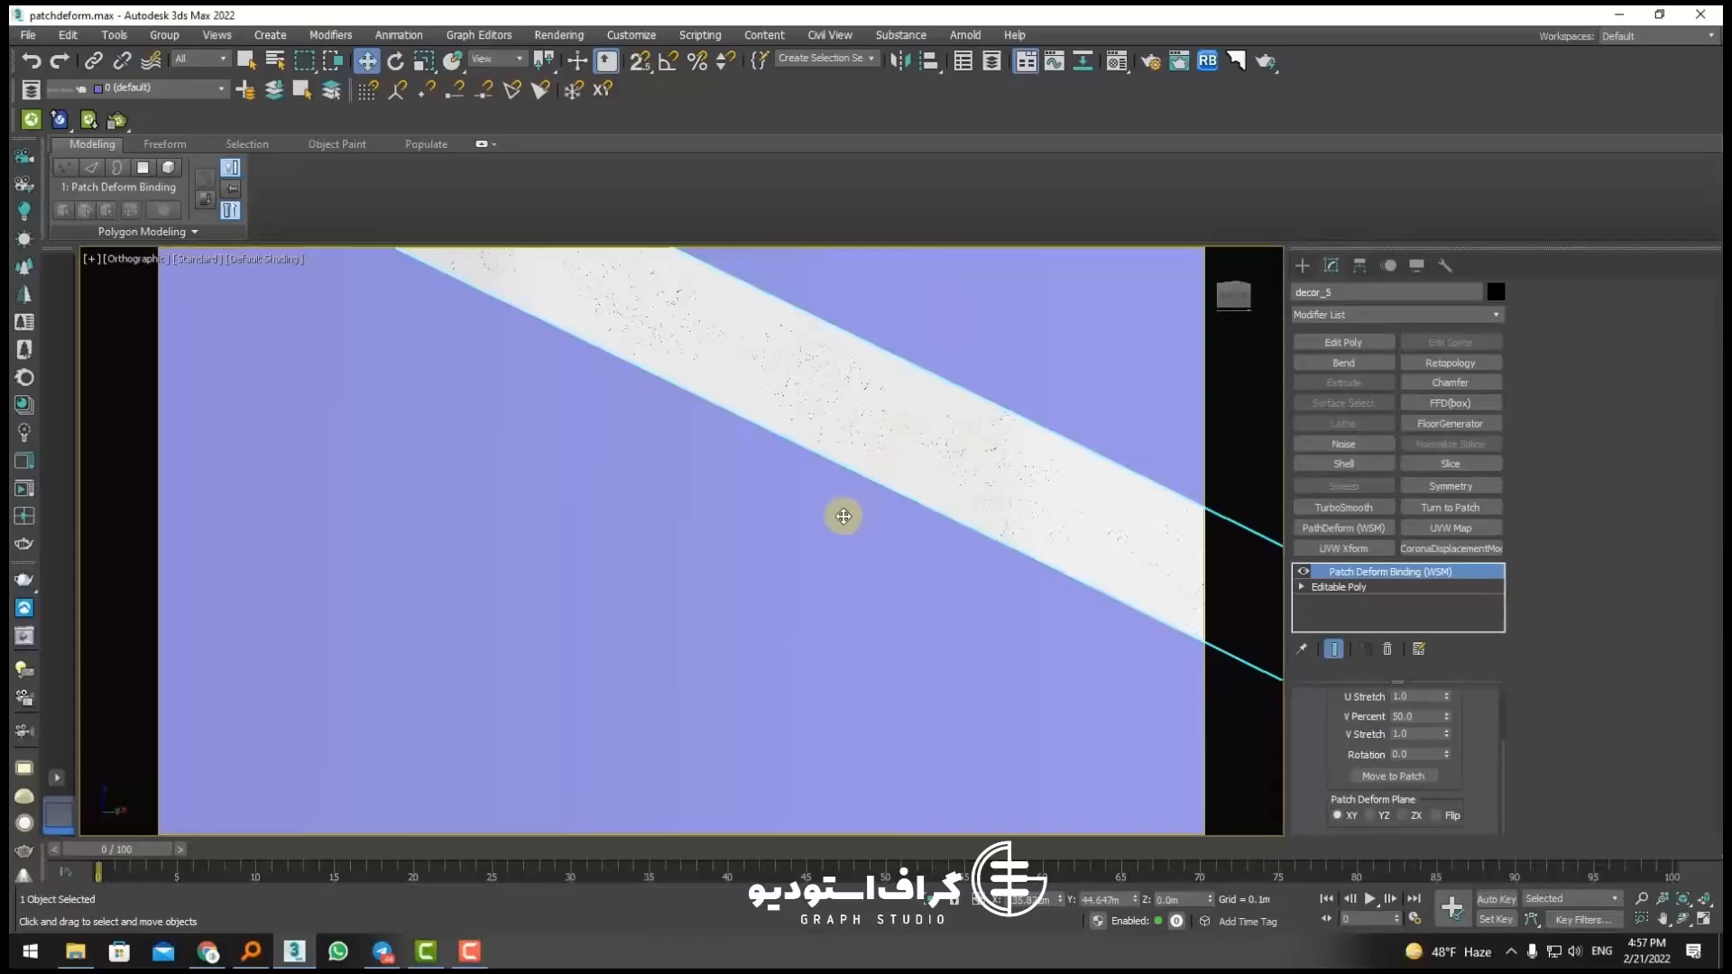
{"action": "middle_click_drag", "start_coordinate": [843, 516], "coordinate": [881, 403]}
{"action": "scroll", "coordinate": [810, 384], "scroll_direction": "up", "scroll_amount": 4}
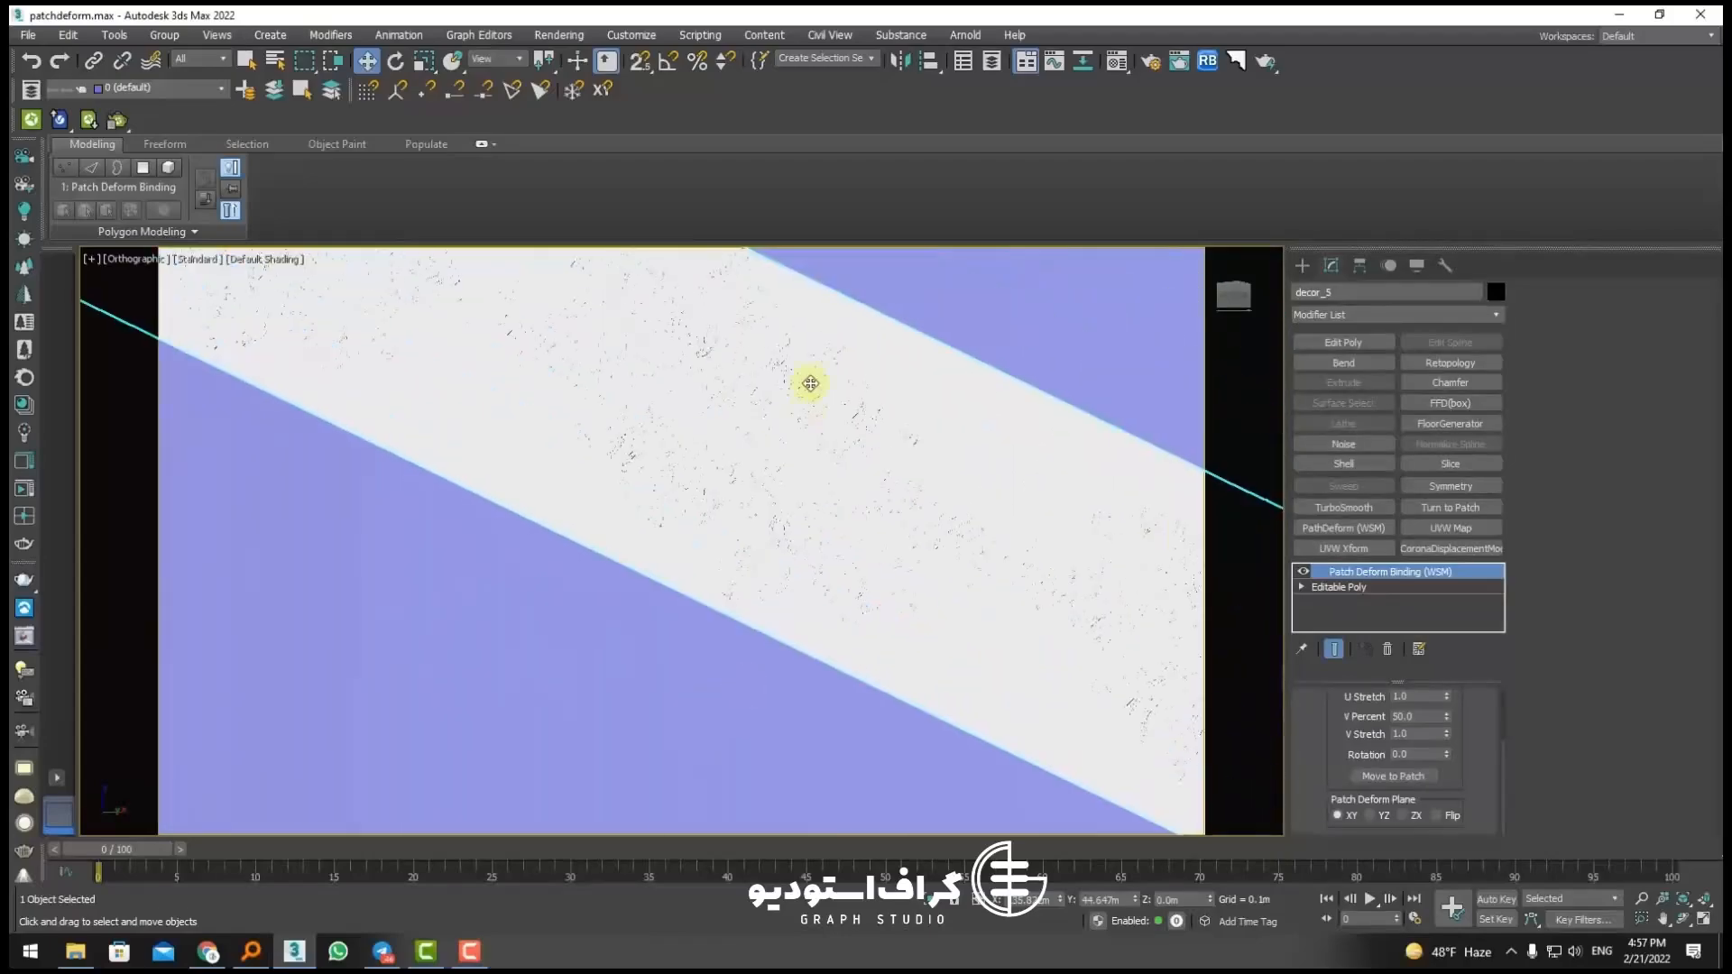
{"action": "scroll", "coordinate": [810, 384], "scroll_direction": "up", "scroll_amount": 2}
{"action": "scroll", "coordinate": [812, 380], "scroll_direction": "down", "scroll_amount": 12}
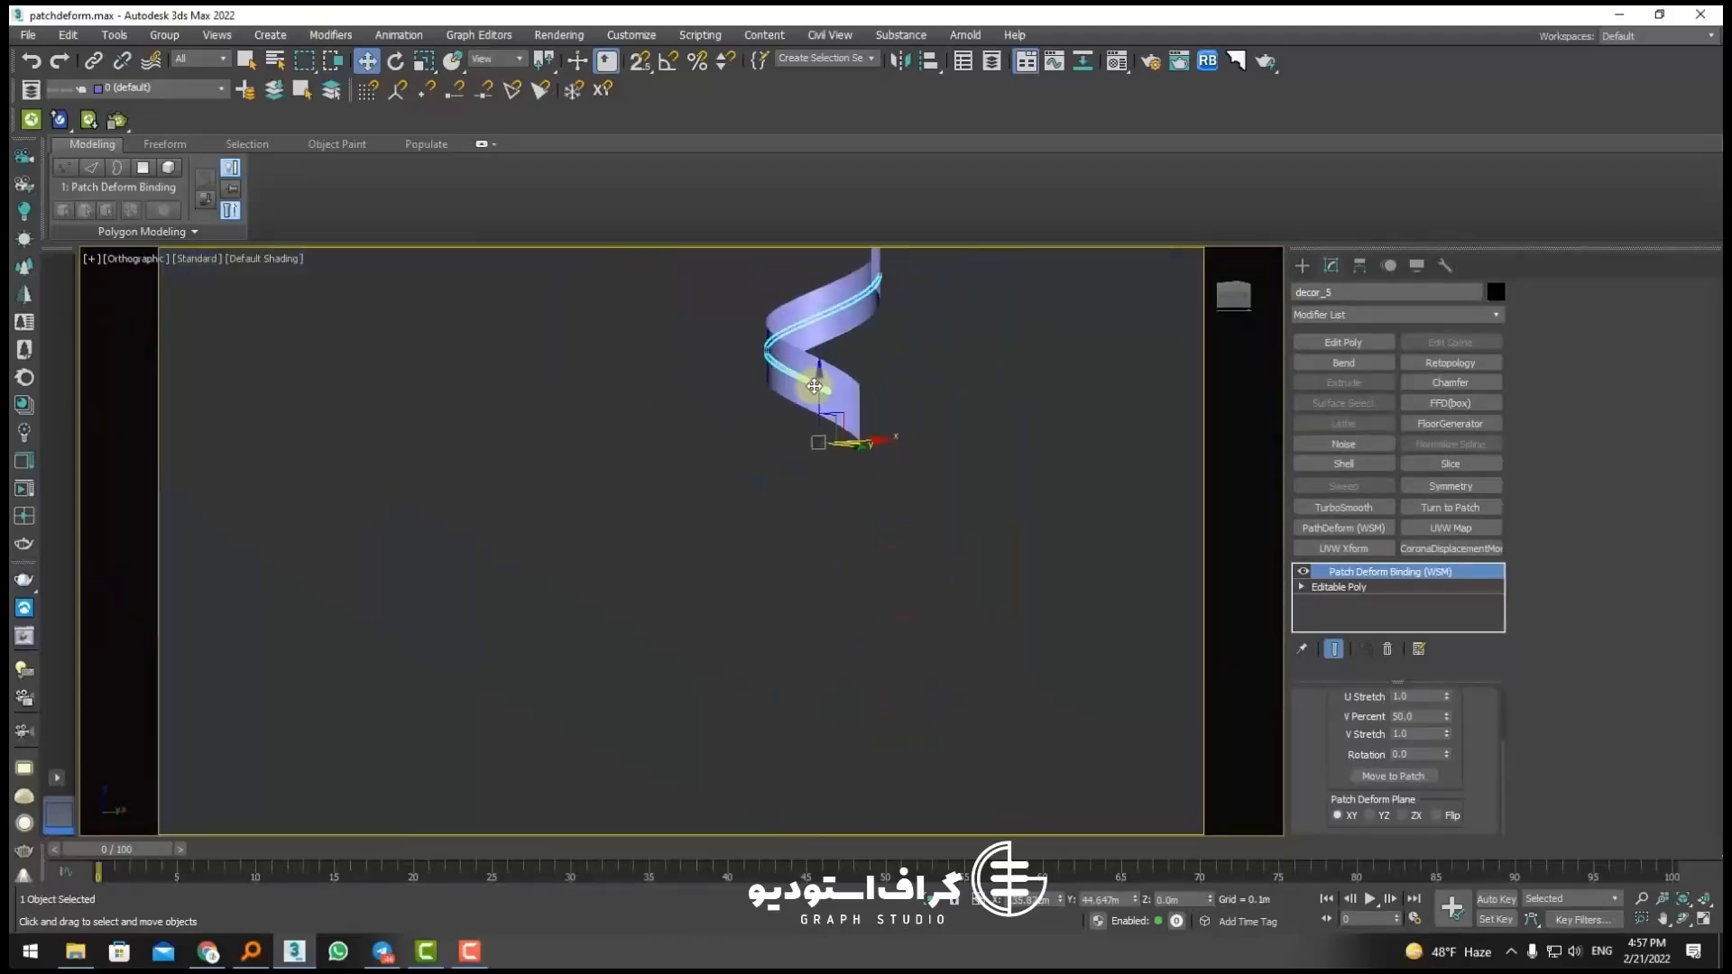
{"action": "scroll", "coordinate": [814, 386], "scroll_direction": "down", "scroll_amount": 2}
{"action": "middle_click_drag", "start_coordinate": [815, 386], "coordinate": [742, 441], "text": "alt"}
{"action": "scroll", "coordinate": [800, 387], "scroll_direction": "up", "scroll_amount": 4}
{"action": "middle_click_drag", "start_coordinate": [879, 439], "coordinate": [851, 486], "text": "alt"}
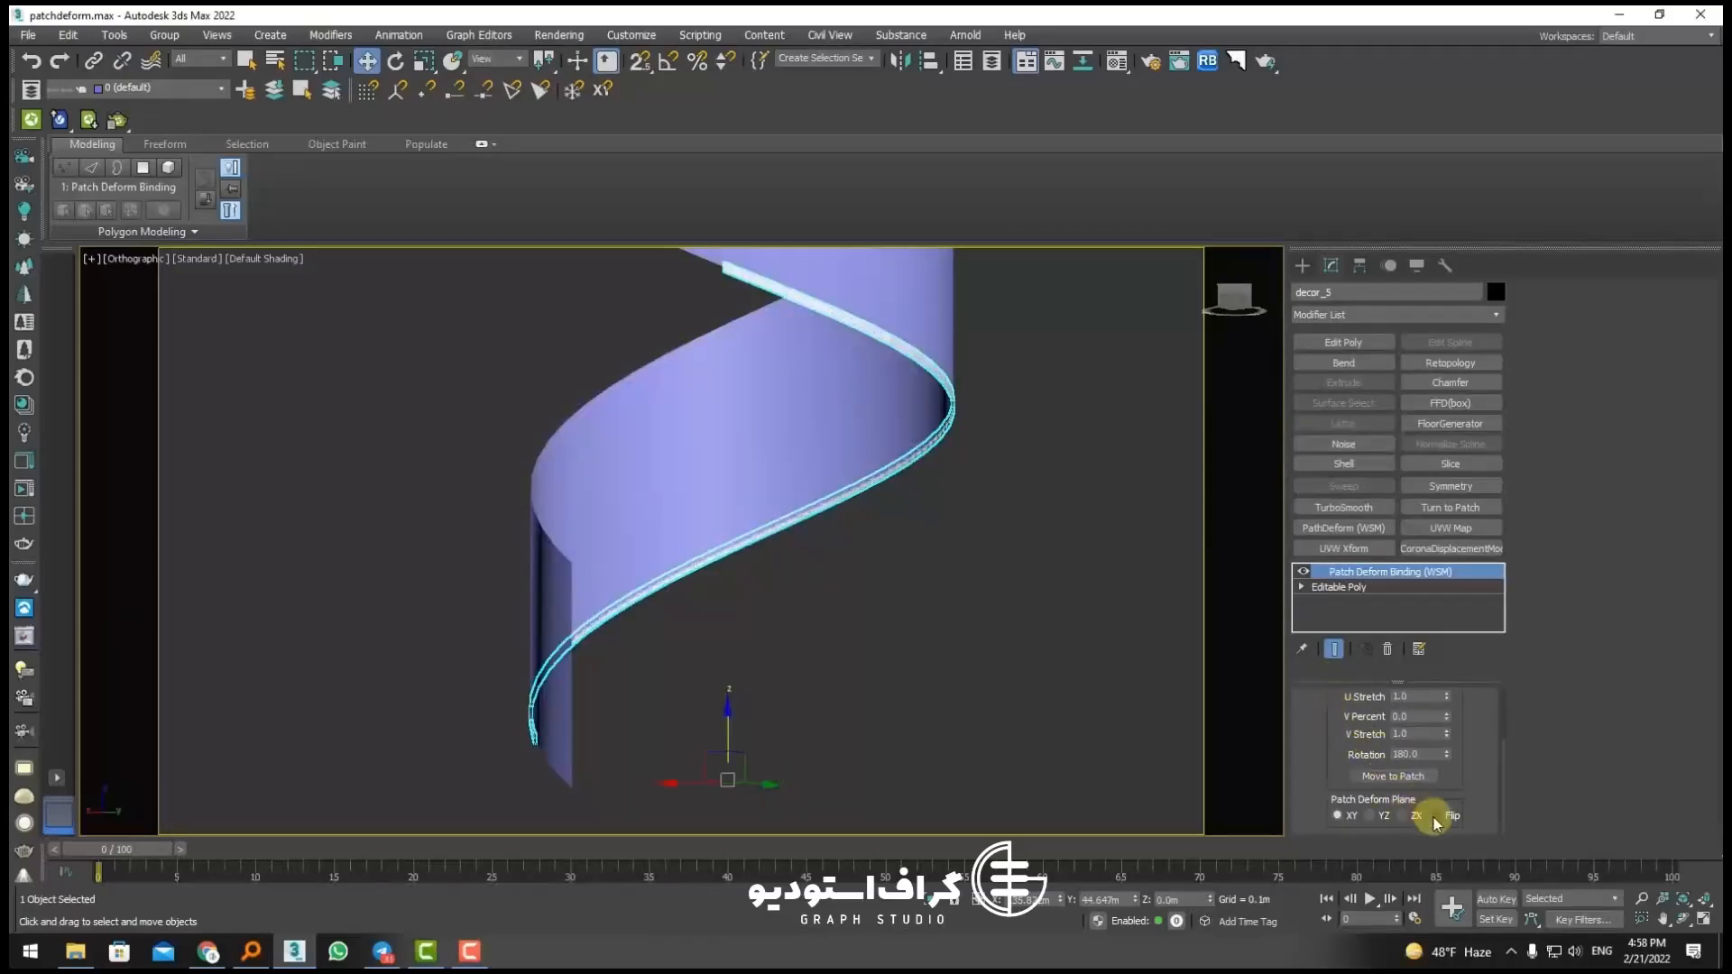
Step: Turn on Flip for the strip's Patch Deform plane and check the ornaments on the ribbon up close
{"action": "left_click", "coordinate": [1435, 816]}
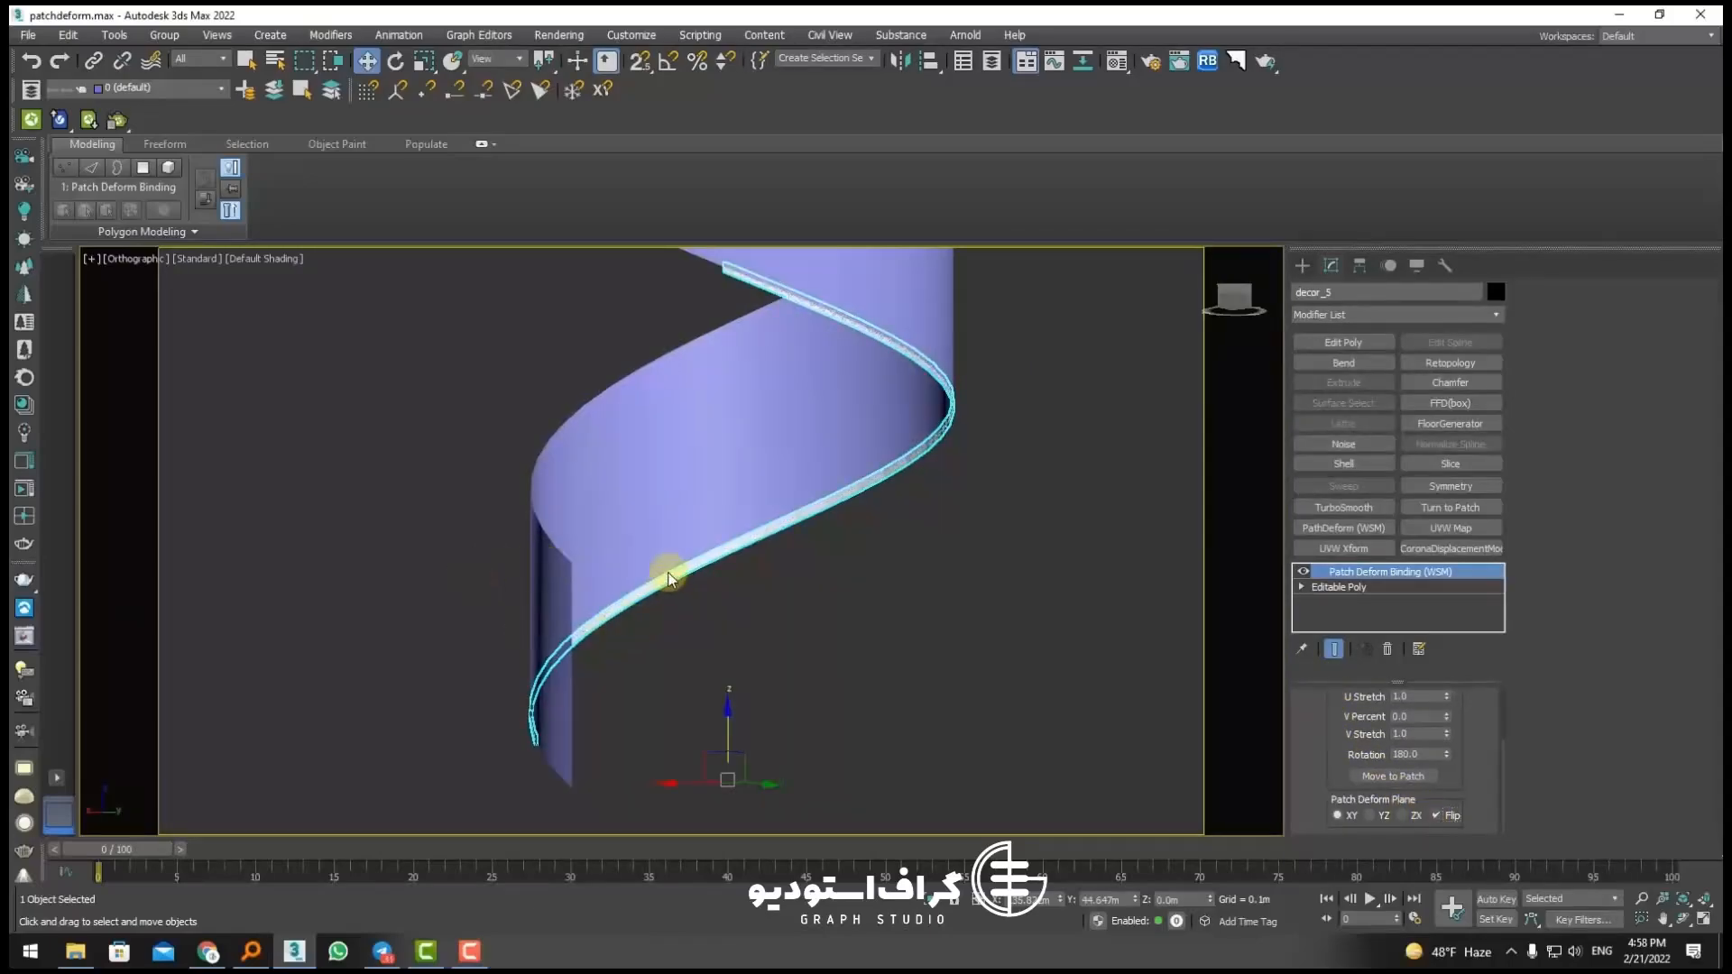
{"action": "scroll", "coordinate": [678, 576], "scroll_direction": "up", "scroll_amount": 8}
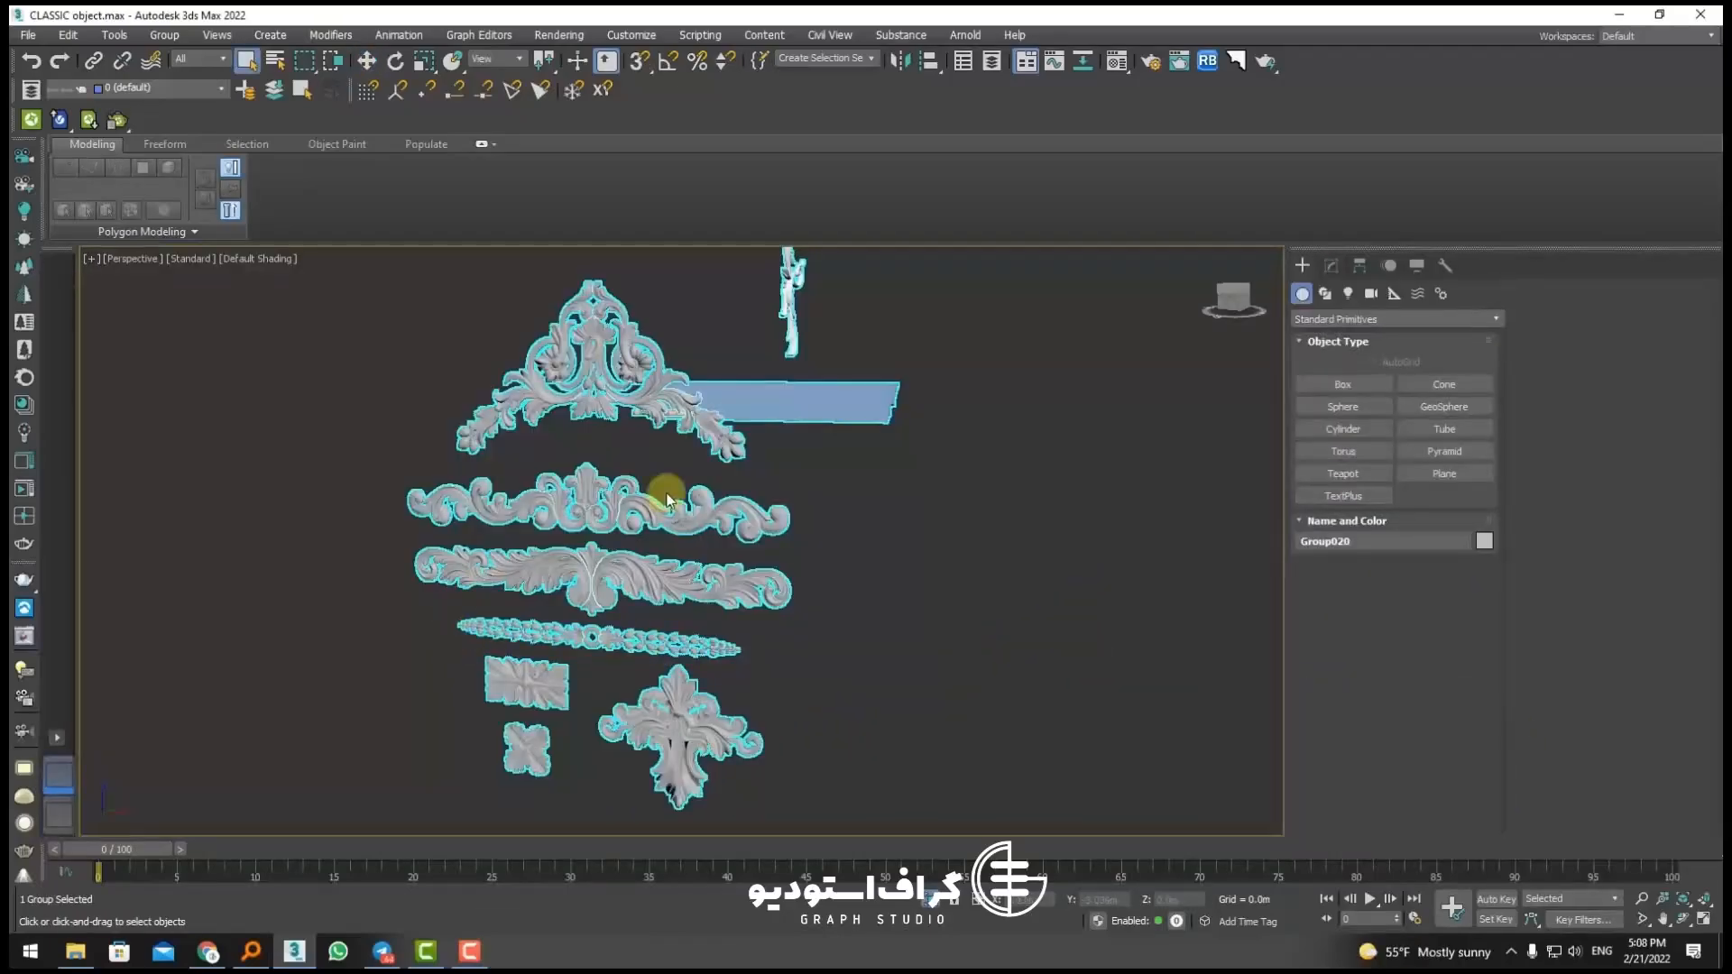
Step: Ungroup the collection of classic ornaments in the CLASSIC object.max scene
{"action": "middle_click_drag", "start_coordinate": [646, 460], "coordinate": [596, 492], "text": "alt"}
{"action": "scroll", "coordinate": [595, 492], "scroll_direction": "down", "scroll_amount": 4}
{"action": "scroll", "coordinate": [596, 522], "scroll_direction": "up", "scroll_amount": 2}
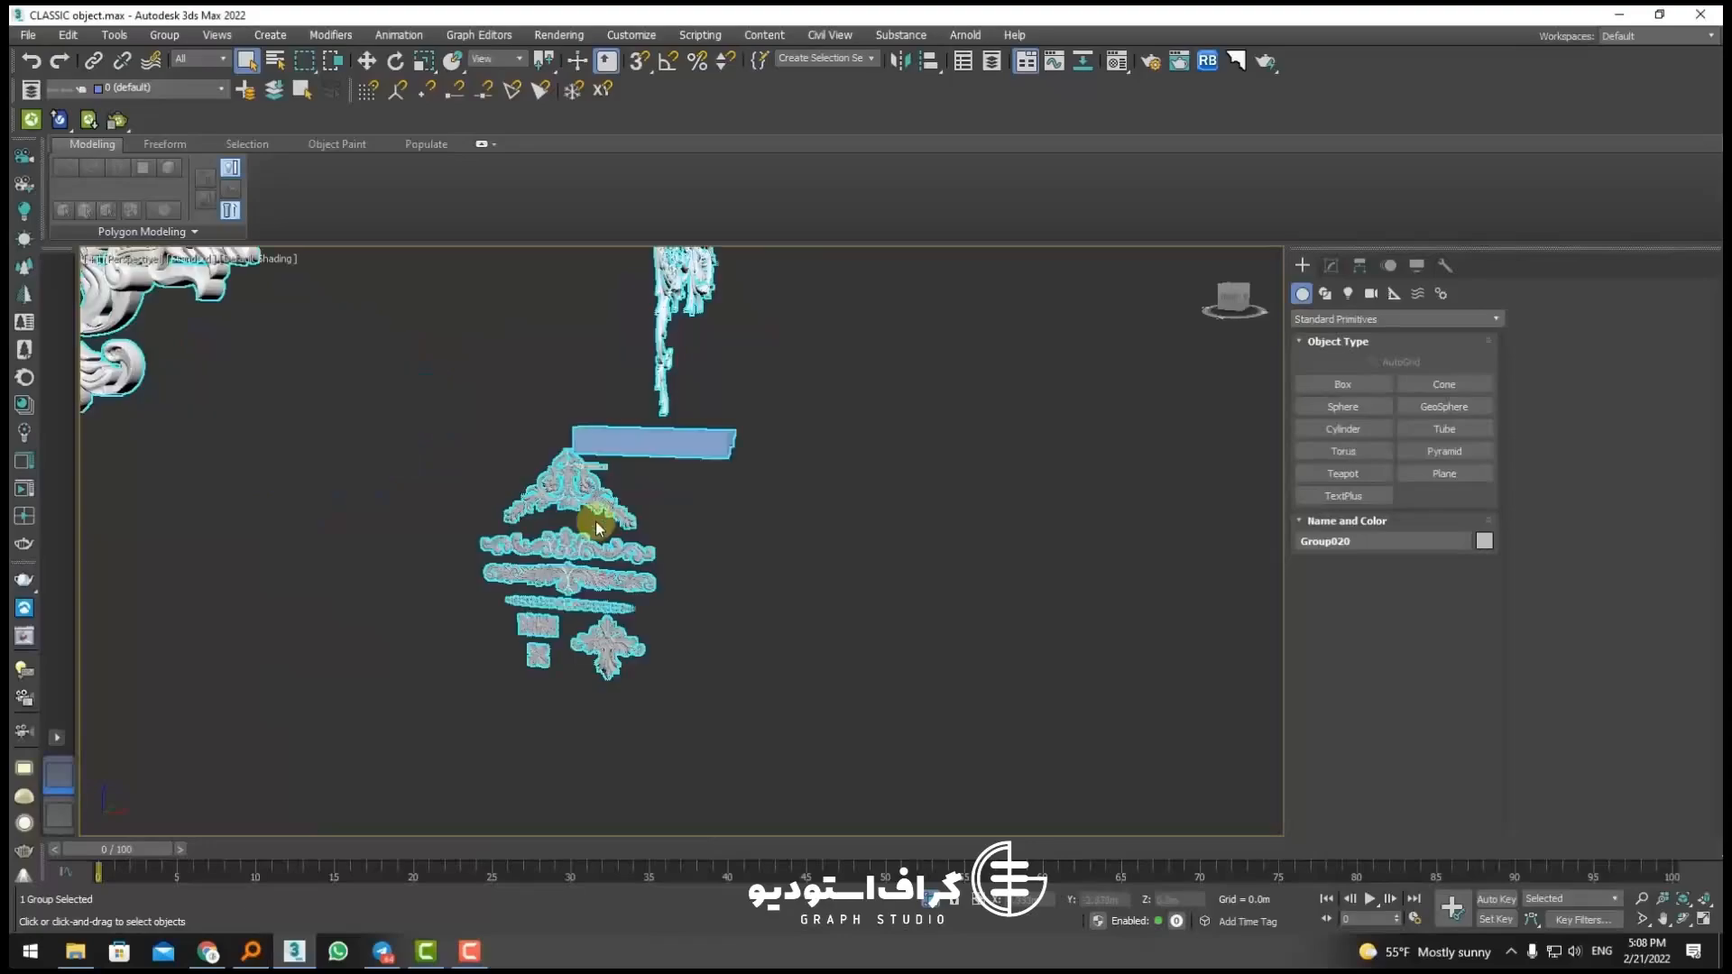
{"action": "scroll", "coordinate": [596, 523], "scroll_direction": "up", "scroll_amount": 5}
{"action": "left_click", "coordinate": [797, 599]}
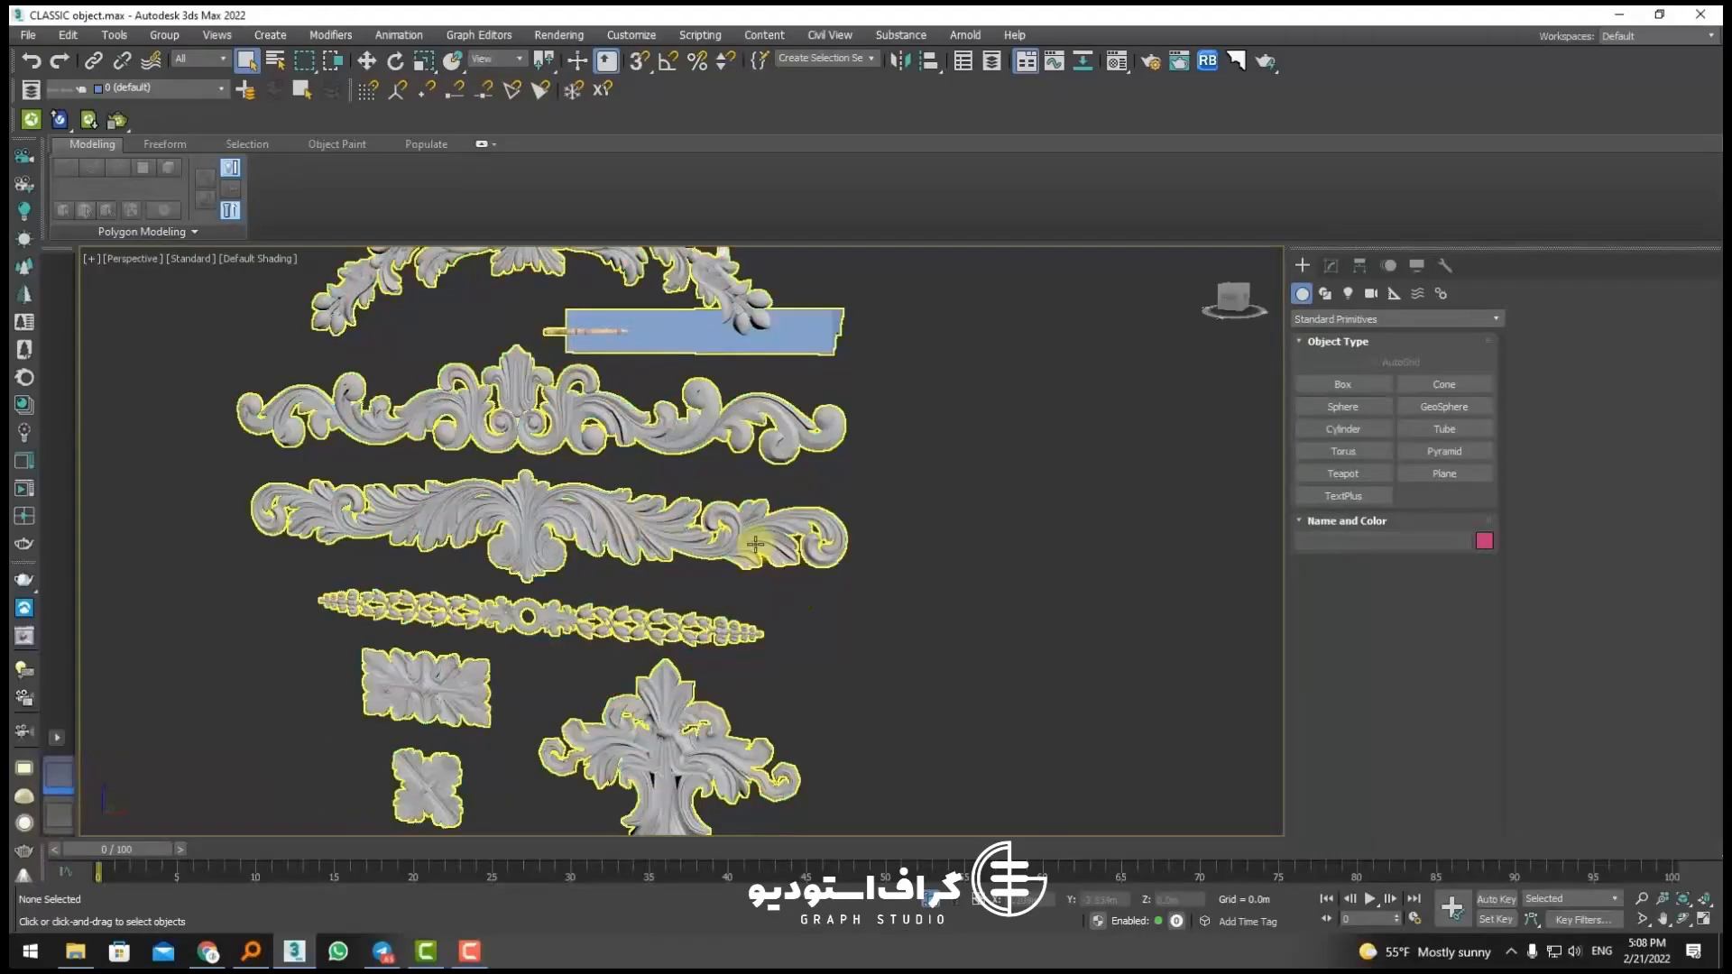
{"action": "left_click", "coordinate": [755, 544]}
{"action": "middle_click_drag", "start_coordinate": [380, 338], "coordinate": [430, 460], "text": "alt"}
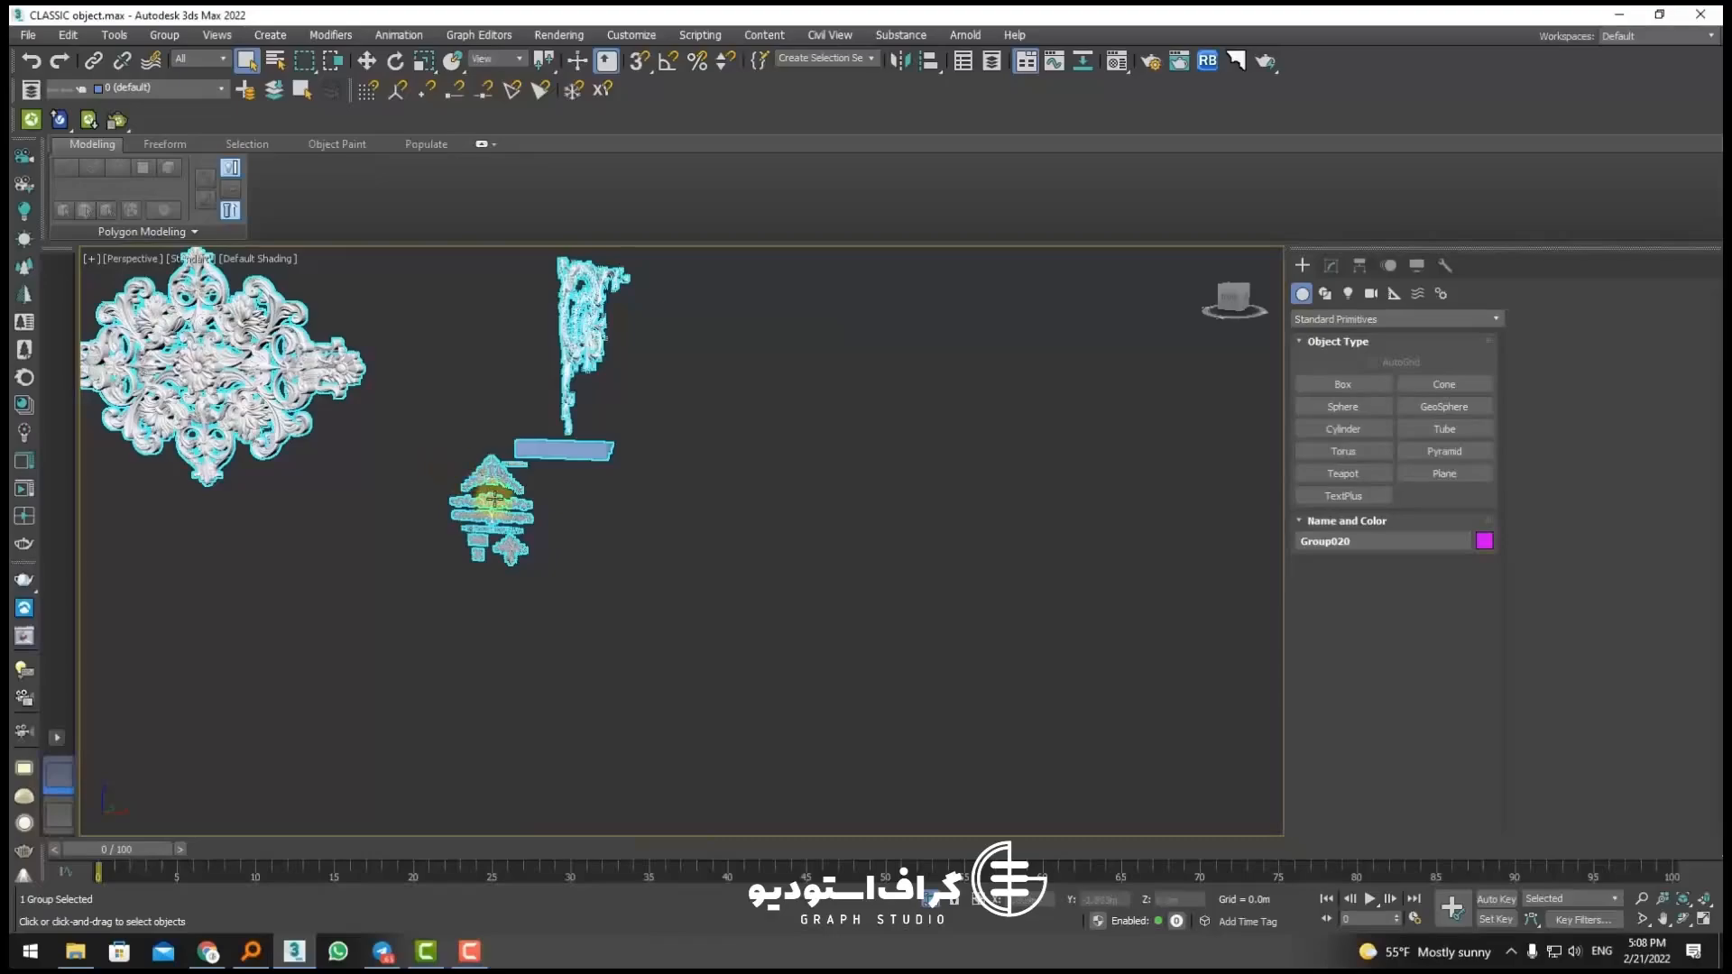
{"action": "scroll", "coordinate": [494, 498], "scroll_direction": "up", "scroll_amount": 5}
{"action": "left_click", "coordinate": [165, 36]}
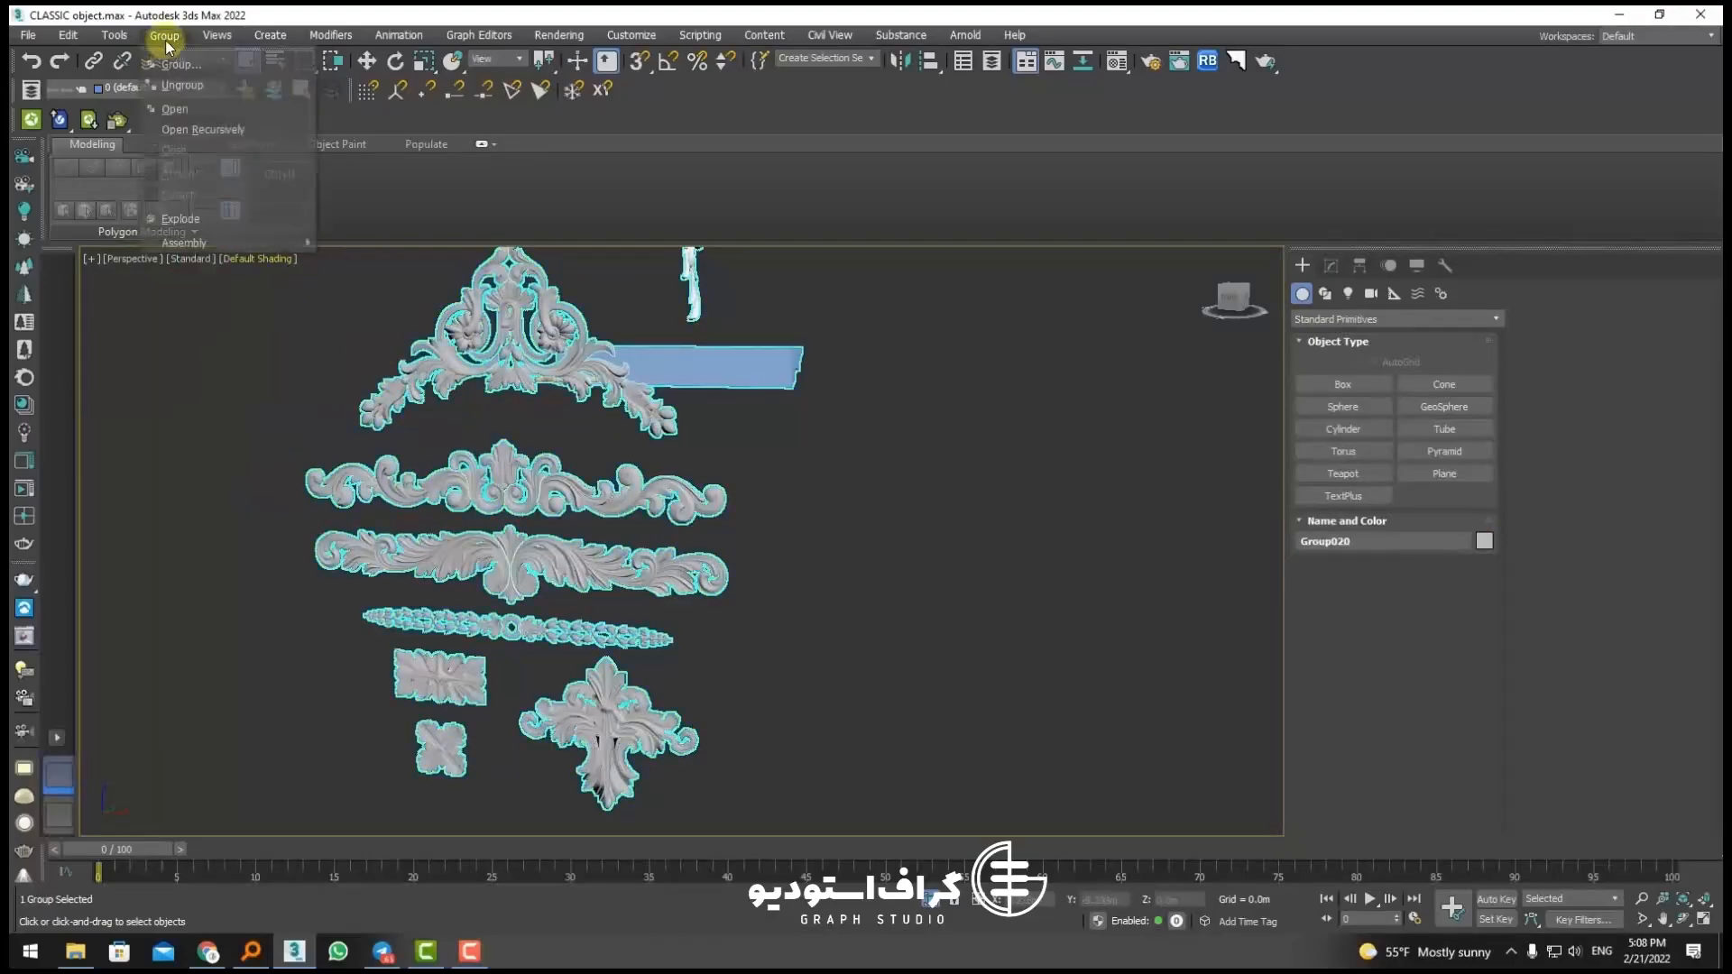
{"action": "left_click", "coordinate": [182, 86]}
Step: Move the upper horizontal scroll ornament along X, well clear of the other ornaments
{"action": "left_click", "coordinate": [241, 348]}
{"action": "left_click", "coordinate": [535, 488]}
{"action": "scroll", "coordinate": [535, 488], "scroll_direction": "down", "scroll_amount": 8}
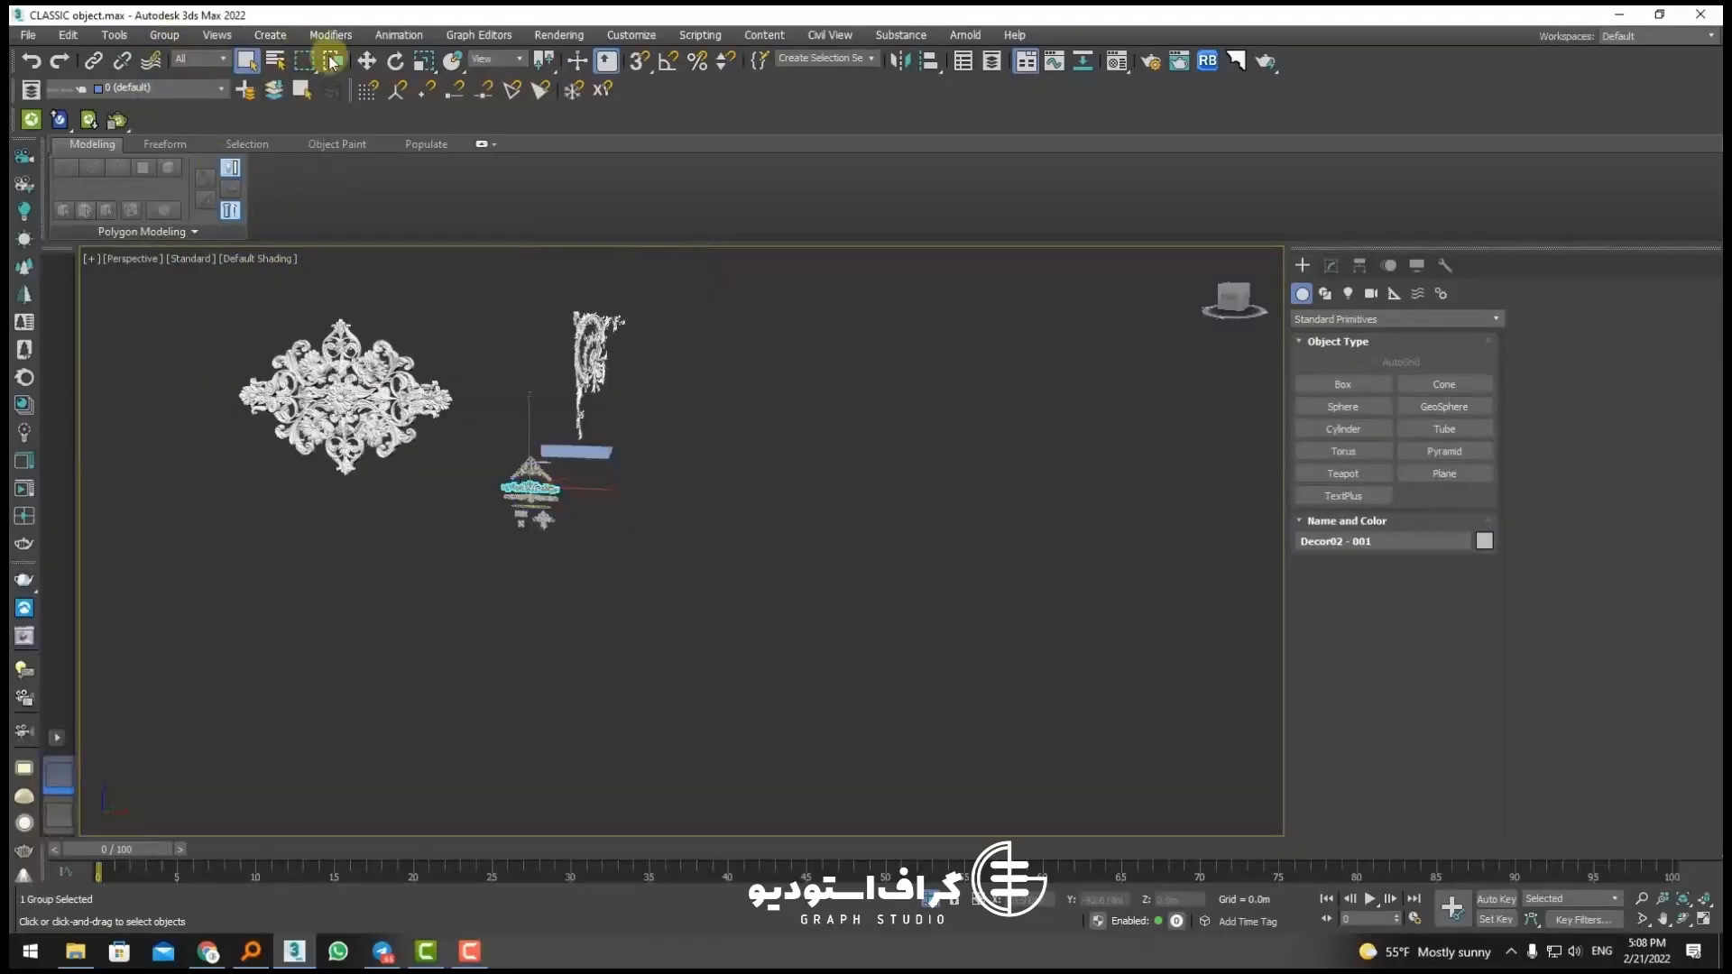
{"action": "left_click", "coordinate": [366, 61]}
{"action": "left_click", "coordinate": [508, 485]}
{"action": "left_click_drag", "start_coordinate": [572, 485], "coordinate": [929, 501]}
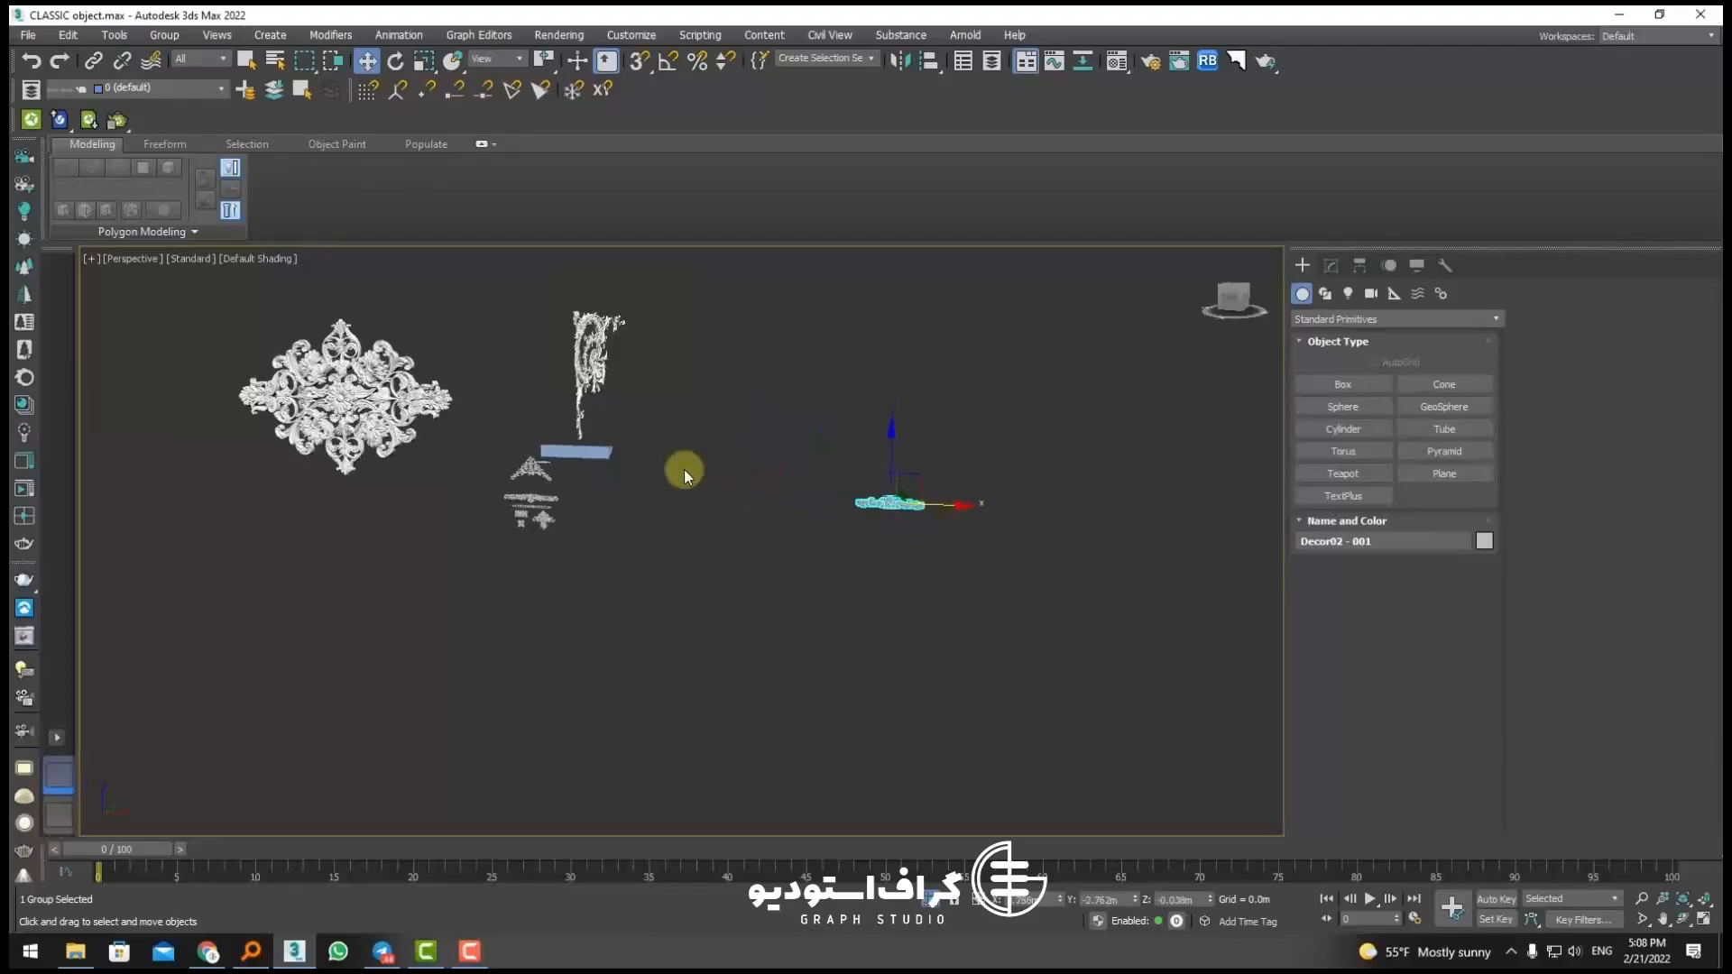
Step: Move the blue moulding piece beside the separated scroll ornament and delete all the other ornaments
{"action": "left_click", "coordinate": [619, 460]}
{"action": "left_click_drag", "start_coordinate": [619, 460], "coordinate": [893, 481]}
{"action": "left_click_drag", "start_coordinate": [649, 599], "coordinate": [144, 263]}
{"action": "key", "text": "Delete"}
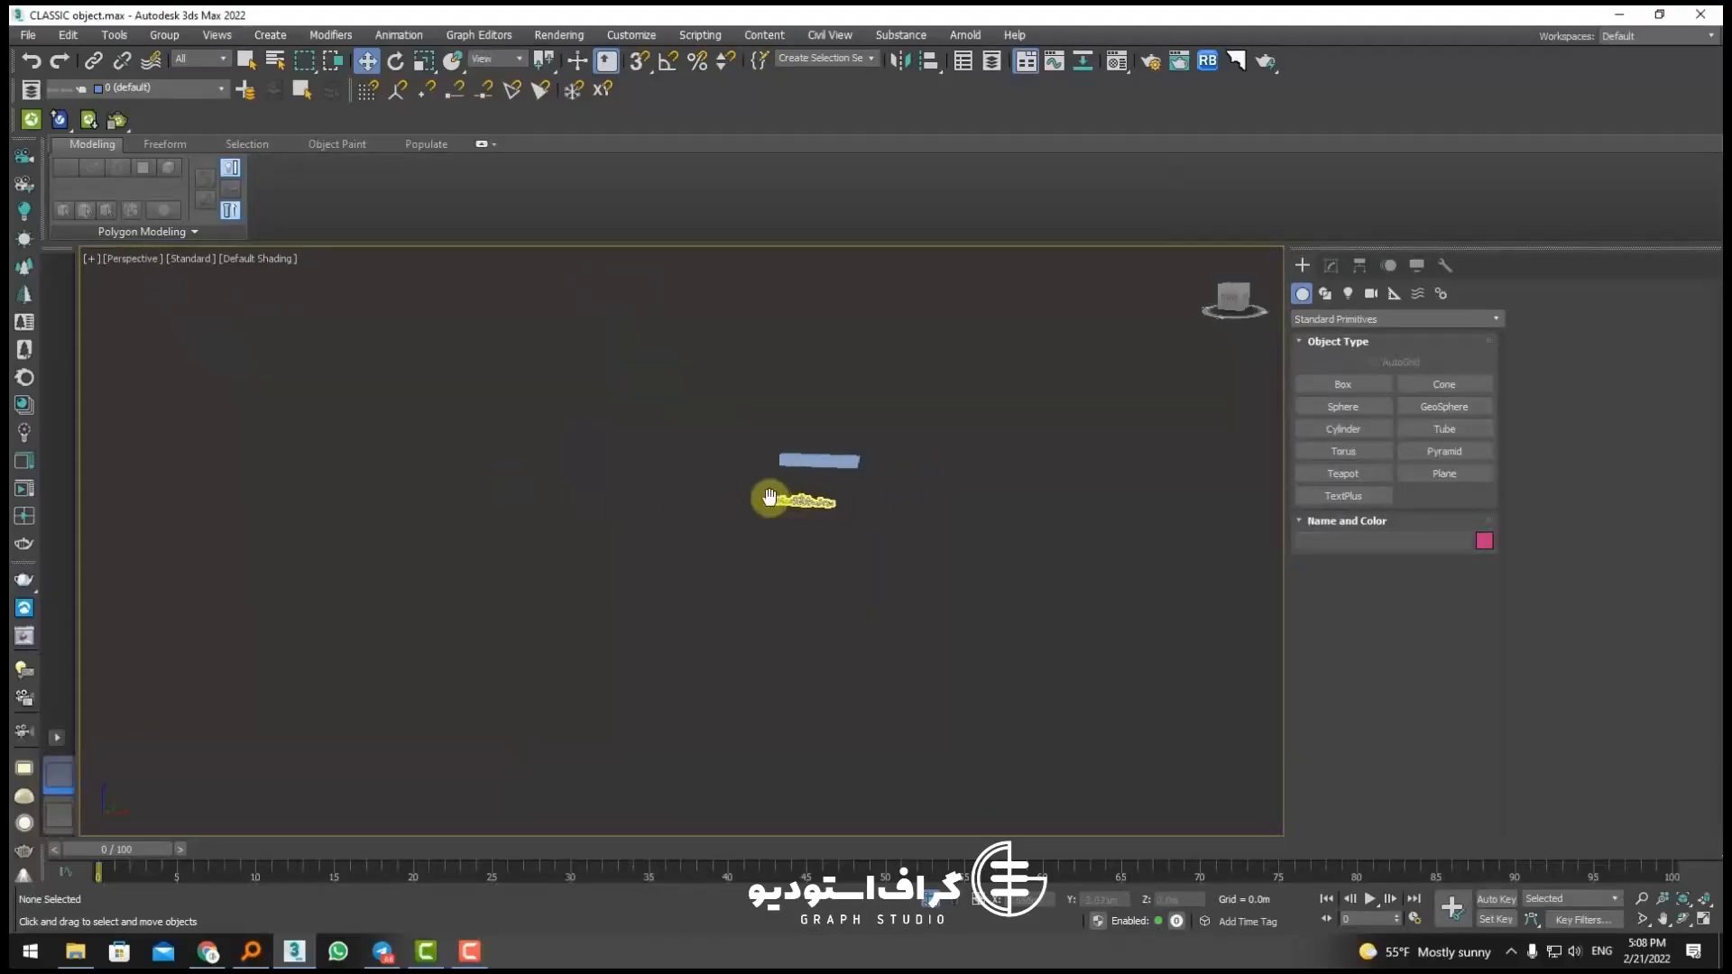
Step: Draw a one-turn helix spline with a base radius of about 1.1 m beside the two remaining objects
{"action": "left_click", "coordinate": [1325, 294]}
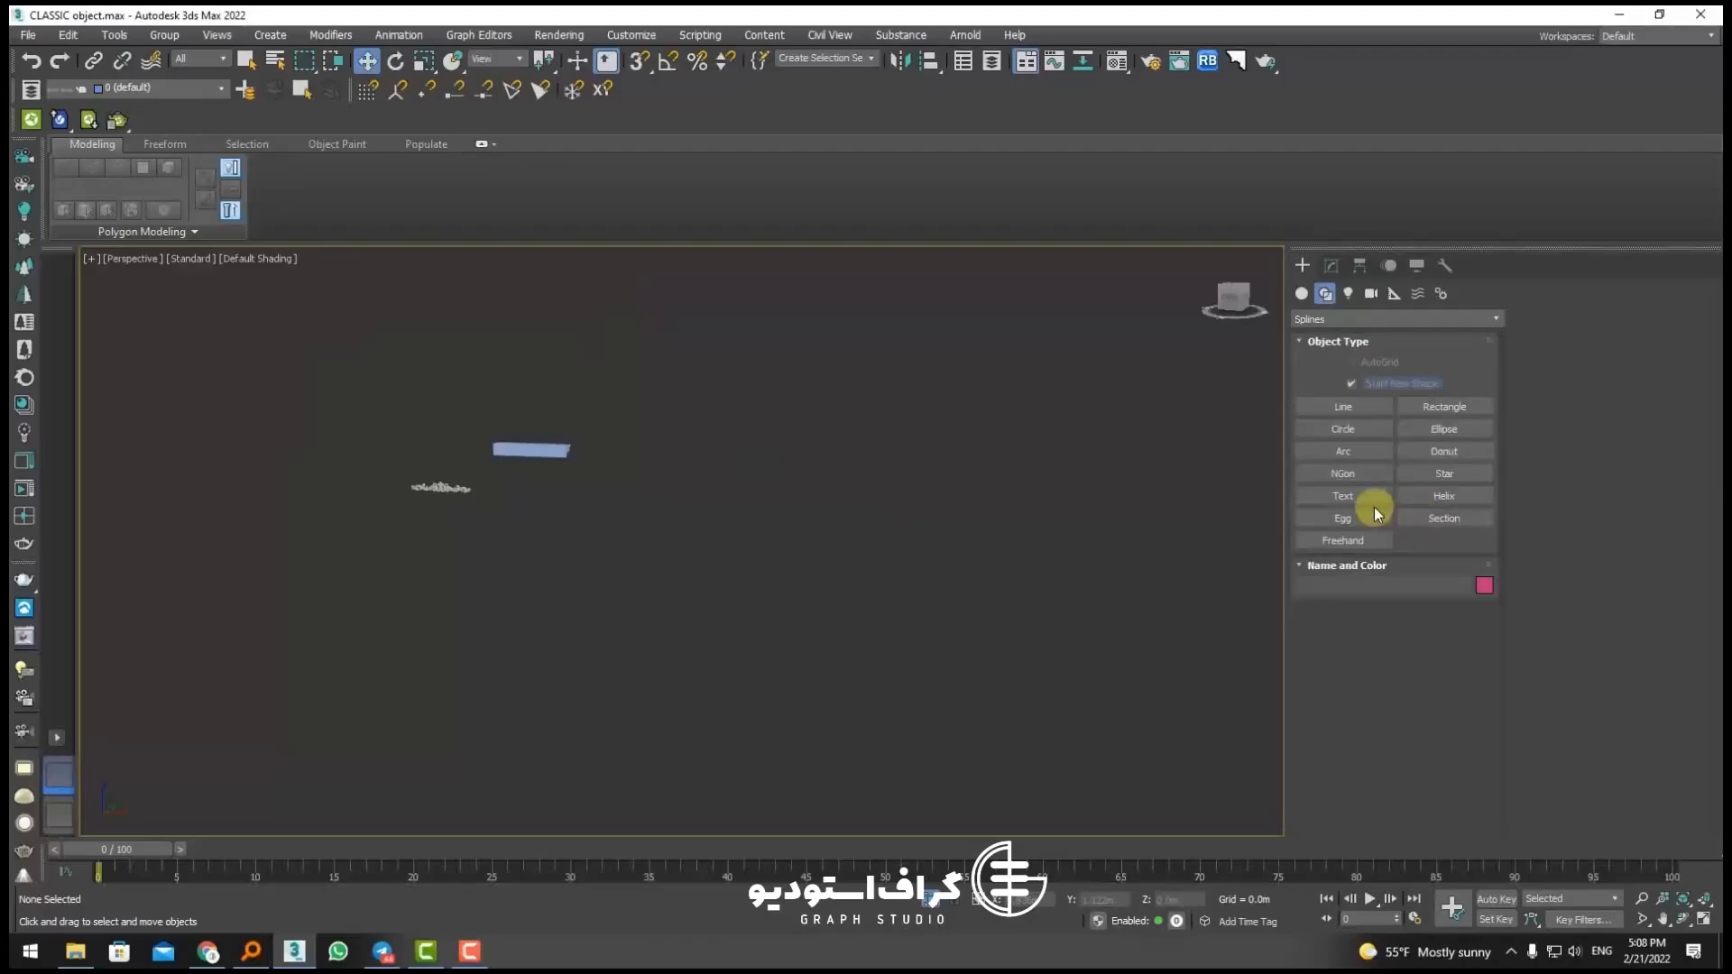
{"action": "left_click", "coordinate": [1441, 498]}
{"action": "left_click_drag", "start_coordinate": [738, 511], "coordinate": [755, 538]}
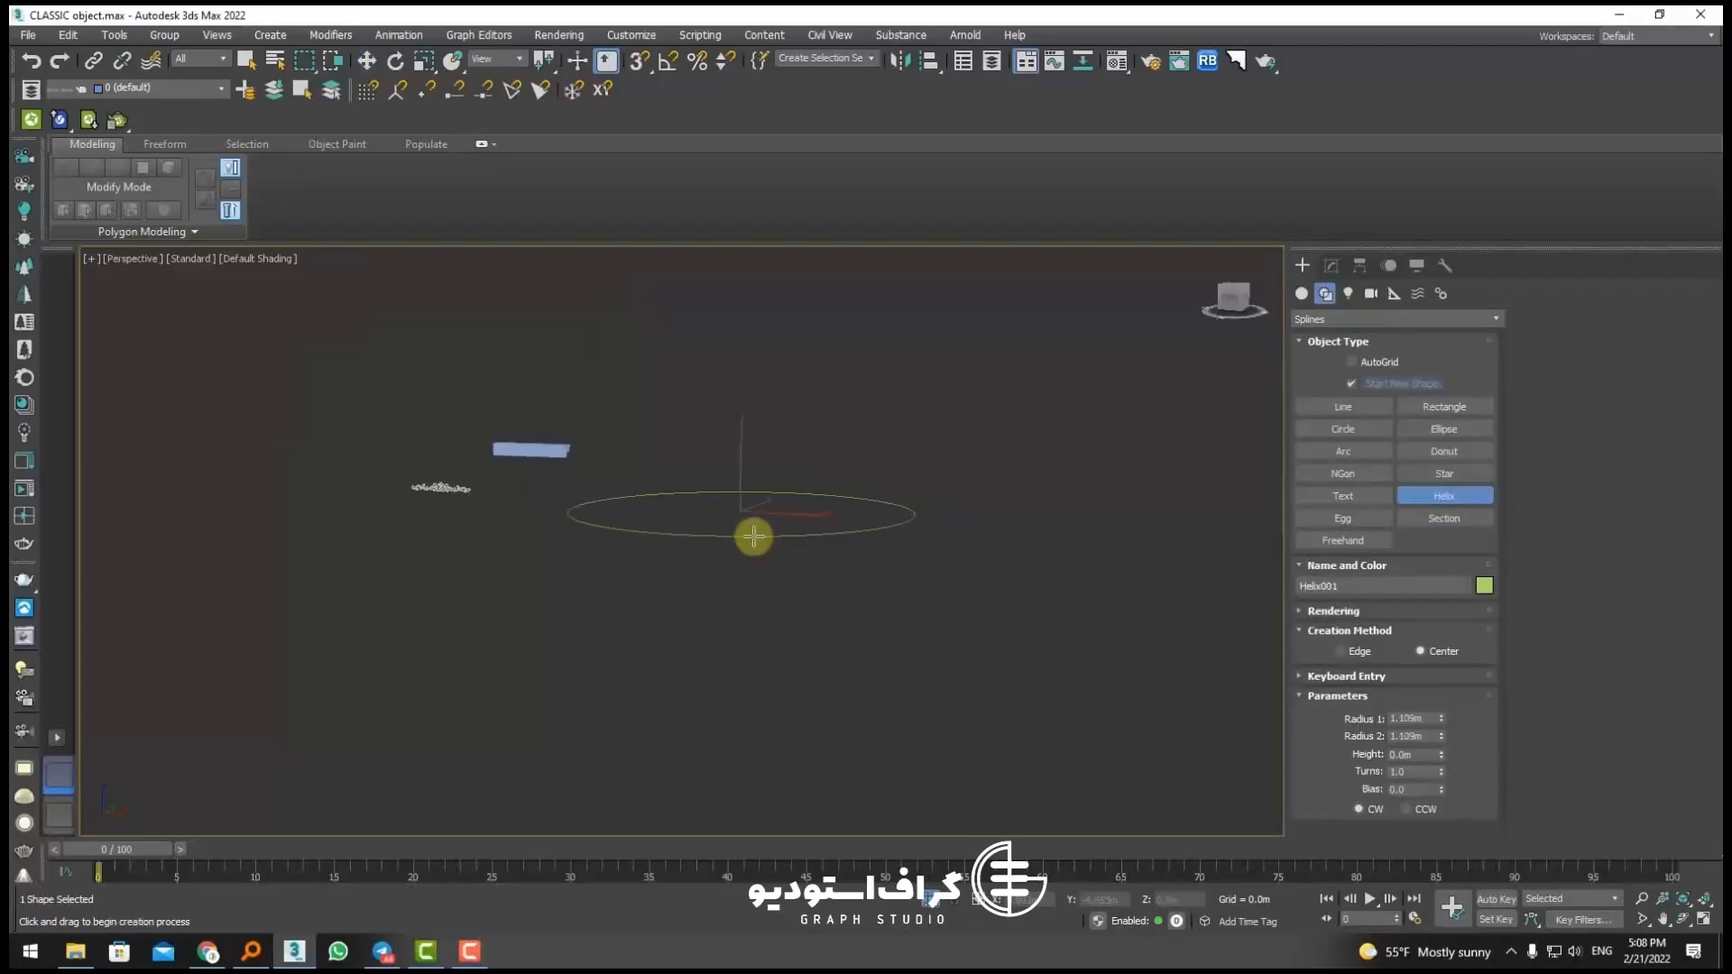
{"action": "left_click", "coordinate": [763, 185]}
{"action": "left_click", "coordinate": [735, 218]}
{"action": "key", "text": "w"}
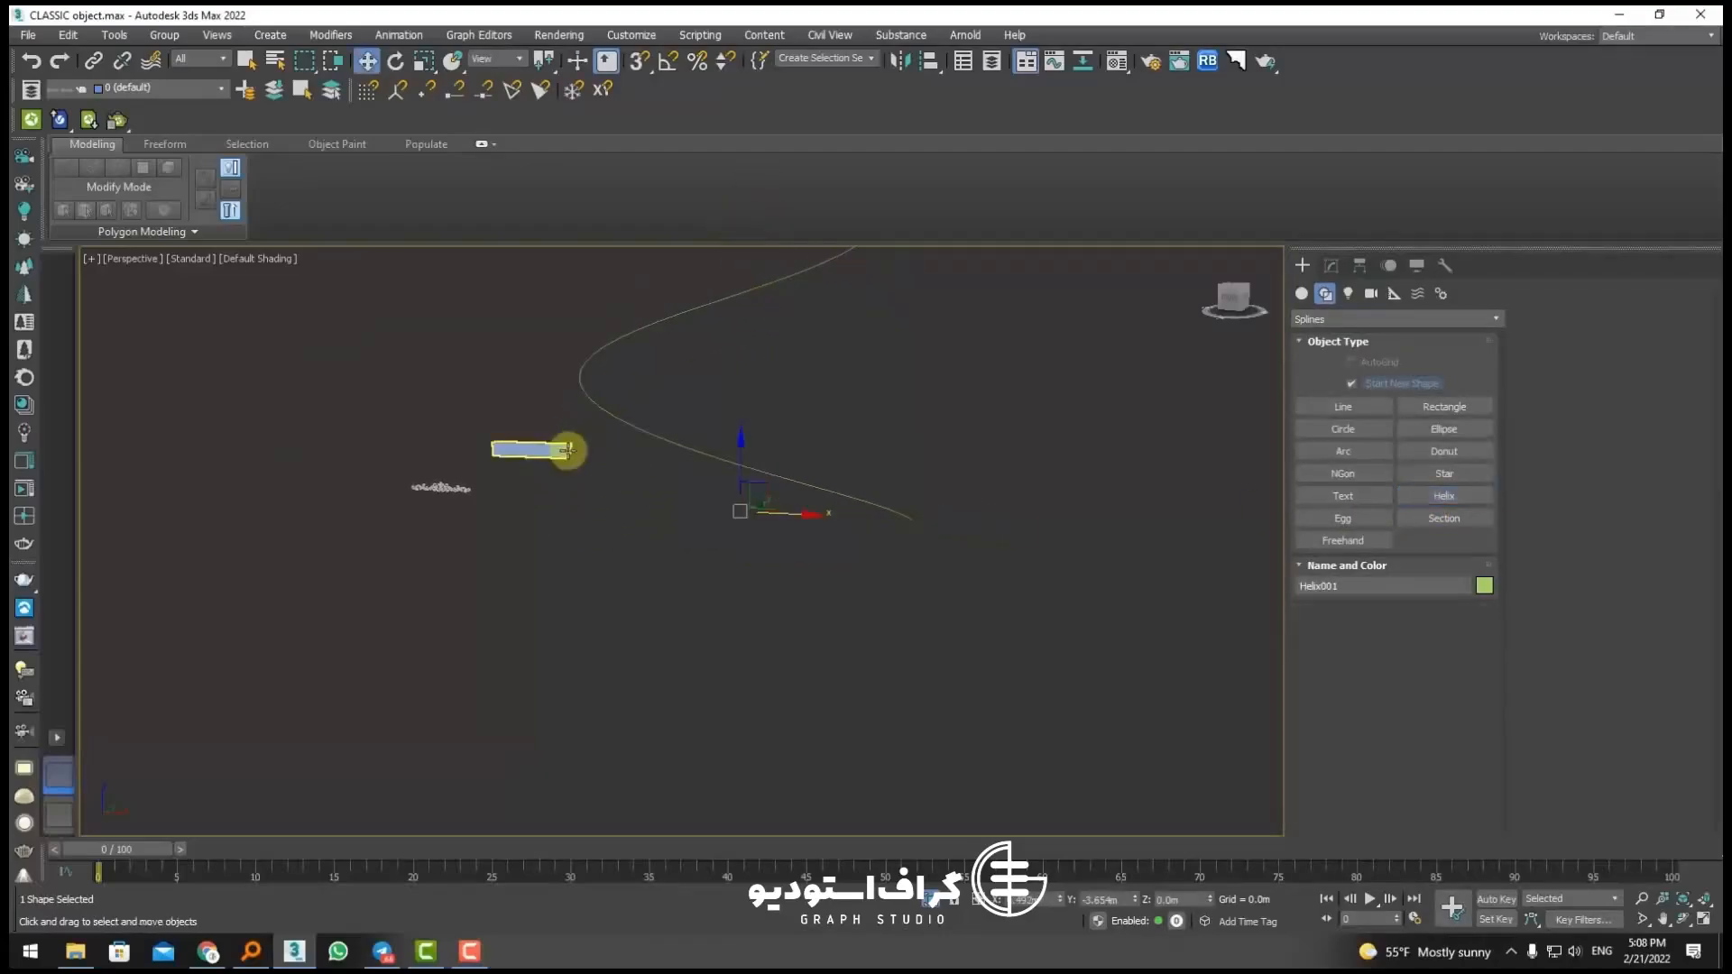
Step: Apply PathDeform (WSM) to the blue moulding piece and assign the new helix as its path
{"action": "left_click", "coordinate": [567, 451]}
{"action": "left_click", "coordinate": [1331, 265]}
{"action": "left_click", "coordinate": [1343, 528]}
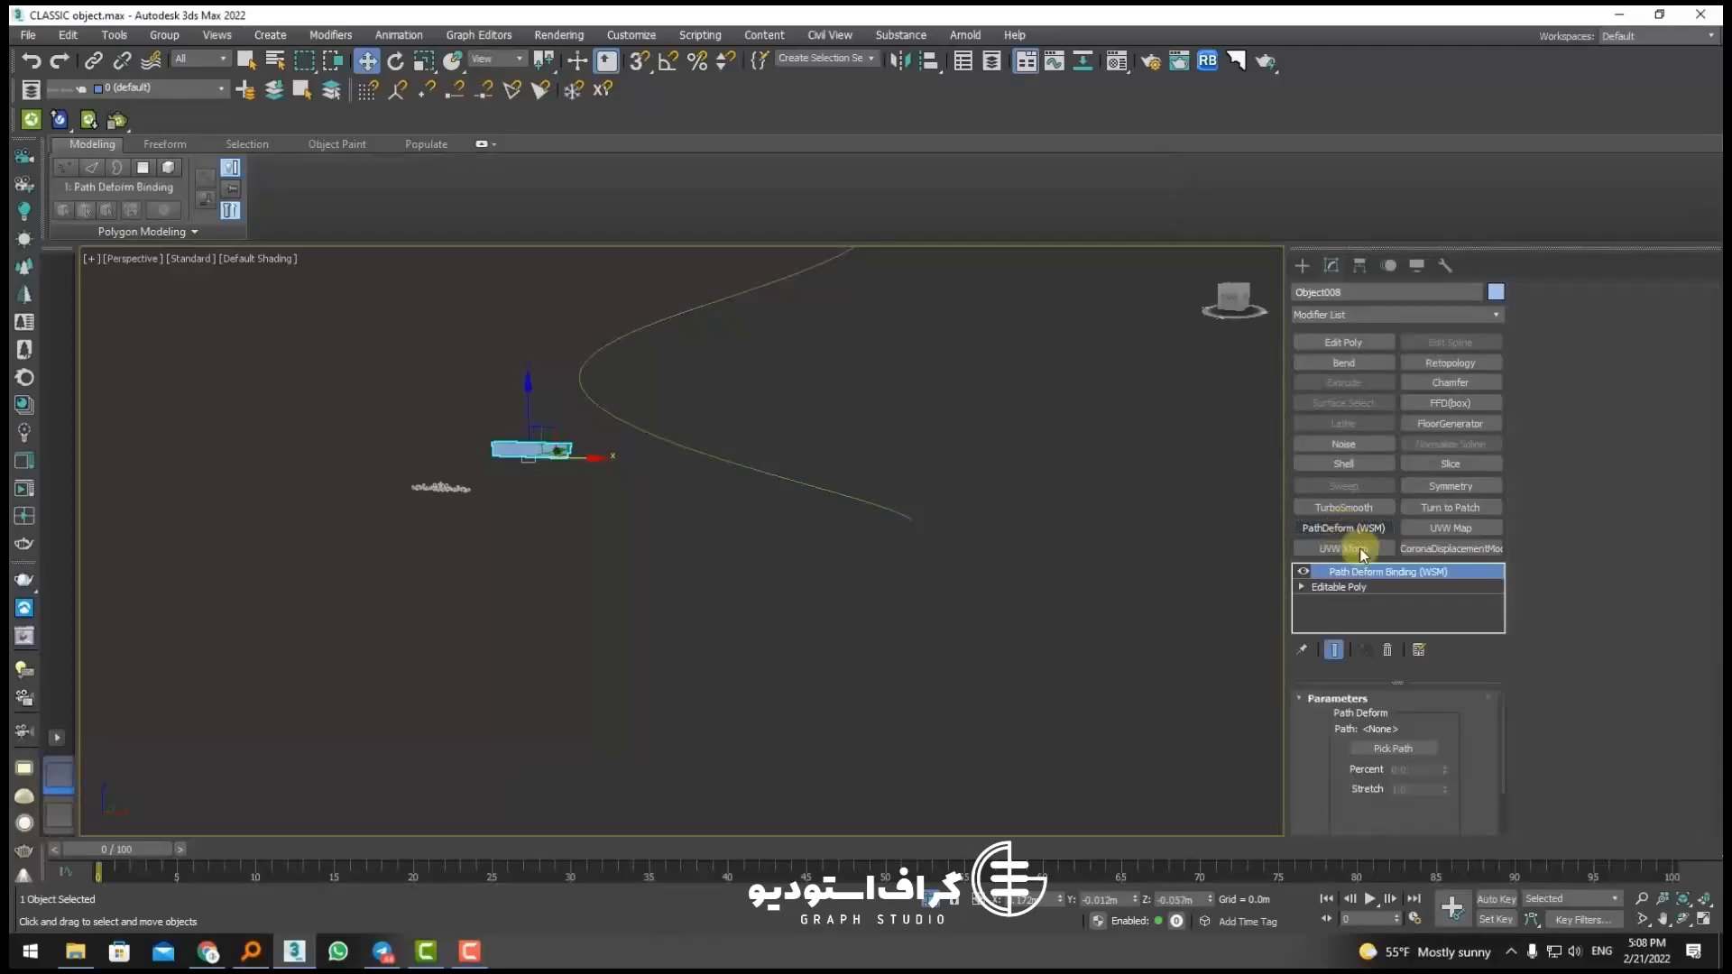
{"action": "left_click", "coordinate": [1384, 751]}
{"action": "left_click", "coordinate": [881, 514]}
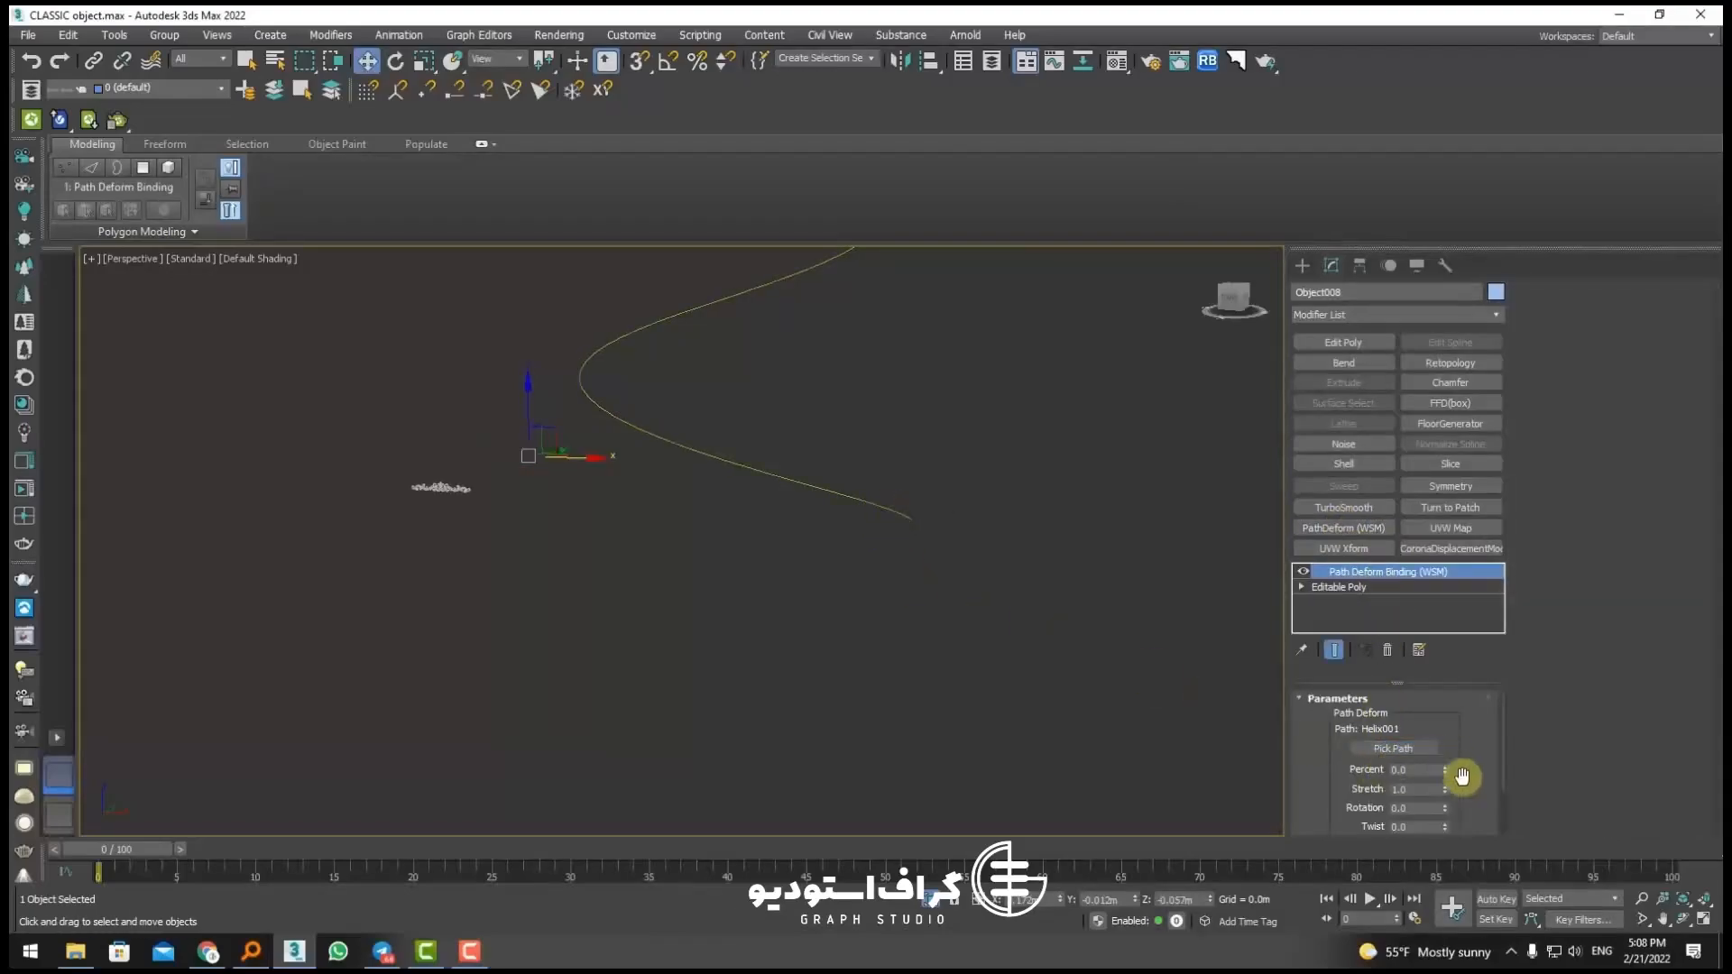
Step: Move the strip object onto its helix path and shift it along the path to about 14.5 percent
{"action": "scroll", "coordinate": [1453, 781], "scroll_direction": "down", "scroll_amount": 2}
{"action": "left_click", "coordinate": [1427, 804]}
{"action": "left_click_drag", "start_coordinate": [1438, 804], "coordinate": [1392, 738]}
Step: Delete the Path Deform Binding modifier from the strip object
{"action": "scroll", "coordinate": [1480, 762], "scroll_direction": "up", "scroll_amount": 2}
{"action": "right_click", "coordinate": [1344, 572]}
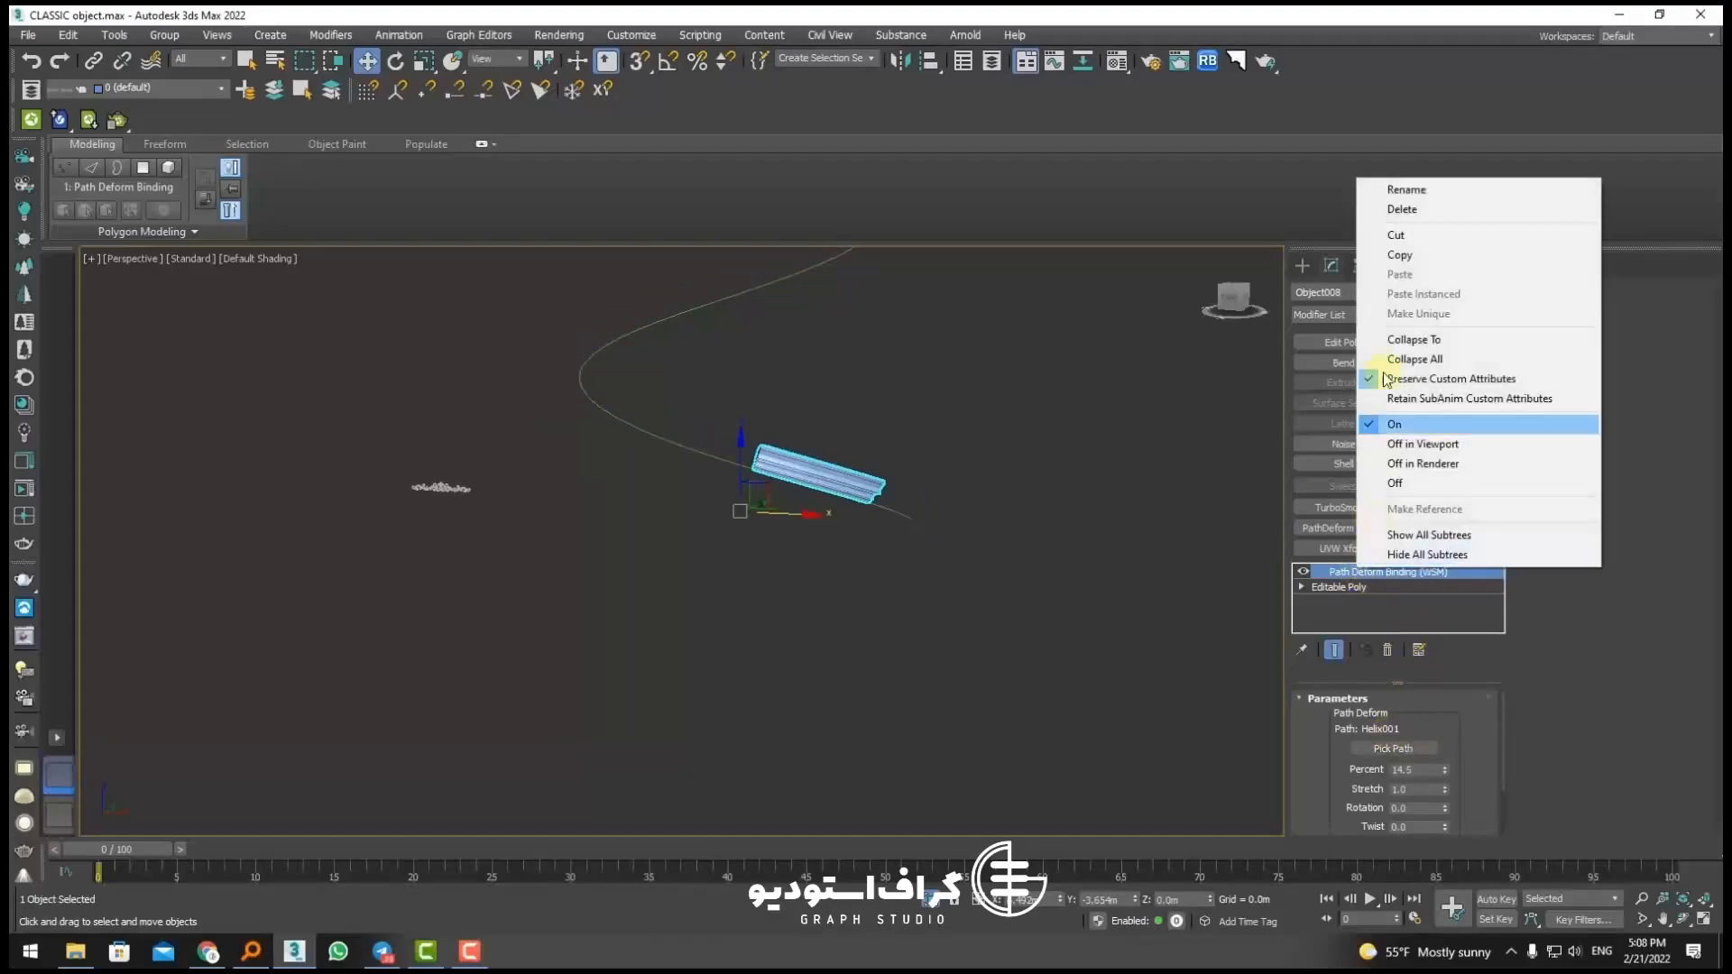
{"action": "left_click", "coordinate": [1380, 201]}
Step: Extrude the helix spline by about 0.75 m to make a curved ribbon surface
{"action": "left_click", "coordinate": [644, 460]}
{"action": "left_click", "coordinate": [665, 445]}
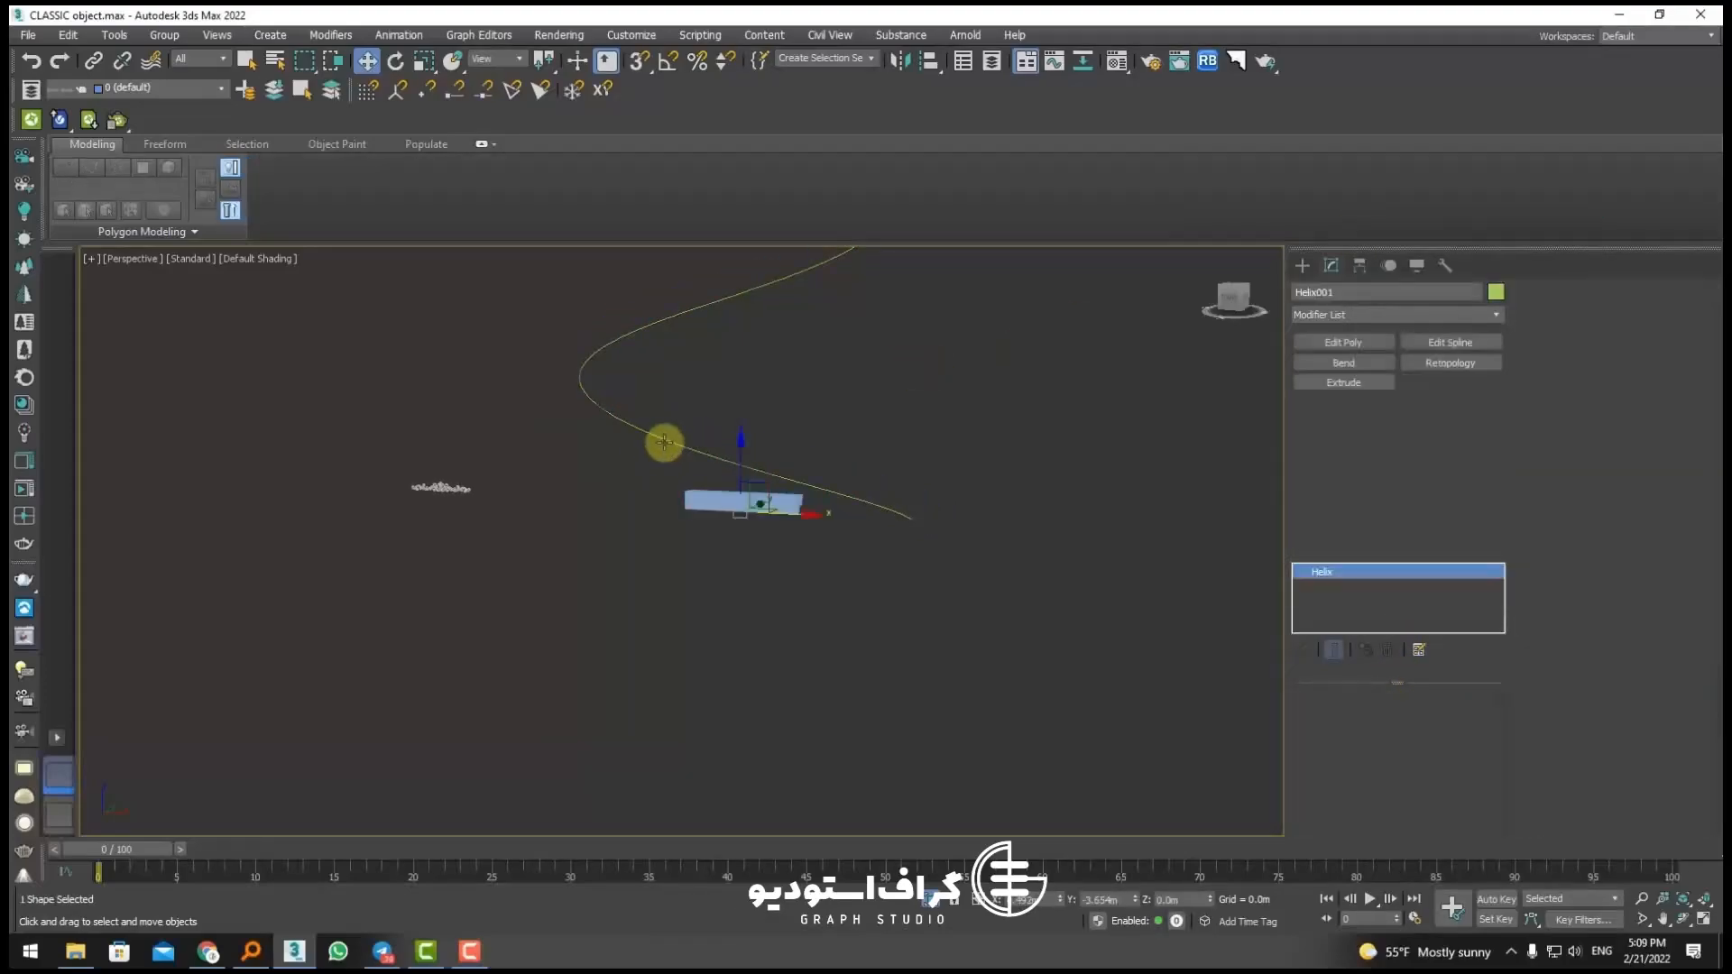
{"action": "left_click", "coordinate": [1352, 388]}
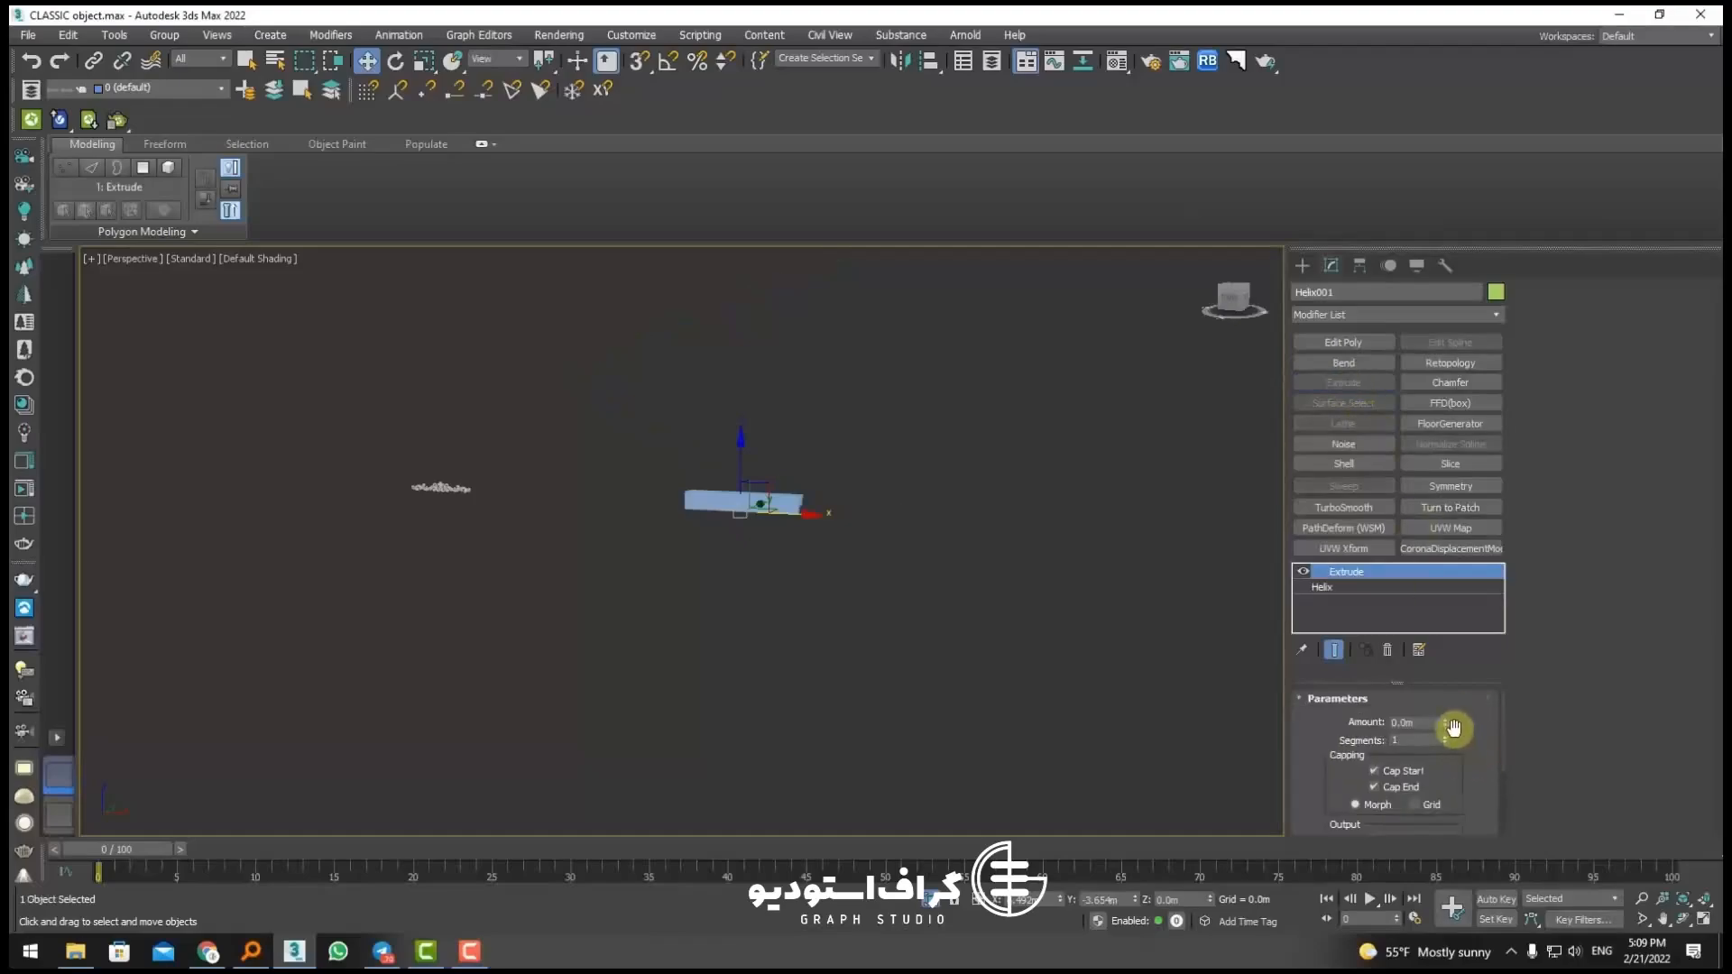
{"action": "left_click_drag", "start_coordinate": [1444, 724], "coordinate": [1433, 585]}
{"action": "scroll", "coordinate": [915, 532], "scroll_direction": "down", "scroll_amount": 4}
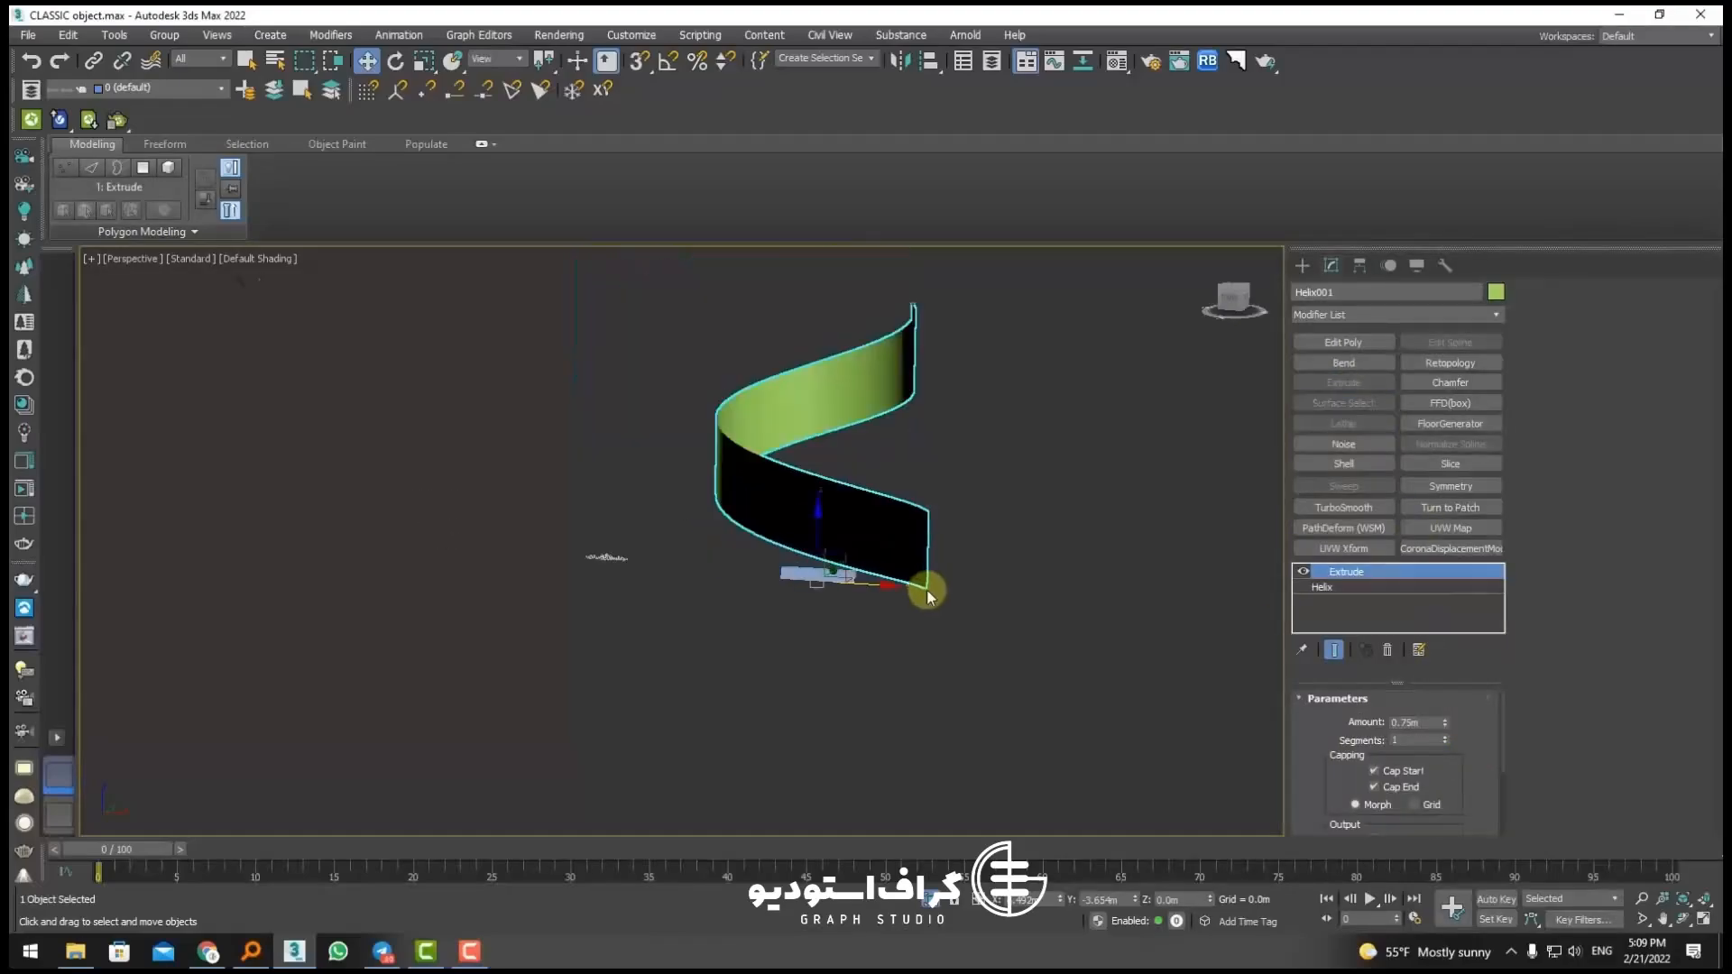
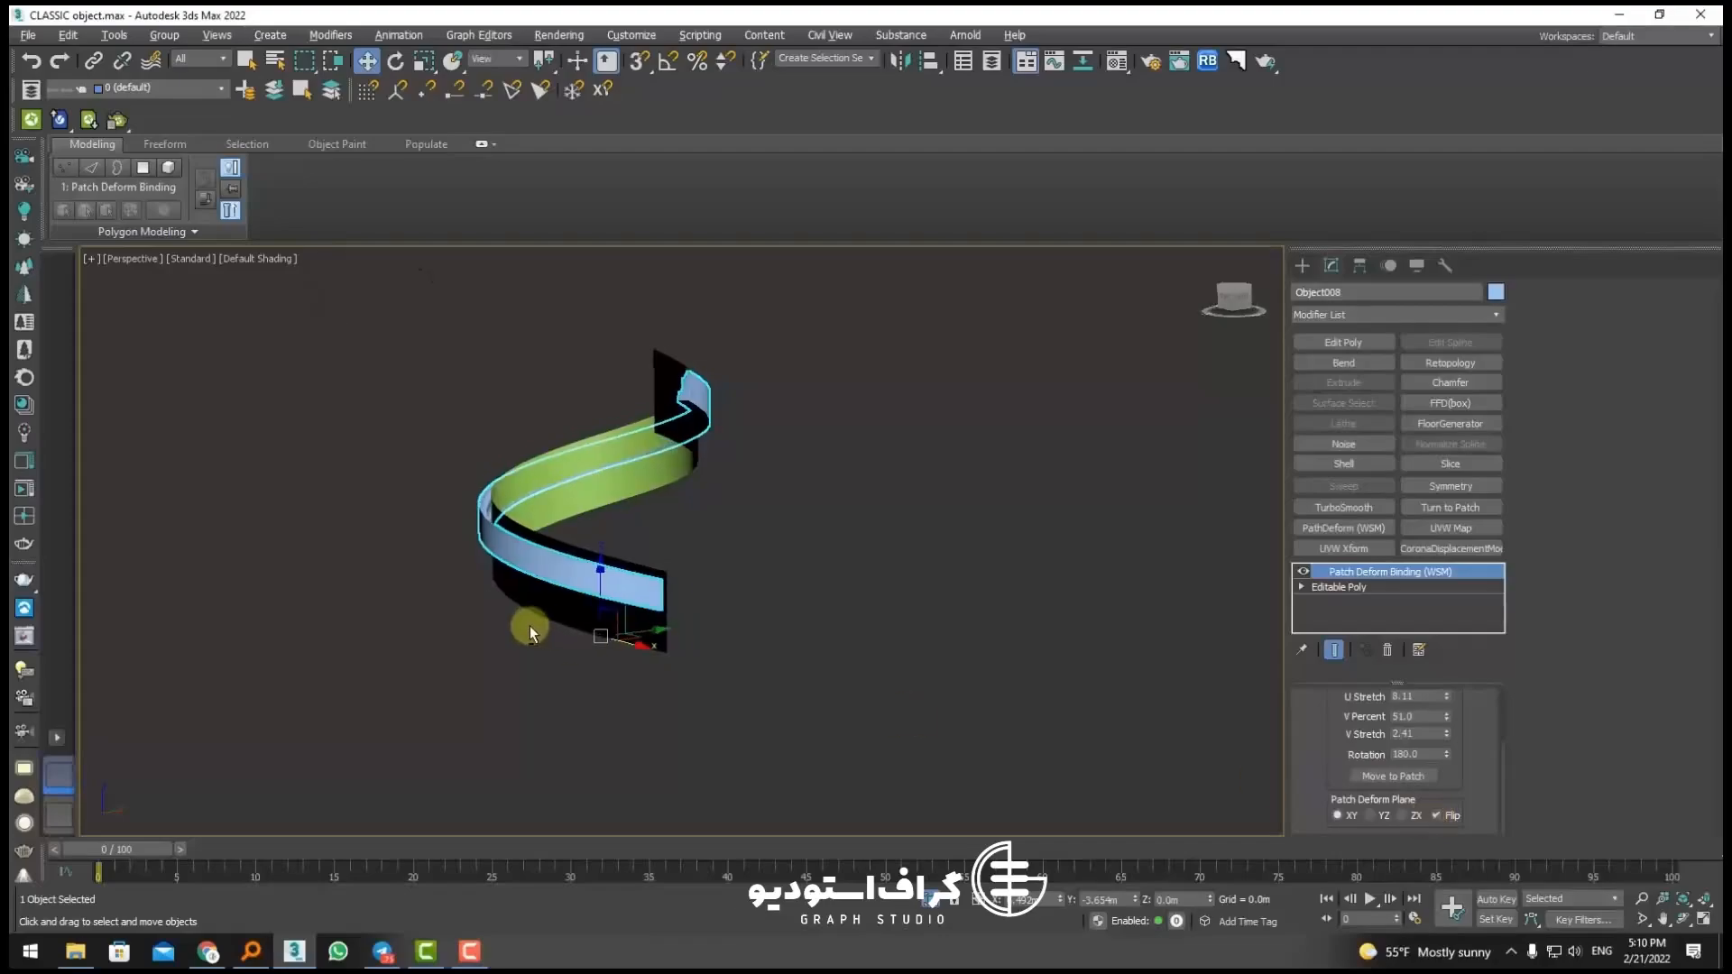
Step: Set the strip's Patch Deform V Percent to 26.5 and V Stretch to 1.566
{"action": "mouse_move", "coordinate": [665, 621]}
{"action": "left_mouse_down"}
{"action": "mouse_move", "coordinate": [684, 641]}
{"action": "mouse_move", "coordinate": [611, 626]}
{"action": "mouse_move", "coordinate": [648, 593]}
{"action": "left_mouse_up"}
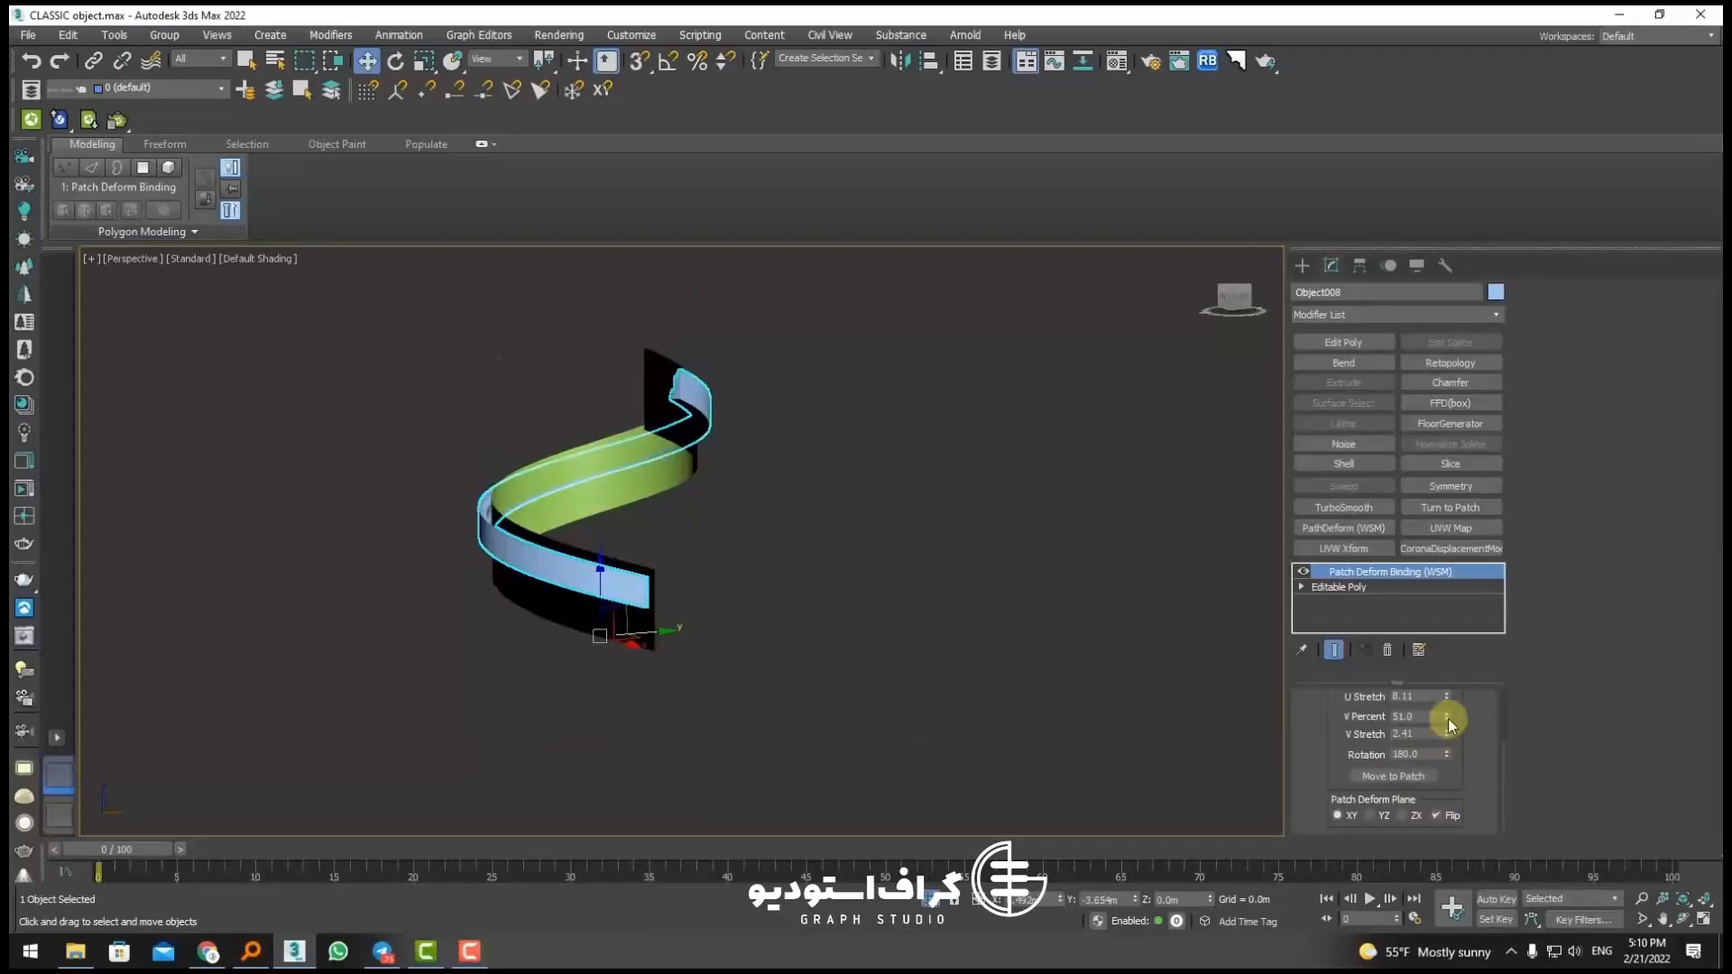
{"action": "mouse_move", "coordinate": [1450, 725]}
{"action": "left_mouse_down"}
{"action": "mouse_move", "coordinate": [1446, 773]}
{"action": "mouse_move", "coordinate": [1446, 710]}
{"action": "left_mouse_up"}
{"action": "scroll", "coordinate": [1455, 757], "scroll_direction": "up", "scroll_amount": 2}
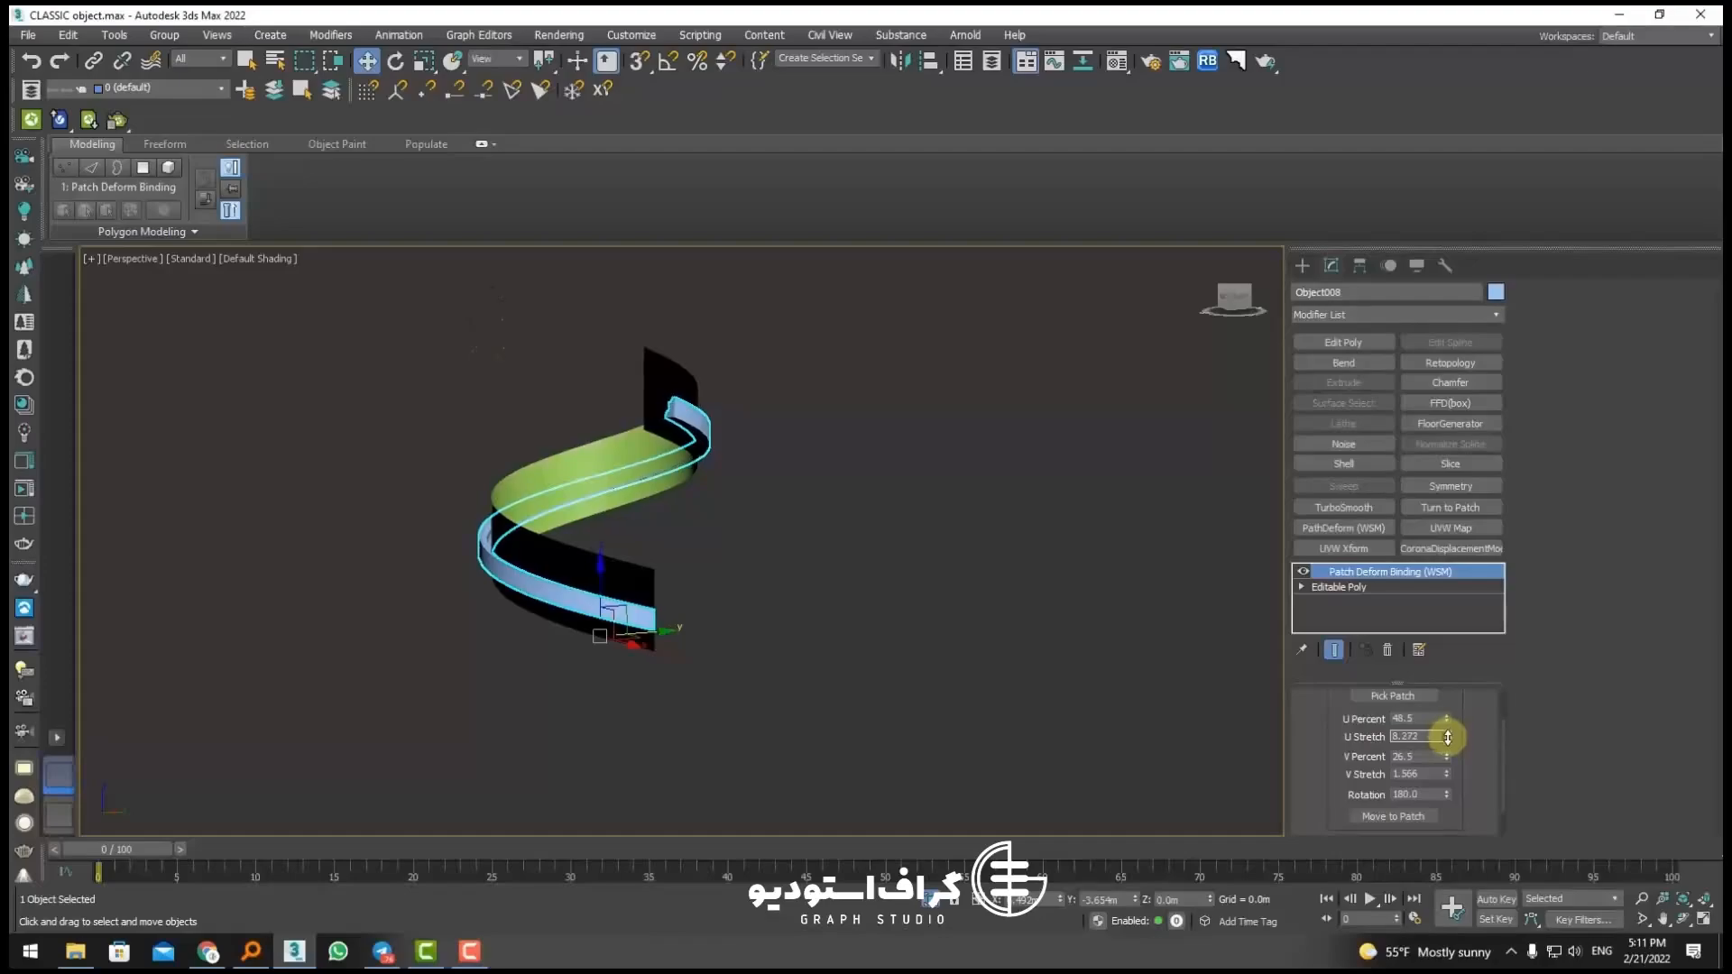
Step: Collapse the strip's Patch Deform Binding into a plain Editable Poly
{"action": "right_click", "coordinate": [1366, 572]}
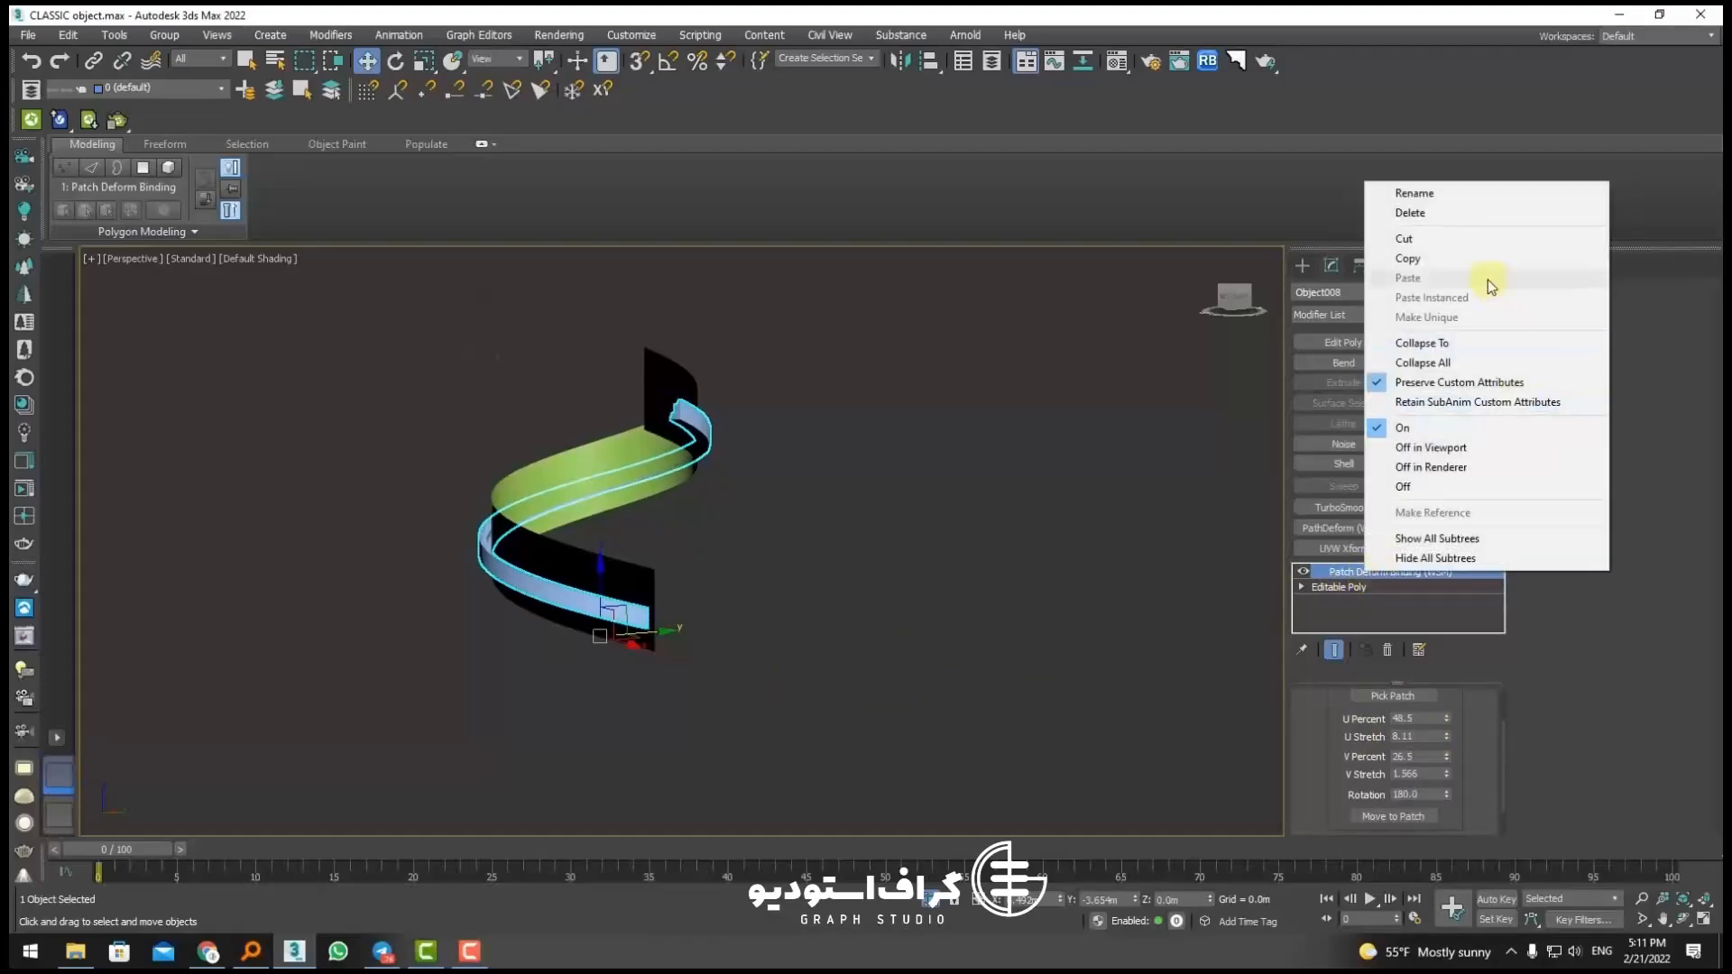
{"action": "left_click", "coordinate": [1438, 346]}
{"action": "left_click", "coordinate": [933, 552]}
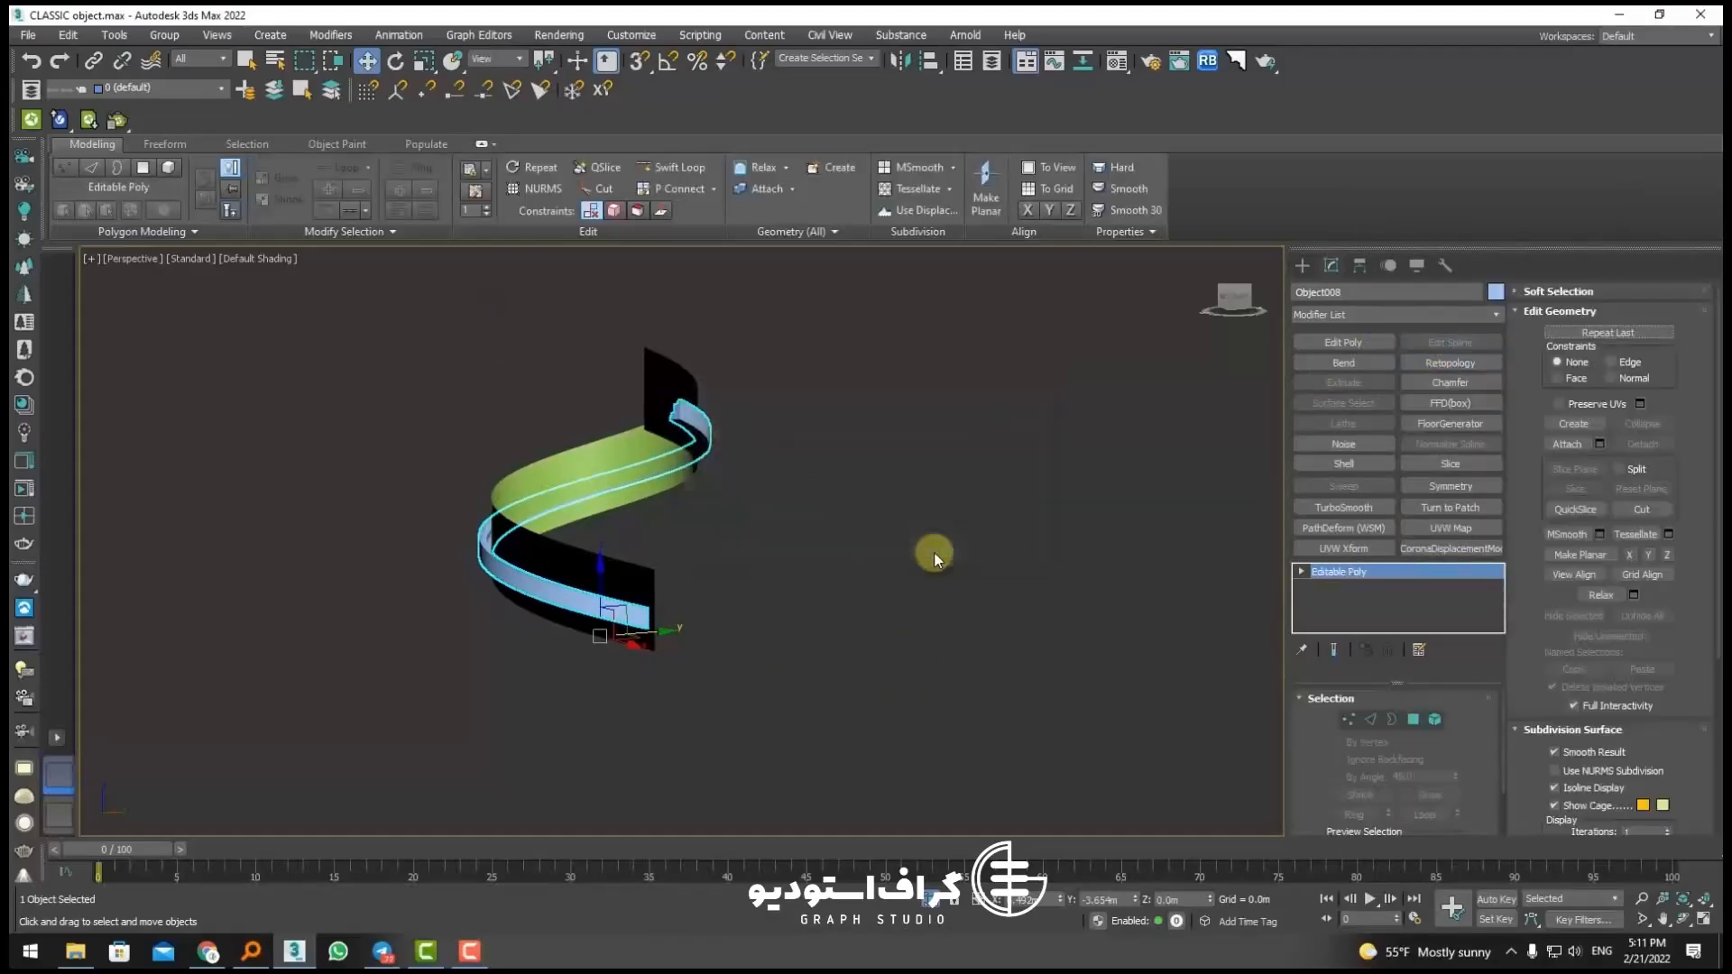
Step: Center the collapsed strip's pivot to the object and check the strip along the ribbon
{"action": "left_click", "coordinate": [1360, 265]}
{"action": "left_click", "coordinate": [1395, 389]}
{"action": "left_click", "coordinate": [1394, 483]}
{"action": "left_click", "coordinate": [1301, 268]}
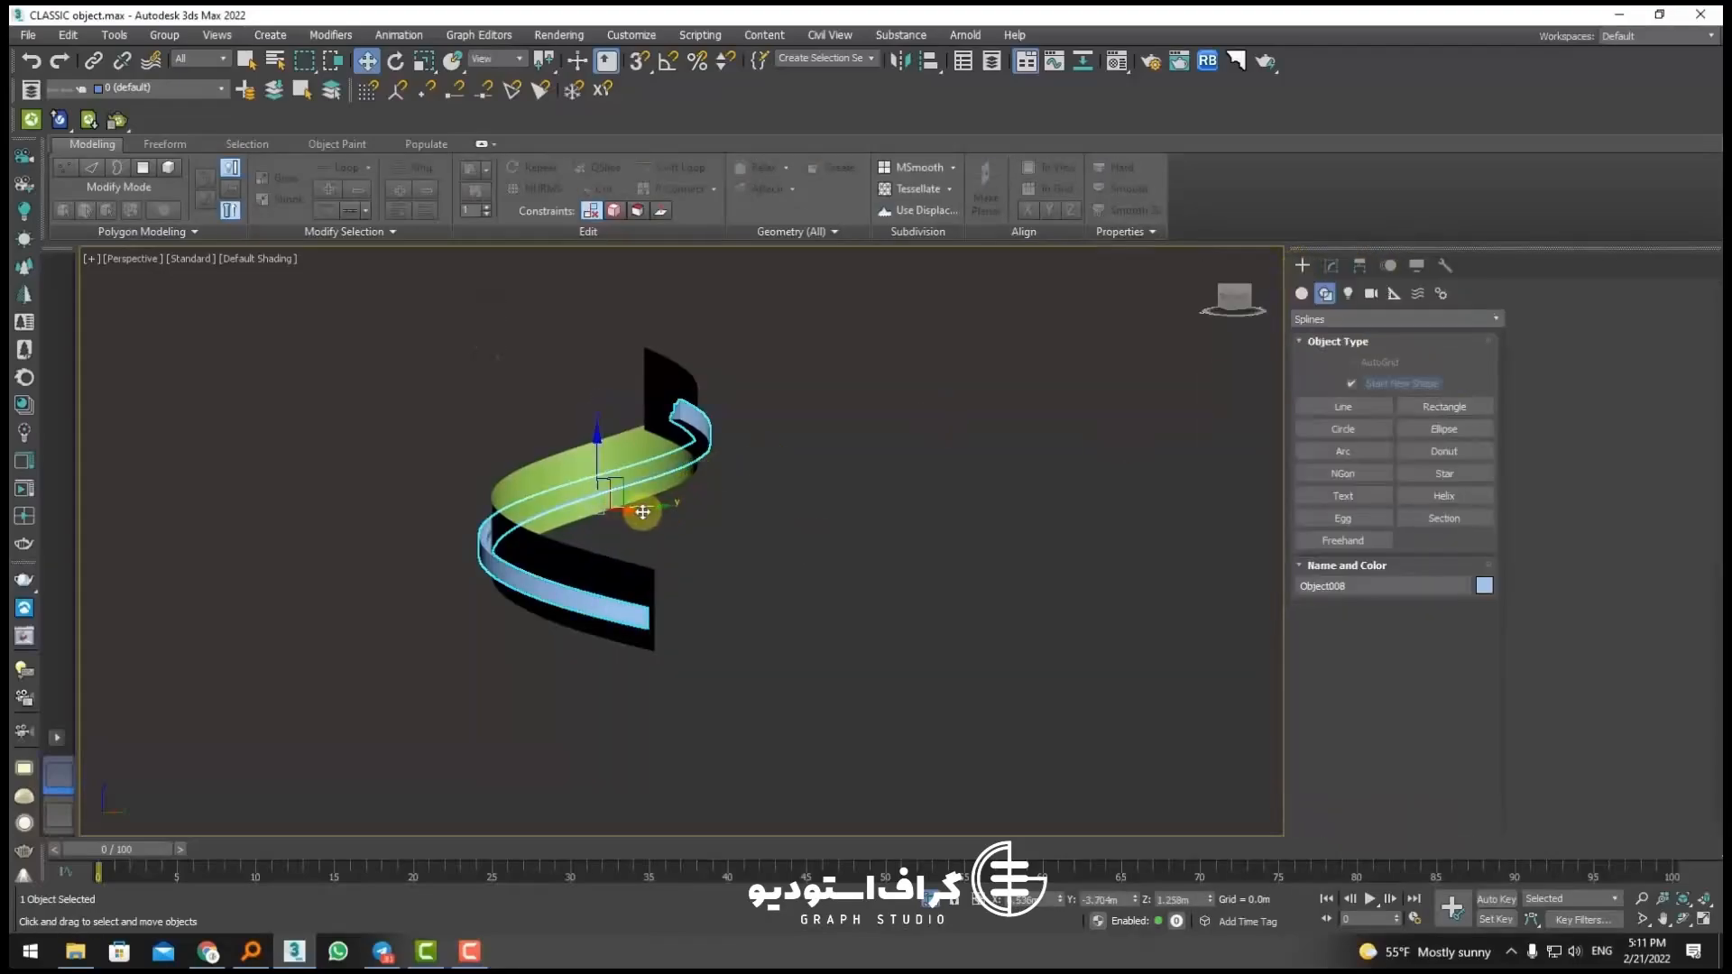
{"action": "middle_click_drag", "start_coordinate": [639, 512], "coordinate": [642, 574], "text": "alt"}
{"action": "left_click_drag", "start_coordinate": [616, 521], "coordinate": [624, 529]}
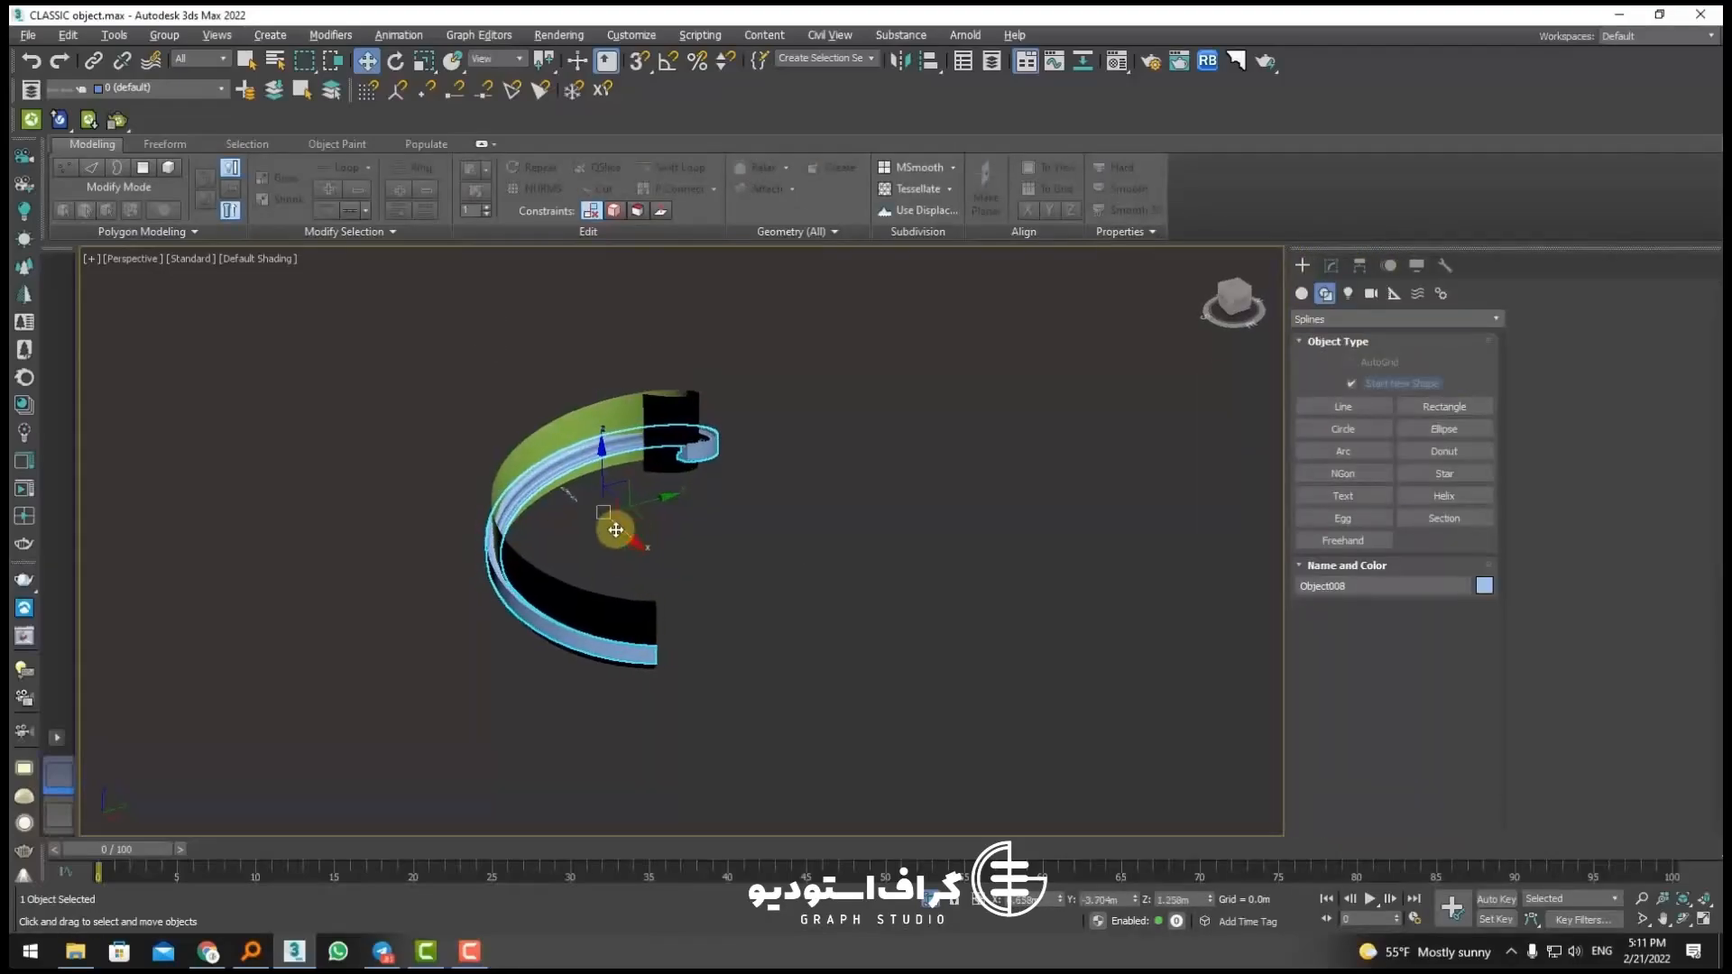
{"action": "middle_click_drag", "start_coordinate": [611, 530], "coordinate": [631, 424], "text": "alt"}
{"action": "scroll", "coordinate": [571, 530], "scroll_direction": "up", "scroll_amount": 5}
Step: Undo the pivot centering and the collapse of the strip's Patch Deform Binding
{"action": "left_click", "coordinate": [1331, 266]}
{"action": "left_click", "coordinate": [761, 505]}
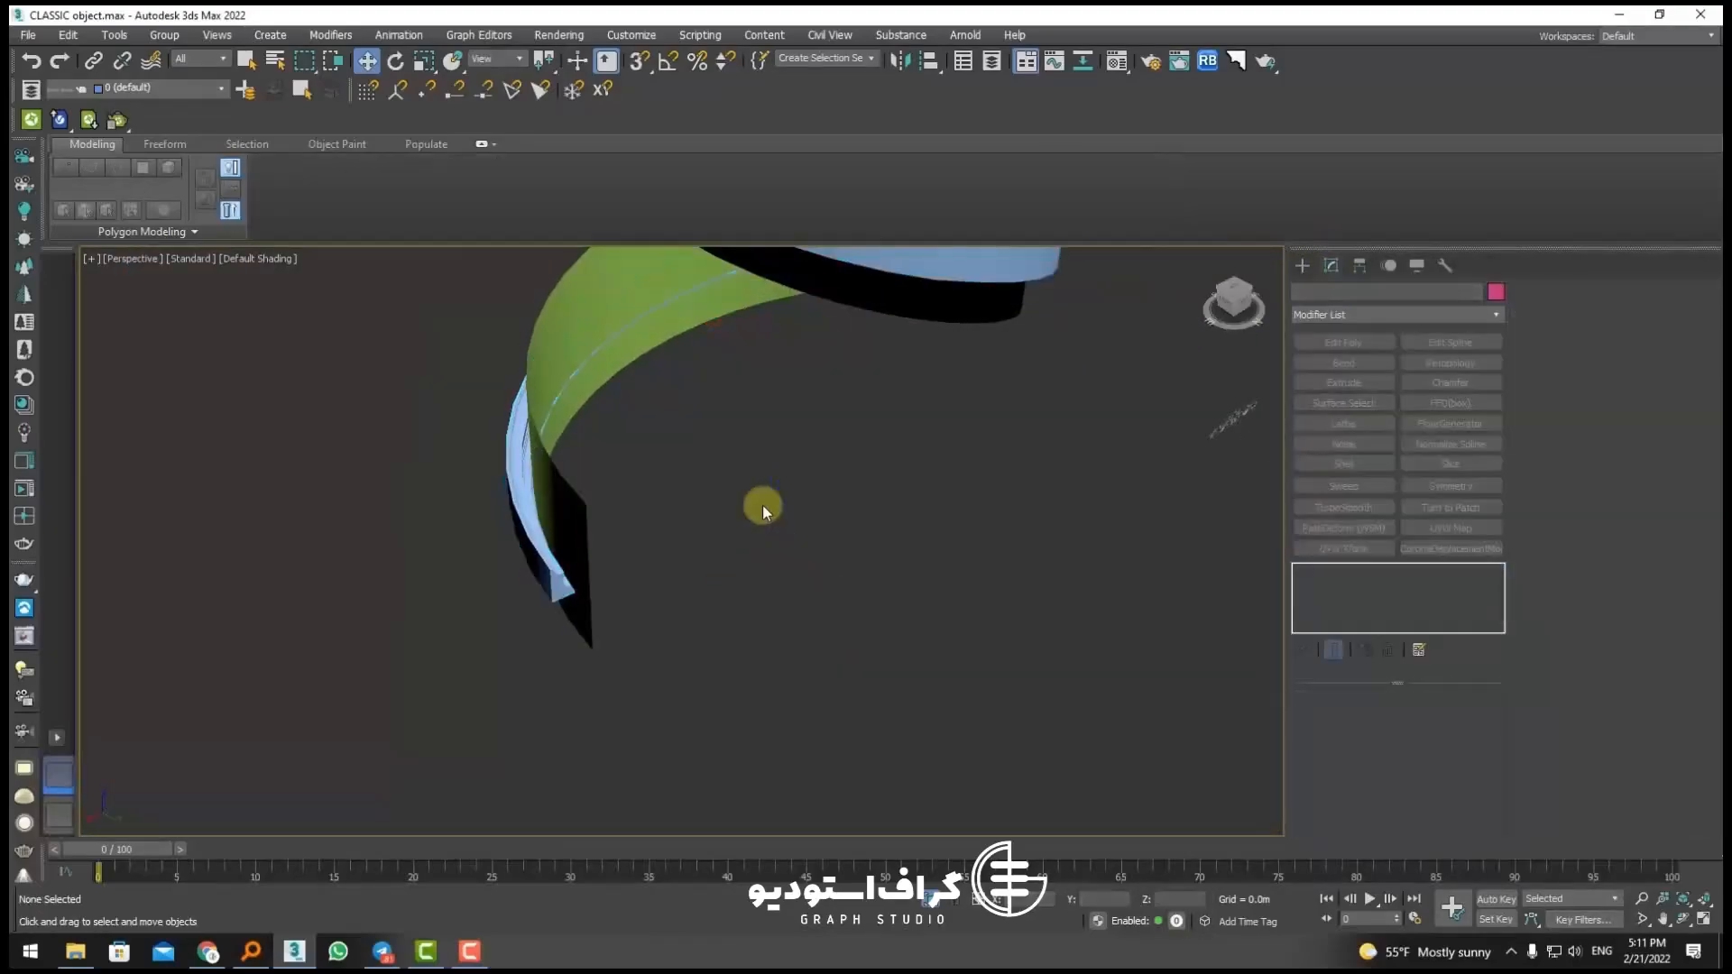
{"action": "key", "text": "ctrl+z"}
Step: Examine how the deformed strip follows the green helix ribbon from several angles and distances
{"action": "scroll", "coordinate": [707, 463], "scroll_direction": "down", "scroll_amount": 3}
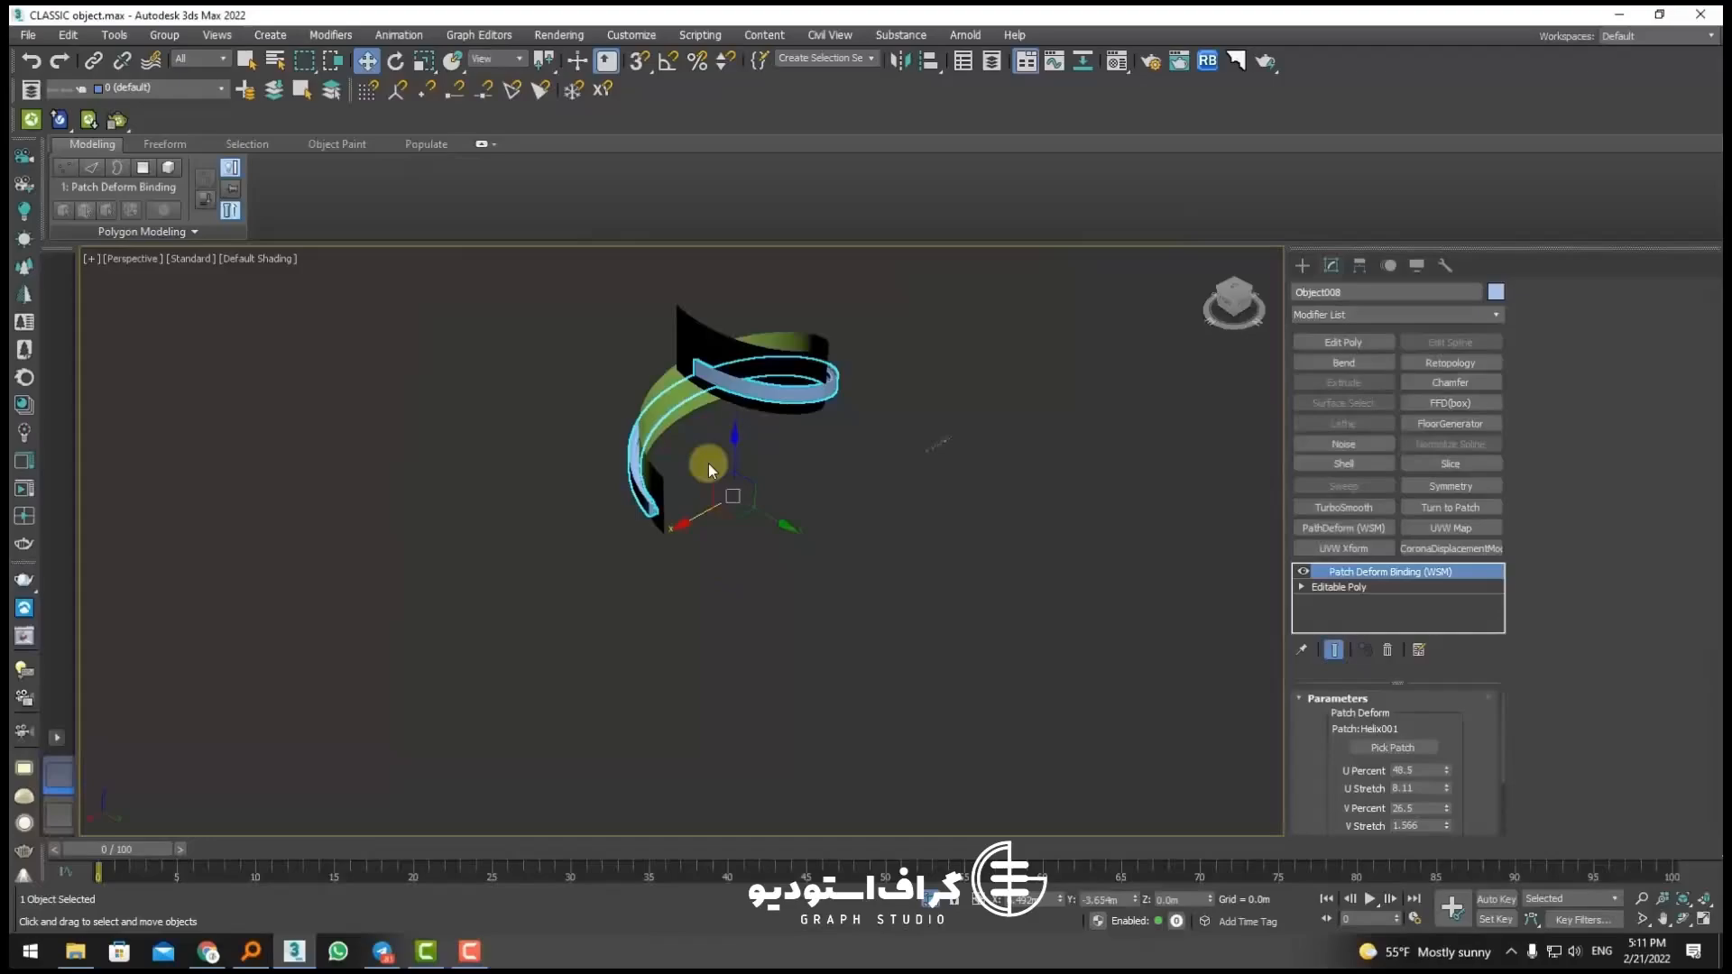
{"action": "left_click", "coordinate": [749, 442]}
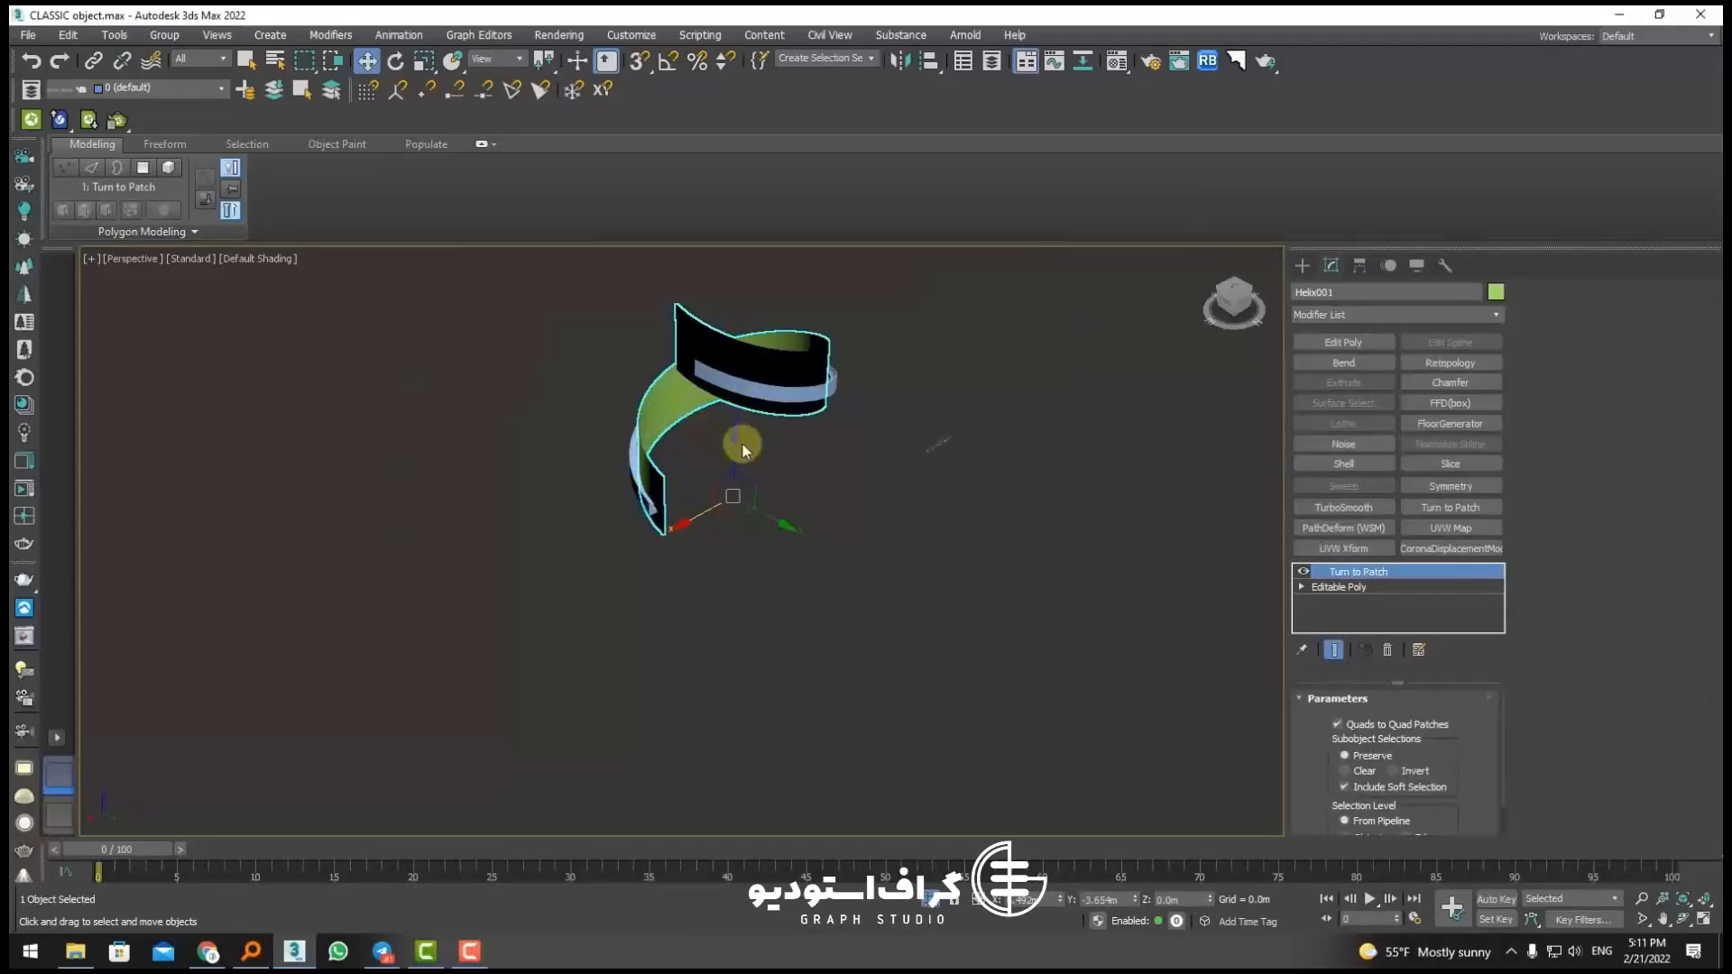
{"action": "middle_click_drag", "start_coordinate": [742, 442], "coordinate": [781, 448], "text": "alt"}
{"action": "scroll", "coordinate": [721, 457], "scroll_direction": "up", "scroll_amount": 5}
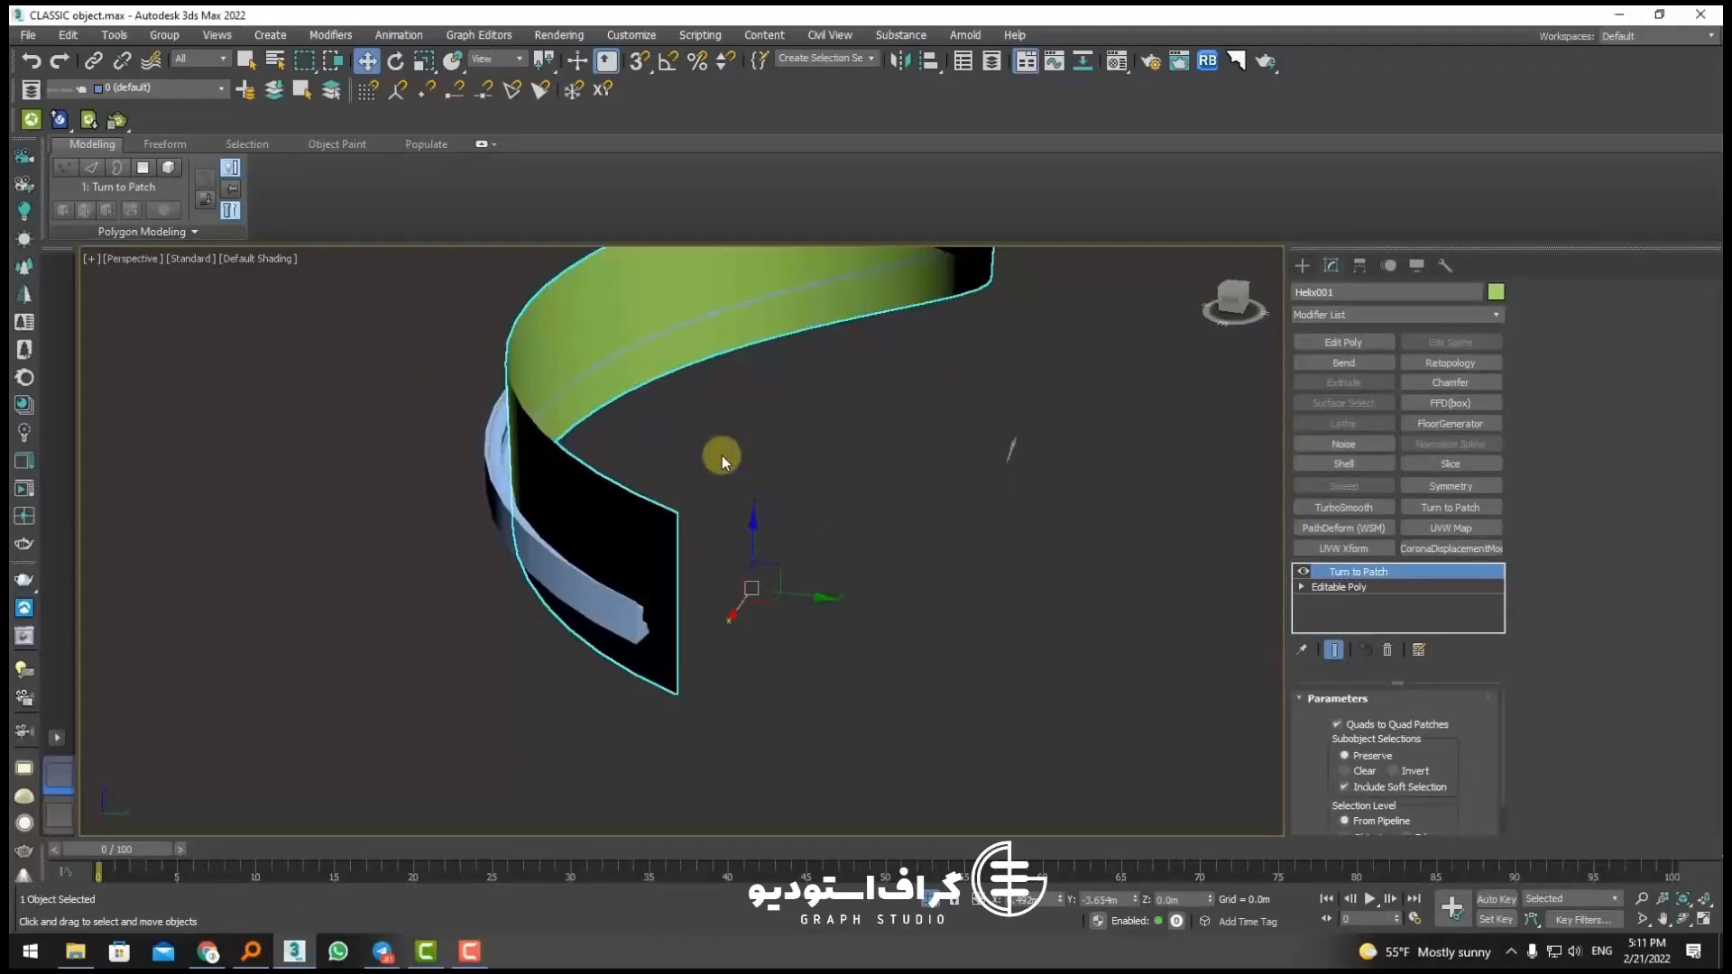
{"action": "scroll", "coordinate": [722, 456], "scroll_direction": "down", "scroll_amount": 6}
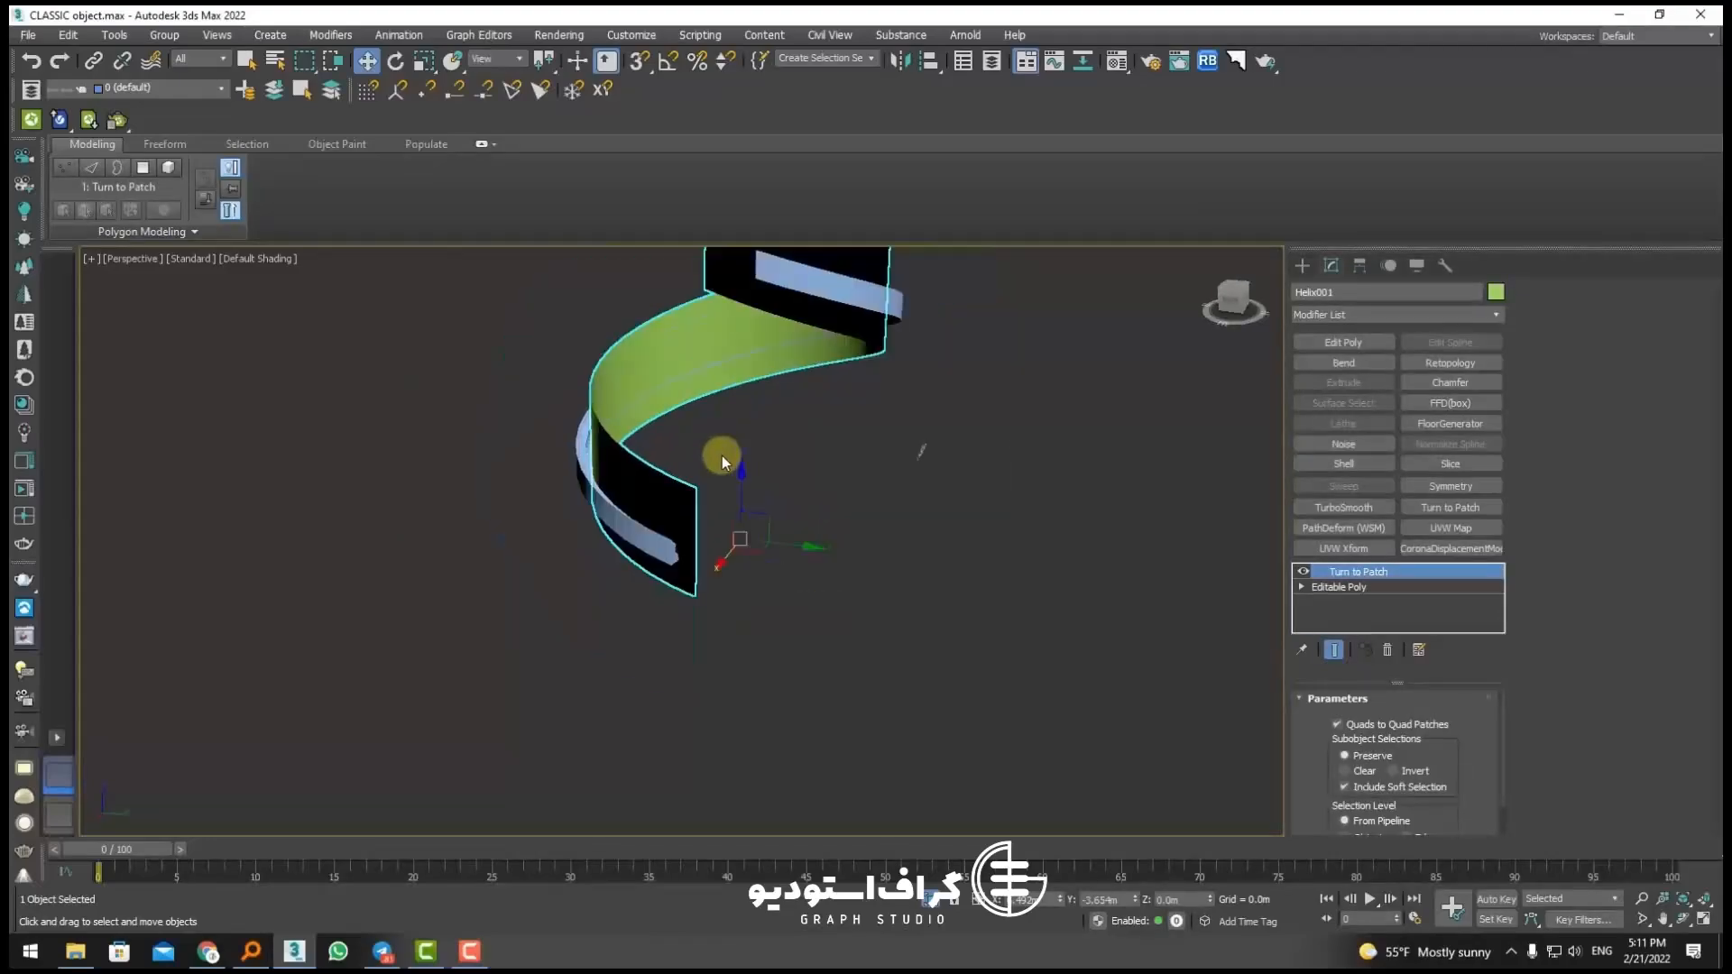
{"action": "left_click", "coordinate": [827, 560]}
{"action": "left_click", "coordinate": [726, 410]}
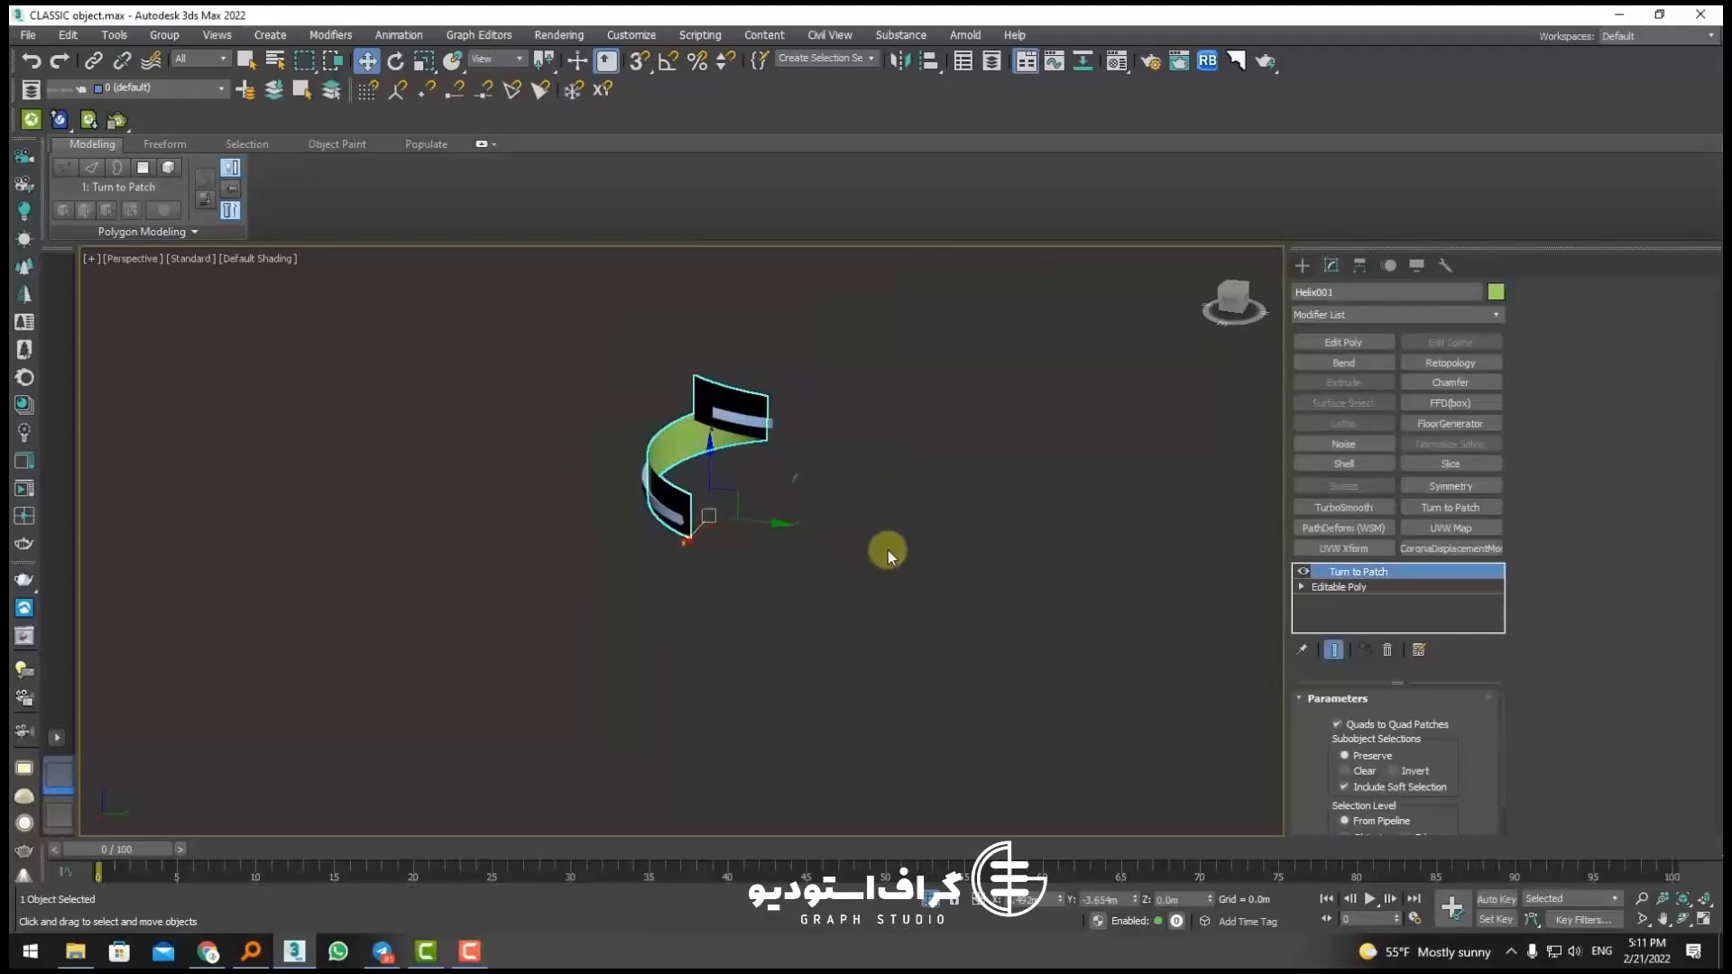
{"action": "middle_click_drag", "start_coordinate": [888, 550], "coordinate": [837, 549]}
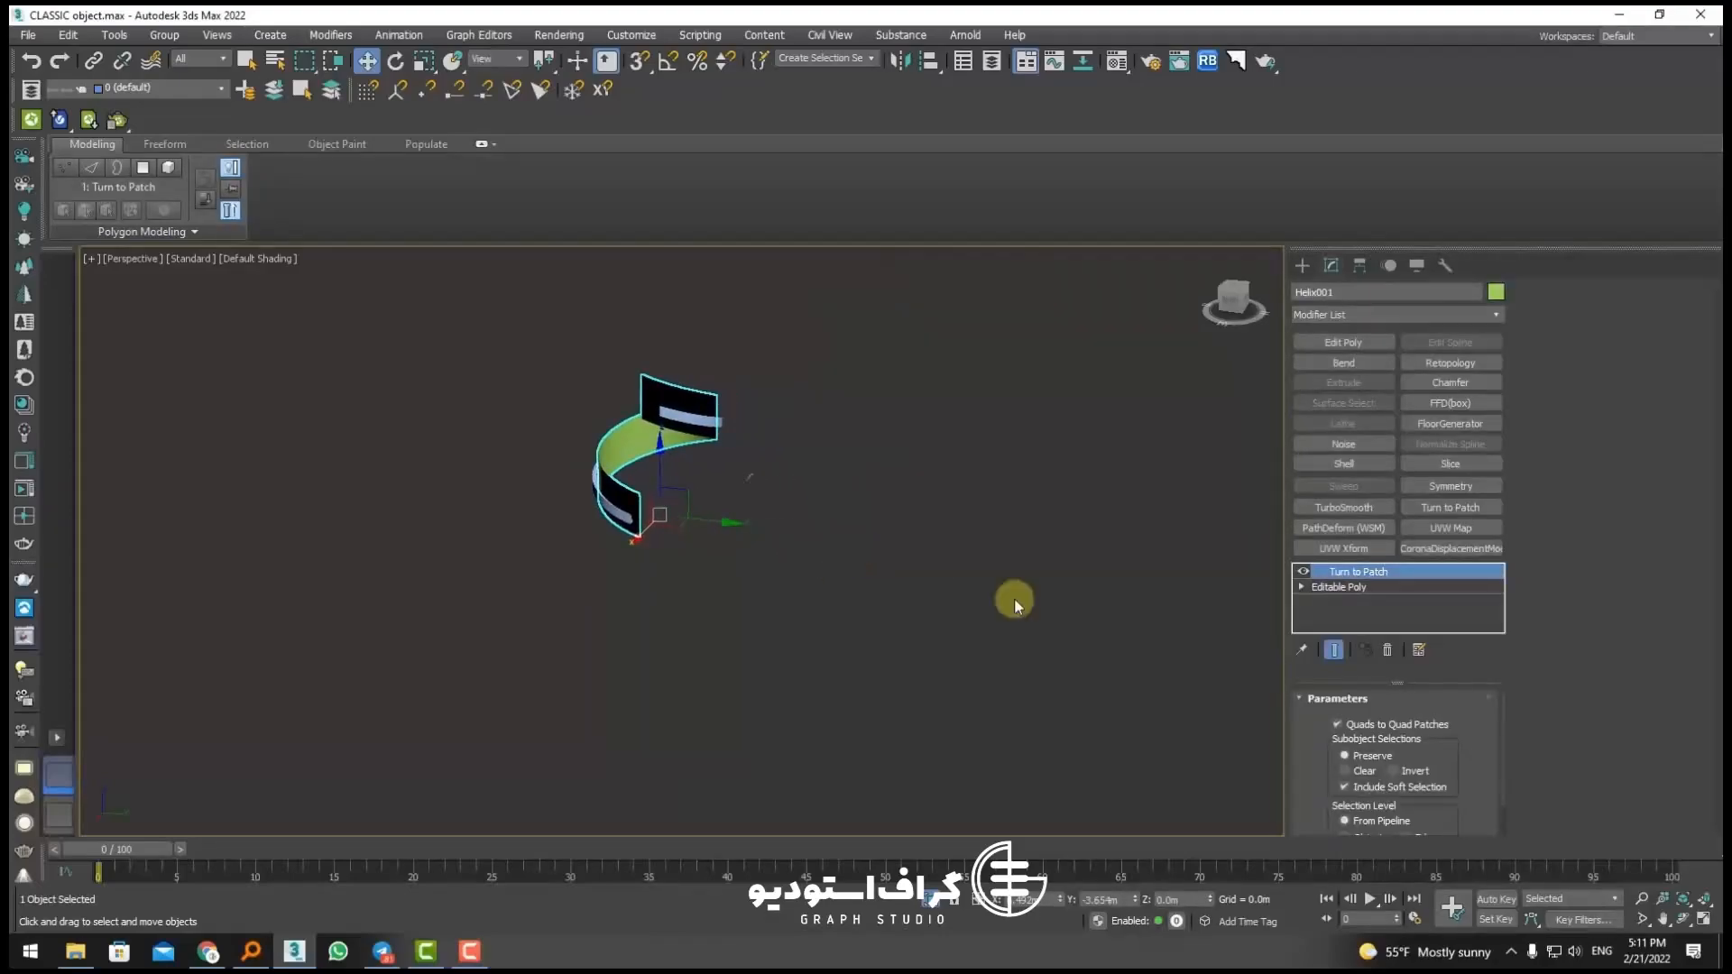
Step: Draw a second one-turn helix beside the ribbon with radii about 1.49 m and 1.69 m and height about 4.09 m
{"action": "left_click", "coordinate": [900, 528]}
{"action": "left_click", "coordinate": [1302, 264]}
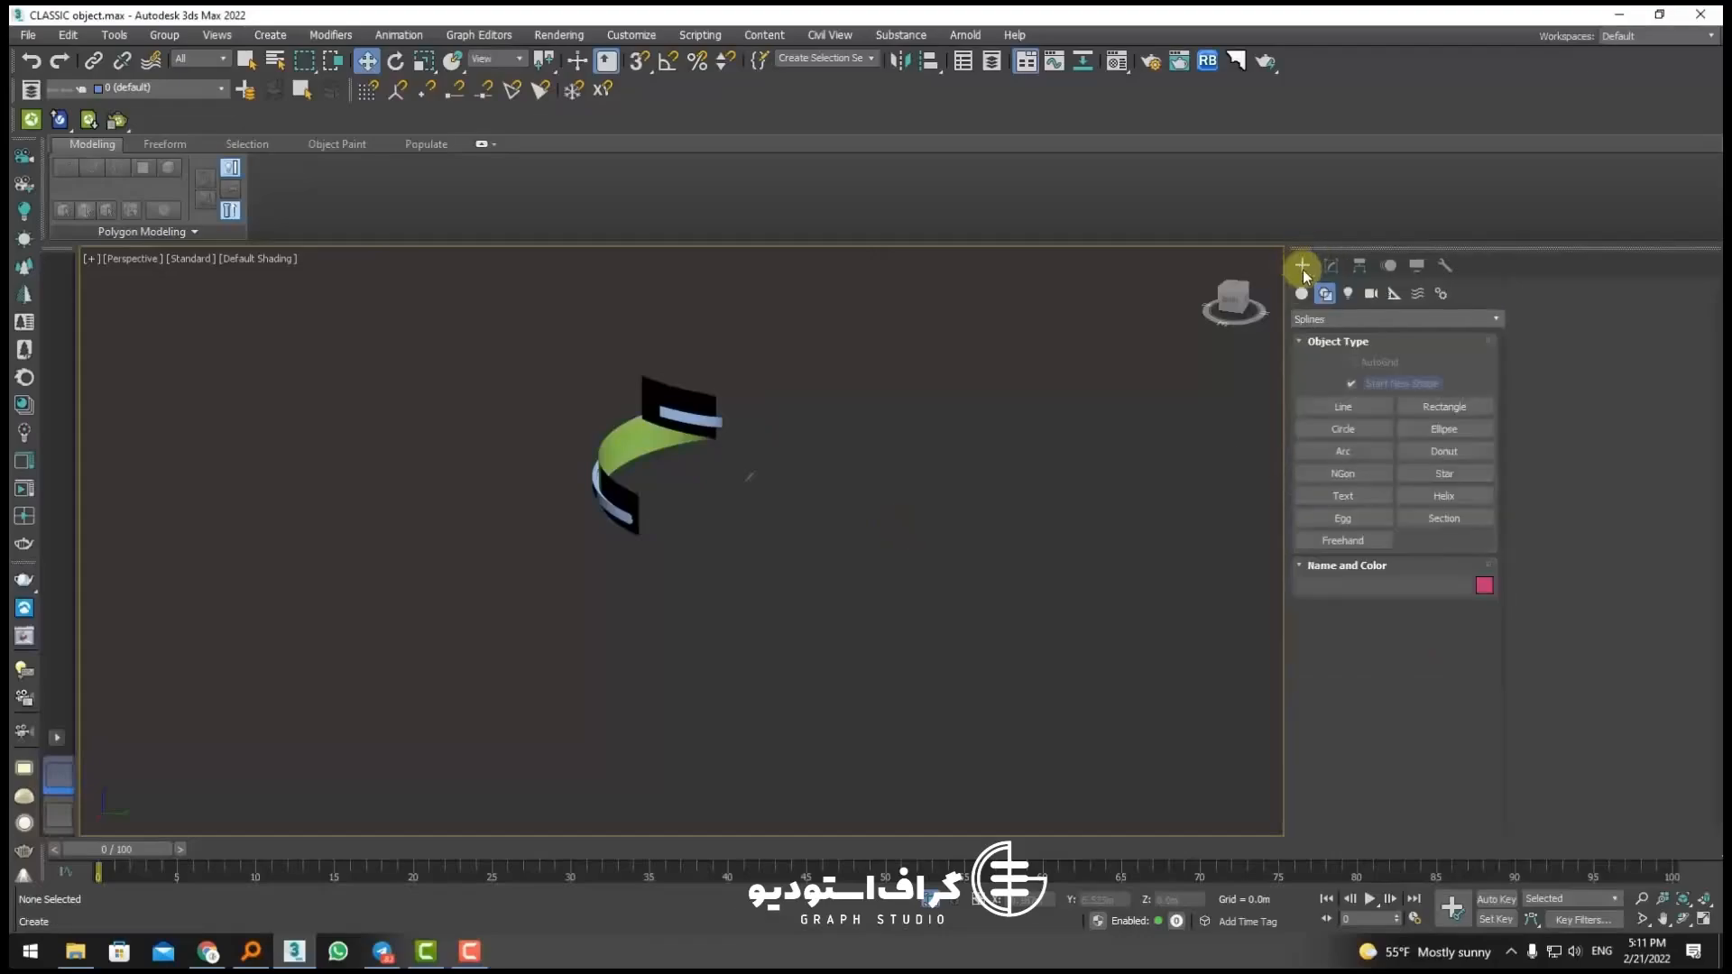
{"action": "left_click", "coordinate": [1444, 496]}
{"action": "left_click_drag", "start_coordinate": [903, 564], "coordinate": [862, 548]}
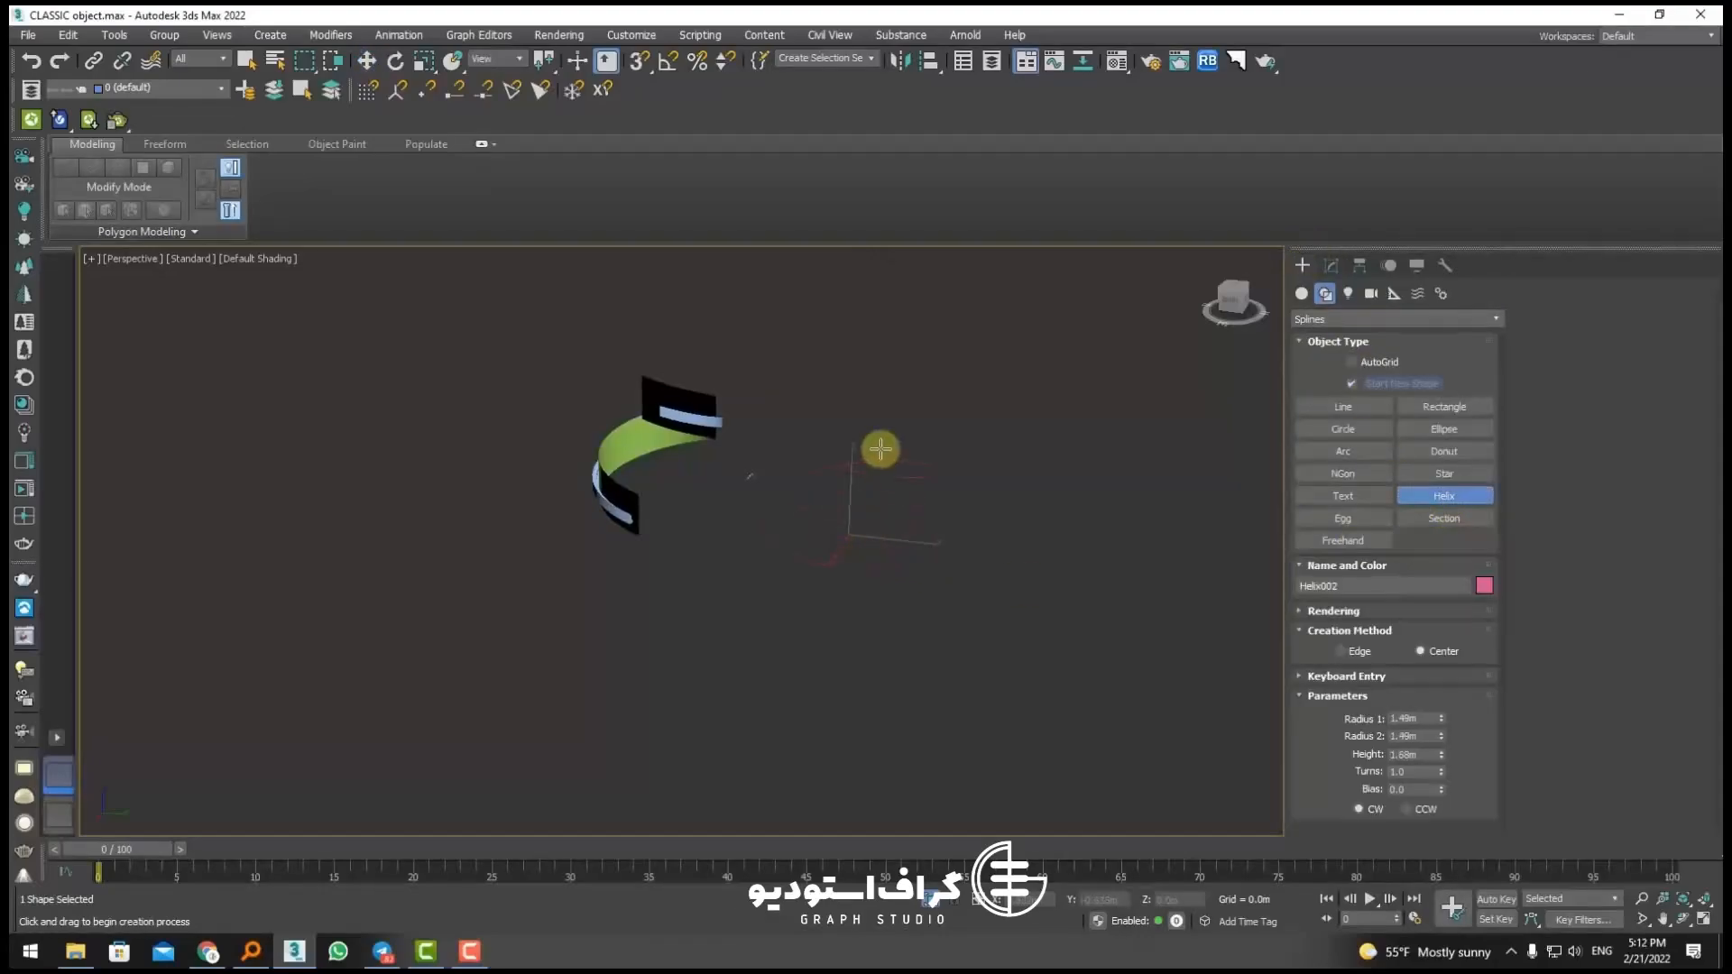
{"action": "right_click", "coordinate": [888, 390]}
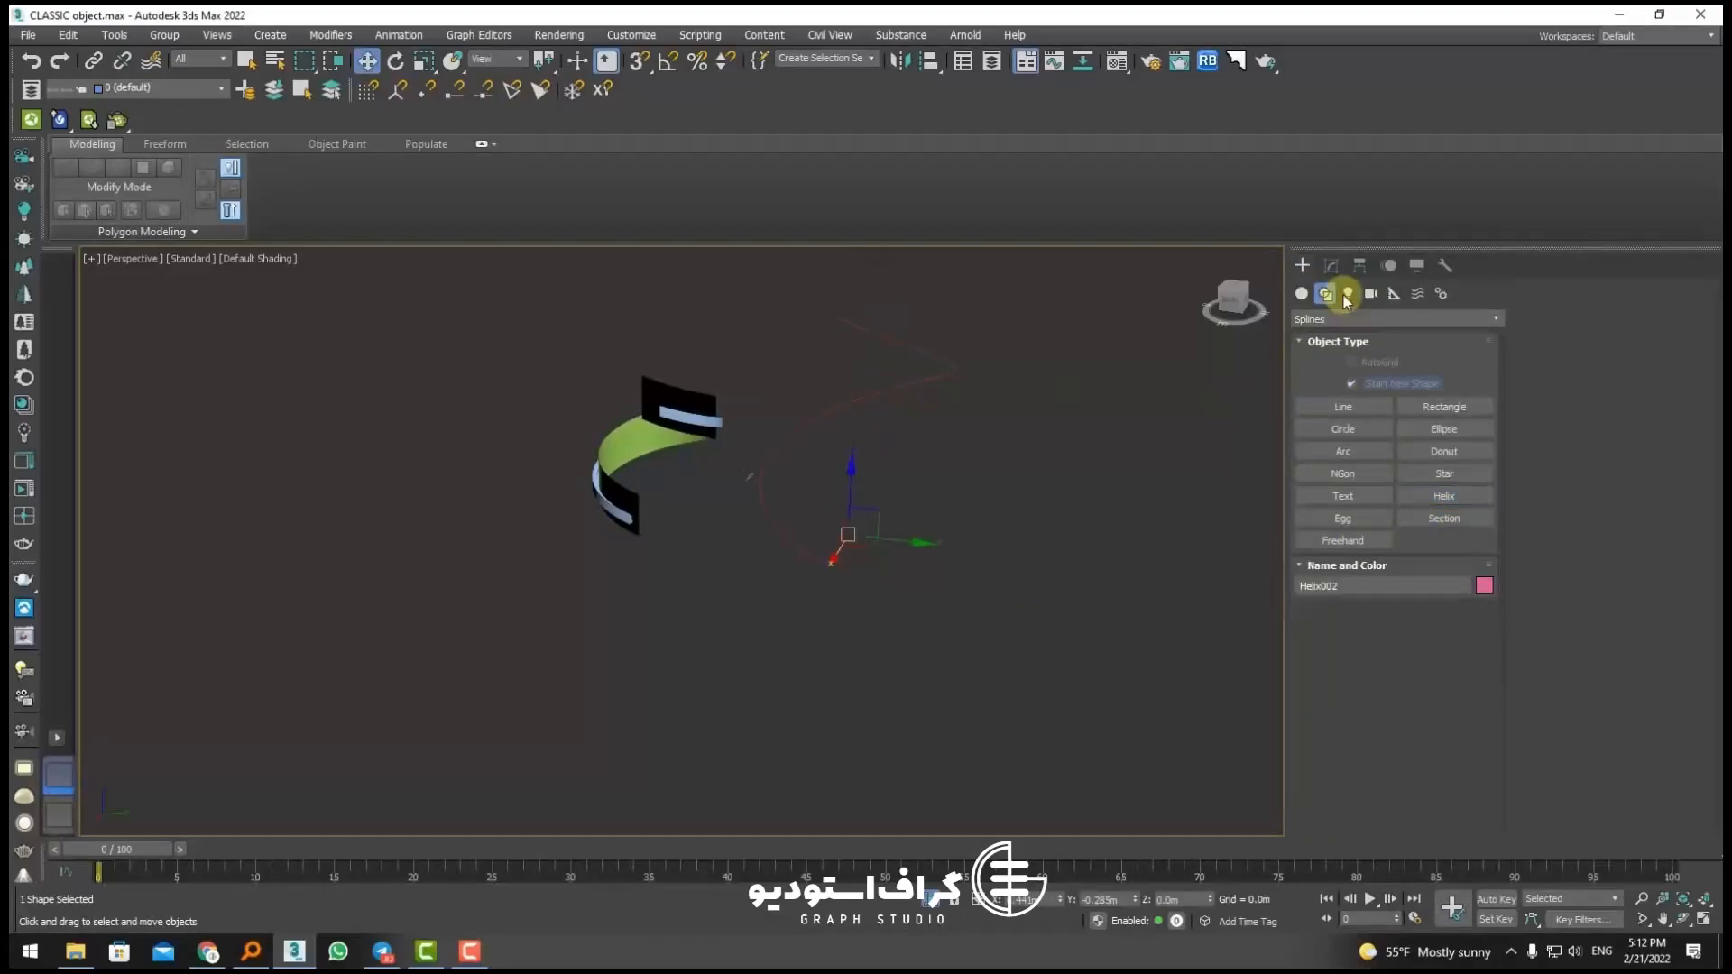
Step: Extrude the second helix by about 1.36 m and convert it with a Turn to Patch modifier
{"action": "left_click", "coordinate": [1330, 264]}
{"action": "left_click", "coordinate": [1356, 381]}
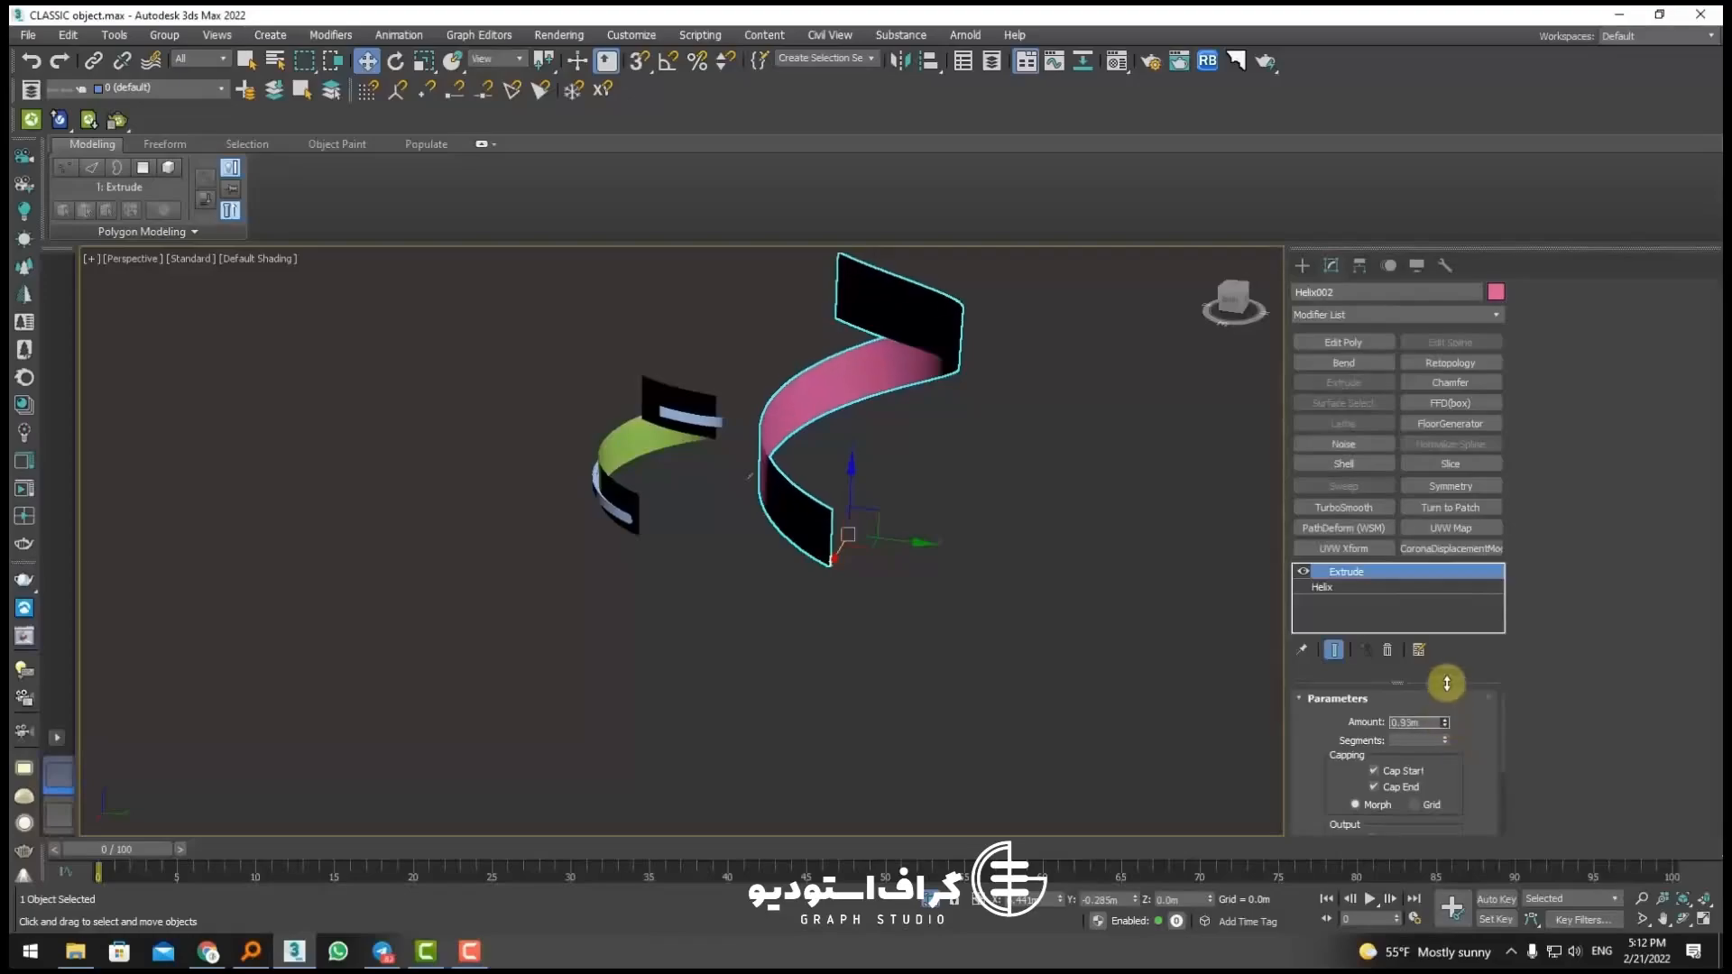
{"action": "left_click_drag", "start_coordinate": [1447, 683], "coordinate": [1449, 611]}
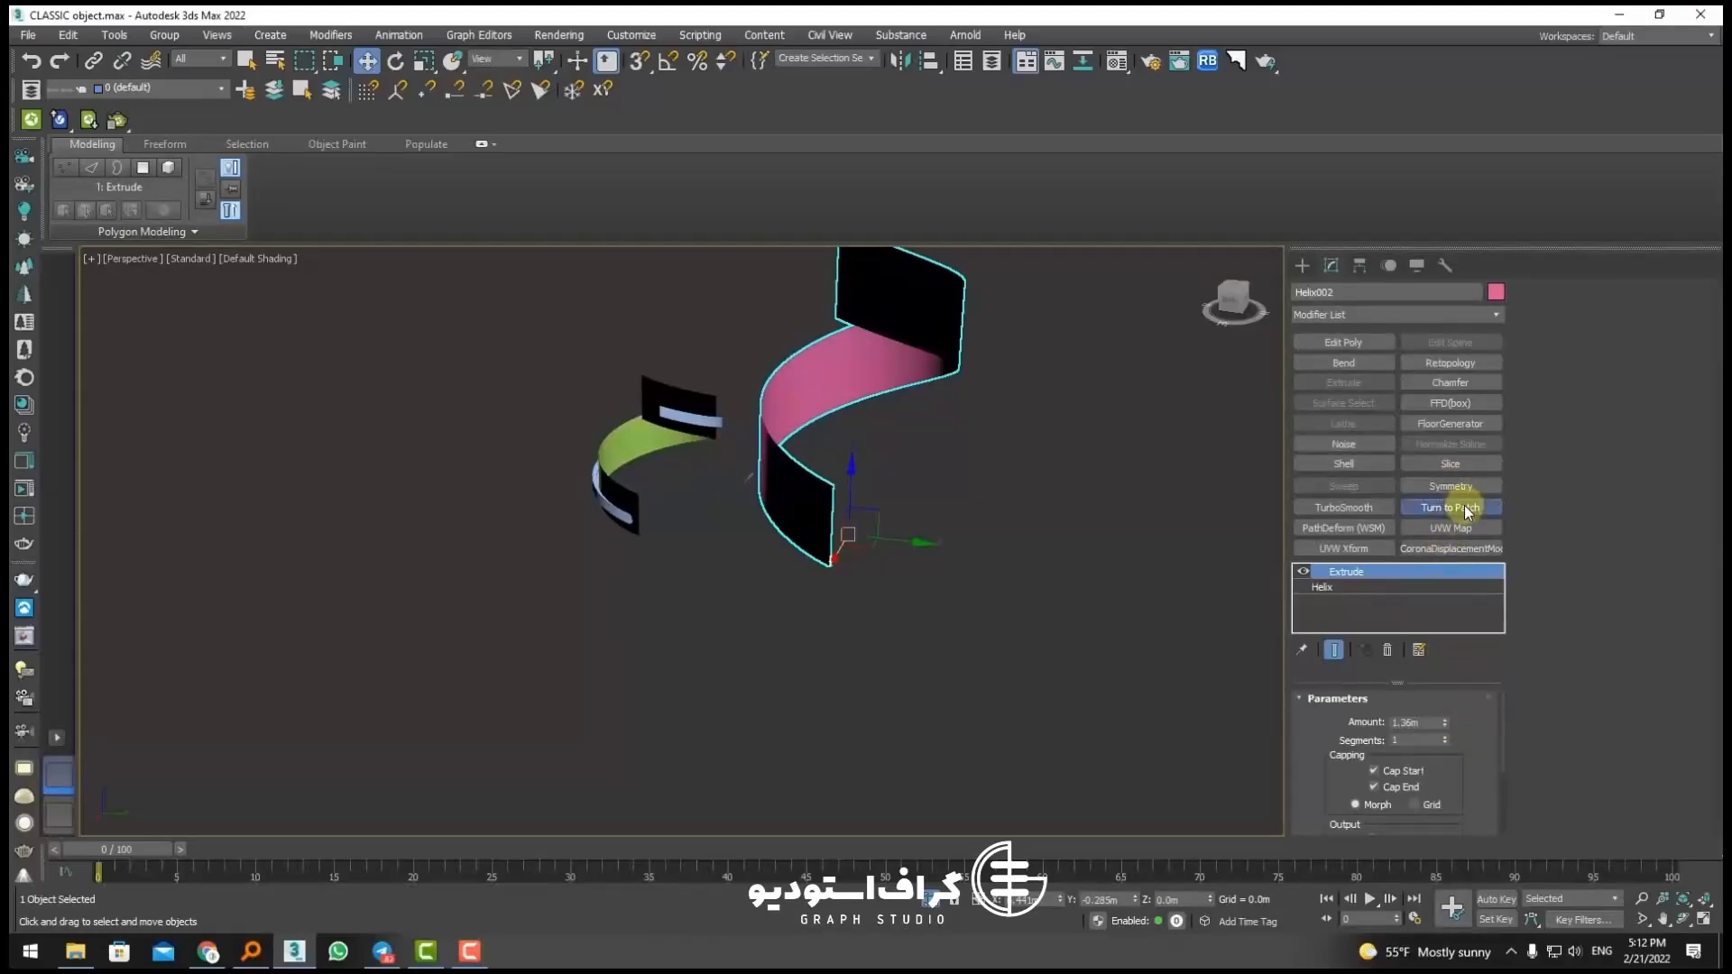
{"action": "left_click", "coordinate": [1465, 509]}
Step: Pick the second helix ribbon as the strip's deform patch and move the strip onto that patch
{"action": "mouse_move", "coordinate": [801, 547]}
{"action": "middle_mouse_down", "text": "alt"}
{"action": "mouse_move", "coordinate": [836, 549]}
{"action": "mouse_move", "coordinate": [814, 545]}
{"action": "middle_mouse_up", "text": "alt"}
{"action": "left_click", "coordinate": [723, 462]}
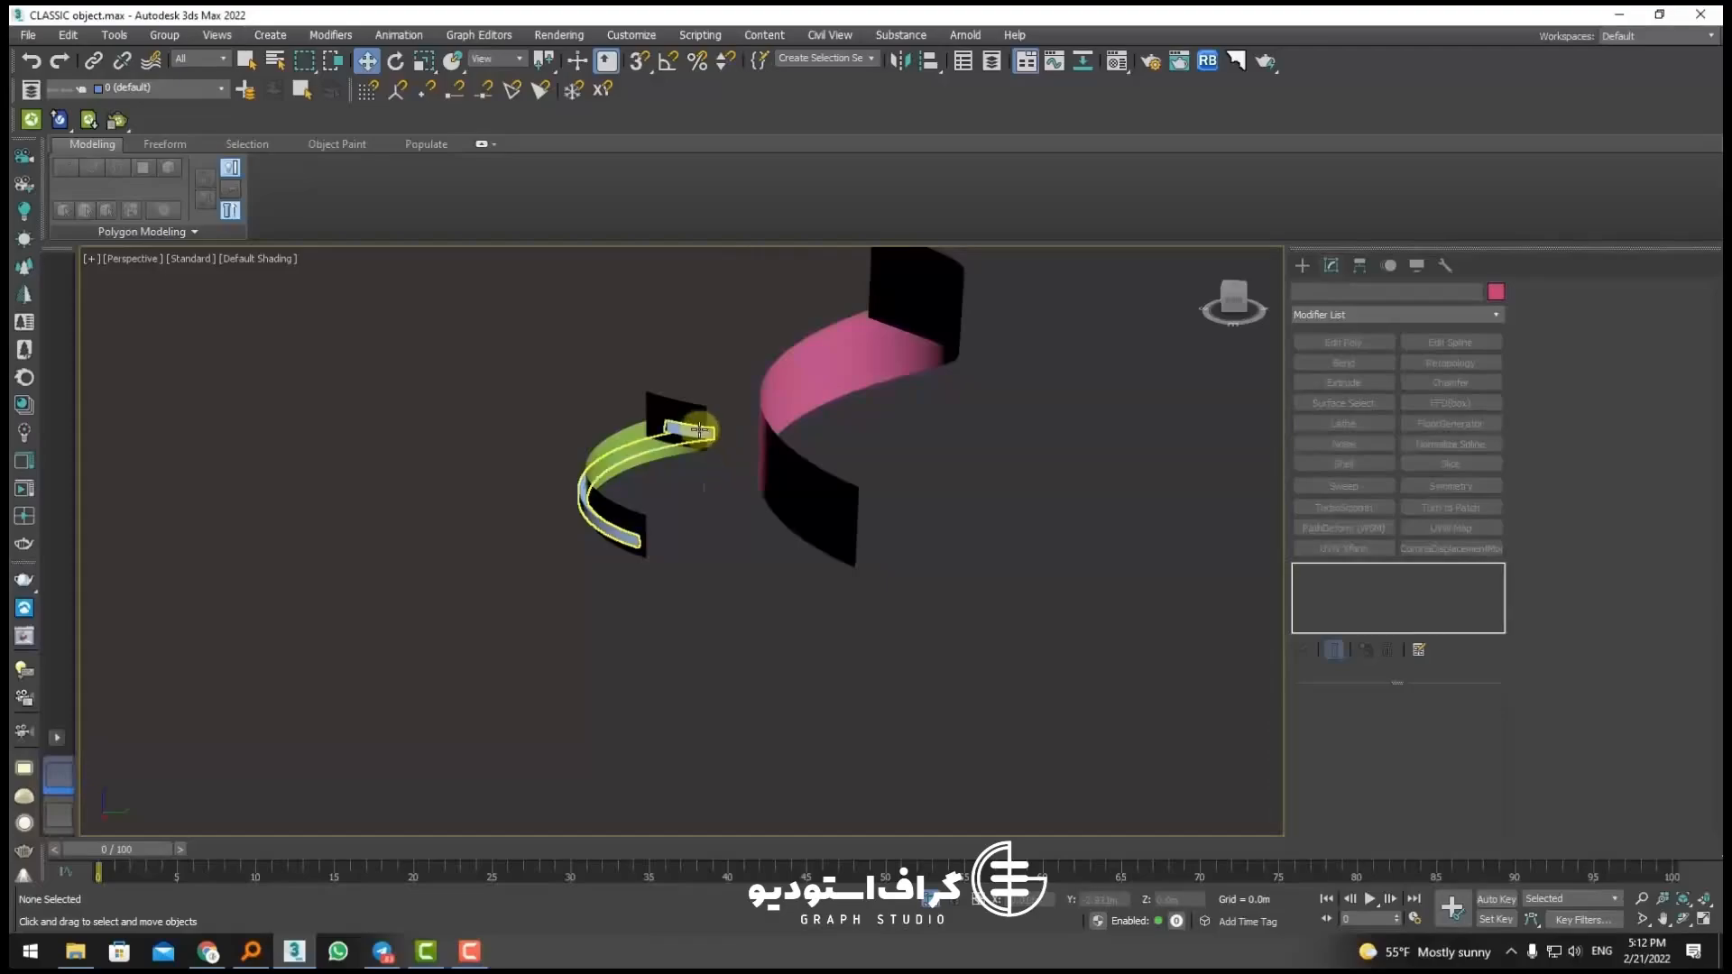
{"action": "left_click", "coordinate": [700, 431]}
{"action": "left_click", "coordinate": [773, 499]}
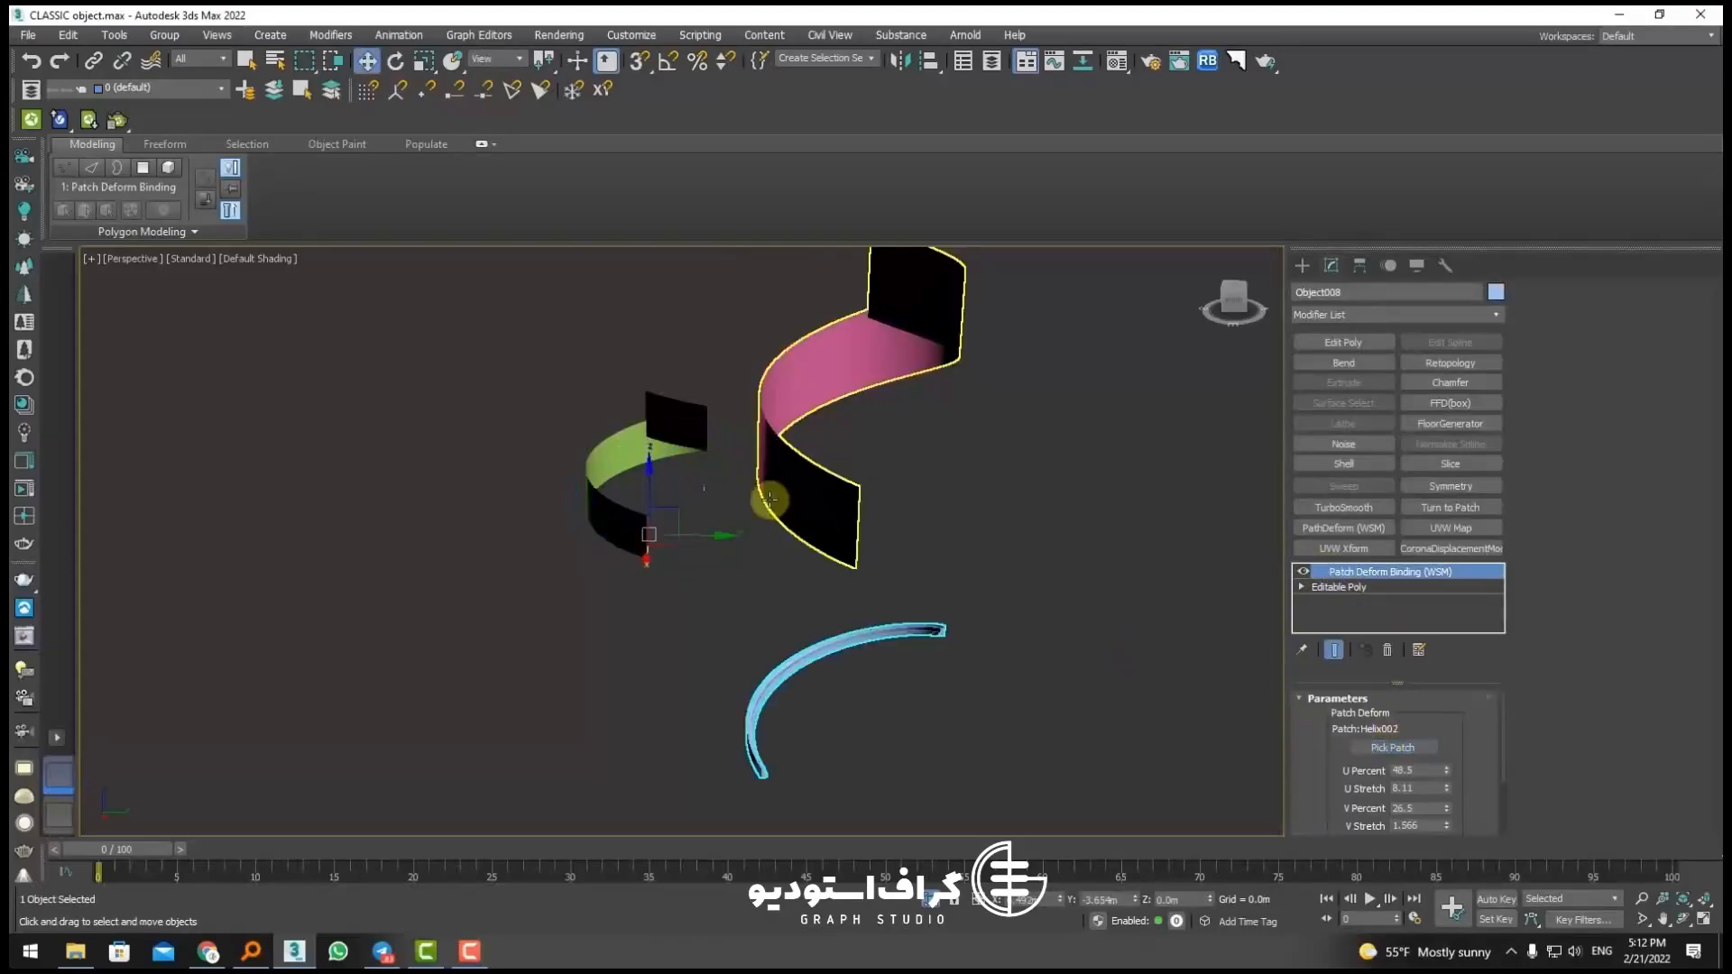
{"action": "left_click_drag", "start_coordinate": [1476, 800], "coordinate": [1474, 738]}
{"action": "left_click", "coordinate": [1416, 808]}
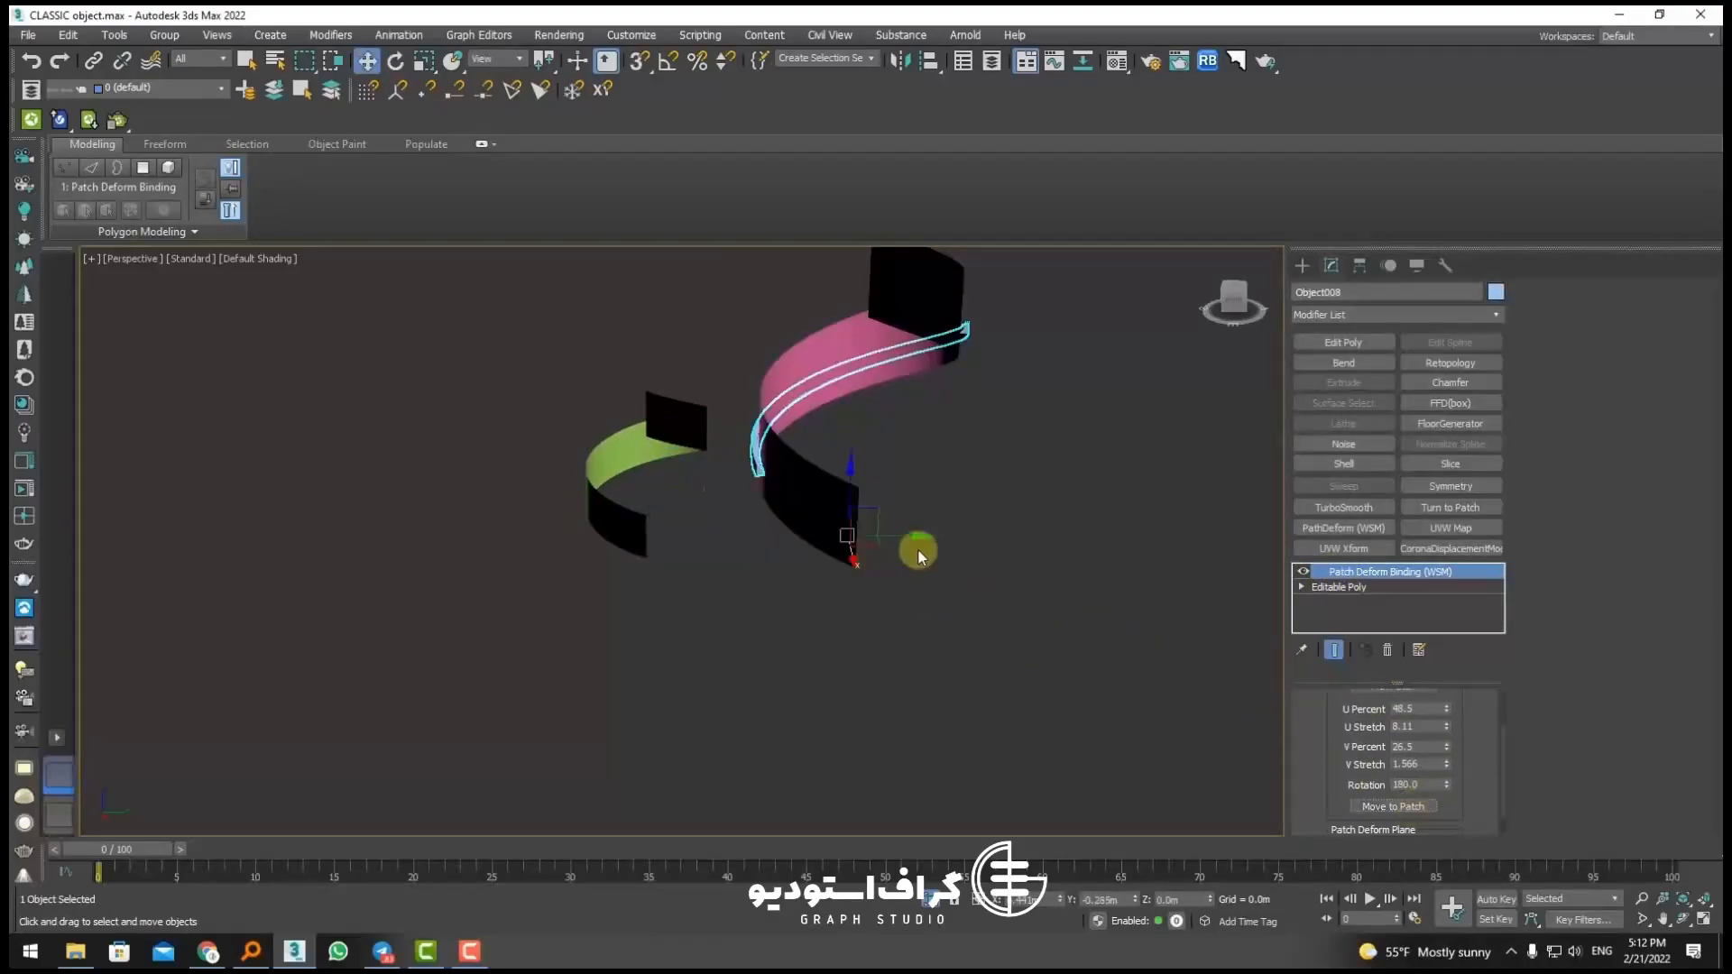
Step: Go to the second ribbon's base Helix level and toggle its Extrude and Turn to Patch modifiers off and back on
{"action": "left_click", "coordinate": [807, 522]}
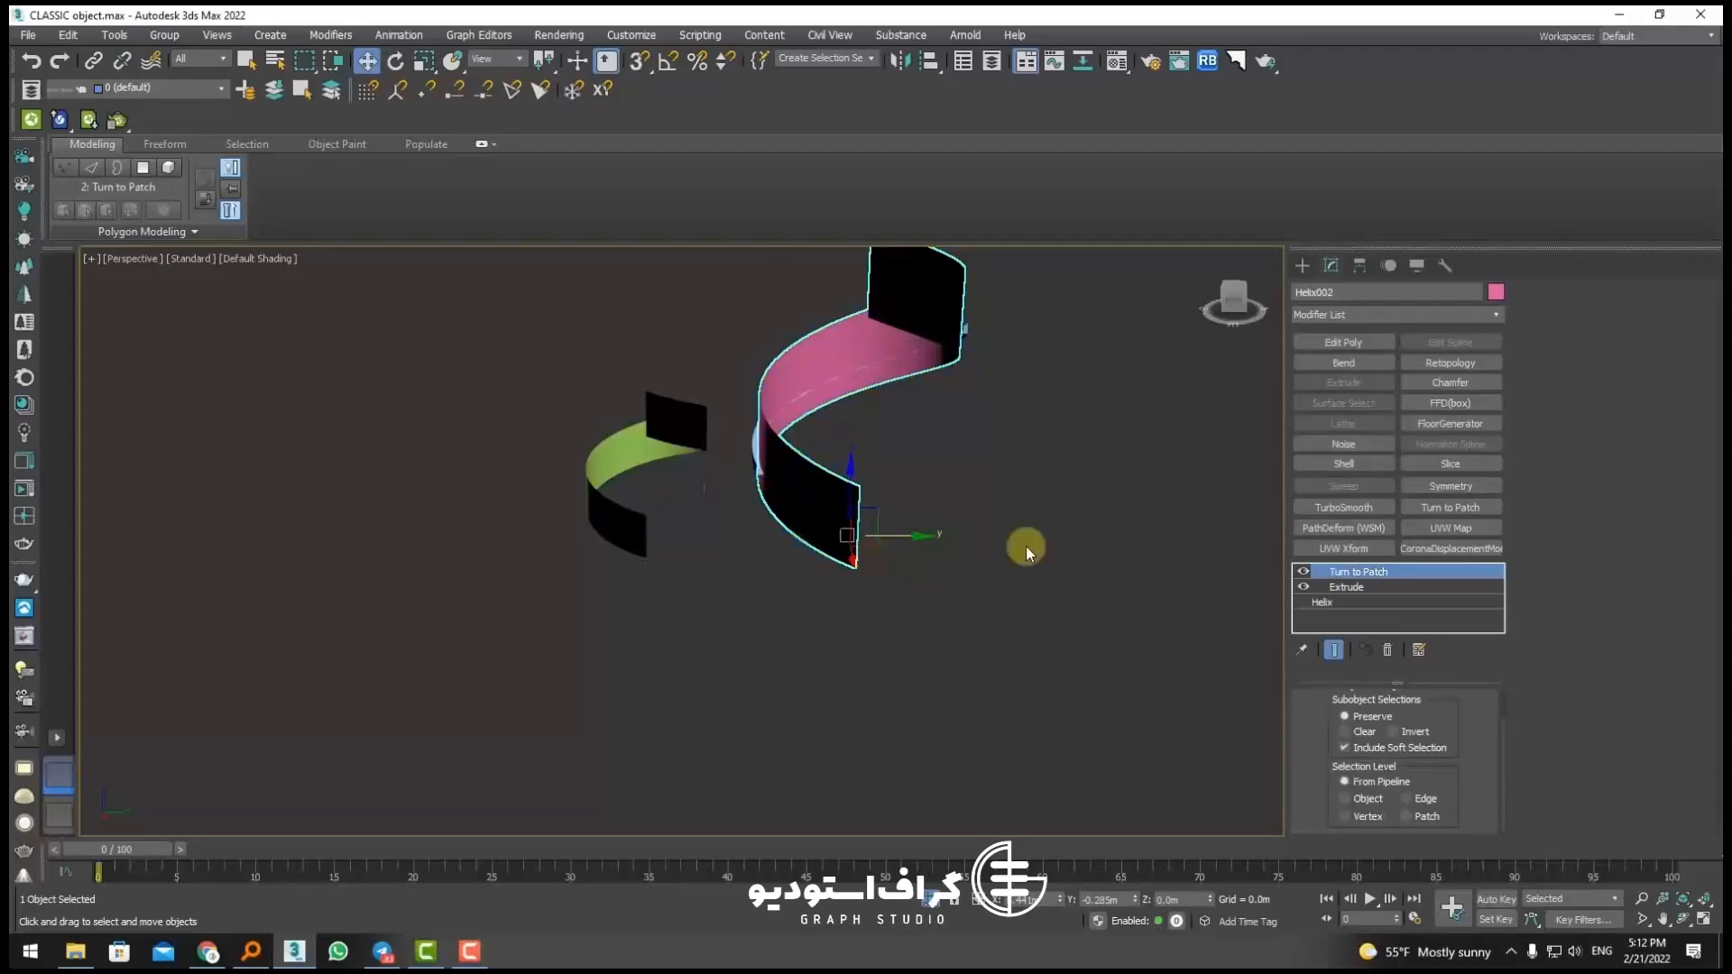
{"action": "left_click", "coordinate": [1343, 602]}
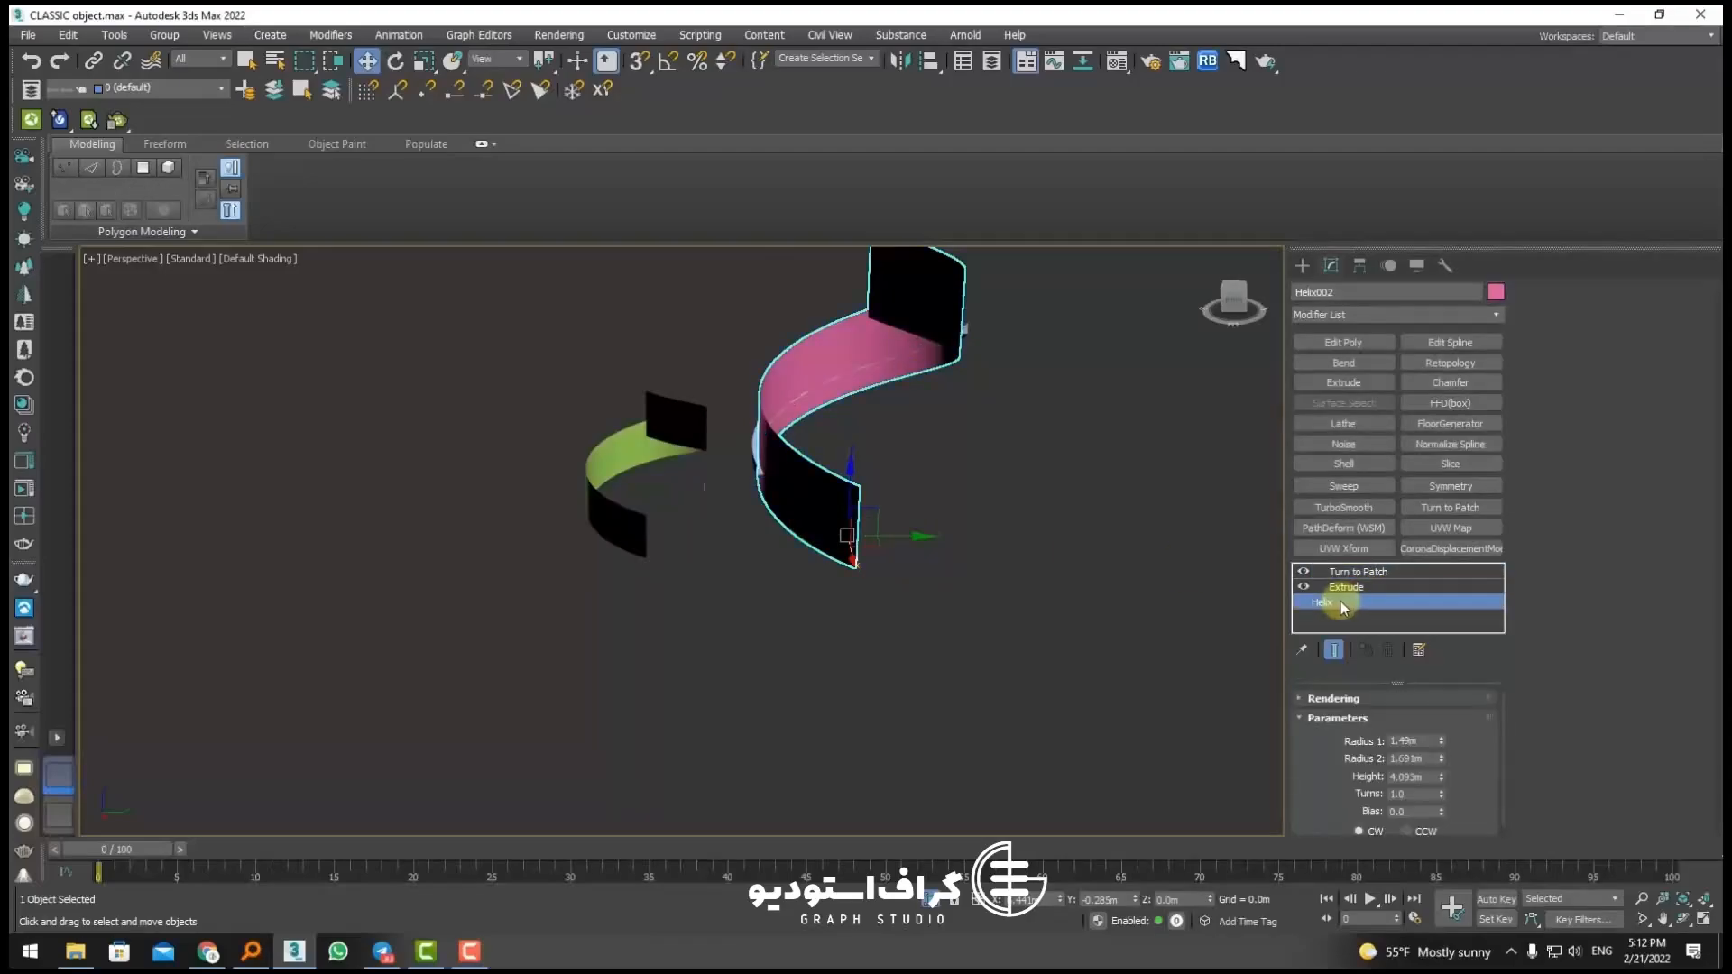
{"action": "left_click", "coordinate": [1304, 588]}
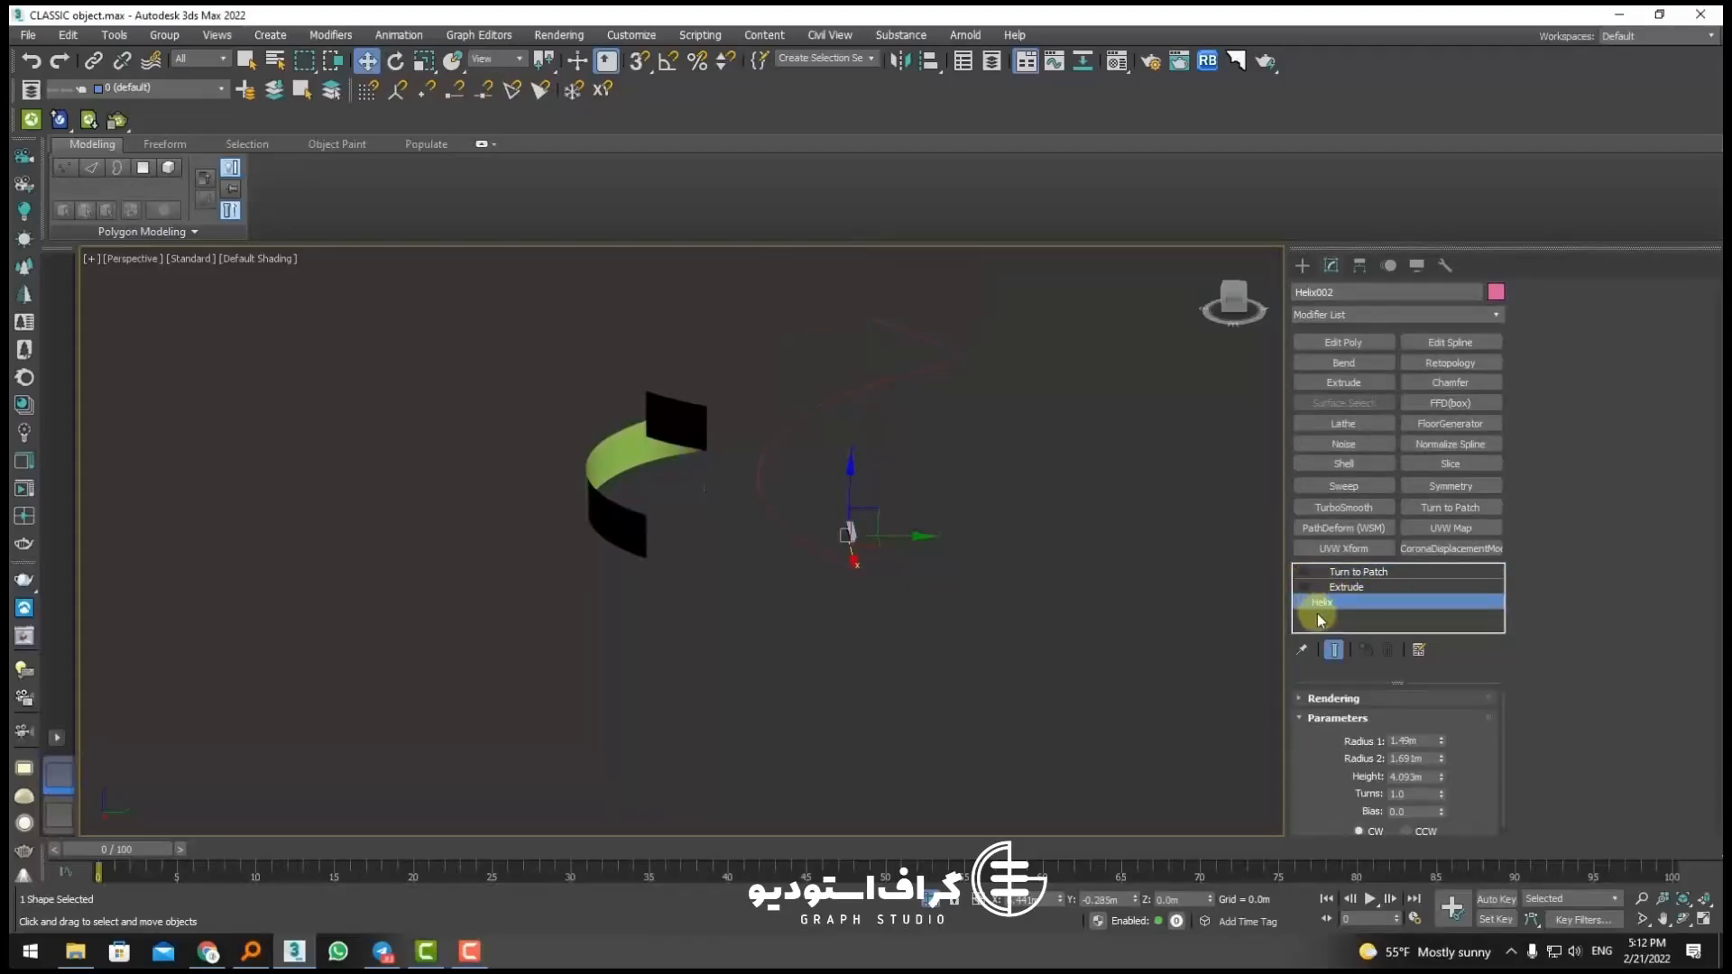
{"action": "left_click", "coordinate": [1305, 585]}
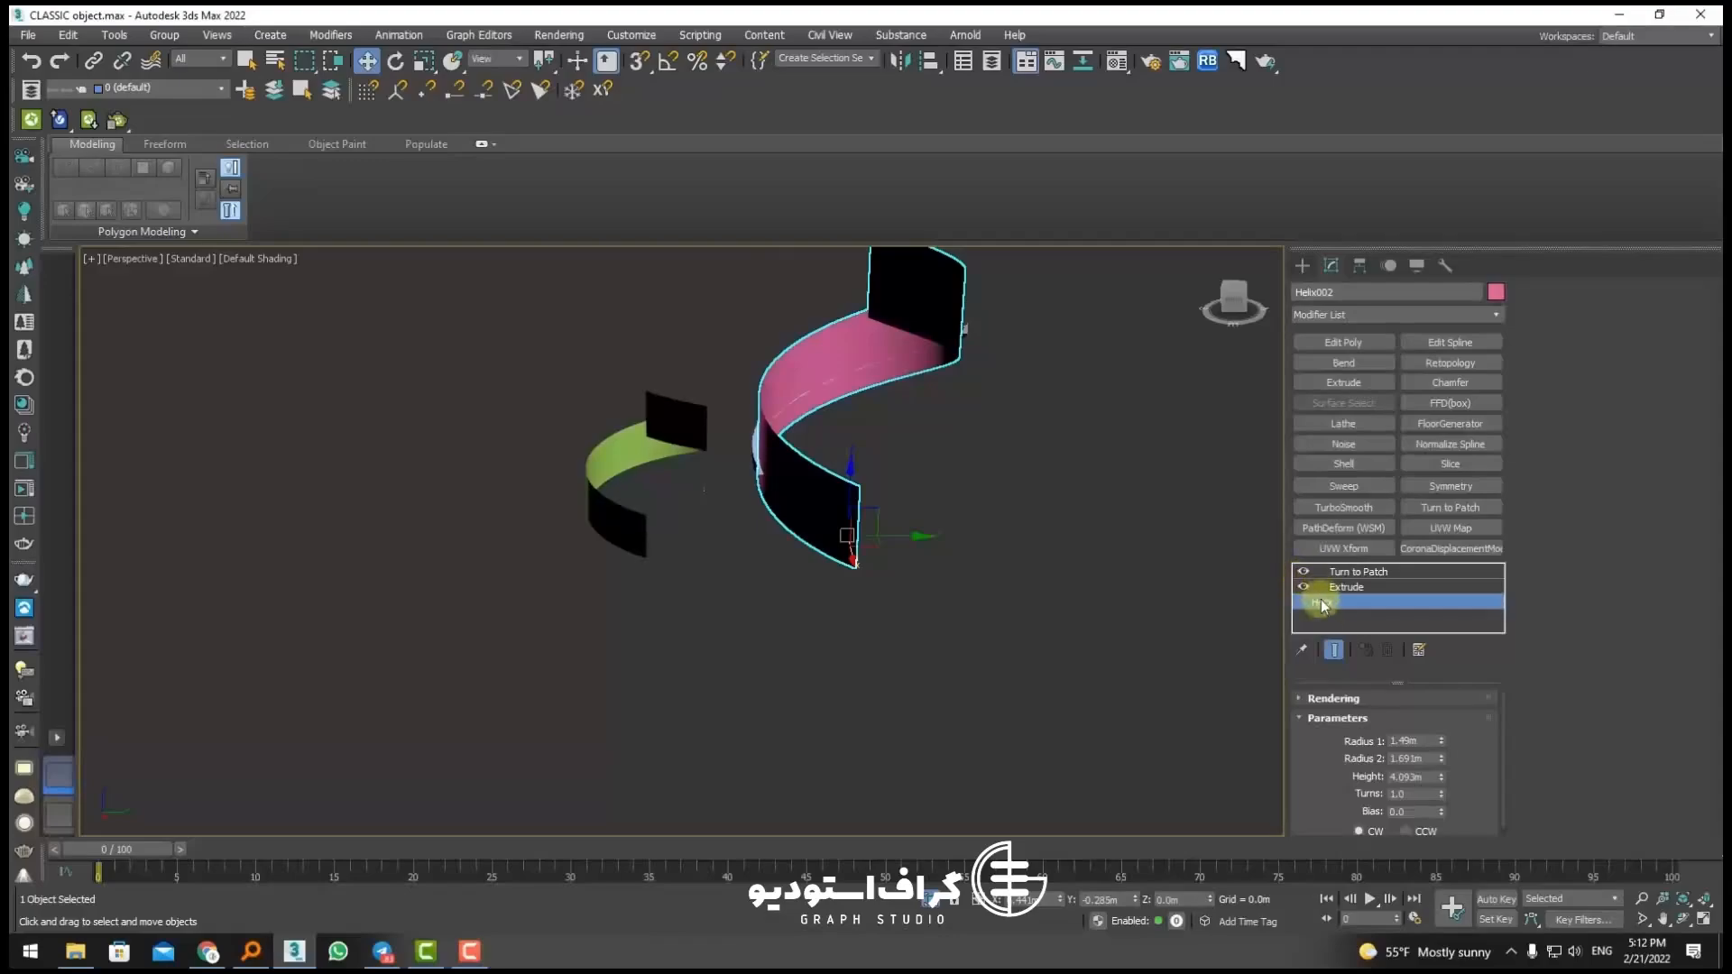
{"action": "left_click", "coordinate": [1344, 650]}
{"action": "left_click", "coordinate": [1343, 650]}
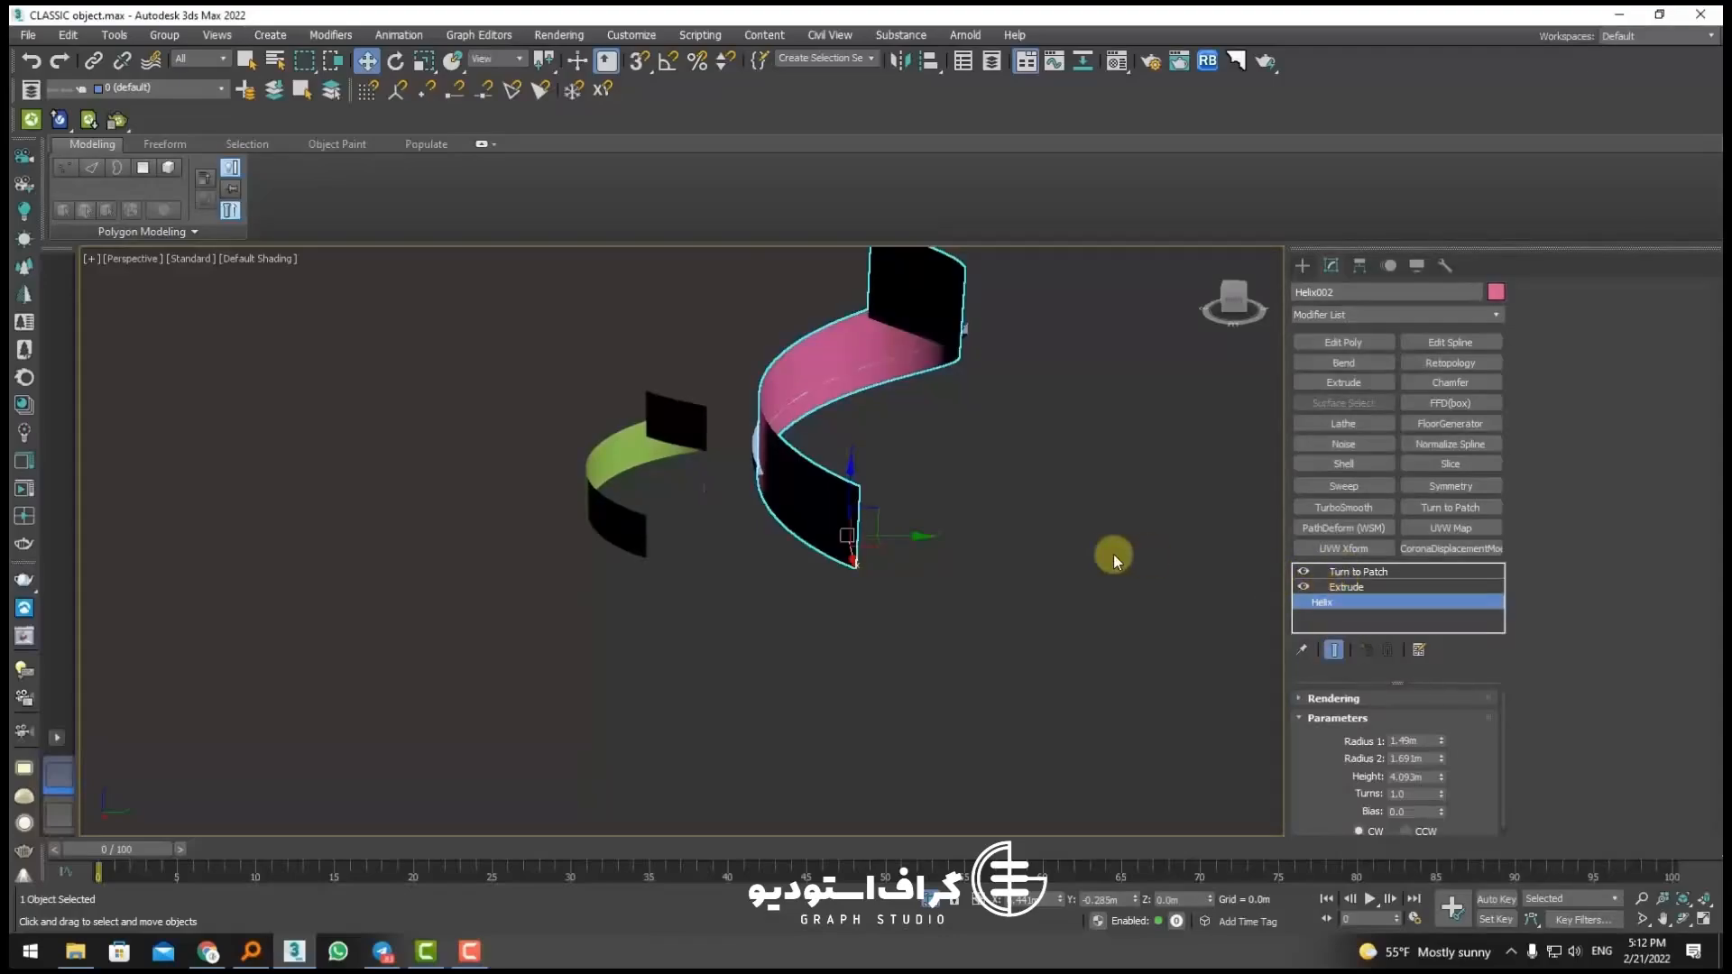
Step: Set the second helix's Radius 2 to about 0.763 m and inspect the strip following the reshaped ribbon
{"action": "middle_click_drag", "start_coordinate": [902, 539], "coordinate": [1020, 636]}
{"action": "left_click_drag", "start_coordinate": [1448, 747], "coordinate": [1455, 807]}
{"action": "middle_click_drag", "start_coordinate": [951, 510], "coordinate": [986, 700], "text": "alt"}
{"action": "middle_click_drag", "start_coordinate": [925, 397], "coordinate": [679, 659], "text": "alt"}
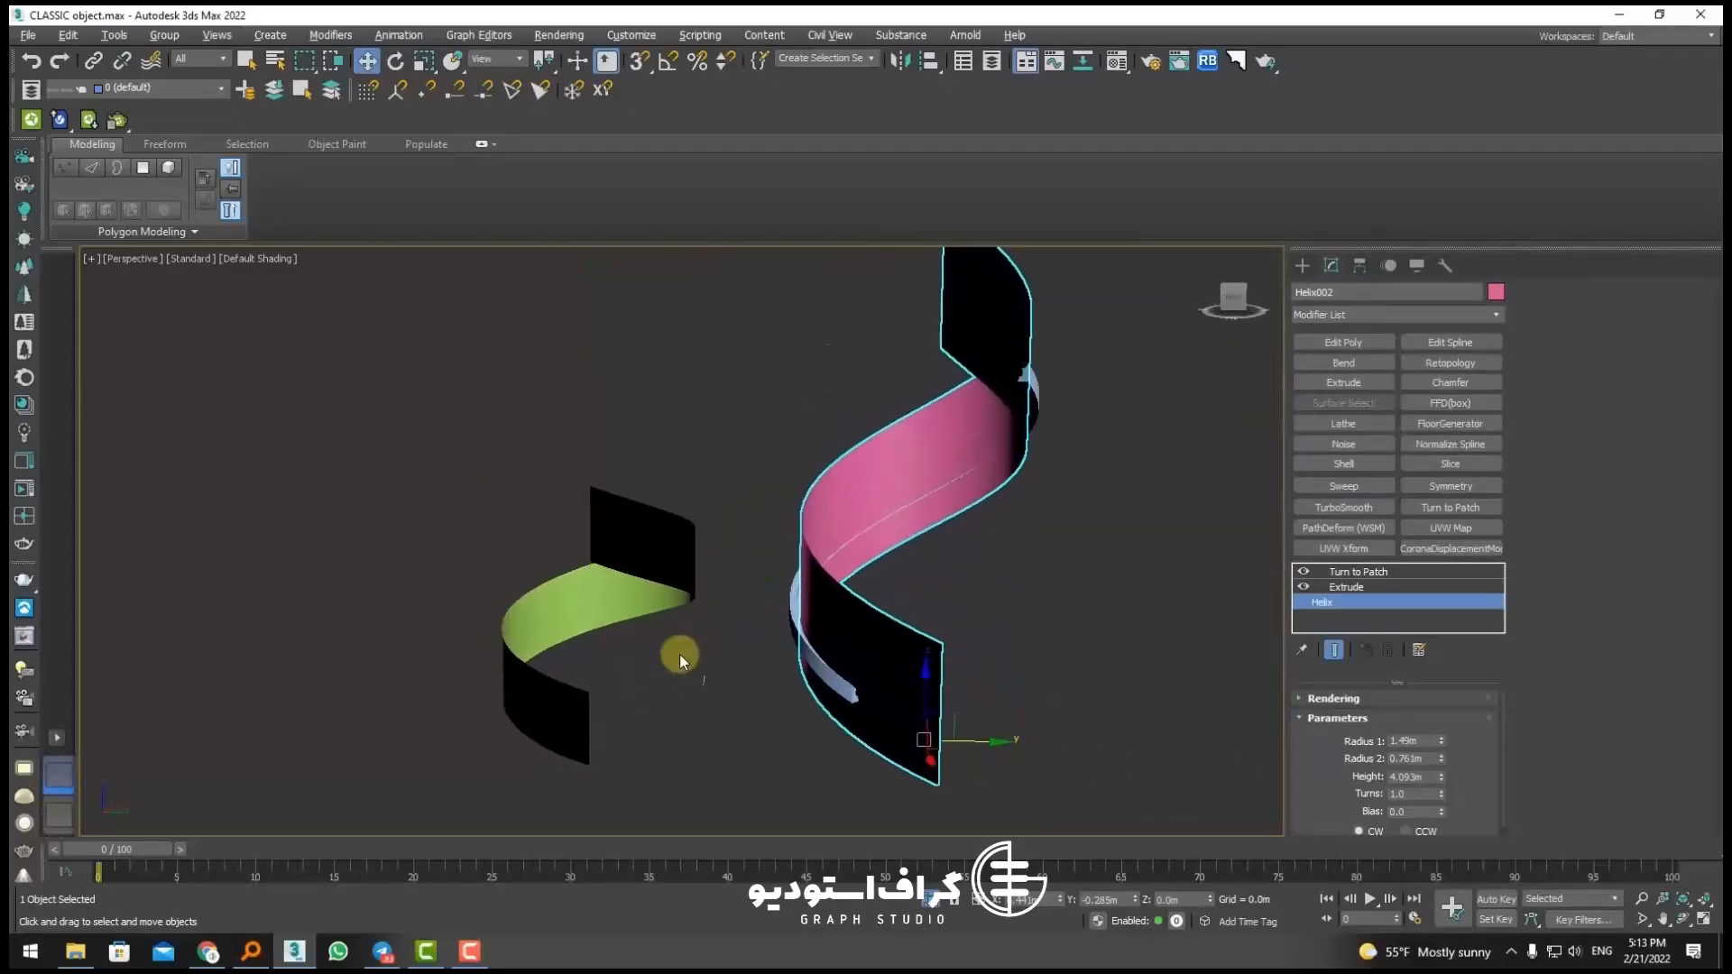
Step: Try the counter-clockwise direction on the second helix and switch it back to clockwise
{"action": "left_click", "coordinate": [1406, 832]}
{"action": "mouse_move", "coordinate": [1050, 633]}
{"action": "middle_mouse_down", "text": "alt"}
{"action": "mouse_move", "coordinate": [1133, 653]}
{"action": "mouse_move", "coordinate": [1067, 647]}
{"action": "middle_mouse_up", "text": "alt"}
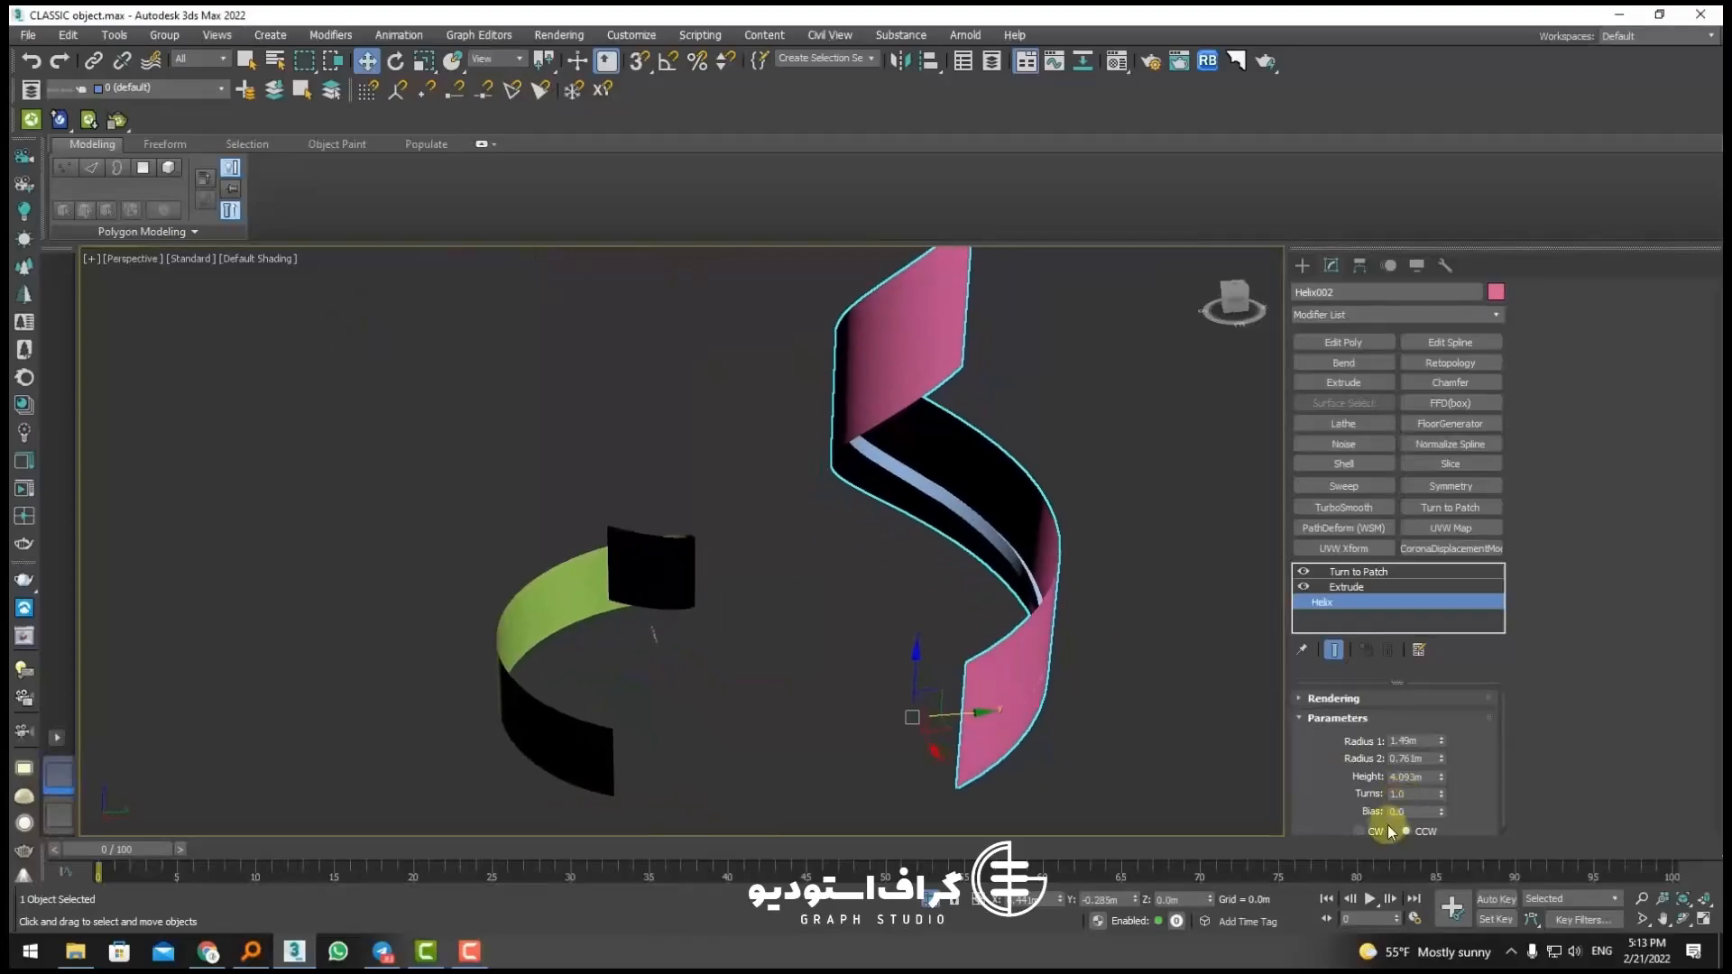
{"action": "left_click", "coordinate": [1375, 831]}
Step: Select the moulding strip and try its patch deform without Flip, returning to the flipped orientation
{"action": "left_click", "coordinate": [851, 669]}
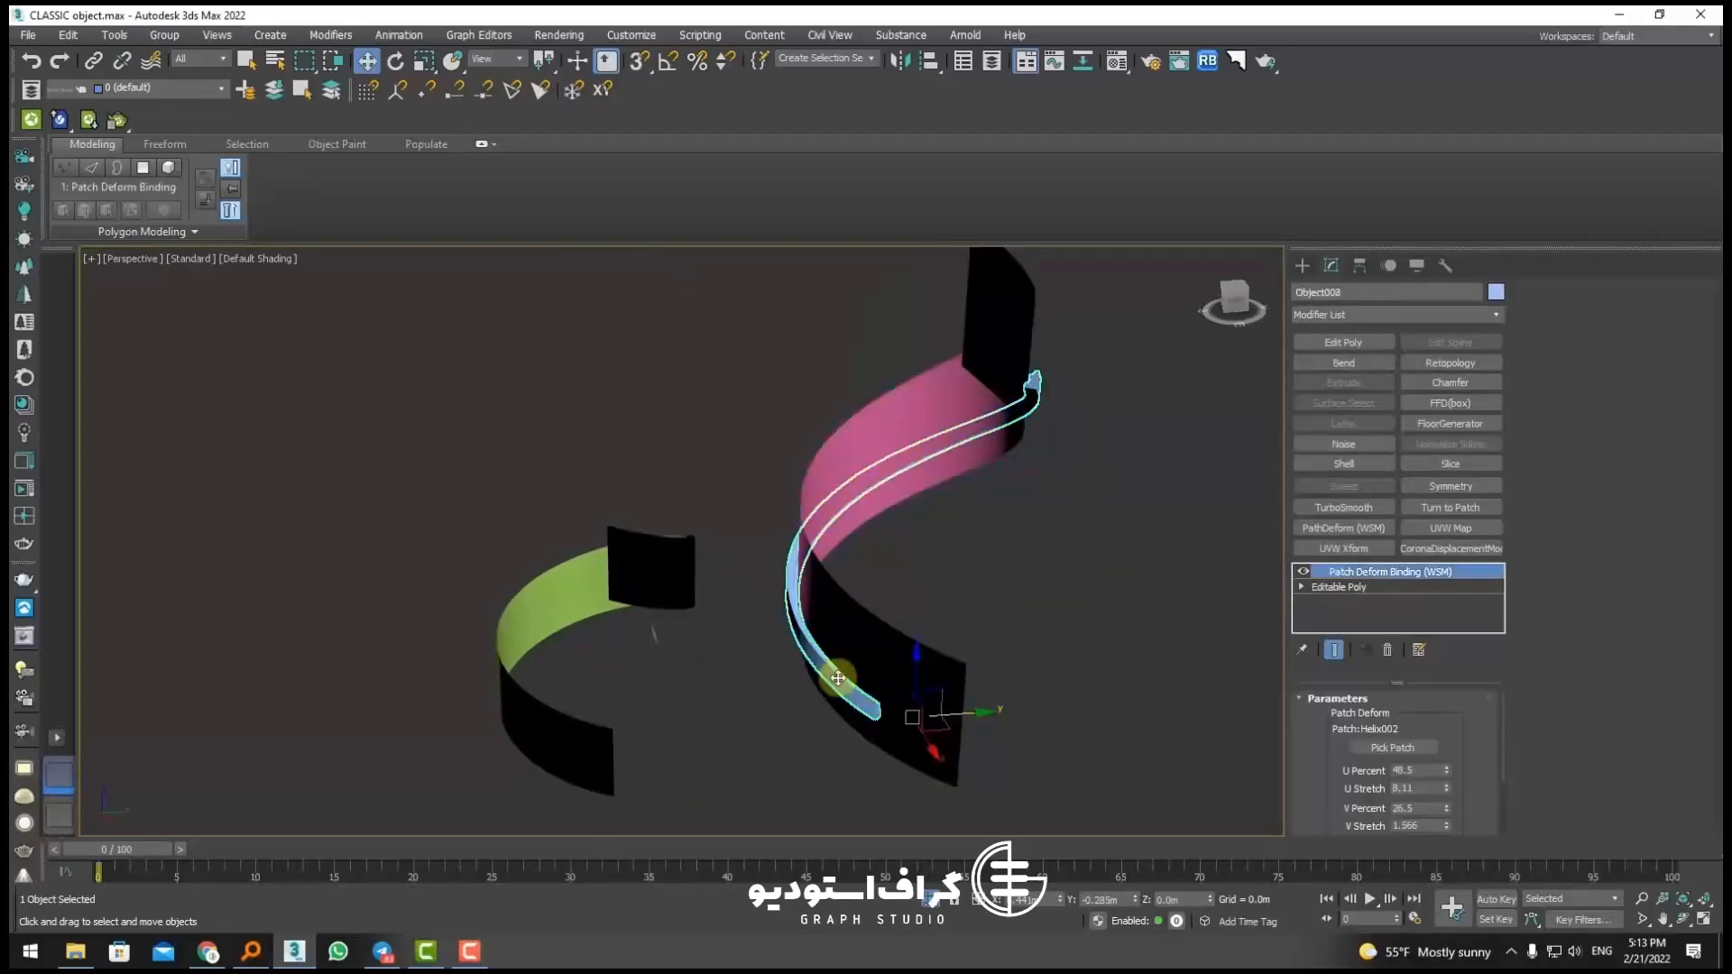
{"action": "scroll", "coordinate": [1464, 732], "scroll_direction": "down", "scroll_amount": 2}
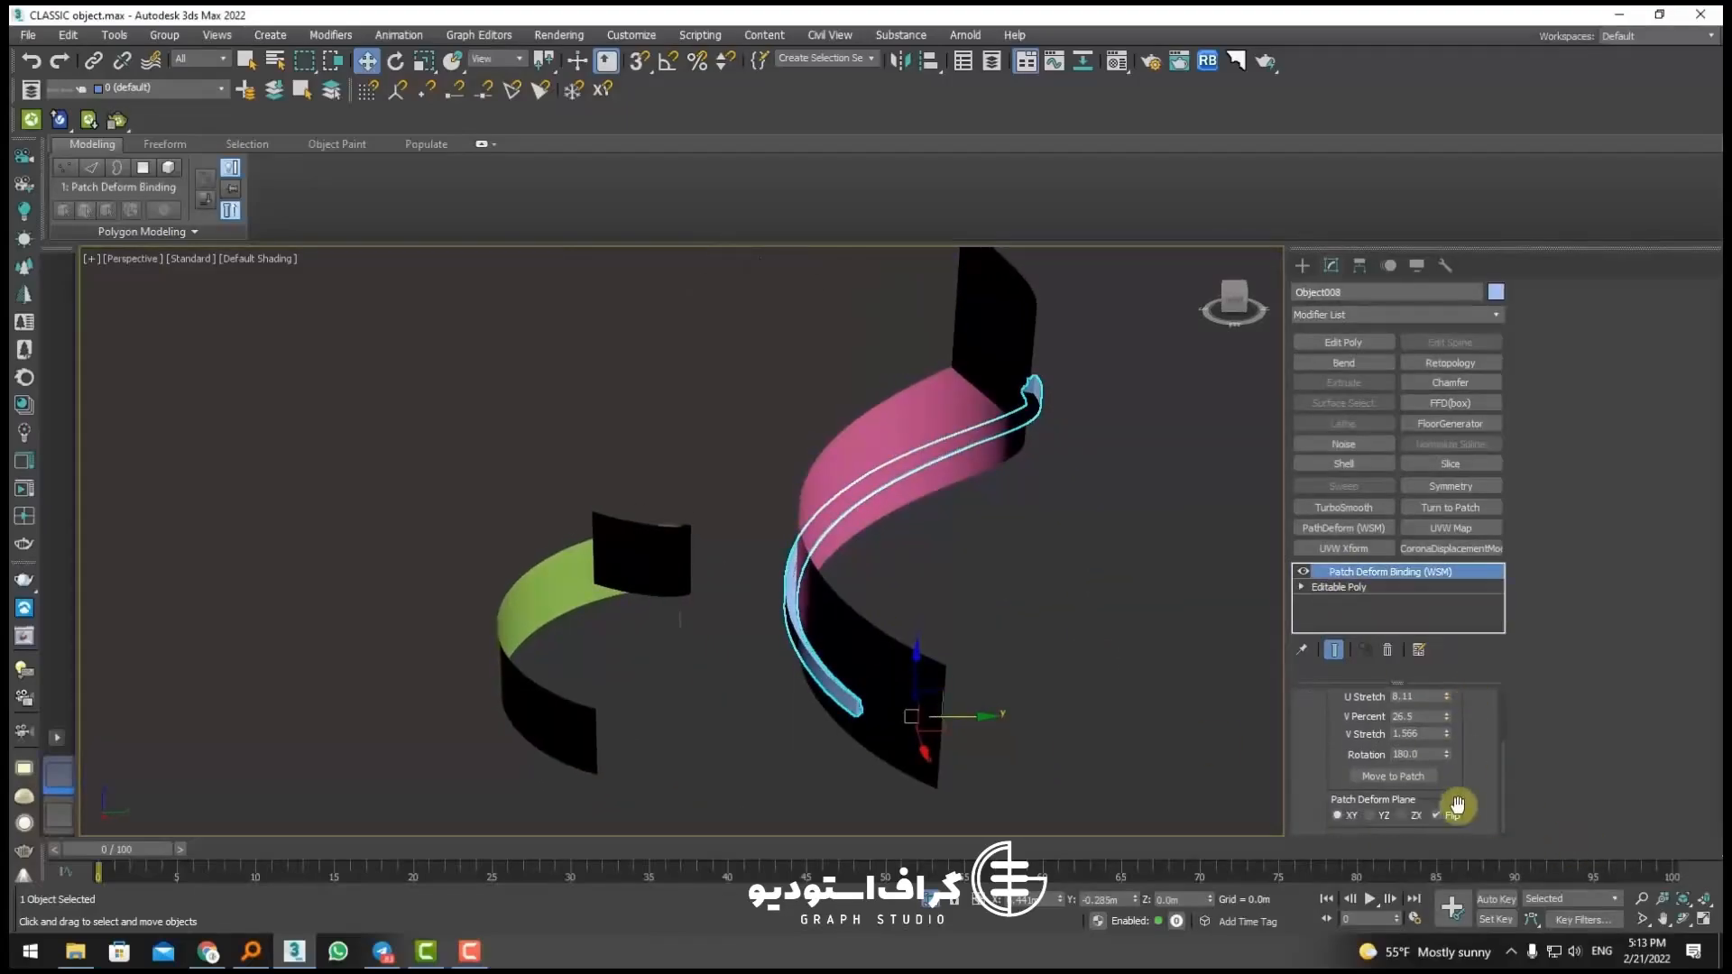
{"action": "left_click", "coordinate": [1453, 817]}
{"action": "scroll", "coordinate": [1056, 508], "scroll_direction": "up", "scroll_amount": 4}
{"action": "scroll", "coordinate": [875, 530], "scroll_direction": "down", "scroll_amount": 2}
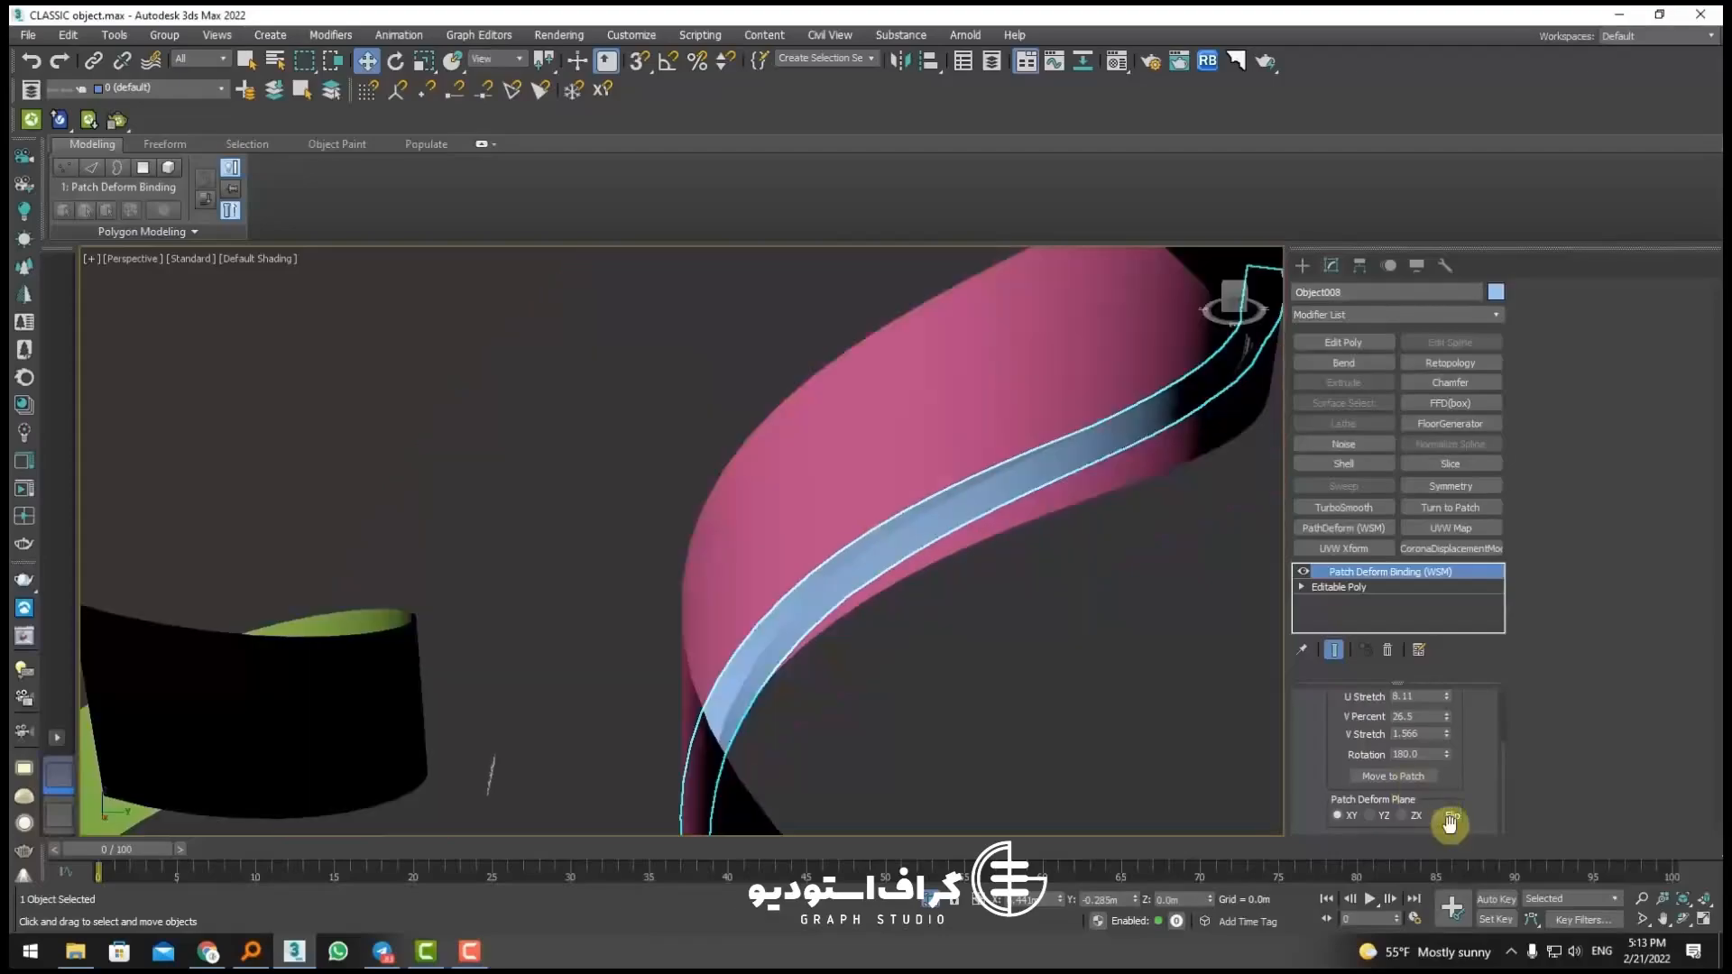
{"action": "left_click", "coordinate": [1449, 815]}
Step: Set the strip's patch deform V Percent to 1.5 and V Stretch to about 10.856 so it spans the ribbon's width
{"action": "left_click_drag", "start_coordinate": [1446, 717], "coordinate": [1372, 201]}
{"action": "scroll", "coordinate": [682, 602], "scroll_direction": "down", "scroll_amount": 5}
{"action": "middle_click_drag", "start_coordinate": [682, 602], "coordinate": [749, 638], "text": "alt"}
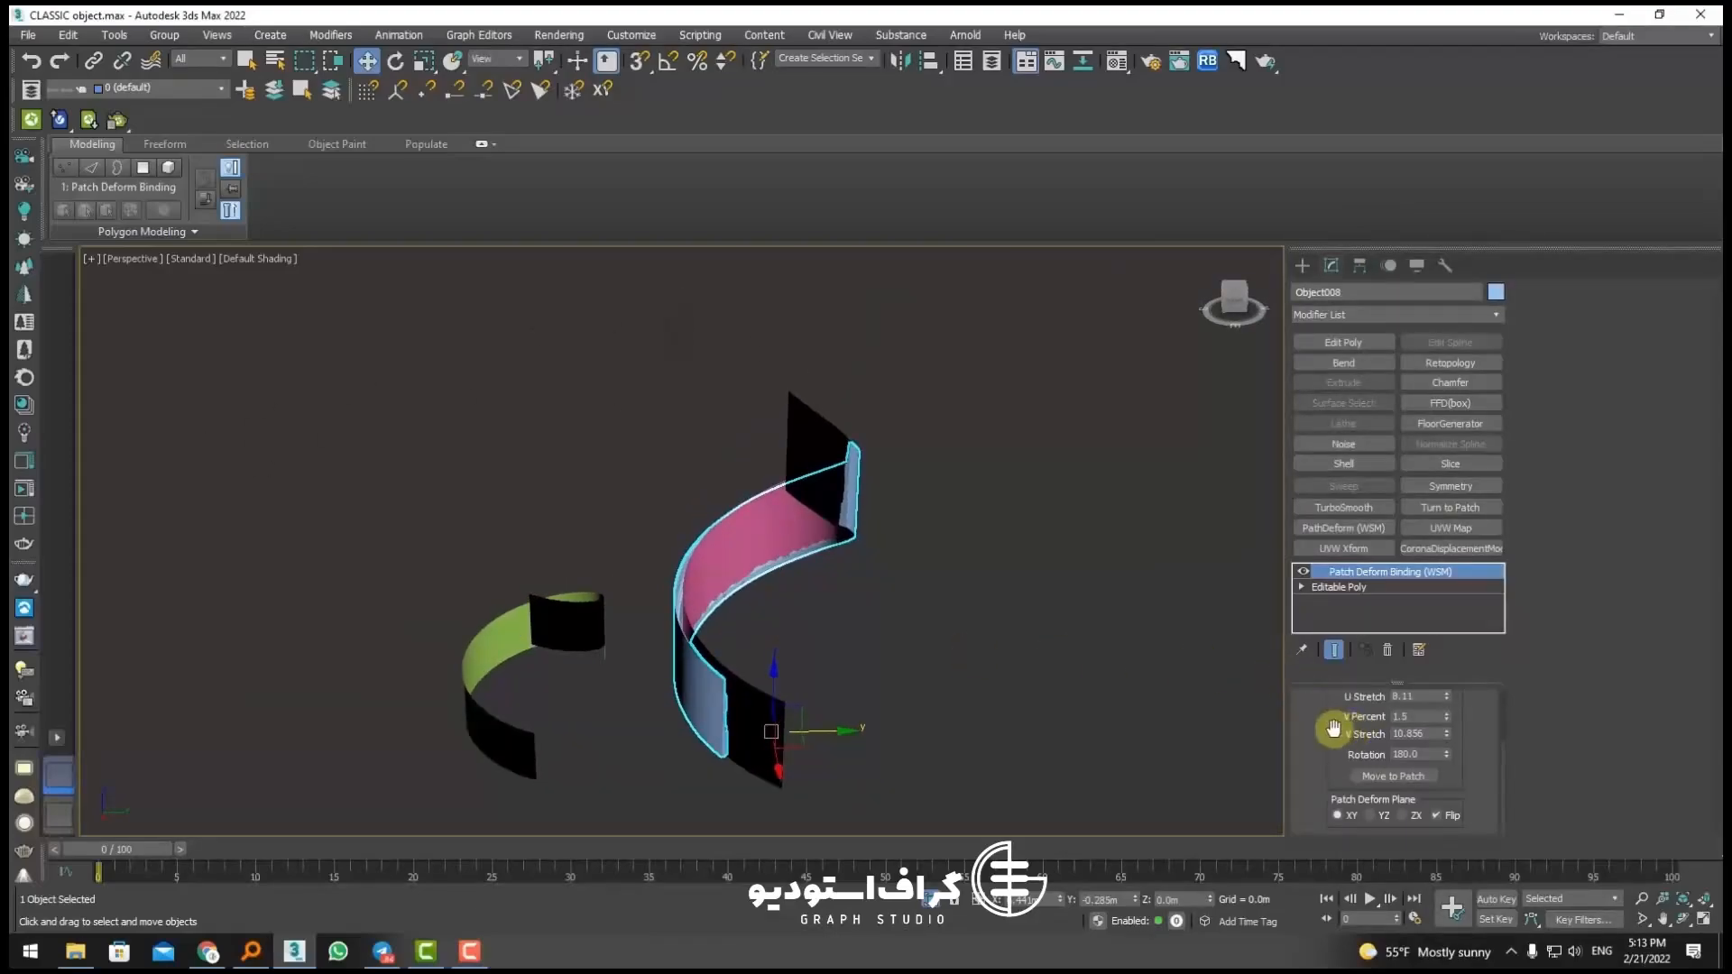
{"action": "mouse_move", "coordinate": [1332, 728]}
{"action": "left_mouse_down"}
{"action": "mouse_move", "coordinate": [1333, 812]}
{"action": "mouse_move", "coordinate": [1343, 702]}
{"action": "left_mouse_up"}
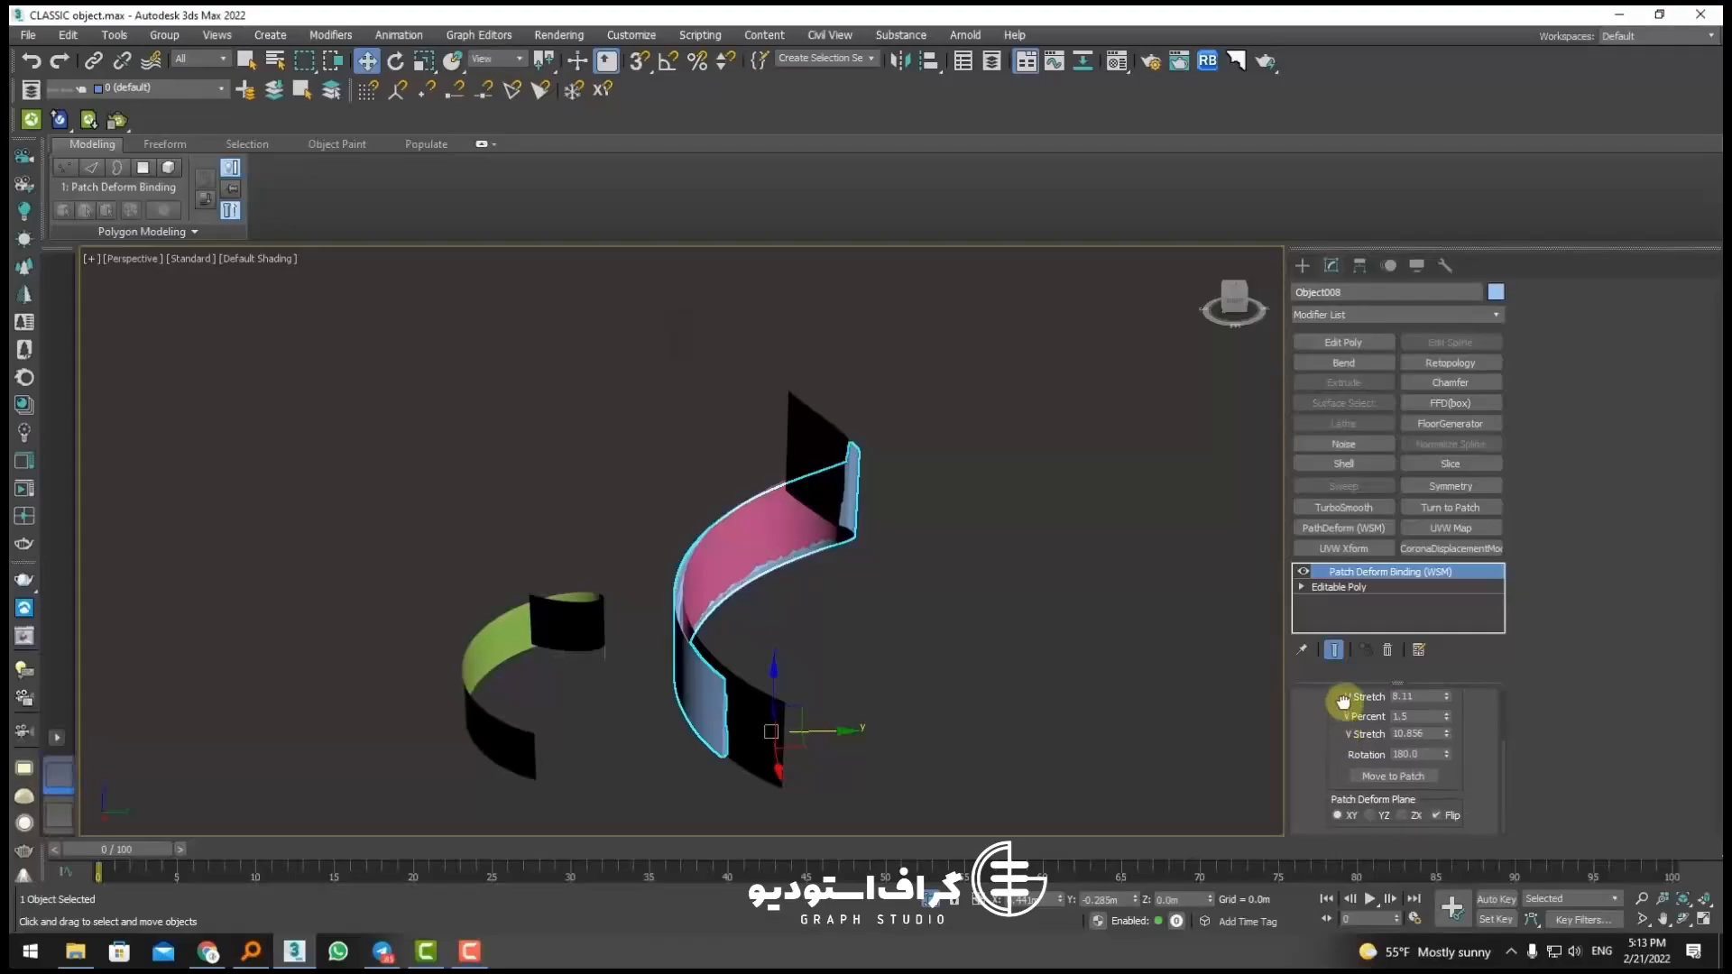
Step: Try the YZ and ZX patch deform planes on the strip and return to the XY plane
{"action": "left_click", "coordinate": [1373, 816]}
{"action": "left_click", "coordinate": [1402, 817]}
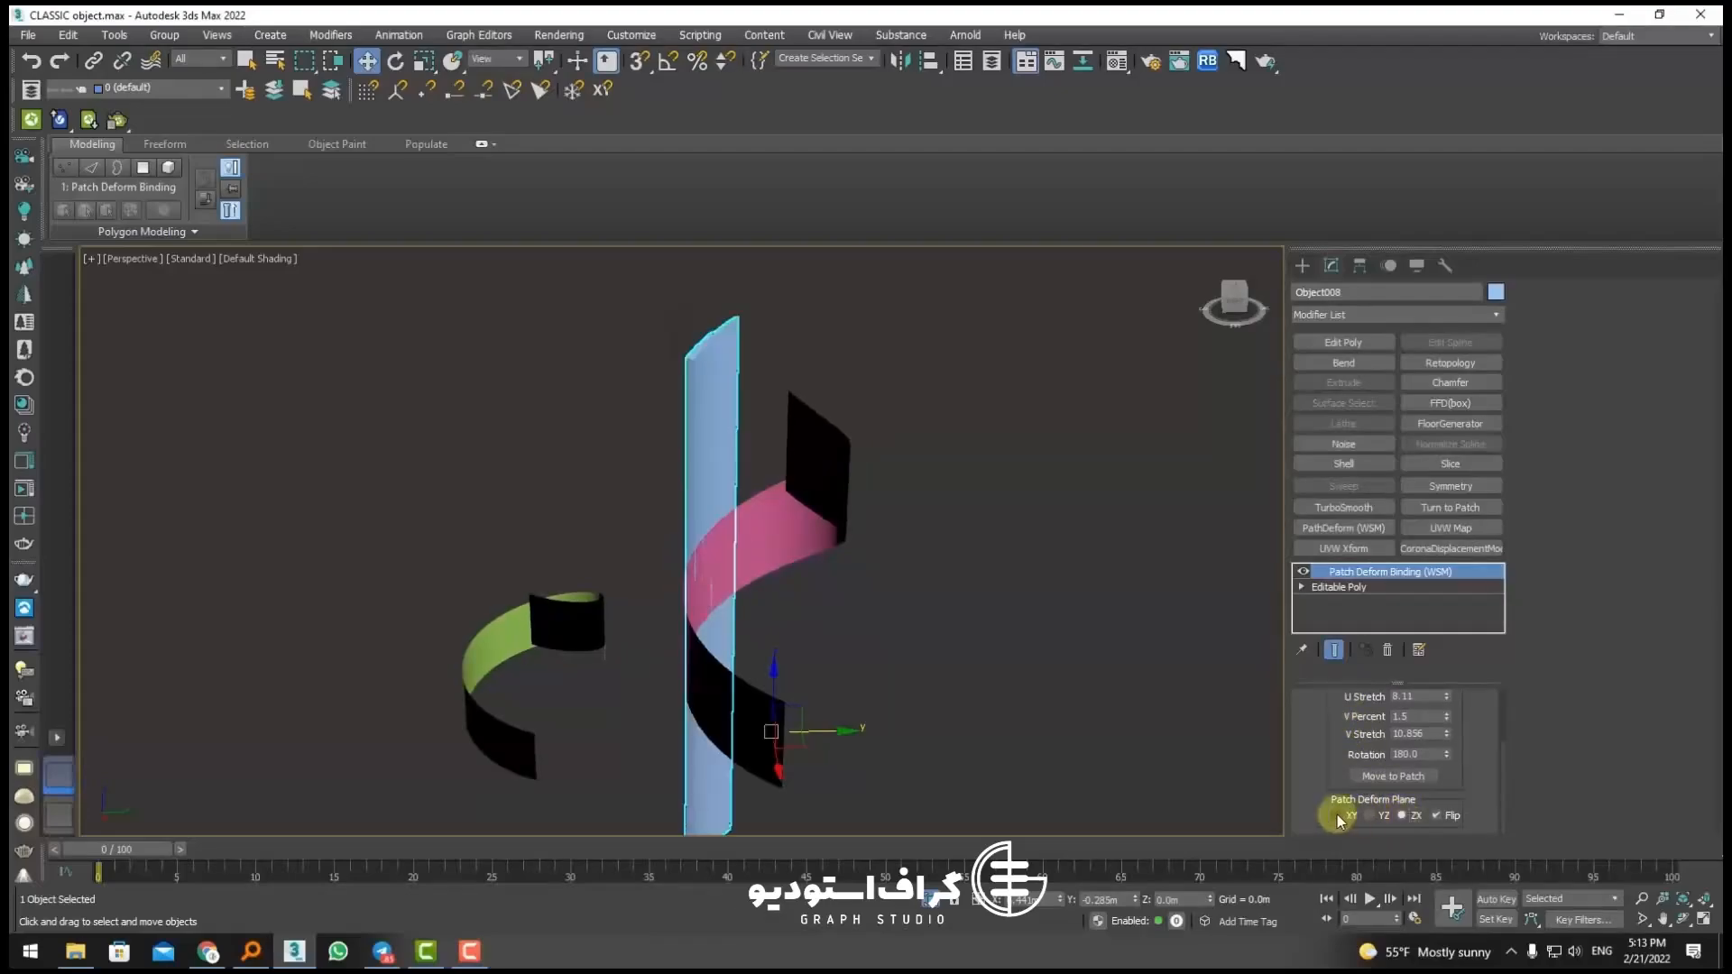
{"action": "left_click", "coordinate": [1338, 816]}
Step: Collapse the strip's Patch Deform Binding into its editable poly
{"action": "right_click", "coordinate": [1342, 577]}
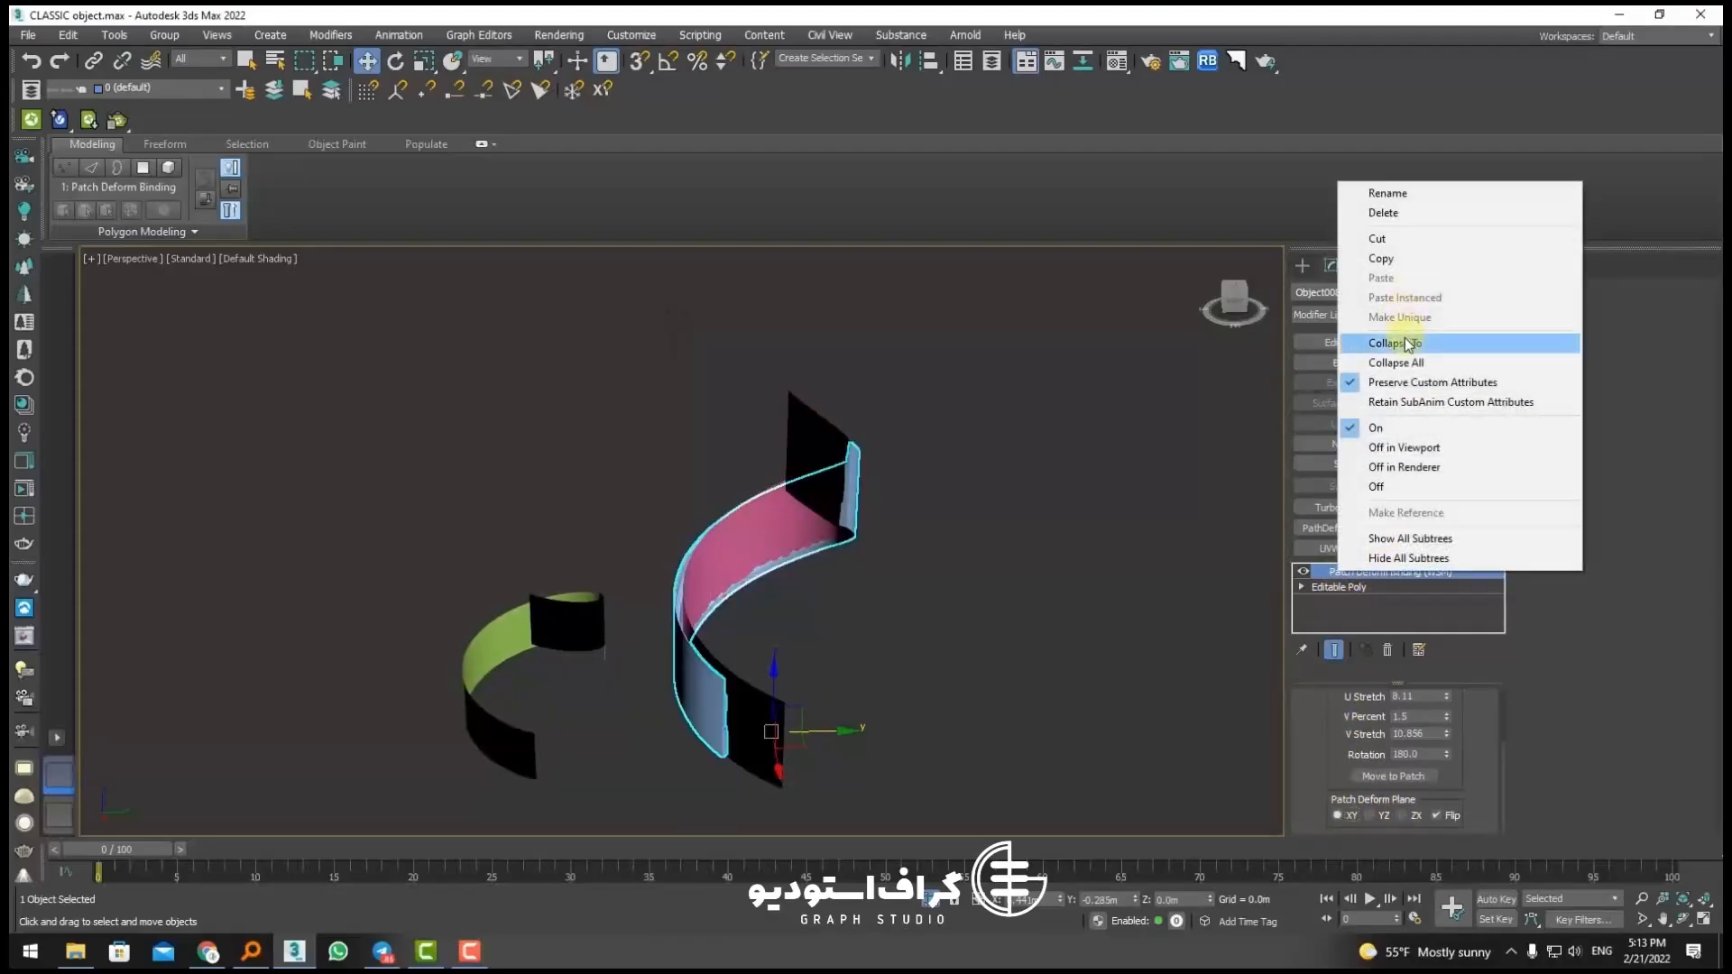
{"action": "left_click", "coordinate": [1407, 343]}
{"action": "left_click", "coordinate": [976, 543]}
Step: Add a Shell modifier to the second helix ribbon with Inner Amount about 0.118 m and Outer Amount 0
{"action": "left_click", "coordinate": [758, 541]}
{"action": "middle_click_drag", "start_coordinate": [758, 541], "coordinate": [803, 744], "text": "alt"}
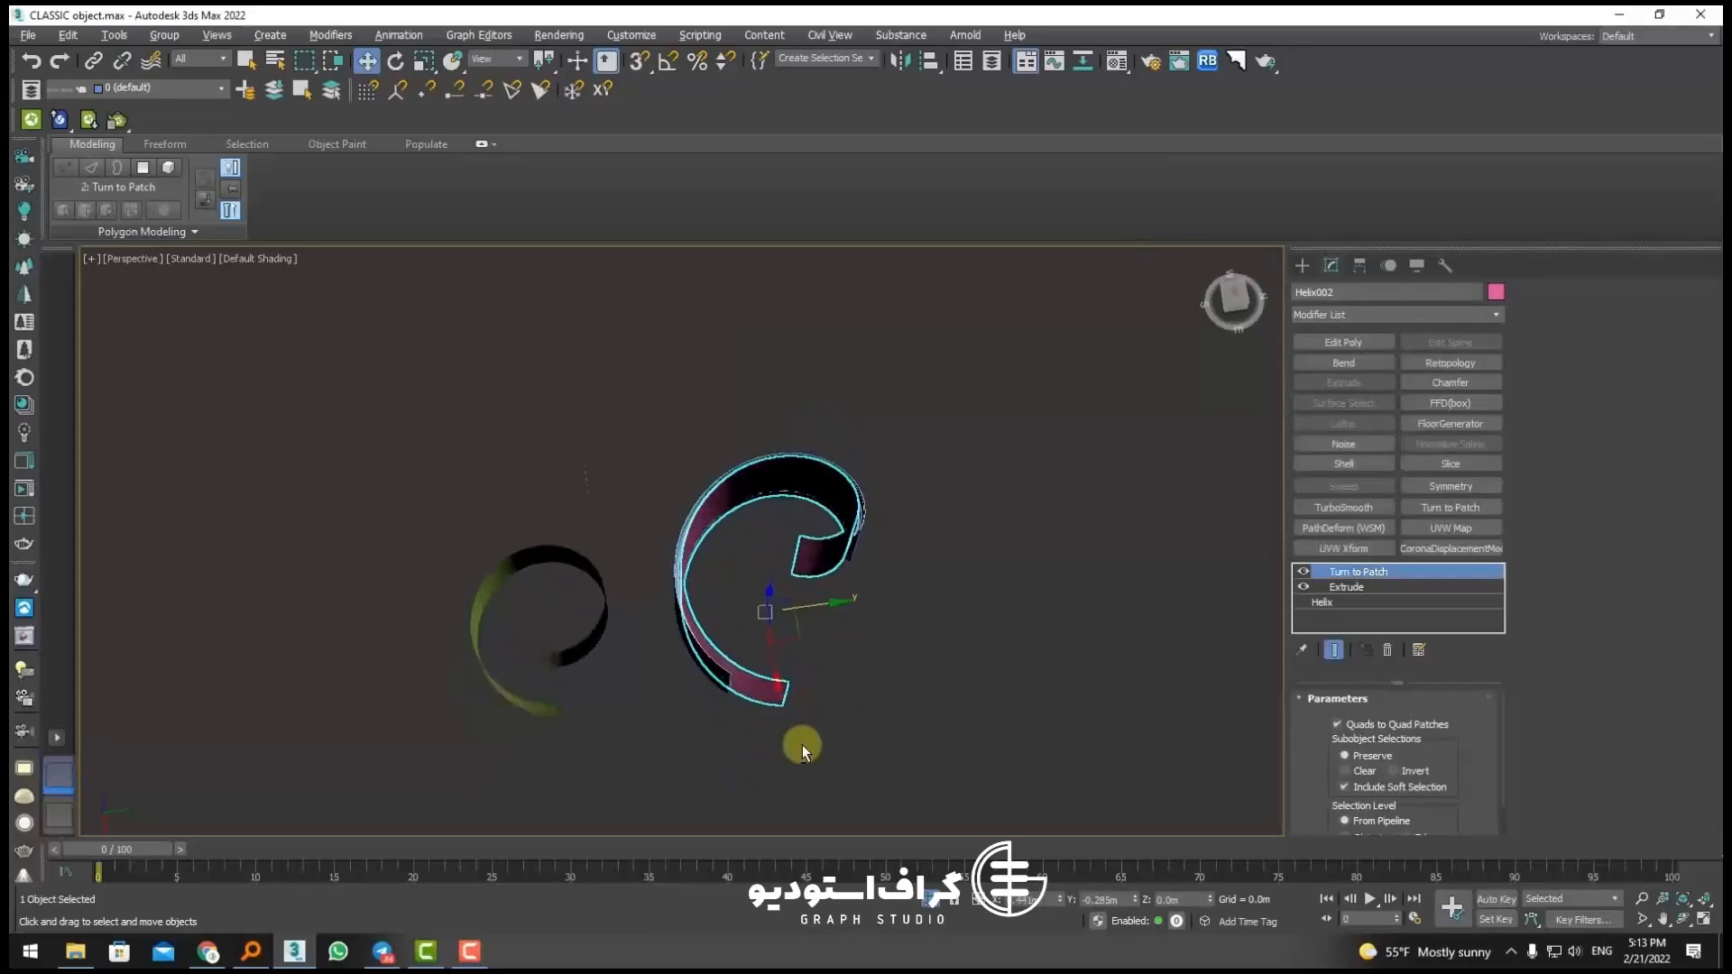
{"action": "middle_click_drag", "start_coordinate": [789, 598], "coordinate": [819, 561], "text": "alt"}
{"action": "left_click", "coordinate": [1344, 463]}
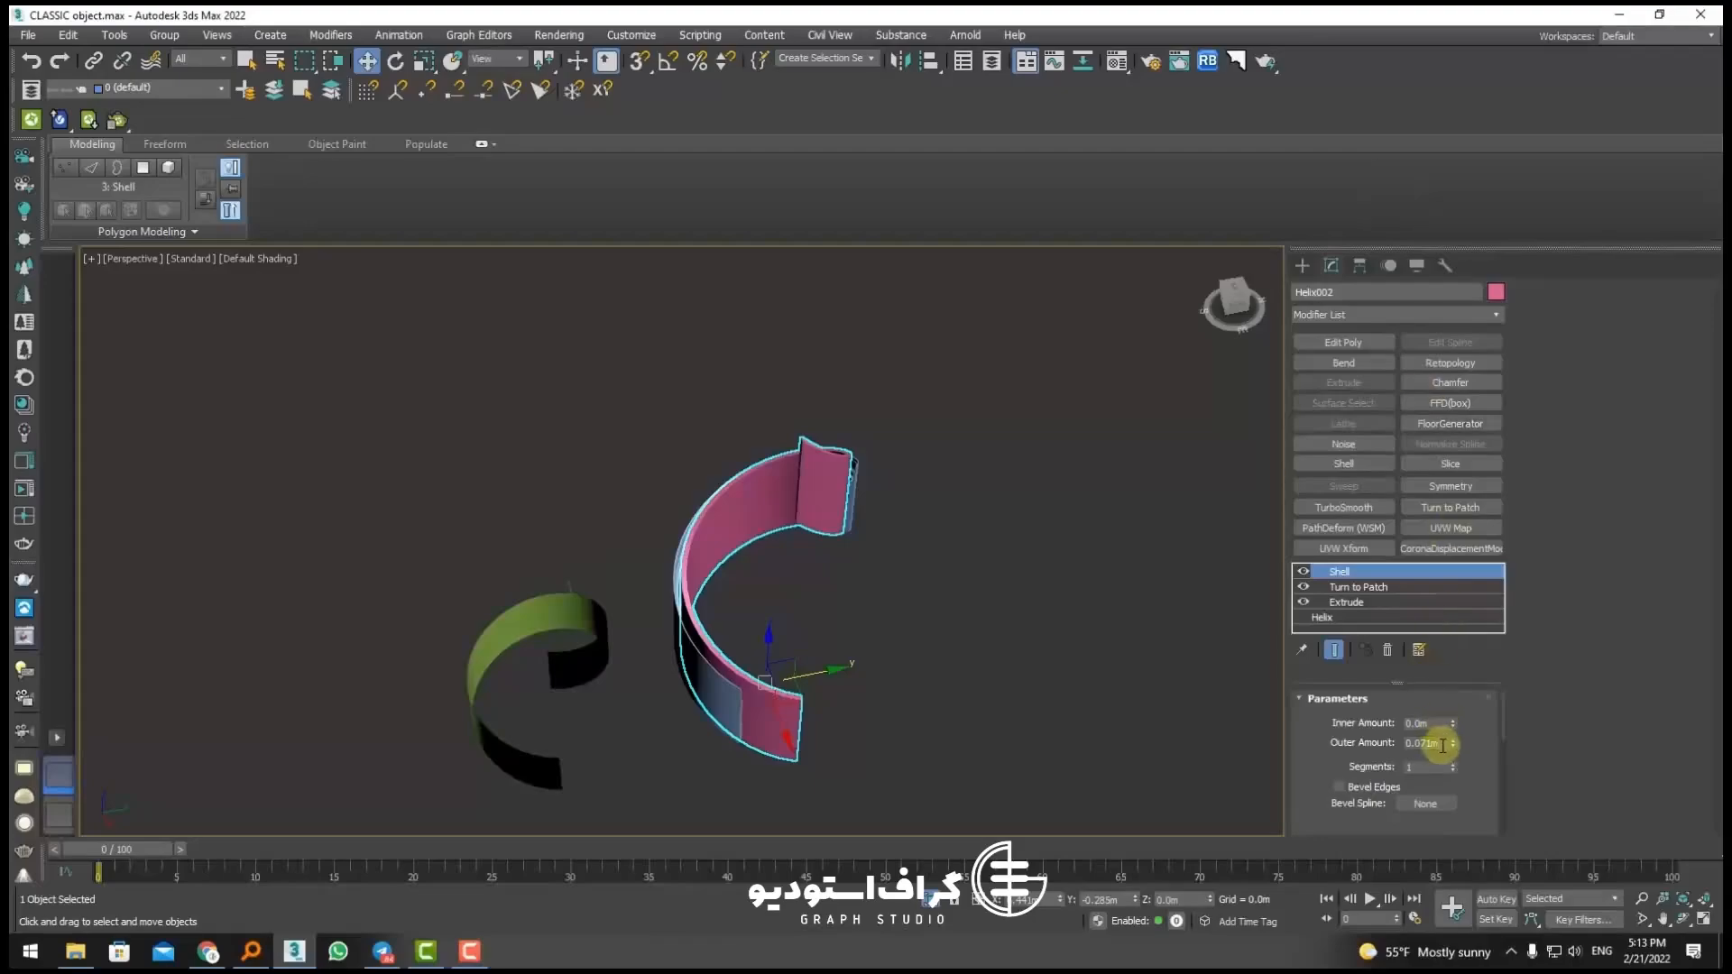
{"action": "left_click_drag", "start_coordinate": [1423, 734], "coordinate": [1059, 673]}
{"action": "scroll", "coordinate": [712, 545], "scroll_direction": "up", "scroll_amount": 5}
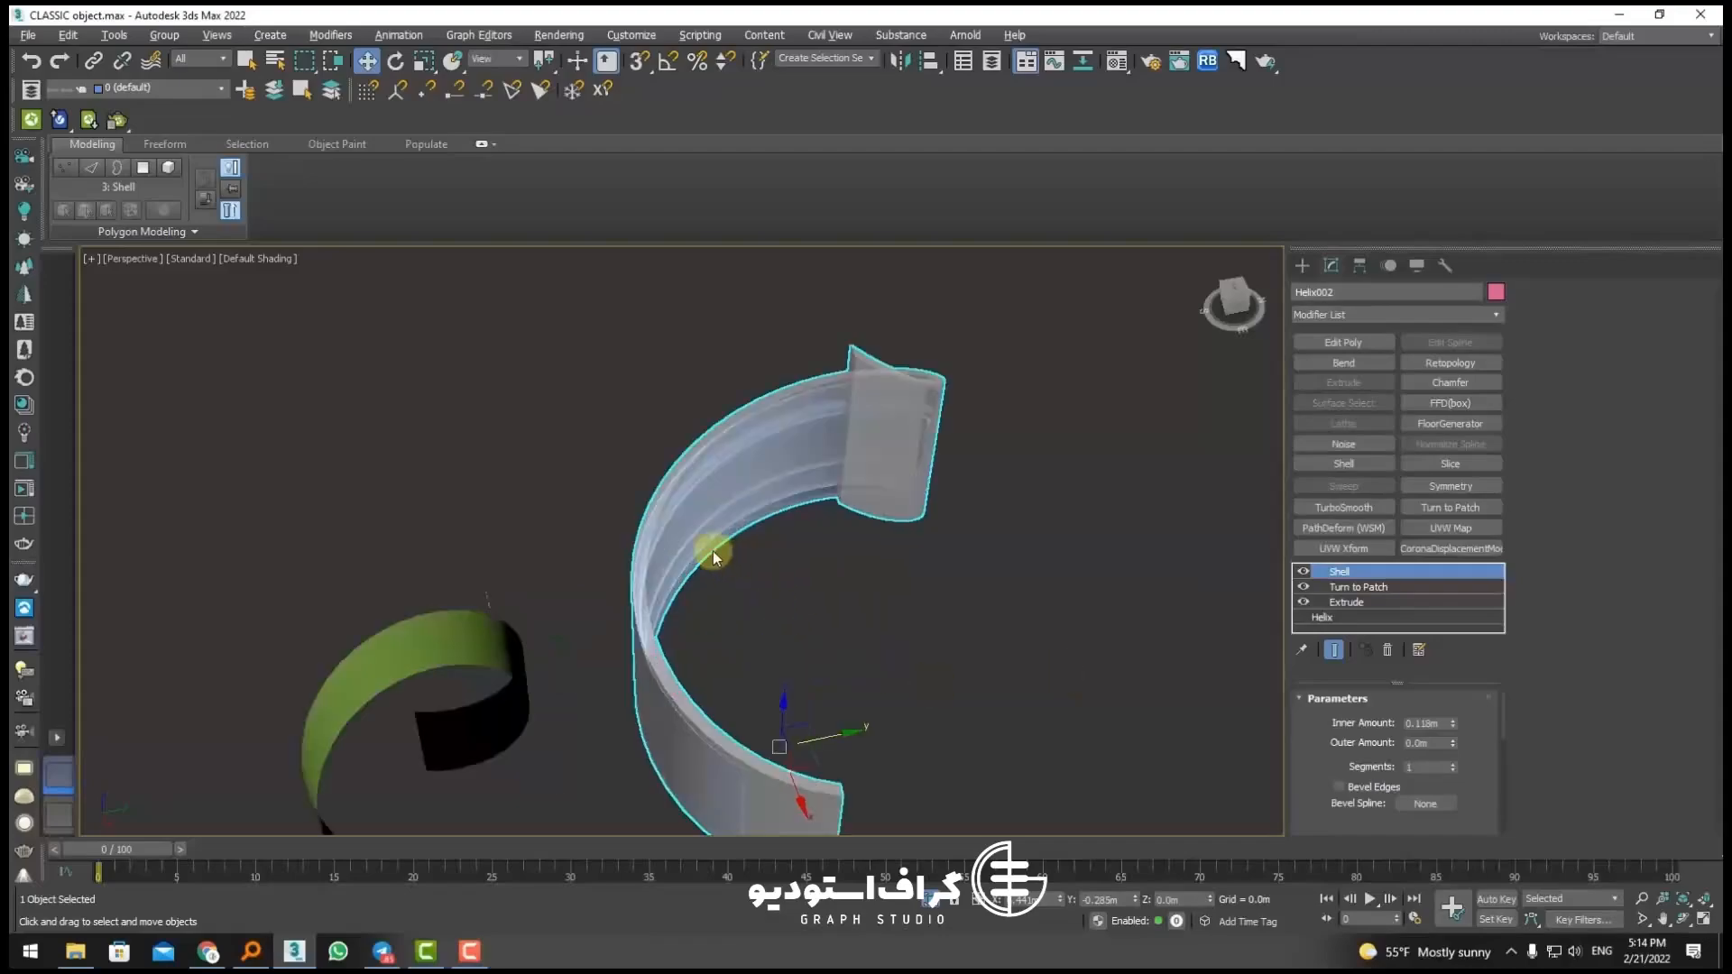
Step: Compare the shell's thickness with the strip in the Top view and reduce its Inner Amount to about 0.106 m
{"action": "key", "text": "t"}
{"action": "scroll", "coordinate": [700, 545], "scroll_direction": "down", "scroll_amount": 5}
{"action": "scroll", "coordinate": [719, 425], "scroll_direction": "up", "scroll_amount": 3}
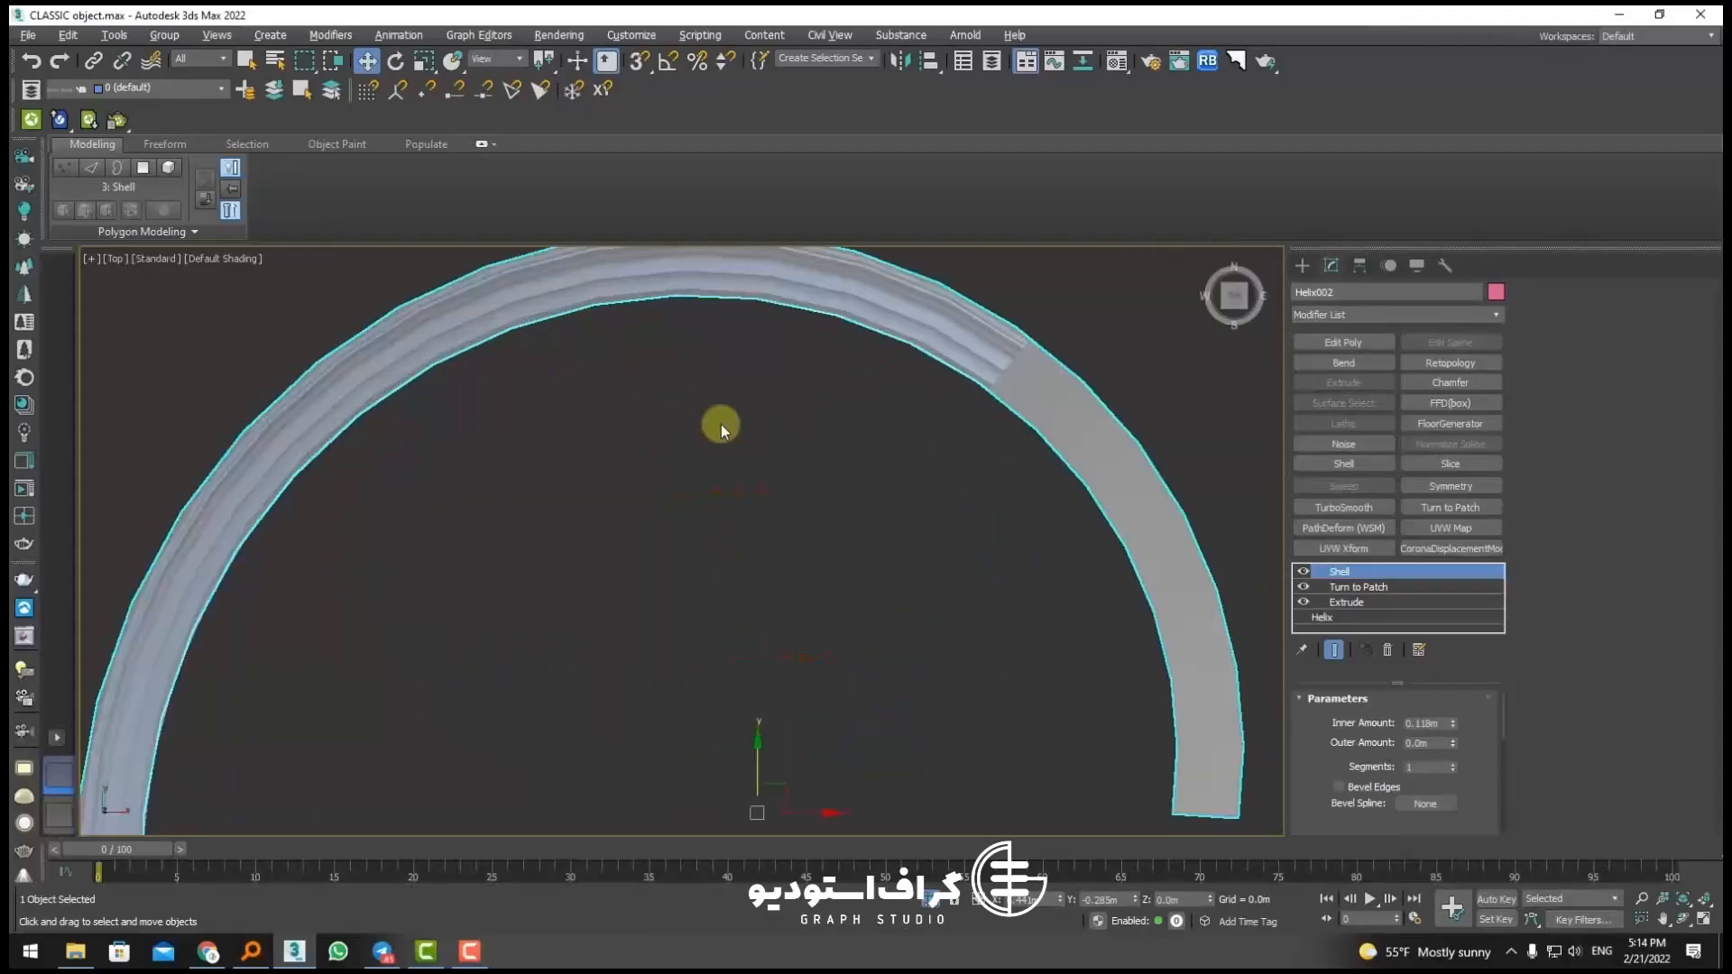
{"action": "scroll", "coordinate": [767, 451], "scroll_direction": "down", "scroll_amount": 3}
{"action": "left_click_drag", "start_coordinate": [1458, 724], "coordinate": [1387, 821]}
{"action": "scroll", "coordinate": [839, 580], "scroll_direction": "down", "scroll_amount": 3}
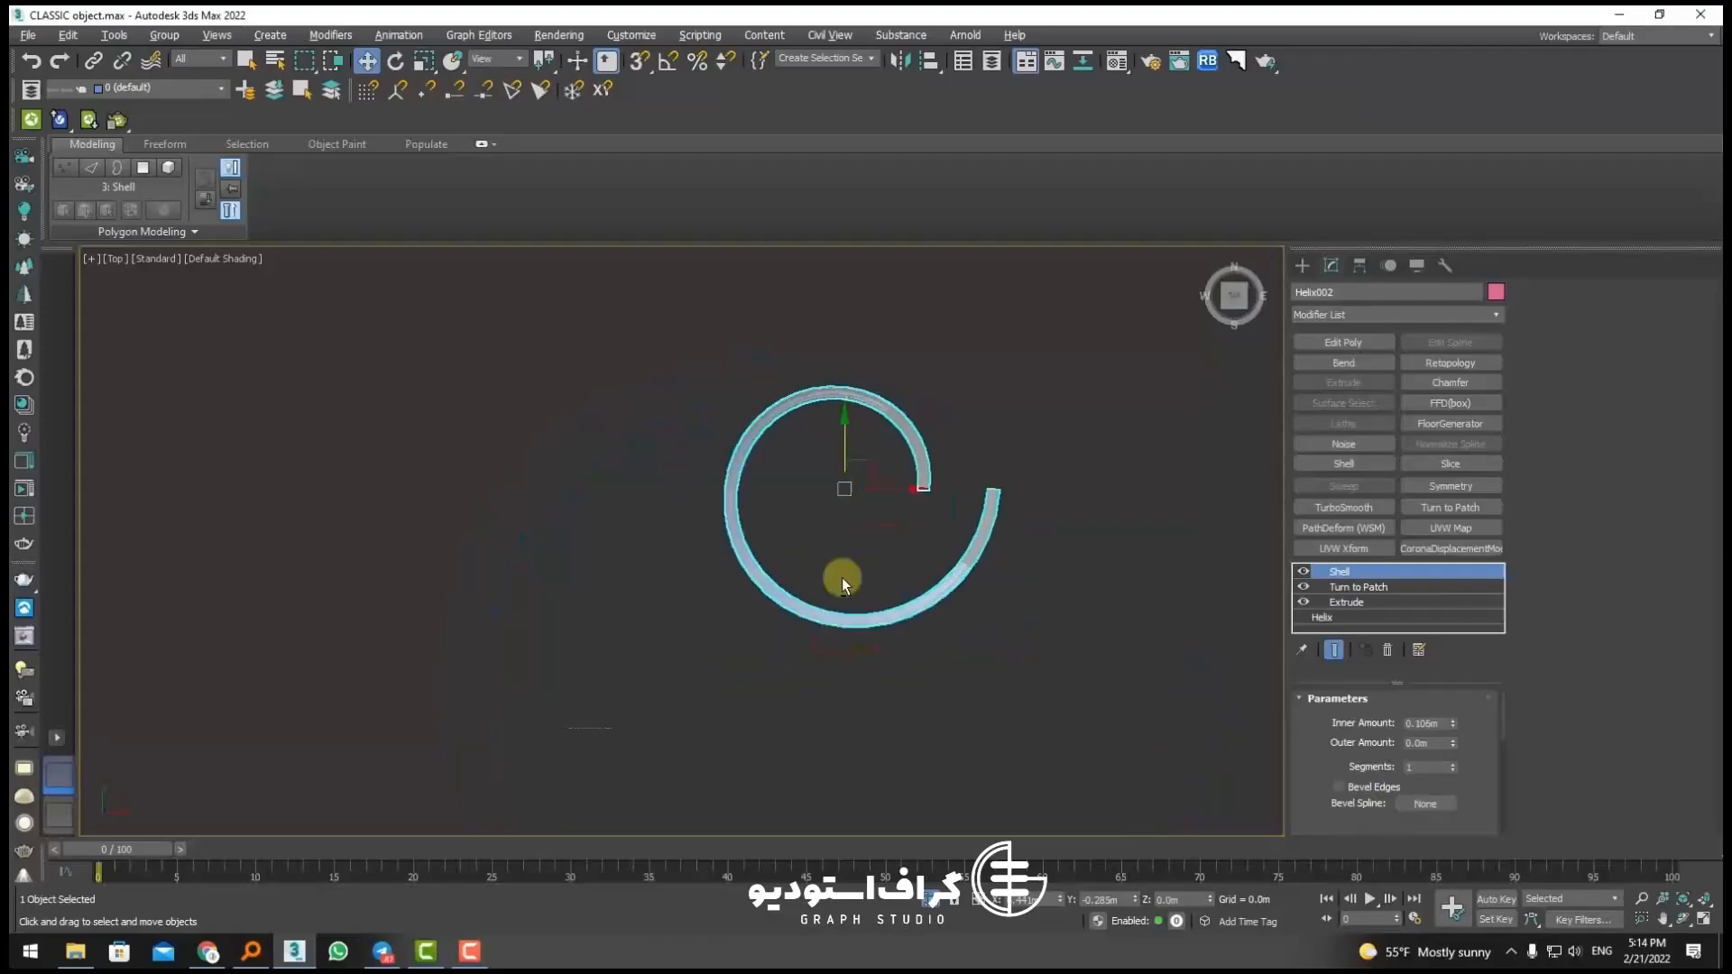
{"action": "middle_click_drag", "start_coordinate": [839, 580], "coordinate": [898, 318], "text": "alt"}
{"action": "scroll", "coordinate": [903, 353], "scroll_direction": "up", "scroll_amount": 3}
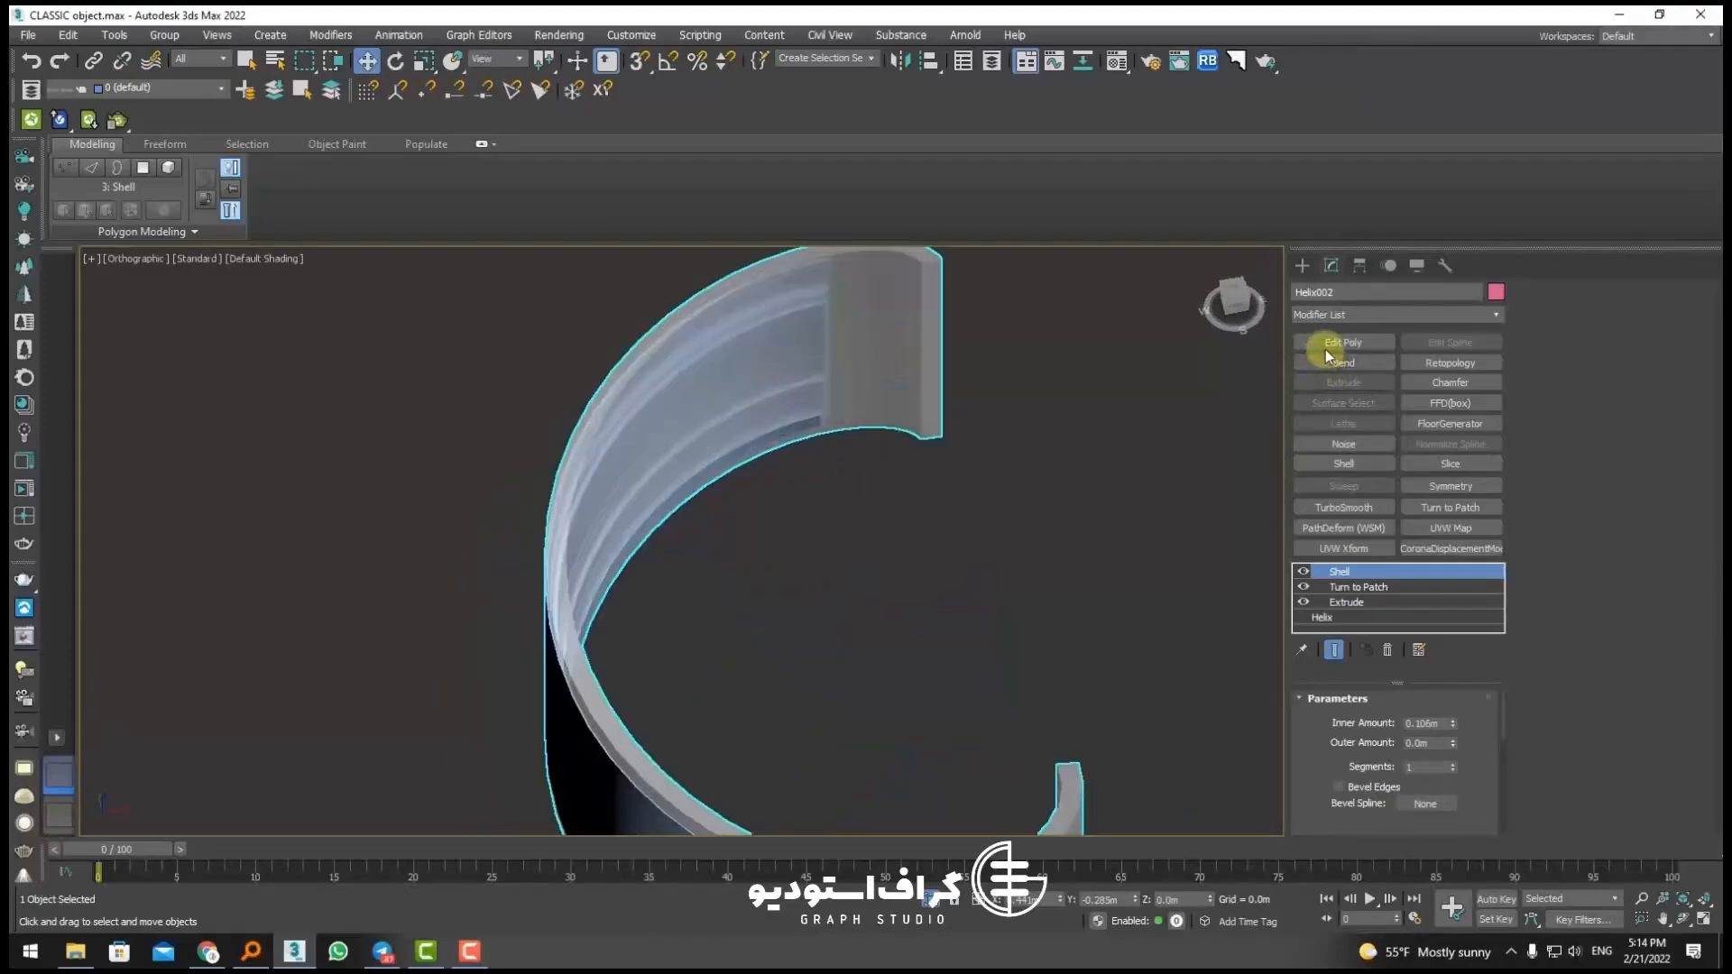
Step: Add an Edit Poly modifier to the shelled ribbon and select a polygon near its upper end
{"action": "left_click", "coordinate": [1324, 348]}
{"action": "left_click", "coordinate": [1626, 312]}
{"action": "middle_click_drag", "start_coordinate": [935, 376], "coordinate": [922, 525], "text": "alt"}
{"action": "left_click", "coordinate": [919, 492]}
{"action": "scroll", "coordinate": [919, 492], "scroll_direction": "down", "scroll_amount": 3}
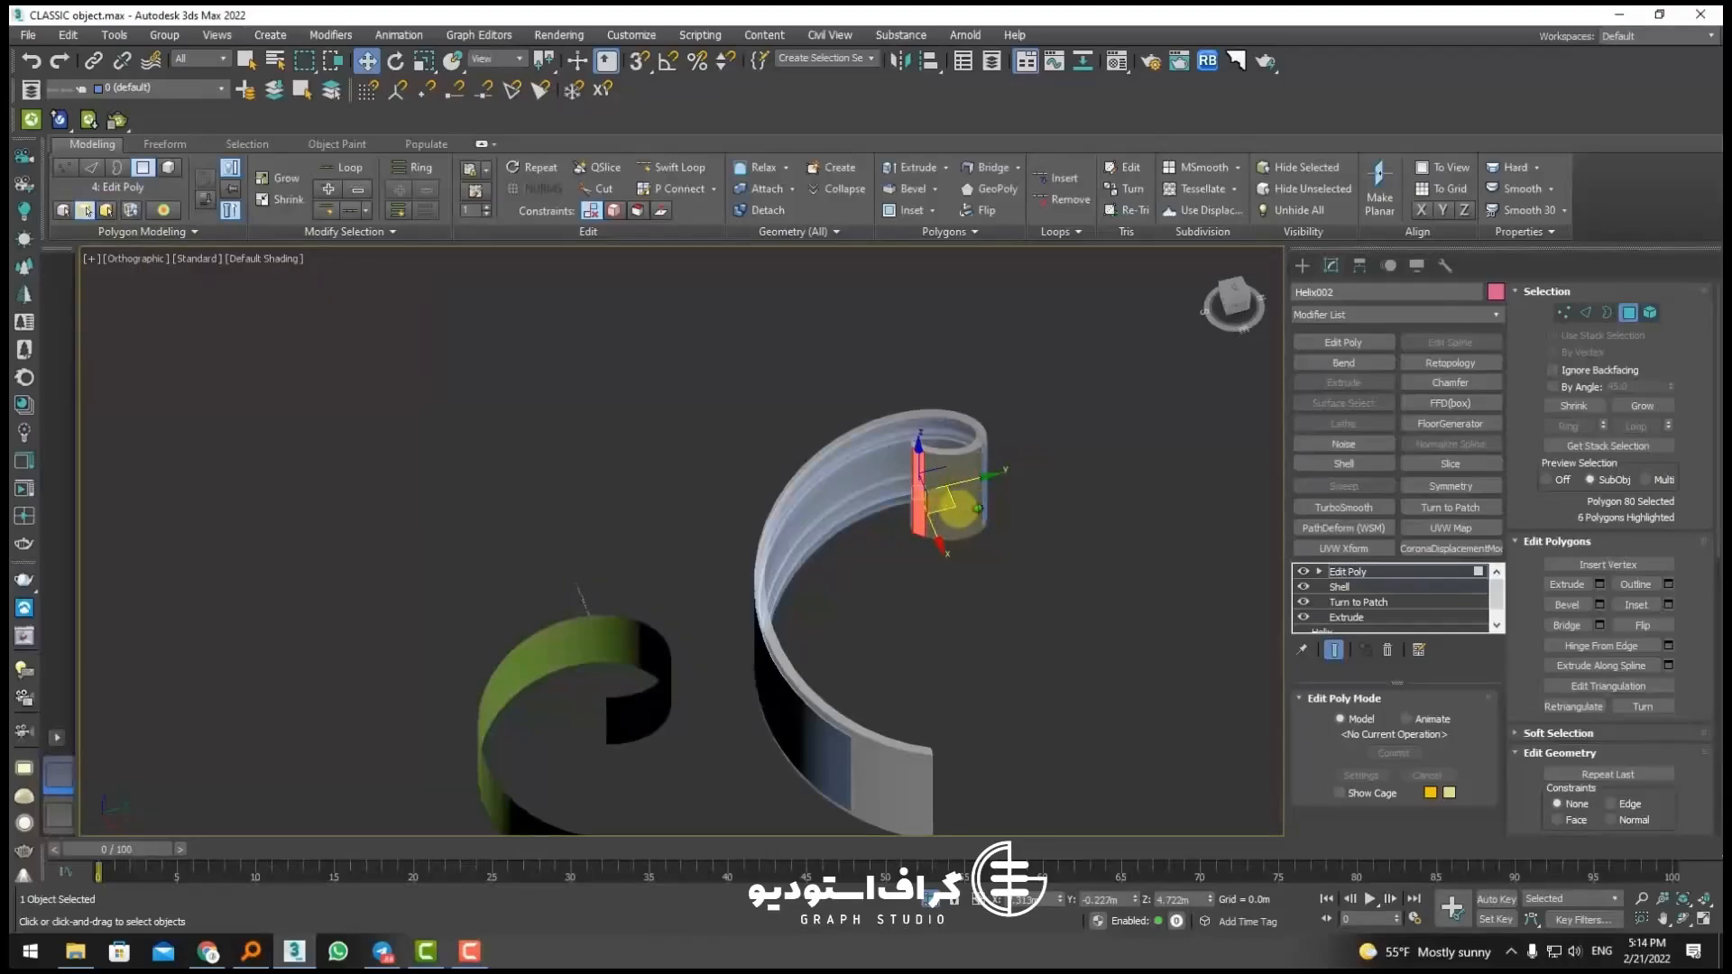
Step: Extend the polygon selection along the ribbon's inner wall and remove the faces covering the moulding strip
{"action": "middle_click_drag", "start_coordinate": [957, 507], "coordinate": [640, 451], "text": "alt"}
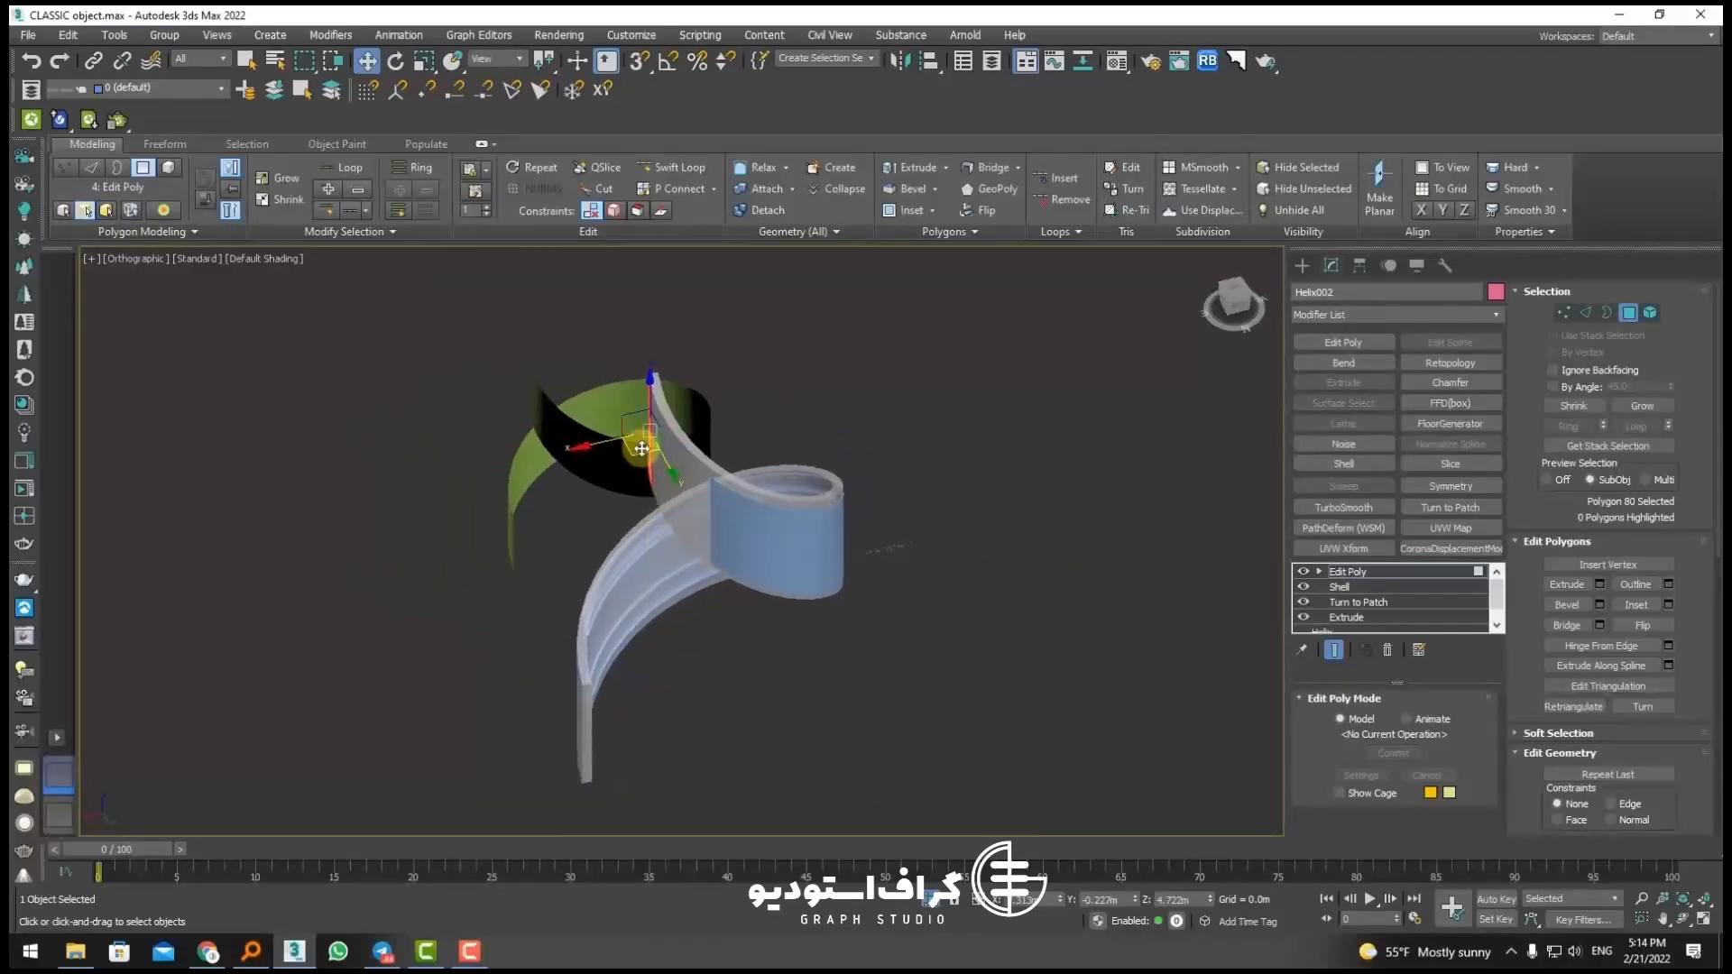
{"action": "left_click", "coordinate": [832, 548]}
{"action": "middle_click_drag", "start_coordinate": [836, 607], "coordinate": [754, 544], "text": "alt"}
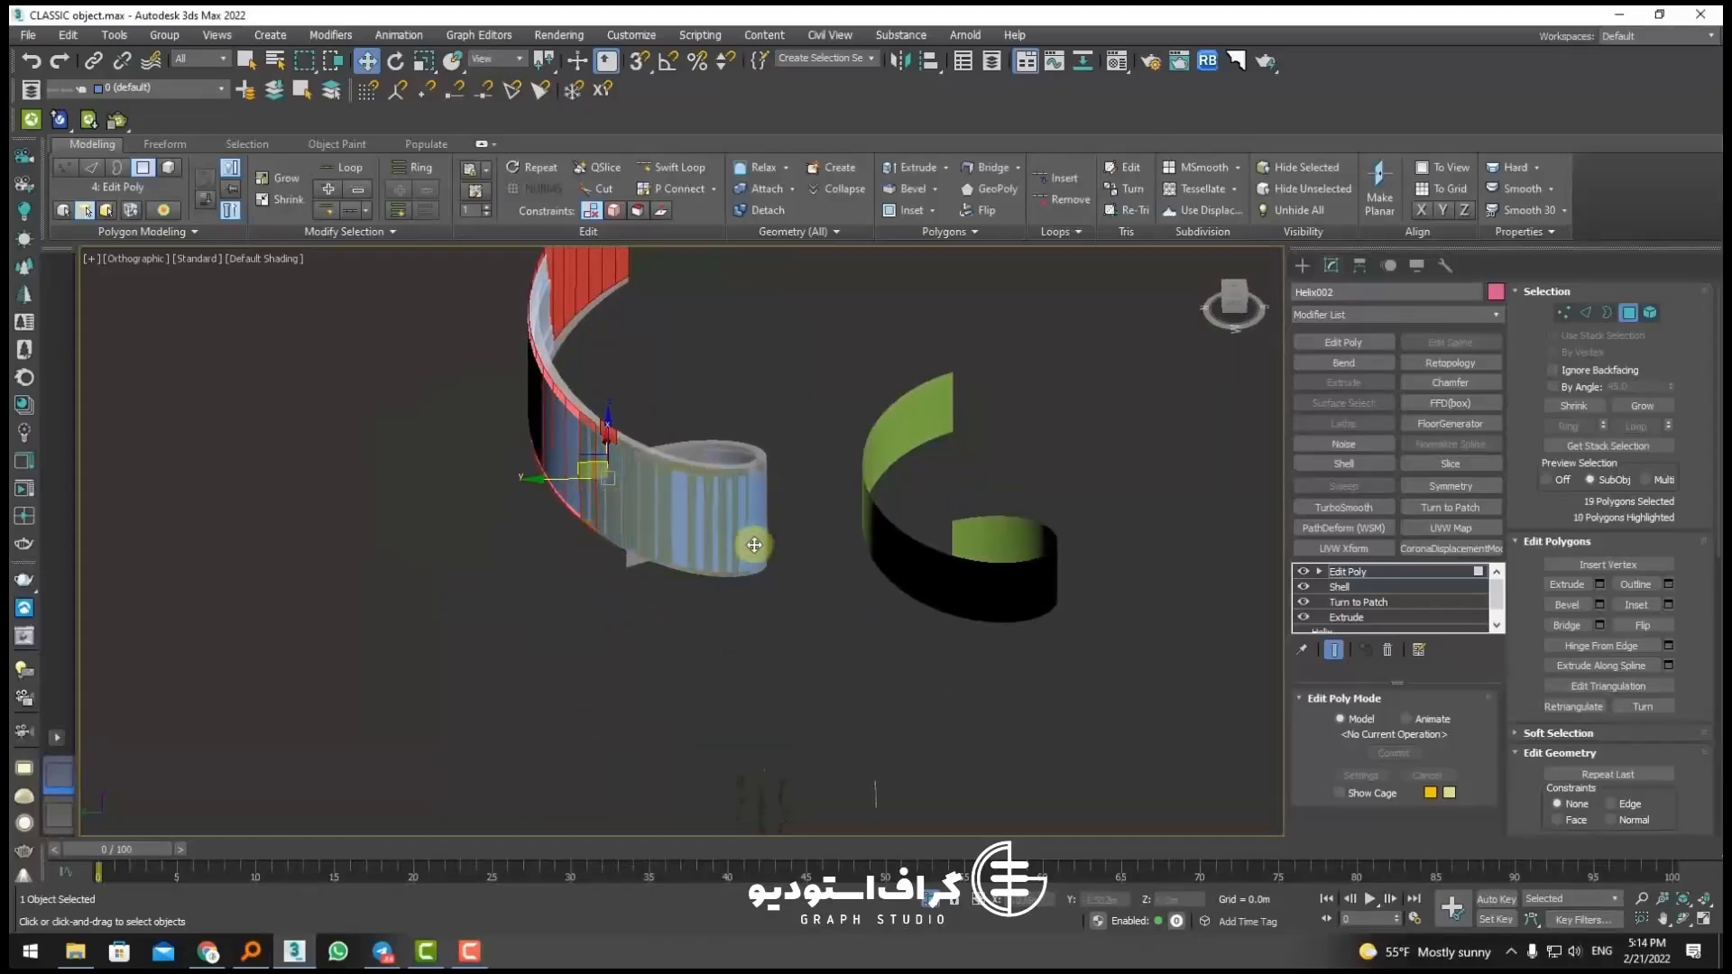
{"action": "left_click", "coordinate": [766, 544], "text": "ctrl"}
{"action": "middle_click_drag", "start_coordinate": [818, 619], "coordinate": [549, 589], "text": "alt"}
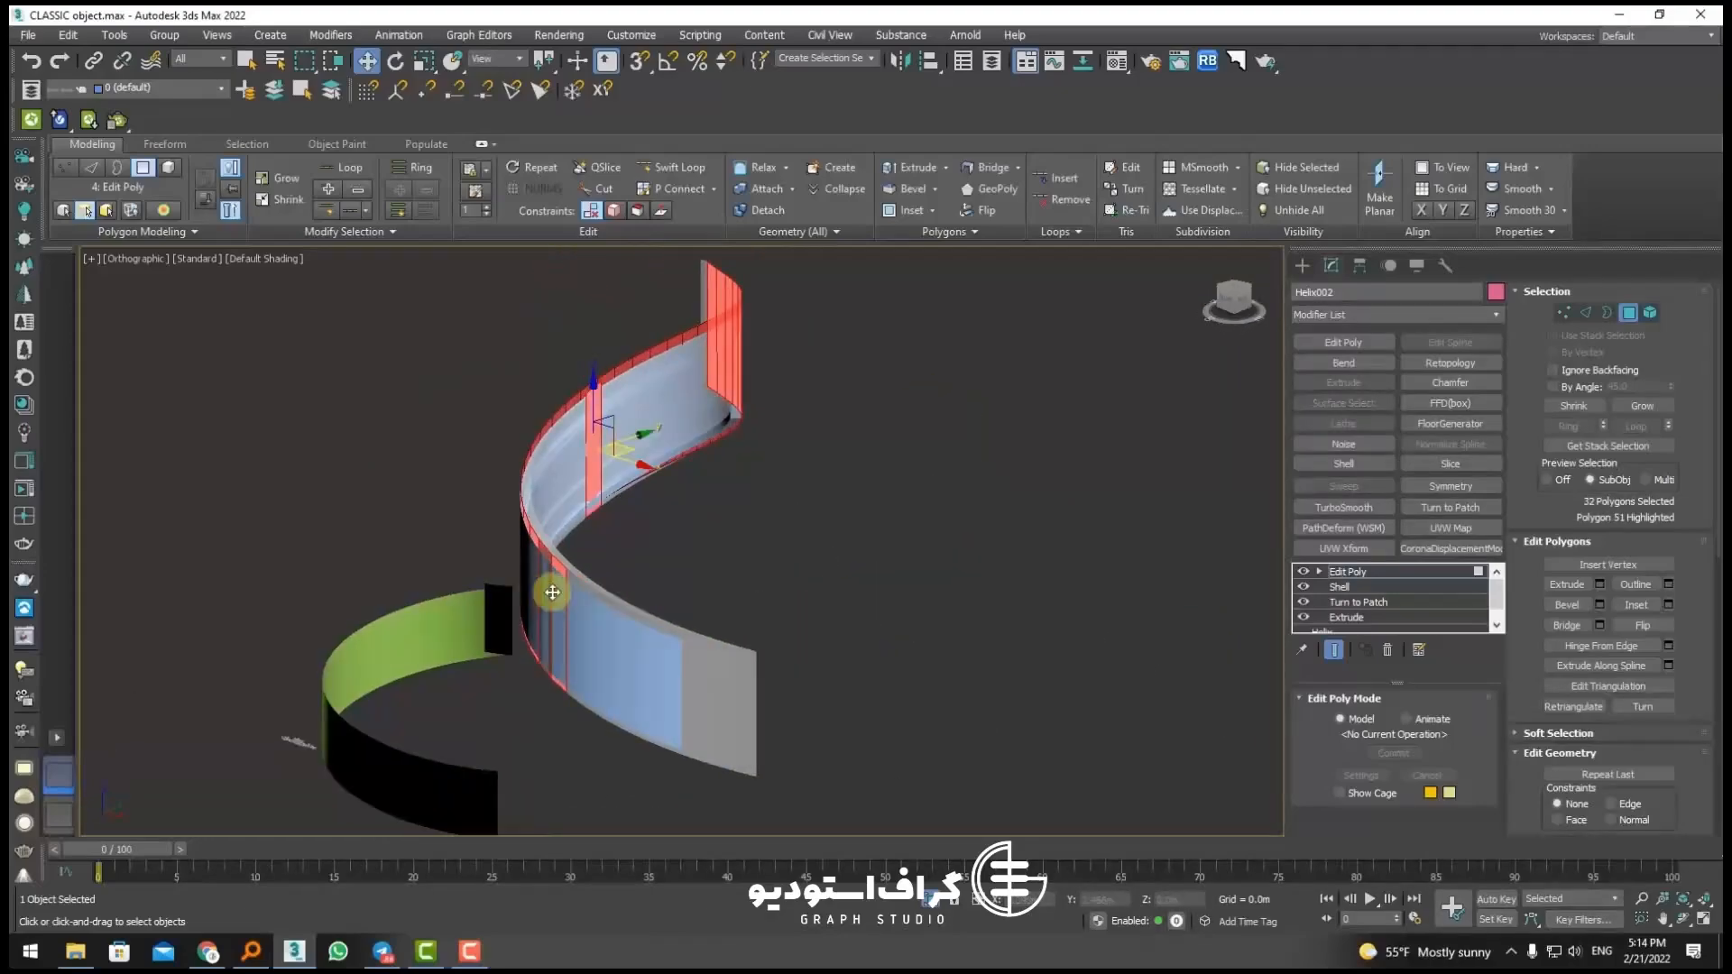
{"action": "left_click", "coordinate": [717, 698], "text": "ctrl"}
{"action": "middle_click_drag", "start_coordinate": [746, 715], "coordinate": [669, 749], "text": "alt"}
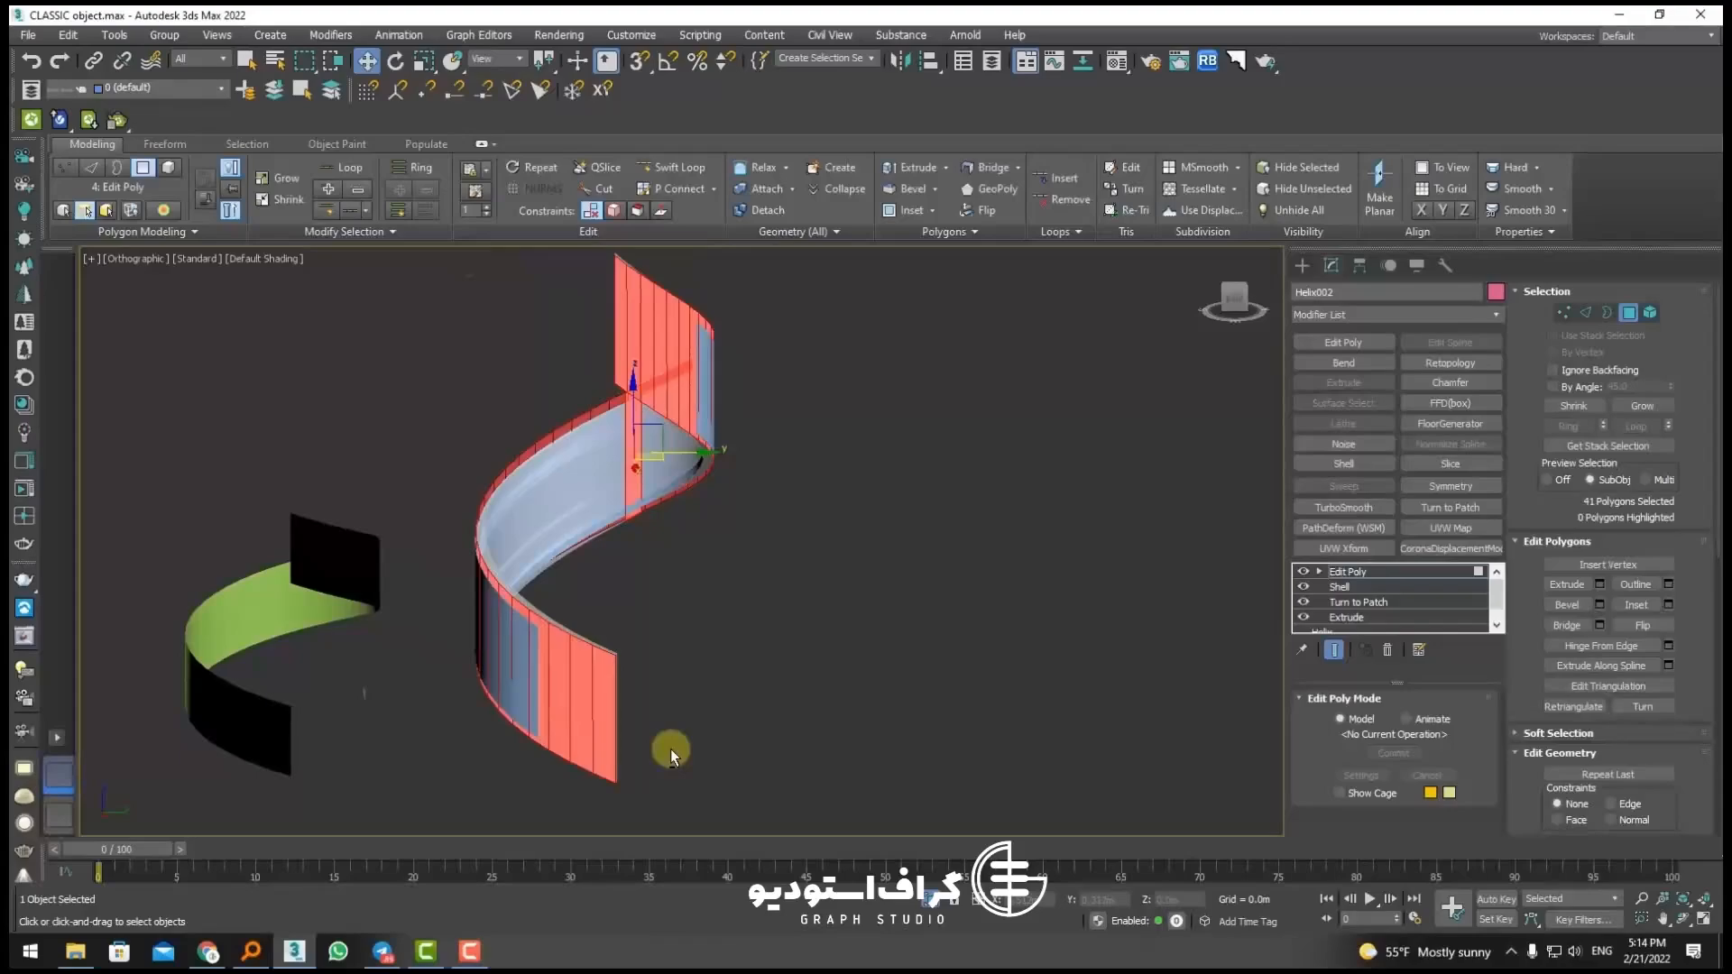
{"action": "left_click", "coordinate": [670, 749]}
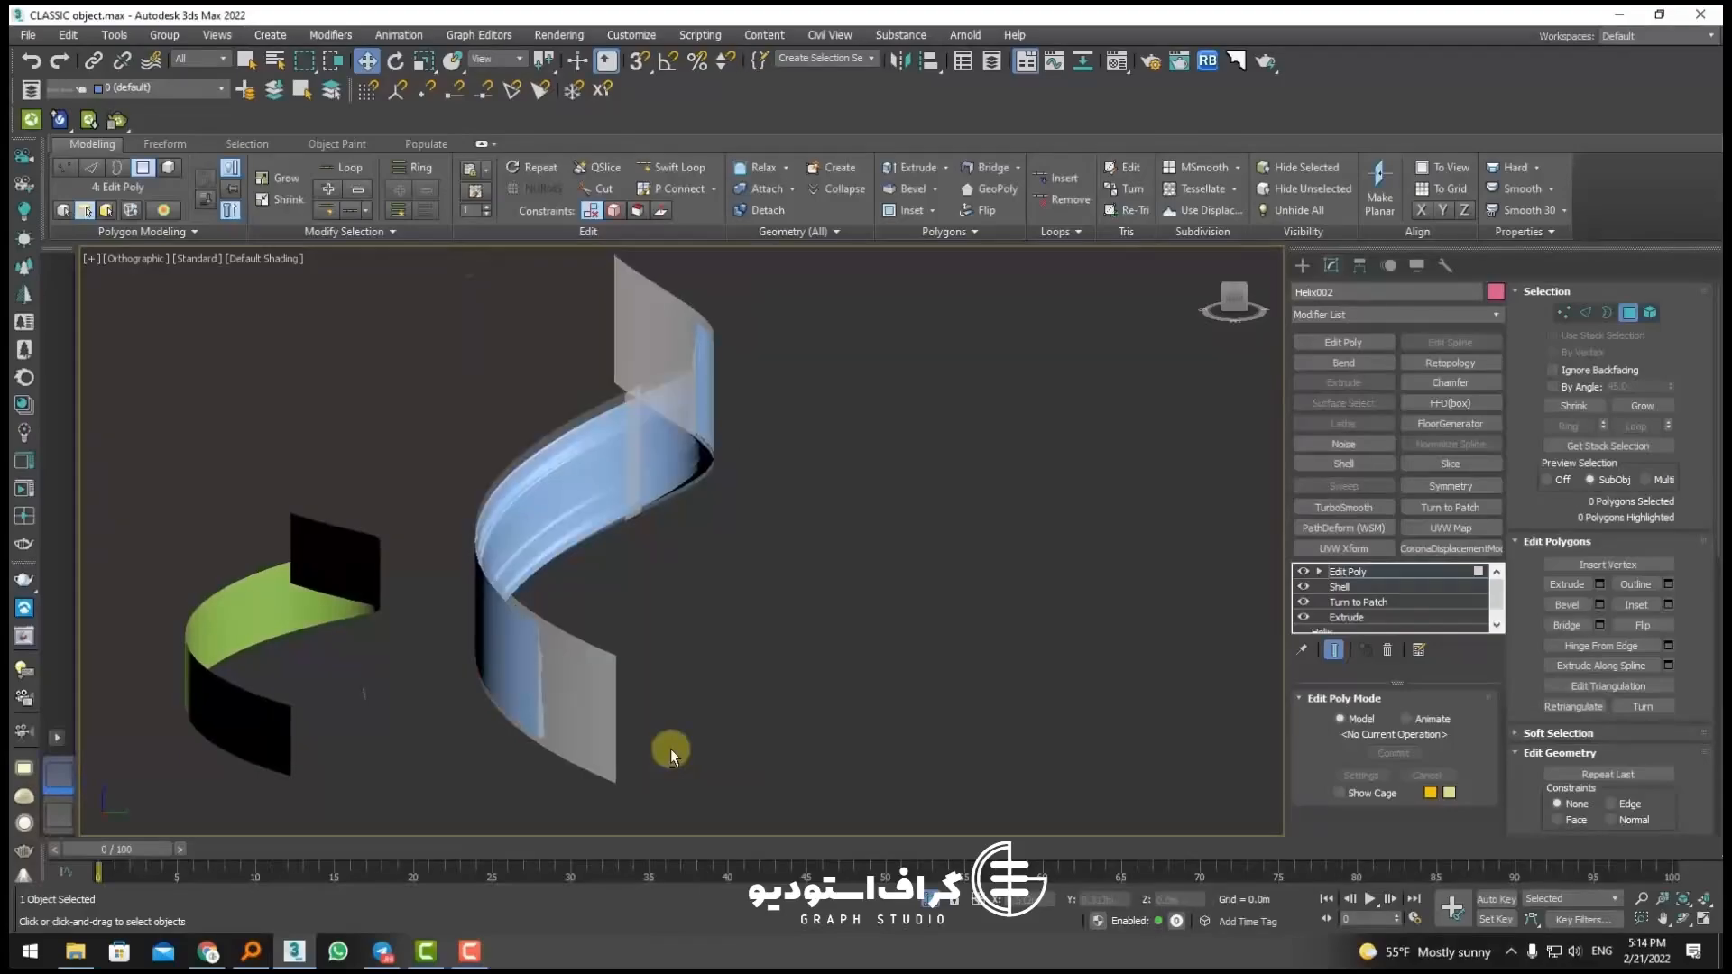
Step: Clear the leftover inner-wall polygon over the strip and leave polygon editing
{"action": "left_click", "coordinate": [636, 455]}
{"action": "key", "text": "ctrl+z"}
{"action": "middle_click_drag", "start_coordinate": [635, 454], "coordinate": [799, 487], "text": "alt"}
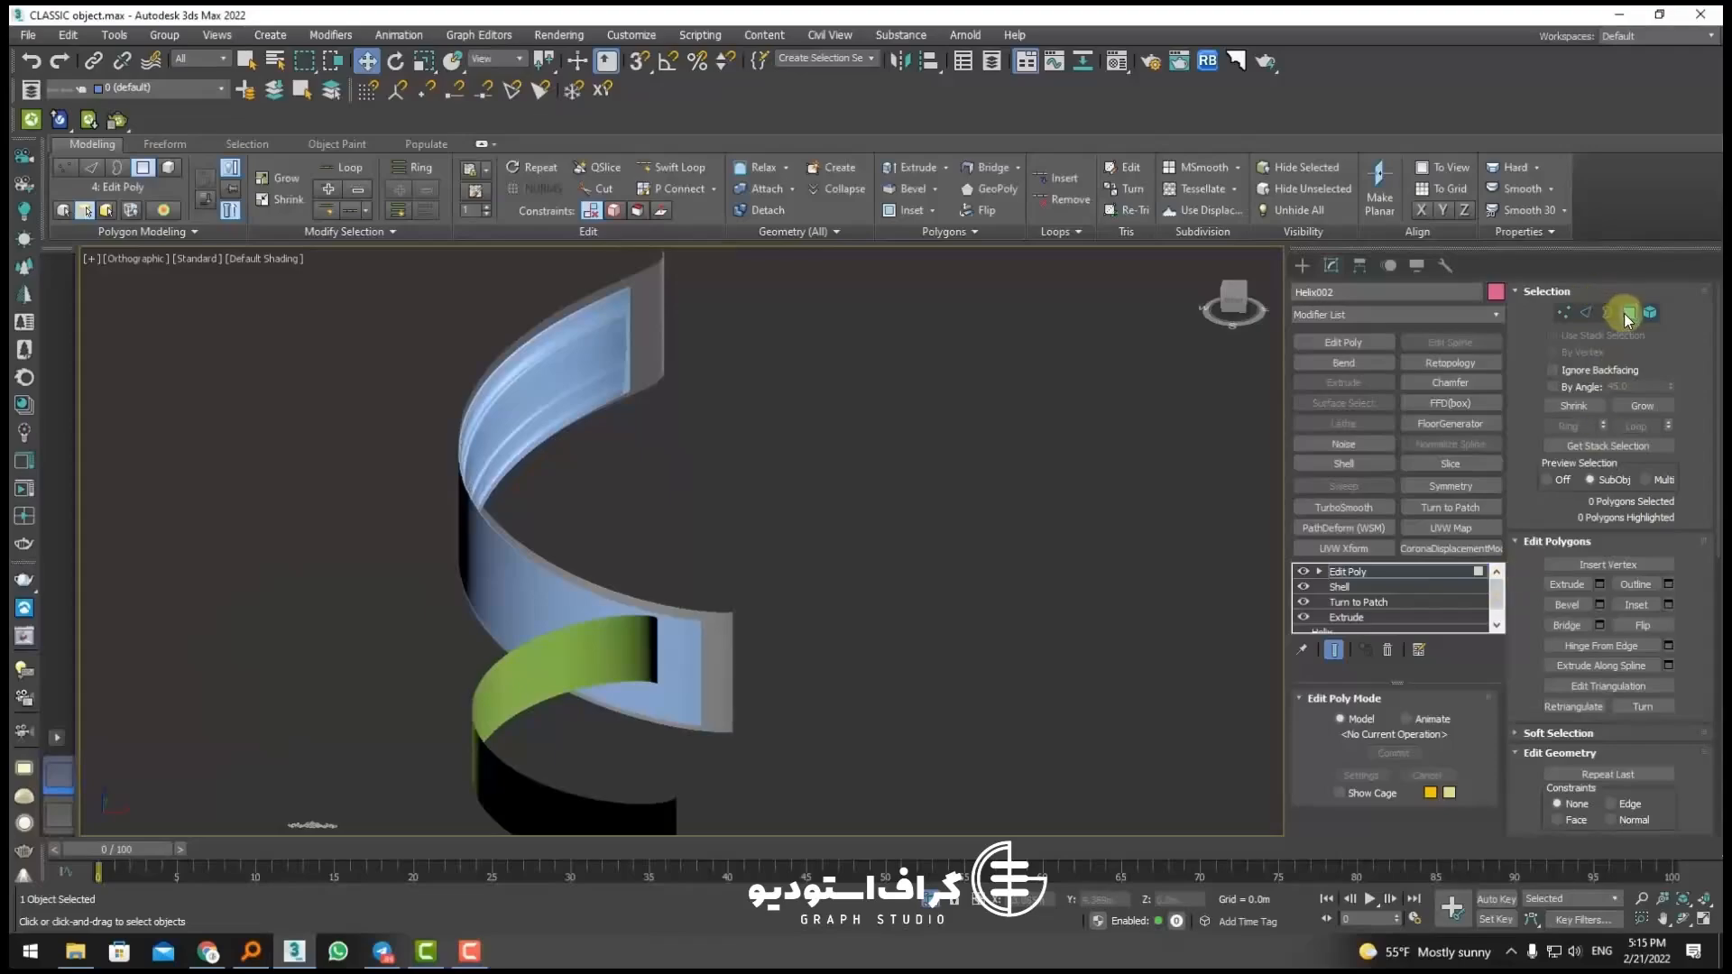
{"action": "left_click", "coordinate": [1629, 315]}
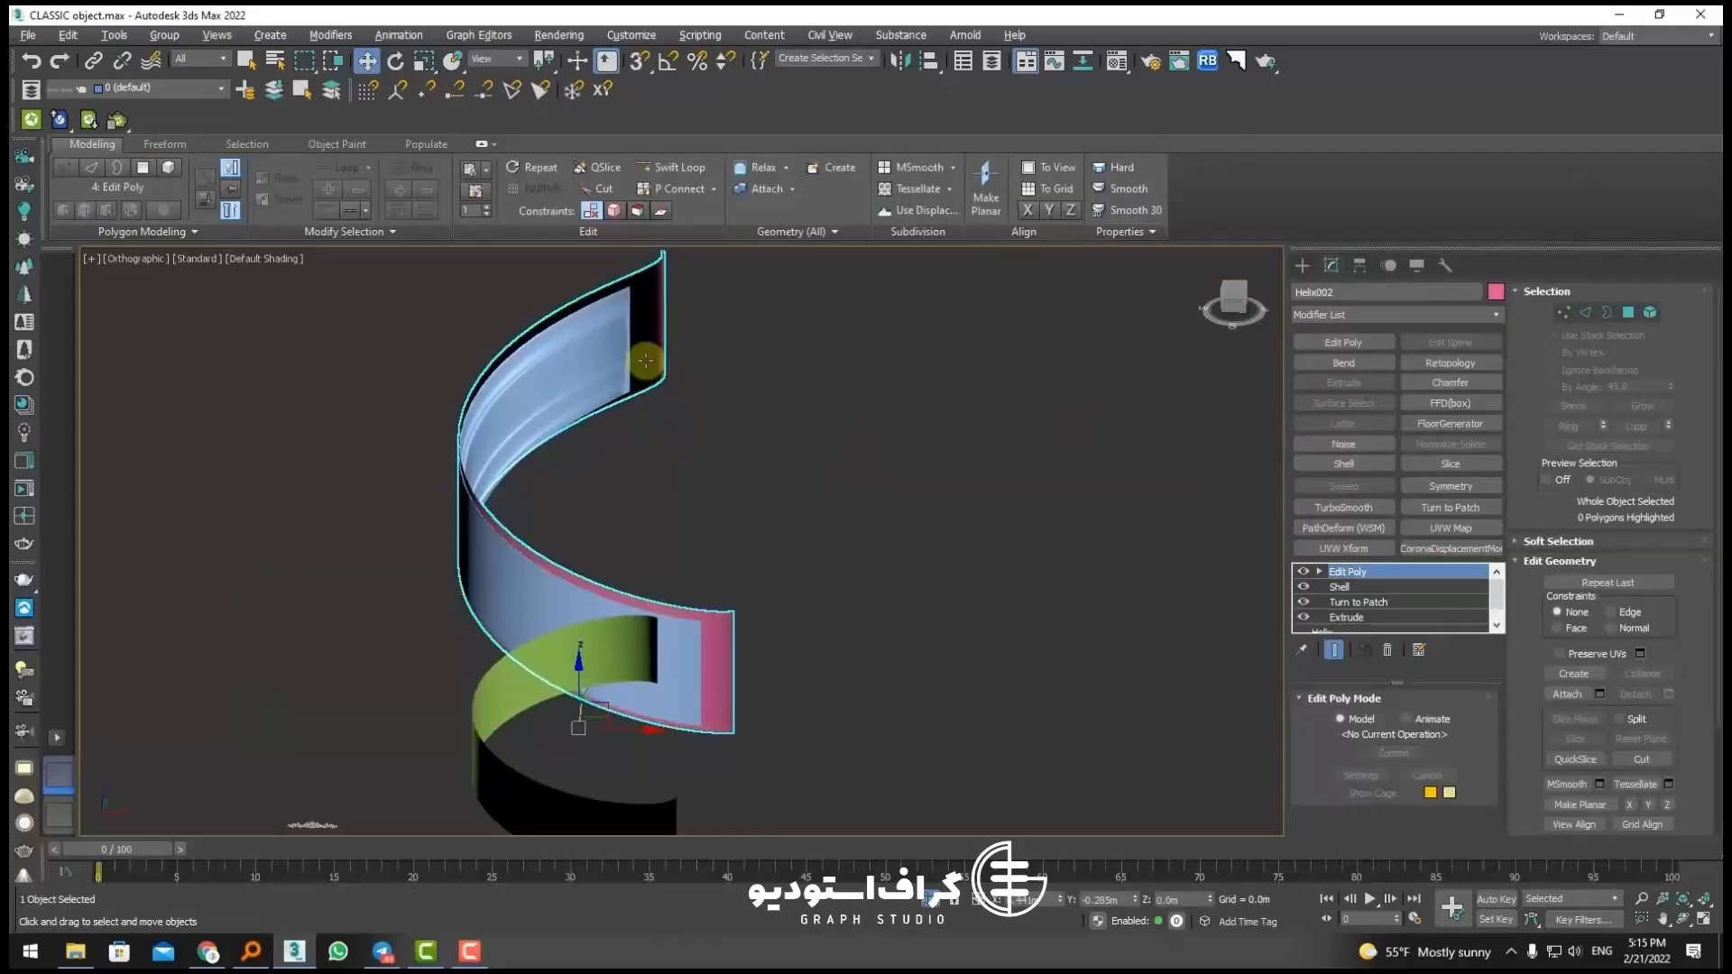
Step: Select the ribbon and the strip together and give them a material of type CoronaPhysicalMtl
{"action": "left_click_drag", "start_coordinate": [725, 321], "coordinate": [539, 411]}
{"action": "key", "text": "m"}
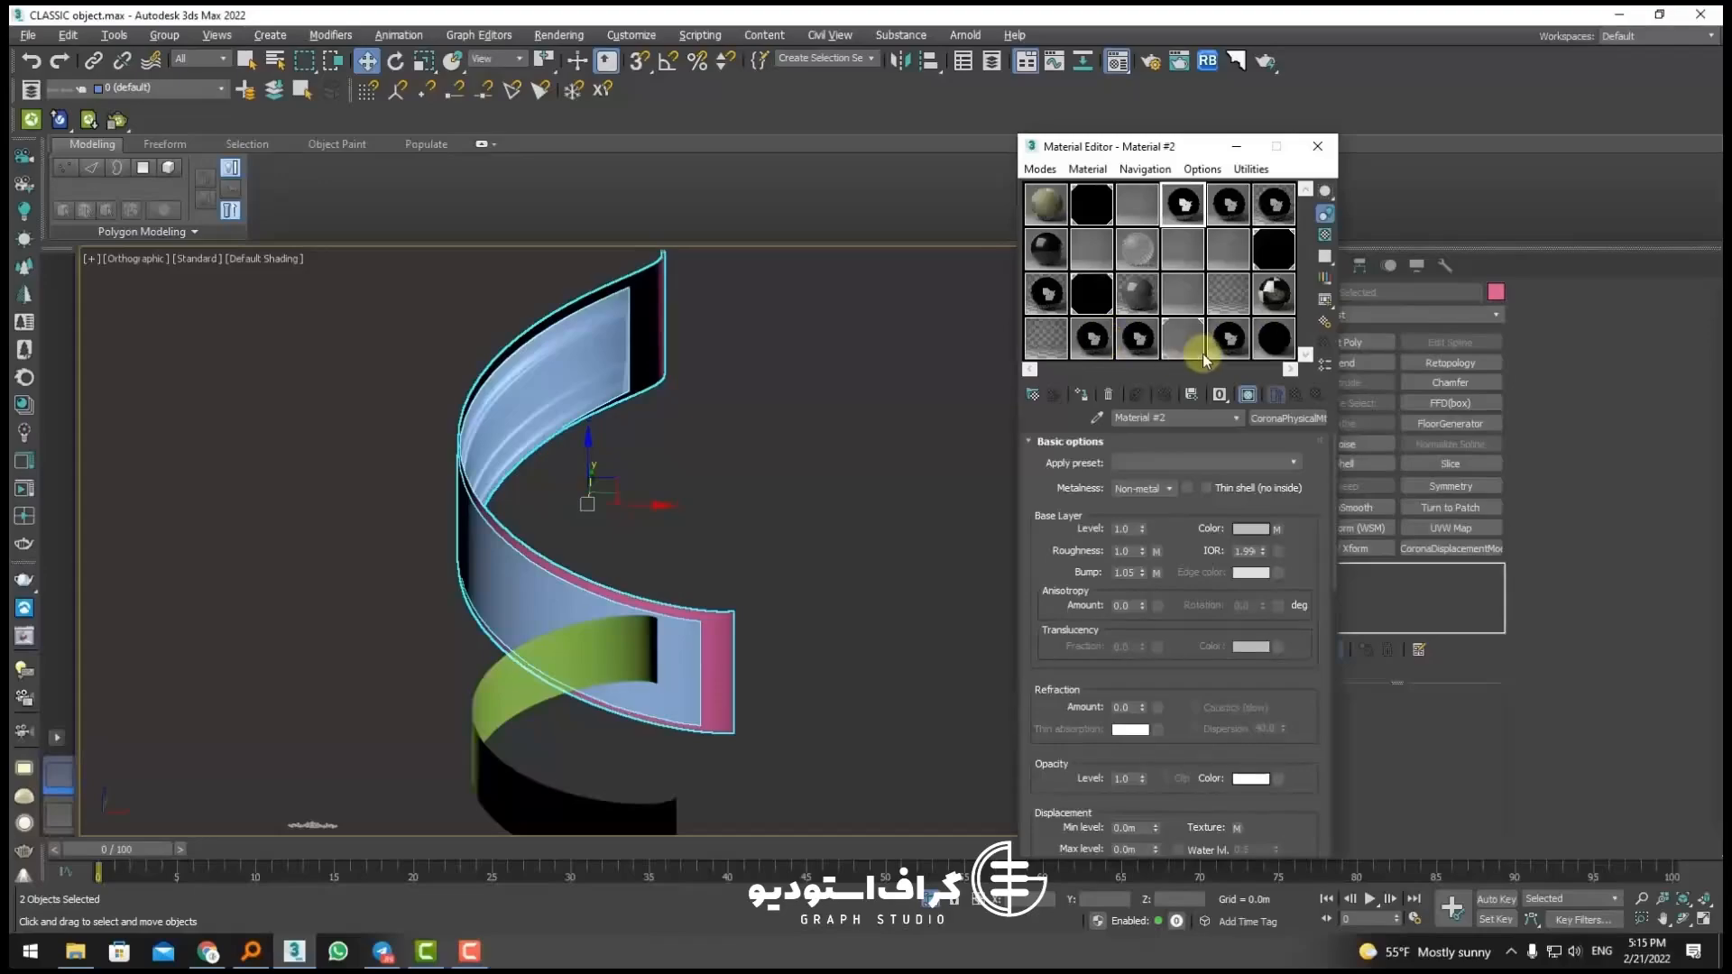
{"action": "left_click", "coordinate": [1189, 340]}
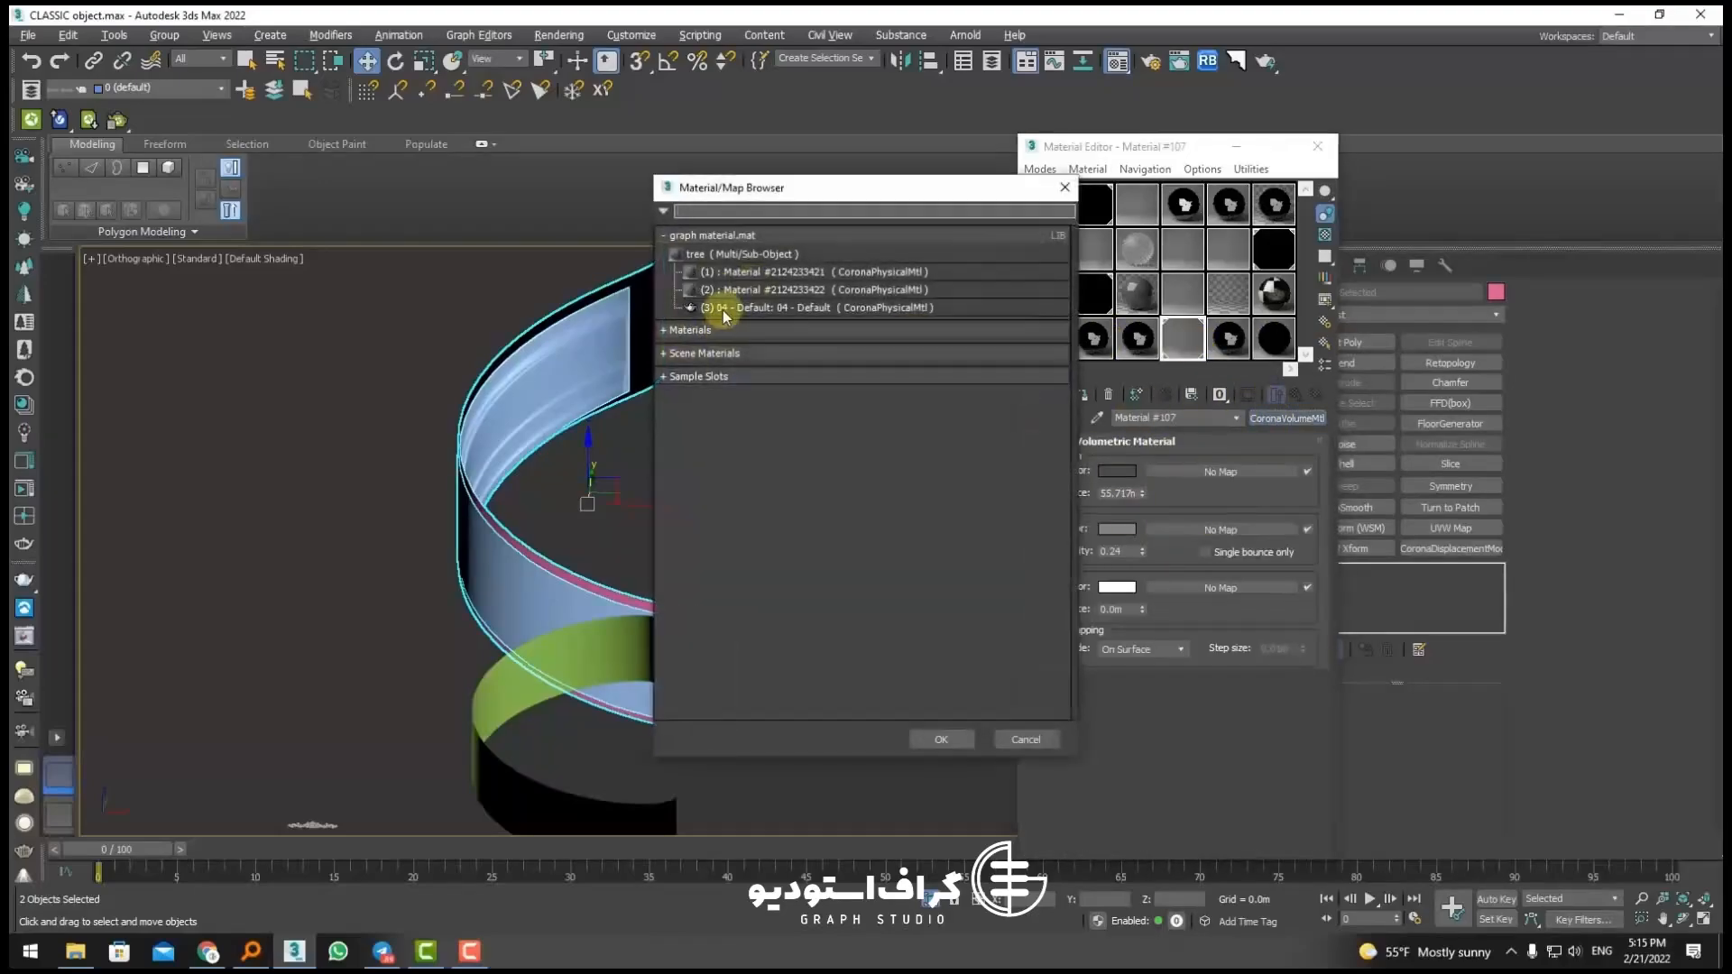
{"action": "left_click", "coordinate": [701, 333]}
{"action": "left_click", "coordinate": [703, 351]}
{"action": "left_click", "coordinate": [713, 397]}
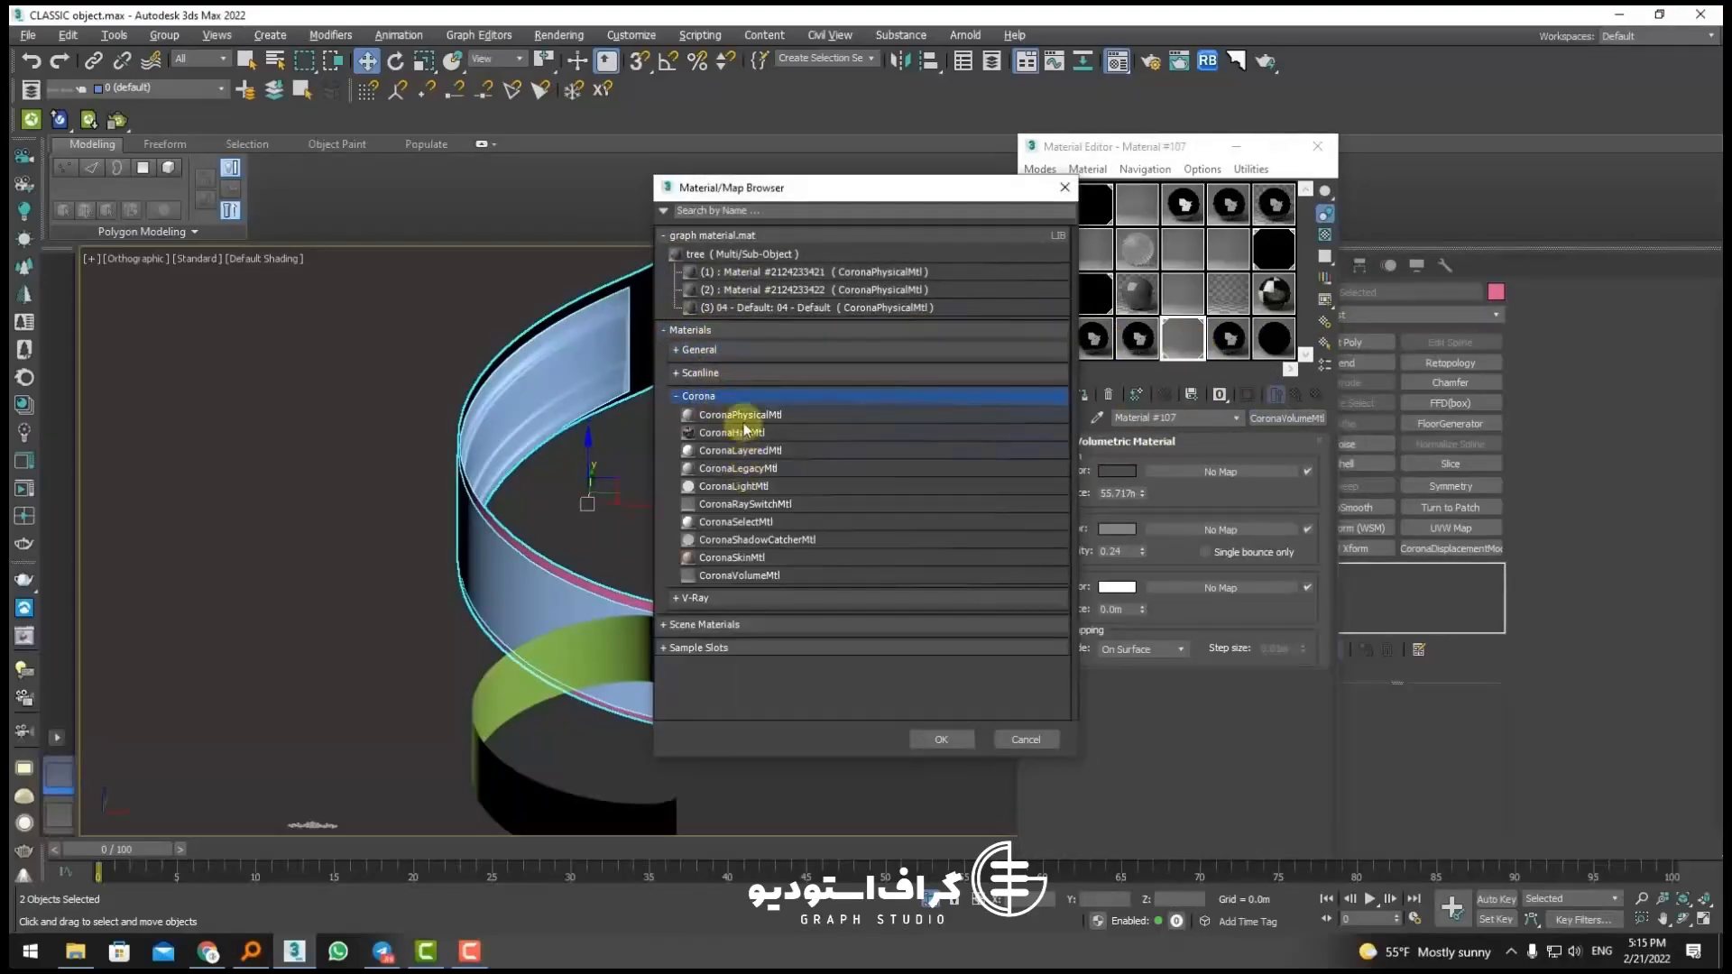
{"action": "double_click", "coordinate": [738, 424]}
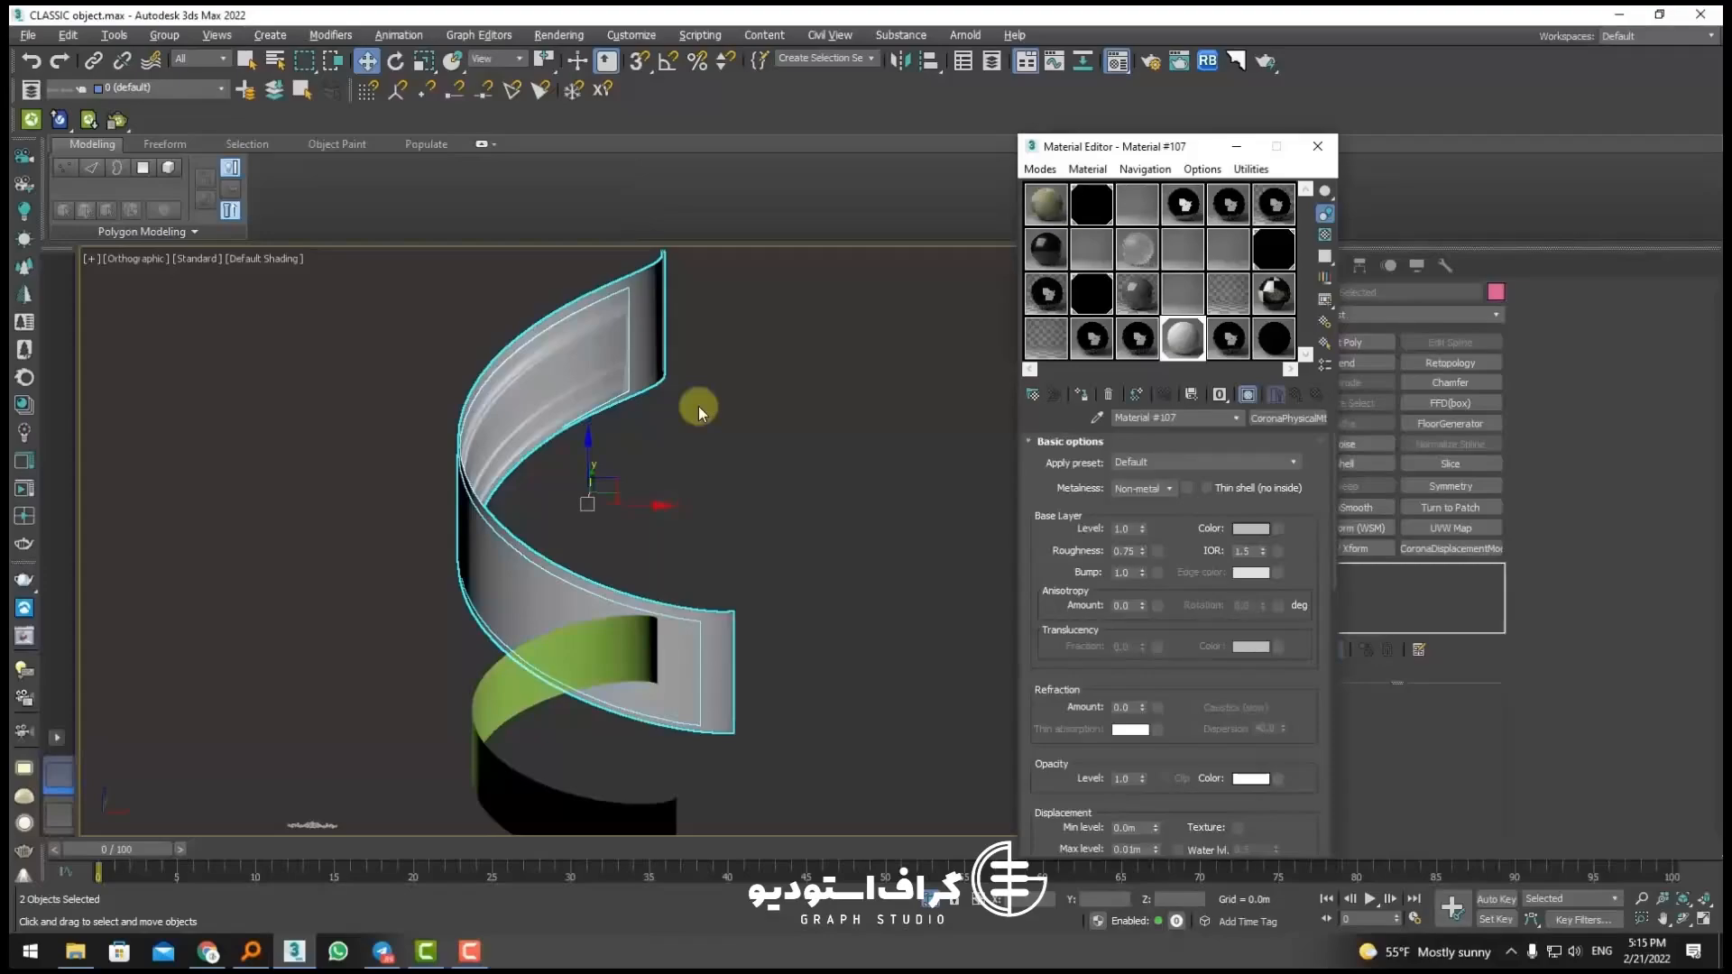
Step: Examine from several angles how the moulding strip sits inside the shelled ribbon
{"action": "key", "text": "F4"}
{"action": "scroll", "coordinate": [614, 329], "scroll_direction": "up", "scroll_amount": 4}
{"action": "key", "text": "F4"}
{"action": "left_click", "coordinate": [680, 467]}
{"action": "left_click", "coordinate": [570, 411]}
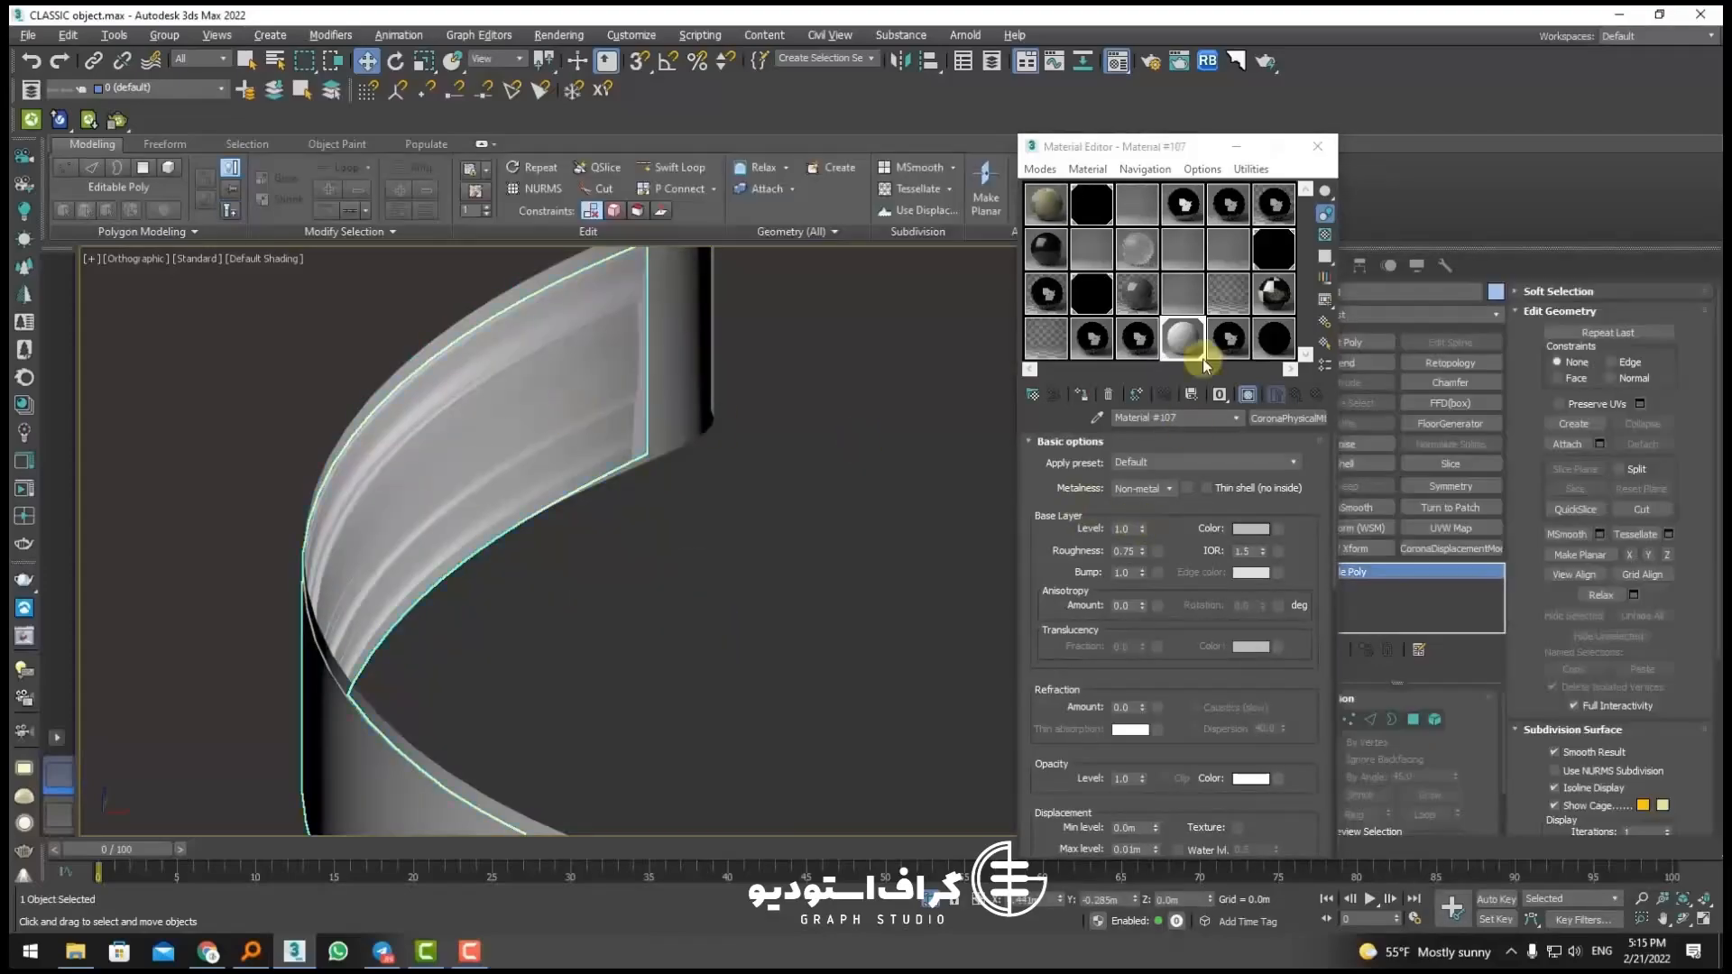
{"action": "scroll", "coordinate": [590, 561], "scroll_direction": "down", "scroll_amount": 4}
{"action": "middle_click_drag", "start_coordinate": [595, 568], "coordinate": [242, 591], "text": "alt"}
{"action": "scroll", "coordinate": [515, 641], "scroll_direction": "up", "scroll_amount": 4}
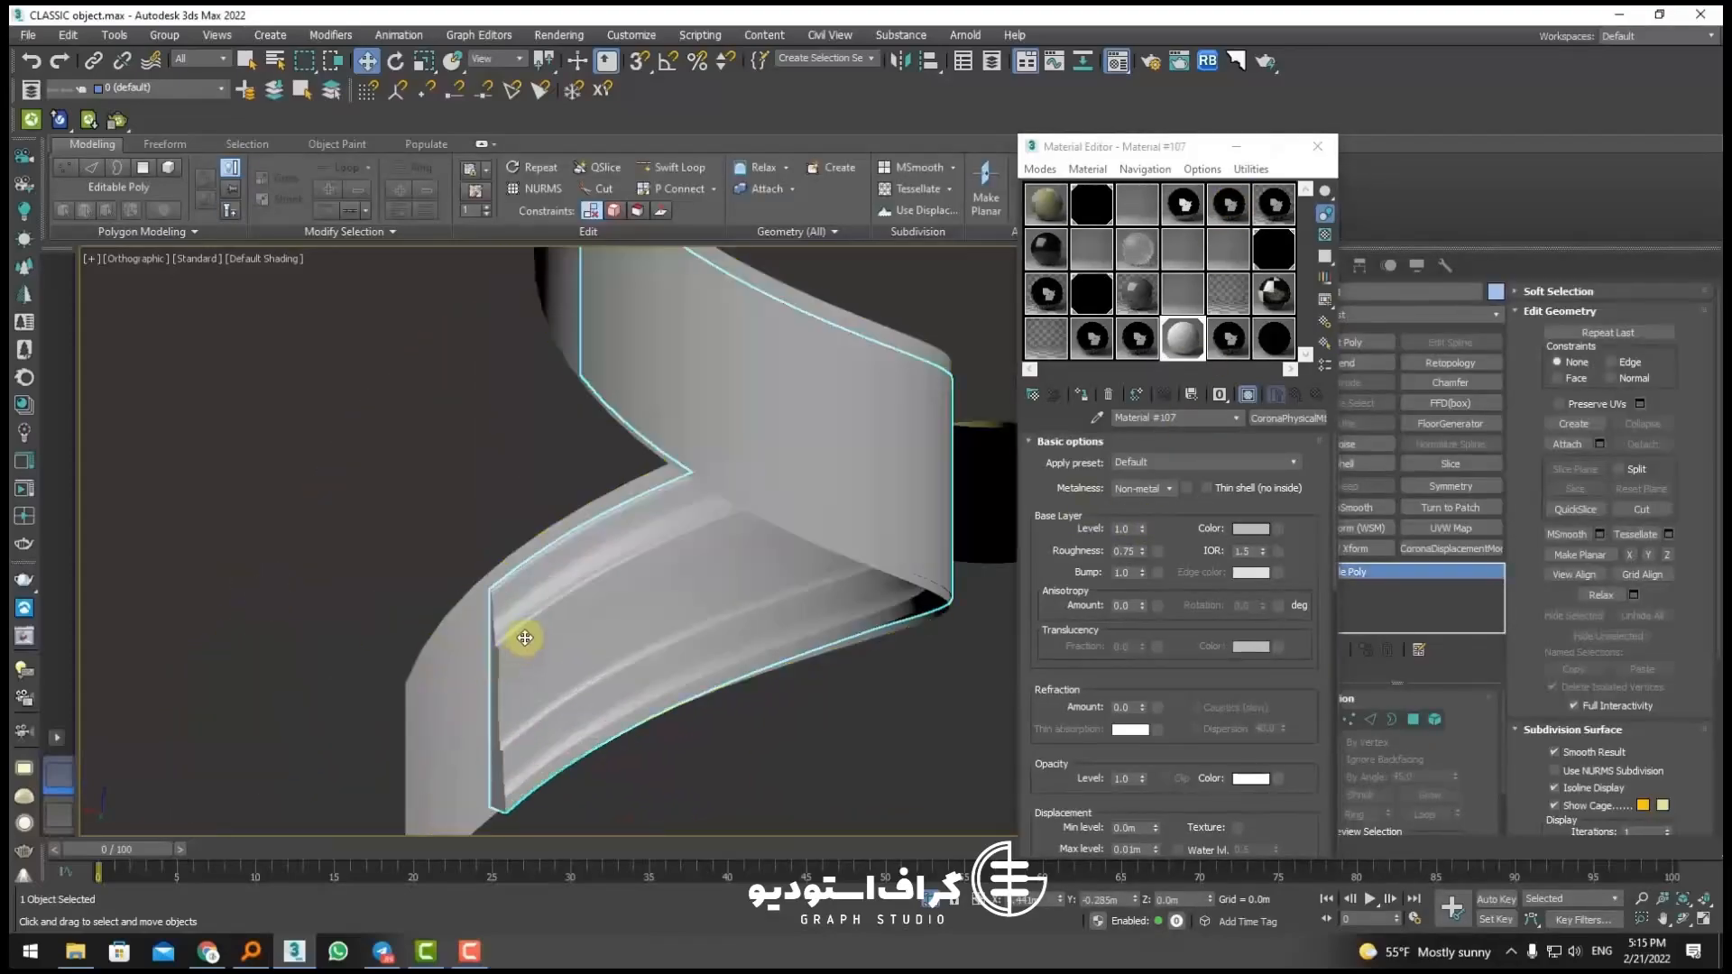
{"action": "scroll", "coordinate": [522, 638], "scroll_direction": "down", "scroll_amount": 2}
{"action": "middle_click_drag", "start_coordinate": [522, 638], "coordinate": [514, 595], "text": "alt"}
{"action": "scroll", "coordinate": [518, 554], "scroll_direction": "up", "scroll_amount": 2}
{"action": "left_click", "coordinate": [484, 419]}
{"action": "left_click", "coordinate": [603, 560]}
{"action": "scroll", "coordinate": [605, 561], "scroll_direction": "down", "scroll_amount": 2}
{"action": "scroll", "coordinate": [463, 540], "scroll_direction": "up", "scroll_amount": 4}
{"action": "scroll", "coordinate": [491, 608], "scroll_direction": "down", "scroll_amount": 4}
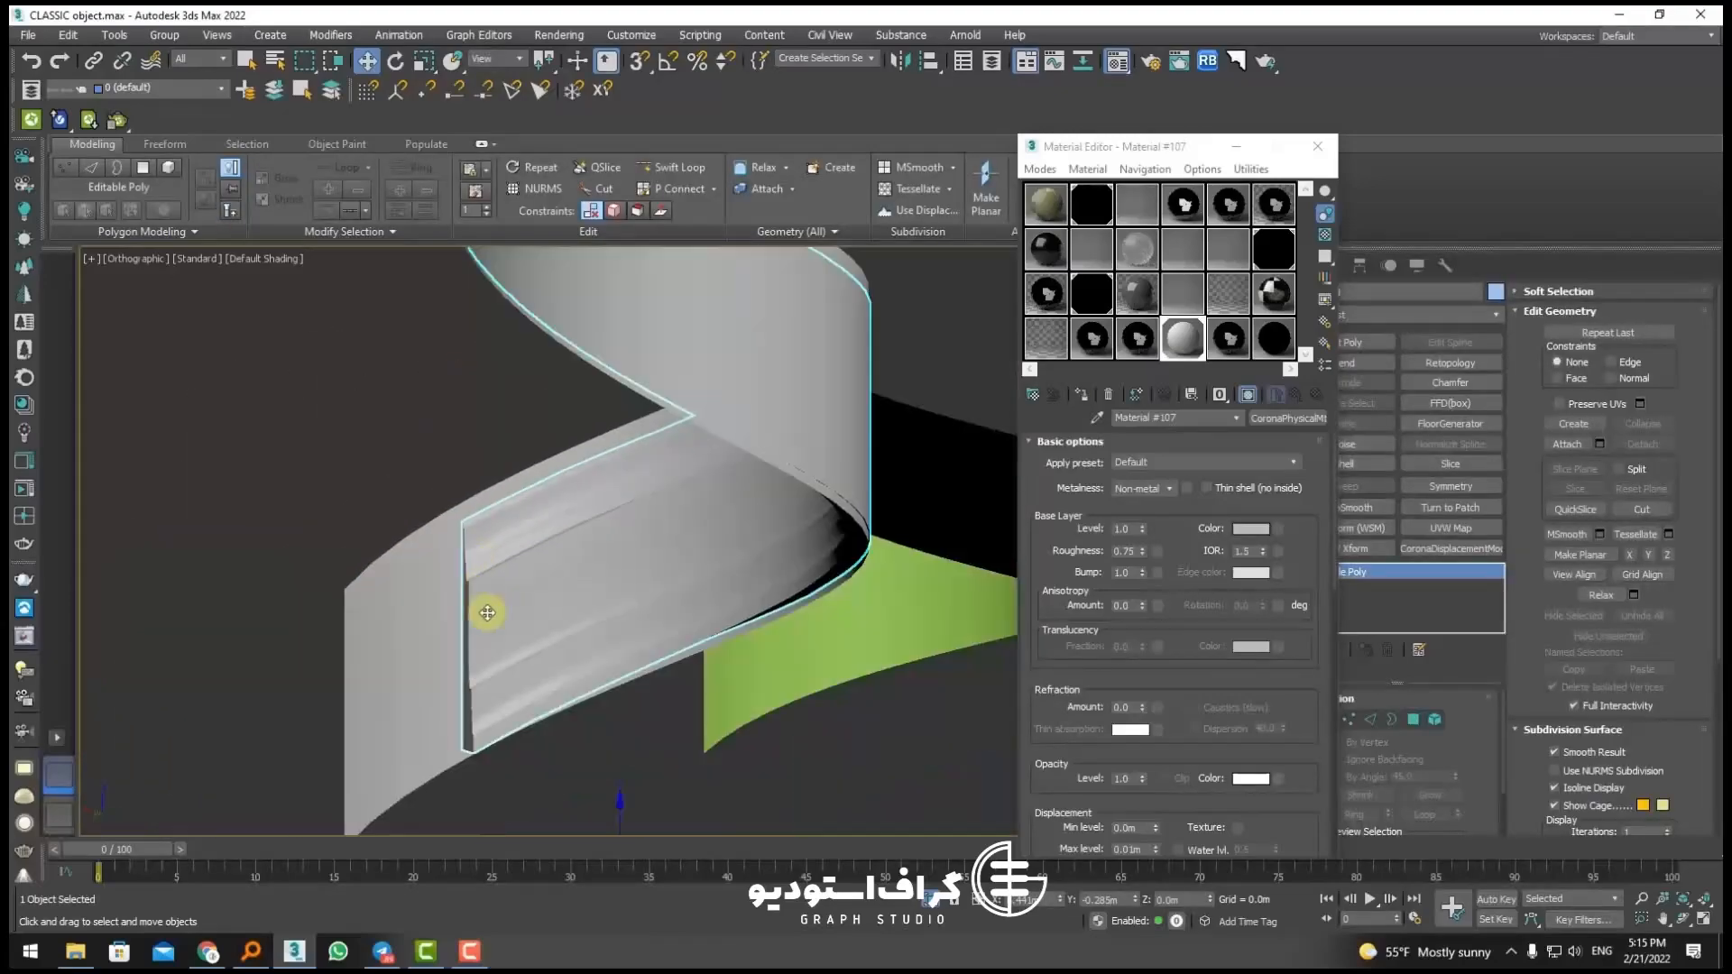
{"action": "scroll", "coordinate": [491, 623], "scroll_direction": "up", "scroll_amount": 3}
{"action": "scroll", "coordinate": [491, 622], "scroll_direction": "down", "scroll_amount": 4}
{"action": "middle_click_drag", "start_coordinate": [486, 624], "coordinate": [638, 599], "text": "alt"}
{"action": "scroll", "coordinate": [636, 622], "scroll_direction": "down", "scroll_amount": 4}
Step: Delete the moulding strip and select the remaining second helix ribbon
{"action": "left_click", "coordinate": [648, 621]}
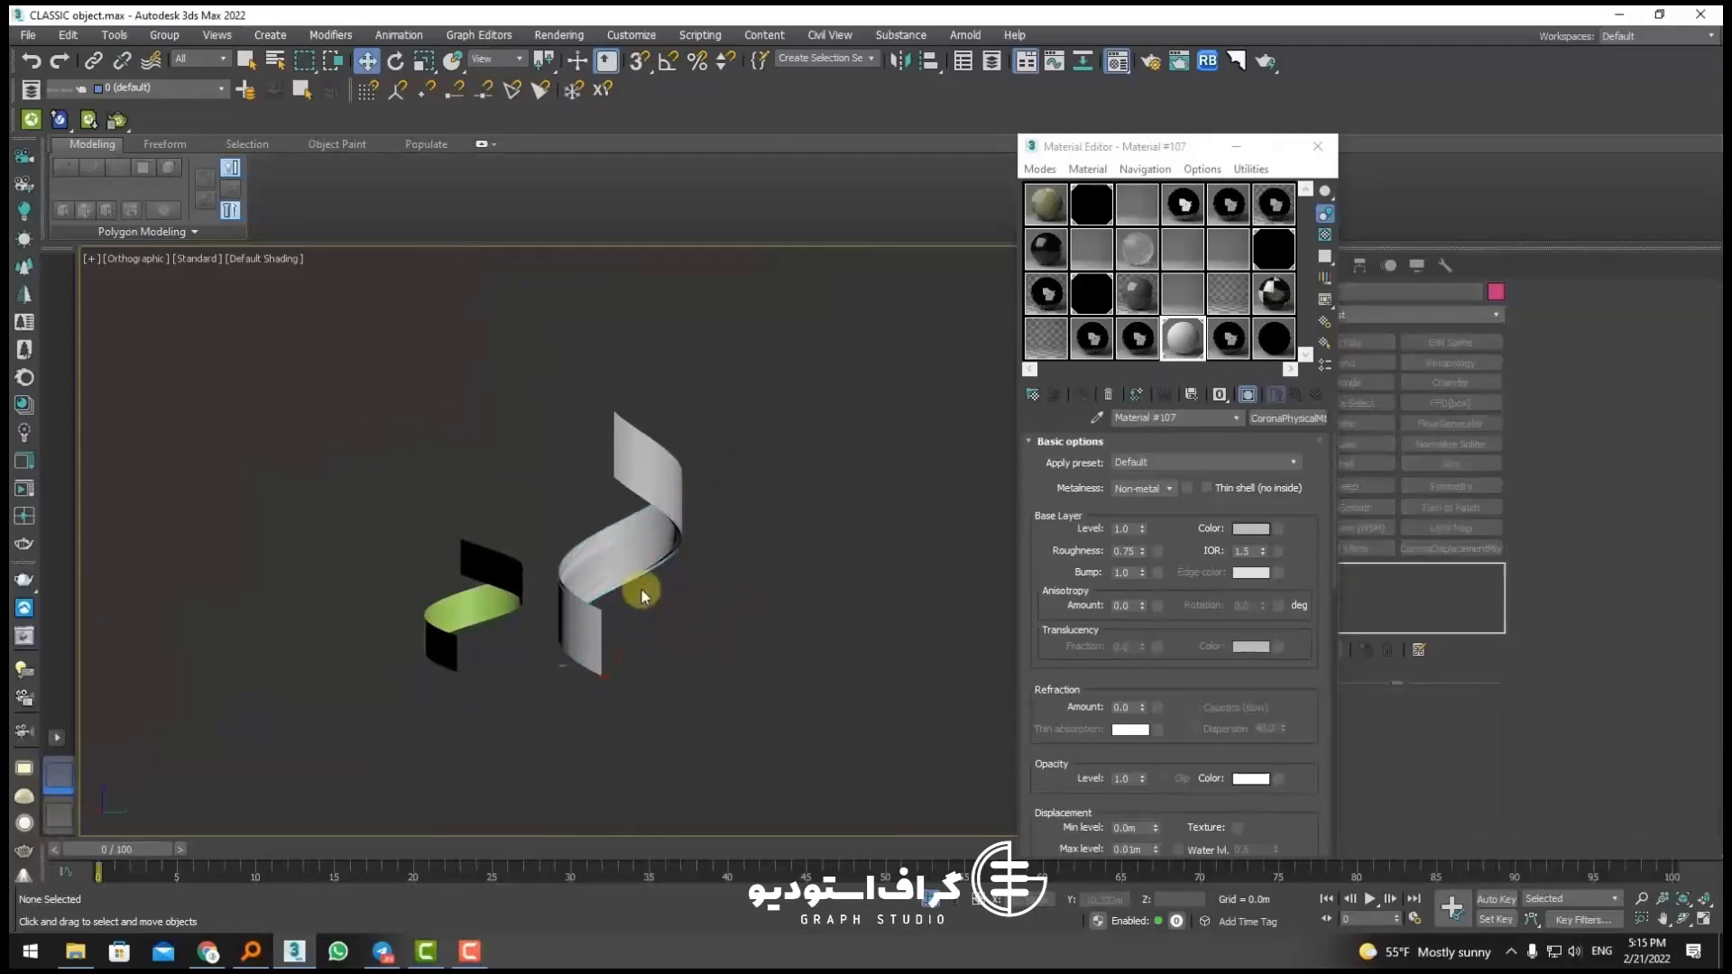
{"action": "left_click", "coordinate": [641, 557]}
{"action": "key", "text": "Delete"}
{"action": "left_click", "coordinate": [631, 561]}
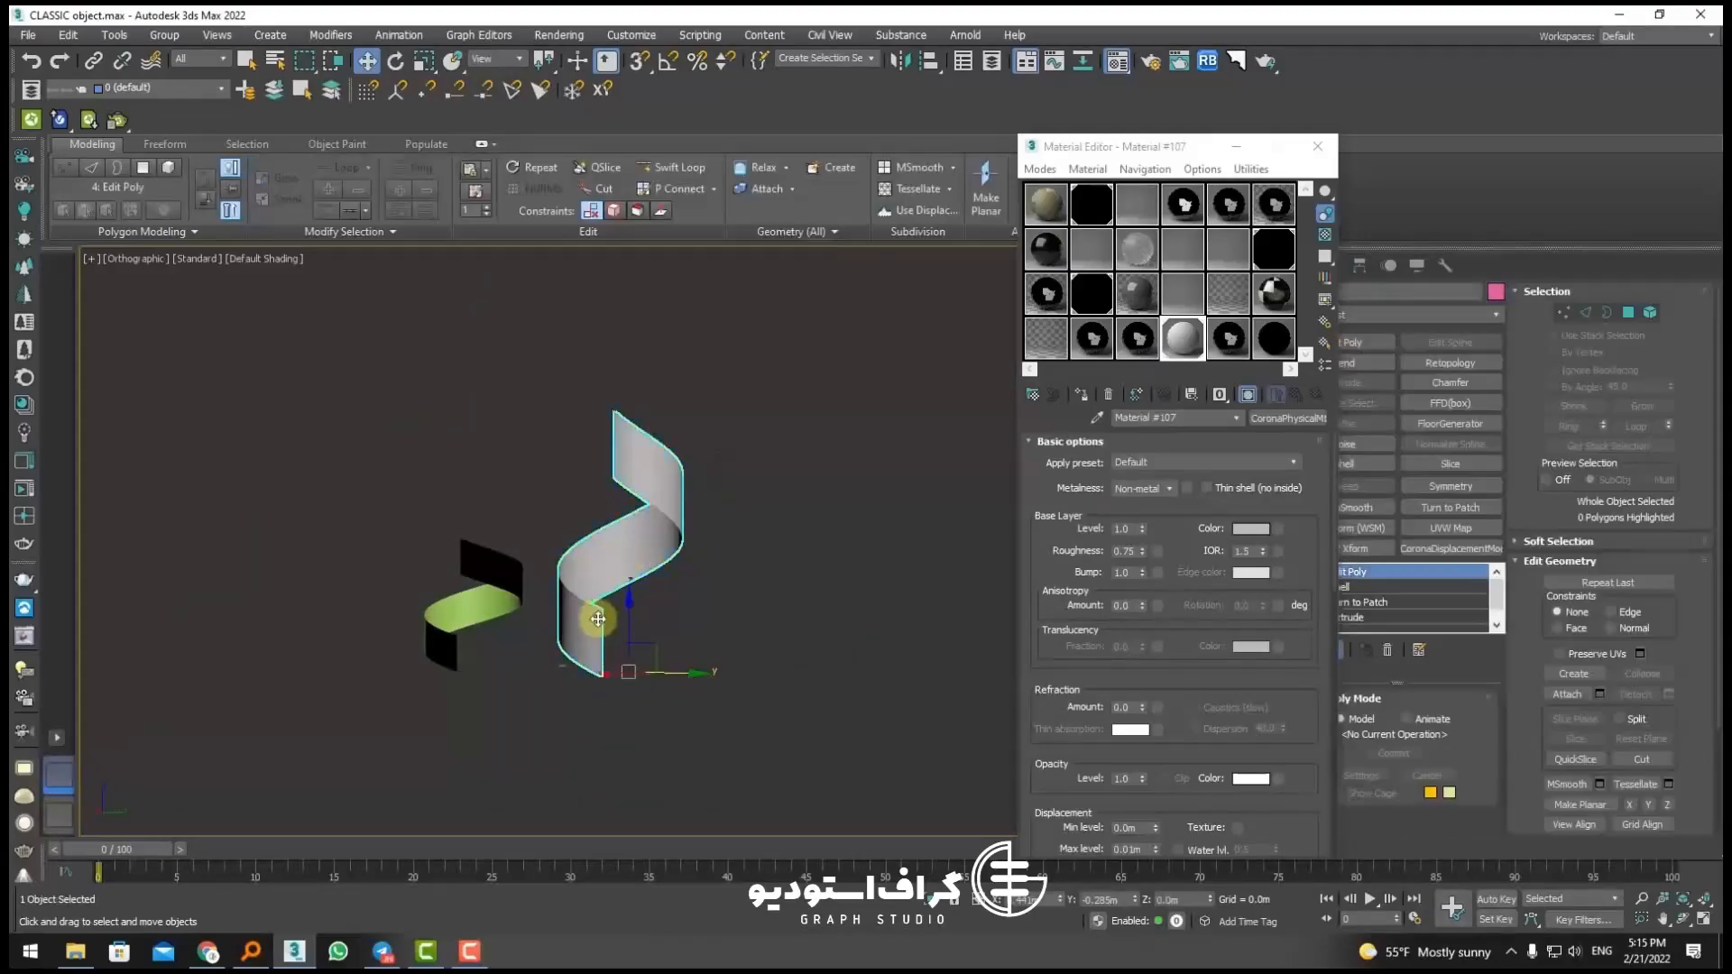
{"action": "middle_click_drag", "start_coordinate": [599, 619], "coordinate": [559, 586]}
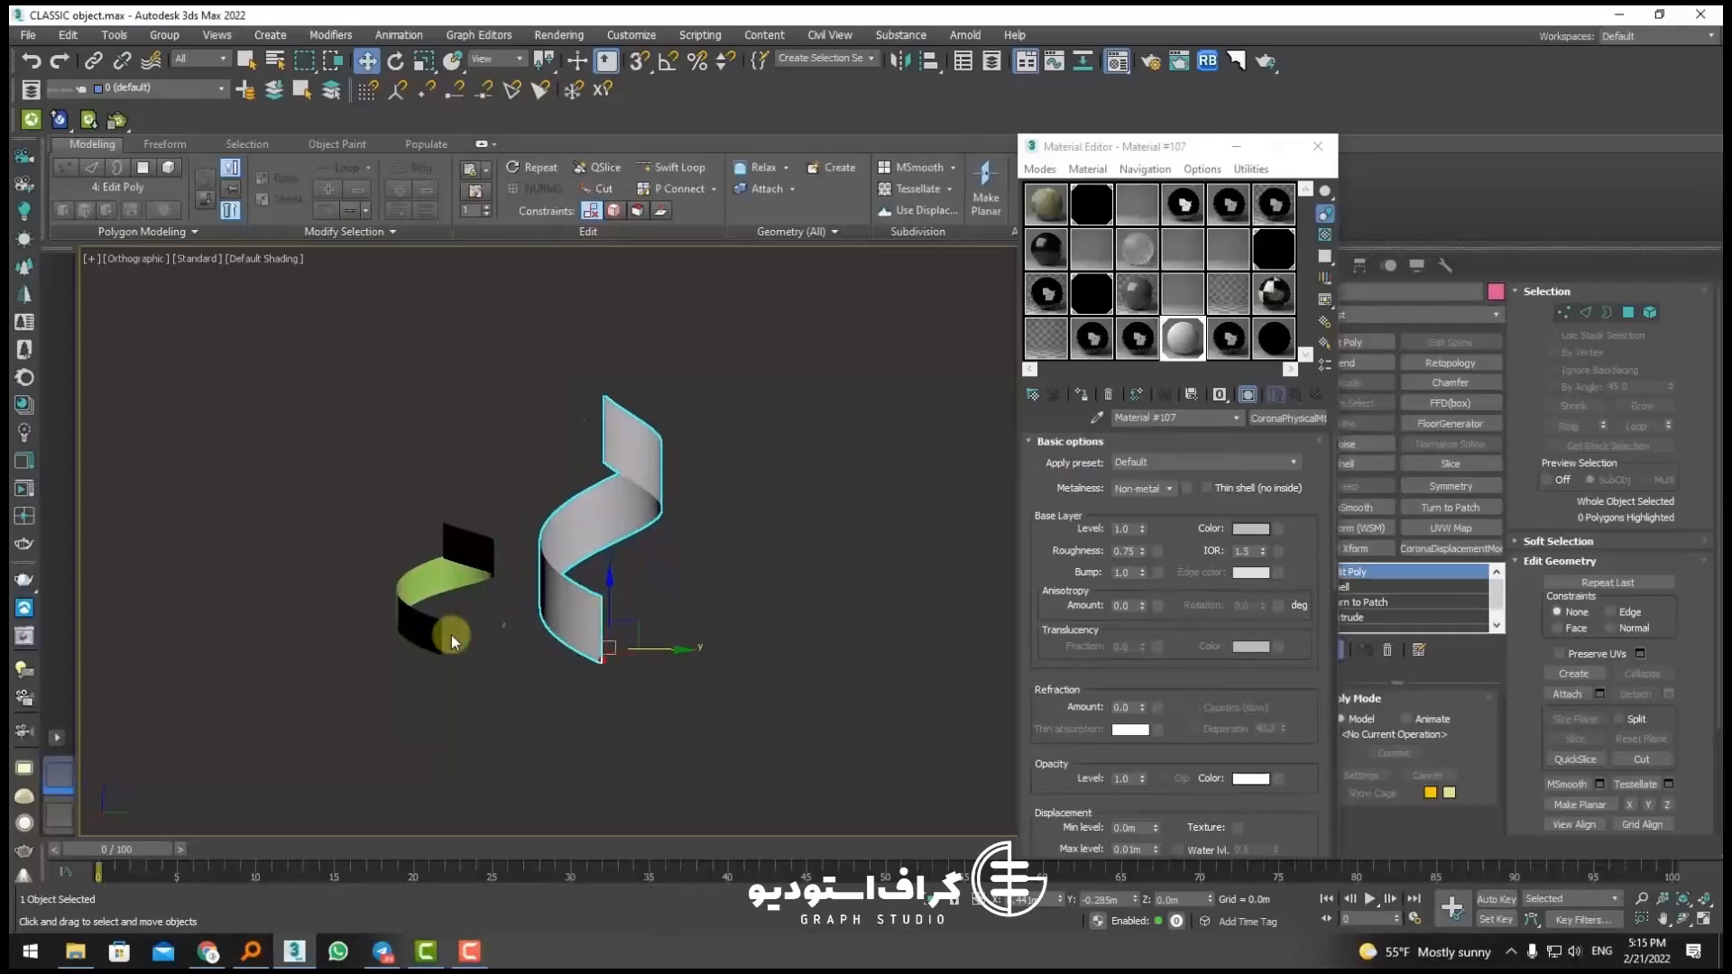
Step: Select the carved Decor02 ornament group and frame it in the Front view
{"action": "scroll", "coordinate": [494, 632], "scroll_direction": "up", "scroll_amount": 10}
{"action": "left_click", "coordinate": [512, 652]}
{"action": "scroll", "coordinate": [561, 671], "scroll_direction": "down", "scroll_amount": 5}
{"action": "middle_click_drag", "start_coordinate": [513, 652], "coordinate": [177, 623], "text": "alt"}
{"action": "scroll", "coordinate": [545, 667], "scroll_direction": "up", "scroll_amount": 3}
{"action": "key", "text": "f"}
{"action": "key", "text": "z"}
{"action": "scroll", "coordinate": [377, 600], "scroll_direction": "down", "scroll_amount": 3}
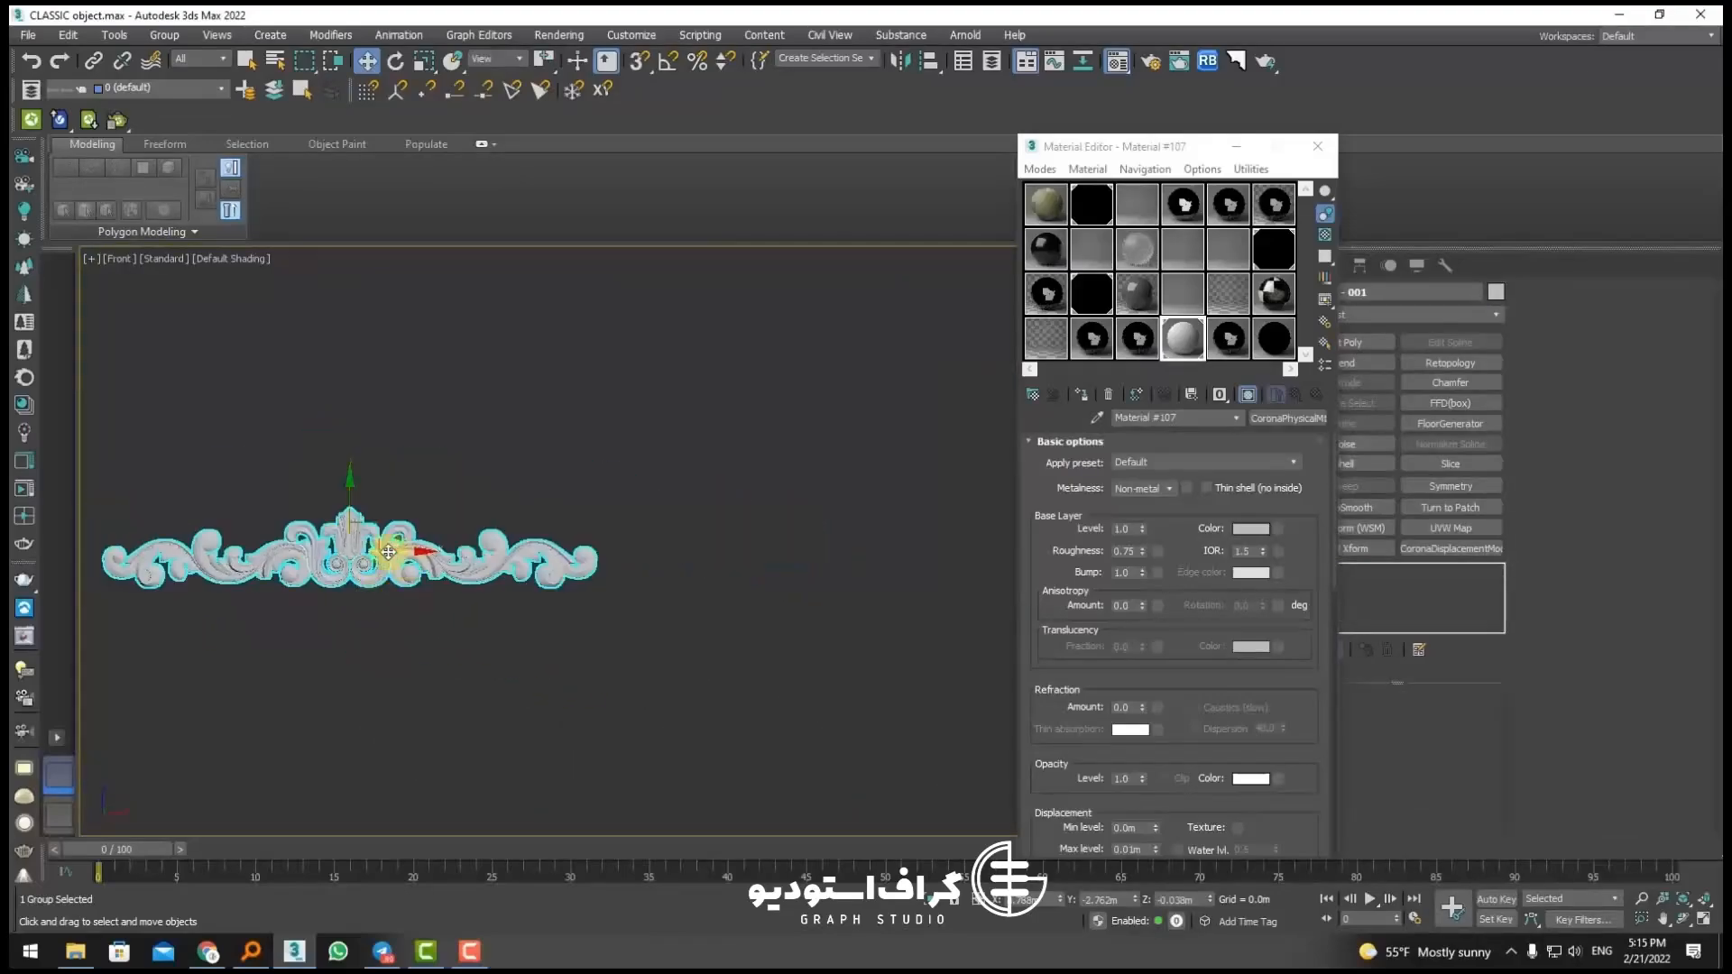
Step: Clone the ornament seven times as copies placed end to end along X in a straight row
{"action": "left_click_drag", "start_coordinate": [393, 552], "coordinate": [876, 580], "text": "shift"}
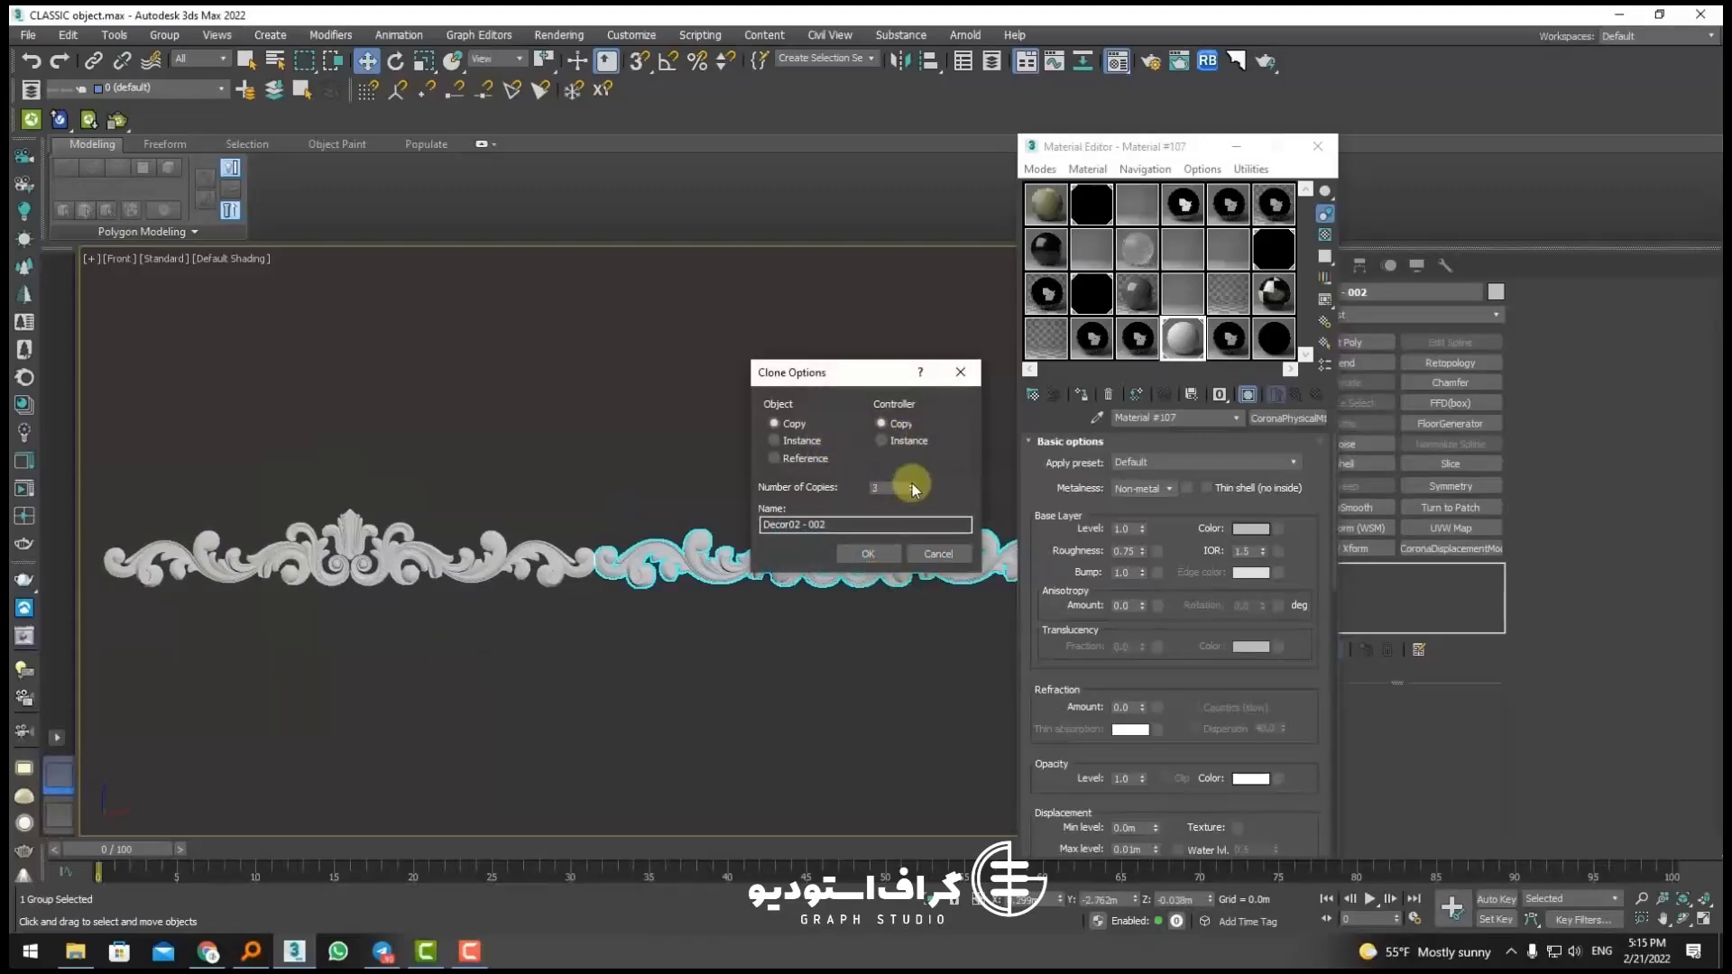
{"action": "left_click", "coordinate": [912, 485]}
{"action": "left_click", "coordinate": [875, 550]}
Step: Show edged faces and inspect the mesh of the first ornament in the row
{"action": "scroll", "coordinate": [842, 592], "scroll_direction": "down", "scroll_amount": 4}
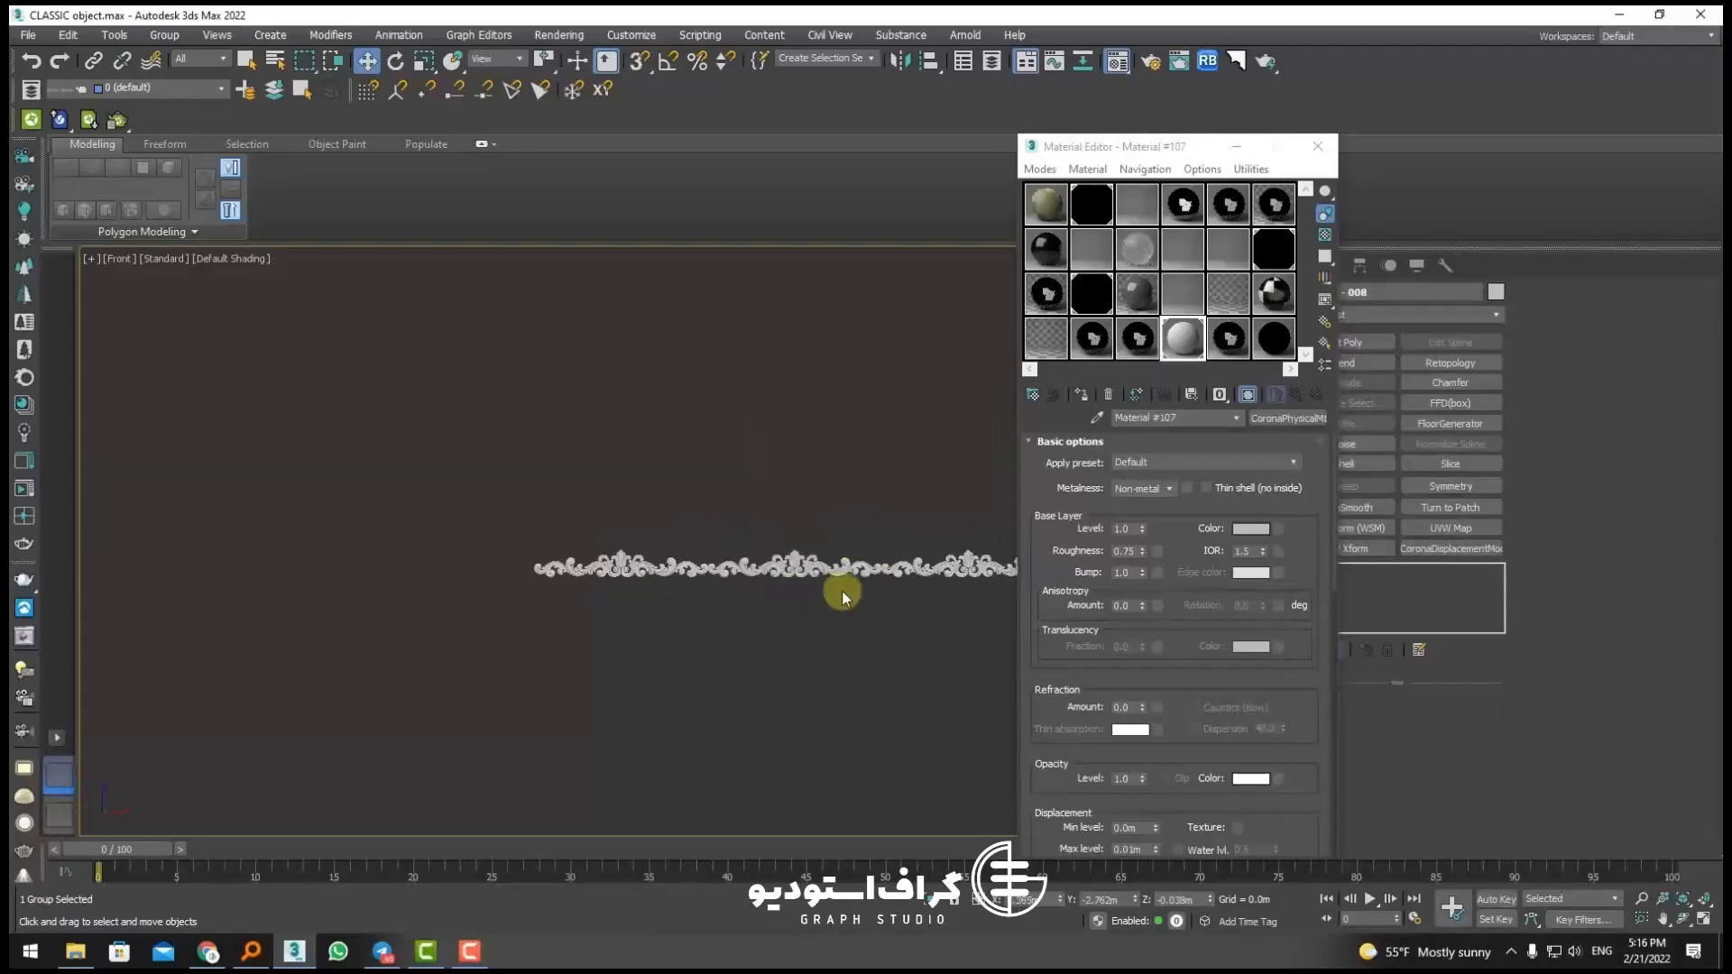
{"action": "middle_click_drag", "start_coordinate": [842, 592], "coordinate": [544, 611]}
{"action": "key", "text": "F4"}
{"action": "scroll", "coordinate": [341, 578], "scroll_direction": "up", "scroll_amount": 10}
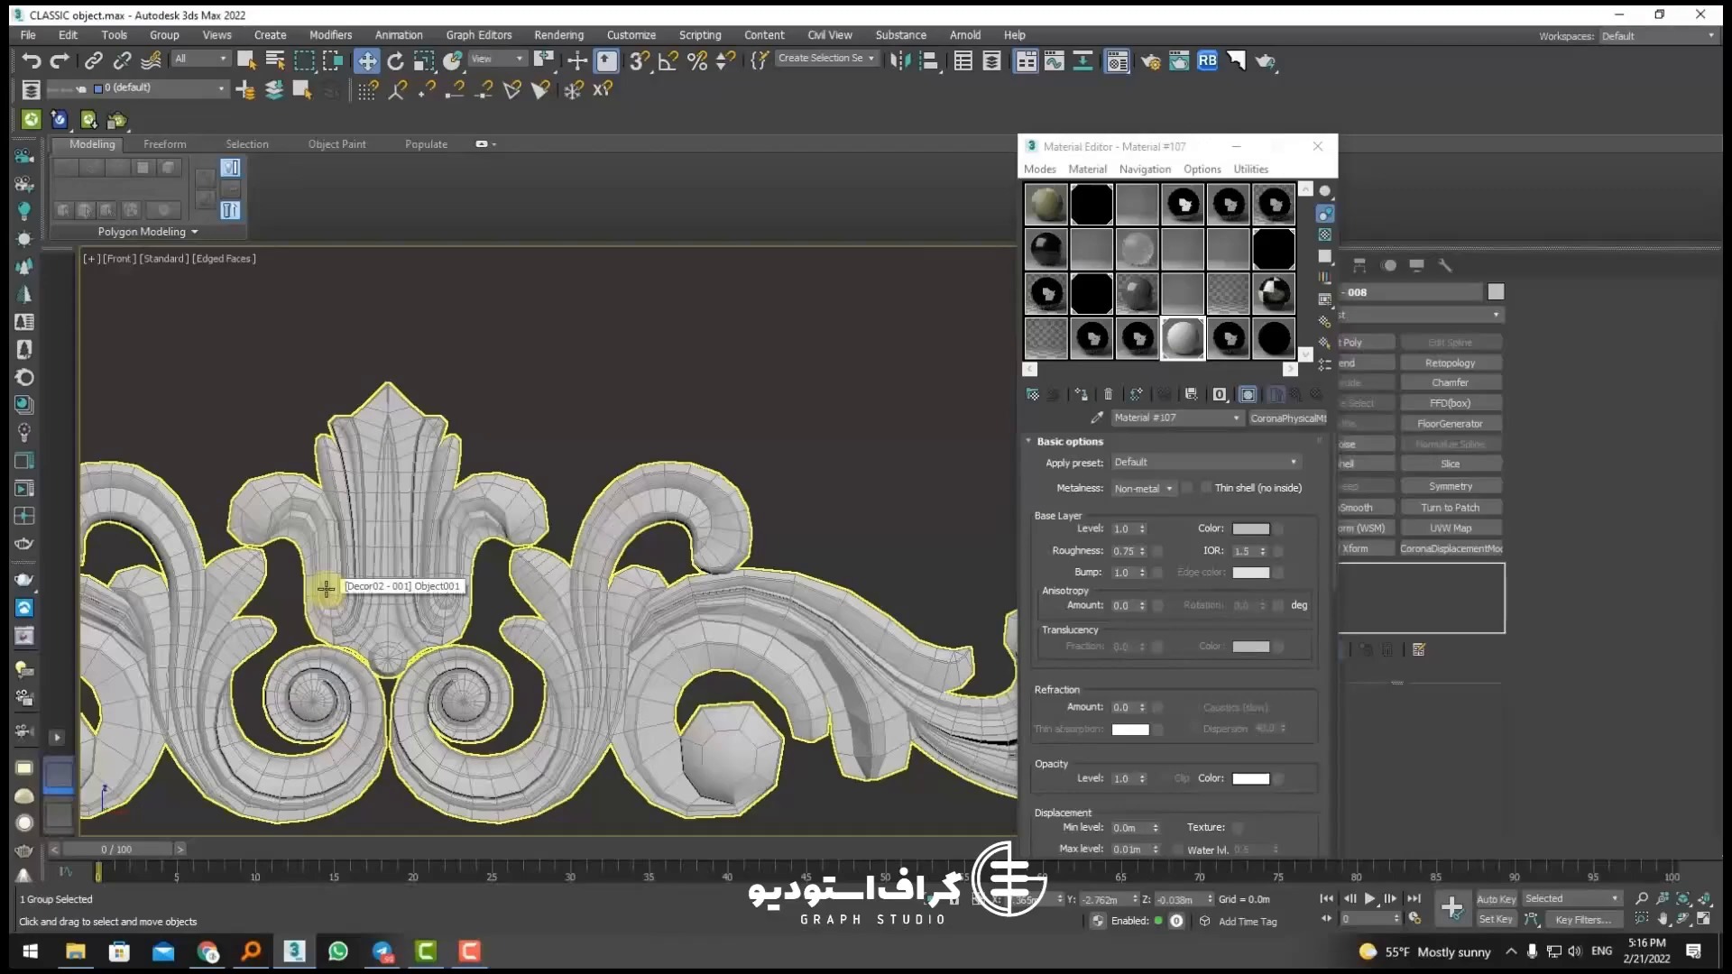
Step: Select the first ornament group in the row, with the Material Editor closed and the viewport statistics hidden
{"action": "scroll", "coordinate": [325, 589], "scroll_direction": "down", "scroll_amount": 10}
{"action": "middle_click_drag", "start_coordinate": [397, 619], "coordinate": [518, 619]}
{"action": "left_click", "coordinate": [369, 597]}
{"action": "left_click", "coordinate": [1318, 146]}
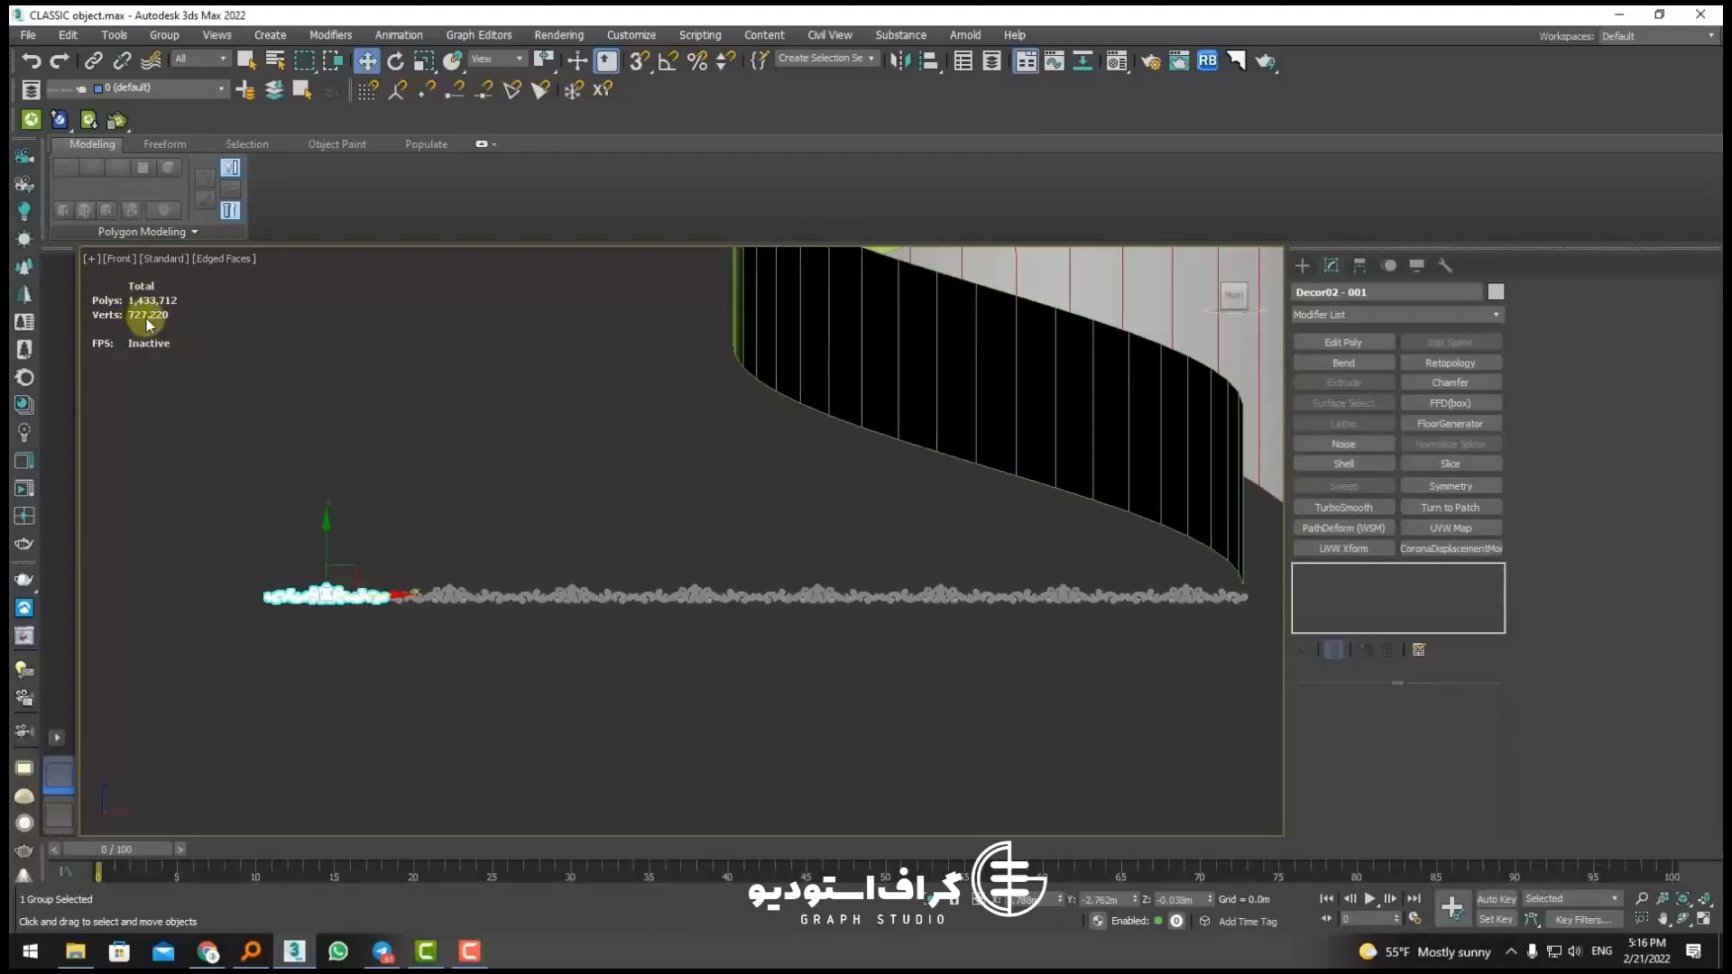
{"action": "key", "text": "7"}
{"action": "left_click", "coordinate": [1304, 266]}
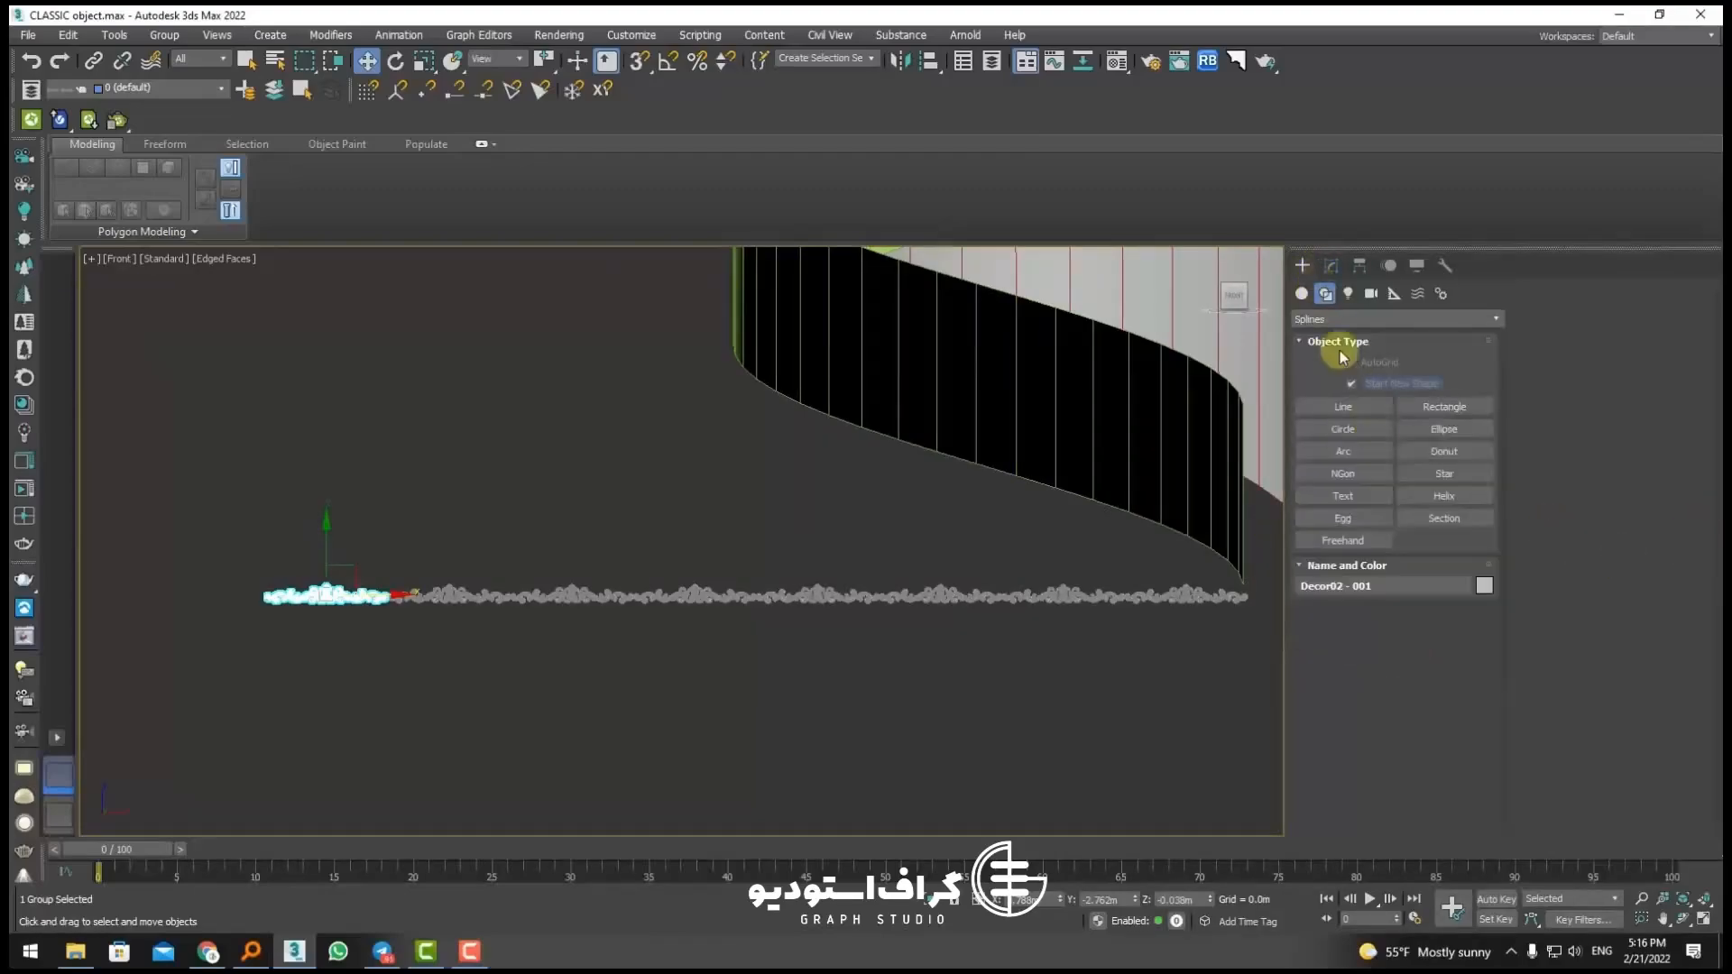
{"action": "left_click", "coordinate": [1330, 266]}
{"action": "right_click", "coordinate": [827, 621]}
{"action": "mouse_move", "coordinate": [817, 806]}
{"action": "left_click", "coordinate": [896, 820]}
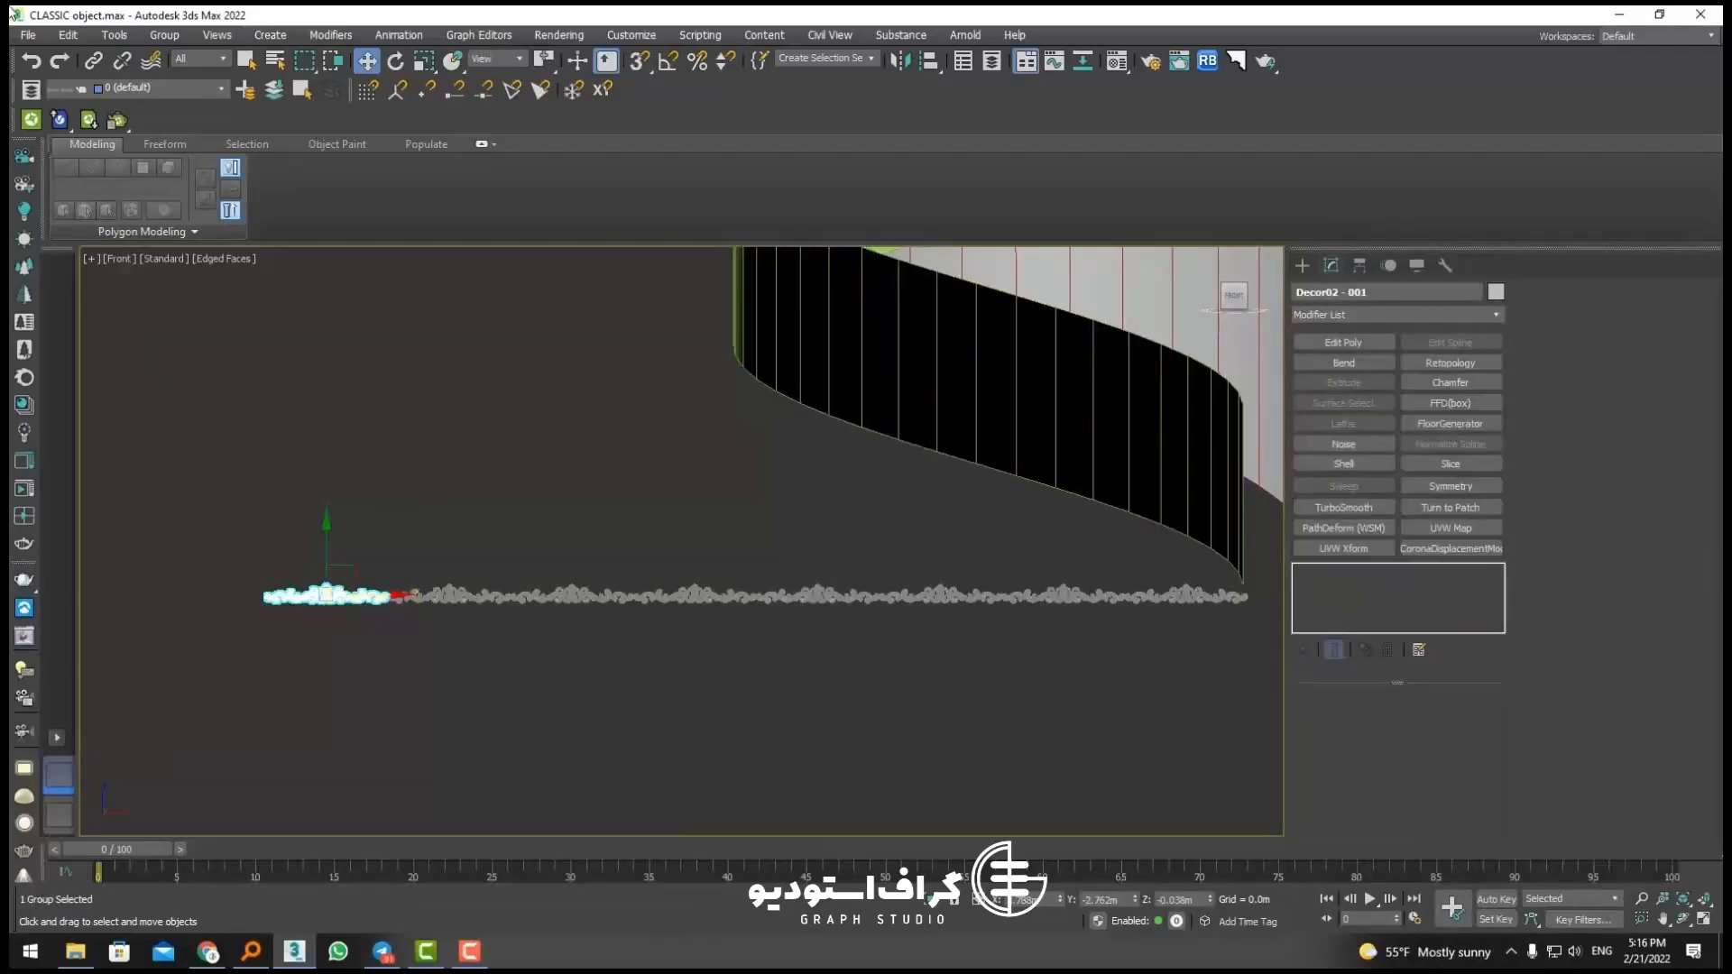
Step: Delete the seven cloned ornaments, keeping only the first one in the row
{"action": "scroll", "coordinate": [448, 383], "scroll_direction": "down", "scroll_amount": 4}
{"action": "left_click_drag", "start_coordinate": [298, 476], "coordinate": [718, 576]}
{"action": "left_click", "coordinate": [711, 568]}
{"action": "scroll", "coordinate": [424, 503], "scroll_direction": "up", "scroll_amount": 4}
{"action": "left_click_drag", "start_coordinate": [424, 502], "coordinate": [637, 596]}
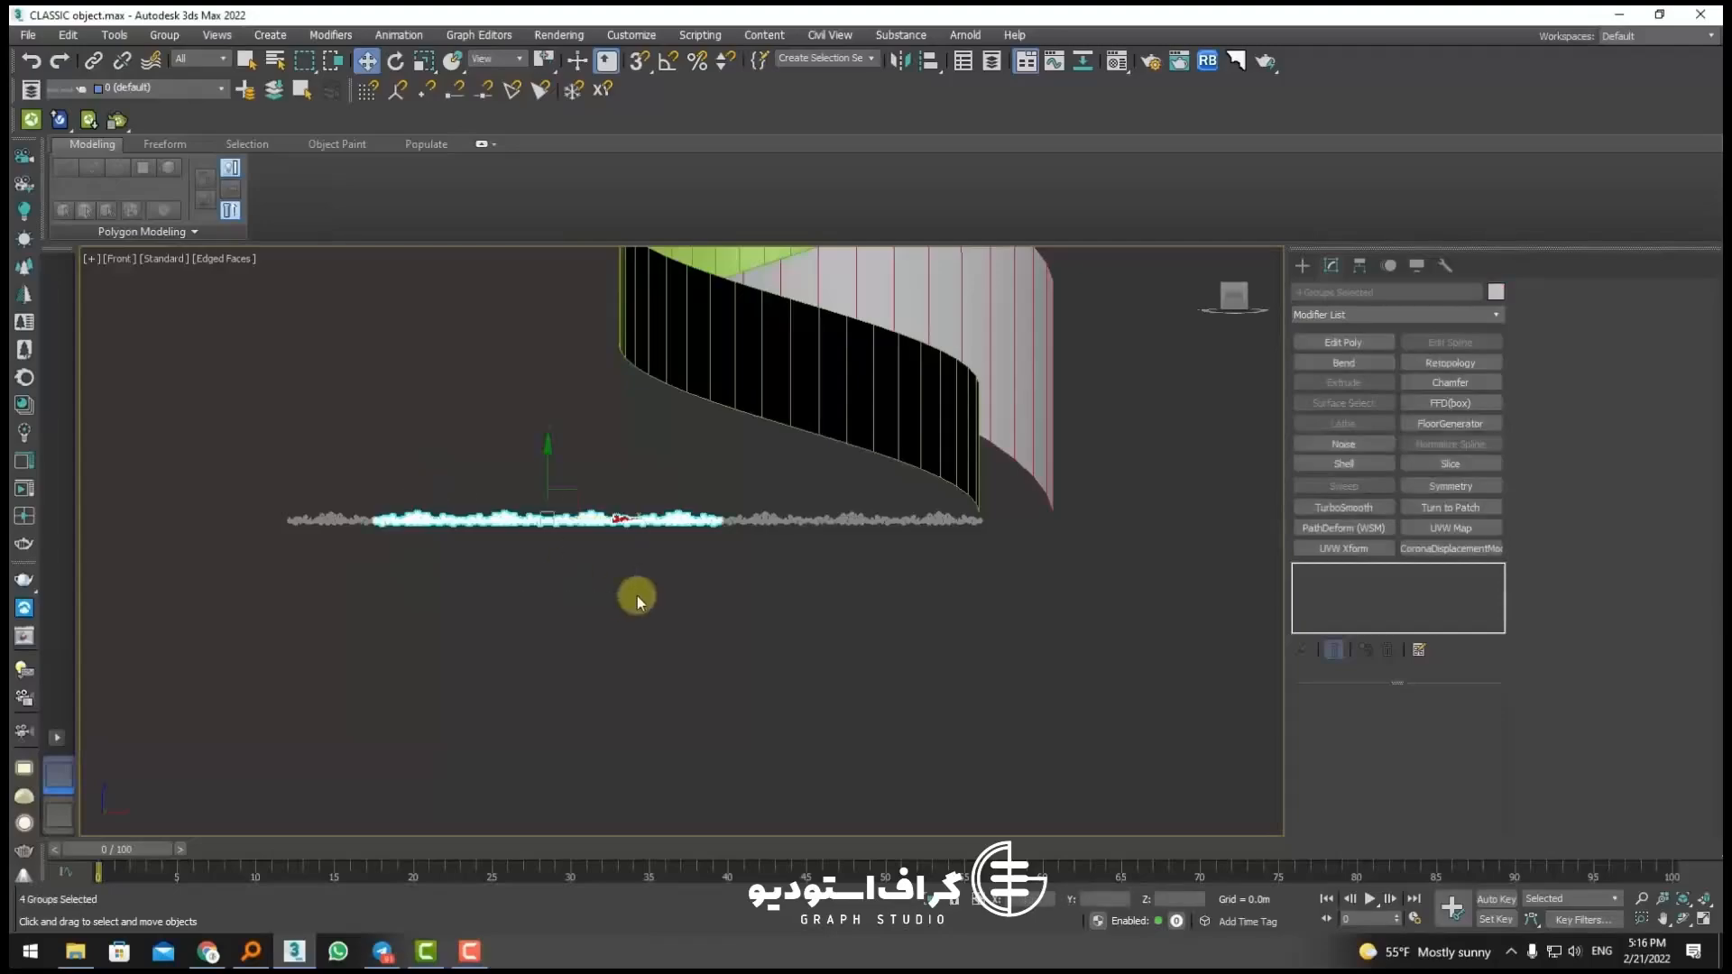
{"action": "key", "text": "Delete"}
{"action": "left_click_drag", "start_coordinate": [685, 495], "coordinate": [872, 557]}
{"action": "key", "text": "Delete"}
{"action": "left_click", "coordinate": [911, 520]}
{"action": "key", "text": "Delete"}
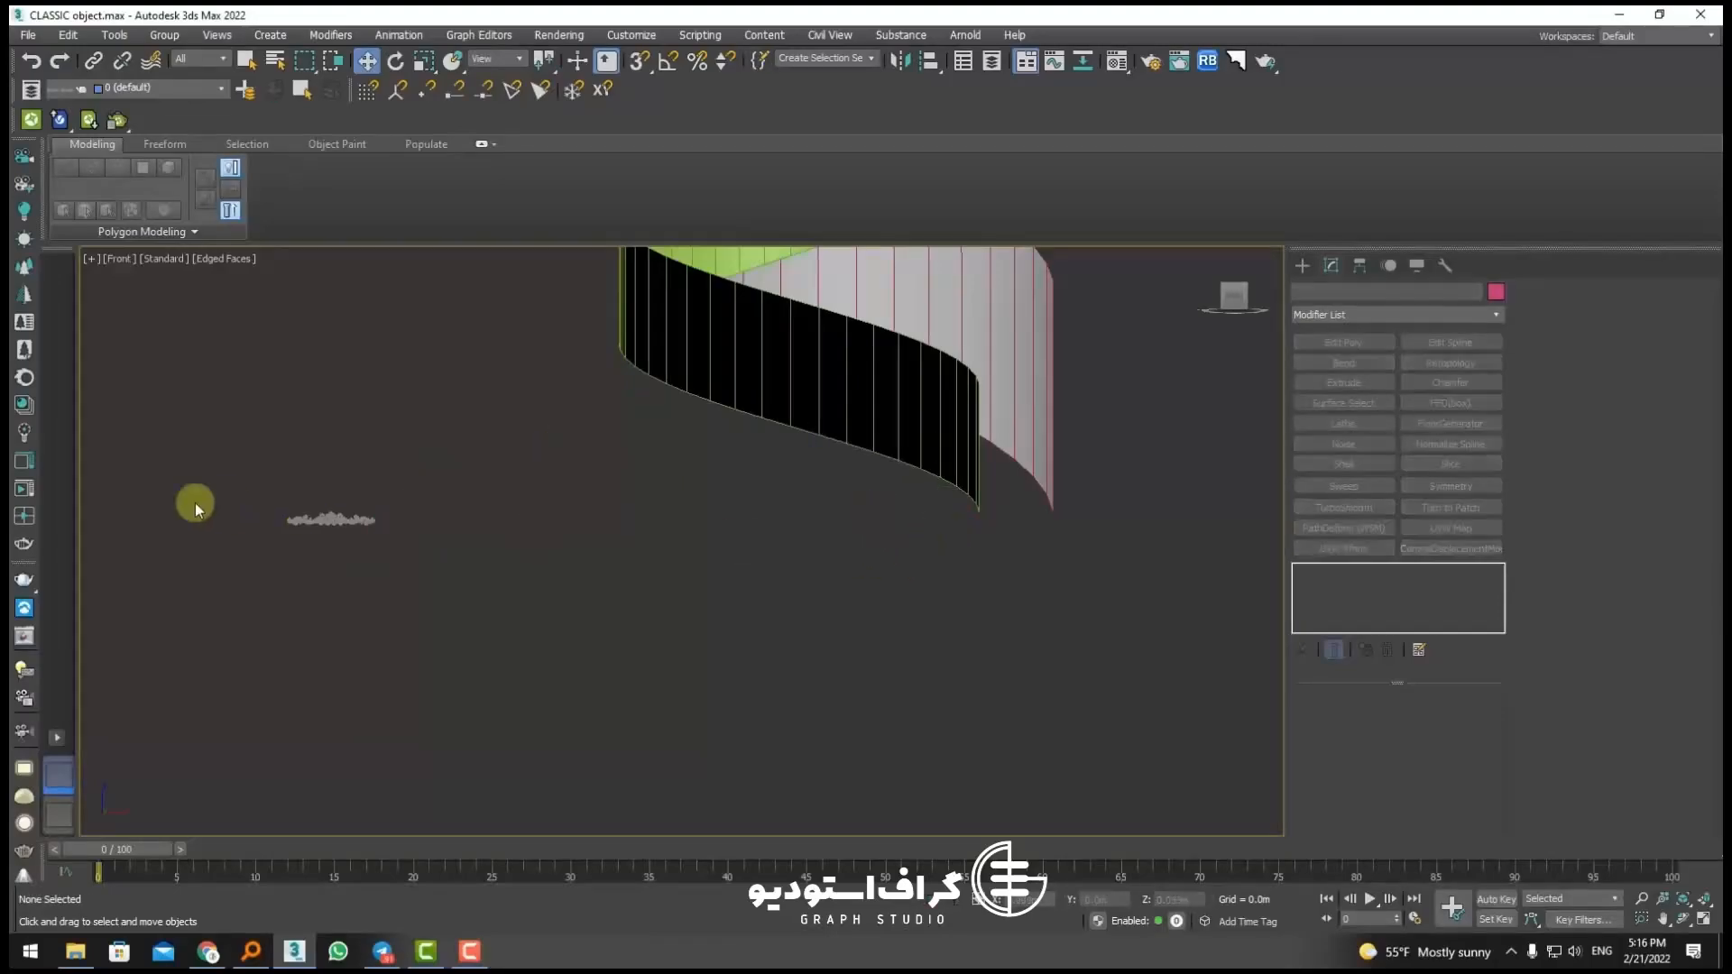
Step: Ungroup the remaining carved ornament into its separate objects
{"action": "left_click", "coordinate": [332, 521]}
{"action": "left_click", "coordinate": [164, 36]}
{"action": "left_click", "coordinate": [176, 83]}
{"action": "left_click", "coordinate": [166, 36]}
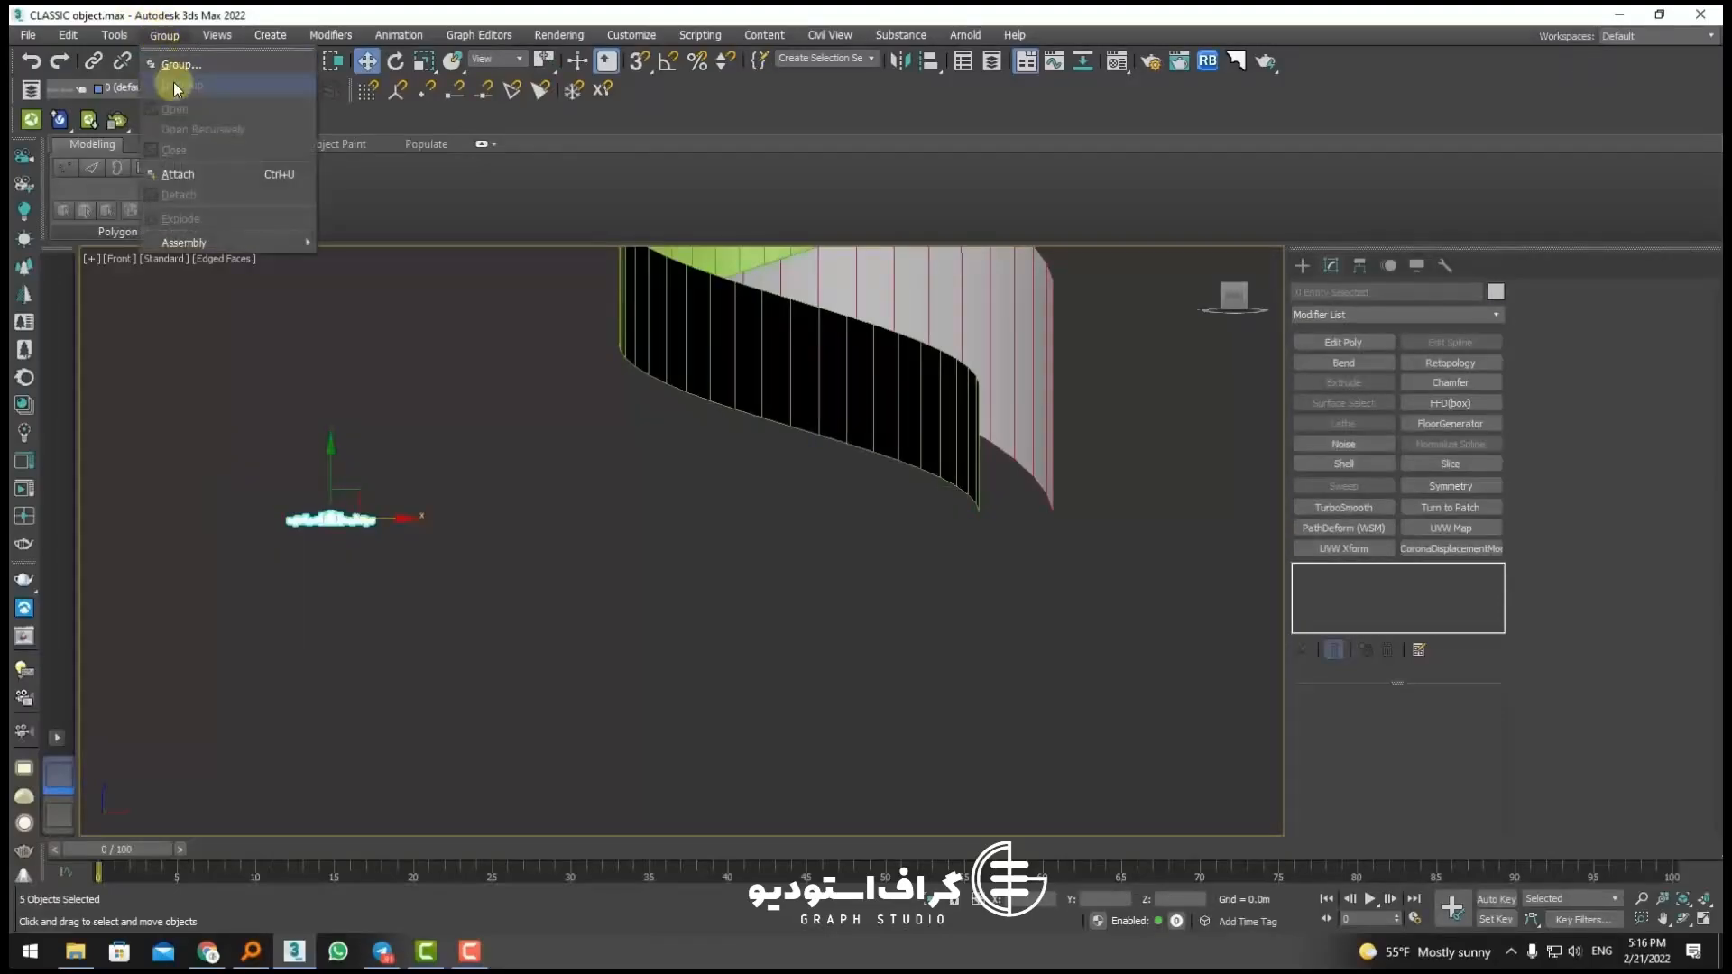
{"action": "left_click", "coordinate": [371, 505]}
Step: Attach the ornament's other pieces to its right-hand Editable Poly piece to form a single mesh
{"action": "scroll", "coordinate": [371, 505], "scroll_direction": "up", "scroll_amount": 4}
{"action": "left_click", "coordinate": [298, 554]}
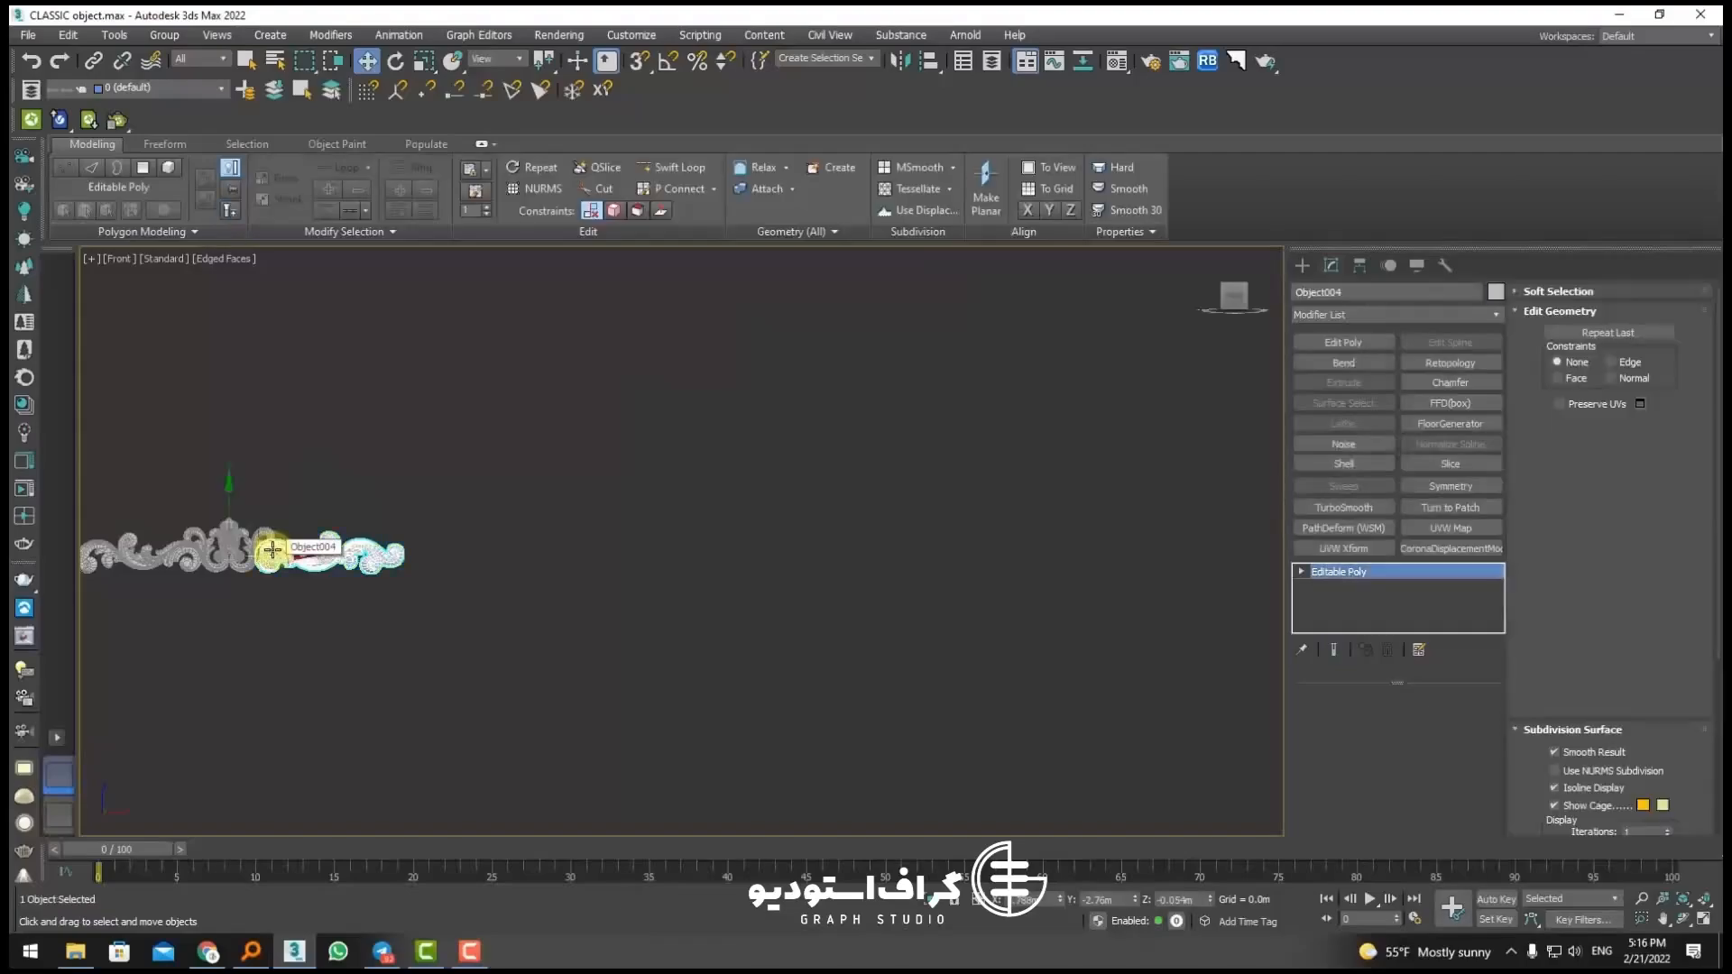
{"action": "left_click", "coordinate": [1565, 443]}
{"action": "middle_click_drag", "start_coordinate": [542, 577], "coordinate": [898, 588]}
{"action": "scroll", "coordinate": [649, 587], "scroll_direction": "up", "scroll_amount": 3}
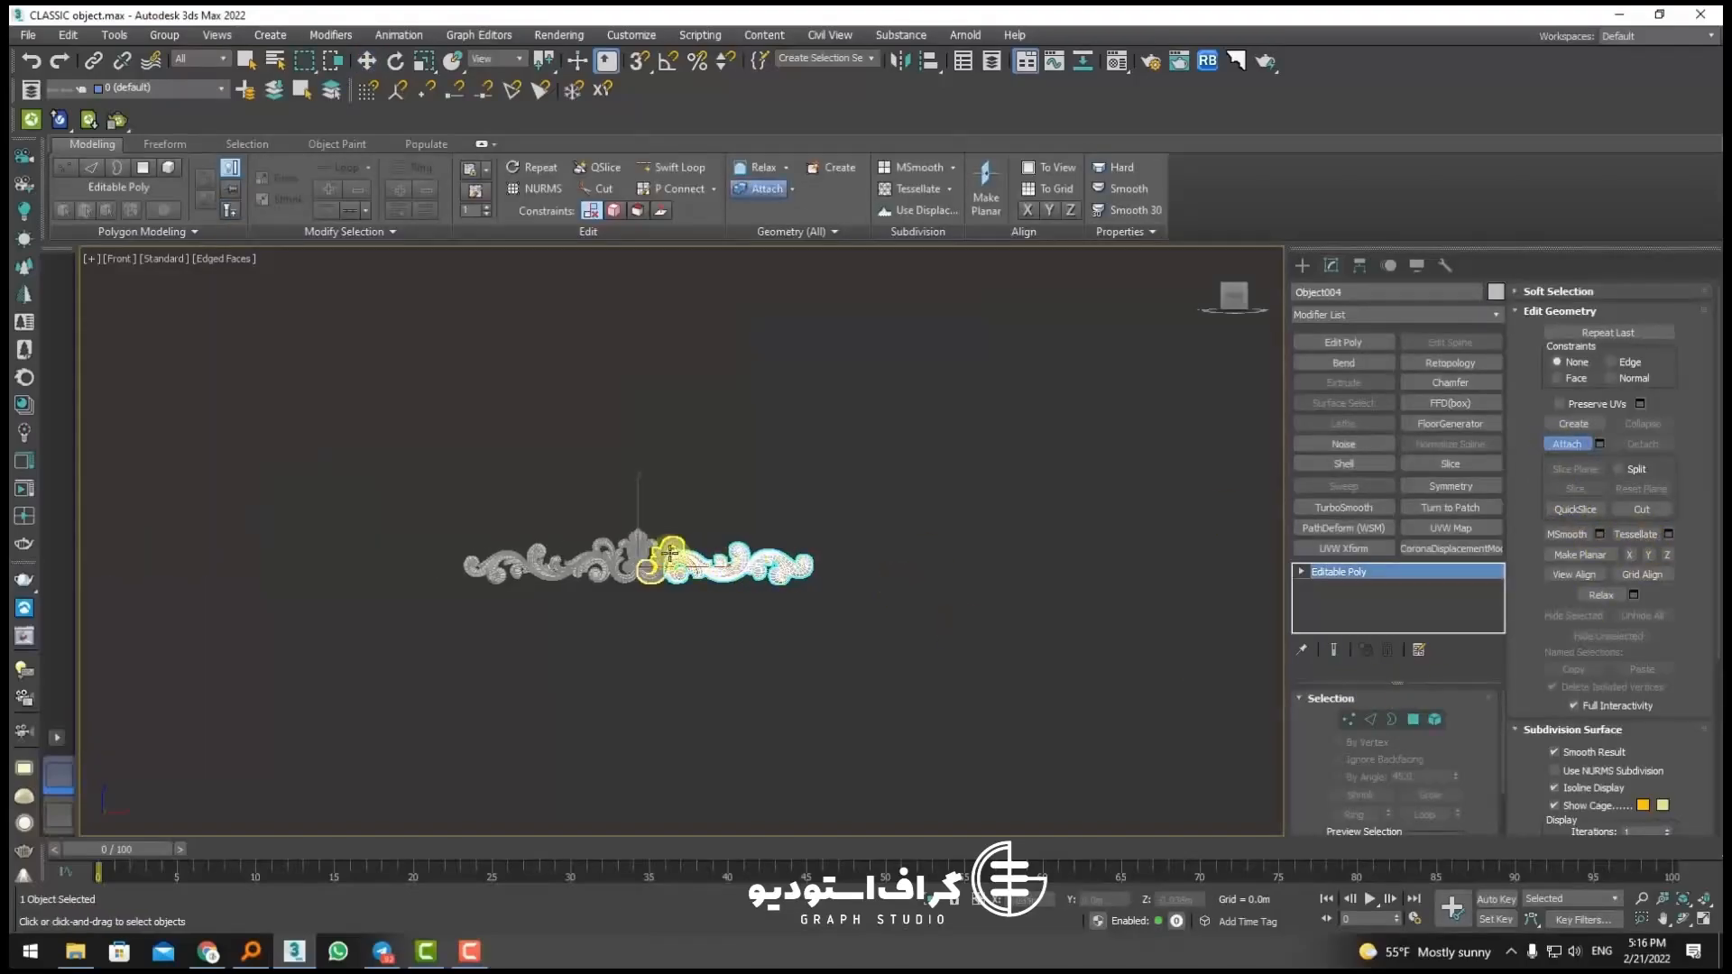
{"action": "left_click", "coordinate": [611, 597]}
{"action": "left_click", "coordinate": [441, 574]}
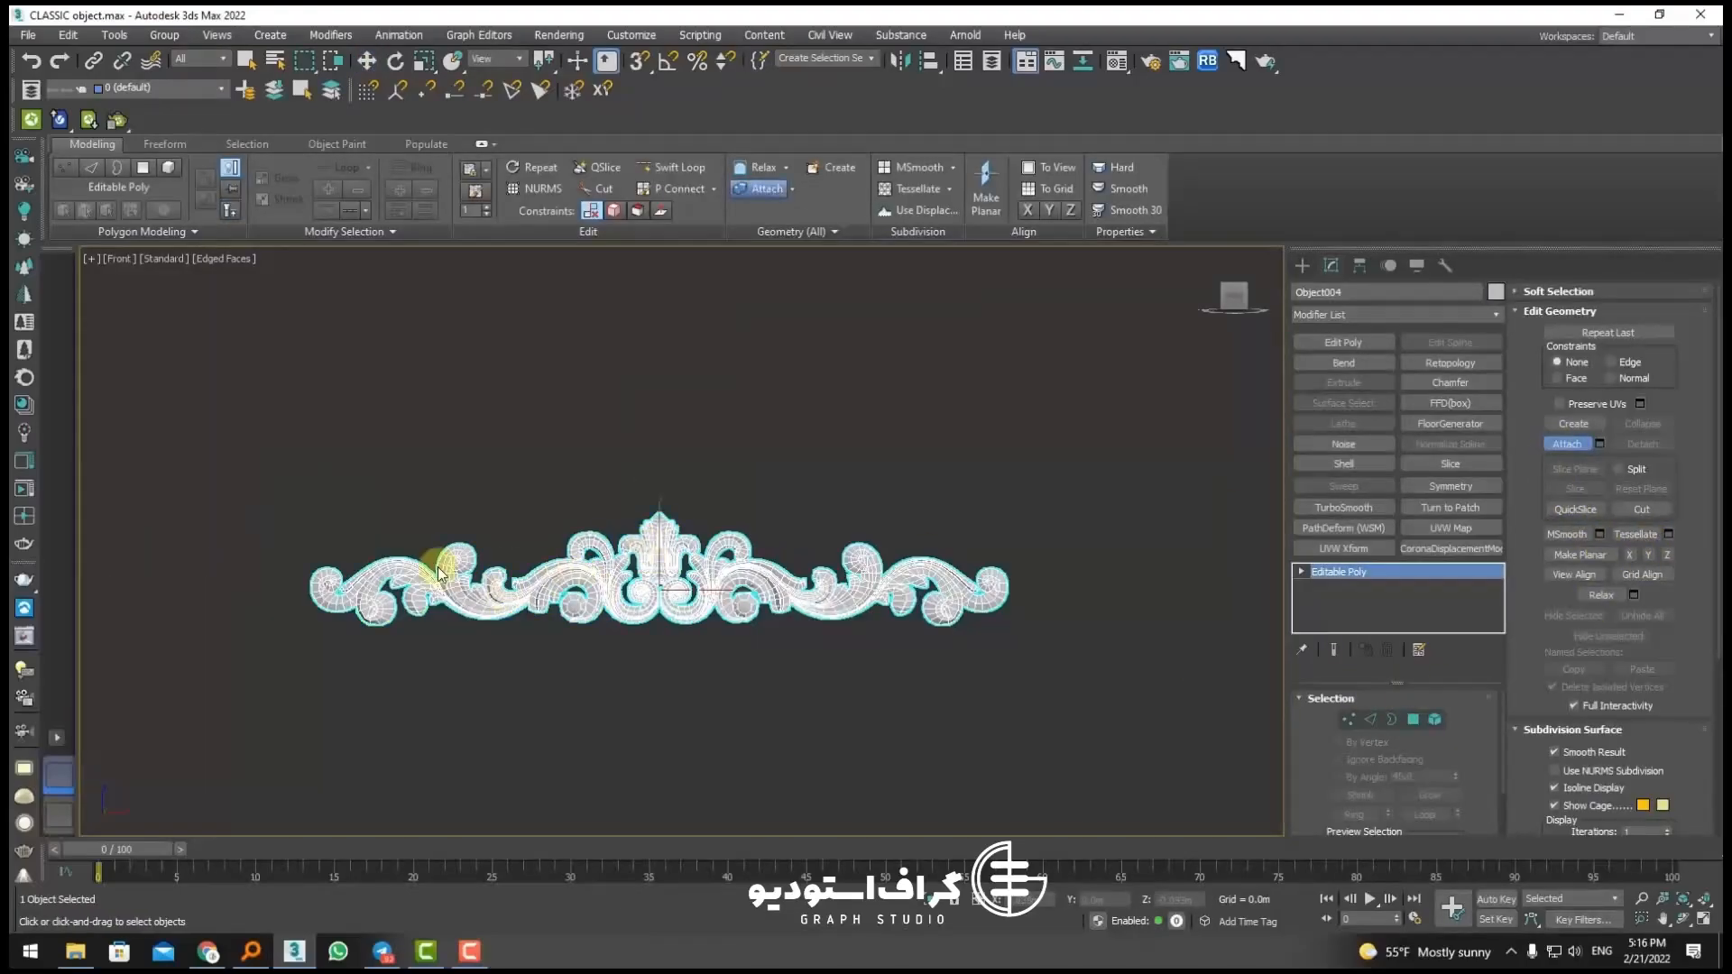
{"action": "left_click", "coordinate": [1544, 448]}
{"action": "key", "text": "w"}
Step: Clone the merged ornament six times as copies placed end to end along X in a straight row
{"action": "scroll", "coordinate": [595, 609], "scroll_direction": "down", "scroll_amount": 2}
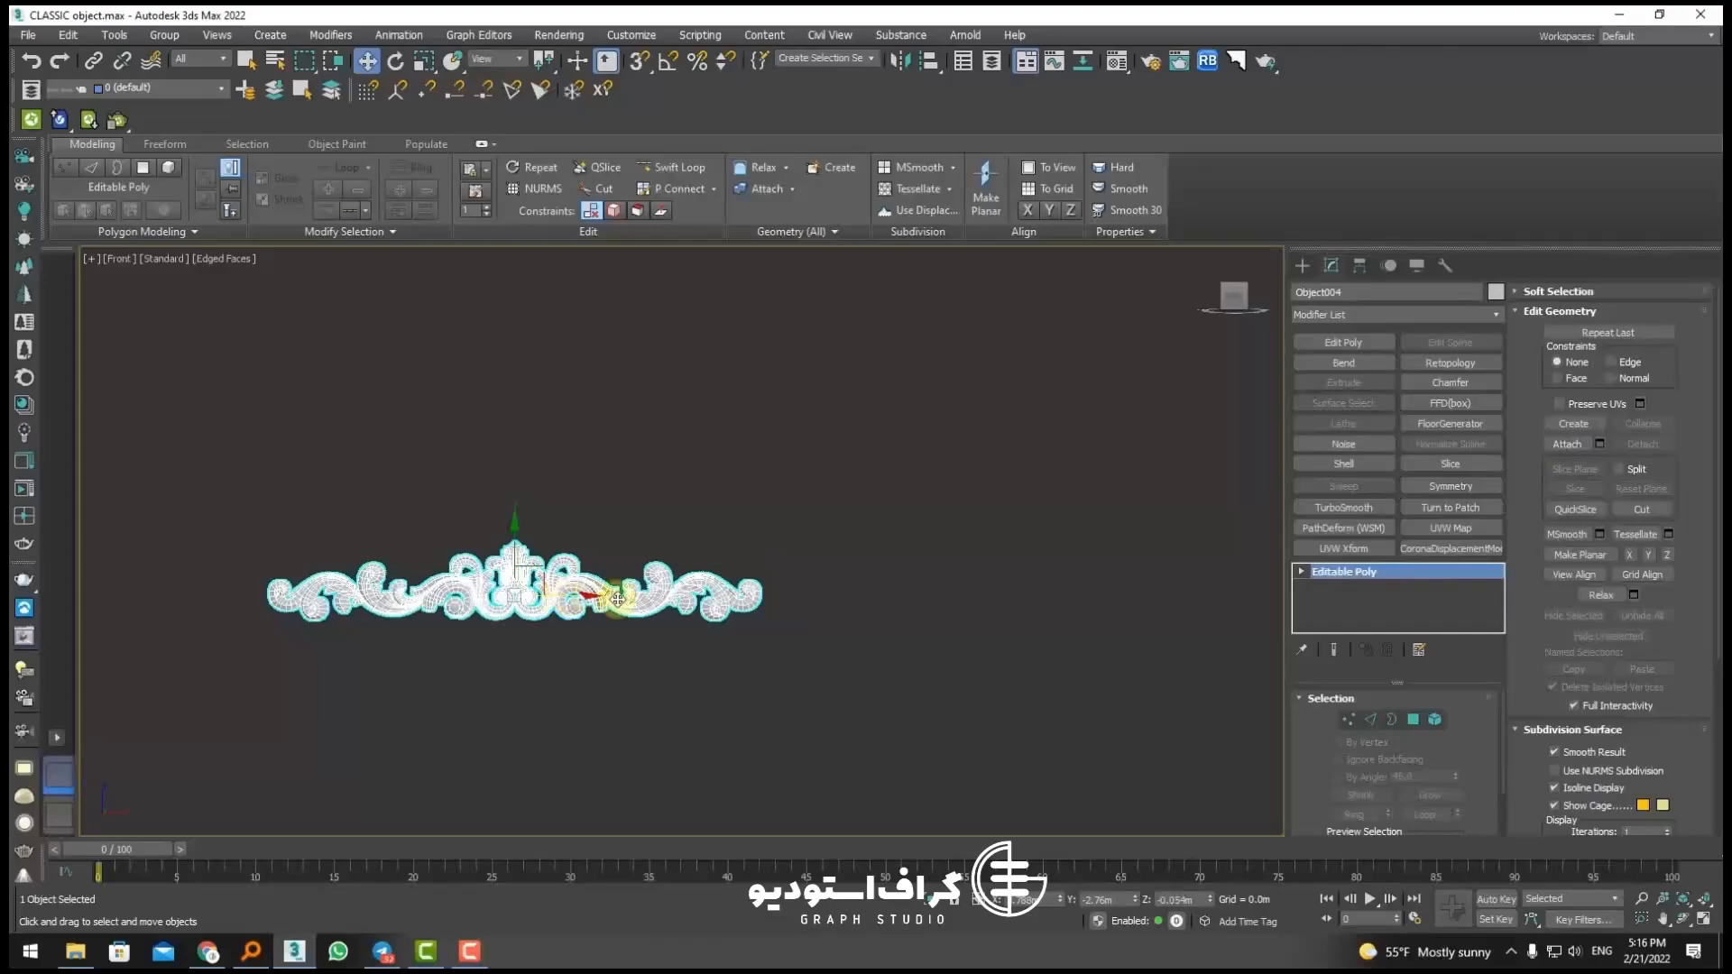
{"action": "left_click_drag", "start_coordinate": [617, 598], "coordinate": [1046, 623], "text": "shift"}
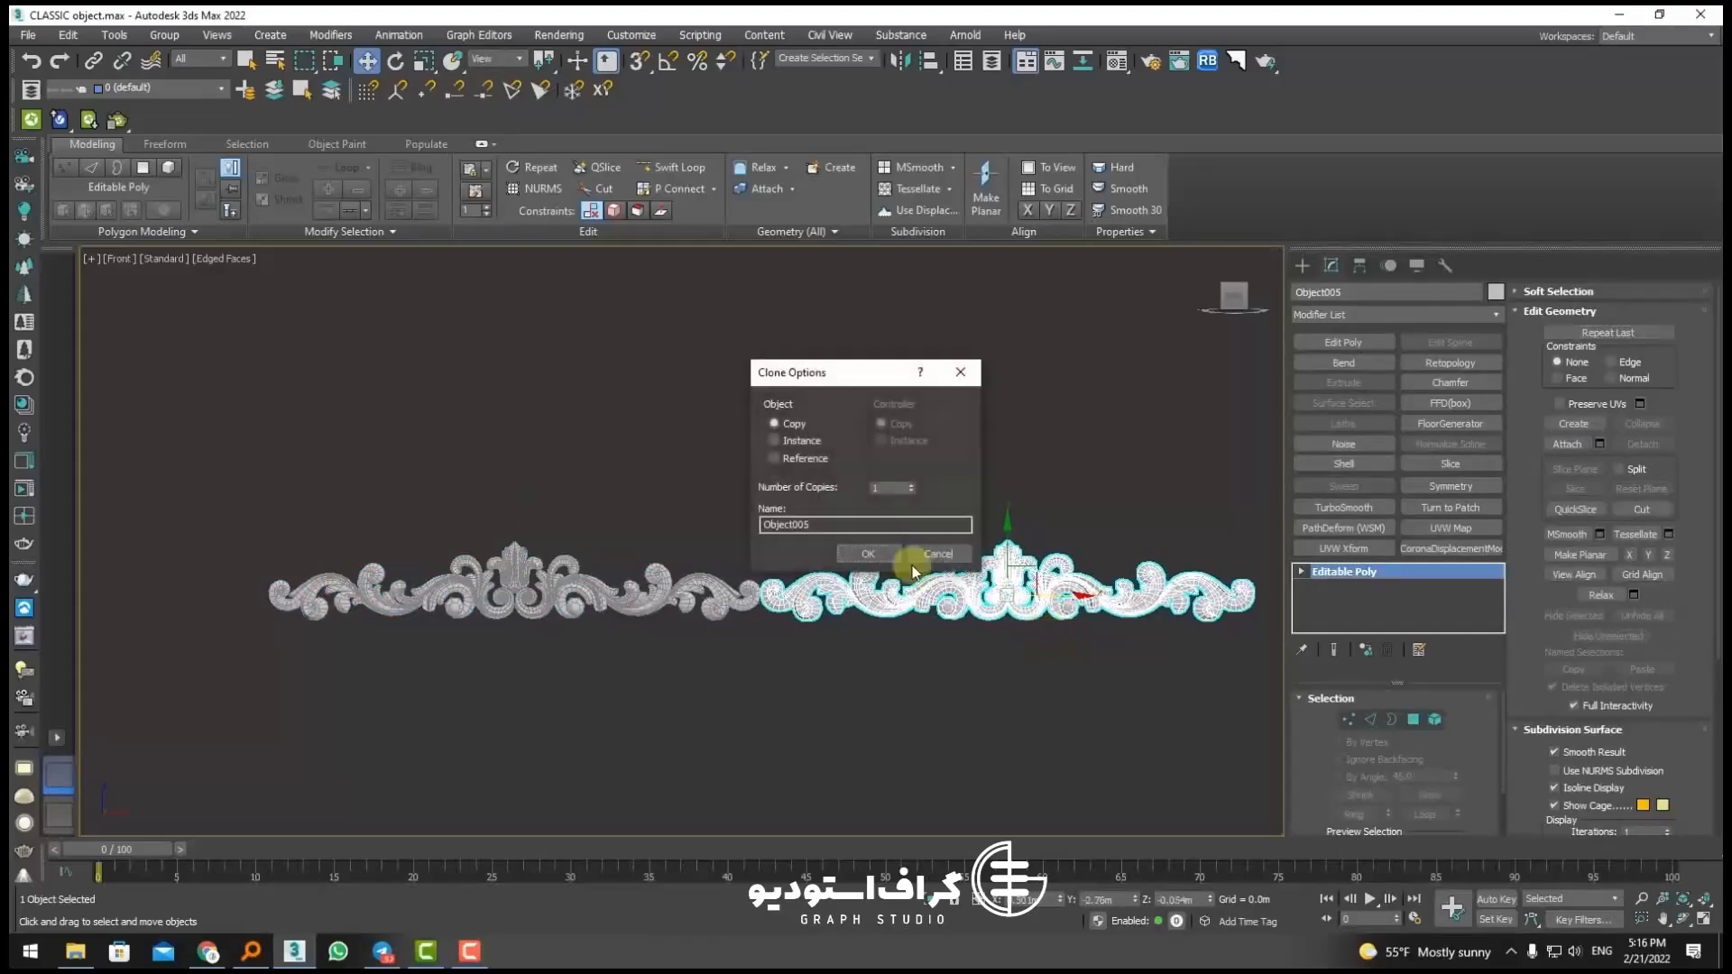
{"action": "left_click", "coordinate": [913, 486]}
{"action": "left_click", "coordinate": [914, 485]}
{"action": "left_click", "coordinate": [914, 486]}
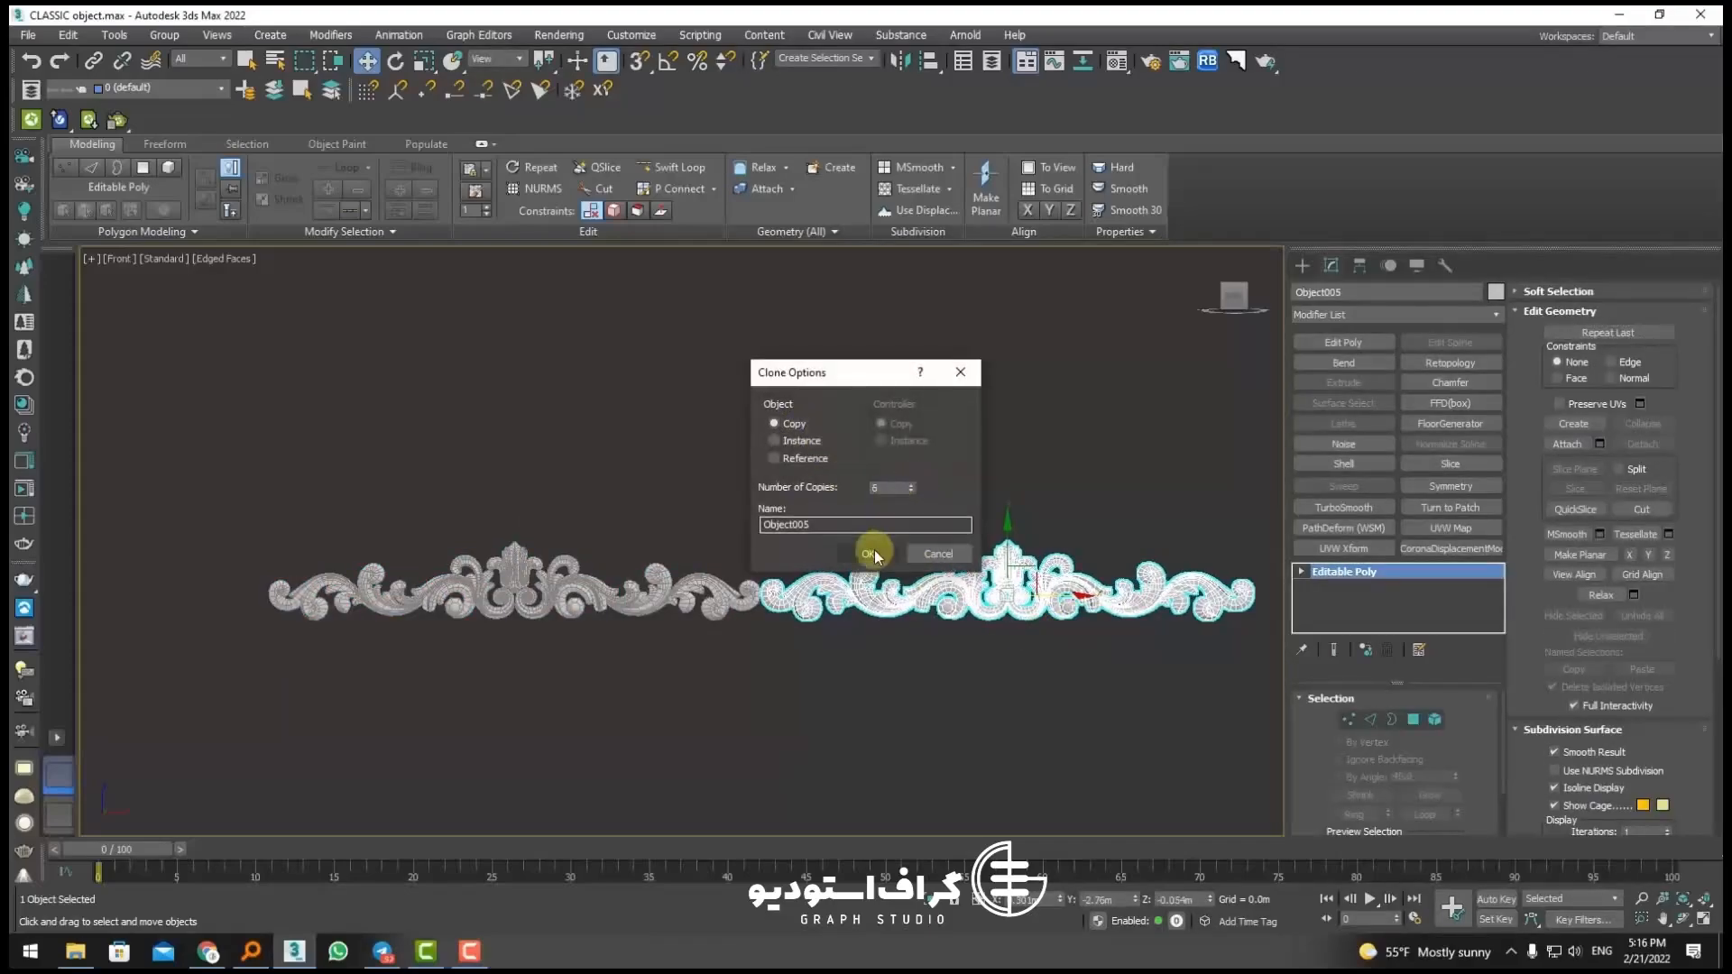
{"action": "left_click", "coordinate": [873, 552]}
{"action": "scroll", "coordinate": [874, 550], "scroll_direction": "down", "scroll_amount": 6}
{"action": "middle_click_drag", "start_coordinate": [1003, 615], "coordinate": [626, 619]}
{"action": "scroll", "coordinate": [754, 545], "scroll_direction": "up", "scroll_amount": 3}
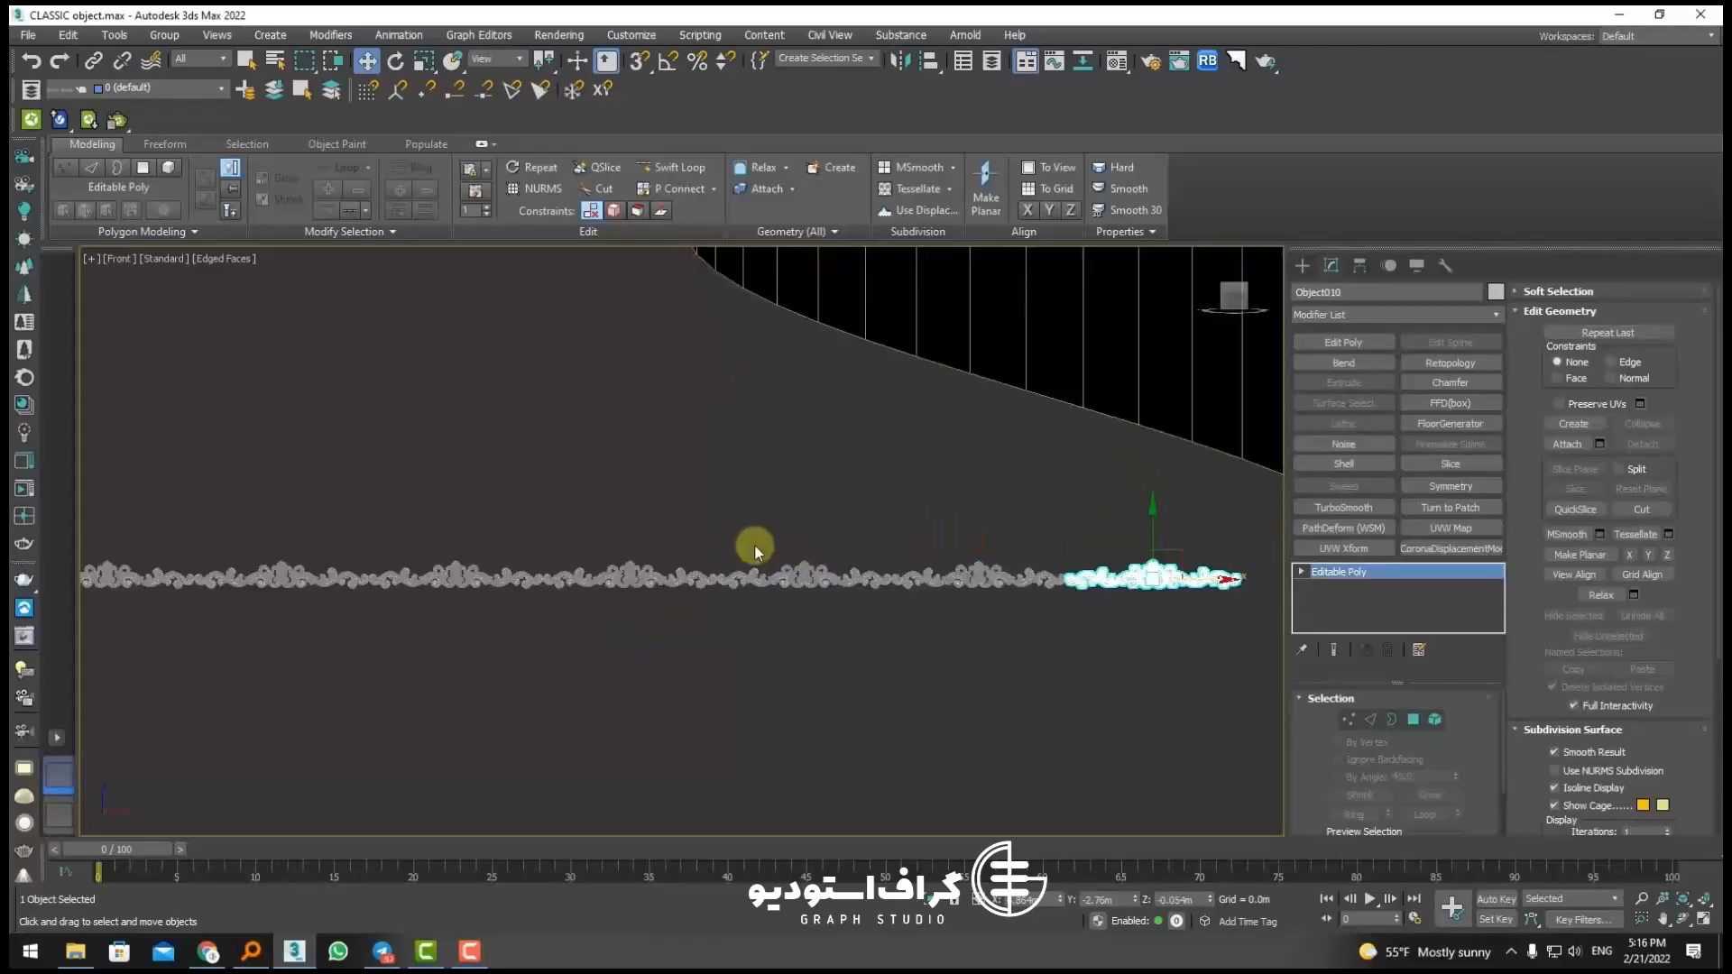
{"action": "left_click", "coordinate": [781, 532]}
{"action": "scroll", "coordinate": [781, 533], "scroll_direction": "down", "scroll_amount": 2}
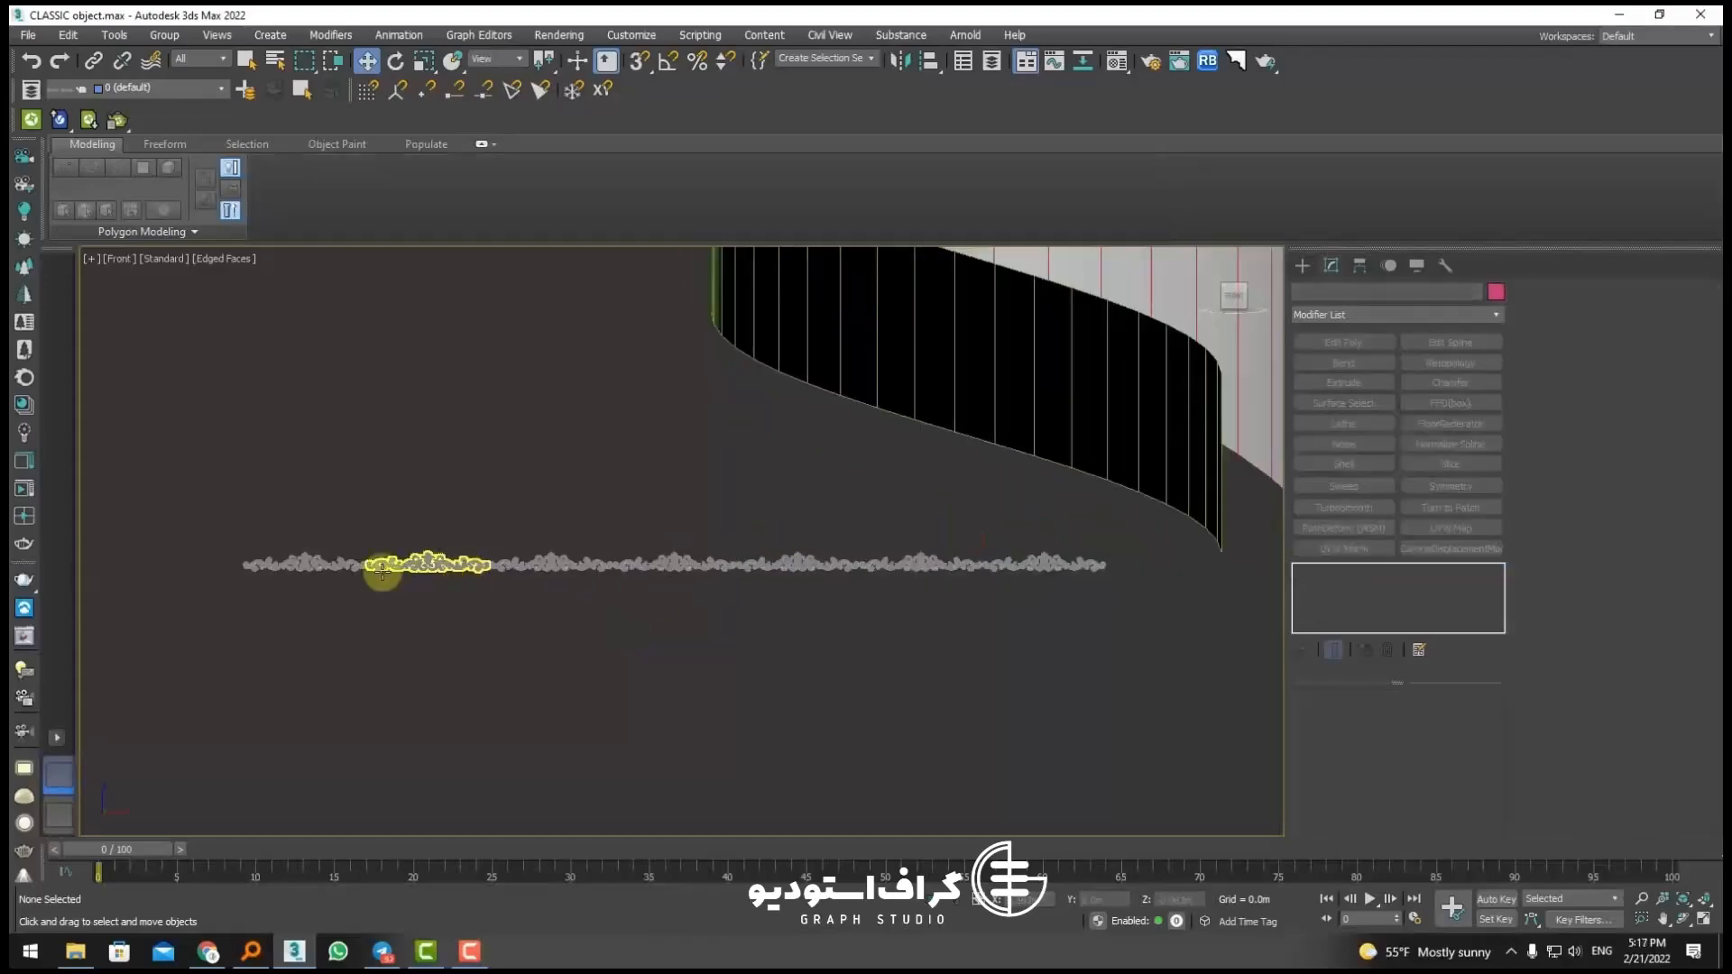
Step: Attach the six copies to the first ornament to form one continuous strip, and select the strip
{"action": "left_click", "coordinate": [1073, 581]}
{"action": "mouse_move", "coordinate": [1111, 581]}
{"action": "middle_mouse_down"}
{"action": "mouse_move", "coordinate": [1017, 599]}
{"action": "mouse_move", "coordinate": [1257, 594]}
{"action": "middle_mouse_up"}
{"action": "left_click", "coordinate": [488, 579]}
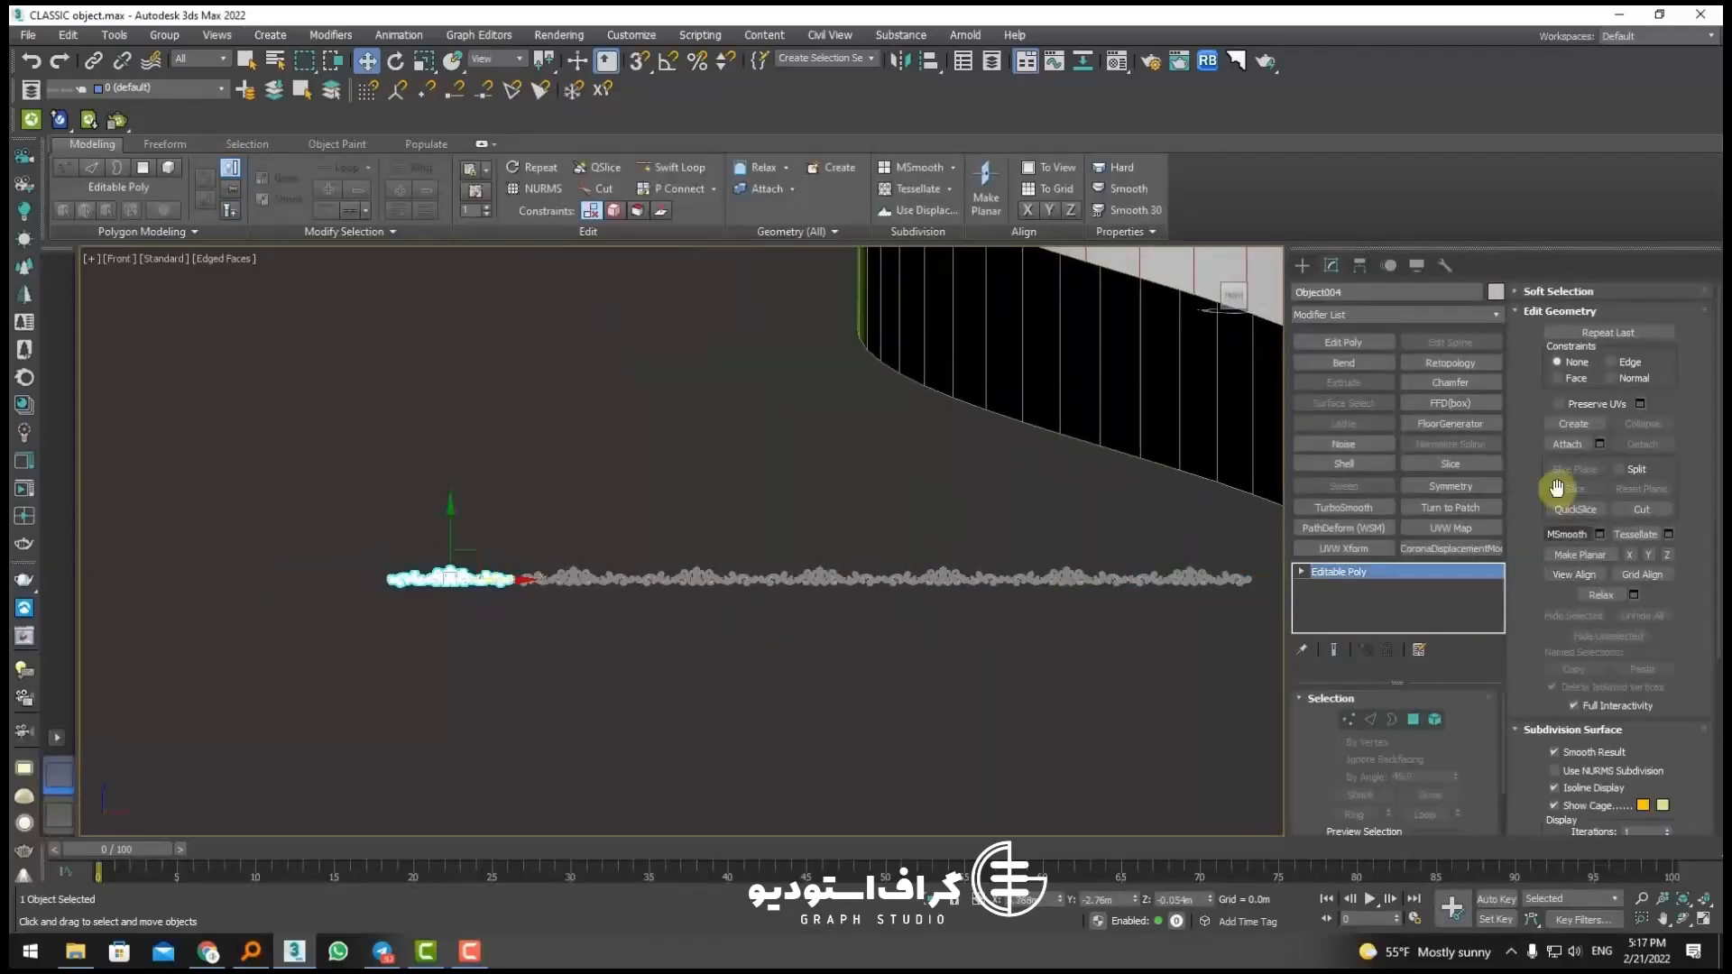
{"action": "left_click", "coordinate": [1567, 444]}
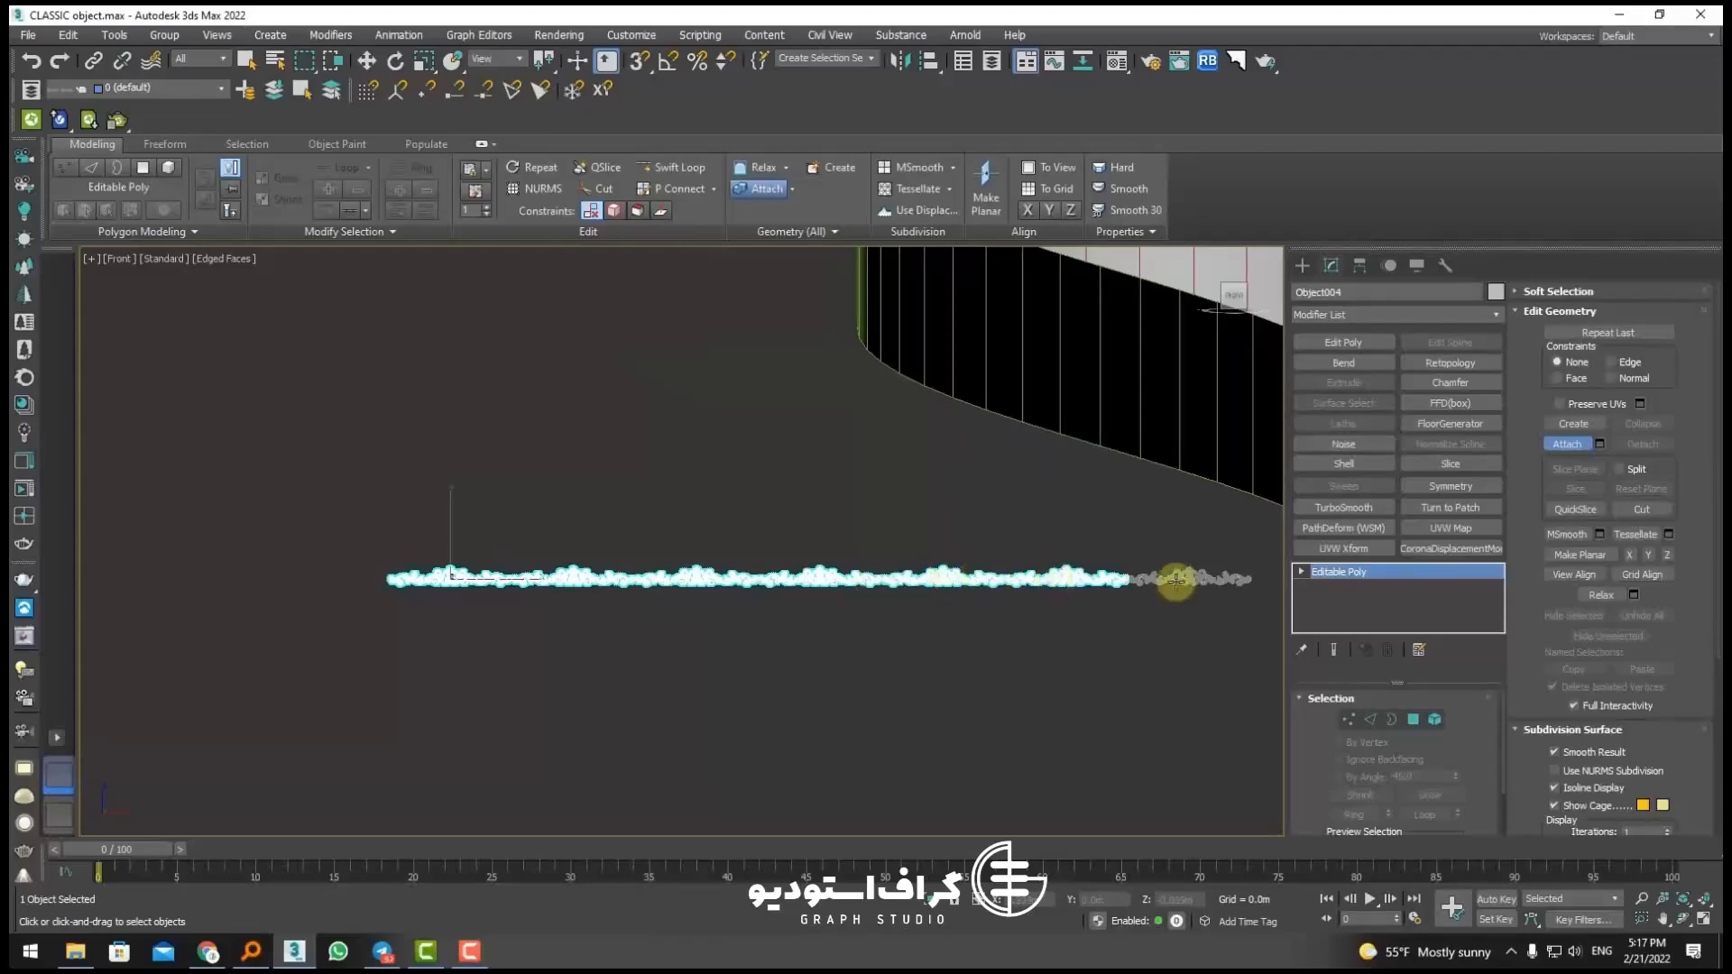
{"action": "left_click", "coordinate": [1567, 444]}
{"action": "key", "text": "w"}
{"action": "middle_click_drag", "start_coordinate": [1233, 592], "coordinate": [1096, 608]}
{"action": "left_click", "coordinate": [902, 645]}
{"action": "left_click", "coordinate": [774, 597]}
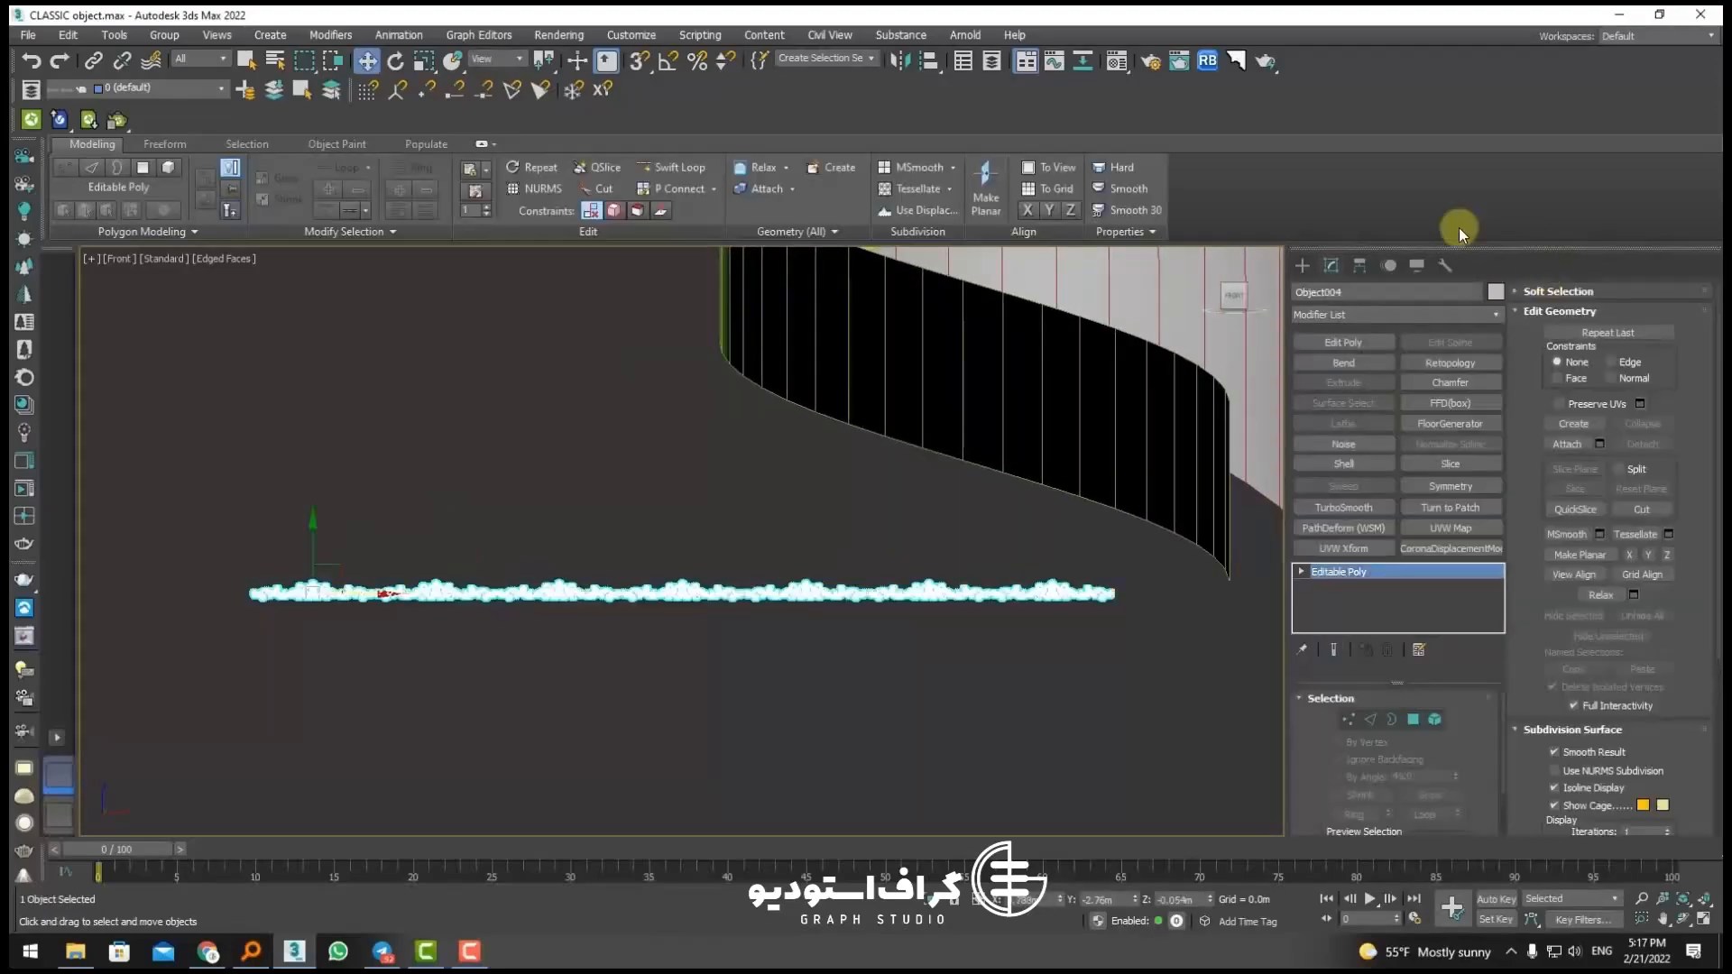
Step: Center the ornament strip's pivot along its length
{"action": "left_click", "coordinate": [1359, 266]}
{"action": "left_click", "coordinate": [1375, 389]}
{"action": "left_click", "coordinate": [1317, 266]}
{"action": "middle_click_drag", "start_coordinate": [667, 623], "coordinate": [785, 696], "text": "alt"}
{"action": "scroll", "coordinate": [785, 695], "scroll_direction": "up", "scroll_amount": 6}
{"action": "middle_click_drag", "start_coordinate": [571, 636], "coordinate": [767, 686], "text": "alt"}
Step: Adjust only the pivot of the ornament strip, moving it down and onto the strip's back side
{"action": "left_click", "coordinate": [1360, 265]}
{"action": "left_click", "coordinate": [1395, 388]}
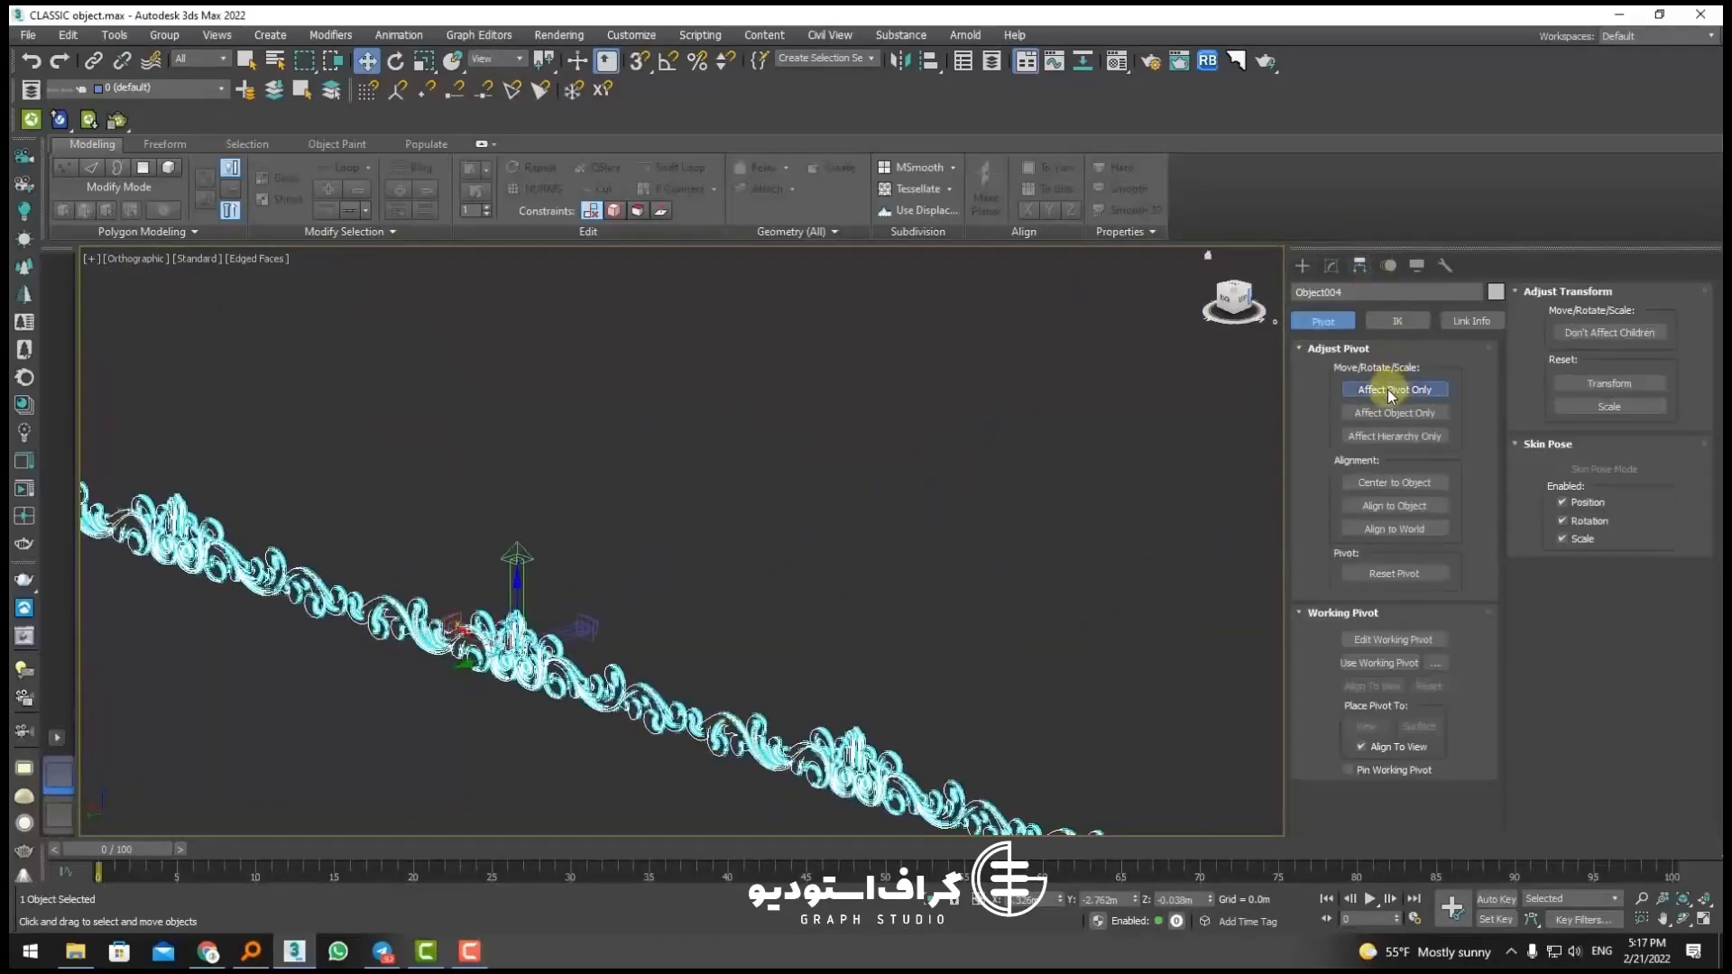
{"action": "scroll", "coordinate": [600, 466], "scroll_direction": "up", "scroll_amount": 4}
{"action": "scroll", "coordinate": [588, 504], "scroll_direction": "up", "scroll_amount": 8}
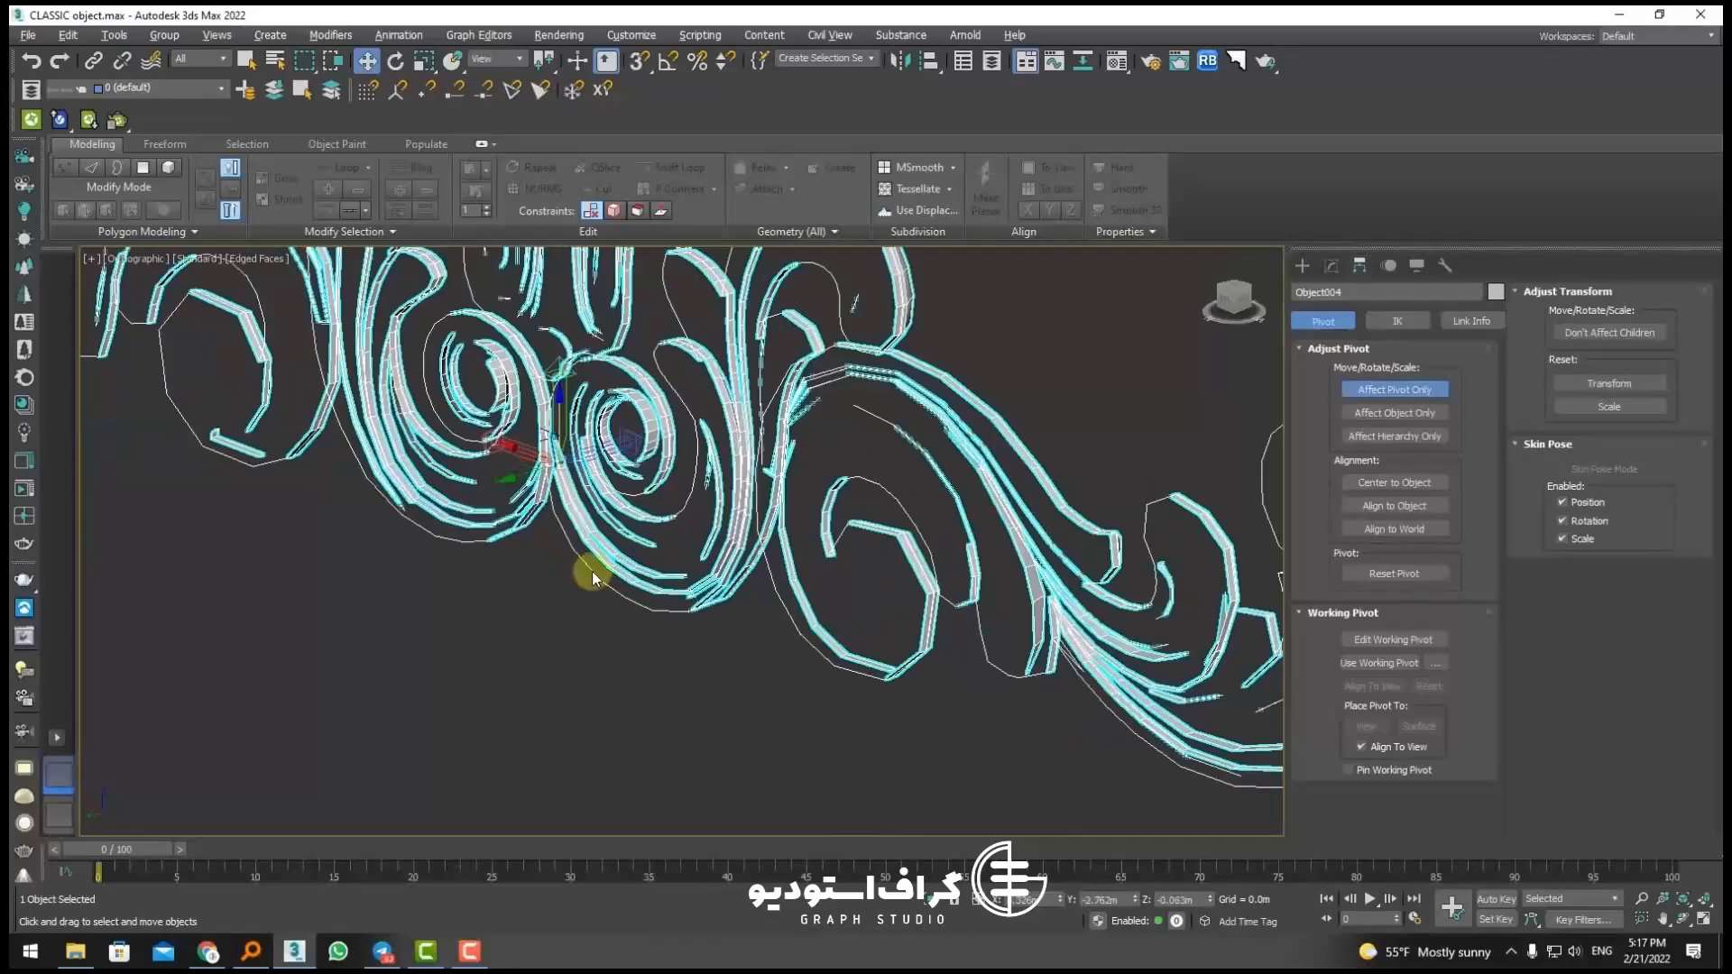
{"action": "middle_click_drag", "start_coordinate": [576, 458], "coordinate": [659, 522], "text": "alt"}
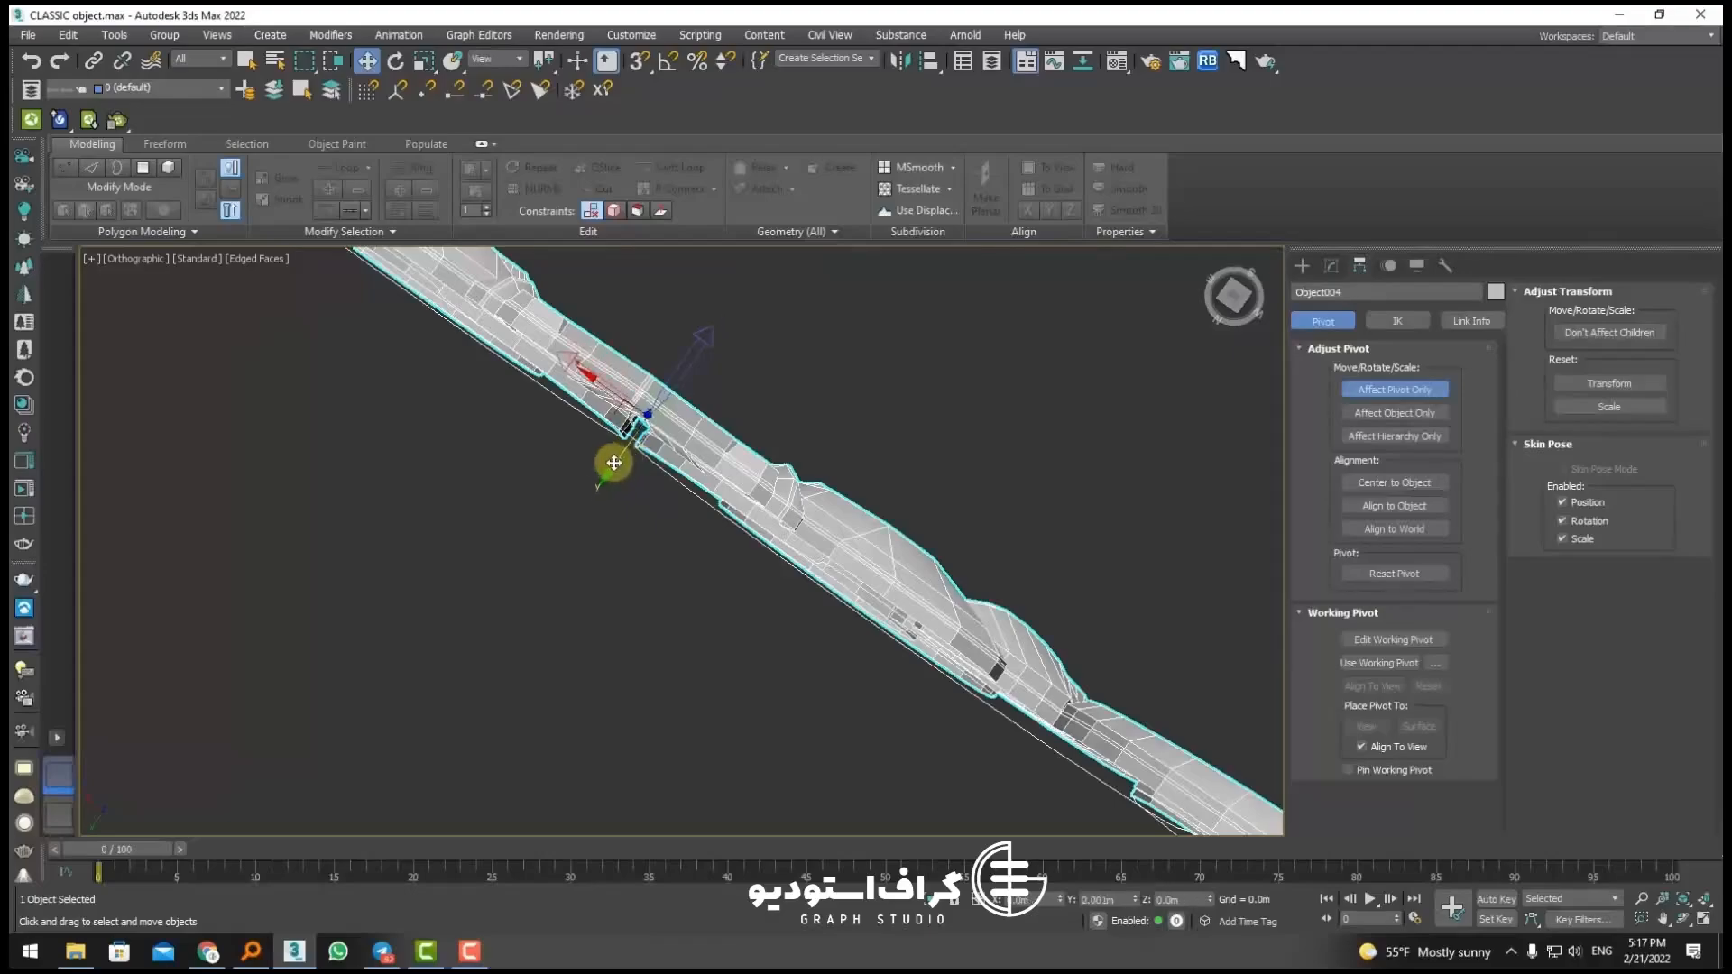
{"action": "middle_click_drag", "start_coordinate": [587, 494], "coordinate": [1251, 448], "text": "alt"}
{"action": "left_click", "coordinate": [1345, 388]}
Step: Select the smaller helix ribbon and check its modifier stack
{"action": "middle_click_drag", "start_coordinate": [677, 424], "coordinate": [731, 489], "text": "alt"}
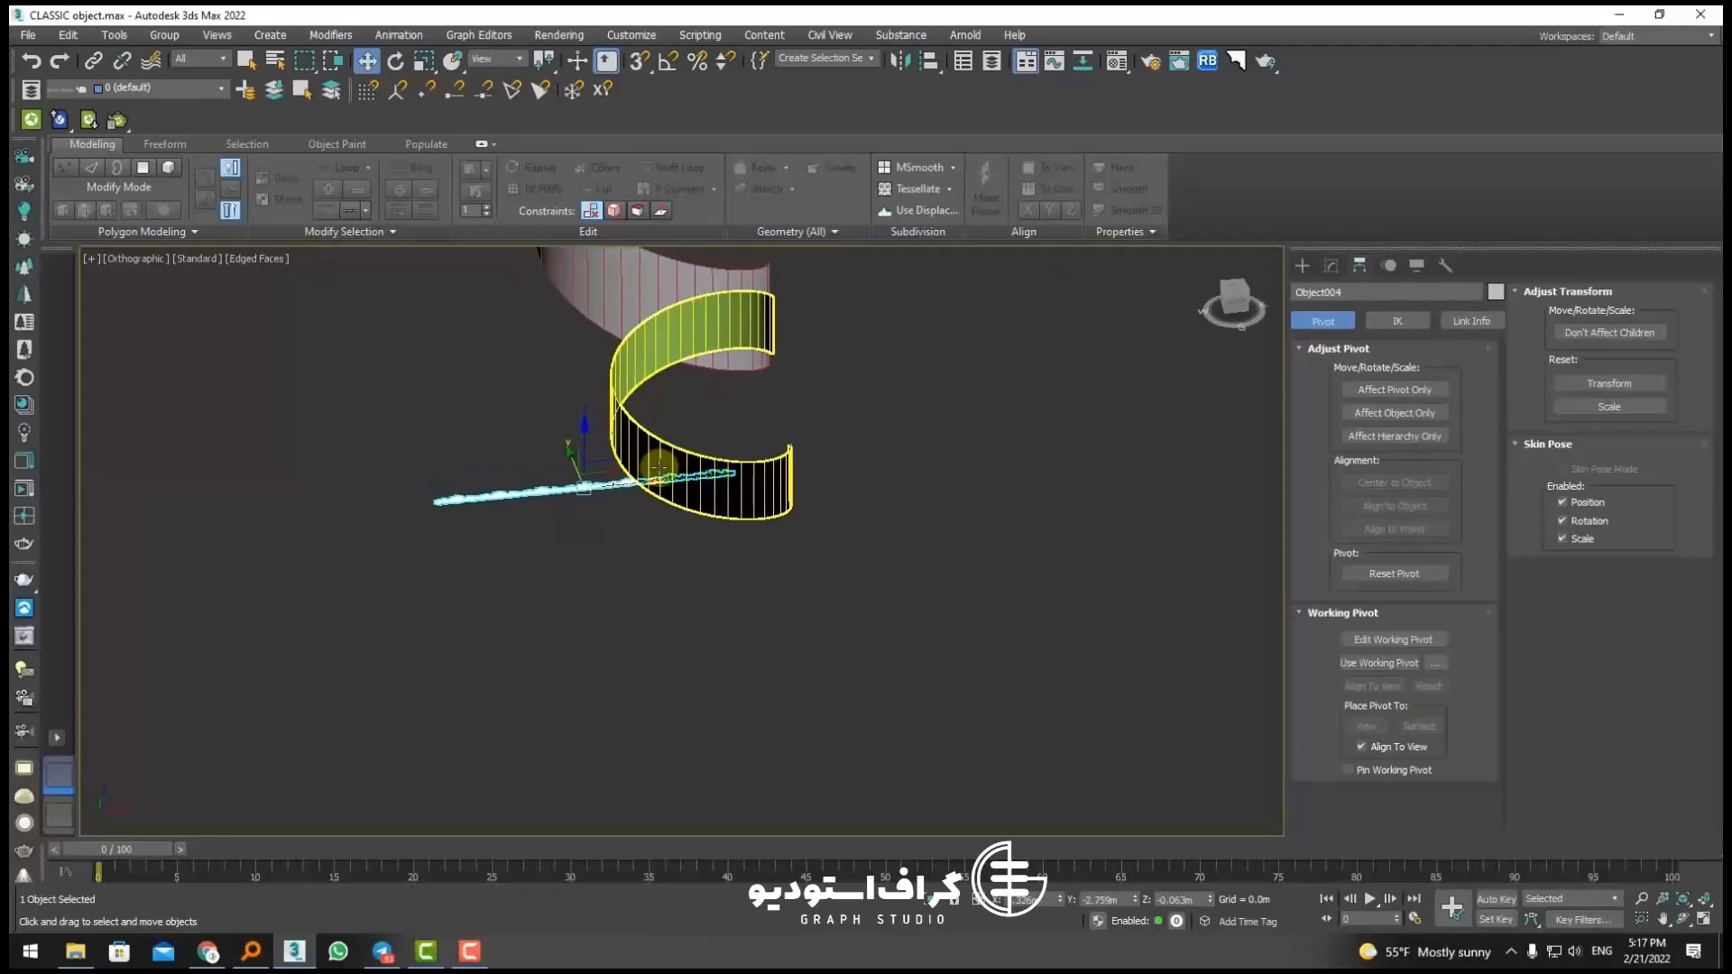
{"action": "scroll", "coordinate": [667, 474], "scroll_direction": "up", "scroll_amount": 5}
{"action": "left_click", "coordinate": [954, 469]}
{"action": "left_click", "coordinate": [1331, 265]}
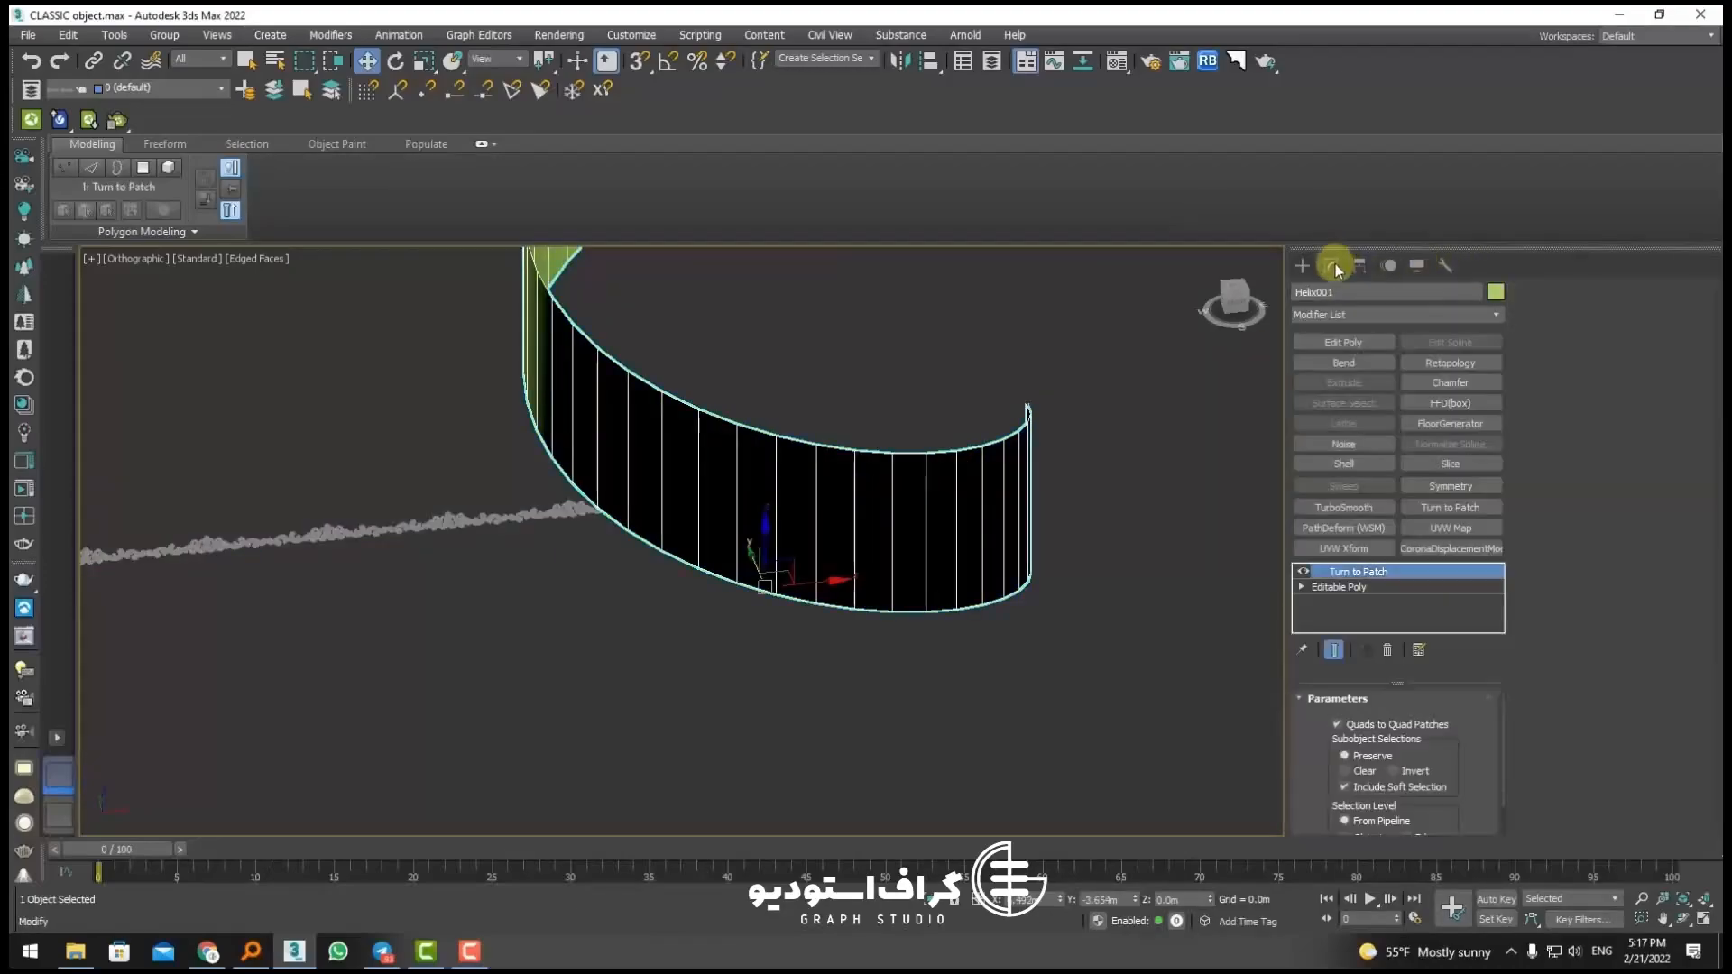
Step: Apply PatchDeform (WSM) to the ornament strip, using the smaller helix ribbon as its patch
{"action": "left_click", "coordinate": [332, 531]}
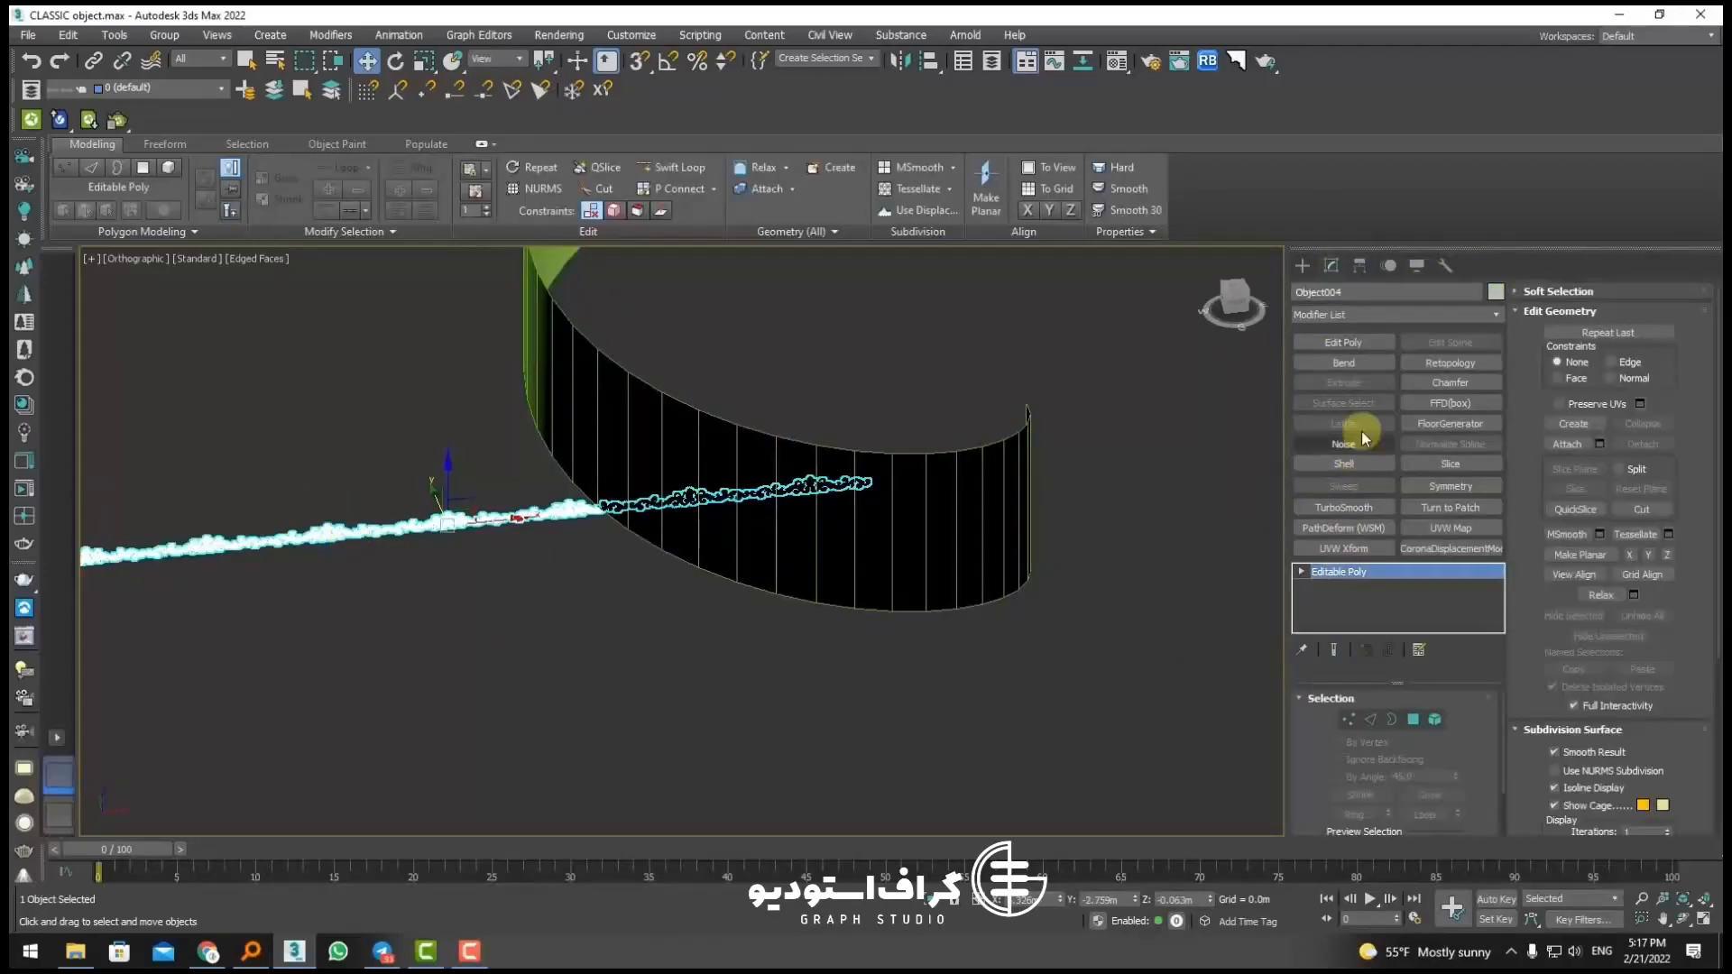
{"action": "left_click", "coordinate": [1329, 313]}
{"action": "scroll", "coordinate": [1353, 343], "scroll_direction": "down", "scroll_amount": 5}
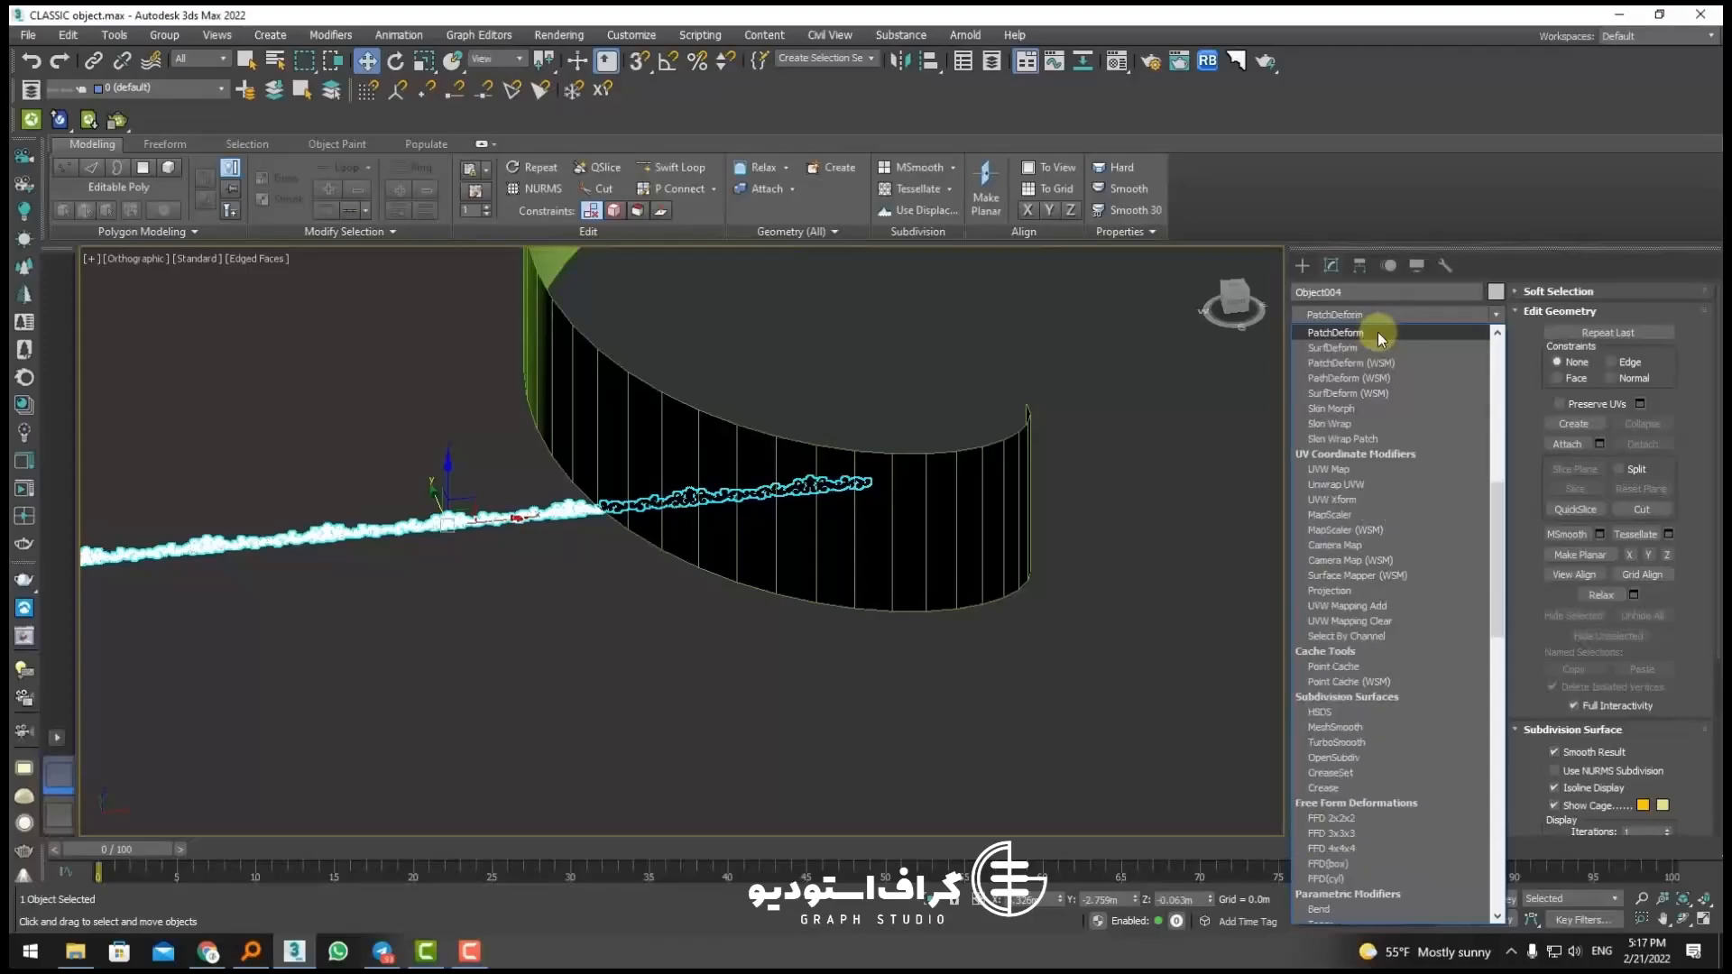
{"action": "left_click", "coordinate": [1373, 363]}
{"action": "left_click", "coordinate": [1390, 746]}
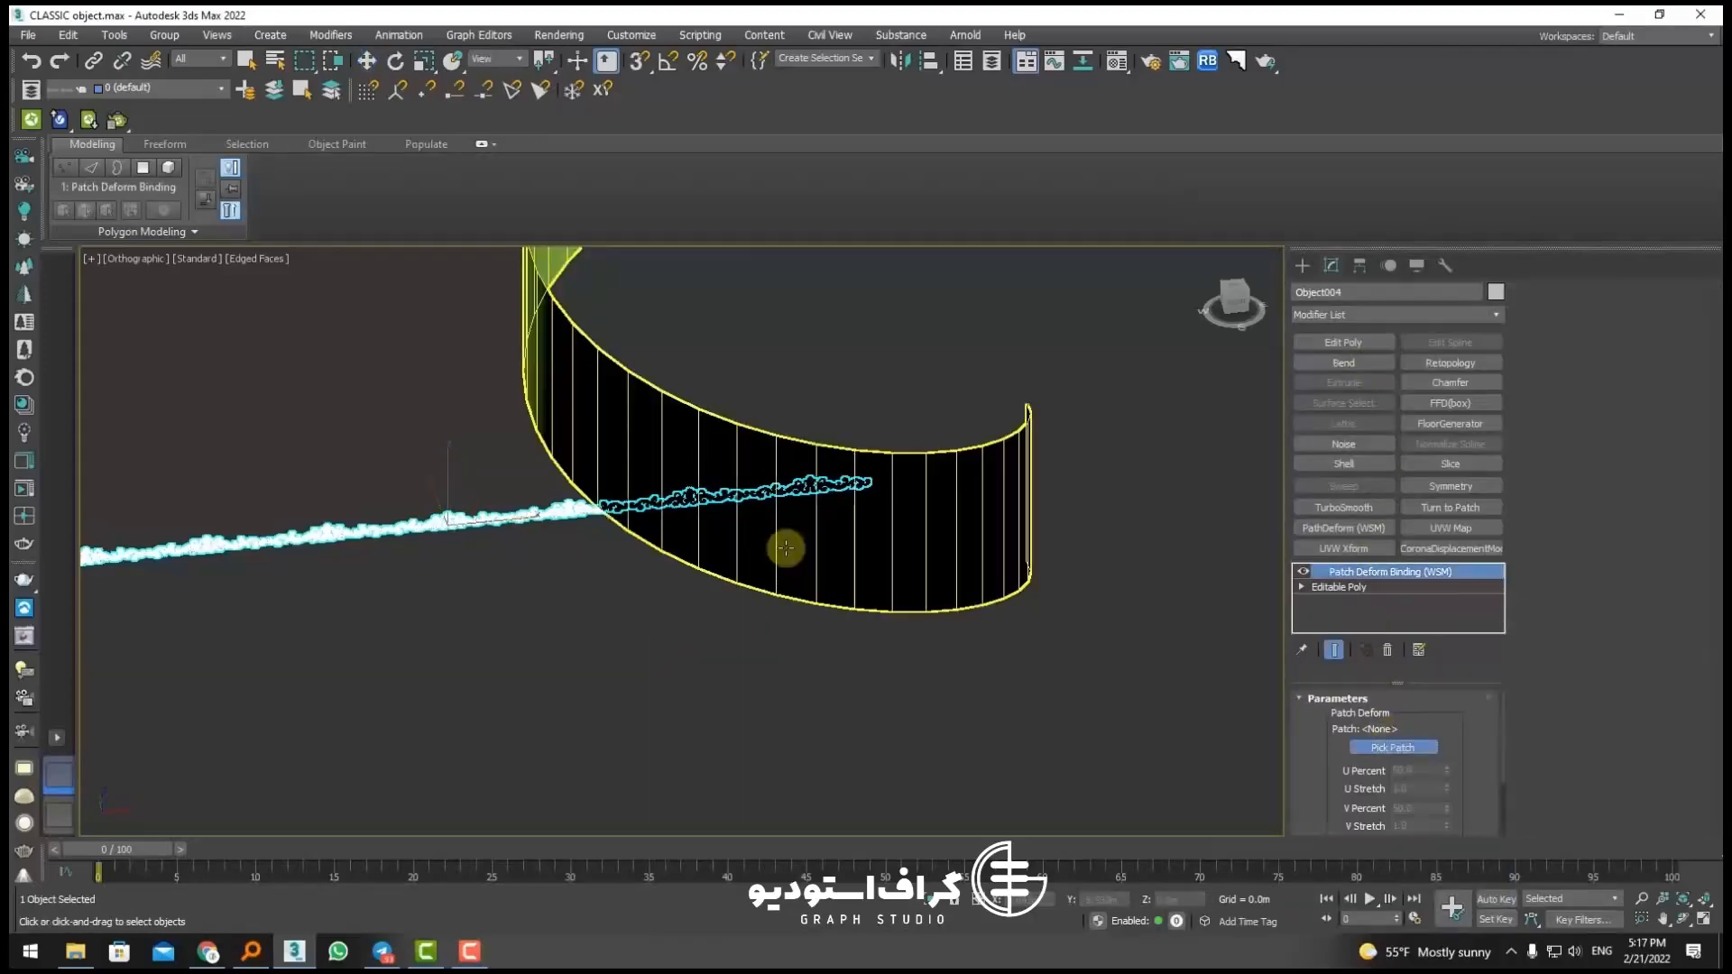
{"action": "left_click", "coordinate": [785, 548]}
{"action": "scroll", "coordinate": [812, 534], "scroll_direction": "down", "scroll_amount": 4}
{"action": "middle_click_drag", "start_coordinate": [851, 511], "coordinate": [699, 498], "text": "alt"}
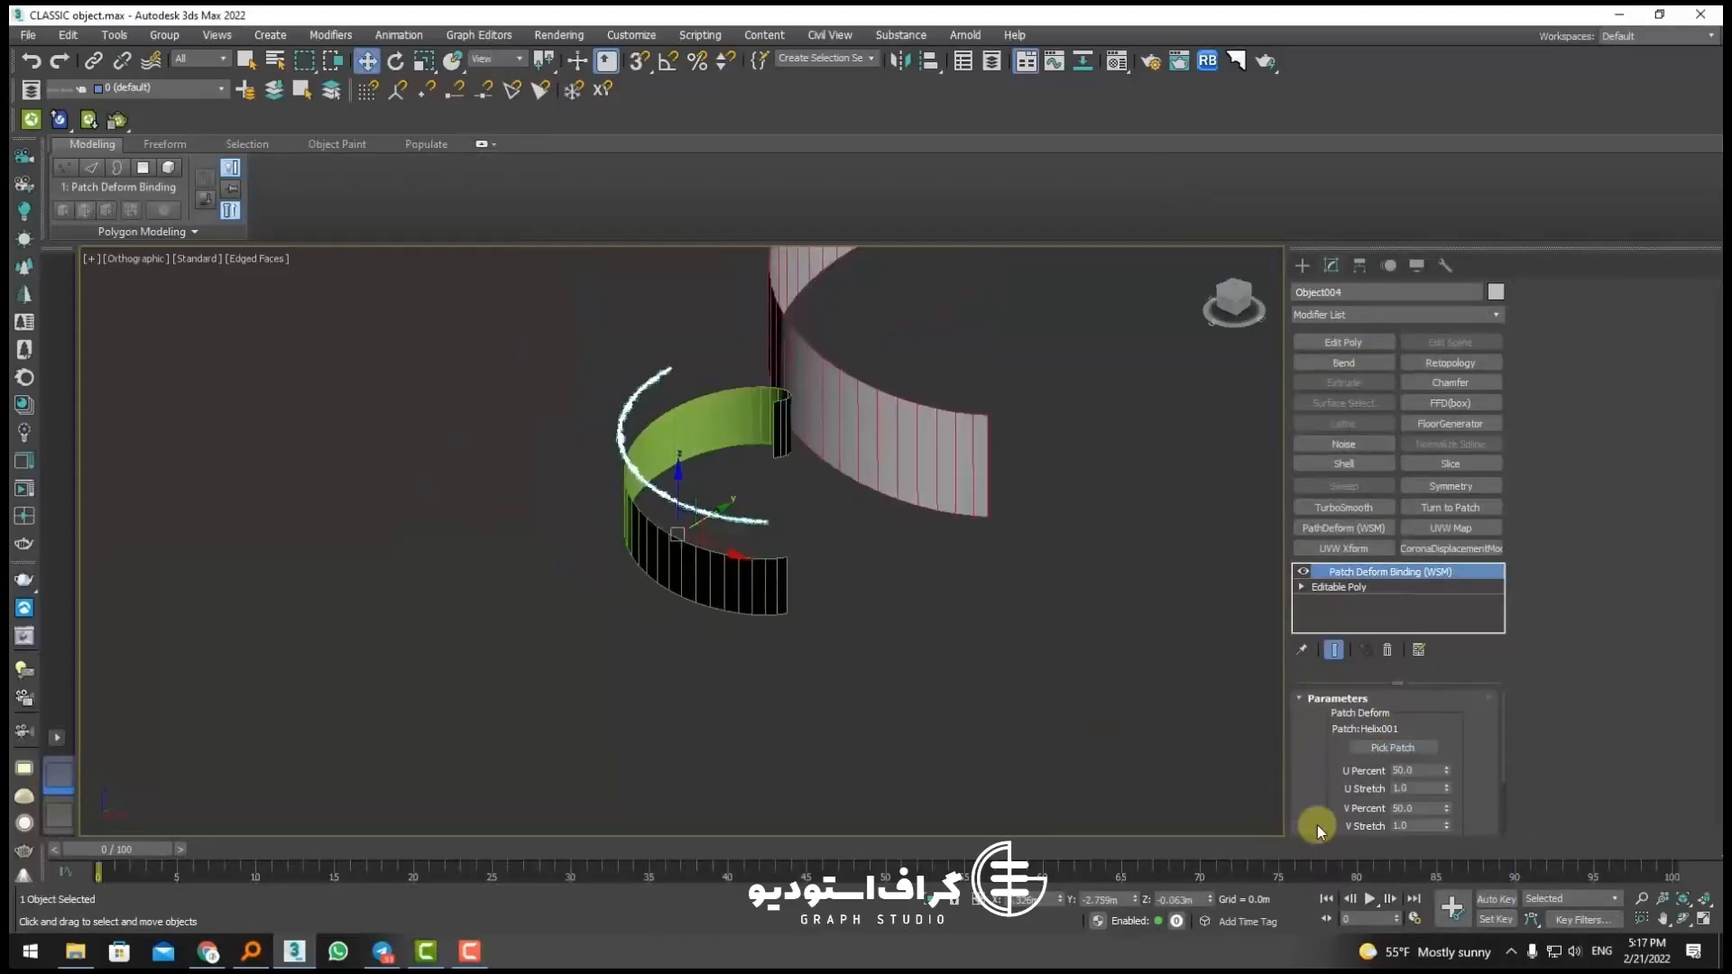
Step: Move the deformed ornament strip onto the helix patch
{"action": "scroll", "coordinate": [1317, 824], "scroll_direction": "down", "scroll_amount": 2}
{"action": "left_click", "coordinate": [1387, 778]}
{"action": "scroll", "coordinate": [1380, 781], "scroll_direction": "up", "scroll_amount": 1}
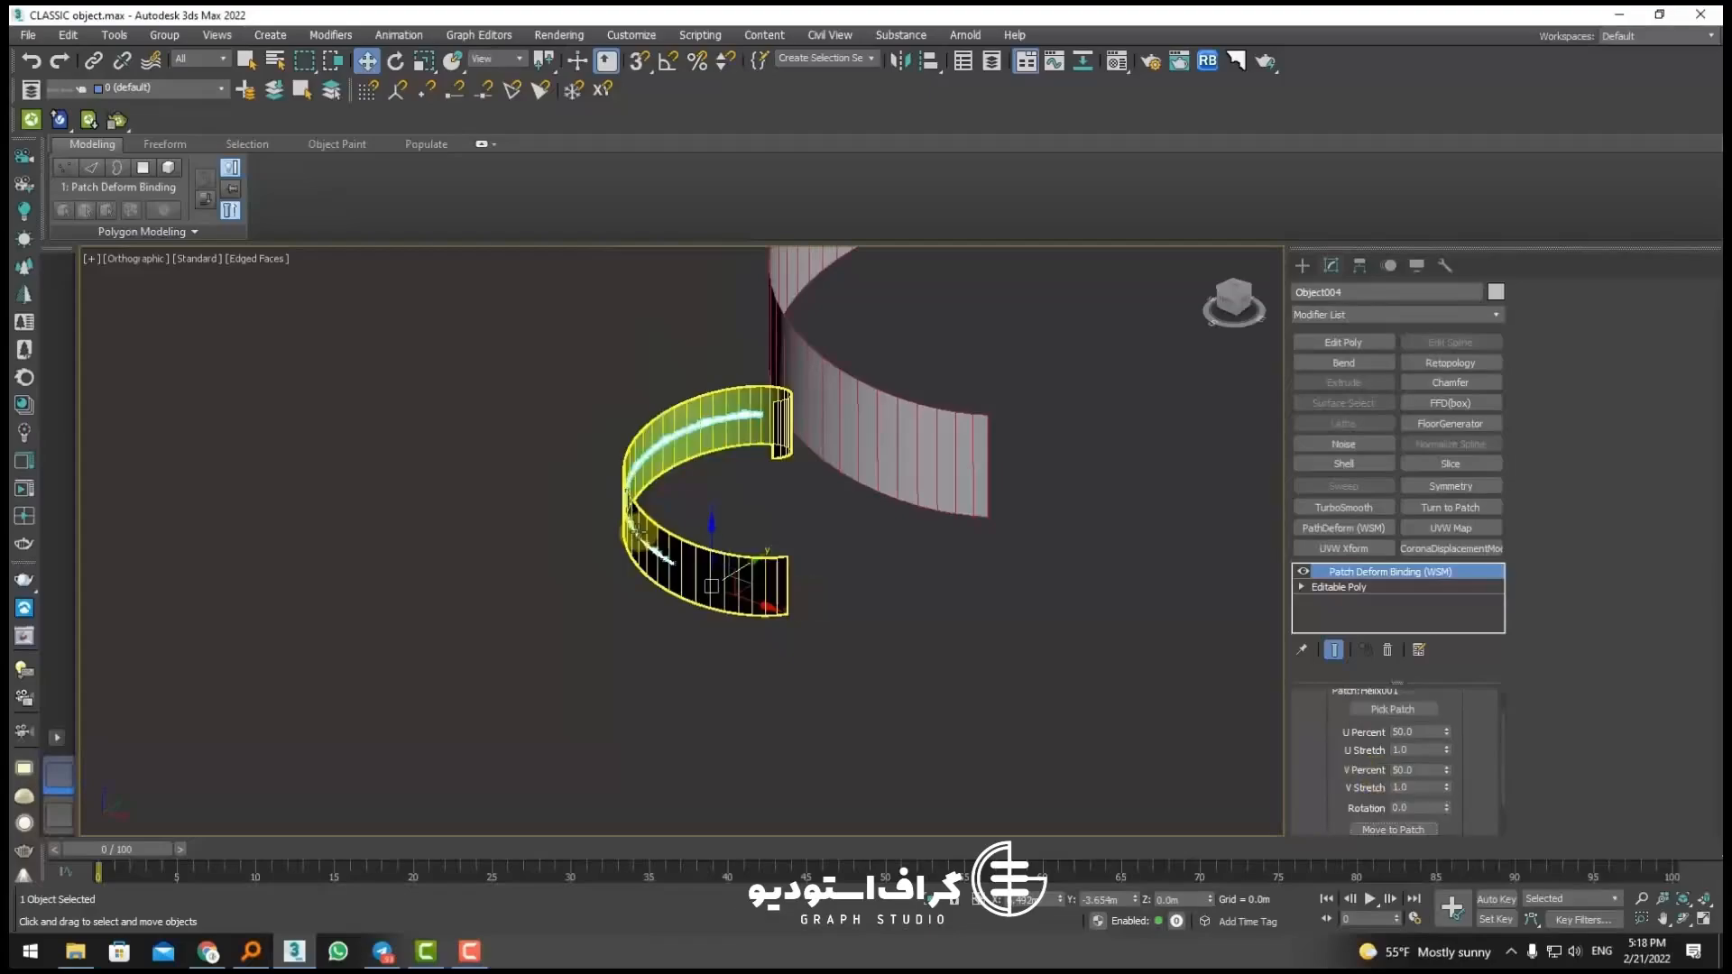
Step: Turn off edged faces and inspect how the ornament strip follows the curved ribbon surface
{"action": "scroll", "coordinate": [737, 567], "scroll_direction": "up", "scroll_amount": 10}
{"action": "scroll", "coordinate": [737, 567], "scroll_direction": "down", "scroll_amount": 8}
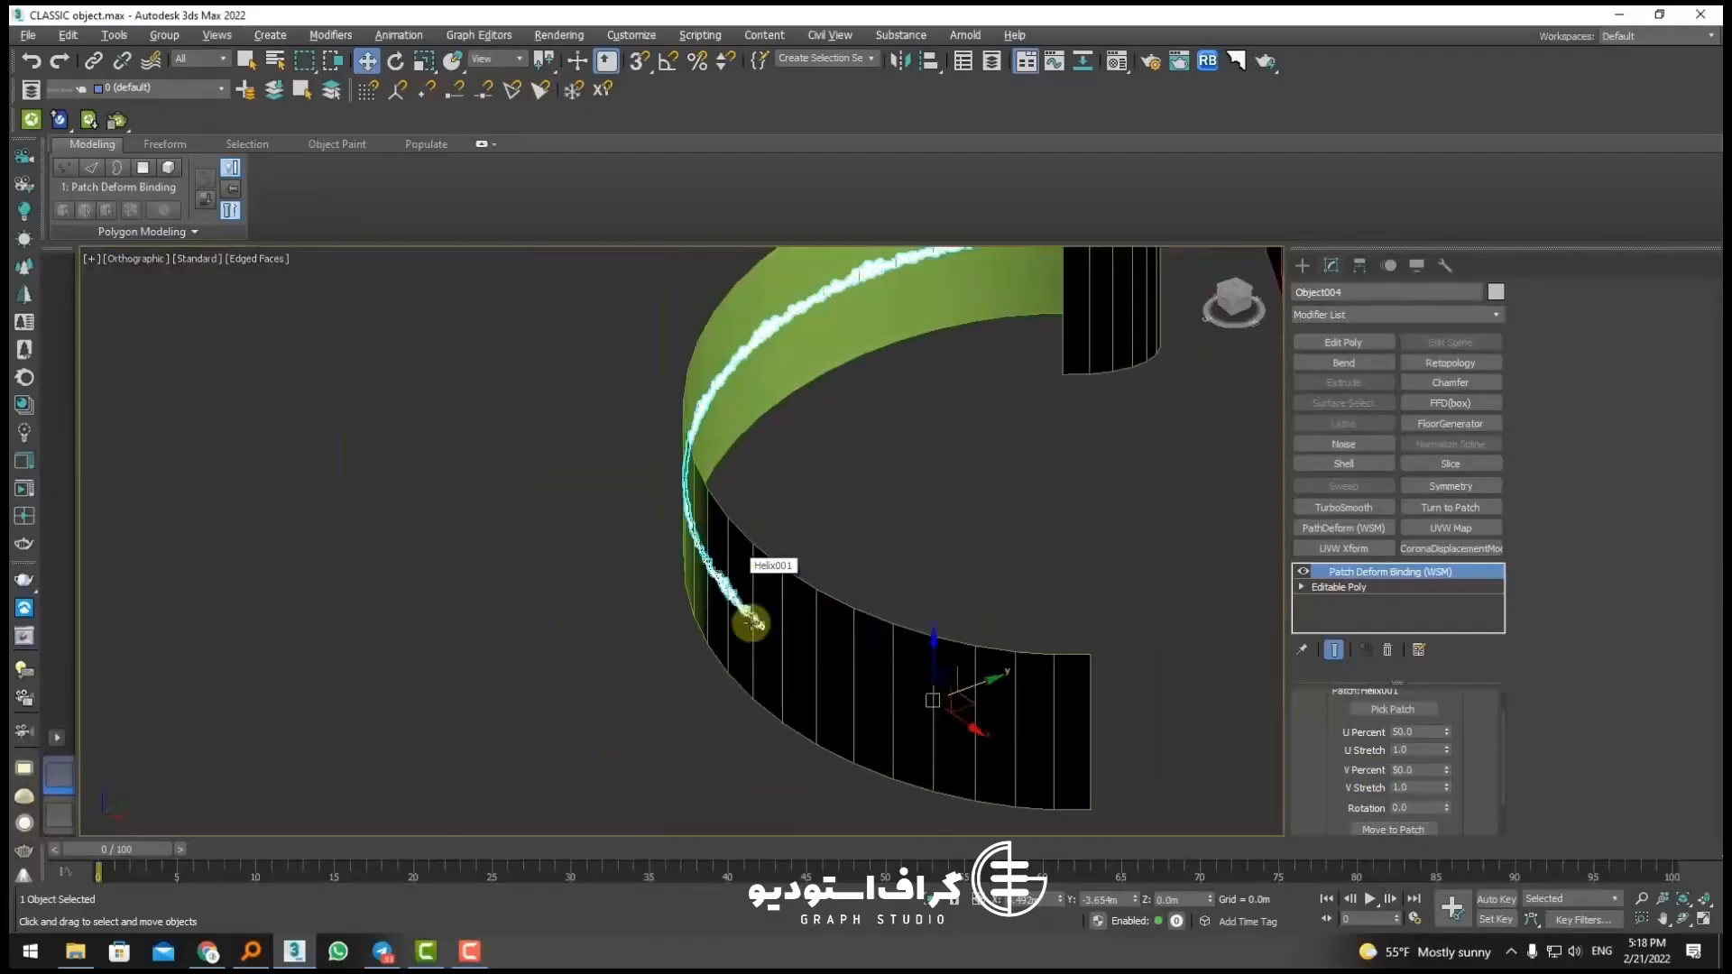
{"action": "middle_click_drag", "start_coordinate": [749, 622], "coordinate": [687, 614], "text": "alt"}
{"action": "scroll", "coordinate": [754, 377], "scroll_direction": "up", "scroll_amount": 5}
{"action": "key", "text": "F4"}
{"action": "scroll", "coordinate": [778, 377], "scroll_direction": "up", "scroll_amount": 3}
{"action": "scroll", "coordinate": [780, 382], "scroll_direction": "down", "scroll_amount": 5}
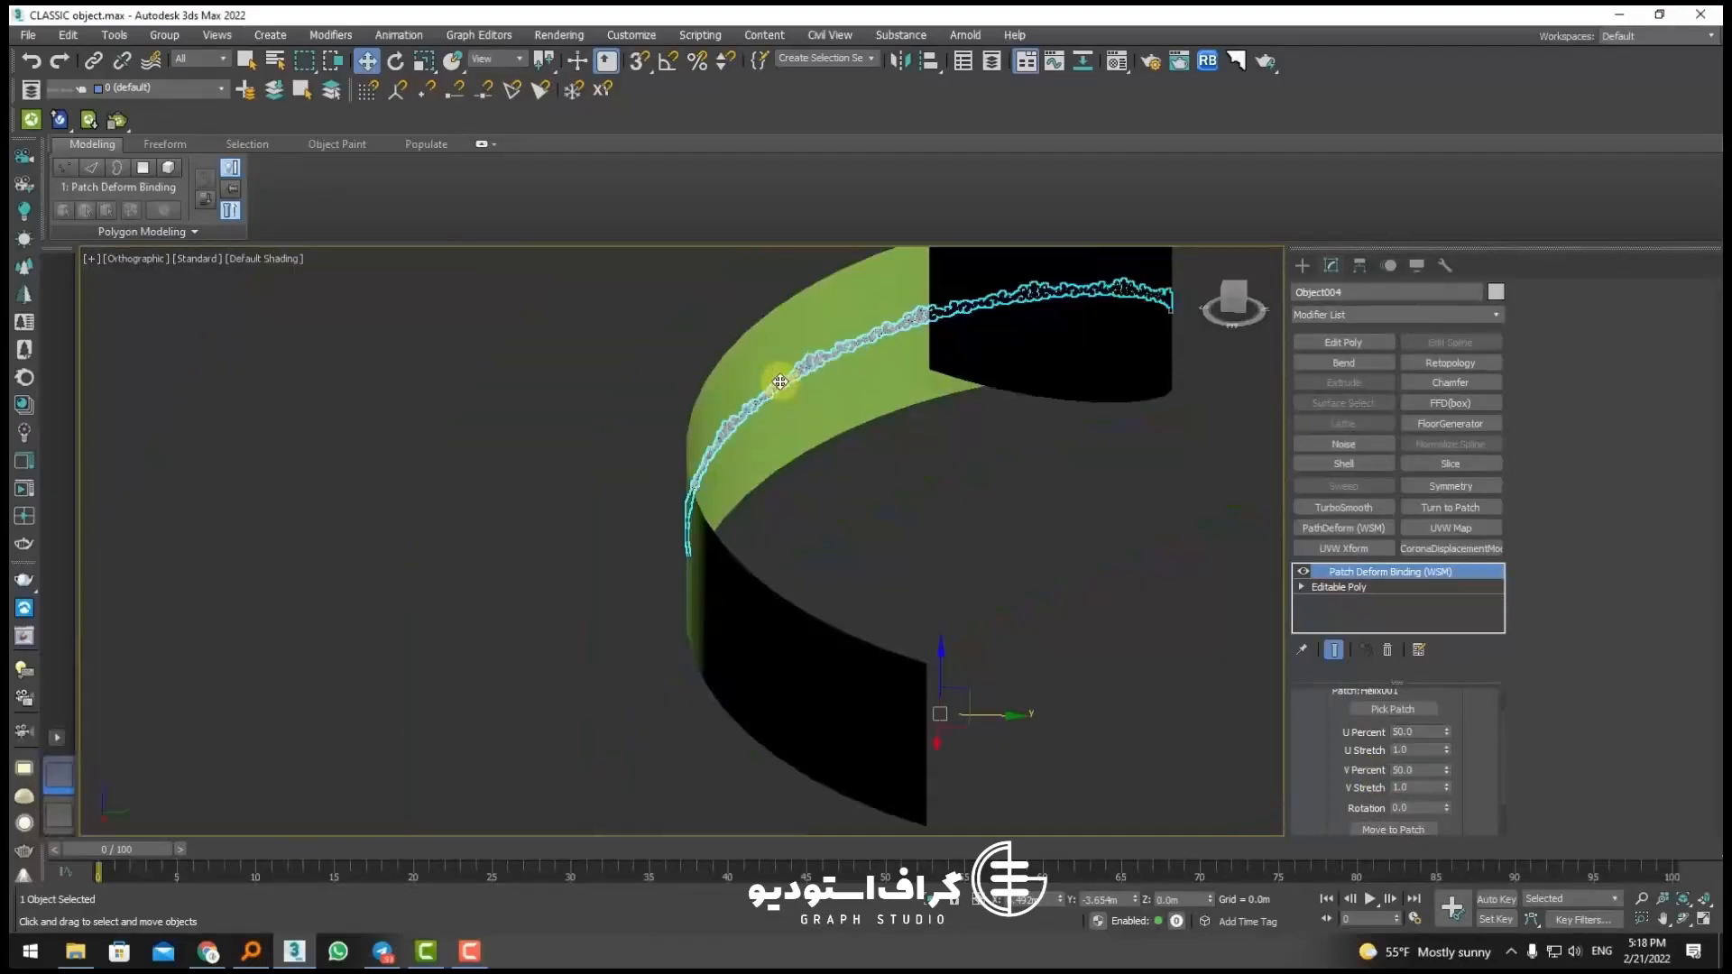
{"action": "middle_click_drag", "start_coordinate": [781, 379], "coordinate": [891, 333], "text": "alt"}
{"action": "scroll", "coordinate": [892, 334], "scroll_direction": "up", "scroll_amount": 6}
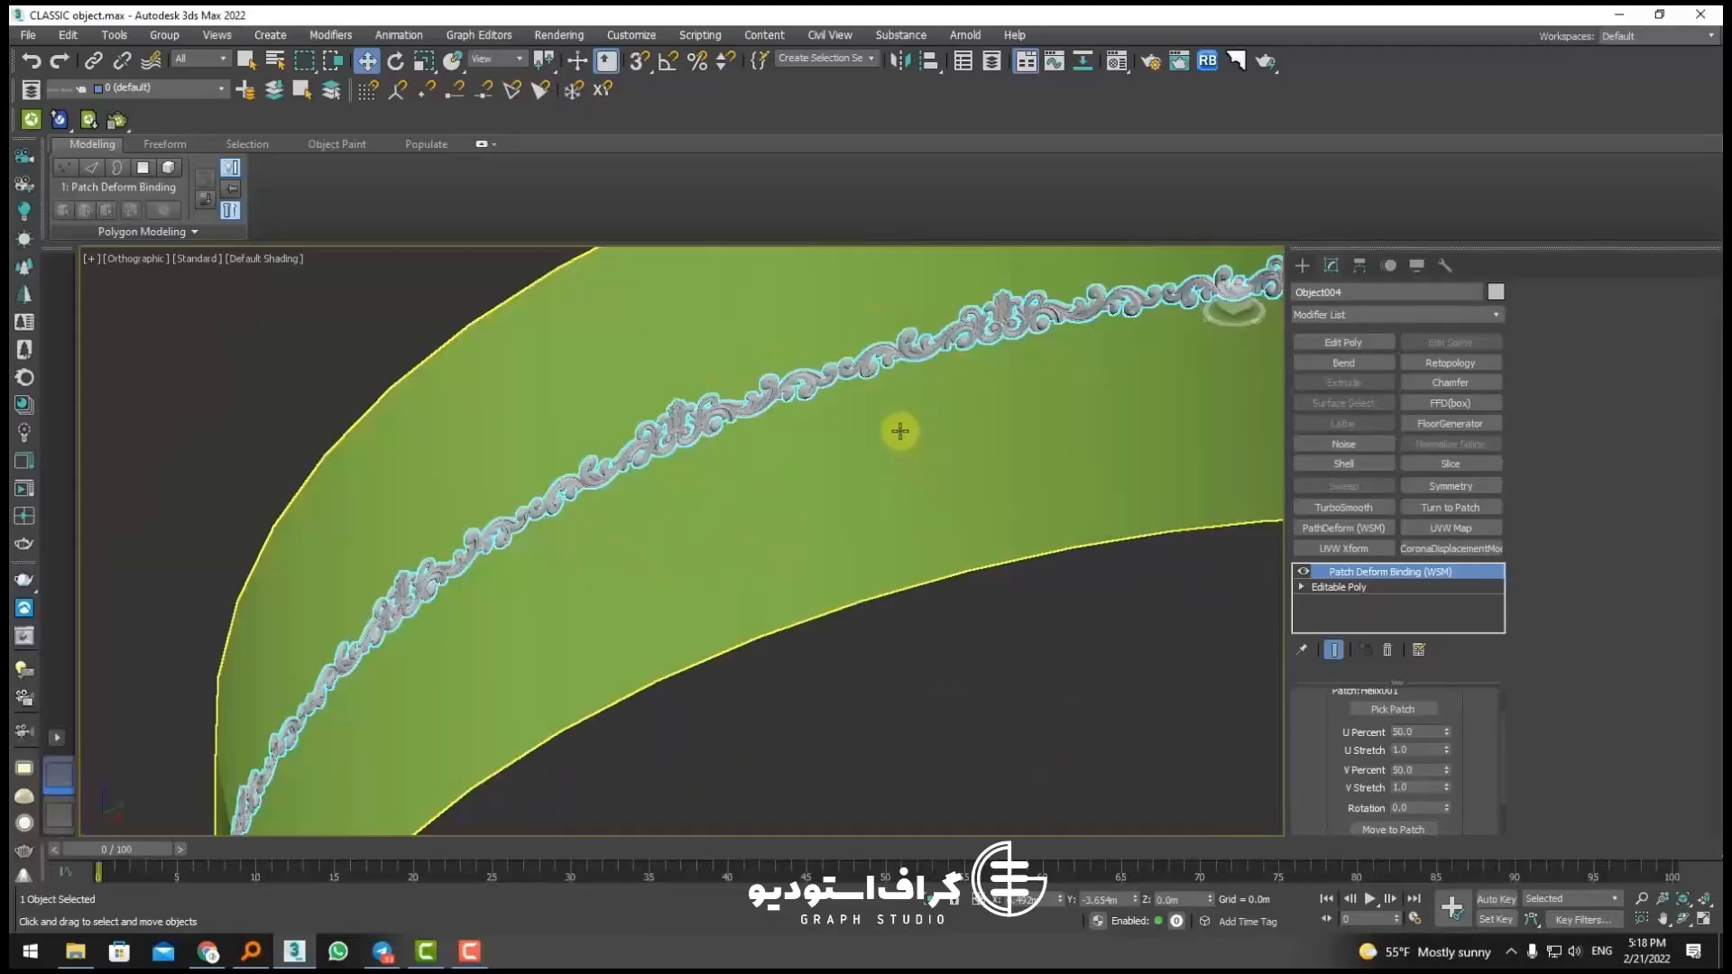
Step: Set the ornament strip's U Percent to 66.5, and undo a trial U Stretch of 2.82
{"action": "left_click_drag", "start_coordinate": [1446, 732], "coordinate": [1465, 587]}
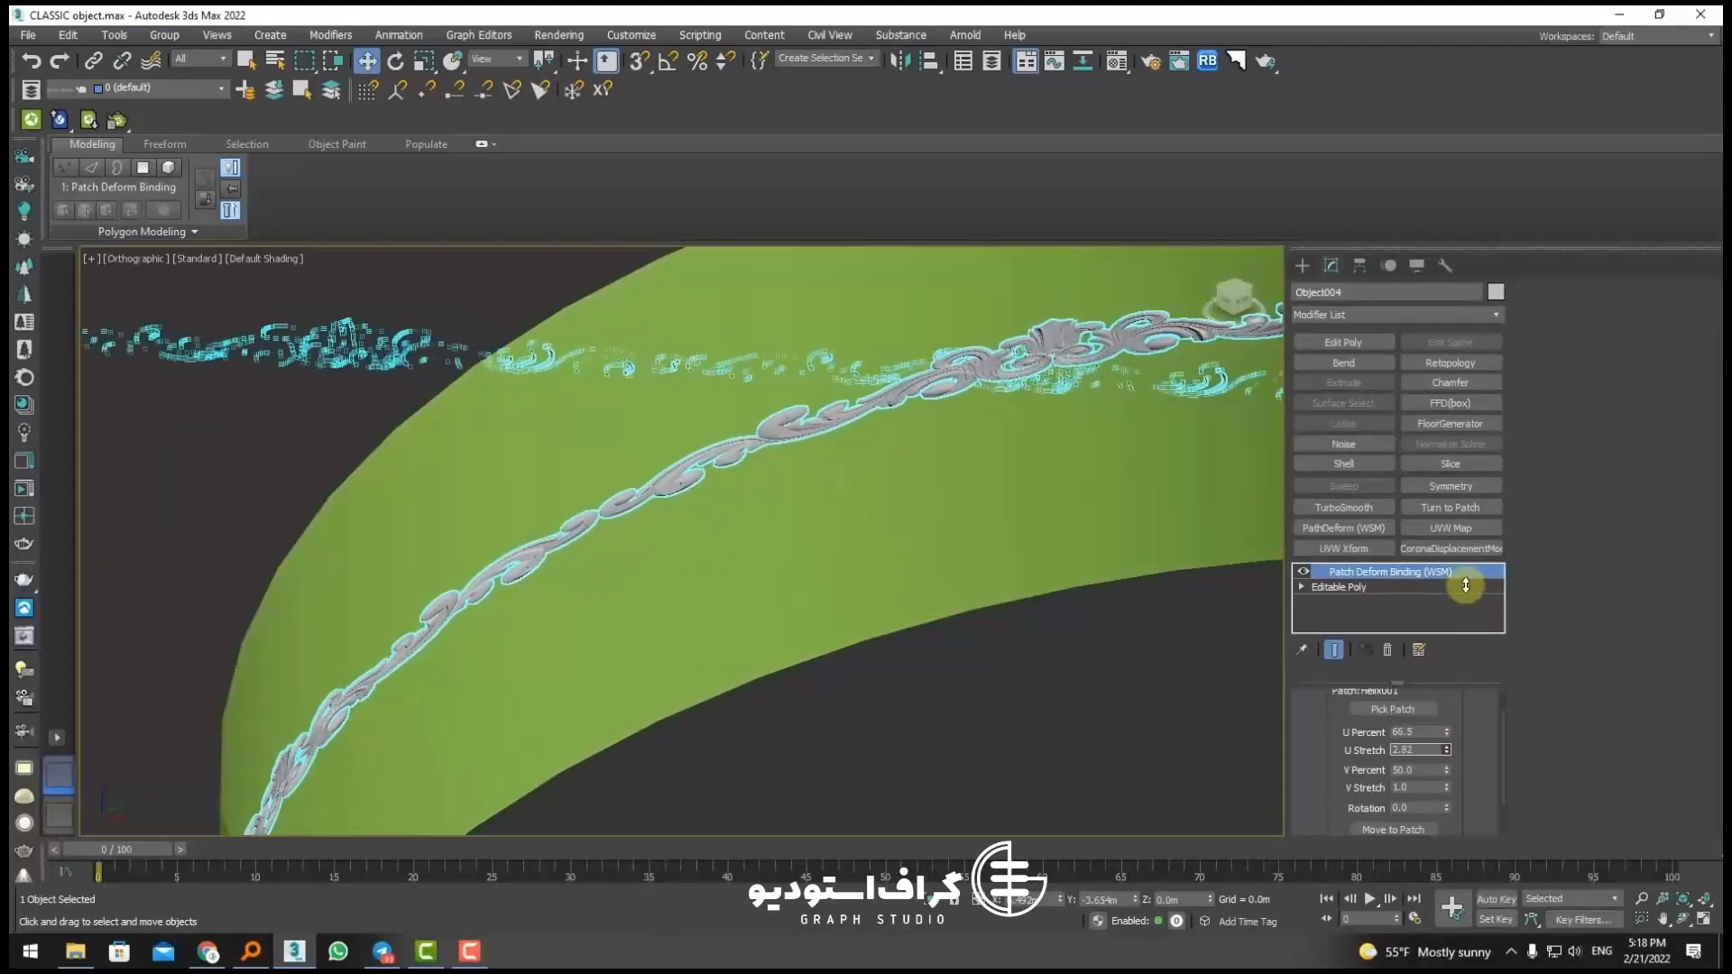
{"action": "key", "text": "ctrl+z"}
{"action": "scroll", "coordinate": [1025, 531], "scroll_direction": "down", "scroll_amount": 5}
{"action": "mouse_move", "coordinate": [1025, 533]}
{"action": "middle_mouse_down", "text": "alt"}
{"action": "mouse_move", "coordinate": [1147, 533]}
{"action": "mouse_move", "coordinate": [969, 560]}
{"action": "mouse_move", "coordinate": [1043, 561]}
{"action": "middle_mouse_up", "text": "alt"}
{"action": "scroll", "coordinate": [927, 548], "scroll_direction": "down", "scroll_amount": 6}
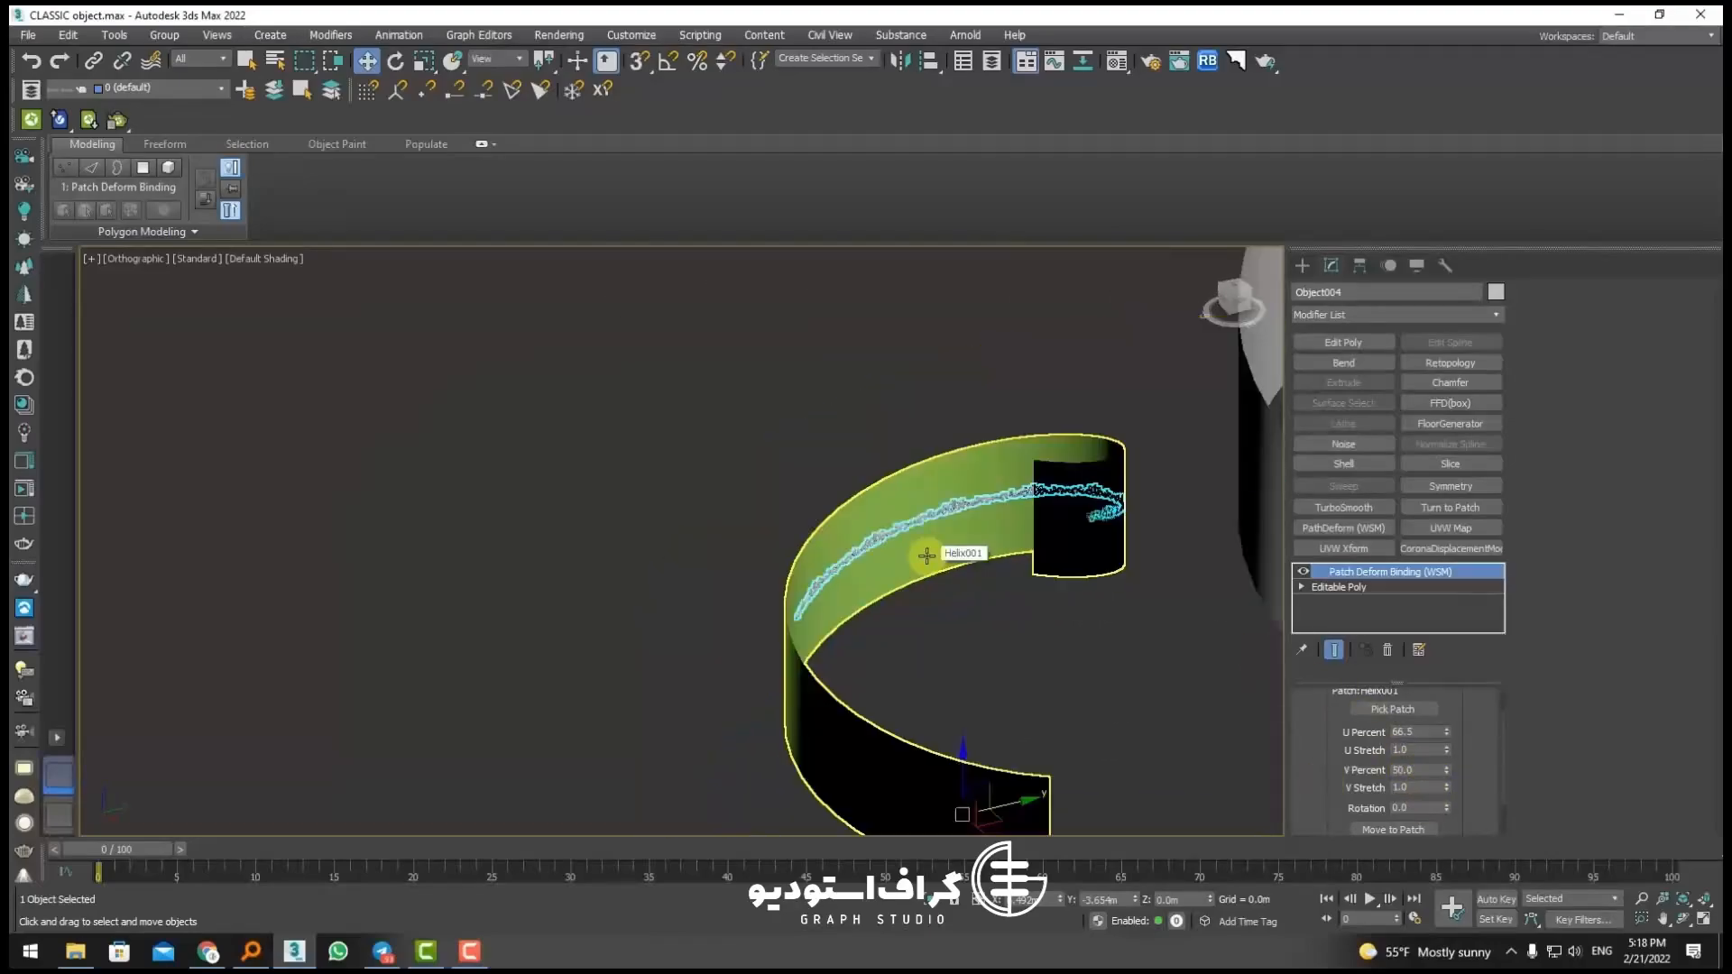
Step: Clear the selection and reset the program to a new, empty scene
{"action": "left_click", "coordinate": [570, 552]}
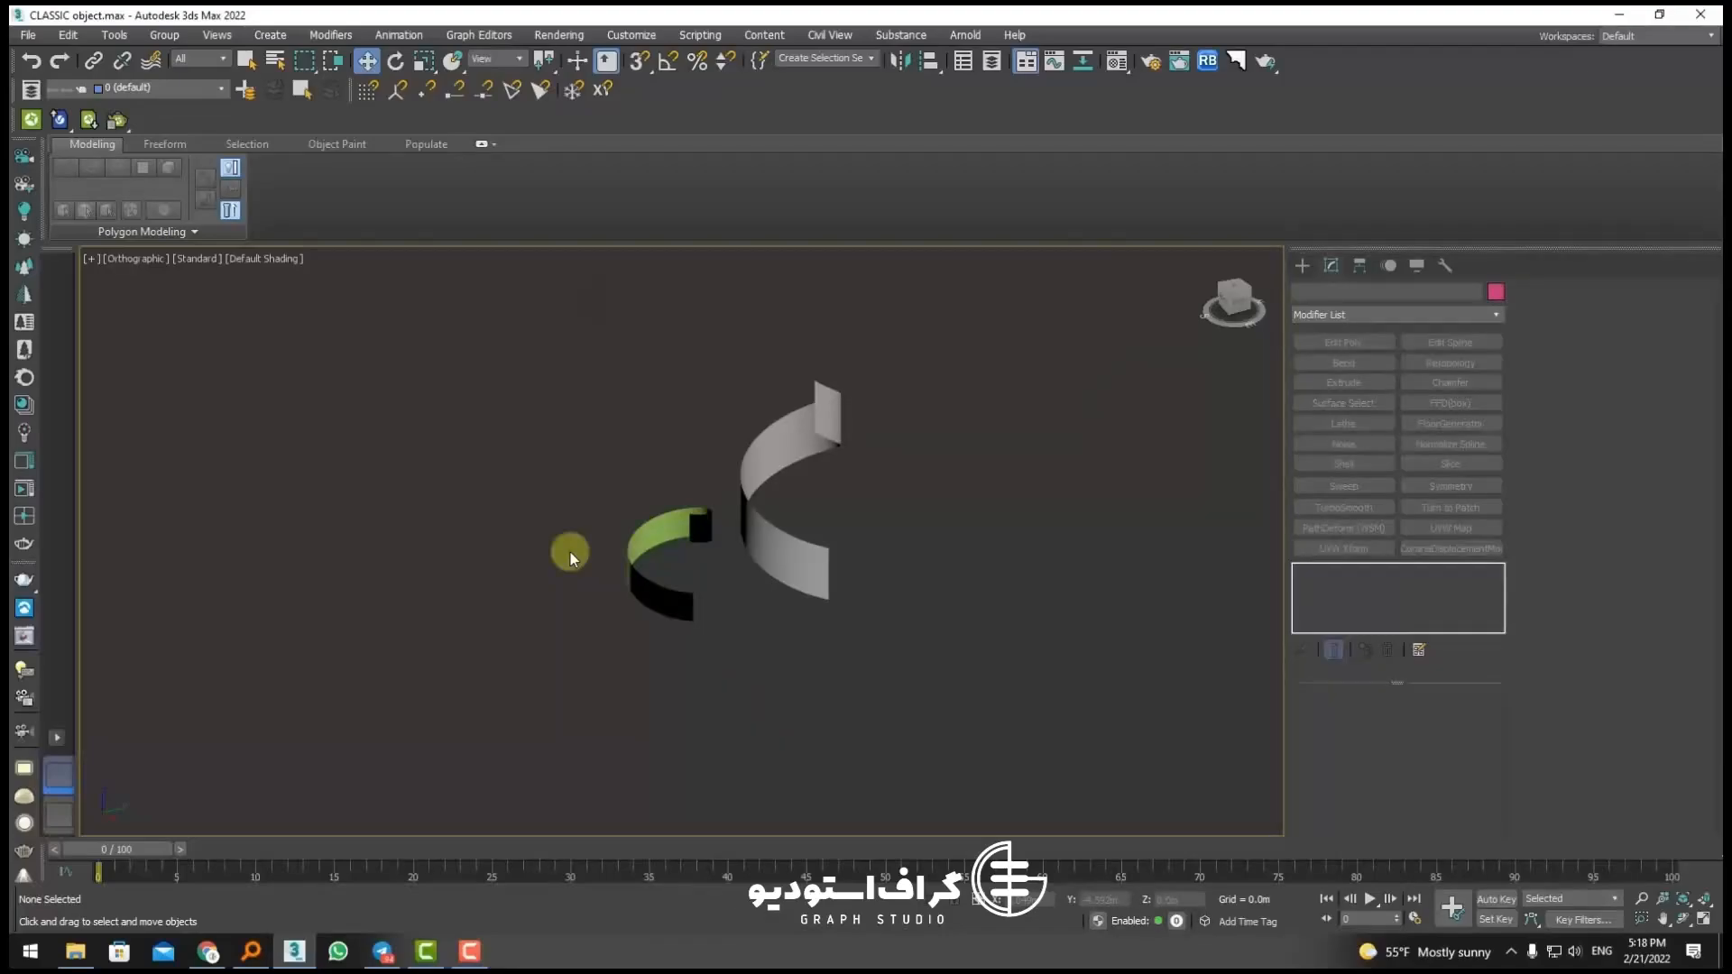
{"action": "left_click", "coordinate": [30, 37]}
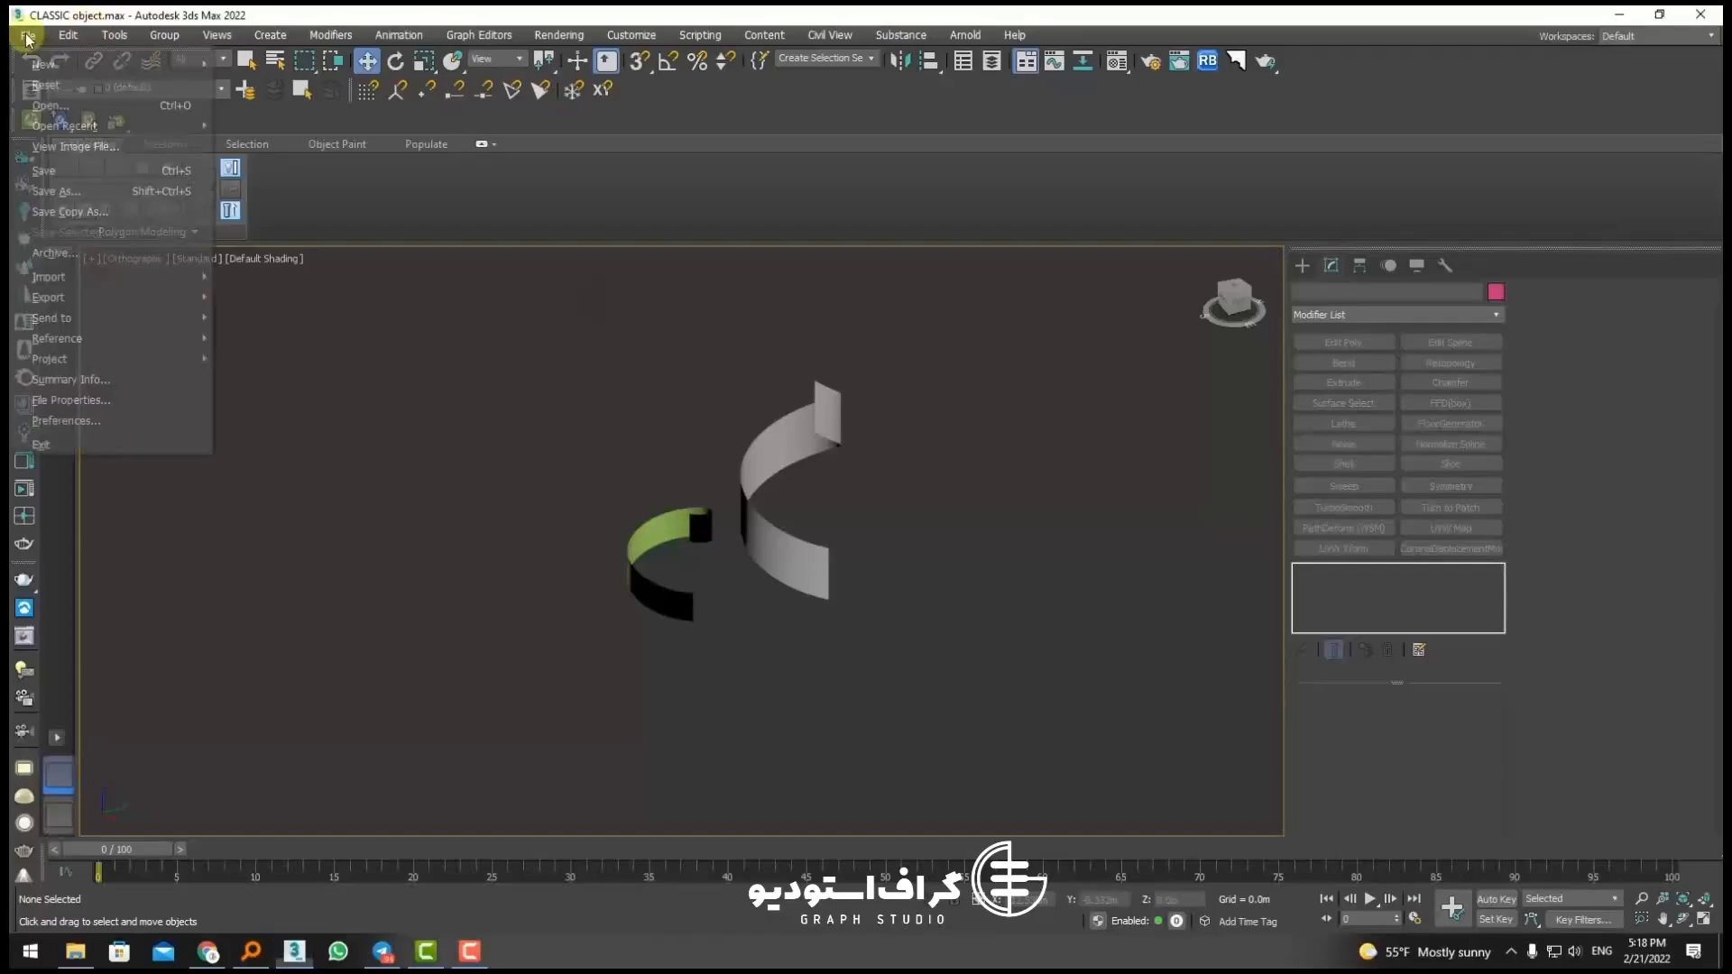
{"action": "left_click", "coordinate": [55, 81]}
{"action": "left_click", "coordinate": [847, 515]}
{"action": "left_click", "coordinate": [820, 512]}
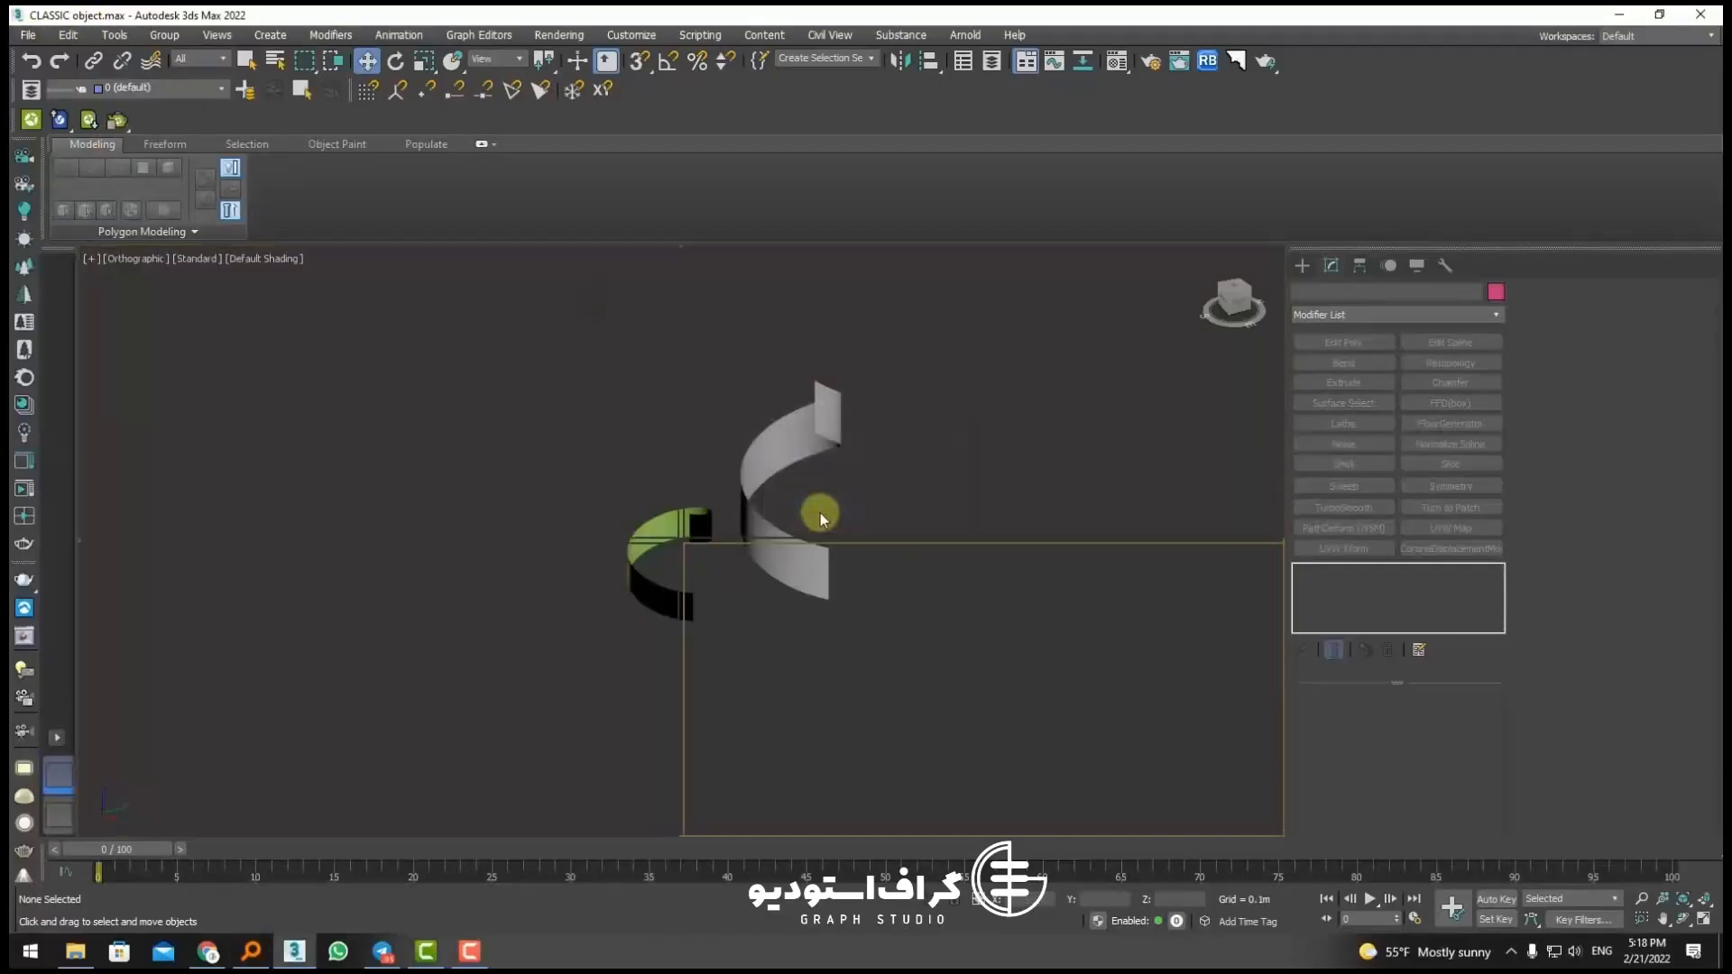
Step: Open profile.max and frame the window profile cross-section in the top view
{"action": "left_click", "coordinate": [20, 37]}
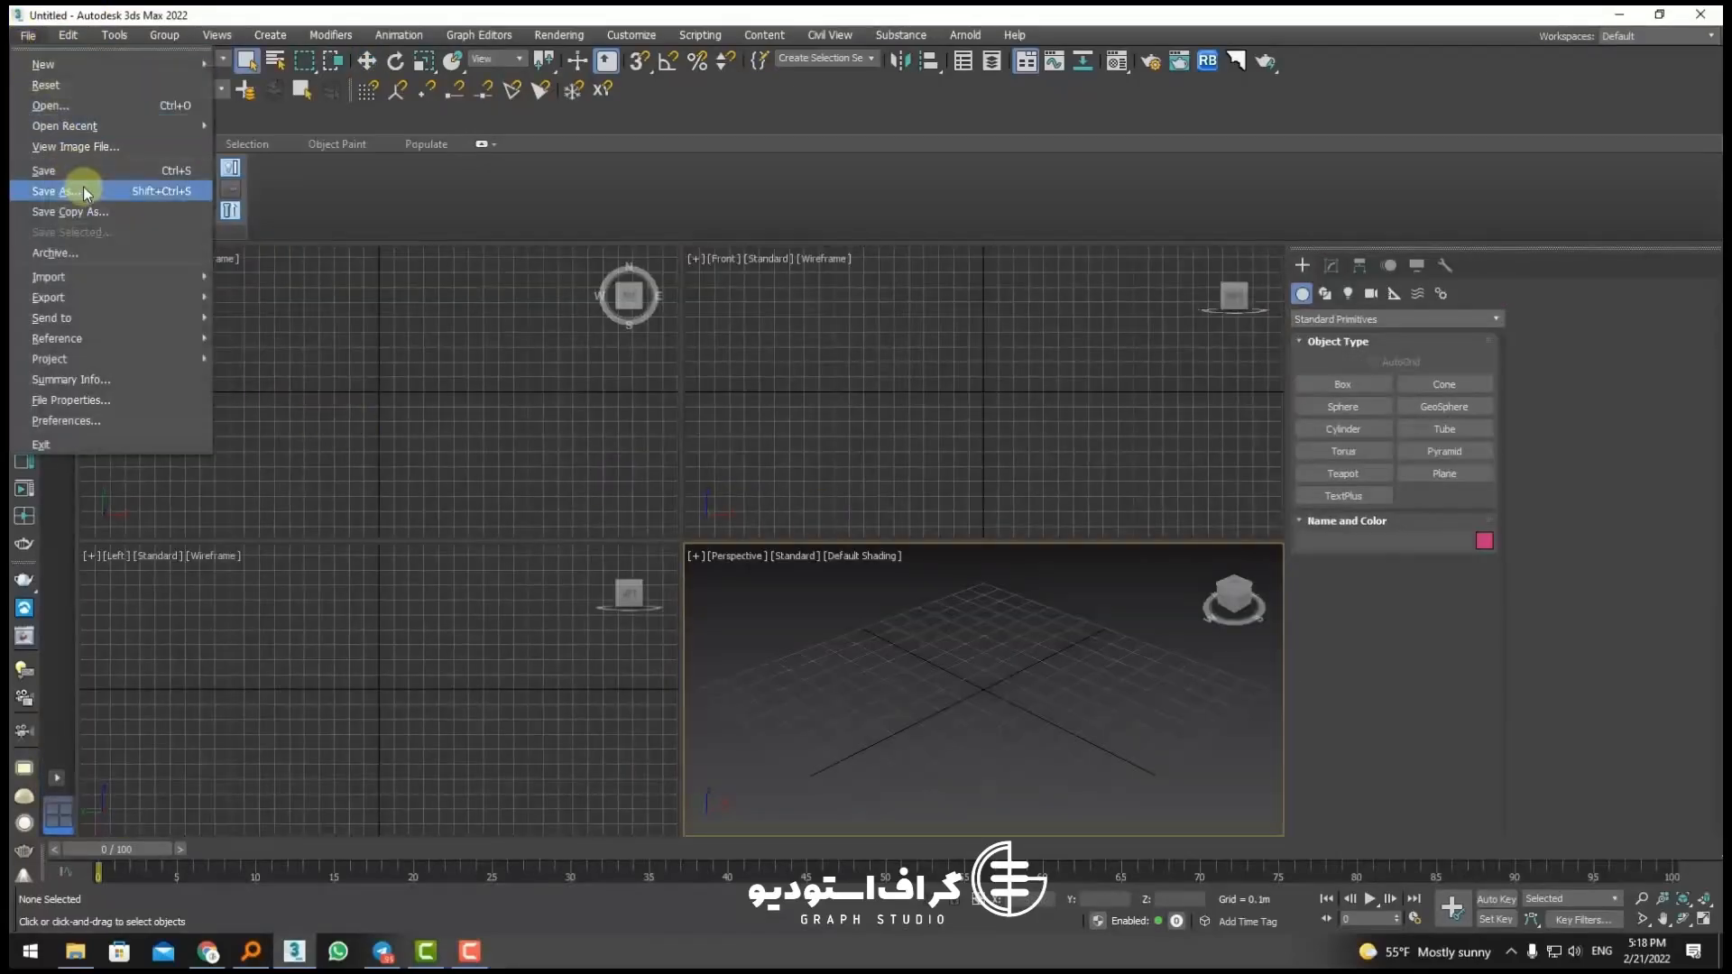
{"action": "left_click", "coordinate": [72, 106]}
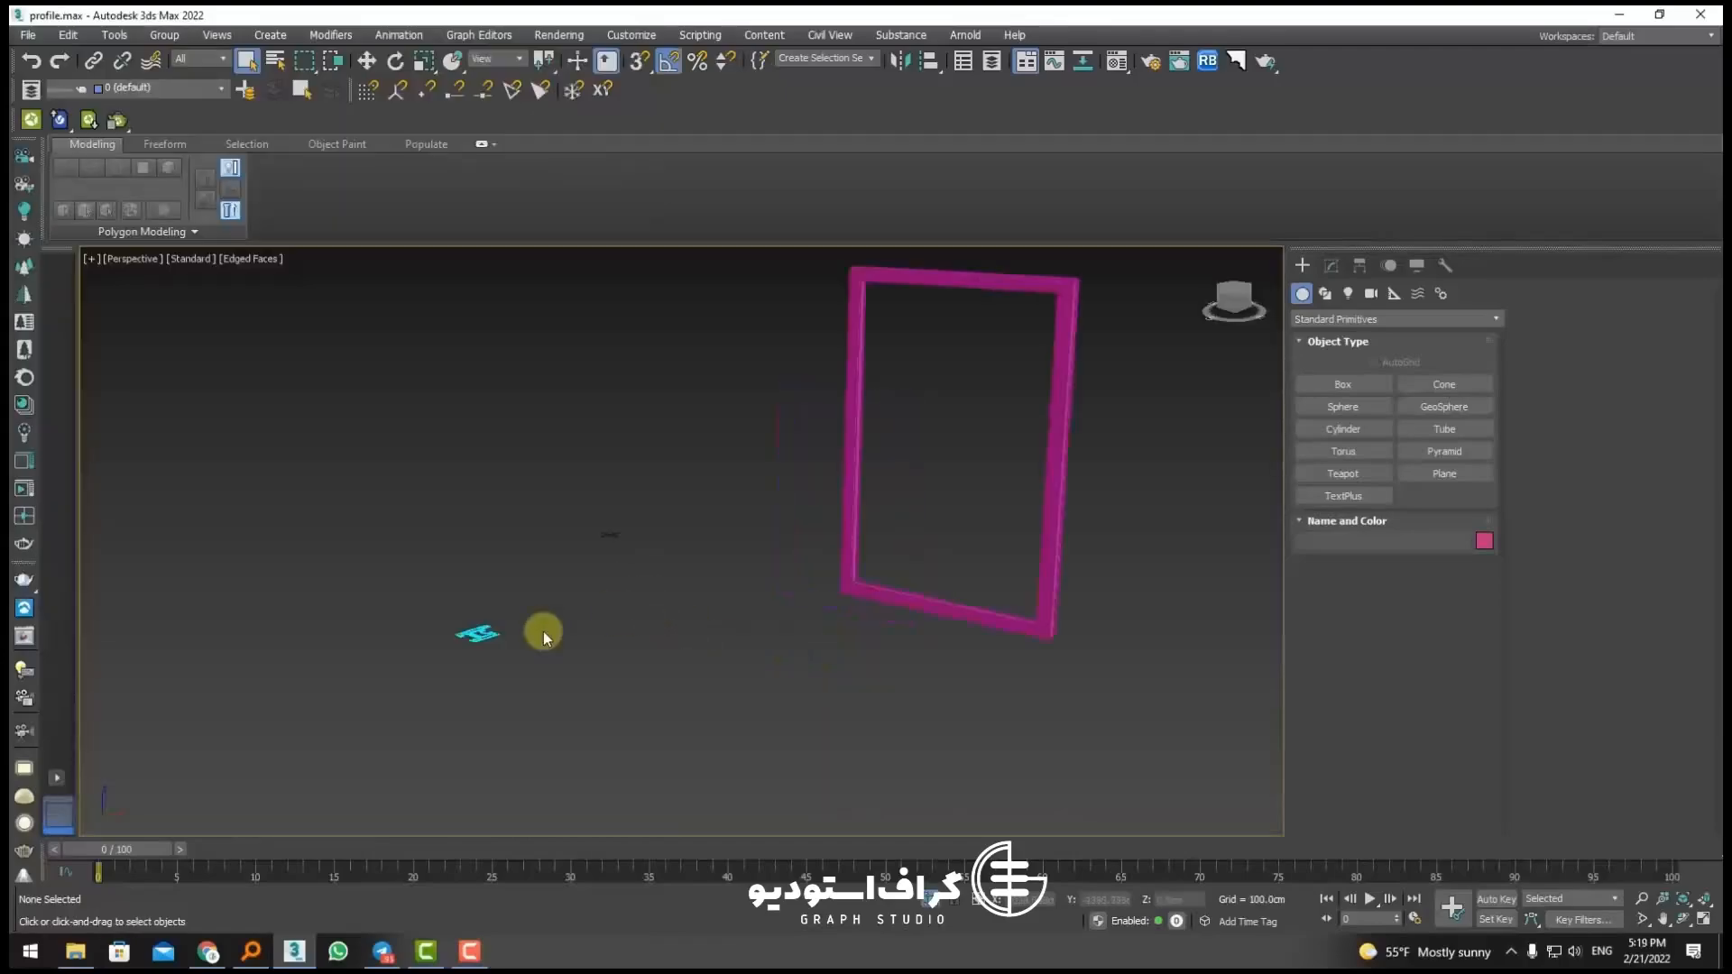
{"action": "scroll", "coordinate": [543, 631], "scroll_direction": "up", "scroll_amount": 5}
{"action": "left_click", "coordinate": [484, 631]}
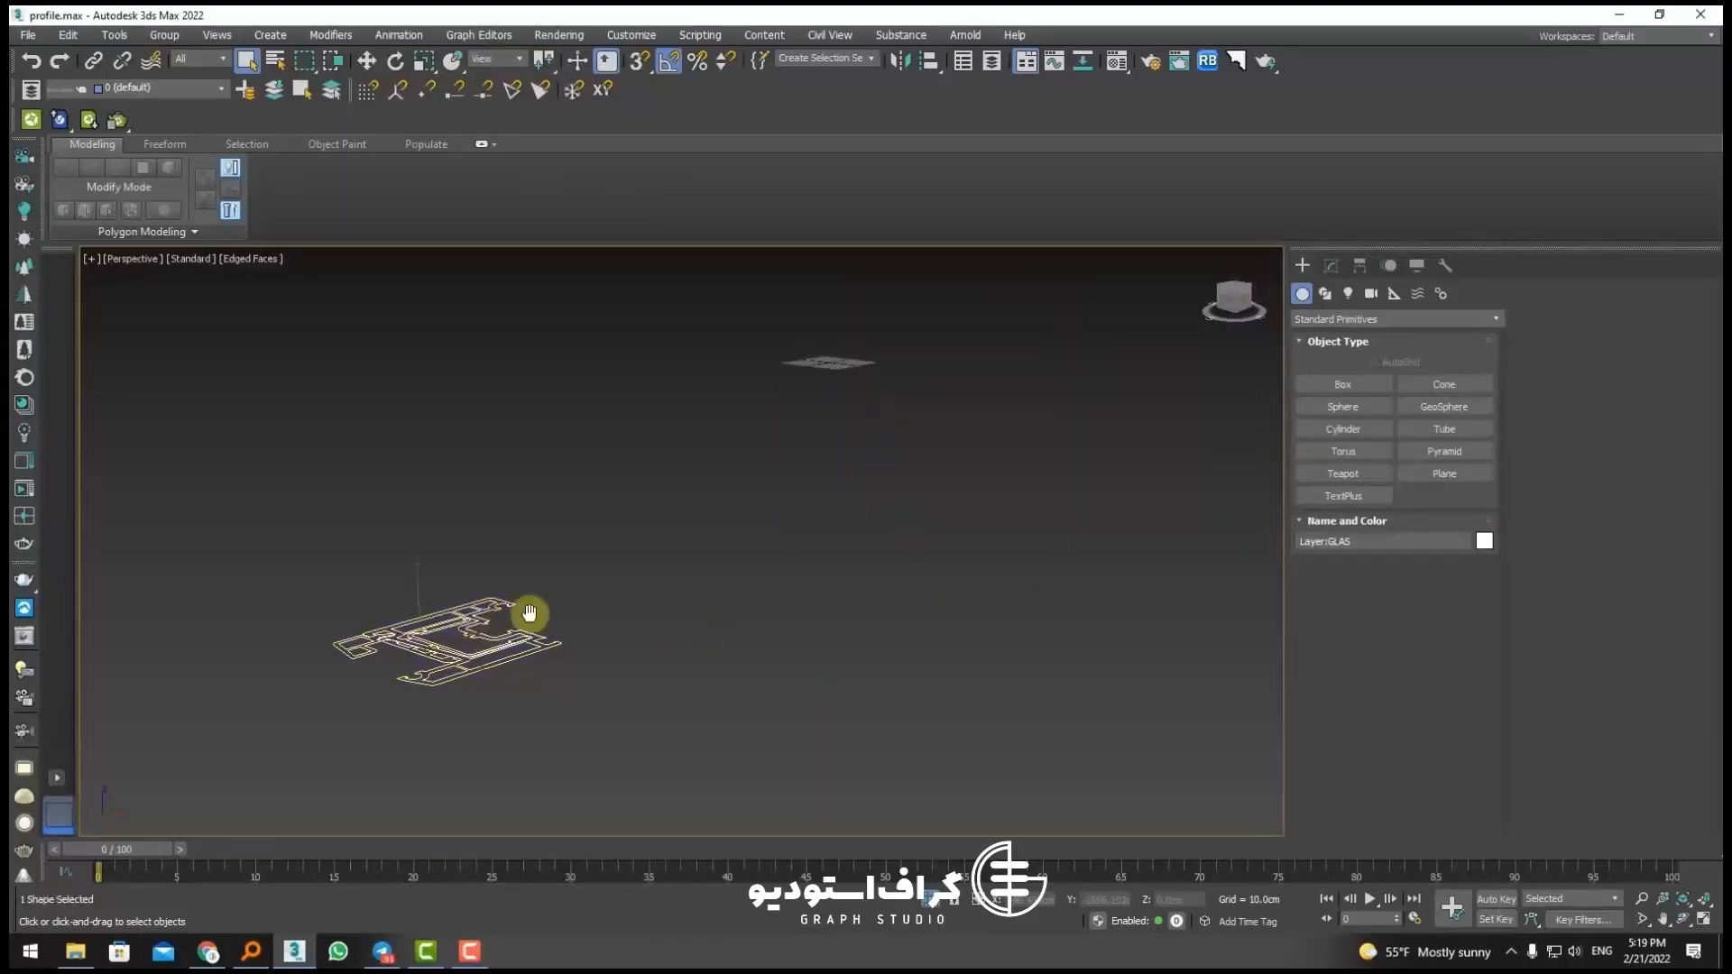
{"action": "middle_click_drag", "start_coordinate": [530, 611], "coordinate": [545, 692], "text": "alt"}
{"action": "scroll", "coordinate": [559, 530], "scroll_direction": "up", "scroll_amount": 5}
{"action": "scroll", "coordinate": [605, 598], "scroll_direction": "down", "scroll_amount": 5}
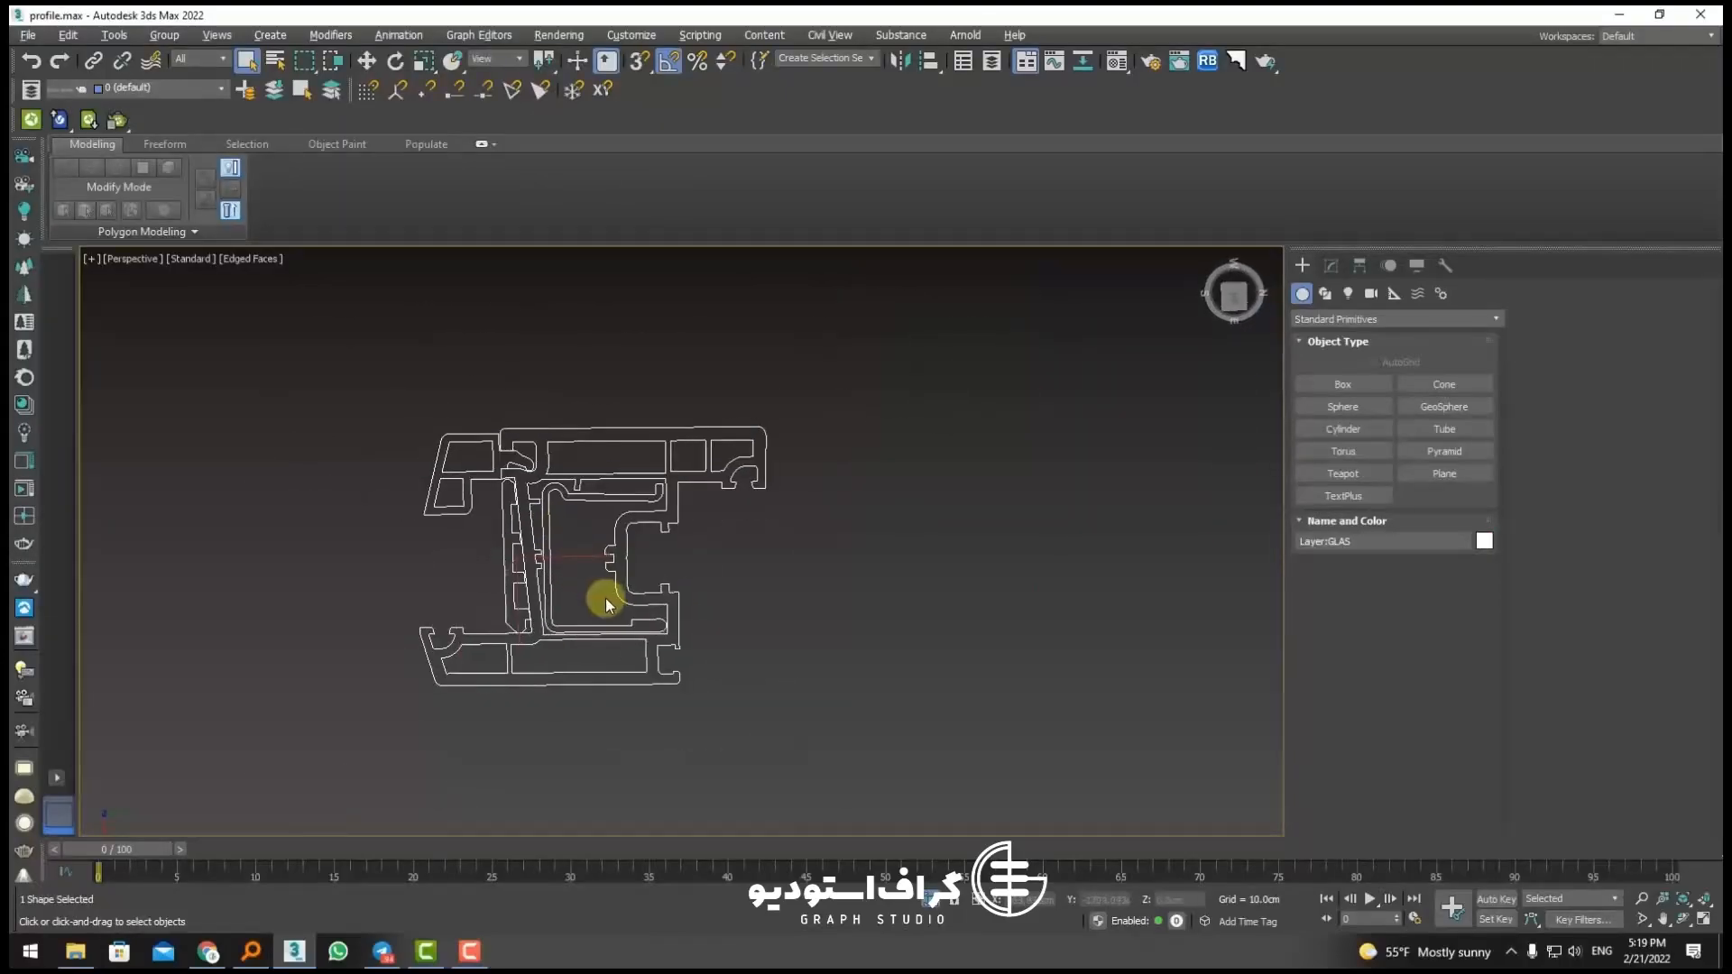
{"action": "key", "text": "t"}
{"action": "key", "text": "z"}
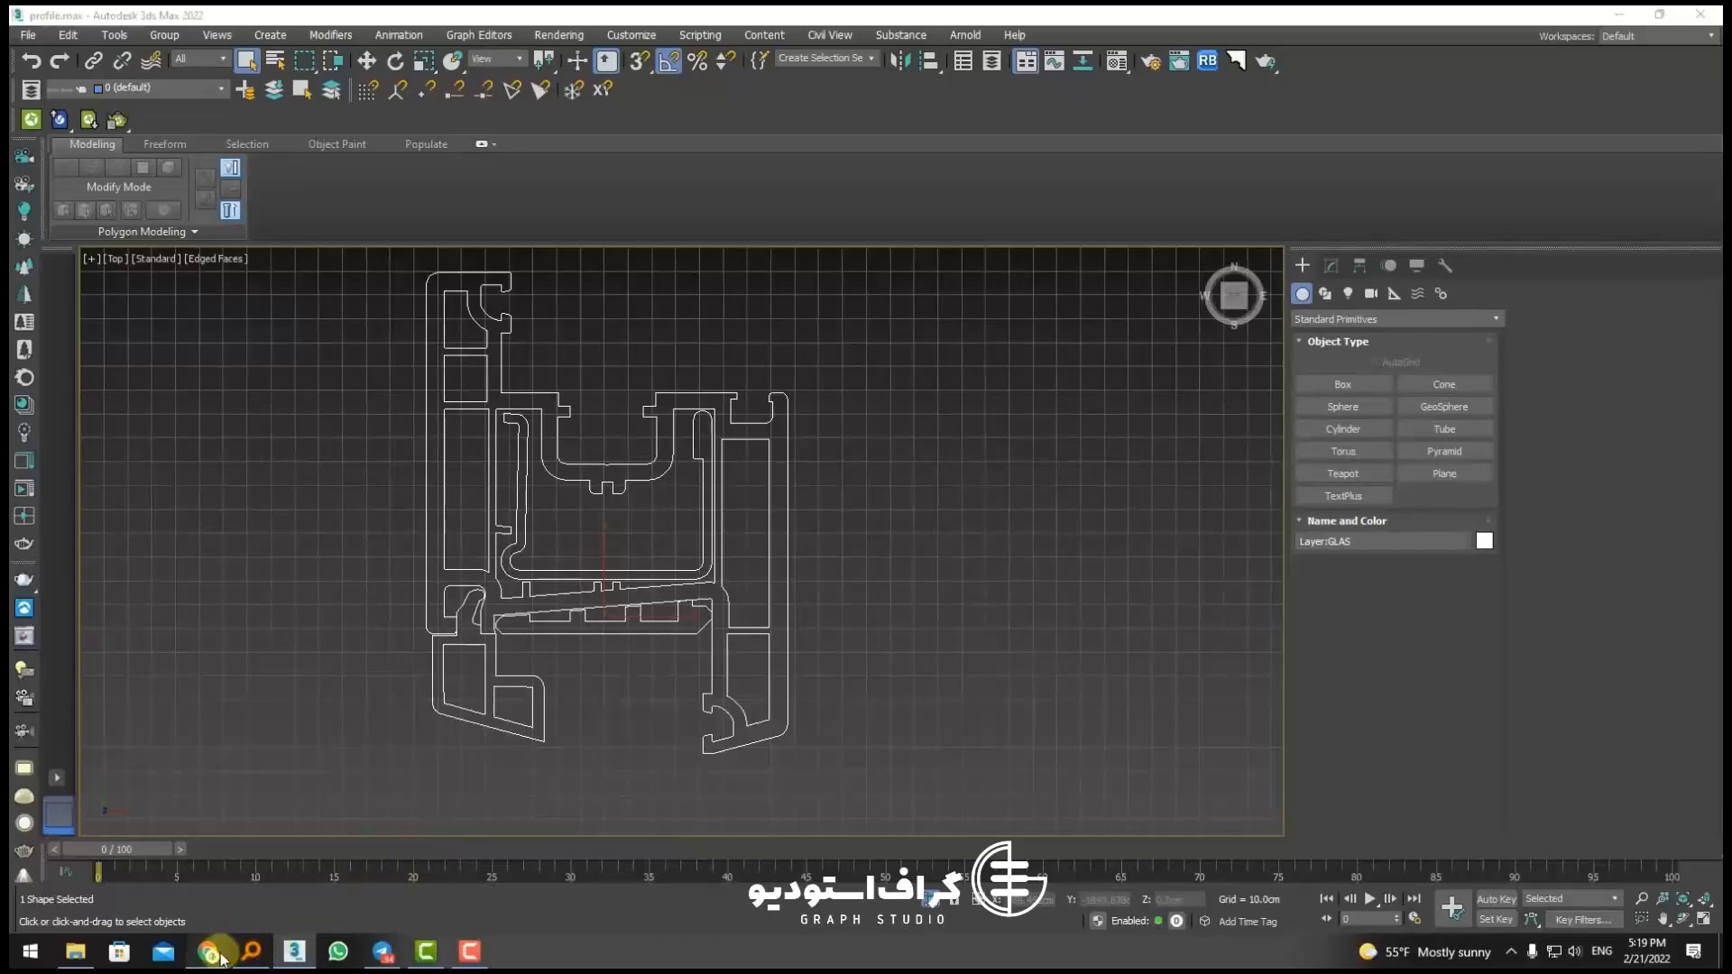
Step: Switch to Chrome and search Google for "window profile details dwg"
{"action": "left_click", "coordinate": [213, 954]}
{"action": "left_click", "coordinate": [679, 20]}
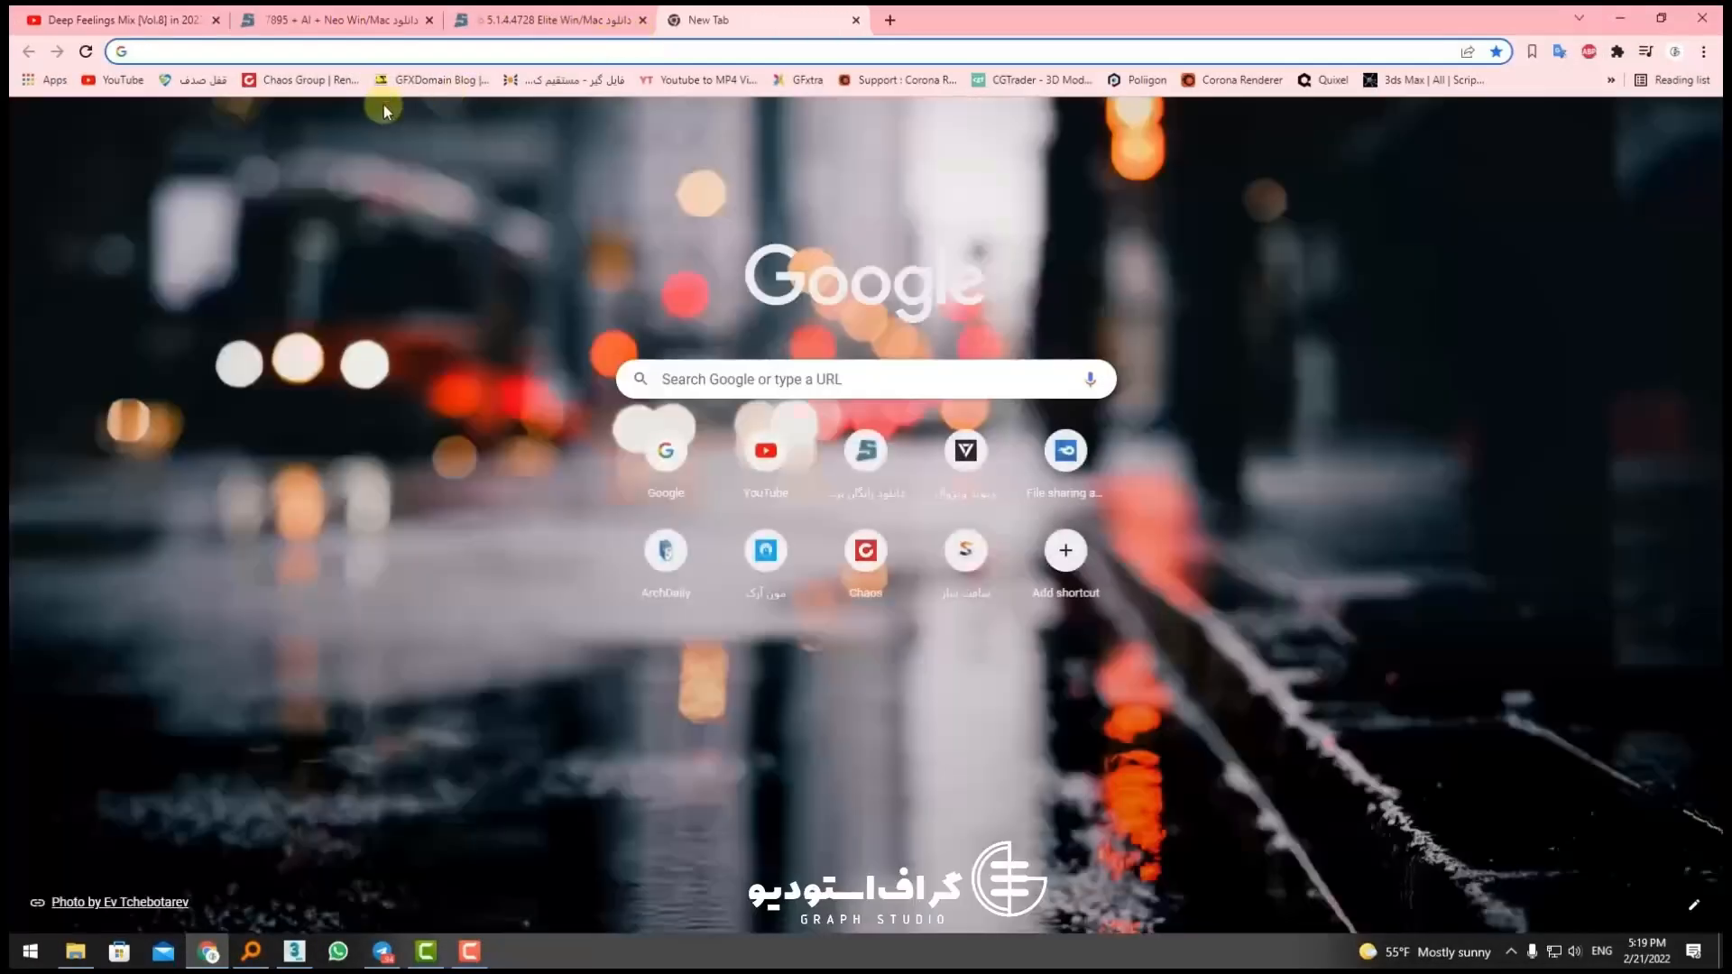
{"action": "type", "text": "google"}
{"action": "key", "text": "Return"}
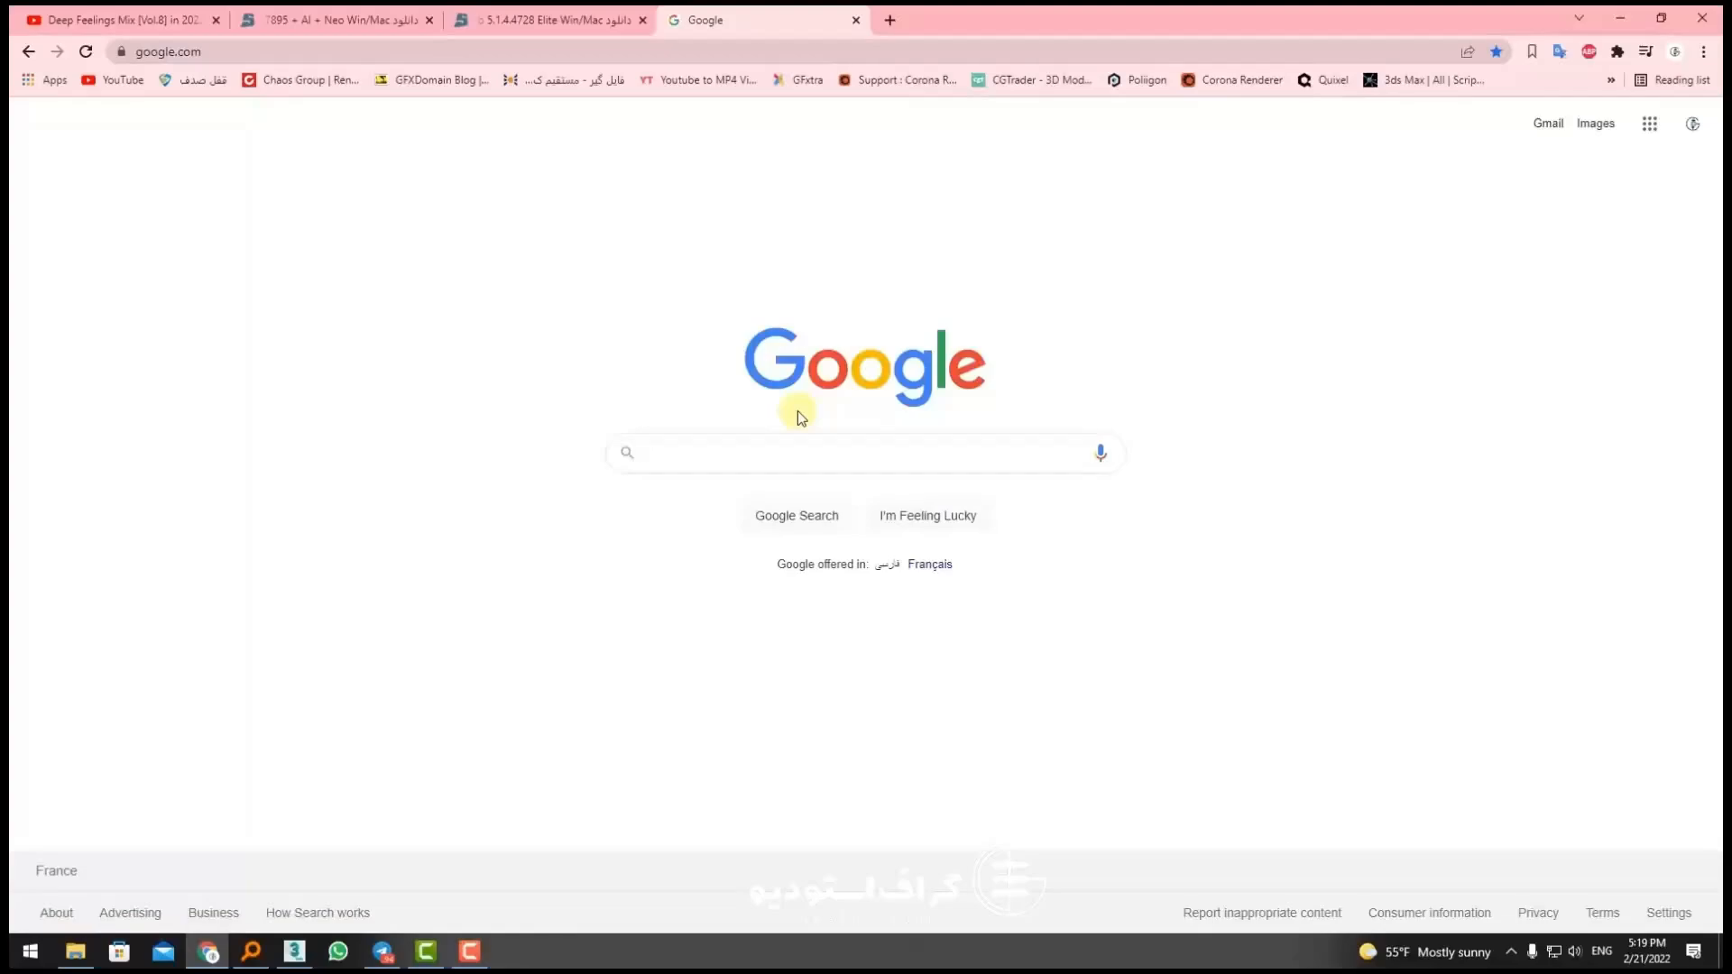
{"action": "type", "text": "wind"}
{"action": "left_click", "coordinate": [736, 490]}
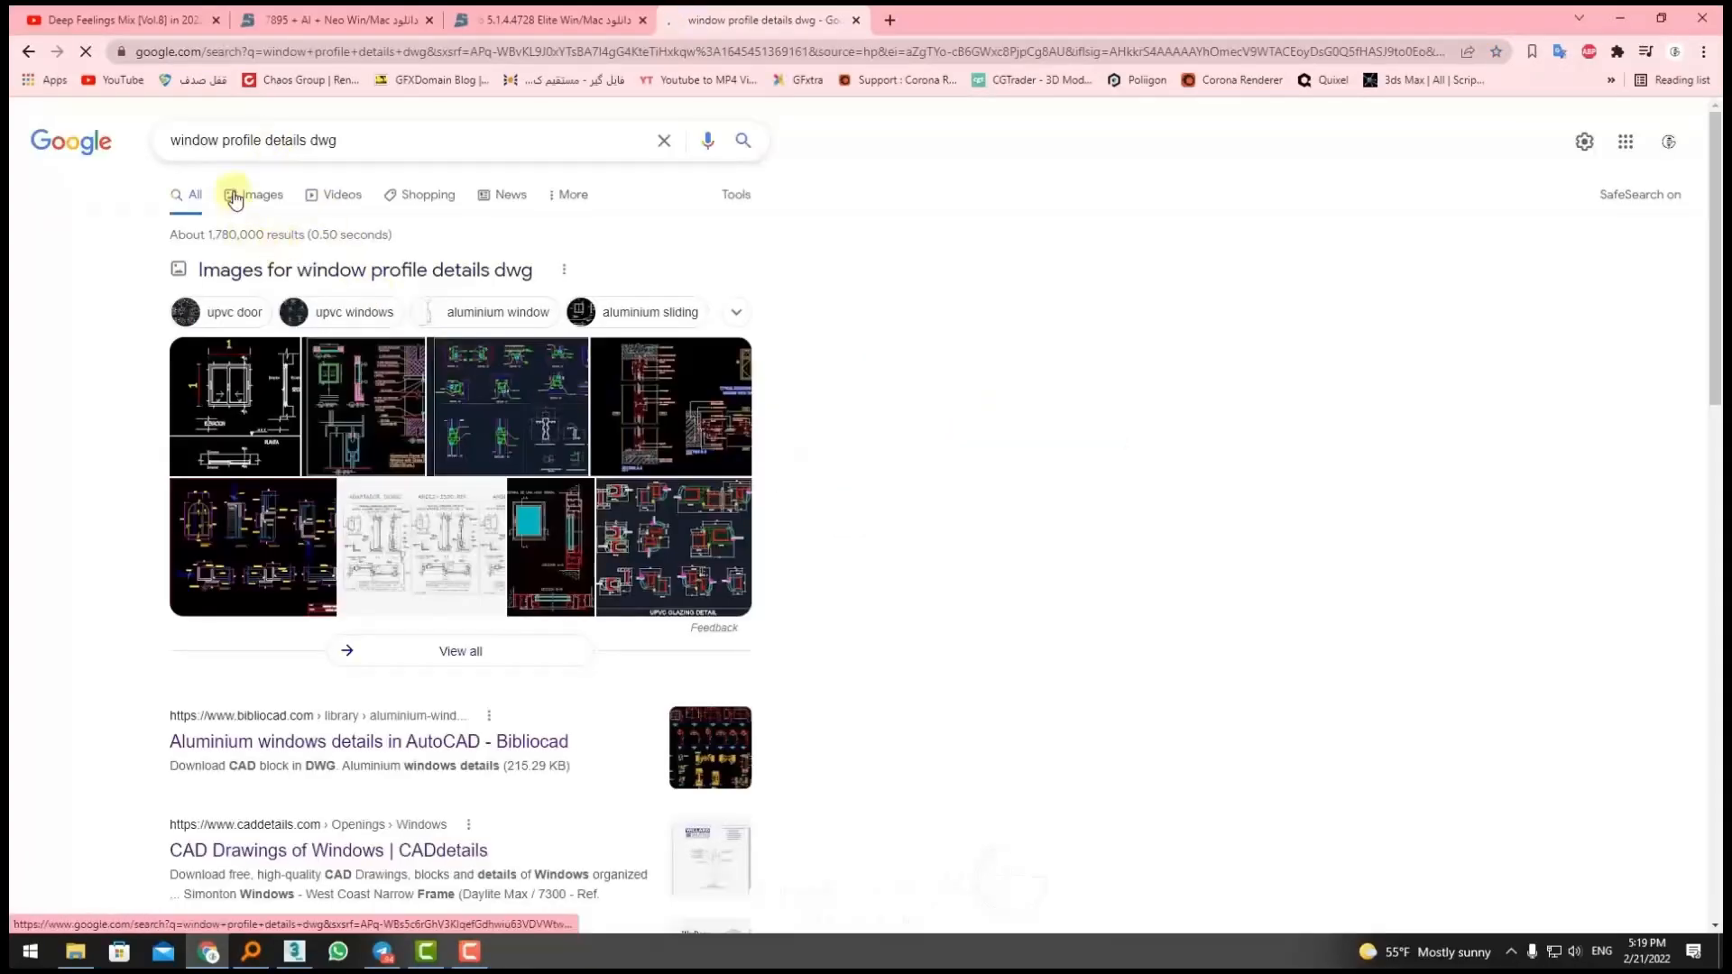
Step: Browse the image results for window profile details, and return to 3ds Max
{"action": "left_click", "coordinate": [242, 193]}
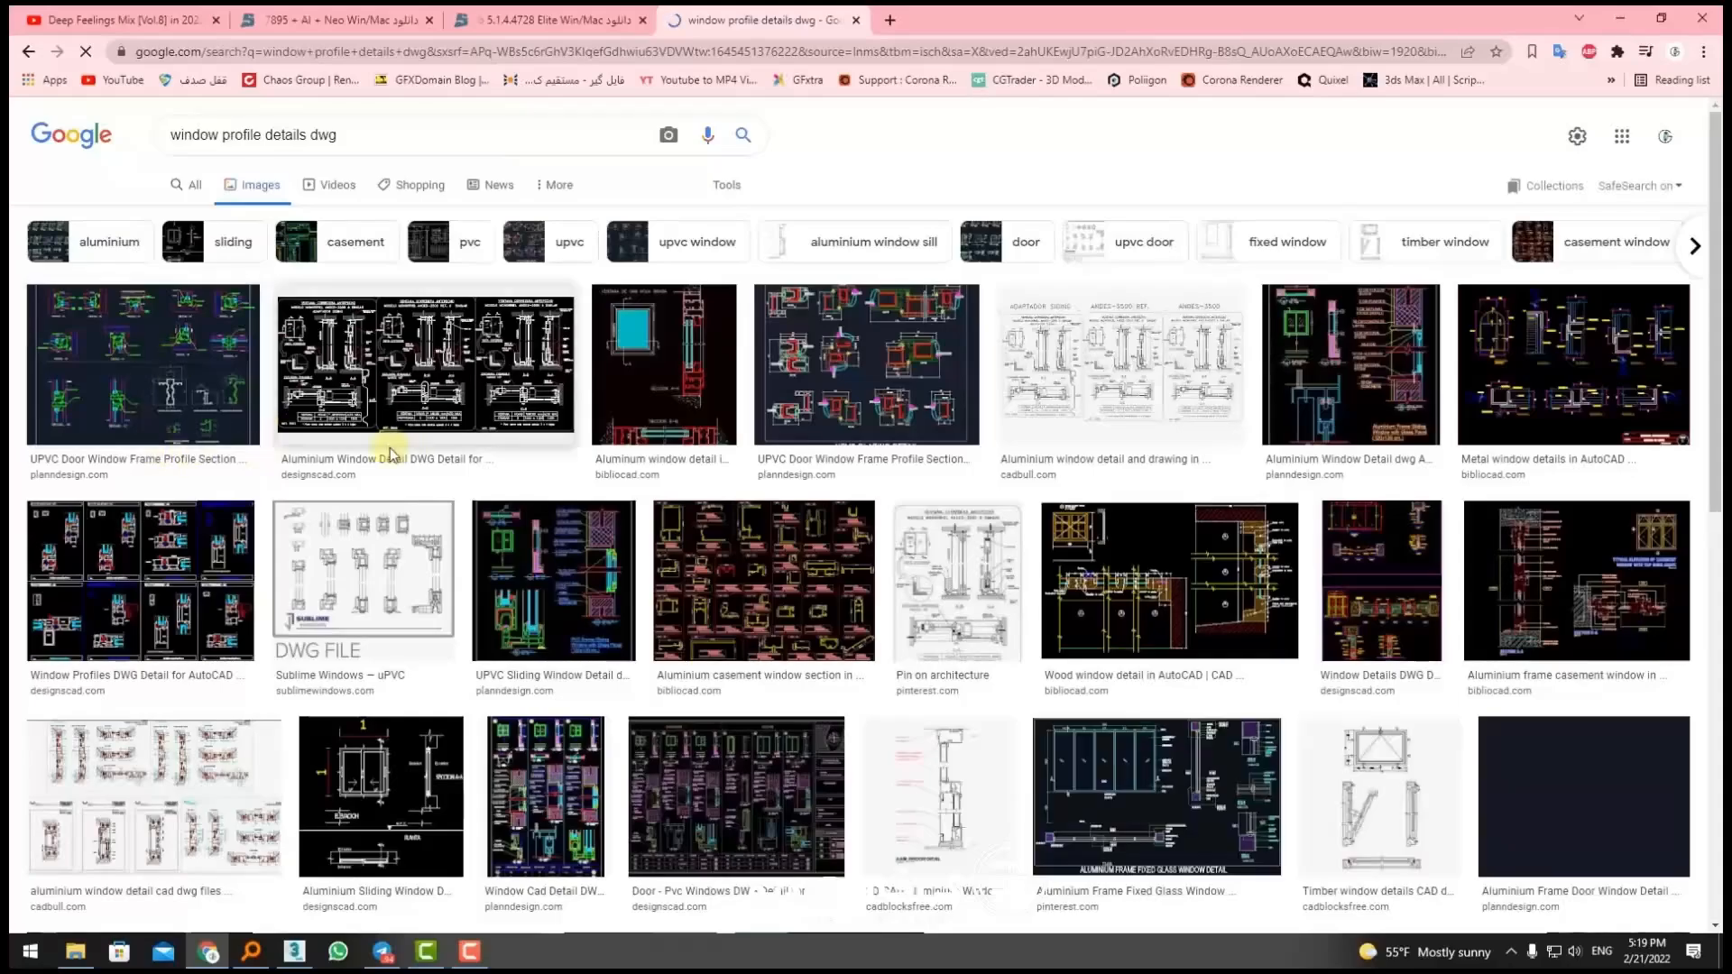
{"action": "scroll", "coordinate": [402, 361], "scroll_direction": "down", "scroll_amount": 4}
{"action": "scroll", "coordinate": [1387, 681], "scroll_direction": "down", "scroll_amount": 3}
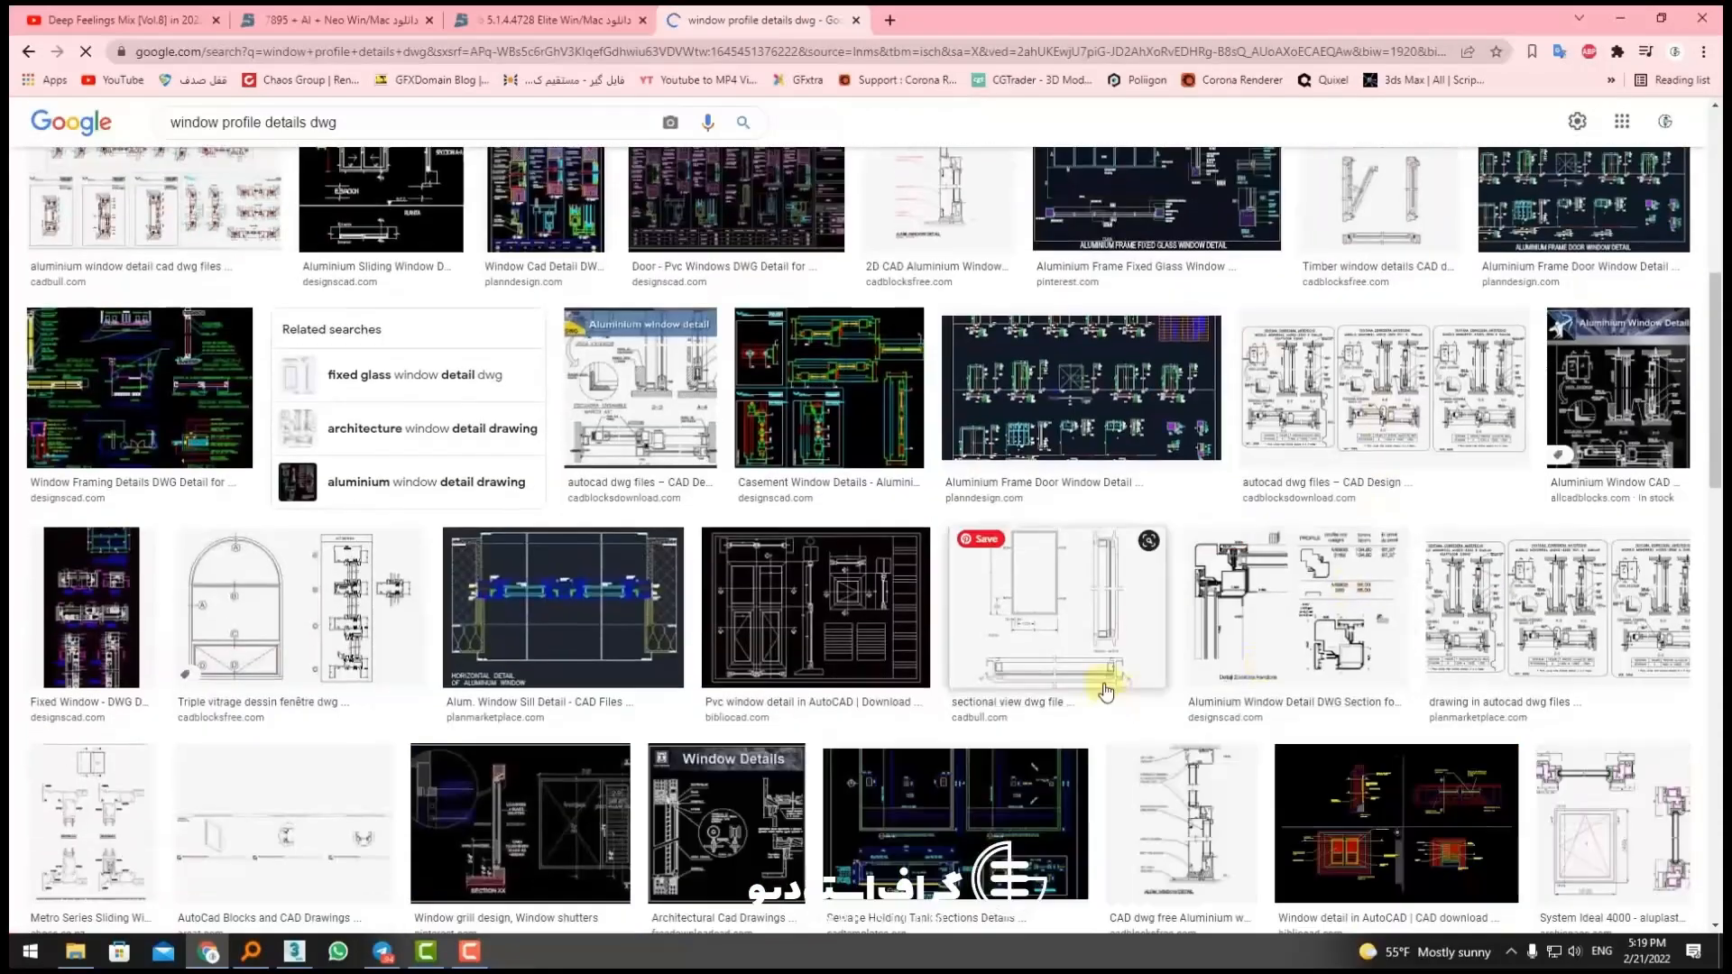
{"action": "scroll", "coordinate": [1246, 619], "scroll_direction": "down", "scroll_amount": 3}
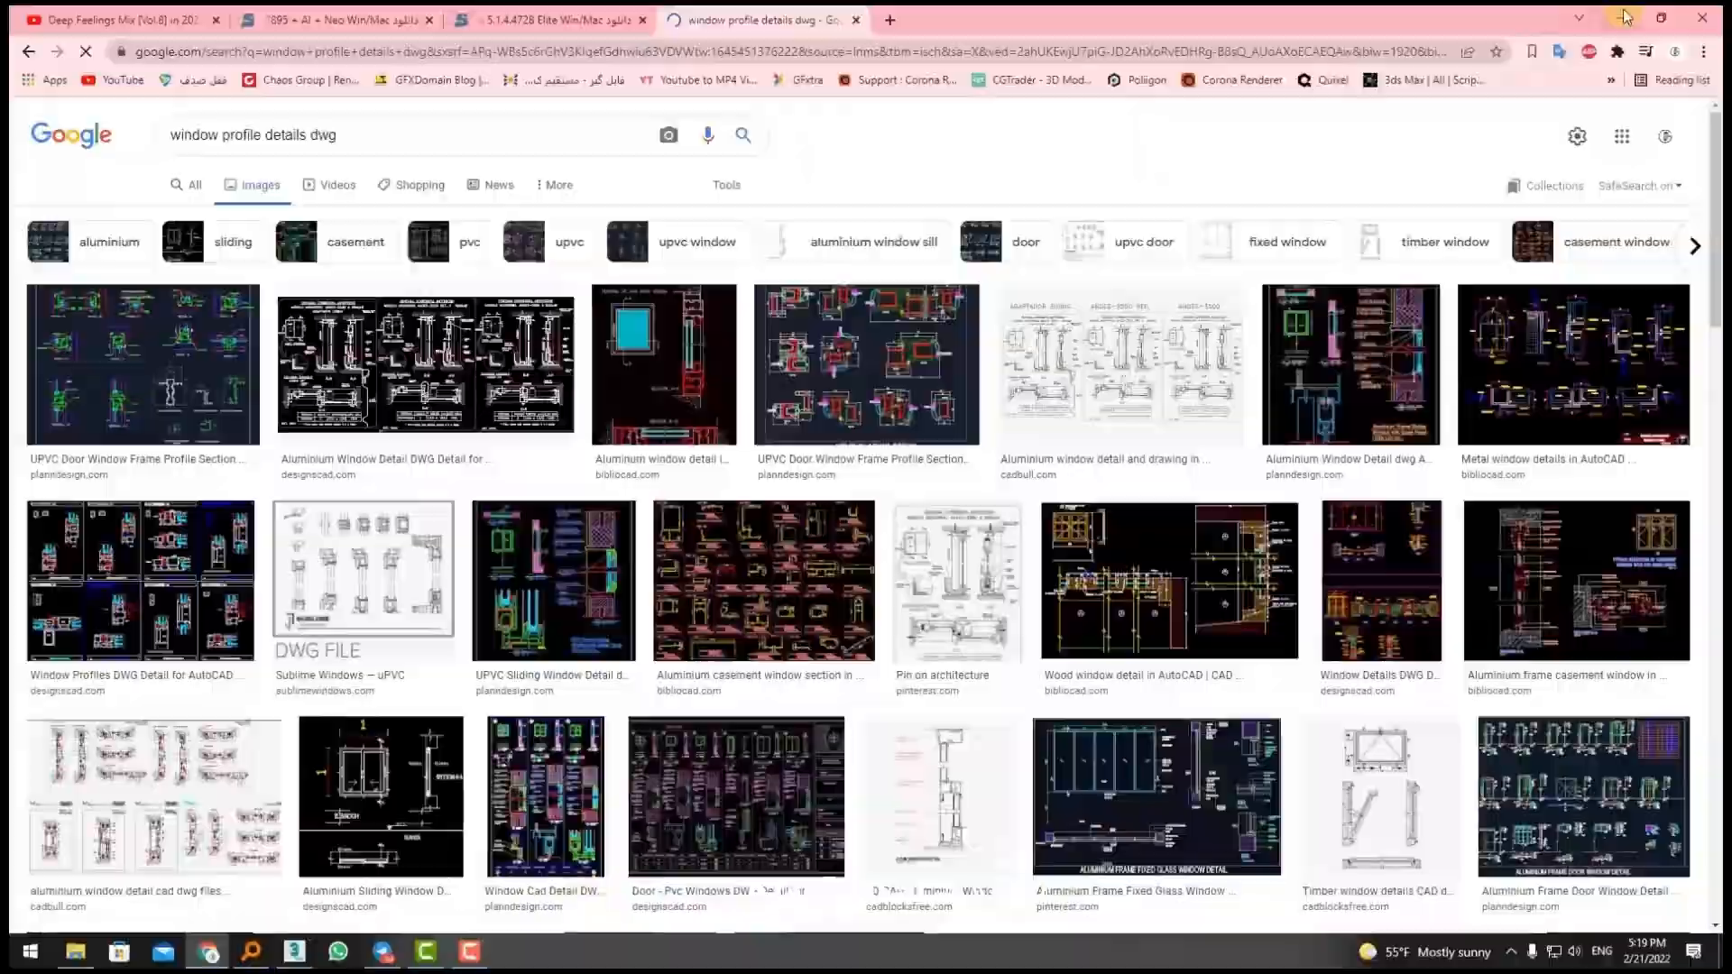
{"action": "left_click", "coordinate": [1621, 18]}
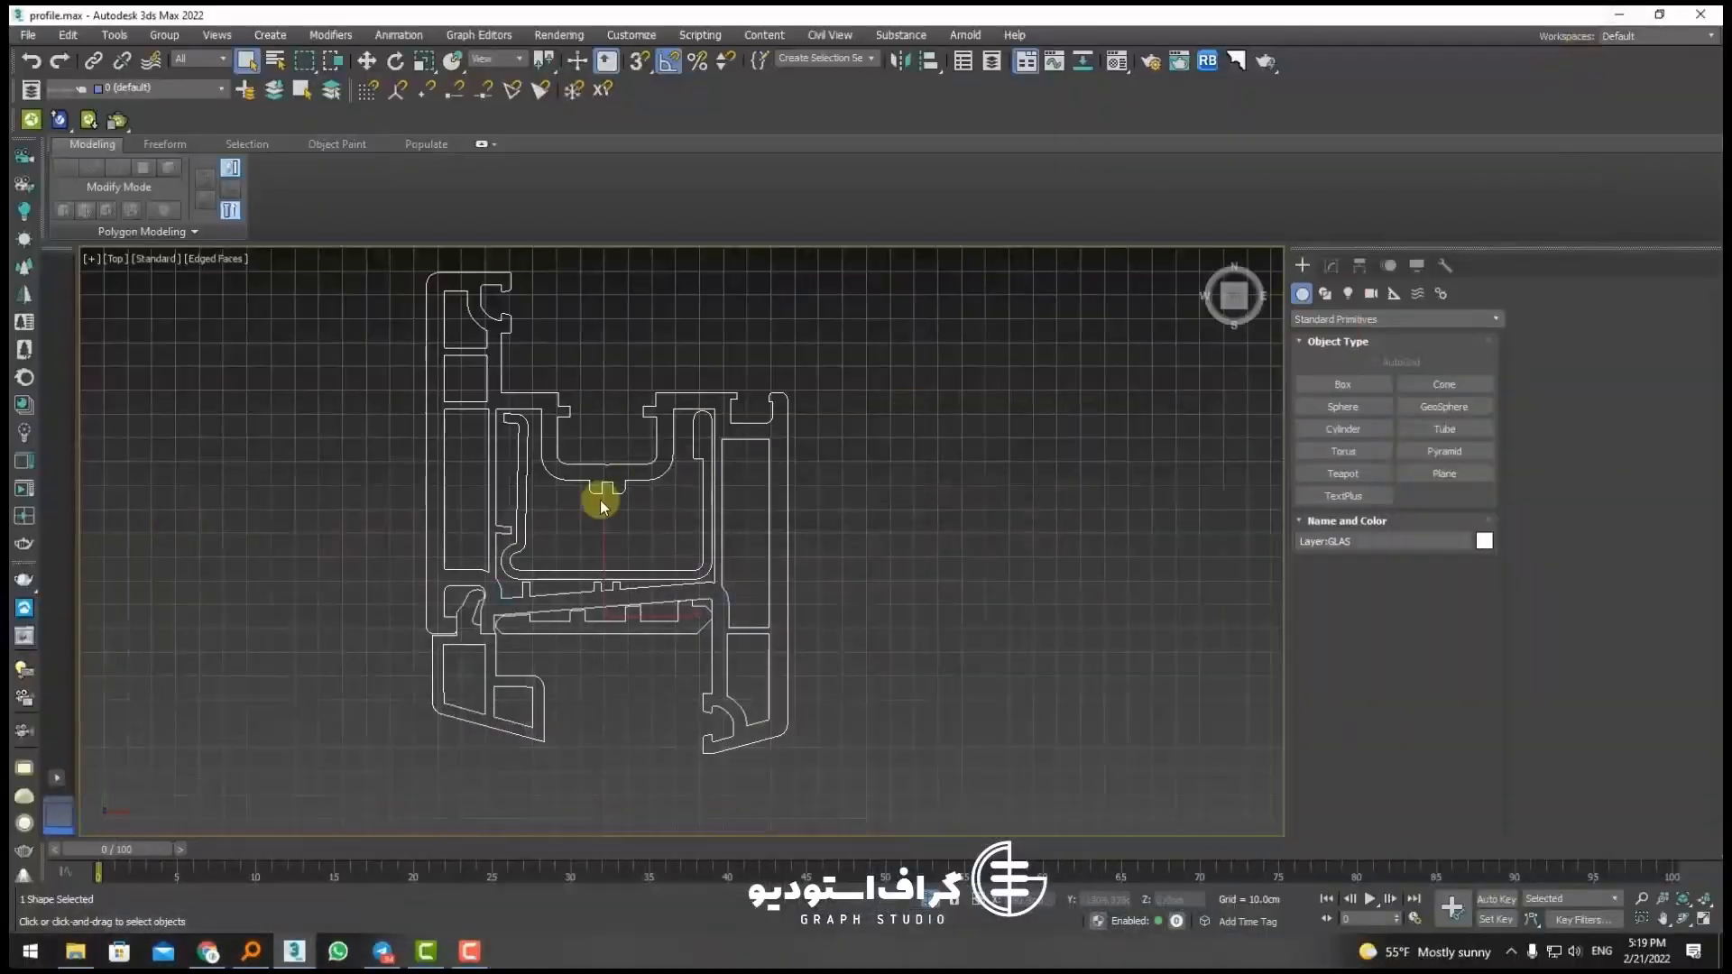
Step: Examine the outlines and inner chambers of the window profile section up close
{"action": "scroll", "coordinate": [541, 471], "scroll_direction": "up", "scroll_amount": 5}
{"action": "scroll", "coordinate": [530, 461], "scroll_direction": "down", "scroll_amount": 3}
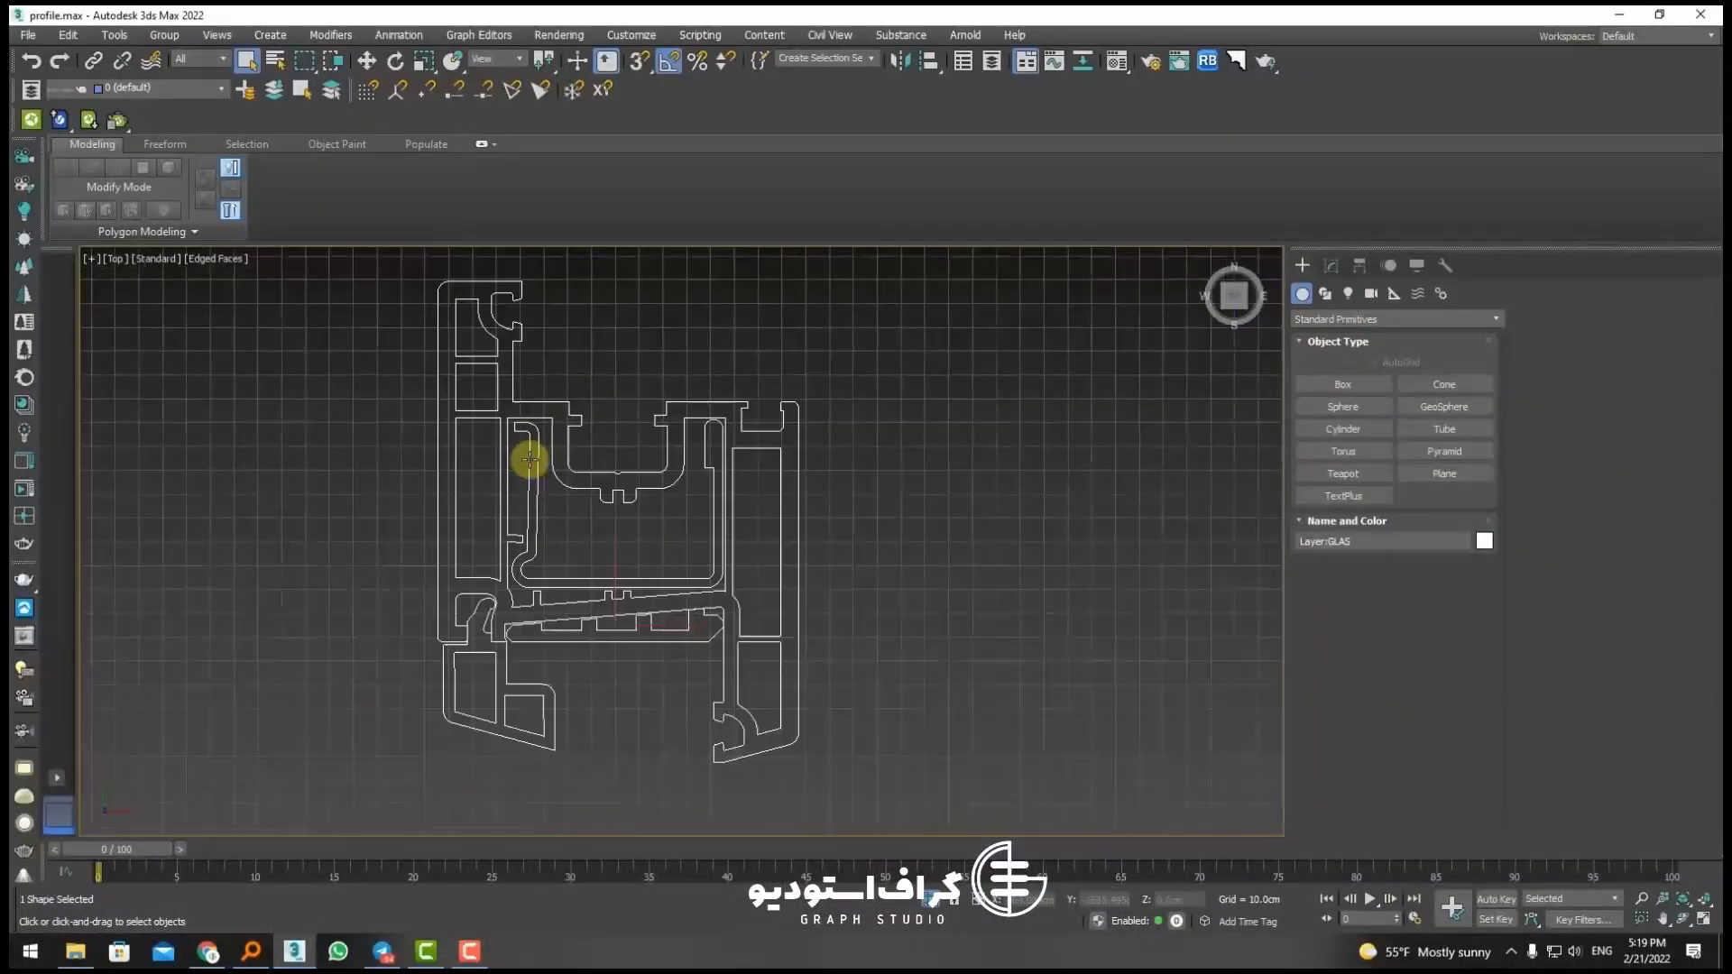
{"action": "scroll", "coordinate": [592, 536], "scroll_direction": "up", "scroll_amount": 5}
{"action": "scroll", "coordinate": [588, 554], "scroll_direction": "down", "scroll_amount": 3}
{"action": "scroll", "coordinate": [397, 600], "scroll_direction": "up", "scroll_amount": 8}
{"action": "scroll", "coordinate": [349, 581], "scroll_direction": "down", "scroll_amount": 8}
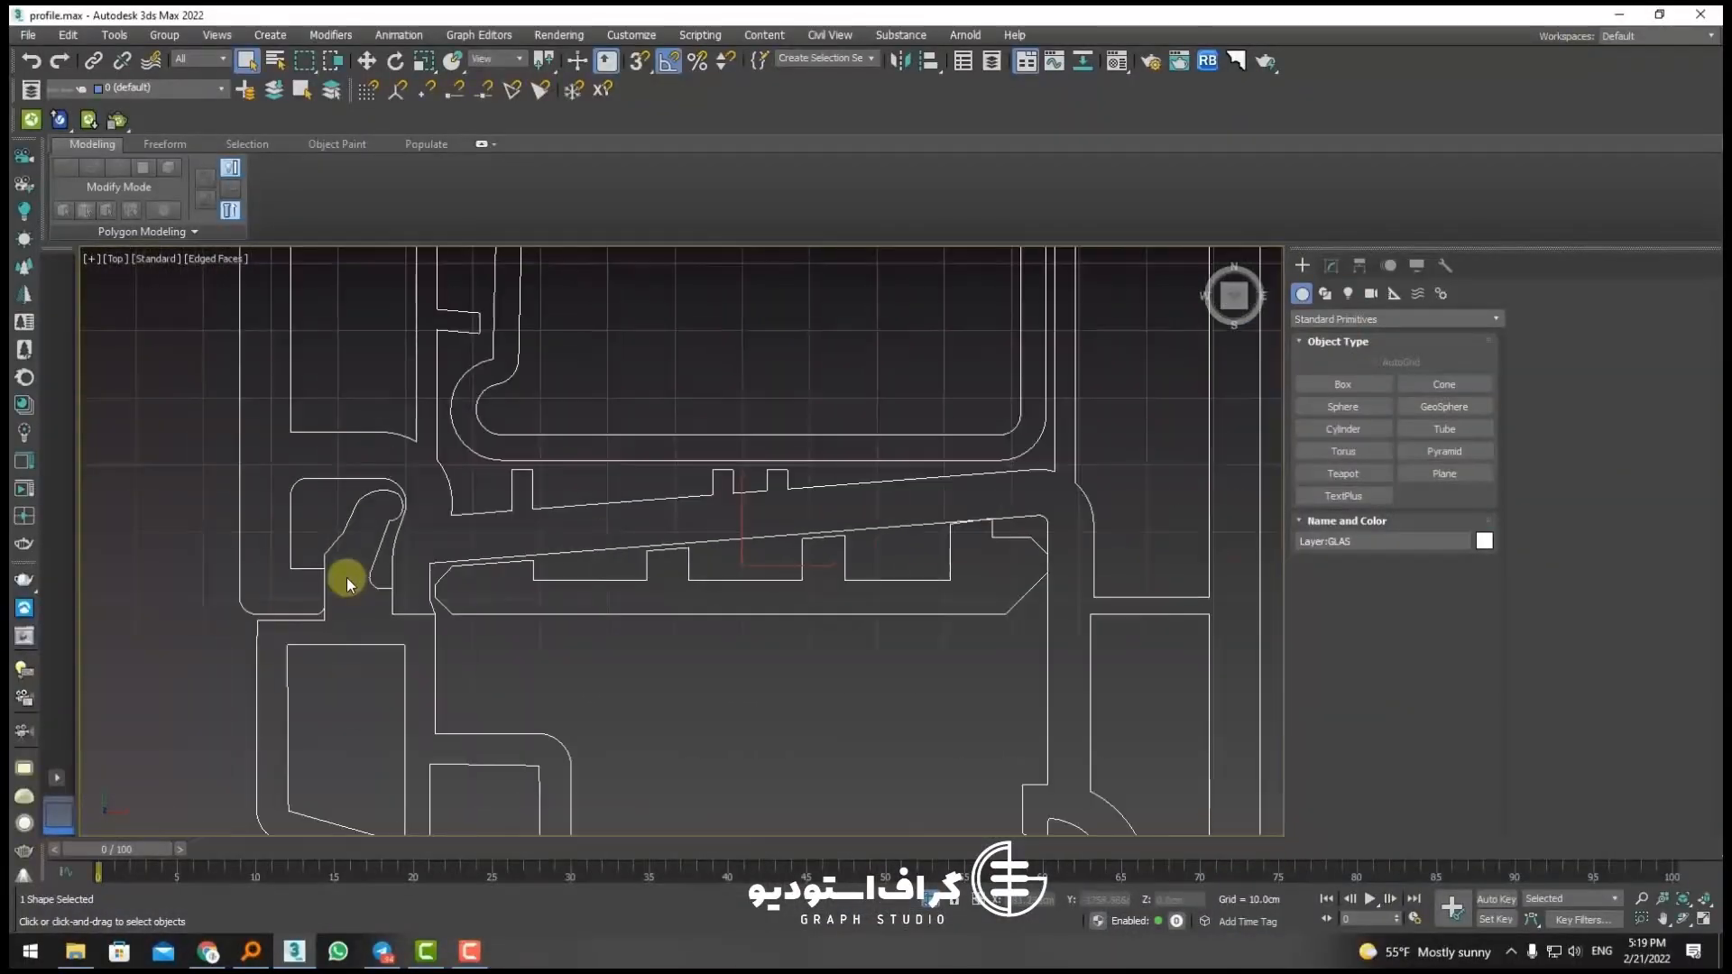
{"action": "left_click", "coordinate": [431, 383]}
{"action": "scroll", "coordinate": [432, 383], "scroll_direction": "up", "scroll_amount": 3}
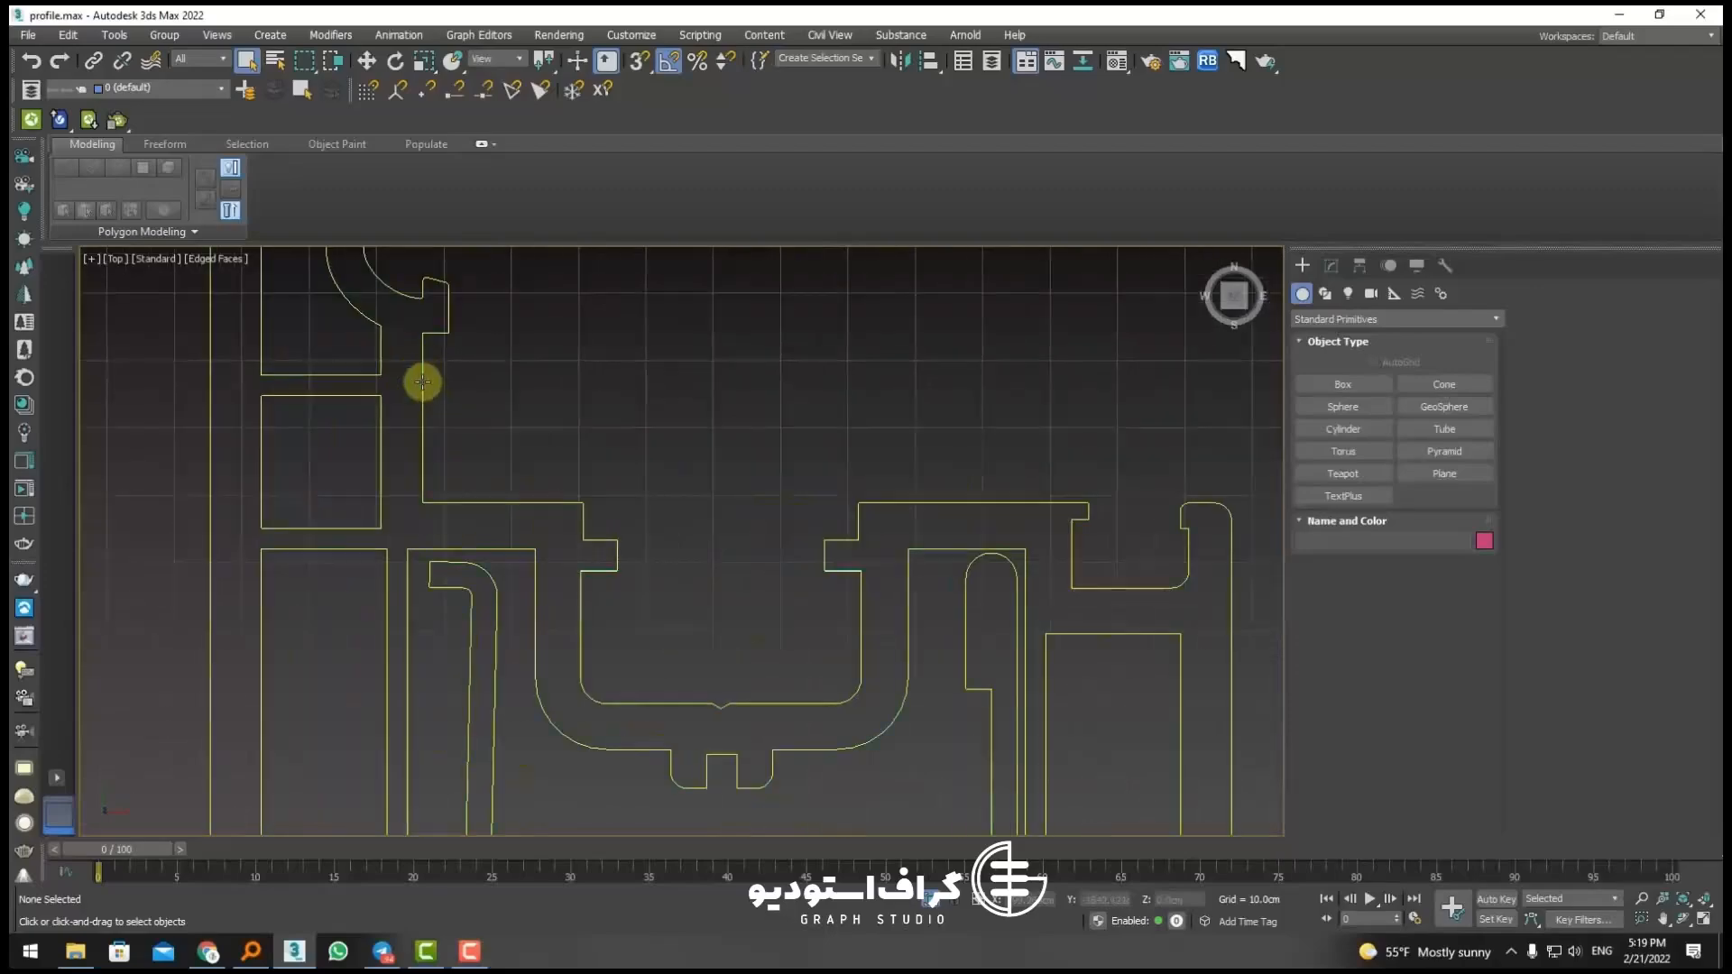
Step: Center the window profile shape's pivot to the object
{"action": "left_click", "coordinate": [424, 374]}
{"action": "scroll", "coordinate": [866, 559], "scroll_direction": "down", "scroll_amount": 4}
{"action": "left_click", "coordinate": [1360, 266]}
{"action": "left_click", "coordinate": [1382, 397]}
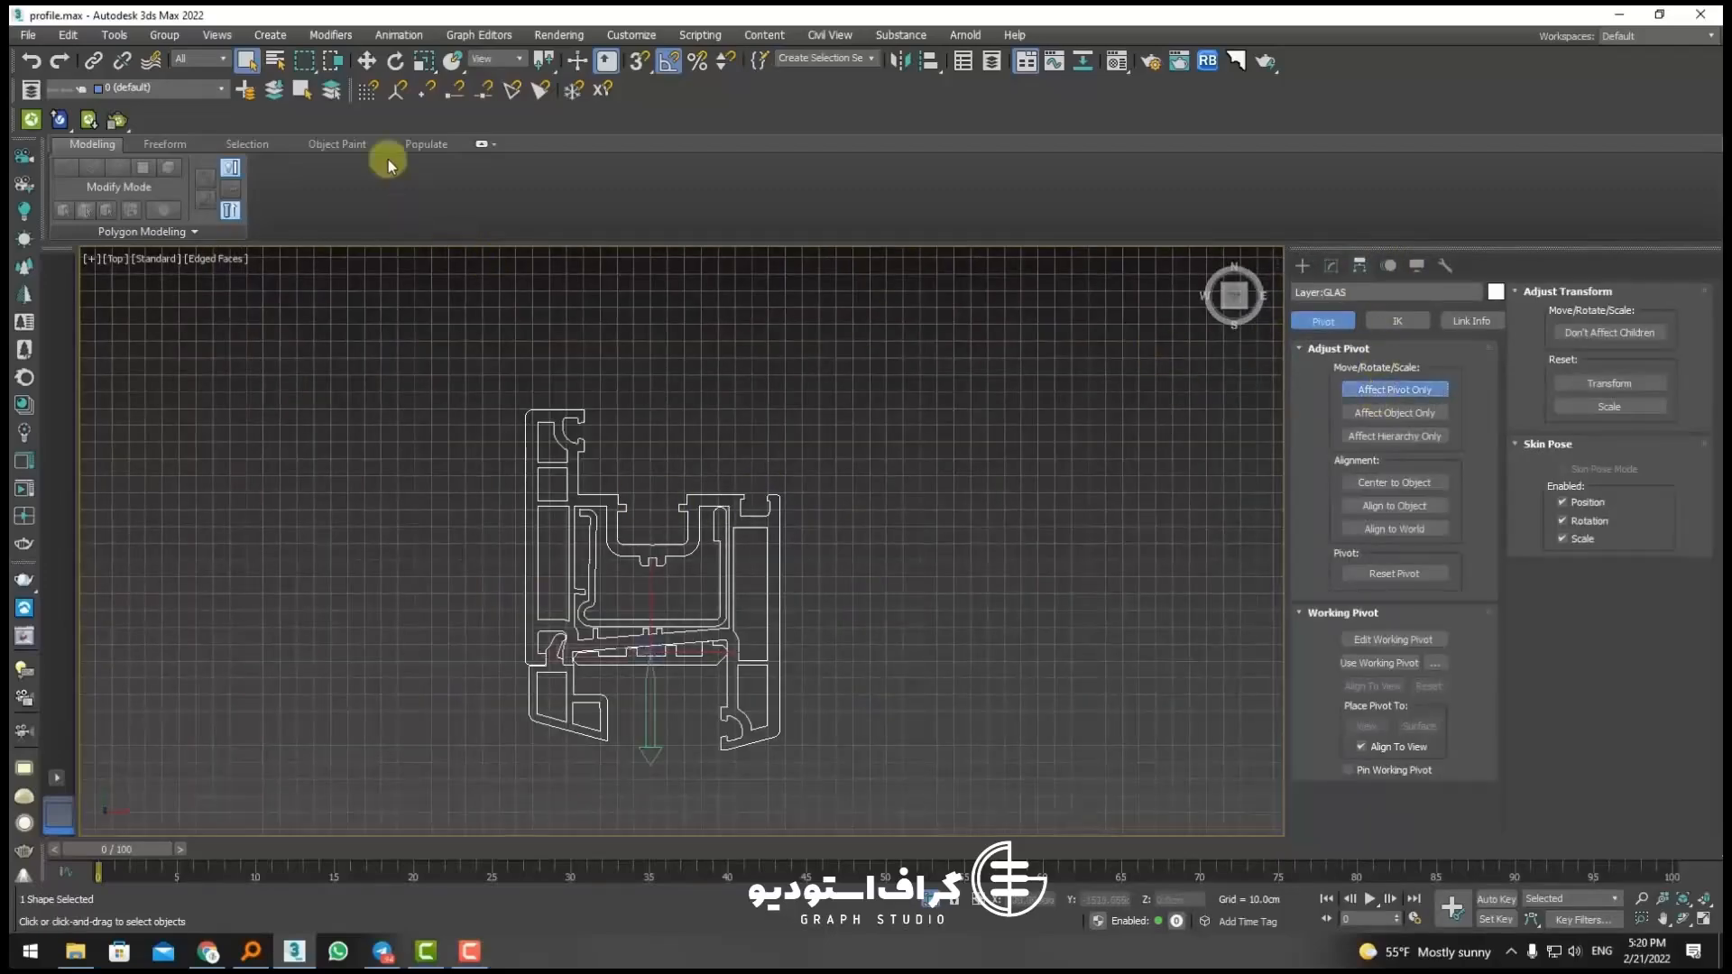
{"action": "left_click", "coordinate": [366, 64]}
{"action": "left_click", "coordinate": [1394, 487]}
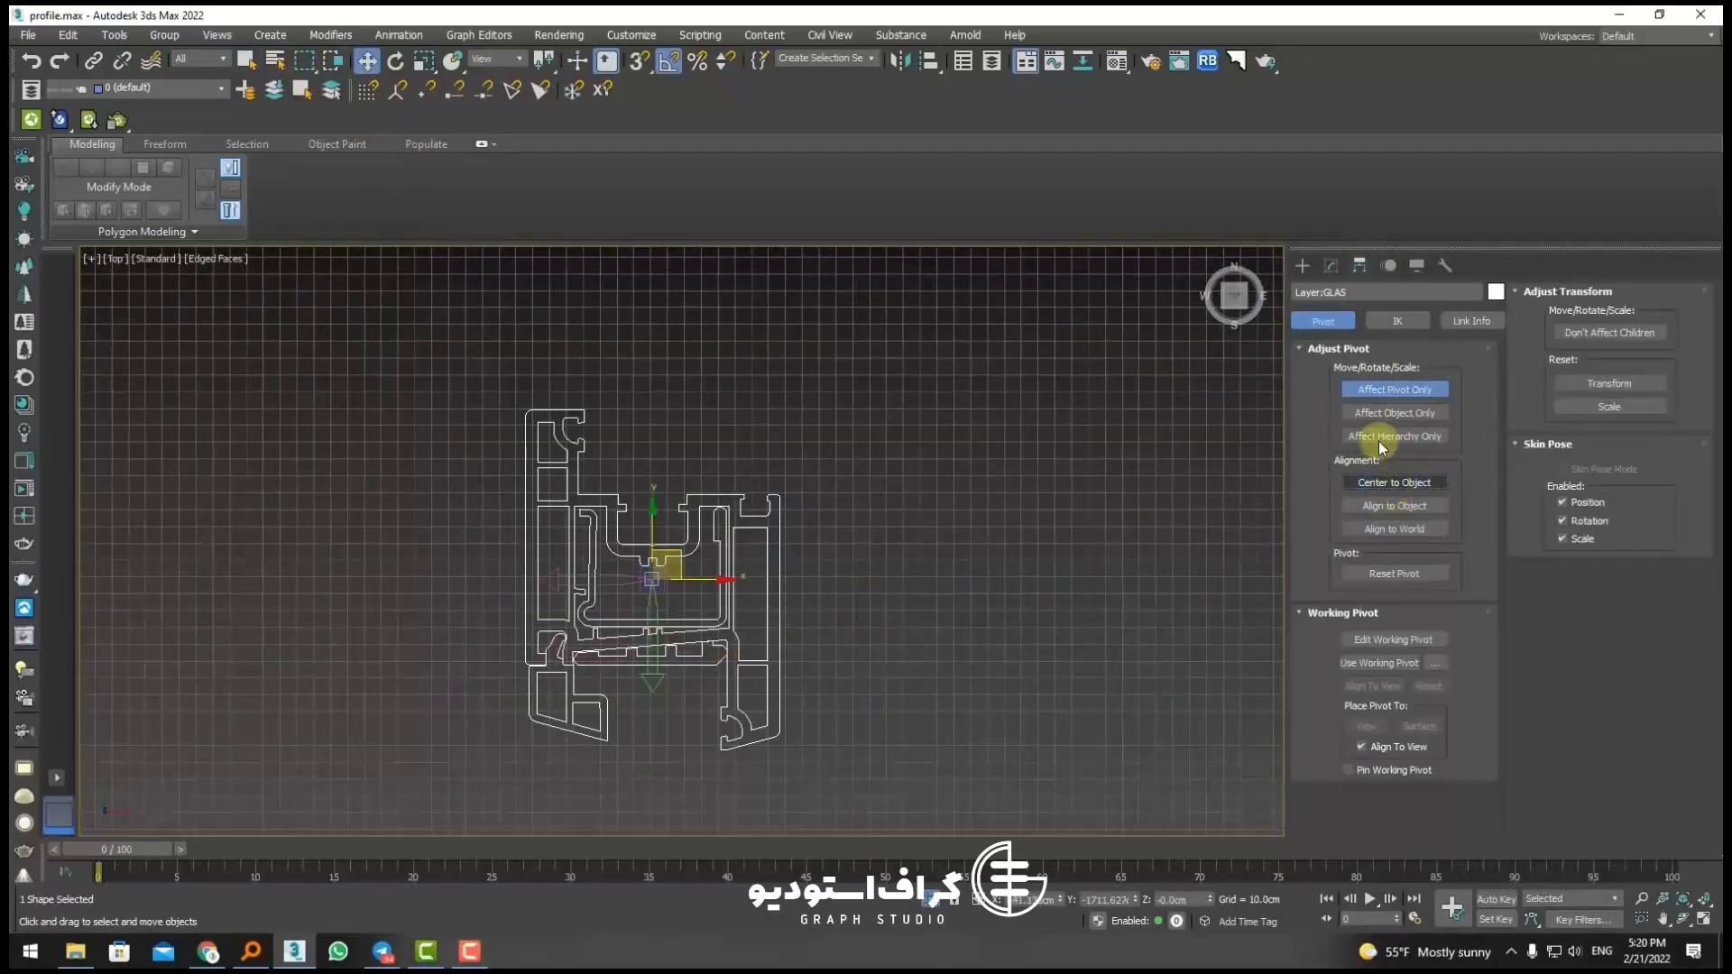
{"action": "left_click", "coordinate": [1302, 265]}
Step: Switch to a perspective view and examine the window profile shape from an angle
{"action": "middle_click_drag", "start_coordinate": [636, 555], "coordinate": [708, 597], "text": "alt"}
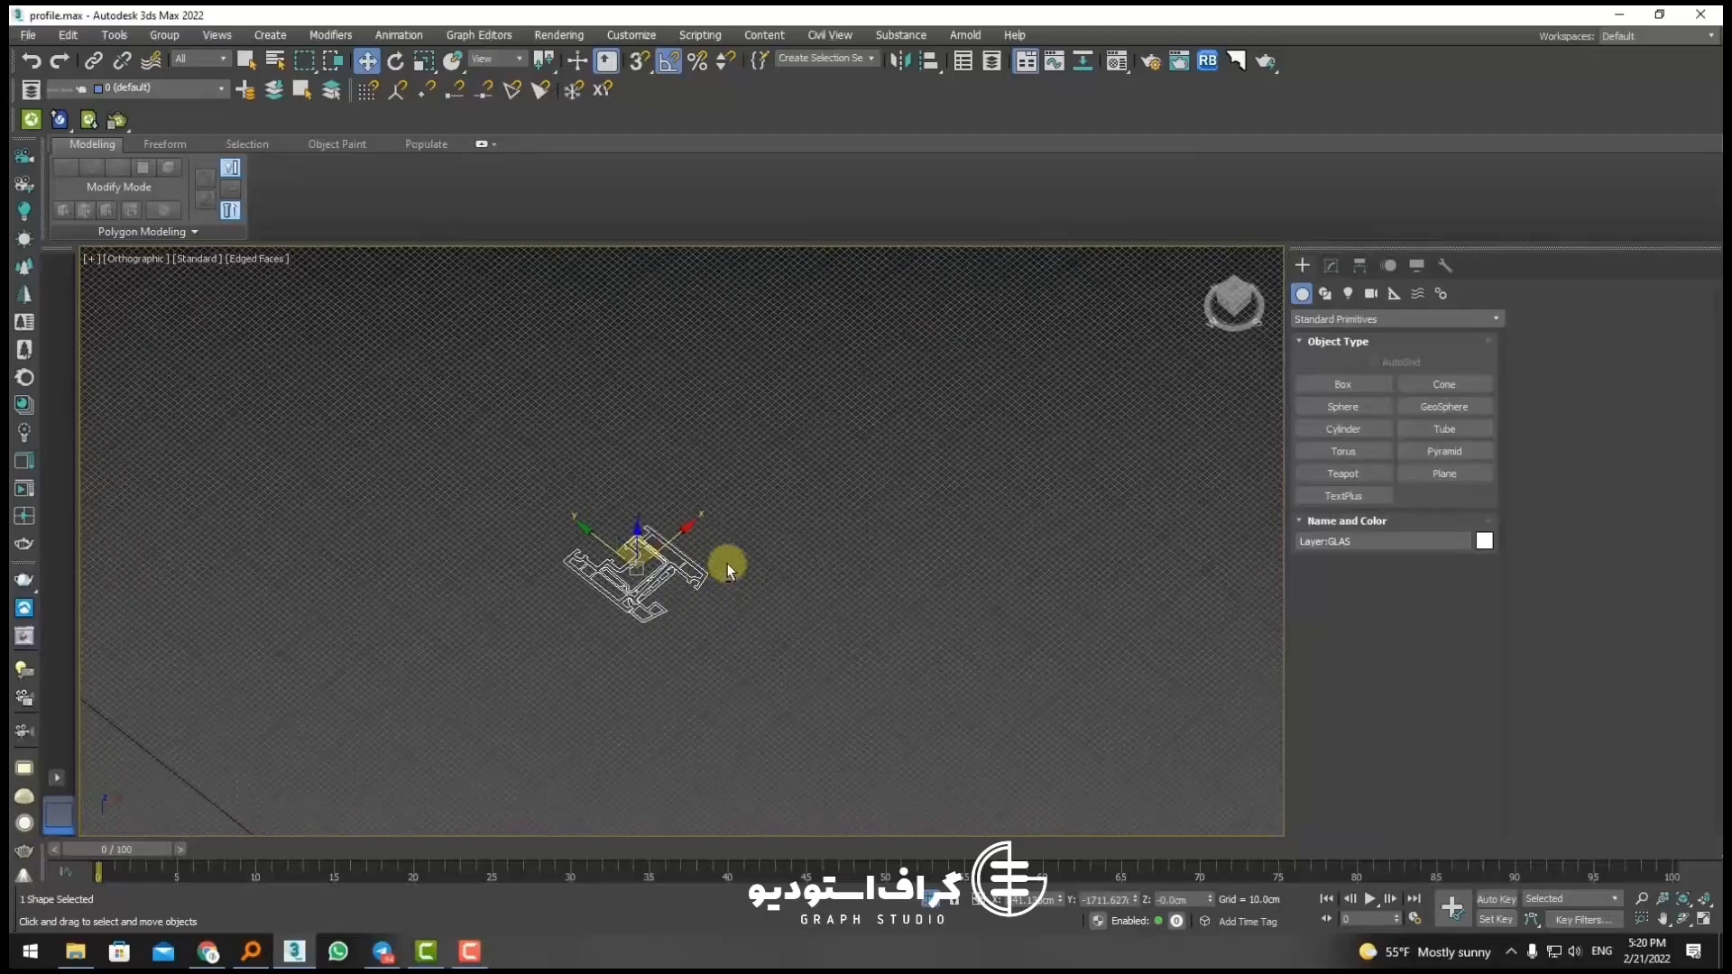
{"action": "key", "text": "p"}
{"action": "scroll", "coordinate": [642, 574], "scroll_direction": "up", "scroll_amount": 5}
{"action": "scroll", "coordinate": [551, 552], "scroll_direction": "up", "scroll_amount": 2}
{"action": "scroll", "coordinate": [576, 545], "scroll_direction": "down", "scroll_amount": 2}
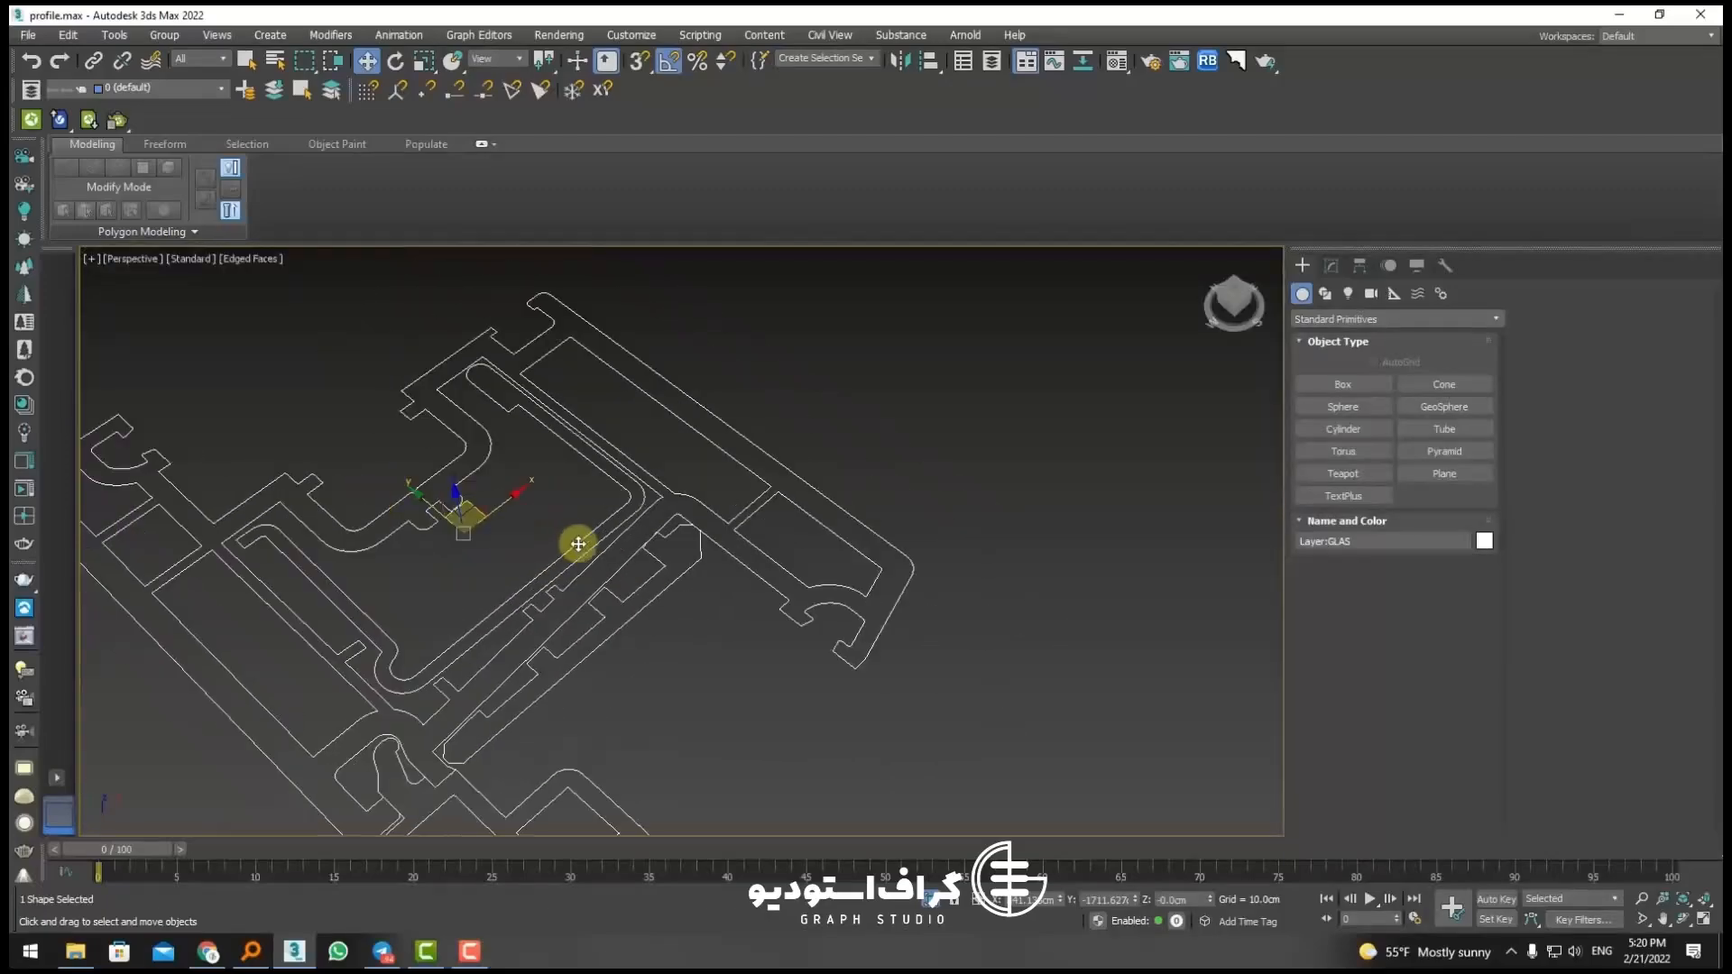
{"action": "left_click", "coordinate": [626, 603]}
{"action": "scroll", "coordinate": [618, 586], "scroll_direction": "down", "scroll_amount": 8}
Step: Delete the existing magenta window frame from the scene
{"action": "left_click", "coordinate": [606, 412]}
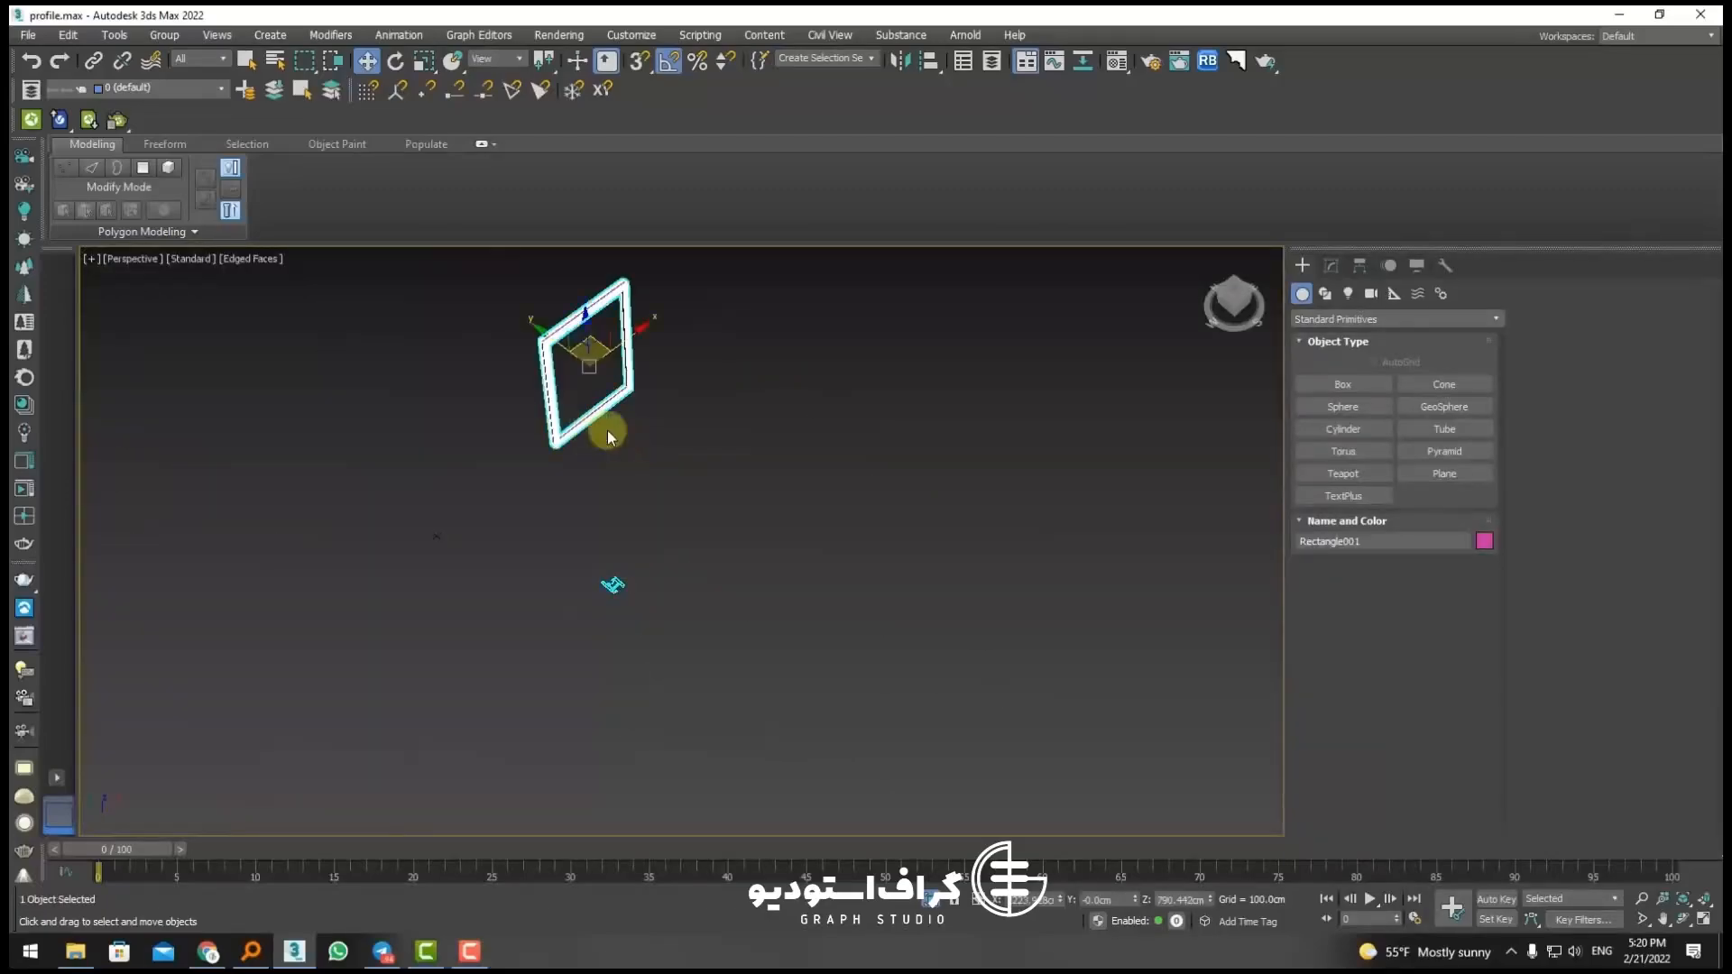
{"action": "middle_click_drag", "start_coordinate": [608, 431], "coordinate": [492, 443], "text": "alt"}
{"action": "scroll", "coordinate": [591, 368], "scroll_direction": "up", "scroll_amount": 4}
{"action": "middle_click_drag", "start_coordinate": [583, 353], "coordinate": [681, 481]}
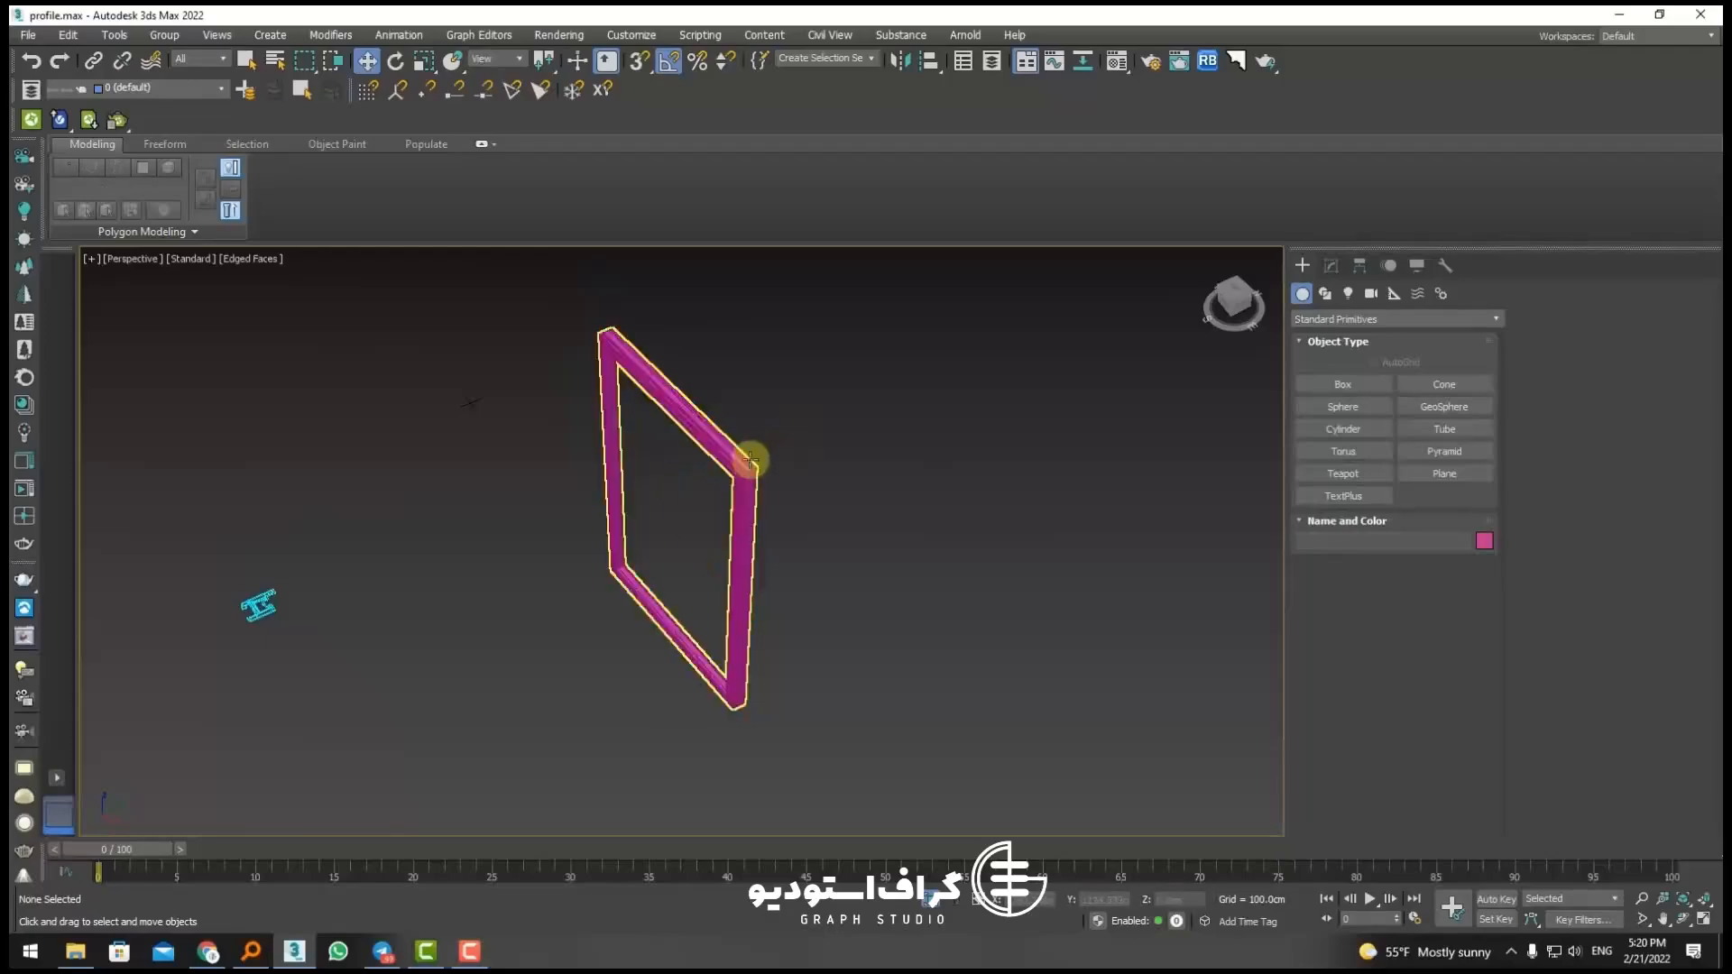
{"action": "left_click", "coordinate": [1331, 265]}
{"action": "right_click", "coordinate": [1341, 572]}
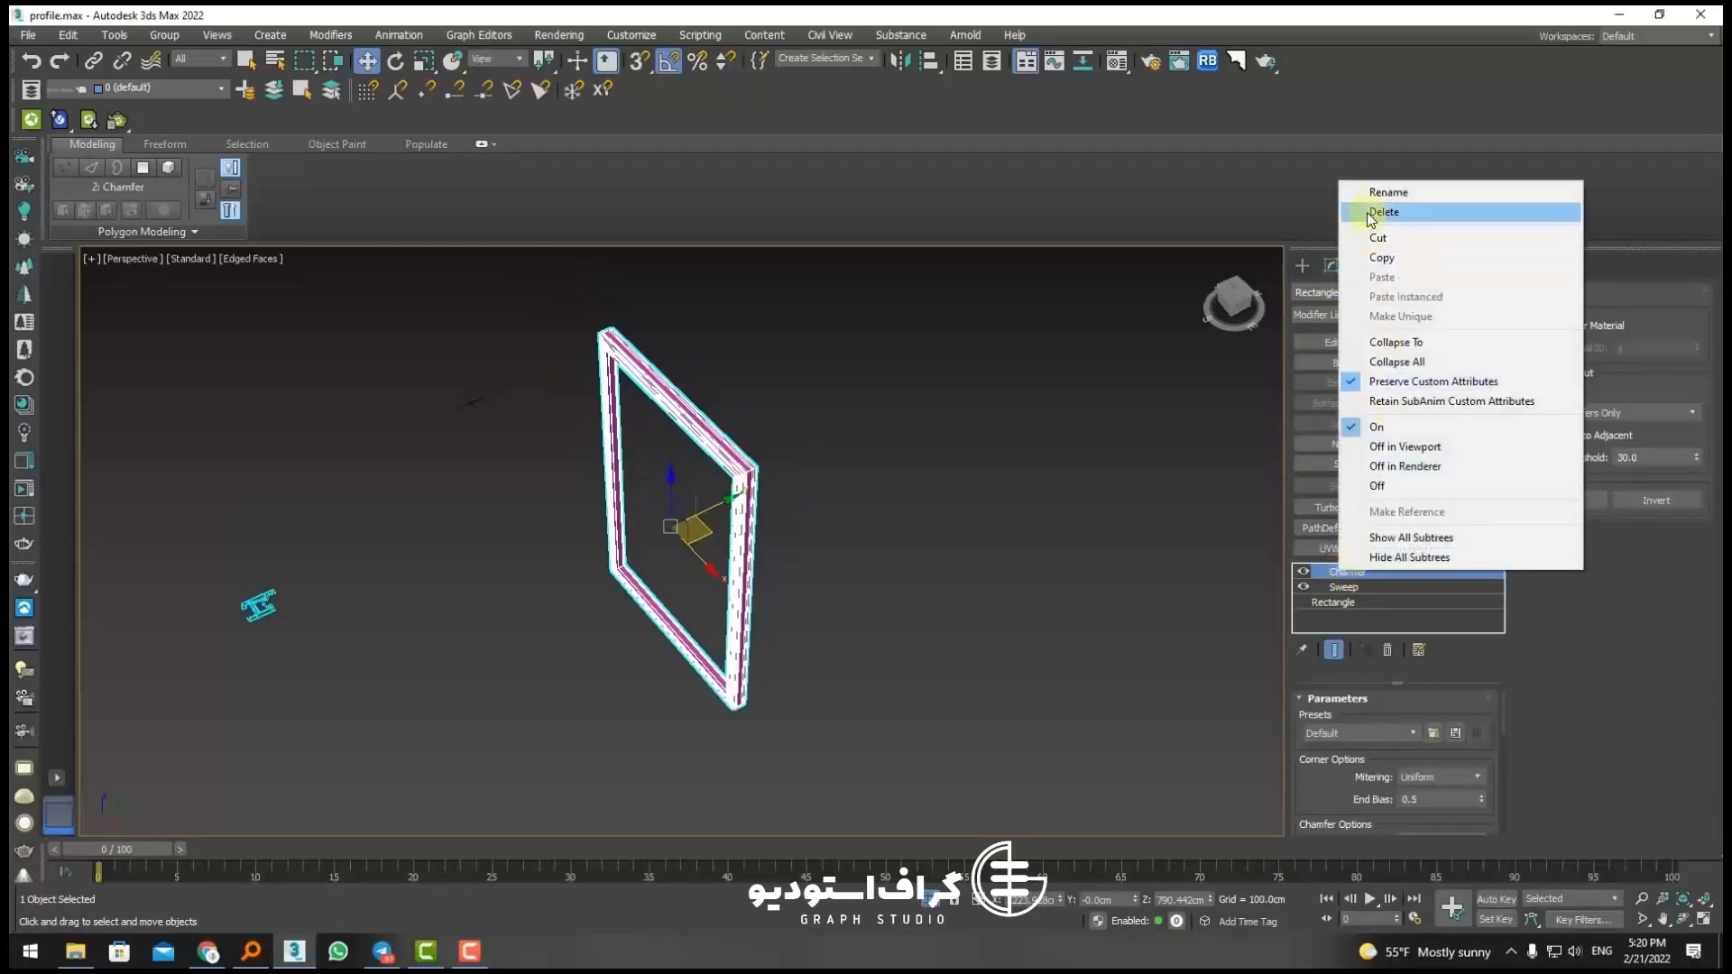
{"action": "left_click", "coordinate": [801, 417]}
{"action": "left_click_drag", "start_coordinate": [802, 417], "coordinate": [575, 647]}
{"action": "key", "text": "Delete"}
Step: Draw a rectangle spline about 1101 cm long and 1612 cm wide flat on the ground beside the profile
{"action": "left_click", "coordinate": [1302, 266]}
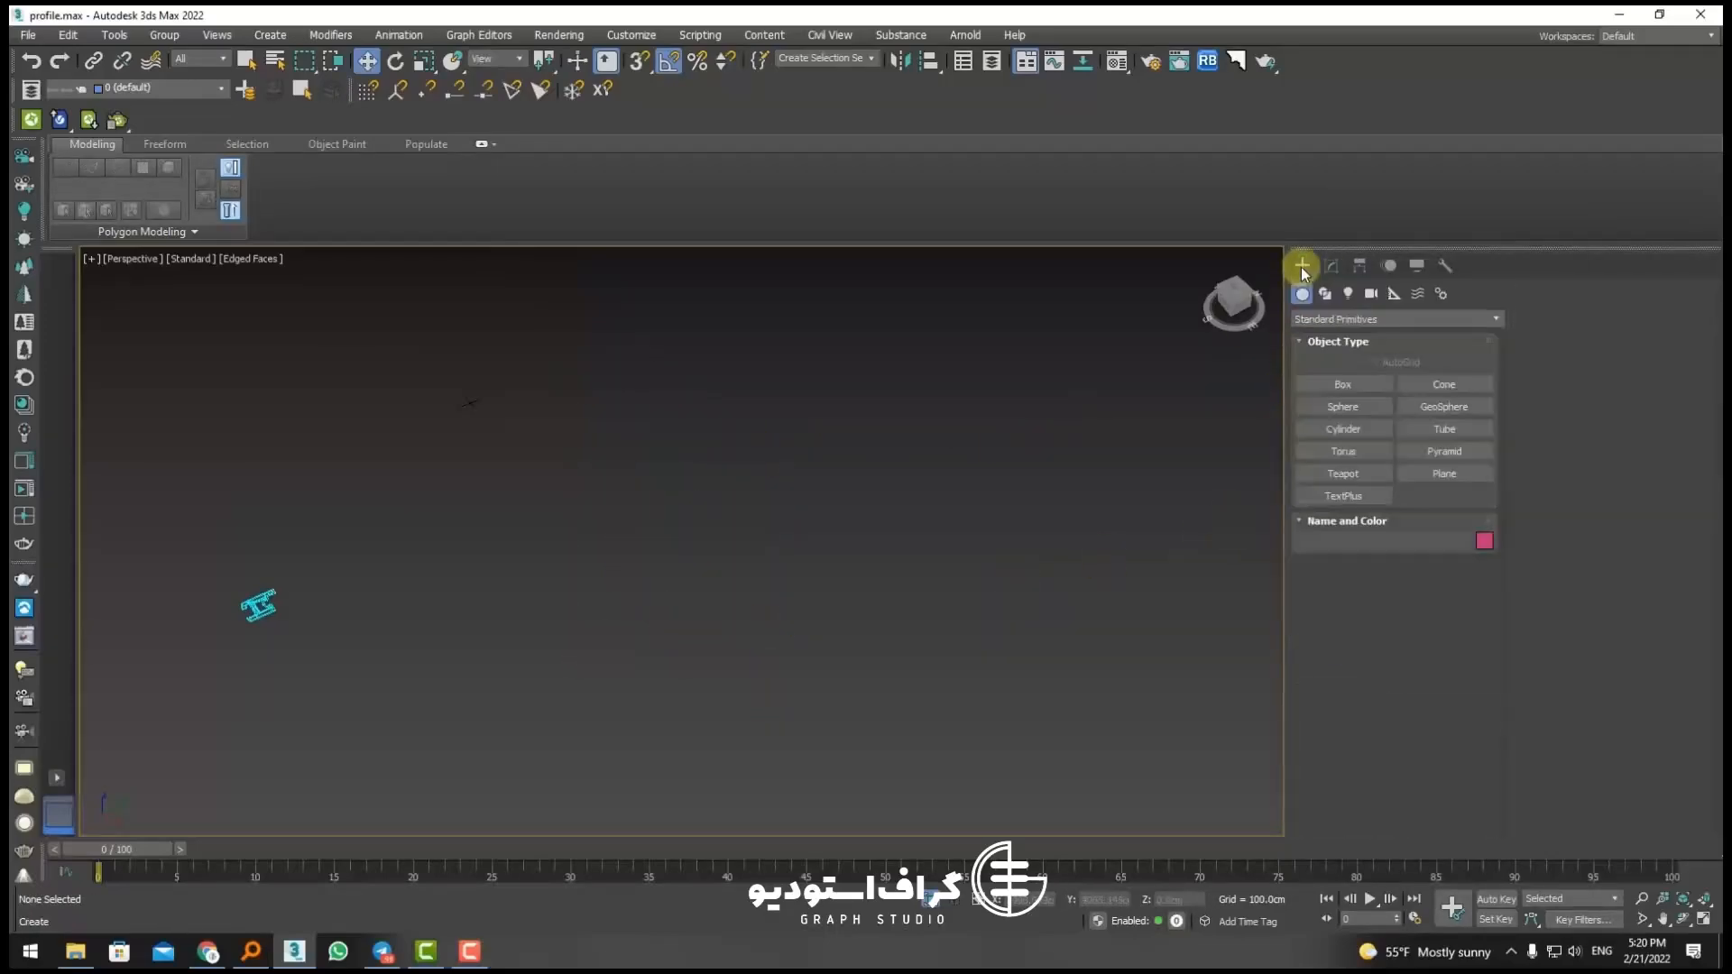
{"action": "left_click", "coordinate": [1325, 293]}
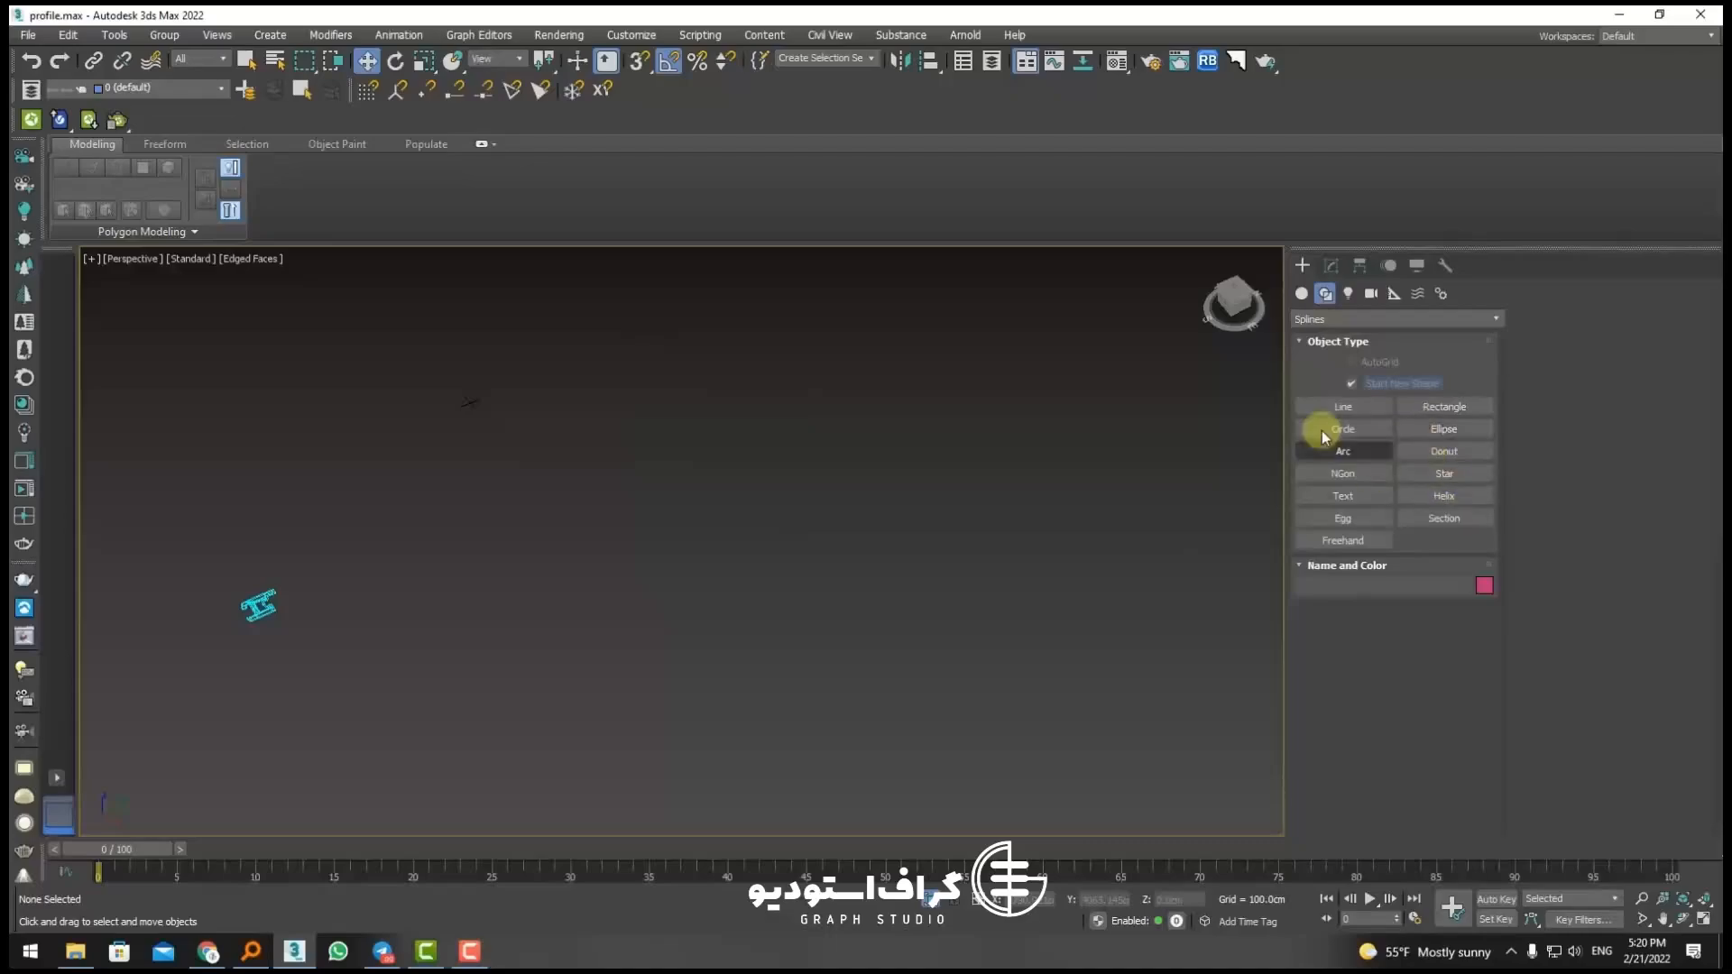
{"action": "left_click", "coordinate": [1442, 411]}
{"action": "left_click_drag", "start_coordinate": [572, 457], "coordinate": [639, 616]}
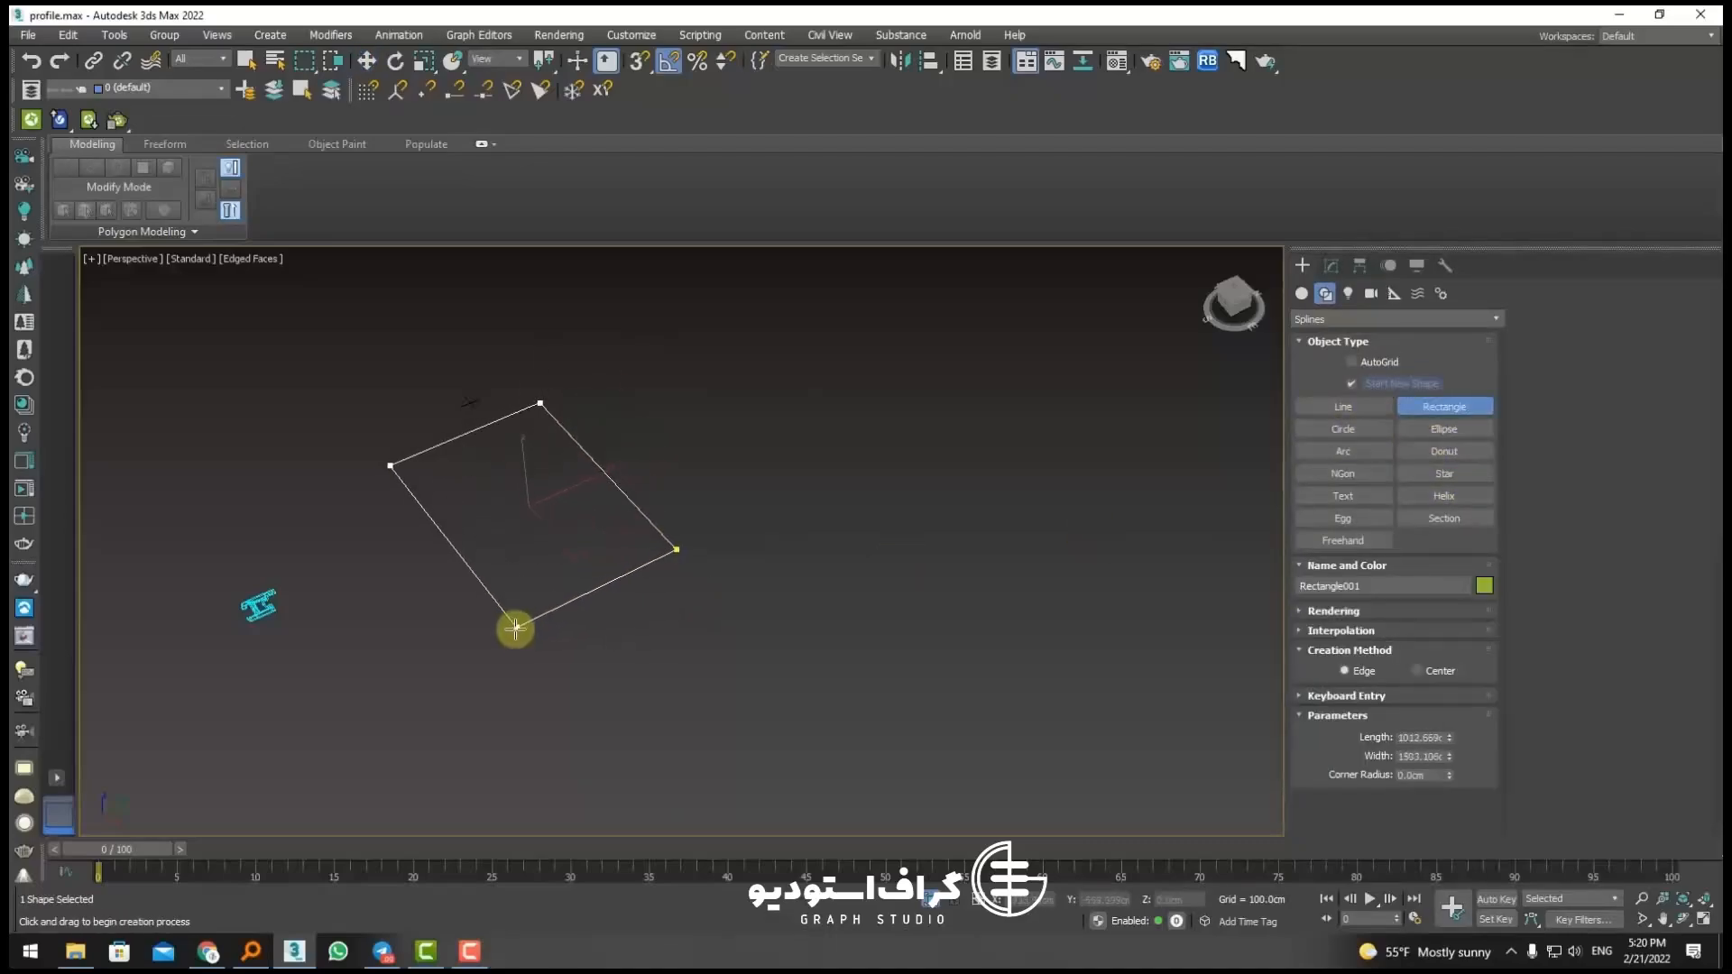
{"action": "left_click_drag", "start_coordinate": [516, 629], "coordinate": [512, 647]}
{"action": "key", "text": "w"}
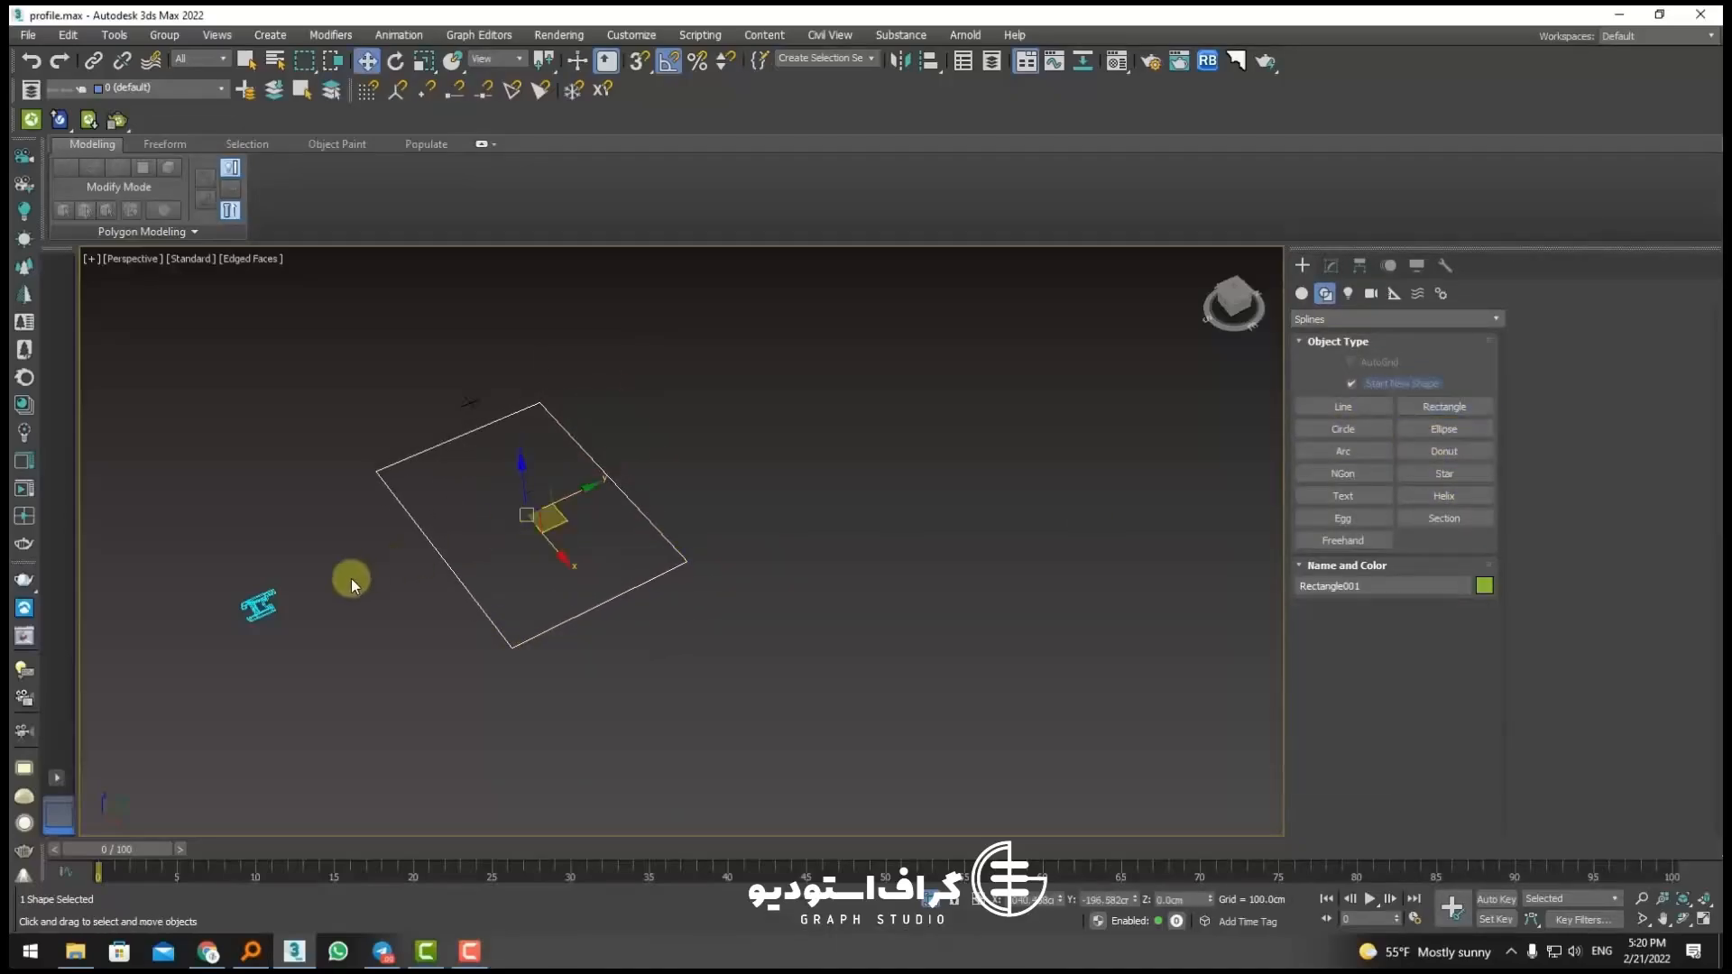
Step: Clear the selection and examine the window profile shape in relation to the new rectangle
{"action": "middle_click_drag", "start_coordinate": [355, 557], "coordinate": [403, 578]}
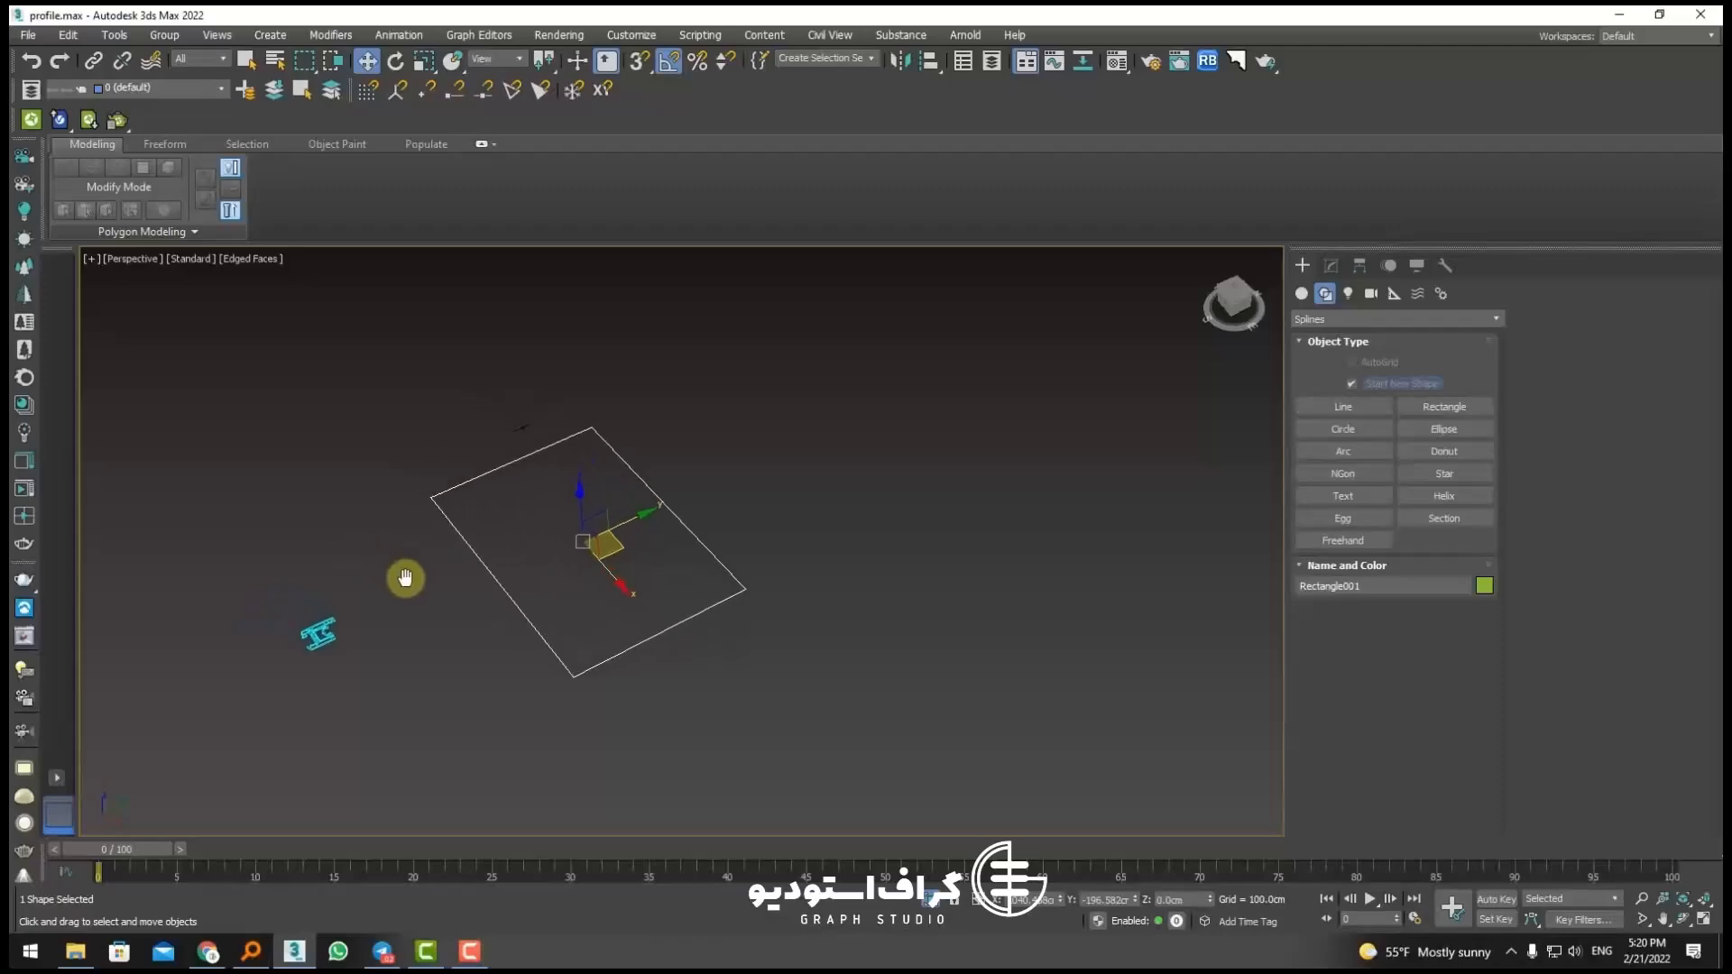
{"action": "scroll", "coordinate": [453, 491], "scroll_direction": "up", "scroll_amount": 6}
{"action": "scroll", "coordinate": [453, 513], "scroll_direction": "down", "scroll_amount": 5}
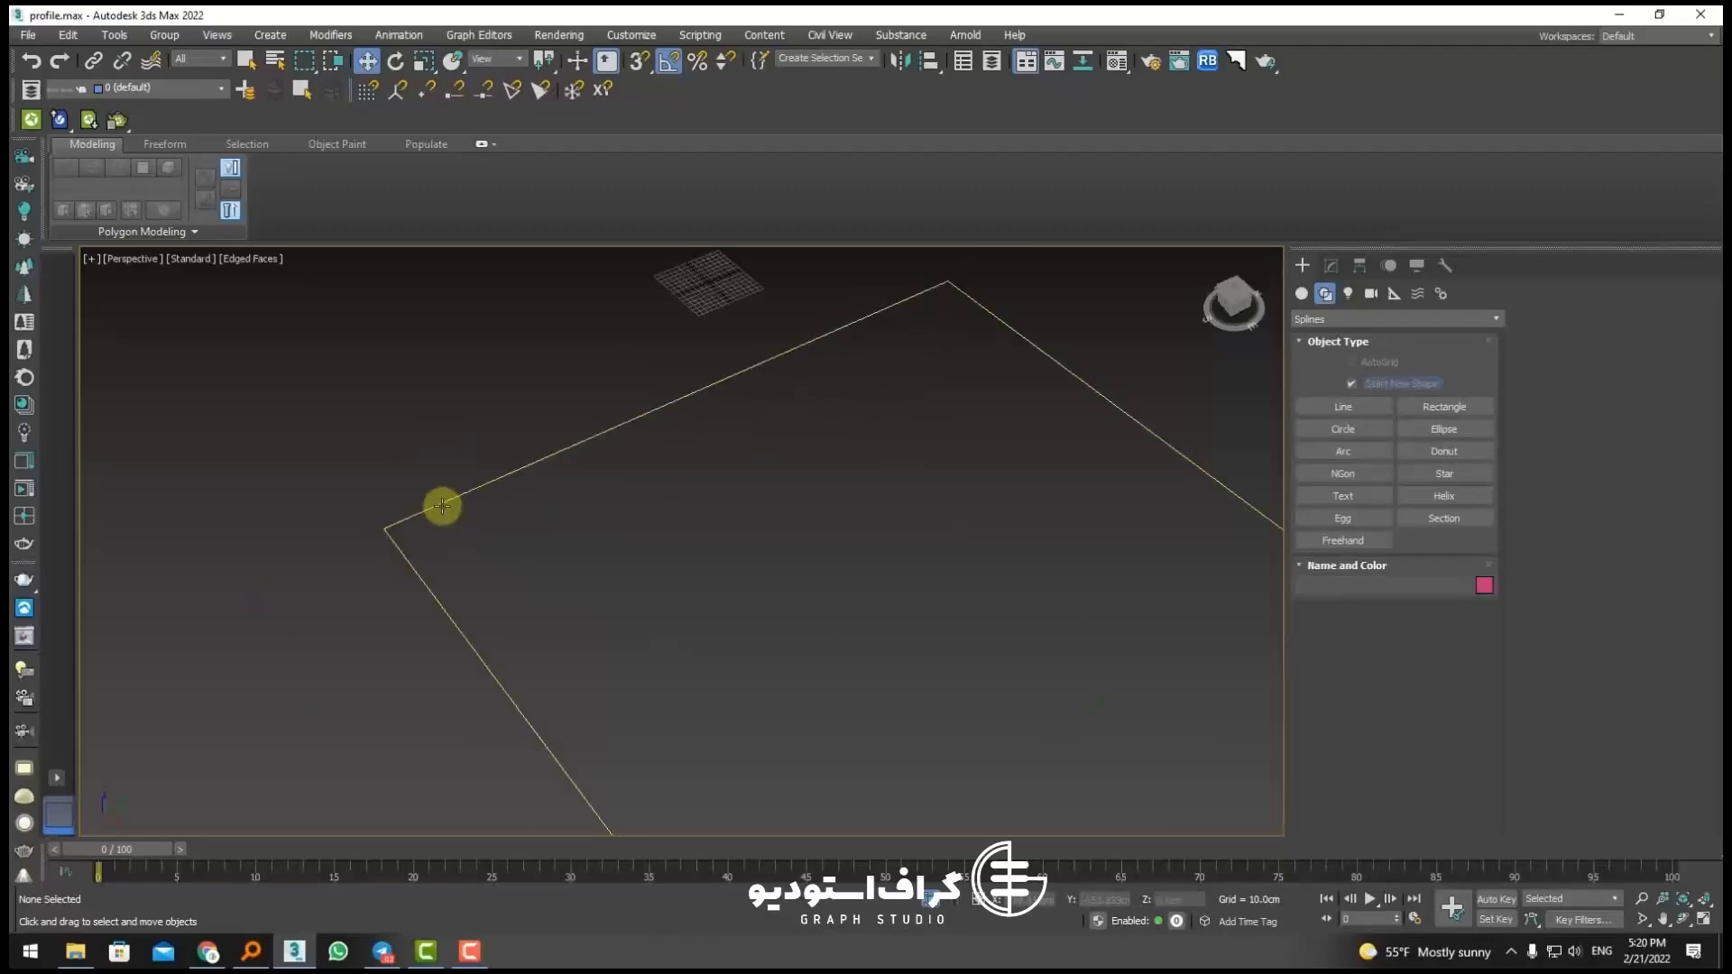
{"action": "middle_click_drag", "start_coordinate": [379, 629], "coordinate": [436, 551]}
{"action": "left_click", "coordinate": [382, 615]}
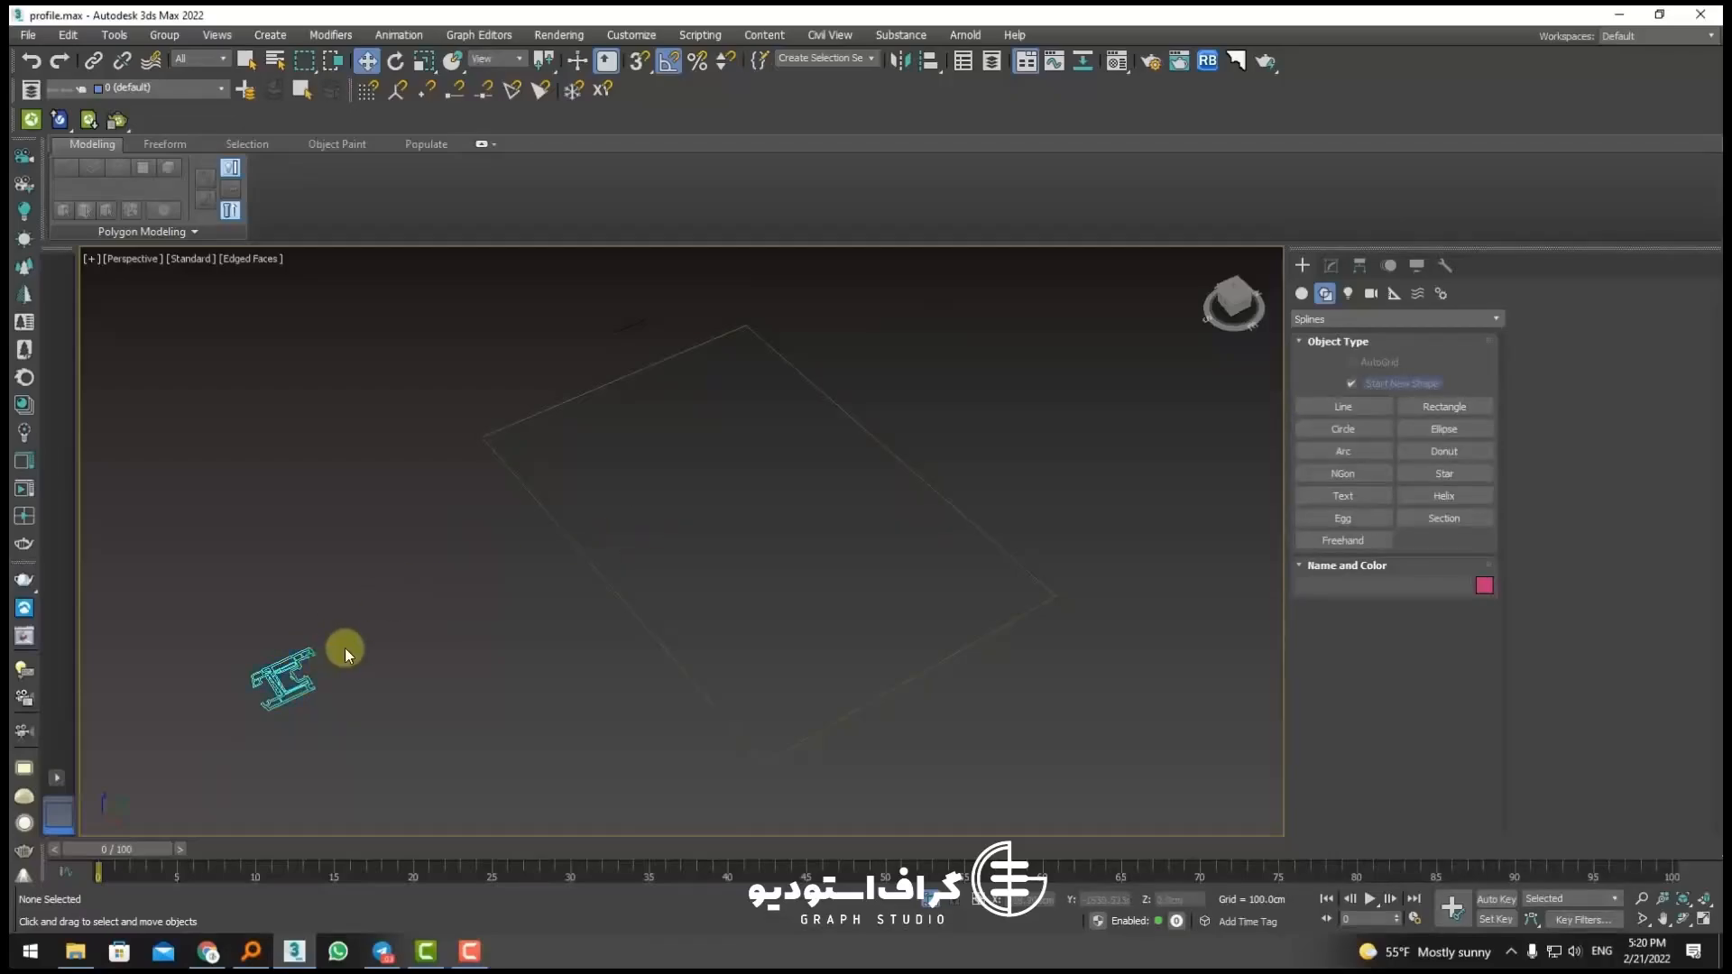
{"action": "scroll", "coordinate": [288, 669], "scroll_direction": "up", "scroll_amount": 5}
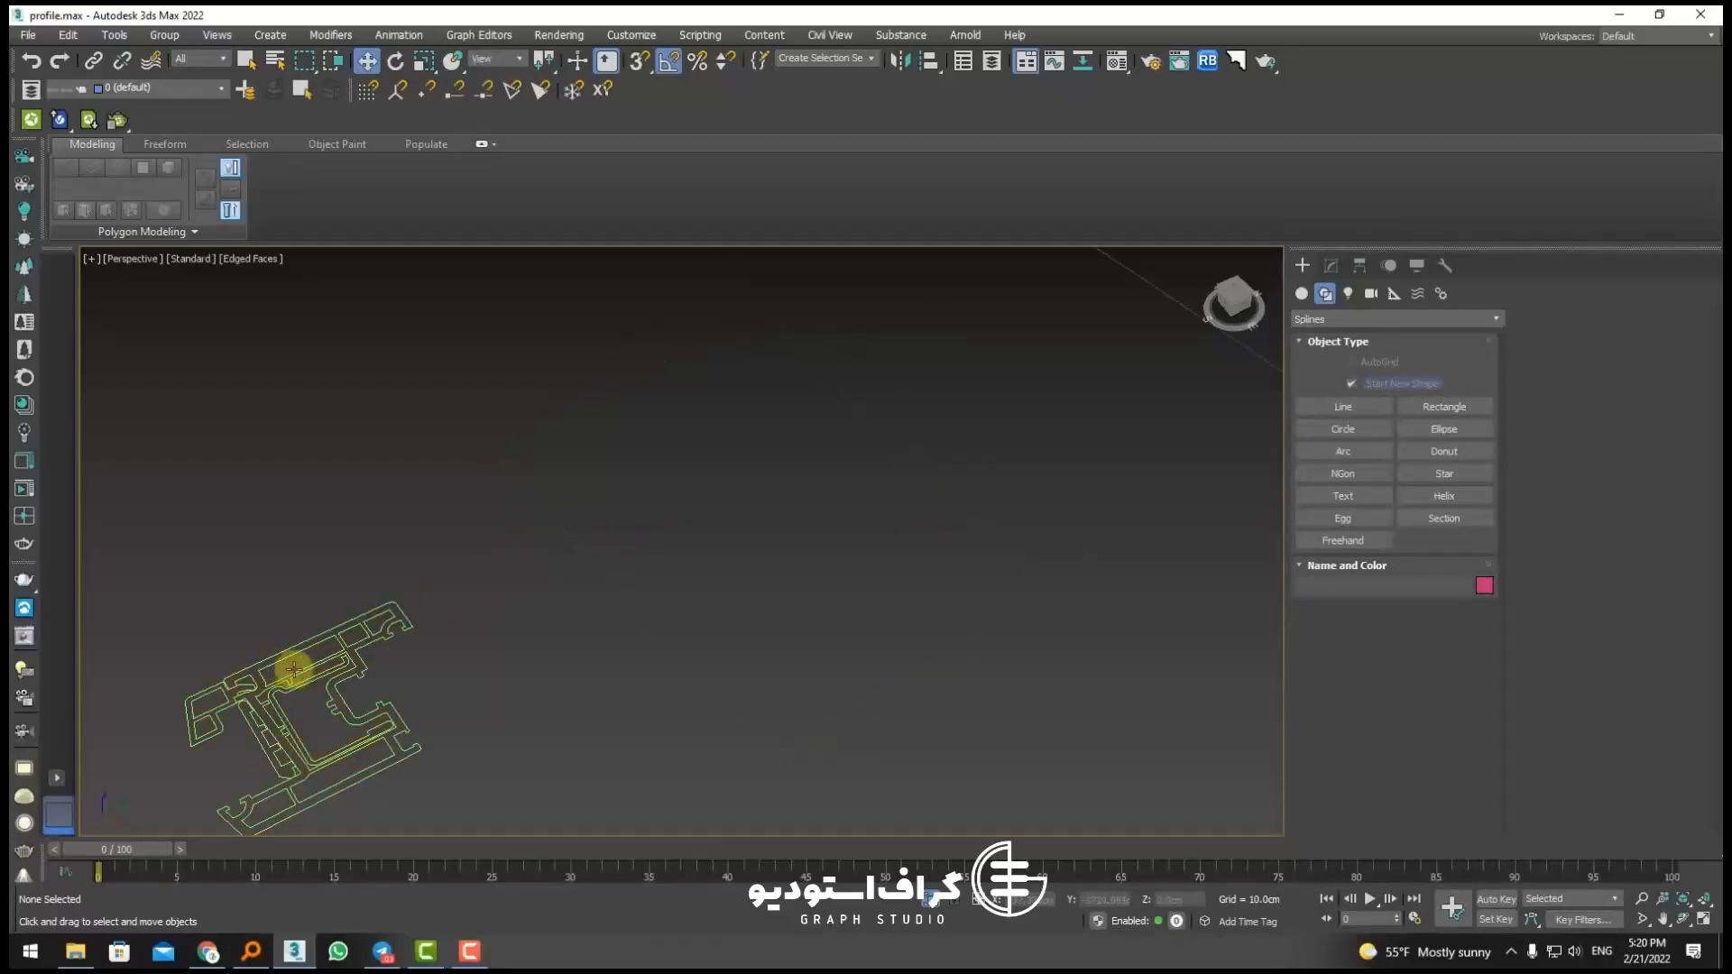
{"action": "middle_click_drag", "start_coordinate": [288, 670], "coordinate": [345, 623]}
{"action": "scroll", "coordinate": [345, 623], "scroll_direction": "up", "scroll_amount": 2}
{"action": "scroll", "coordinate": [345, 623], "scroll_direction": "down", "scroll_amount": 6}
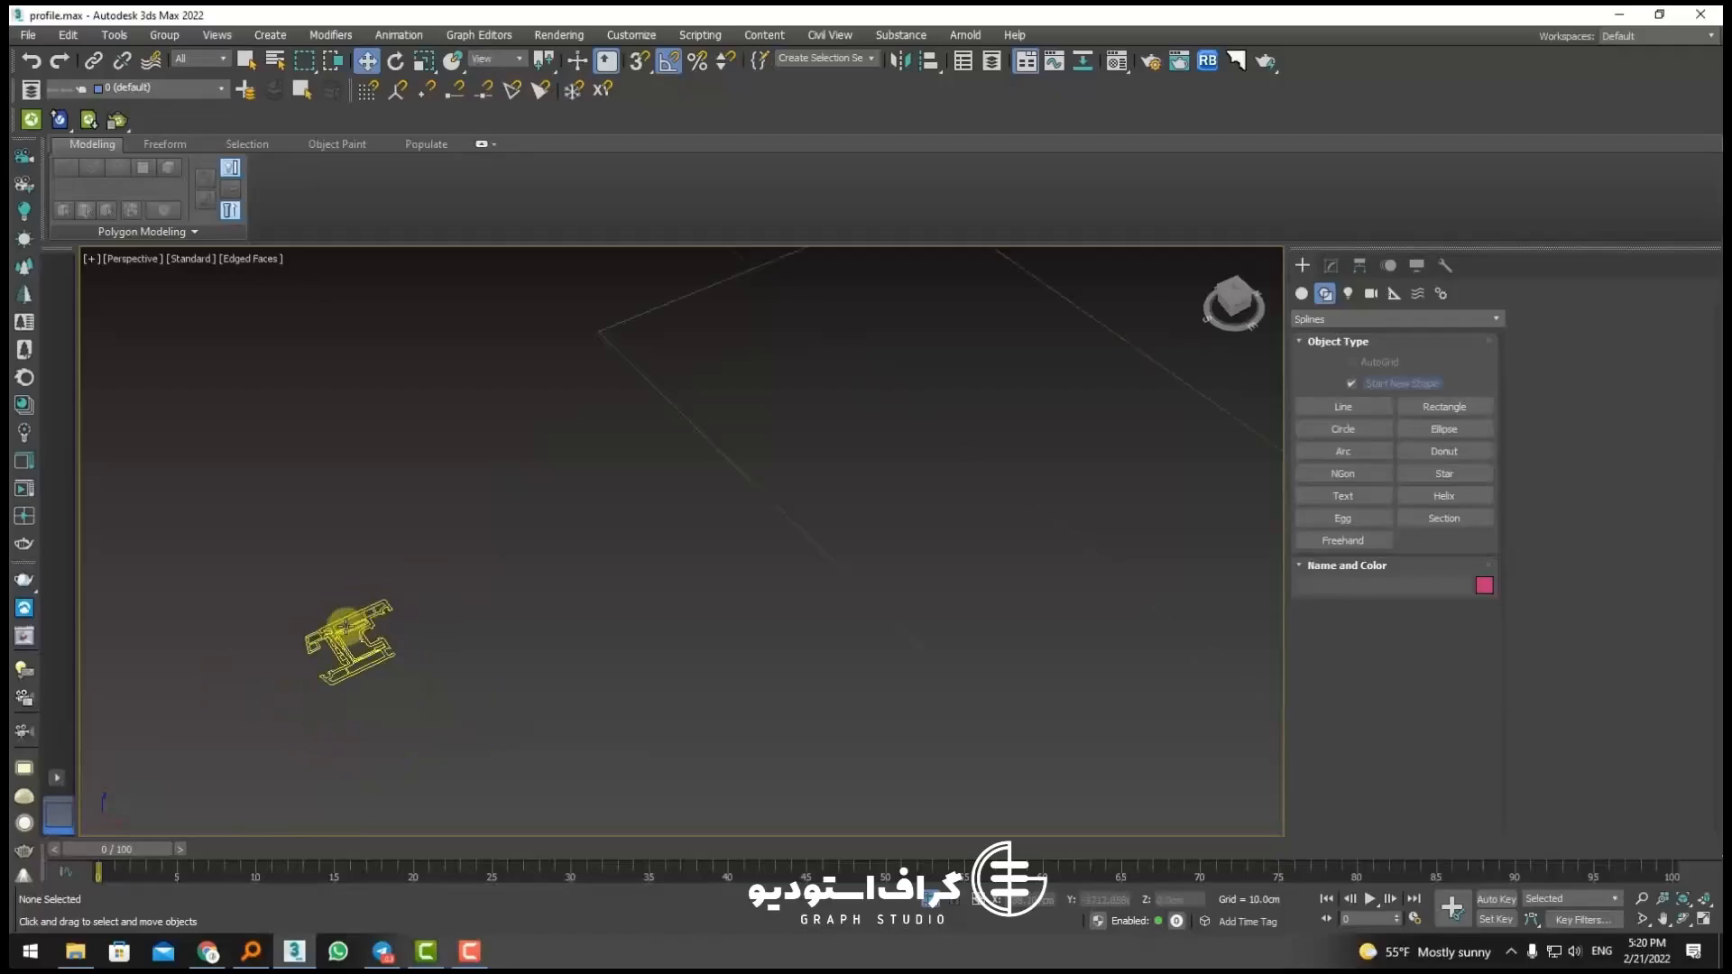
Step: Add a Bevel Profile modifier to the rectangle
{"action": "left_click", "coordinate": [604, 516]}
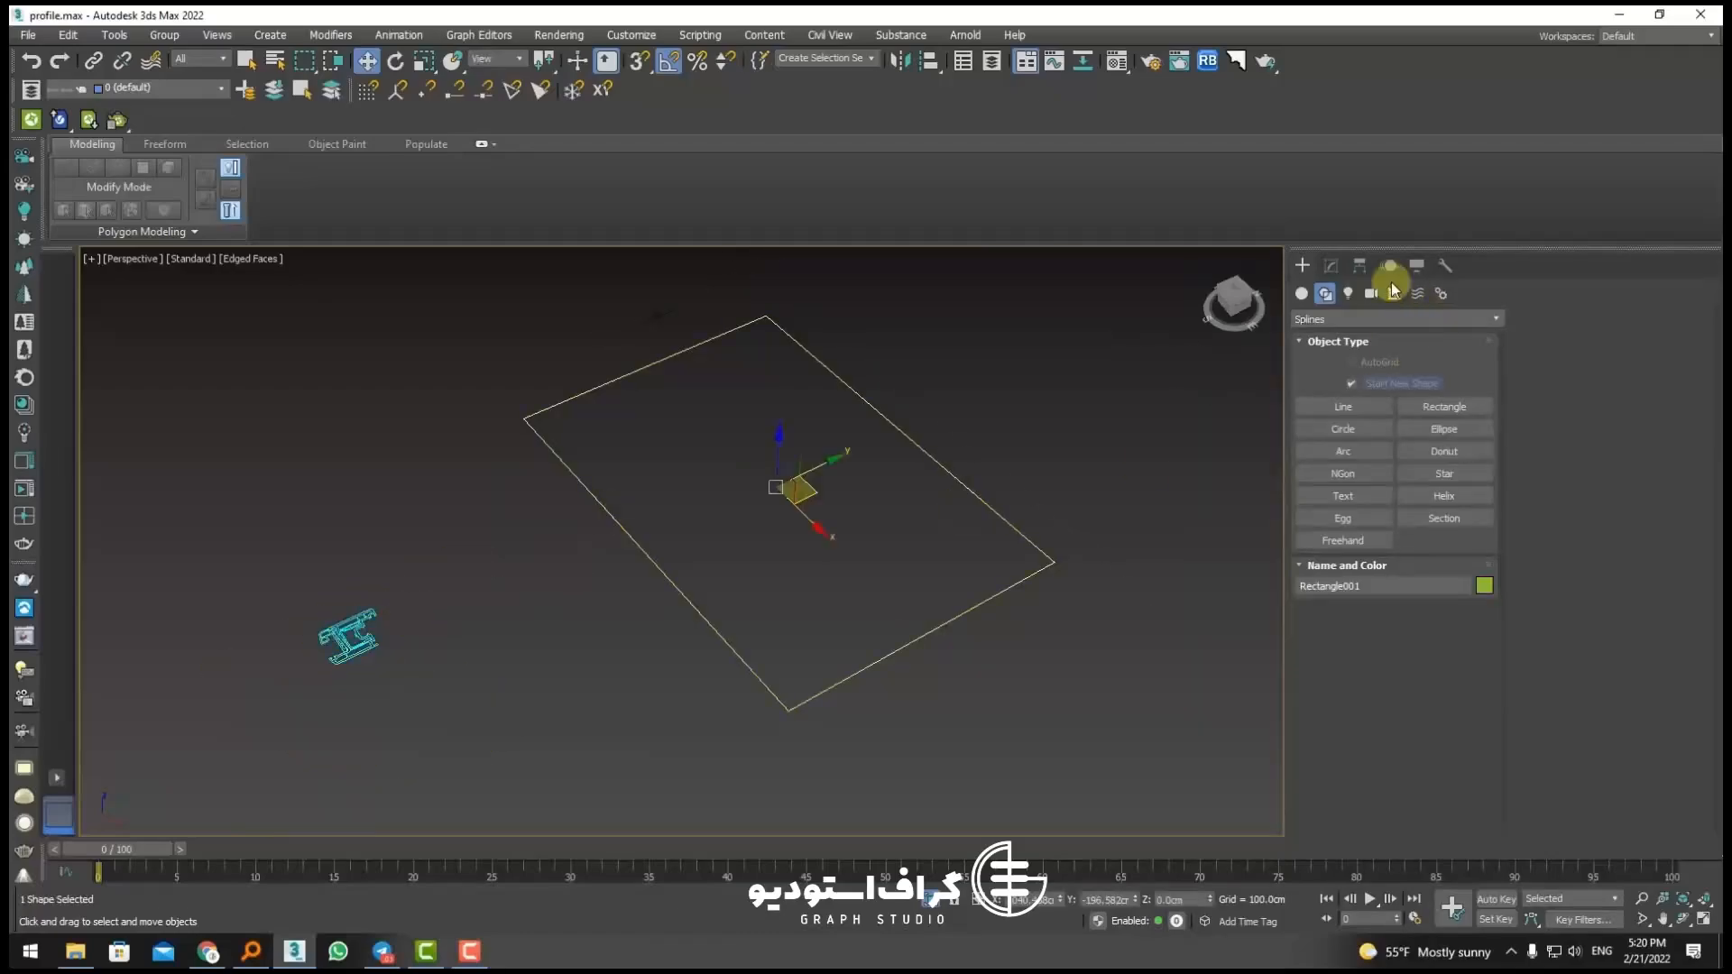
{"action": "left_click", "coordinate": [1332, 267]}
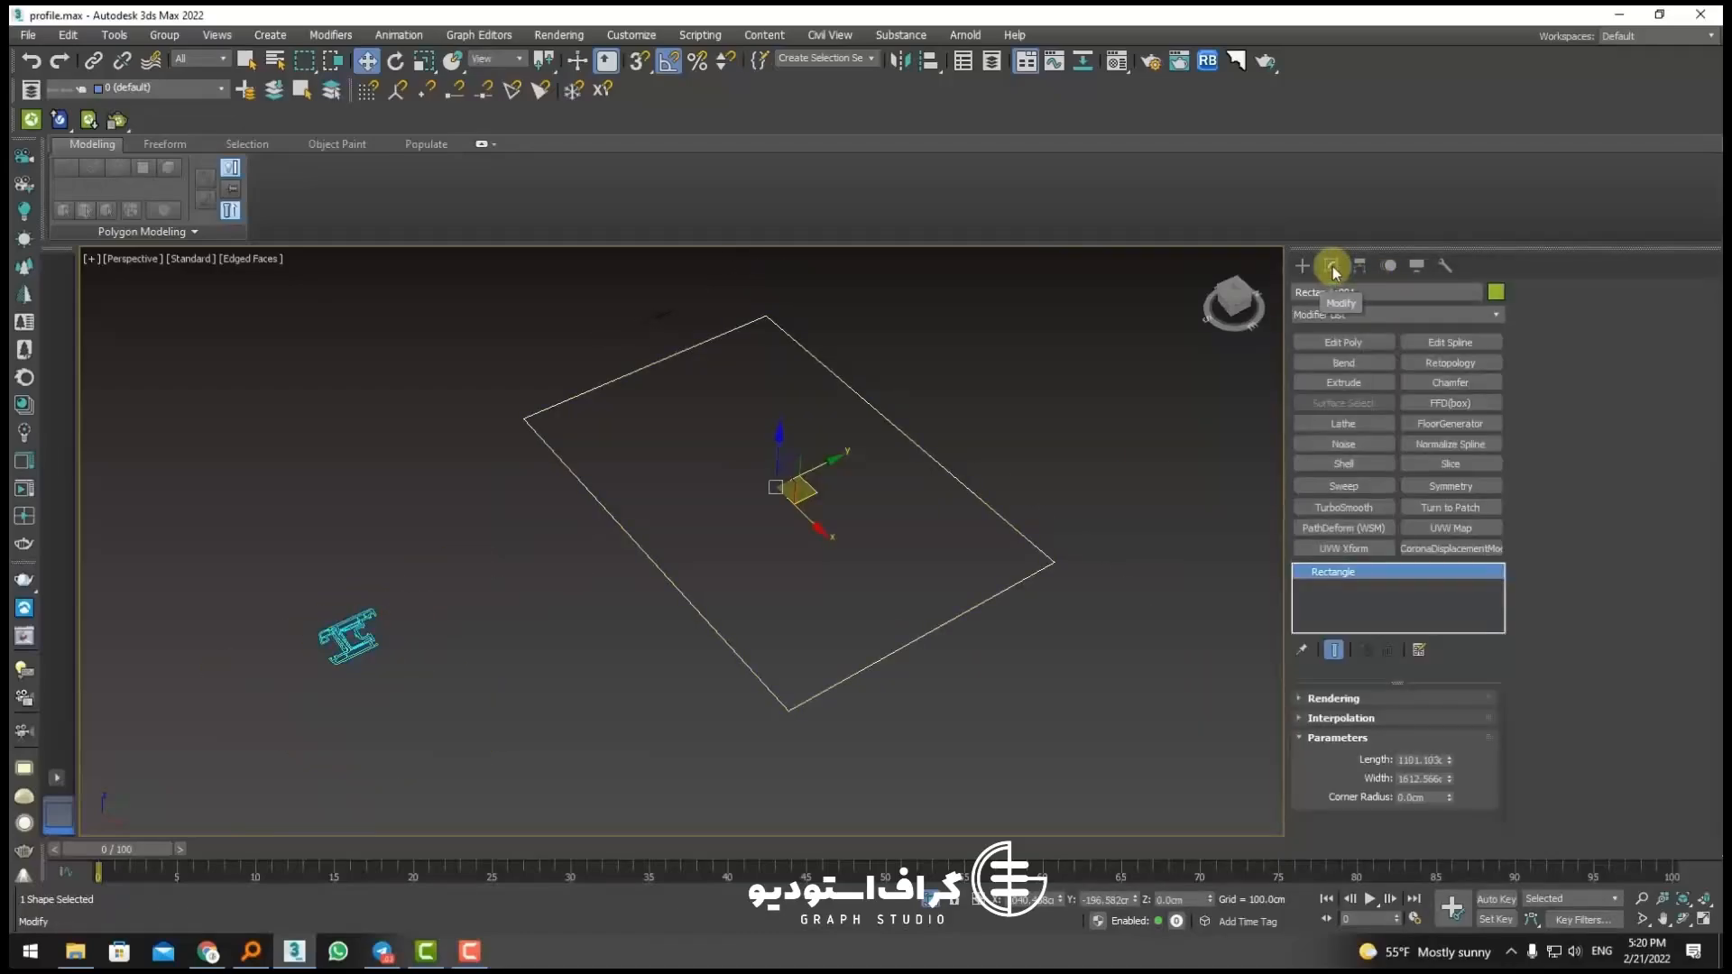
{"action": "left_click", "coordinate": [1340, 319]}
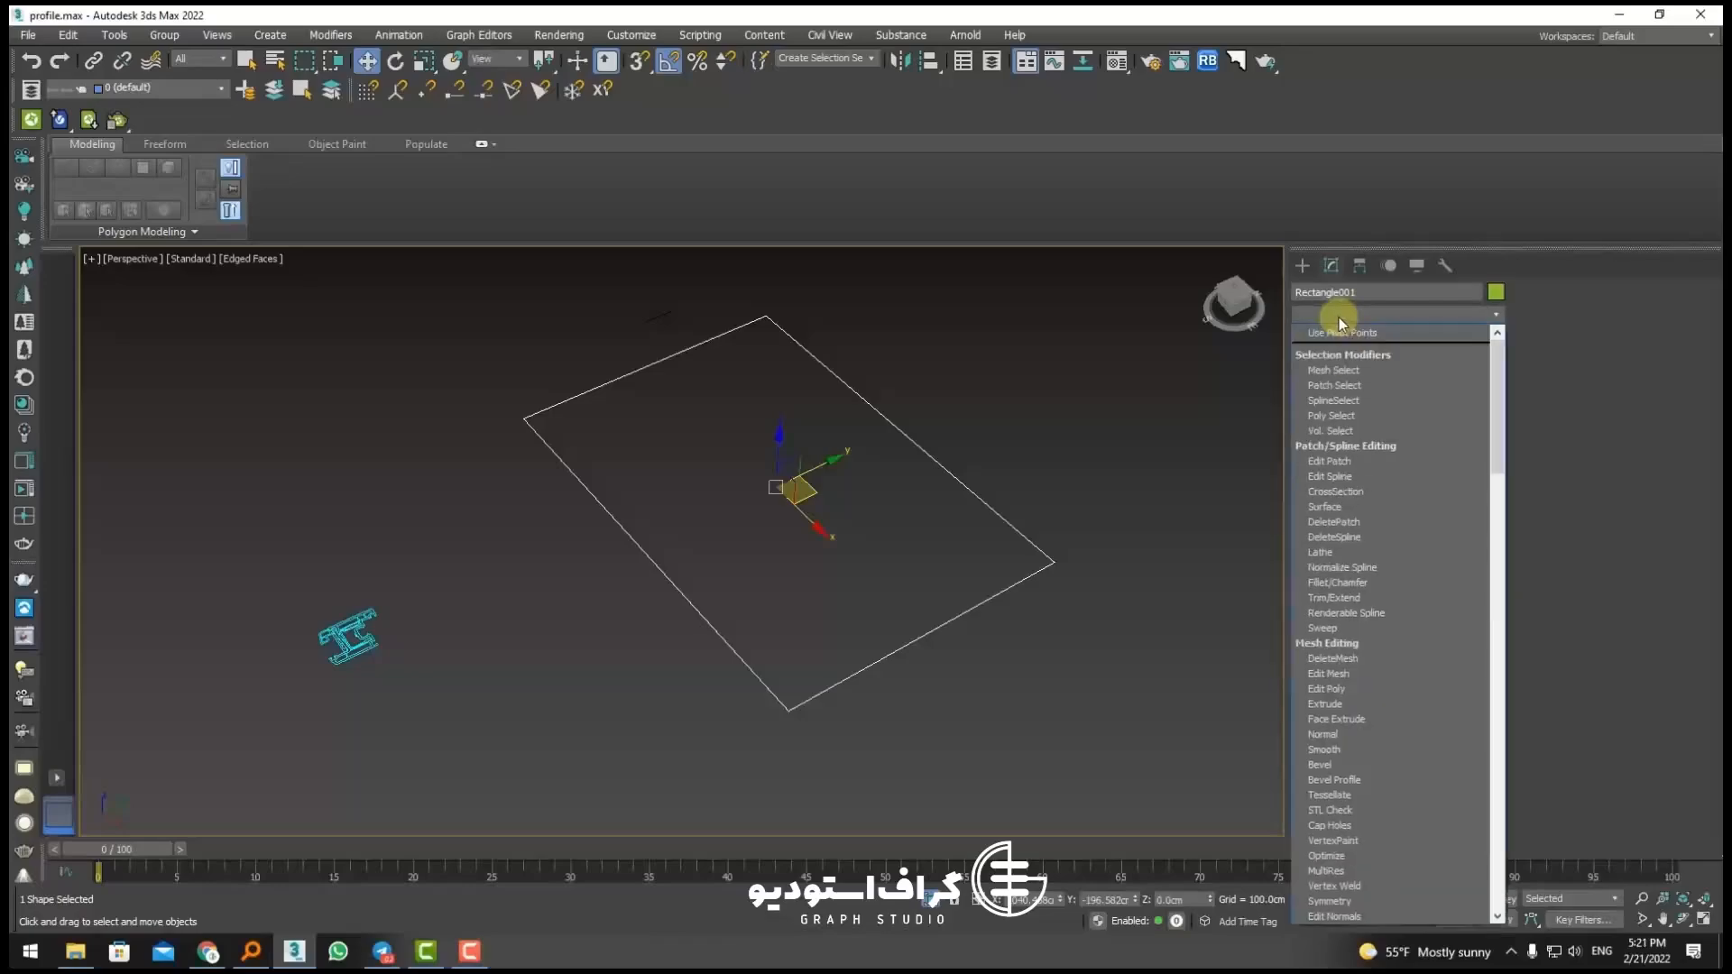
{"action": "key", "text": "b"}
{"action": "left_click", "coordinate": [1335, 348]}
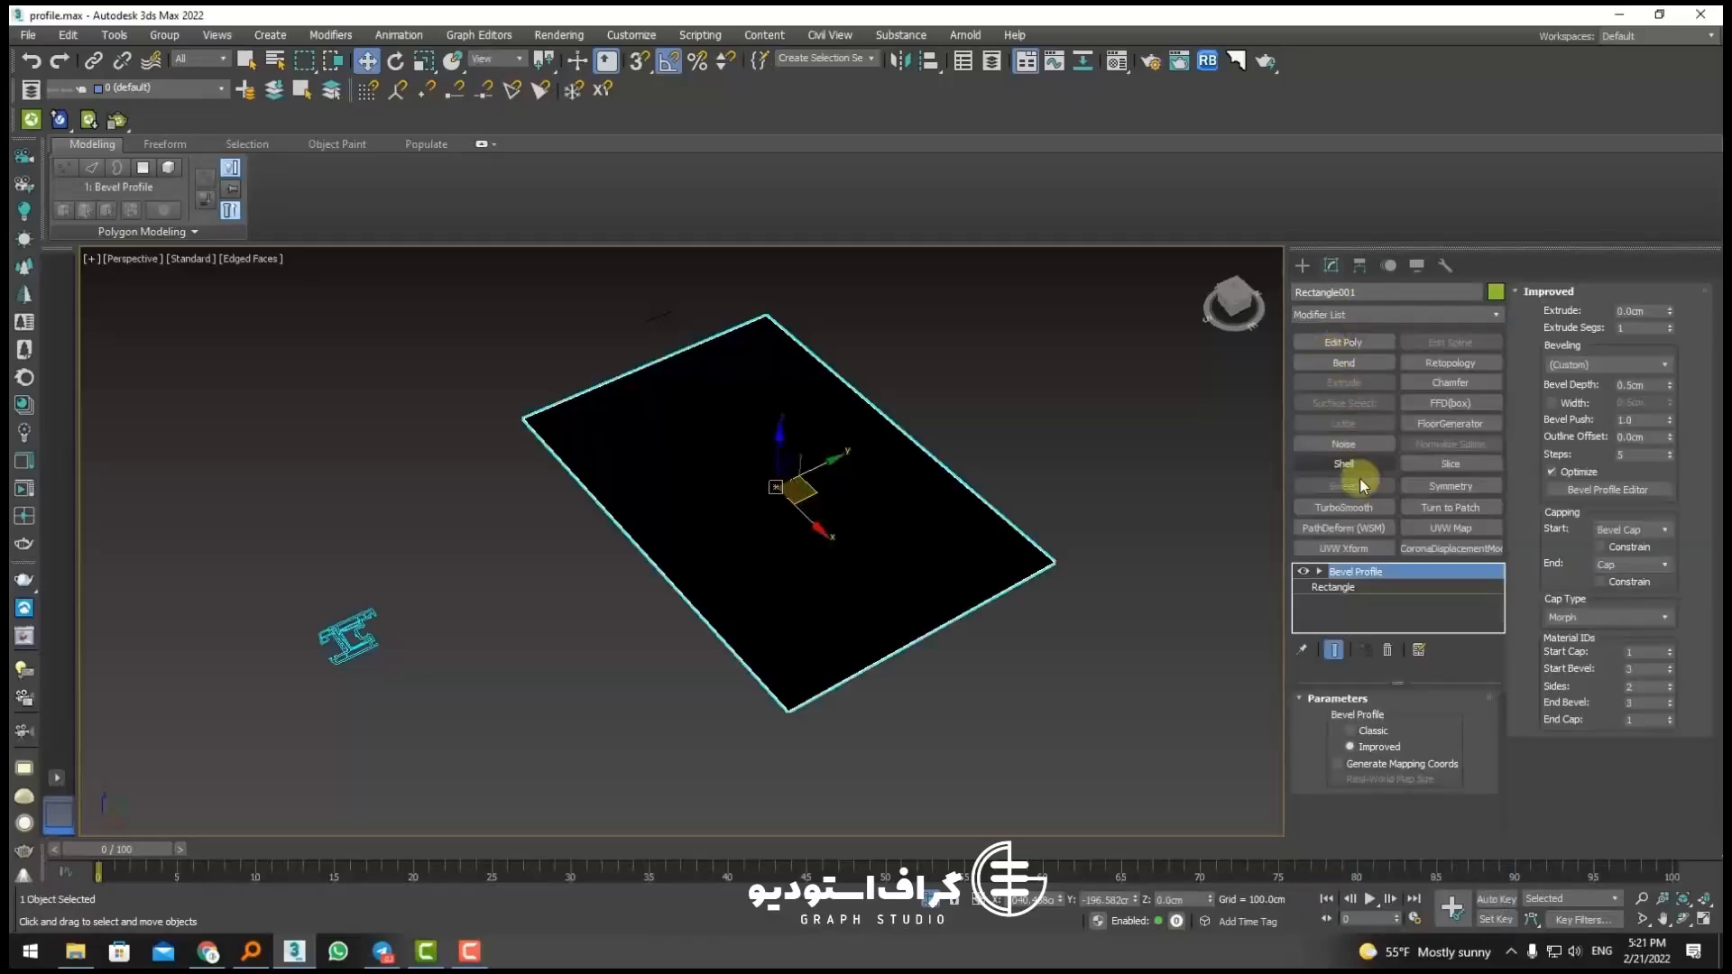
Step: Switch the Bevel Profile modifier to Classic and pick the window profile spline as its profile
{"action": "left_click", "coordinate": [1350, 731]}
{"action": "left_click", "coordinate": [1608, 340]}
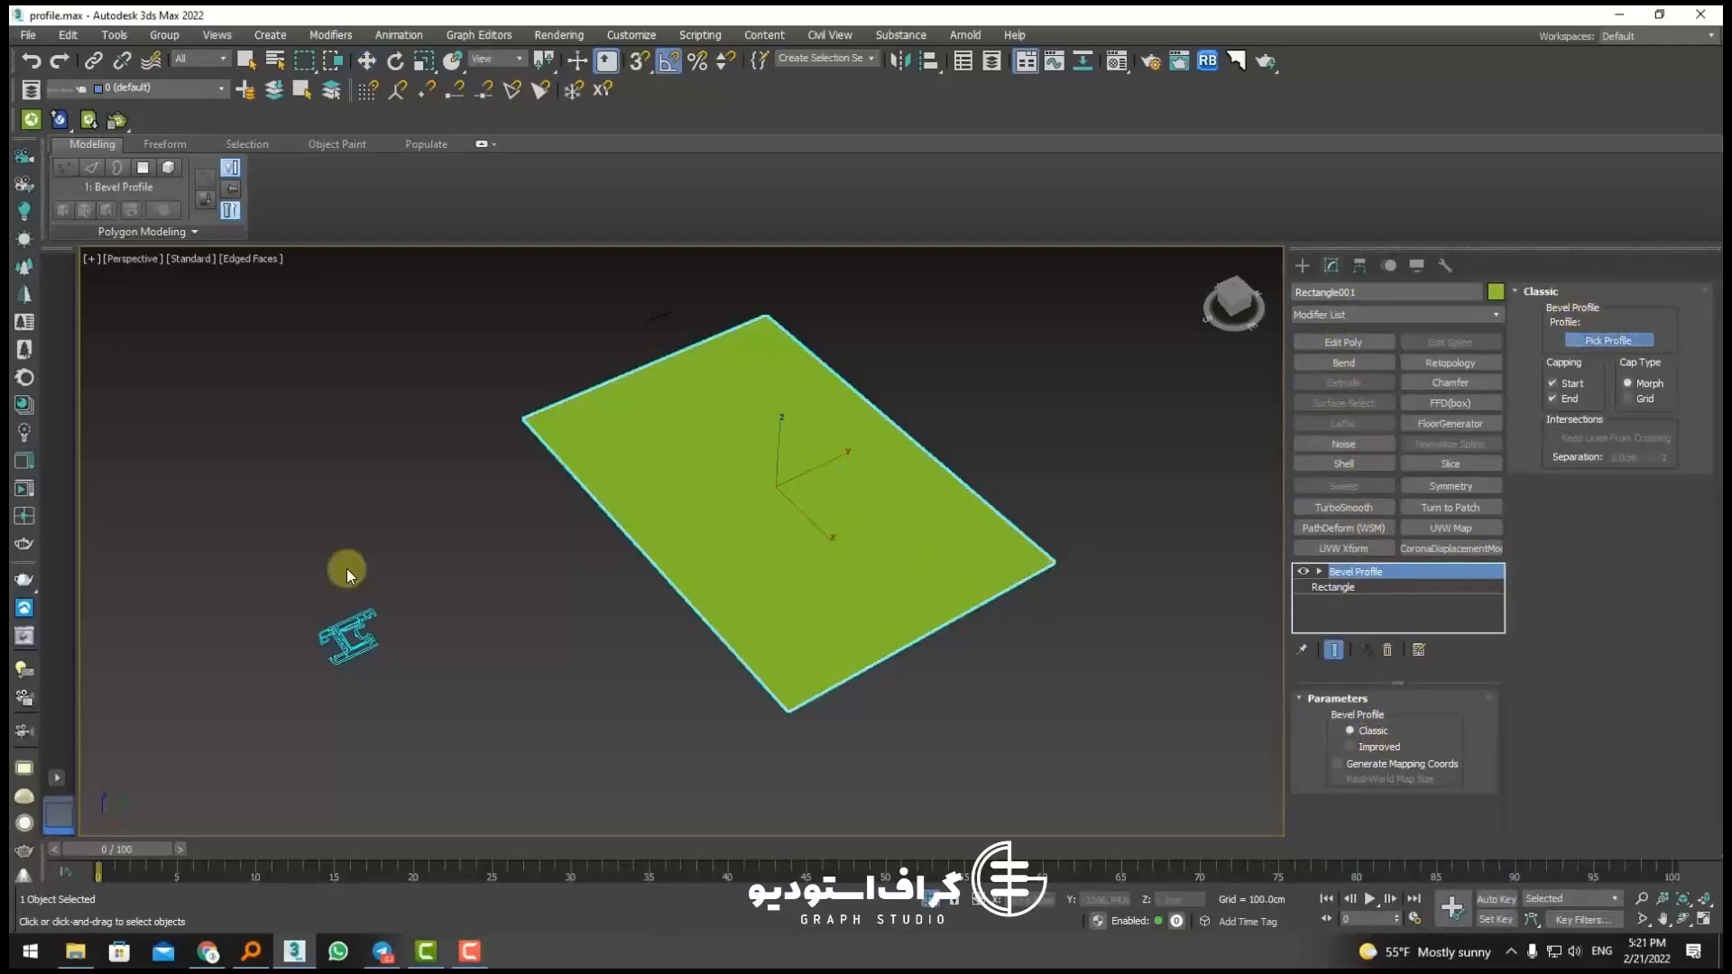
{"action": "left_click", "coordinate": [352, 635]}
{"action": "scroll", "coordinate": [505, 418], "scroll_direction": "up", "scroll_amount": 5}
{"action": "middle_click_drag", "start_coordinate": [491, 416], "coordinate": [489, 620]}
{"action": "scroll", "coordinate": [383, 391], "scroll_direction": "down", "scroll_amount": 3}
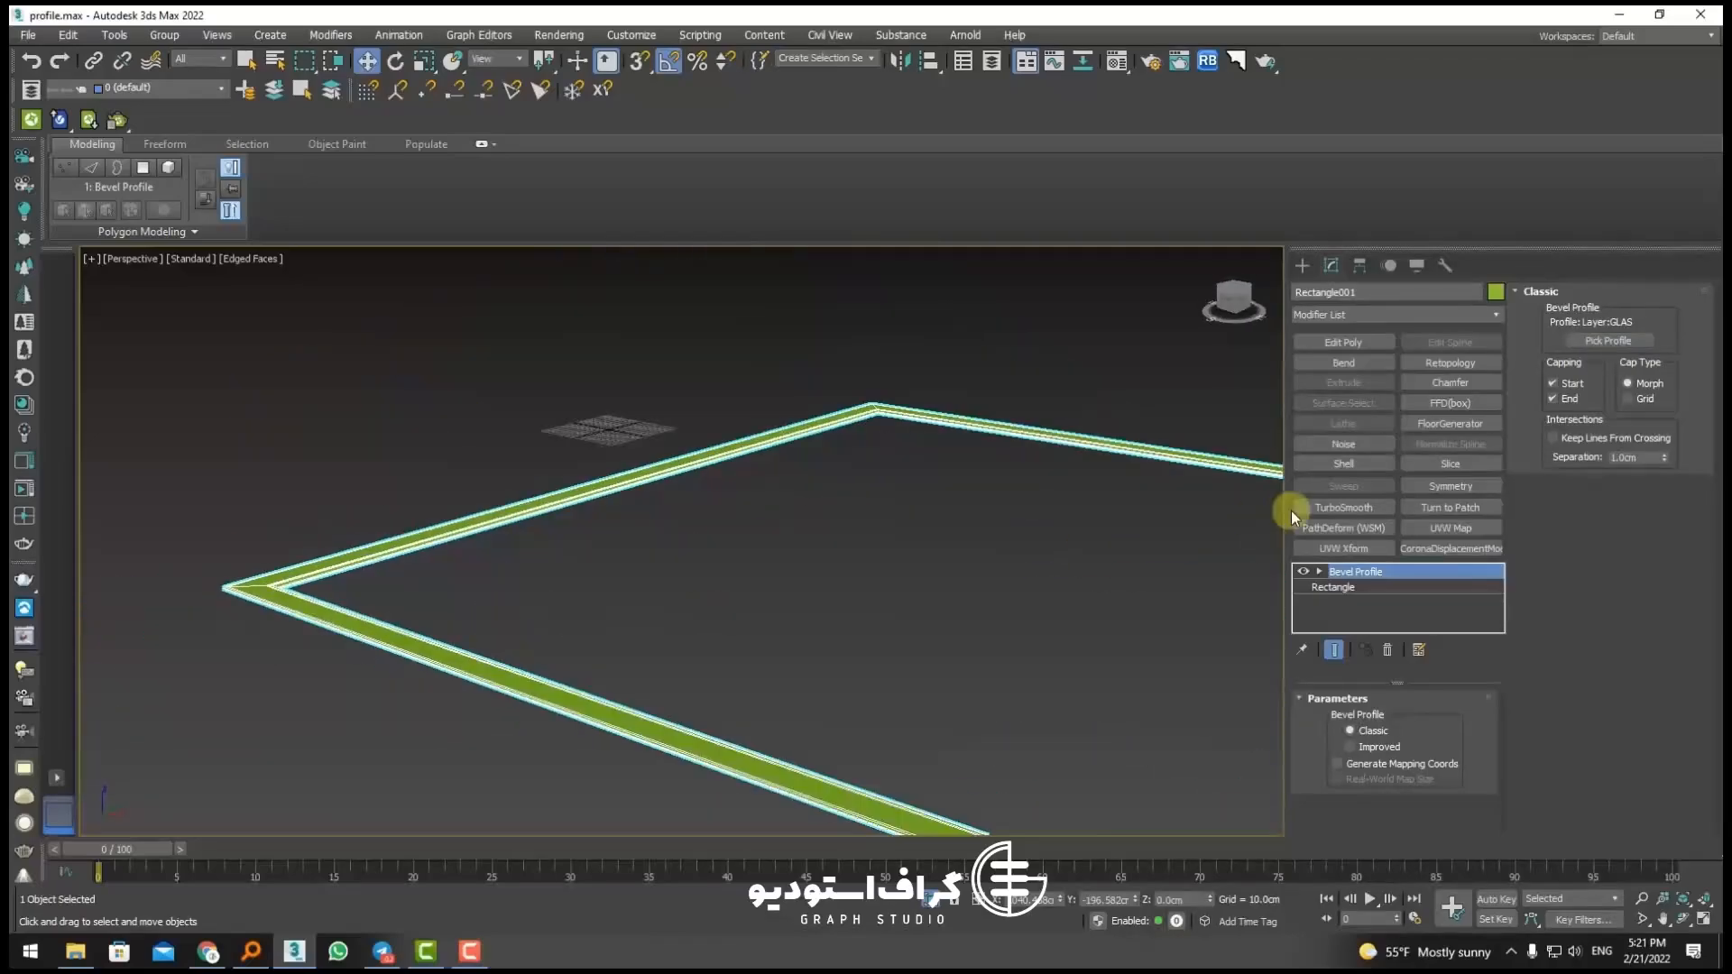
Step: Activate the Bevel Profile's Profile Gizmo, shift it, and scale the profile uniformly along the rectangle
{"action": "left_click", "coordinate": [1319, 572]}
{"action": "left_click", "coordinate": [1359, 589]}
{"action": "scroll", "coordinate": [622, 560], "scroll_direction": "down", "scroll_amount": 6}
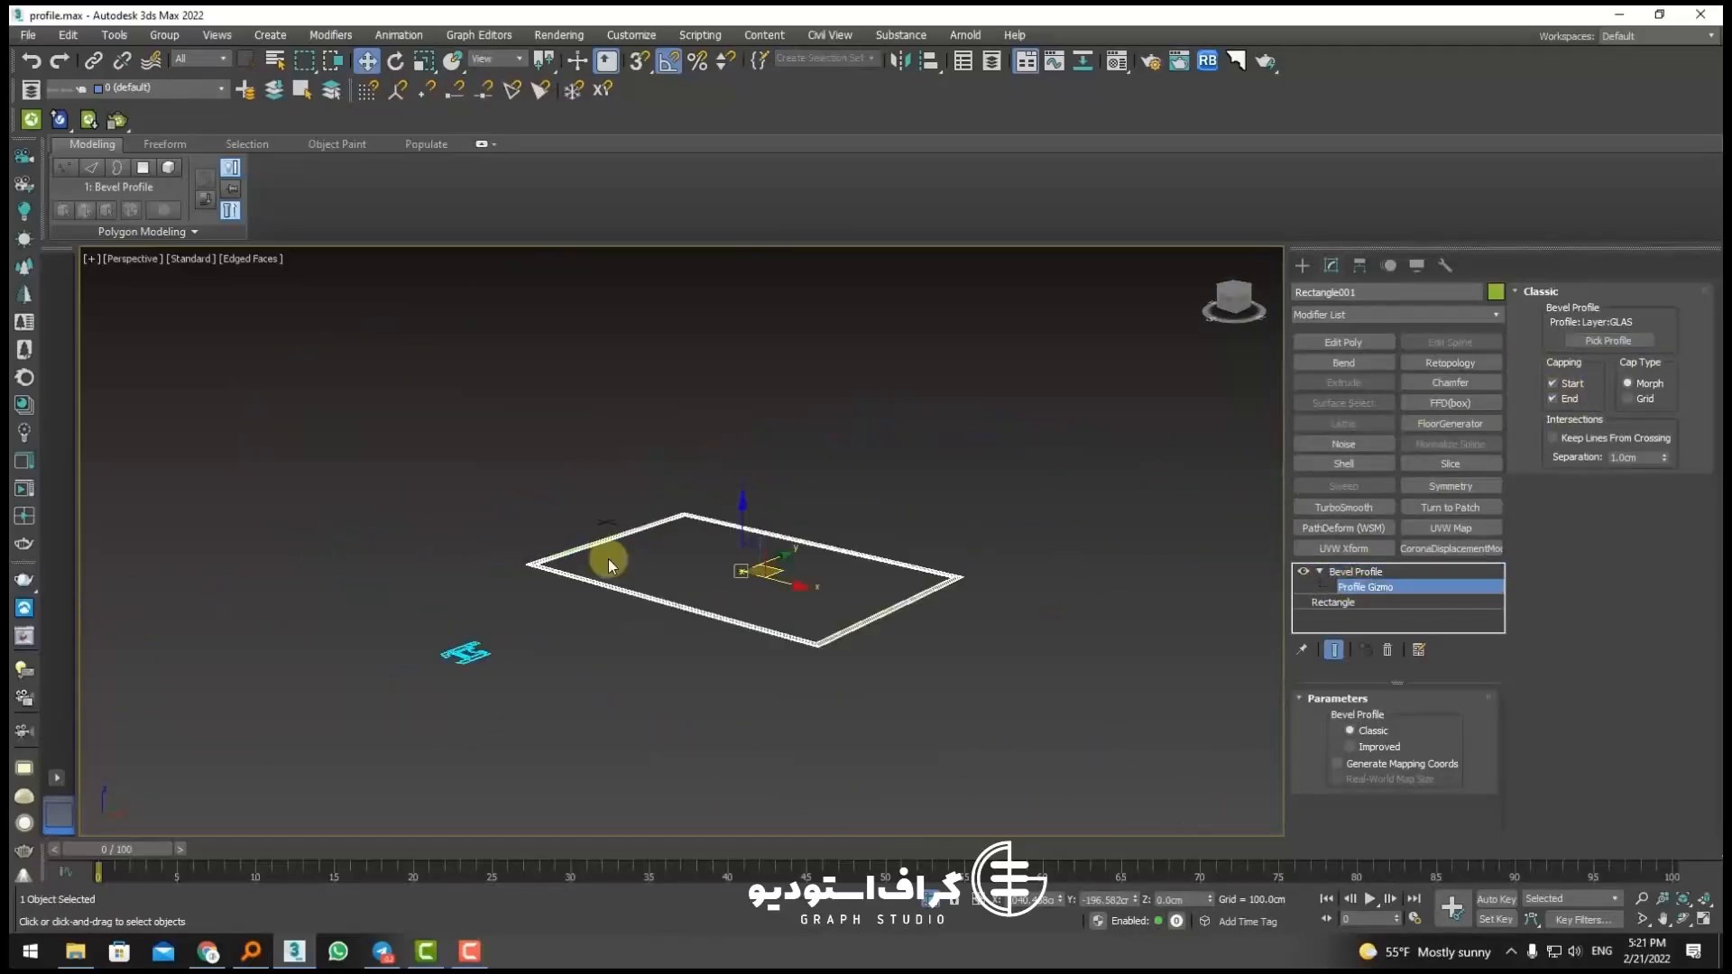
{"action": "scroll", "coordinate": [745, 546], "scroll_direction": "up", "scroll_amount": 2}
{"action": "left_click_drag", "start_coordinate": [728, 559], "coordinate": [850, 554]}
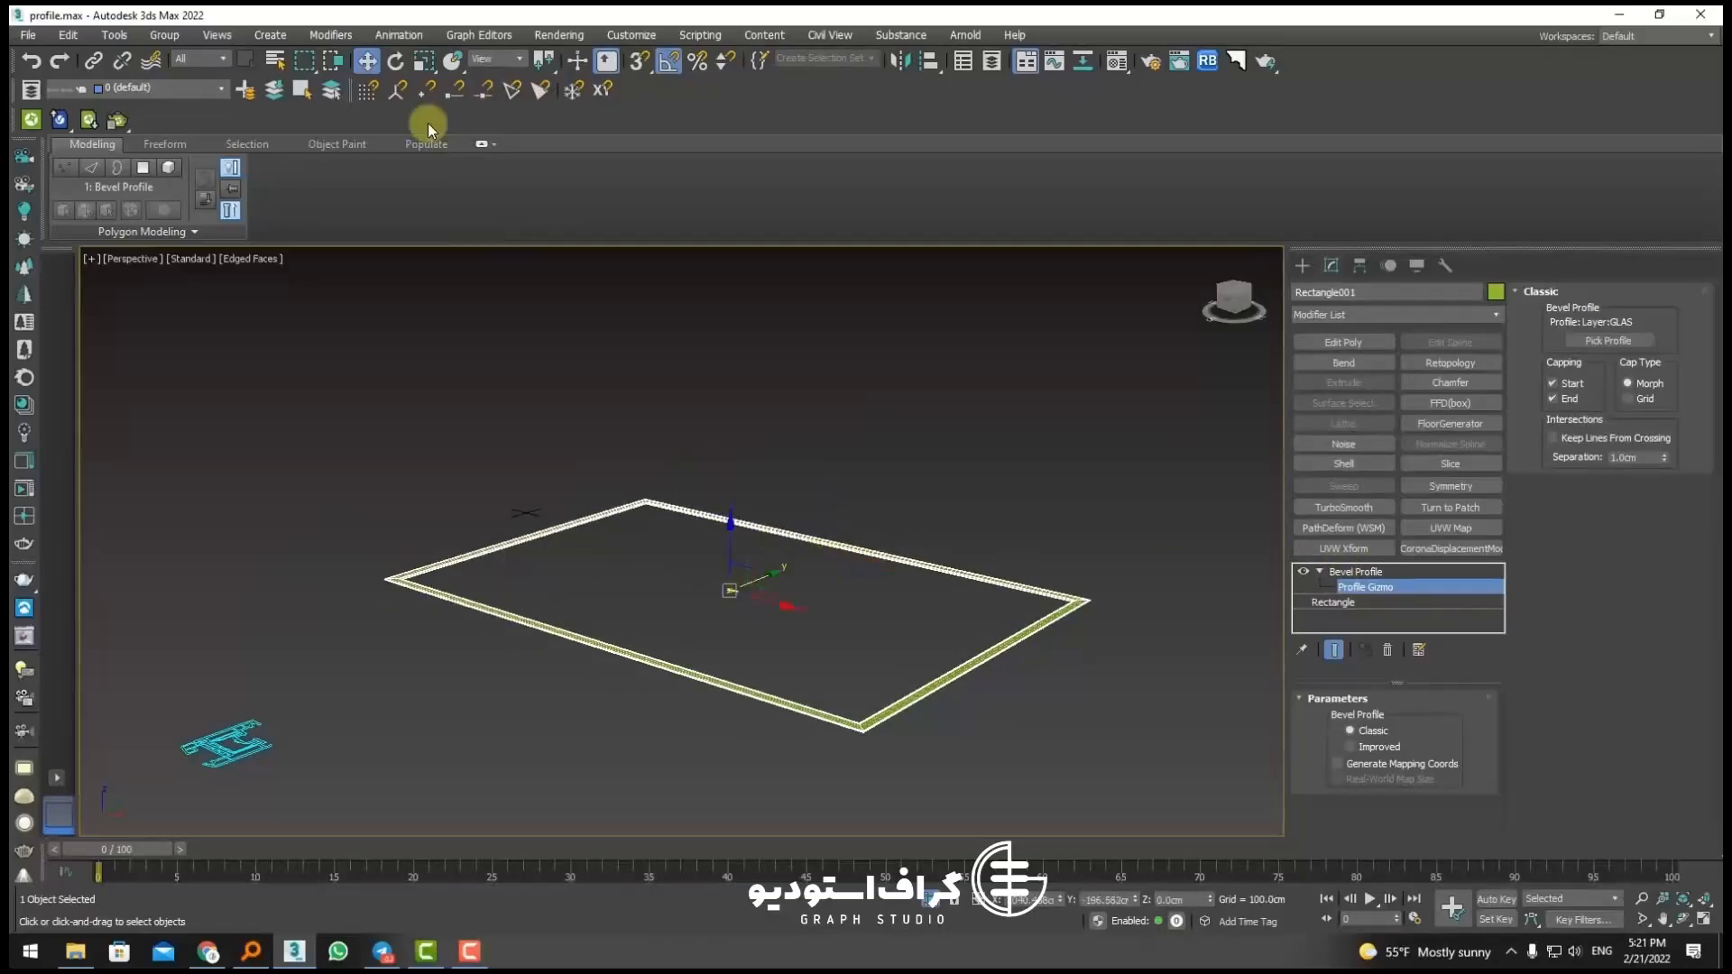
{"action": "left_click", "coordinate": [424, 61]}
{"action": "mouse_move", "coordinate": [719, 572]}
{"action": "left_mouse_down"}
{"action": "mouse_move", "coordinate": [727, 503]}
{"action": "mouse_move", "coordinate": [711, 848]}
{"action": "mouse_move", "coordinate": [670, 282]}
{"action": "mouse_move", "coordinate": [704, 785]}
{"action": "mouse_move", "coordinate": [705, 591]}
{"action": "left_mouse_up"}
{"action": "scroll", "coordinate": [396, 611], "scroll_direction": "up", "scroll_amount": 4}
{"action": "middle_click_drag", "start_coordinate": [396, 612], "coordinate": [895, 651], "text": "alt"}
{"action": "scroll", "coordinate": [478, 593], "scroll_direction": "down", "scroll_amount": 5}
Step: Replace the Bevel Profile modifier with a Sweep modifier that uses the window profile spline as its custom section
{"action": "right_click", "coordinate": [1353, 582]}
{"action": "left_click", "coordinate": [1413, 221]}
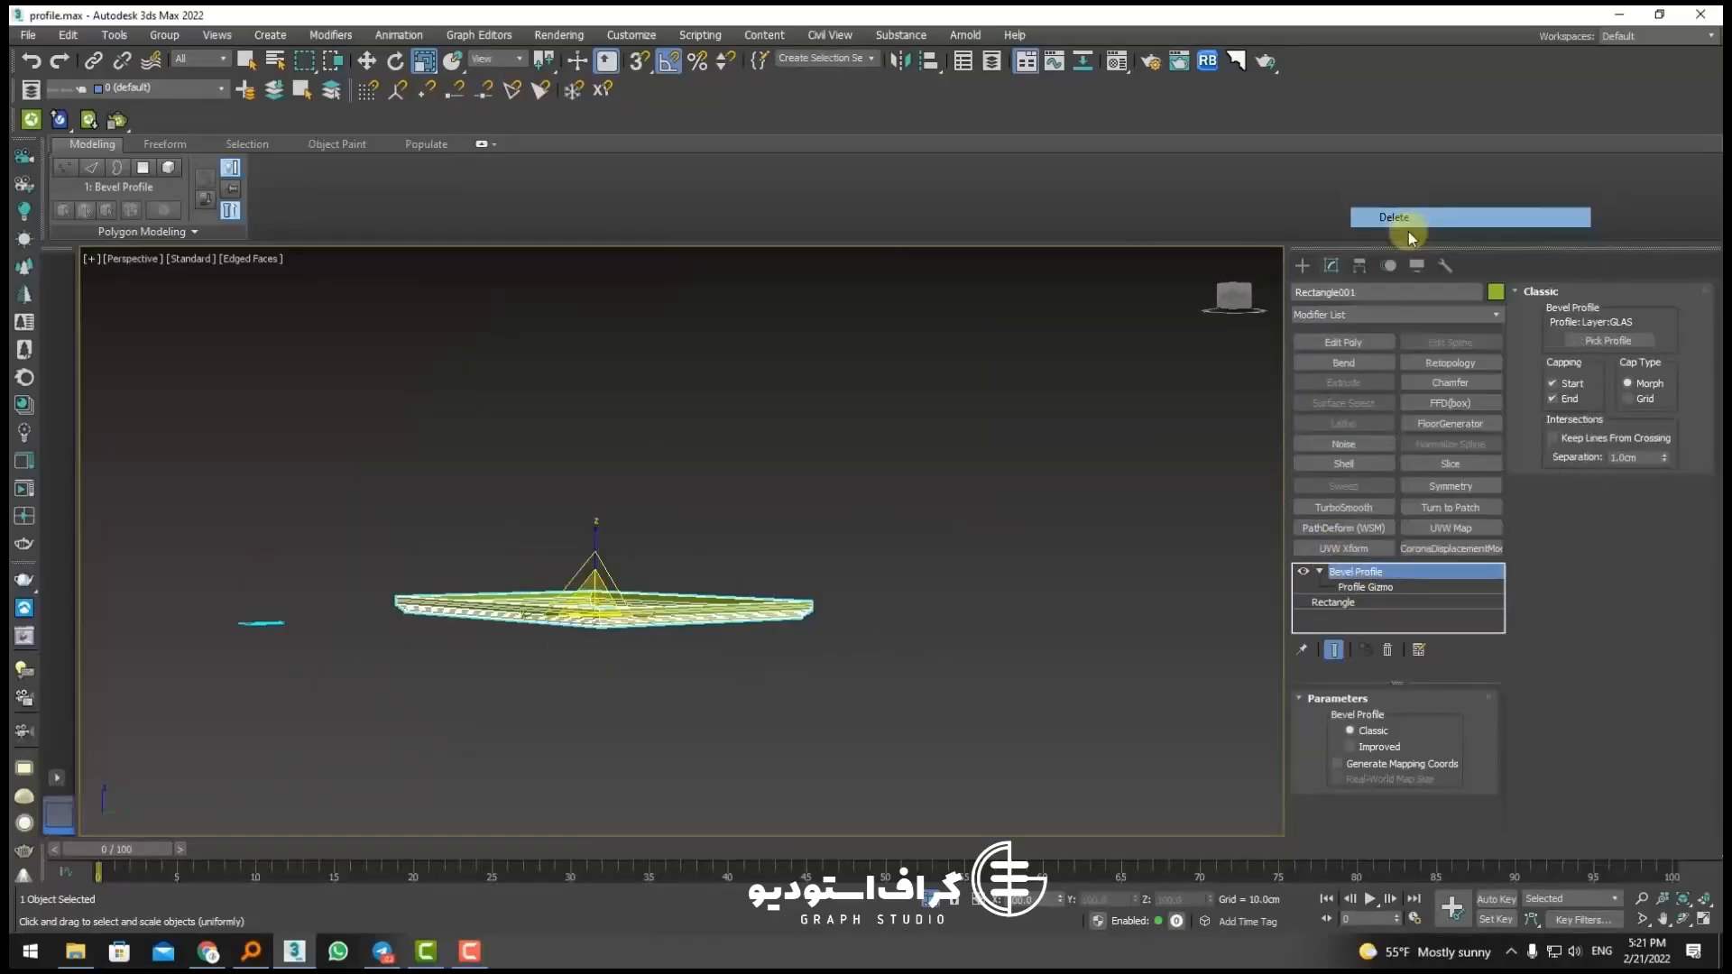
{"action": "left_click", "coordinate": [1344, 486]}
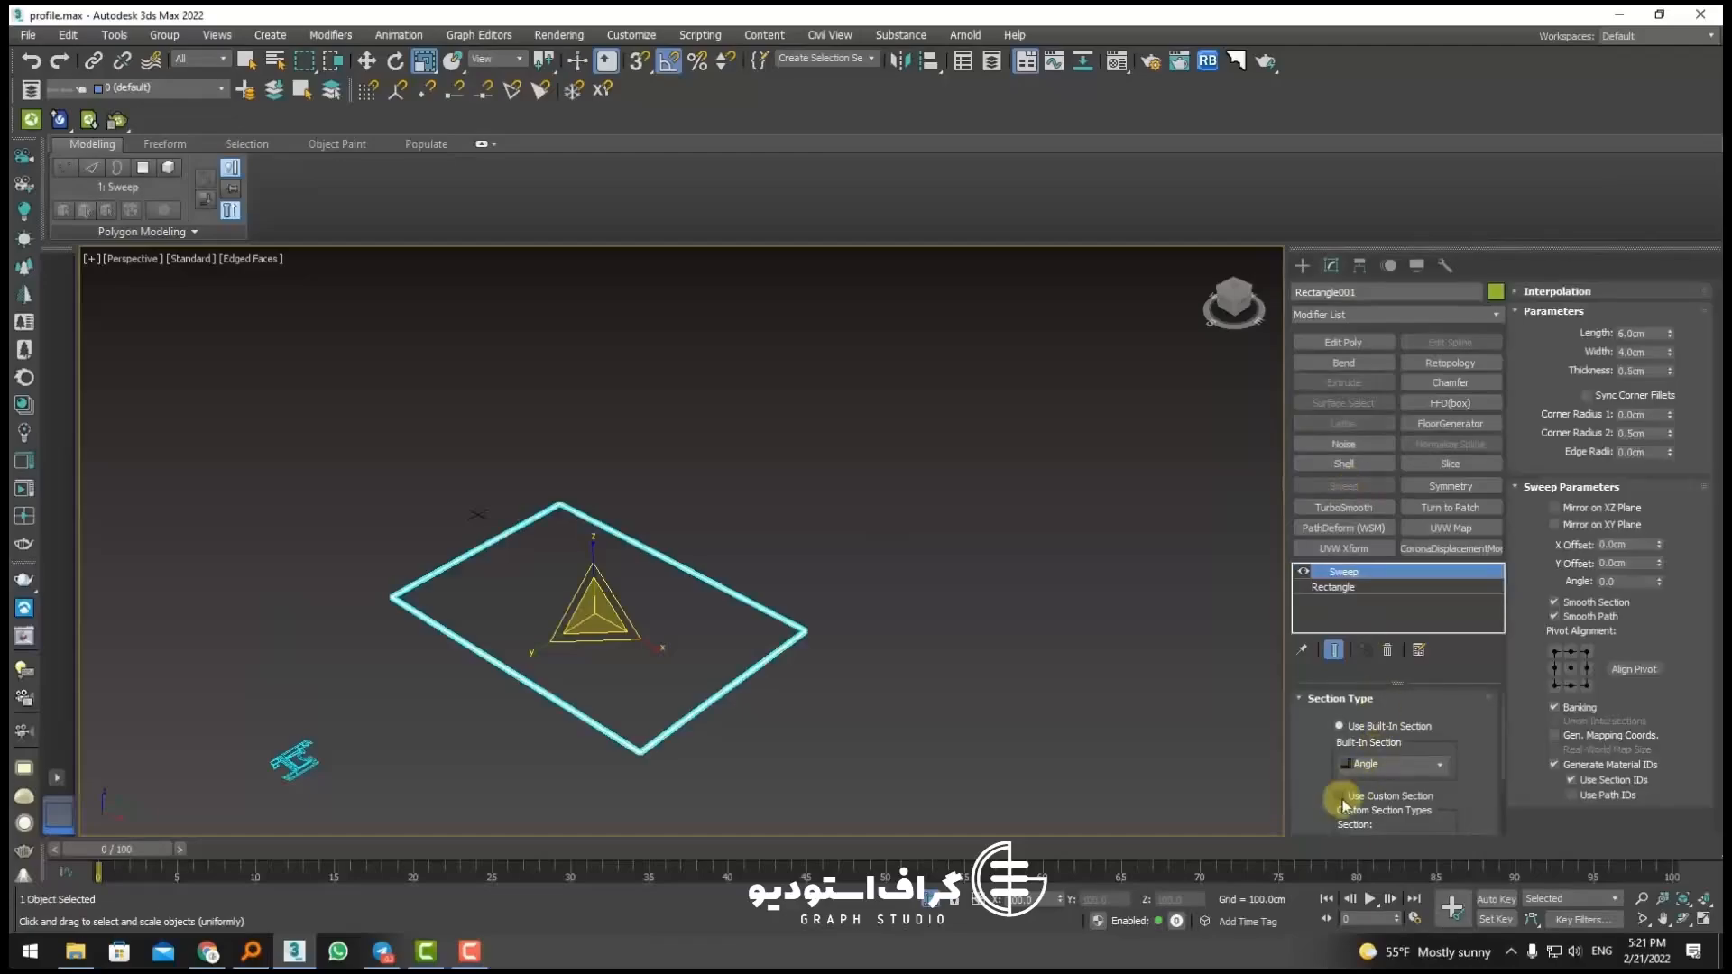
{"action": "left_click", "coordinate": [1343, 798]}
{"action": "left_click", "coordinate": [1355, 763]}
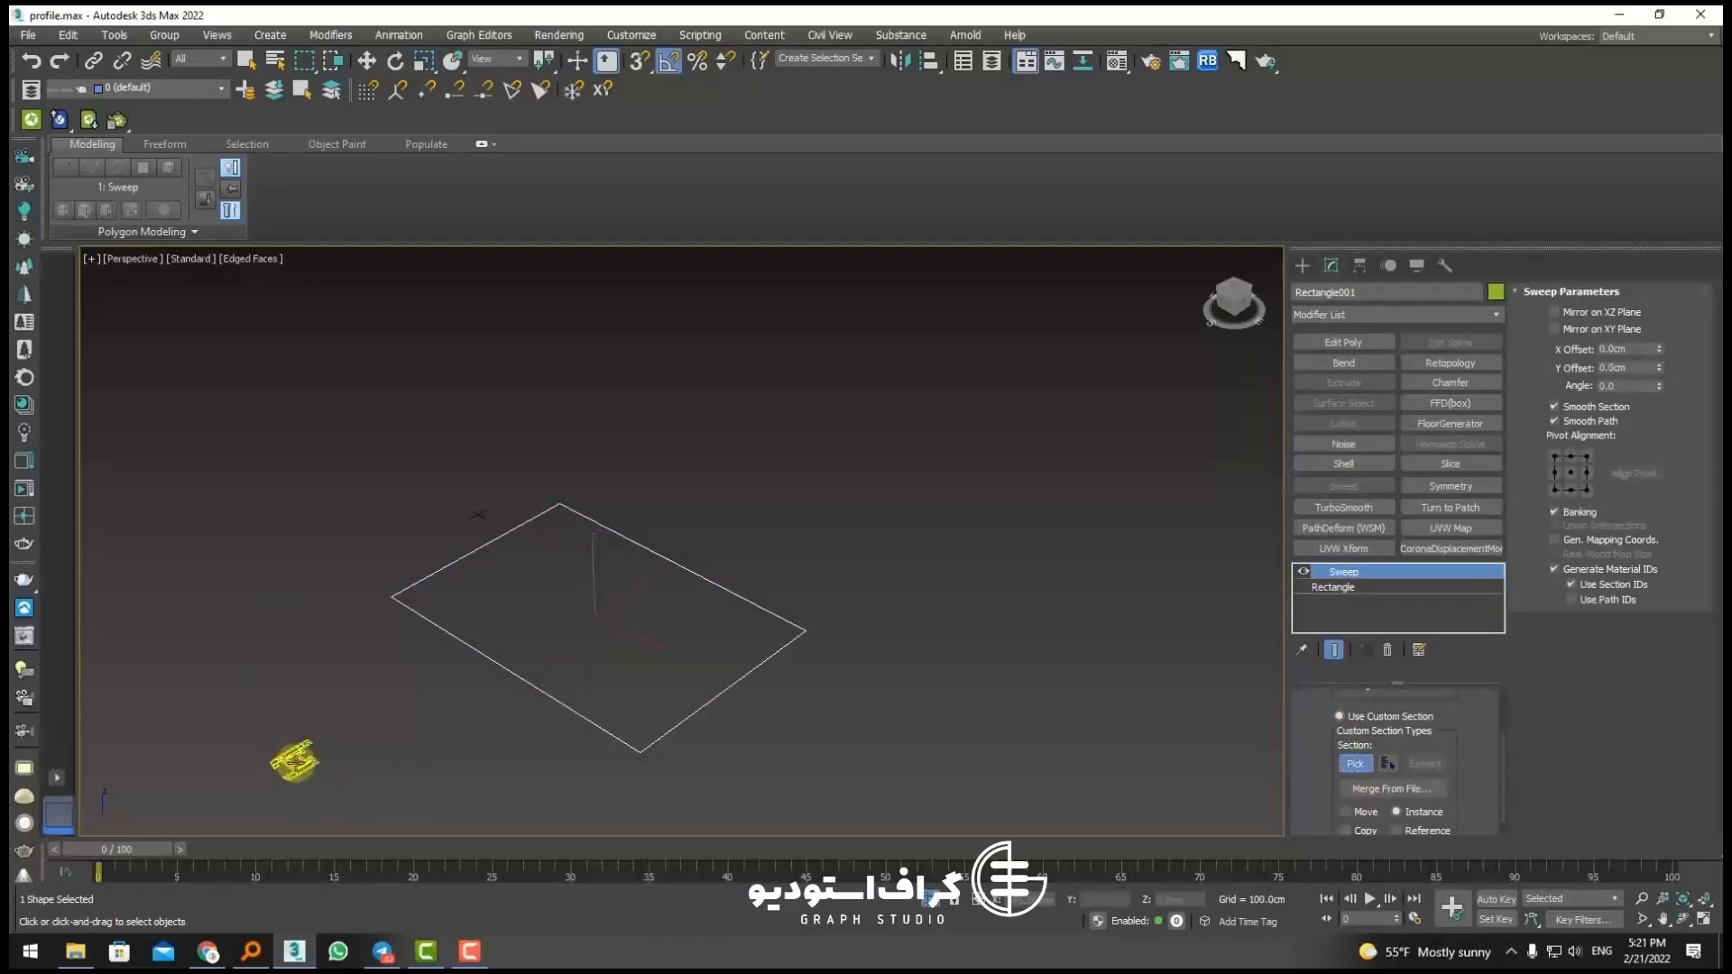
{"action": "left_click", "coordinate": [291, 761]}
Step: Inspect the swept frame's sides and corner up close with the edge display turned off
{"action": "scroll", "coordinate": [433, 582], "scroll_direction": "up", "scroll_amount": 7}
{"action": "mouse_move", "coordinate": [448, 573]}
{"action": "middle_mouse_down", "text": "alt"}
{"action": "mouse_move", "coordinate": [448, 592]}
{"action": "mouse_move", "coordinate": [476, 565]}
{"action": "middle_mouse_up", "text": "alt"}
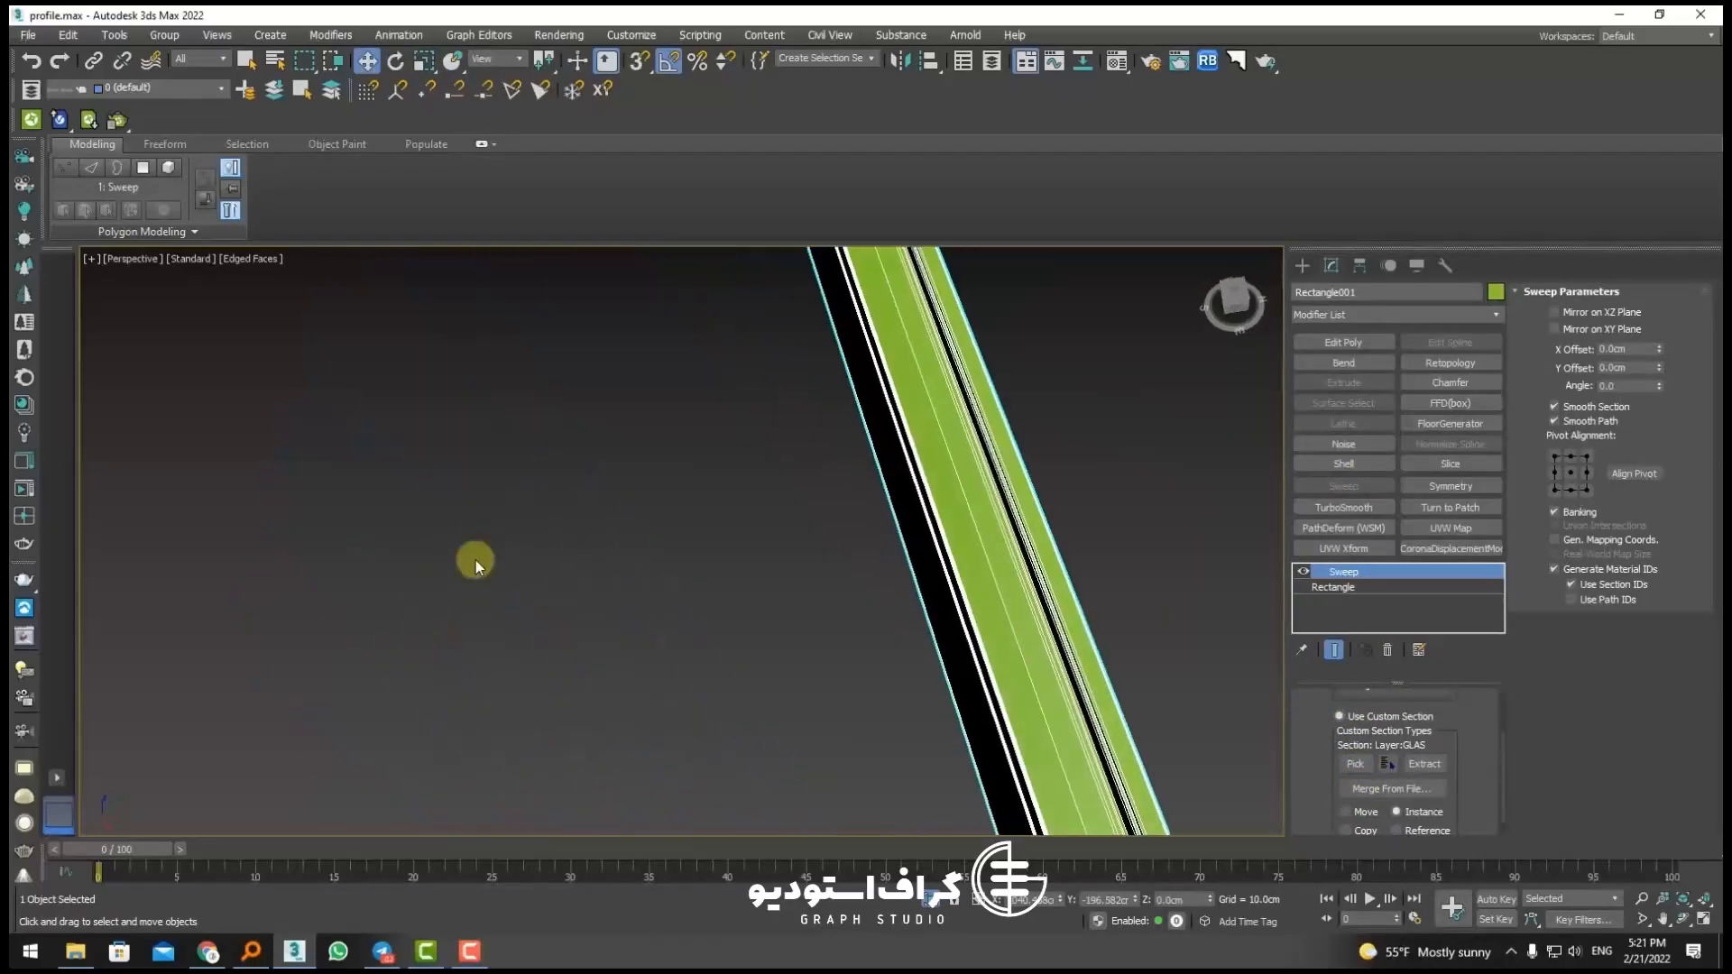
{"action": "scroll", "coordinate": [475, 564], "scroll_direction": "down", "scroll_amount": 7}
{"action": "mouse_move", "coordinate": [785, 514]}
{"action": "middle_mouse_down"}
{"action": "mouse_move", "coordinate": [728, 636]}
{"action": "mouse_move", "coordinate": [712, 445]}
{"action": "mouse_move", "coordinate": [721, 514]}
{"action": "middle_mouse_up"}
{"action": "scroll", "coordinate": [709, 445], "scroll_direction": "up", "scroll_amount": 7}
{"action": "key", "text": "F4"}
{"action": "scroll", "coordinate": [693, 444], "scroll_direction": "up", "scroll_amount": 2}
{"action": "scroll", "coordinate": [692, 445], "scroll_direction": "down", "scroll_amount": 5}
{"action": "scroll", "coordinate": [583, 523], "scroll_direction": "up", "scroll_amount": 5}
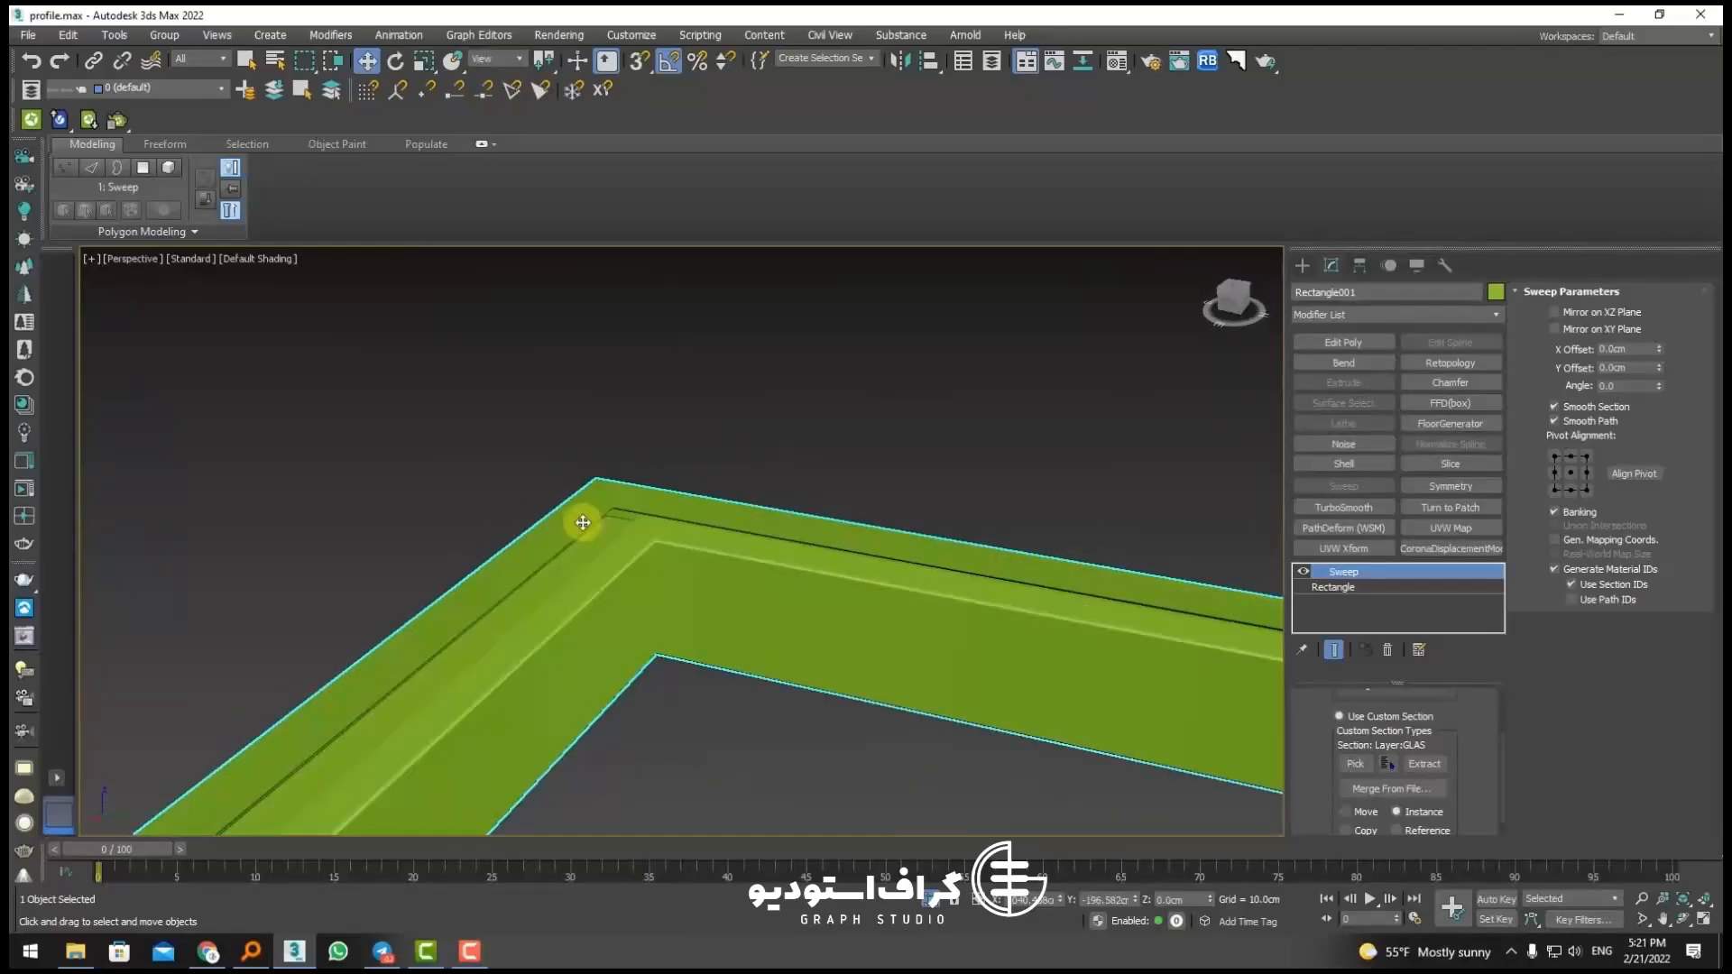
Step: Rotate the swept frame 90 degrees about the X axis in the Front view so it stands upright
{"action": "key", "text": "f"}
{"action": "left_click", "coordinate": [398, 63]}
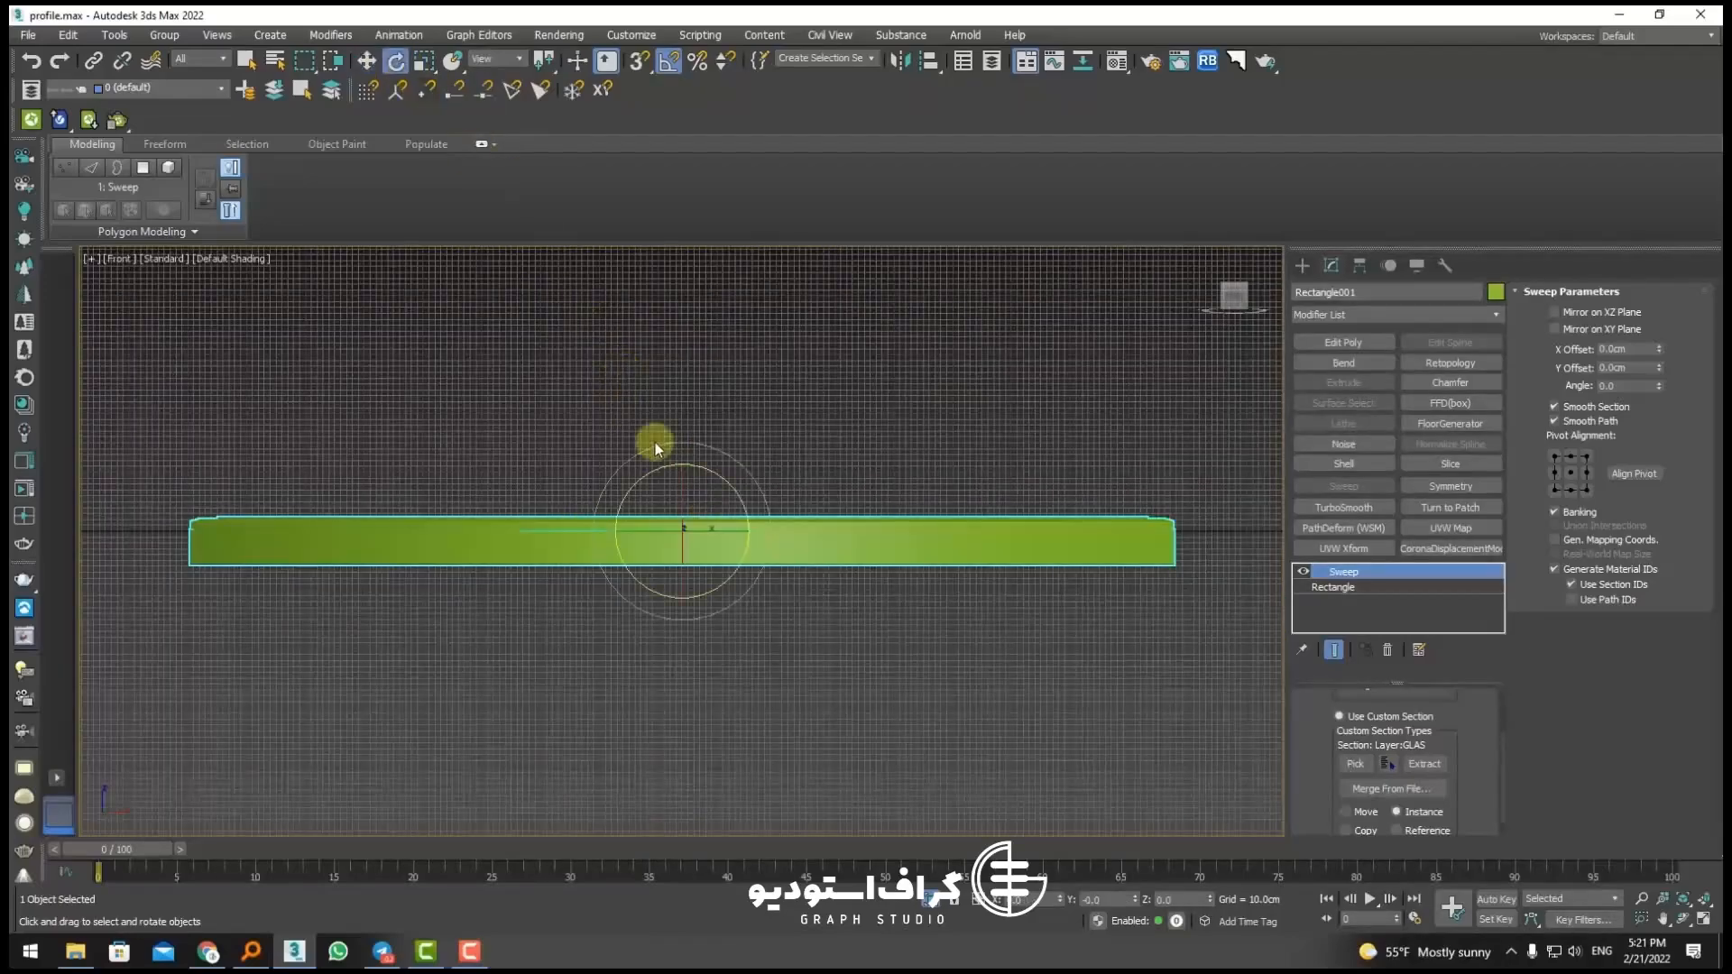
{"action": "left_click_drag", "start_coordinate": [680, 496], "coordinate": [683, 508]}
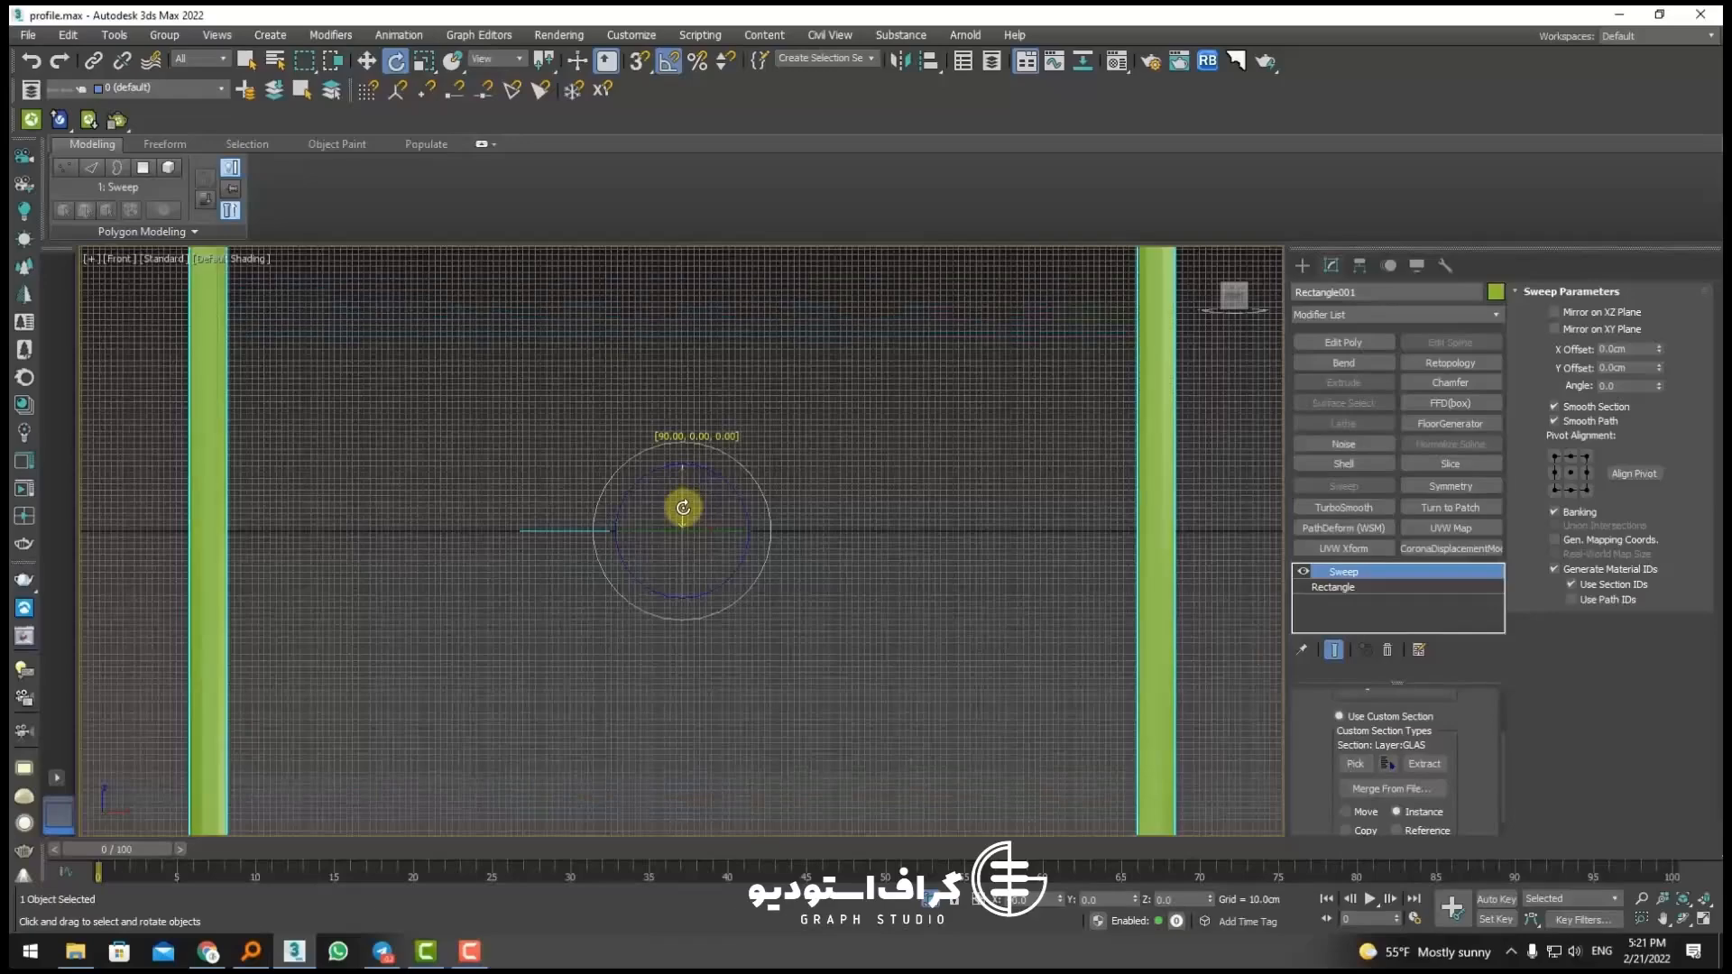
{"action": "scroll", "coordinate": [683, 508], "scroll_direction": "down", "scroll_amount": 5}
{"action": "scroll", "coordinate": [592, 425], "scroll_direction": "up", "scroll_amount": 2}
Step: Examine the mitred corner of the standing frame with edged faces shown, in the Front and Perspective views
{"action": "key", "text": "F4"}
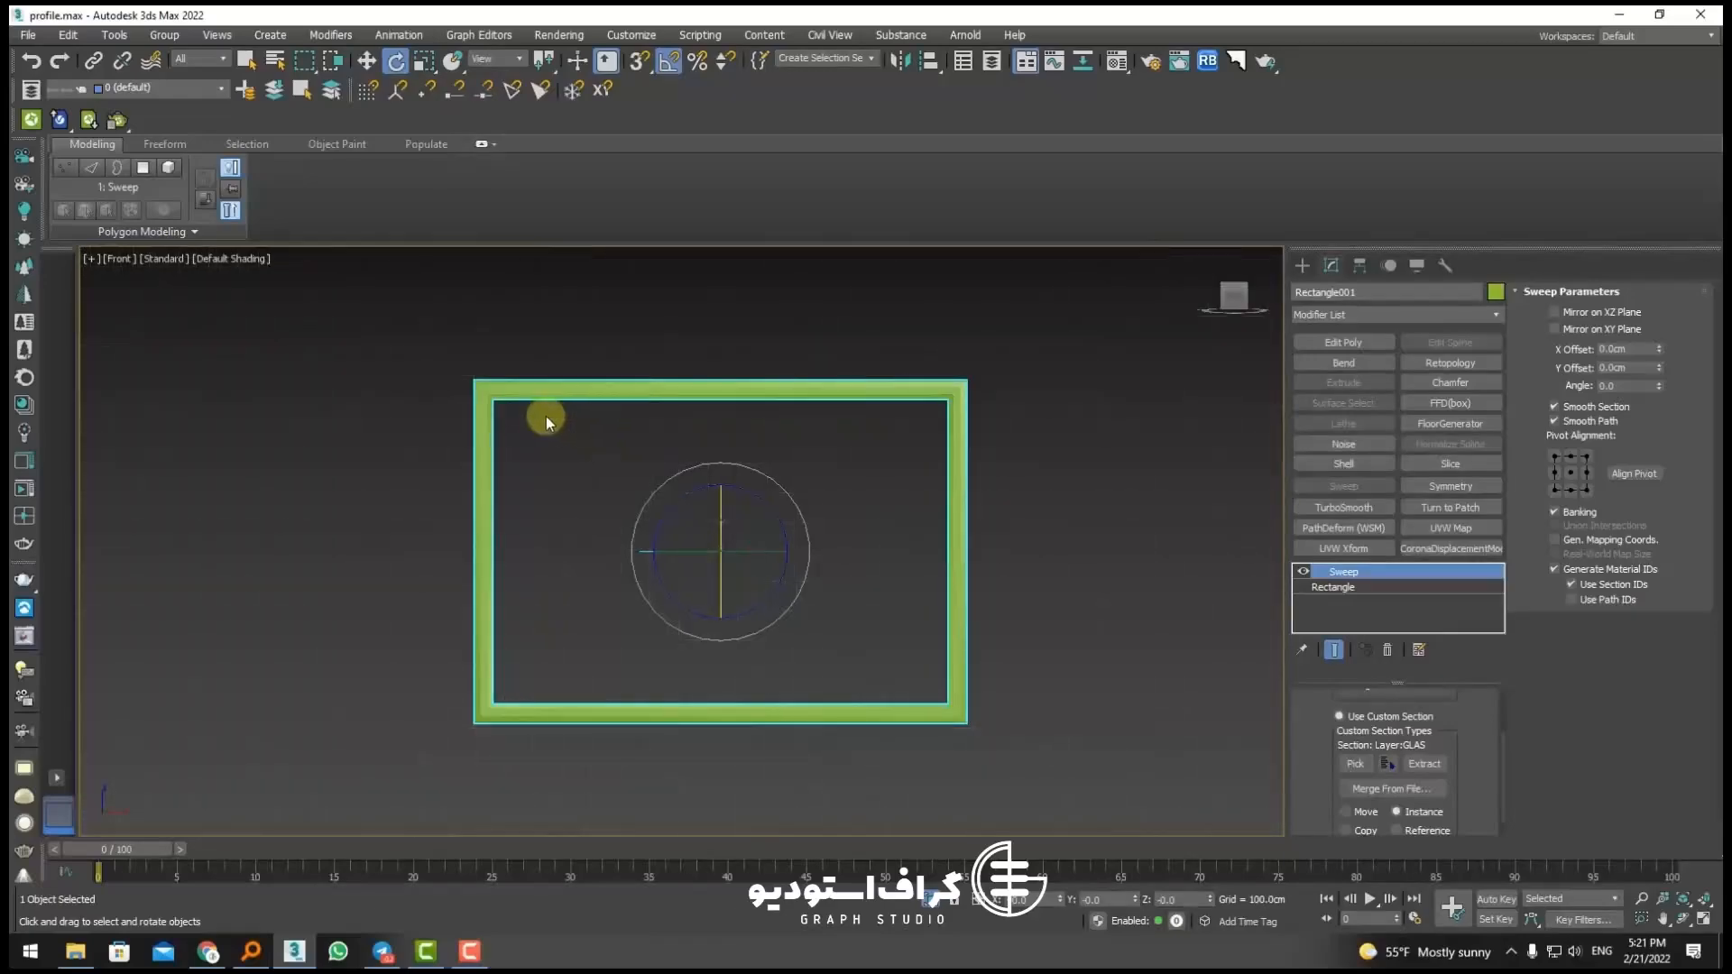
{"action": "scroll", "coordinate": [511, 387], "scroll_direction": "up", "scroll_amount": 5}
{"action": "left_click", "coordinate": [499, 523]}
{"action": "left_click", "coordinate": [506, 410]}
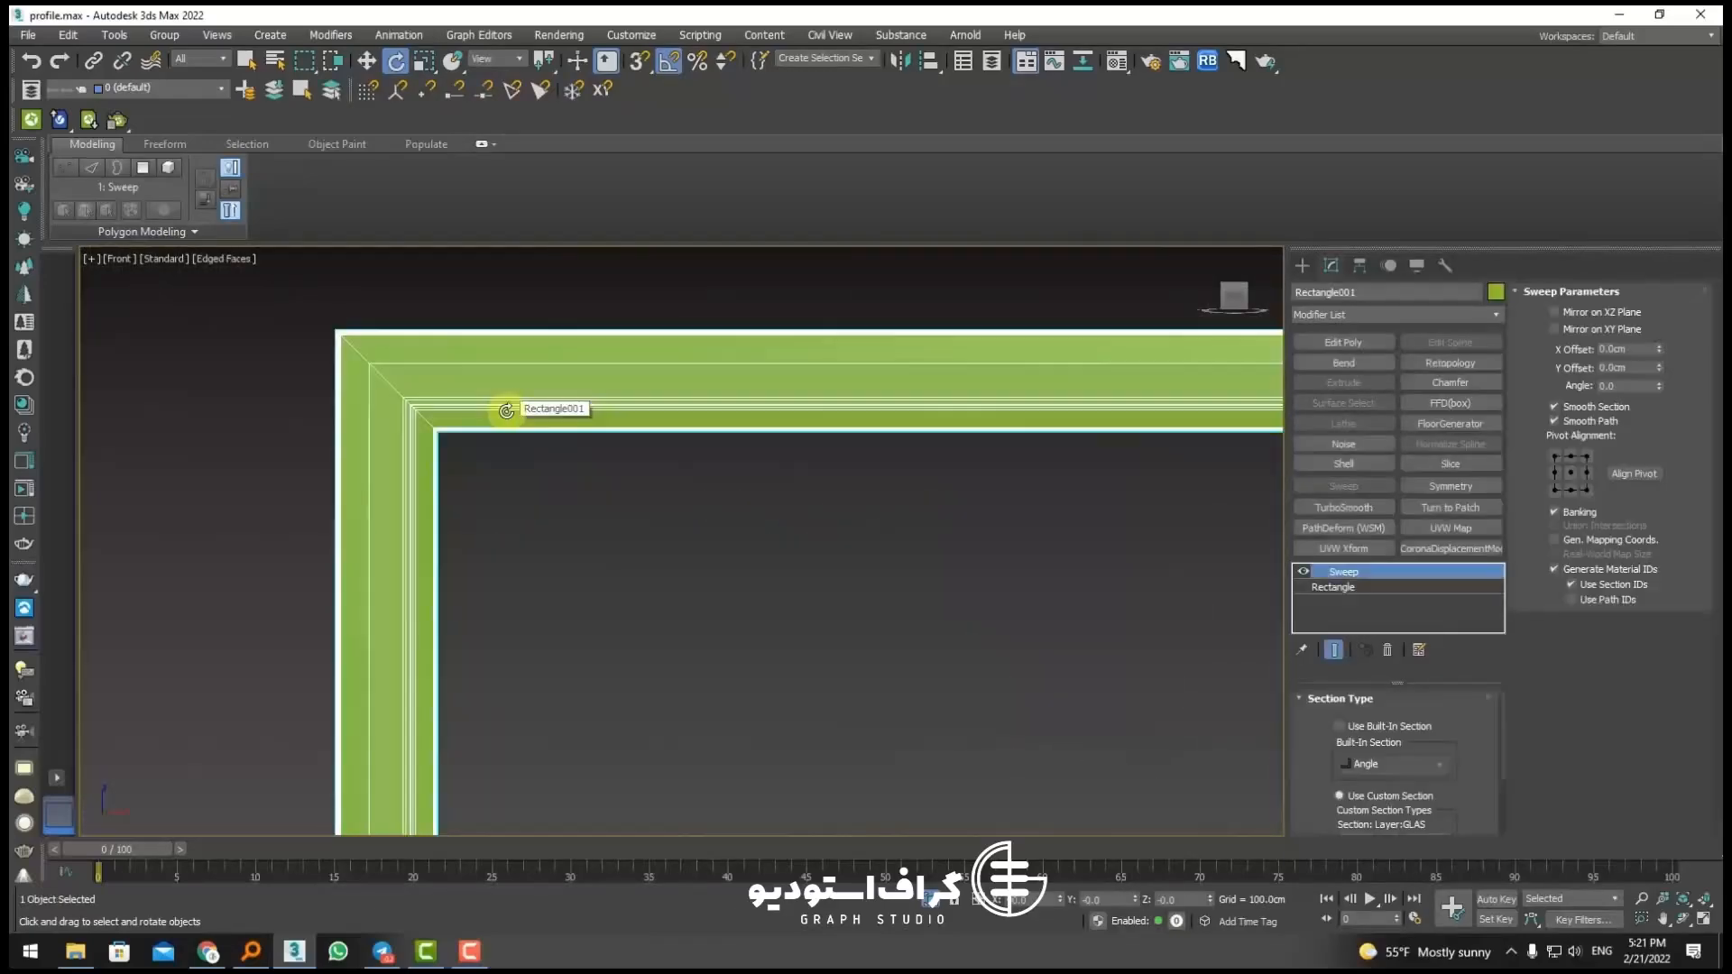
{"action": "scroll", "coordinate": [508, 410], "scroll_direction": "down", "scroll_amount": 4}
{"action": "scroll", "coordinate": [750, 591], "scroll_direction": "down", "scroll_amount": 6}
{"action": "middle_click_drag", "start_coordinate": [907, 667], "coordinate": [840, 628], "text": "alt"}
{"action": "key", "text": "p"}
{"action": "scroll", "coordinate": [890, 631], "scroll_direction": "up", "scroll_amount": 4}
{"action": "middle_click_drag", "start_coordinate": [501, 377], "coordinate": [468, 495]}
{"action": "scroll", "coordinate": [433, 474], "scroll_direction": "up", "scroll_amount": 3}
{"action": "scroll", "coordinate": [433, 474], "scroll_direction": "down", "scroll_amount": 3}
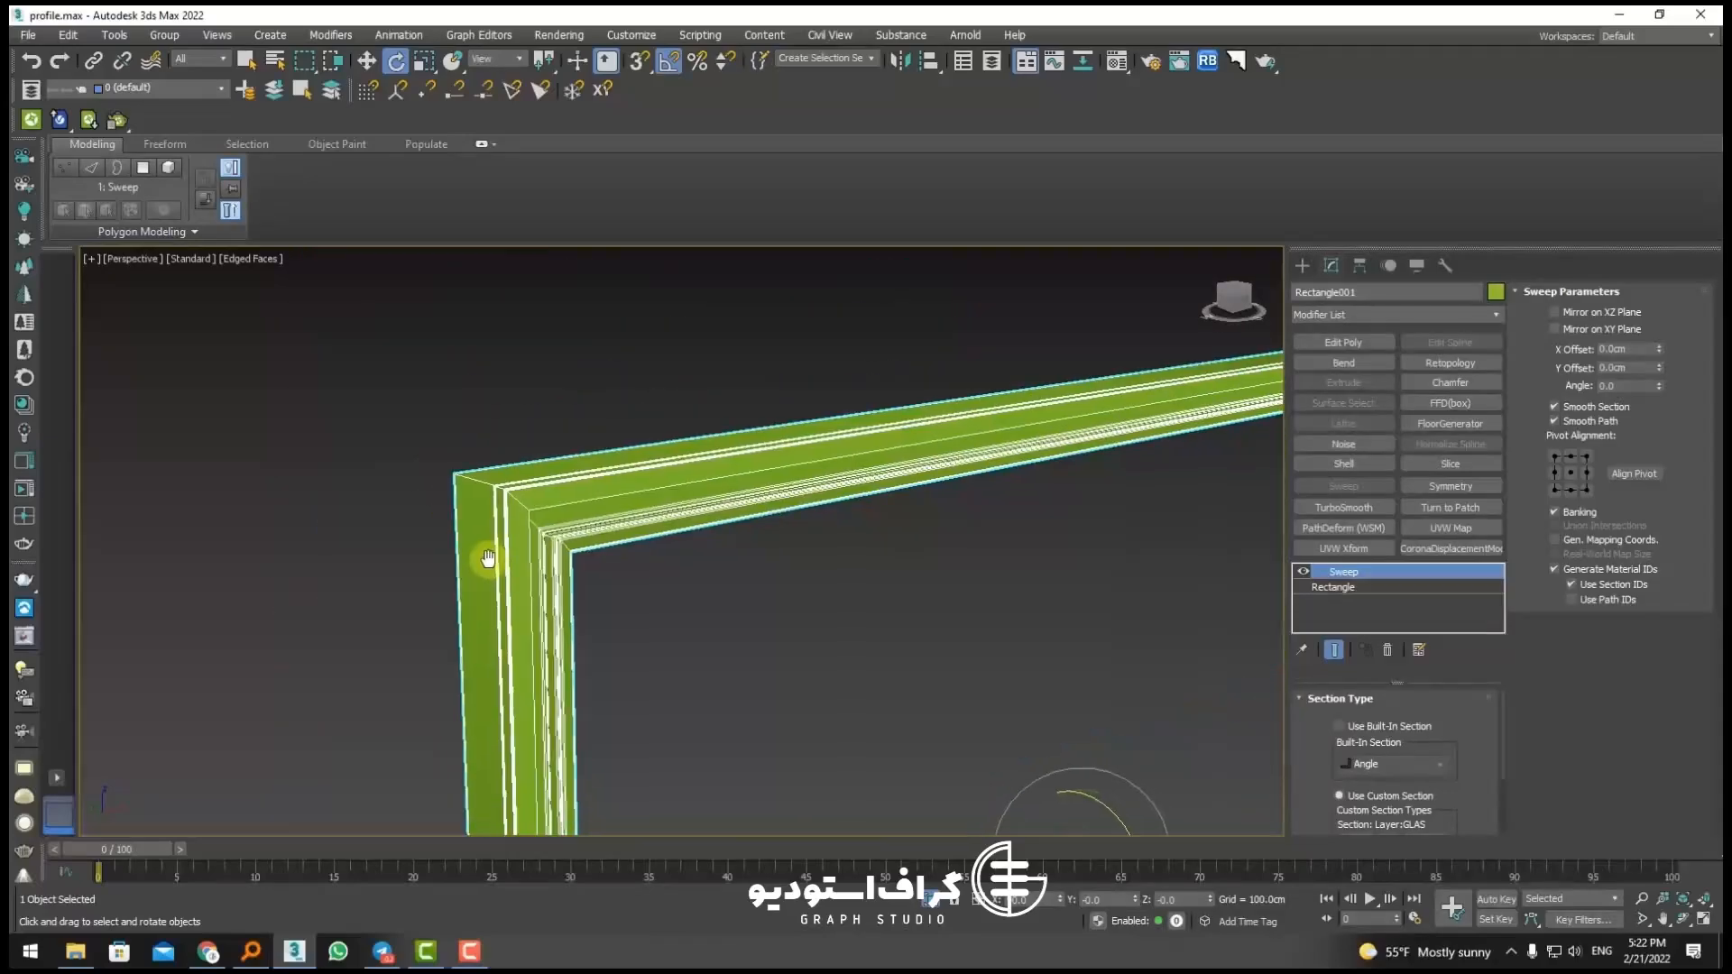
{"action": "left_click", "coordinate": [413, 518]}
{"action": "scroll", "coordinate": [414, 517], "scroll_direction": "down", "scroll_amount": 2}
{"action": "scroll", "coordinate": [413, 518], "scroll_direction": "down", "scroll_amount": 3}
{"action": "left_click", "coordinate": [572, 503]}
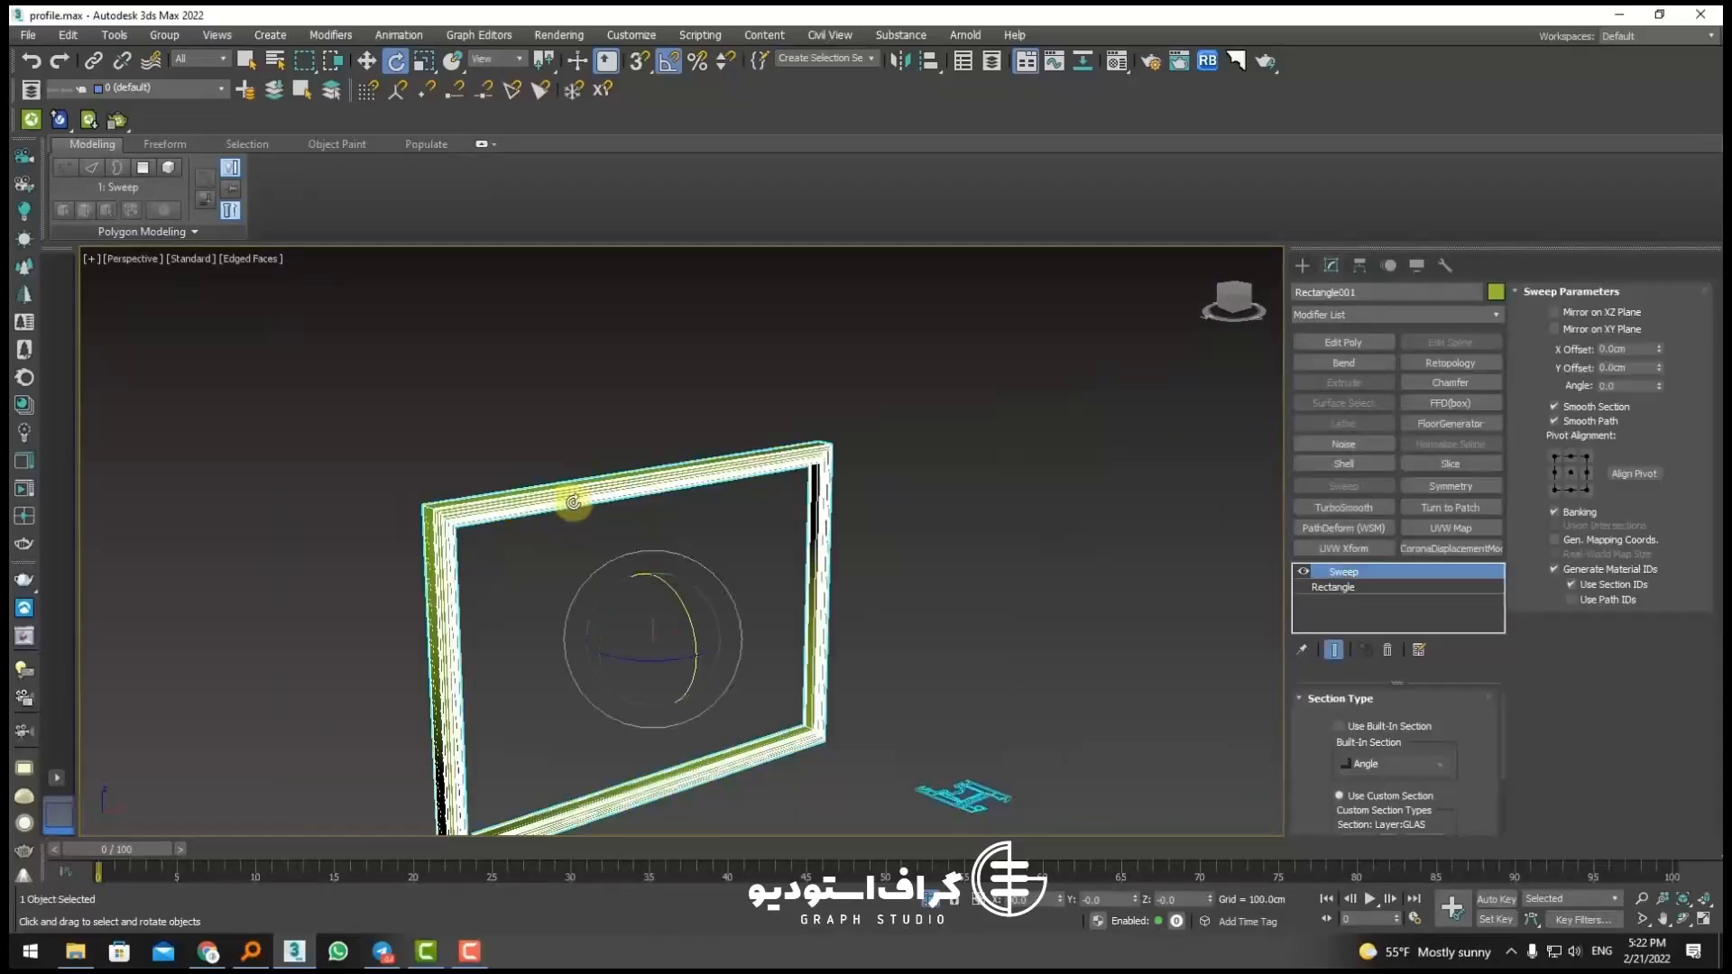
Step: Copy the frame's Sweep modifier and draw a six-sided NGon with a radius of about 1503 cm beside the frame
{"action": "right_click", "coordinate": [1345, 576]}
{"action": "left_click", "coordinate": [1393, 257]}
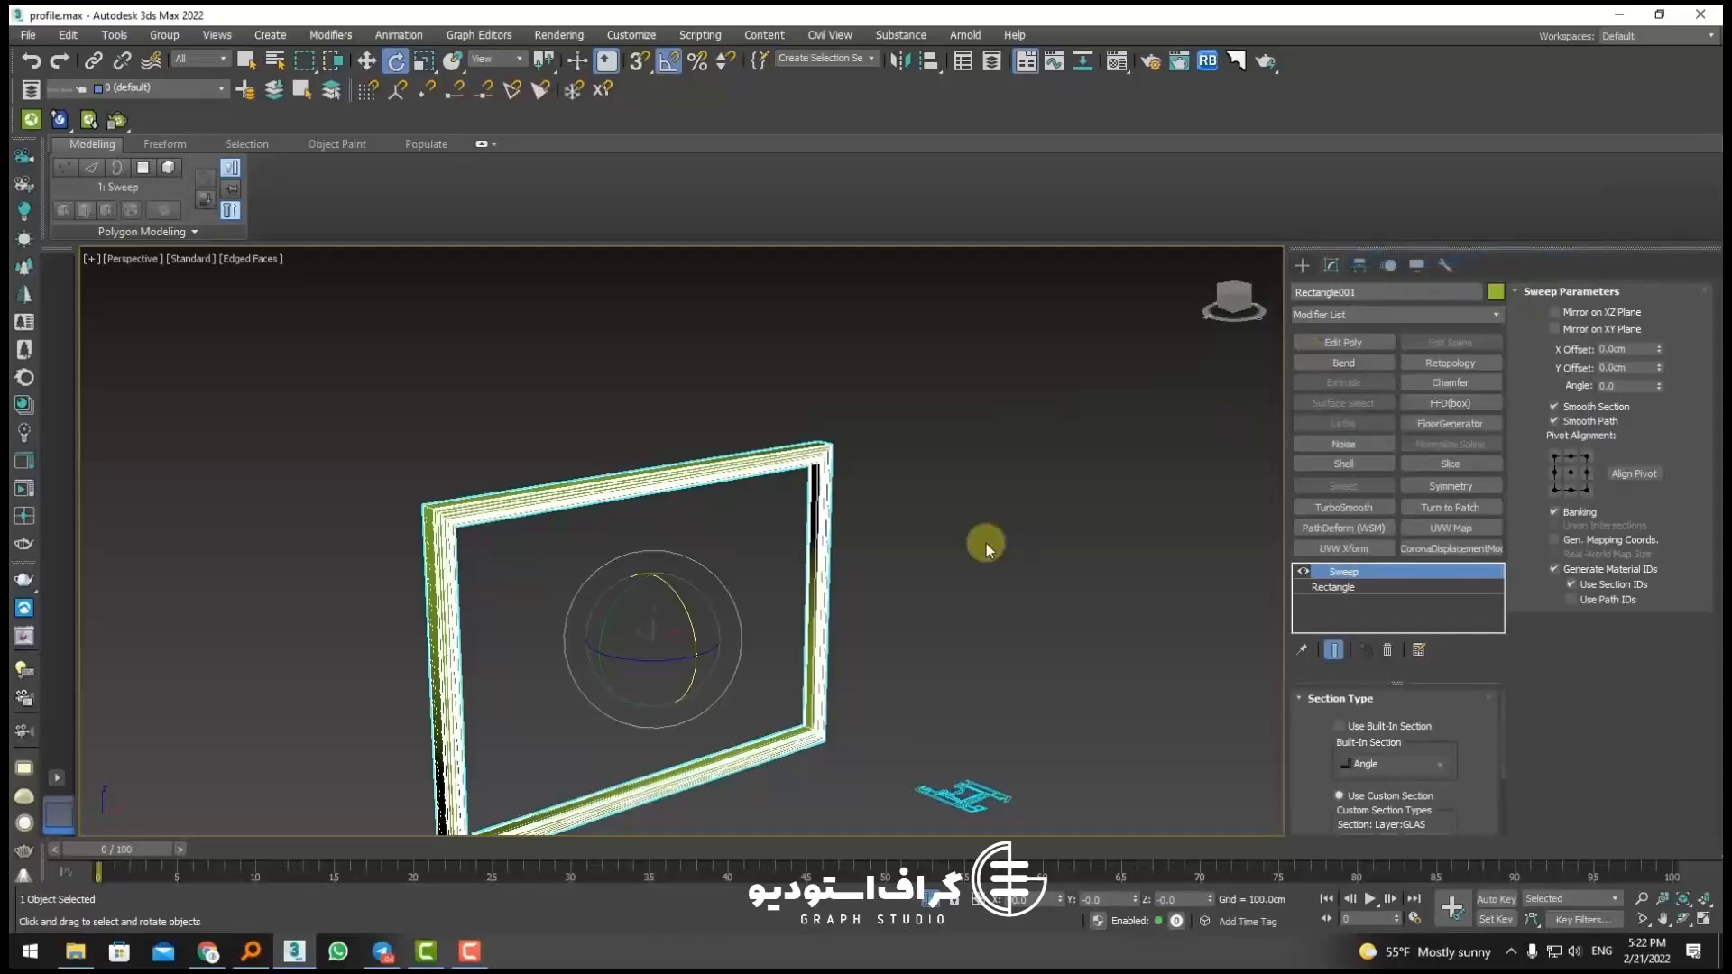
{"action": "middle_click_drag", "start_coordinate": [986, 545], "coordinate": [824, 547]}
{"action": "left_click", "coordinate": [1313, 266]}
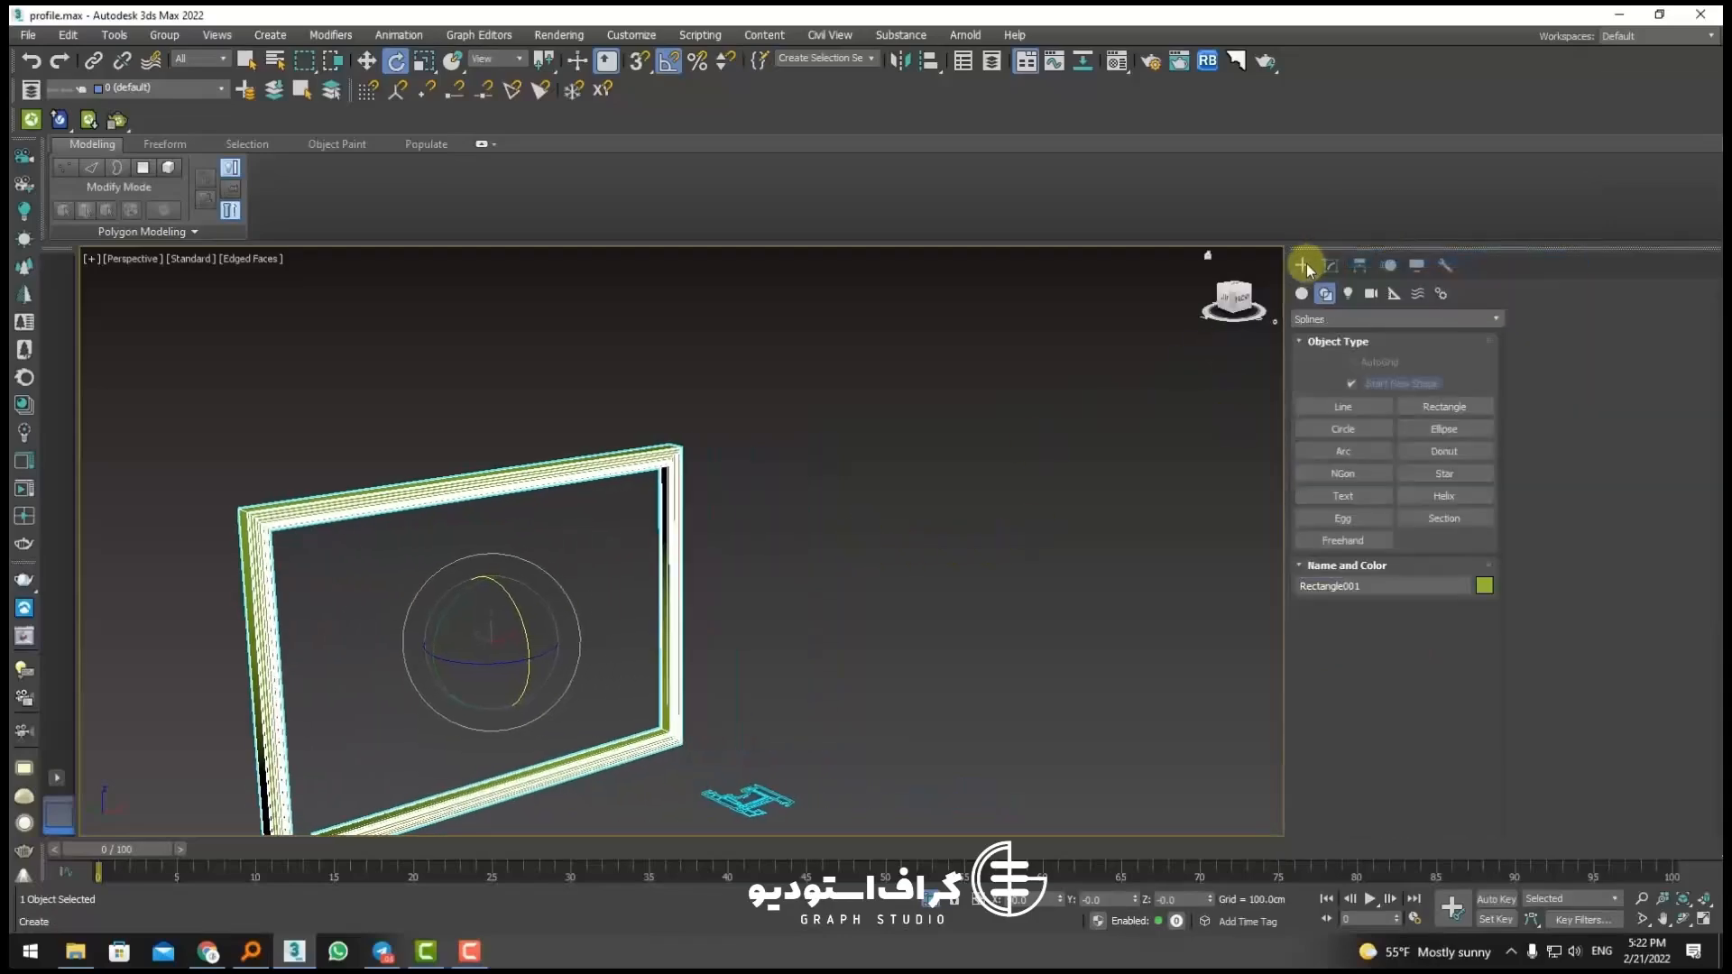
{"action": "left_click", "coordinate": [1344, 473]}
{"action": "left_click_drag", "start_coordinate": [1042, 434], "coordinate": [1086, 452]}
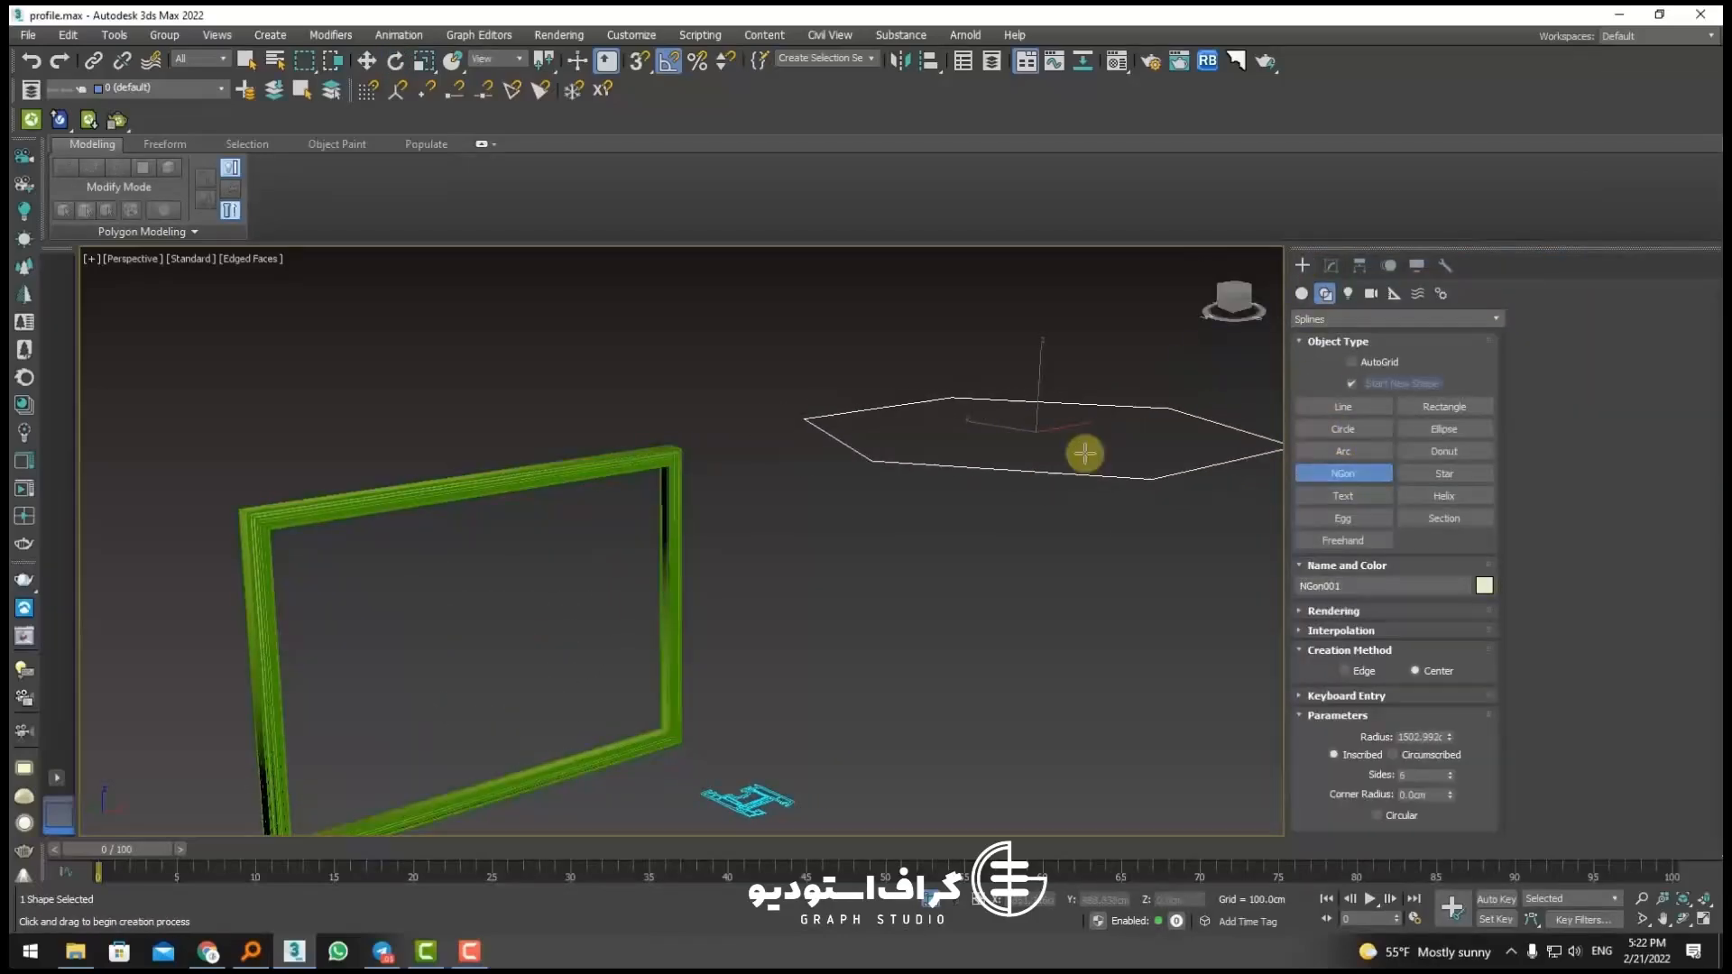
Step: Paste the copied Sweep modifier onto the NGon
{"action": "left_click", "coordinate": [1331, 266]}
{"action": "right_click", "coordinate": [1339, 576]}
{"action": "left_click", "coordinate": [1376, 597]}
Step: Examine the hexagonal frame's corners and compare them with the original window profile spline
{"action": "scroll", "coordinate": [866, 329], "scroll_direction": "up", "scroll_amount": 8}
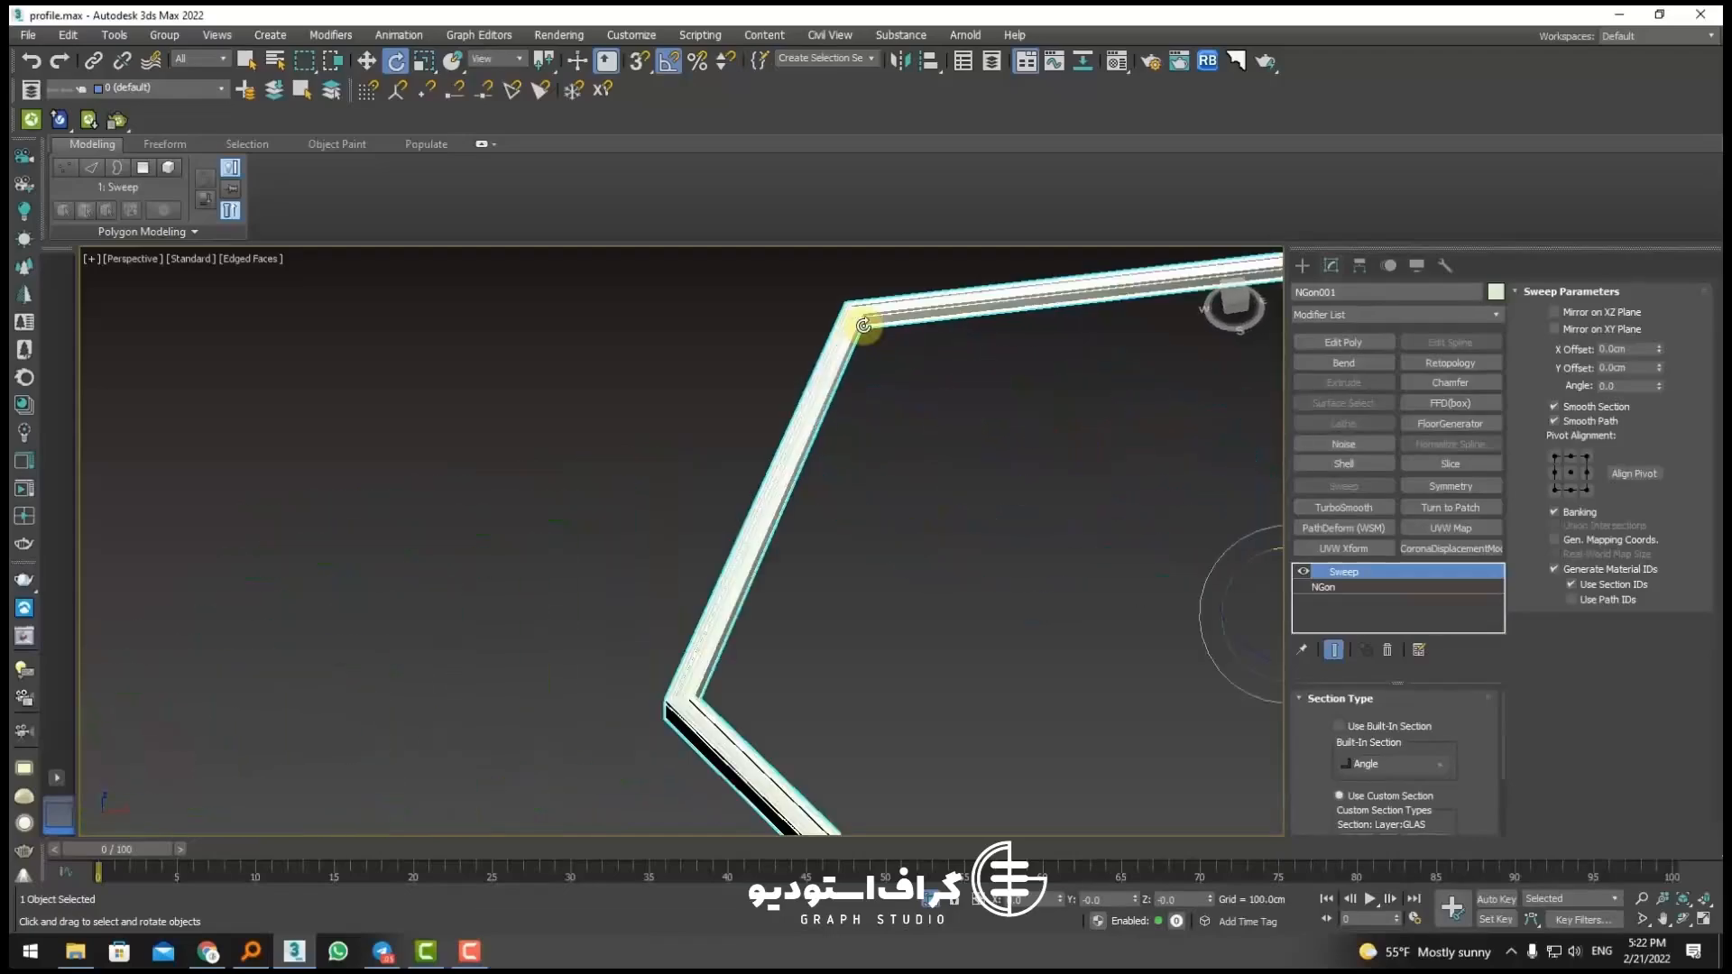
{"action": "scroll", "coordinate": [848, 451], "scroll_direction": "down", "scroll_amount": 10}
{"action": "scroll", "coordinate": [848, 505], "scroll_direction": "up", "scroll_amount": 6}
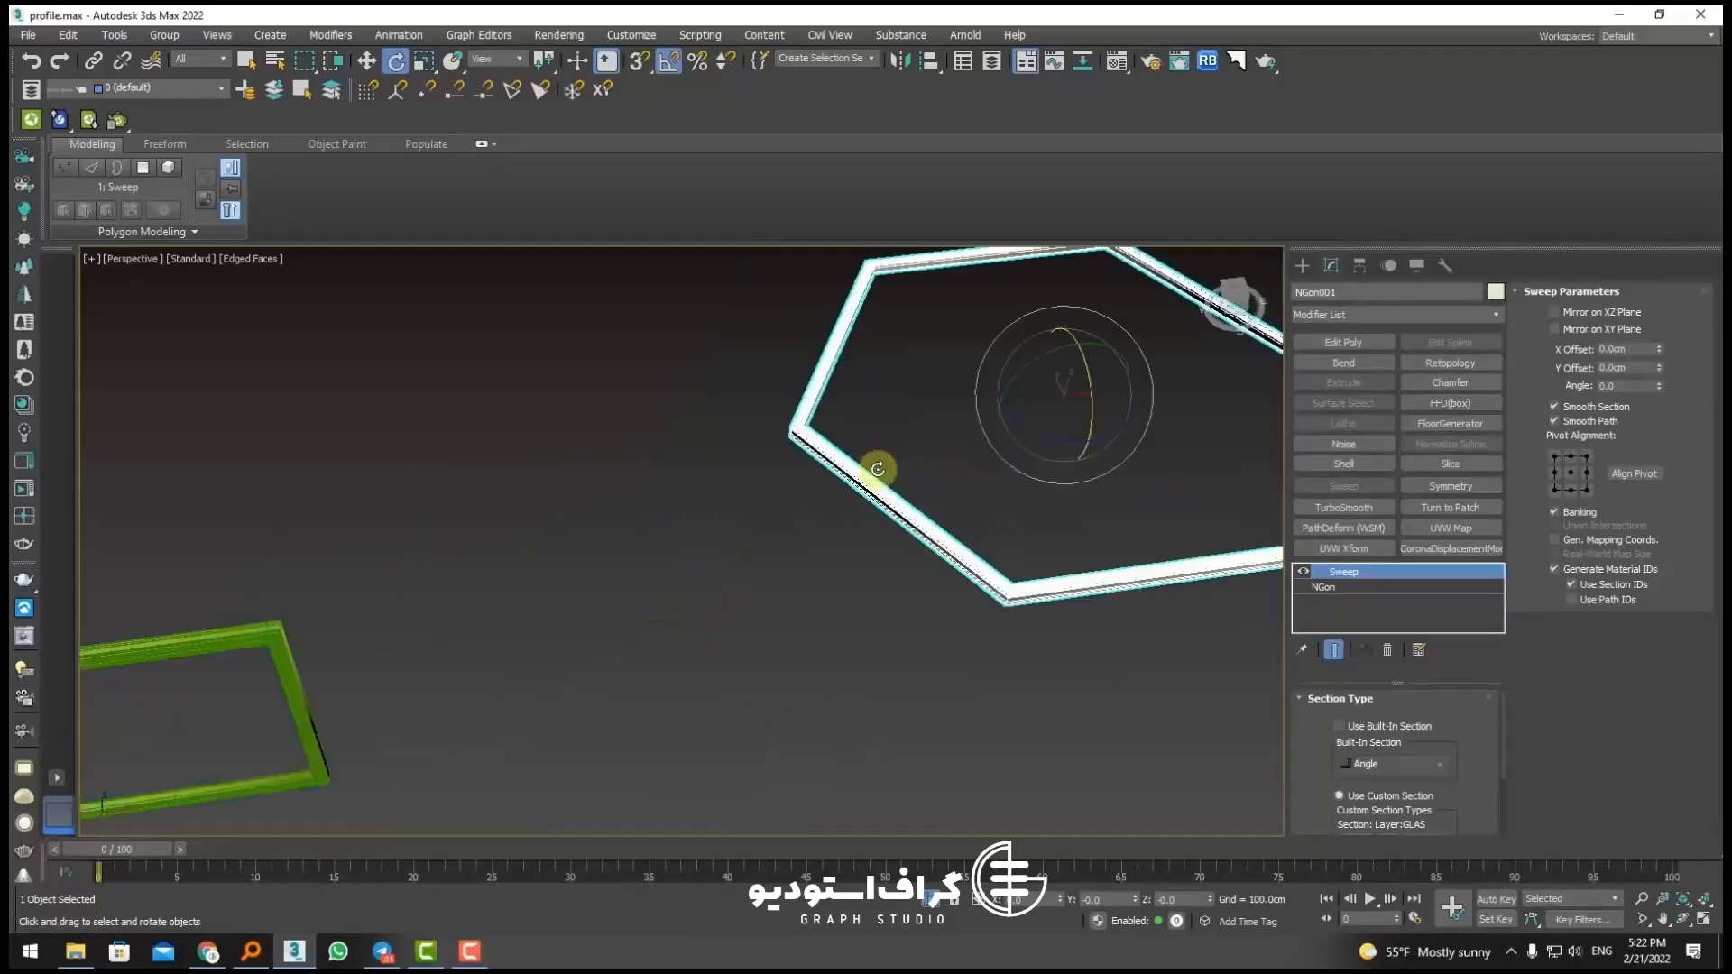
{"action": "left_click", "coordinate": [665, 571]}
{"action": "middle_click_drag", "start_coordinate": [666, 572], "coordinate": [747, 527]}
{"action": "scroll", "coordinate": [747, 530], "scroll_direction": "down", "scroll_amount": 5}
{"action": "scroll", "coordinate": [559, 695], "scroll_direction": "up", "scroll_amount": 15}
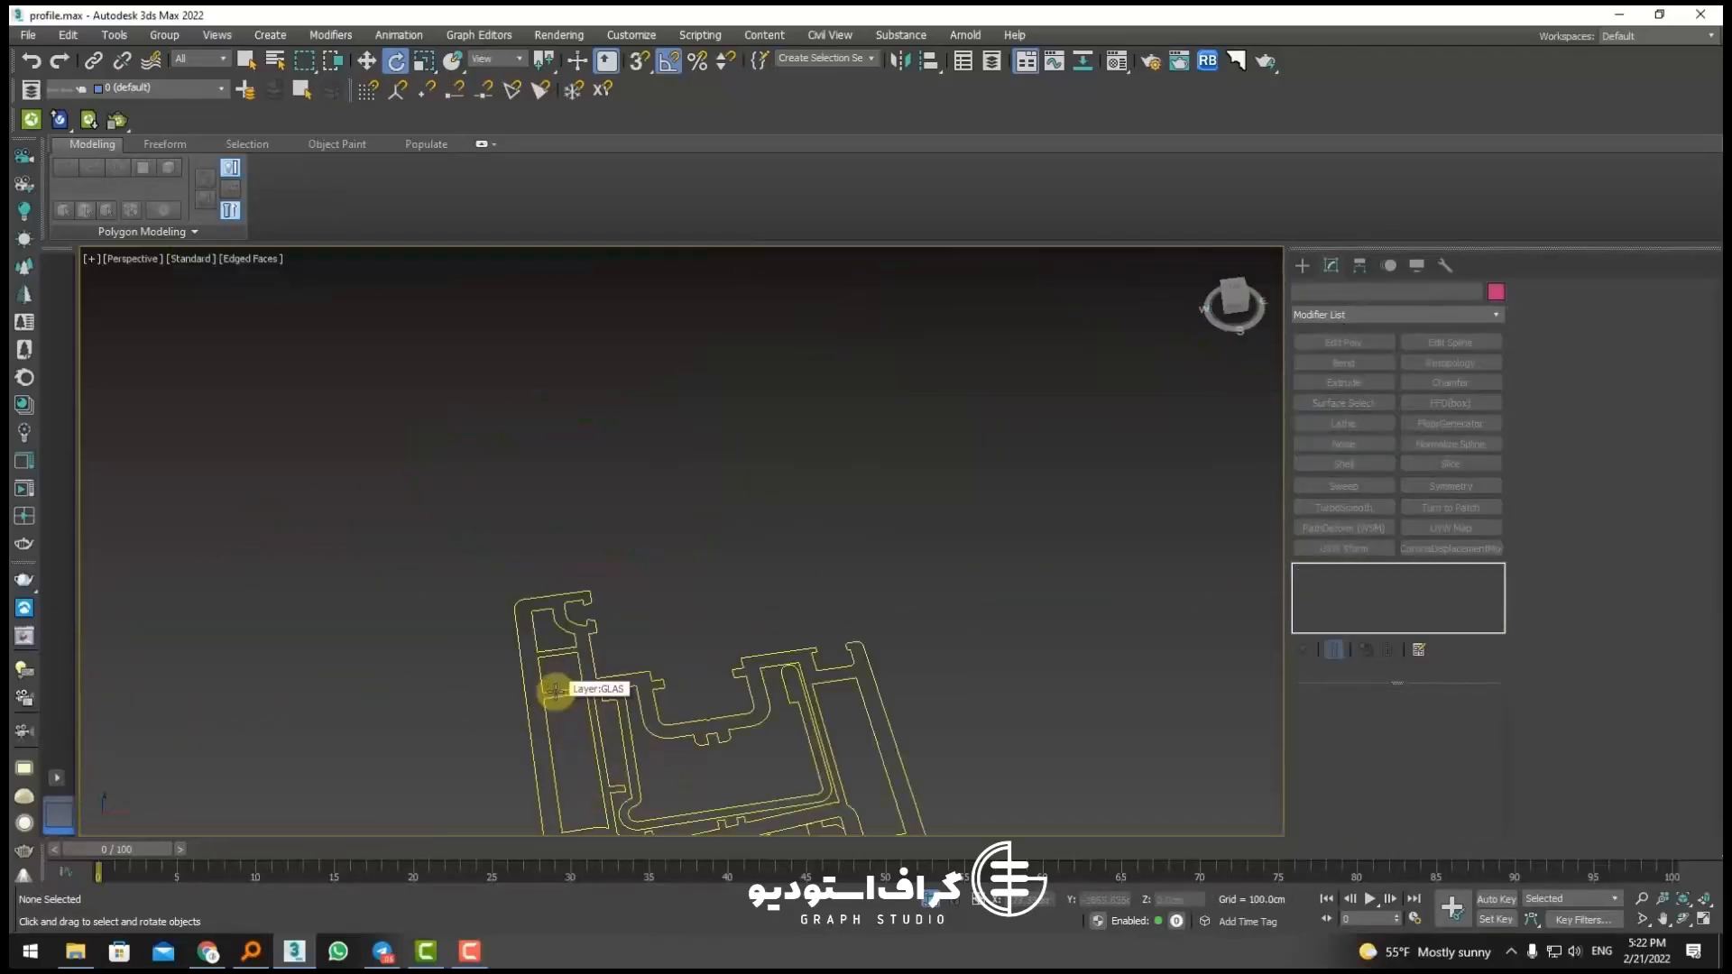
{"action": "scroll", "coordinate": [555, 691], "scroll_direction": "down", "scroll_amount": 15}
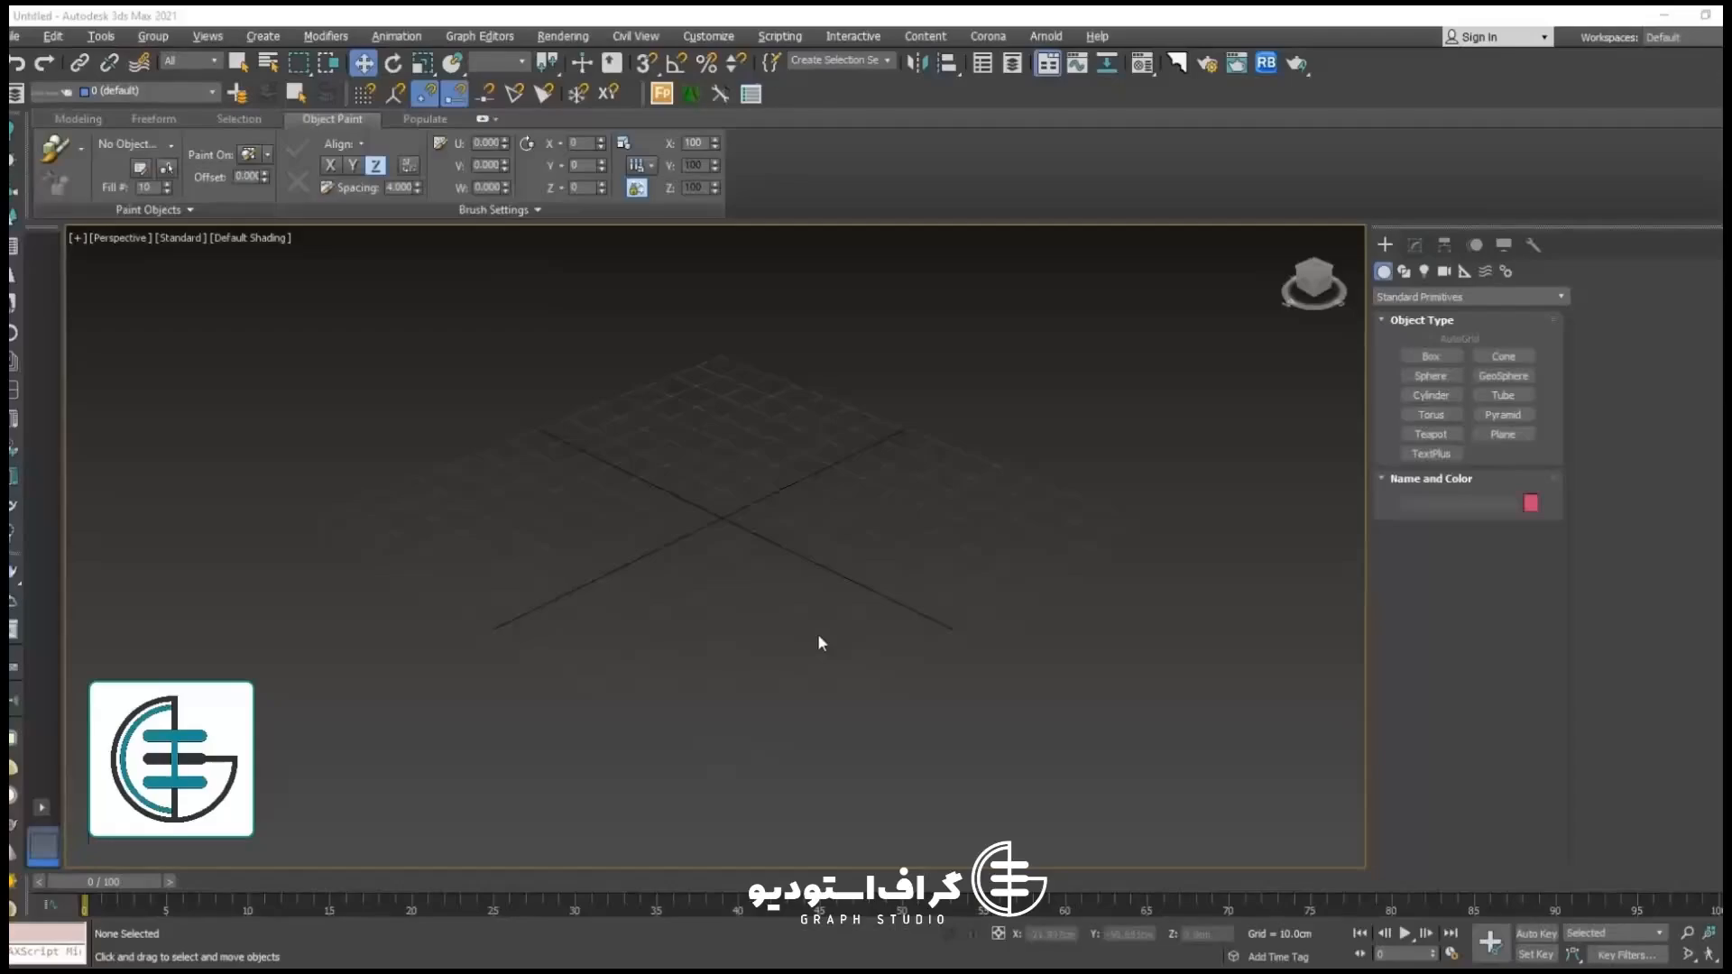
Step: Create a densely segmented plane about 142 cm long and 141 cm wide, centred on the grid
{"action": "left_click", "coordinate": [1503, 434]}
{"action": "left_click_drag", "start_coordinate": [722, 356], "coordinate": [730, 787]}
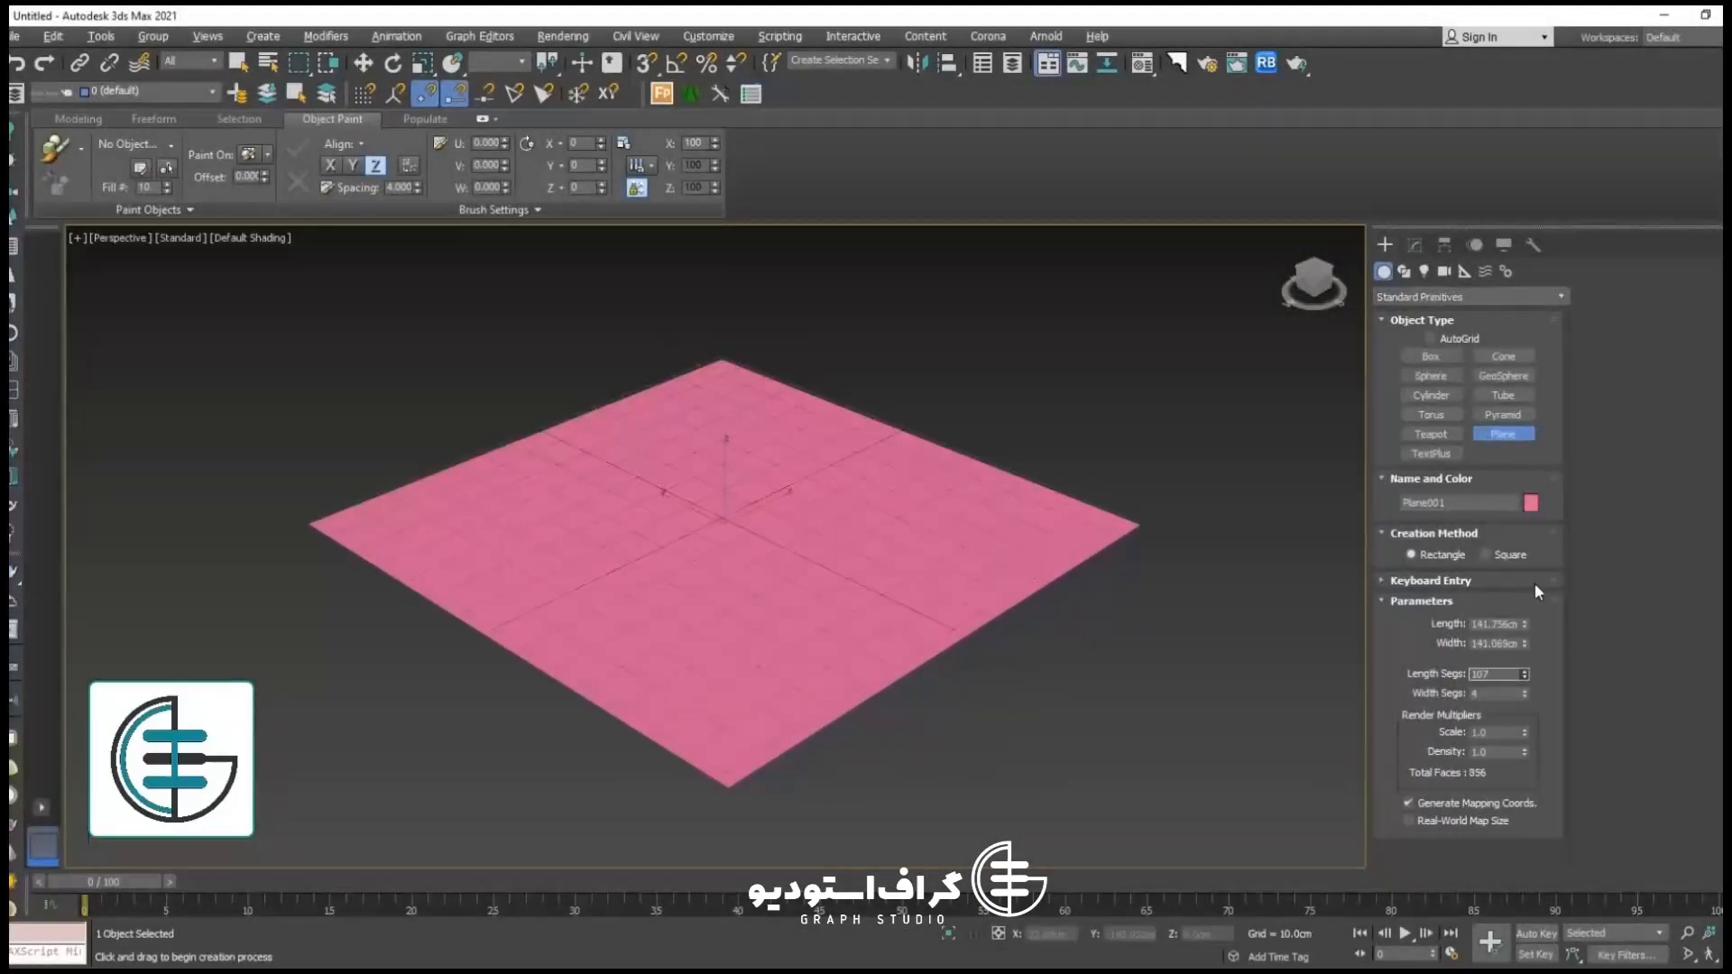
{"action": "key", "text": "w"}
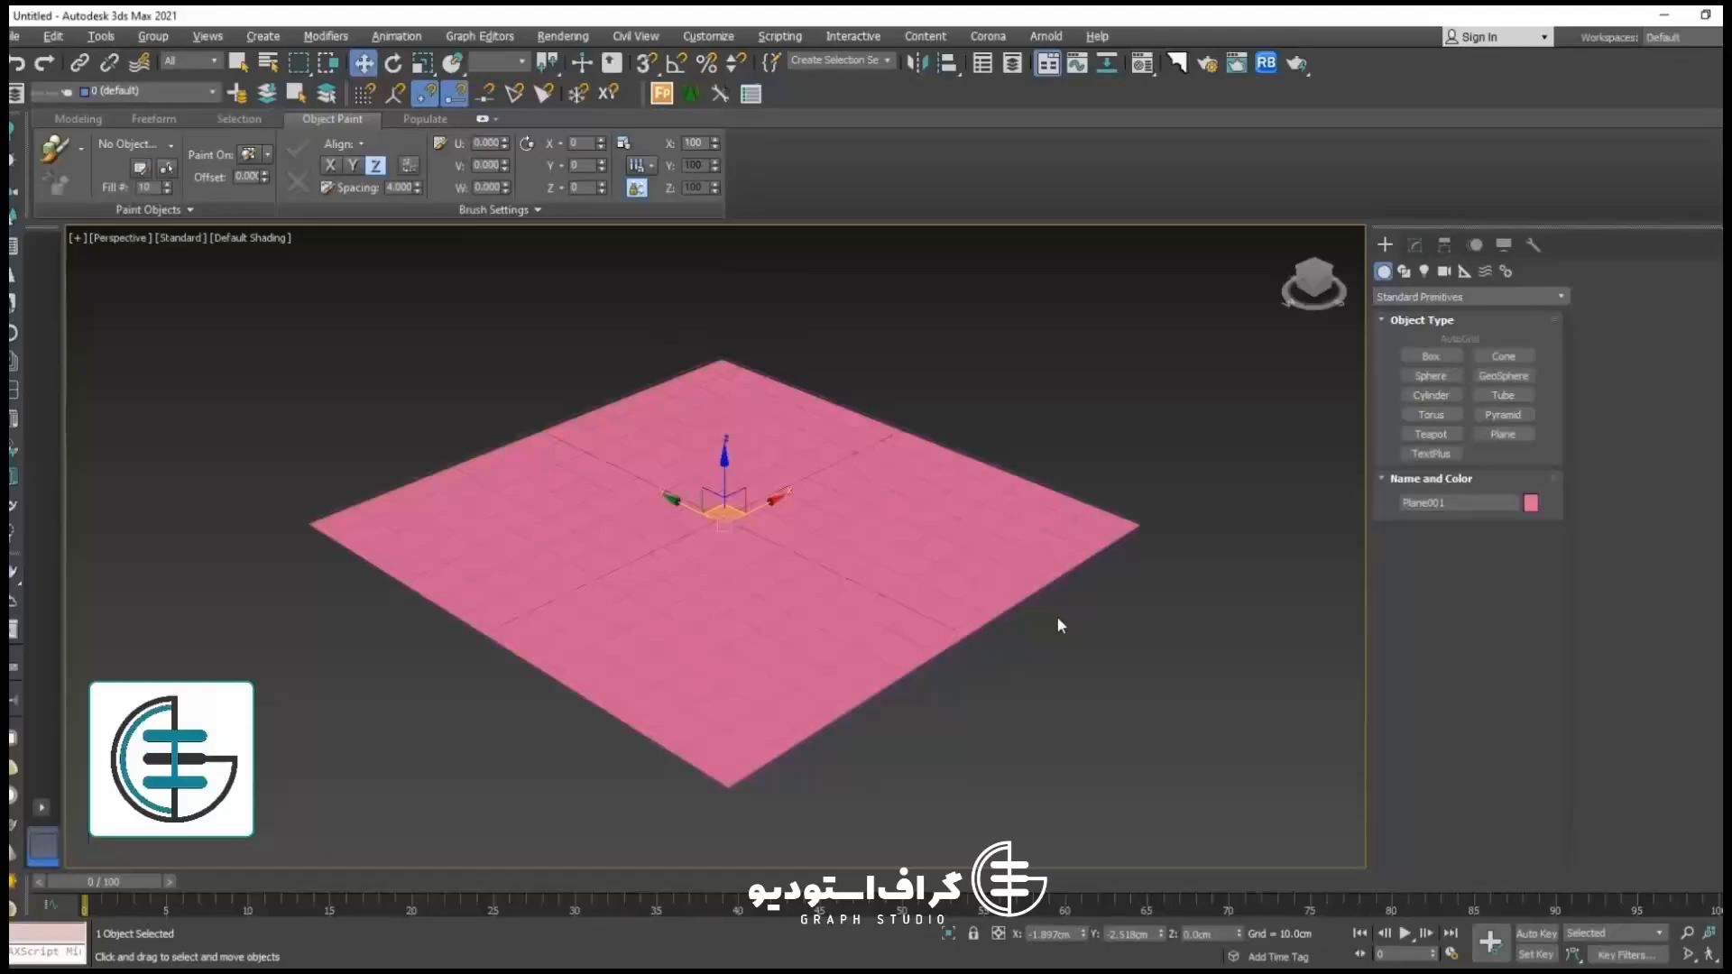
Step: Check the plane's segment density in wireframe display and return to default shading
{"action": "key", "text": "F3"}
{"action": "key", "text": "F3"}
{"action": "key", "text": "F3"}
{"action": "key", "text": "z"}
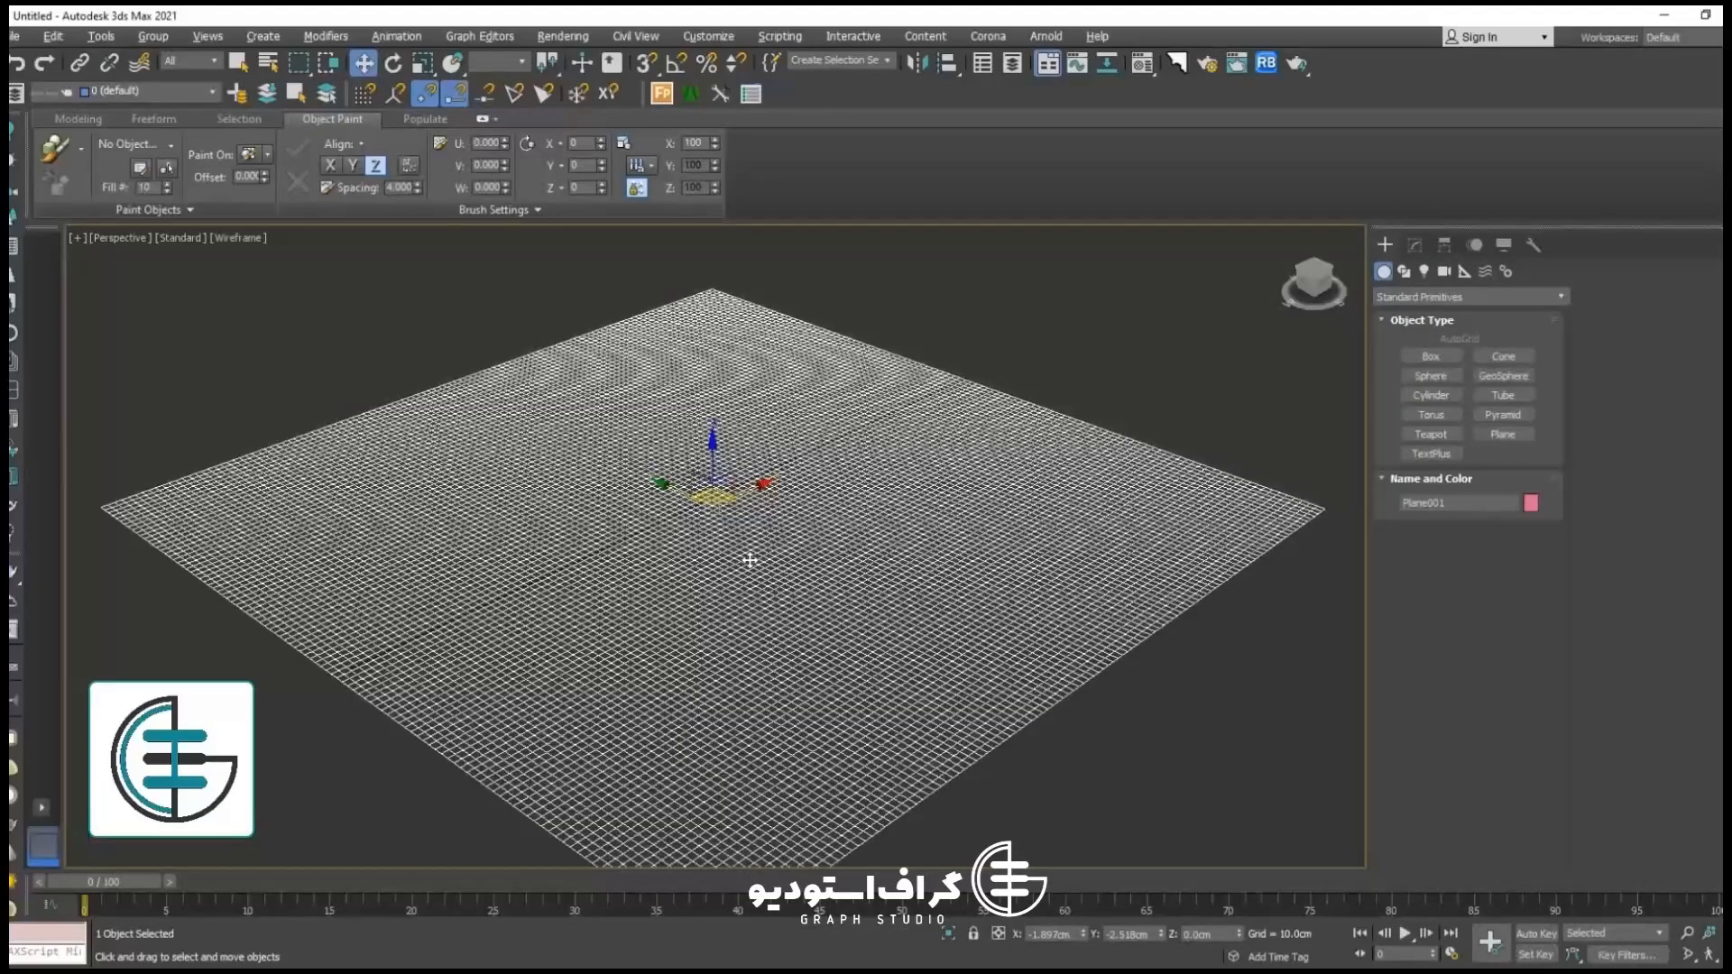
{"action": "scroll", "coordinate": [749, 560], "scroll_direction": "down", "scroll_amount": 4}
{"action": "key", "text": "F3"}
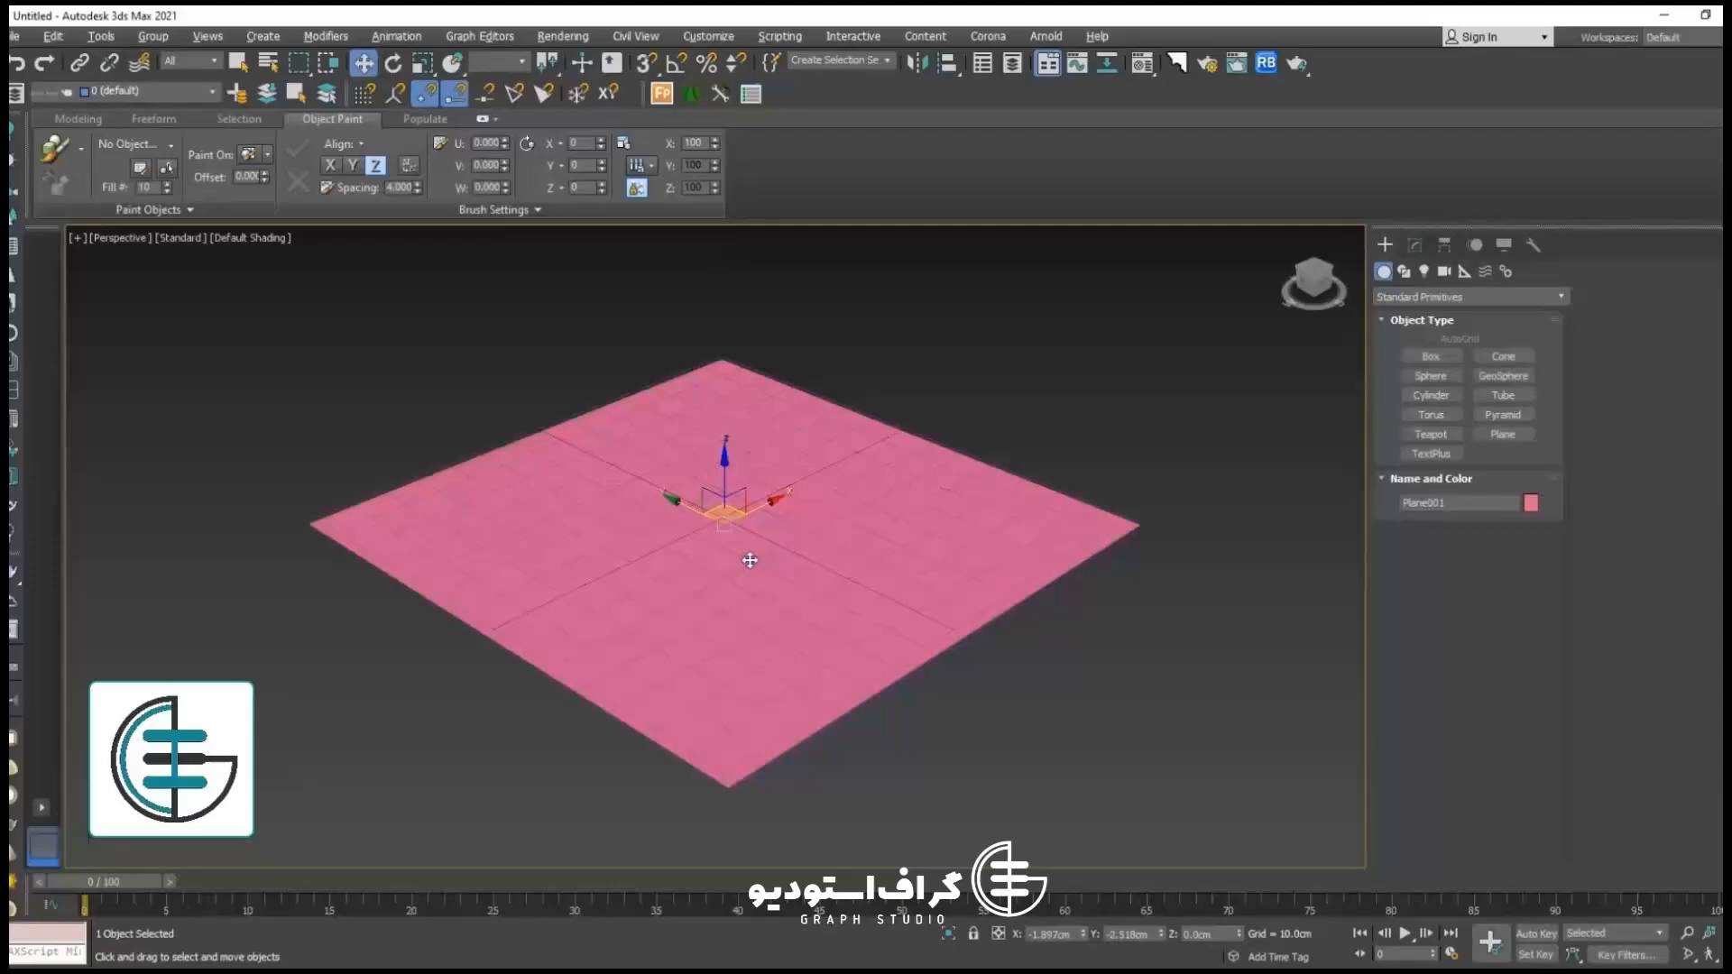
Step: Change the first sample material from Physical Material to CoronaMtl in the Material Editor
{"action": "key", "text": "m"}
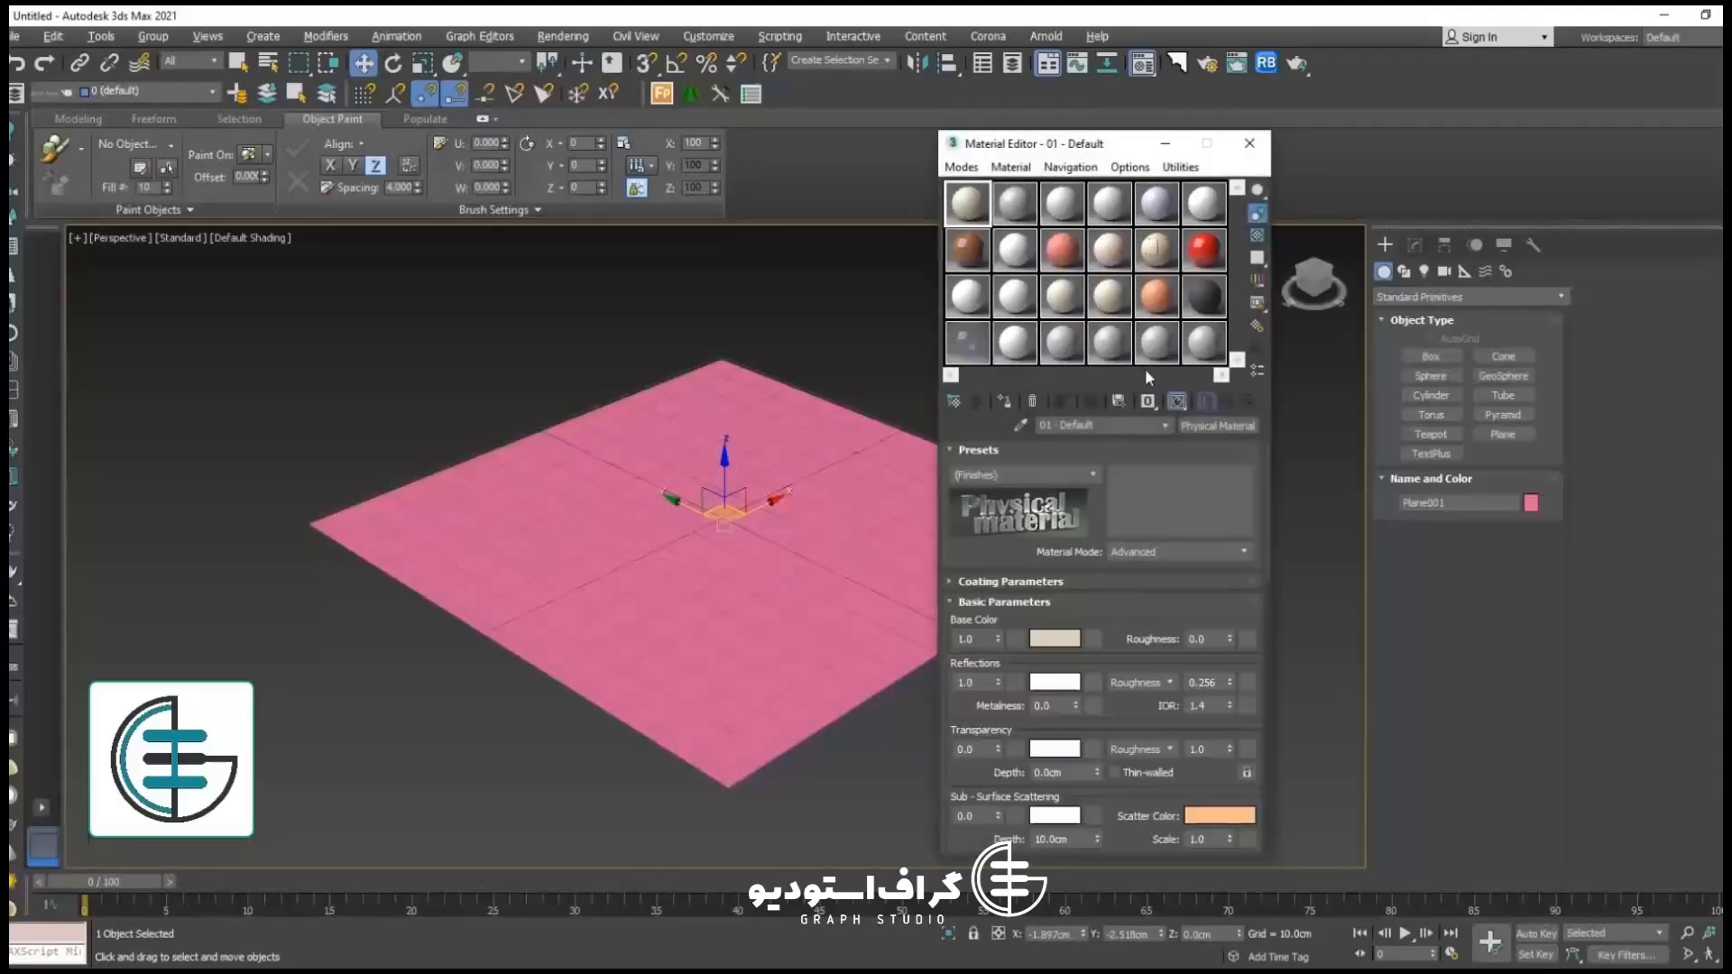
{"action": "left_click", "coordinate": [1212, 427]}
{"action": "left_click", "coordinate": [535, 470]}
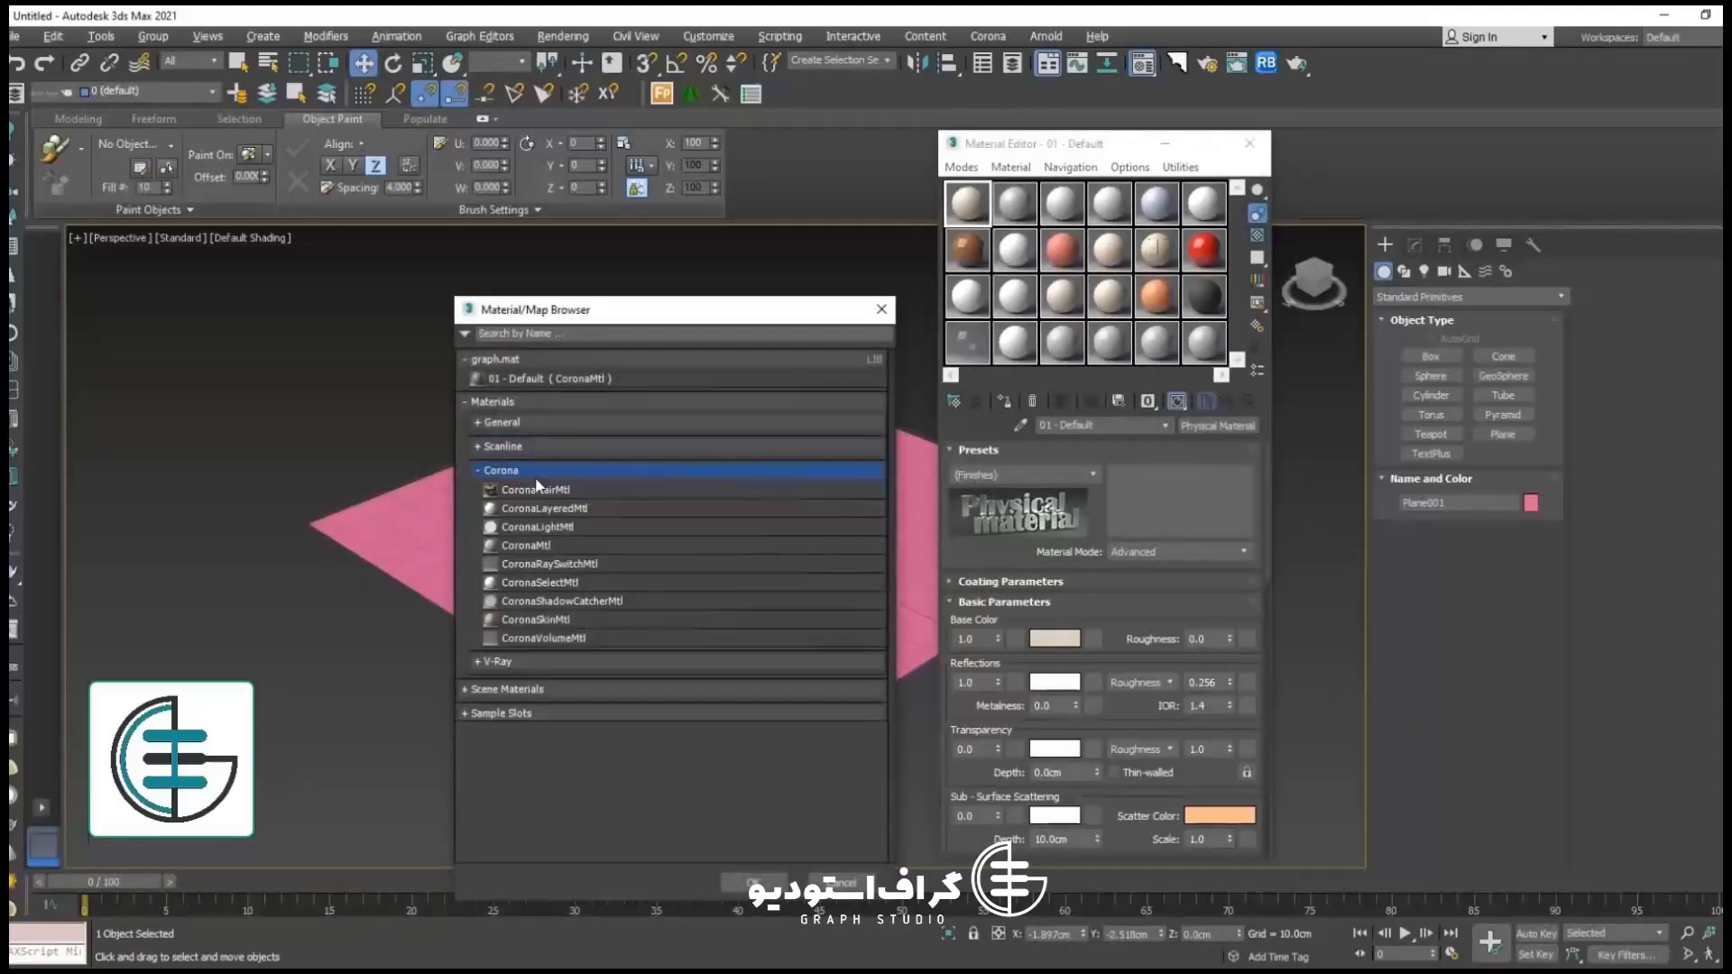
{"action": "double_click", "coordinate": [532, 546]}
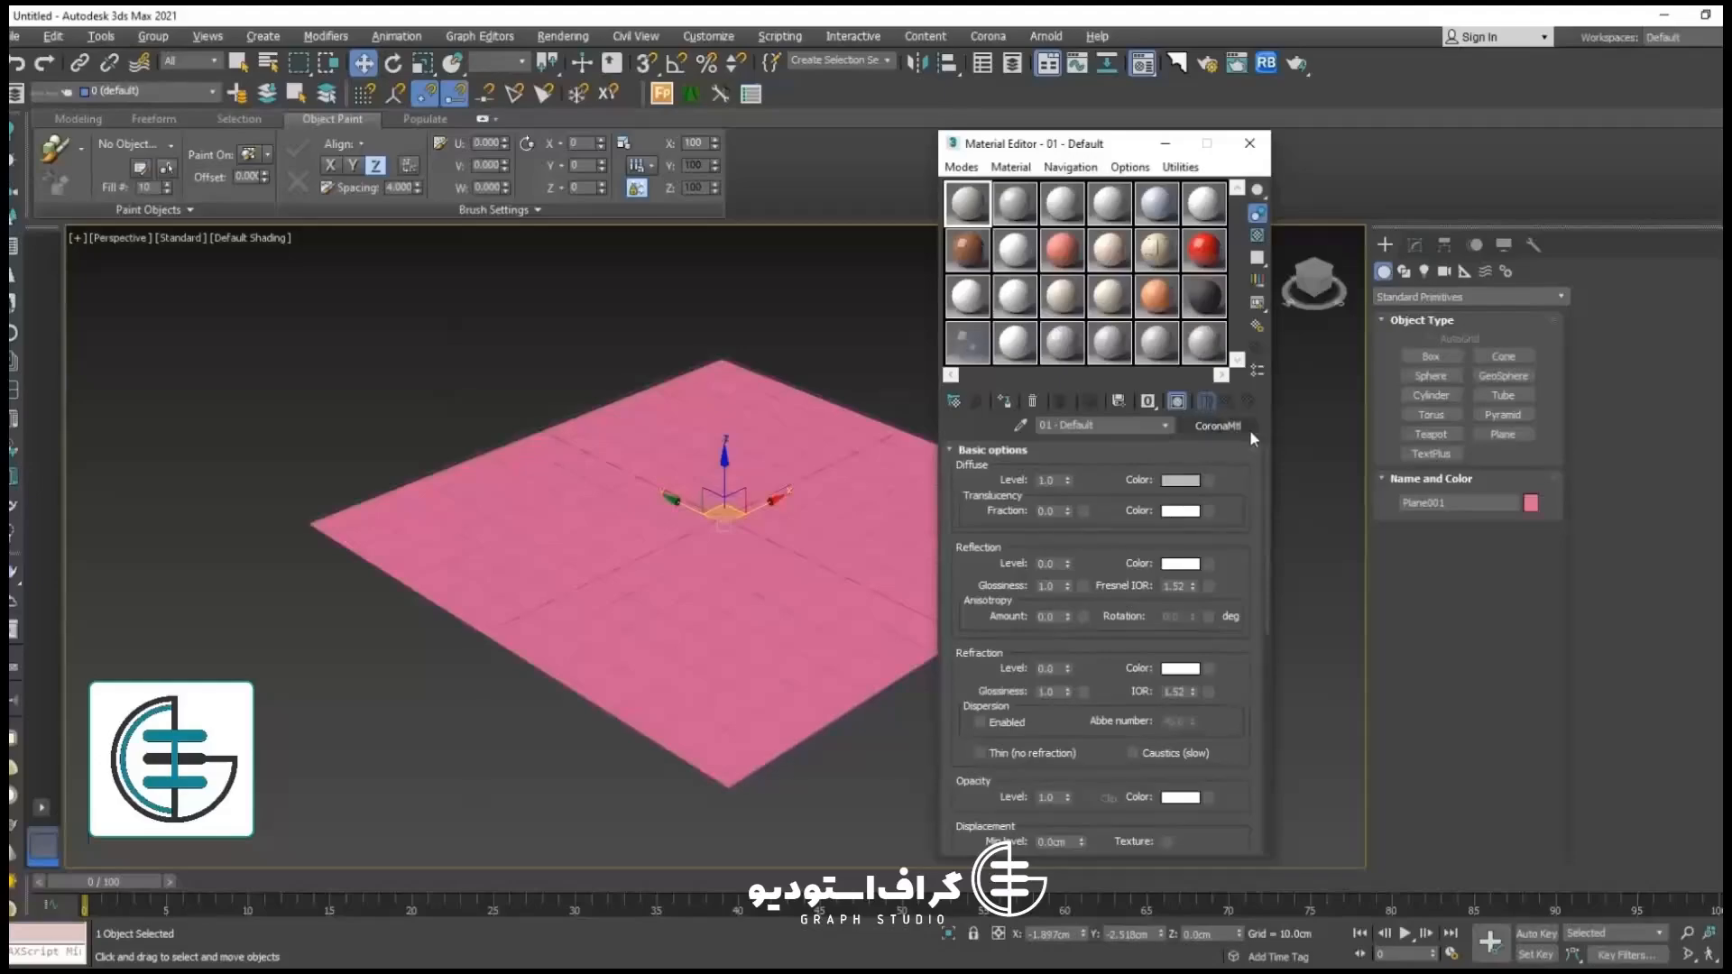
Step: Load AE25_010_40_leaf_color_01.jpg from the Desktop as a CoronaBitmap in the material's diffuse colour
{"action": "left_click", "coordinate": [1209, 480]}
{"action": "left_click", "coordinate": [561, 360]}
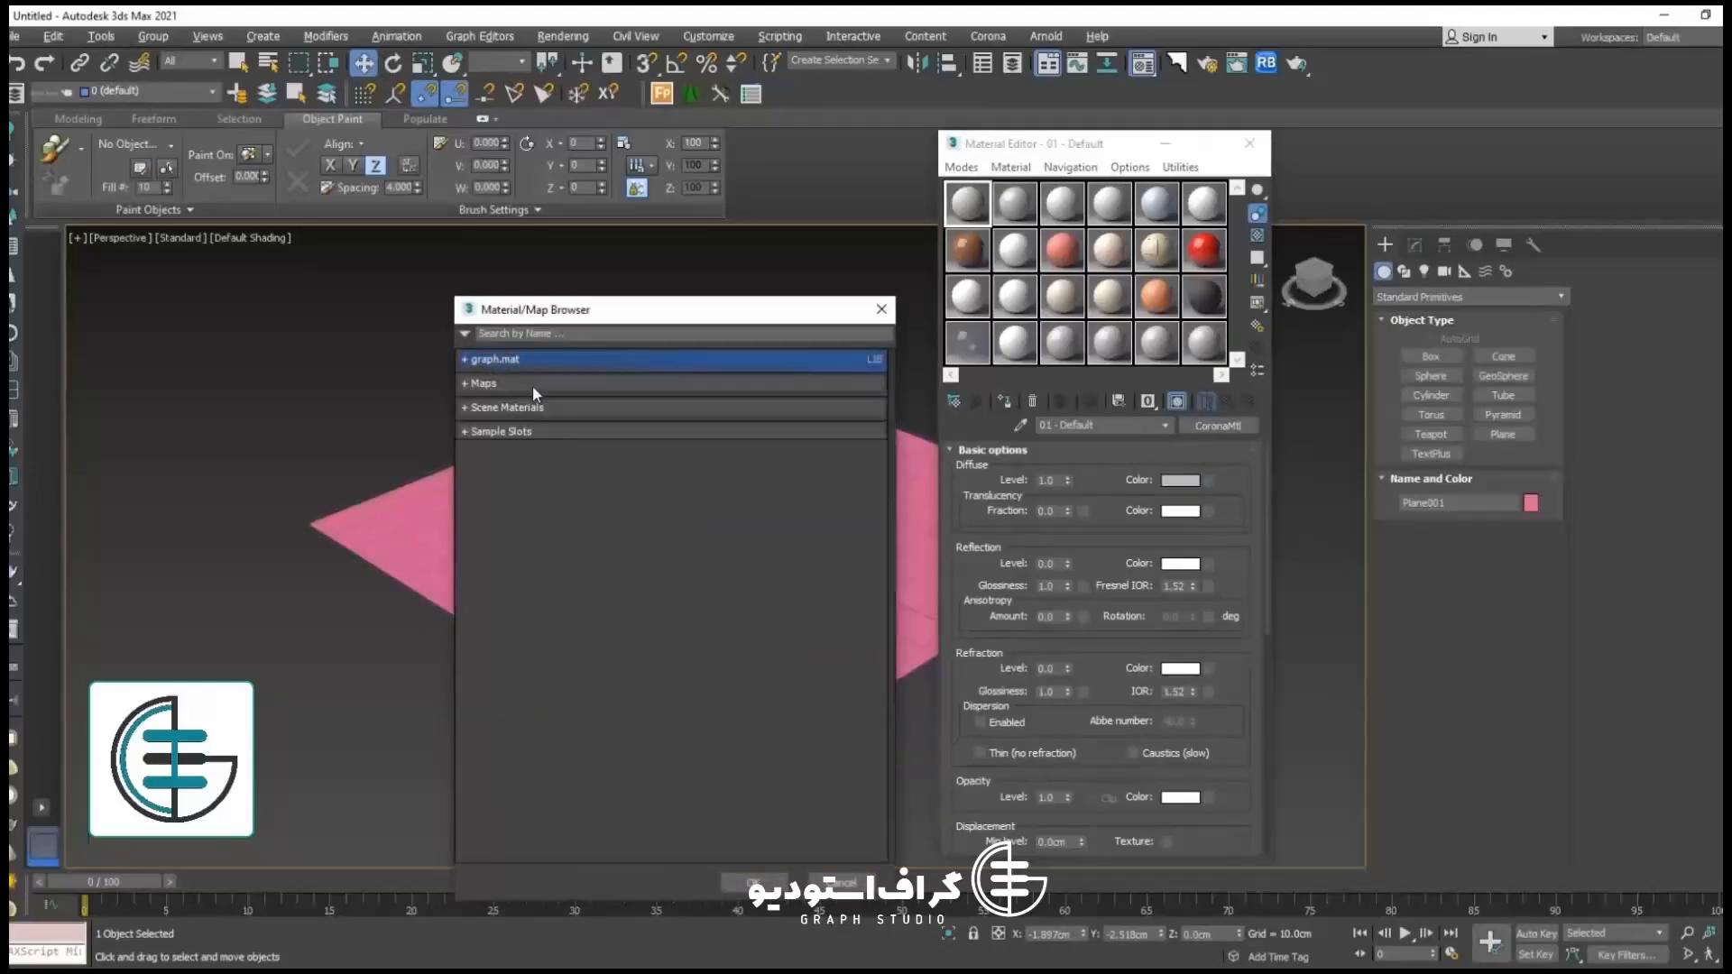
{"action": "left_click", "coordinate": [514, 385]}
{"action": "left_click", "coordinate": [516, 428]}
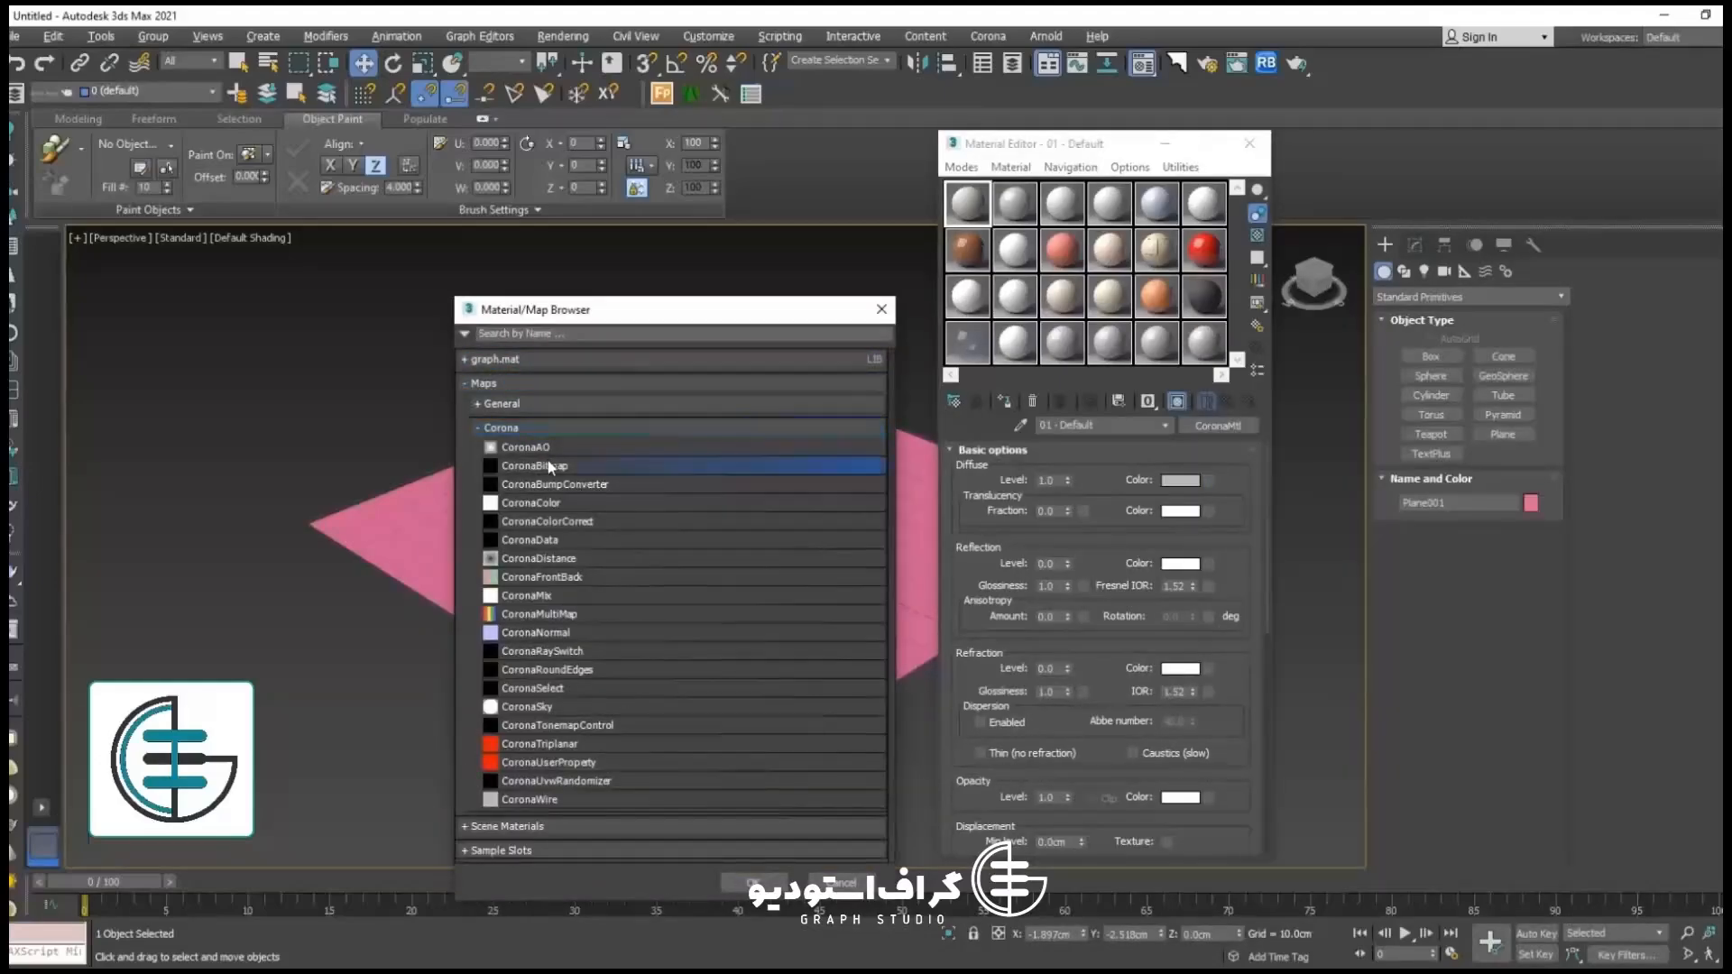
{"action": "double_click", "coordinate": [549, 460]}
{"action": "left_click", "coordinate": [55, 203]}
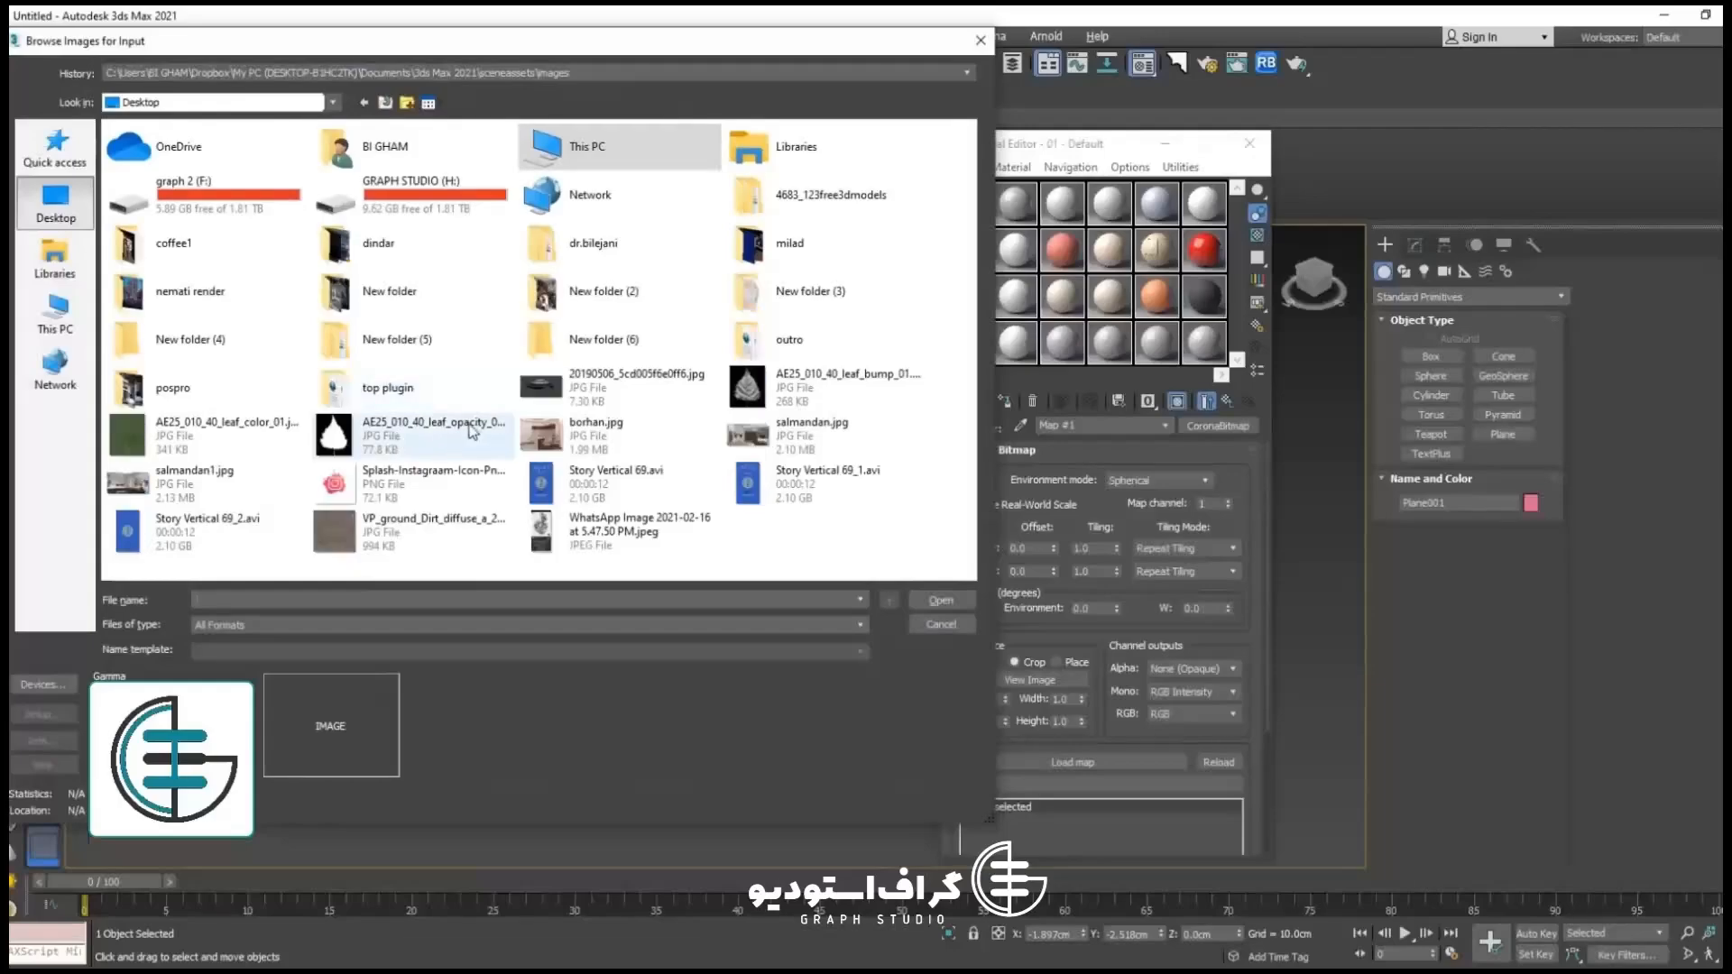
{"action": "double_click", "coordinate": [204, 427]}
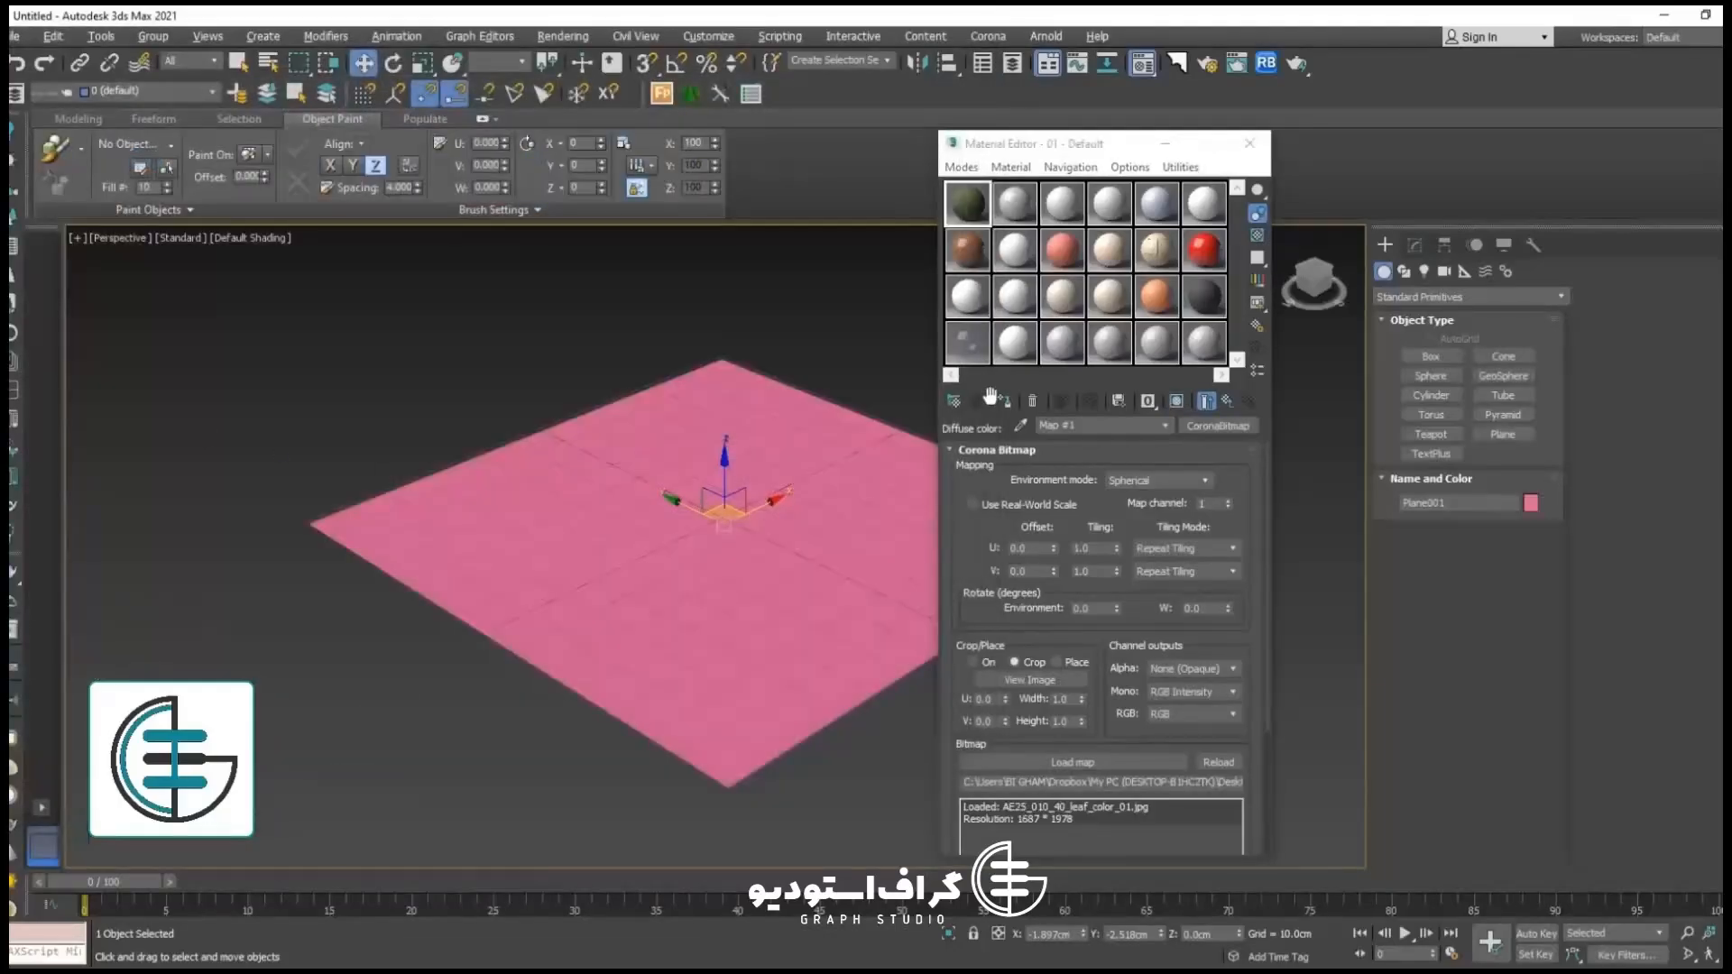
Step: Assign the leaf material to the plane and view its texture in the viewport
{"action": "left_click", "coordinate": [1001, 400]}
{"action": "middle_click_drag", "start_coordinate": [795, 574], "coordinate": [673, 558], "text": "alt"}
{"action": "mouse_move", "coordinate": [673, 557]}
{"action": "middle_mouse_down", "text": "alt"}
{"action": "mouse_move", "coordinate": [583, 554]}
{"action": "mouse_move", "coordinate": [702, 640]}
{"action": "mouse_move", "coordinate": [650, 551]}
{"action": "middle_mouse_up", "text": "alt"}
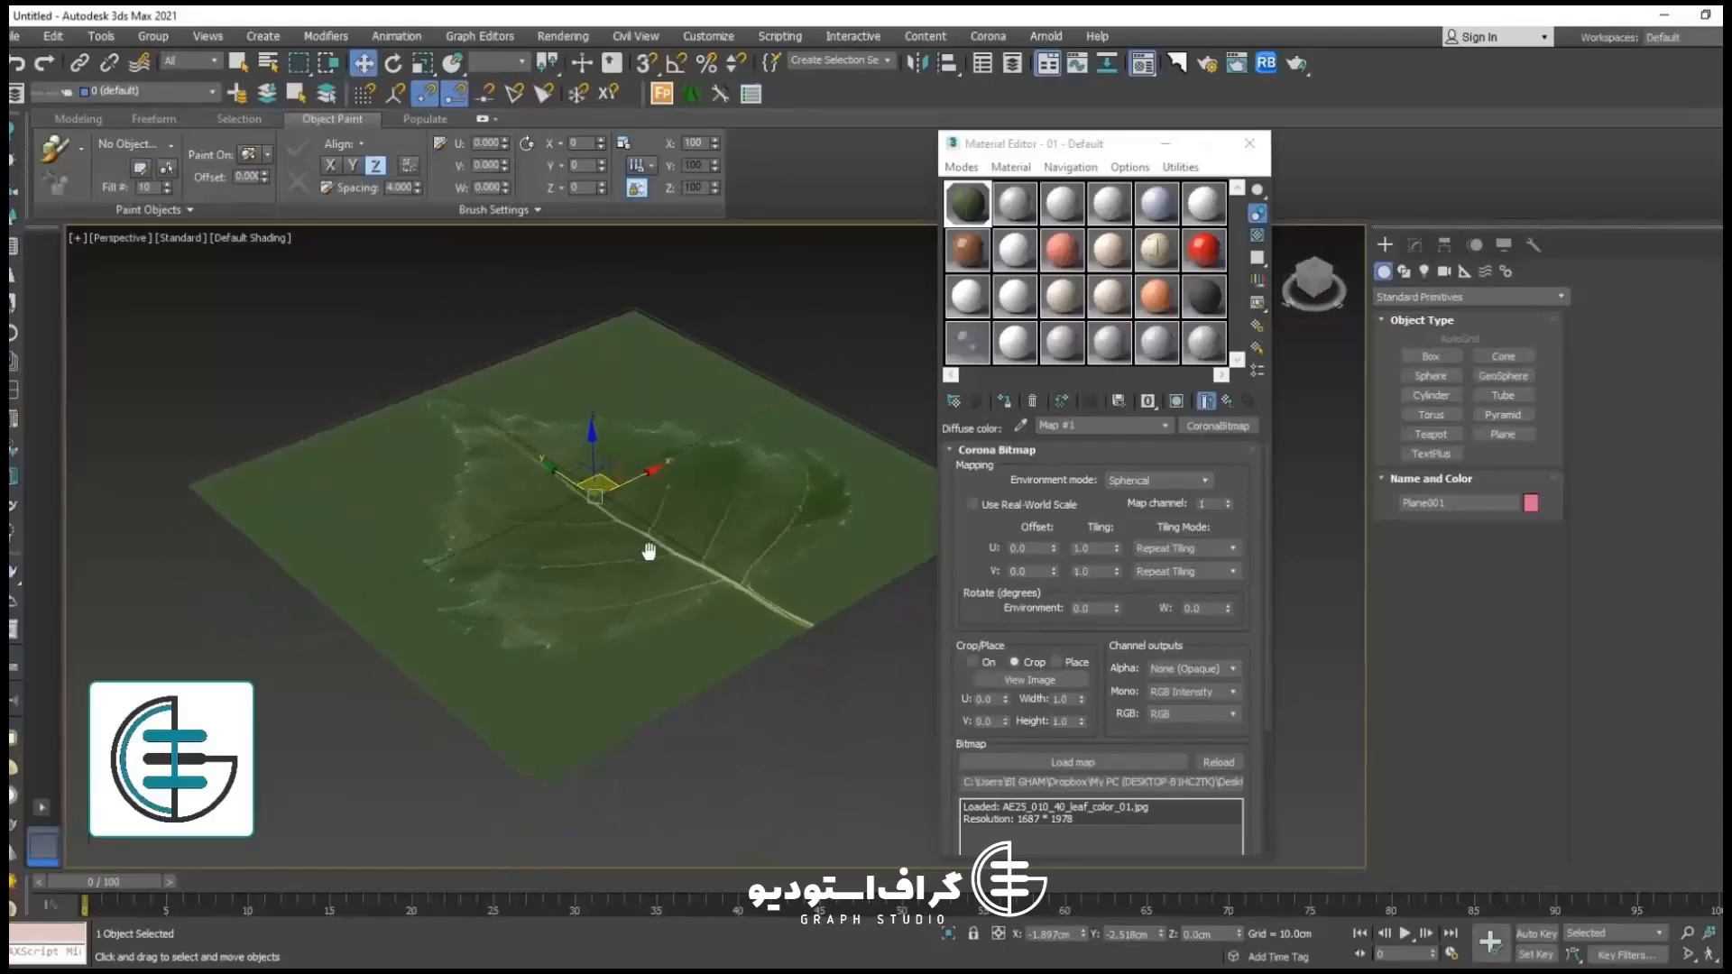
{"action": "middle_click_drag", "start_coordinate": [845, 552], "coordinate": [924, 569], "text": "alt"}
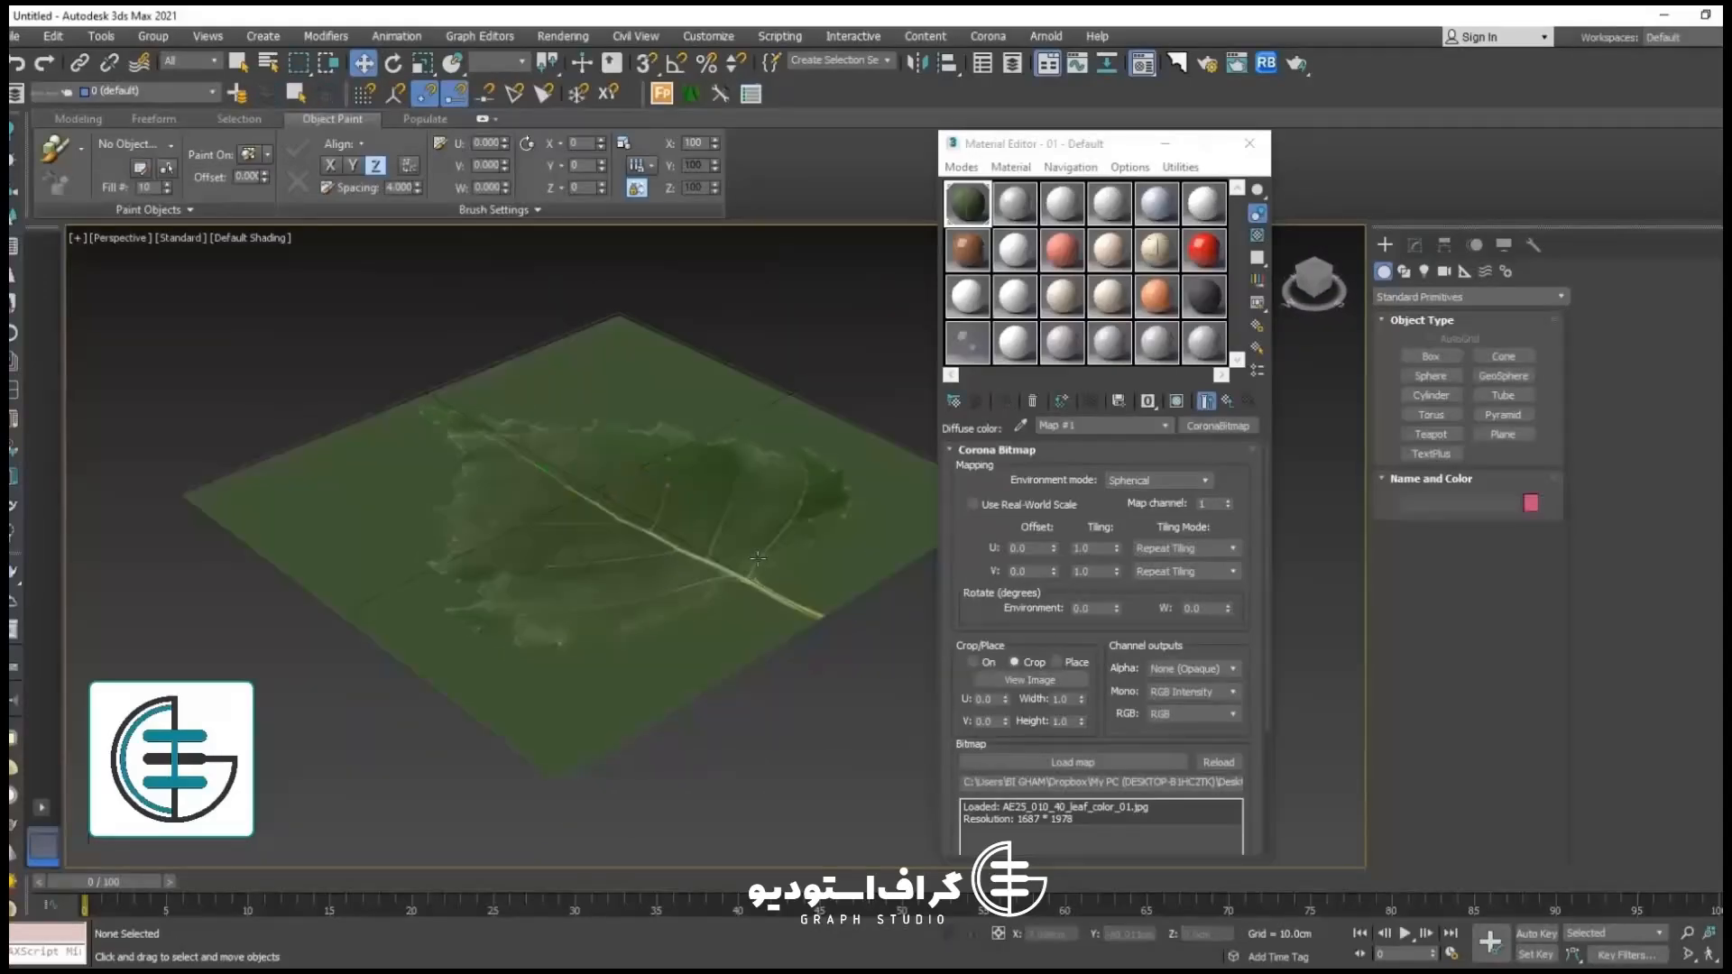
Step: Add a Displace modifier to the leaf-textured plane
{"action": "left_click", "coordinate": [1415, 246]}
{"action": "left_click", "coordinate": [1424, 298]}
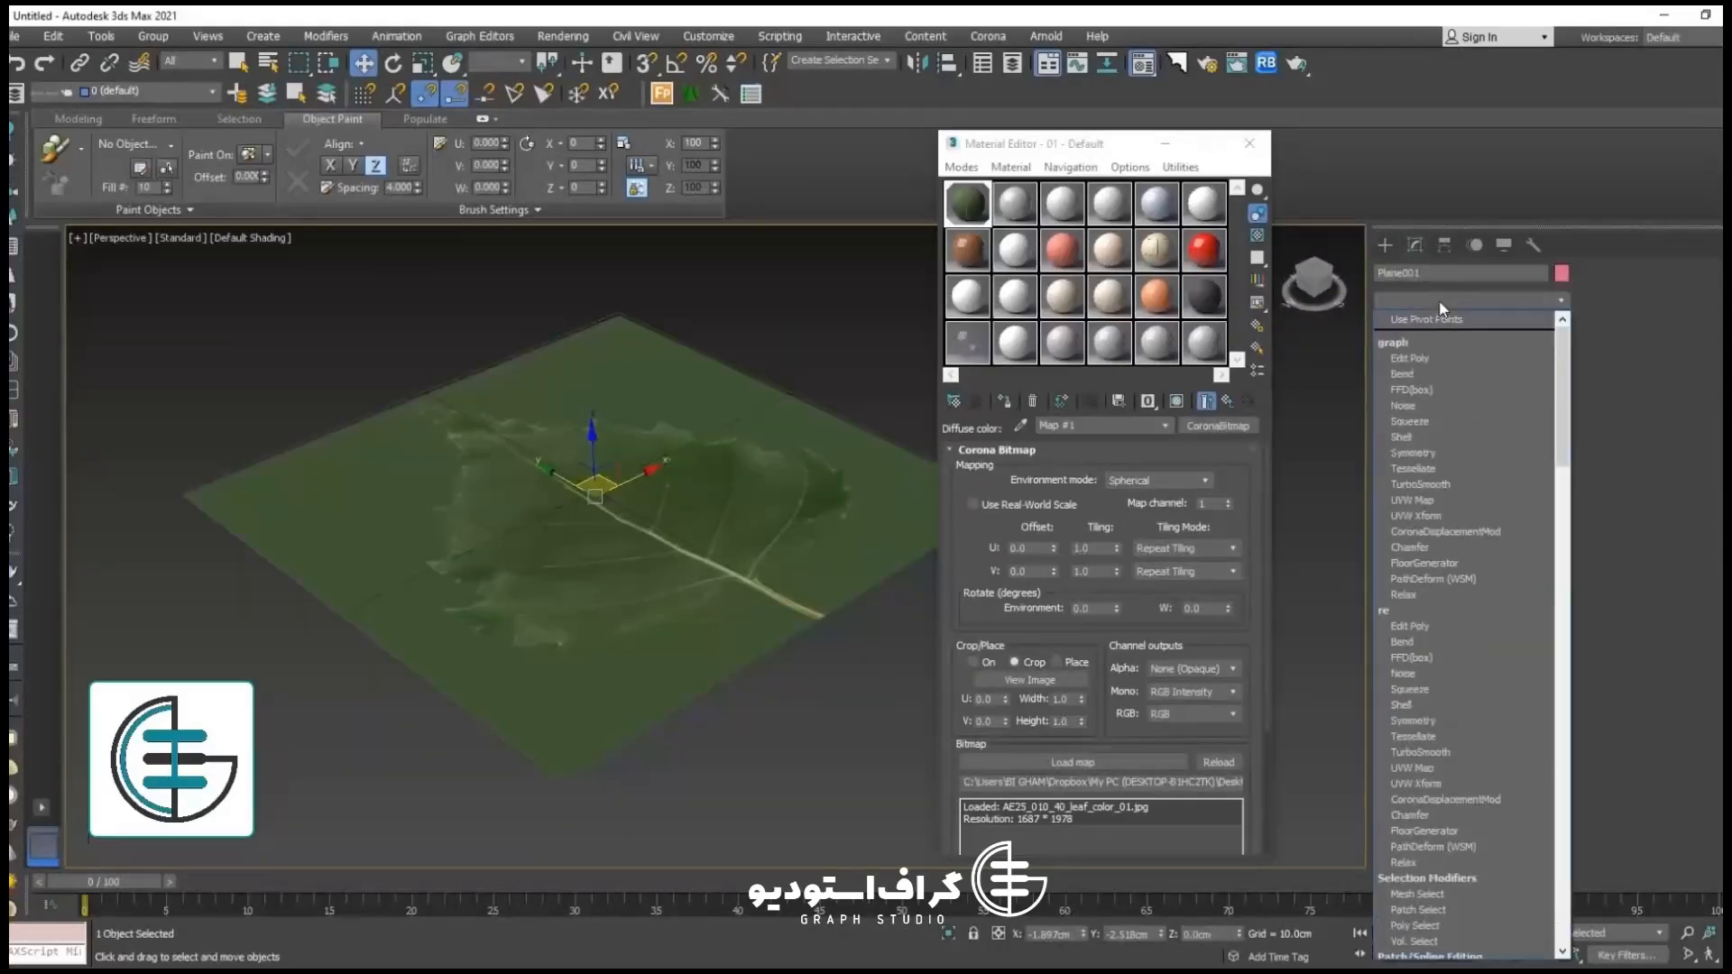
{"action": "key", "text": "d"}
{"action": "key", "text": "d"}
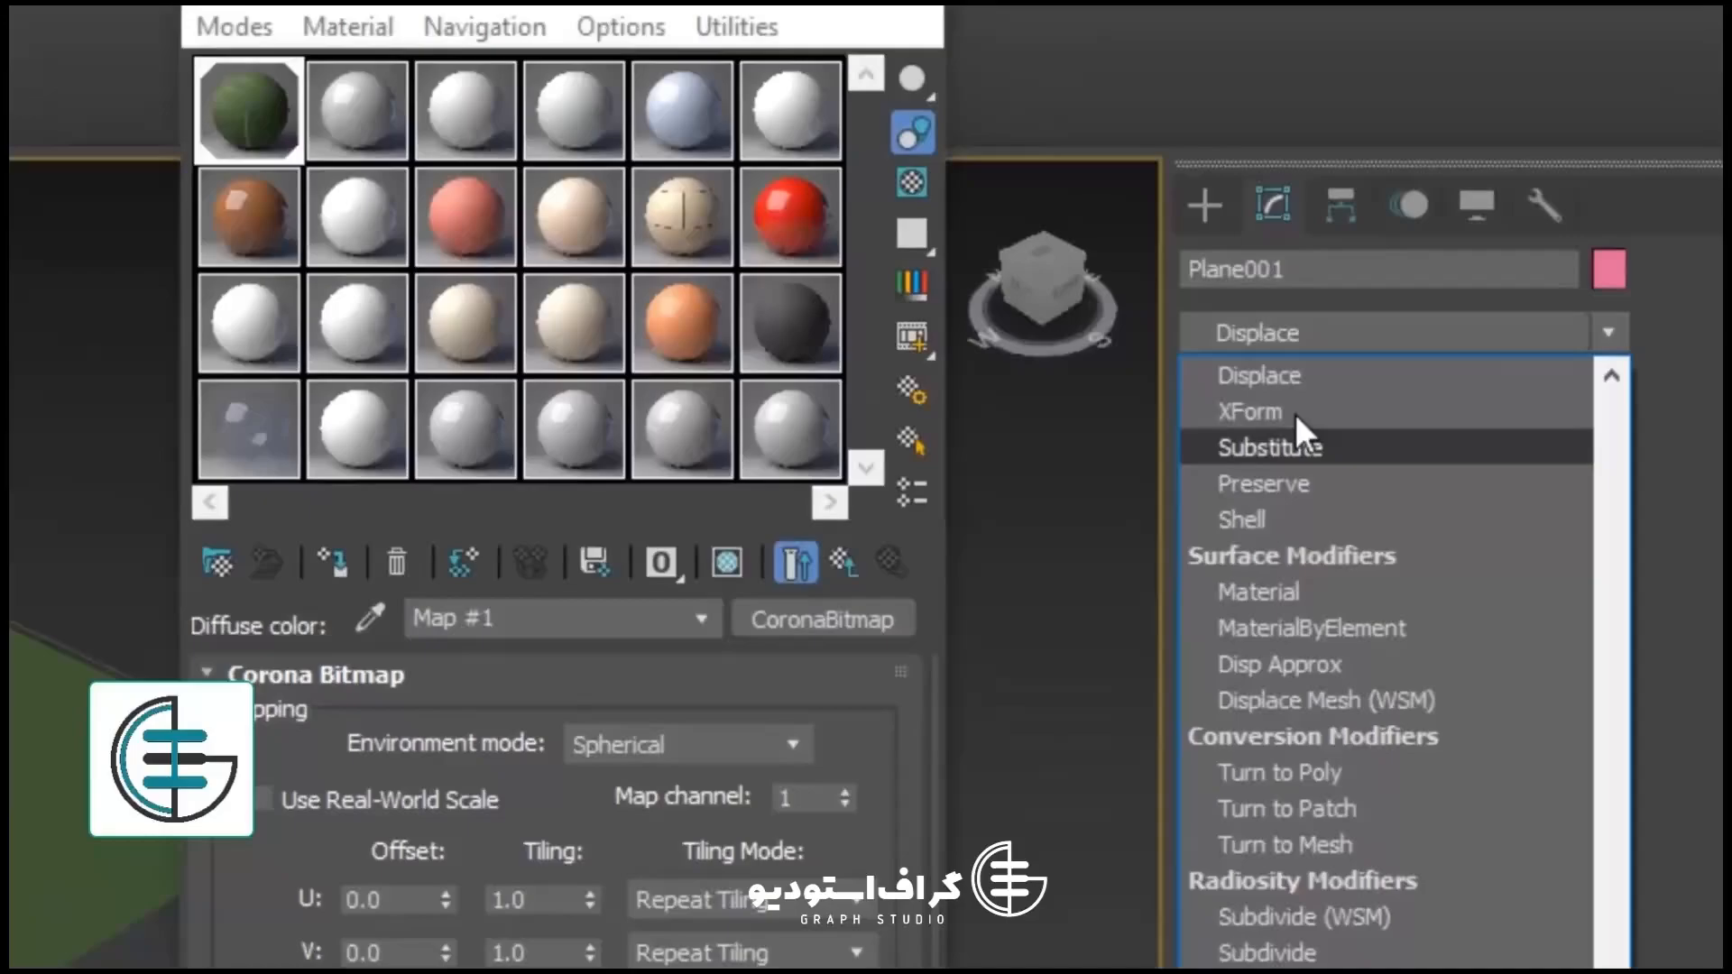
{"action": "key", "text": "Return"}
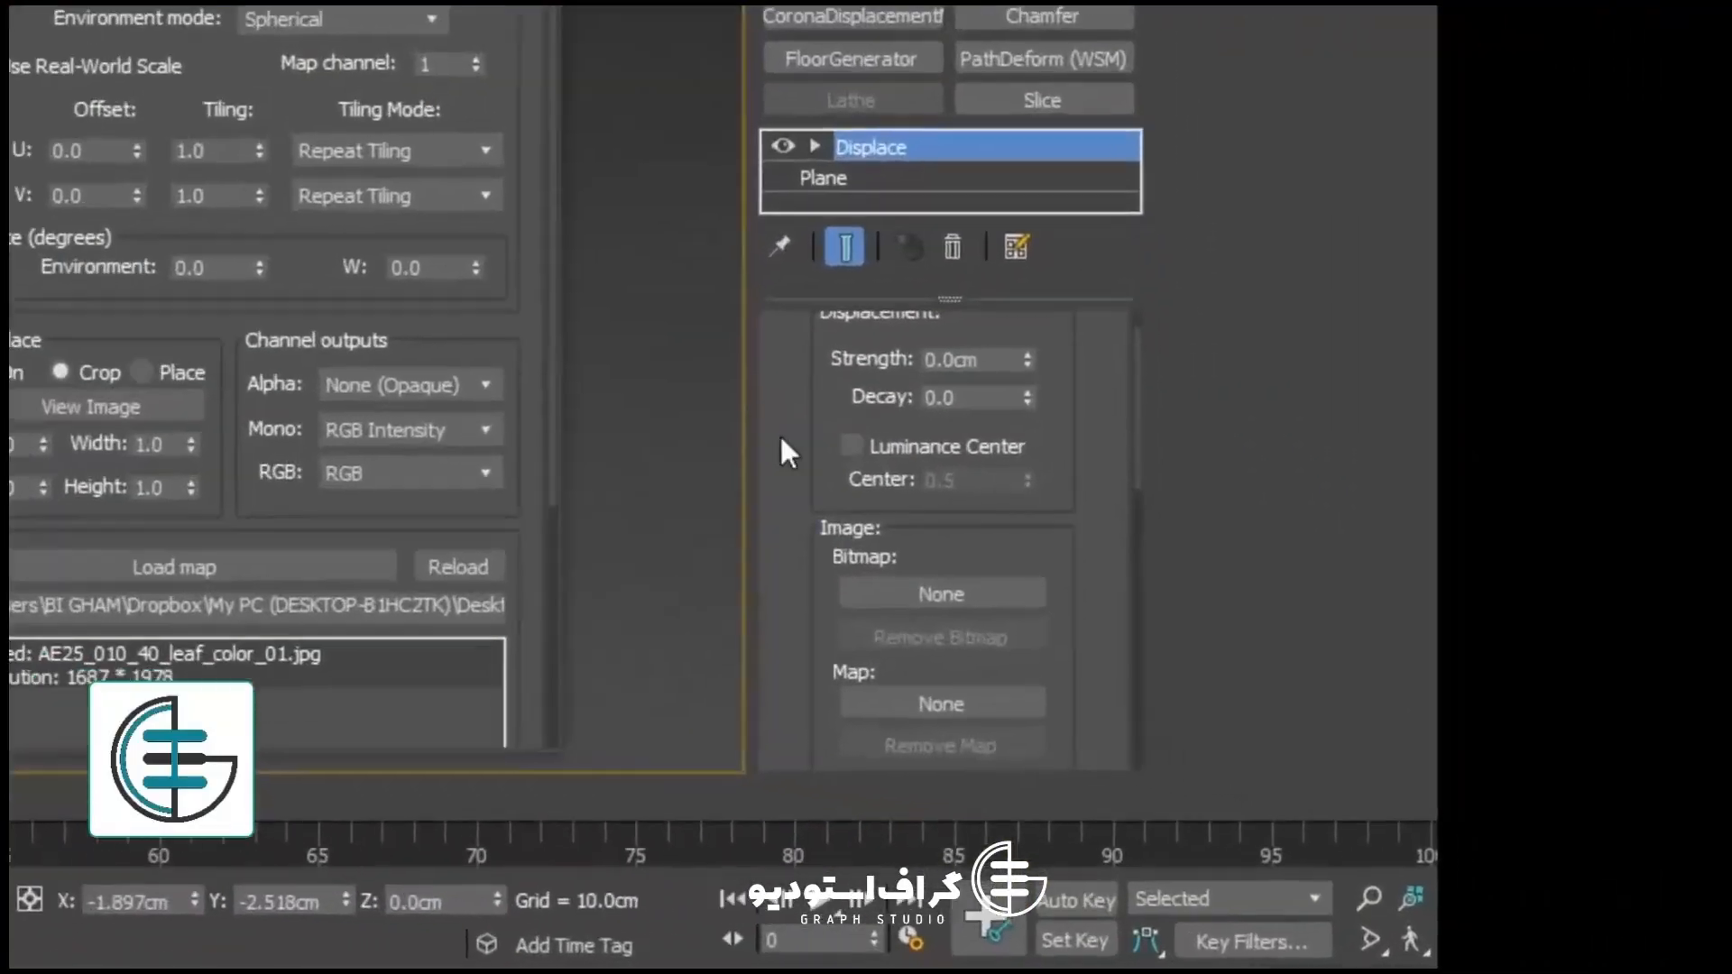
Step: Preview the white leaf mask on the desktop and load it as the Displace modifier's bitmap
{"action": "scroll", "coordinate": [1383, 711], "scroll_direction": "down", "scroll_amount": 4}
{"action": "left_click_drag", "start_coordinate": [764, 438], "coordinate": [766, 465]}
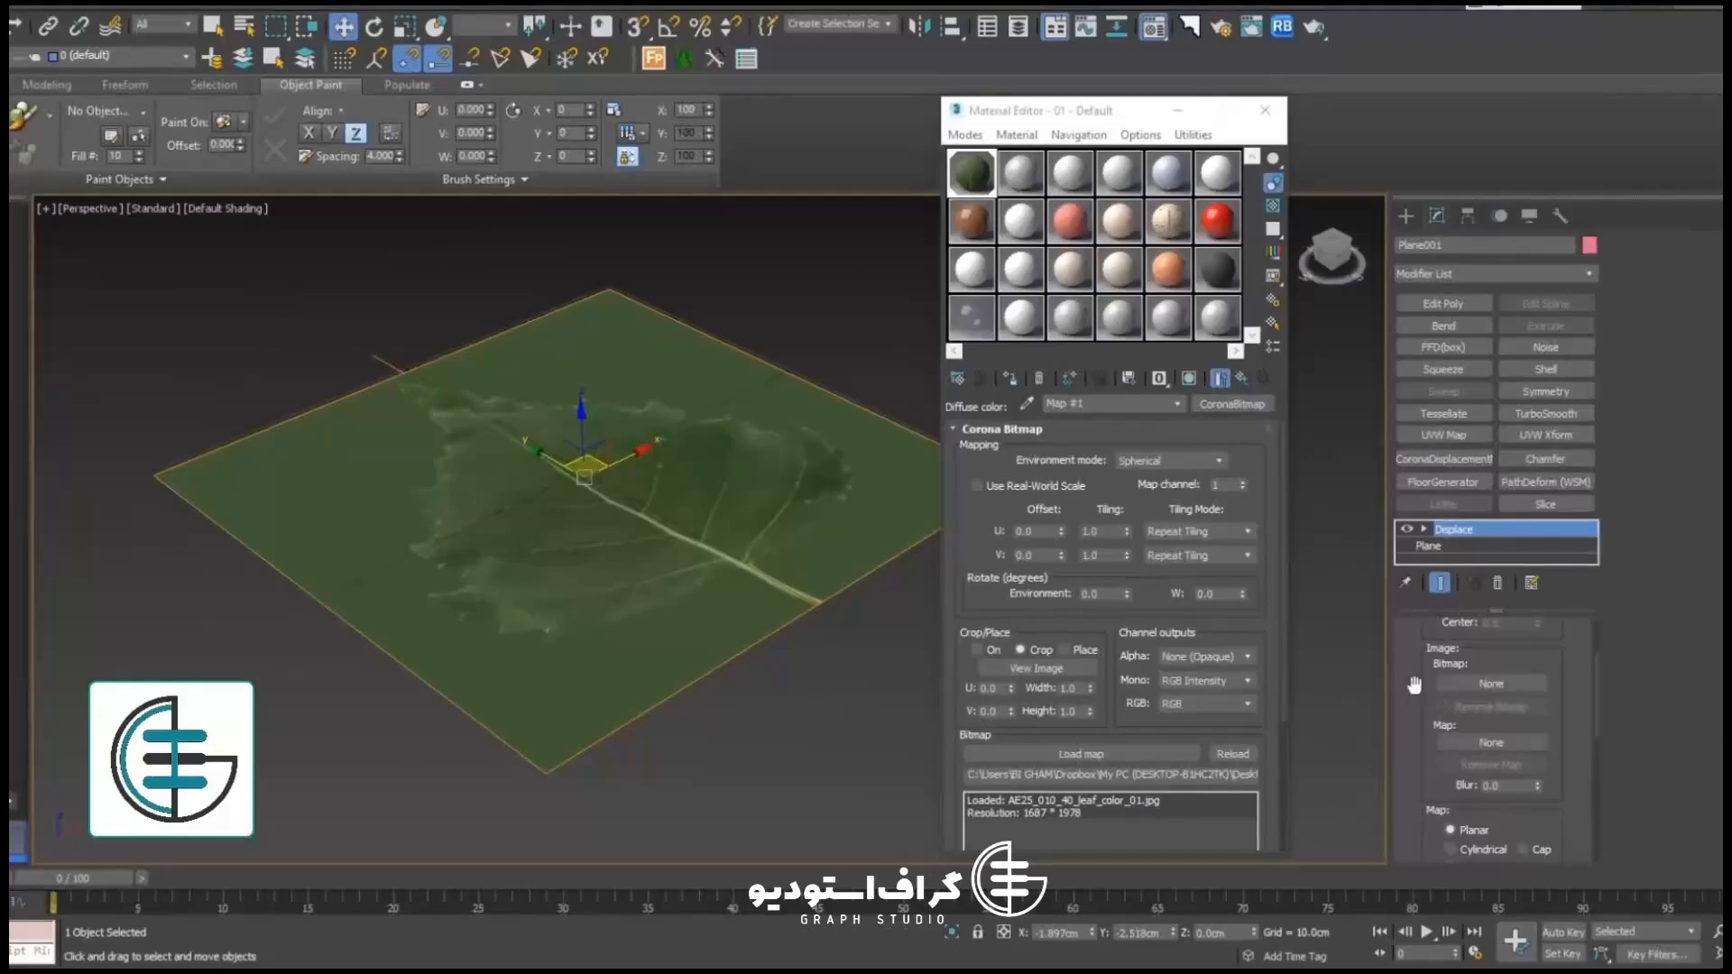
{"action": "left_click_drag", "start_coordinate": [1414, 685], "coordinate": [1426, 729]}
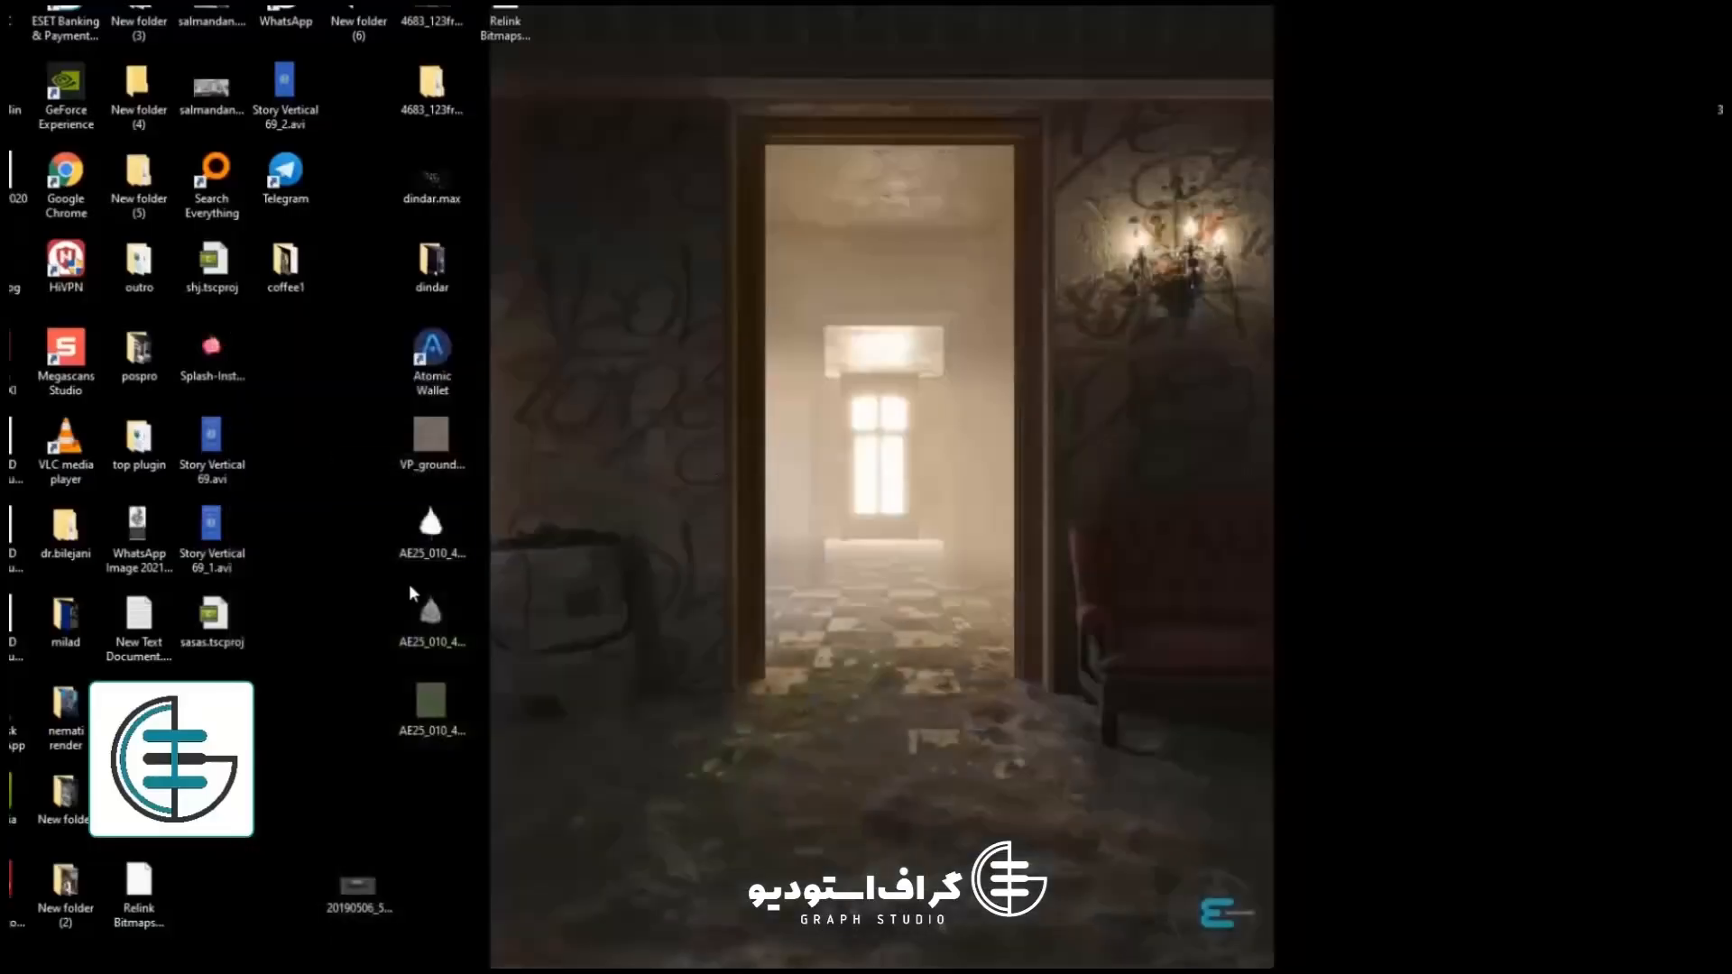
{"action": "double_click", "coordinate": [426, 541]}
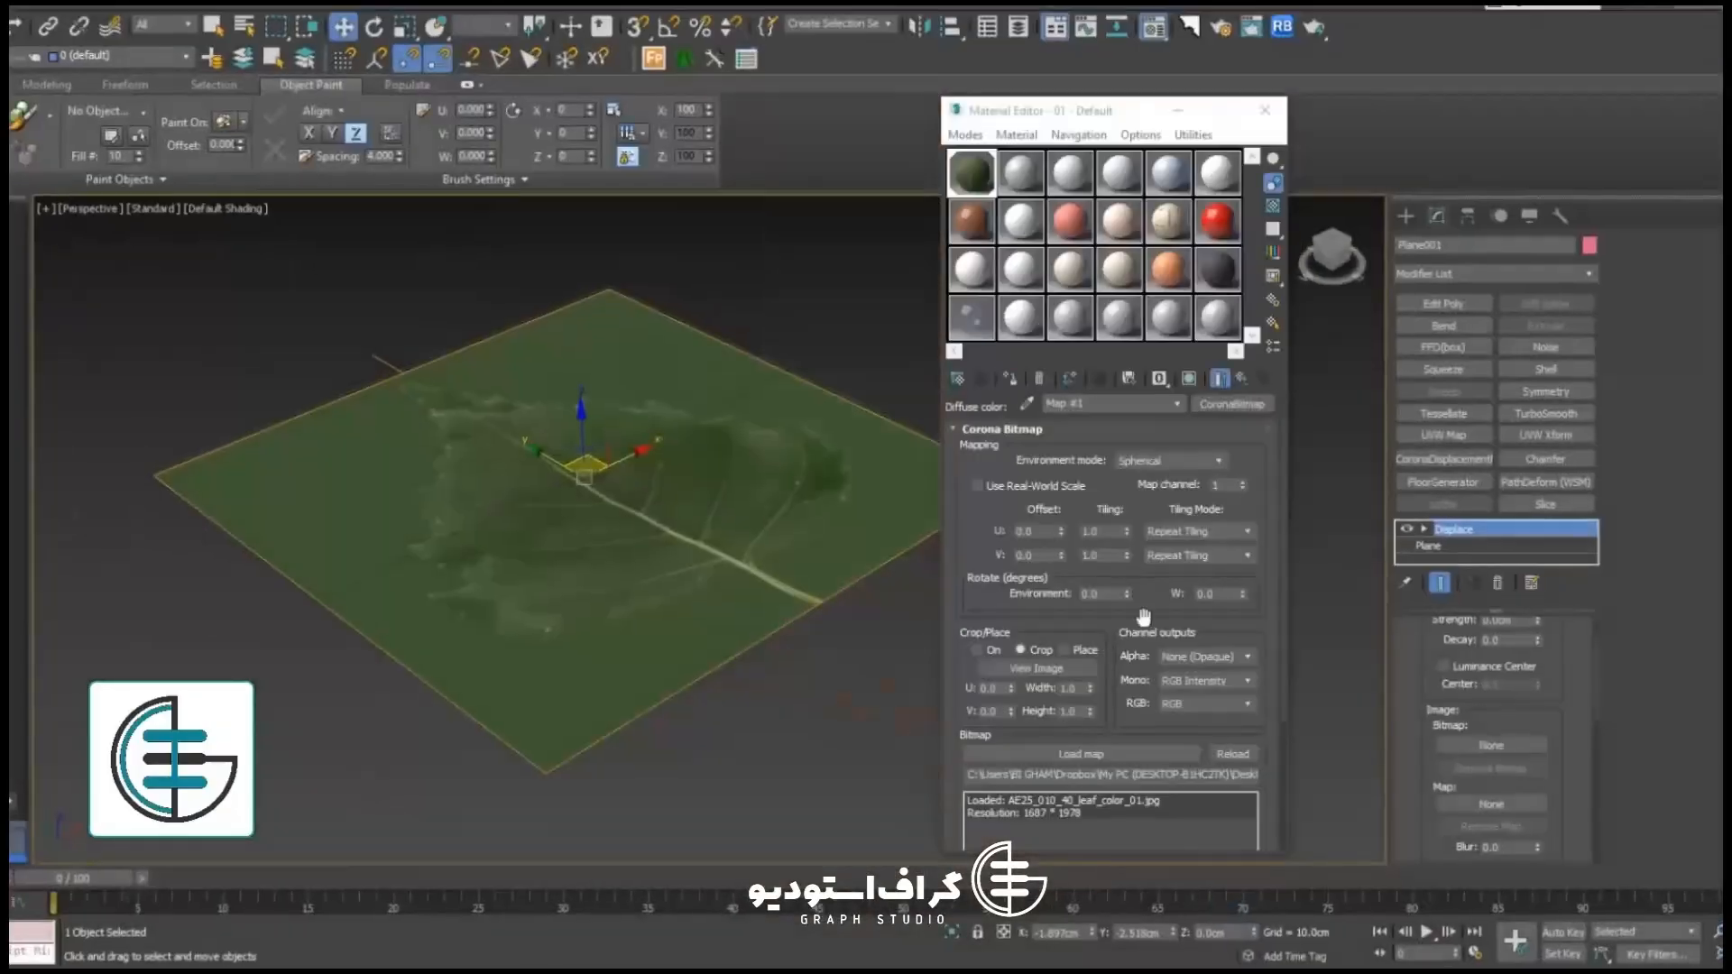
{"action": "scroll", "coordinate": [1538, 677], "scroll_direction": "down", "scroll_amount": 1}
{"action": "left_click", "coordinate": [1505, 720]}
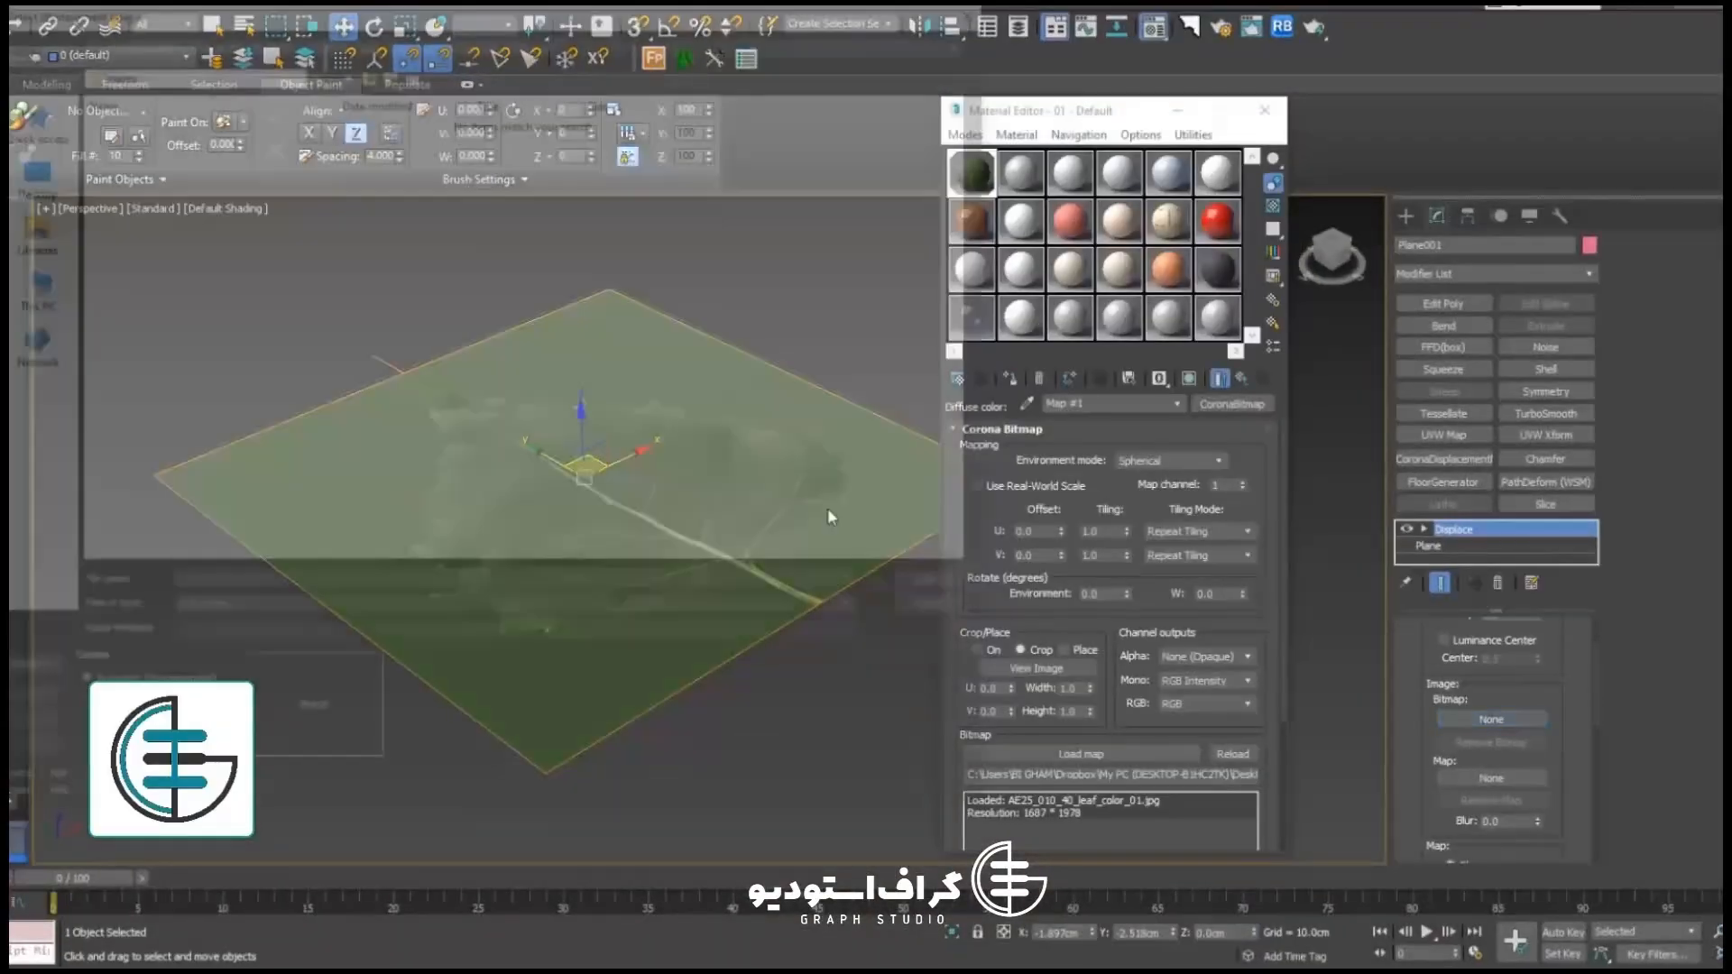
{"action": "left_click", "coordinate": [27, 172]}
{"action": "double_click", "coordinate": [411, 401]}
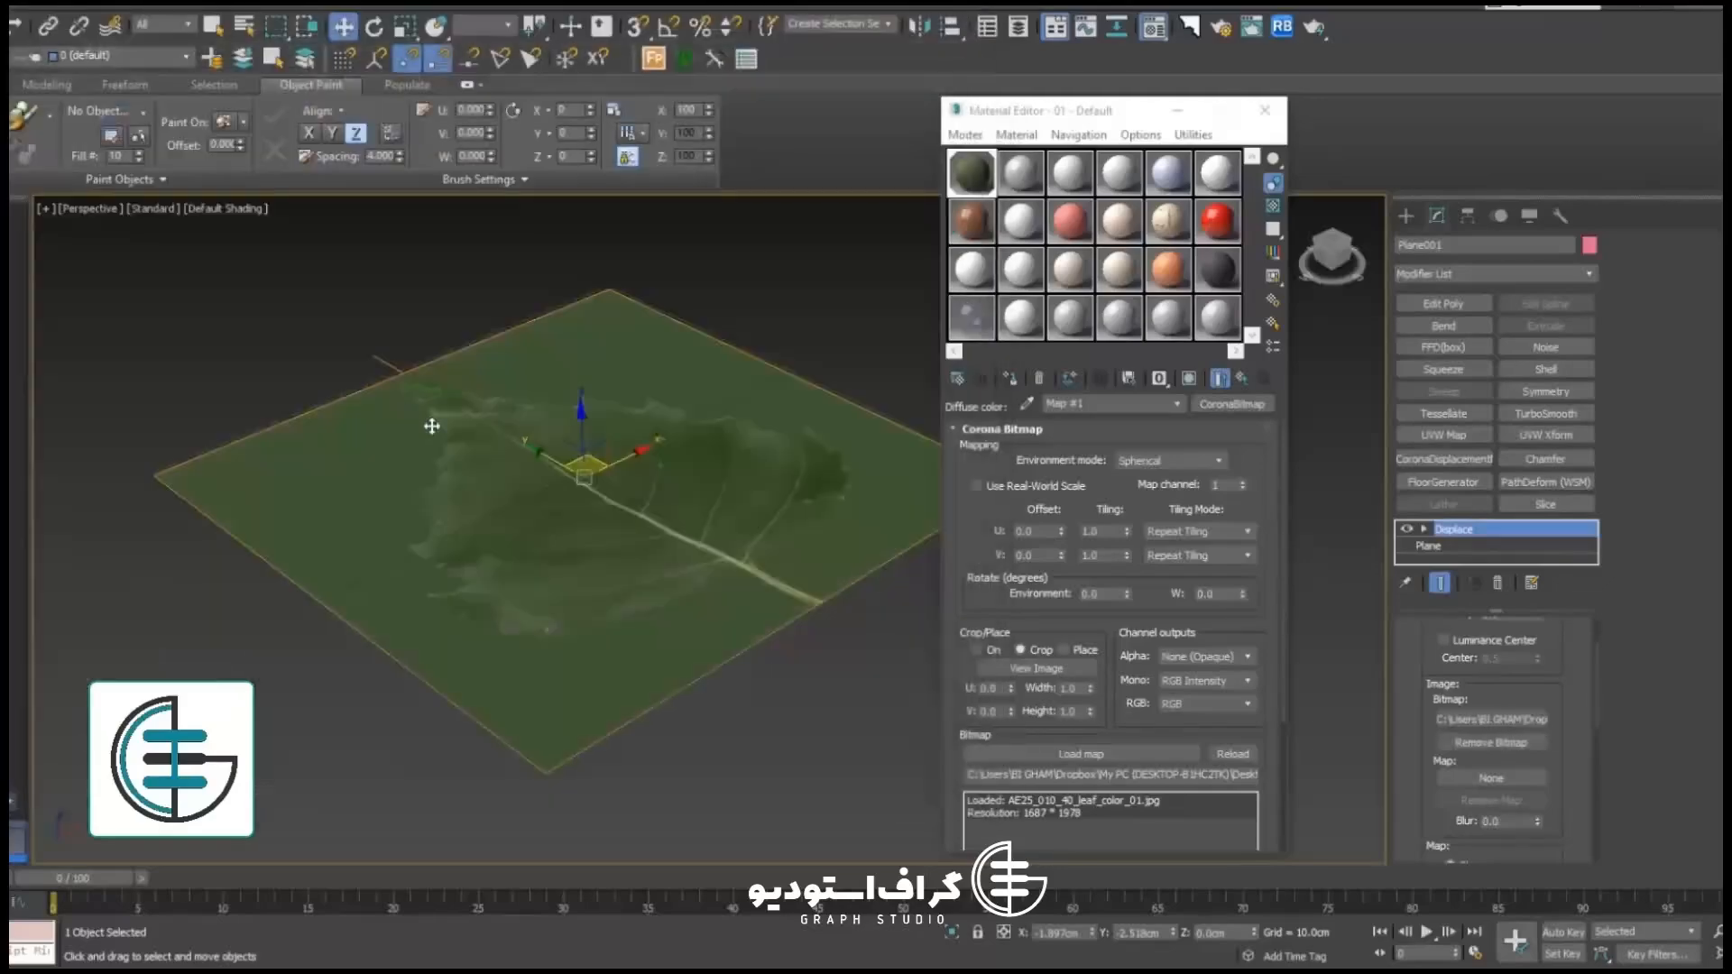
Step: Set the Displace strength to about -17 cm so the leaf area sinks below the plane
{"action": "scroll", "coordinate": [1542, 758], "scroll_direction": "up", "scroll_amount": 3}
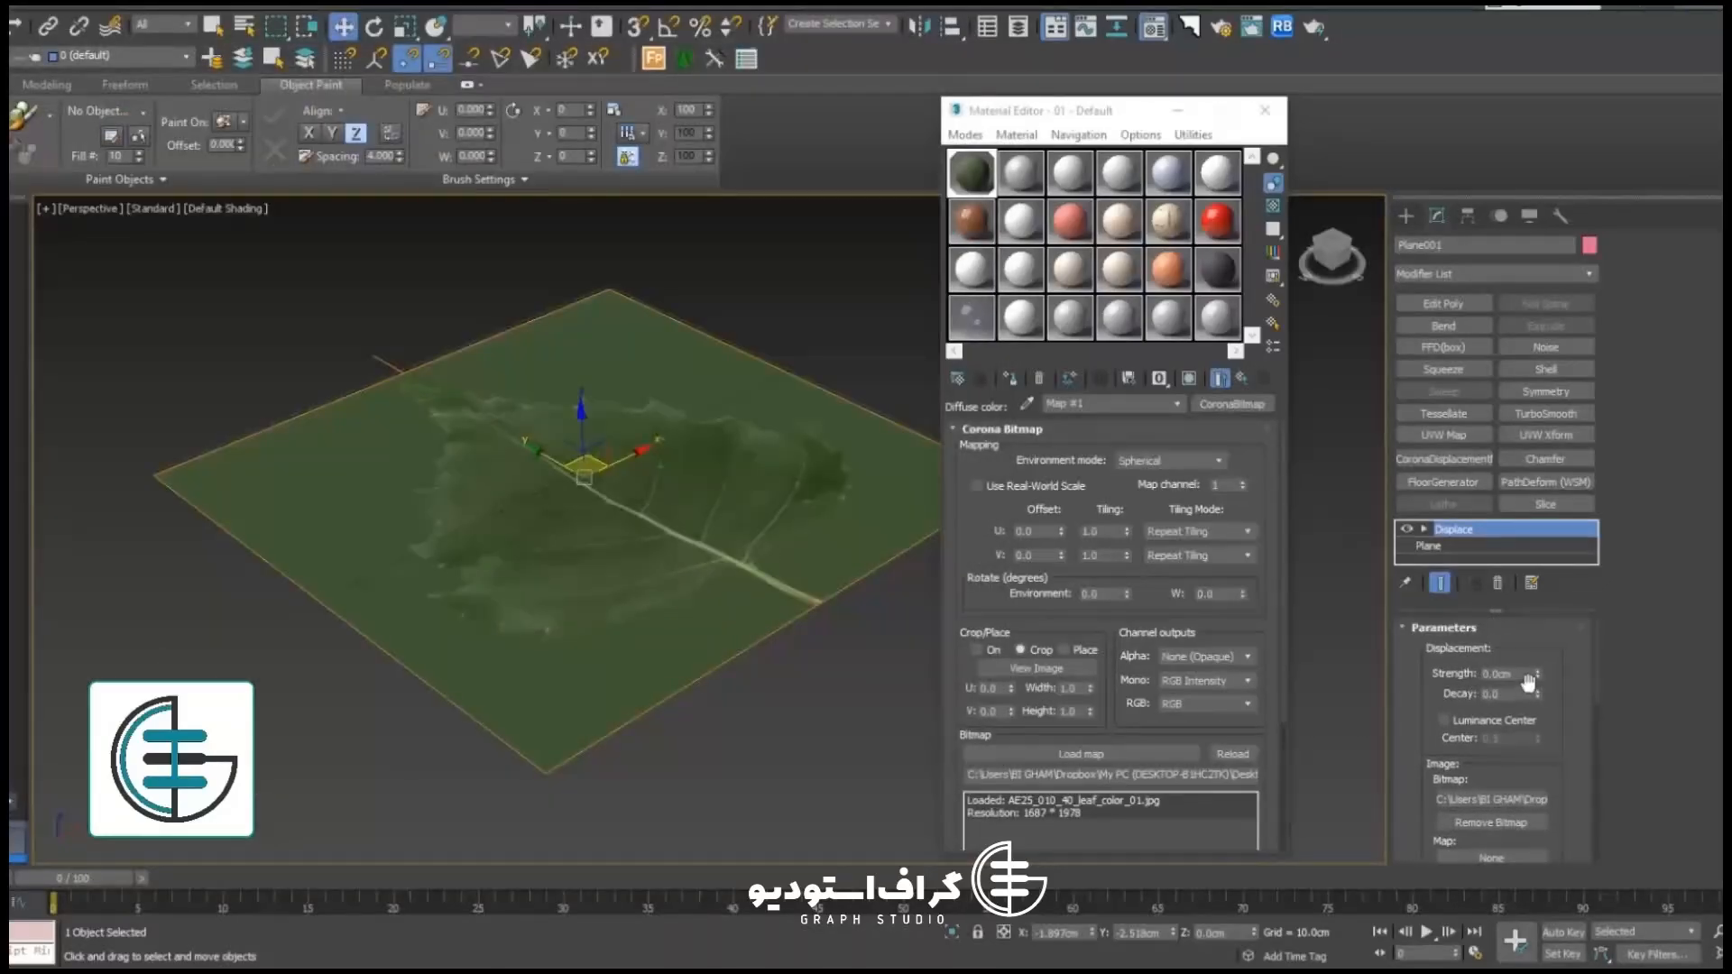
{"action": "left_click_drag", "start_coordinate": [1538, 544], "coordinate": [1381, 347]}
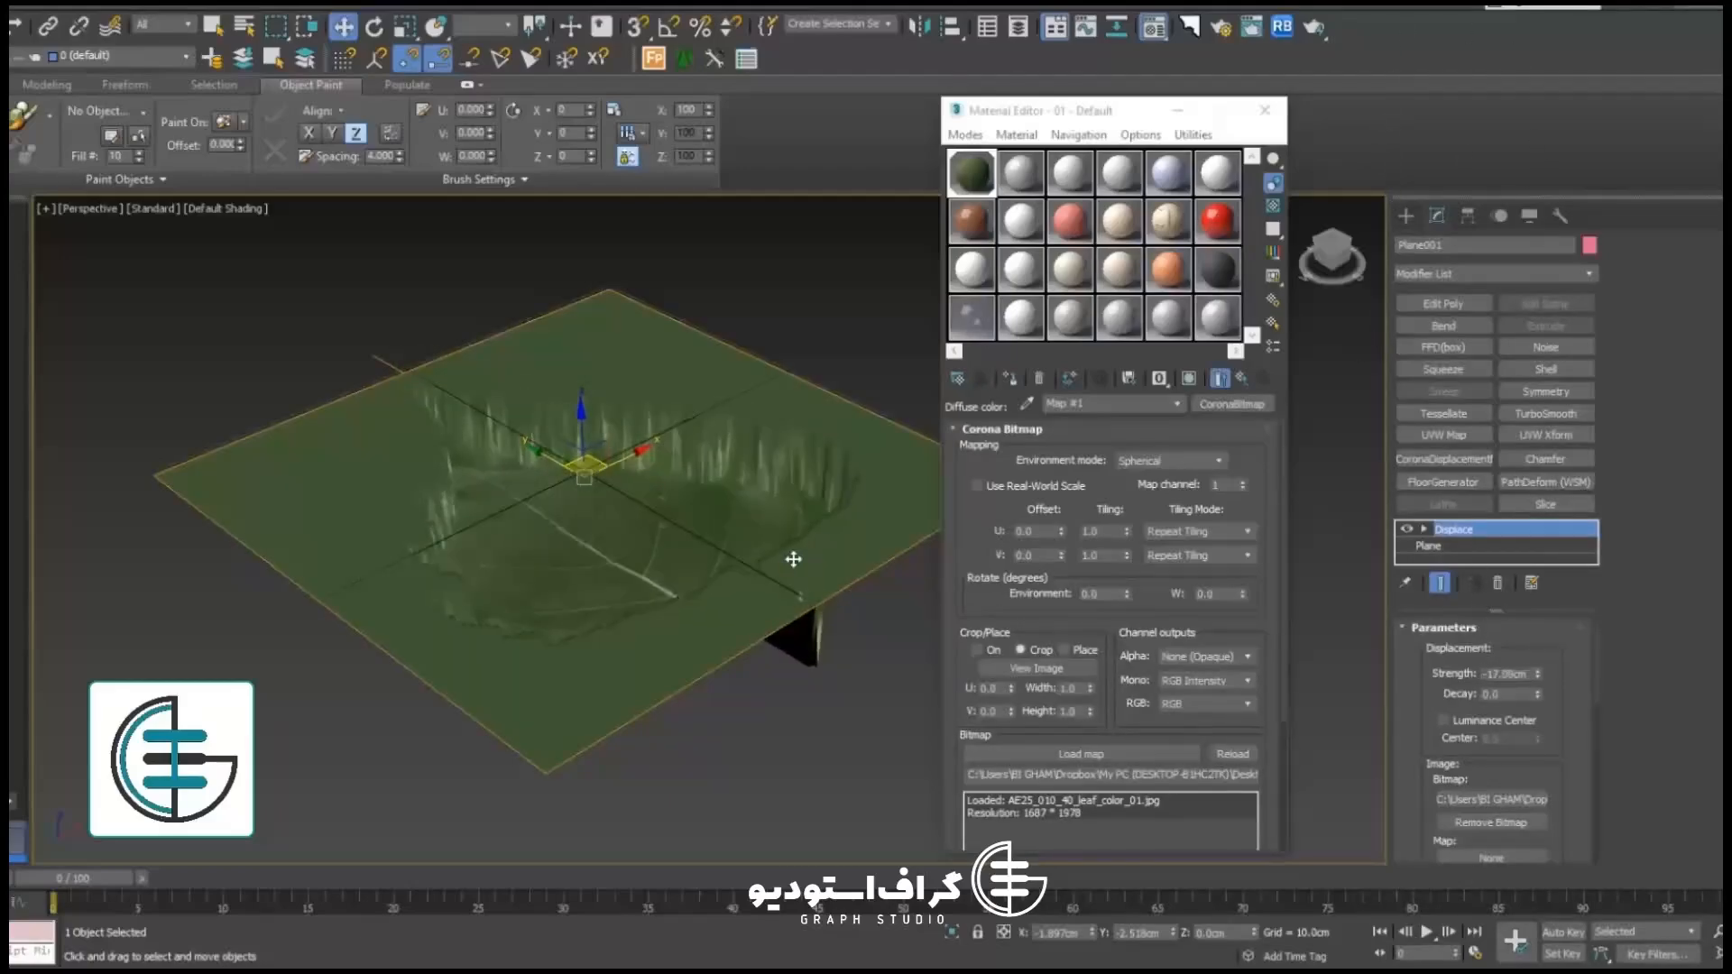
{"action": "middle_click_drag", "start_coordinate": [793, 559], "coordinate": [665, 513], "text": "alt"}
Step: Turn on edged faces and raise the blur of the Displace image slightly
{"action": "left_click_drag", "start_coordinate": [1435, 758], "coordinate": [1418, 607]}
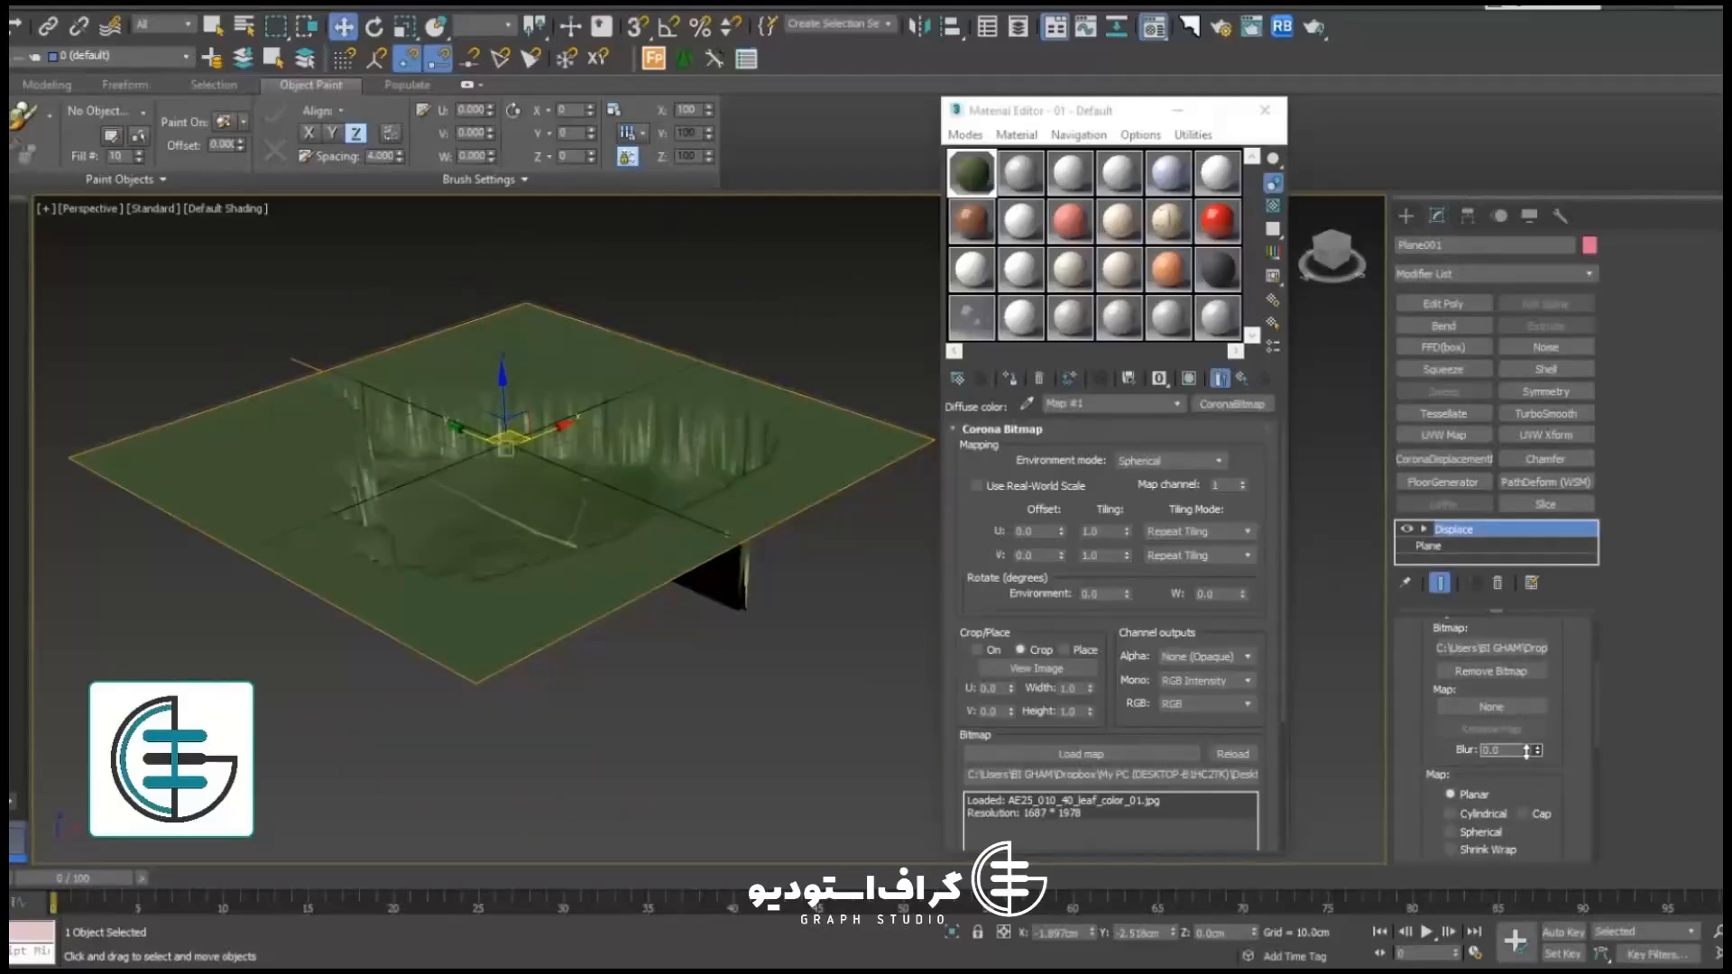
{"action": "key", "text": "F4"}
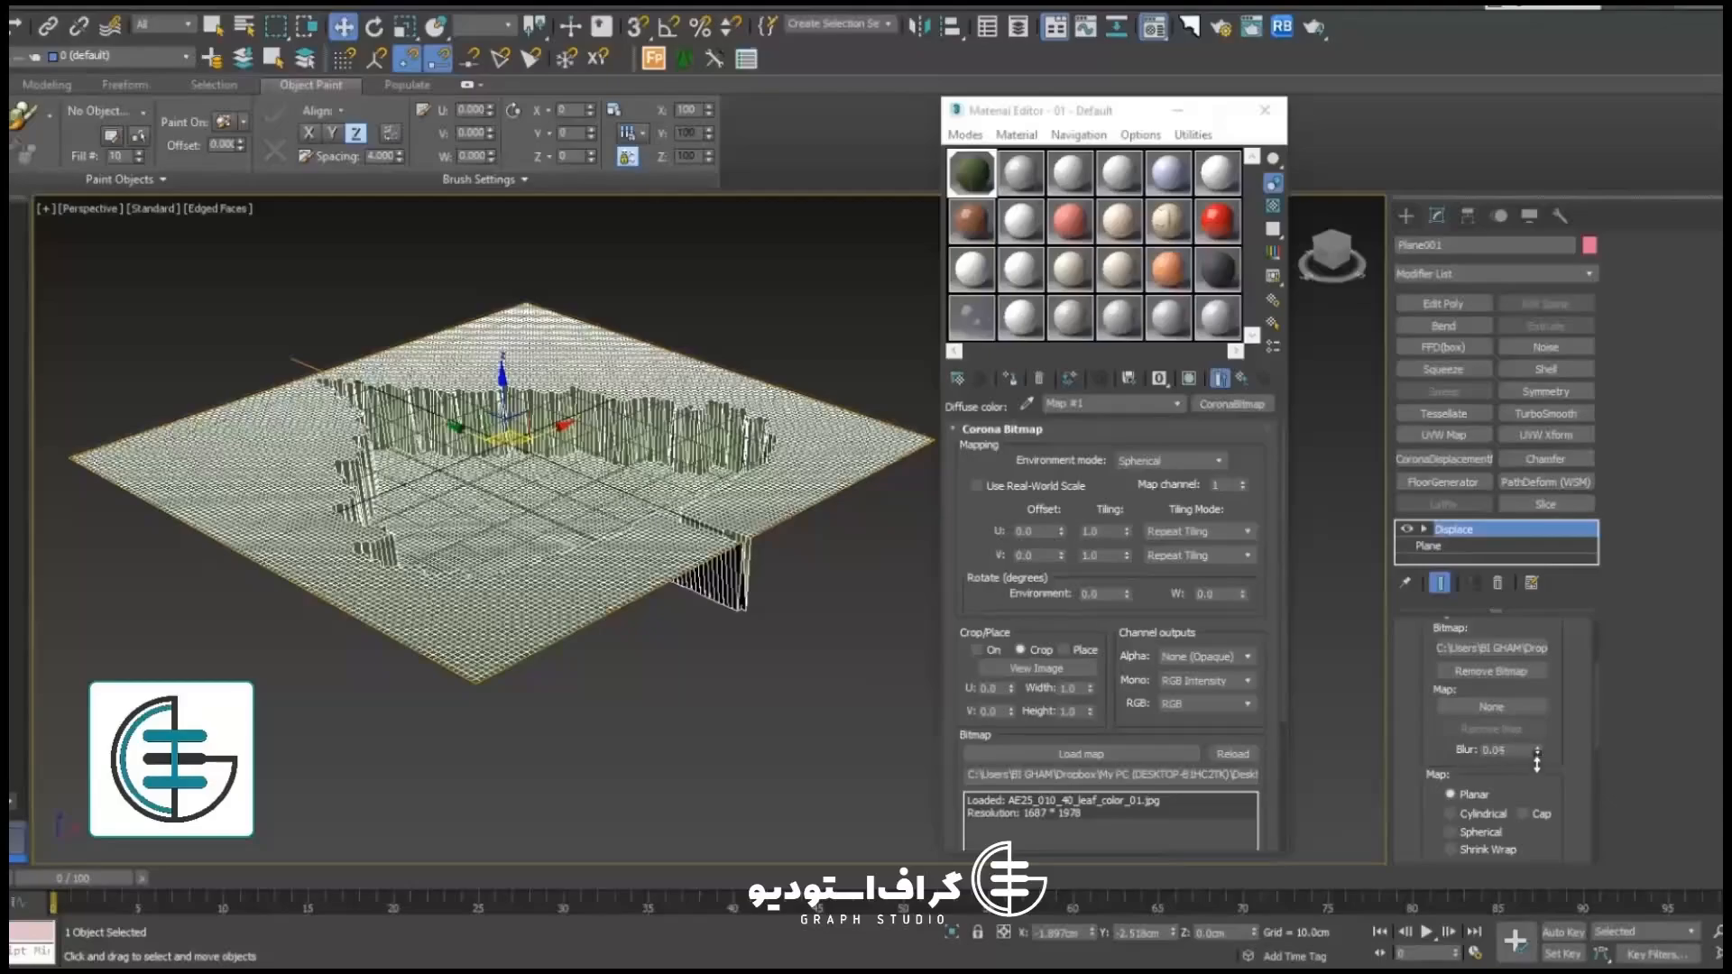
{"action": "left_click_drag", "start_coordinate": [1535, 748], "coordinate": [1537, 688]}
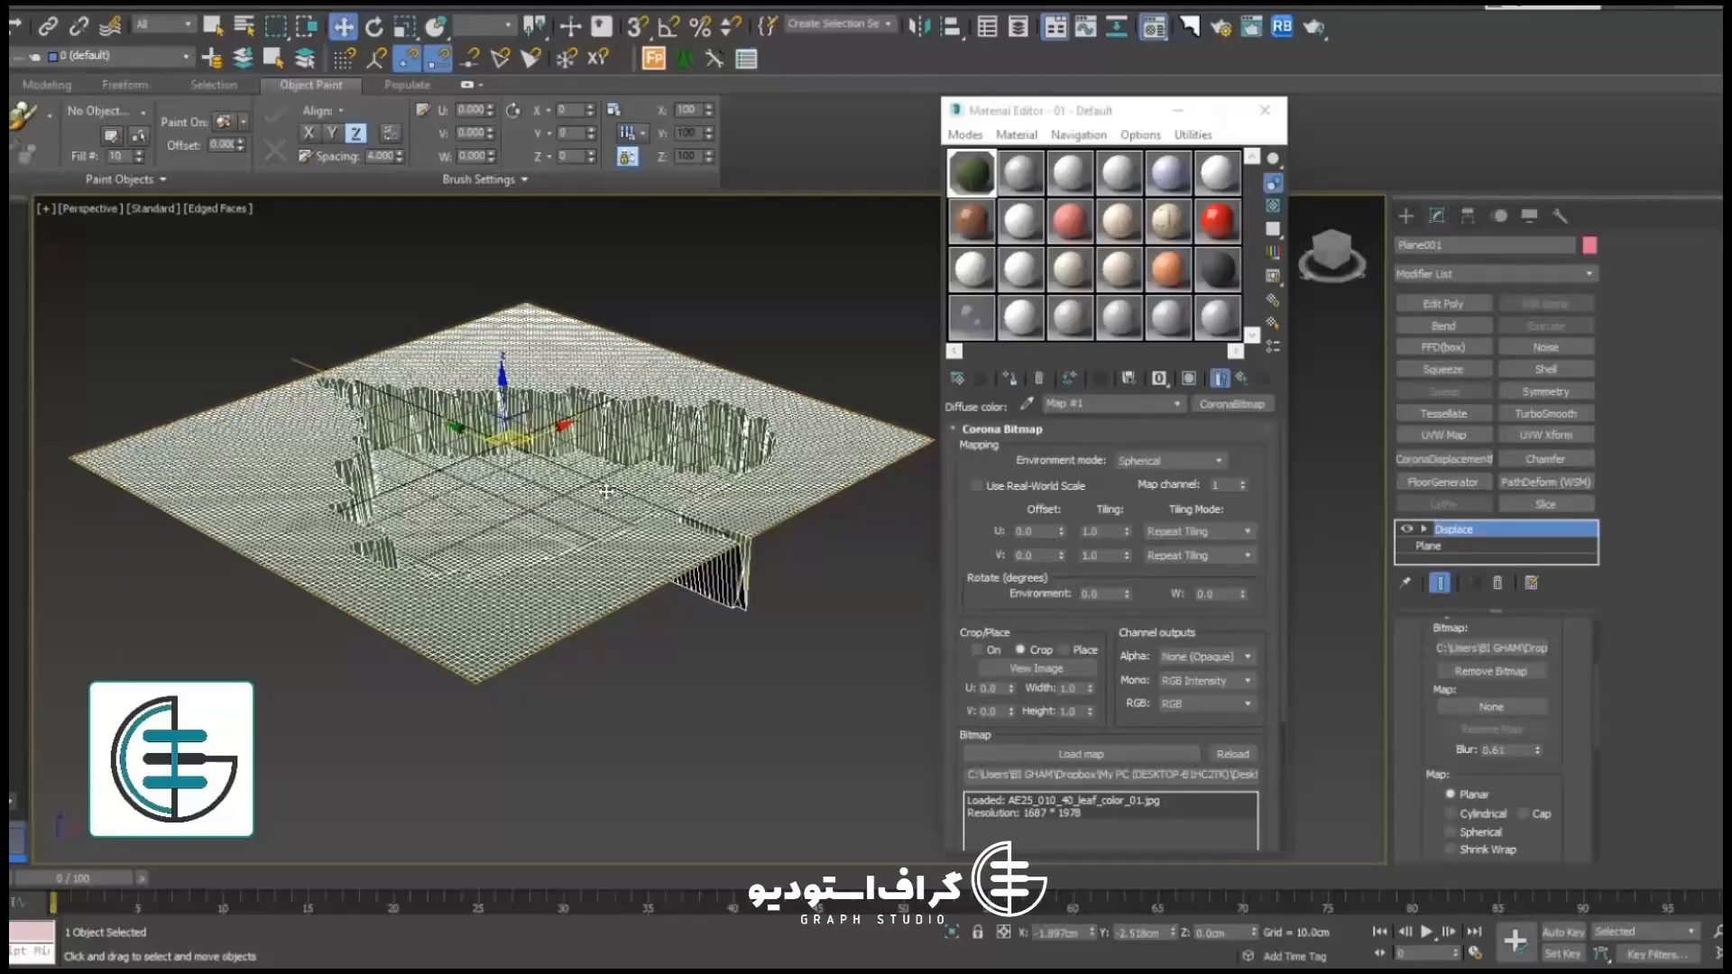
Step: Examine the displaced leaf walls up close in wireframe, edged-faces and plain shaded display
{"action": "mouse_move", "coordinate": [606, 492]}
{"action": "middle_mouse_down", "text": "alt"}
{"action": "mouse_move", "coordinate": [564, 586]}
{"action": "mouse_move", "coordinate": [599, 513]}
{"action": "mouse_move", "coordinate": [638, 511]}
{"action": "mouse_move", "coordinate": [609, 562]}
{"action": "middle_mouse_up", "text": "alt"}
{"action": "scroll", "coordinate": [629, 479], "scroll_direction": "up", "scroll_amount": 3}
{"action": "scroll", "coordinate": [628, 479], "scroll_direction": "down", "scroll_amount": 5}
{"action": "scroll", "coordinate": [569, 517], "scroll_direction": "up", "scroll_amount": 5}
{"action": "key", "text": "F3"}
{"action": "key", "text": "F3"}
{"action": "key", "text": "F4"}
{"action": "scroll", "coordinate": [638, 513], "scroll_direction": "down", "scroll_amount": 3}
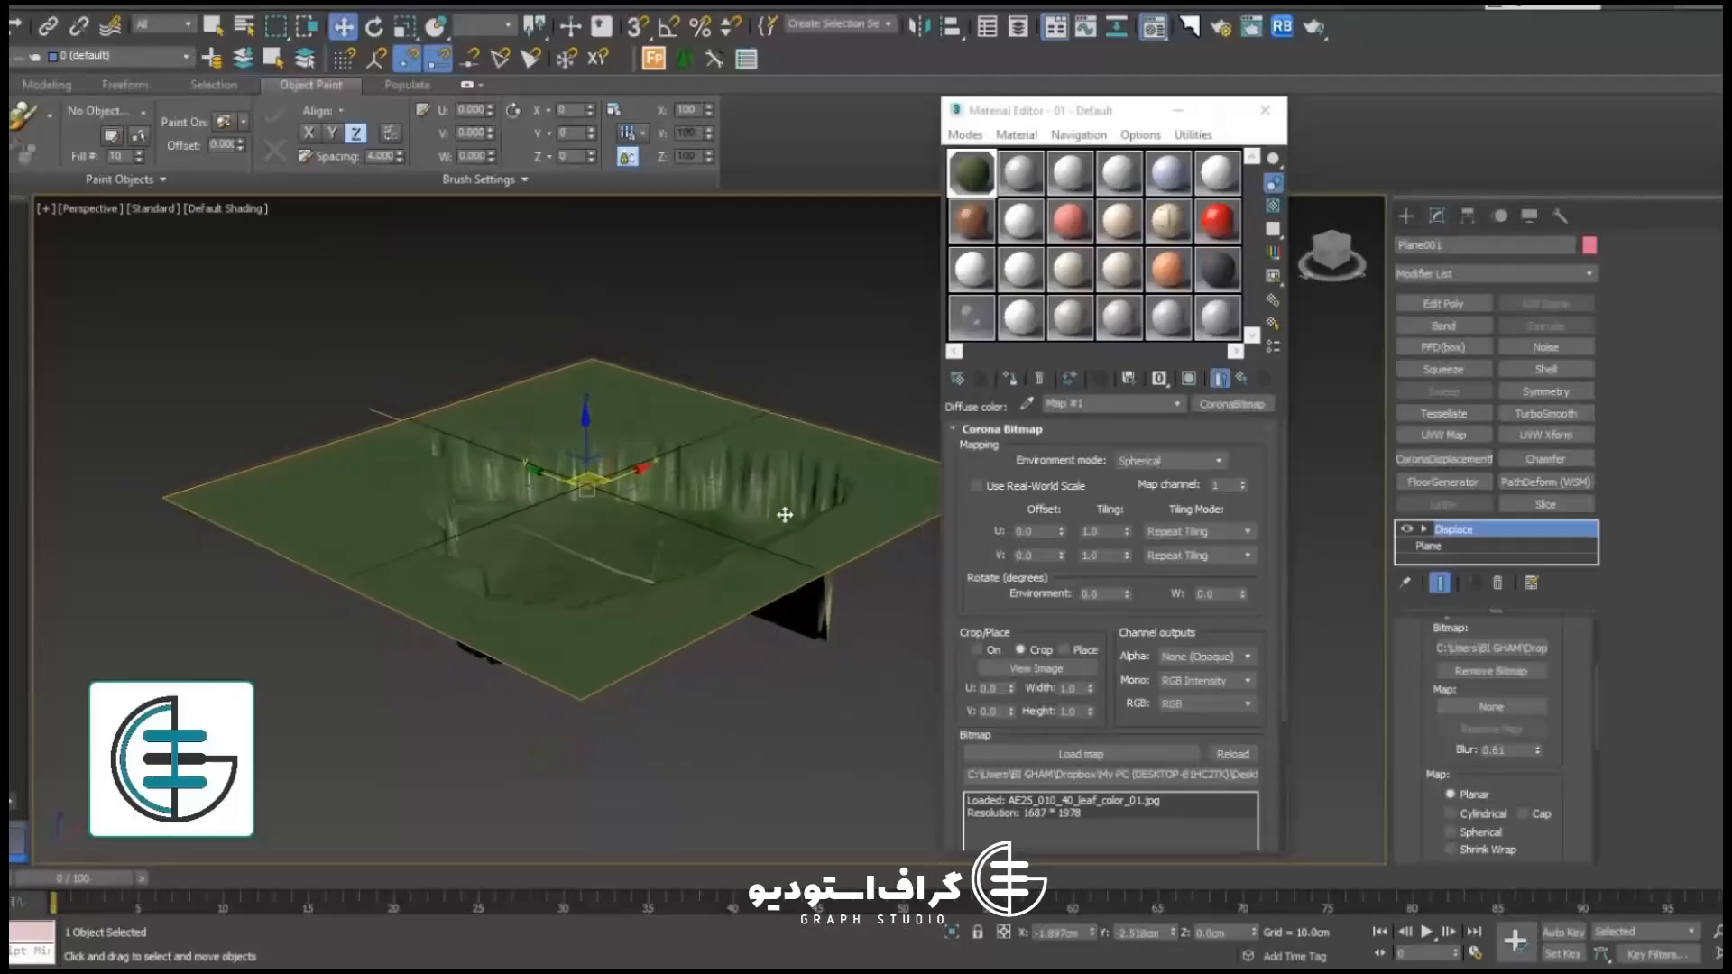
{"action": "scroll", "coordinate": [684, 468], "scroll_direction": "up", "scroll_amount": 3}
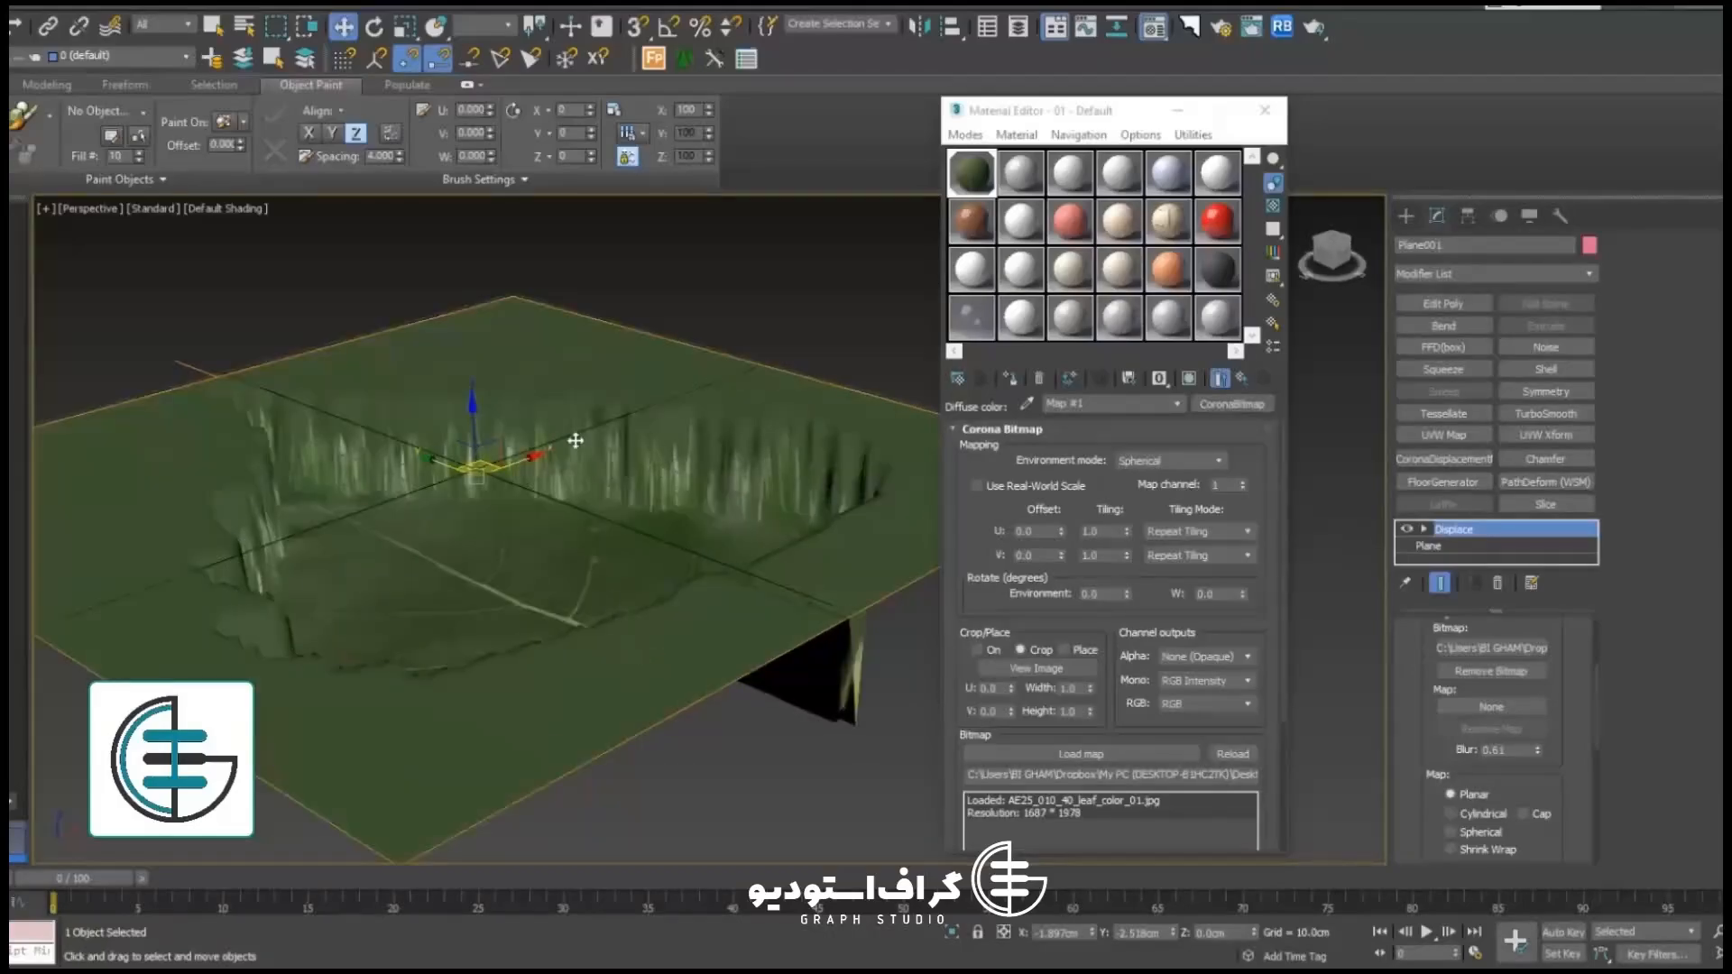
{"action": "middle_click_drag", "start_coordinate": [605, 572], "coordinate": [598, 575]}
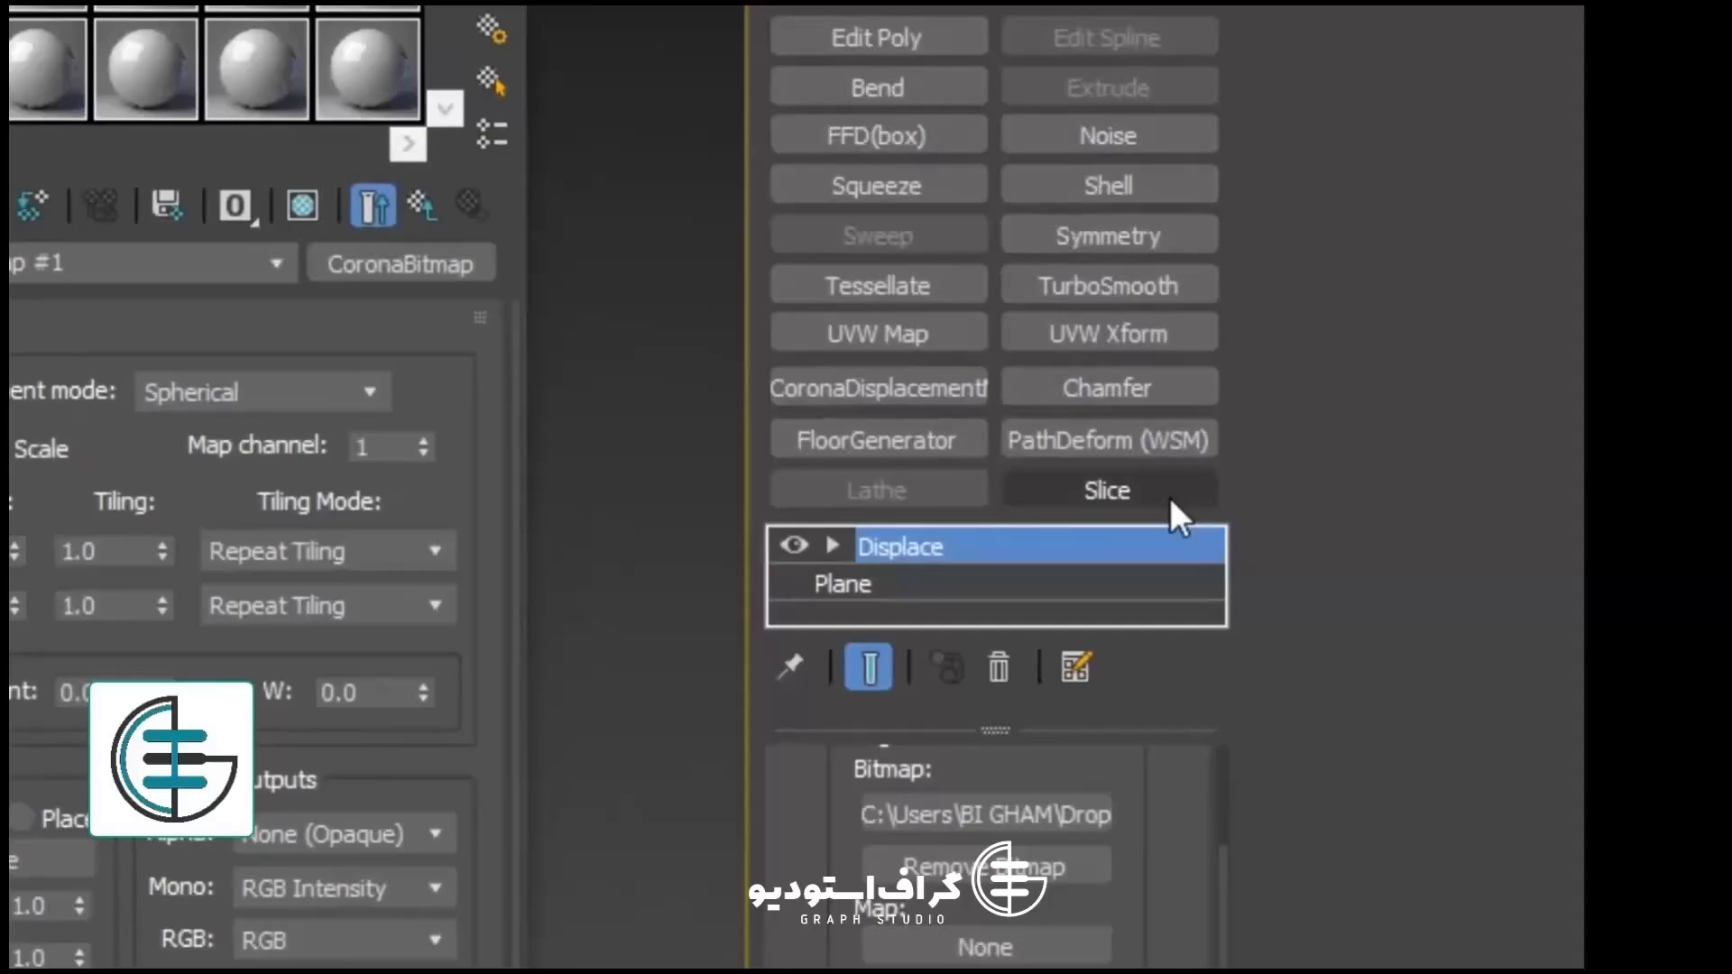
Step: Add a Slice modifier above Displace and lower its slice plane to about Z -8.07 cm, showing edged faces
{"action": "left_click", "coordinate": [1545, 504]}
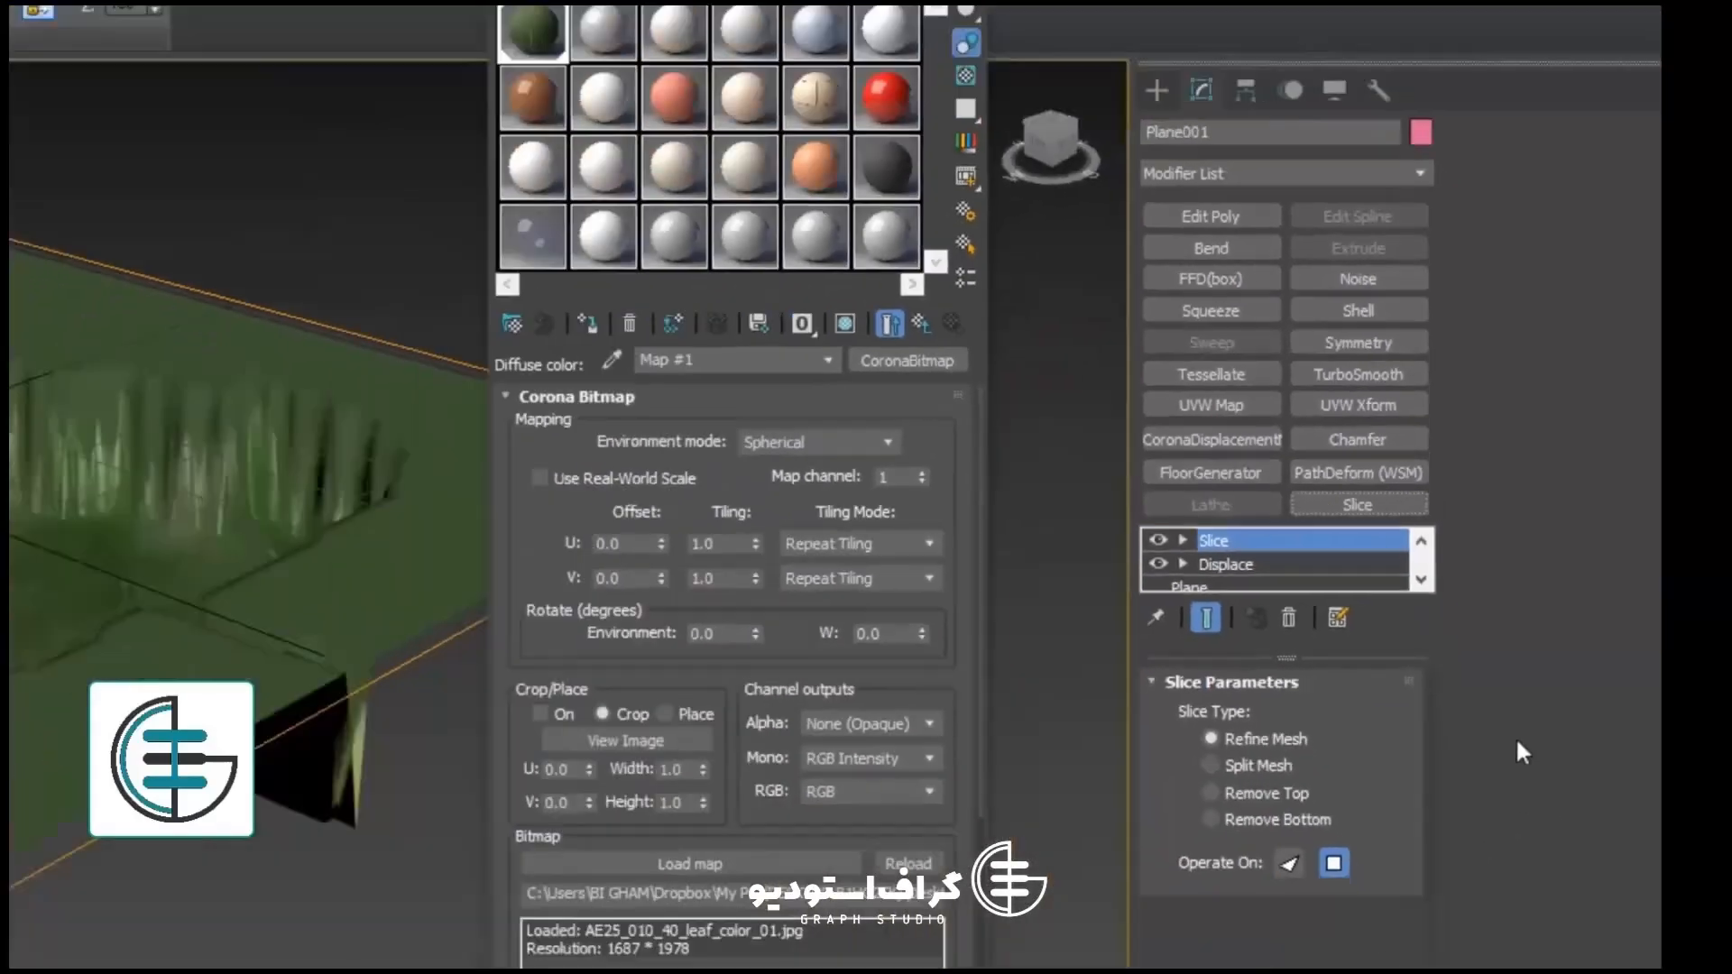
{"action": "left_click", "coordinate": [1410, 538]}
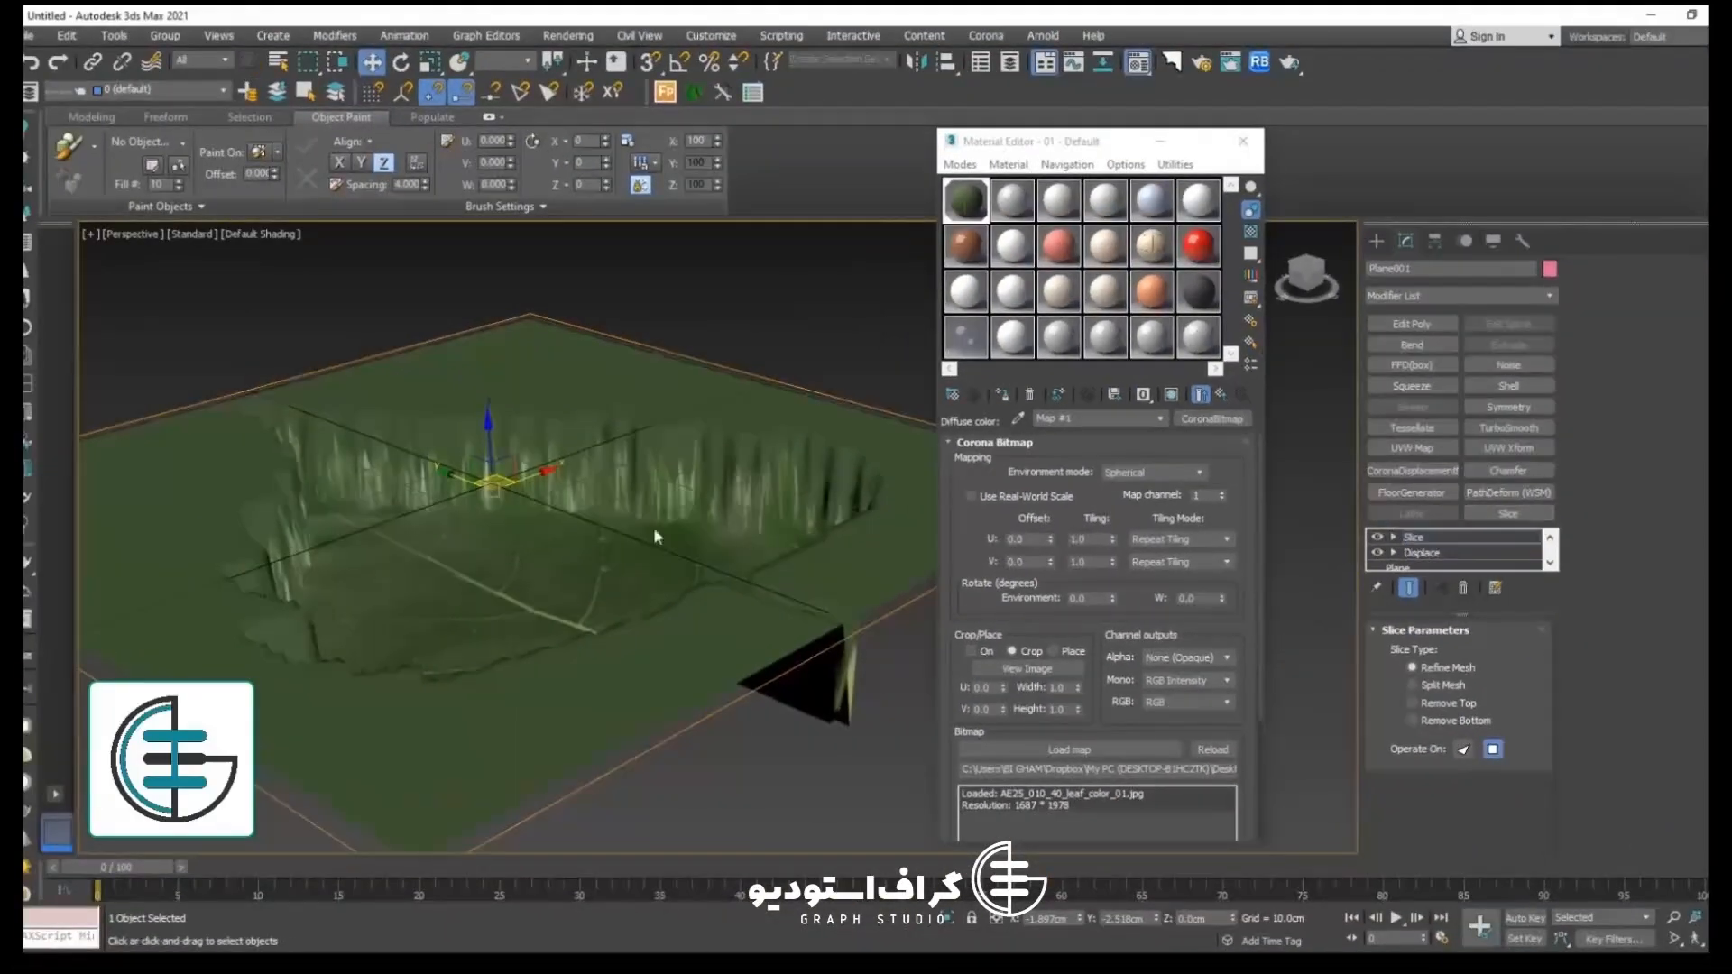
{"action": "mouse_move", "coordinate": [491, 442]}
{"action": "left_mouse_down"}
{"action": "mouse_move", "coordinate": [498, 492]}
{"action": "mouse_move", "coordinate": [517, 479]}
{"action": "left_mouse_up"}
{"action": "key", "text": "F4"}
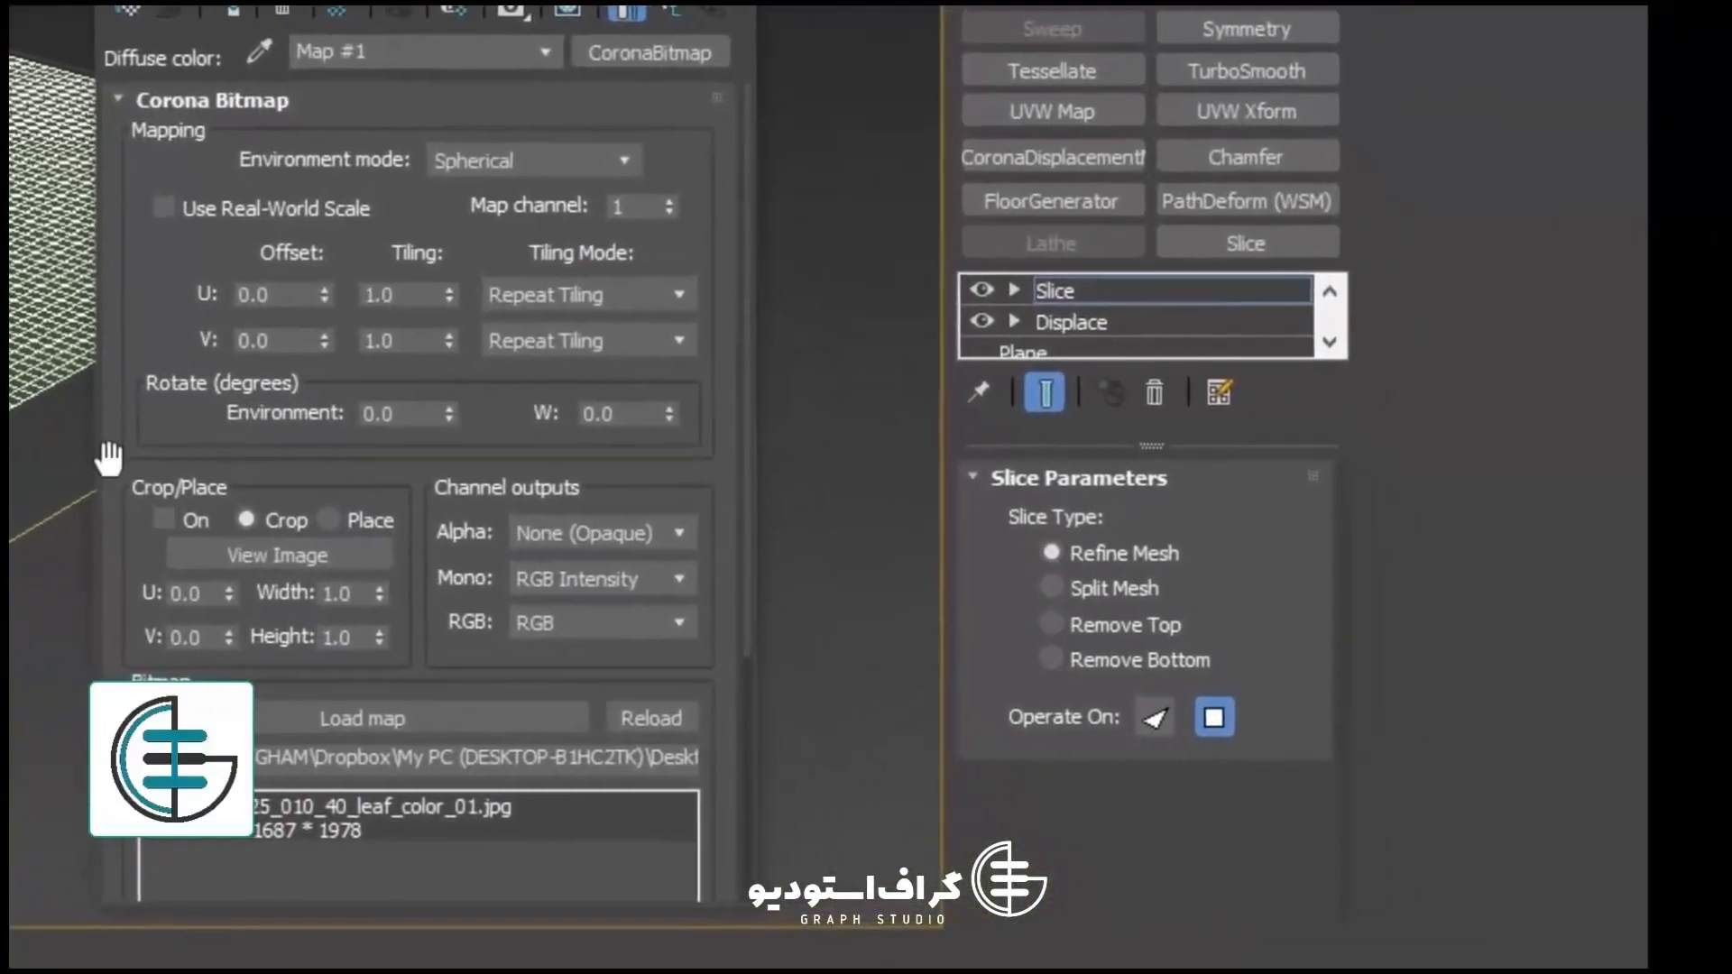
Step: Try the Split Mesh, Remove Top and Remove Bottom slice types, and return to Refine Mesh
{"action": "mouse_move", "coordinate": [802, 725]}
{"action": "middle_mouse_down", "text": "alt"}
{"action": "mouse_move", "coordinate": [827, 692]}
{"action": "mouse_move", "coordinate": [800, 725]}
{"action": "middle_mouse_up", "text": "alt"}
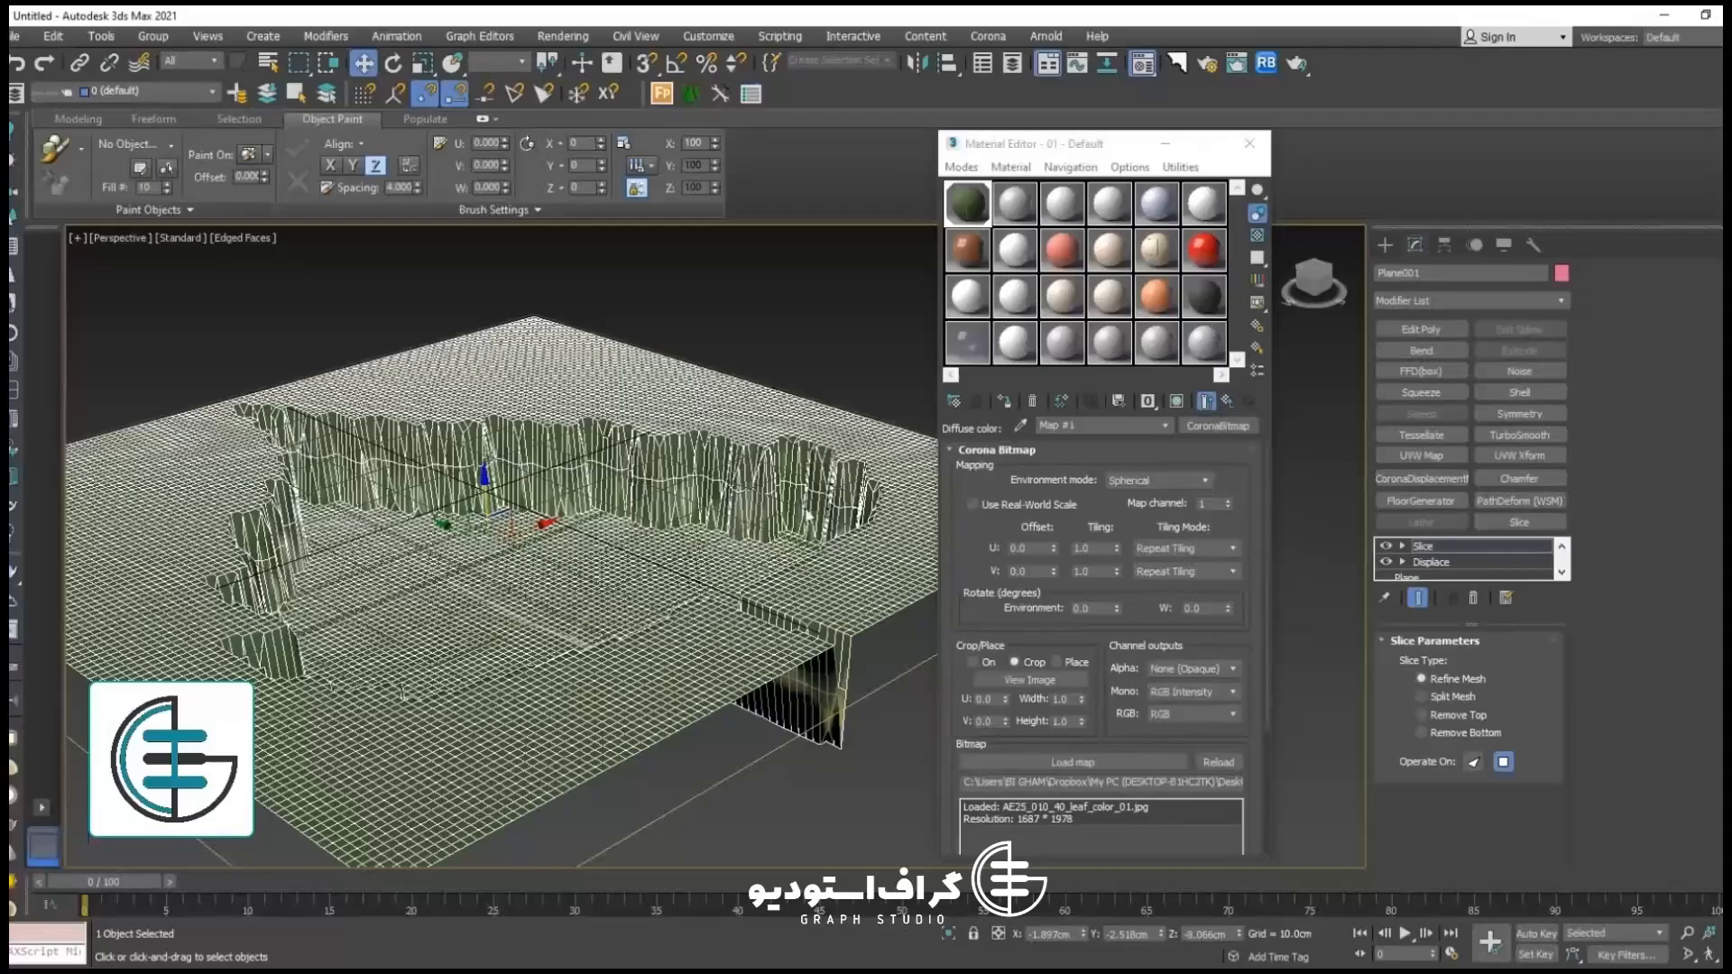
{"action": "middle_click_drag", "start_coordinate": [542, 566], "coordinate": [579, 534], "text": "alt"}
{"action": "scroll", "coordinate": [579, 534], "scroll_direction": "up", "scroll_amount": 4}
{"action": "scroll", "coordinate": [579, 534], "scroll_direction": "down", "scroll_amount": 4}
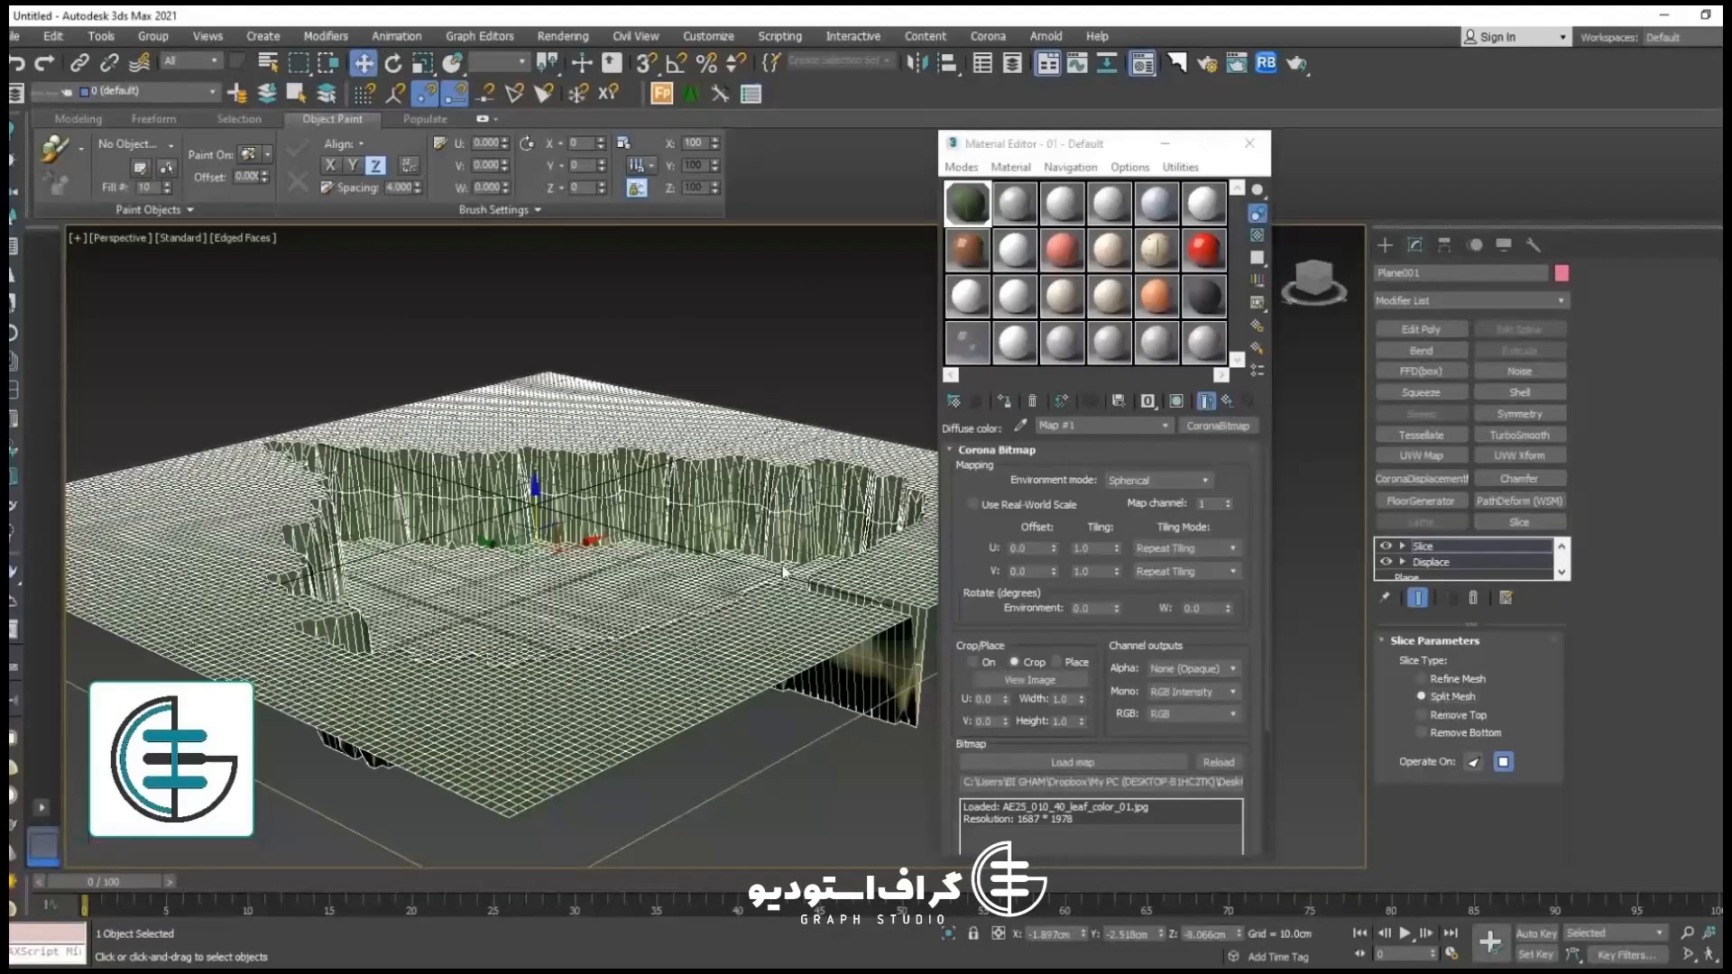
{"action": "left_click", "coordinate": [1448, 716]}
{"action": "left_click", "coordinate": [1450, 733]}
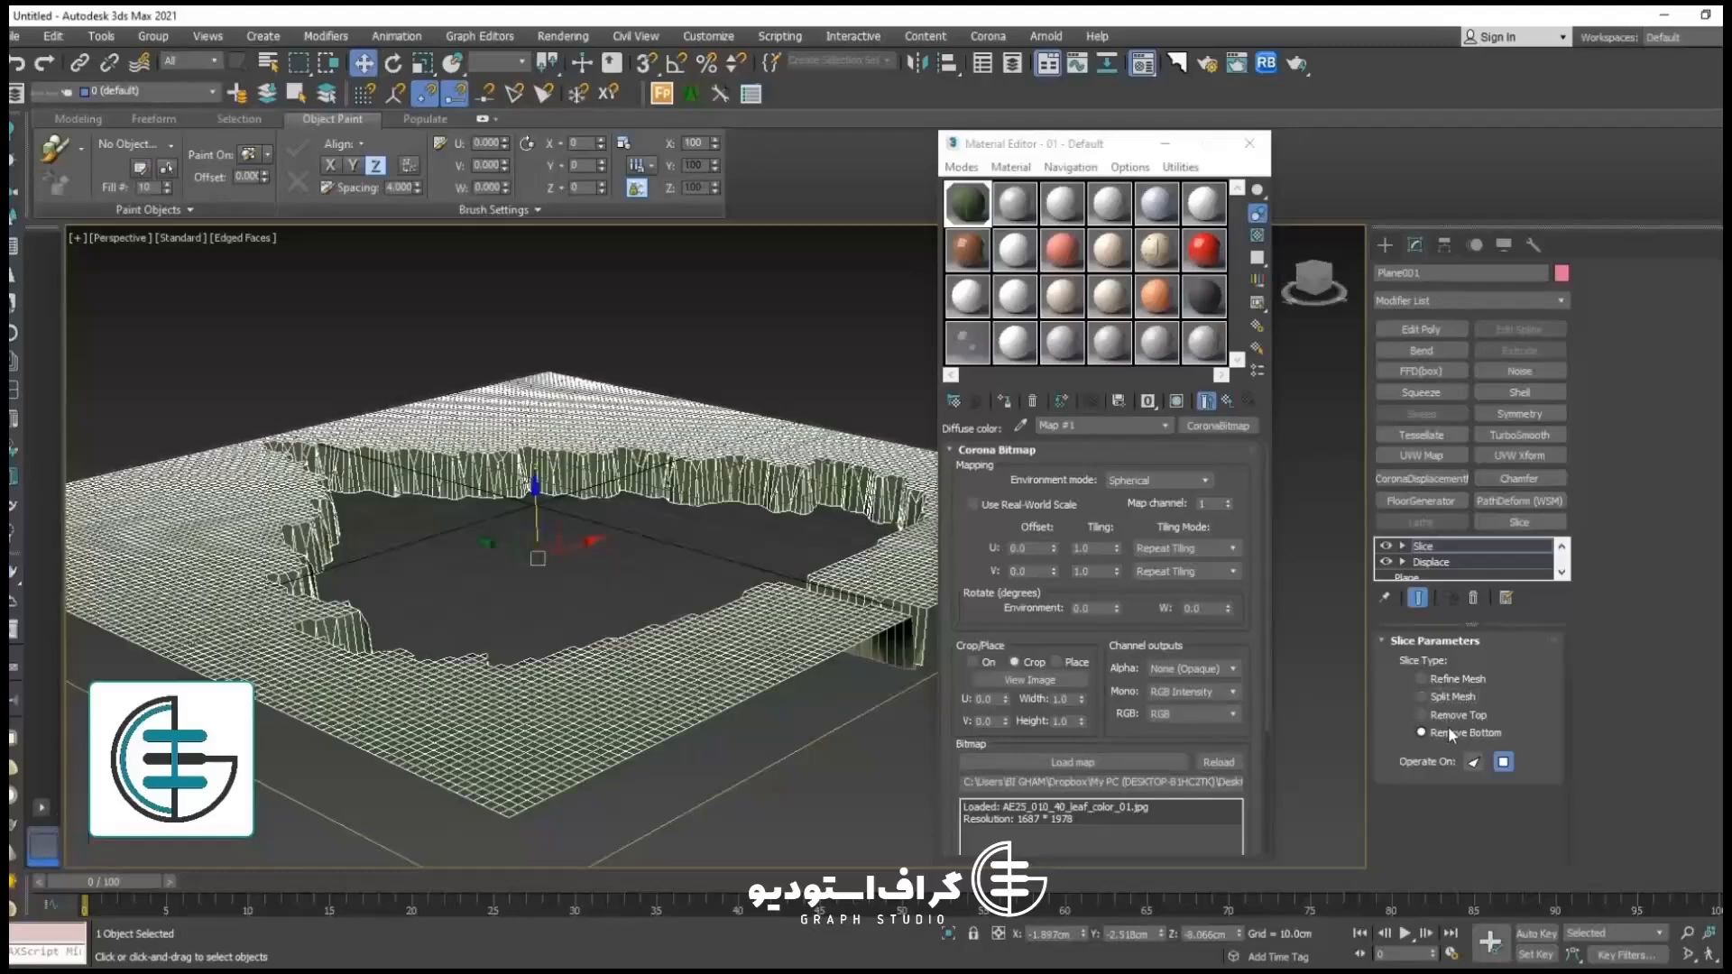
{"action": "left_click", "coordinate": [1440, 681]}
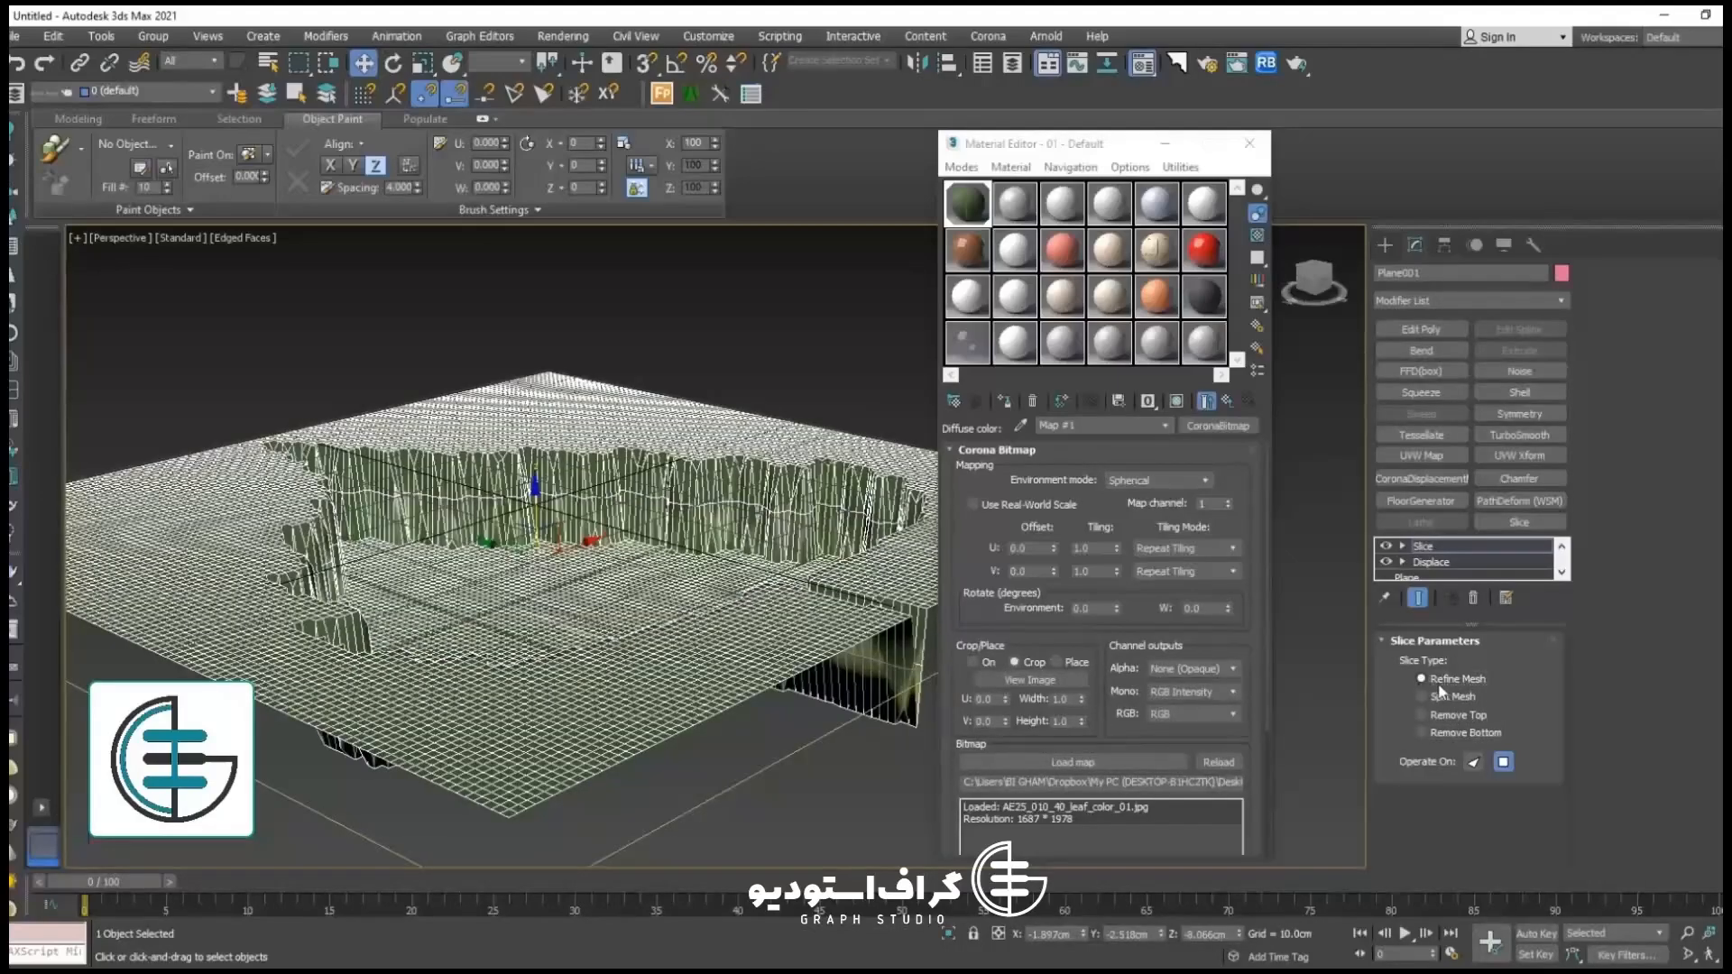
Step: Add an Edit Poly modifier above Slice and enter edge level to check the selected cut edges around the leaf
{"action": "middle_click_drag", "start_coordinate": [785, 595], "coordinate": [783, 612], "text": "alt"}
{"action": "key", "text": "F4"}
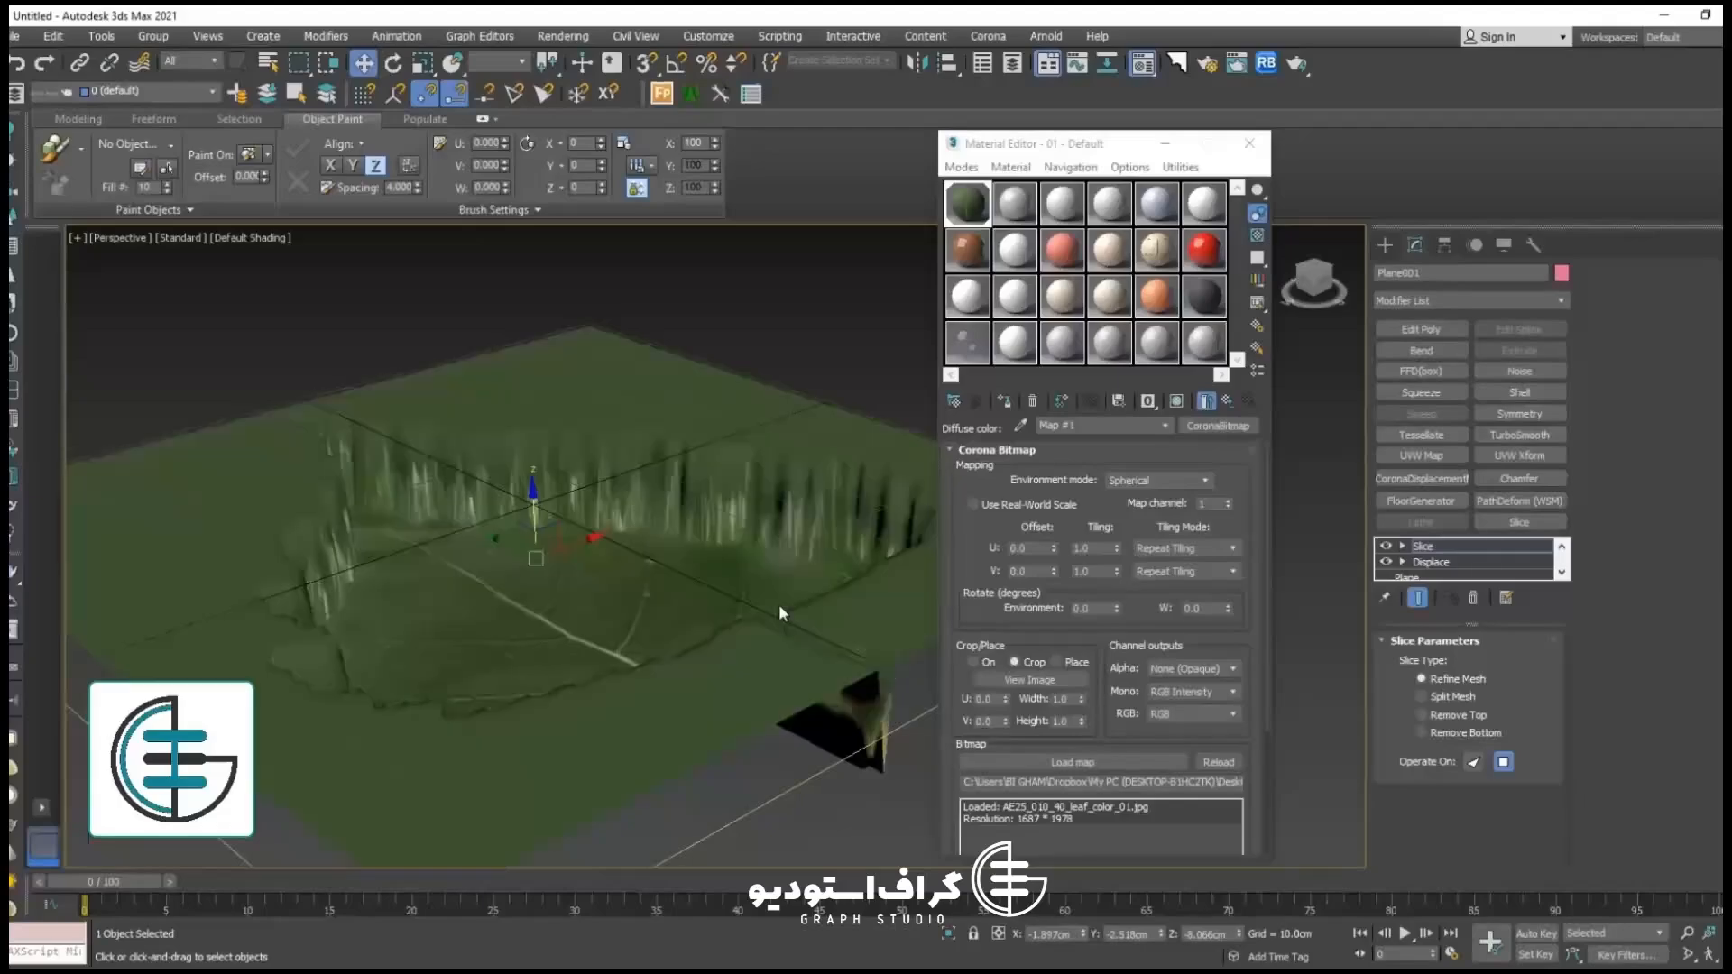
{"action": "key", "text": "F4"}
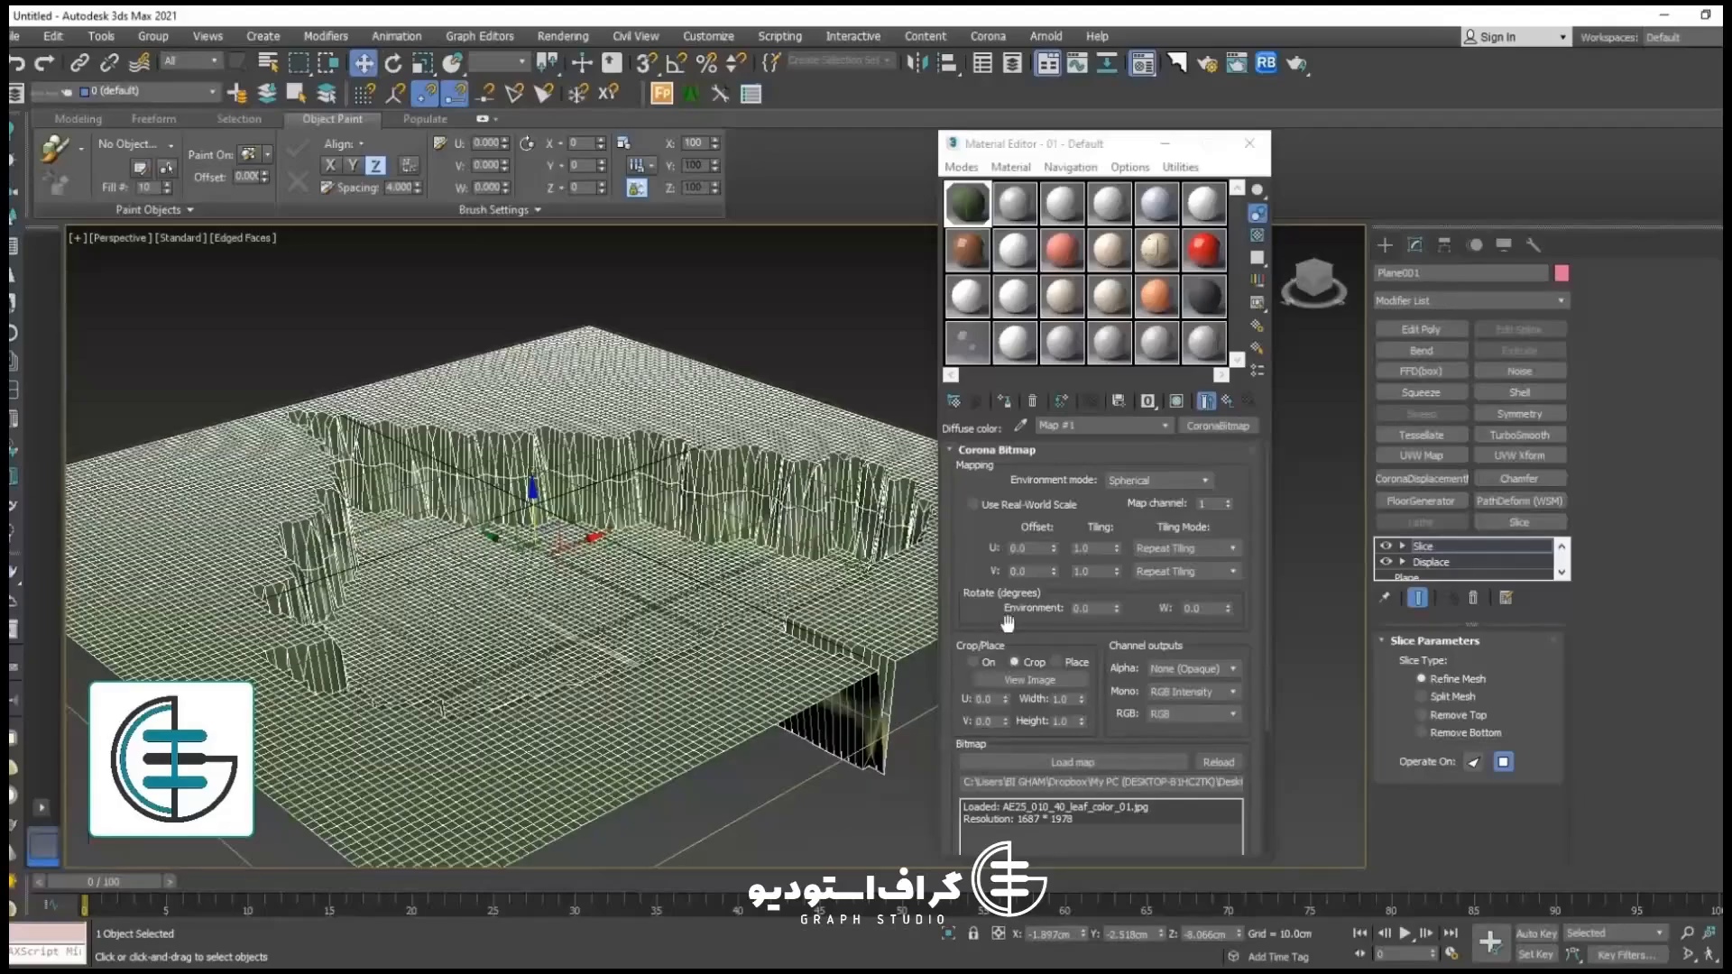
{"action": "left_click", "coordinate": [1444, 329]}
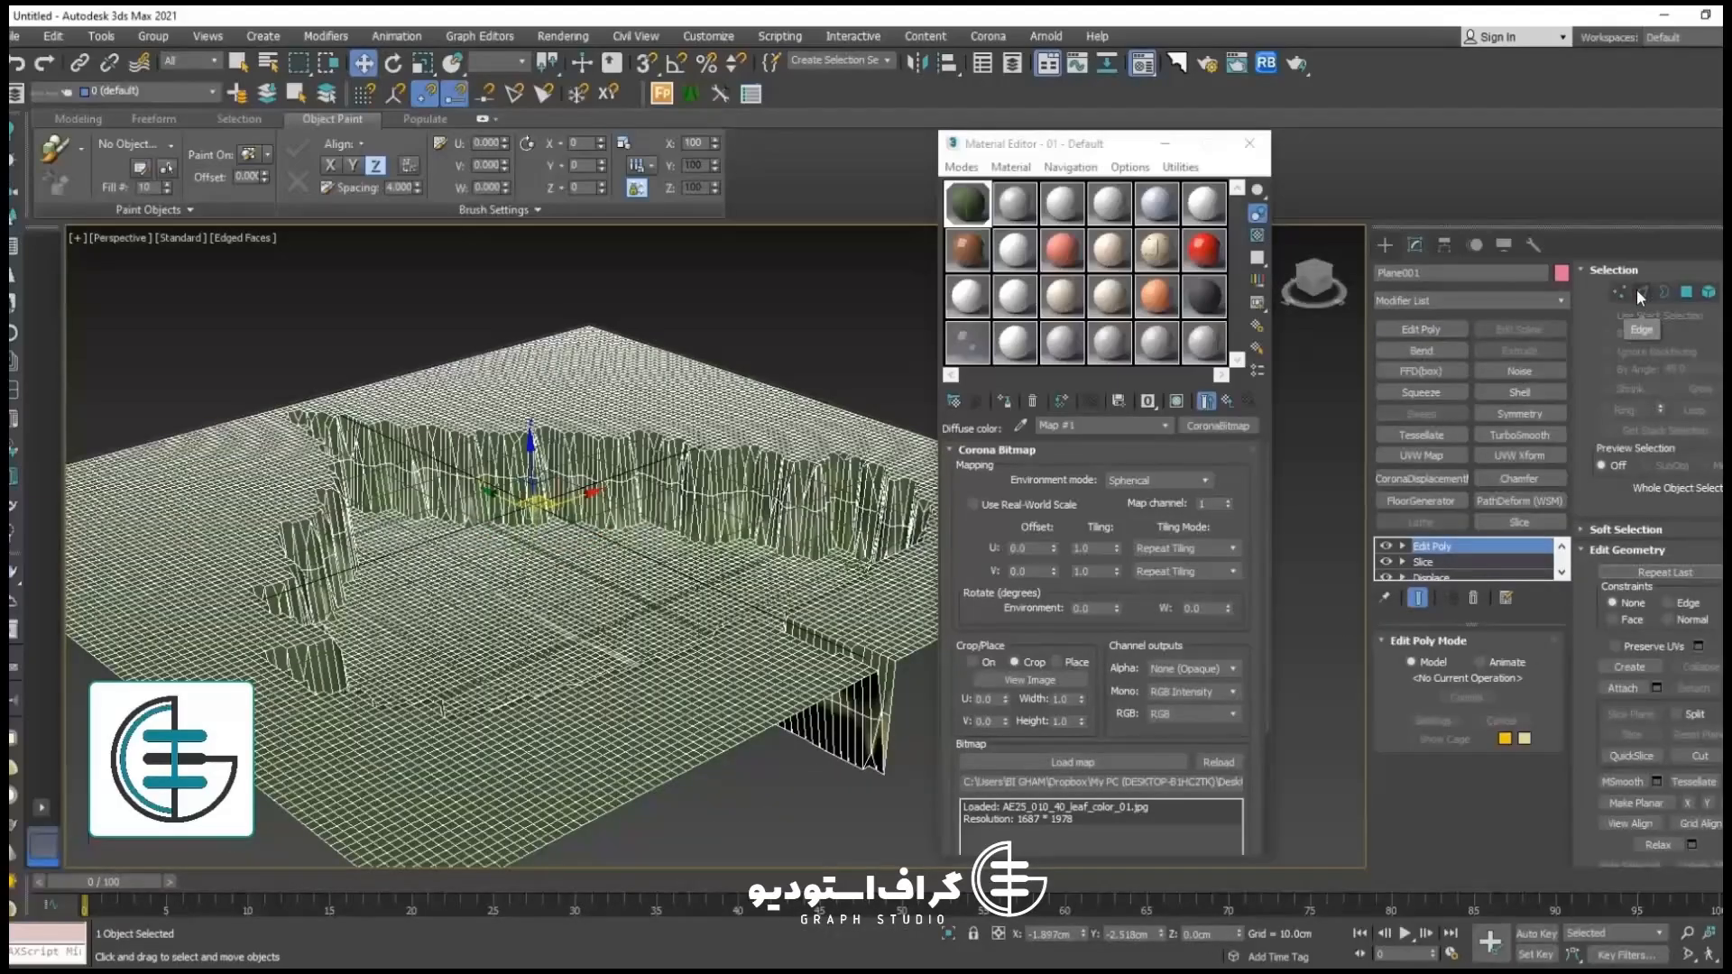
{"action": "left_click", "coordinate": [1637, 291]}
{"action": "middle_click_drag", "start_coordinate": [542, 559], "coordinate": [560, 623], "text": "alt"}
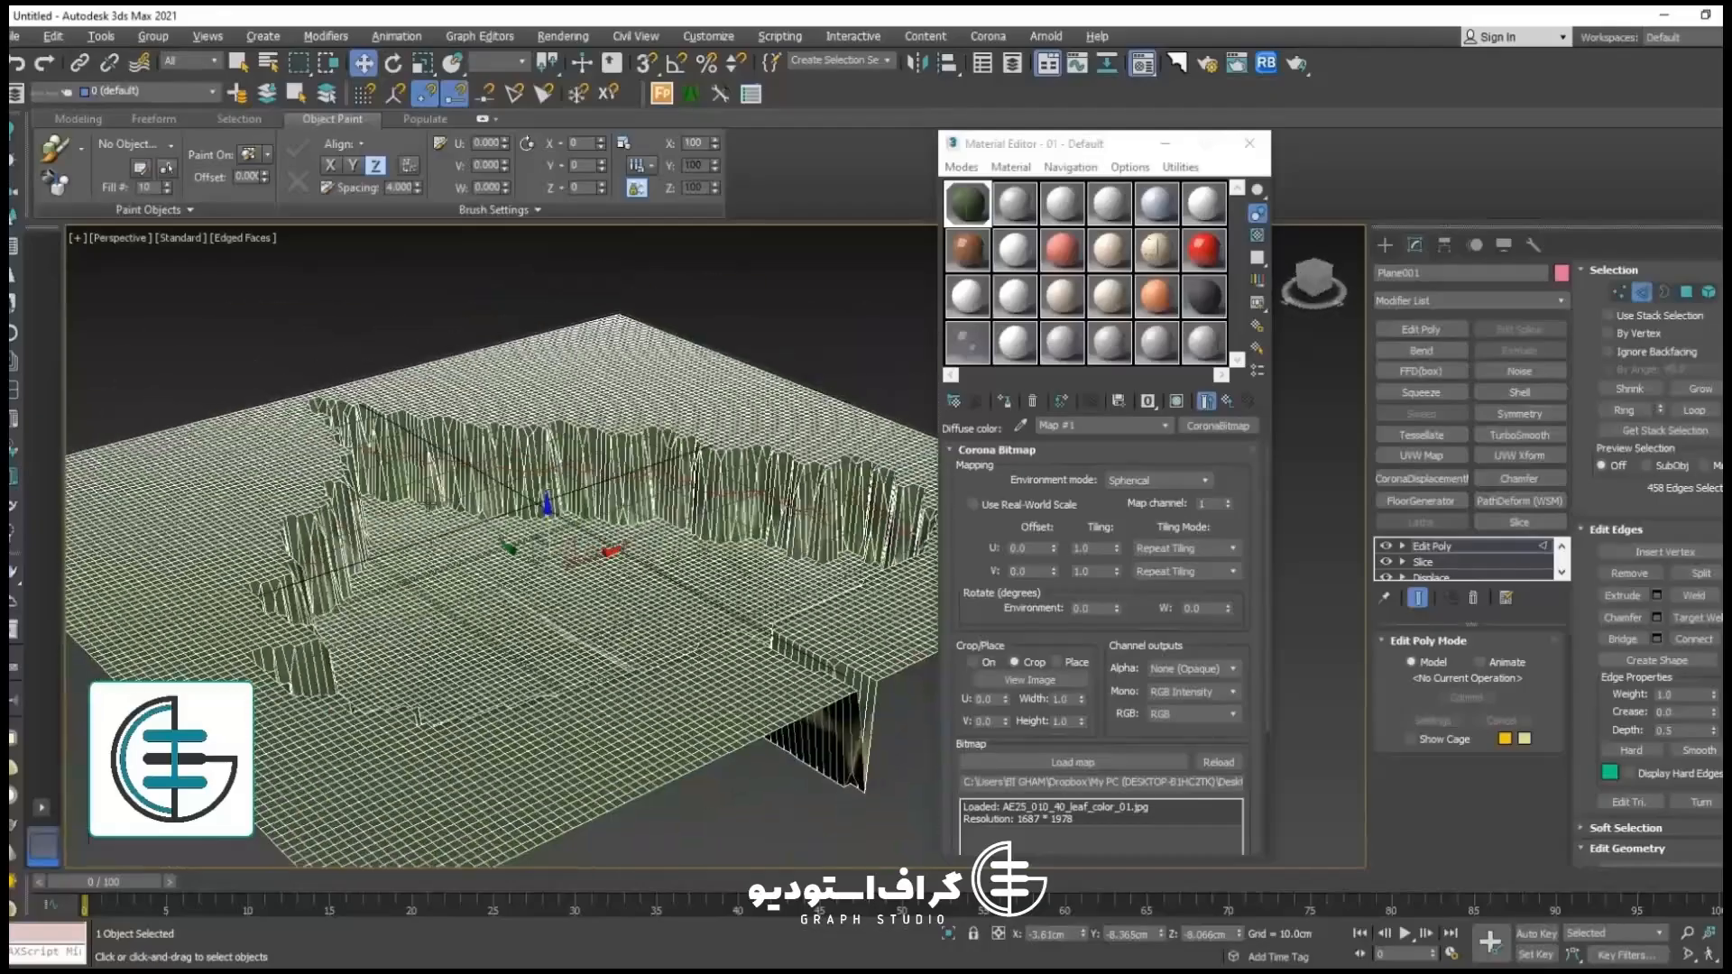
{"action": "scroll", "coordinate": [464, 480], "scroll_direction": "up", "scroll_amount": 5}
{"action": "scroll", "coordinate": [464, 480], "scroll_direction": "down", "scroll_amount": 5}
{"action": "middle_click_drag", "start_coordinate": [464, 480], "coordinate": [591, 528], "text": "alt"}
{"action": "scroll", "coordinate": [471, 513], "scroll_direction": "down", "scroll_amount": 5}
{"action": "scroll", "coordinate": [591, 514], "scroll_direction": "up", "scroll_amount": 5}
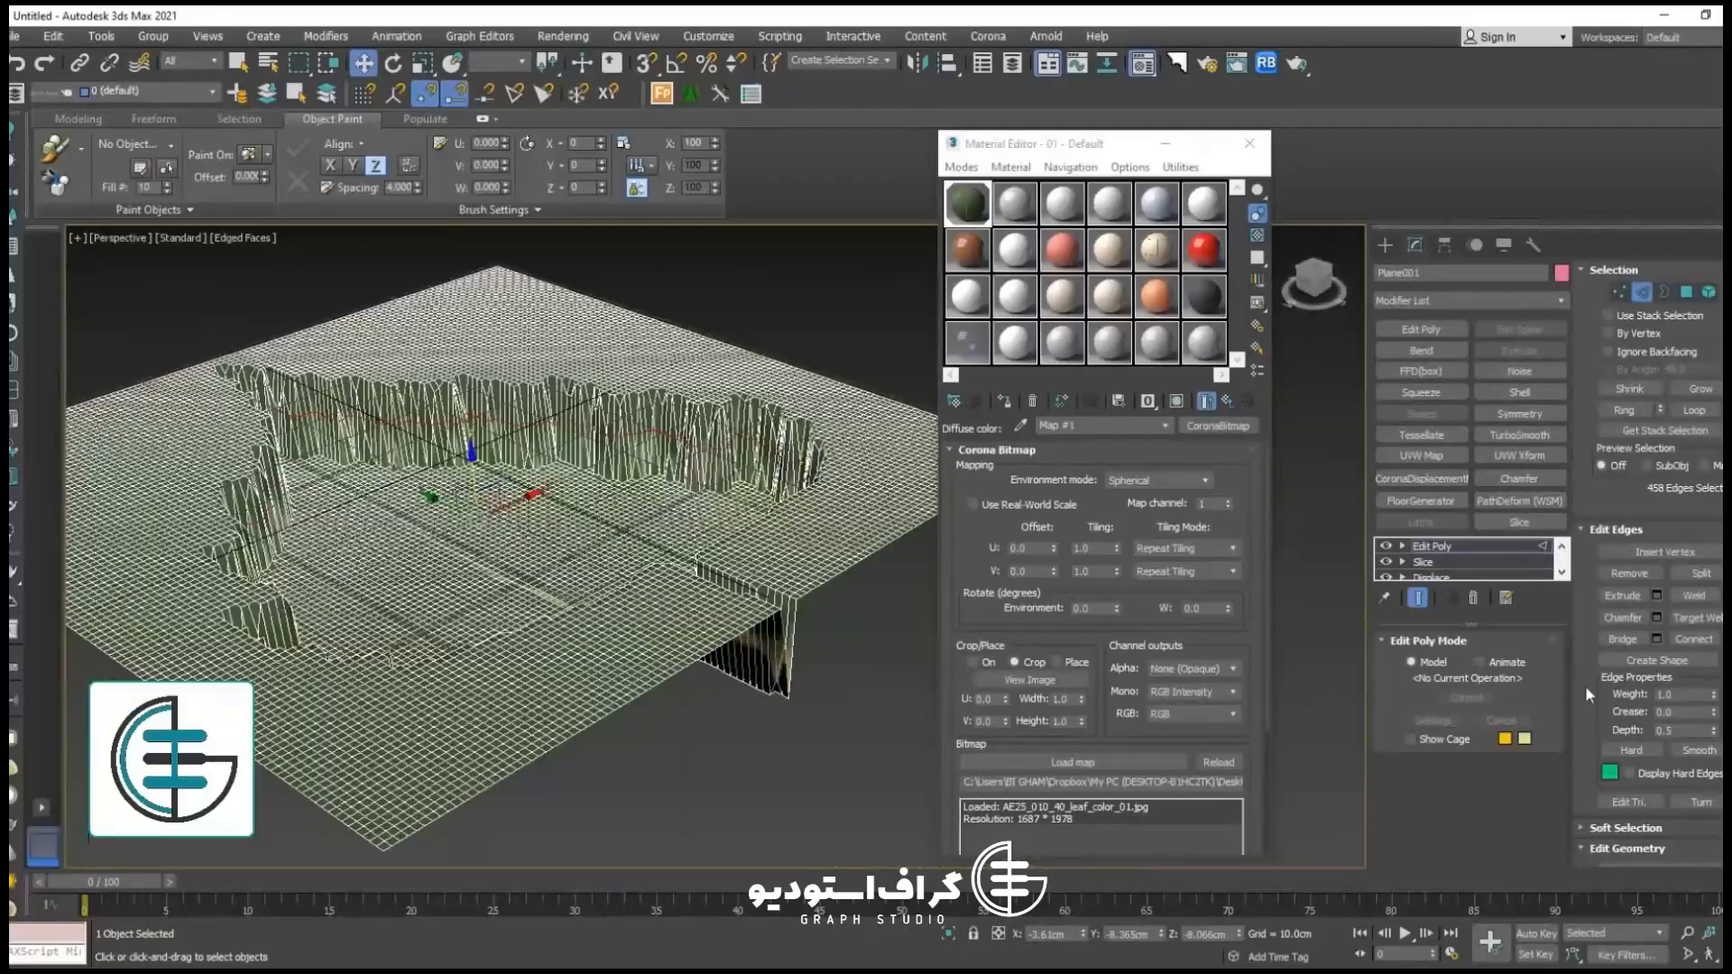
Step: Create a linear shape from the selected slice edges and leave edge level
{"action": "scroll", "coordinate": [1586, 693], "scroll_direction": "down", "scroll_amount": 2}
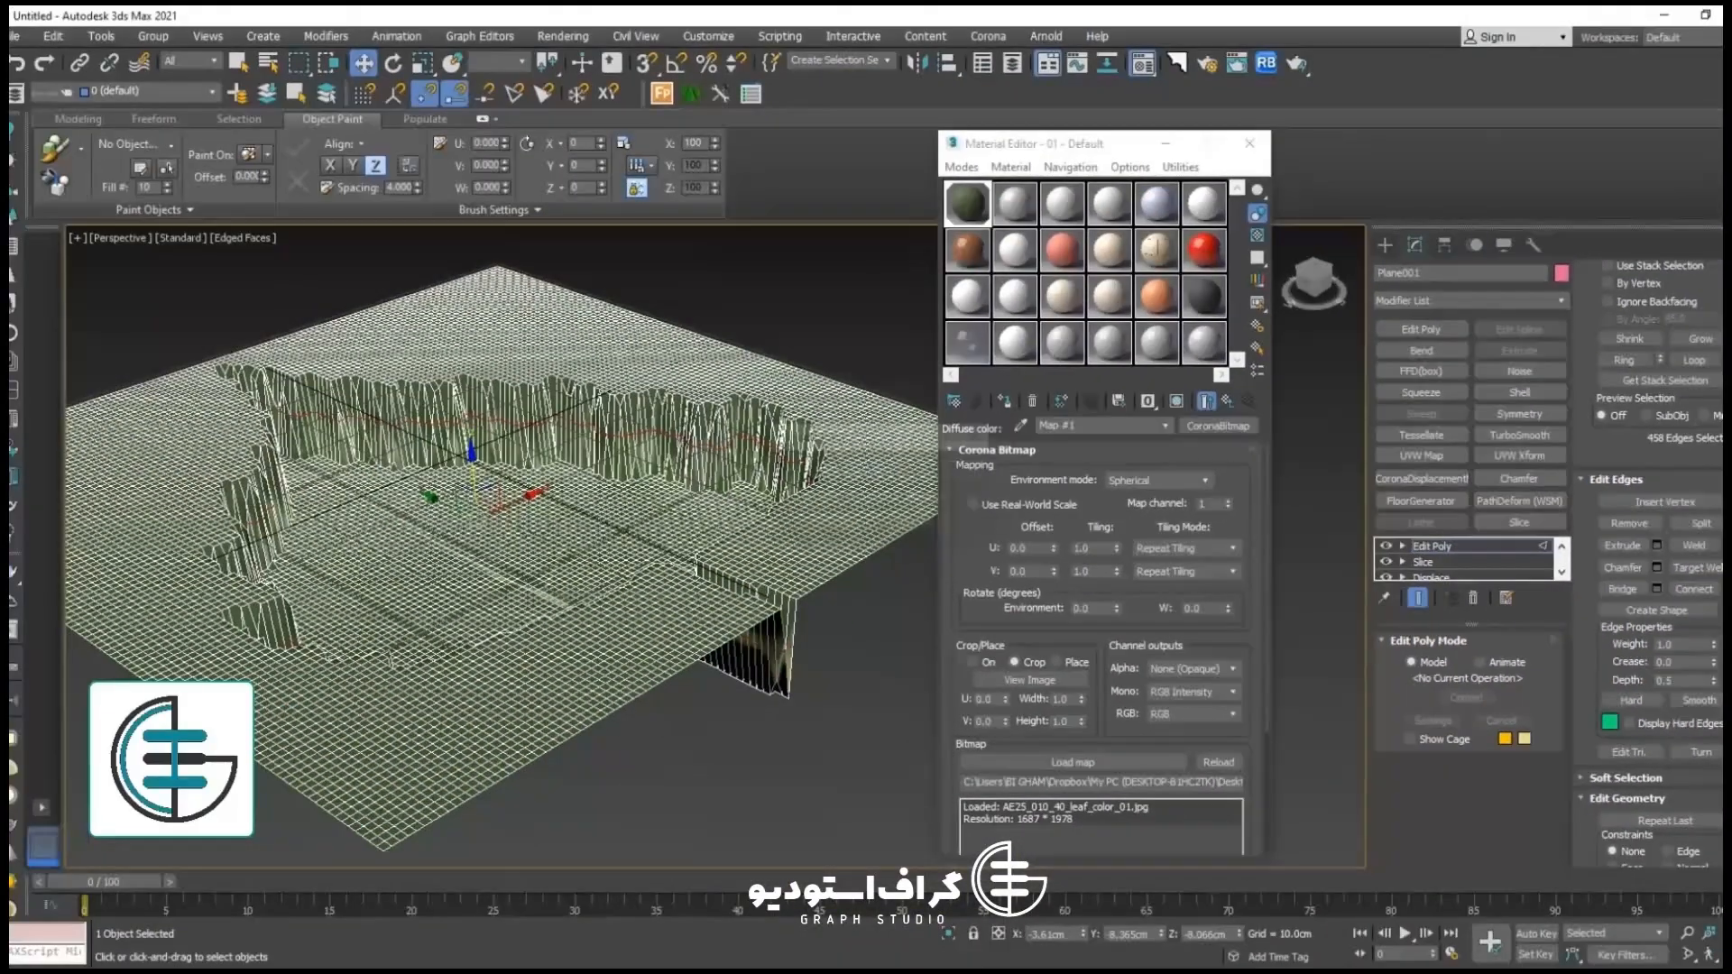
{"action": "left_click", "coordinate": [1678, 614]}
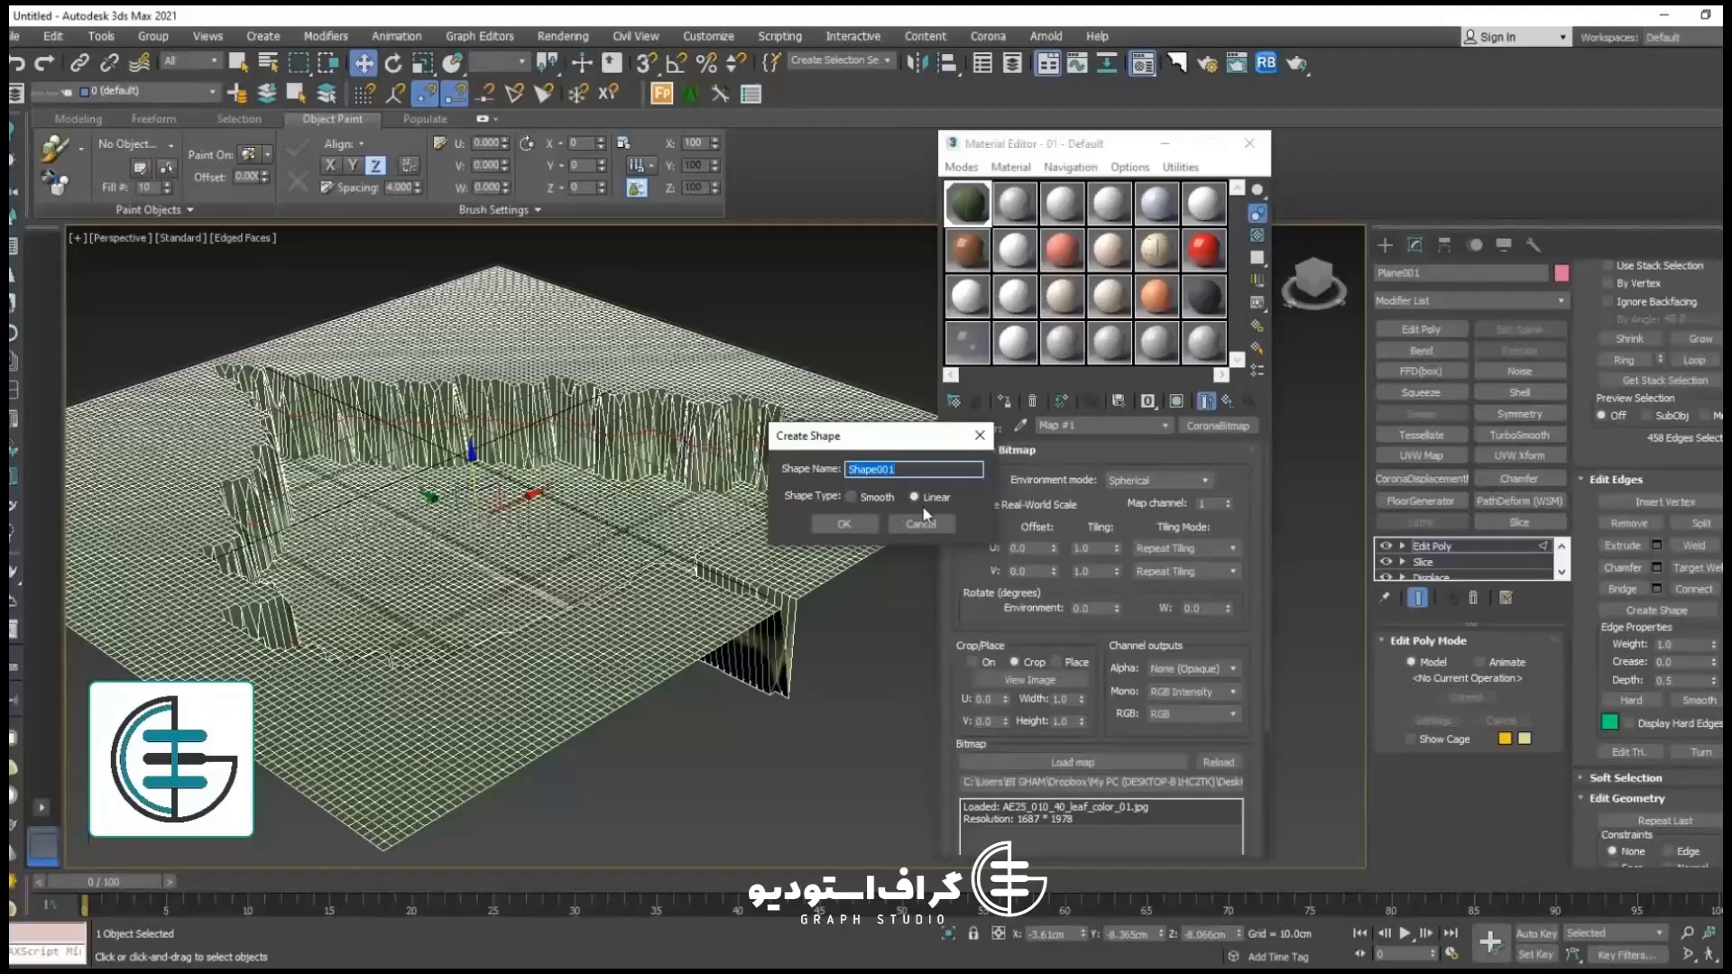
{"action": "left_click", "coordinate": [866, 523]}
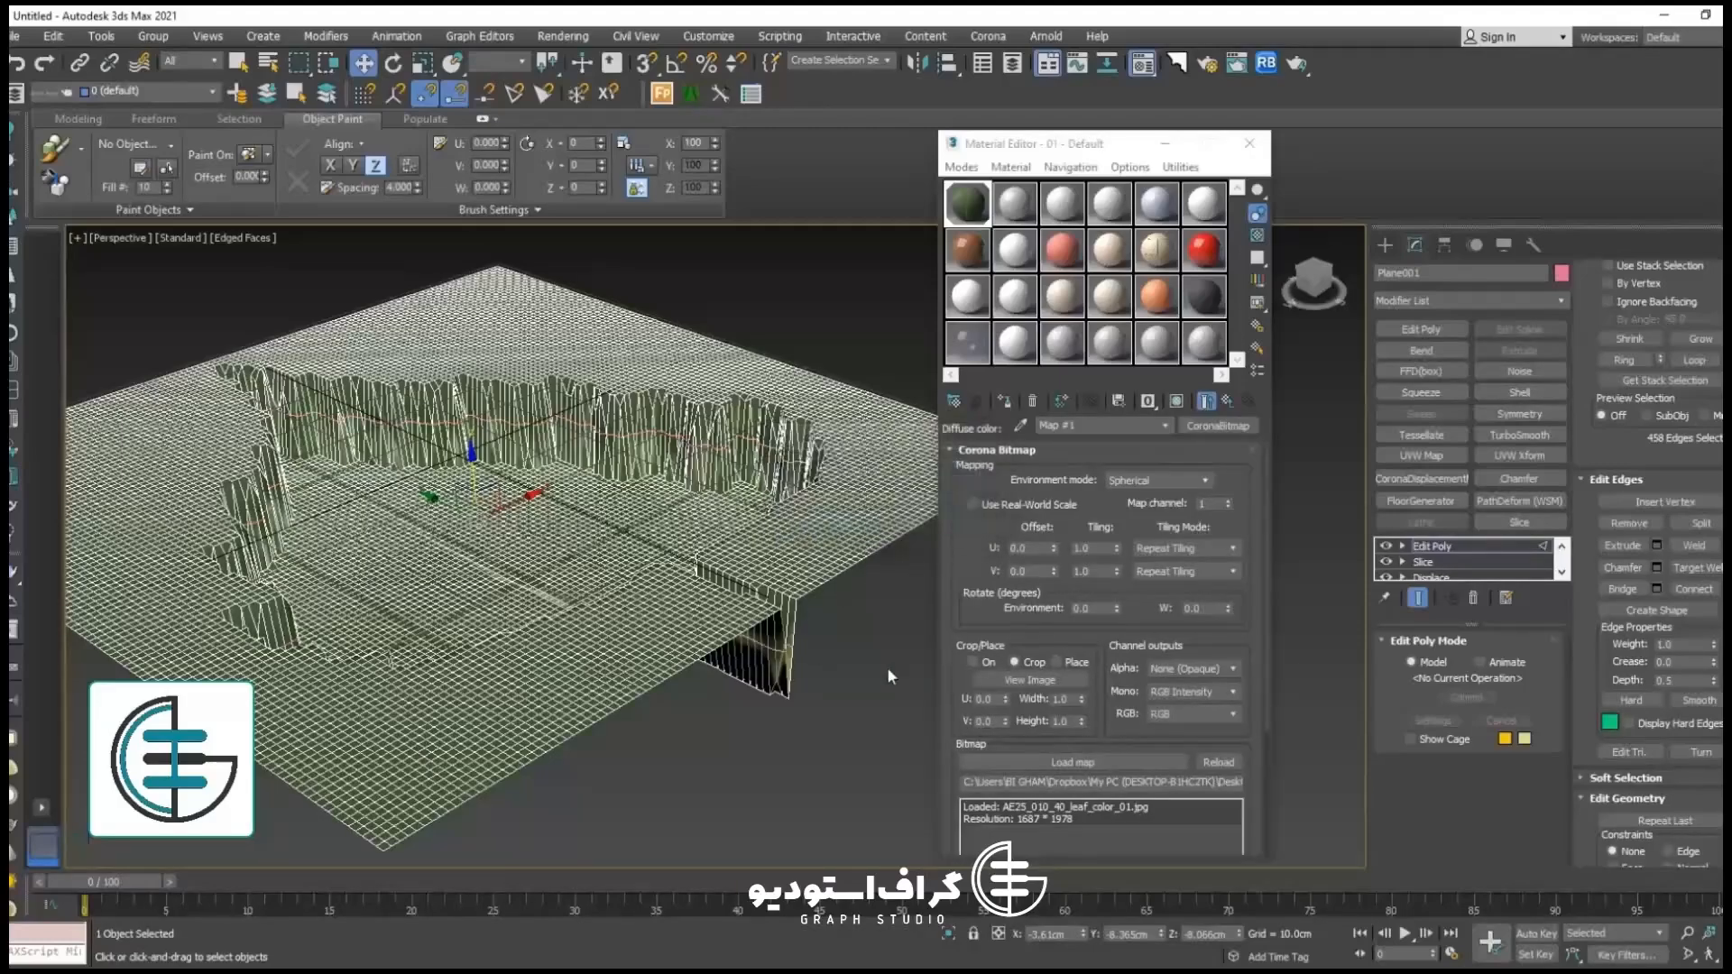
{"action": "scroll", "coordinate": [1612, 452], "scroll_direction": "up", "scroll_amount": 2}
{"action": "left_click", "coordinate": [1639, 297]}
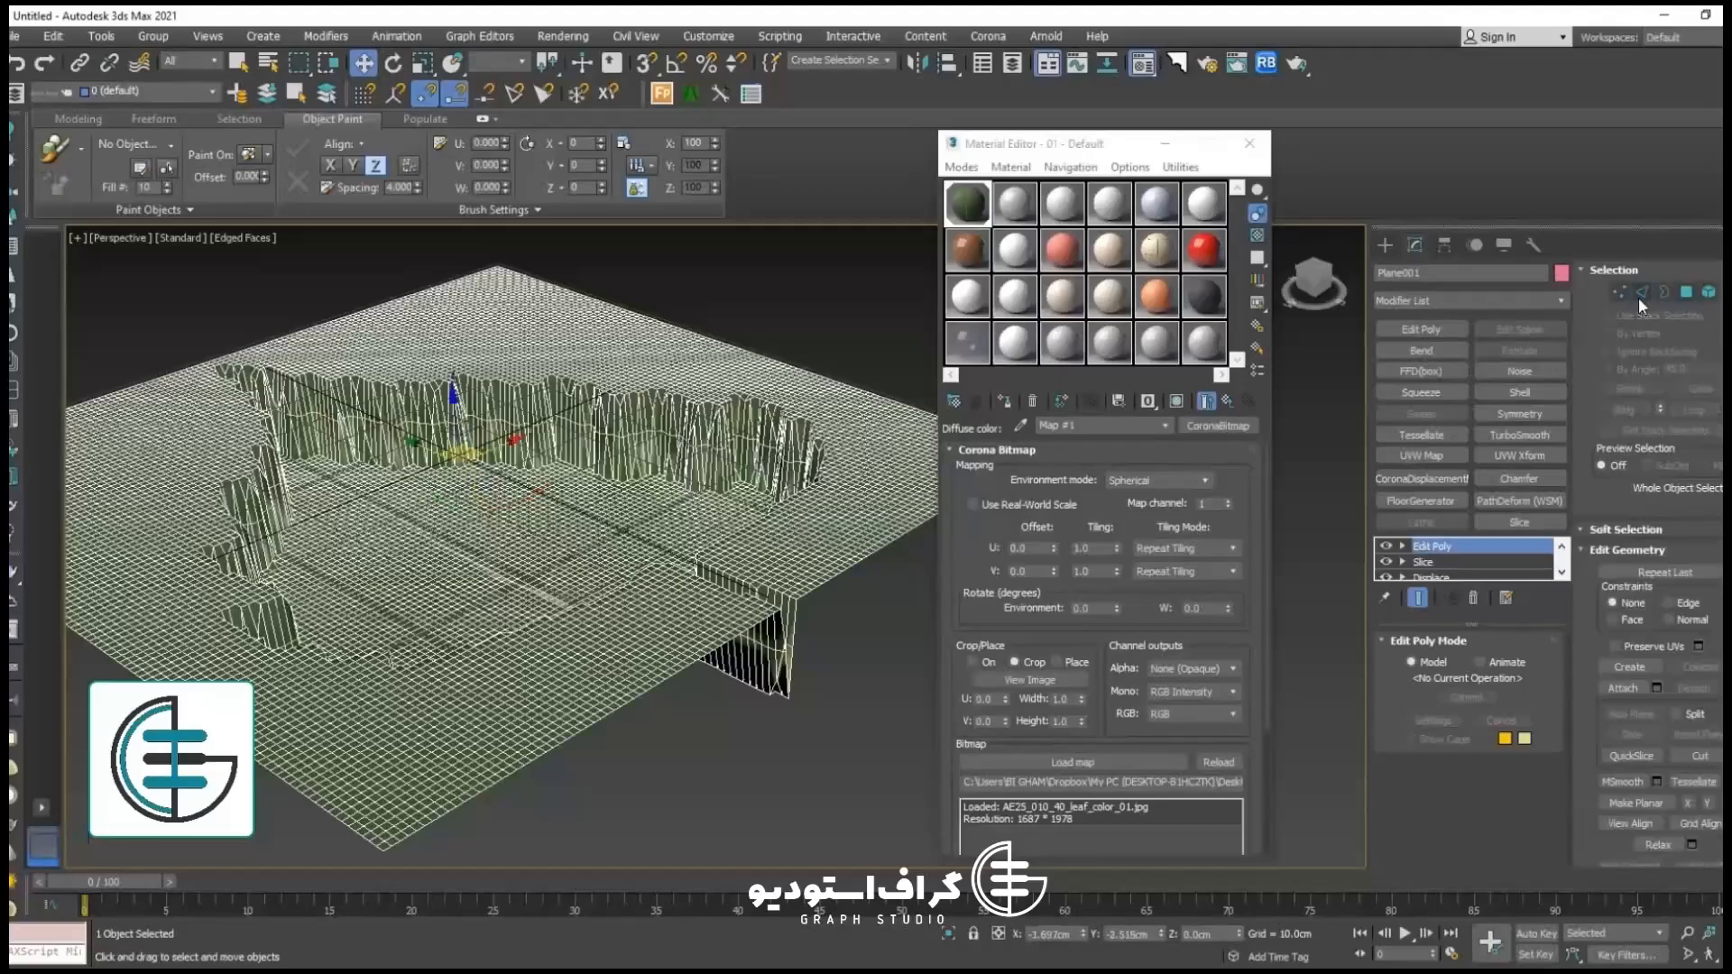
Step: Select the new leaf outline spline, undo a test move above the plane, and isolate the spline
{"action": "left_click", "coordinate": [736, 781]}
{"action": "left_click", "coordinate": [535, 422]}
{"action": "left_click_drag", "start_coordinate": [454, 425], "coordinate": [466, 252]}
{"action": "middle_click_drag", "start_coordinate": [564, 497], "coordinate": [575, 579], "text": "alt"}
{"action": "key", "text": "ctrl+z"}
{"action": "key", "text": "alt+q"}
Step: Examine the isolated leaf outline from above, from its tip down to the stem
{"action": "middle_click_drag", "start_coordinate": [788, 628], "coordinate": [621, 678]}
{"action": "middle_click_drag", "start_coordinate": [617, 530], "coordinate": [655, 646]}
{"action": "scroll", "coordinate": [649, 345], "scroll_direction": "up", "scroll_amount": 5}
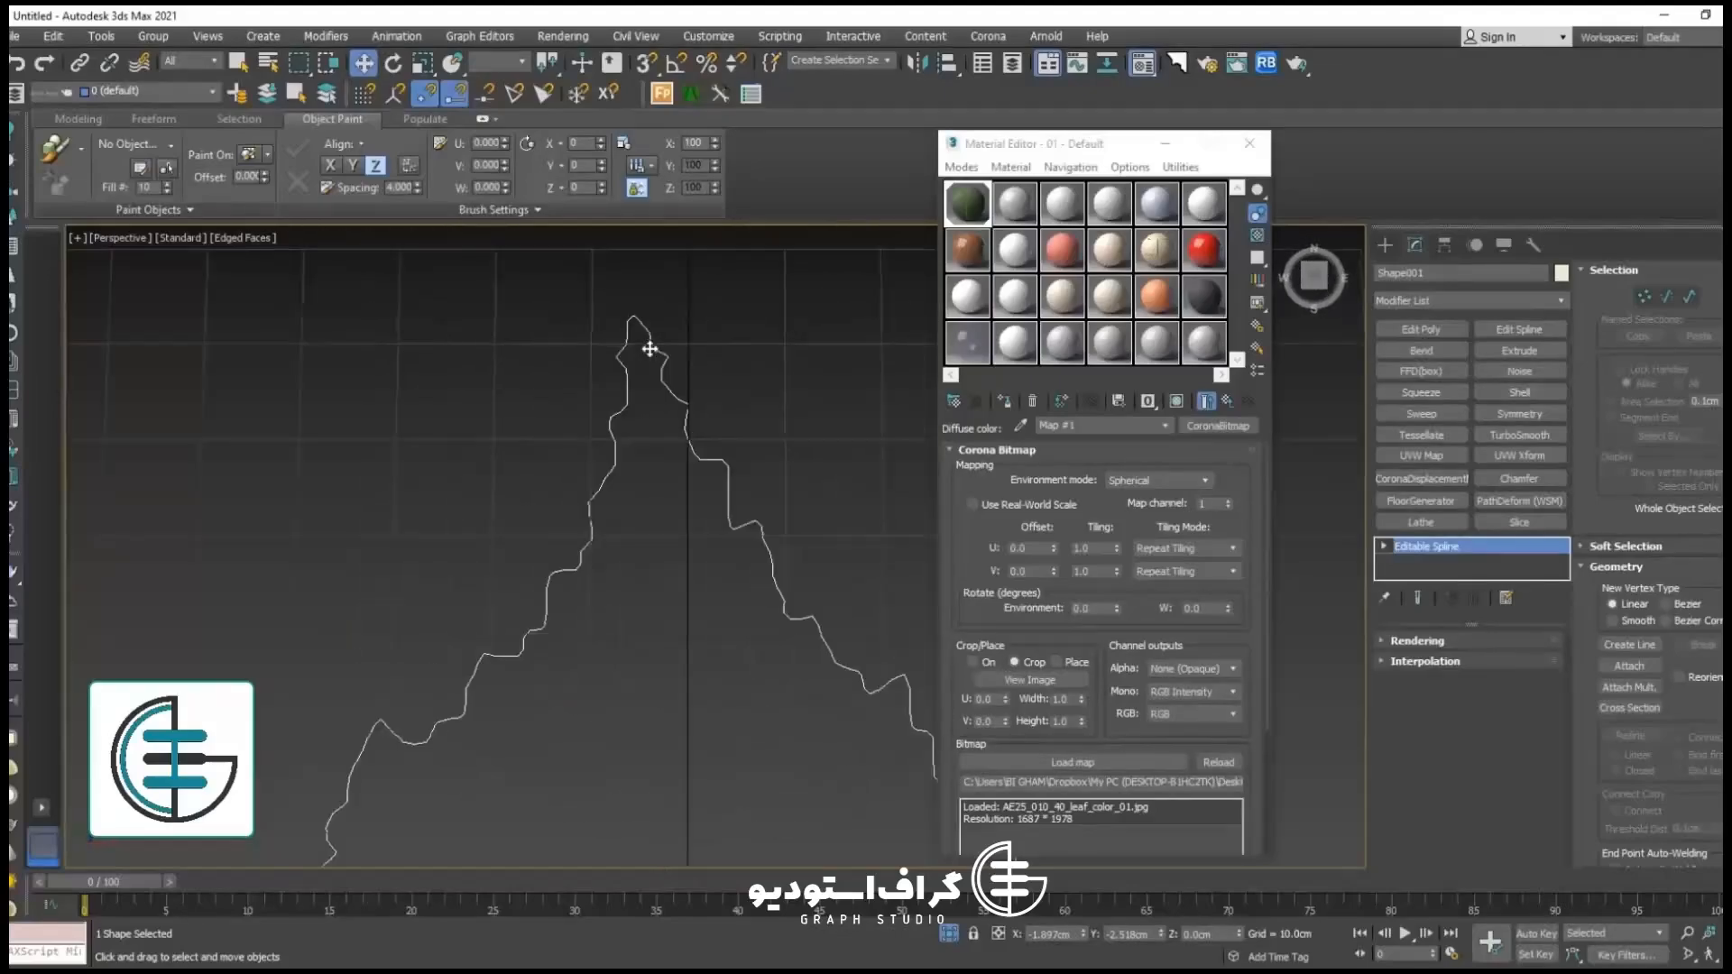
{"action": "scroll", "coordinate": [673, 435], "scroll_direction": "up", "scroll_amount": 2}
{"action": "scroll", "coordinate": [649, 456], "scroll_direction": "down", "scroll_amount": 5}
{"action": "scroll", "coordinate": [605, 581], "scroll_direction": "up", "scroll_amount": 4}
{"action": "scroll", "coordinate": [605, 582], "scroll_direction": "down", "scroll_amount": 6}
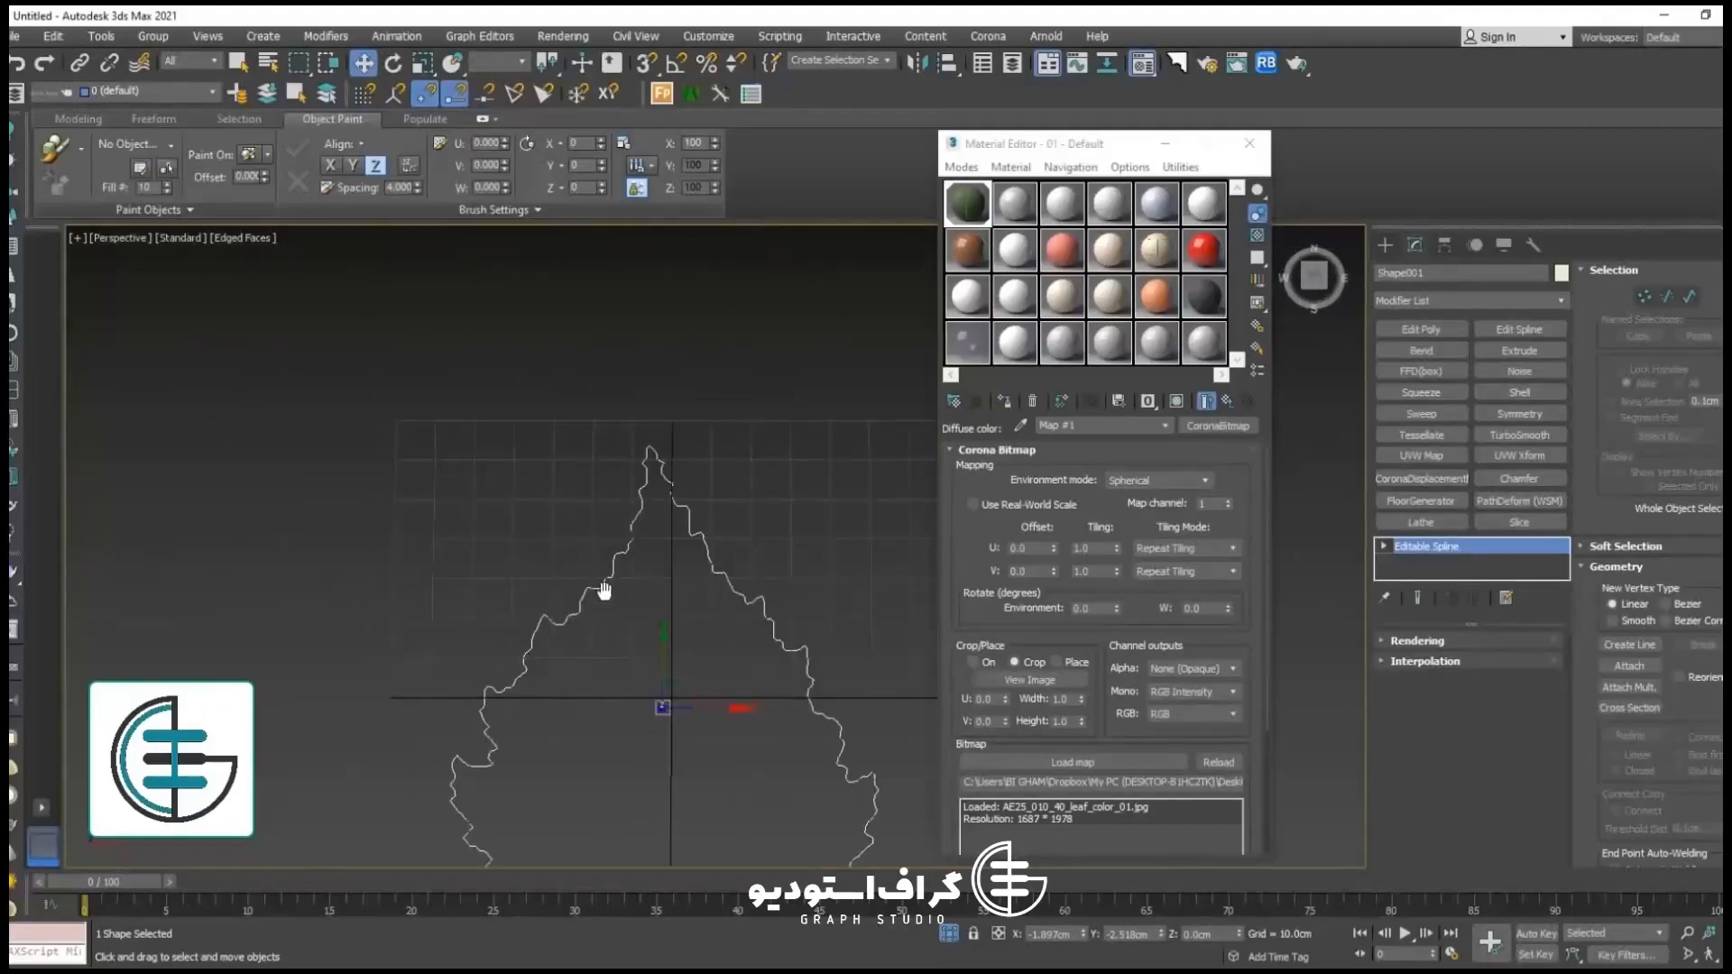
{"action": "middle_click_drag", "start_coordinate": [606, 586], "coordinate": [633, 384]}
{"action": "scroll", "coordinate": [502, 569], "scroll_direction": "up", "scroll_amount": 6}
{"action": "scroll", "coordinate": [496, 554], "scroll_direction": "down", "scroll_amount": 6}
{"action": "scroll", "coordinate": [713, 609], "scroll_direction": "up", "scroll_amount": 1}
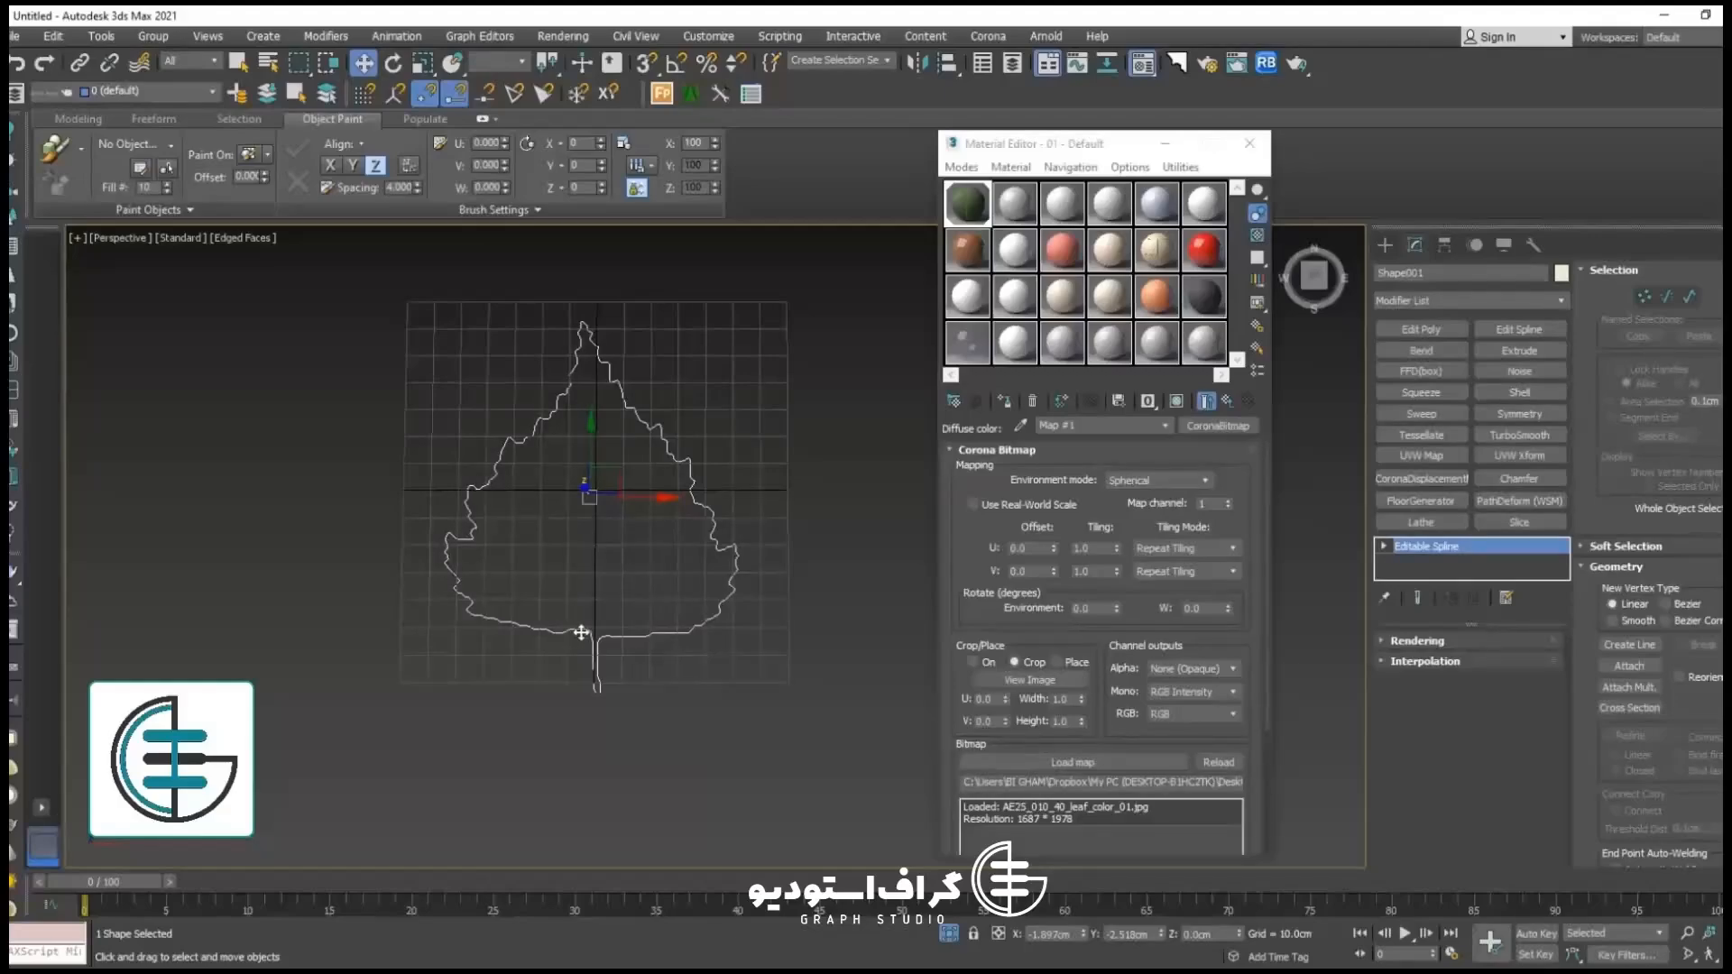
Step: Turn on Adaptive interpolation for the leaf outline spline and check its curves around the tip and stem
{"action": "scroll", "coordinate": [590, 492], "scroll_direction": "up", "scroll_amount": 3}
{"action": "scroll", "coordinate": [589, 493], "scroll_direction": "down", "scroll_amount": 3}
{"action": "scroll", "coordinate": [594, 512], "scroll_direction": "up", "scroll_amount": 3}
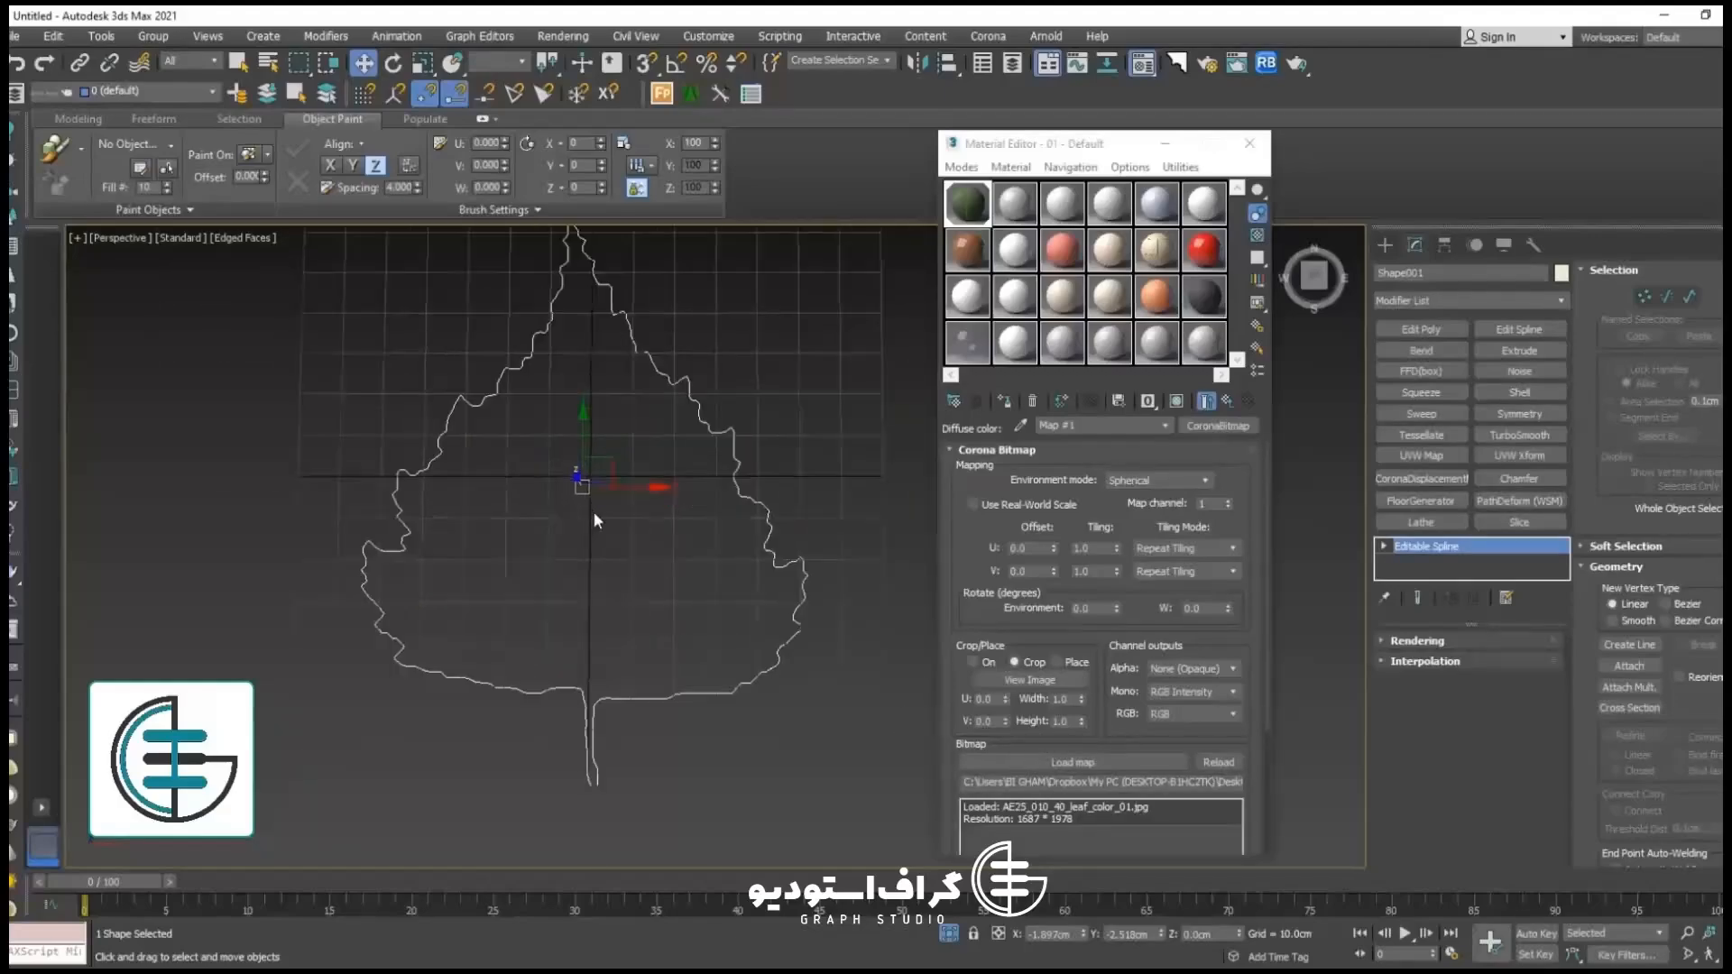
{"action": "scroll", "coordinate": [593, 512], "scroll_direction": "down", "scroll_amount": 3}
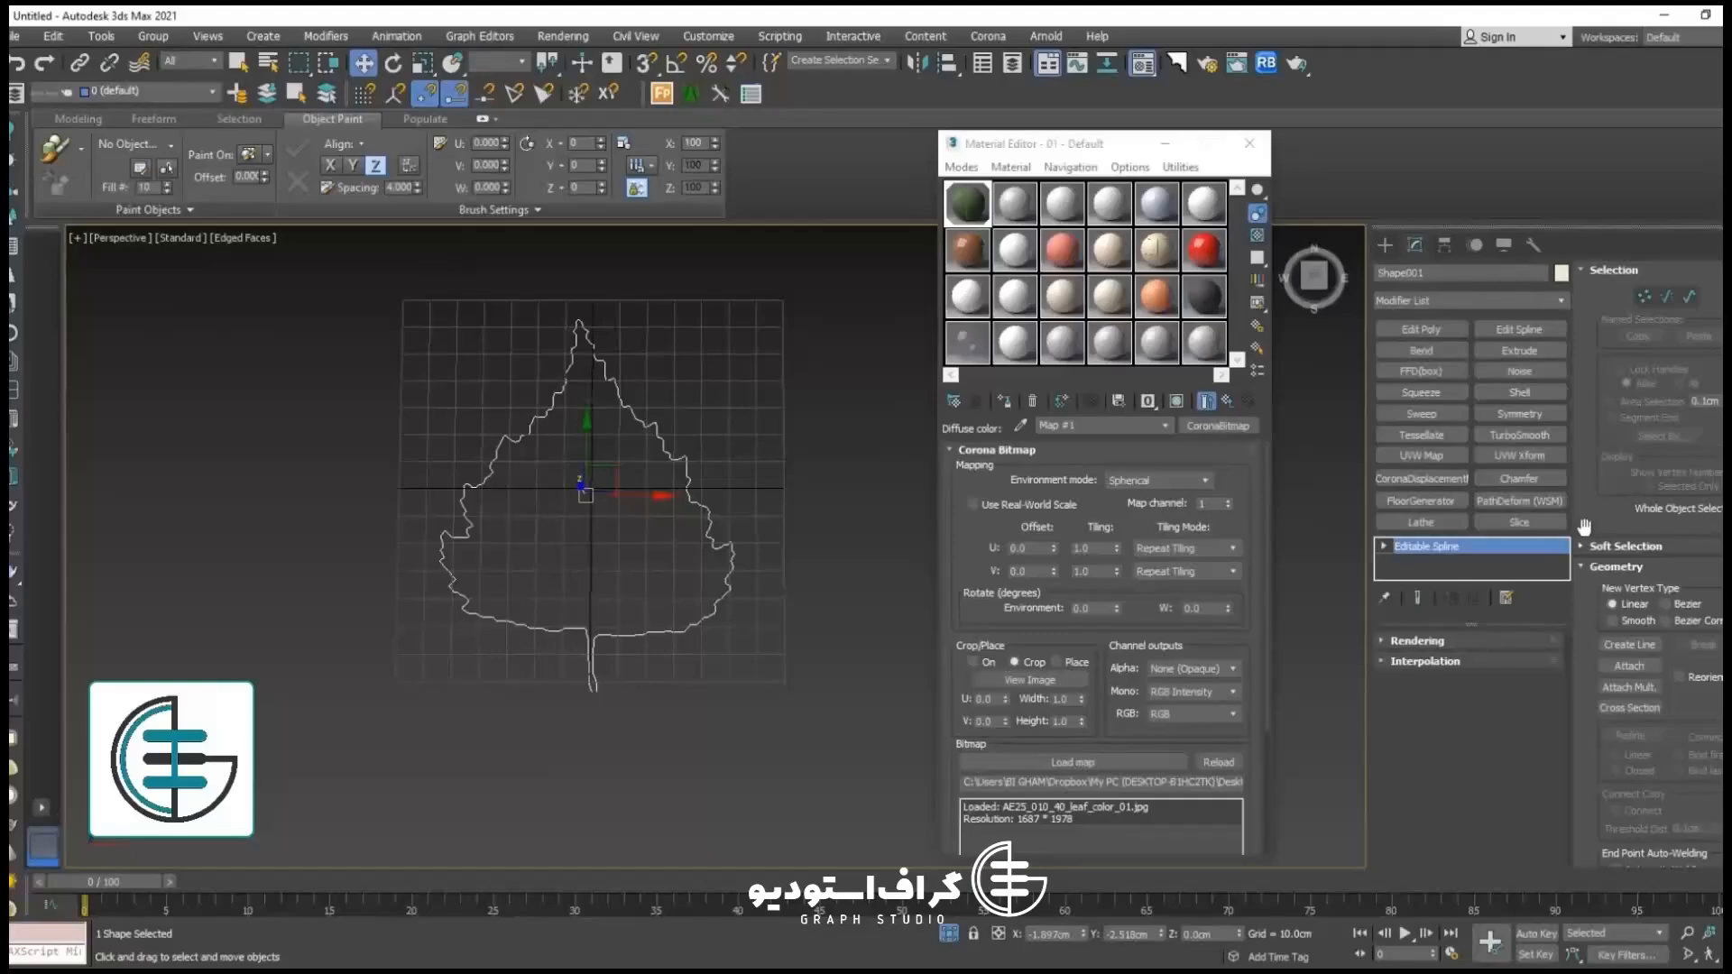
{"action": "left_click", "coordinate": [1425, 661]}
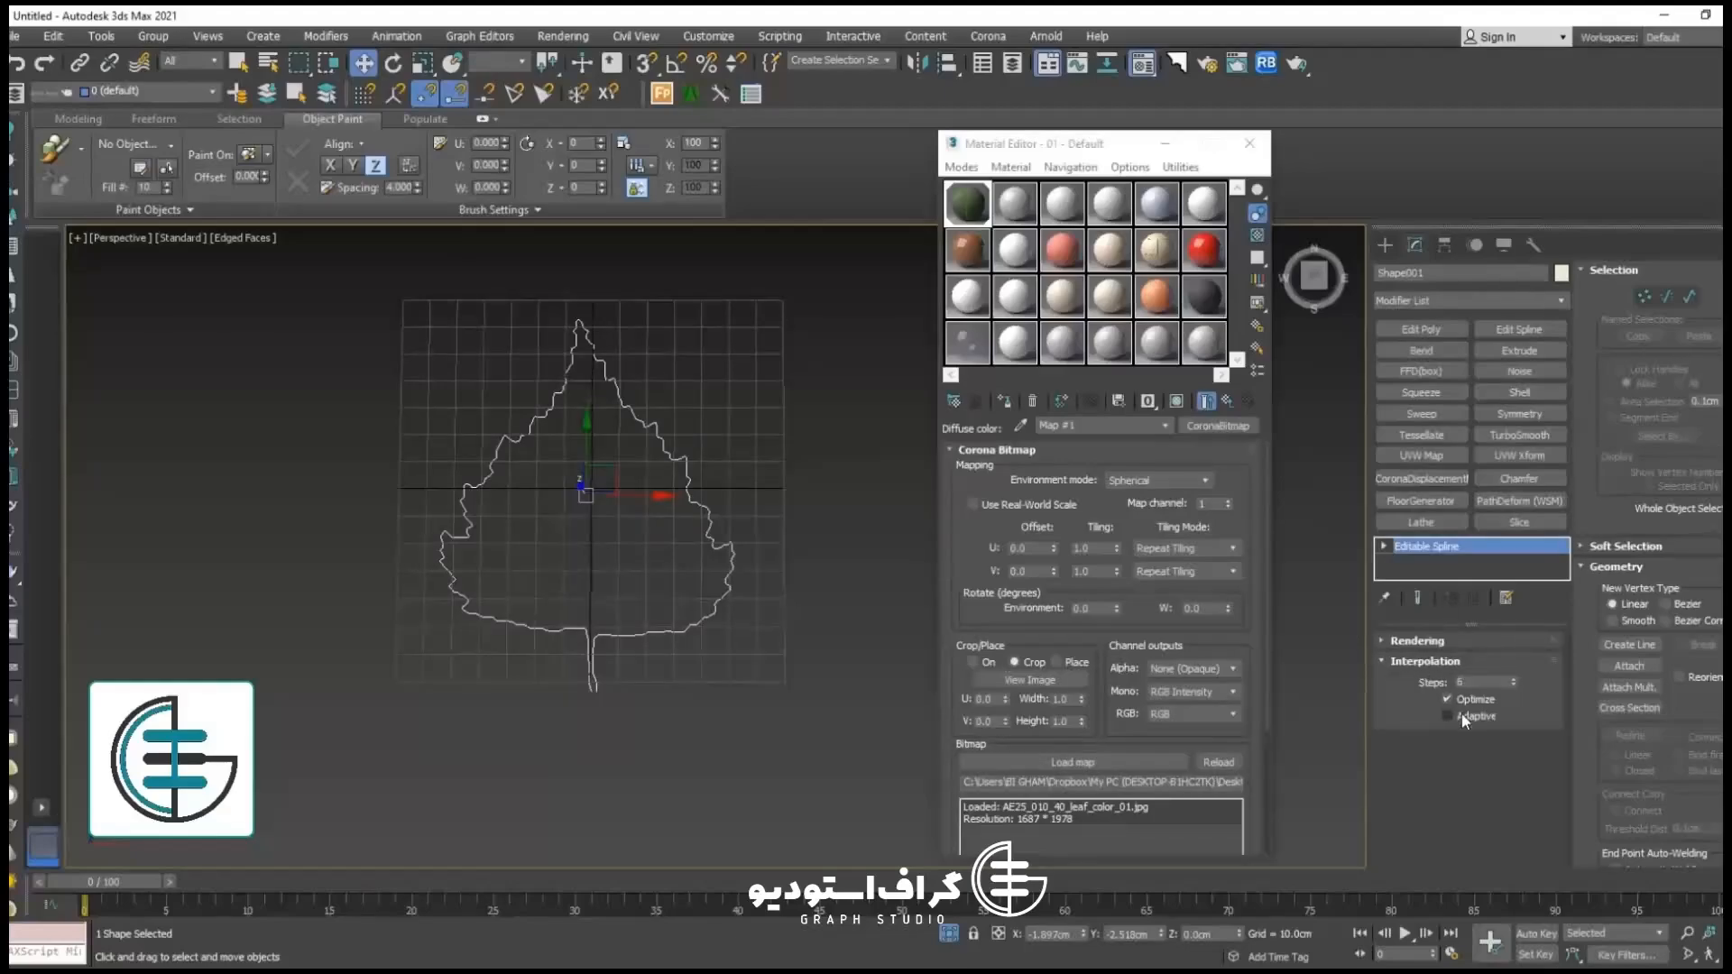
{"action": "scroll", "coordinate": [722, 463], "scroll_direction": "up", "scroll_amount": 5}
{"action": "scroll", "coordinate": [726, 466], "scroll_direction": "down", "scroll_amount": 3}
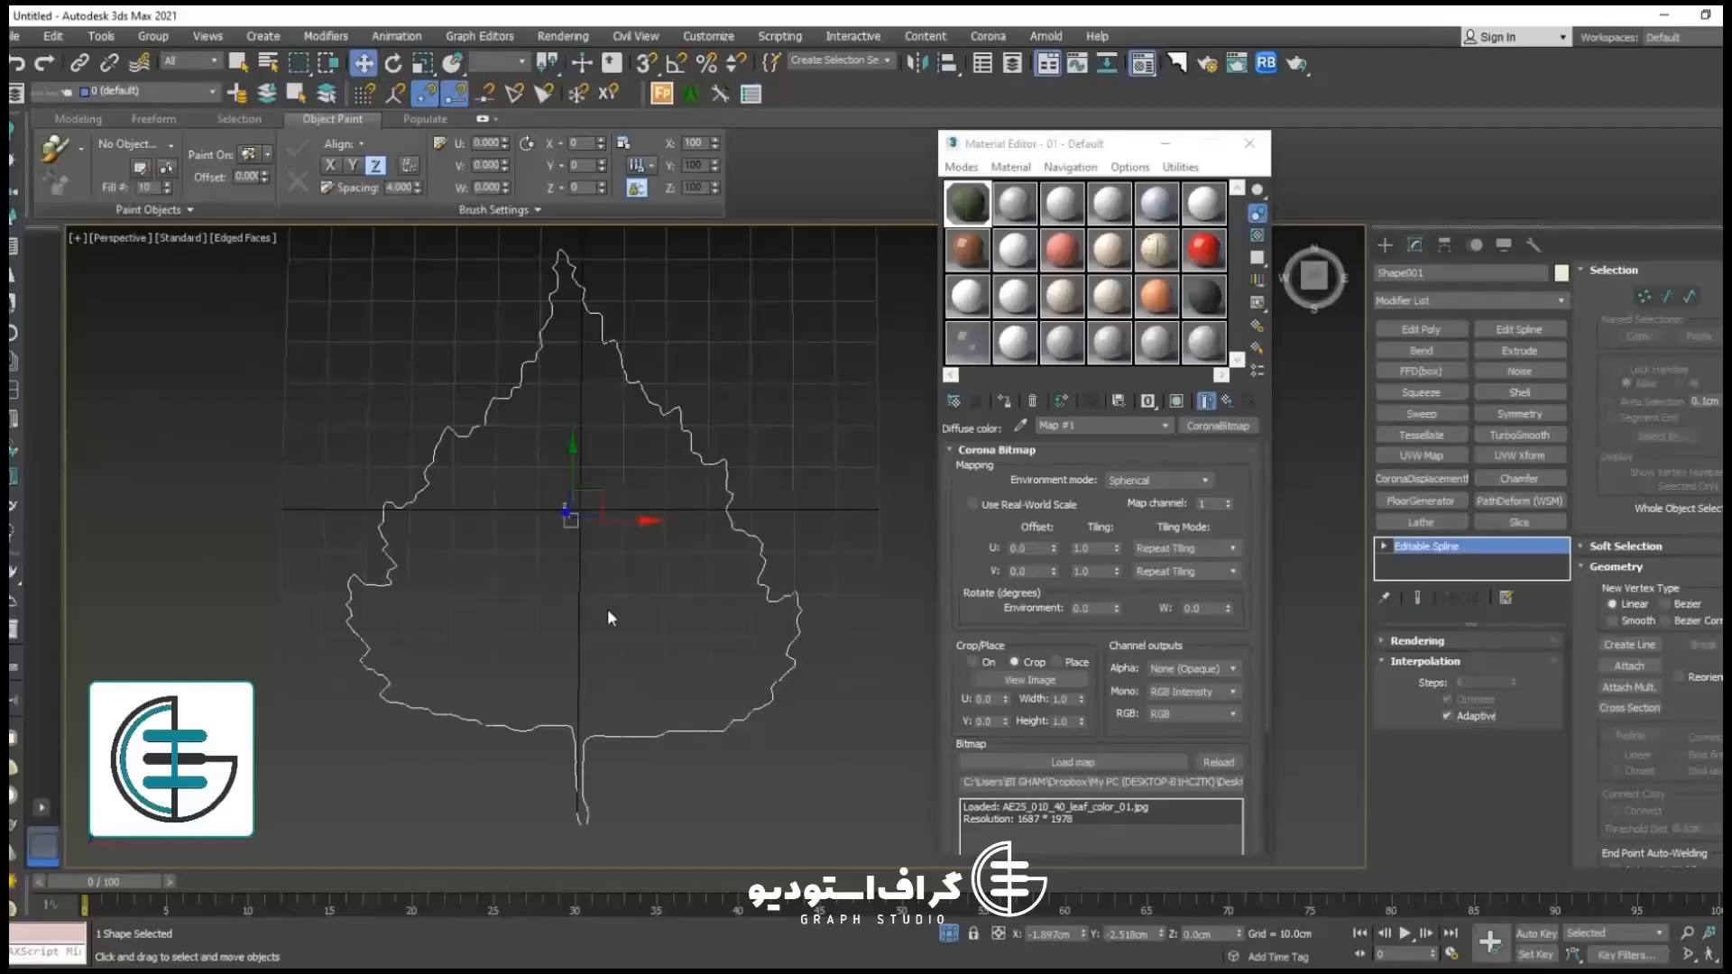
Step: Add a Normalize Spline modifier to the leaf outline, set Seg Length to 1.7 cm, and check the knots along the outline
{"action": "middle_click_drag", "start_coordinate": [610, 618], "coordinate": [673, 611]}
{"action": "type", "text": "xnor"}
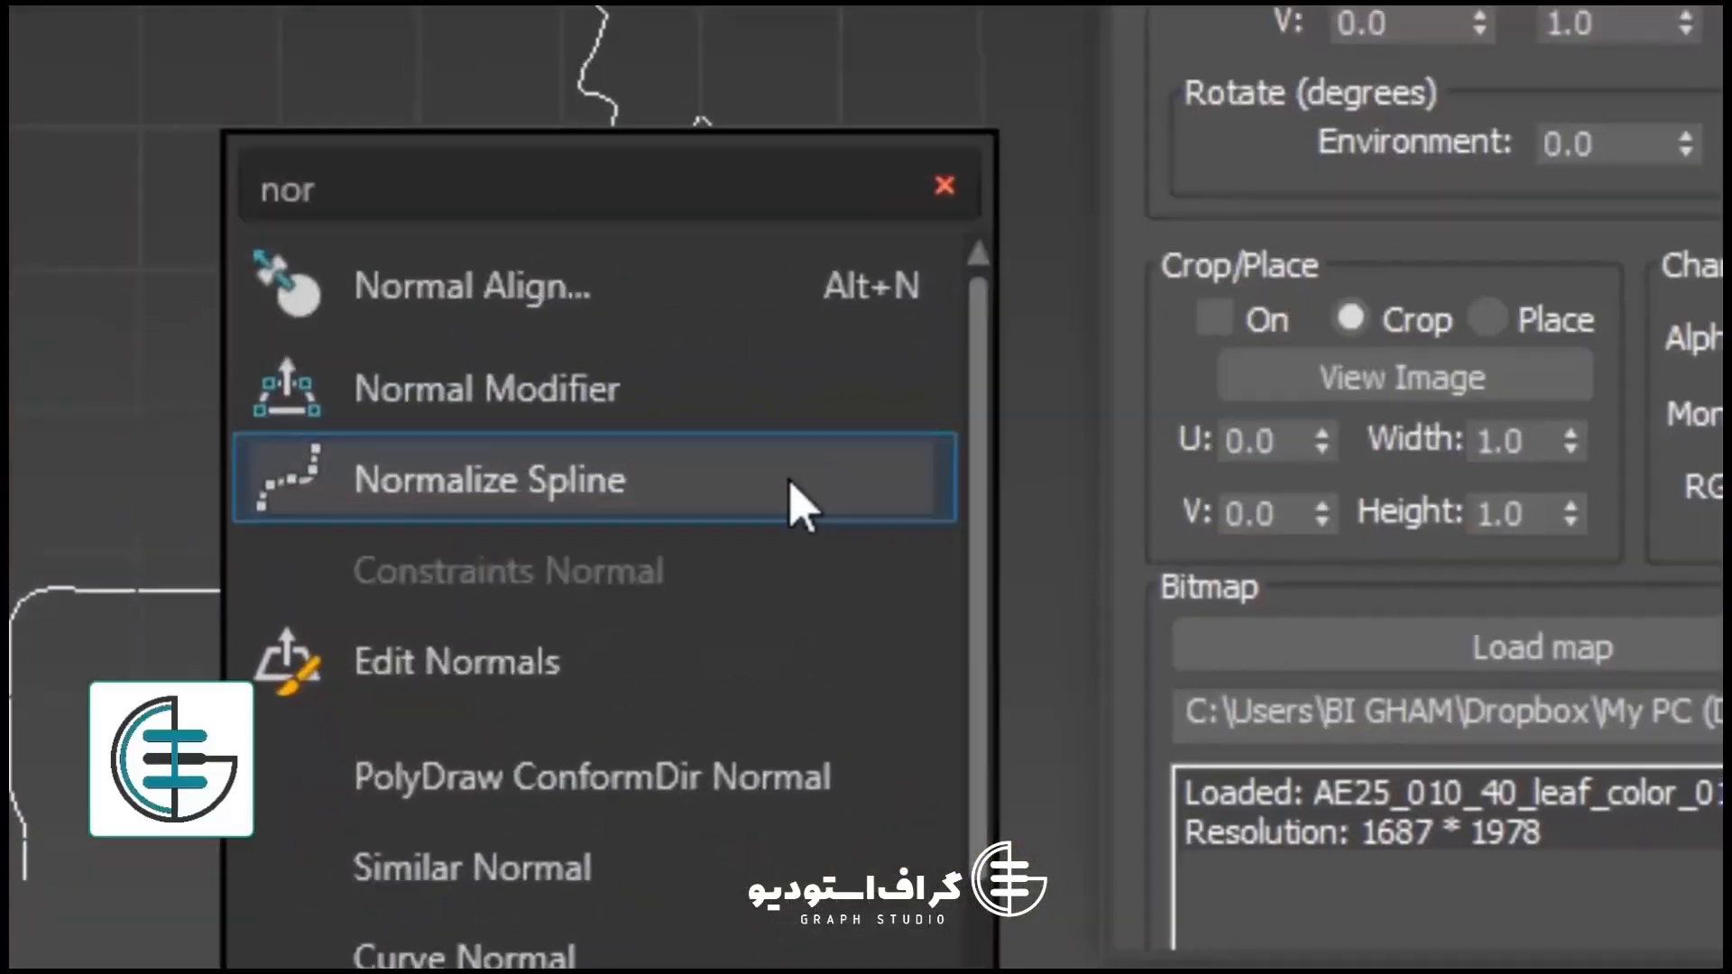
{"action": "left_click", "coordinate": [844, 711]}
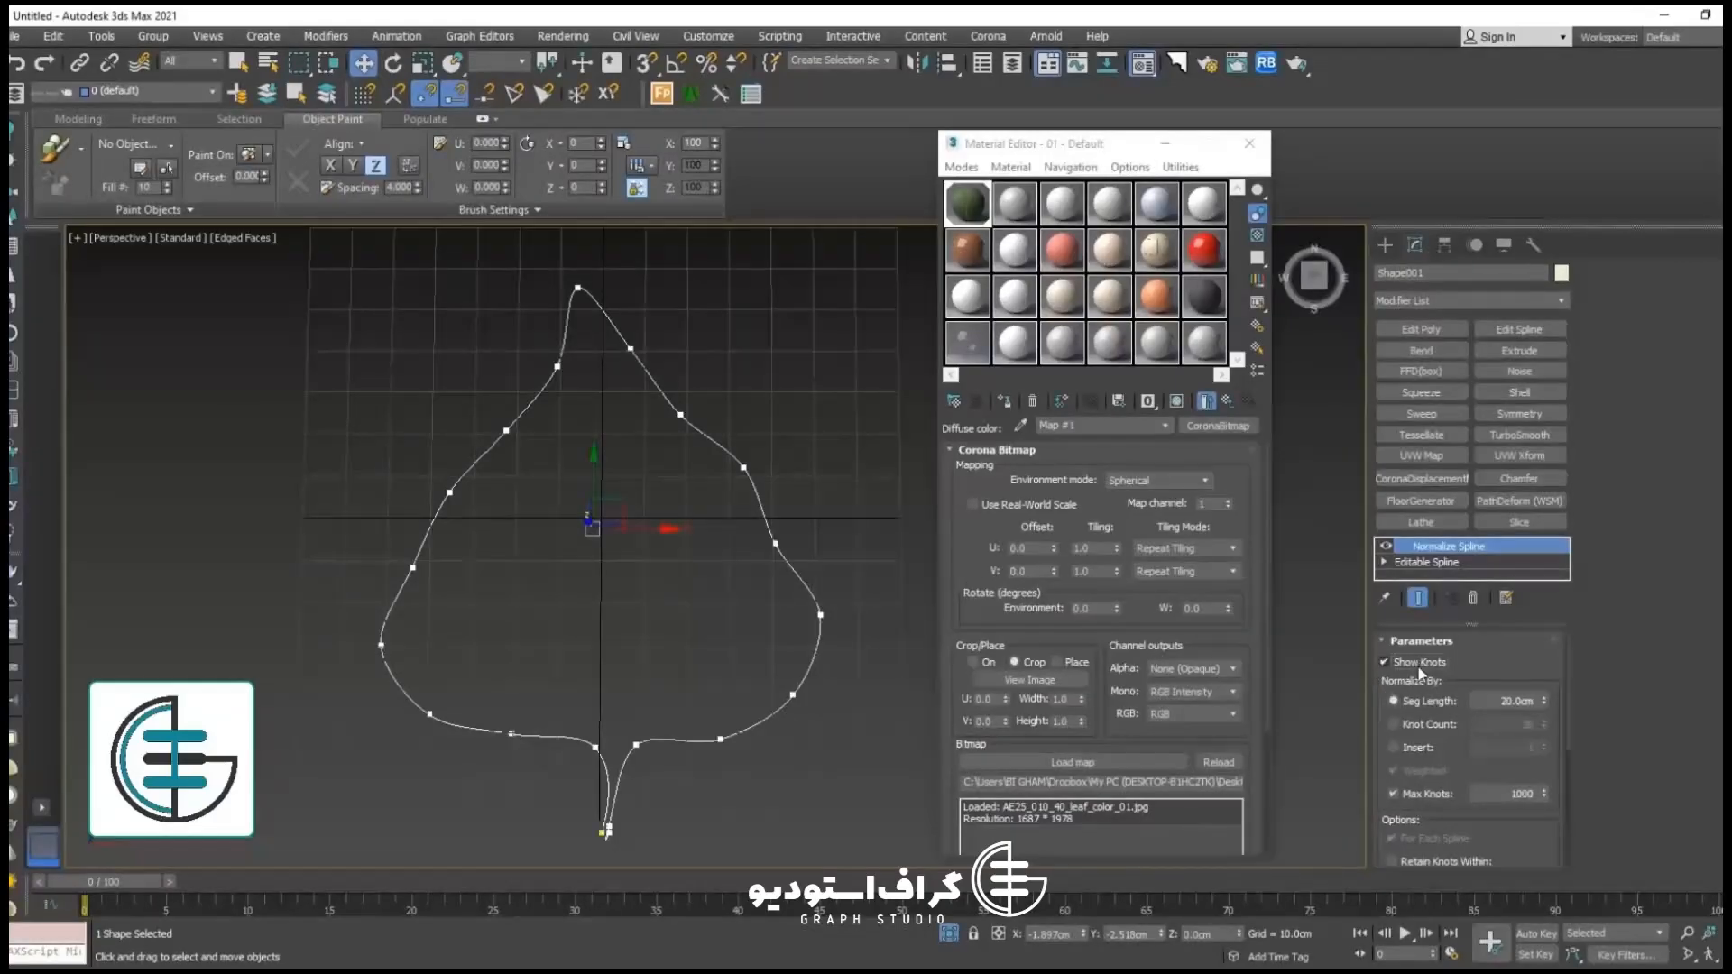
{"action": "left_click_drag", "start_coordinate": [1550, 702], "coordinate": [1523, 869]}
{"action": "left_click", "coordinate": [685, 494]}
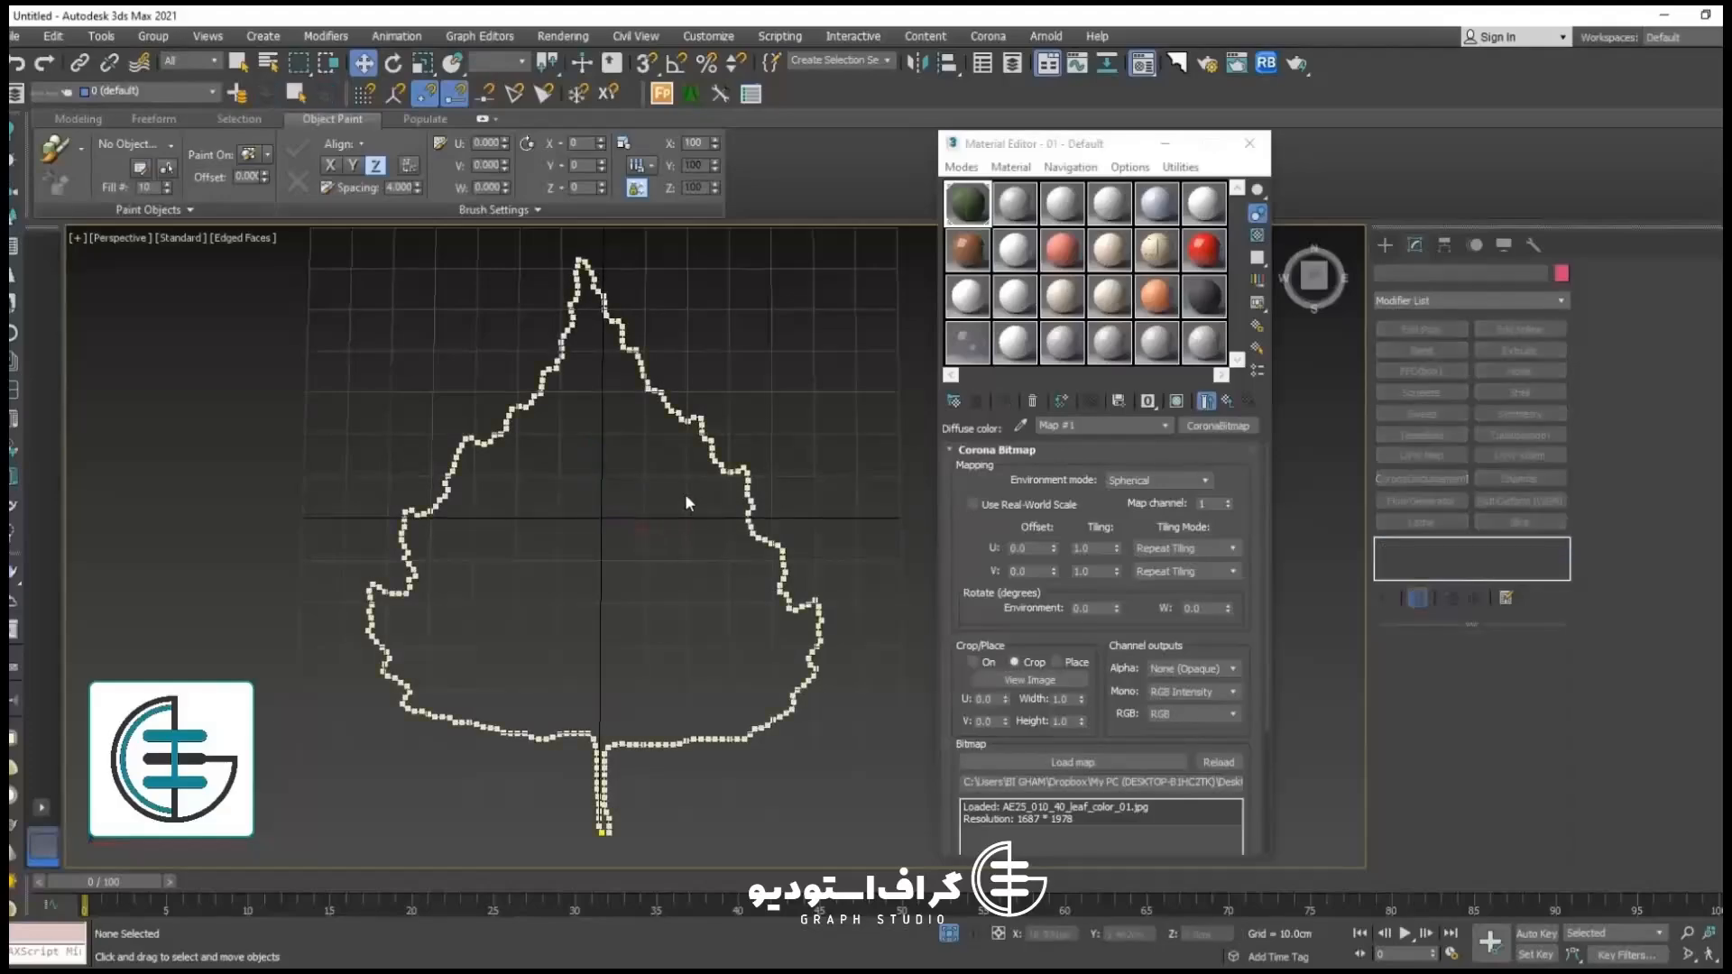
{"action": "scroll", "coordinate": [686, 496], "scroll_direction": "up", "scroll_amount": 5}
{"action": "scroll", "coordinate": [762, 433], "scroll_direction": "down", "scroll_amount": 7}
{"action": "left_click", "coordinate": [760, 422]}
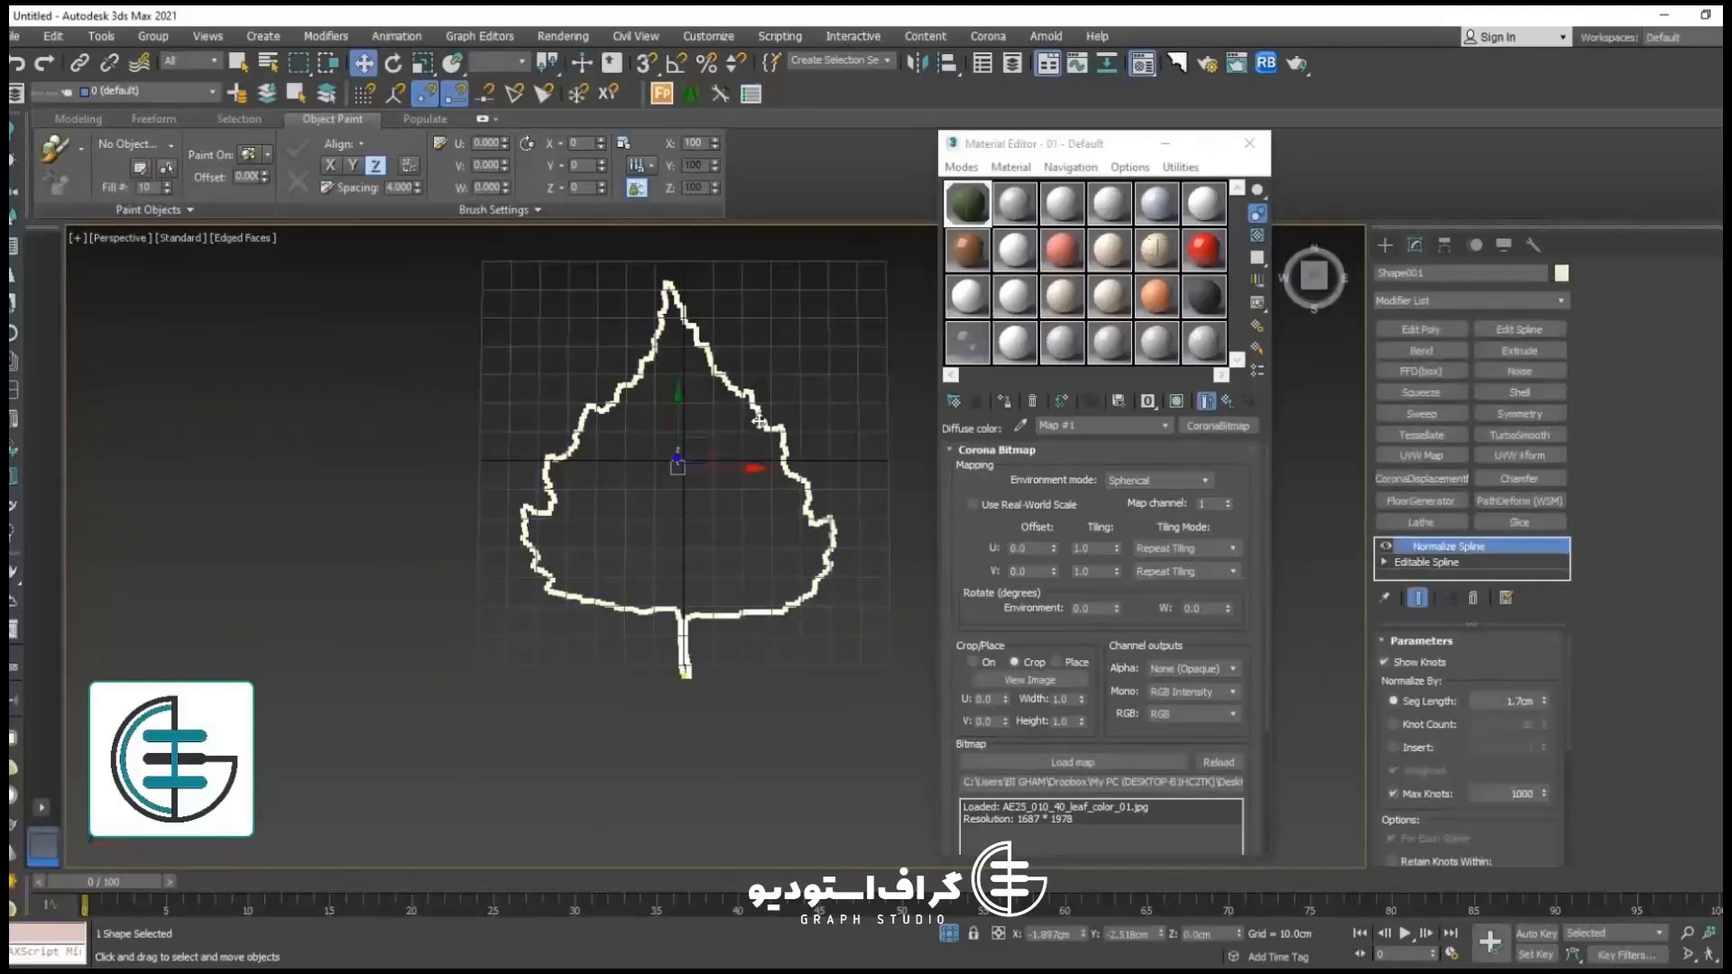
{"action": "scroll", "coordinate": [578, 379], "scroll_direction": "up", "scroll_amount": 3}
{"action": "scroll", "coordinate": [595, 388], "scroll_direction": "down", "scroll_amount": 5}
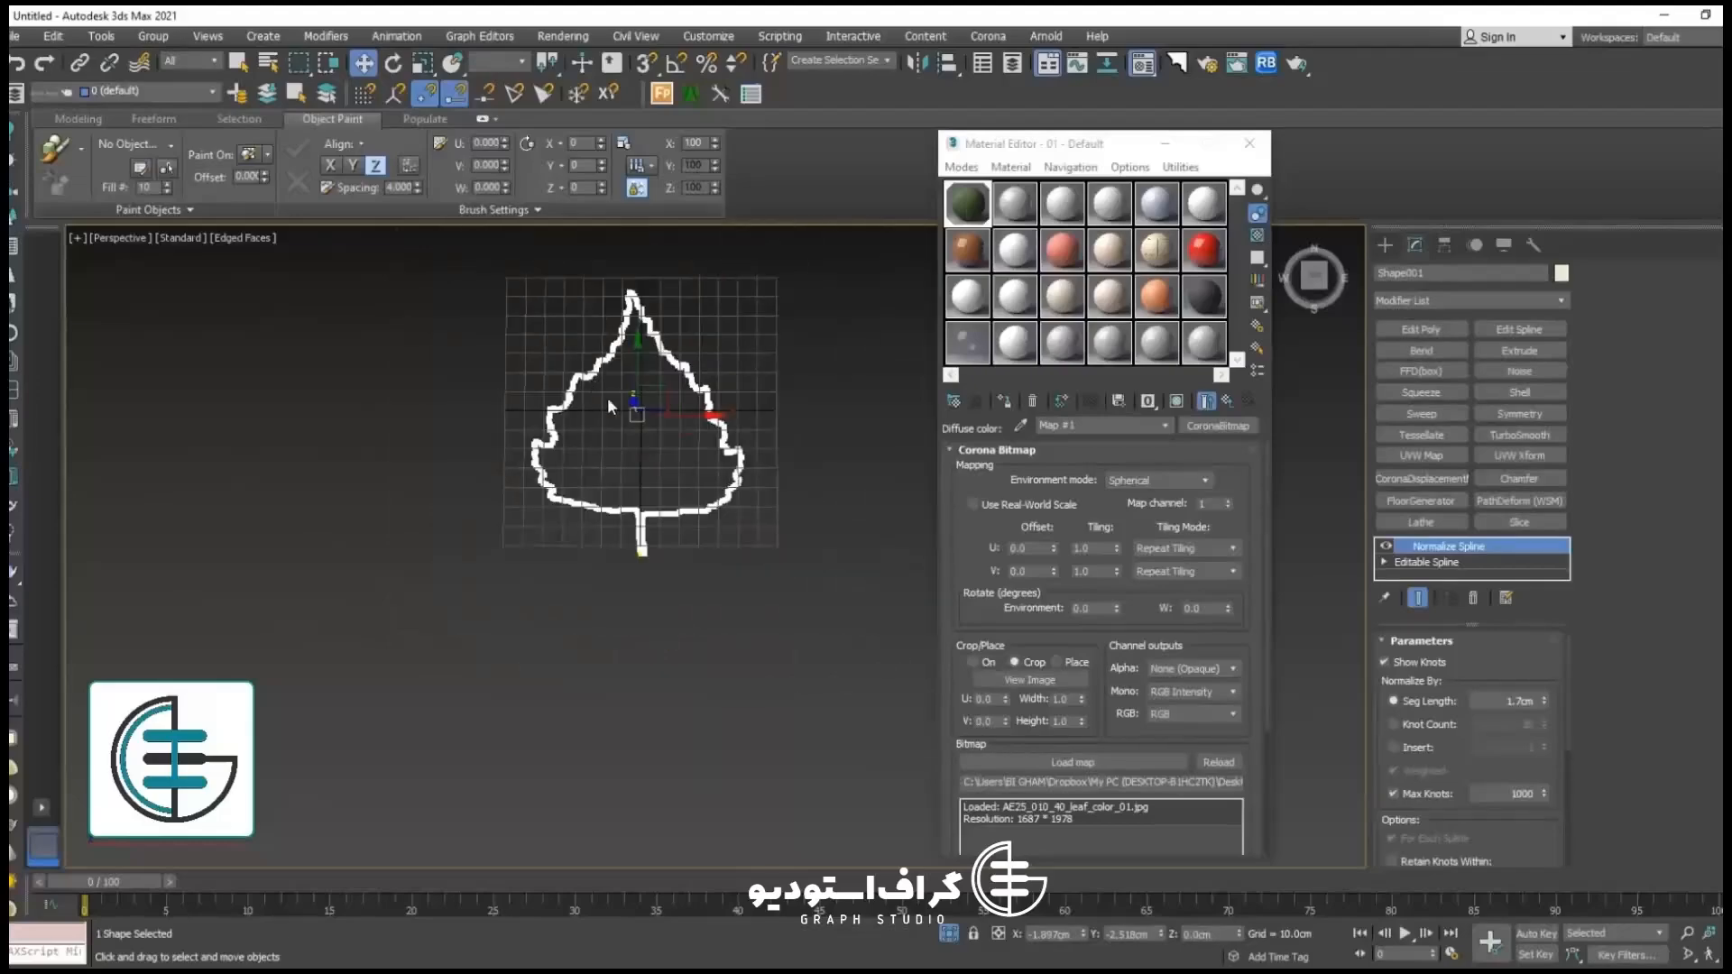
Step: In the base Editable Spline, connect the two open end vertices at the leaf's stem with Connect
{"action": "scroll", "coordinate": [693, 446], "scroll_direction": "up", "scroll_amount": 3}
{"action": "middle_click_drag", "start_coordinate": [720, 604], "coordinate": [679, 642]}
{"action": "middle_click_drag", "start_coordinate": [673, 756], "coordinate": [787, 582], "text": "alt"}
{"action": "scroll", "coordinate": [801, 658], "scroll_direction": "up", "scroll_amount": 5}
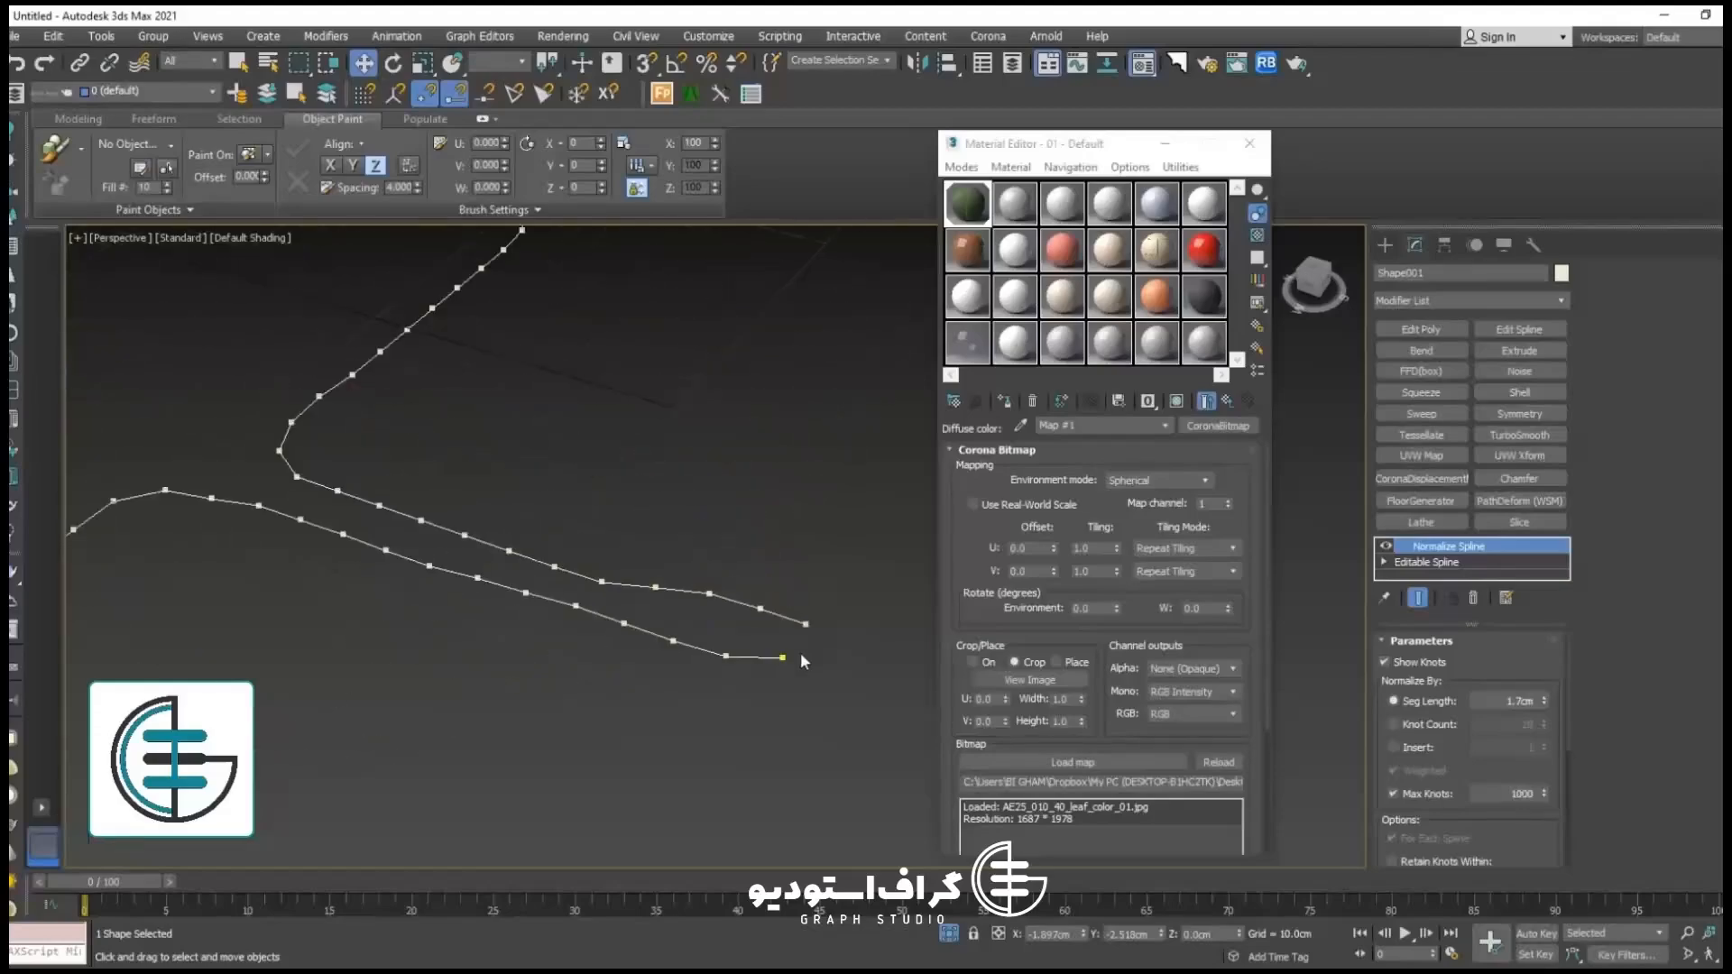
{"action": "left_click", "coordinate": [1442, 563]}
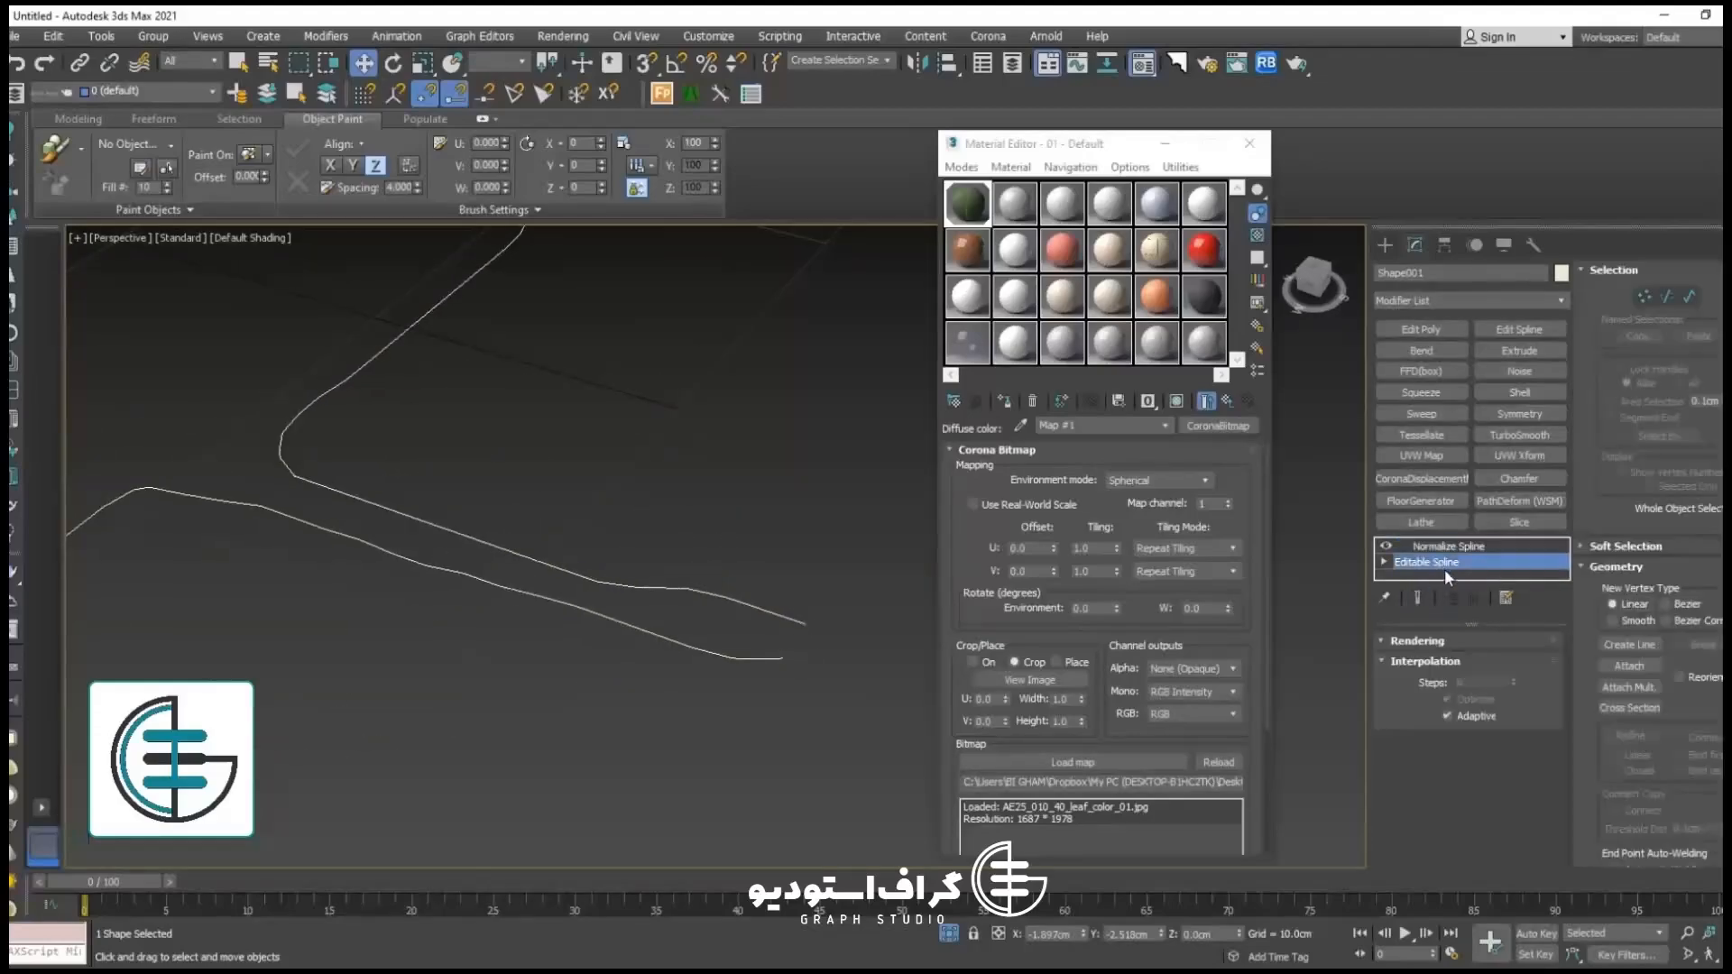
{"action": "left_click", "coordinate": [1689, 296]}
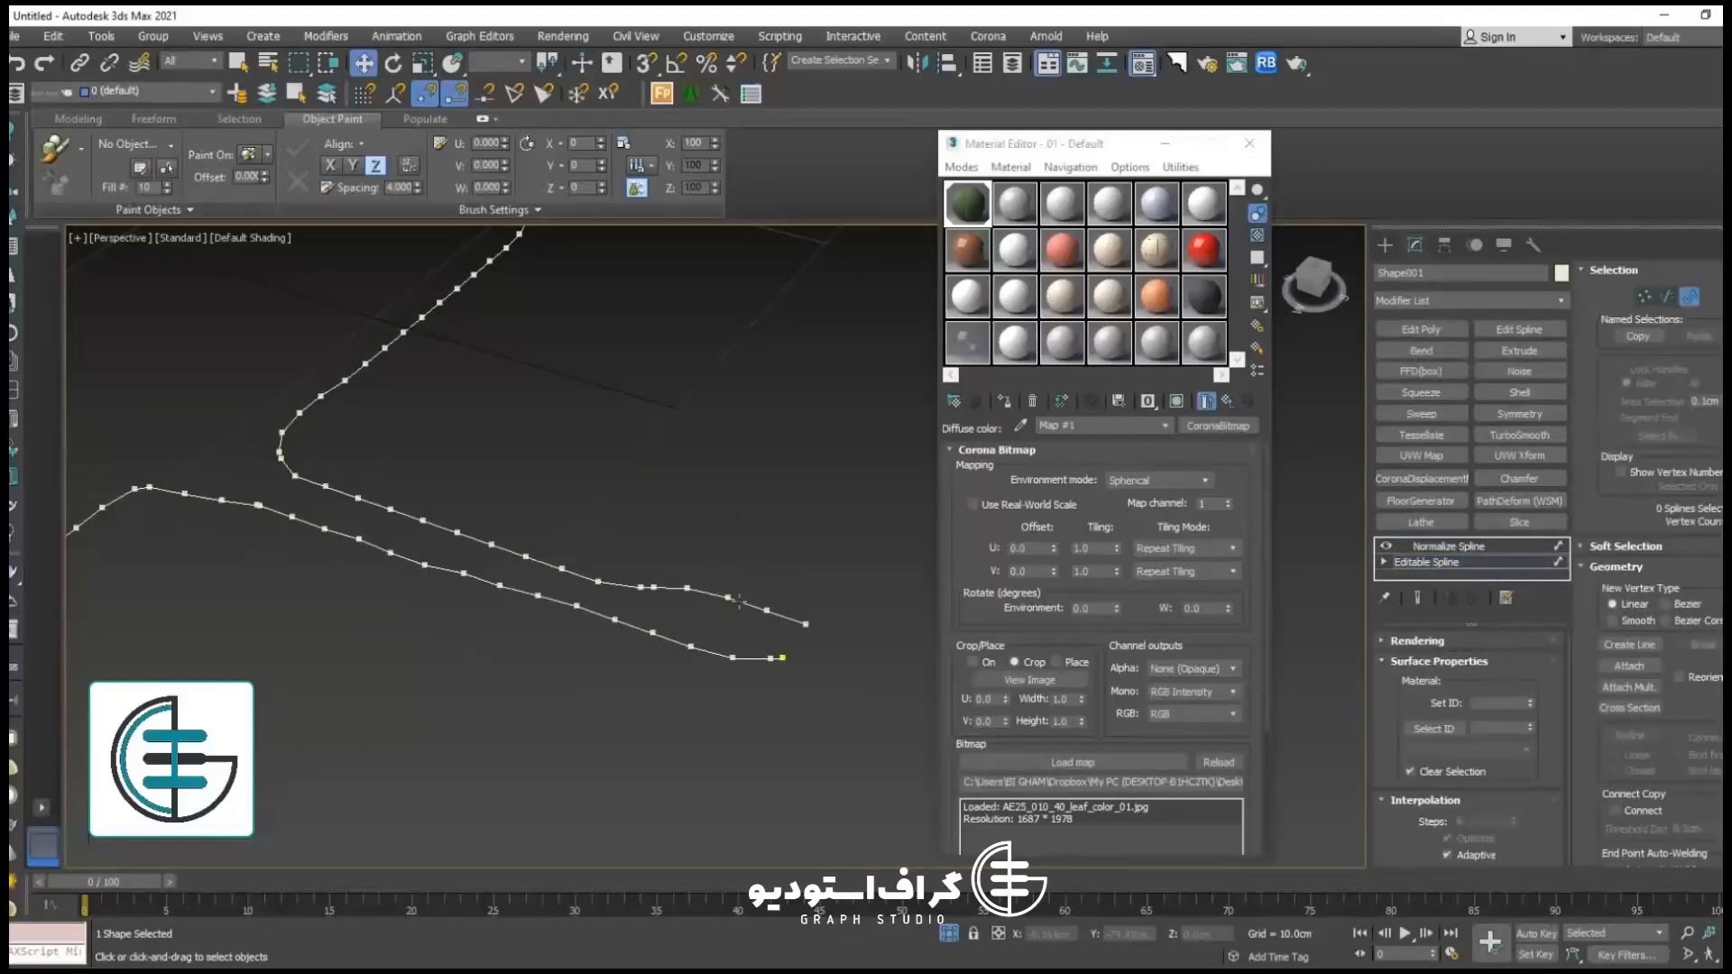
{"action": "left_click", "coordinate": [739, 601]}
{"action": "left_click", "coordinate": [1645, 298]}
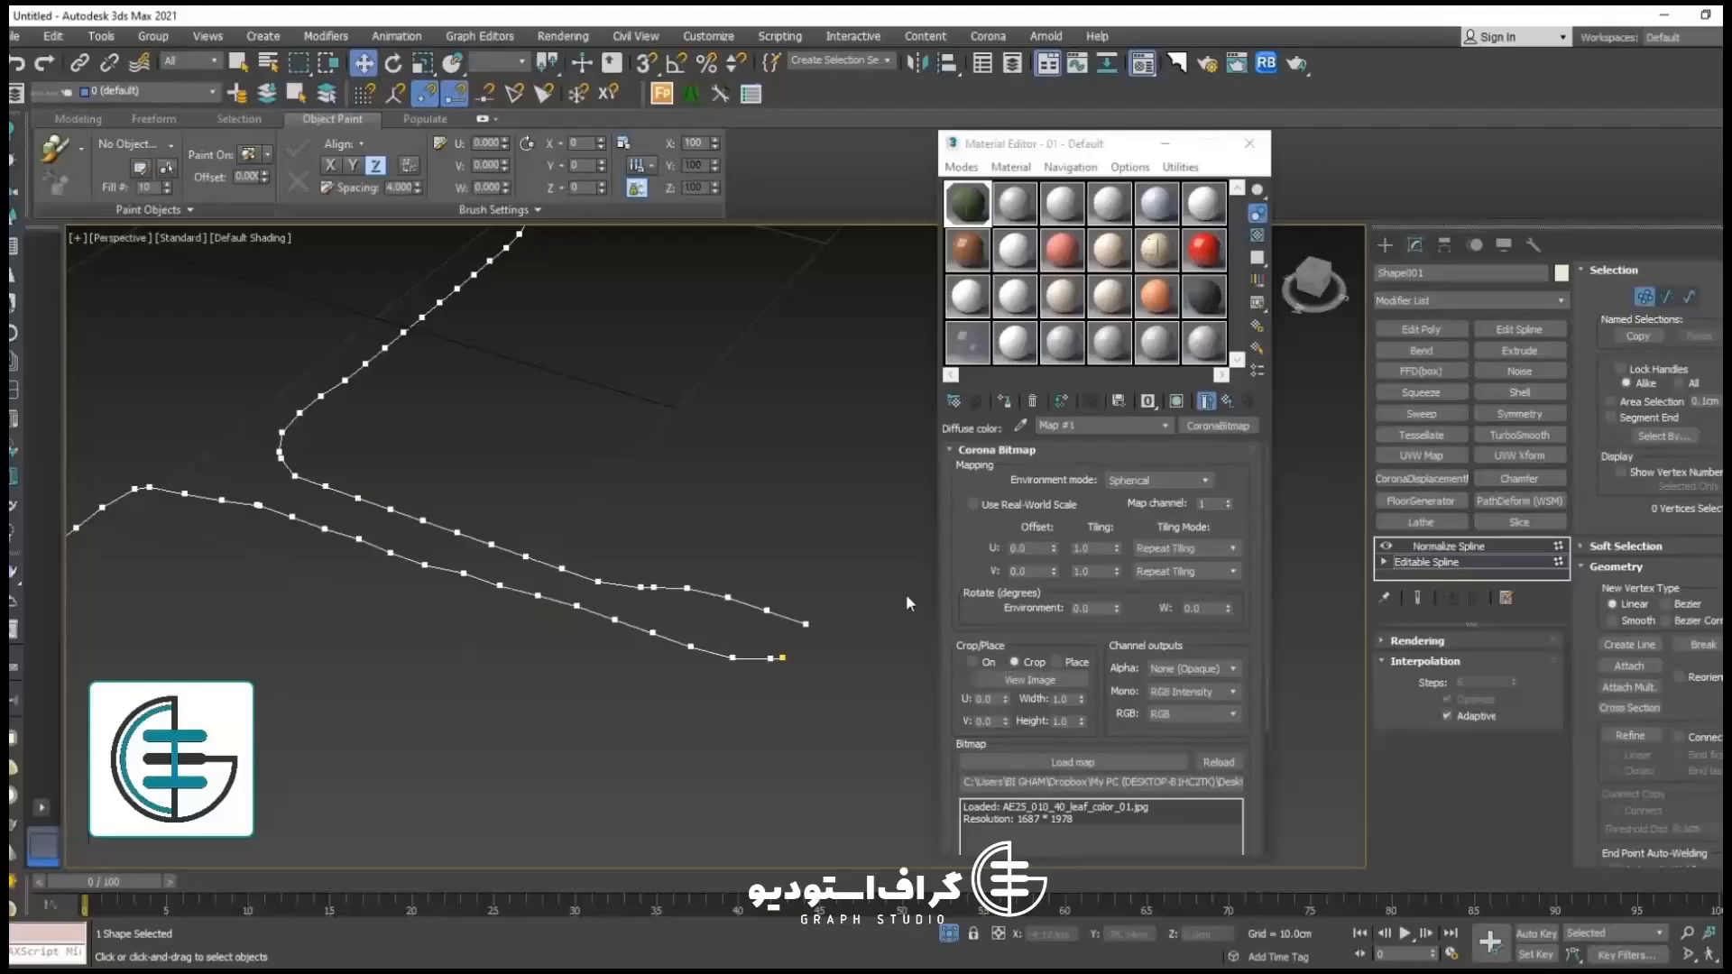
{"action": "left_click", "coordinate": [783, 660]}
{"action": "left_click_drag", "start_coordinate": [1671, 692], "coordinate": [1678, 402]}
{"action": "left_click", "coordinate": [1640, 646]}
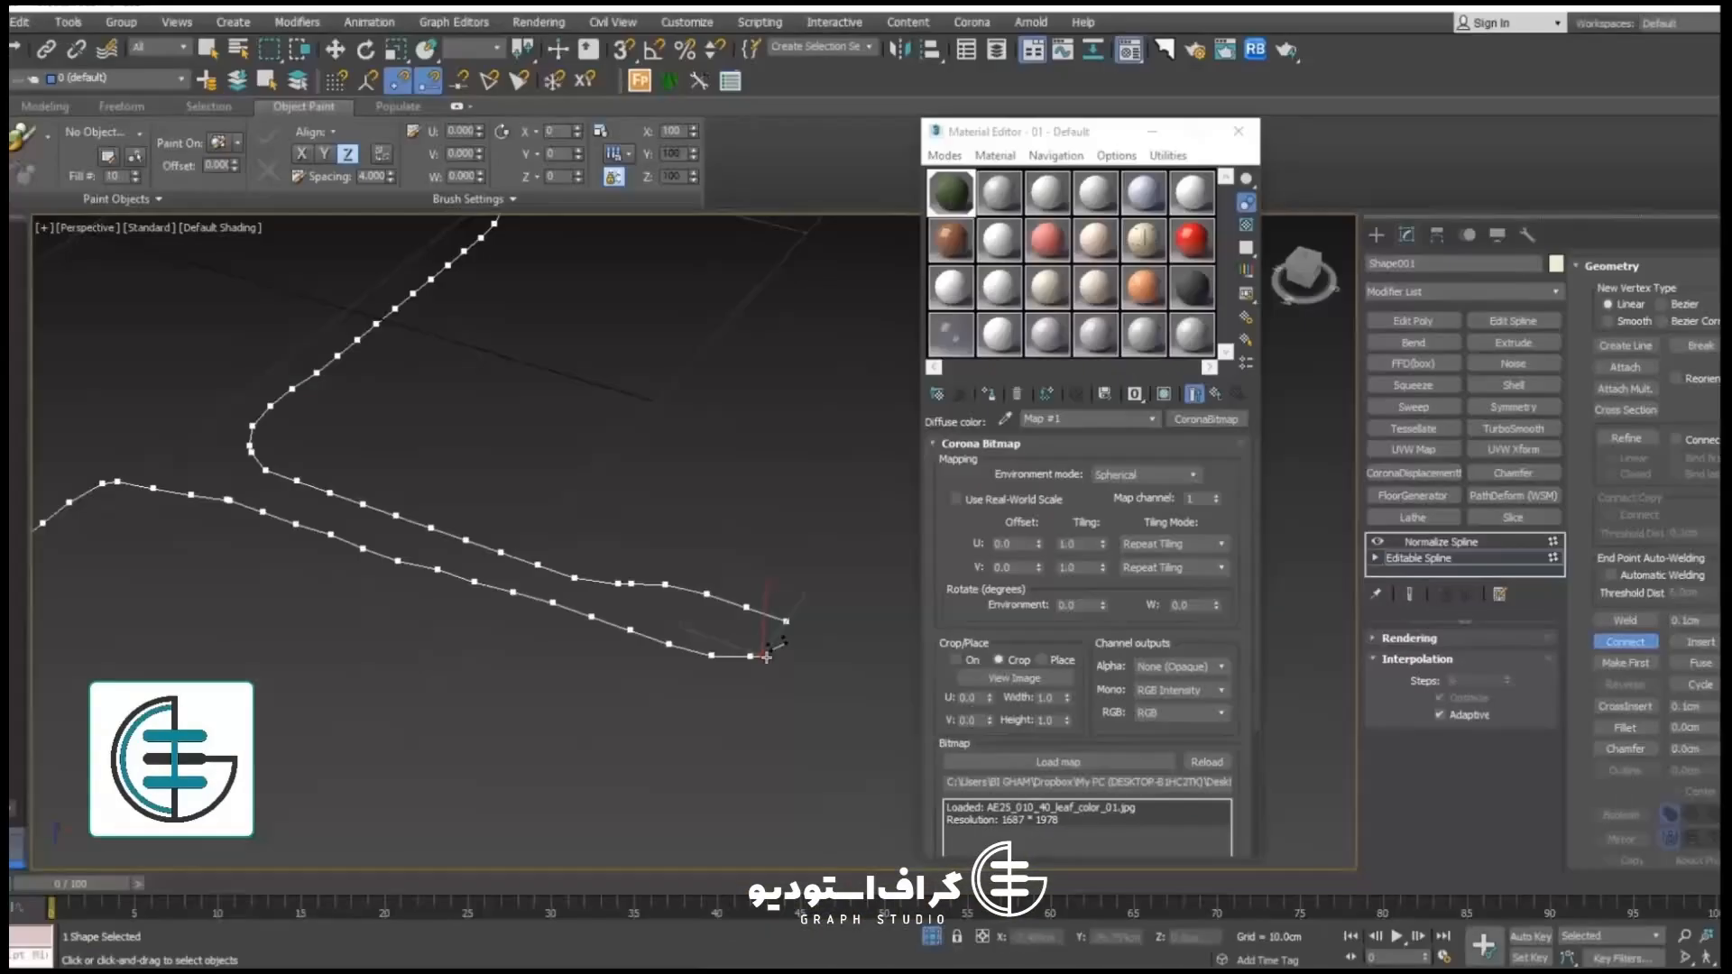
{"action": "left_click_drag", "start_coordinate": [766, 657], "coordinate": [787, 621]}
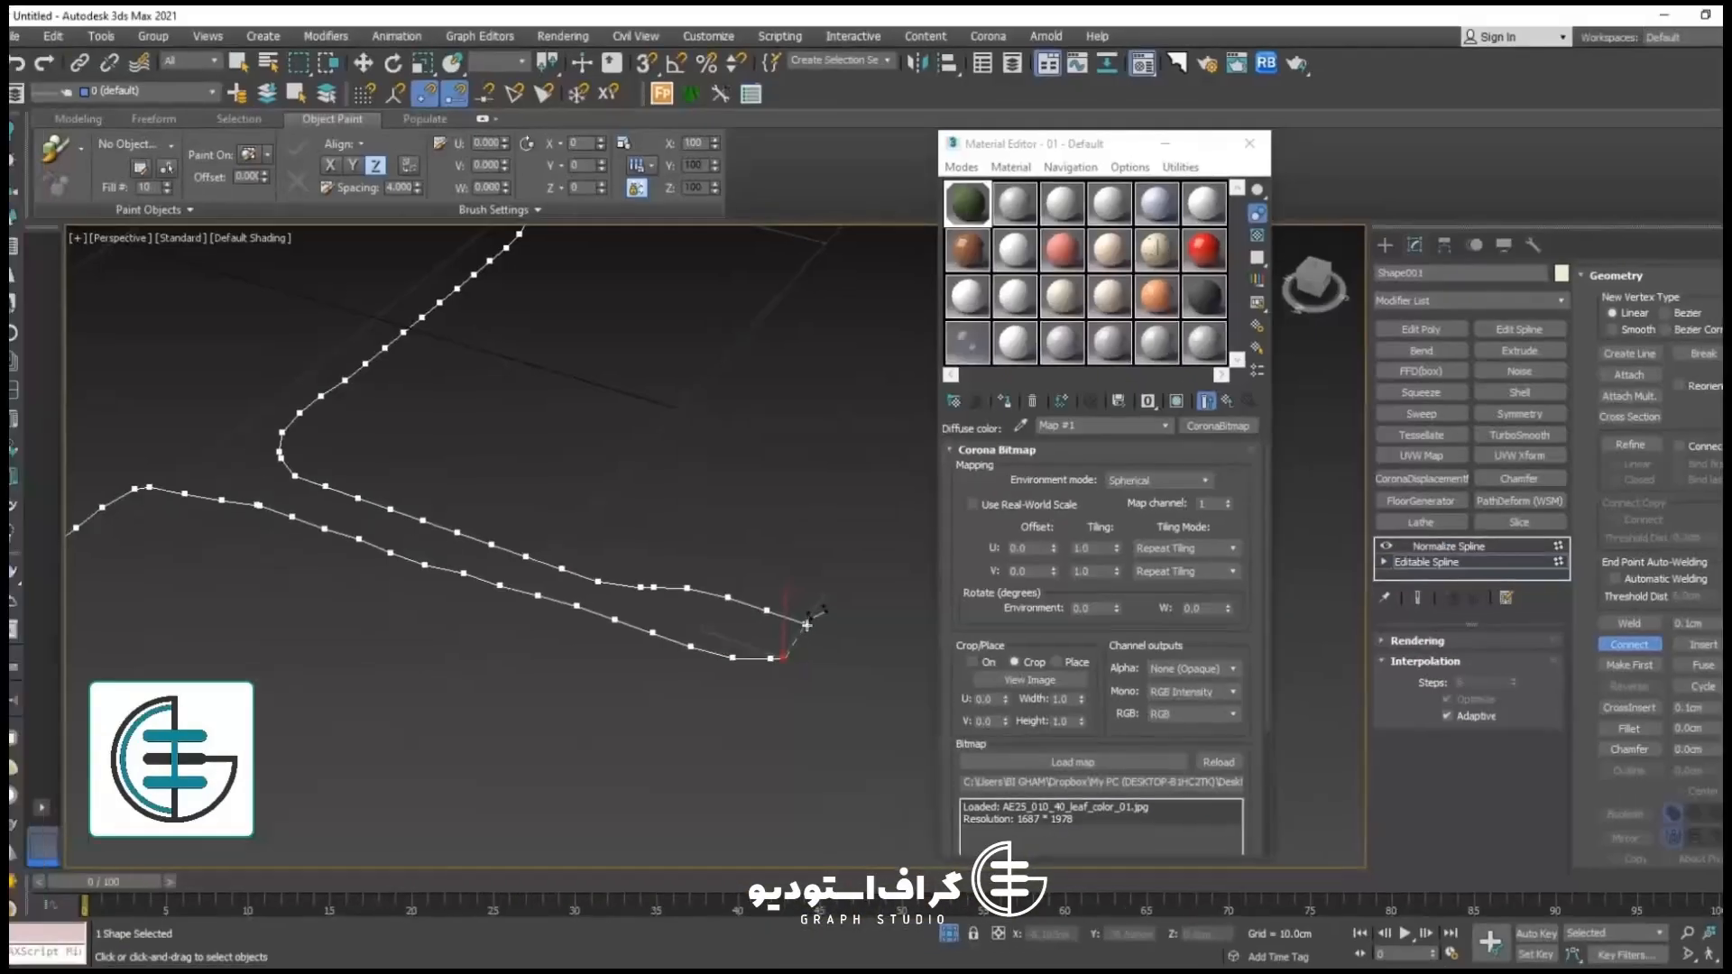
{"action": "middle_click_drag", "start_coordinate": [726, 644], "coordinate": [724, 591], "text": "alt"}
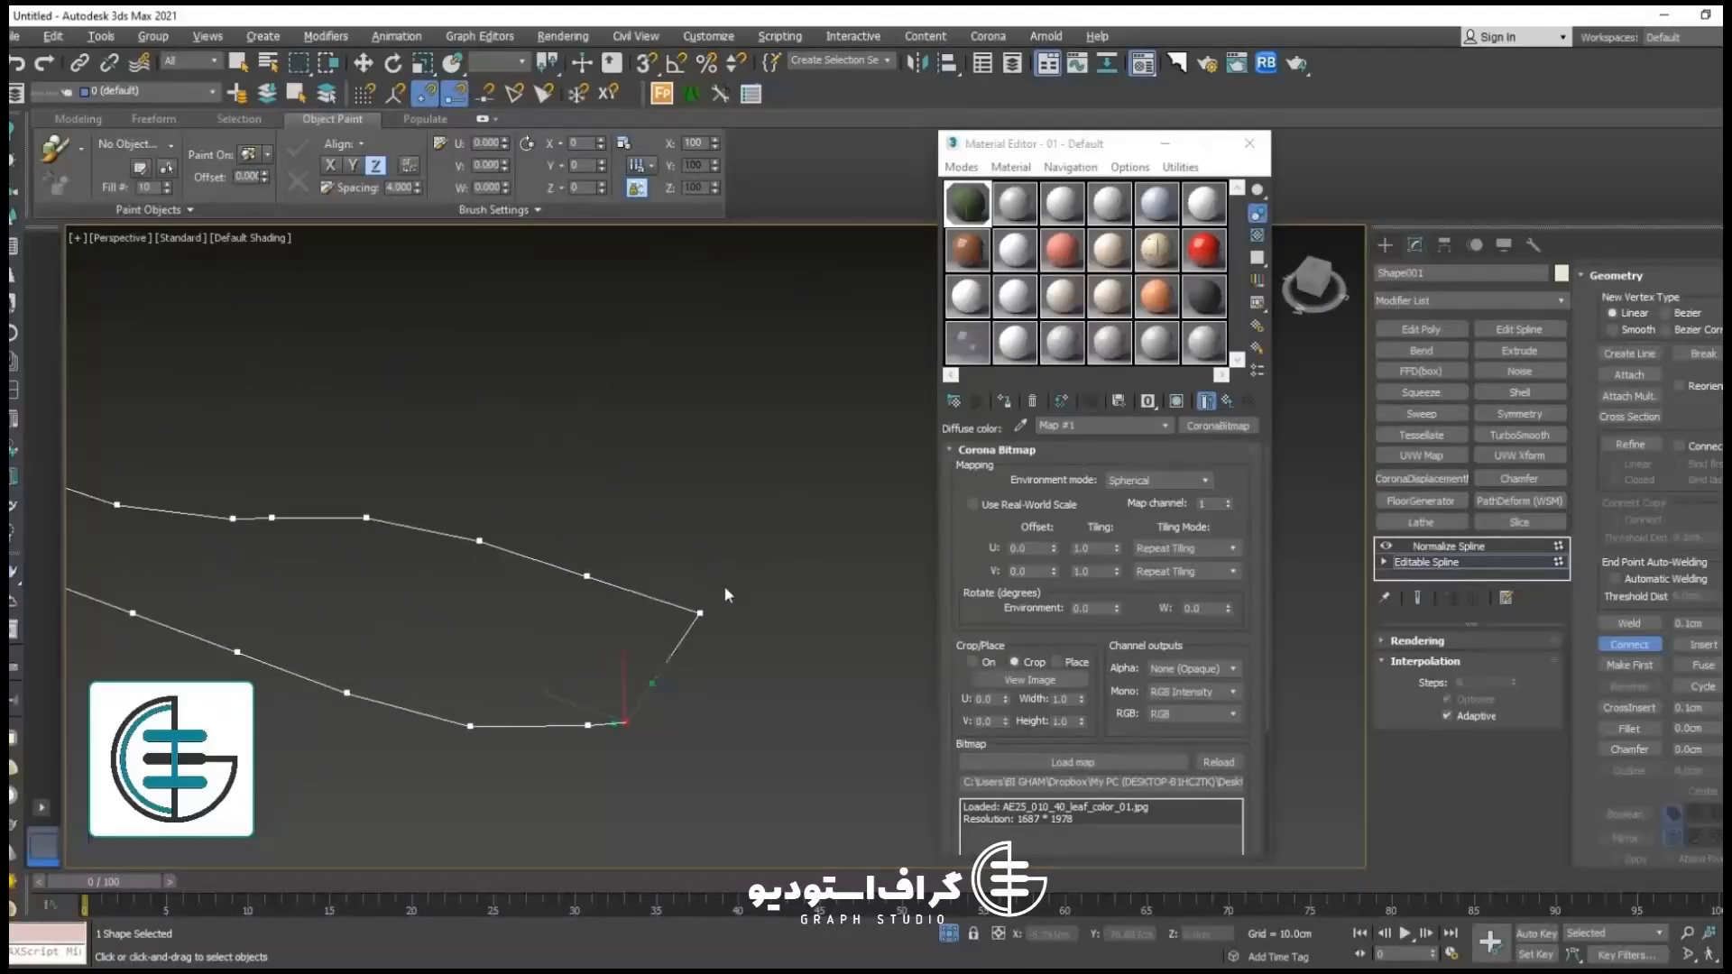
{"action": "left_click", "coordinate": [1624, 645]}
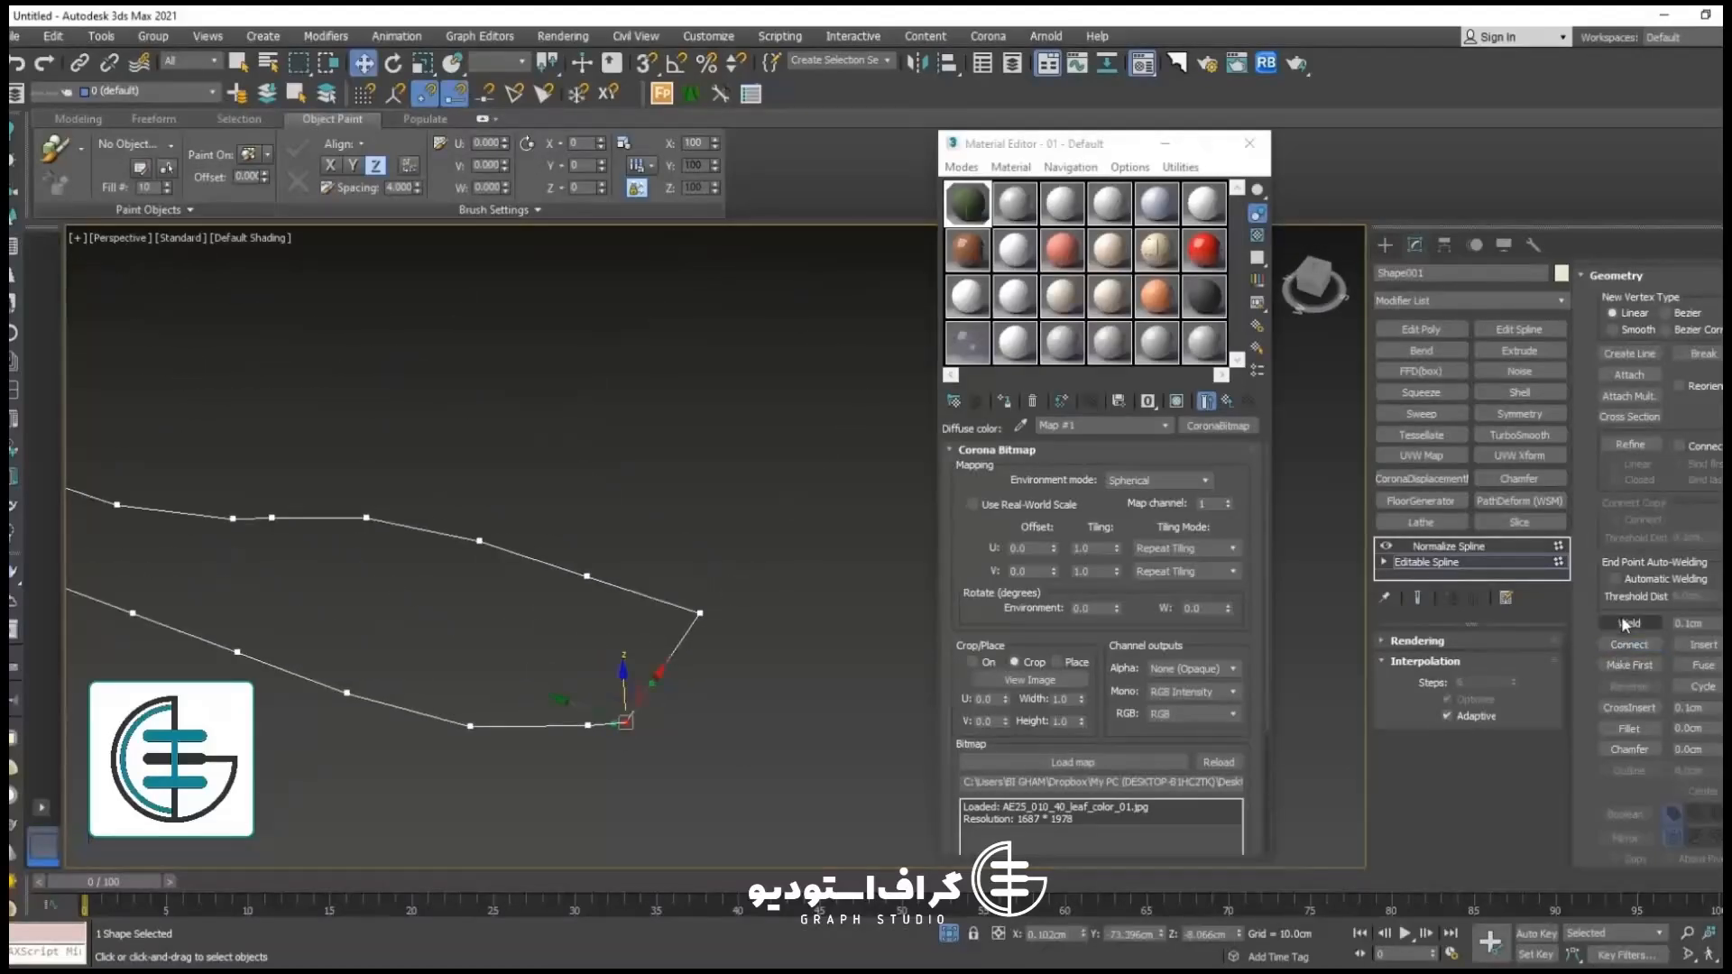
Step: Check at spline sub-object level whether the leaf outline is closed, and return to the Normalize Spline modifier
{"action": "left_click", "coordinate": [1436, 563]}
{"action": "left_click_drag", "start_coordinate": [1702, 426], "coordinate": [1702, 679]}
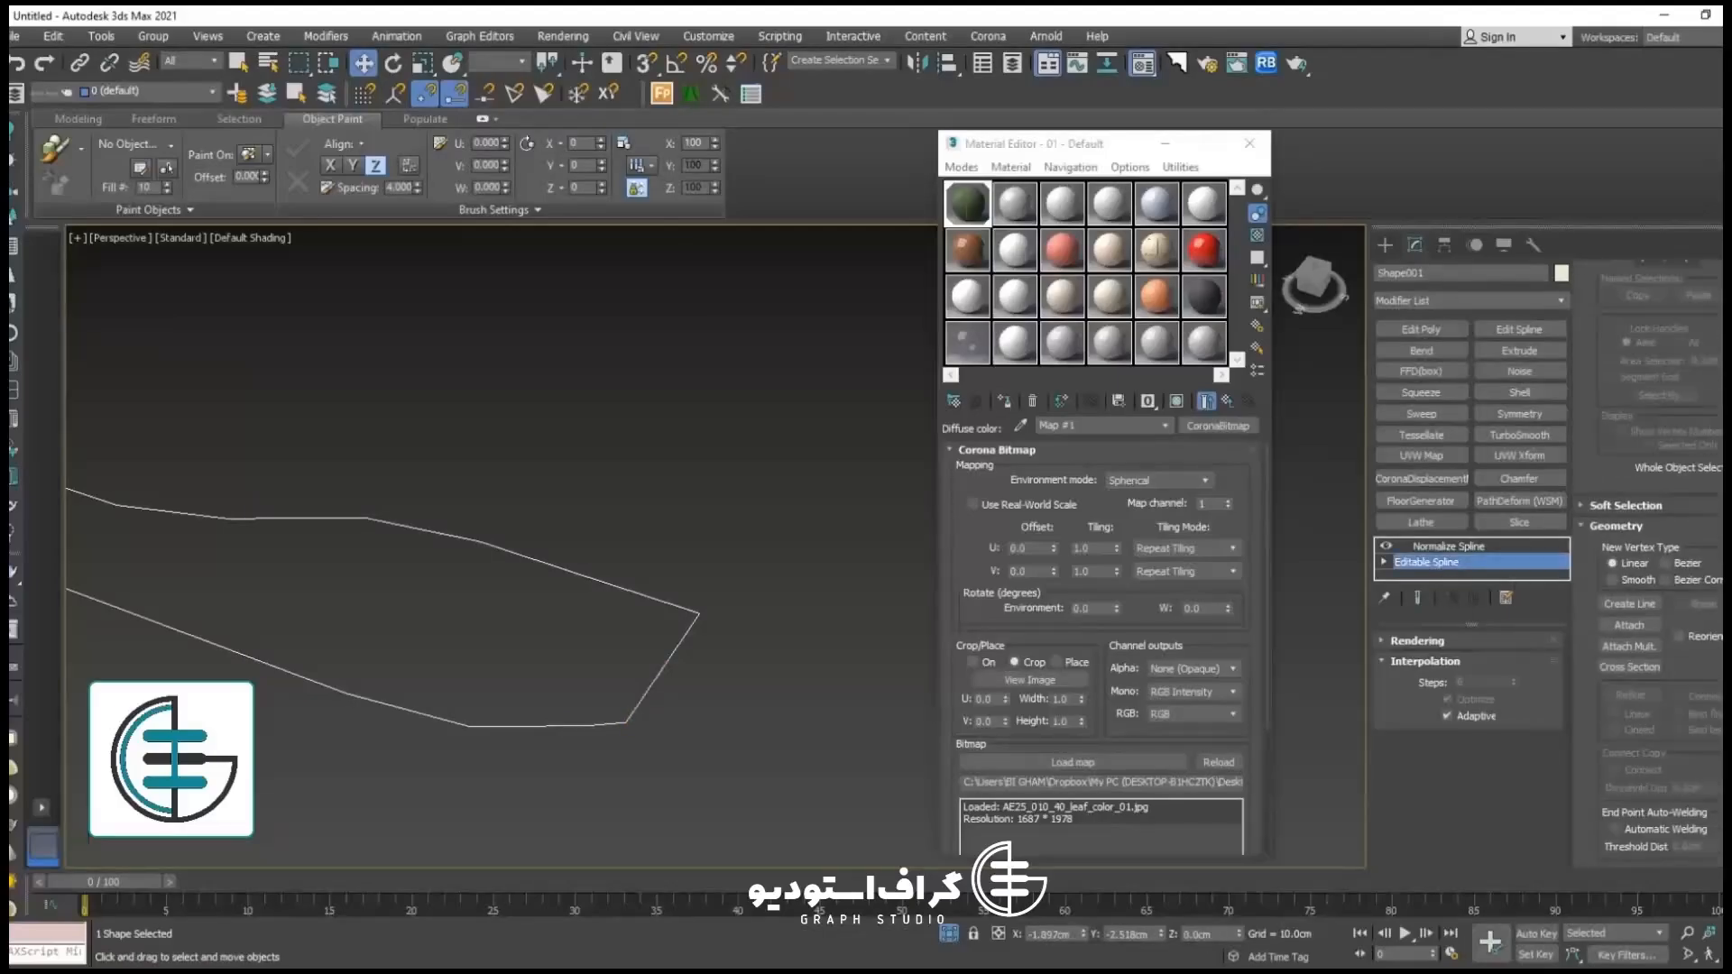
{"action": "left_click_drag", "start_coordinate": [1715, 292], "coordinate": [1714, 333]}
{"action": "left_click", "coordinate": [1690, 296]}
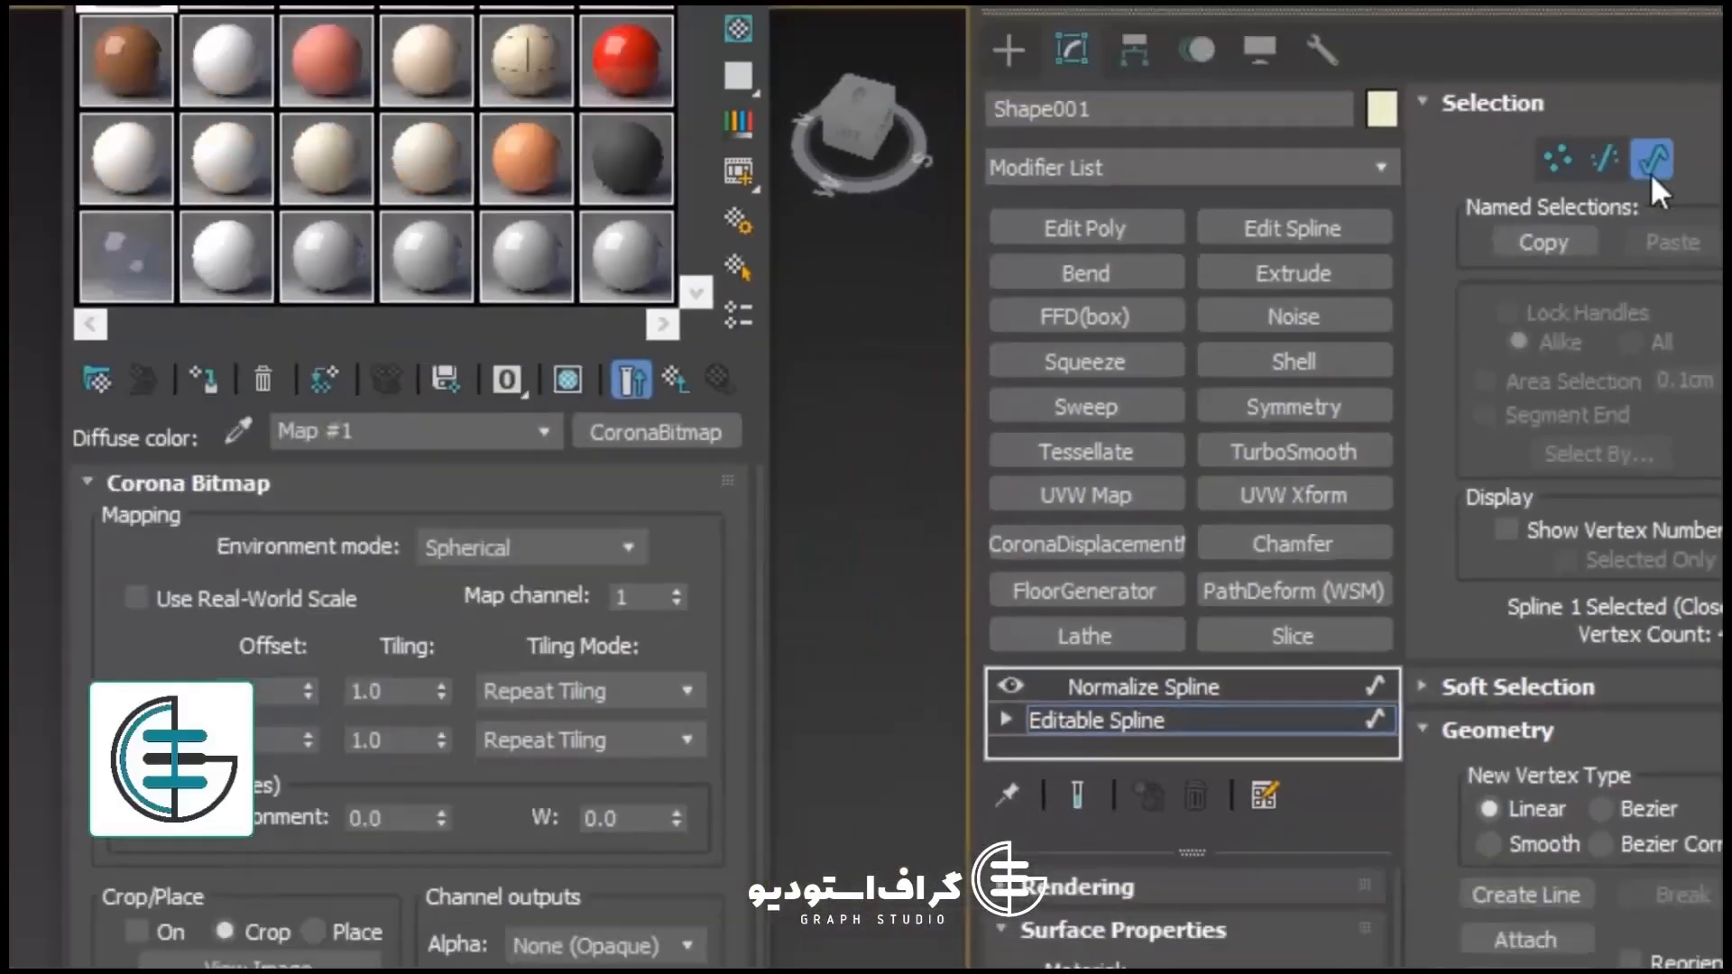
{"action": "left_click", "coordinate": [1653, 174]}
{"action": "left_click", "coordinate": [1143, 689]}
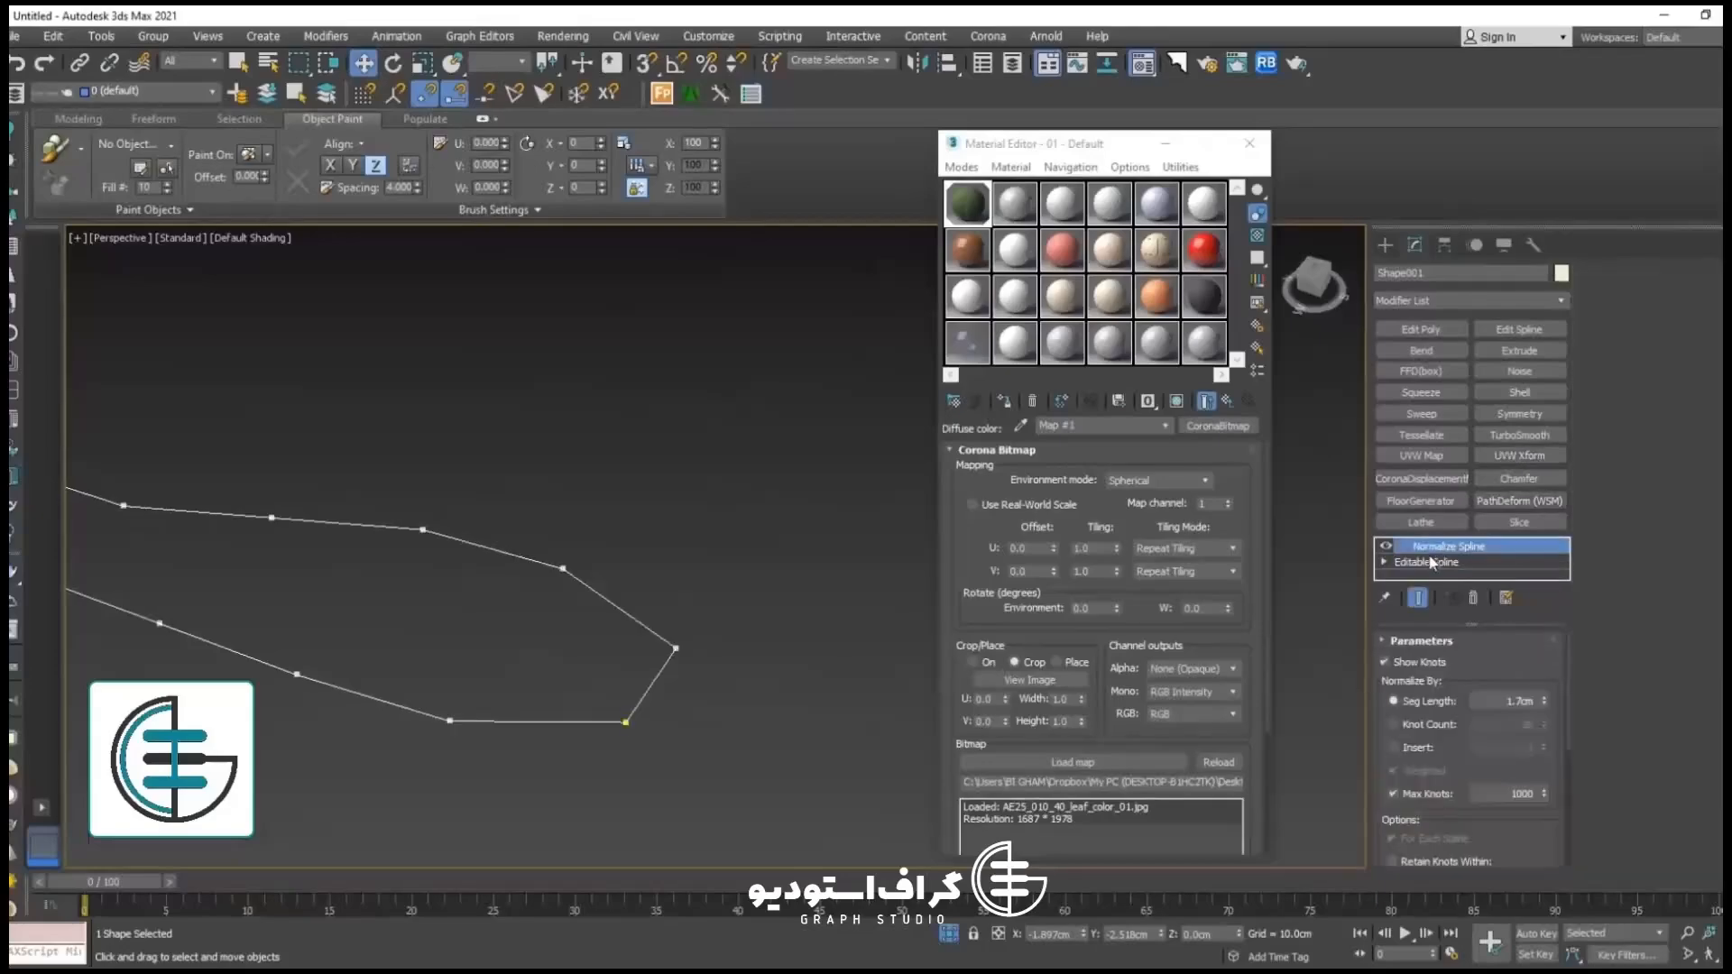
Step: Add a Subdivide modifier above Normalize Spline on the leaf outline and display edged faces
{"action": "scroll", "coordinate": [480, 620], "scroll_direction": "down", "scroll_amount": 5}
{"action": "middle_click_drag", "start_coordinate": [480, 620], "coordinate": [733, 617]}
{"action": "mouse_move", "coordinate": [732, 617]}
{"action": "middle_mouse_down", "text": "alt"}
{"action": "mouse_move", "coordinate": [699, 617]}
{"action": "mouse_move", "coordinate": [732, 590]}
{"action": "middle_mouse_up", "text": "alt"}
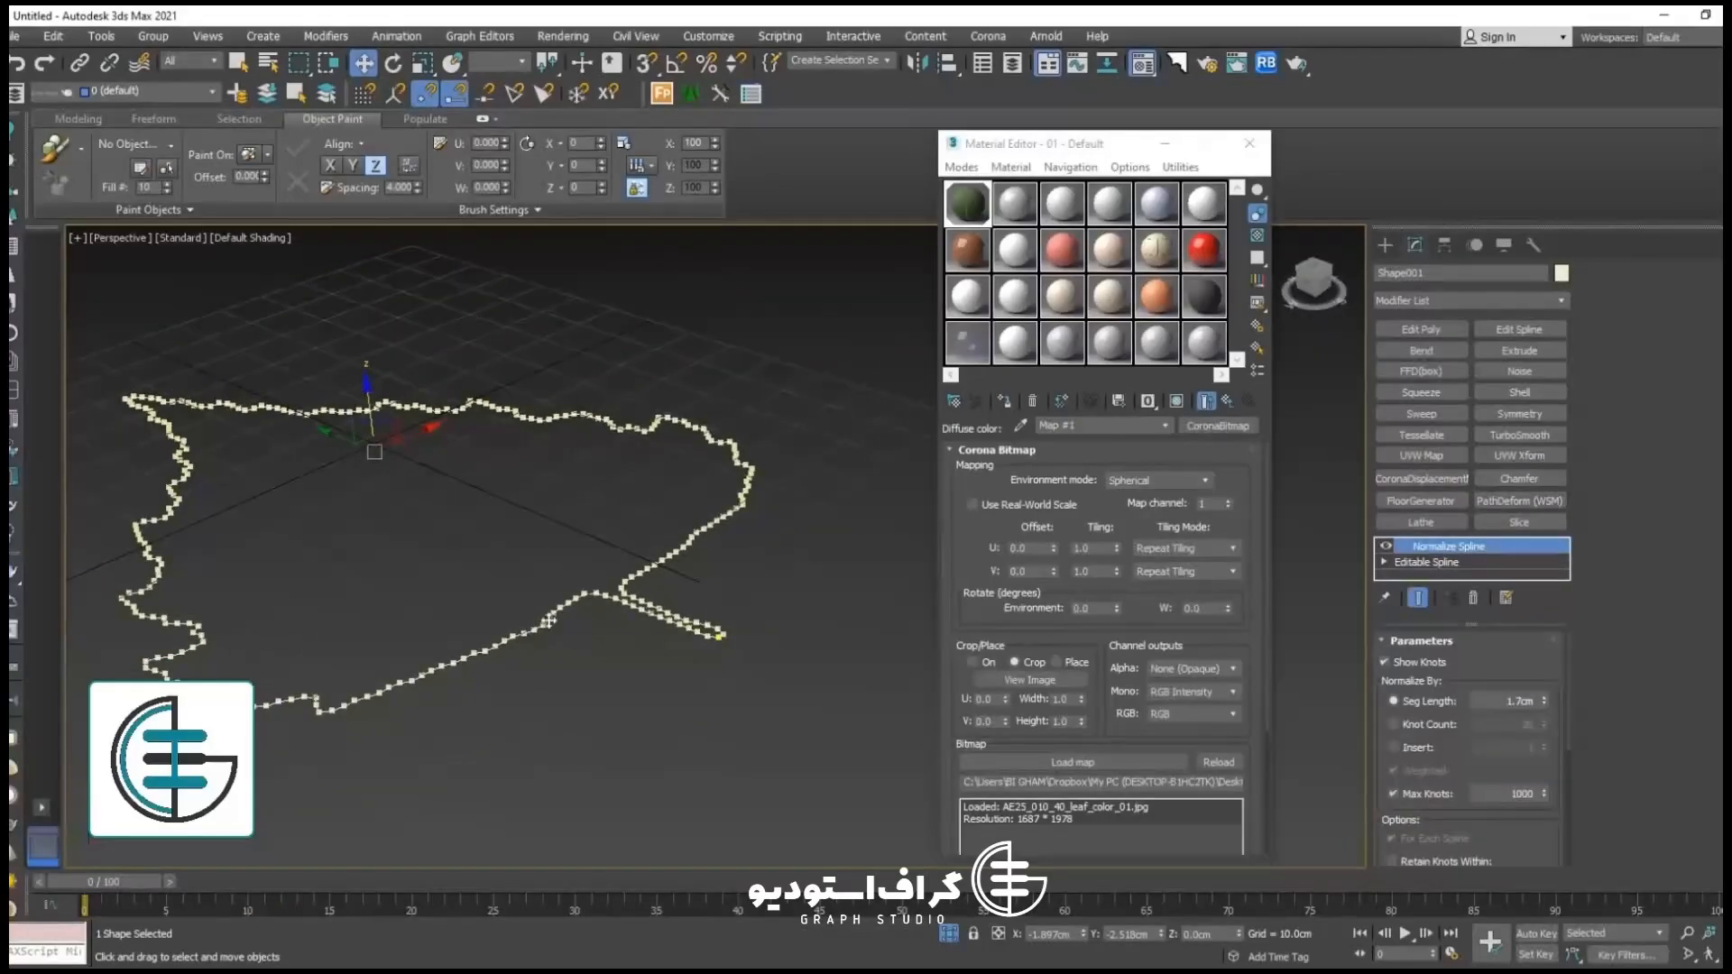
{"action": "middle_click_drag", "start_coordinate": [548, 621], "coordinate": [566, 614]}
{"action": "type", "text": "x"}
{"action": "type", "text": "s"}
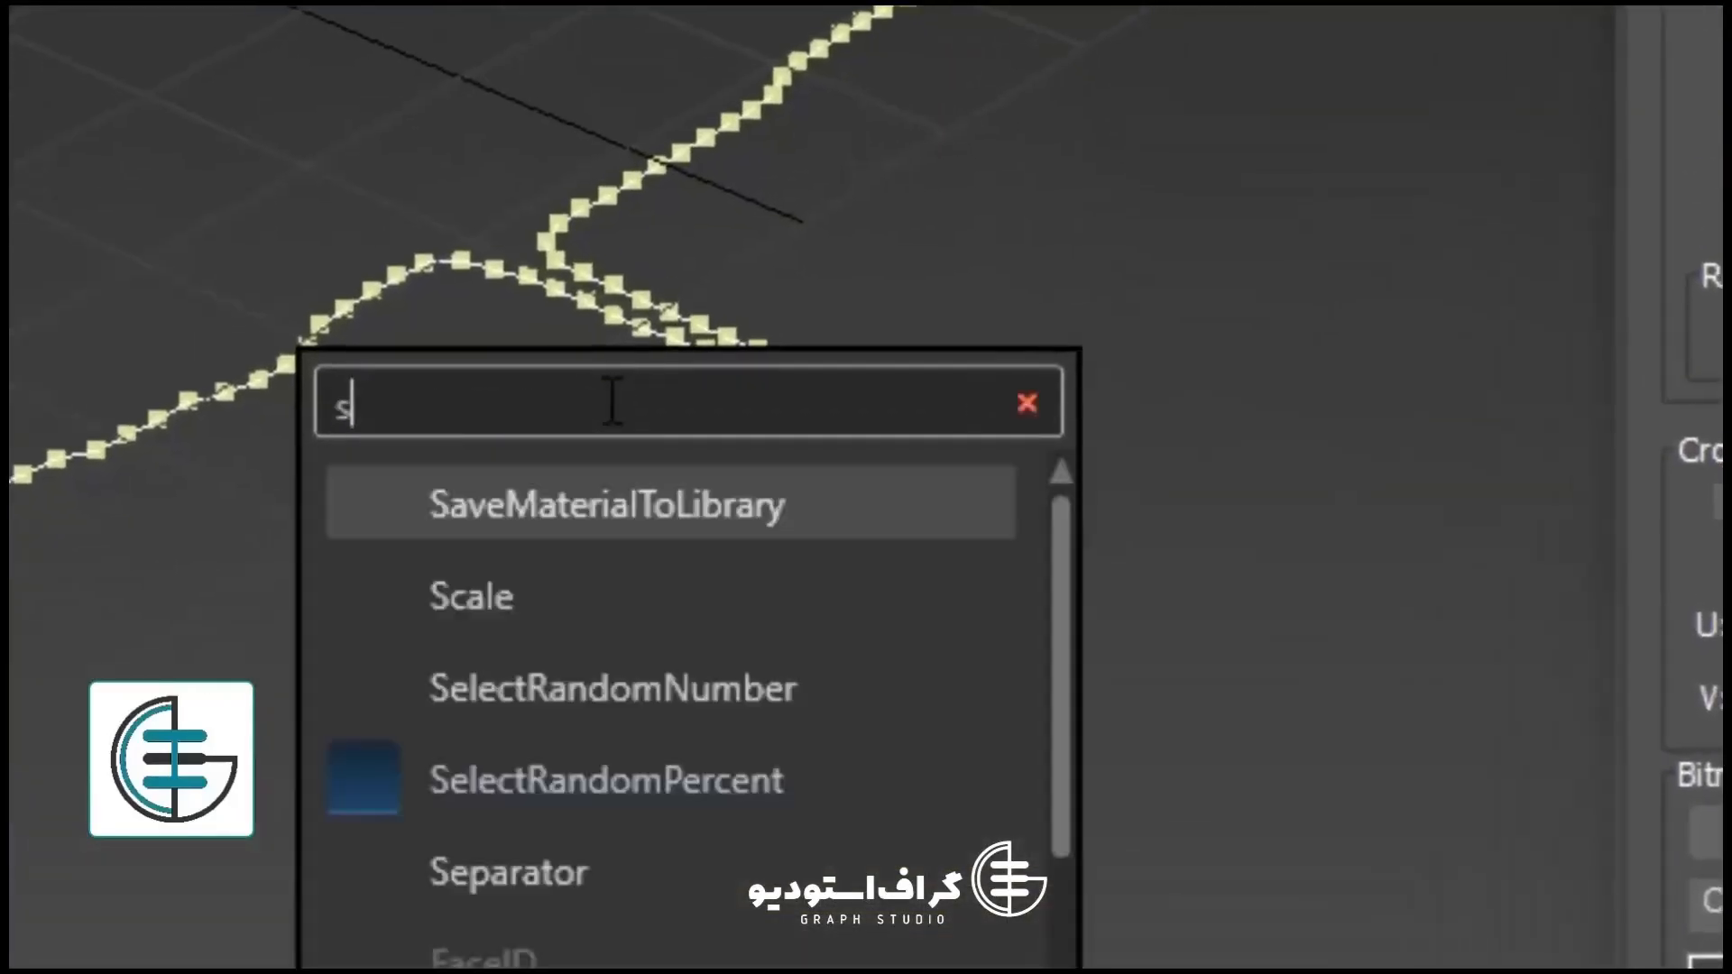
{"action": "type", "text": "ub"}
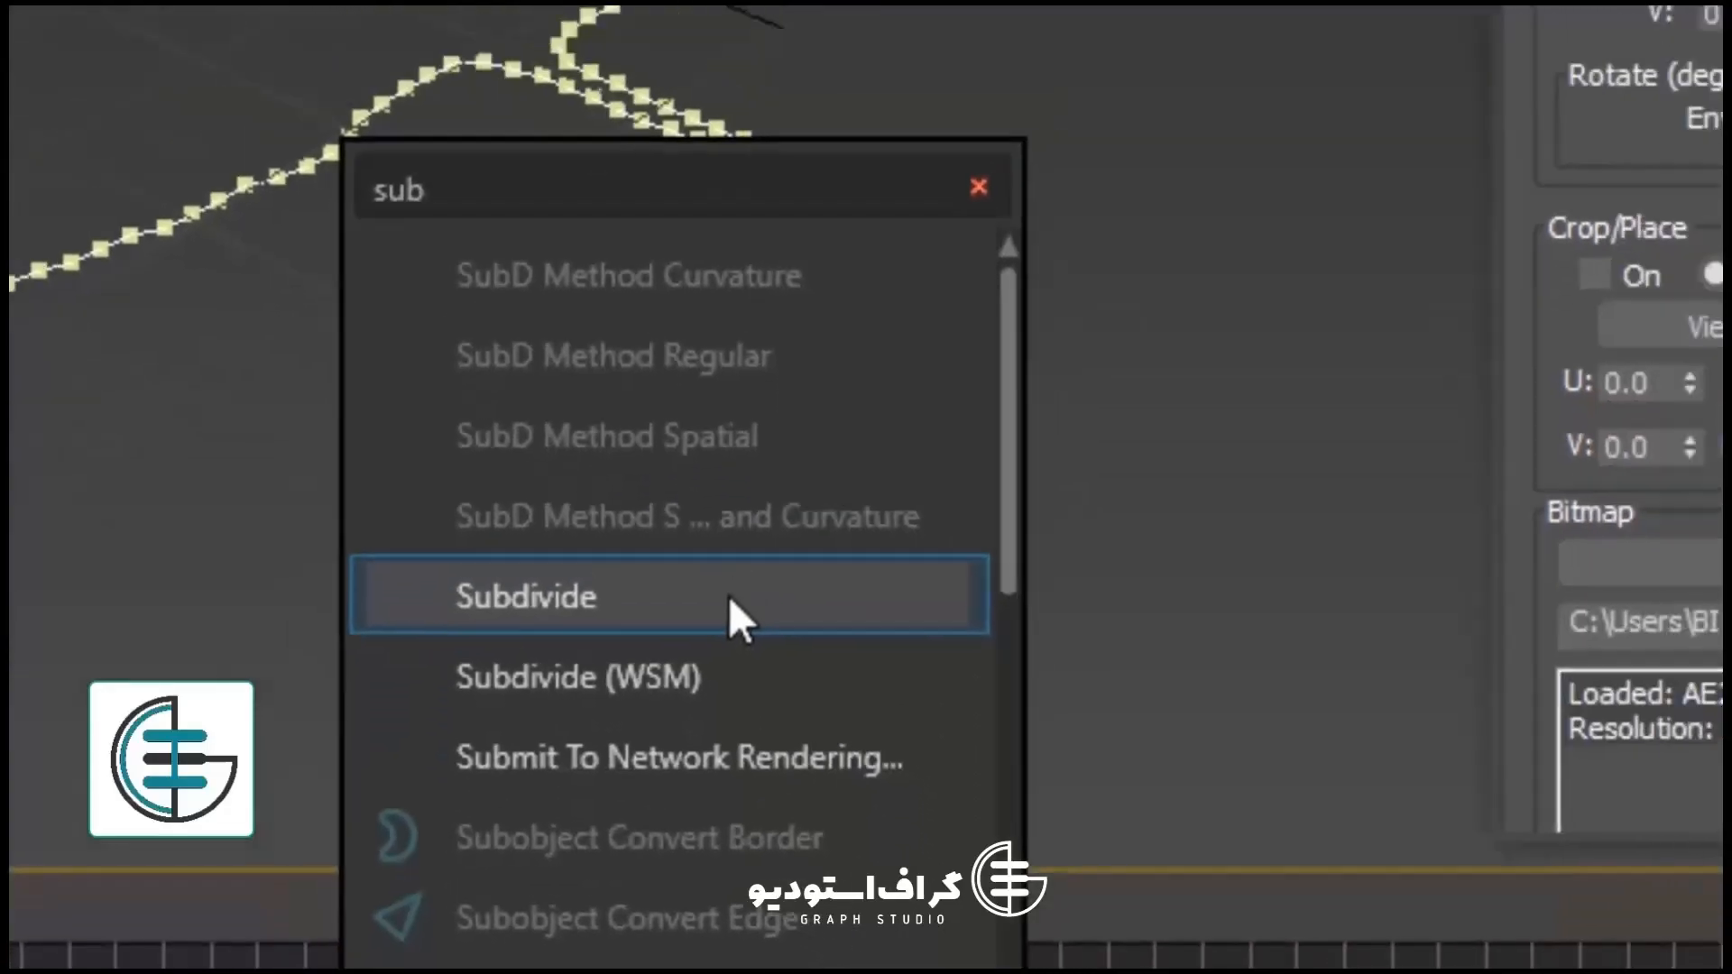
{"action": "left_click", "coordinate": [729, 597]}
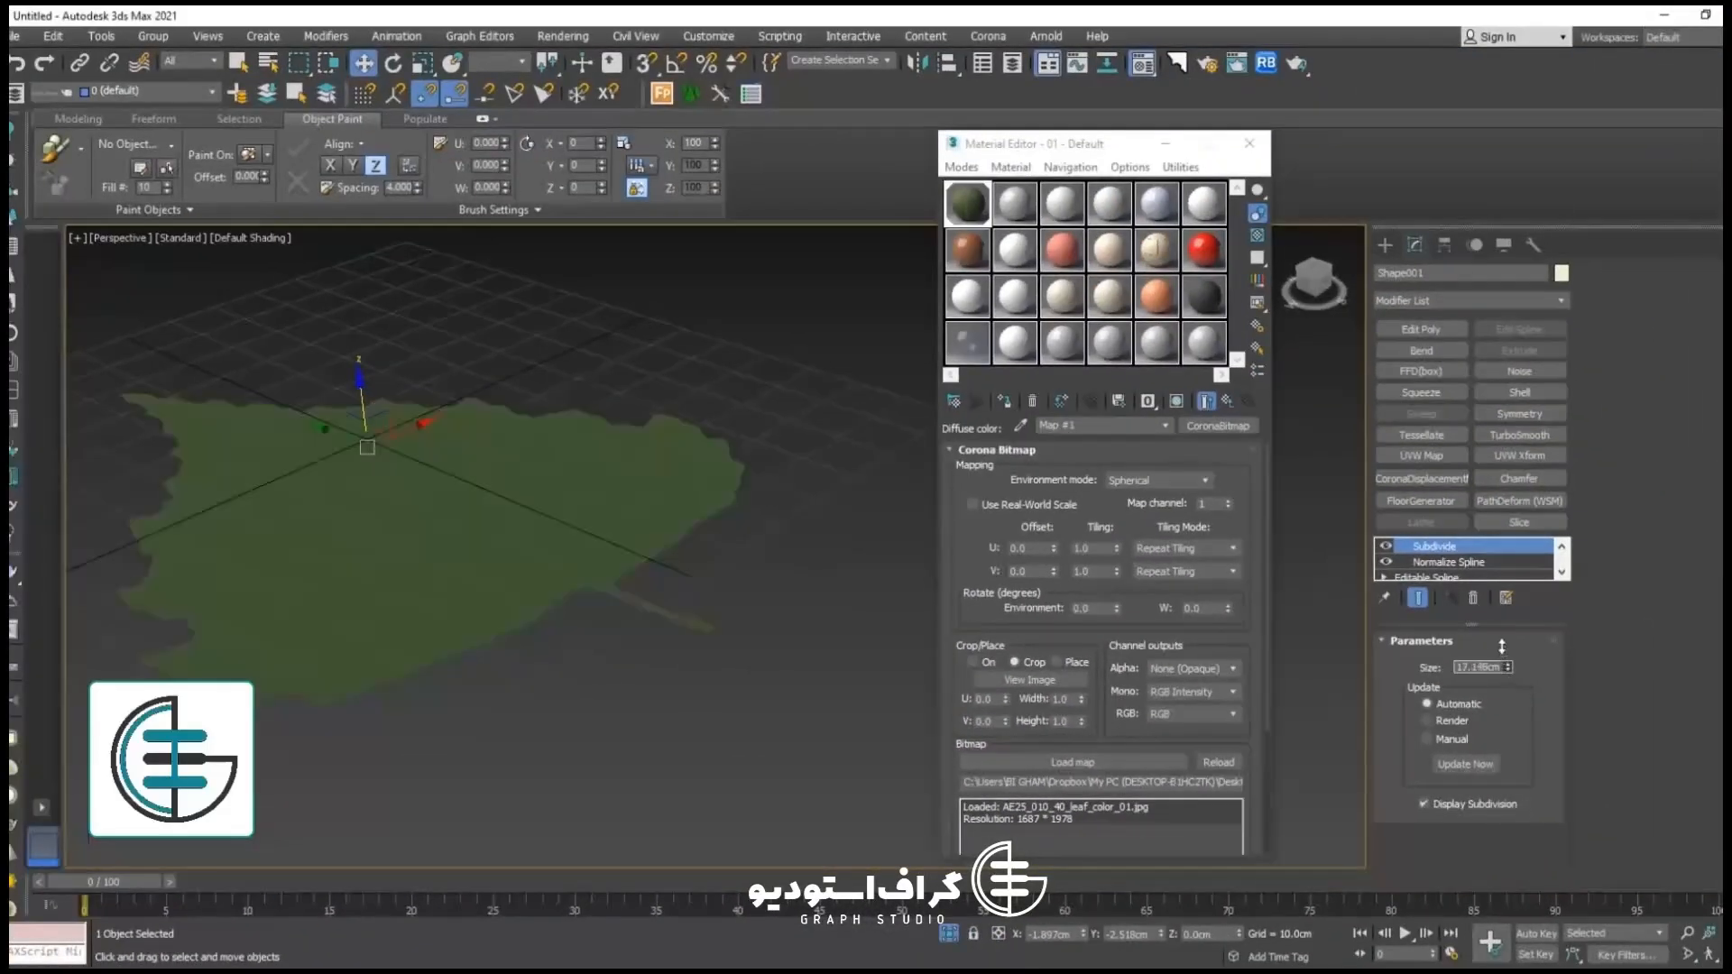
{"action": "key", "text": "F4"}
{"action": "middle_click_drag", "start_coordinate": [626, 605], "coordinate": [731, 648]}
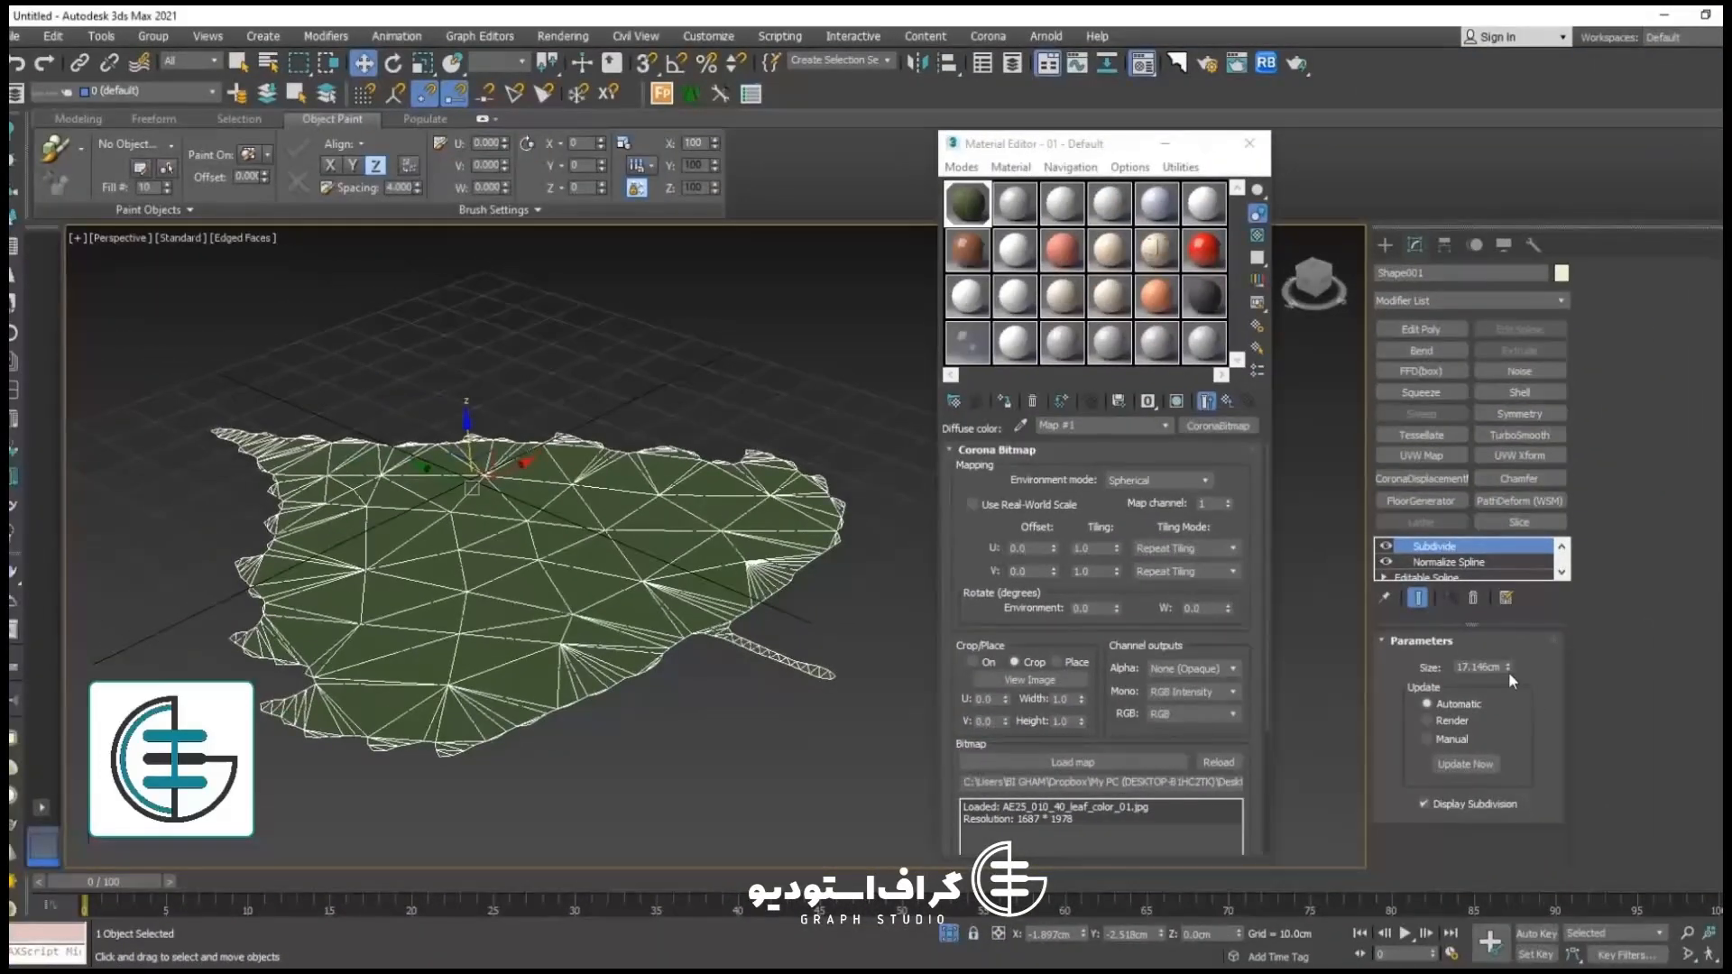
Step: Reduce the Subdivide size to 5.822 cm for a denser leaf mesh, and inspect the triangulation
{"action": "left_click_drag", "start_coordinate": [1507, 669], "coordinate": [1509, 726]}
{"action": "mouse_move", "coordinate": [636, 637]}
{"action": "middle_mouse_down"}
{"action": "mouse_move", "coordinate": [656, 635]}
{"action": "mouse_move", "coordinate": [665, 684]}
{"action": "mouse_move", "coordinate": [650, 626]}
{"action": "middle_mouse_up"}
{"action": "left_click_drag", "start_coordinate": [1509, 669], "coordinate": [1509, 686]}
{"action": "scroll", "coordinate": [762, 499], "scroll_direction": "up", "scroll_amount": 5}
{"action": "scroll", "coordinate": [762, 499], "scroll_direction": "down", "scroll_amount": 5}
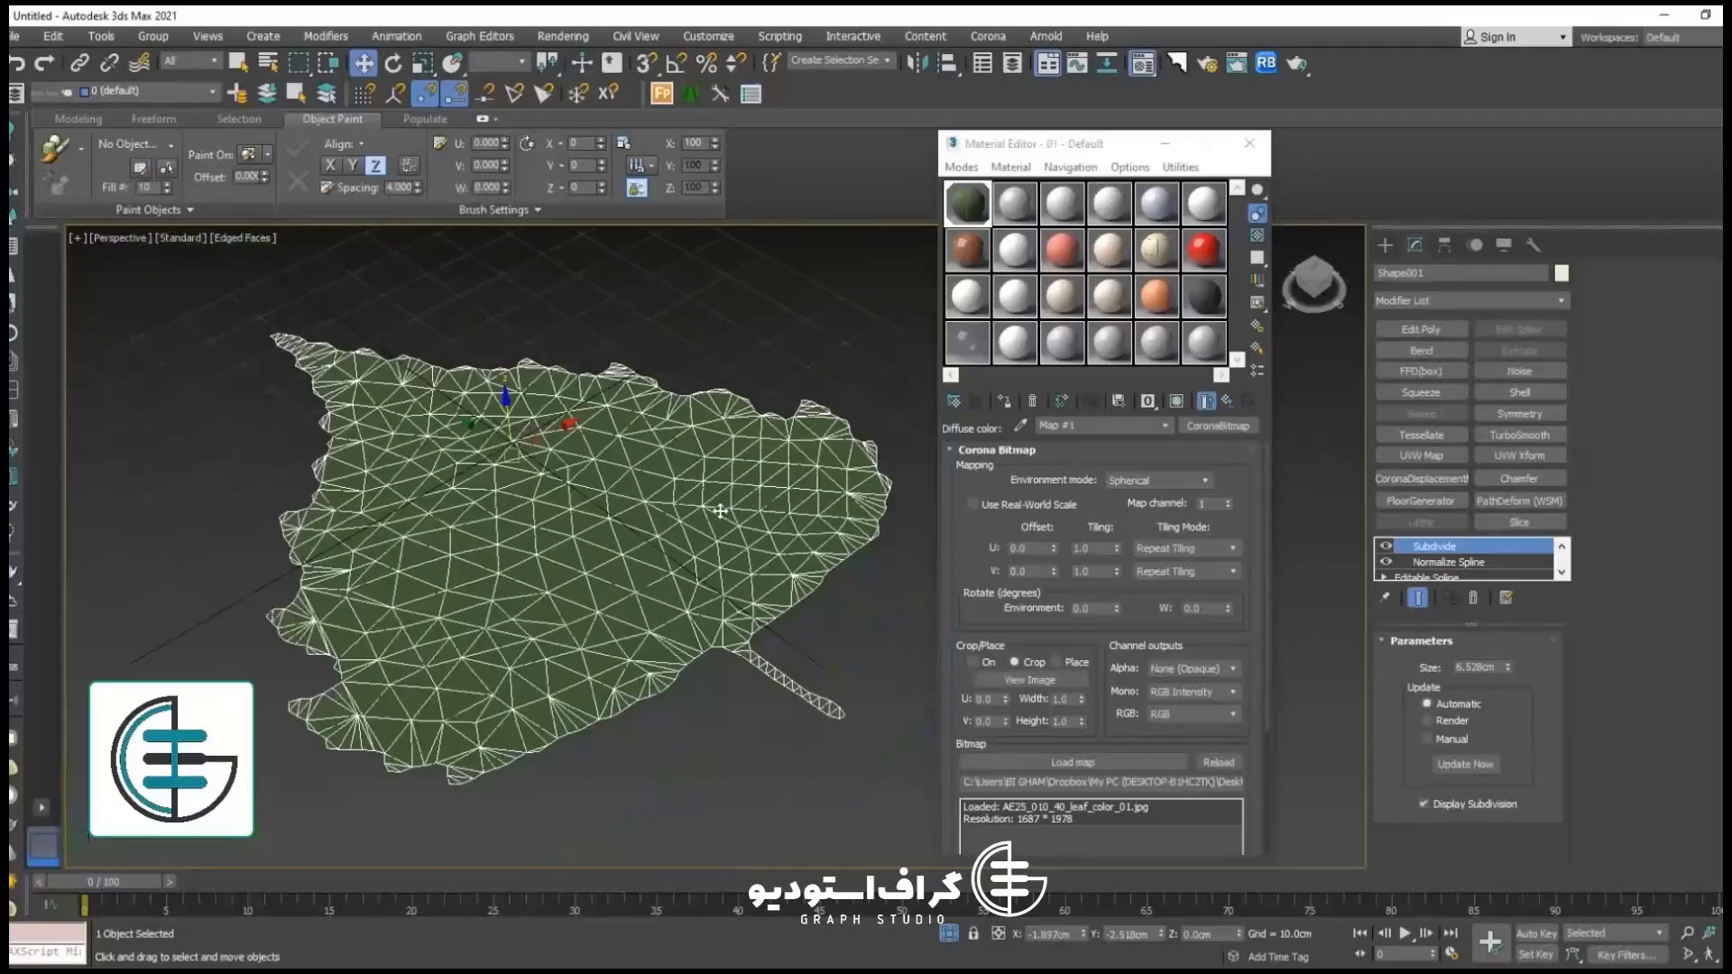
{"action": "middle_click_drag", "start_coordinate": [519, 575], "coordinate": [527, 514], "text": "alt"}
{"action": "scroll", "coordinate": [533, 513], "scroll_direction": "up", "scroll_amount": 5}
{"action": "scroll", "coordinate": [568, 510], "scroll_direction": "down", "scroll_amount": 1}
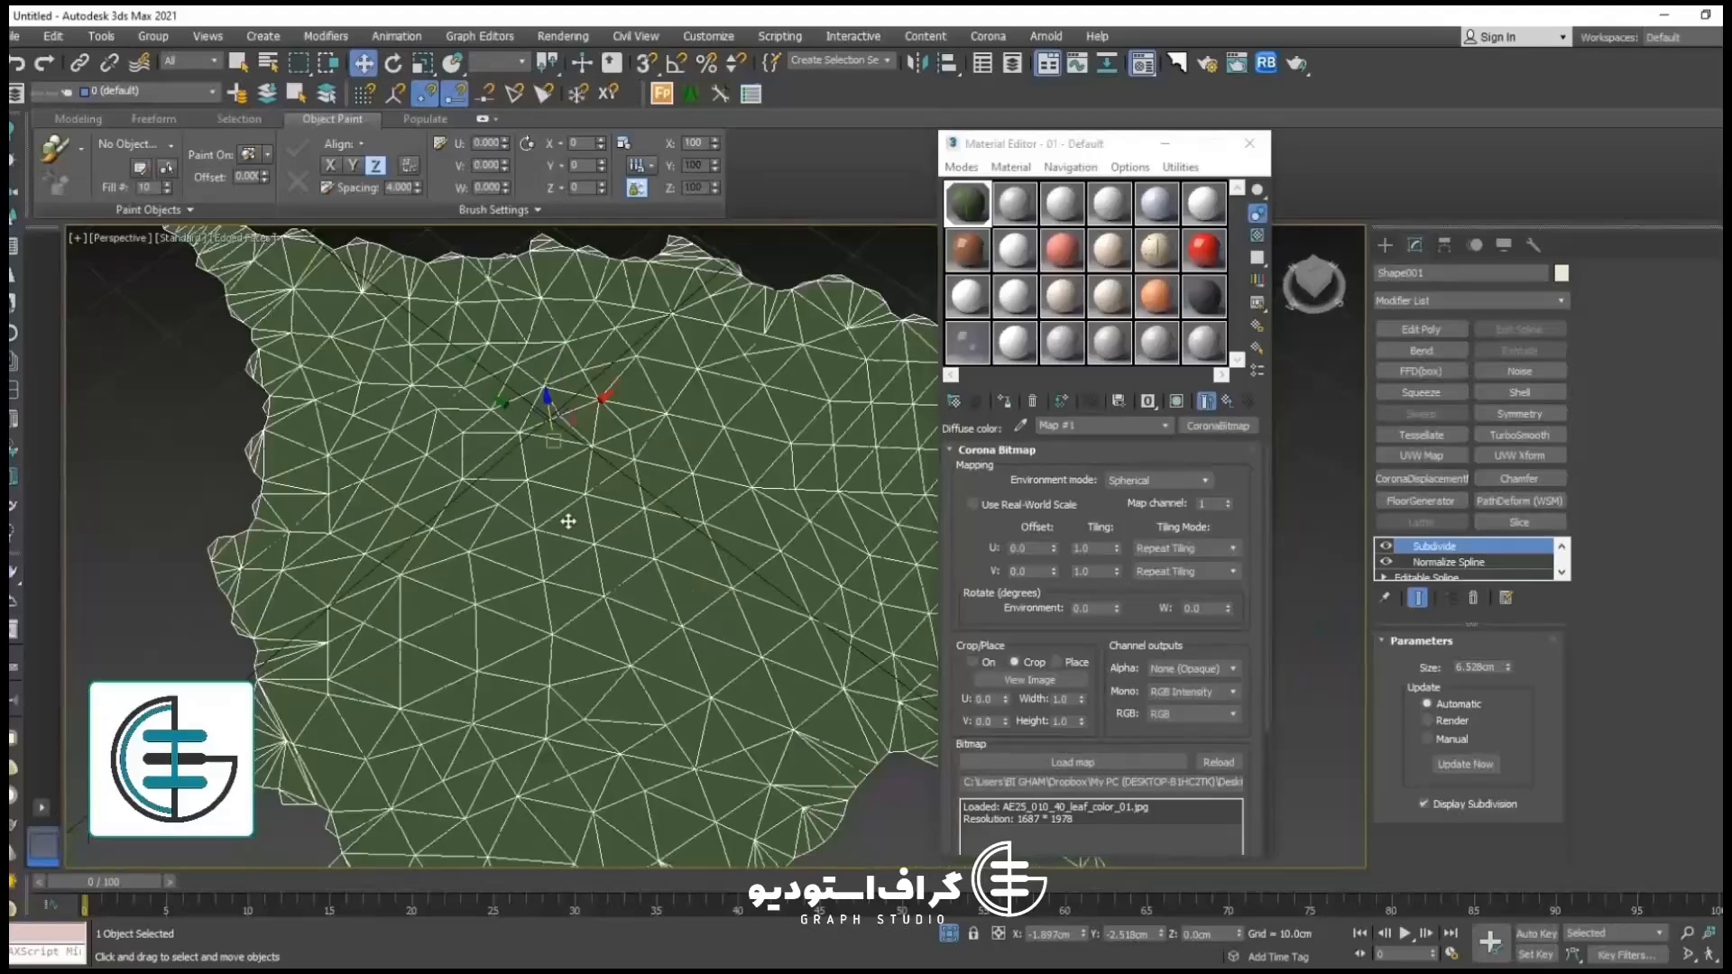
{"action": "scroll", "coordinate": [577, 501], "scroll_direction": "up", "scroll_amount": 2}
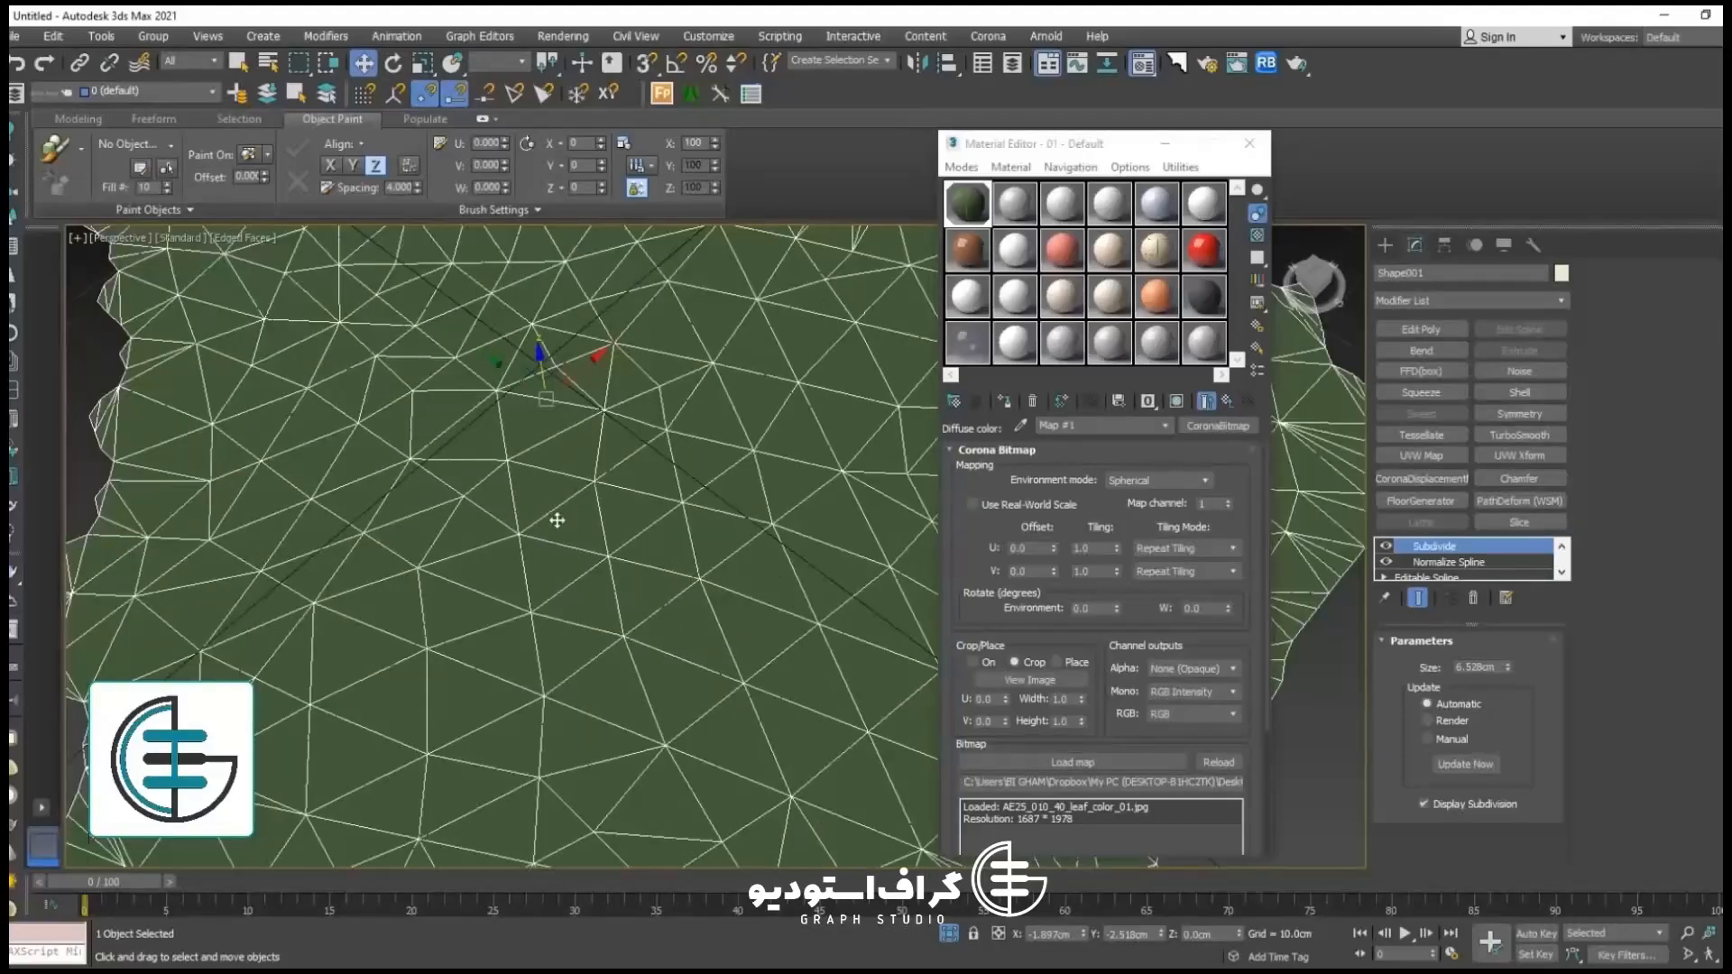
{"action": "scroll", "coordinate": [559, 514], "scroll_direction": "down", "scroll_amount": 5}
{"action": "scroll", "coordinate": [577, 497], "scroll_direction": "up", "scroll_amount": 2}
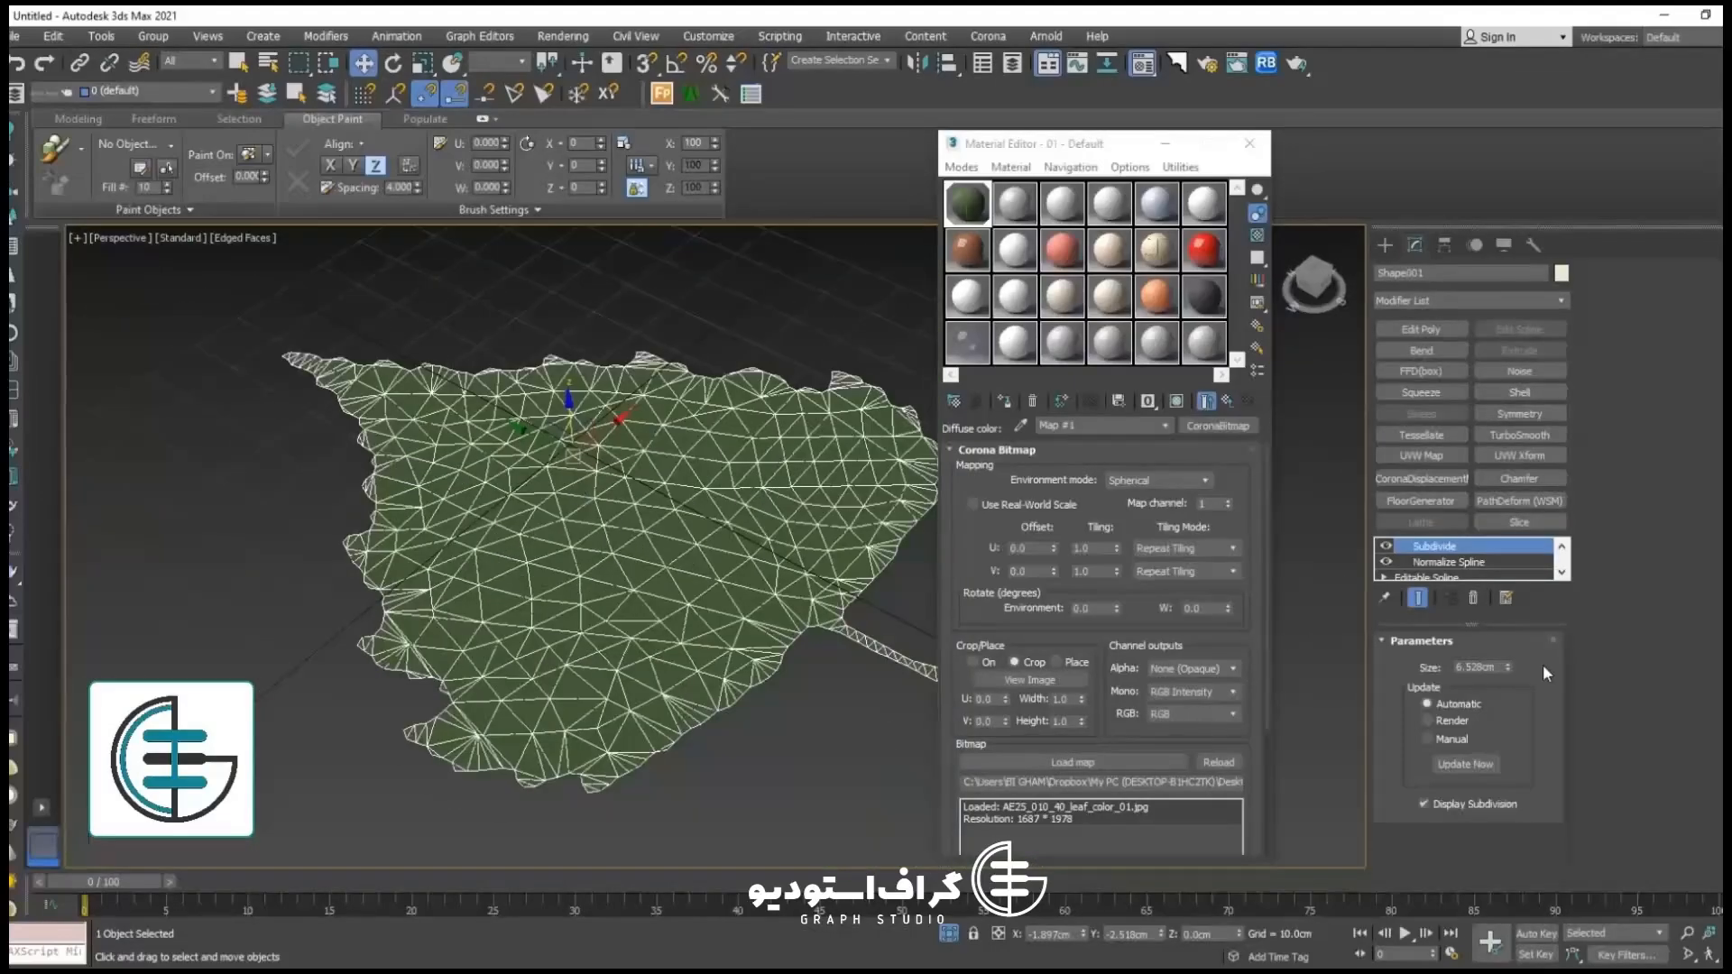
{"action": "left_click_drag", "start_coordinate": [1508, 669], "coordinate": [1510, 669]}
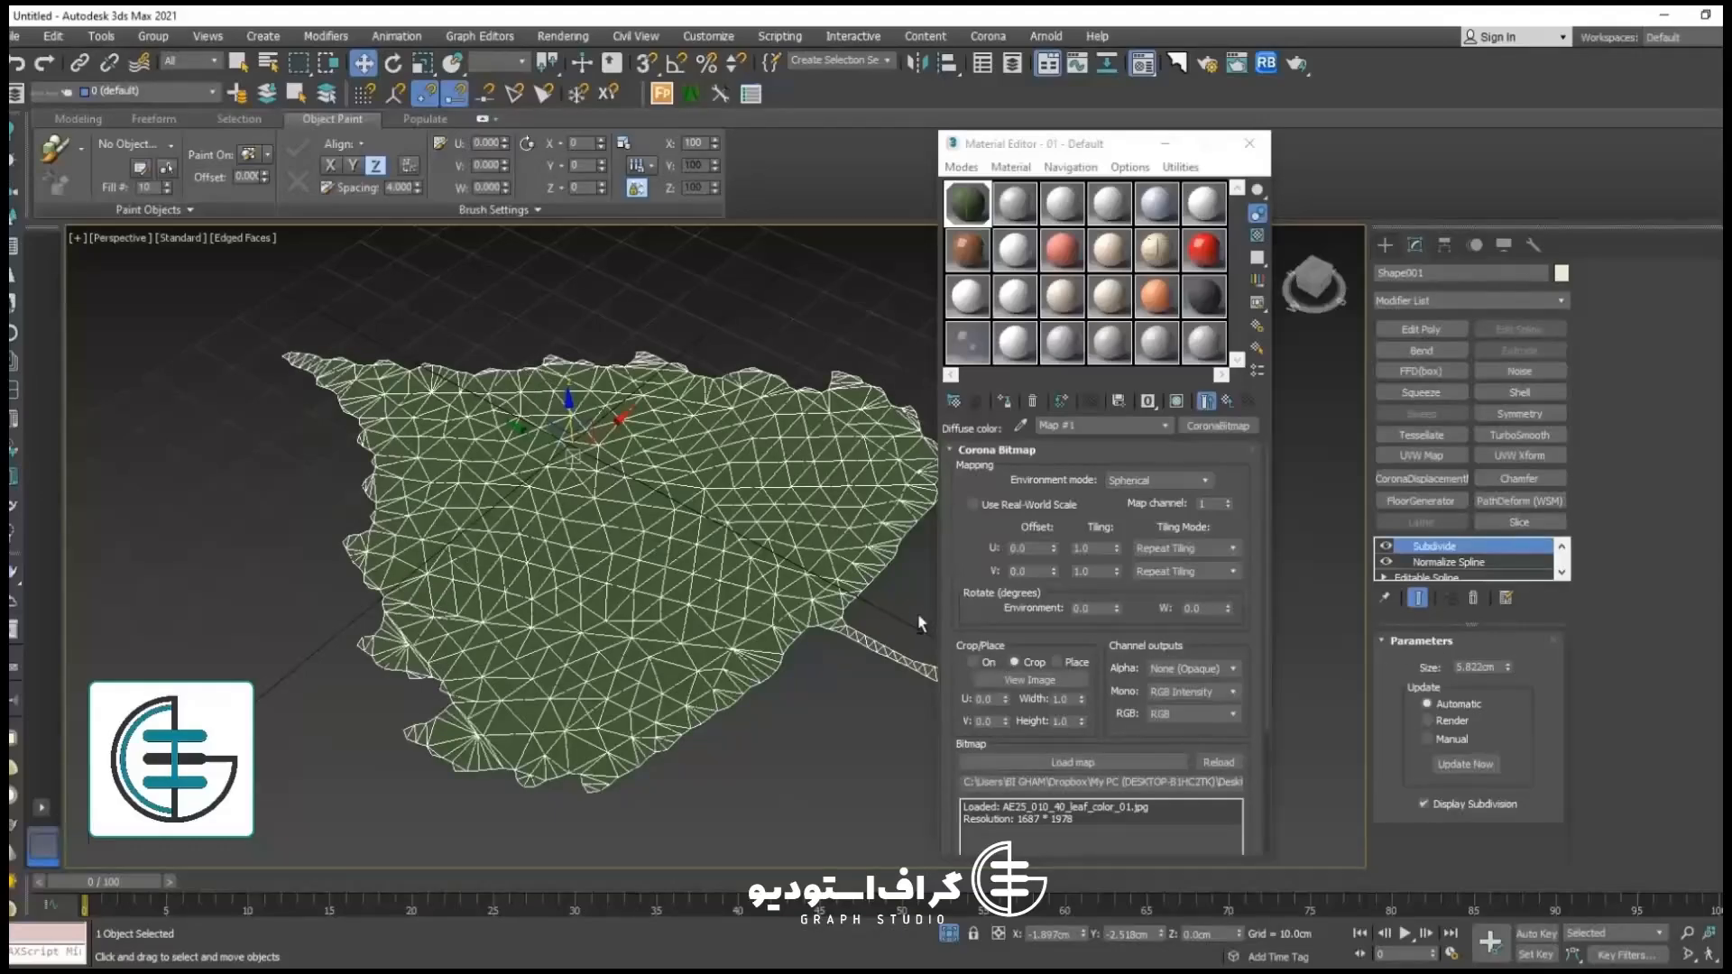
{"action": "middle_click_drag", "start_coordinate": [921, 621], "coordinate": [895, 593], "text": "alt"}
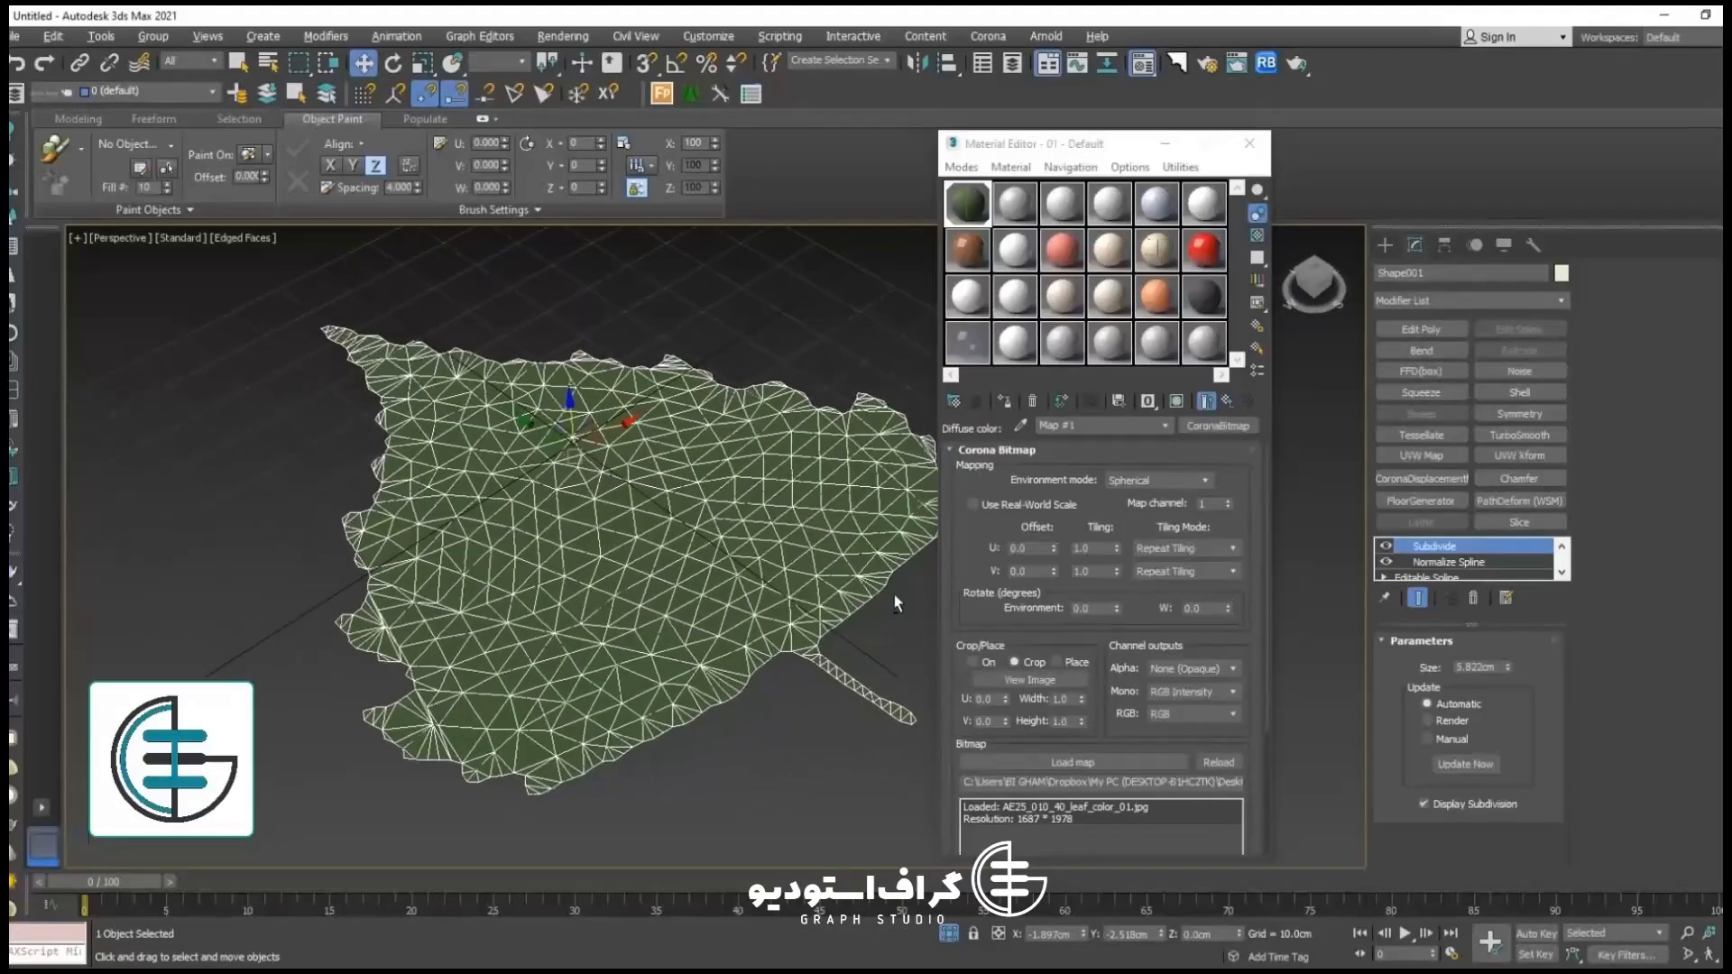
{"action": "middle_click_drag", "start_coordinate": [785, 603], "coordinate": [725, 717], "text": "alt"}
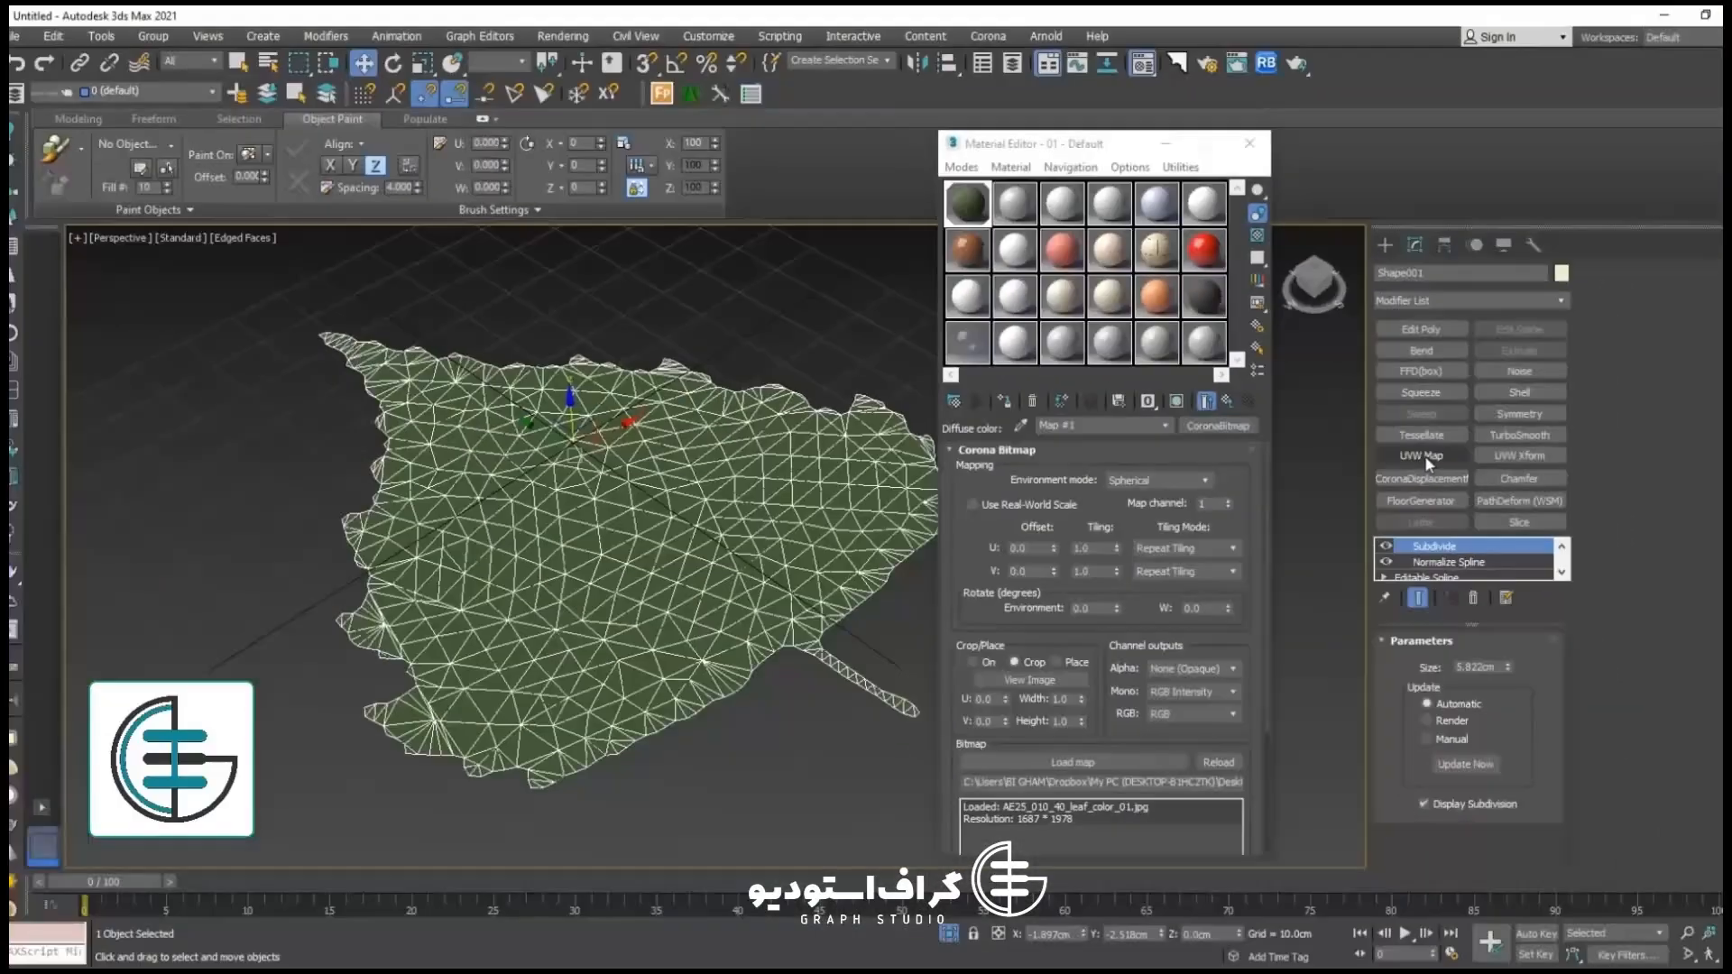
Step: Add a UVW Map modifier with planar mapping to the leaf and hide edged faces to check the texture
{"action": "left_click", "coordinate": [1423, 457]}
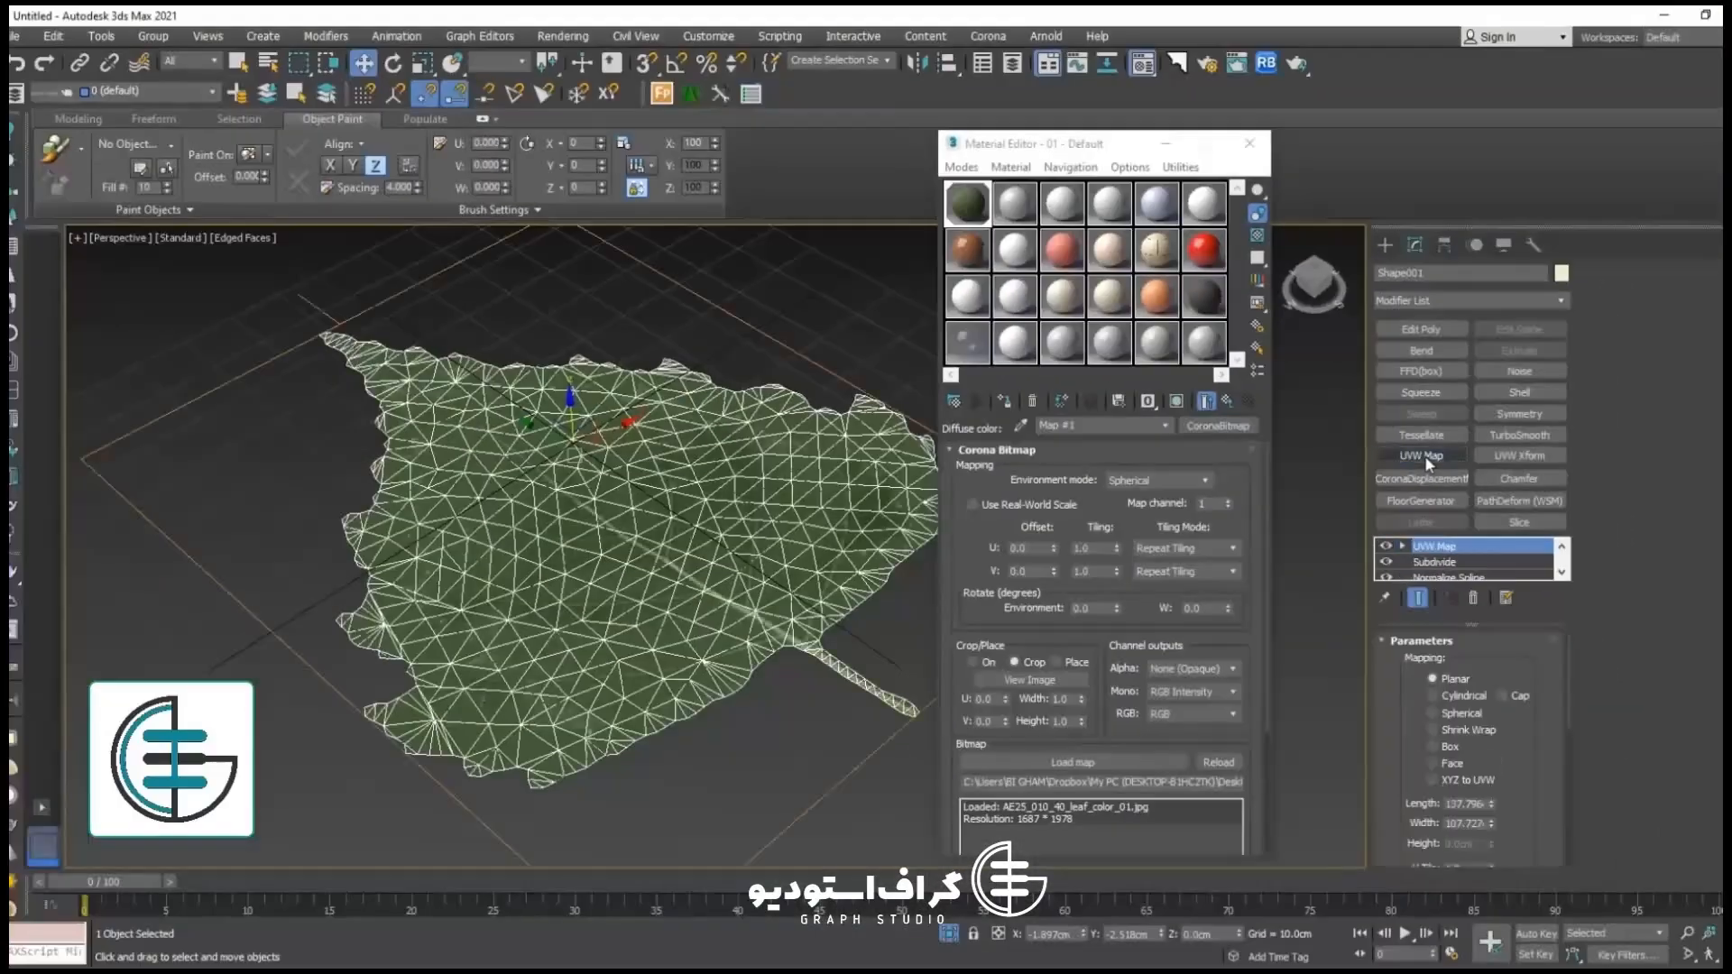
{"action": "key", "text": "F4"}
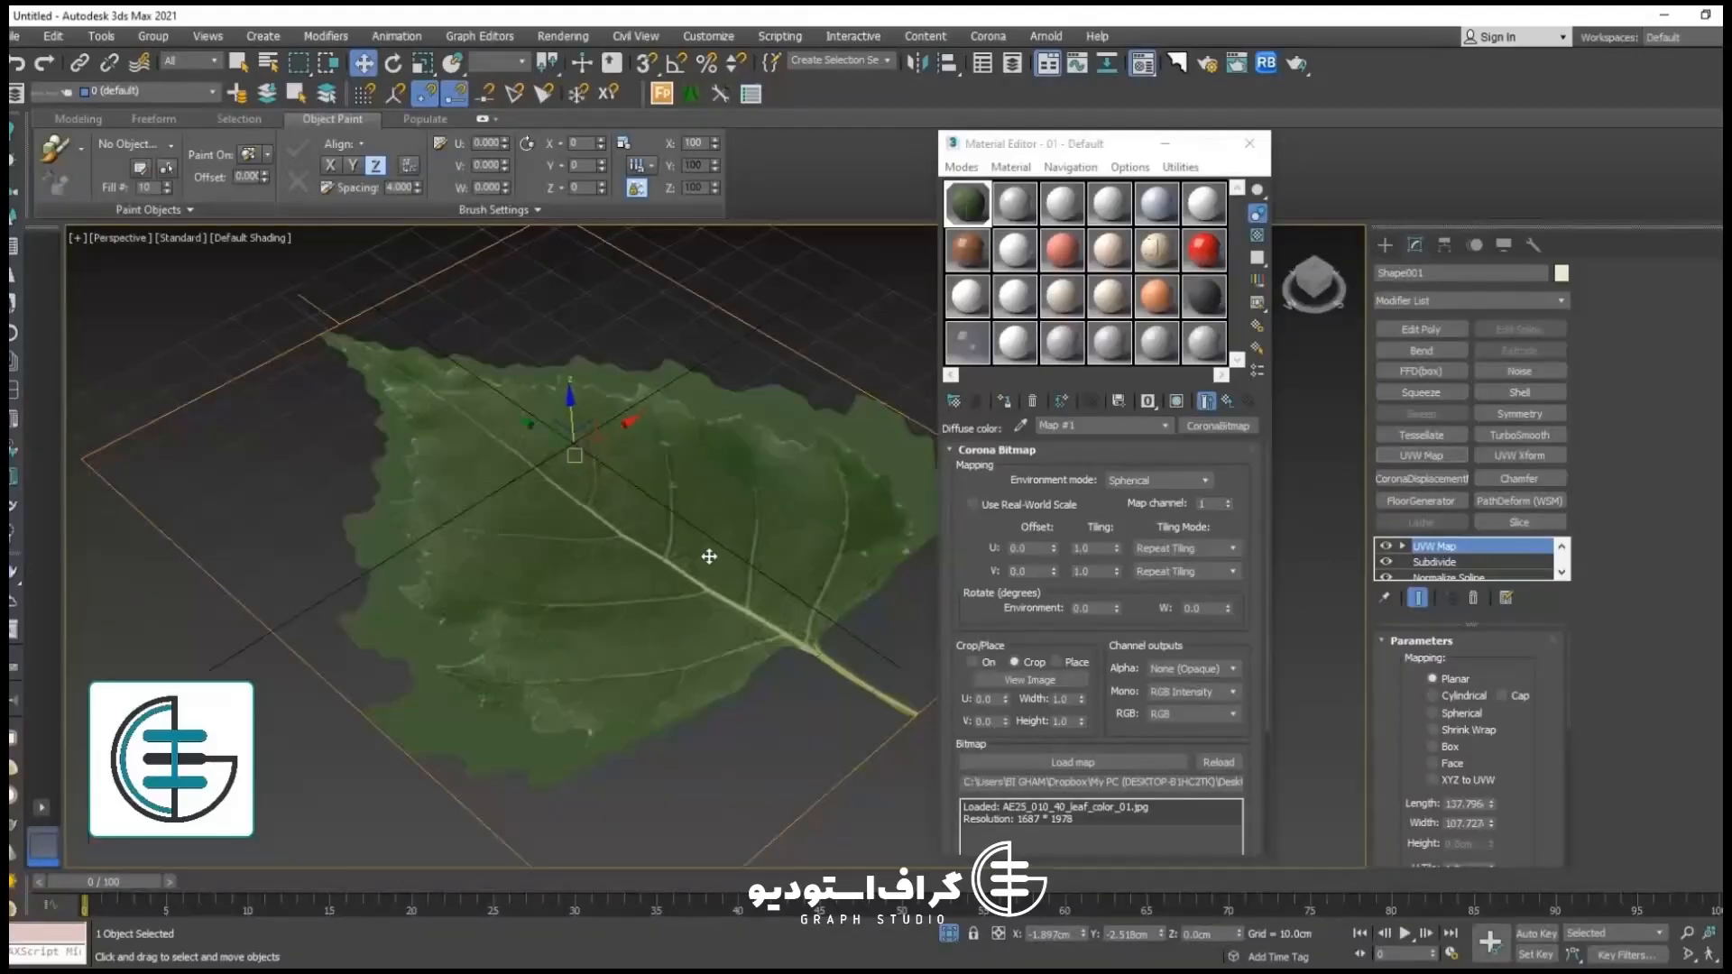
{"action": "mouse_move", "coordinate": [709, 557]}
{"action": "middle_mouse_down", "text": "alt"}
{"action": "mouse_move", "coordinate": [649, 646]}
{"action": "mouse_move", "coordinate": [611, 658]}
{"action": "mouse_move", "coordinate": [700, 568]}
{"action": "middle_mouse_up", "text": "alt"}
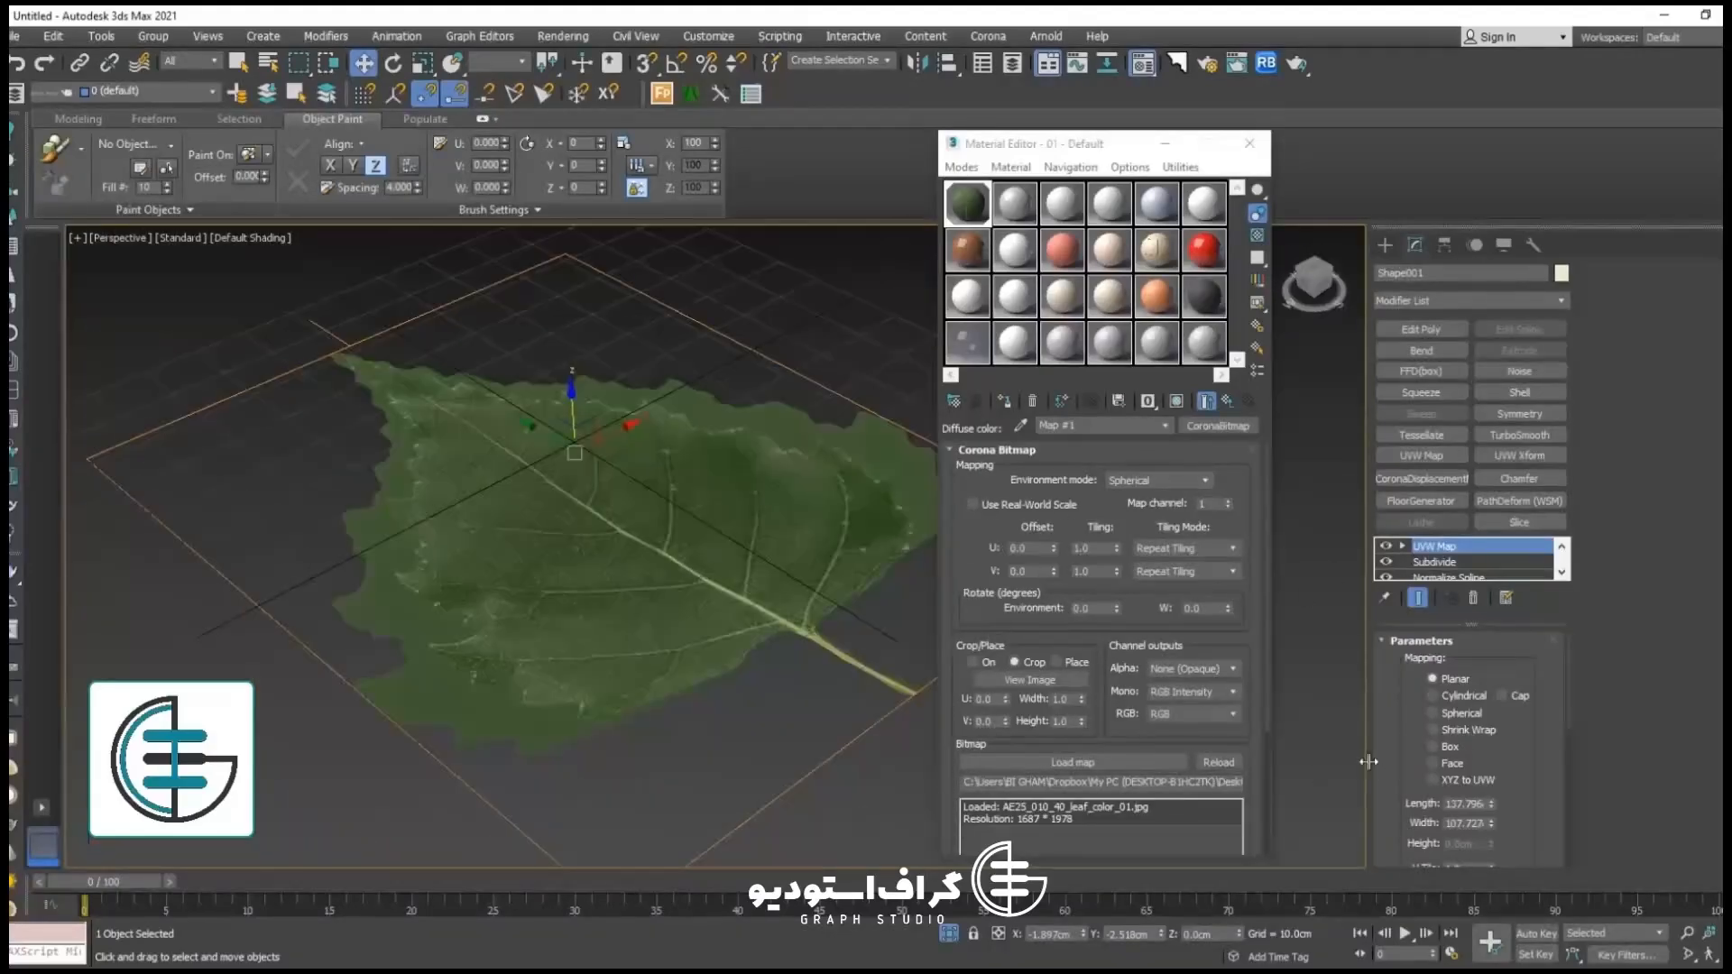
Step: Acquire the leaf's UVW mapping from the source plane, using the Acquire Absolute option
{"action": "scroll", "coordinate": [1480, 722], "scroll_direction": "down", "scroll_amount": 5}
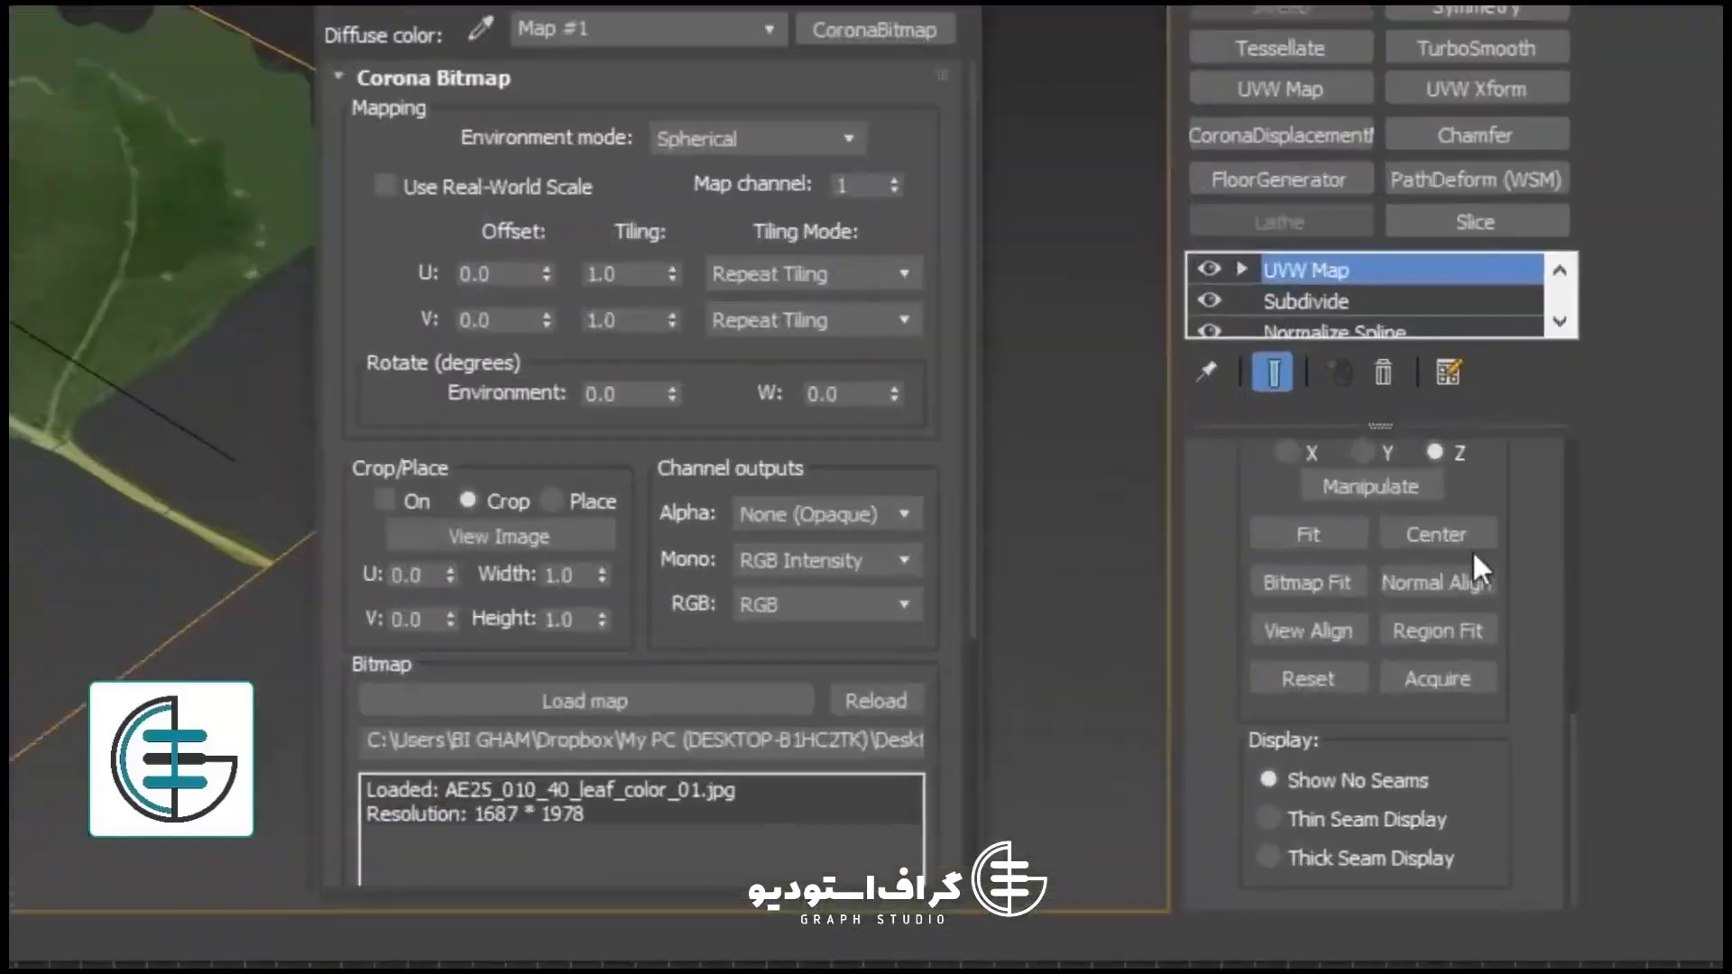
{"action": "mouse_move", "coordinate": [1474, 695]}
{"action": "left_mouse_down"}
{"action": "mouse_move", "coordinate": [1473, 751]}
{"action": "mouse_move", "coordinate": [1466, 717]}
{"action": "left_mouse_up"}
{"action": "left_click", "coordinate": [1452, 709]}
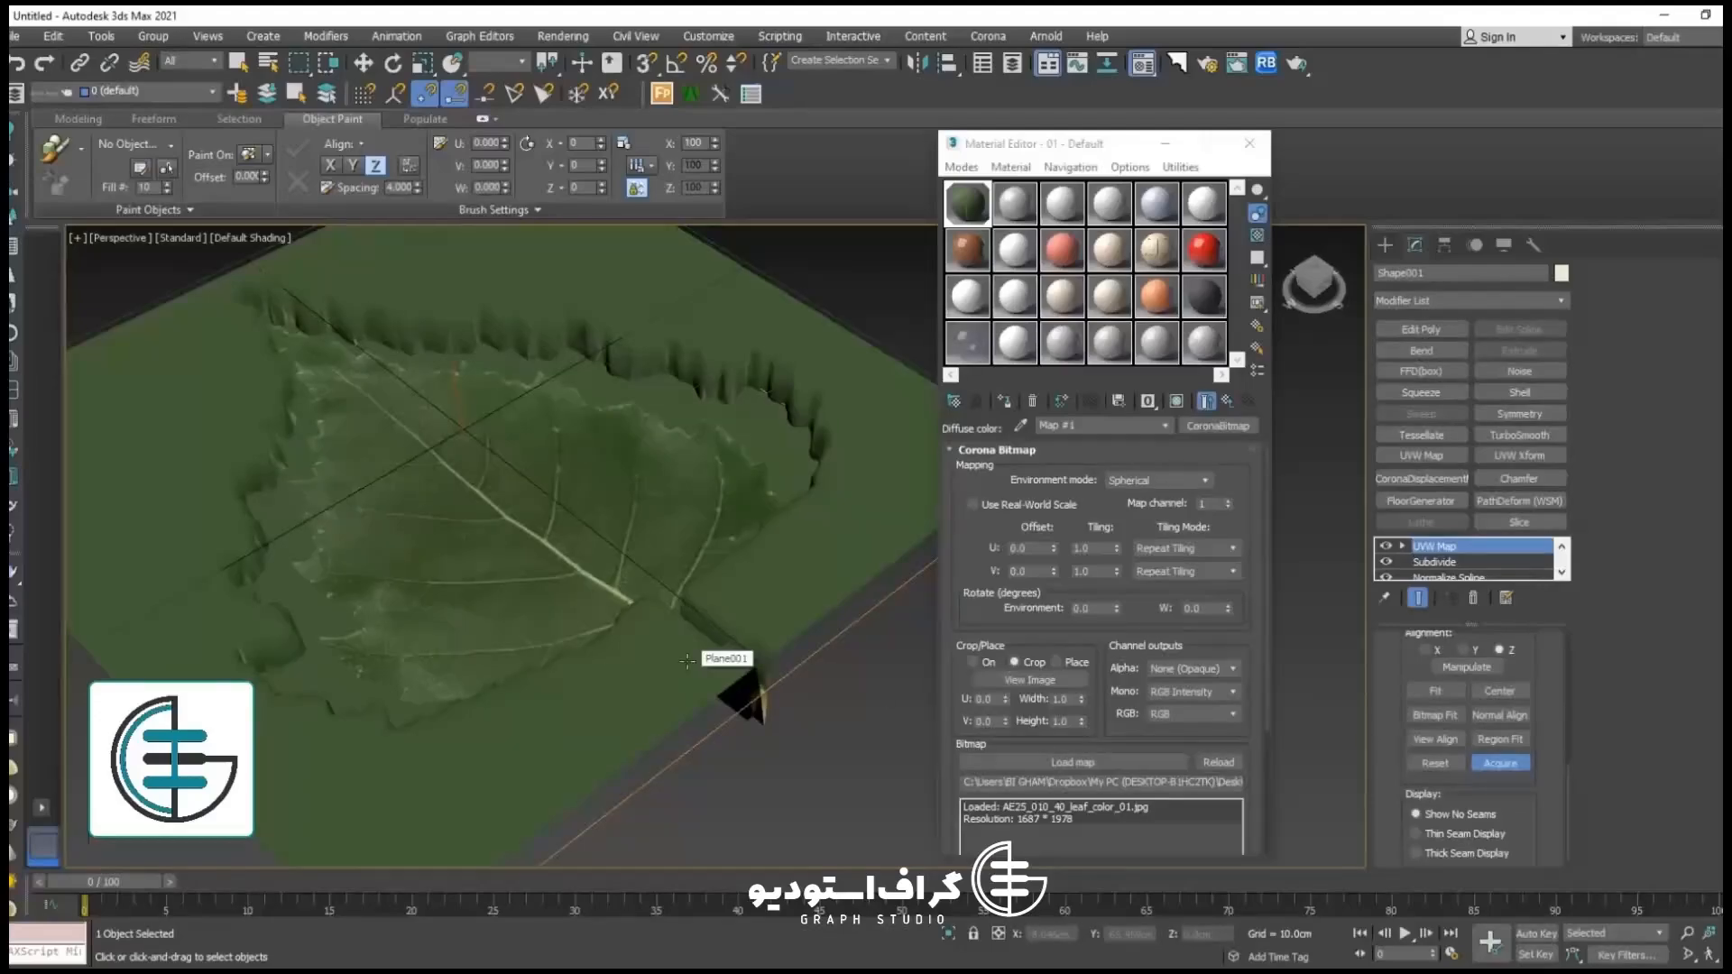
{"action": "left_click", "coordinate": [637, 711]}
{"action": "left_click", "coordinate": [826, 505]}
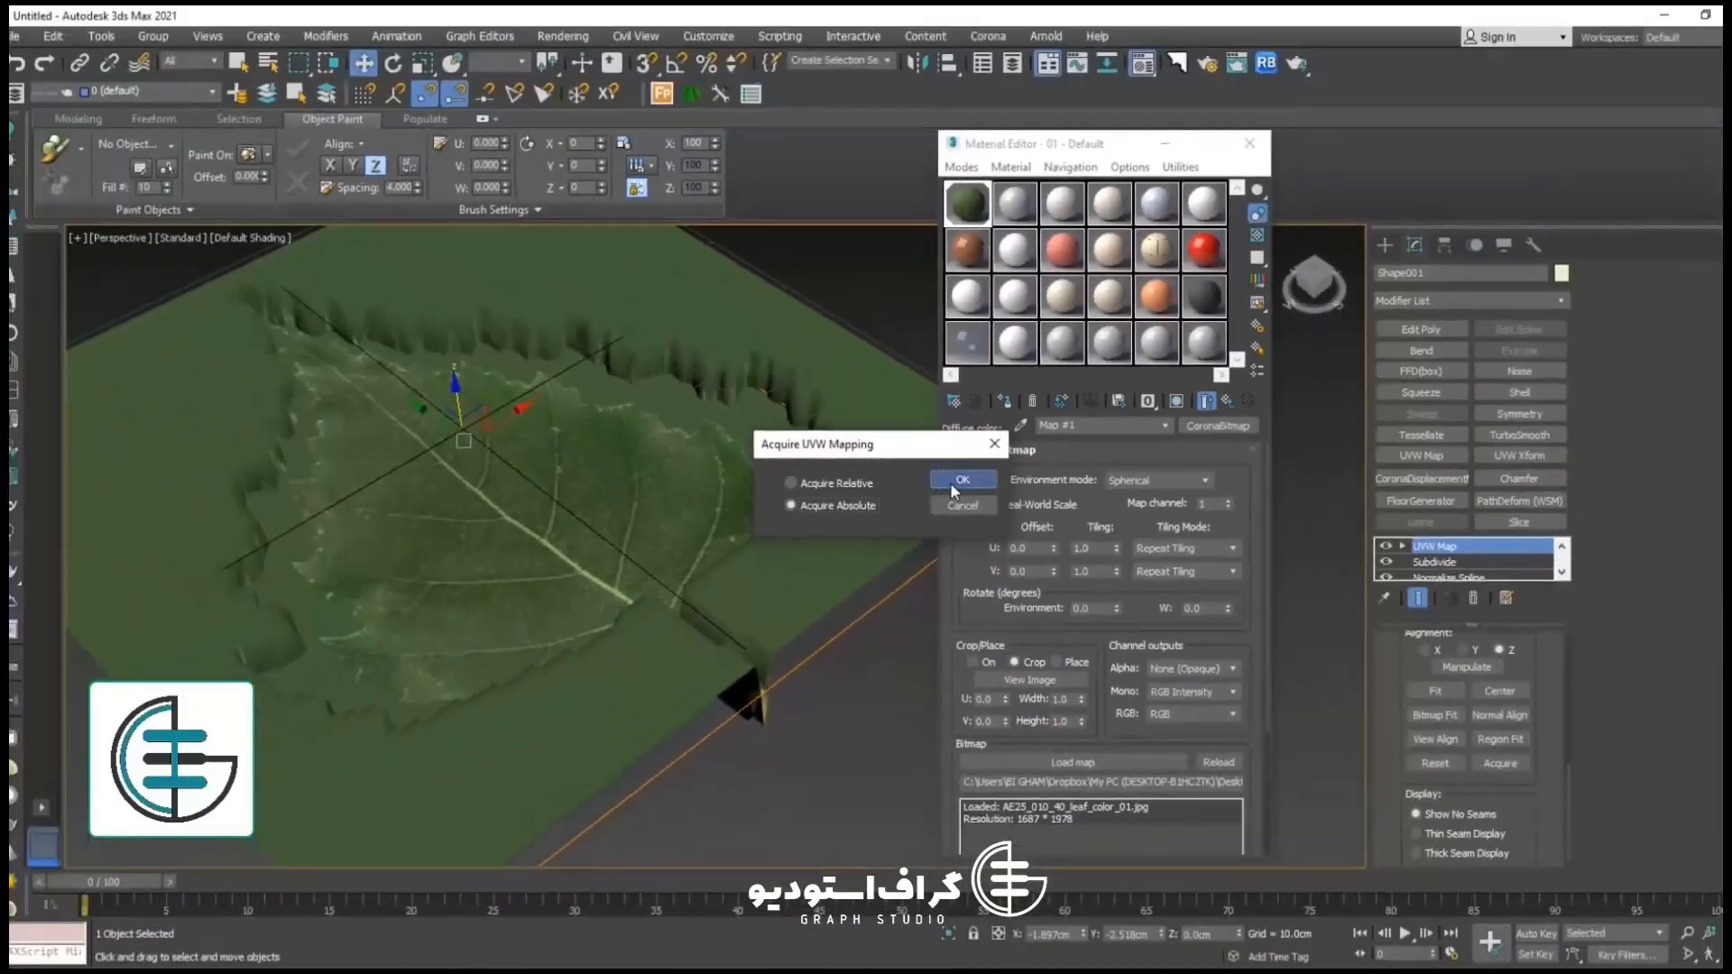
{"action": "left_click", "coordinate": [961, 479]}
Step: Move the leaf upward and sideways, clear of the source plane, to a height of about 38 cm
{"action": "middle_click_drag", "start_coordinate": [533, 595], "coordinate": [608, 607], "text": "alt"}
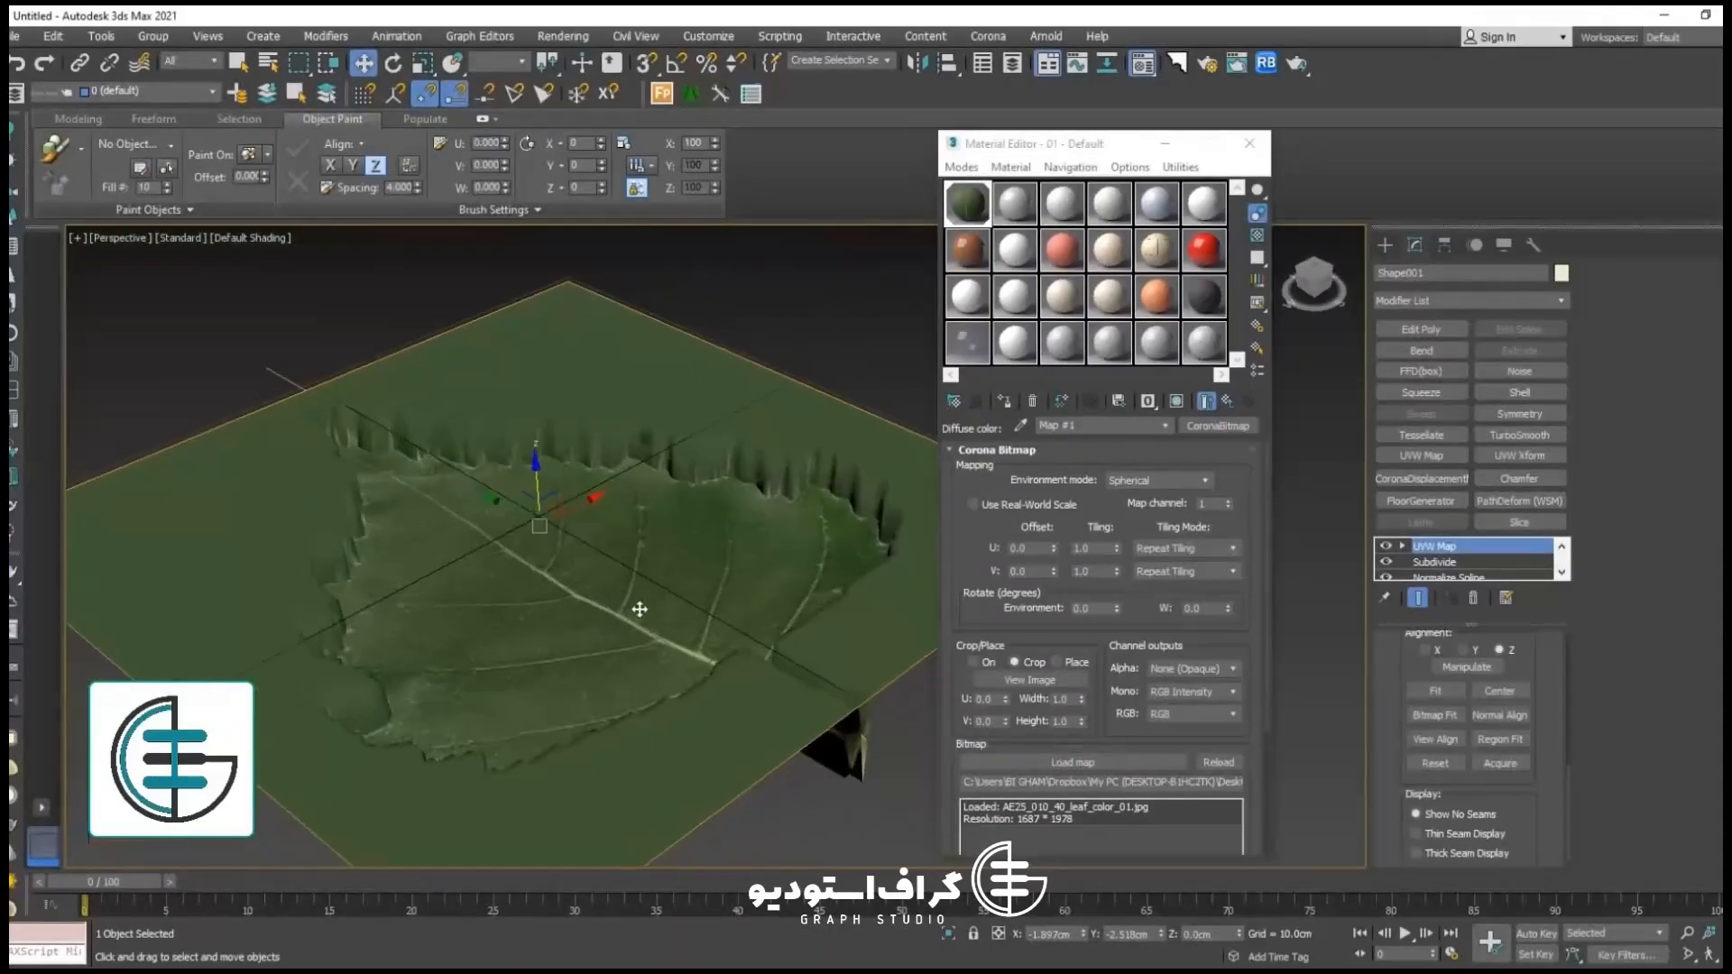
{"action": "left_click_drag", "start_coordinate": [547, 488], "coordinate": [544, 289]}
{"action": "scroll", "coordinate": [578, 449], "scroll_direction": "down", "scroll_amount": 4}
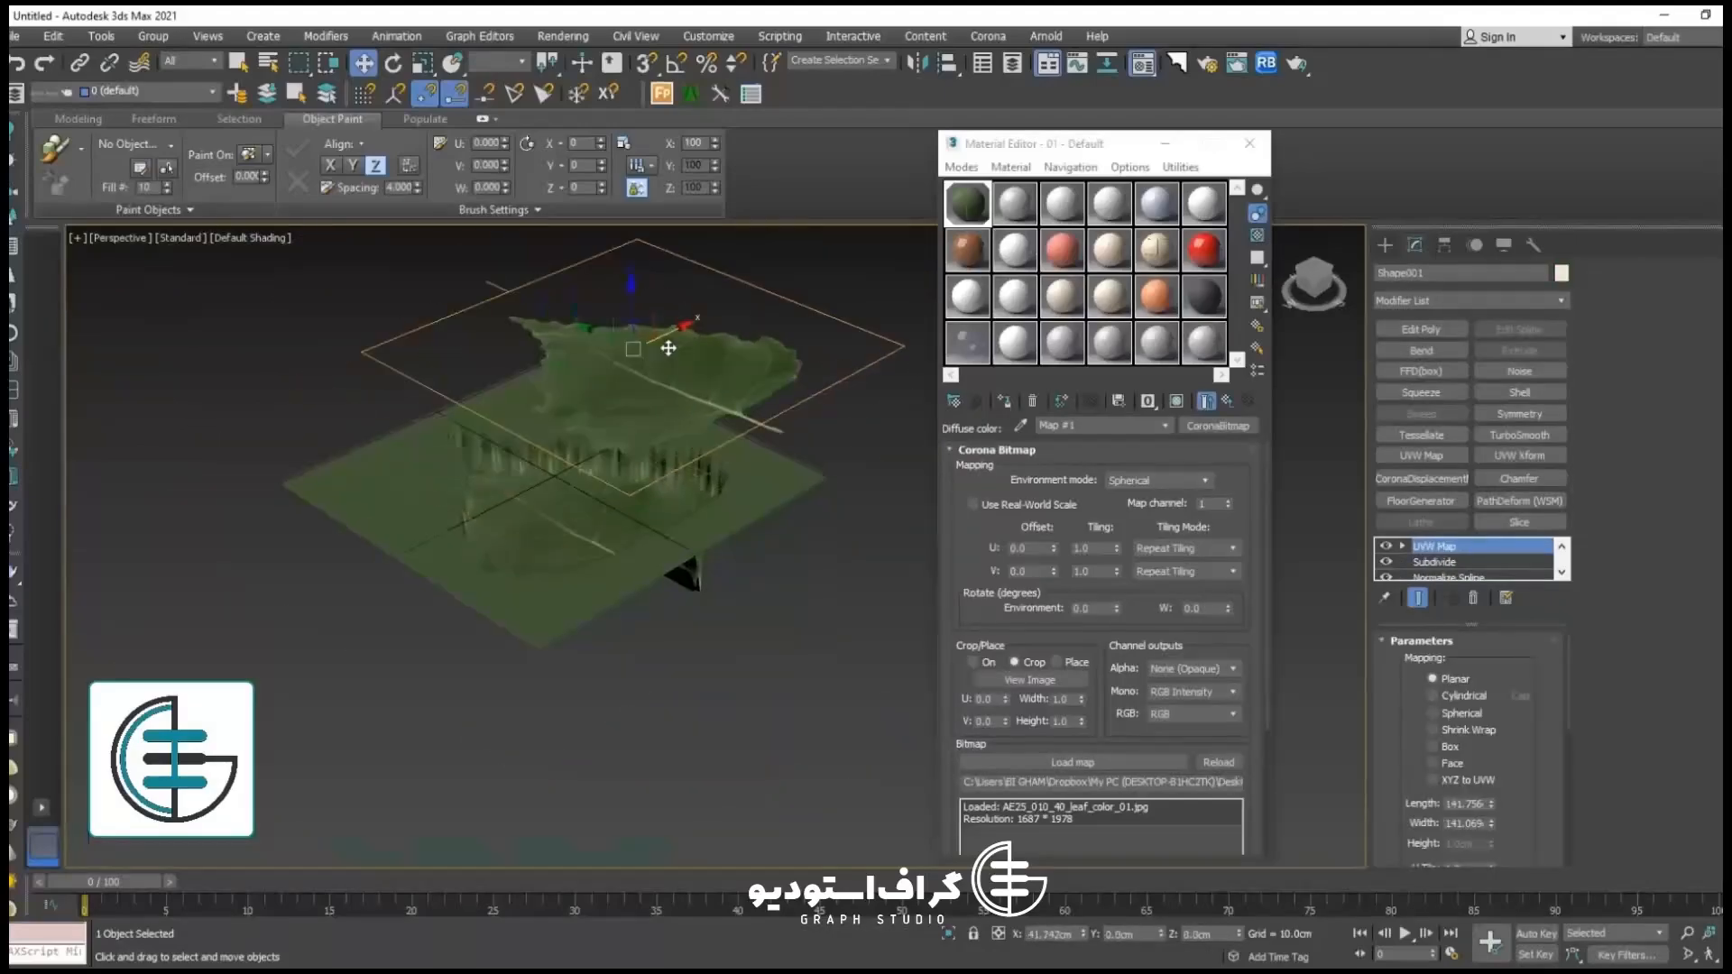
{"action": "scroll", "coordinate": [668, 368], "scroll_direction": "up", "scroll_amount": 3}
{"action": "middle_click_drag", "start_coordinate": [667, 368], "coordinate": [624, 623], "text": "alt"}
{"action": "middle_click_drag", "start_coordinate": [847, 620], "coordinate": [841, 637], "text": "alt"}
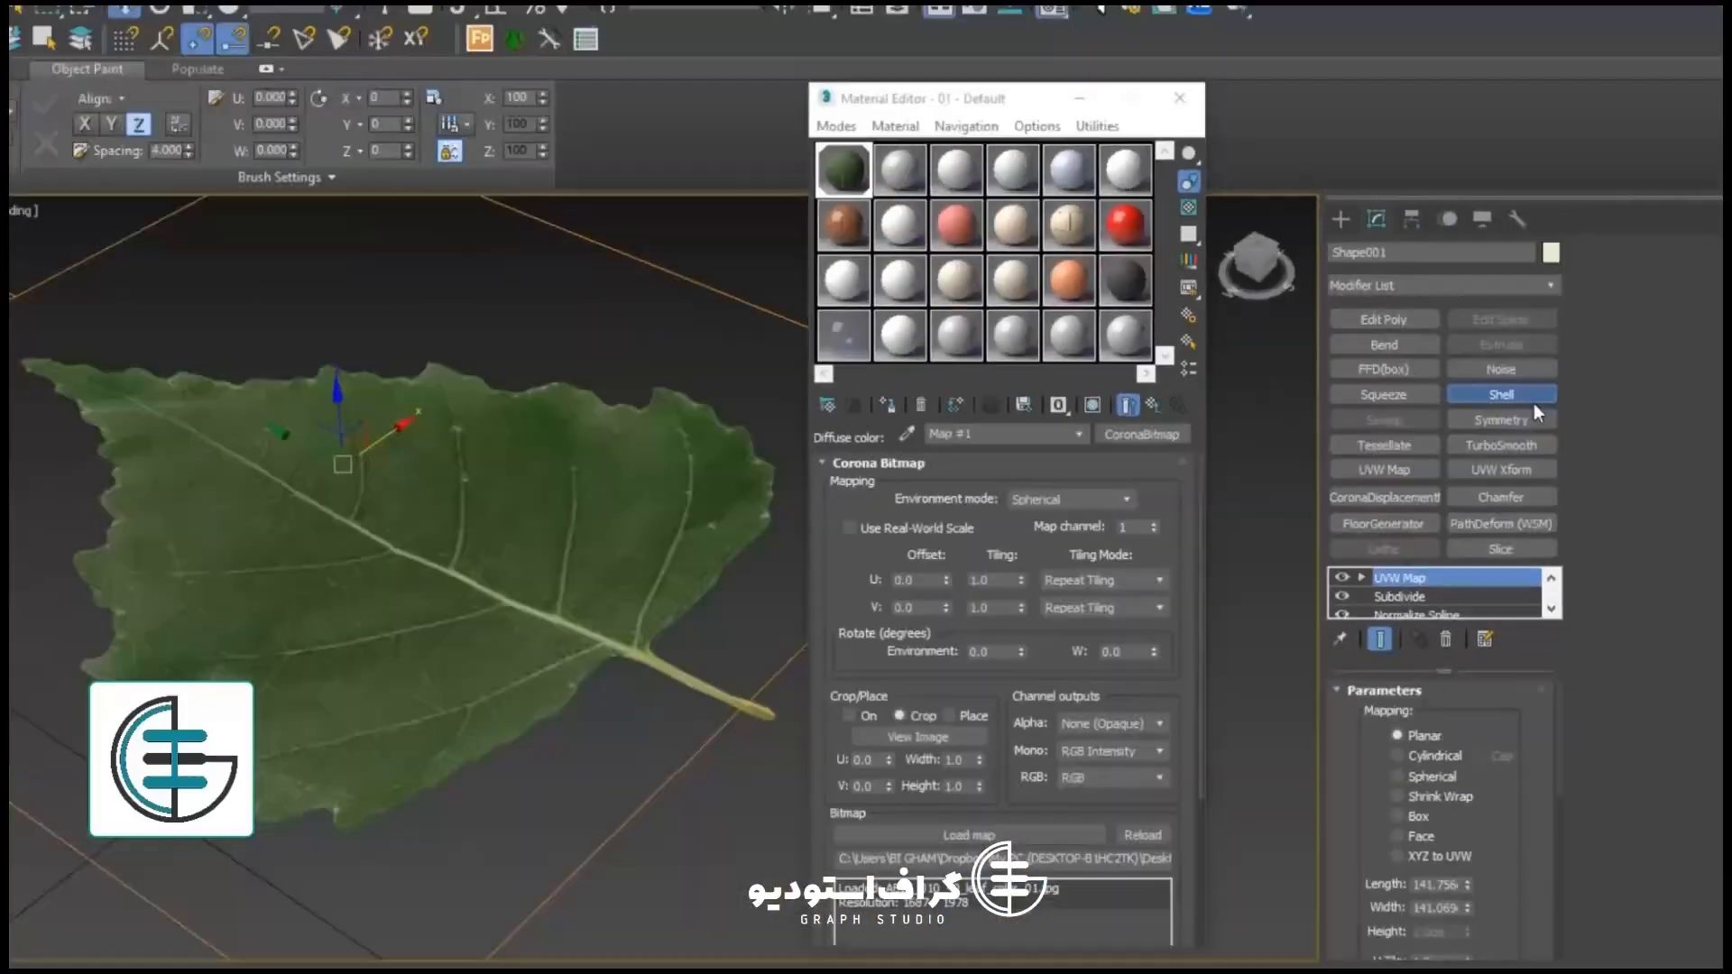
Step: Add a Shell modifier to the leaf and set its Outer Amount to 0.64 cm
{"action": "left_click", "coordinate": [1534, 404]}
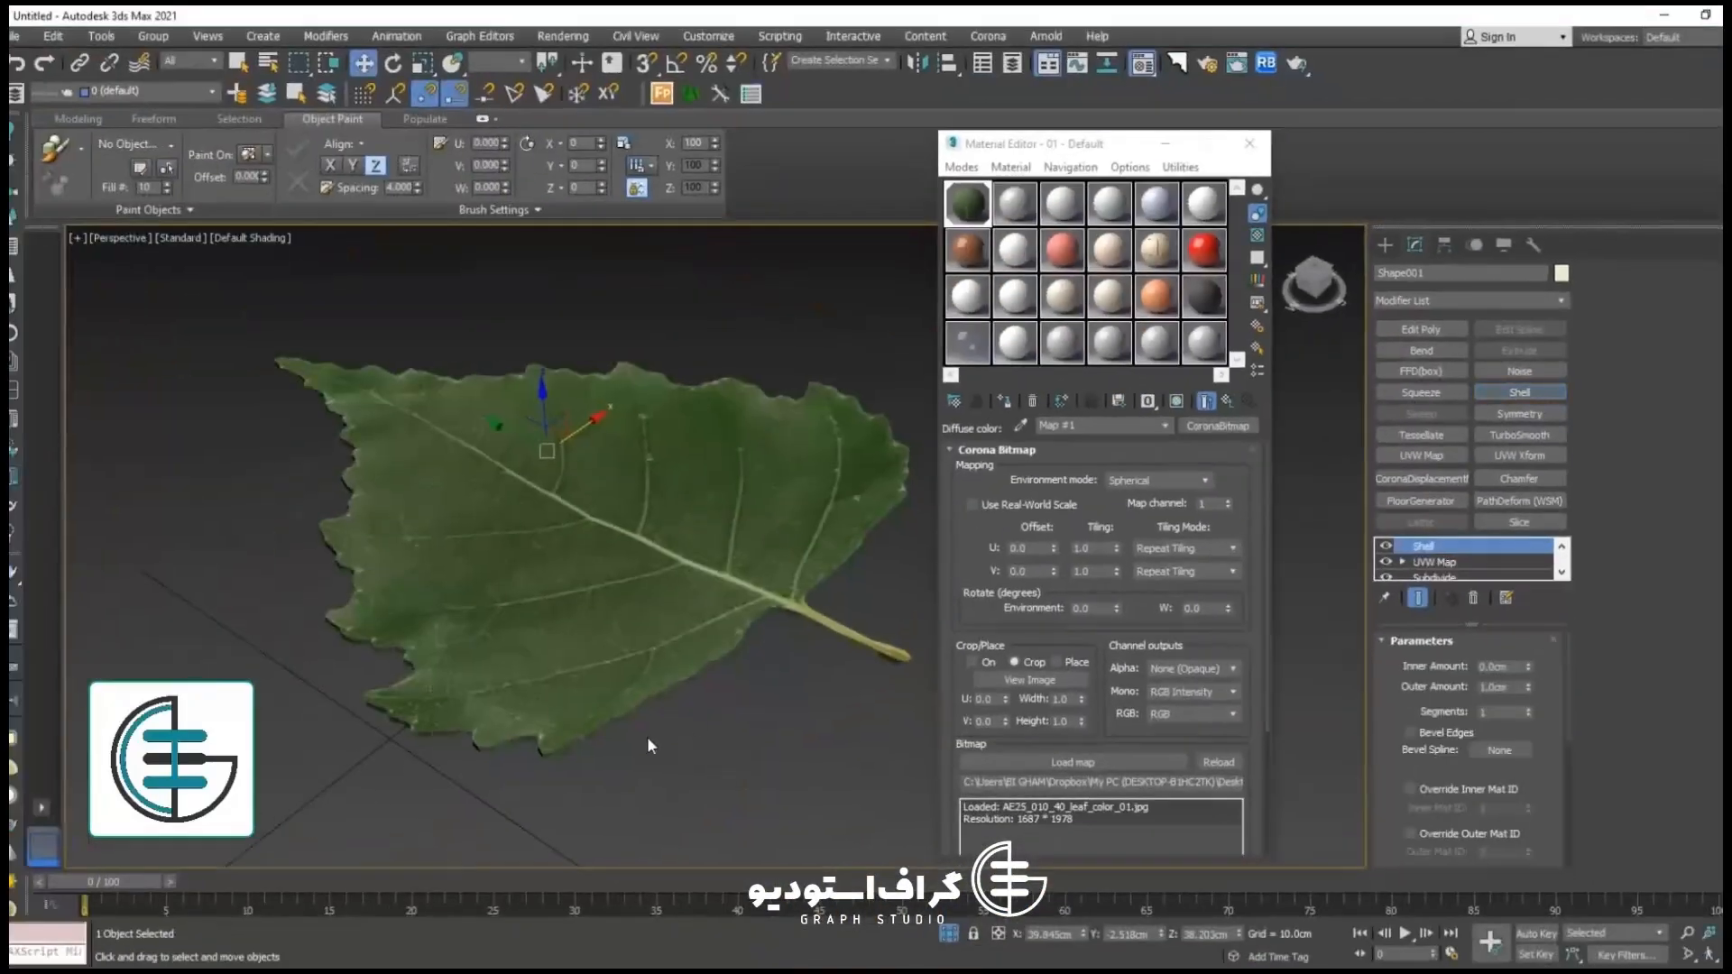
{"action": "middle_click_drag", "start_coordinate": [800, 765], "coordinate": [796, 695], "text": "alt"}
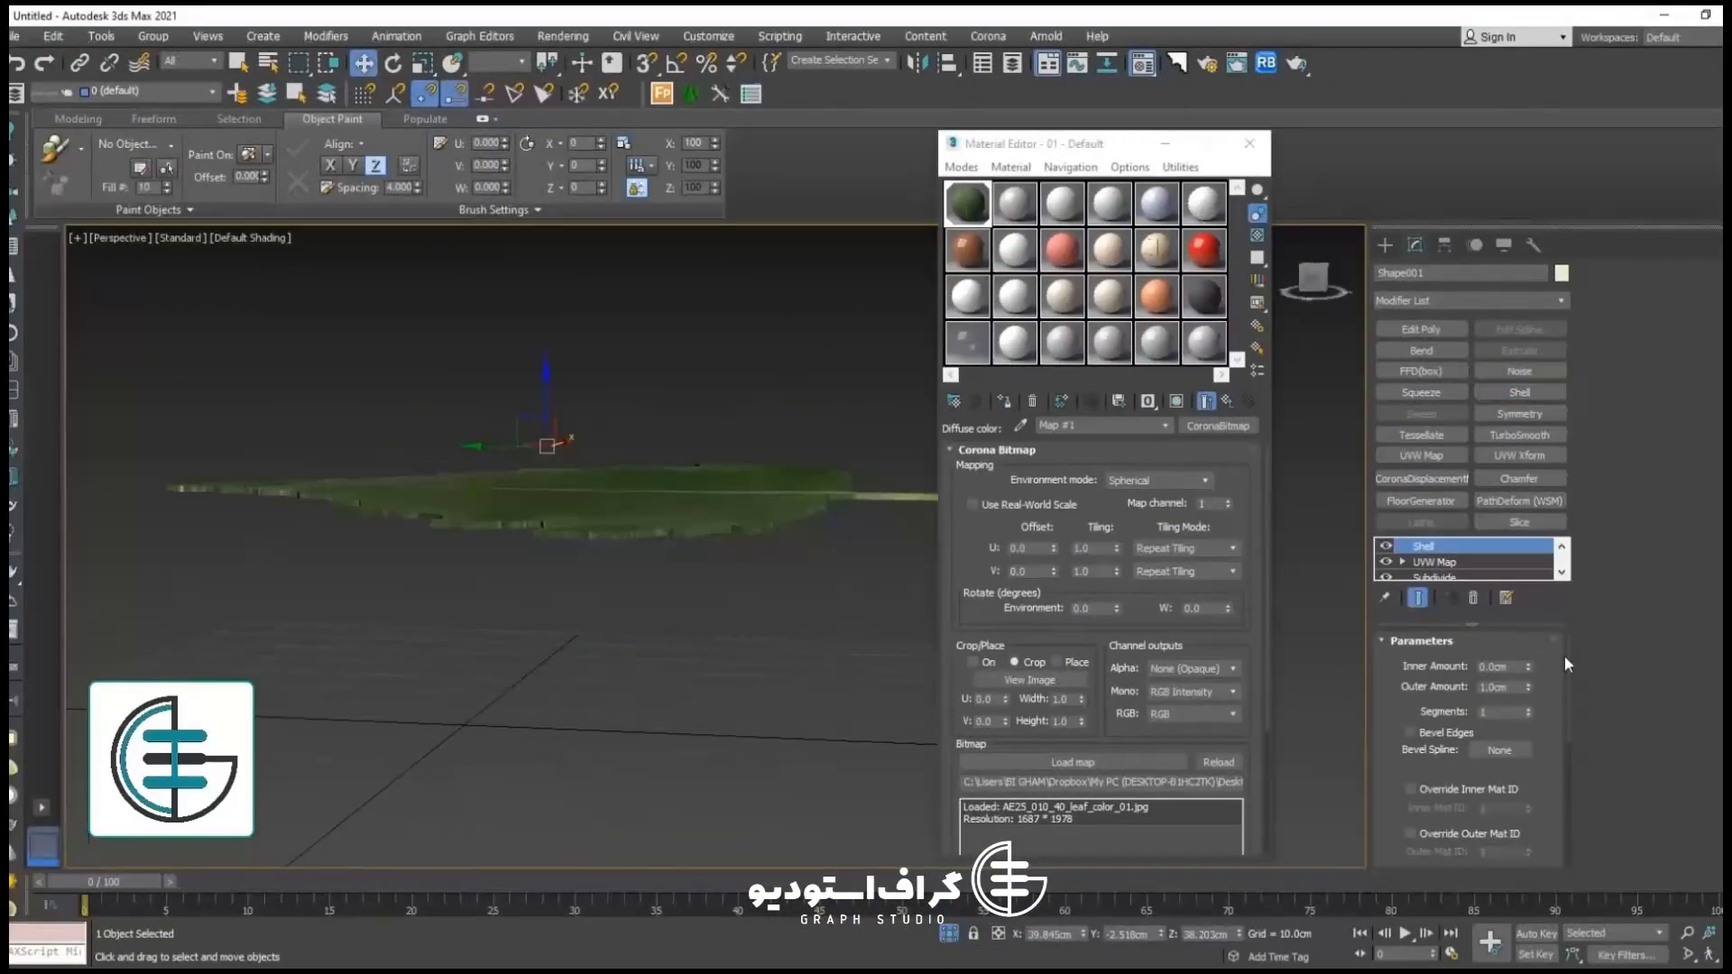
{"action": "left_click_drag", "start_coordinate": [1529, 693], "coordinate": [1525, 719]}
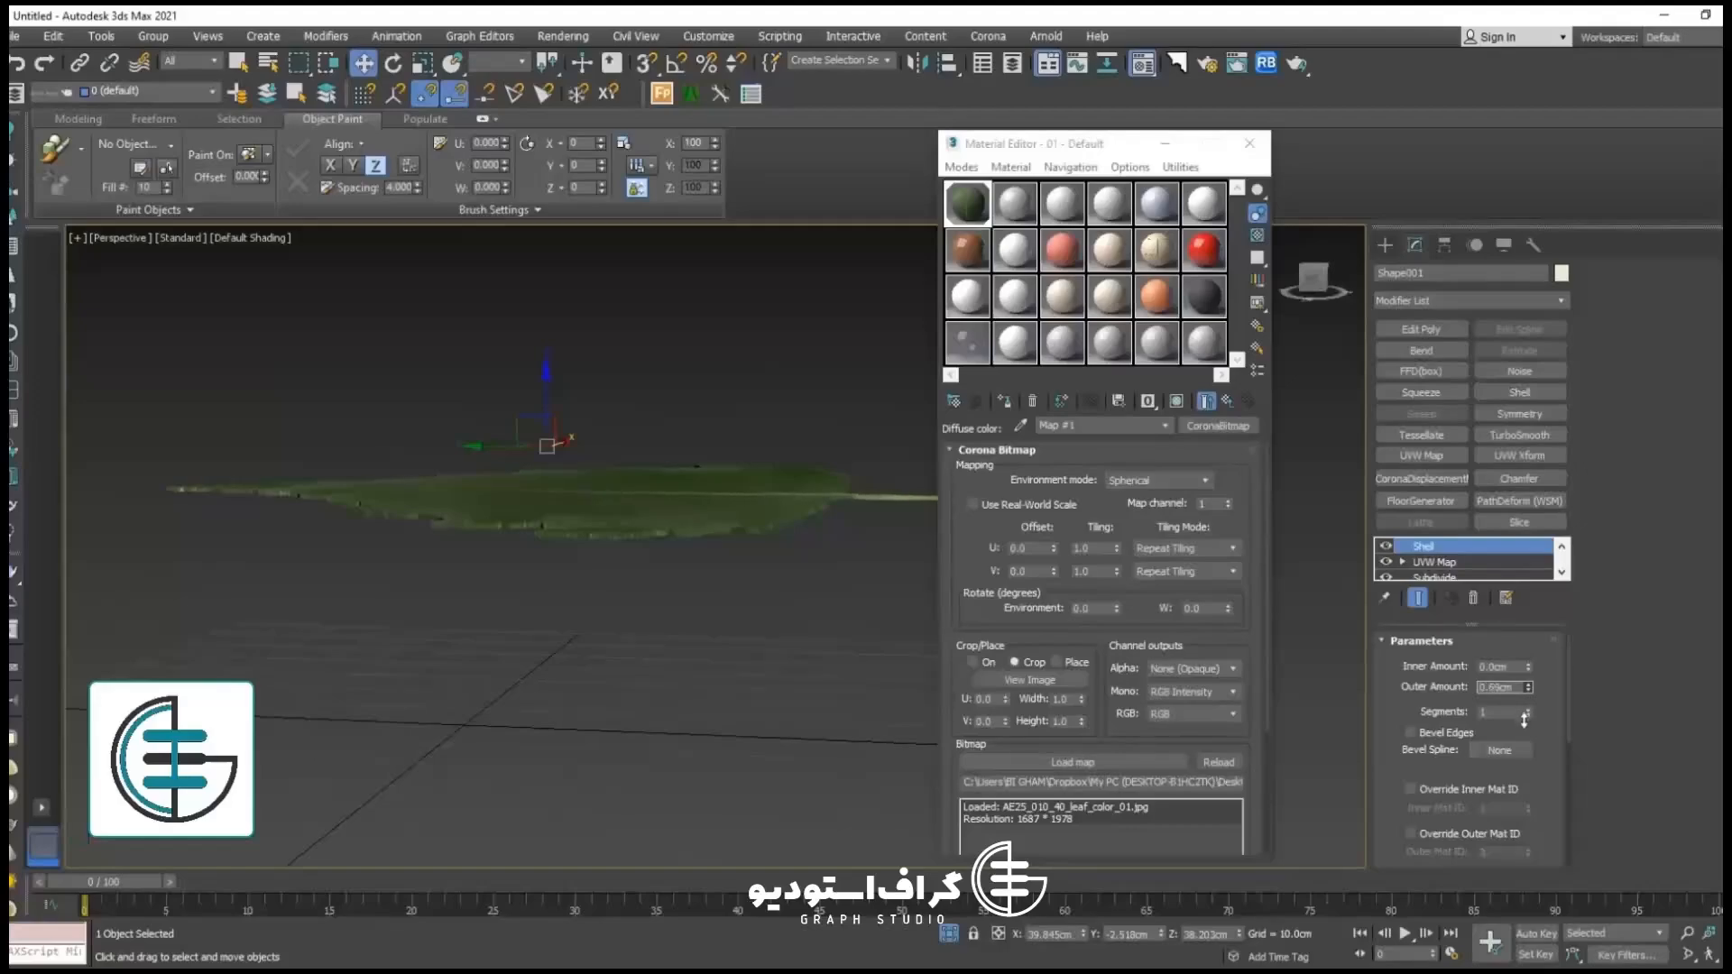
{"action": "middle_click_drag", "start_coordinate": [580, 623], "coordinate": [722, 532], "text": "alt"}
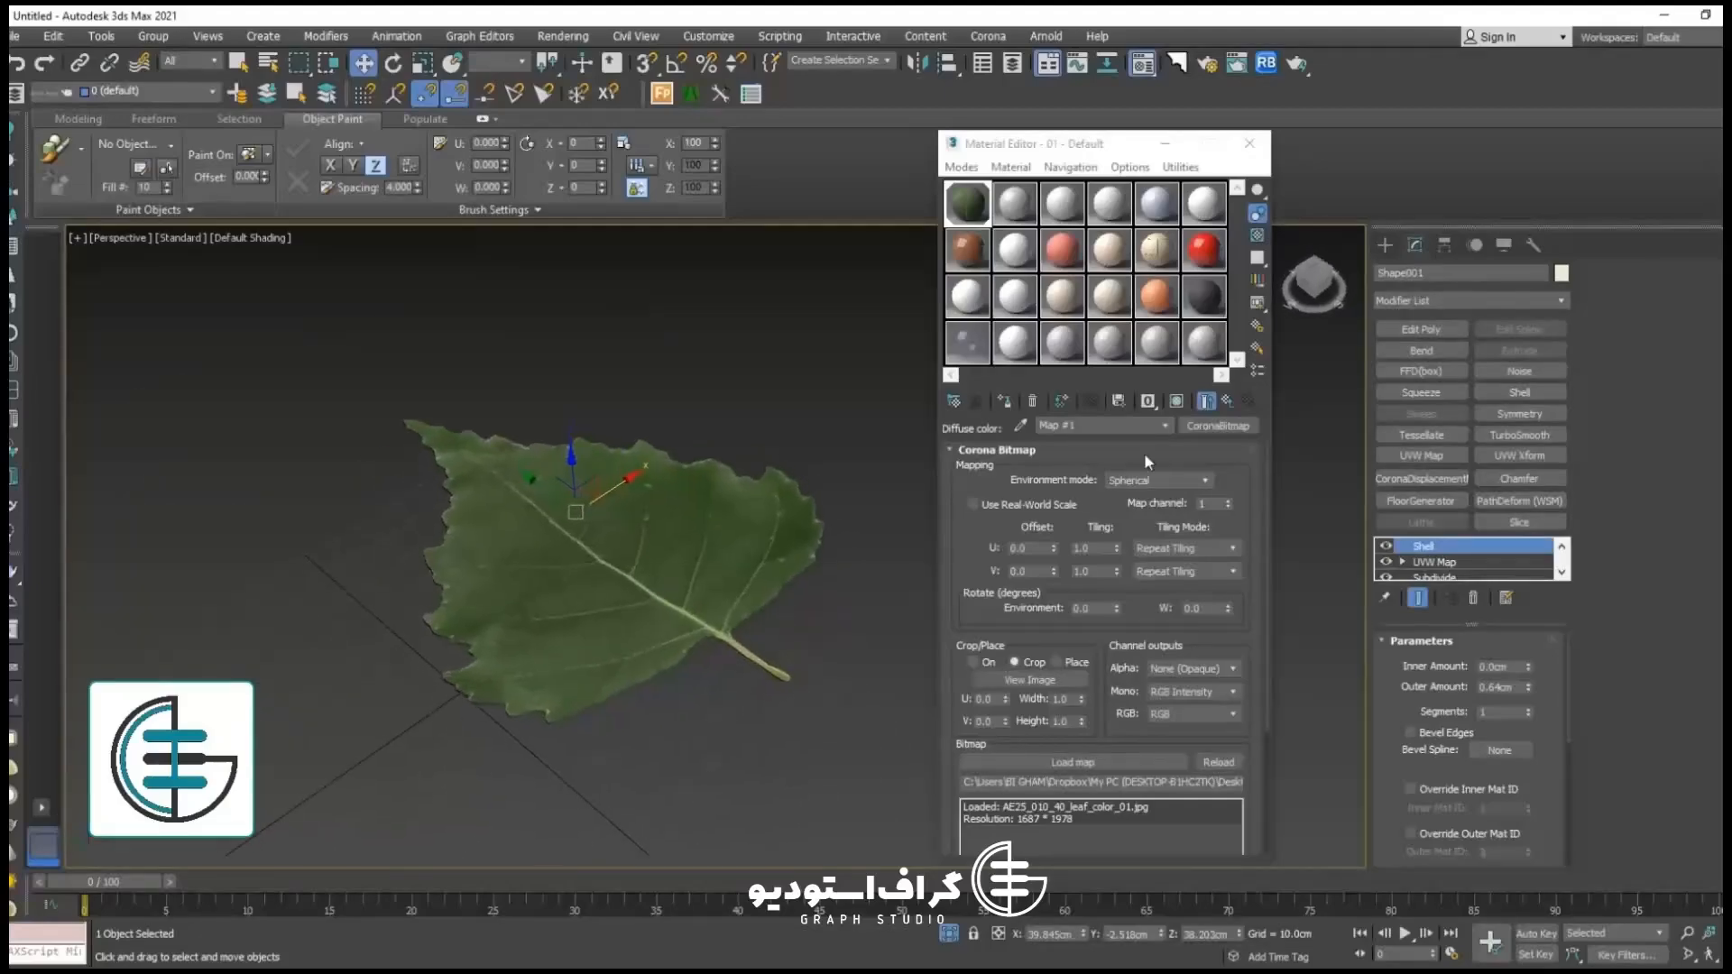
Step: Examine the leaf material in an enlarged sample preview, close the preview and compare it with the leaf mesh
{"action": "double_click", "coordinate": [969, 206]}
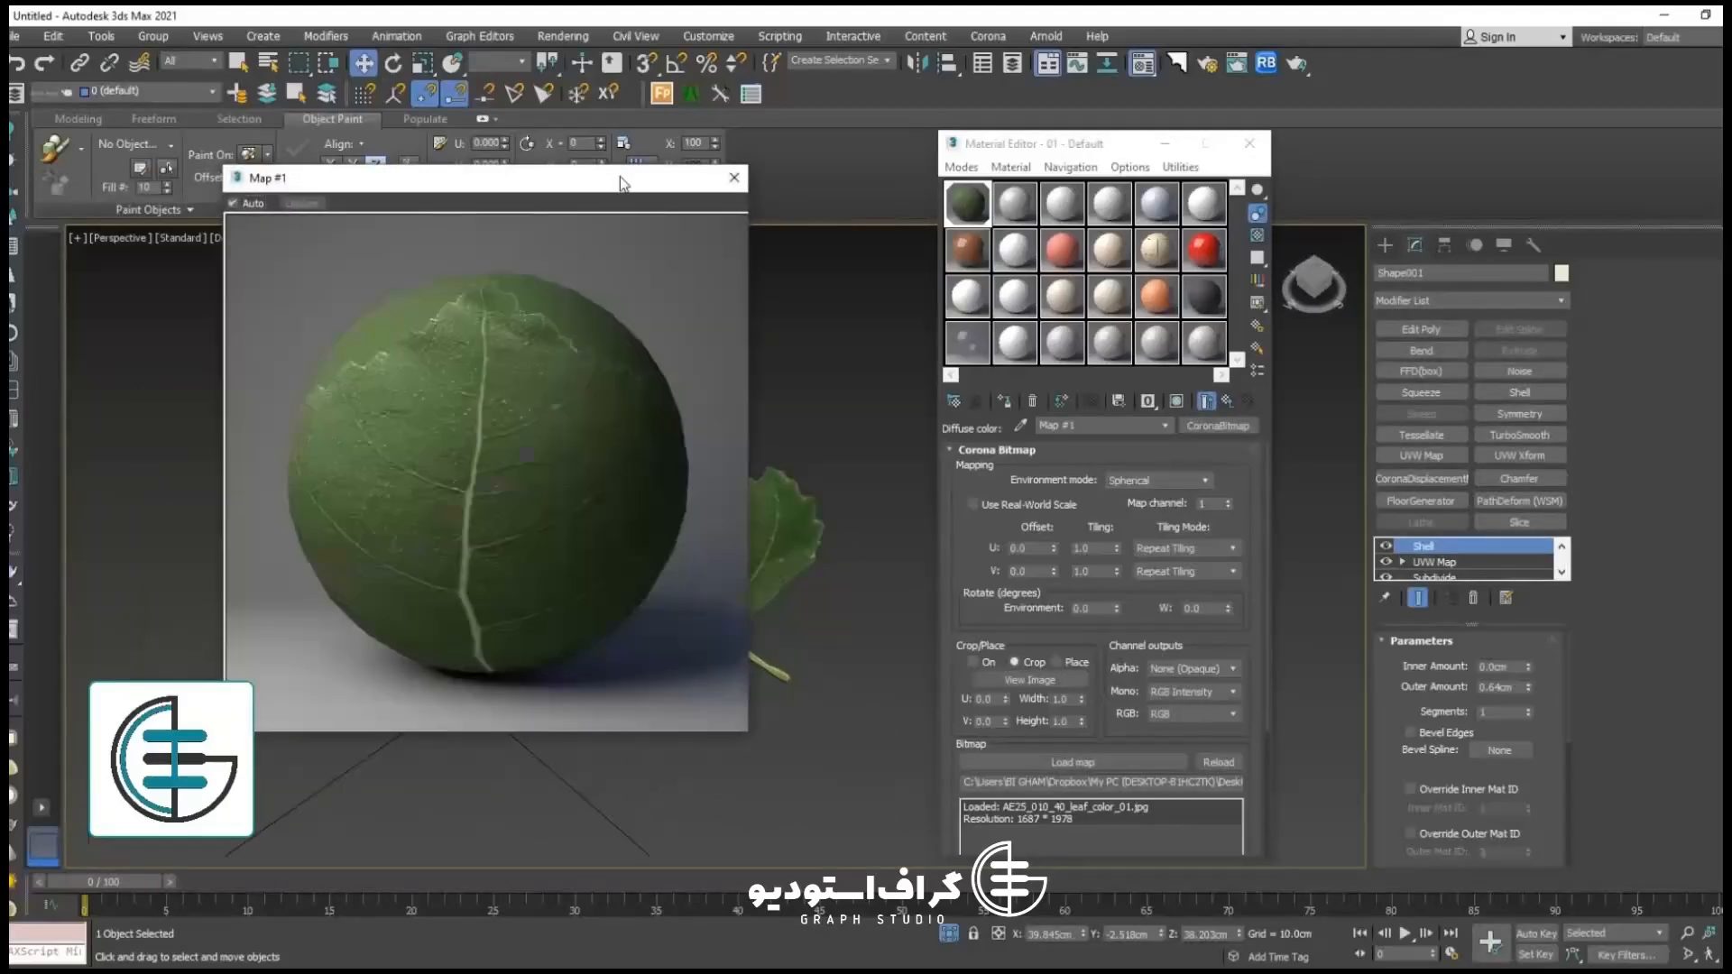
{"action": "left_click_drag", "start_coordinate": [620, 176], "coordinate": [271, 211]}
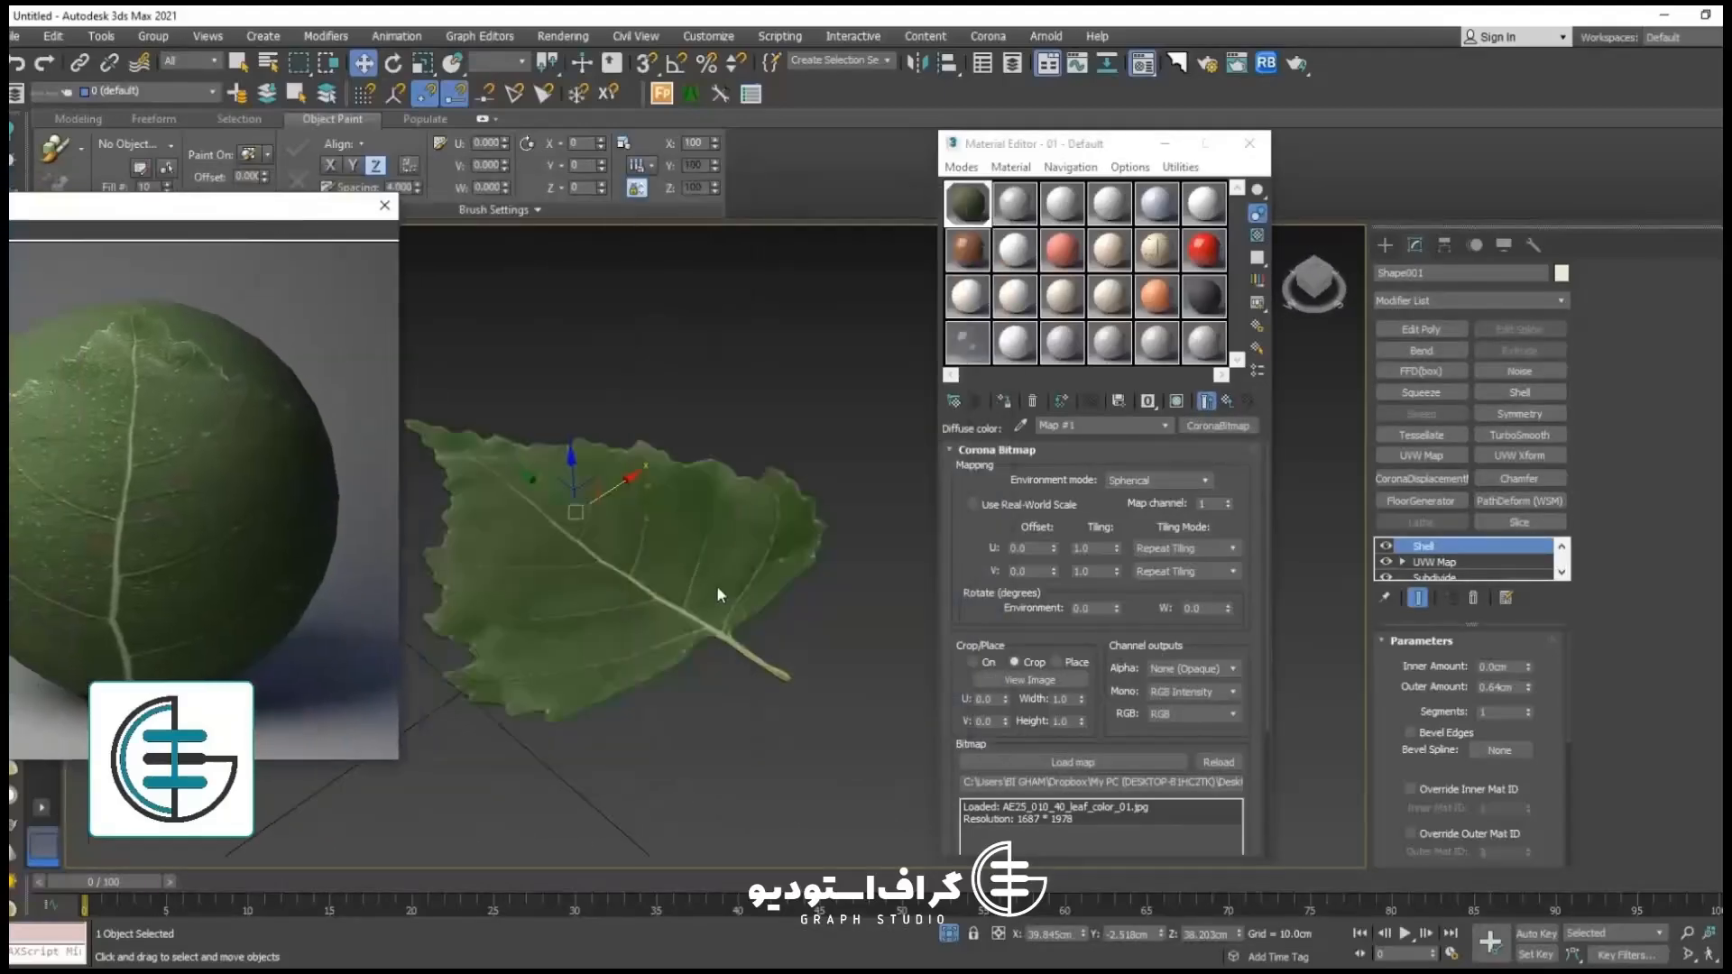
{"action": "left_click", "coordinate": [385, 205]}
{"action": "mouse_move", "coordinate": [715, 607]}
{"action": "middle_mouse_down", "text": "alt"}
{"action": "mouse_move", "coordinate": [754, 568]}
{"action": "mouse_move", "coordinate": [739, 599]}
{"action": "middle_mouse_up", "text": "alt"}
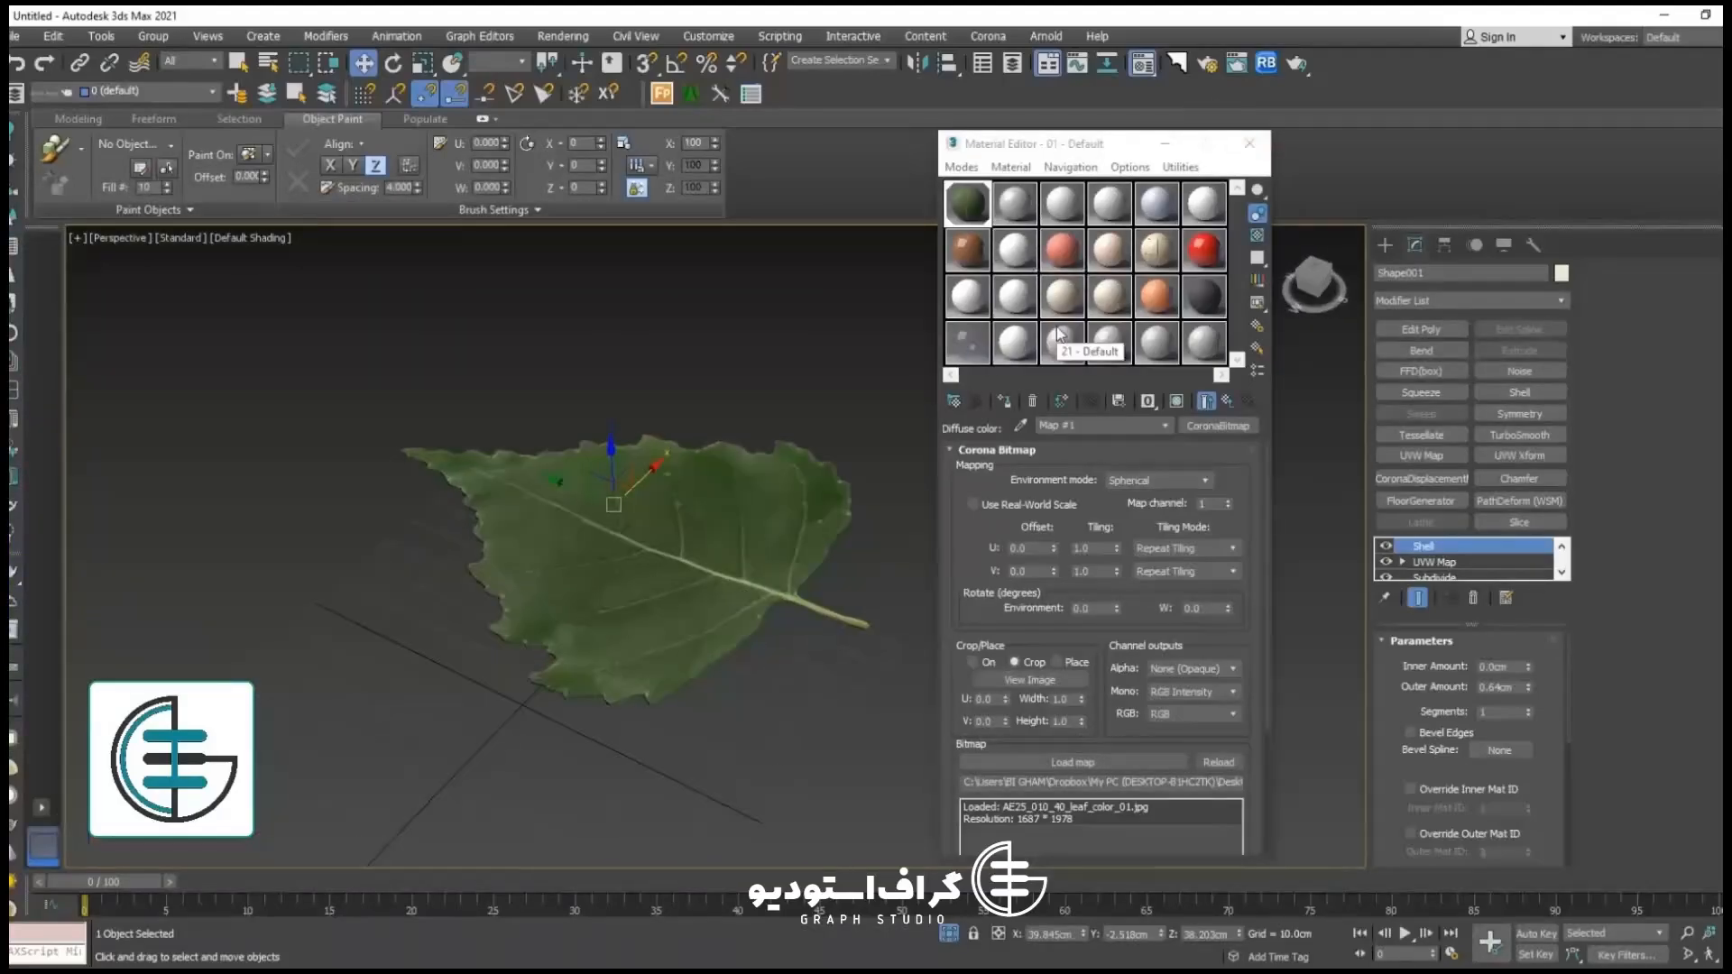
Step: Set the environment background colour to white and render a test image of the leaf
{"action": "key", "text": "8"}
{"action": "left_click", "coordinate": [431, 357]}
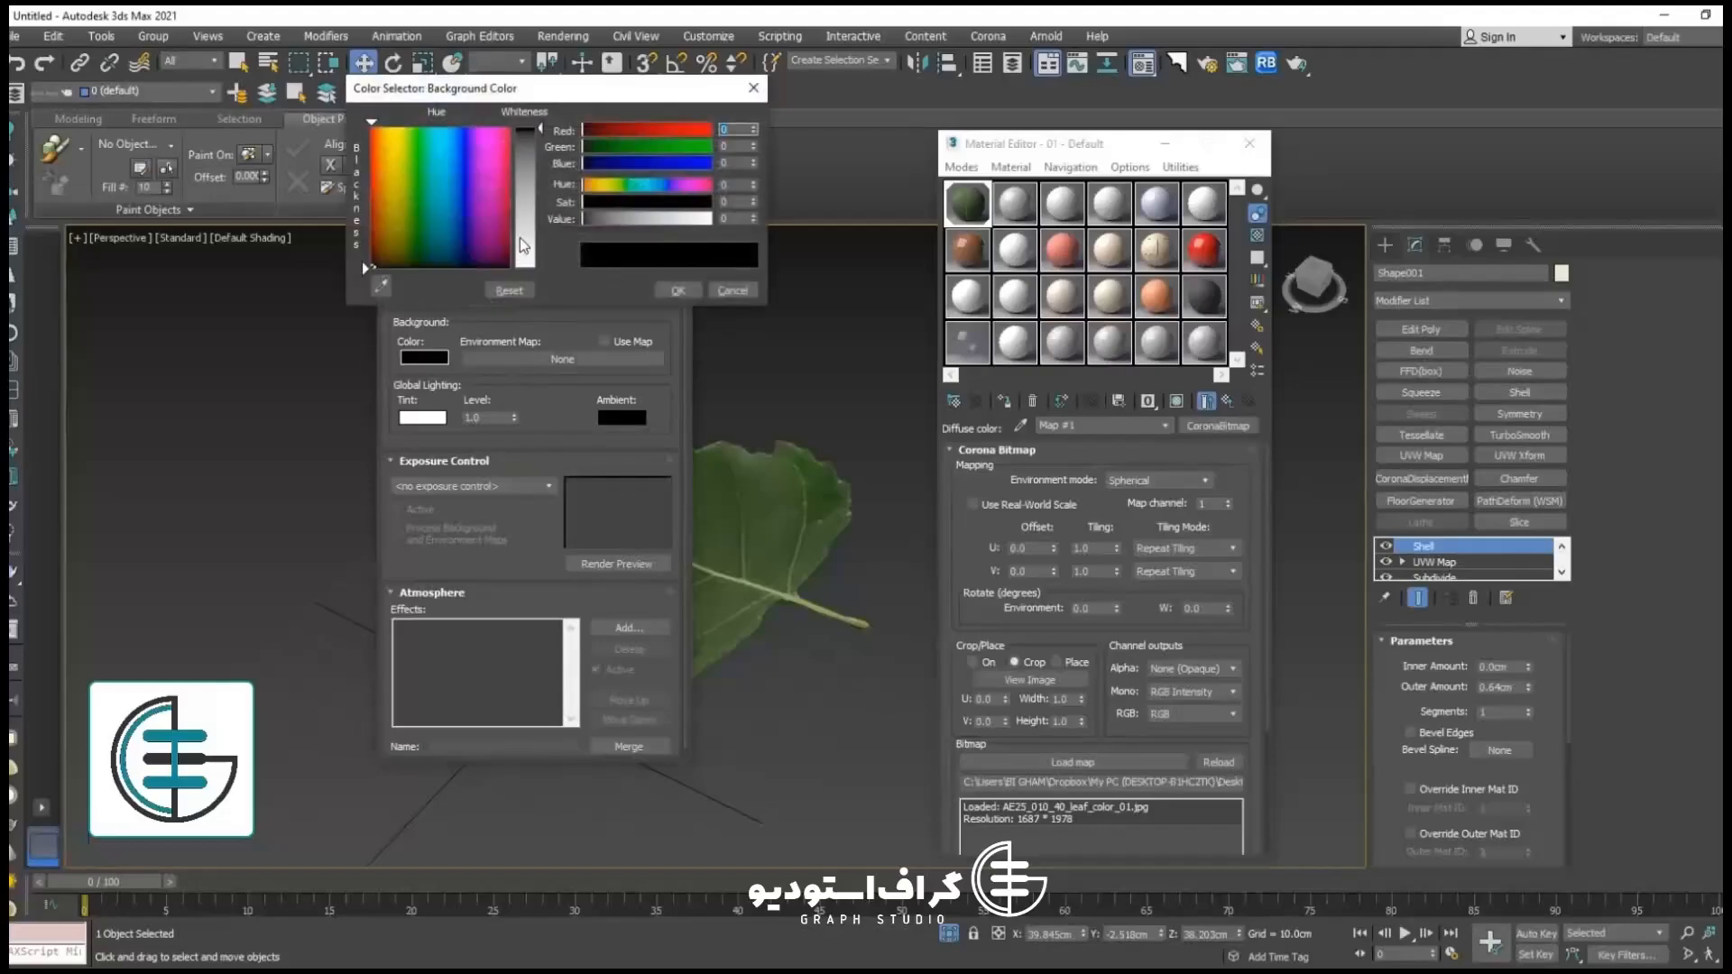
{"action": "left_click", "coordinate": [361, 261]}
{"action": "left_click", "coordinate": [700, 285]}
{"action": "left_click", "coordinate": [1296, 63]}
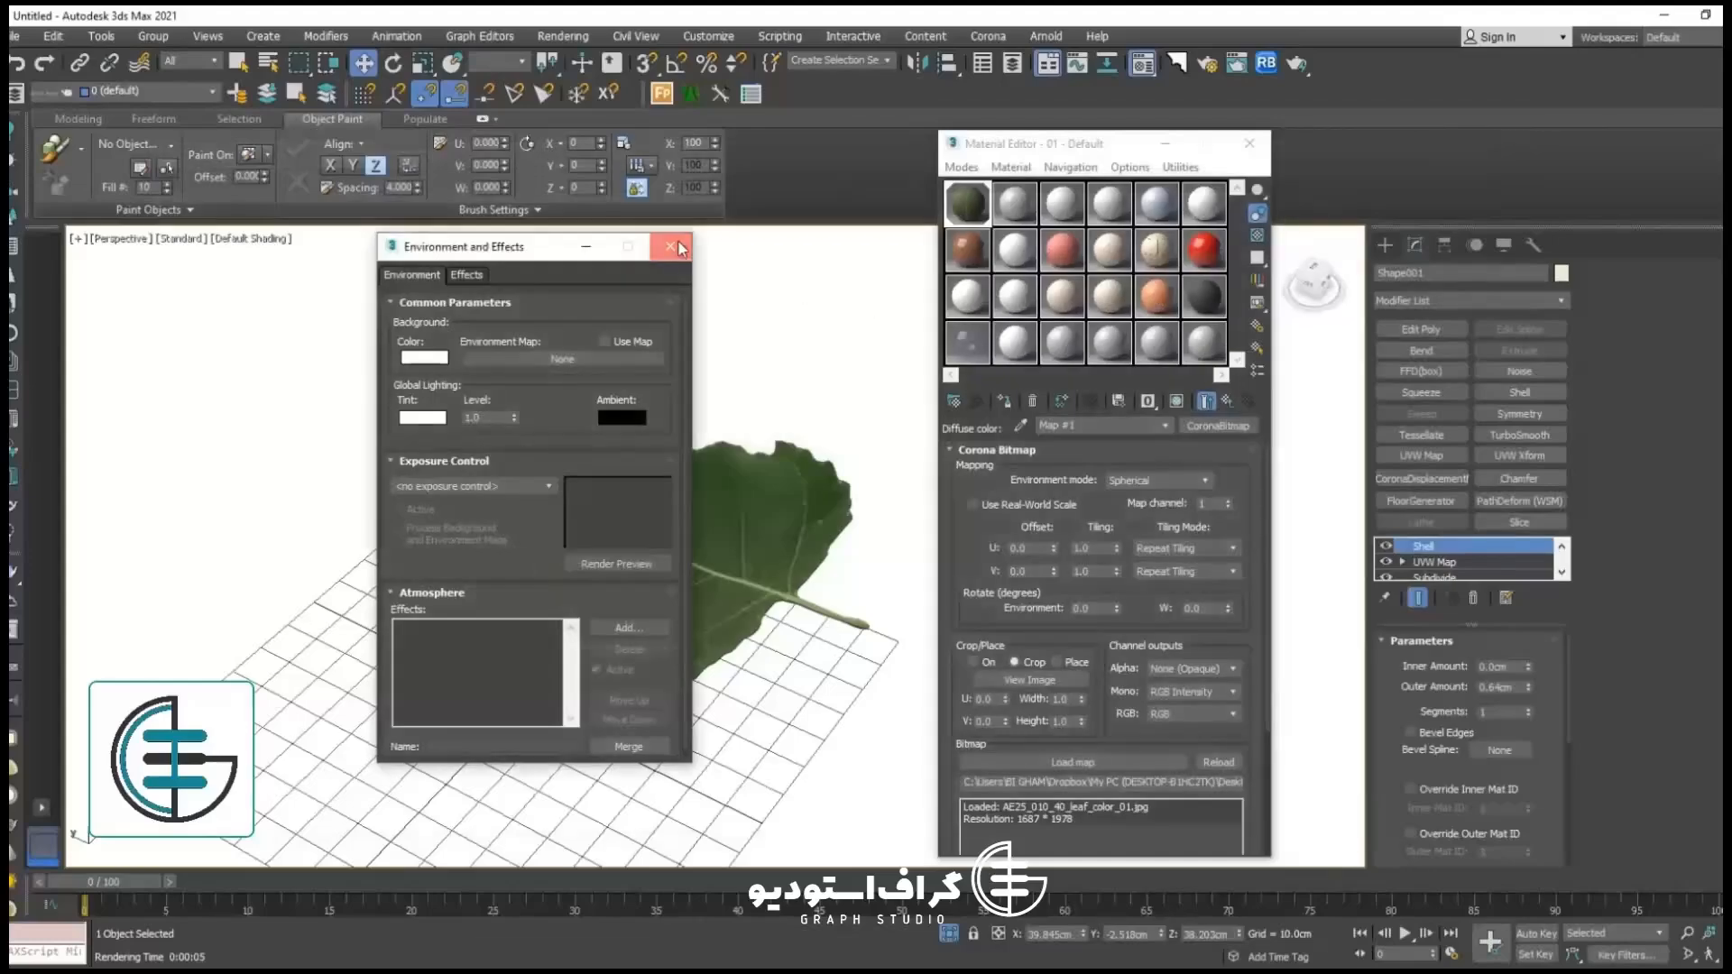
{"action": "middle_click_drag", "start_coordinate": [783, 496], "coordinate": [647, 561], "text": "alt"}
Step: Add an Edit Poly modifier above Shell and select the vertices around the leaf's pointed tip
{"action": "left_click", "coordinate": [1423, 335]}
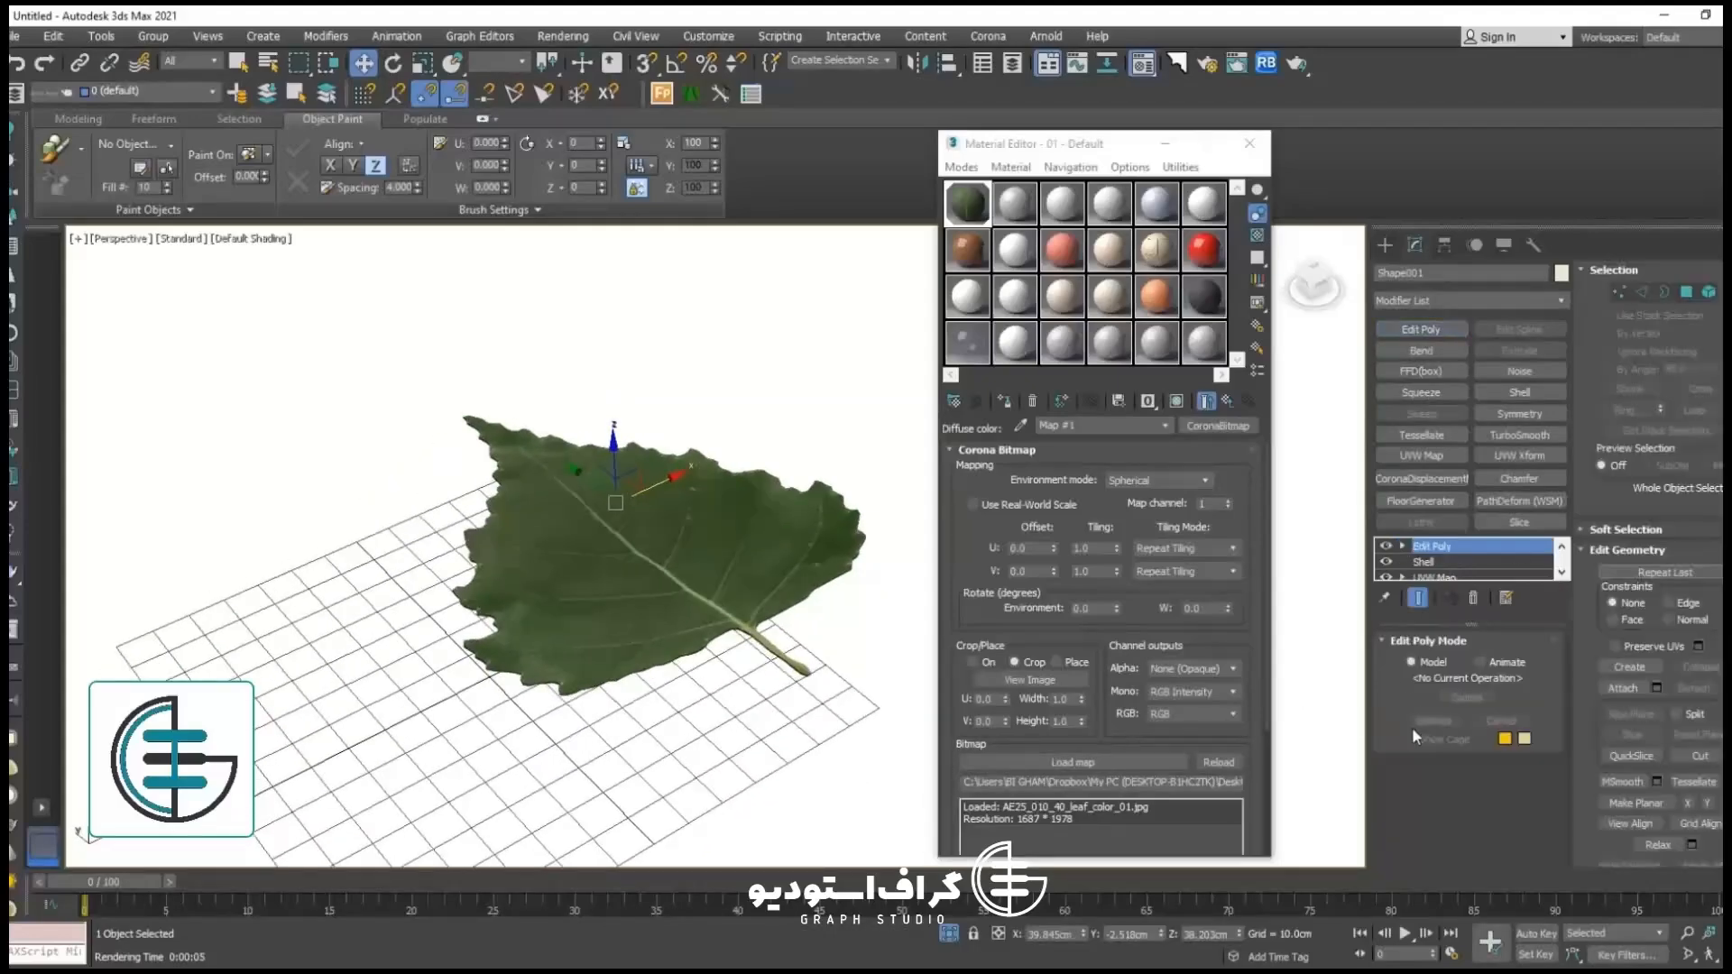
{"action": "left_click", "coordinate": [1621, 291]}
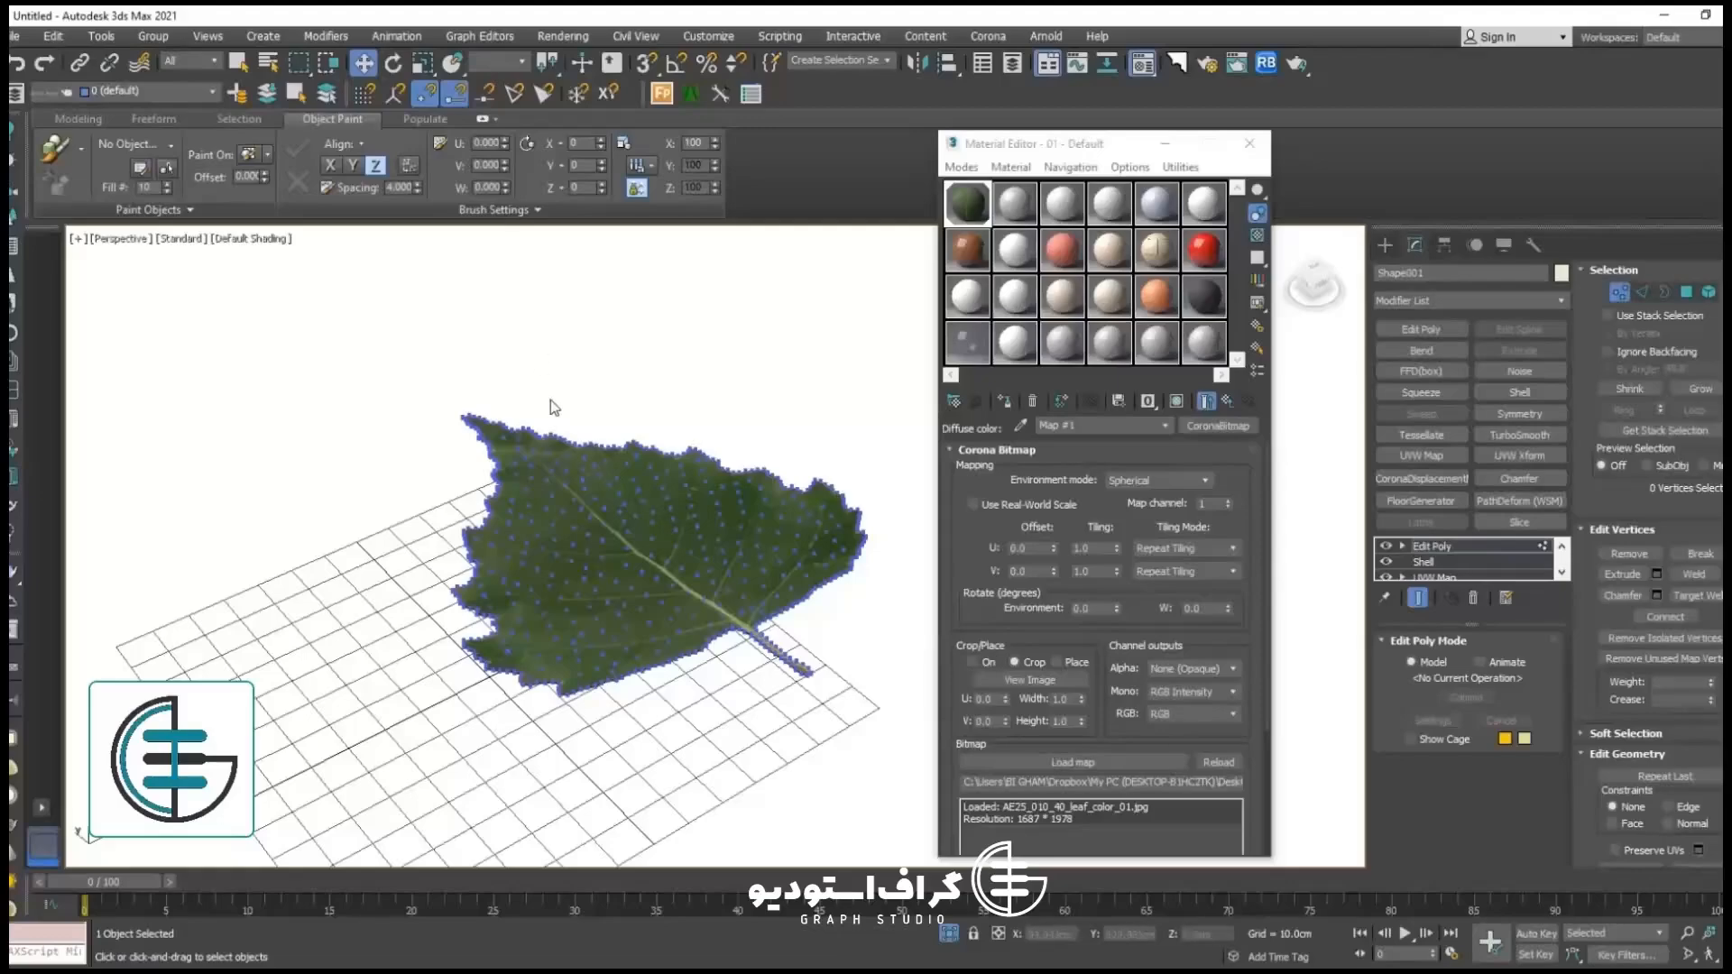
{"action": "scroll", "coordinate": [1587, 699], "scroll_direction": "down", "scroll_amount": 1}
Step: Enable soft selection for the leaf vertices with a falloff of 54.4 cm and a pinch of 0.93
{"action": "left_click", "coordinate": [1627, 660]}
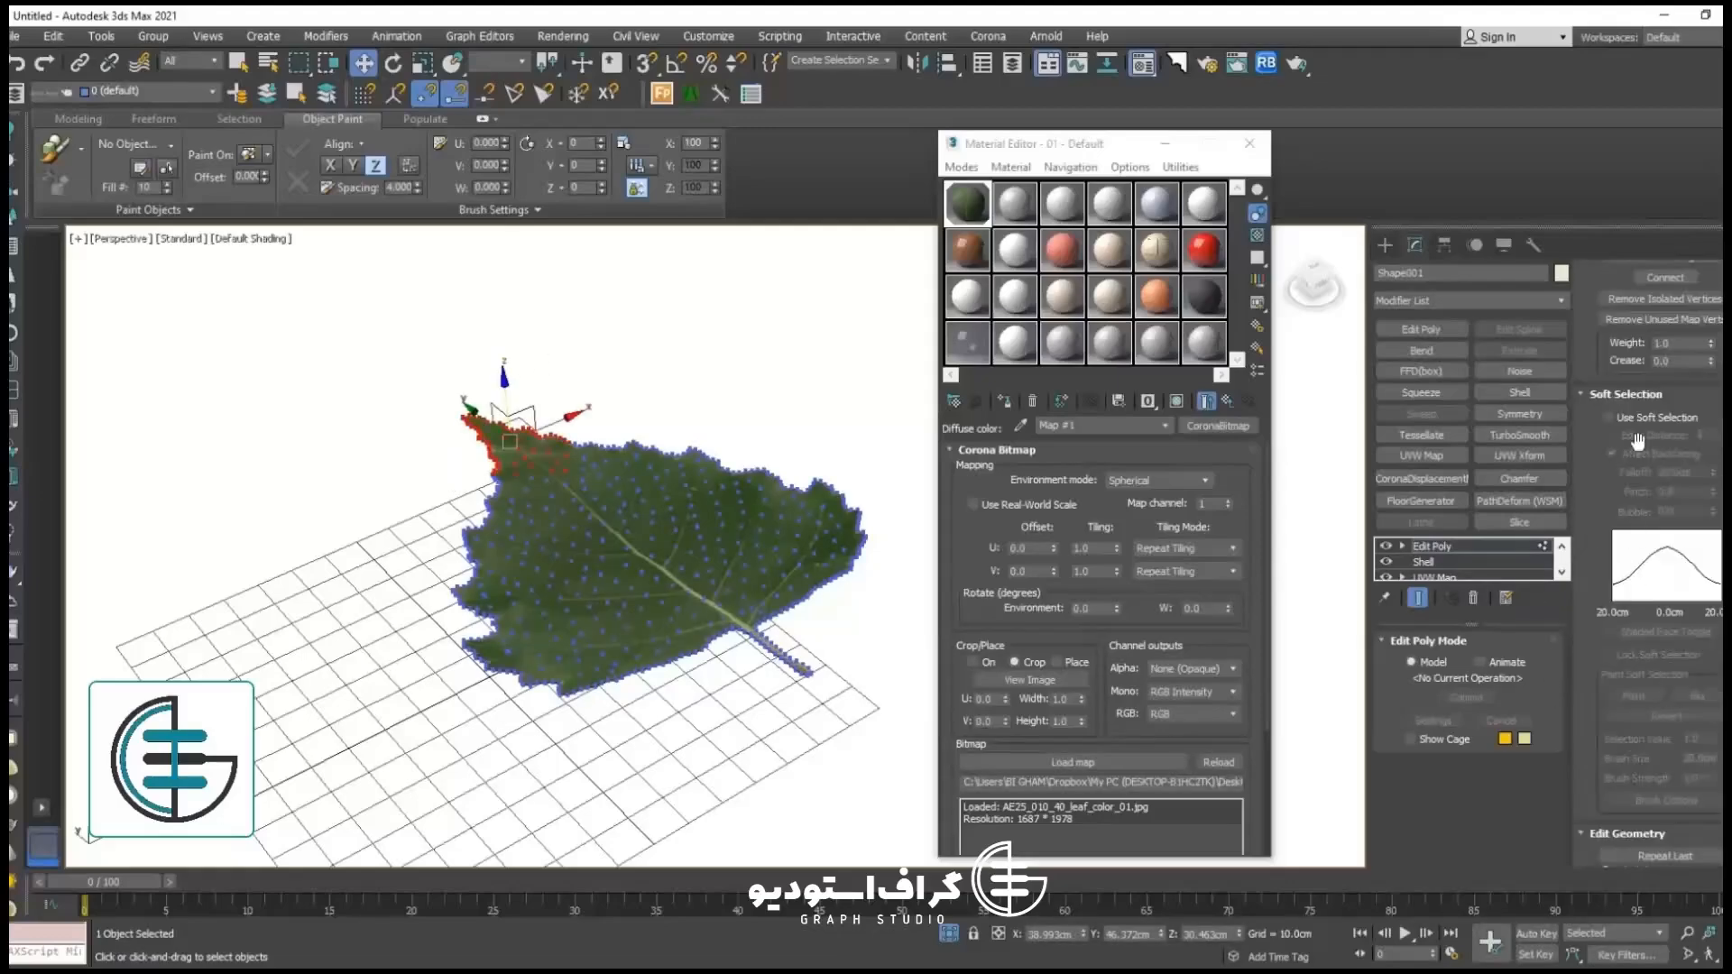
{"action": "left_click", "coordinate": [1649, 420]}
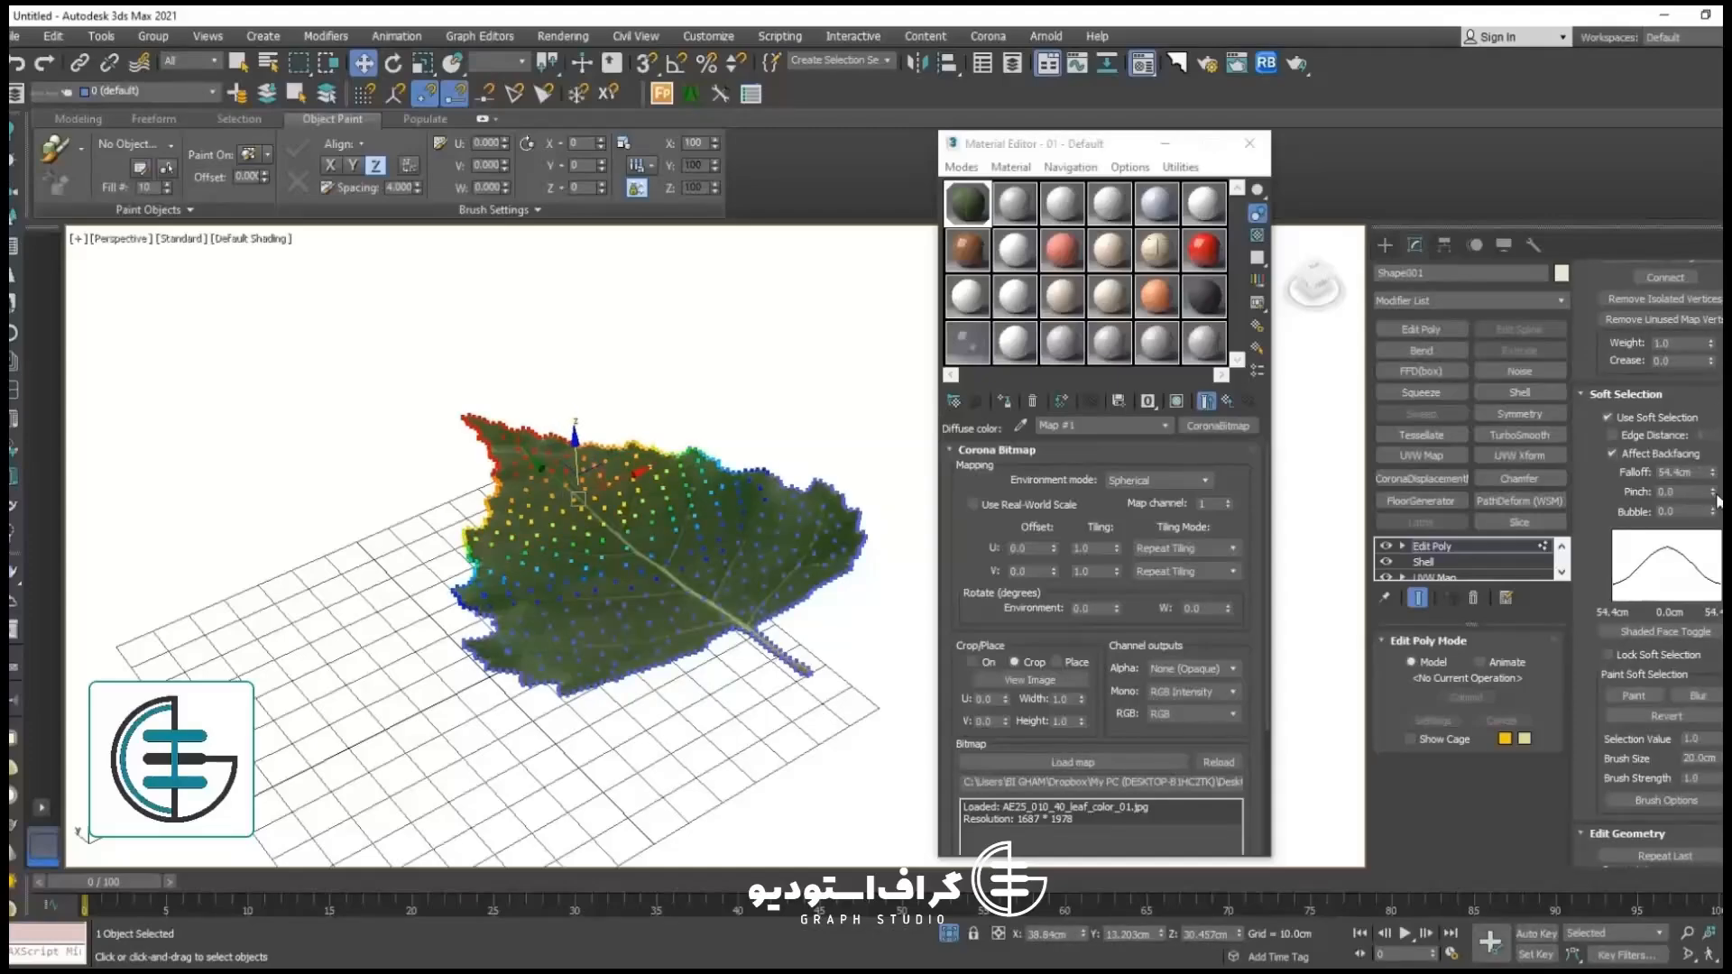
{"action": "middle_click_drag", "start_coordinate": [695, 494], "coordinate": [552, 460], "text": "alt"}
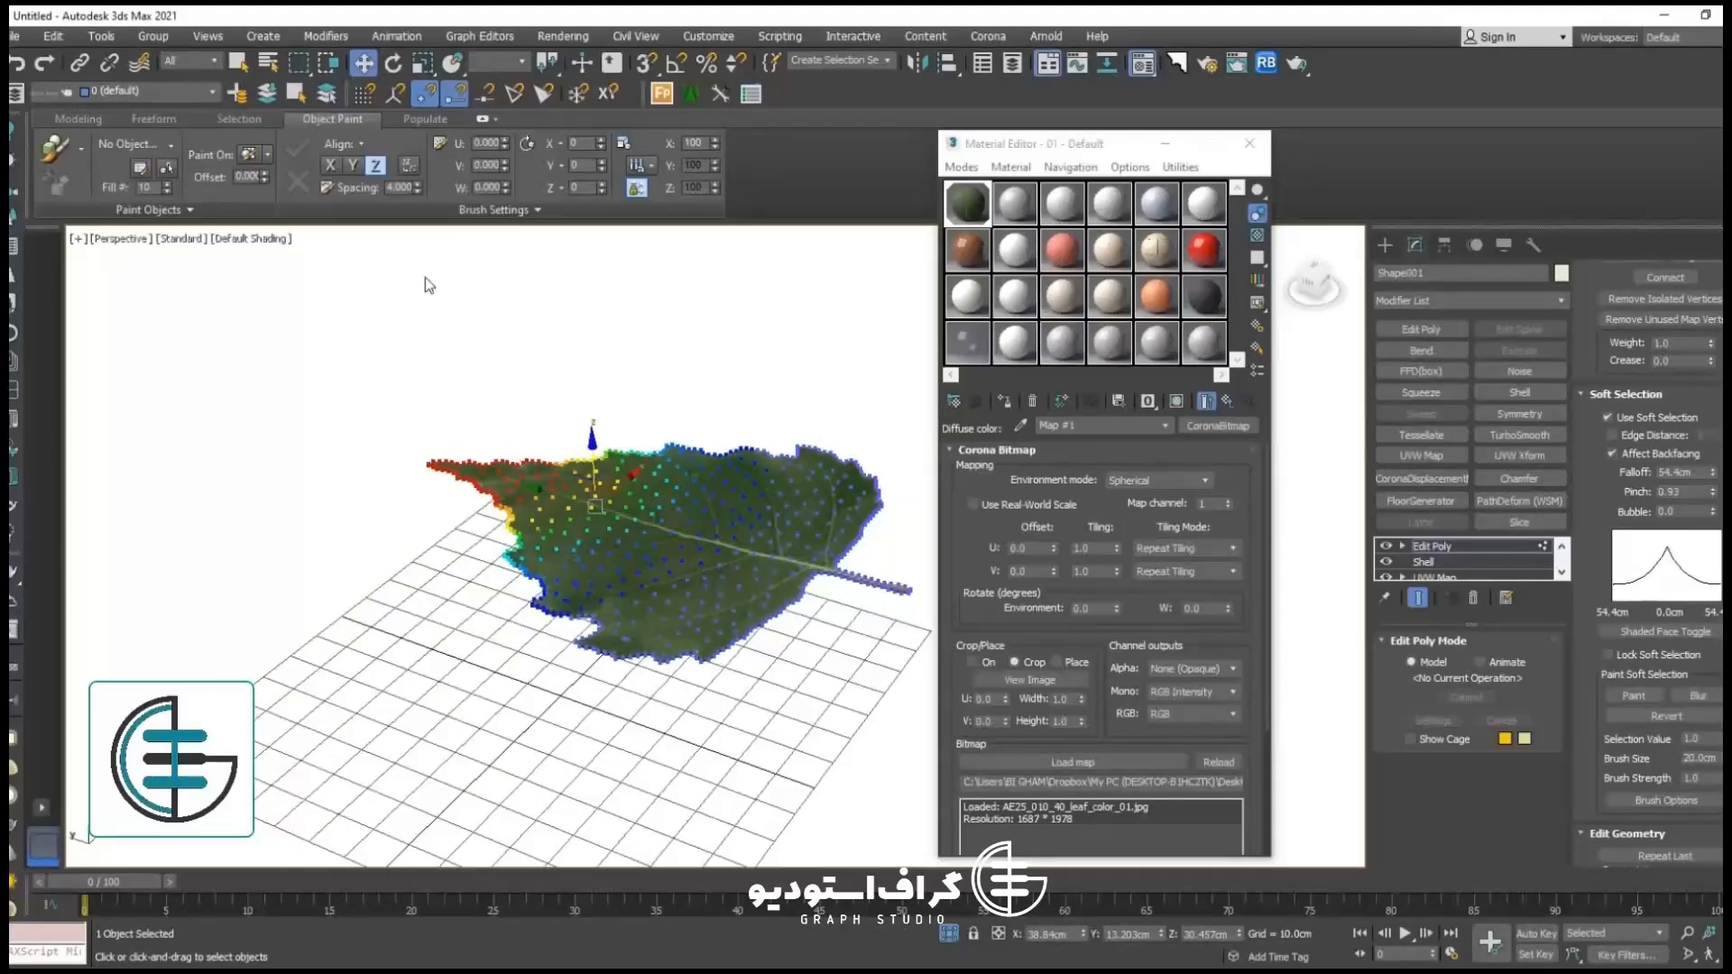
Step: Rotate soft-selected vertex regions at the leaf's tip and edges to bend the flat blade into a natural curve
{"action": "left_click_drag", "start_coordinate": [620, 462], "coordinate": [637, 476]}
{"action": "middle_click_drag", "start_coordinate": [639, 487], "coordinate": [725, 442], "text": "alt"}
{"action": "left_click_drag", "start_coordinate": [652, 462], "coordinate": [655, 467]}
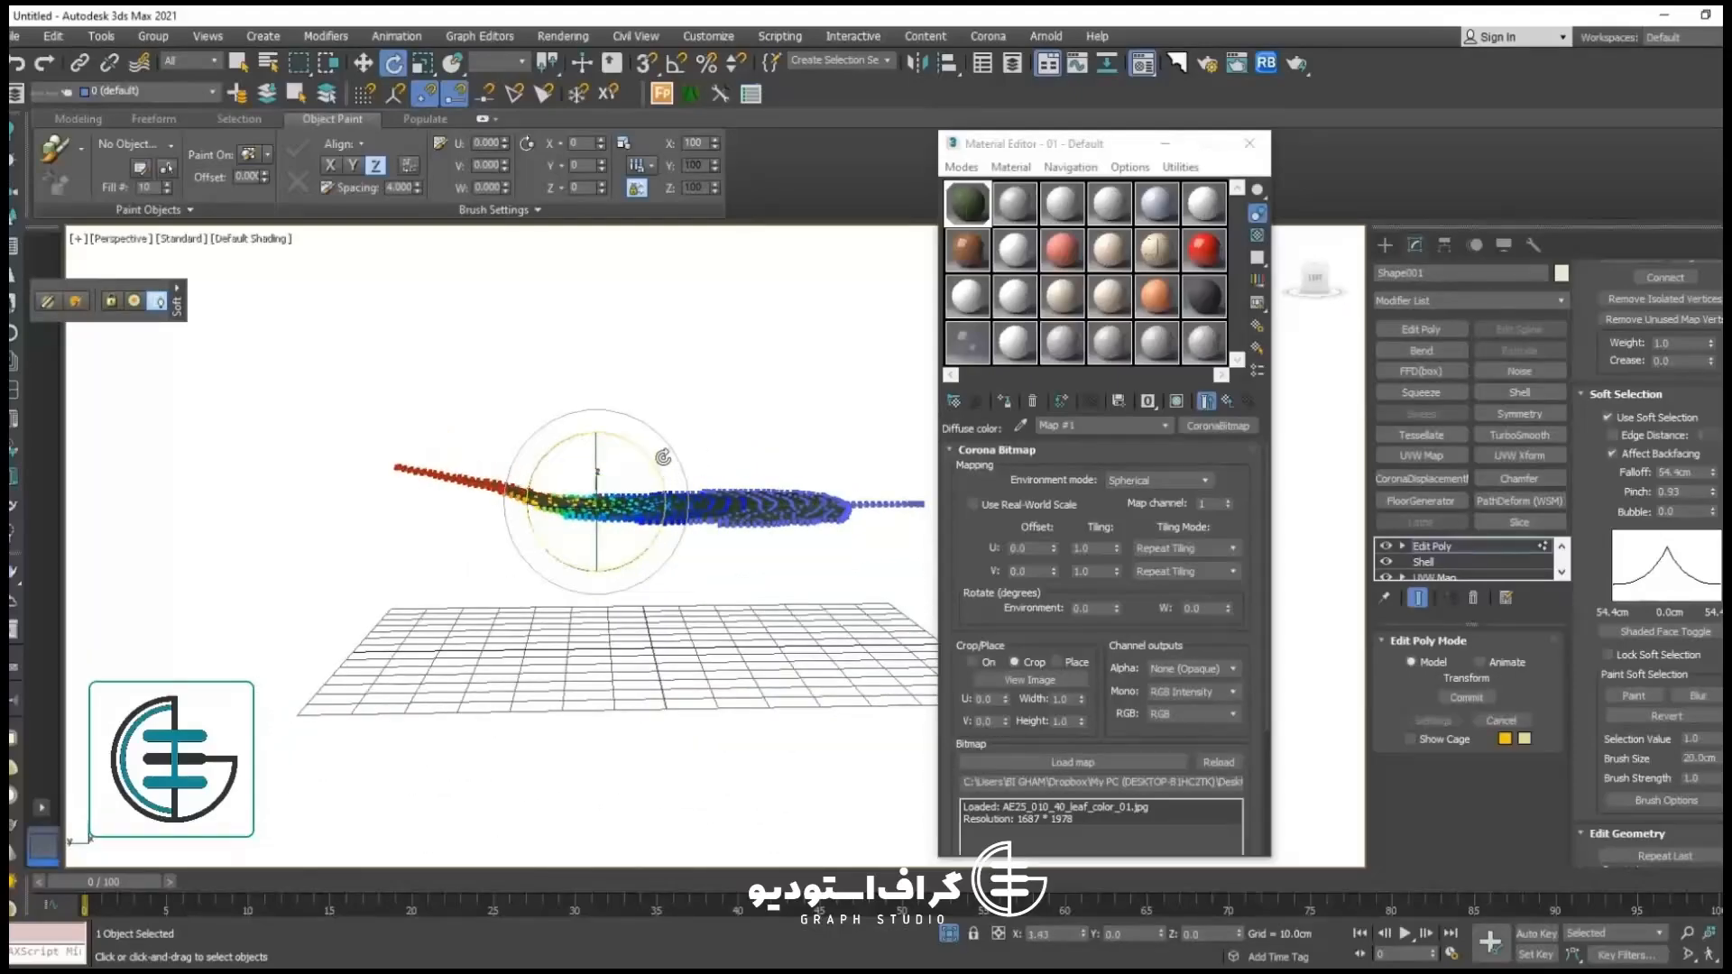
{"action": "left_click_drag", "start_coordinate": [487, 416], "coordinate": [374, 553]}
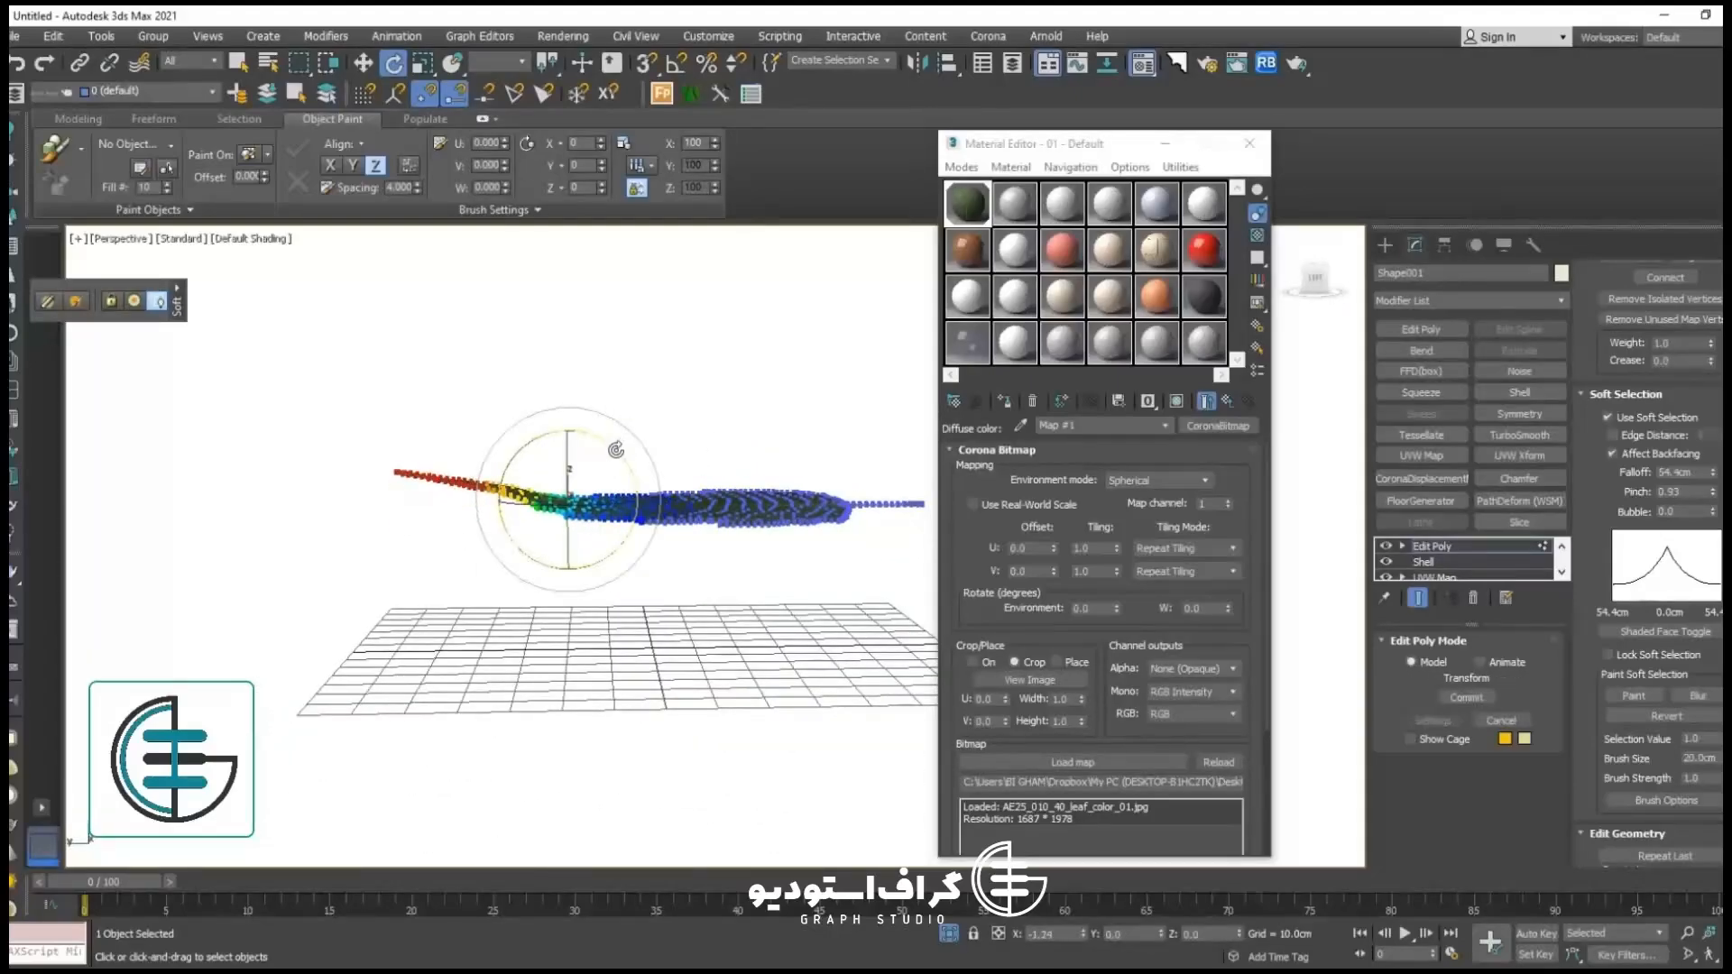
{"action": "middle_click_drag", "start_coordinate": [617, 449], "coordinate": [515, 540], "text": "alt"}
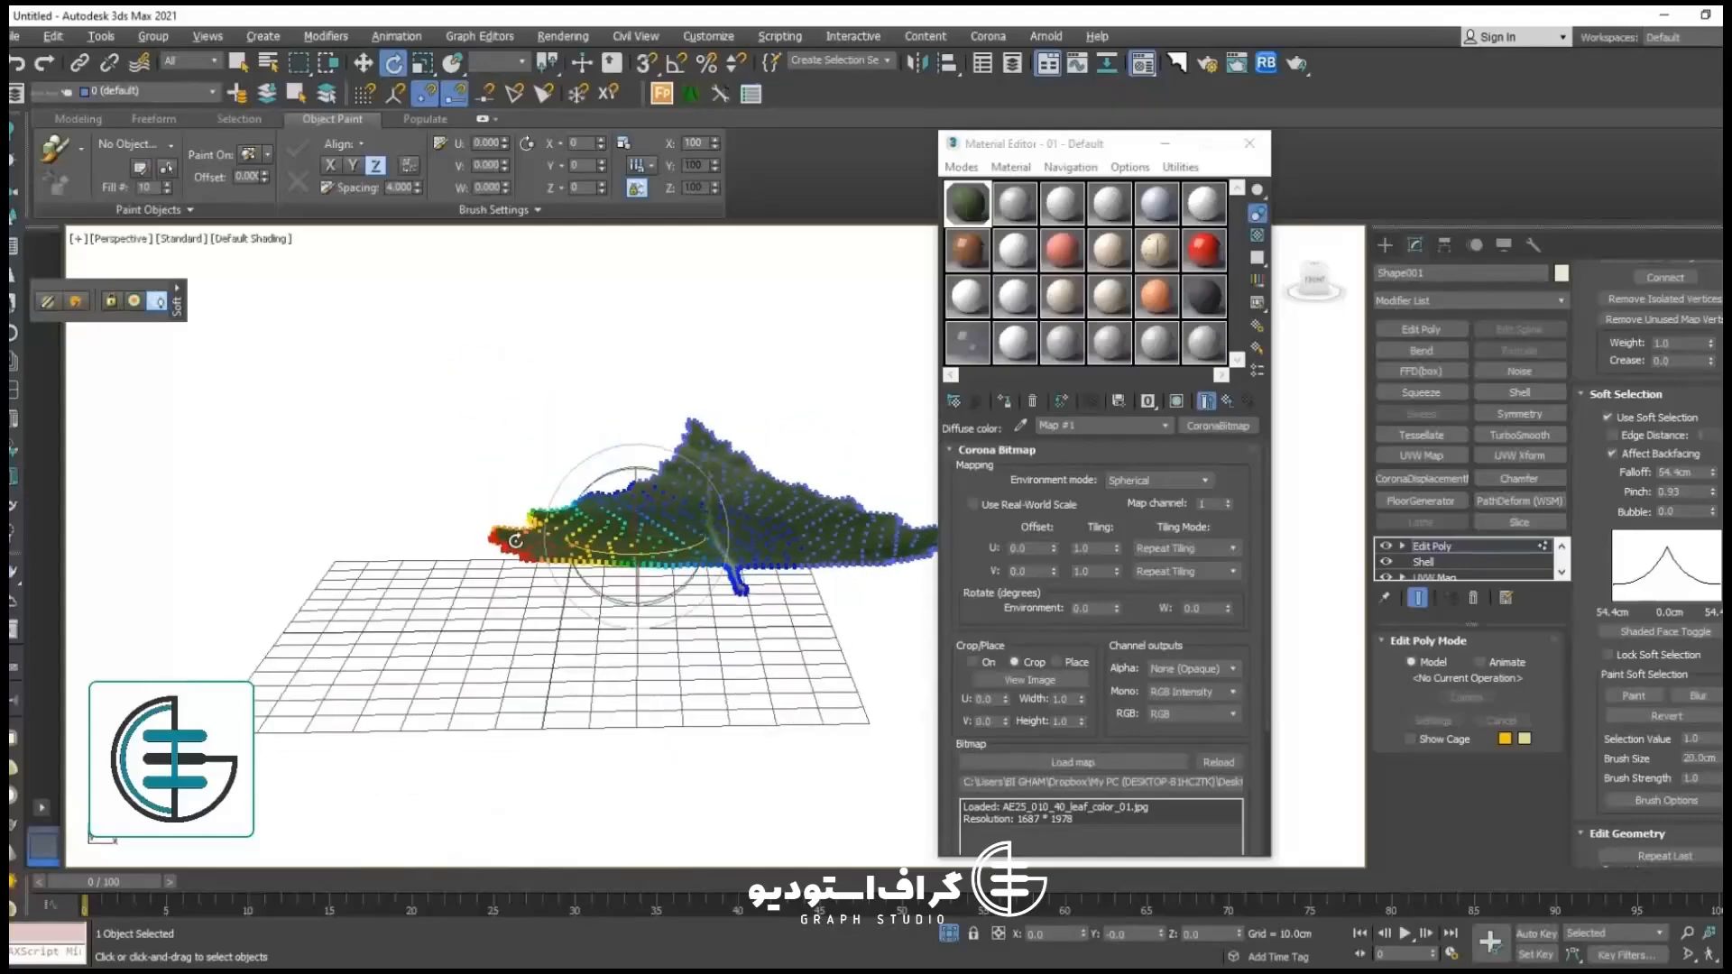
{"action": "middle_click_drag", "start_coordinate": [653, 561], "coordinate": [499, 541], "text": "alt"}
Step: Leave vertex editing and inspect the leaf's curvature from the side and from above
{"action": "scroll", "coordinate": [1635, 363], "scroll_direction": "up", "scroll_amount": 5}
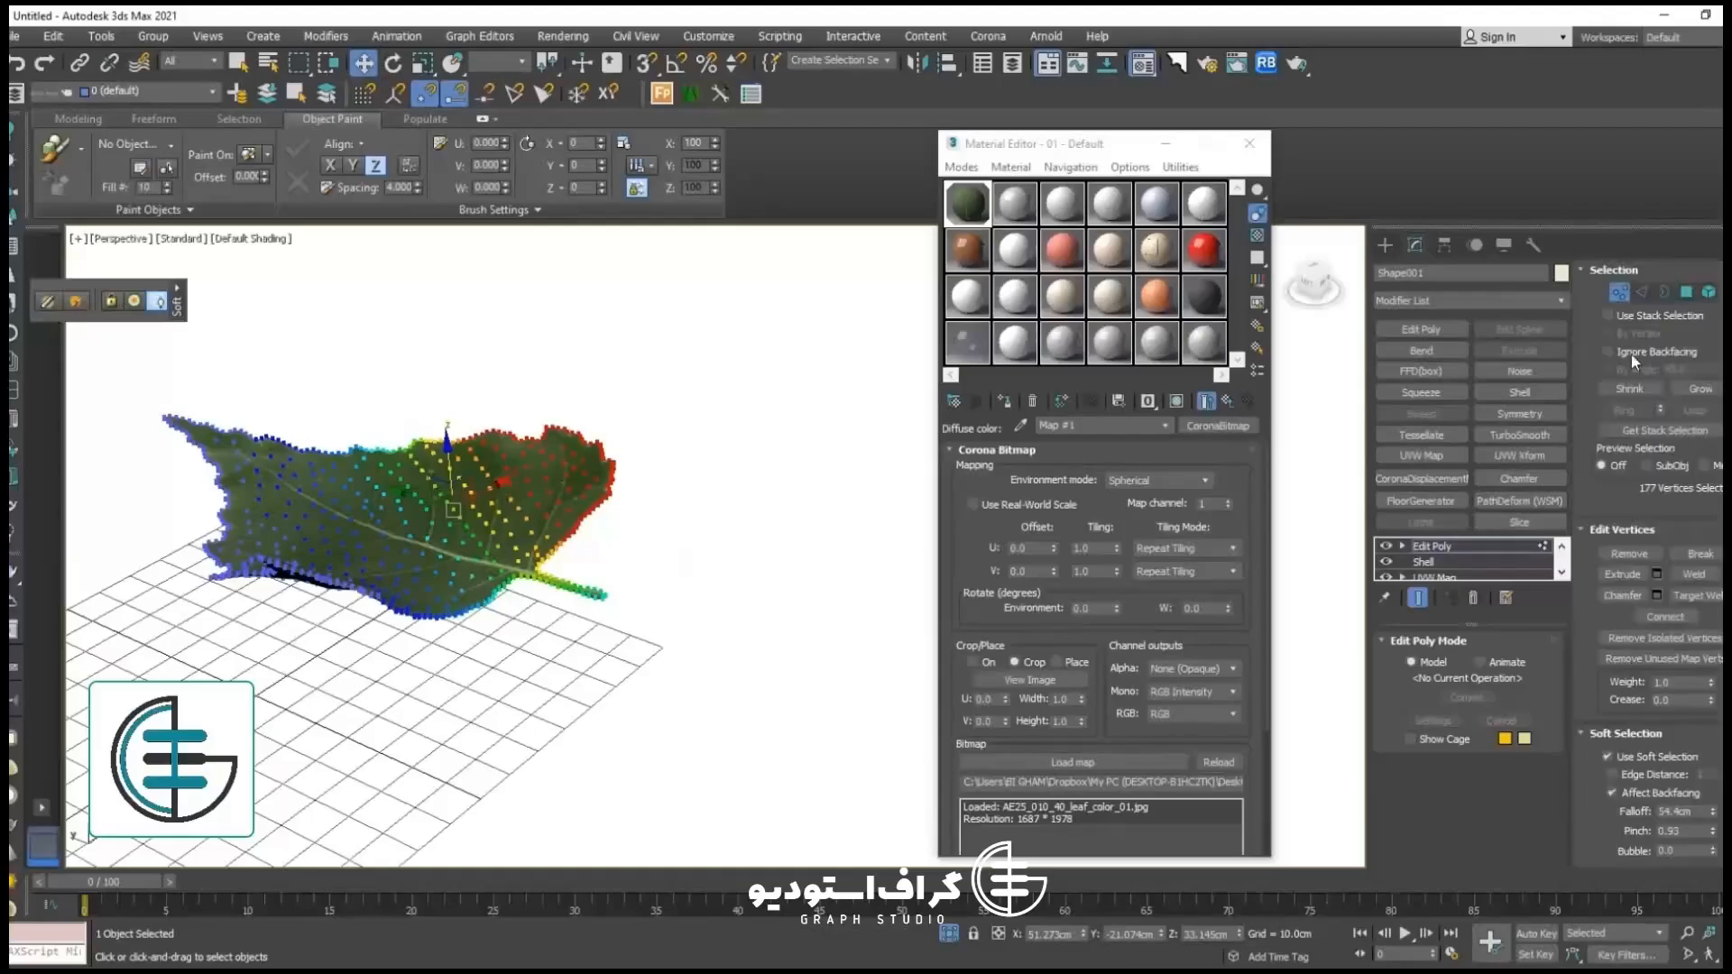
{"action": "left_click", "coordinate": [1604, 293]}
{"action": "middle_click_drag", "start_coordinate": [649, 631], "coordinate": [517, 593], "text": "alt"}
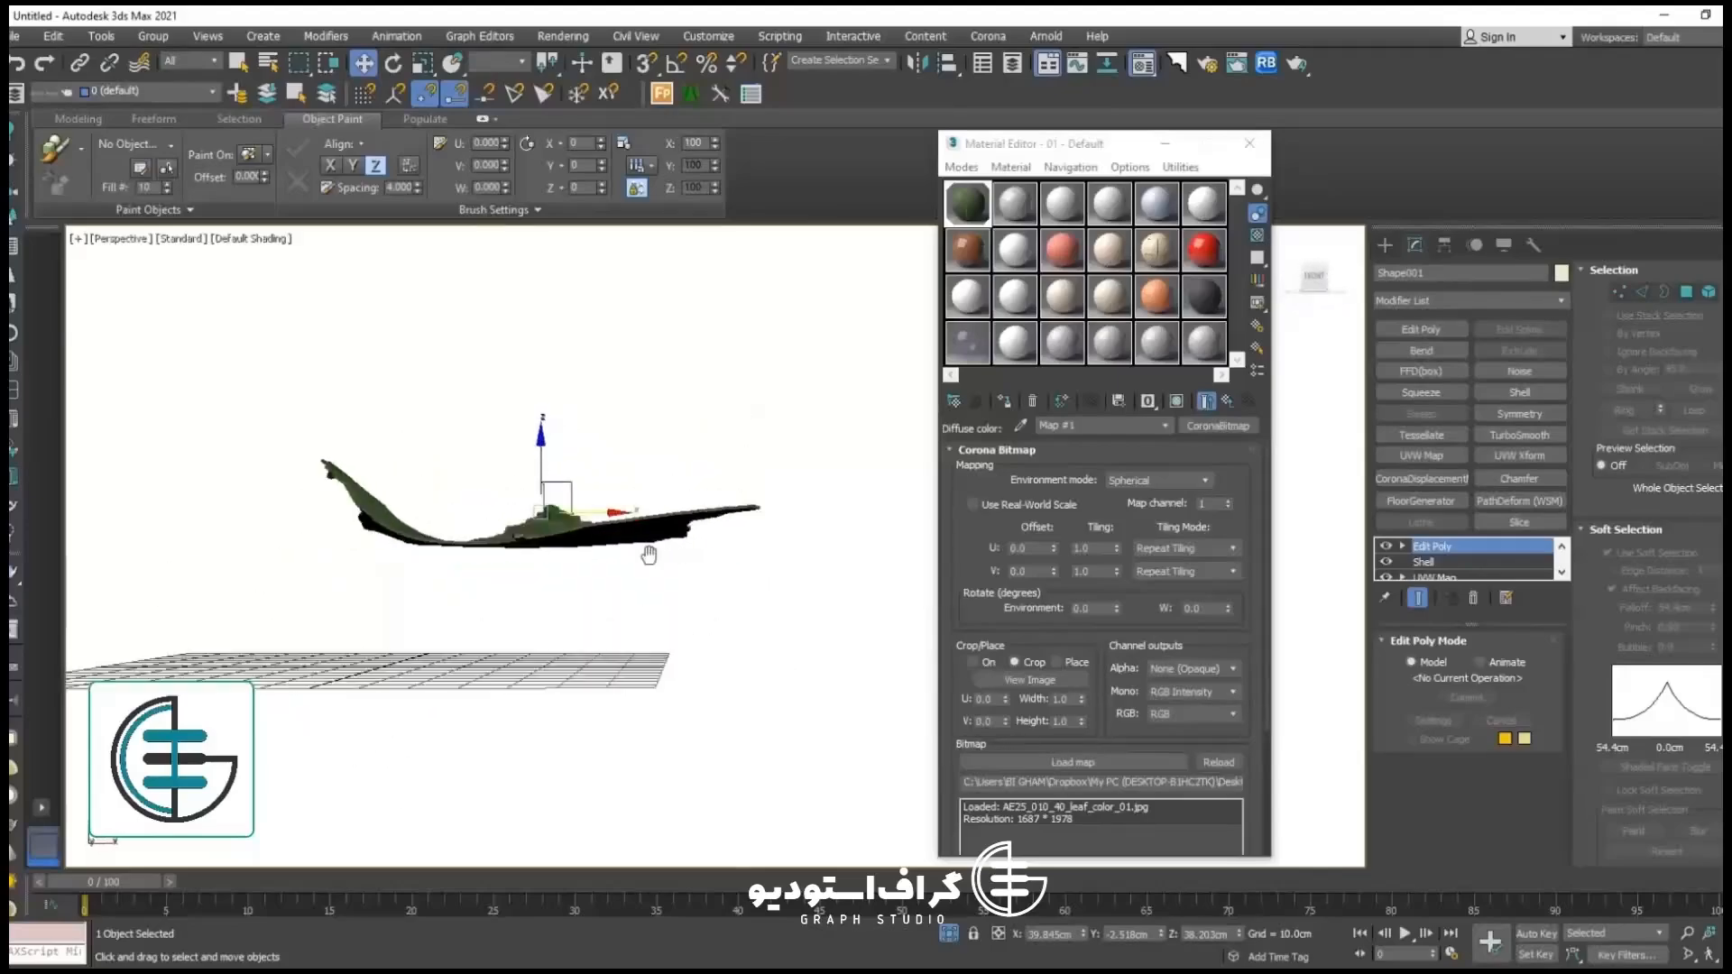
{"action": "middle_click_drag", "start_coordinate": [649, 555], "coordinate": [609, 644], "text": "alt"}
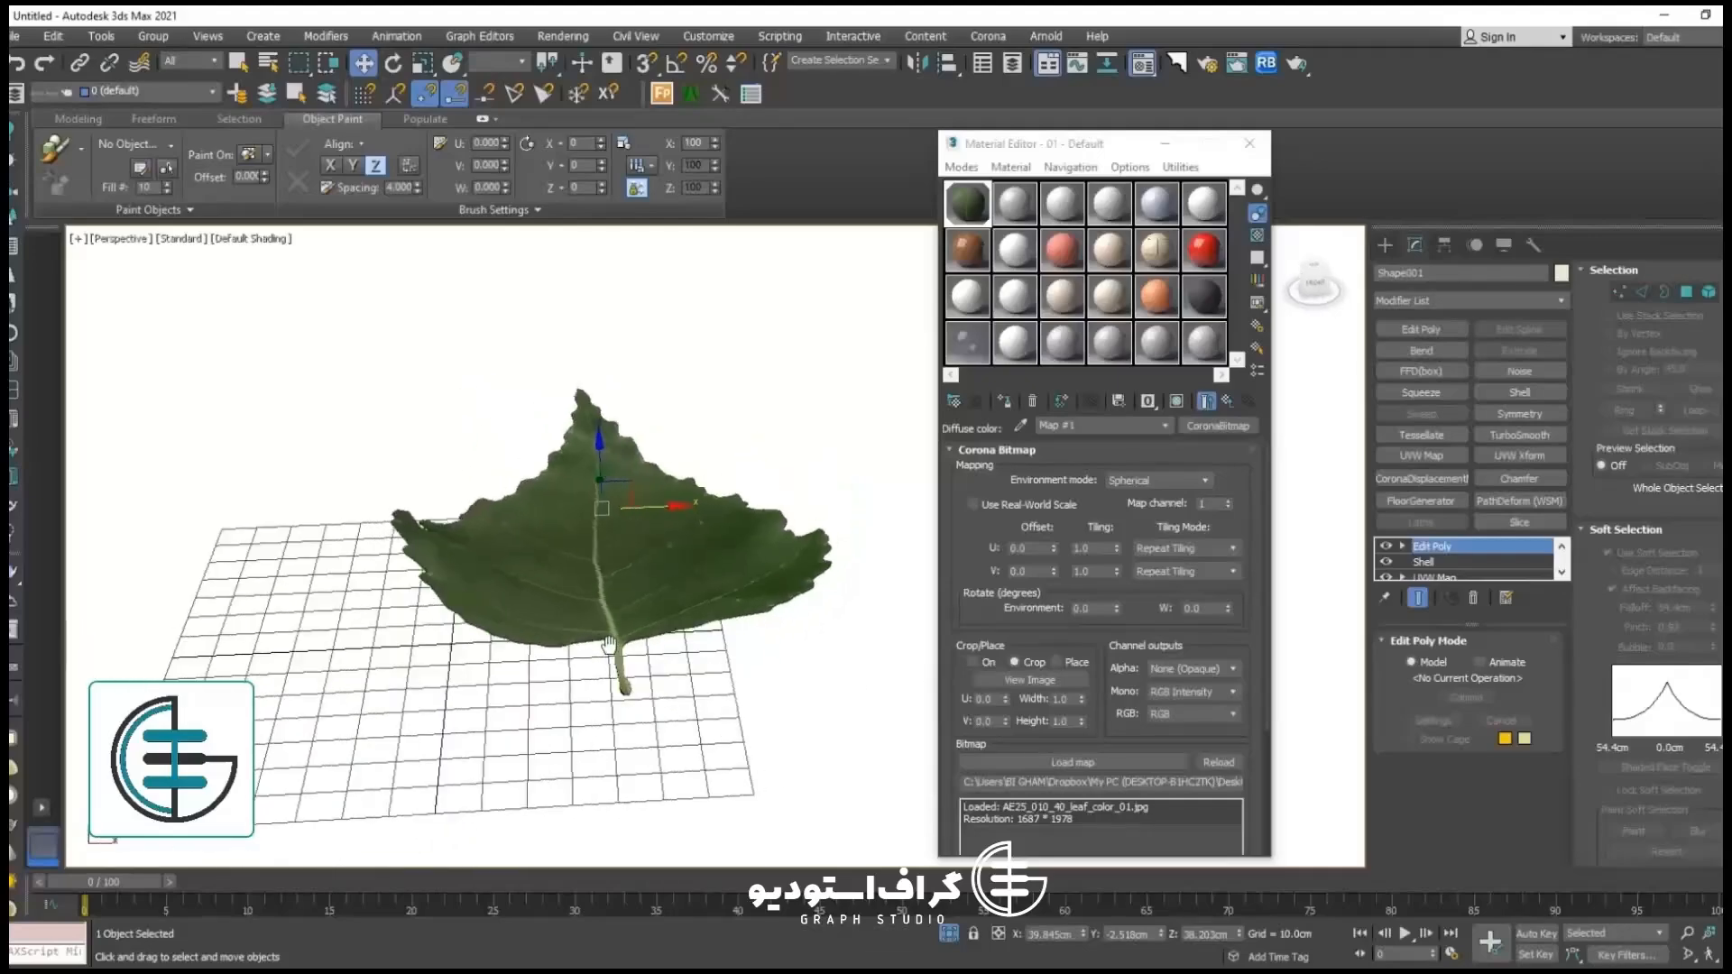